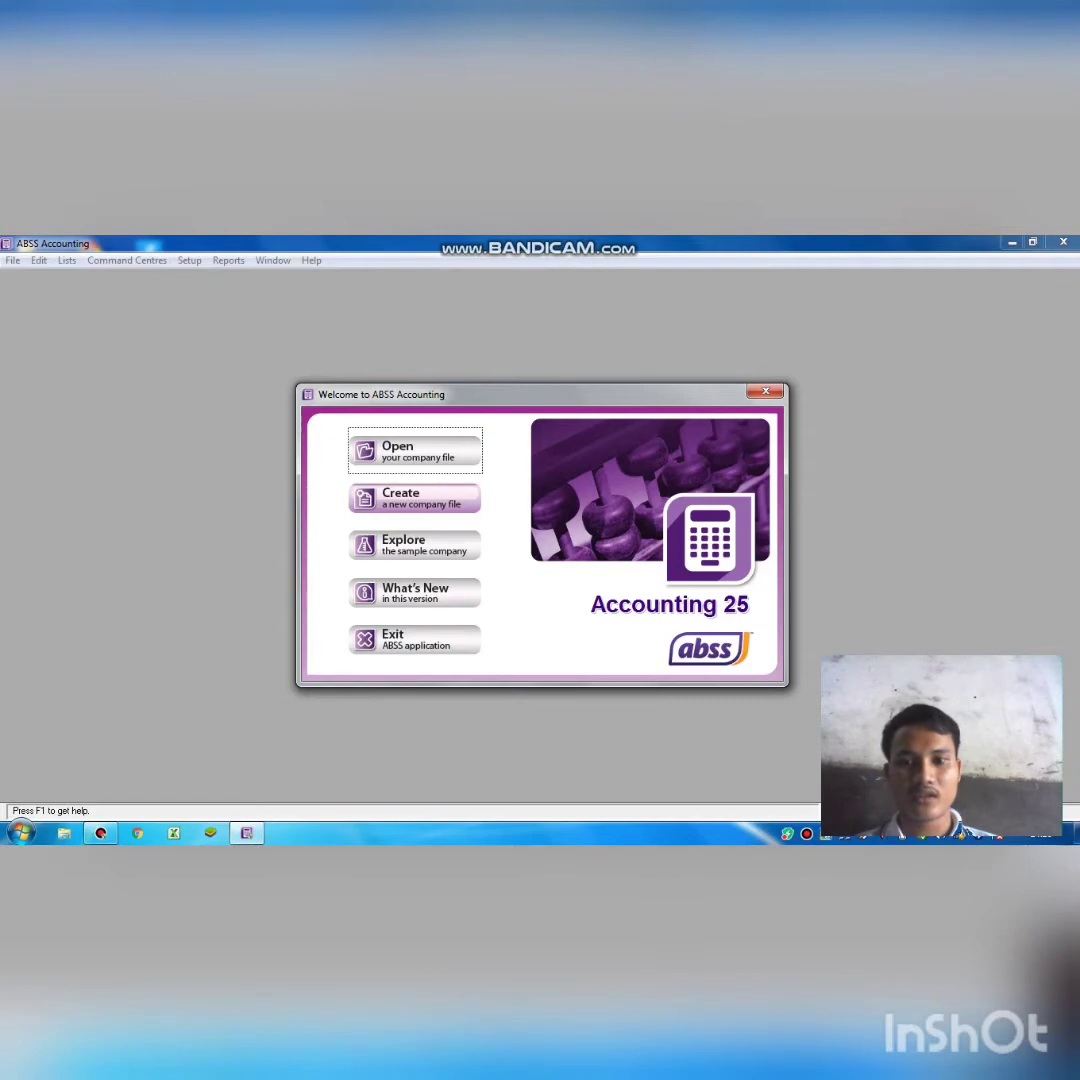
# Start a new company file and advance to the Company Information page.
pyautogui.click(458, 504)
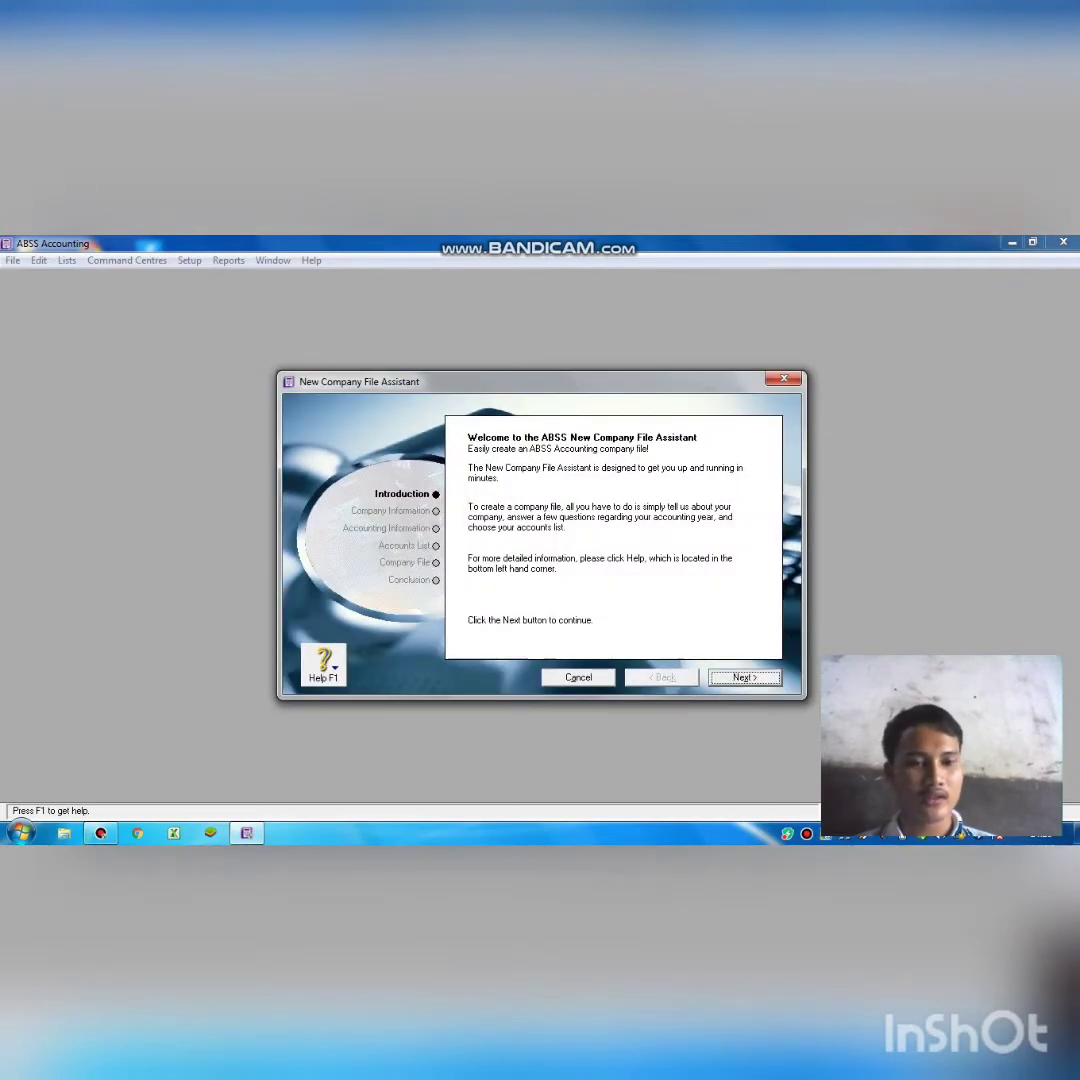
pyautogui.click(743, 678)
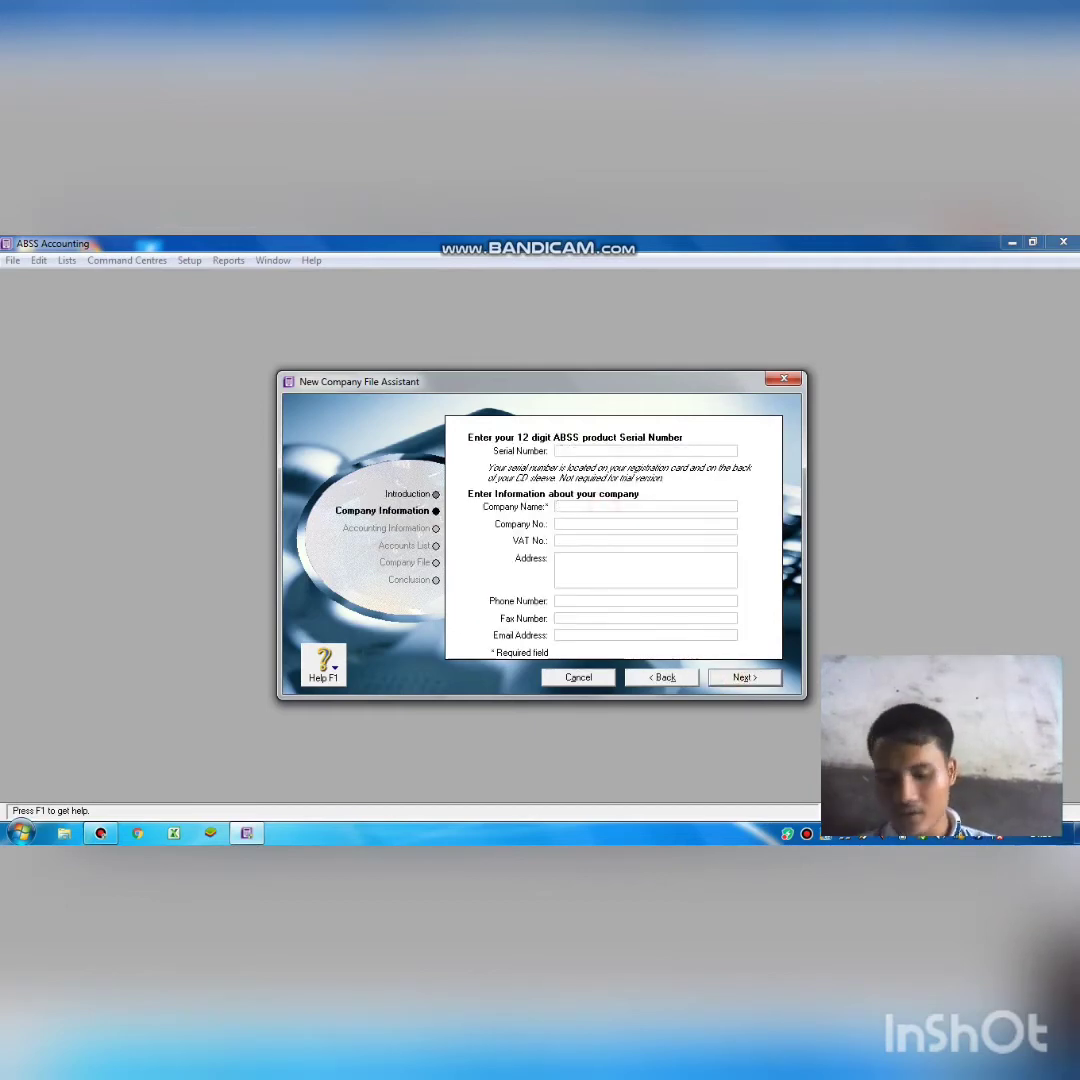
# Enter Menteng Clothing as the company name.
pyautogui.press('Tab')
pyautogui.write('menteng')
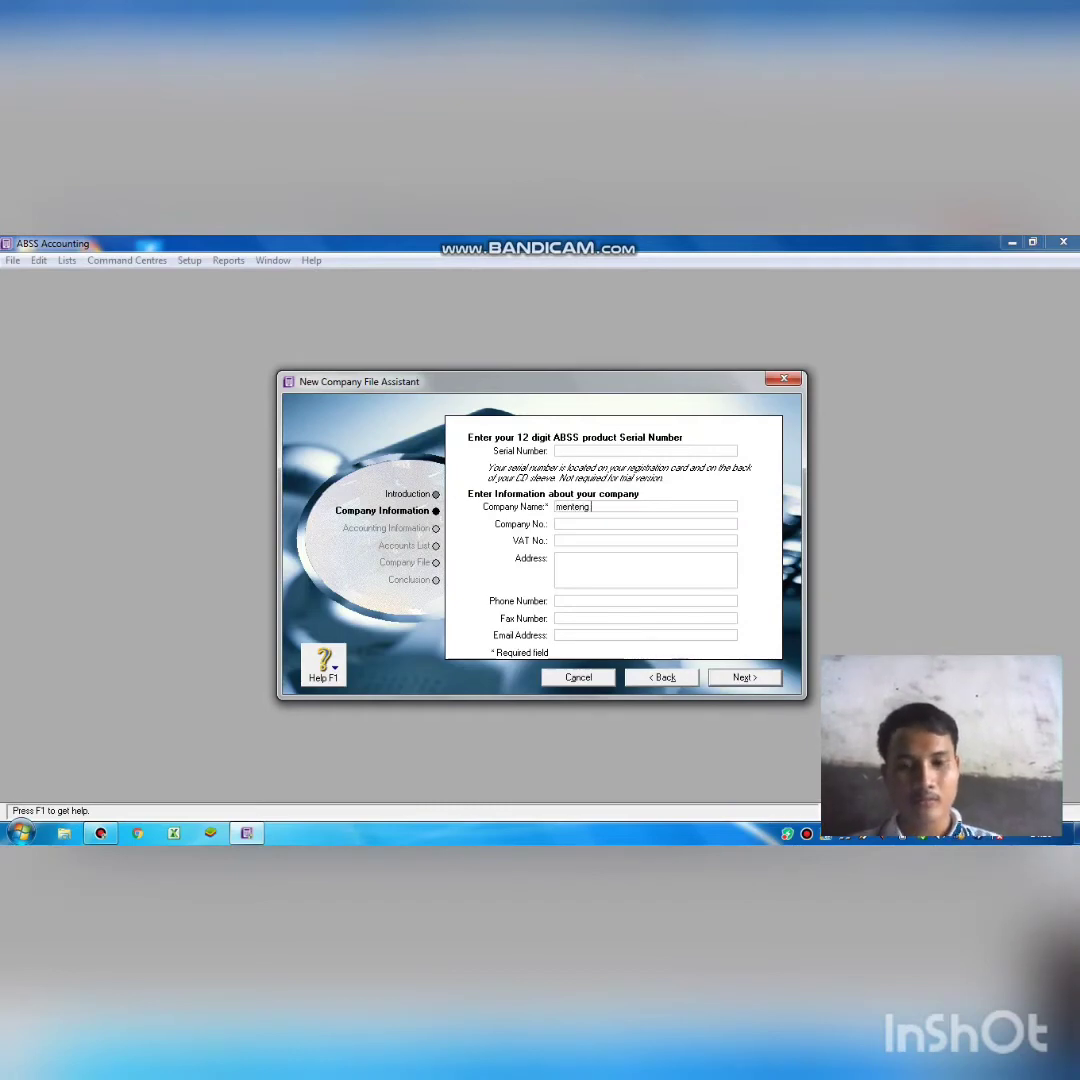
pyautogui.press('BackSpace')
pyautogui.press('BackSpace')
pyautogui.press('BackSpace')
pyautogui.press('BackSpace')
pyautogui.press('BackSpace')
pyautogui.press('BackSpace')
pyautogui.press('BackSpace')
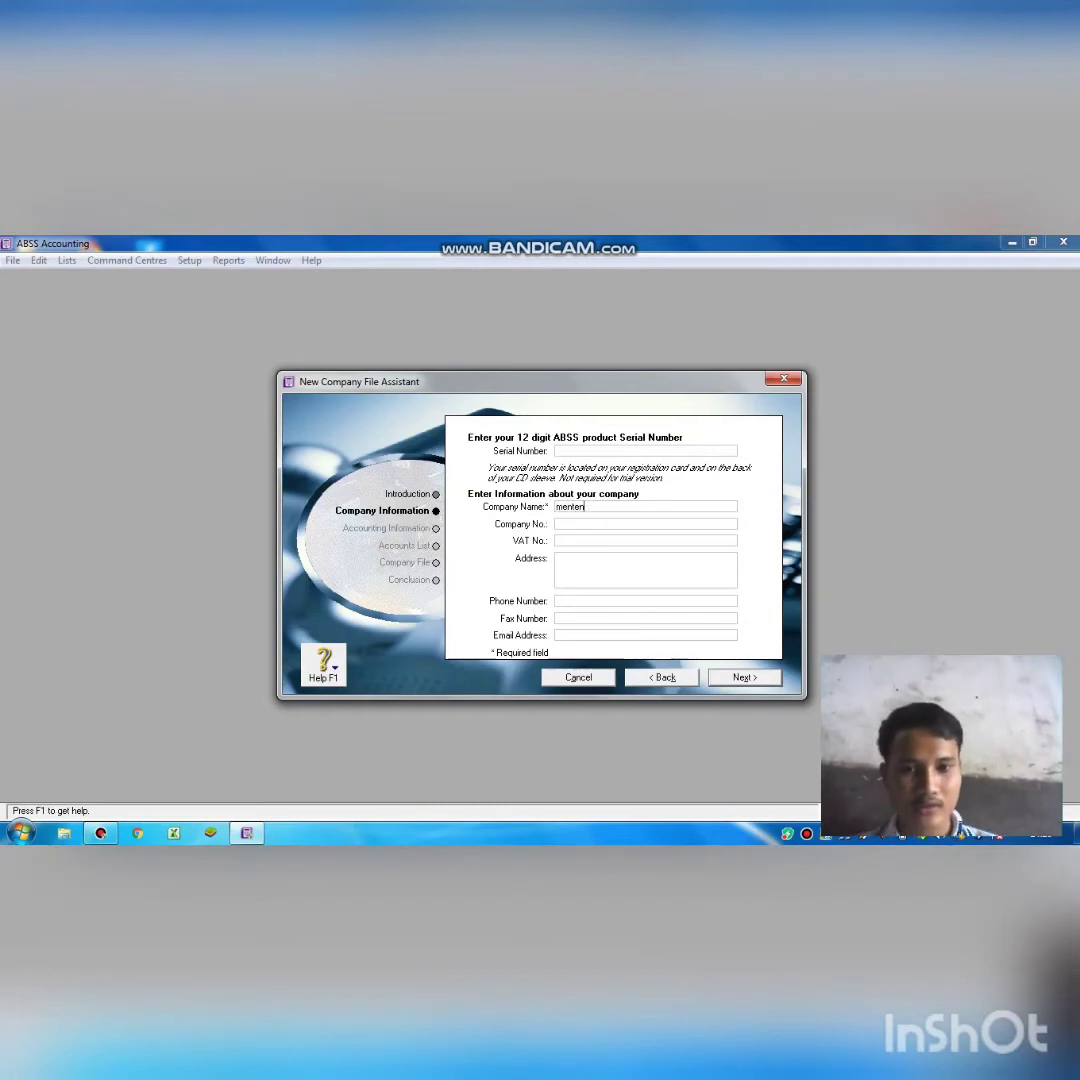
pyautogui.press('BackSpace')
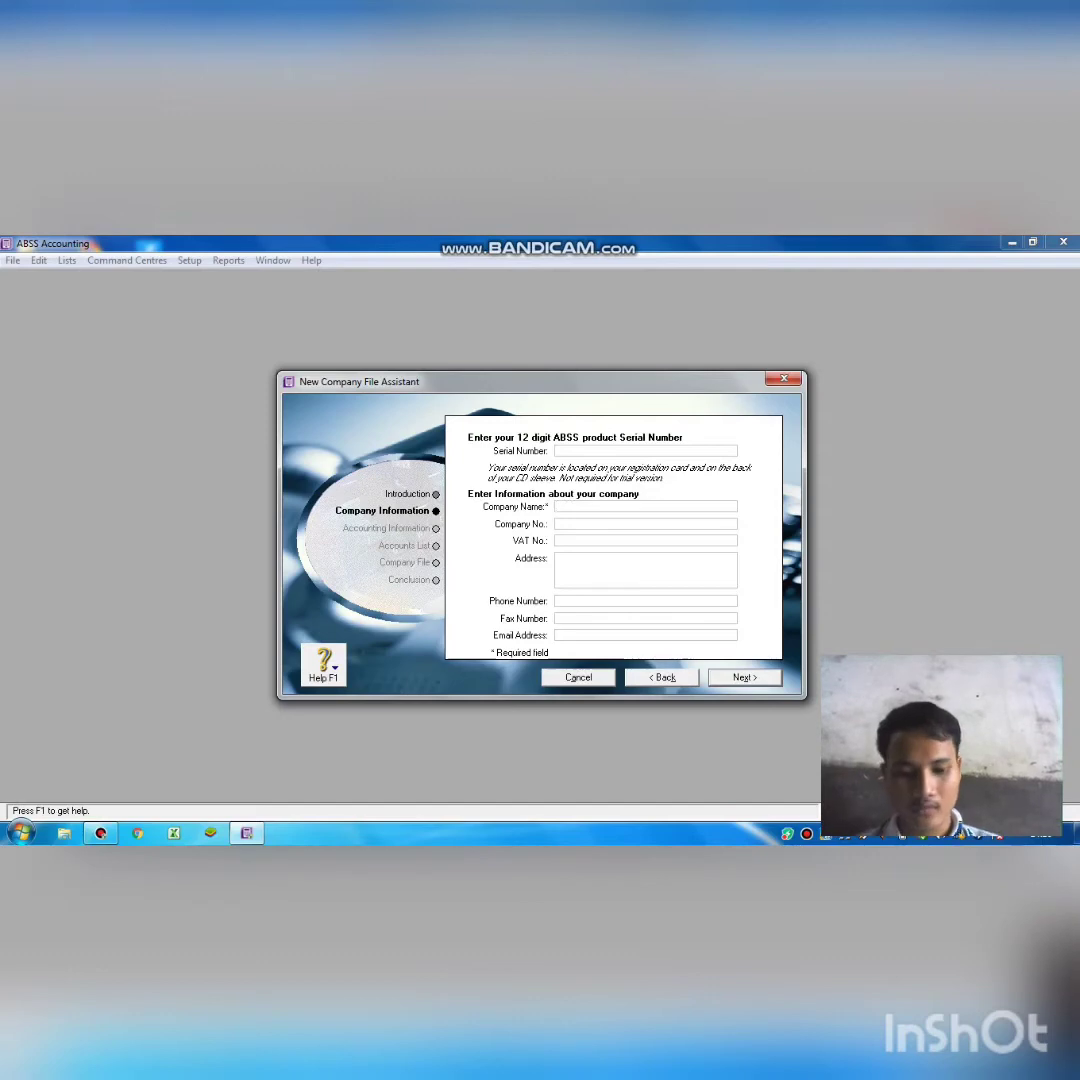
pyautogui.write('M')
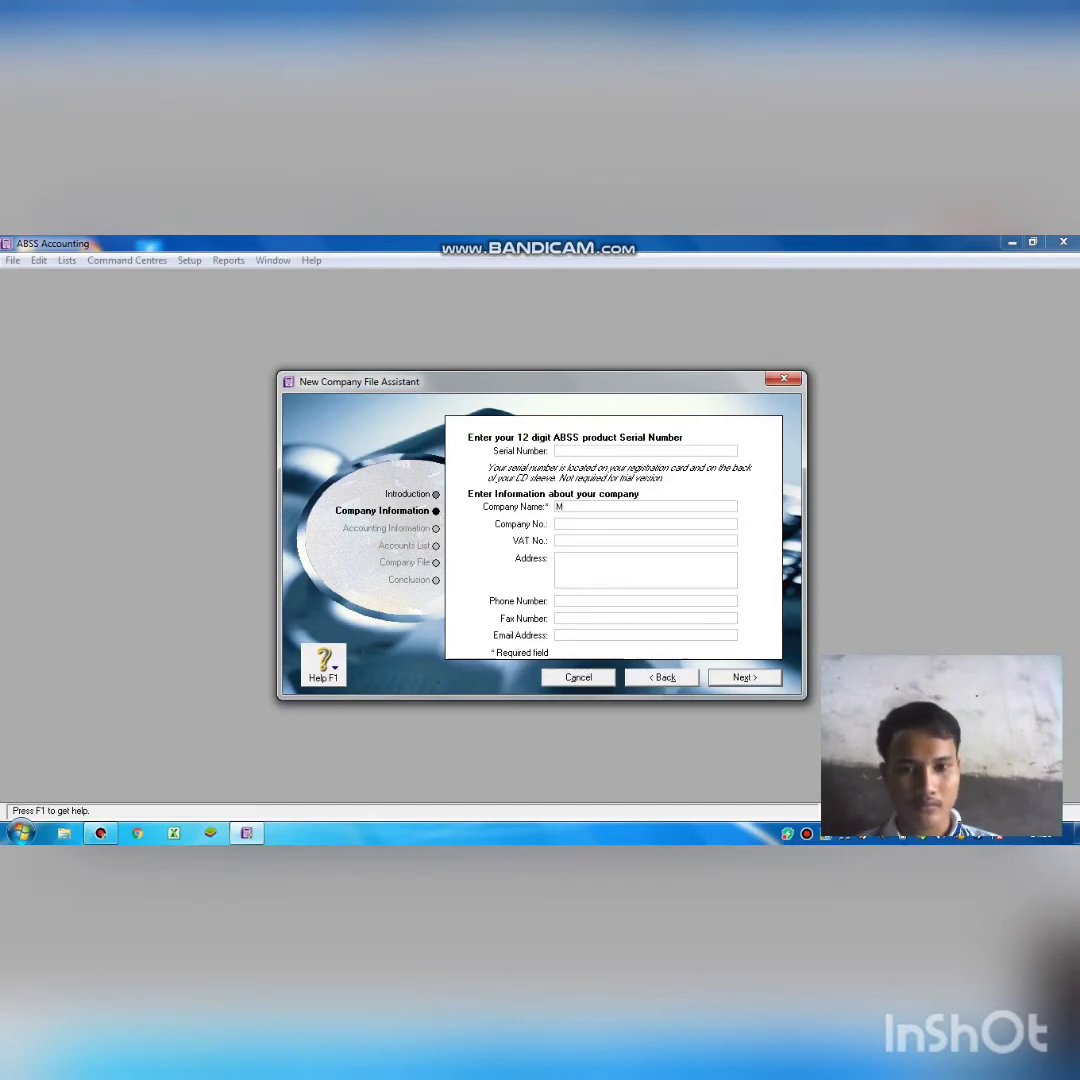
pyautogui.write('enteng')
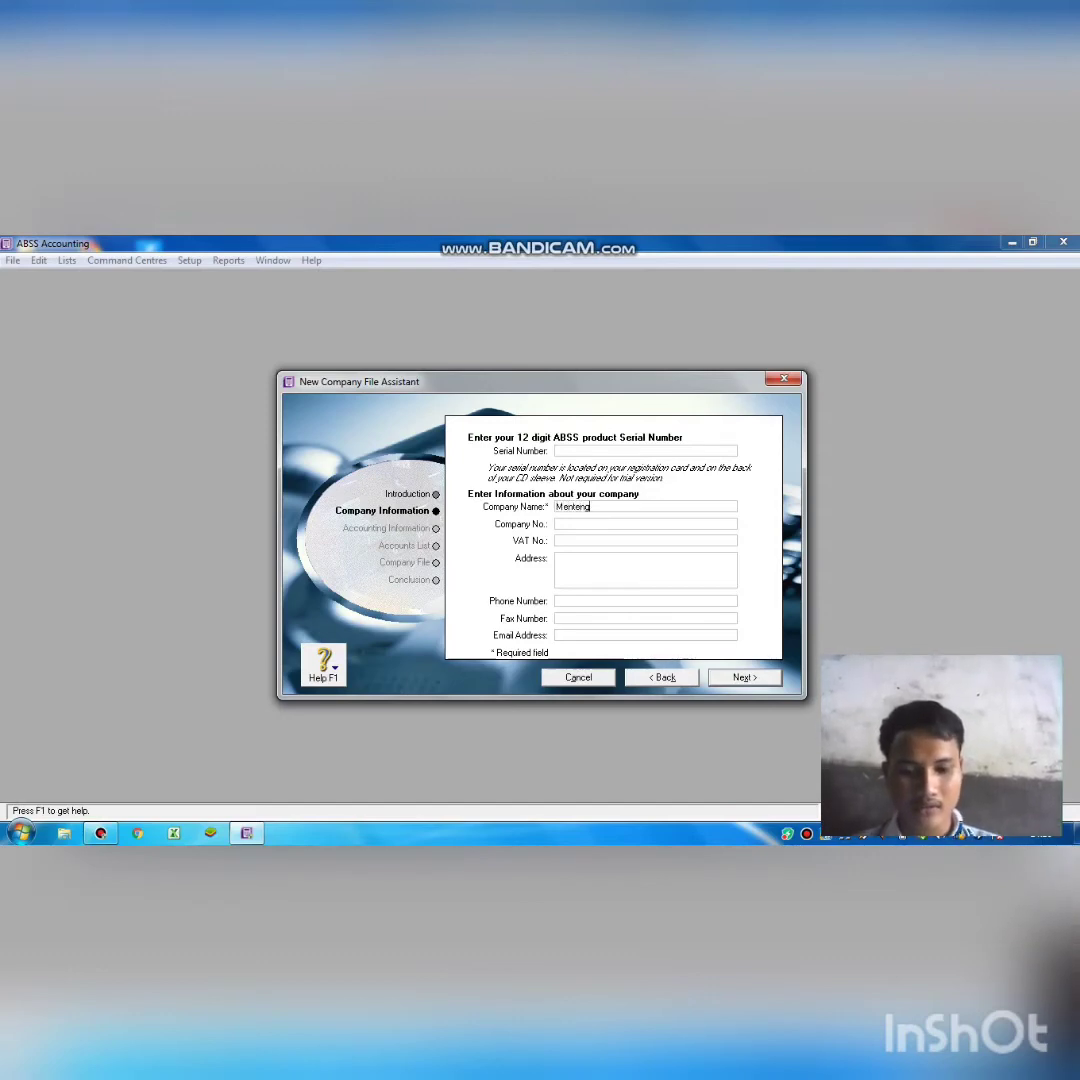
pyautogui.write(' C')
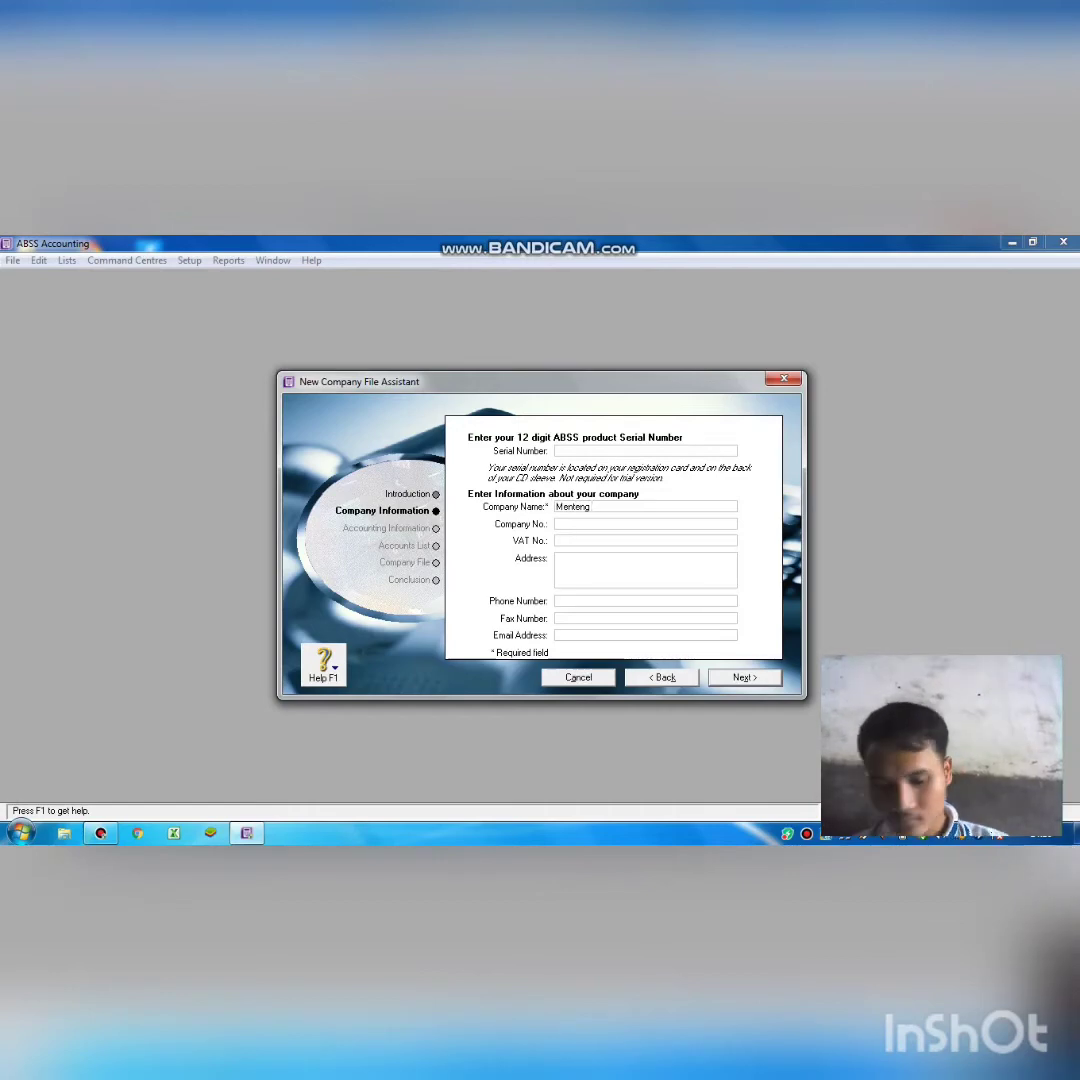
pyautogui.write('l')
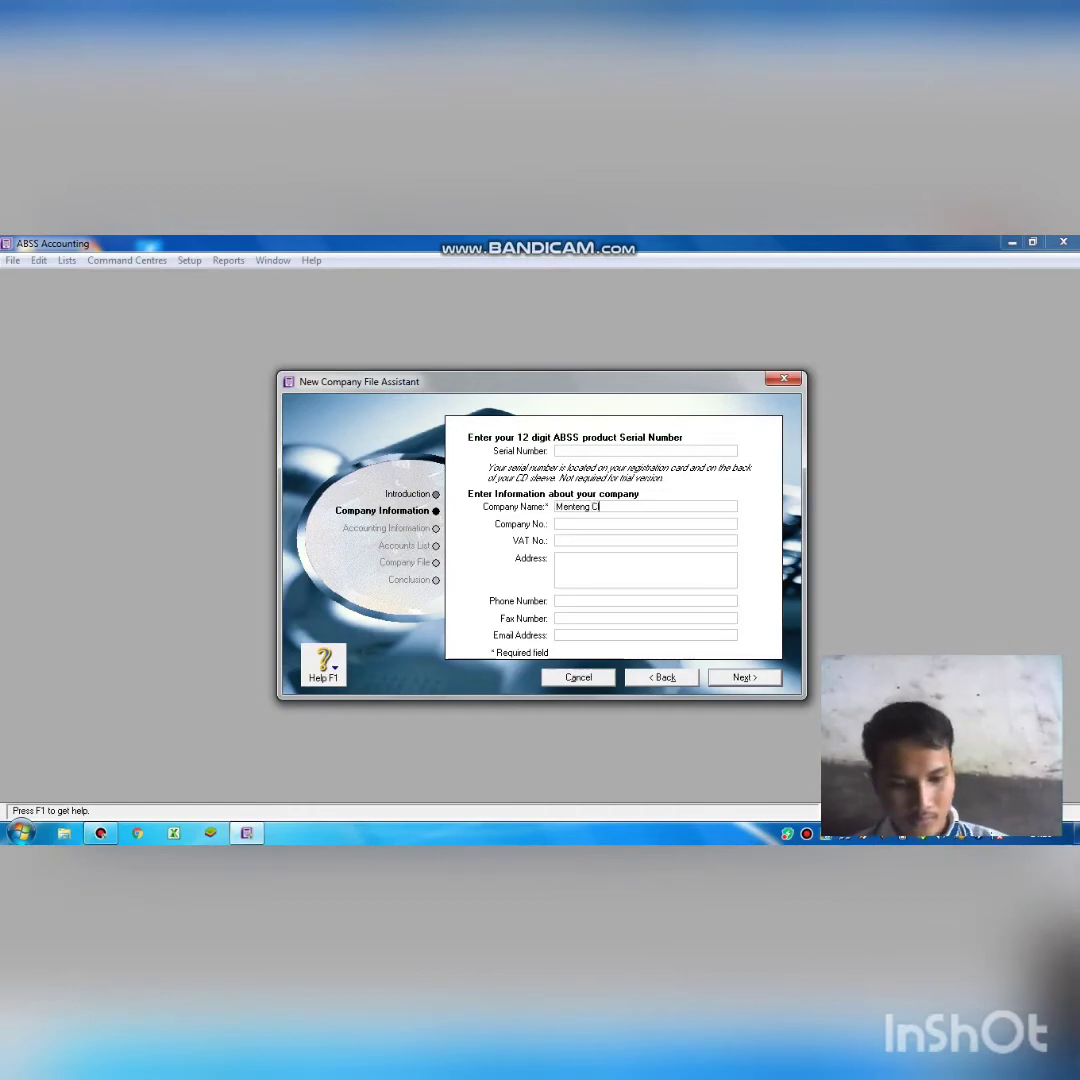
pyautogui.write('ubT')
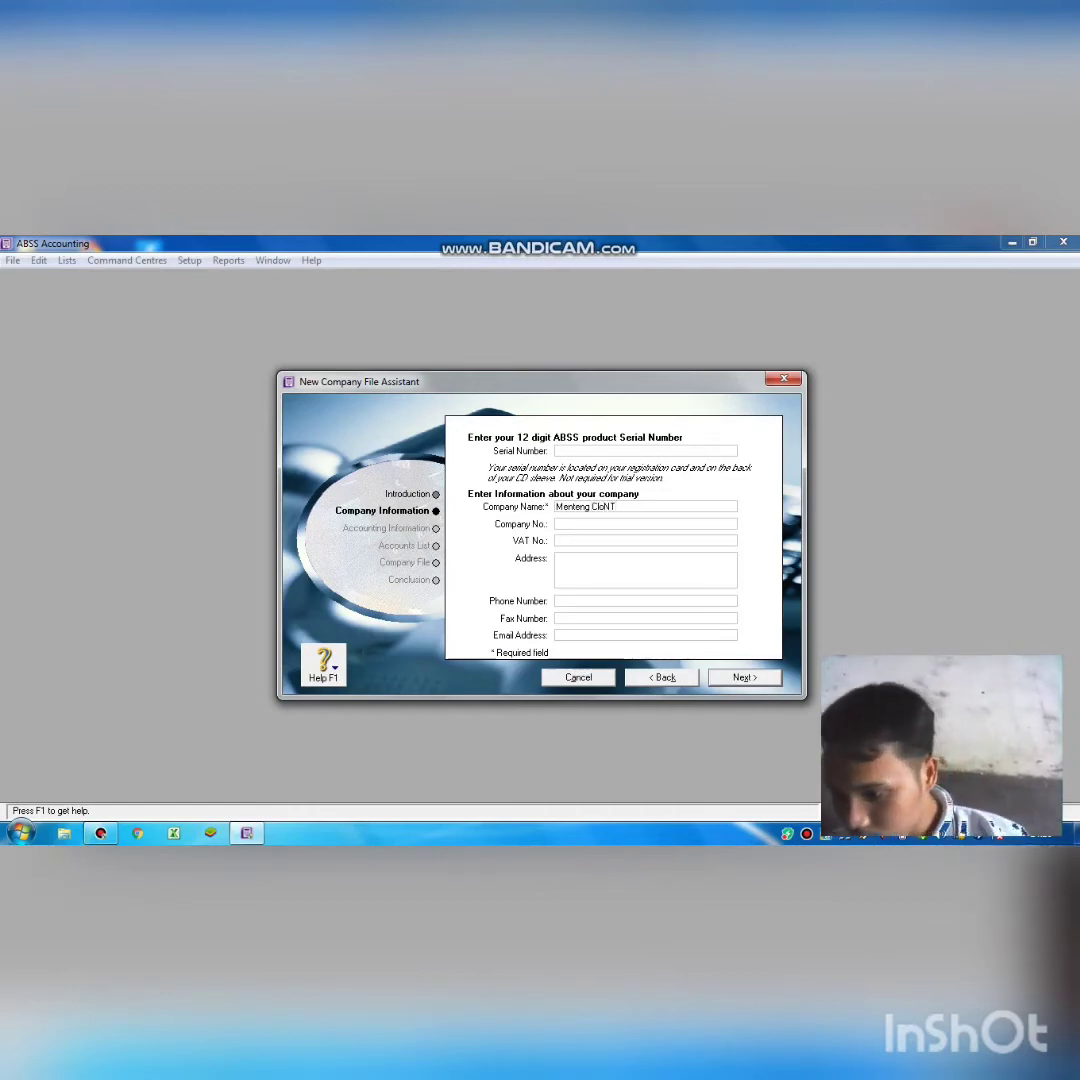
pyautogui.press('BackSpace')
pyautogui.press('BackSpace')
pyautogui.press('BackSpace')
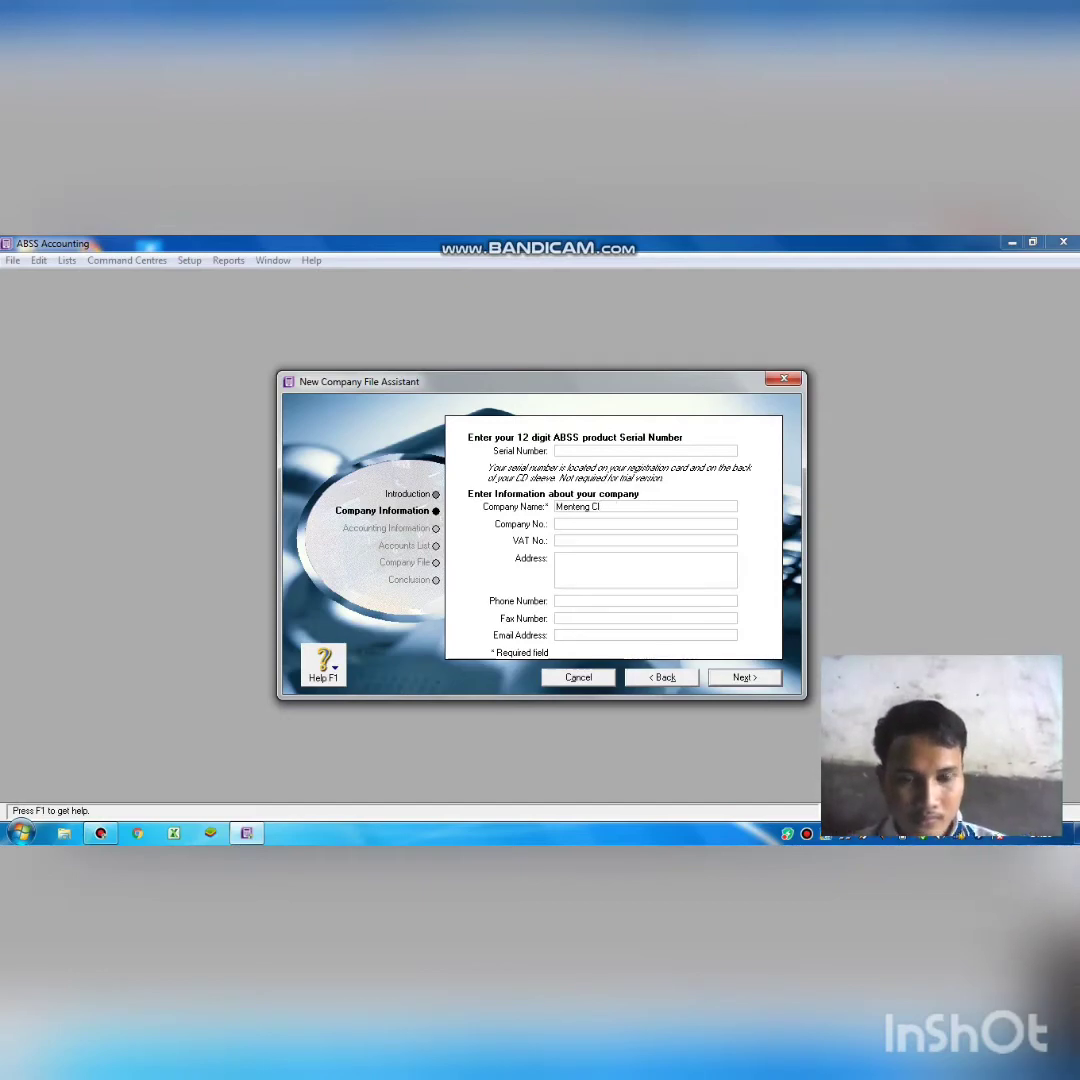
pyautogui.write('o')
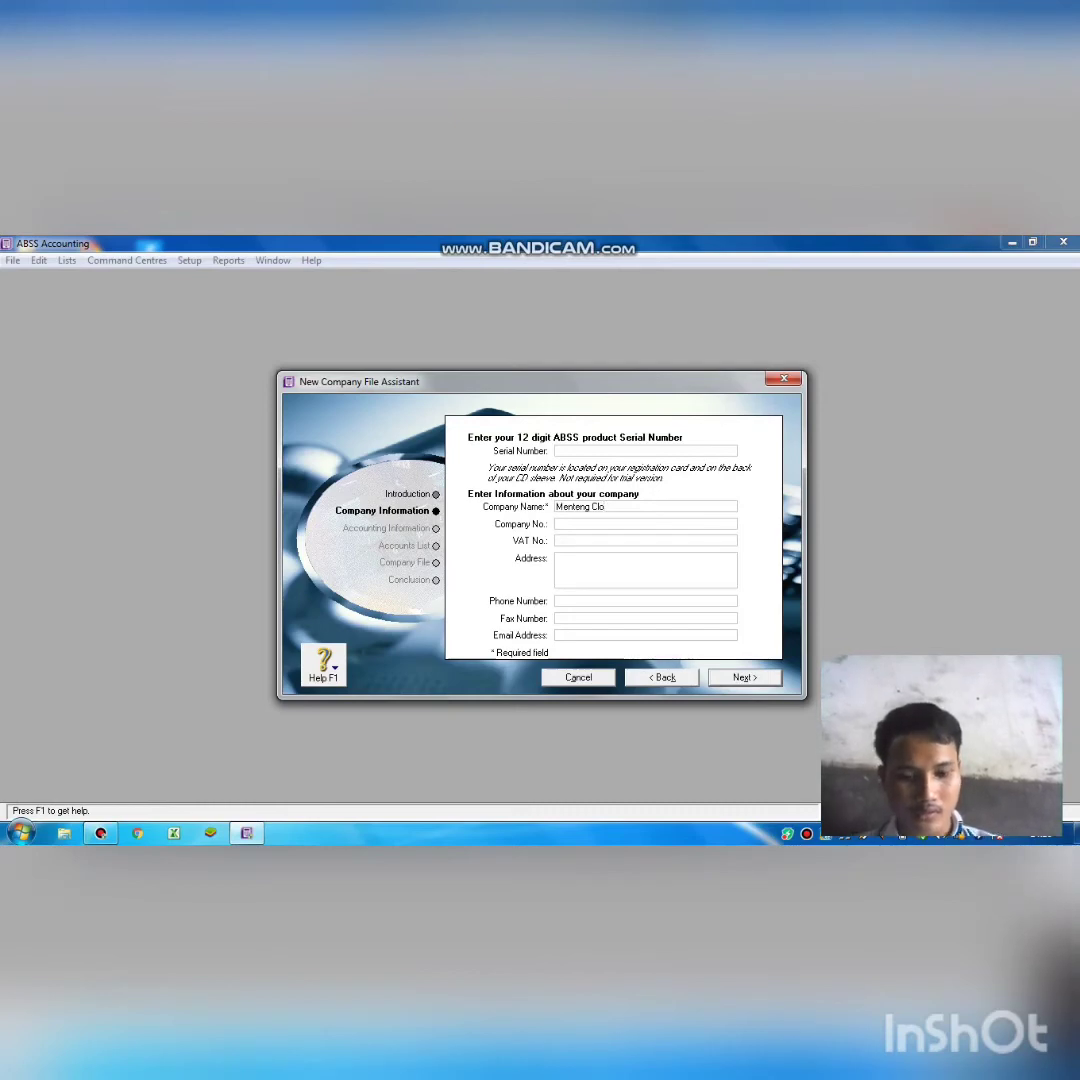
pyautogui.write('thing')
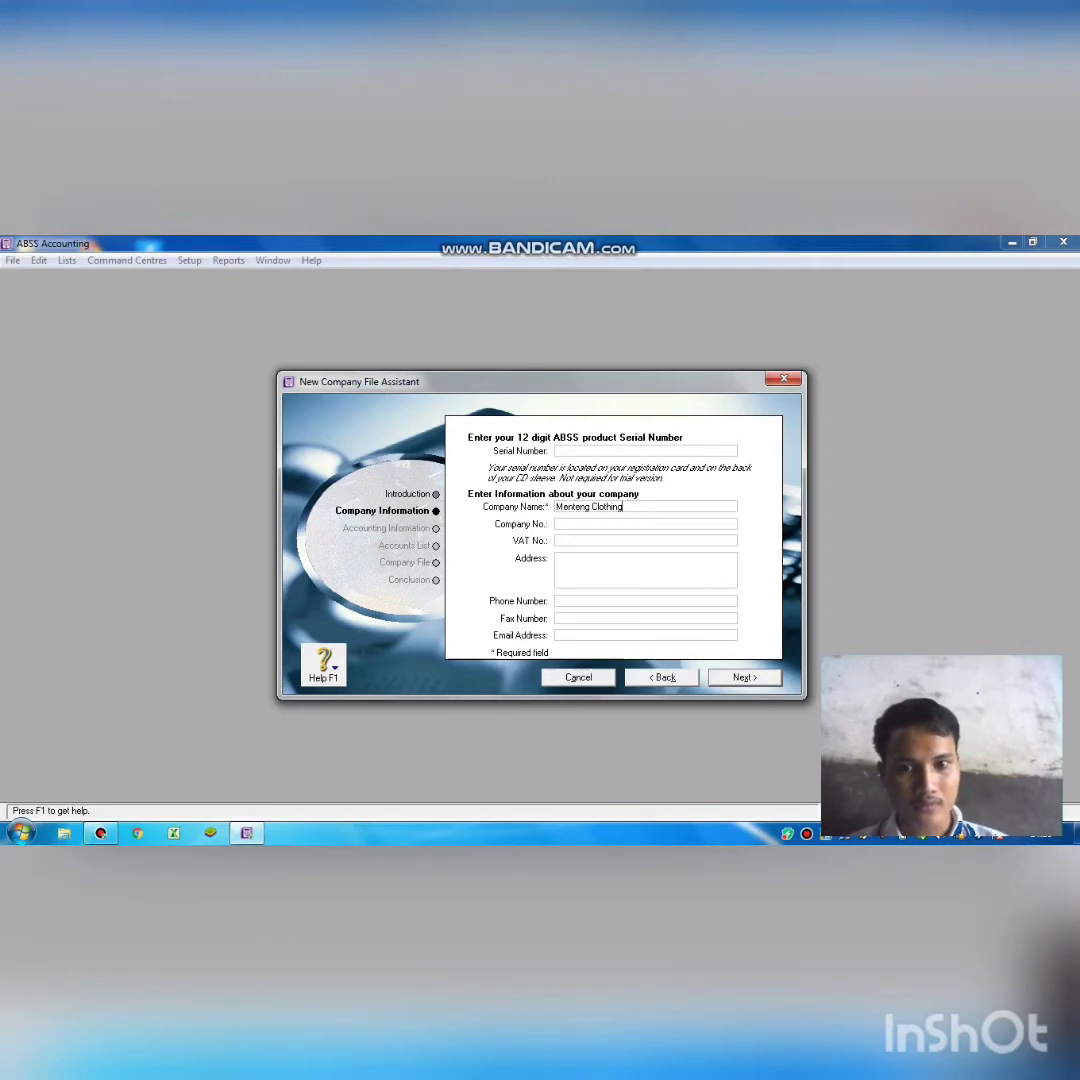
# Fill in the company's street address.
pyautogui.click(558, 558)
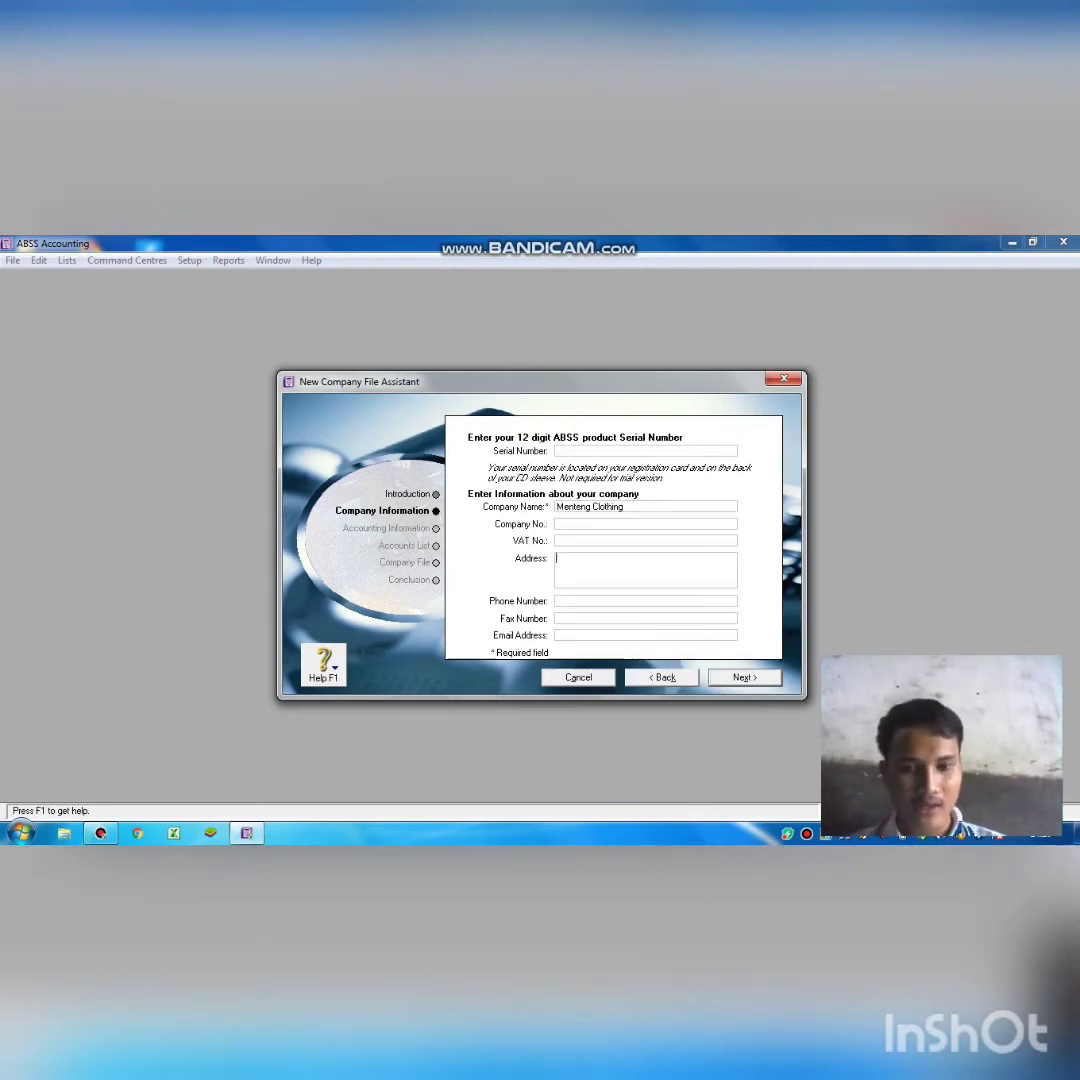
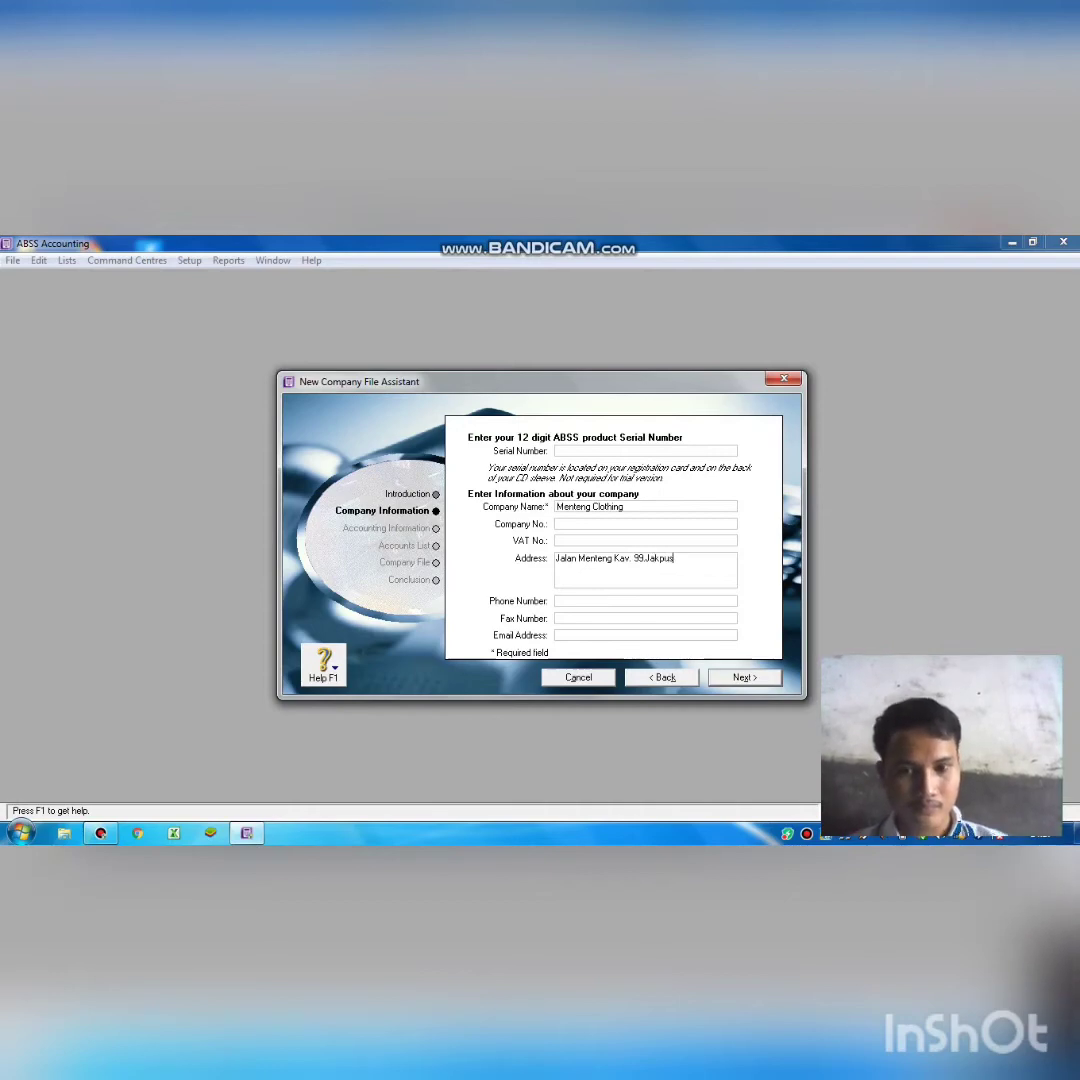
# Enter the company's phone and fax numbers.
pyautogui.click(581, 602)
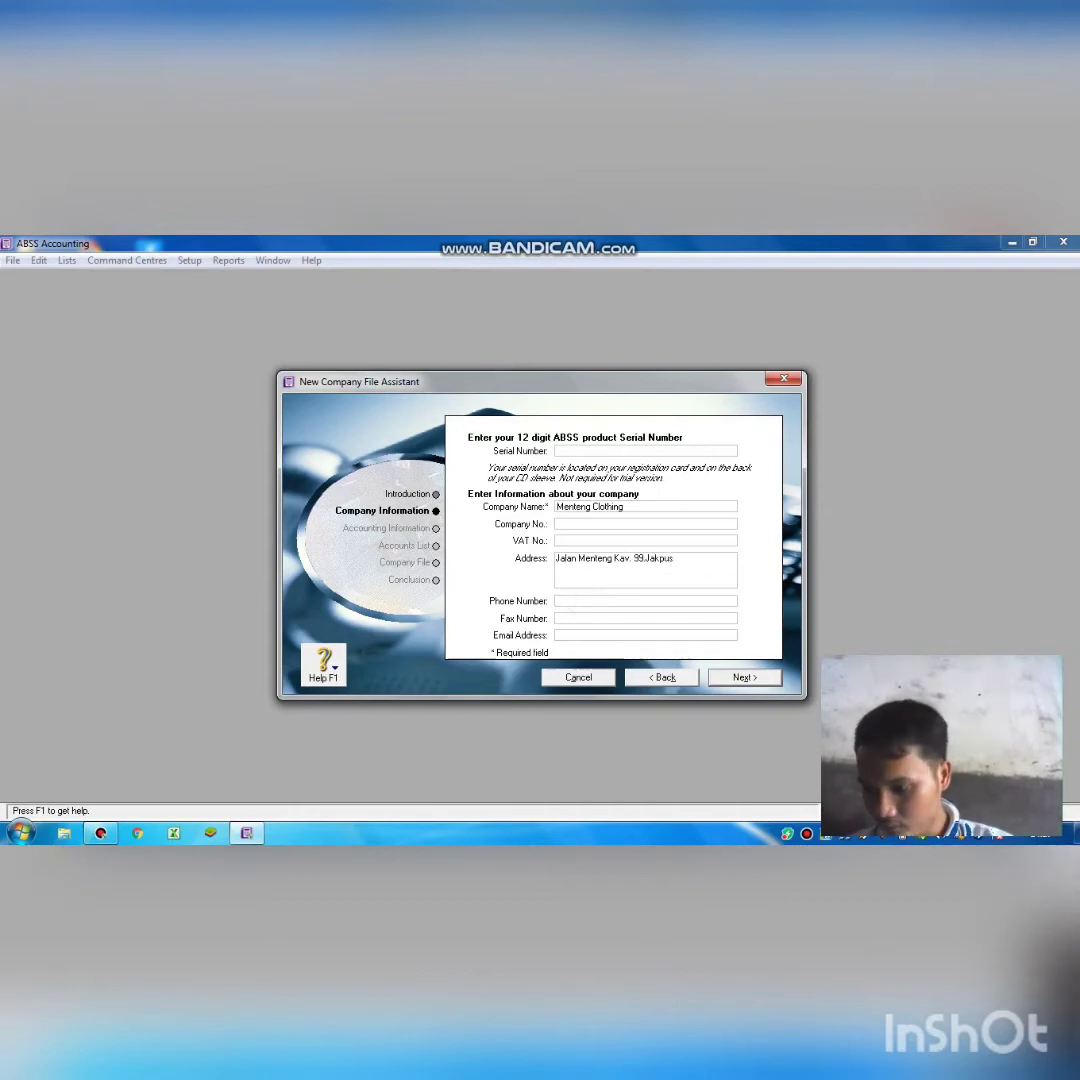
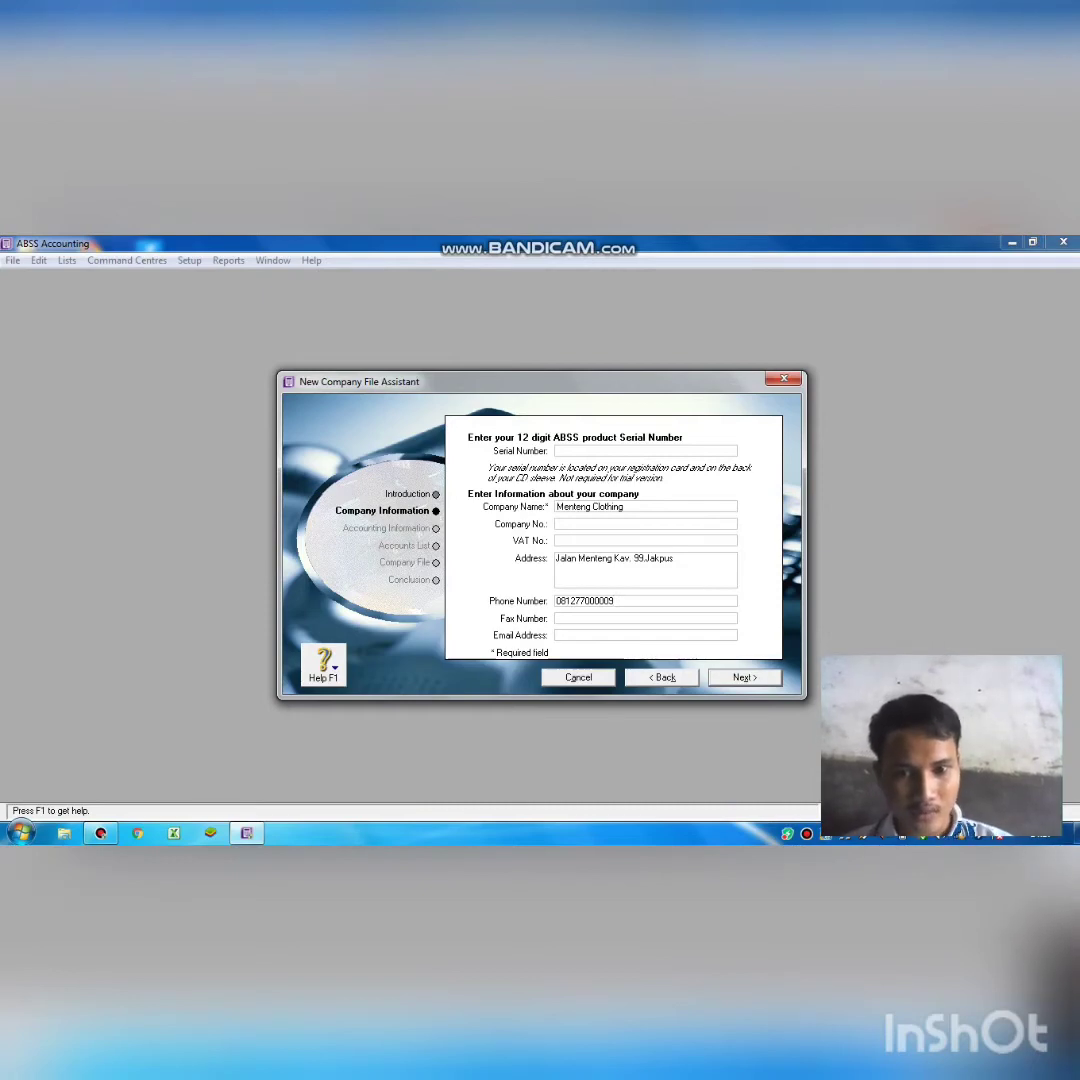
pyautogui.click(578, 618)
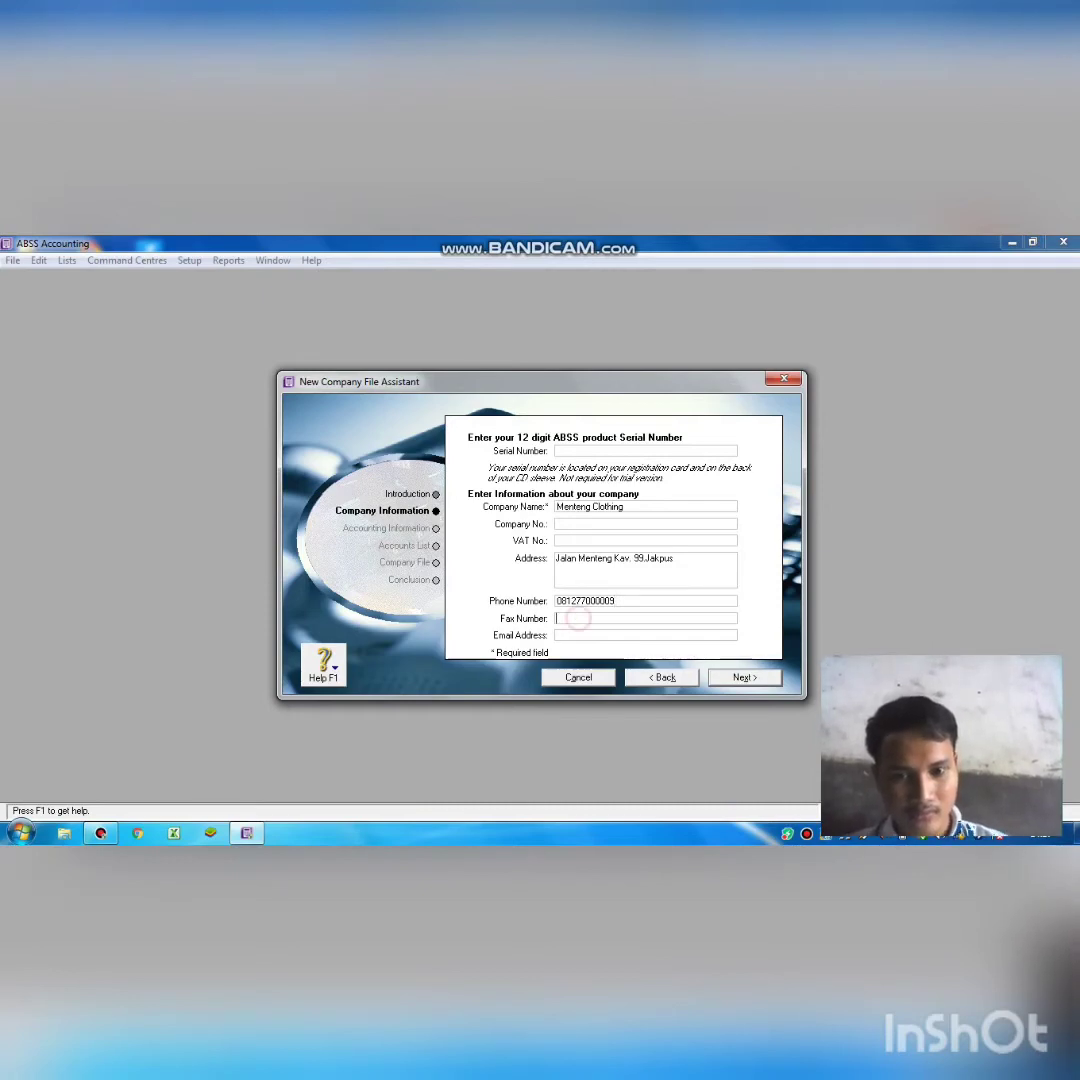
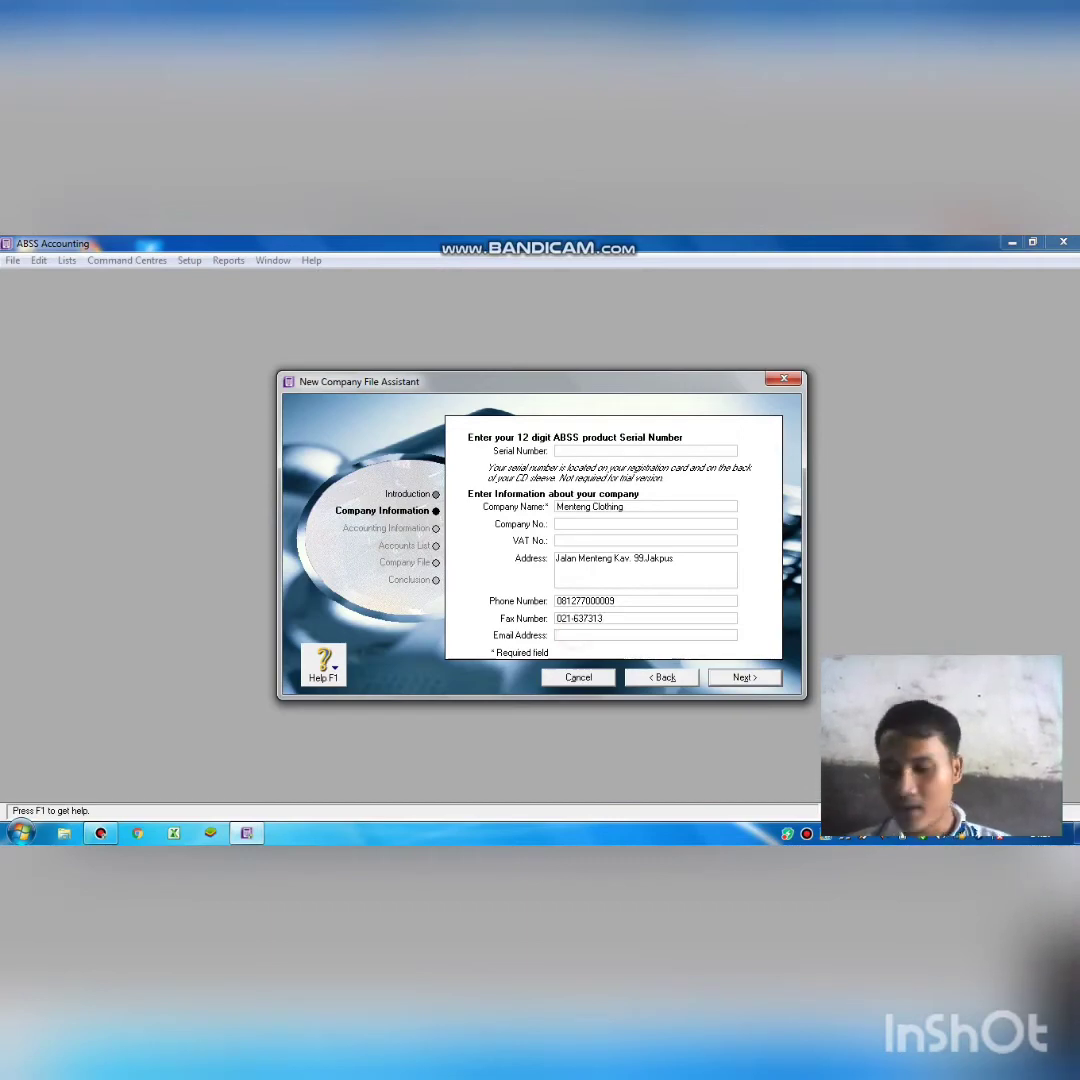
# Enter the company's e-mail address and continue to the accounting information step.
pyautogui.press('Tab')
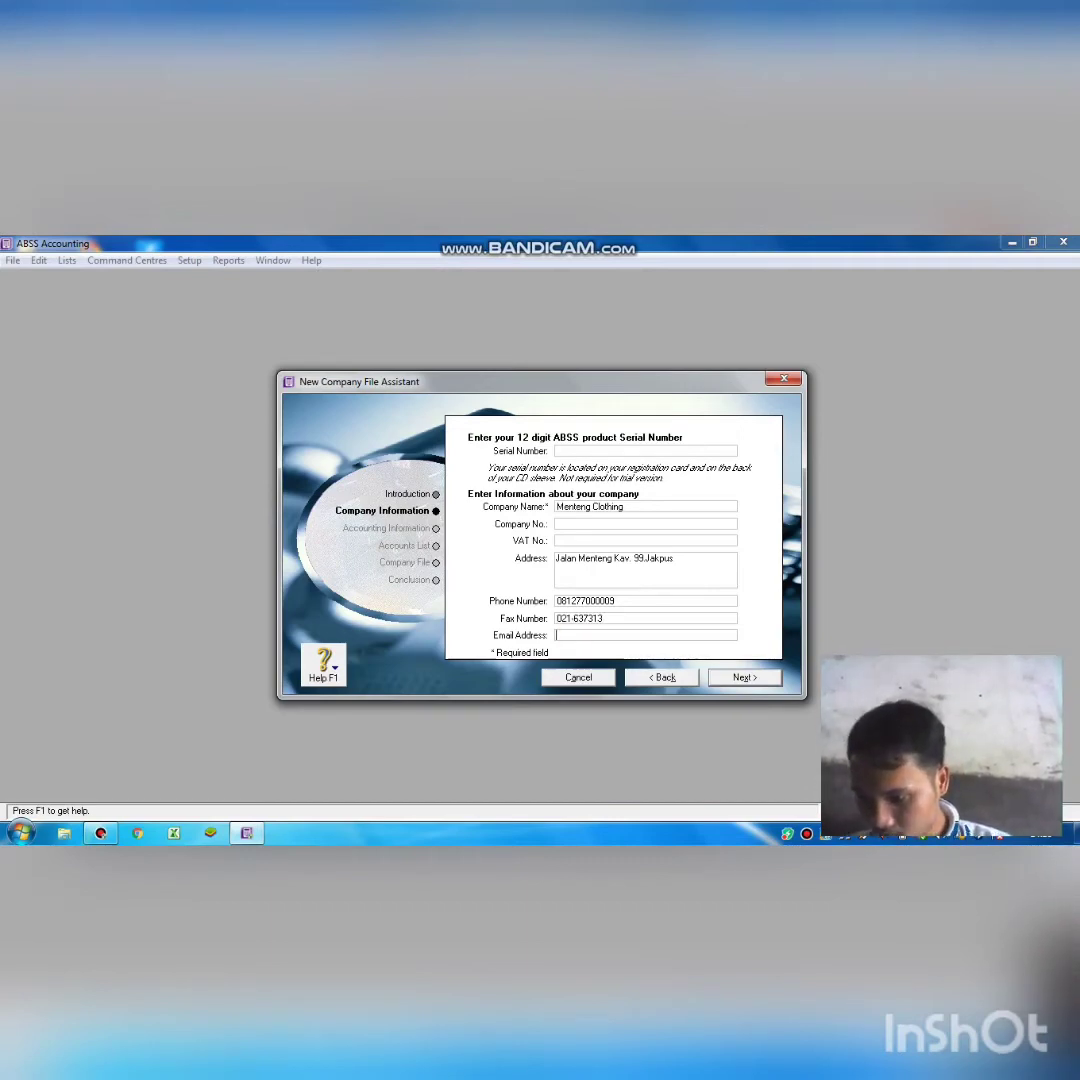
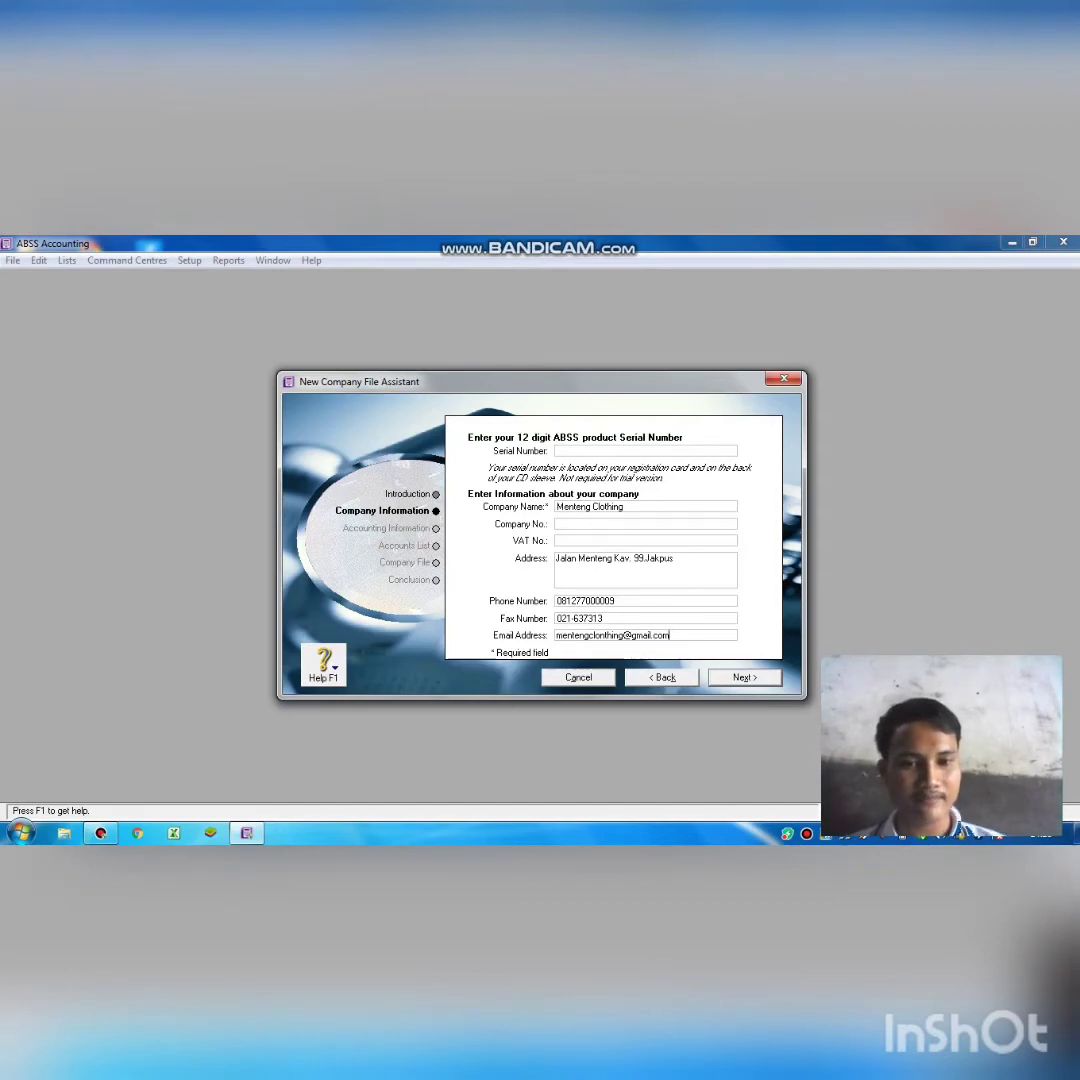
pyautogui.press('Return')
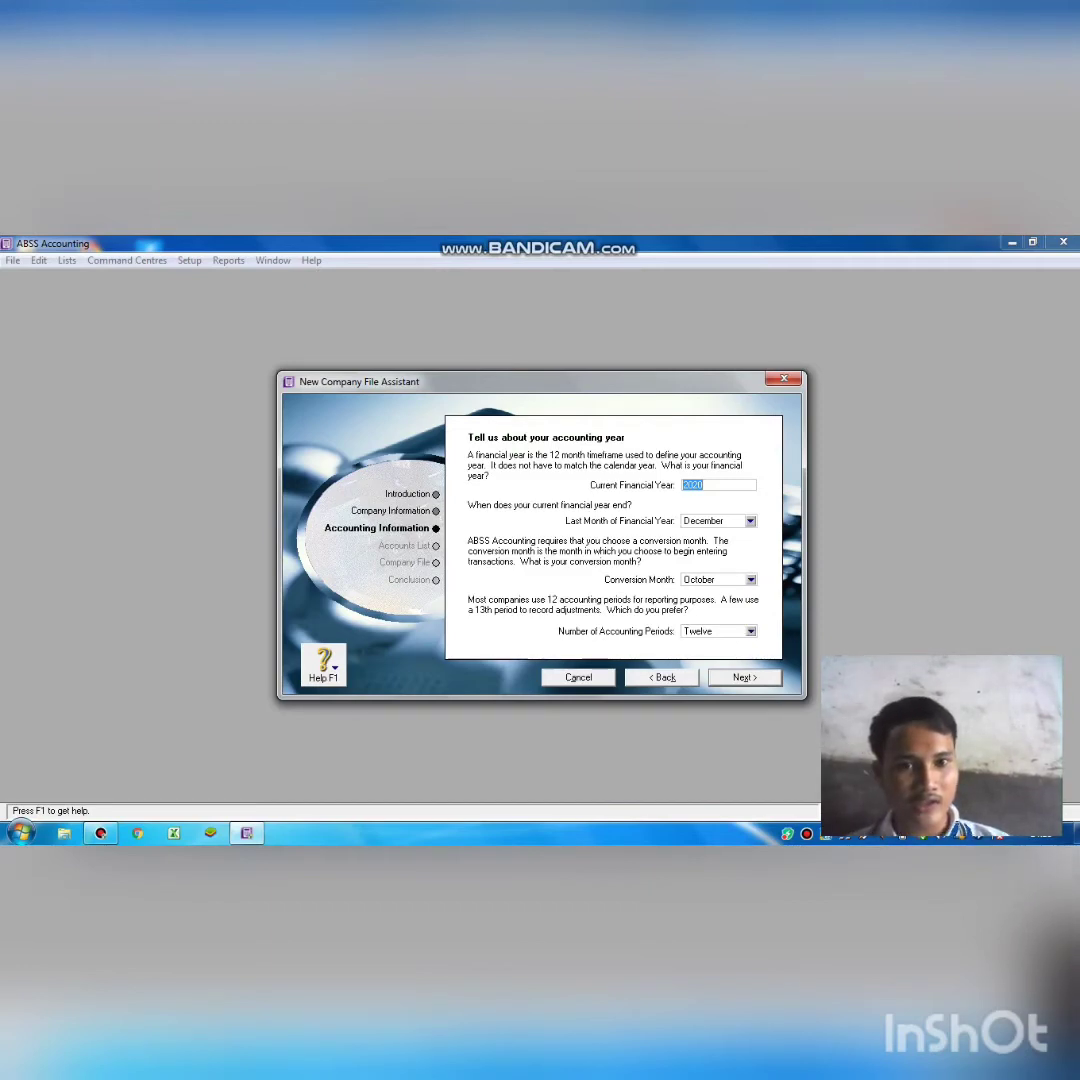
# Set the current financial year to 2018 with December as conversion month, and confirm.
pyautogui.write('20')
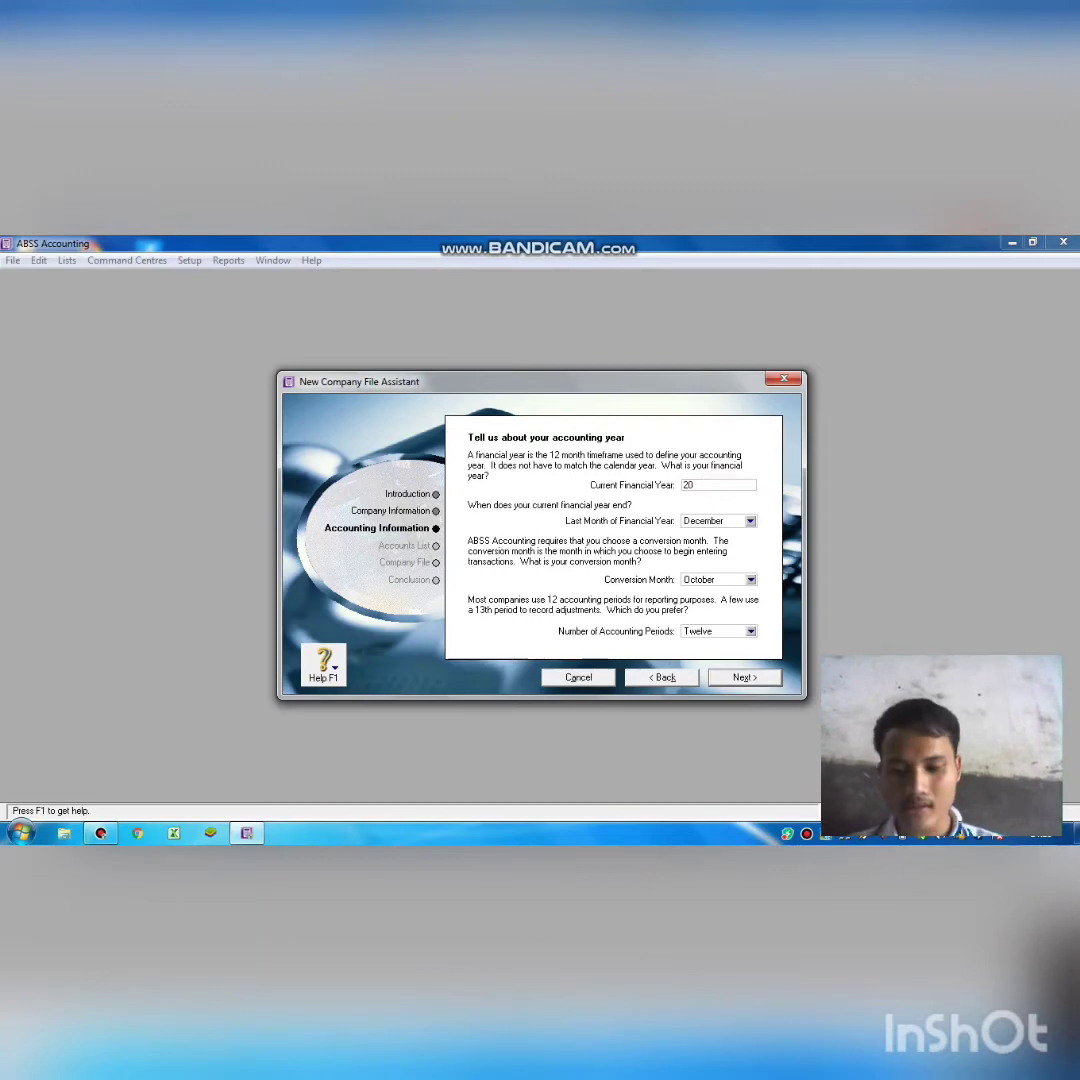
pyautogui.write('18')
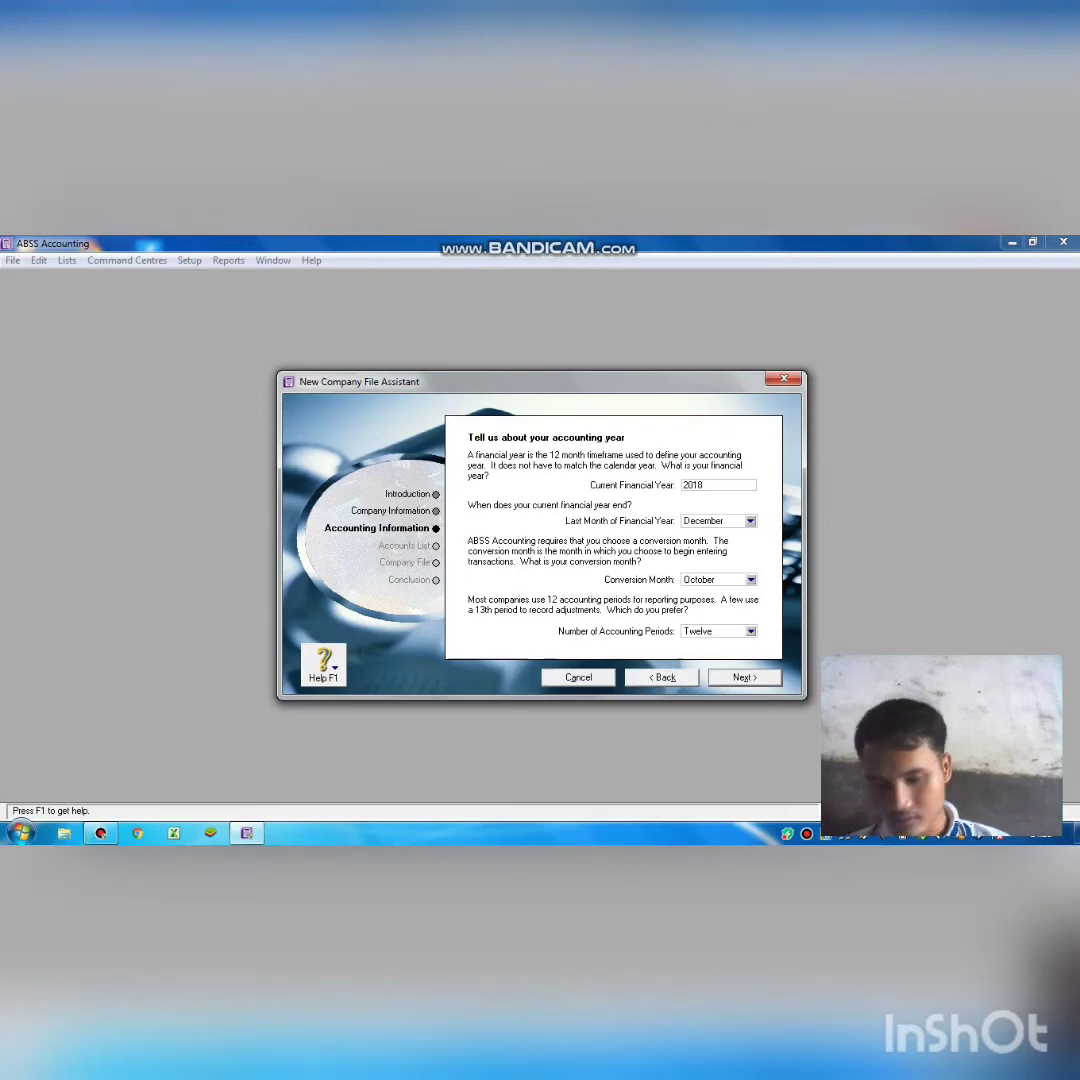
pyautogui.click(750, 580)
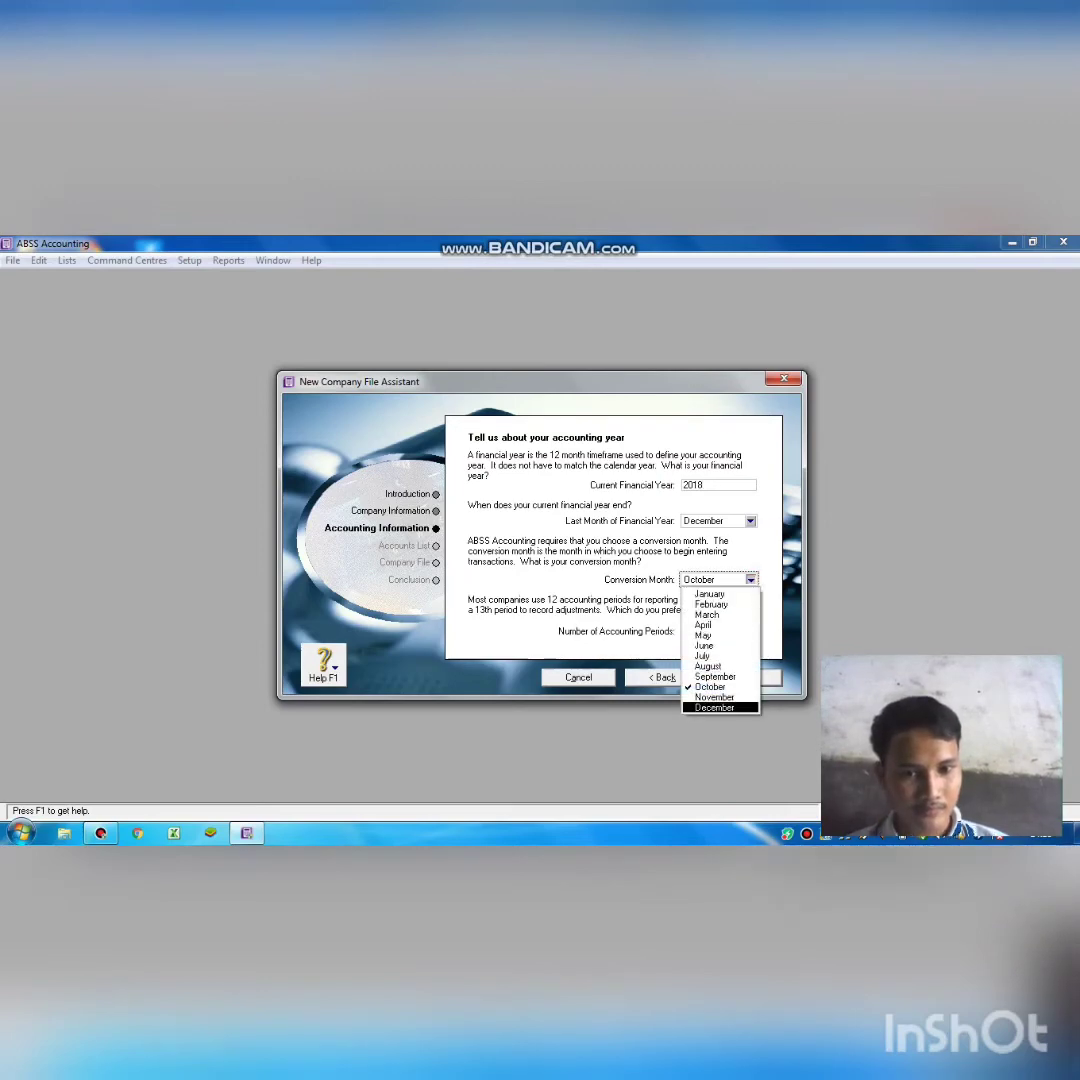
pyautogui.click(715, 708)
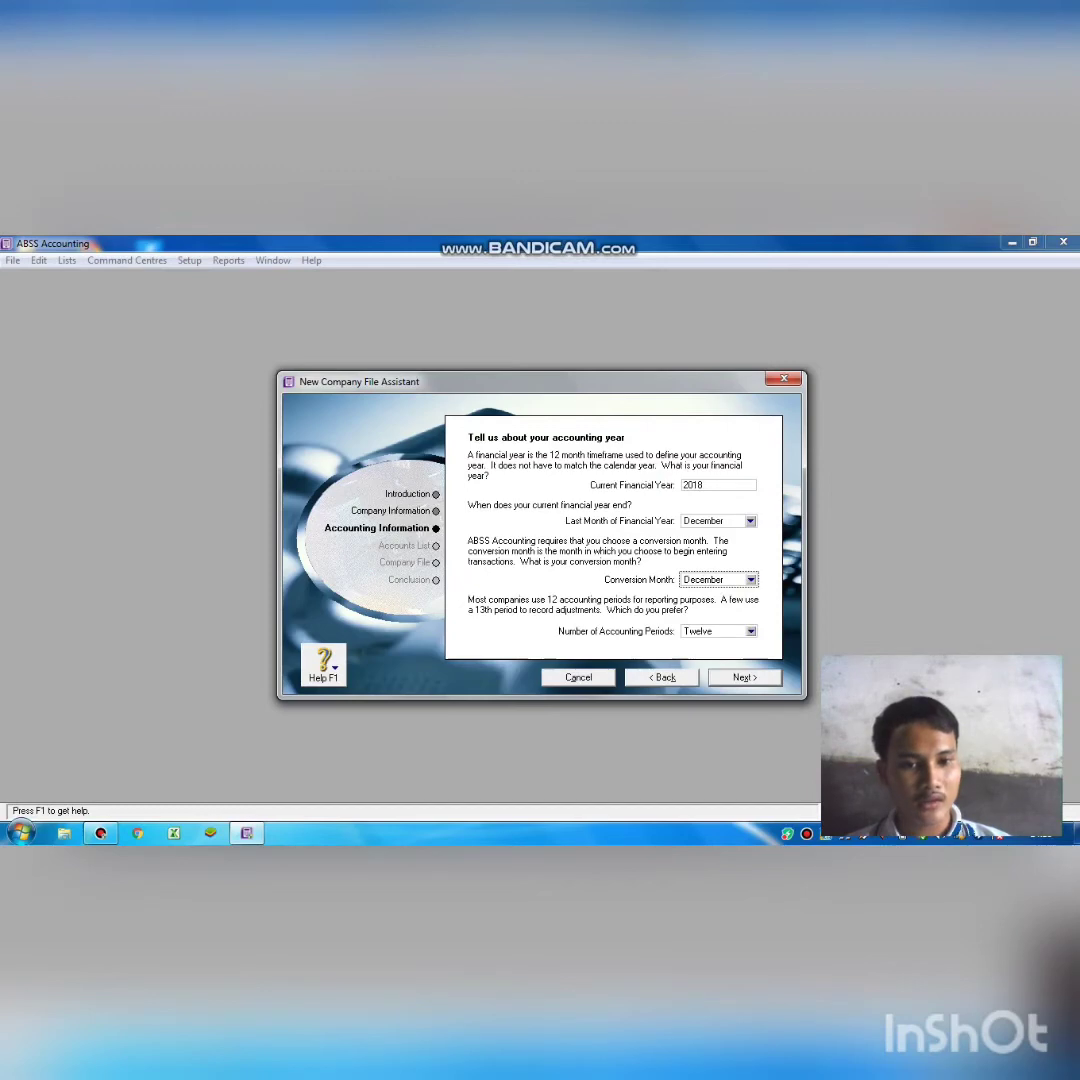
pyautogui.click(749, 677)
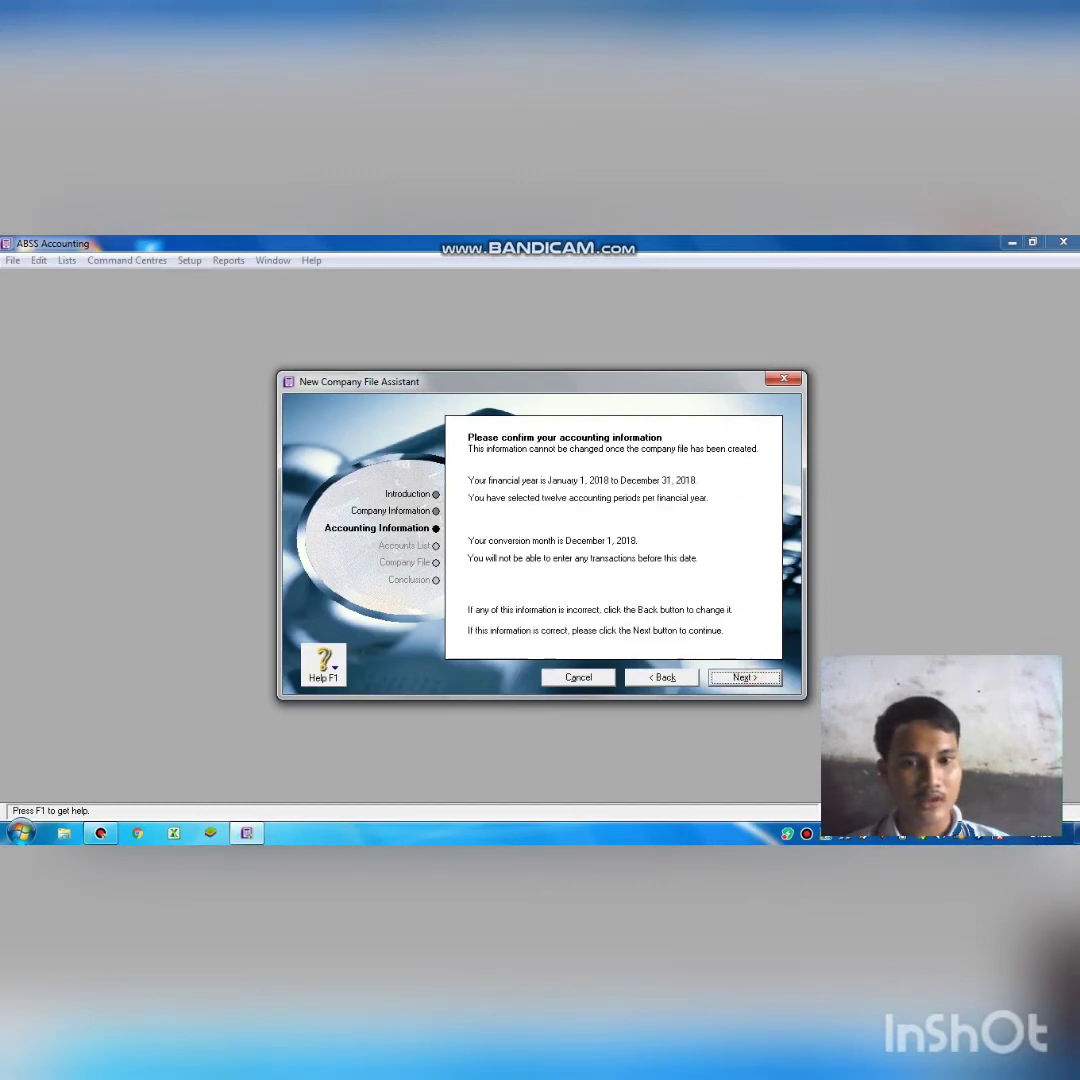
pyautogui.press('Return')
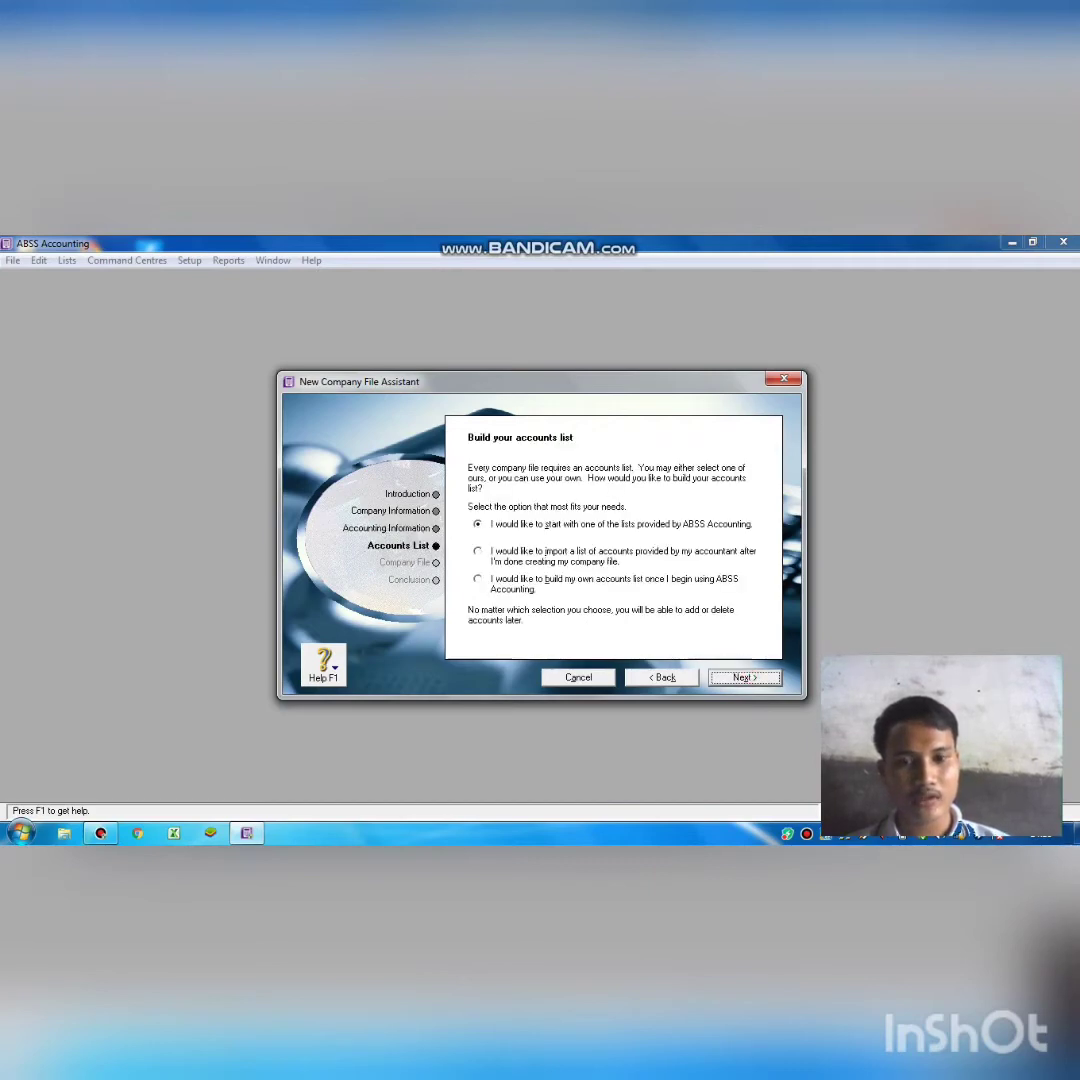
# Choose to build your own accounts list and open the file-name Change dialog.
pyautogui.click(478, 579)
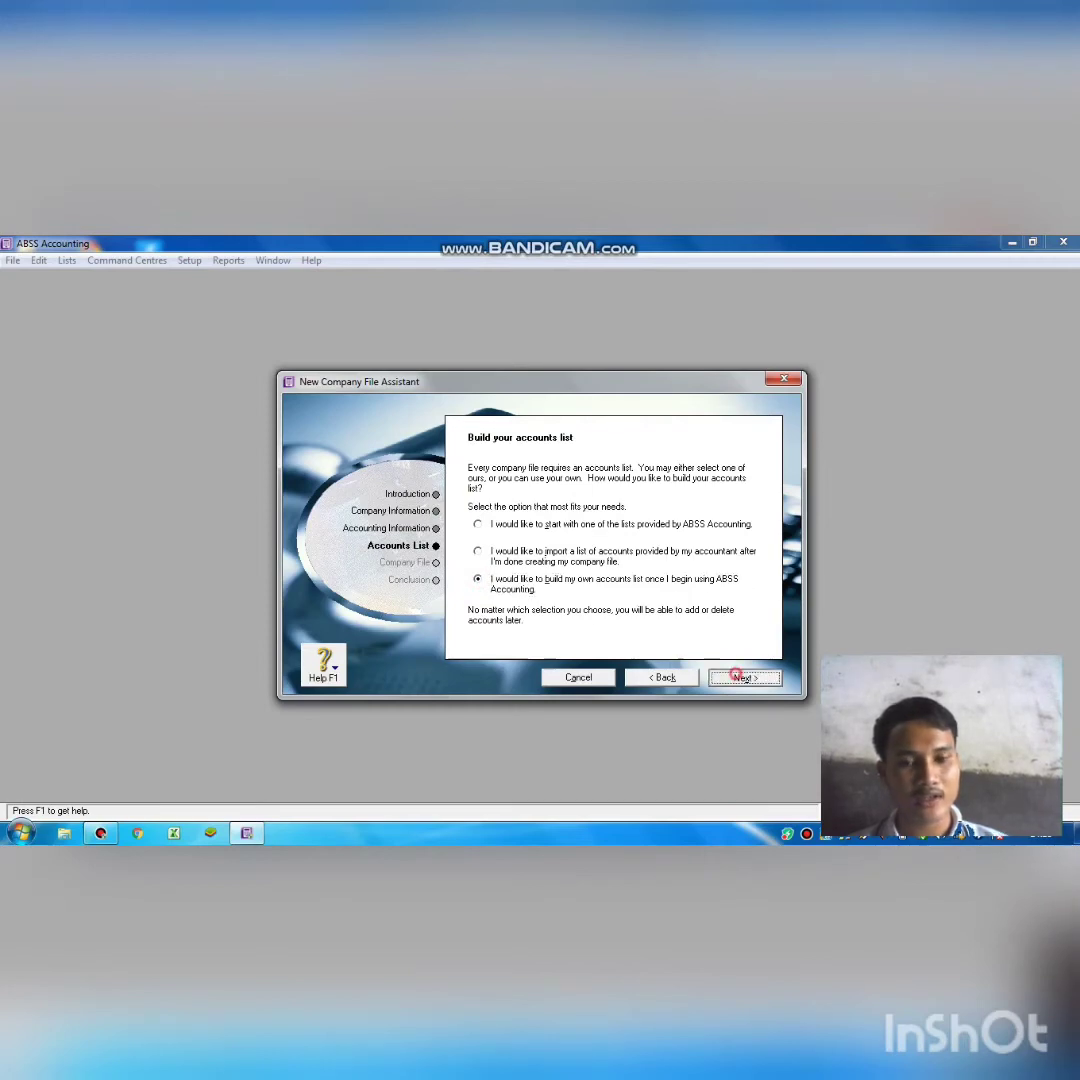
pyautogui.click(744, 677)
pyautogui.click(490, 587)
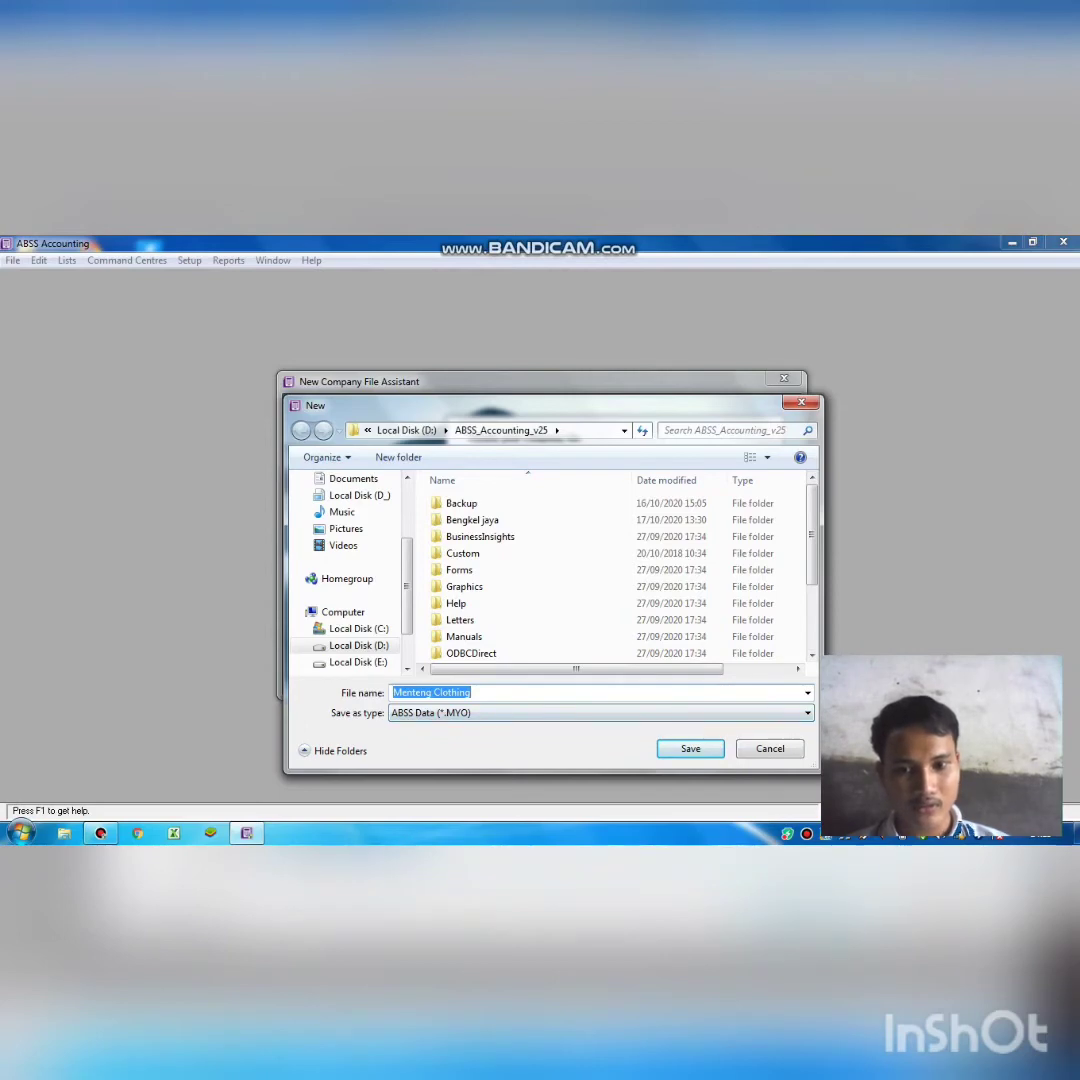
# Add a suffix to the Menteng Clothing file name, save, create the file, and enter Command Centre.
pyautogui.press('End')
pyautogui.write('sesua')
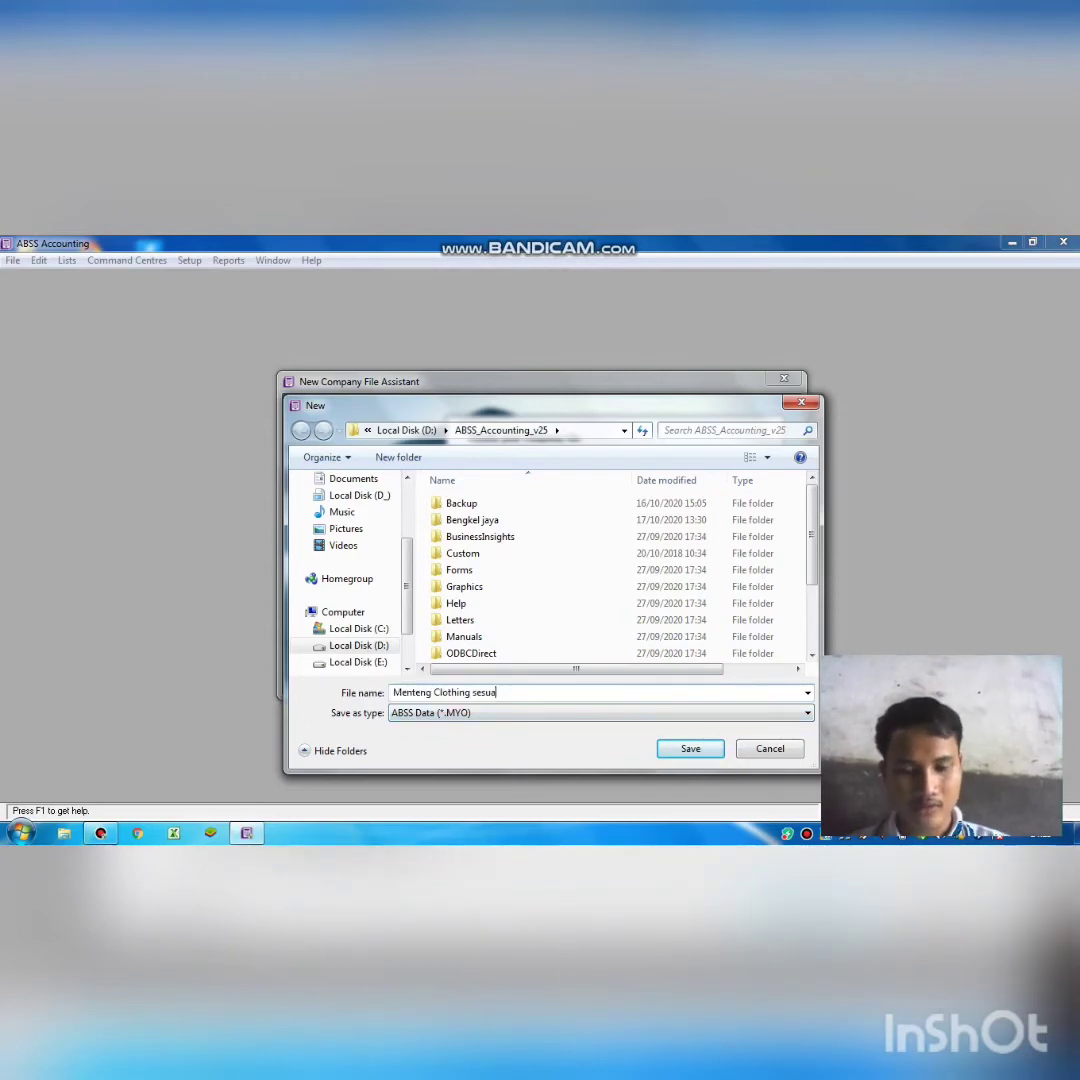
pyautogui.write('ikan har')
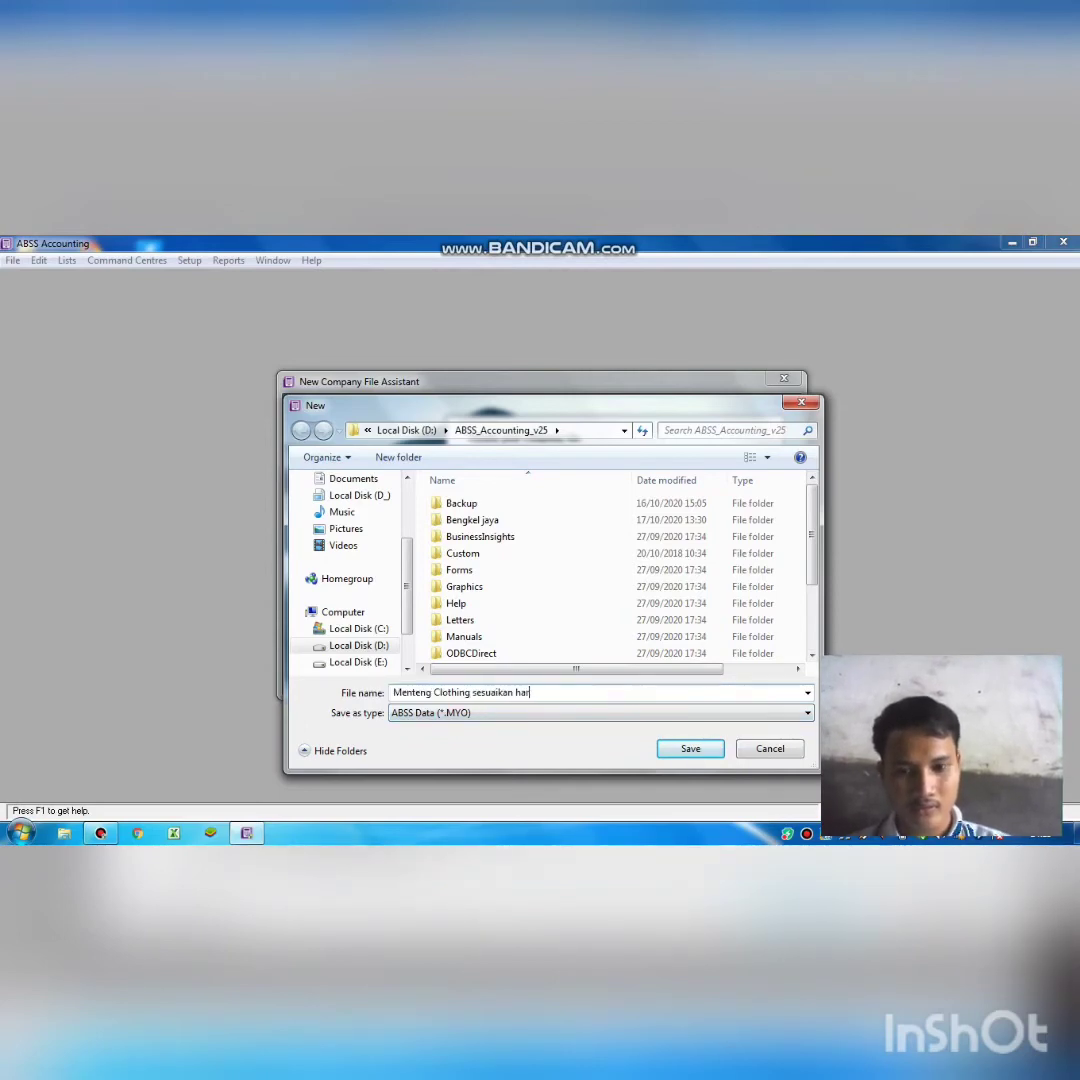
pyautogui.write('efa')
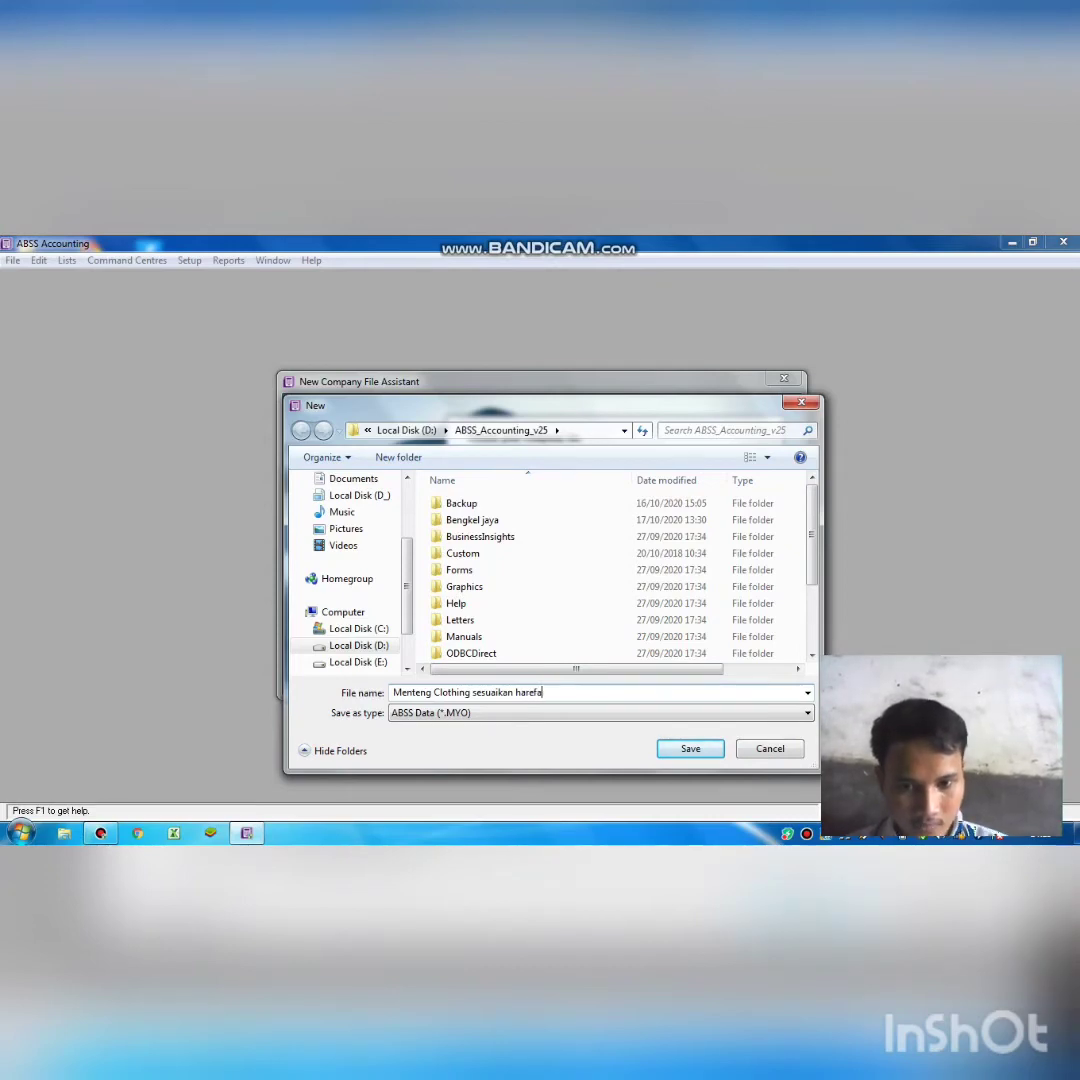
pyautogui.click(682, 748)
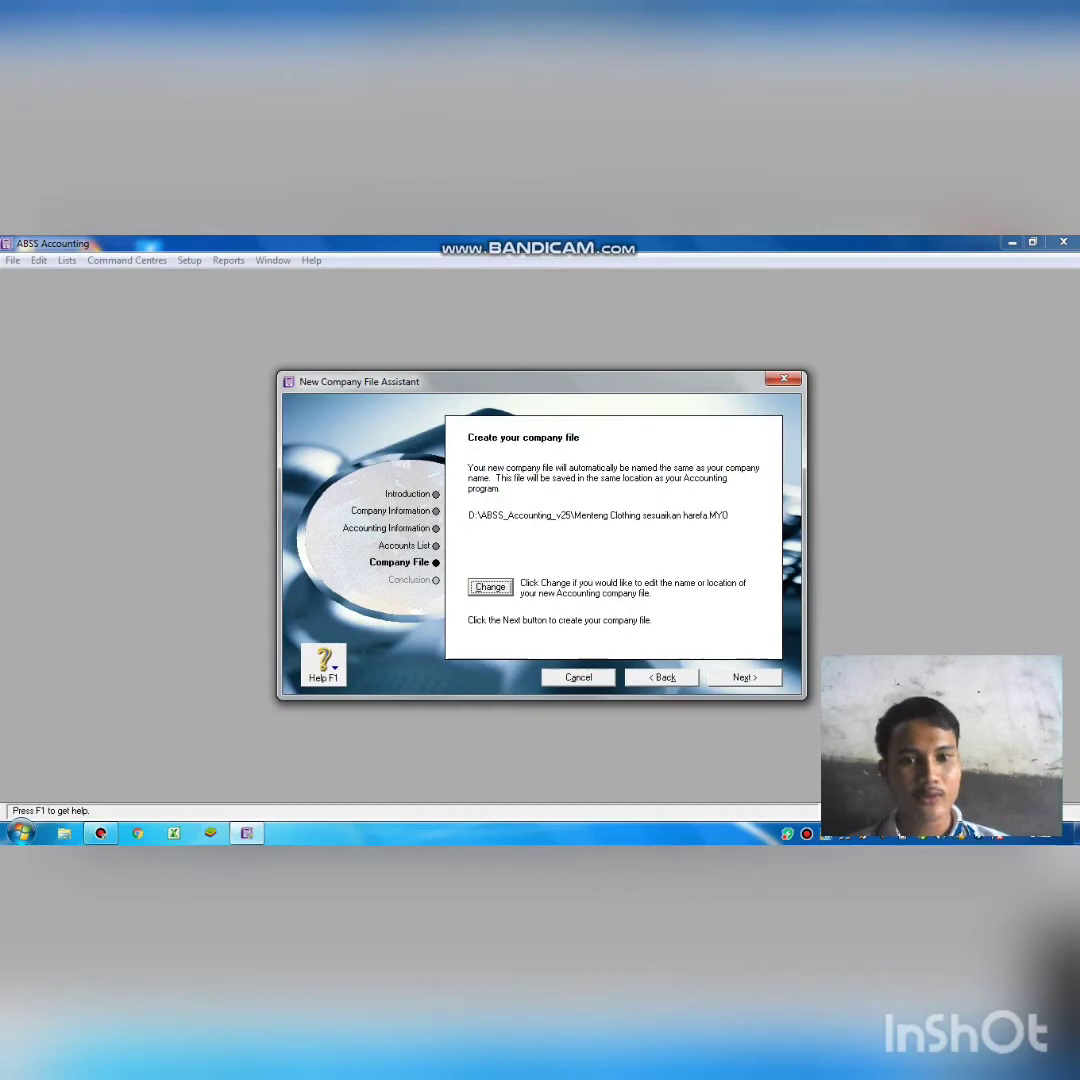
pyautogui.click(745, 678)
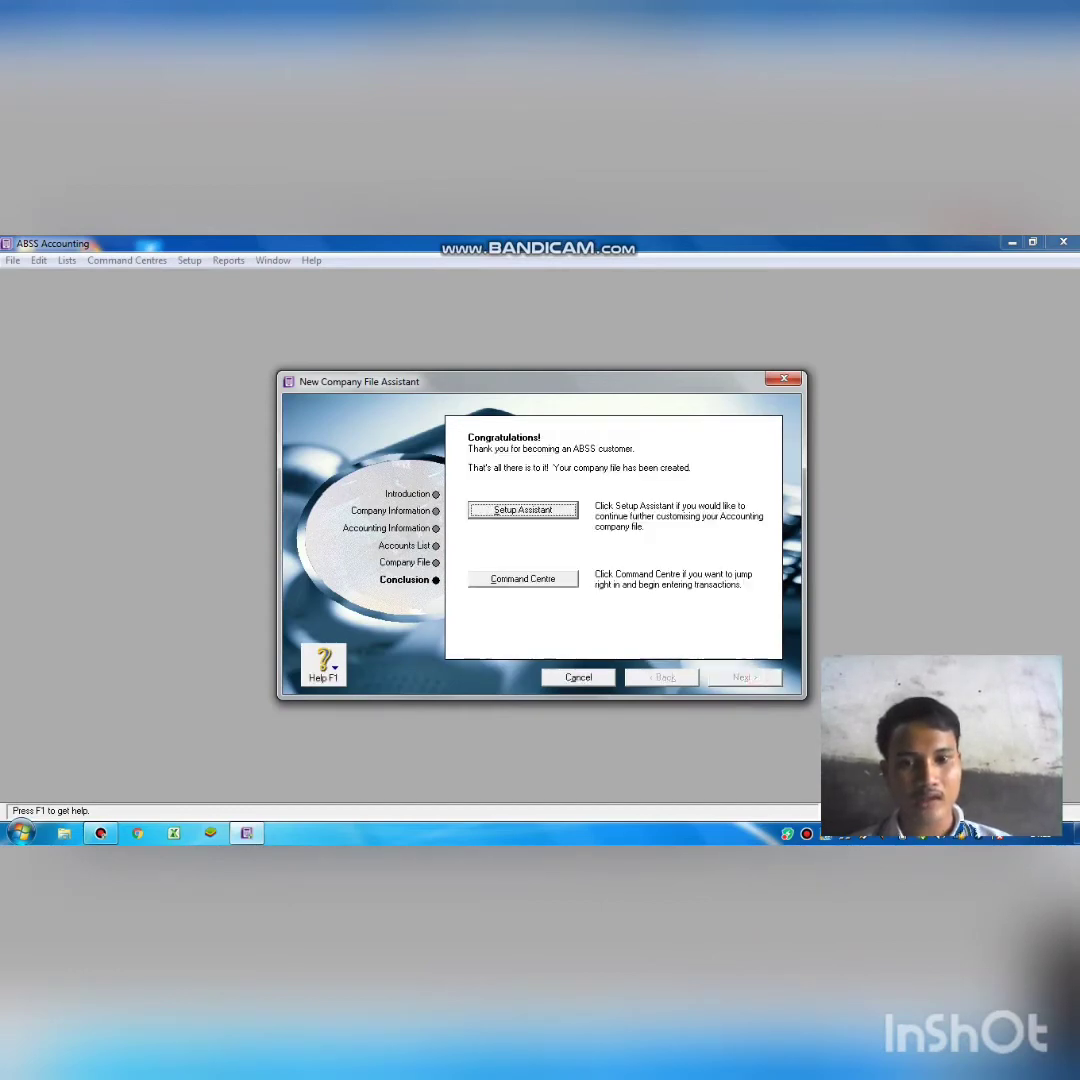
pyautogui.click(523, 579)
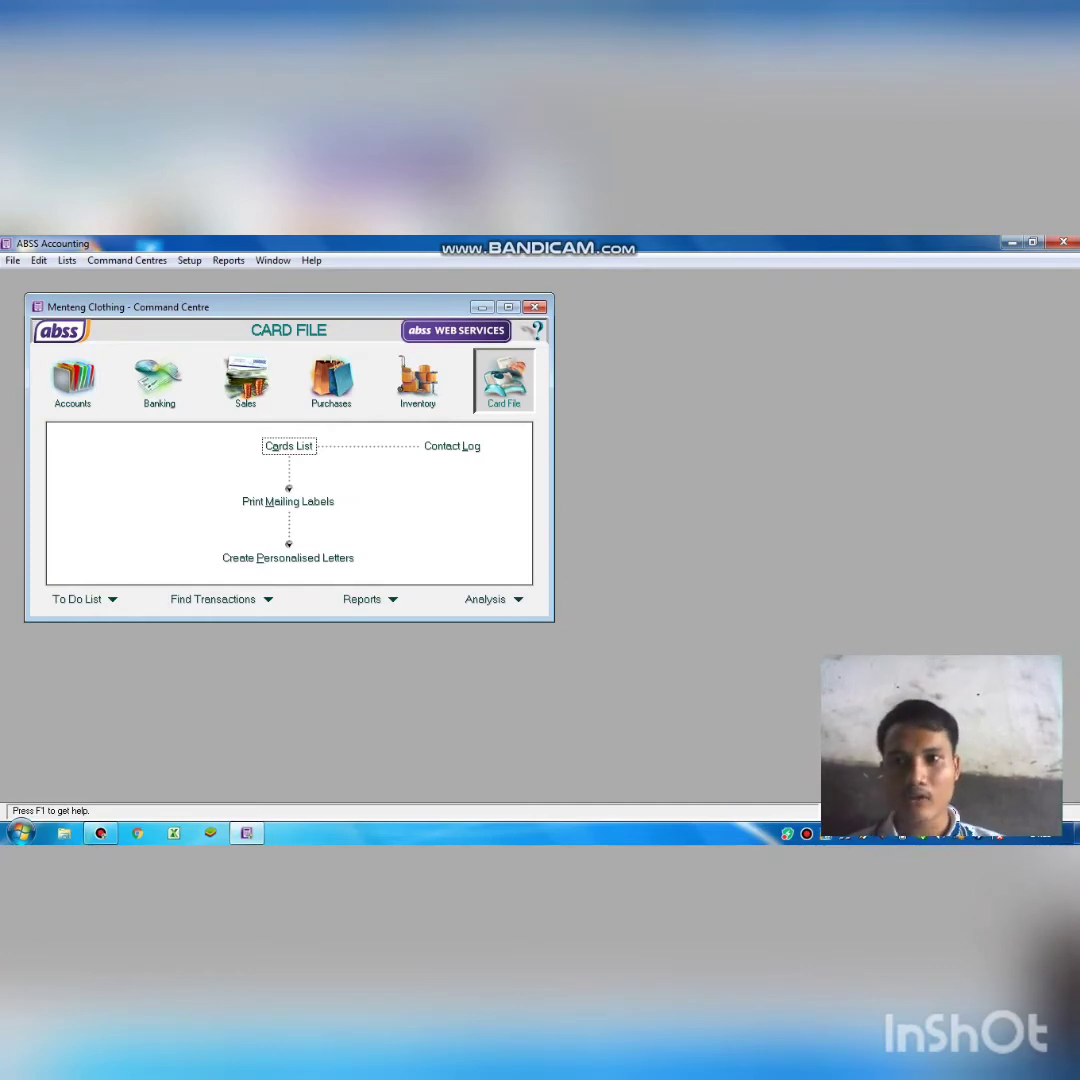
# Open the Accounts Easy Setup Assistant maximized and edit account 1-1100 General Cheque Account.
pyautogui.click(189, 260)
pyautogui.moveTo(228, 260)
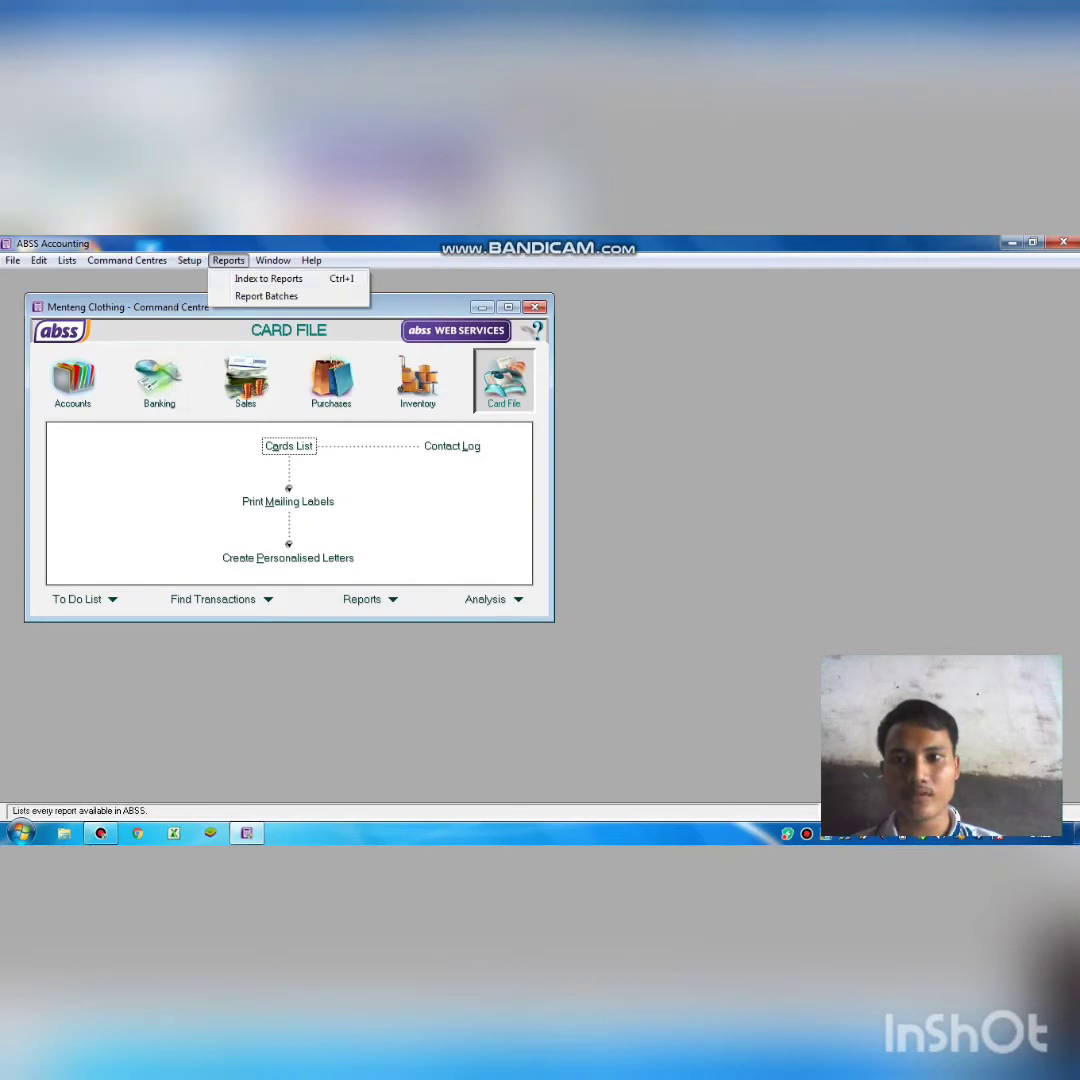
pyautogui.moveTo(189, 260)
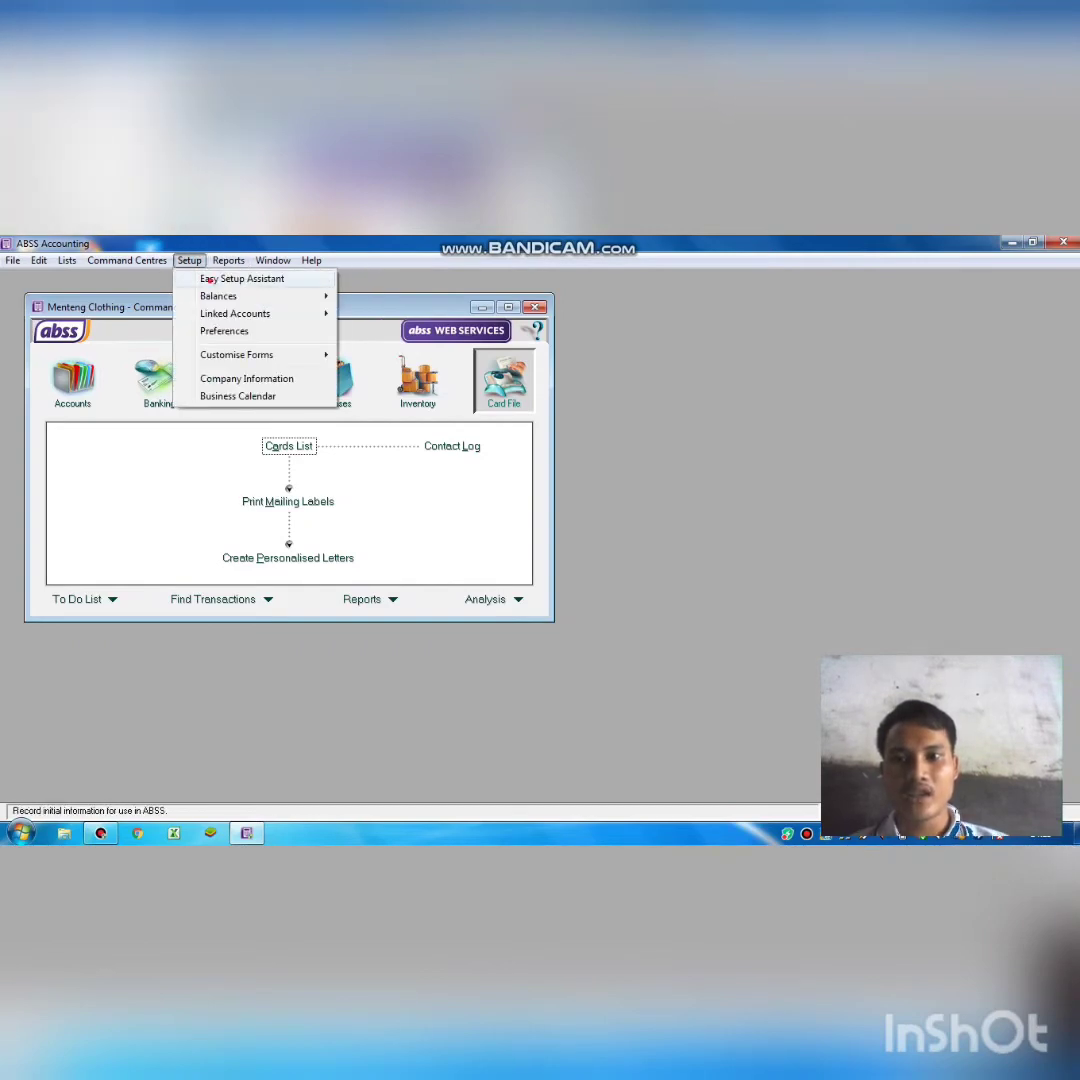
pyautogui.click(209, 280)
pyautogui.click(180, 462)
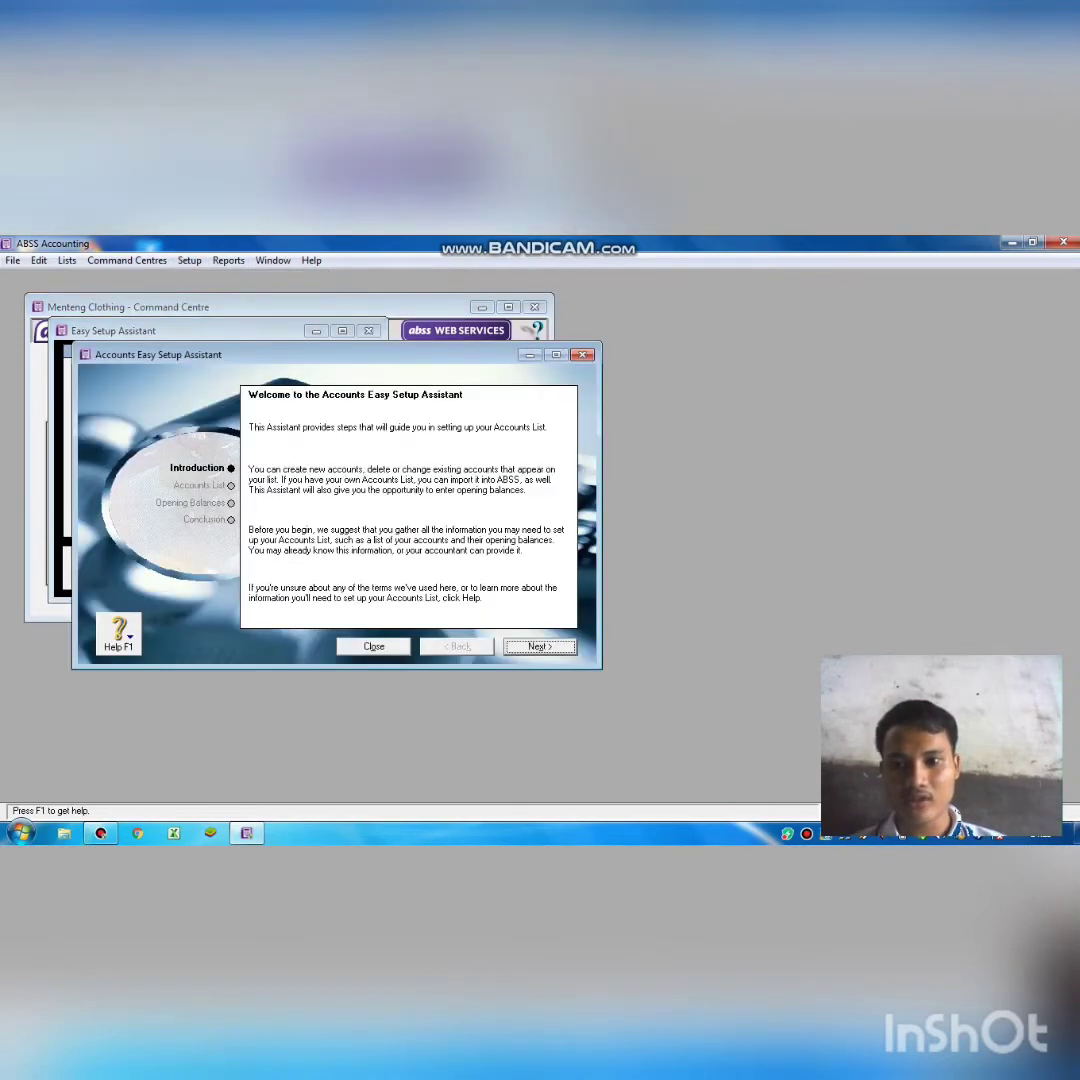
pyautogui.click(540, 647)
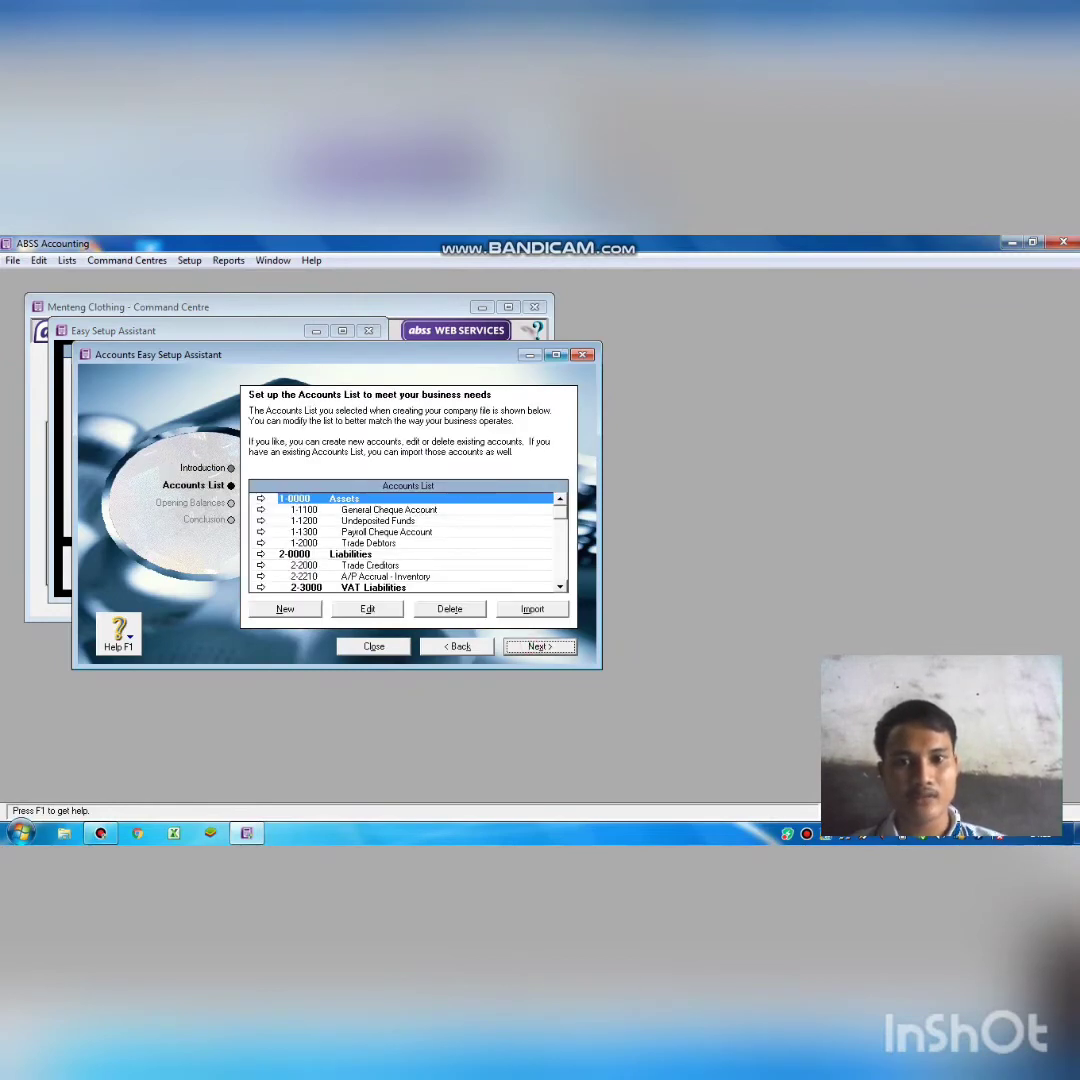
pyautogui.click(556, 355)
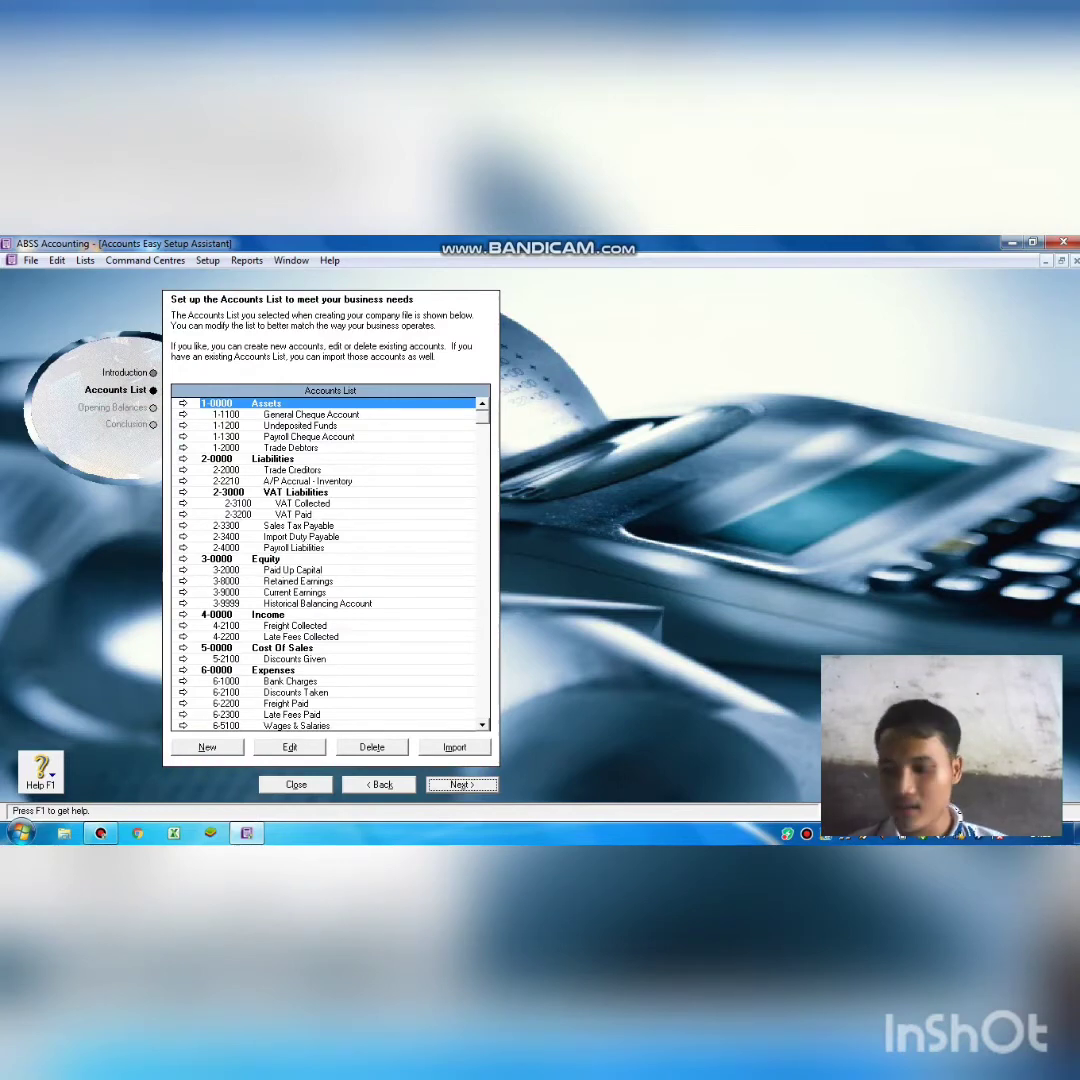
pyautogui.click(311, 414)
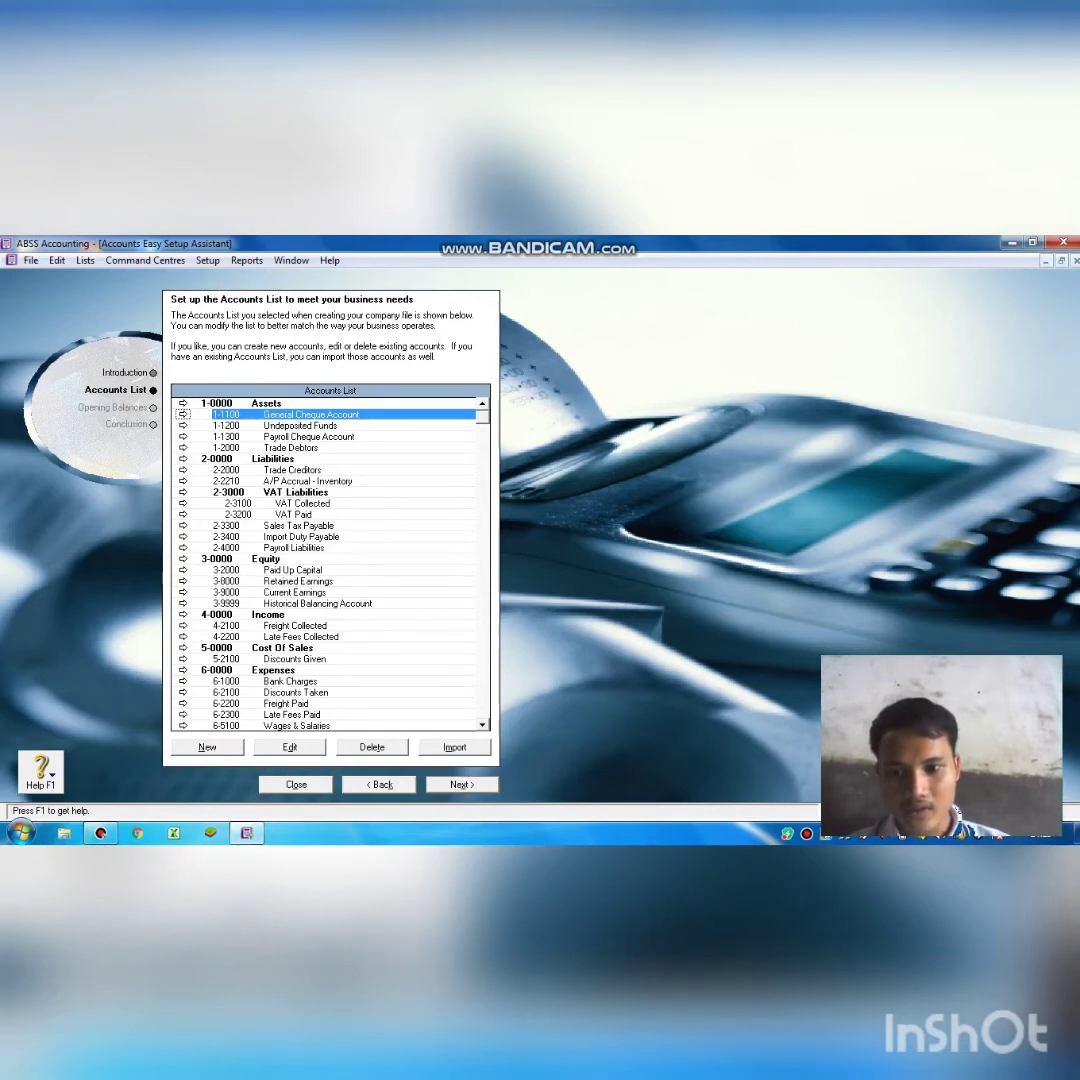
pyautogui.click(290, 747)
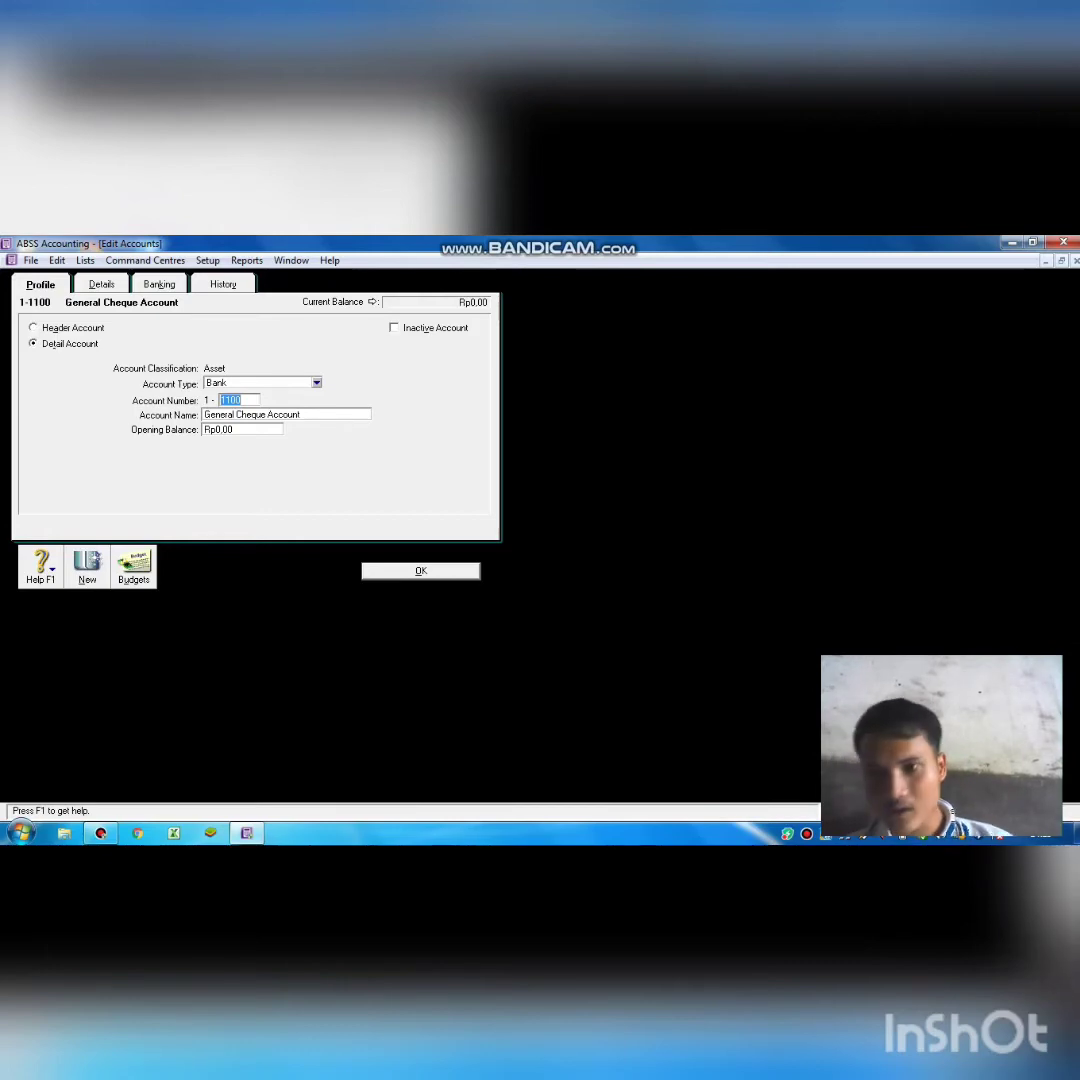
# Rename account 1-1100 from General Cheque Account to Cash.
pyautogui.doubleClick(315, 415)
pyautogui.press('BackSpace')
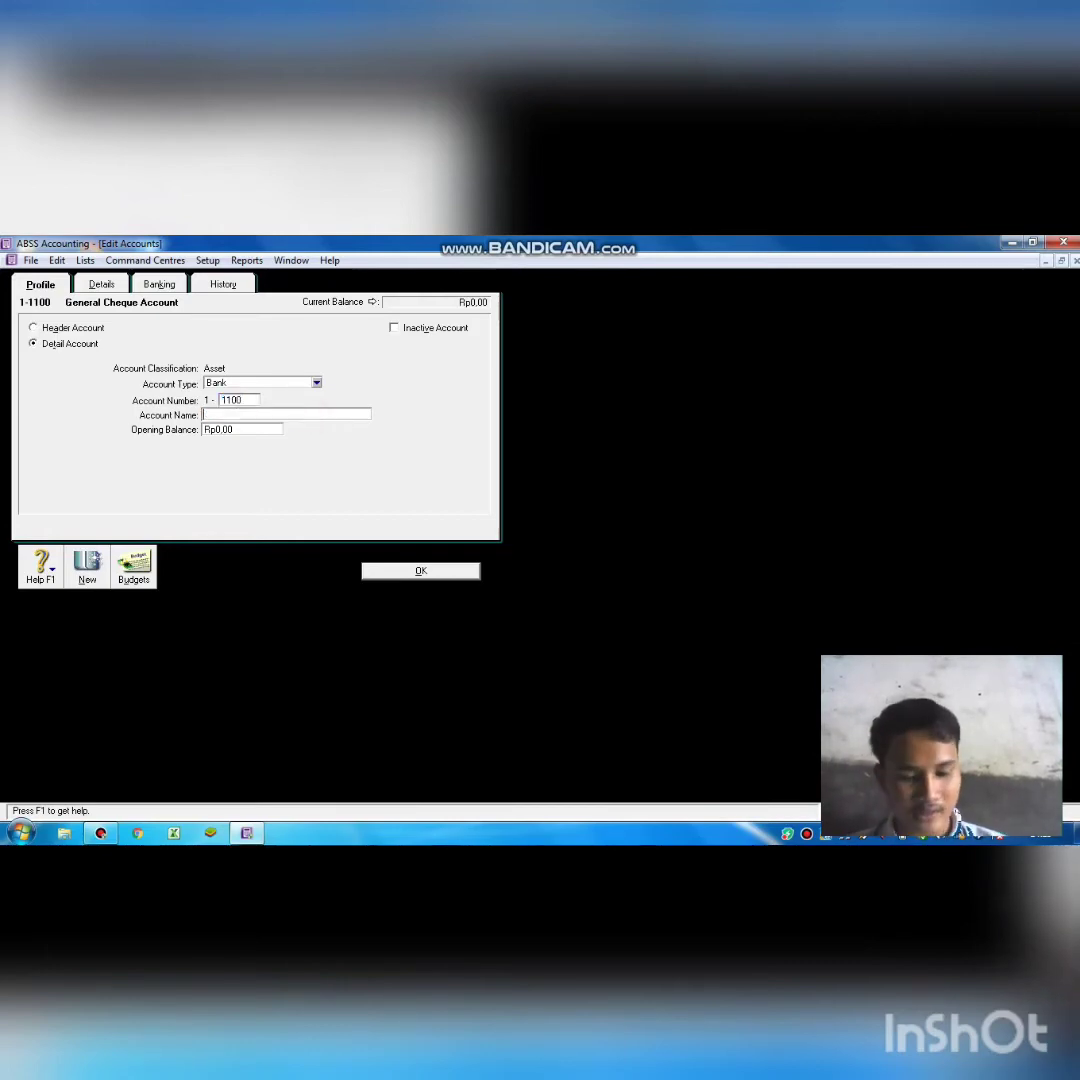
pyautogui.write('cca')
pyautogui.press('BackSpace')
pyautogui.press('BackSpace')
pyautogui.press('BackSpace')
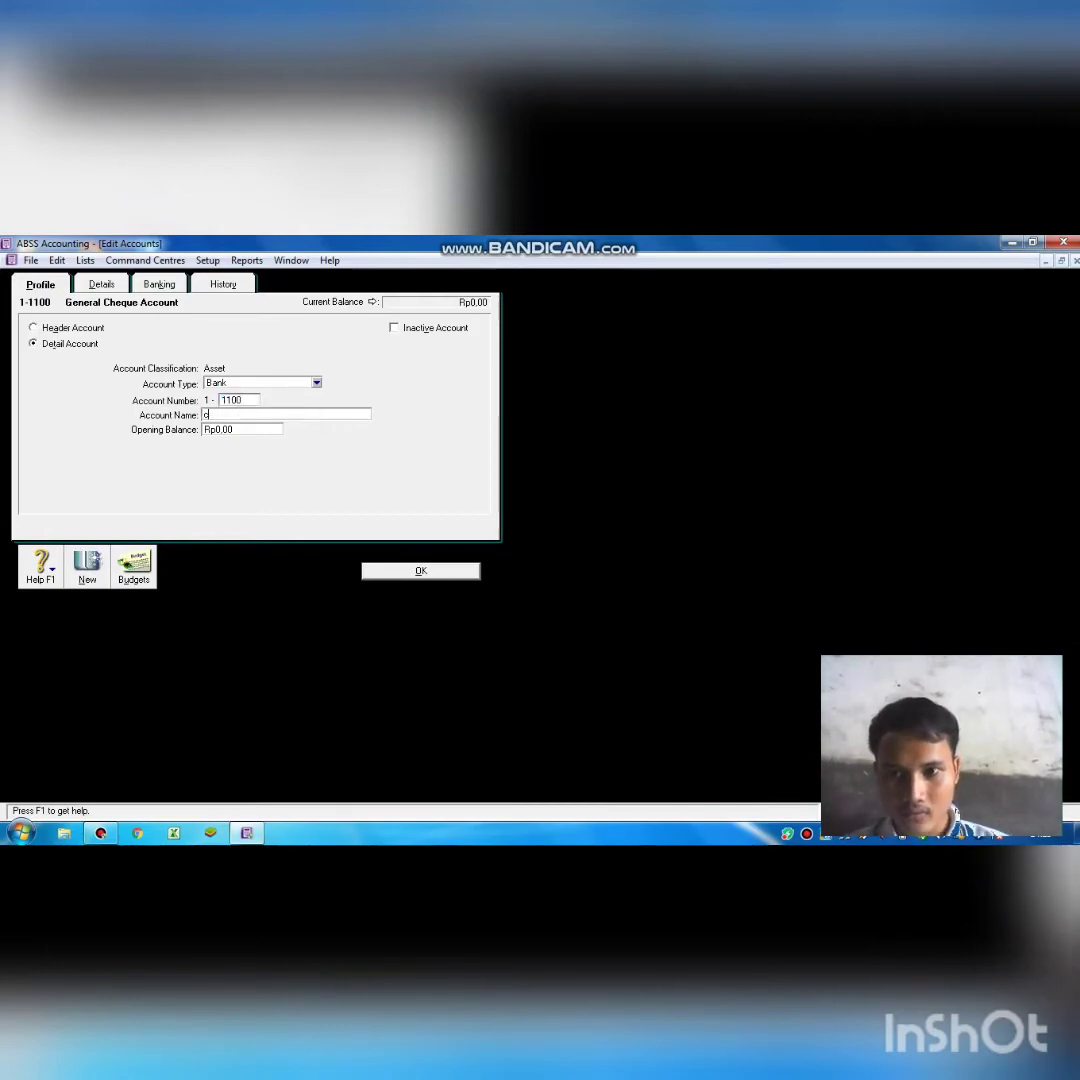
pyautogui.write('cas')
pyautogui.press('BackSpace')
pyautogui.press('BackSpace')
pyautogui.press('BackSpace')
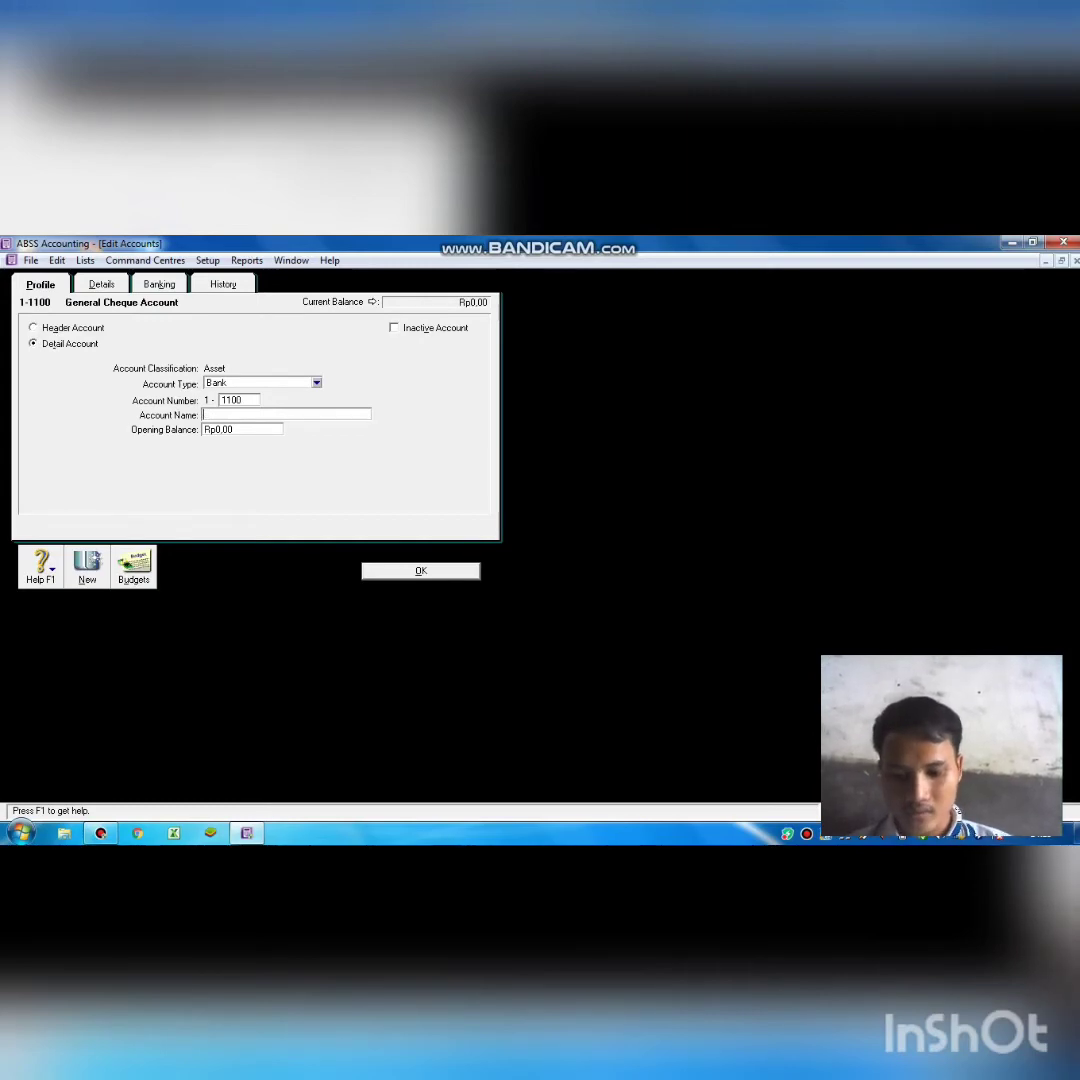
pyautogui.write('CAS')
pyautogui.press('BackSpace')
pyautogui.press('BackSpace')
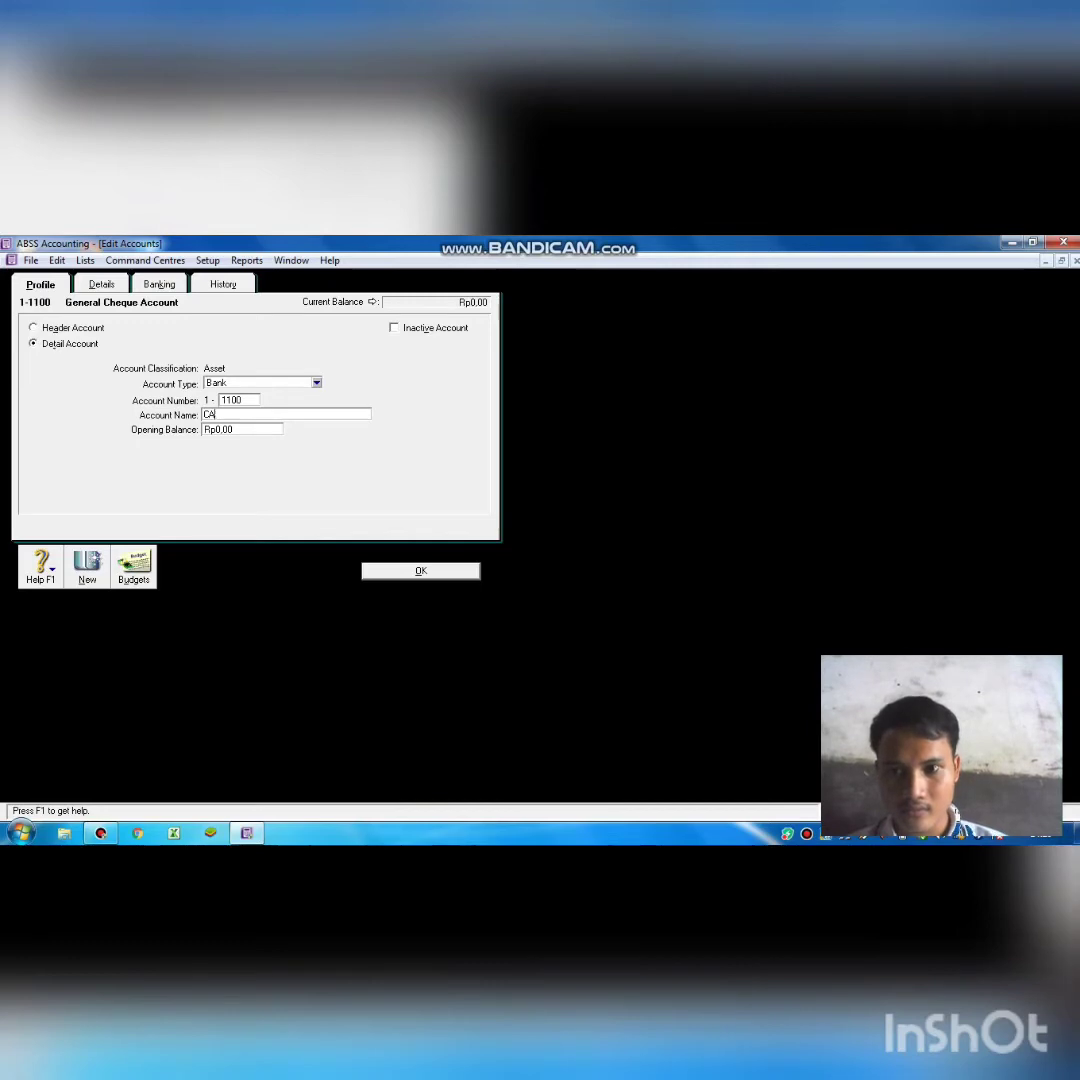
pyautogui.write('ash')
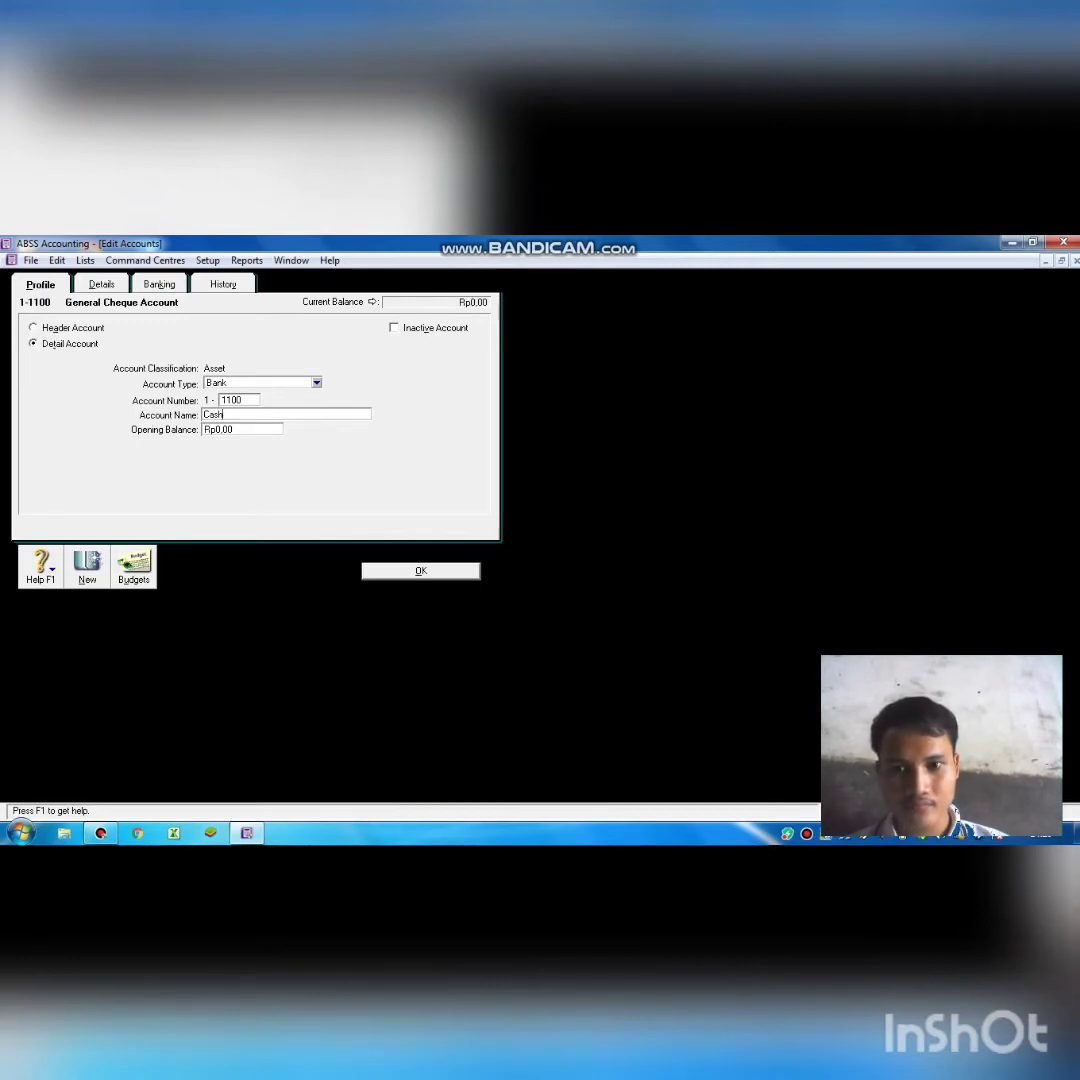
pyautogui.press('Return')
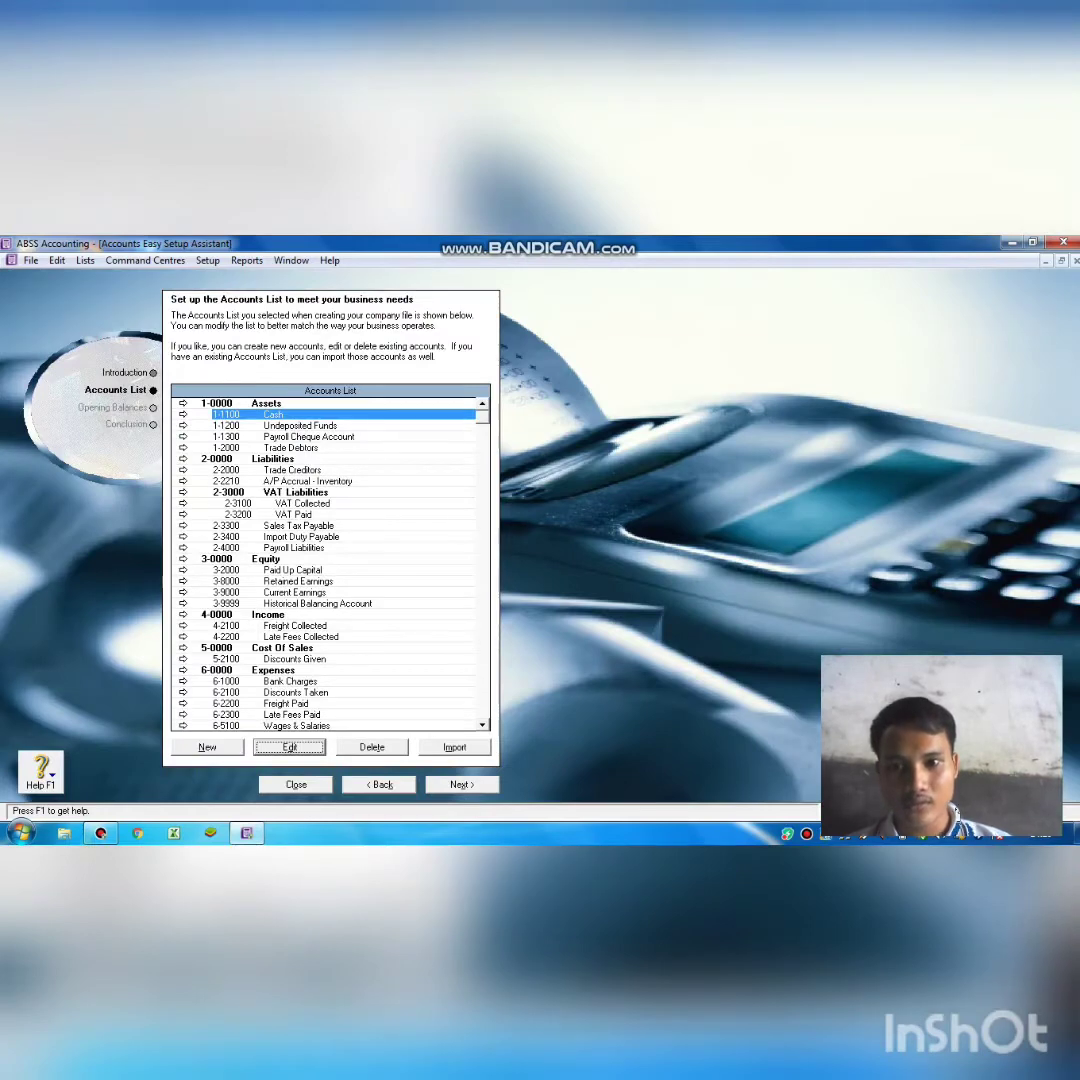
pyautogui.click(308, 425)
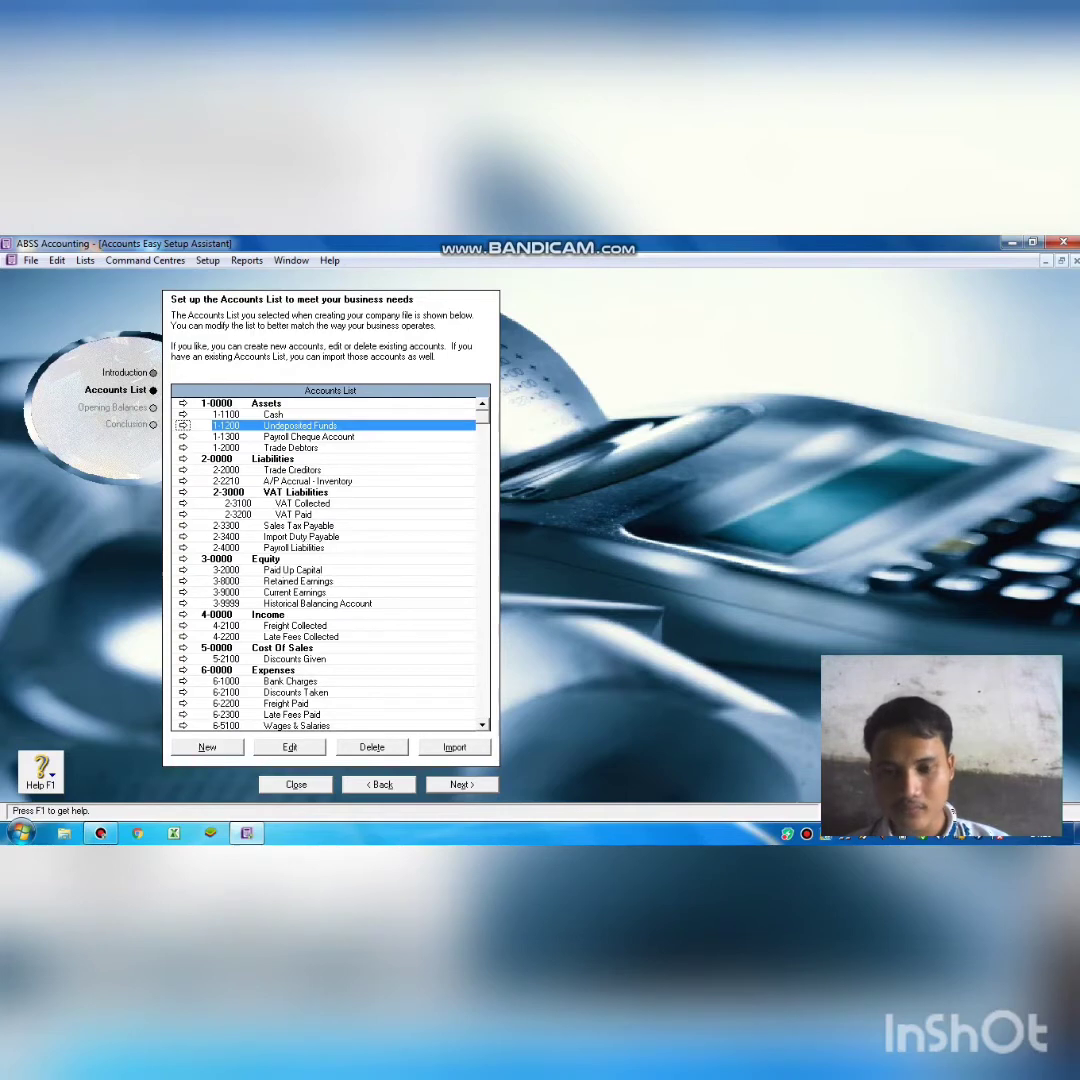
# Renumber Undeposited Funds to 1-1202 and rename it Account receivable.
pyautogui.press('Return')
pyautogui.press('BackSpace')
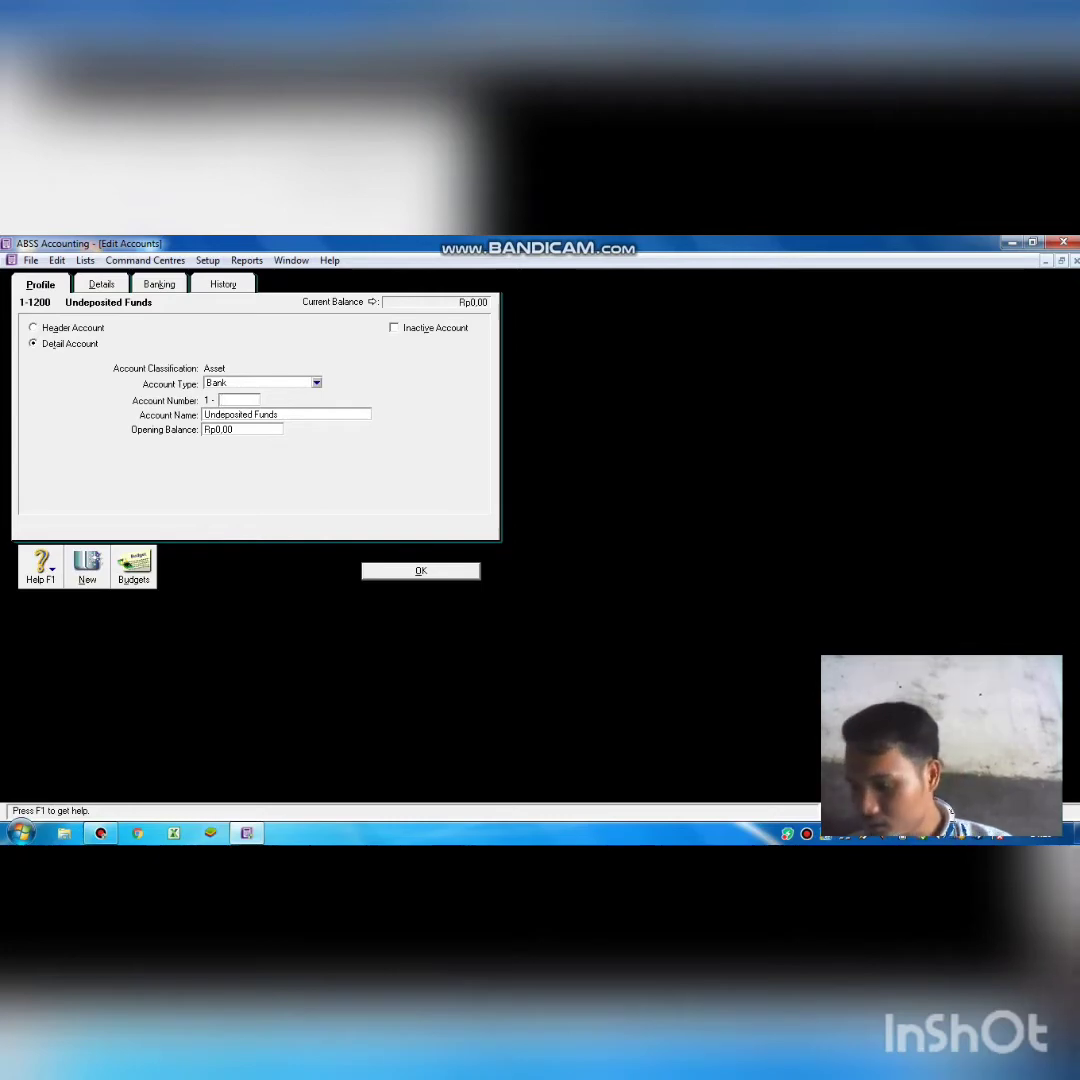
pyautogui.write('1202')
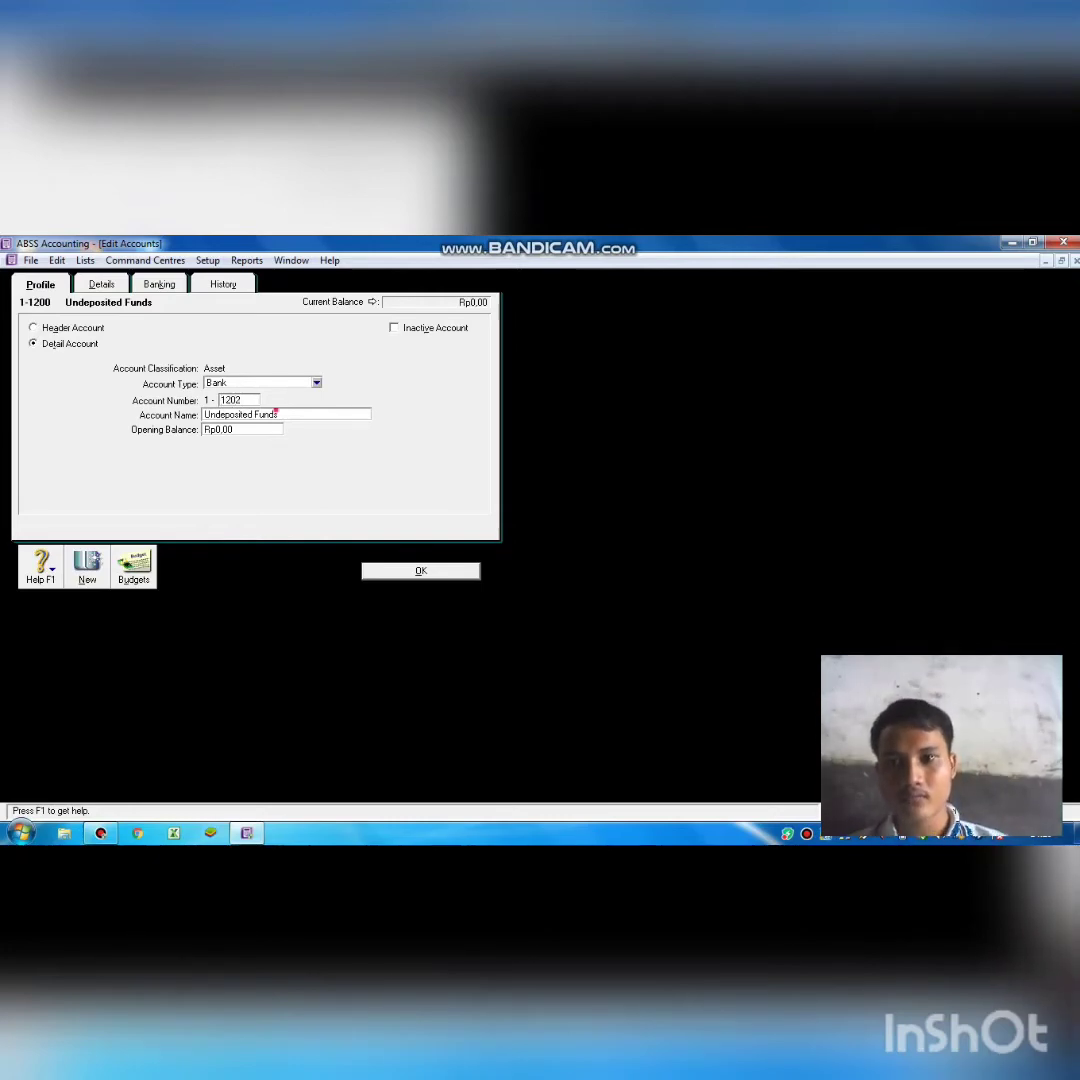
pyautogui.press('Tab')
pyautogui.press('BackSpace')
pyautogui.write('A')
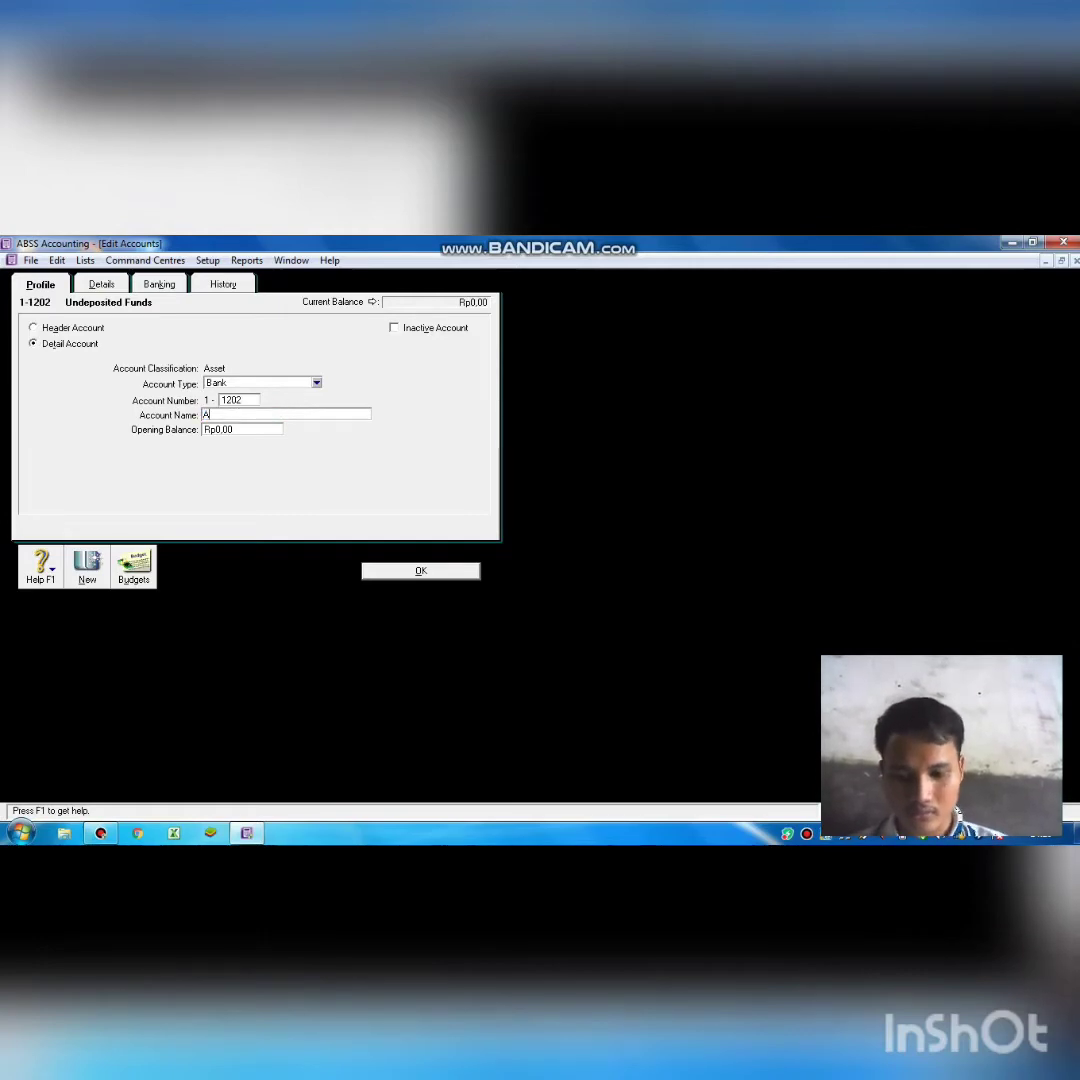
pyautogui.write('AC')
pyautogui.press('BackSpace')
pyautogui.press('BackSpace')
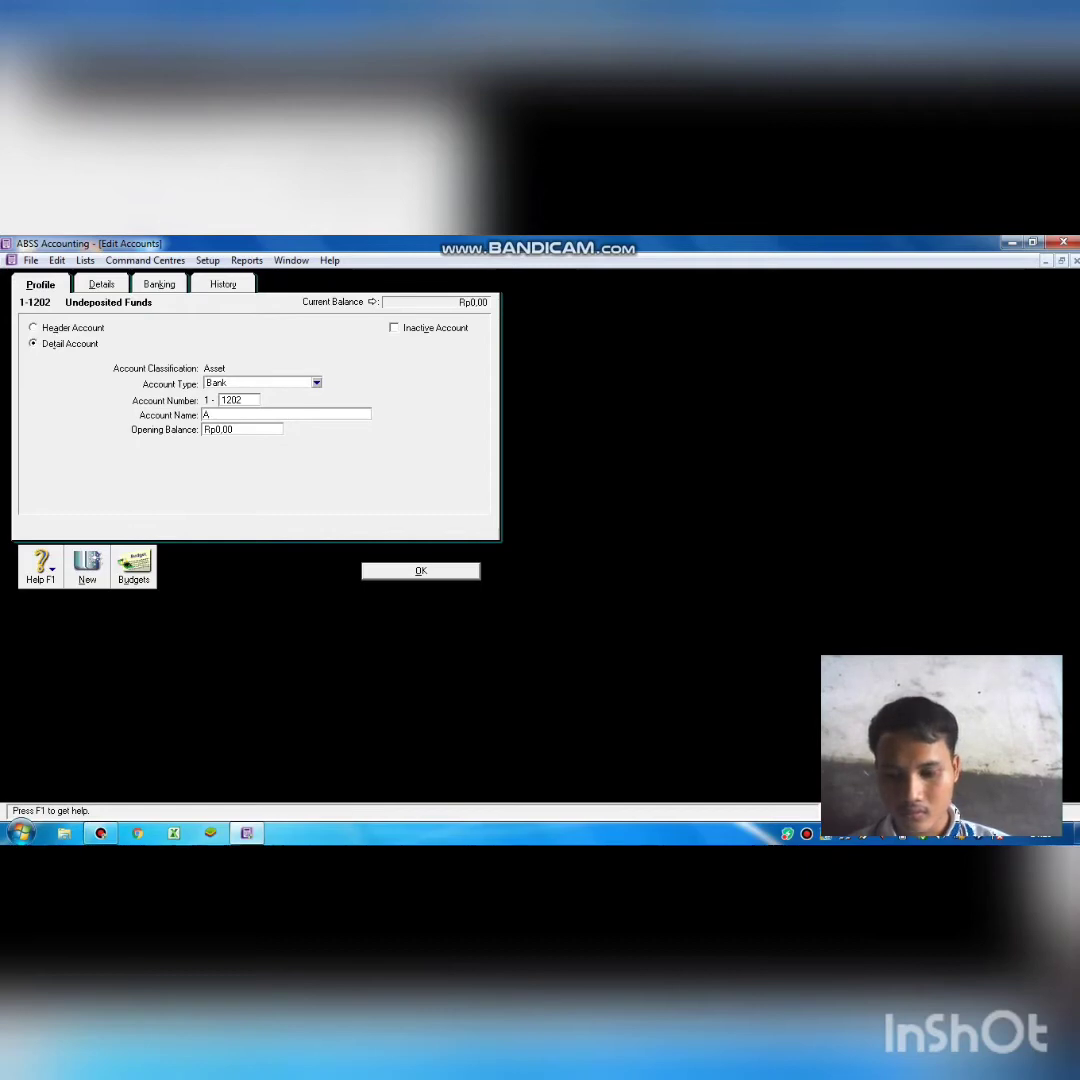
pyautogui.write('cc')
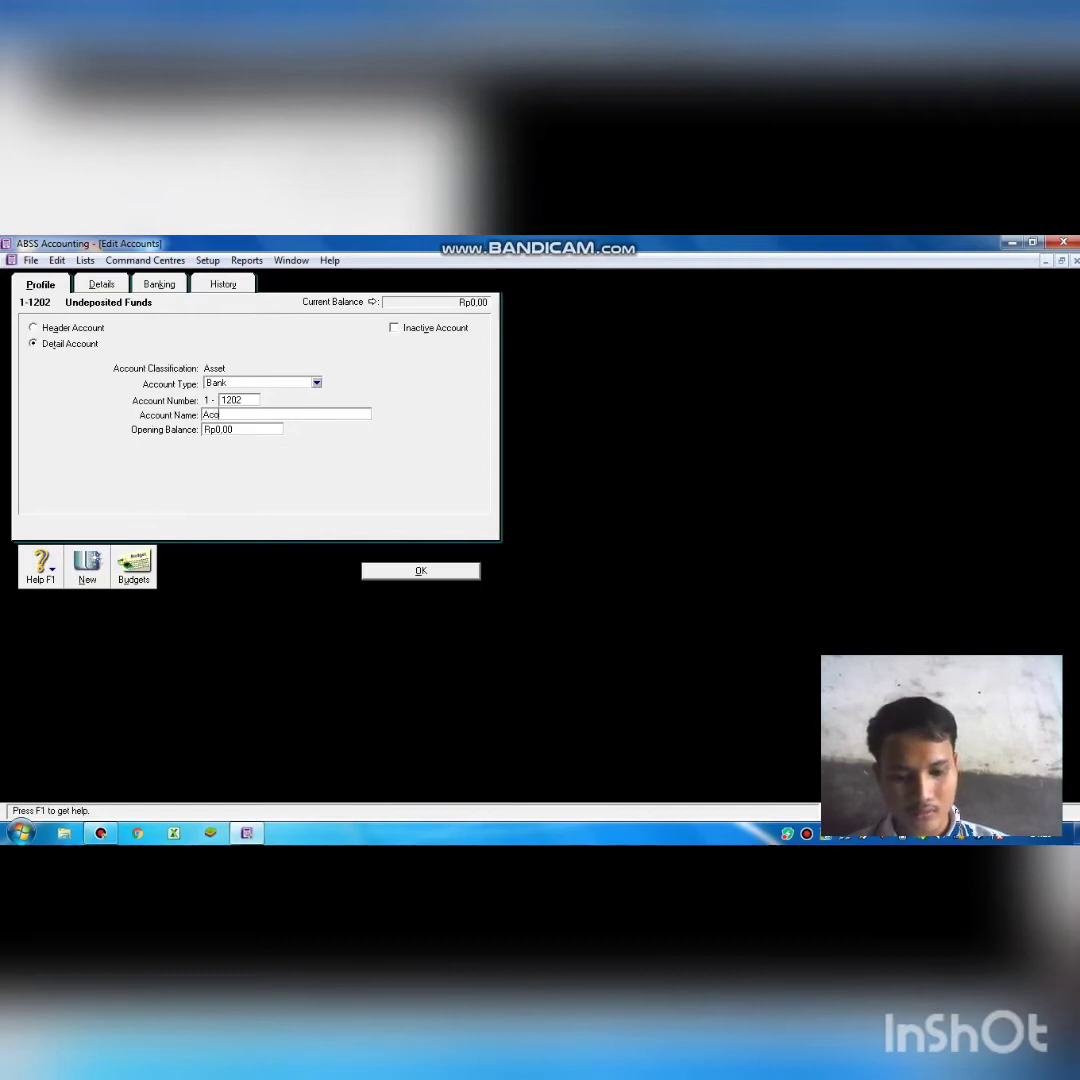
pyautogui.write('ou')
pyautogui.press('BackSpace')
pyautogui.press('BackSpace')
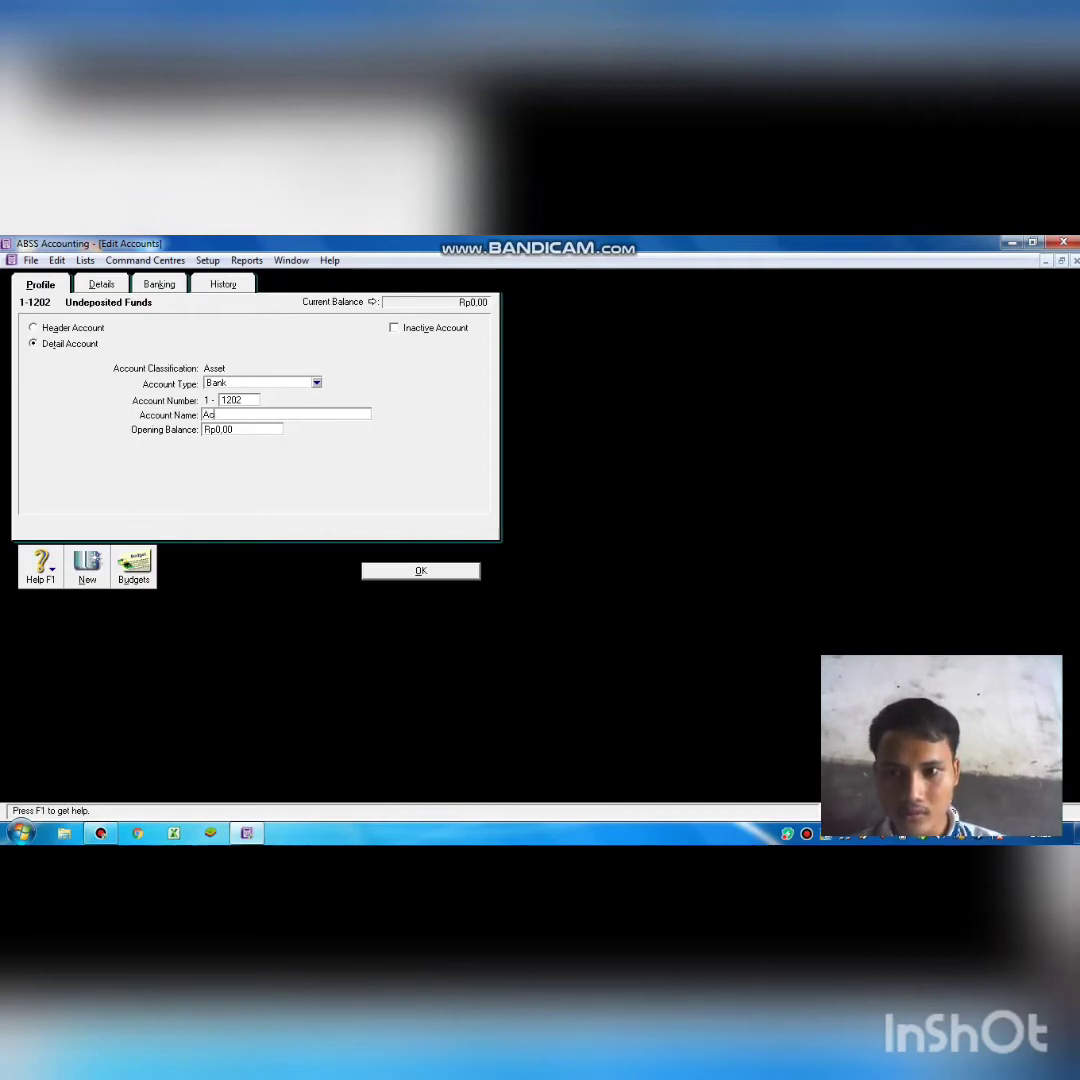
pyautogui.write('ount')
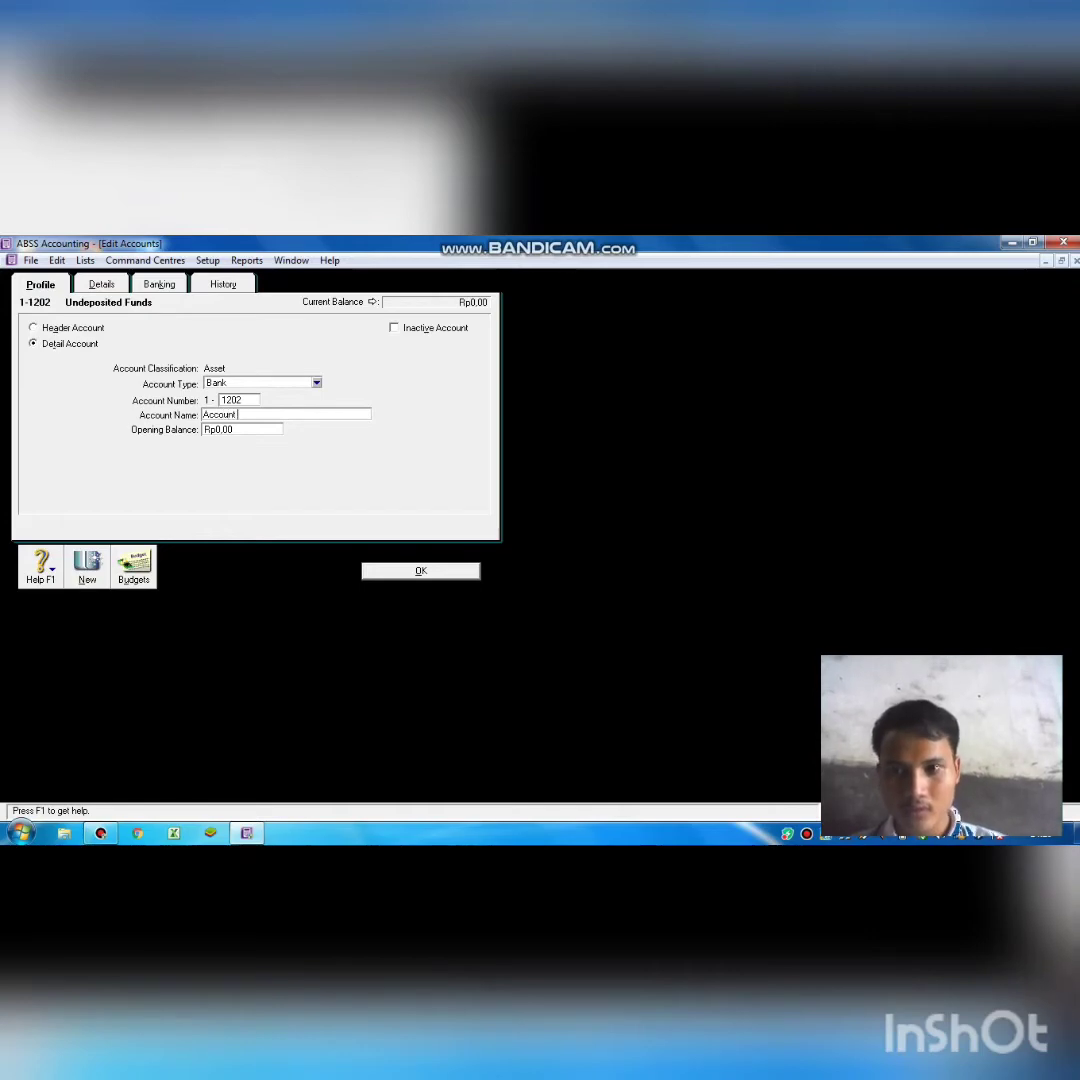
pyautogui.write(' re')
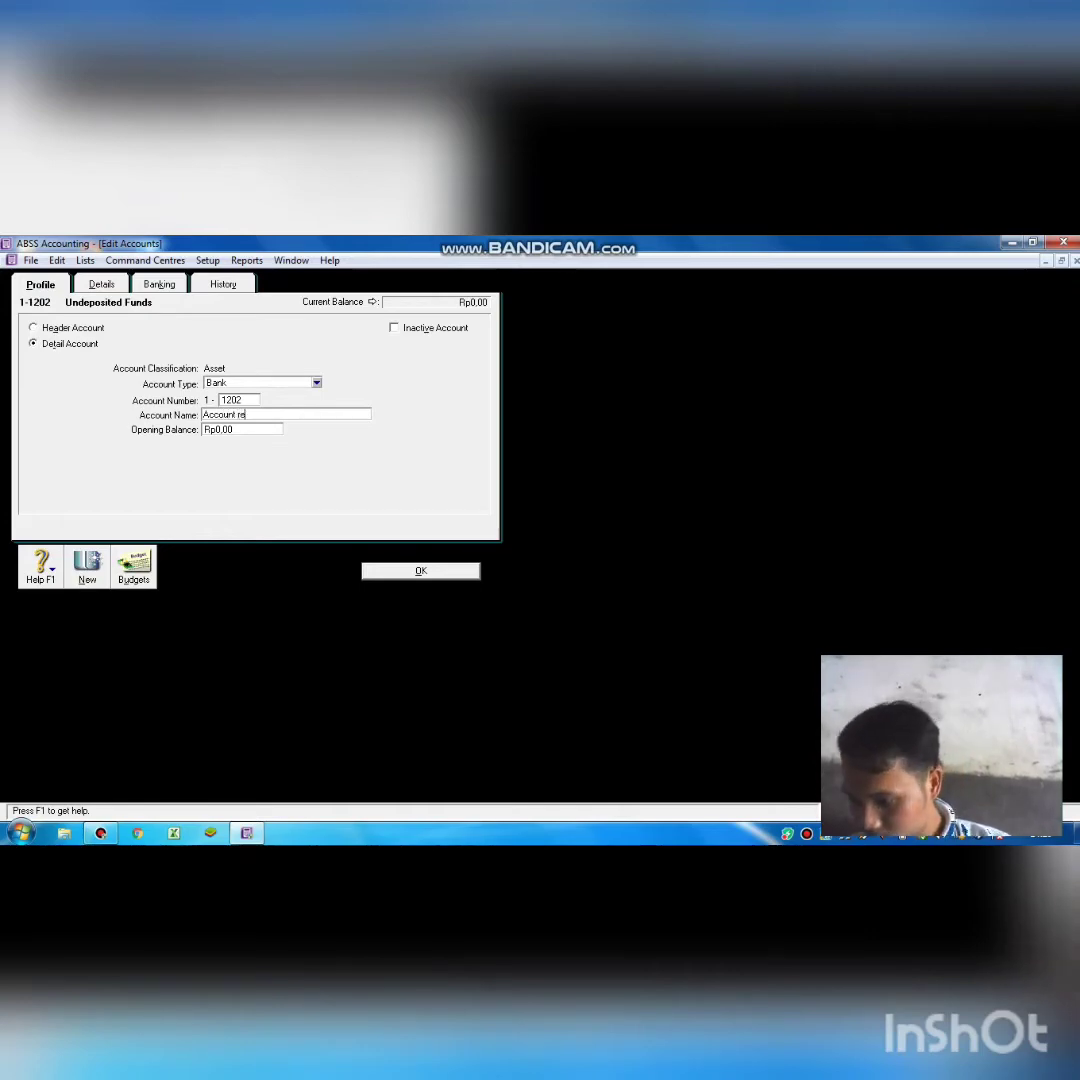
pyautogui.write('ceivable')
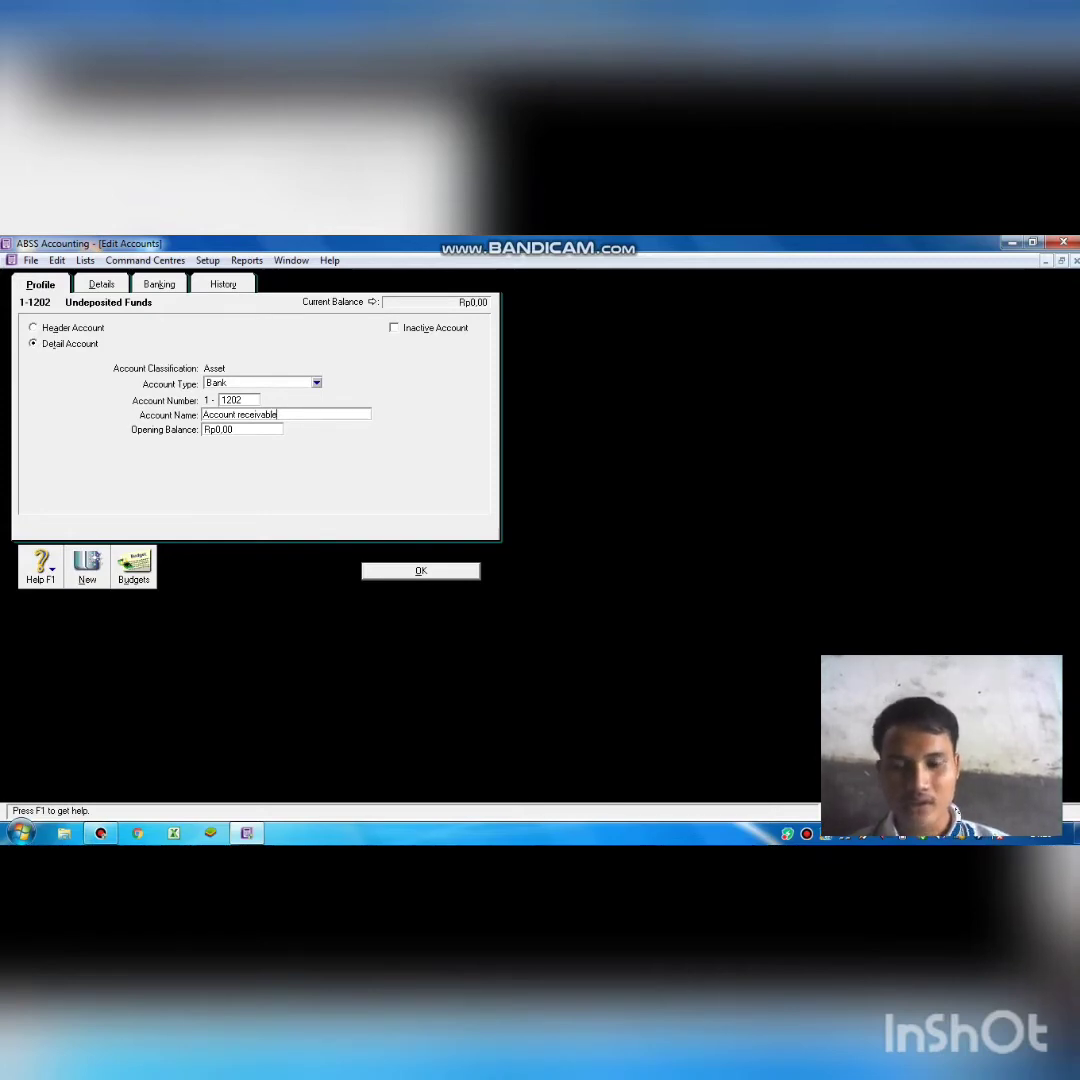
pyautogui.click(420, 570)
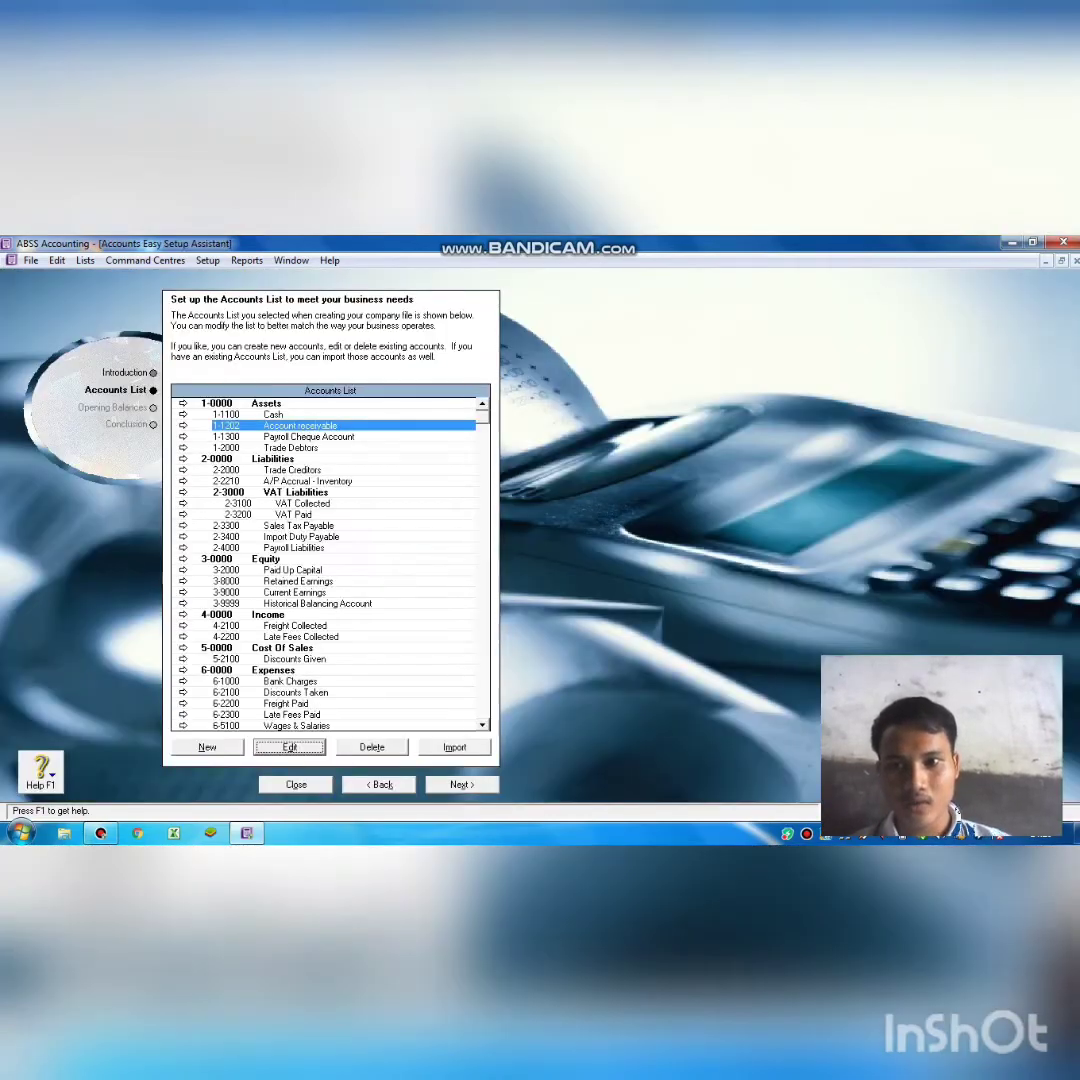
pyautogui.click(309, 437)
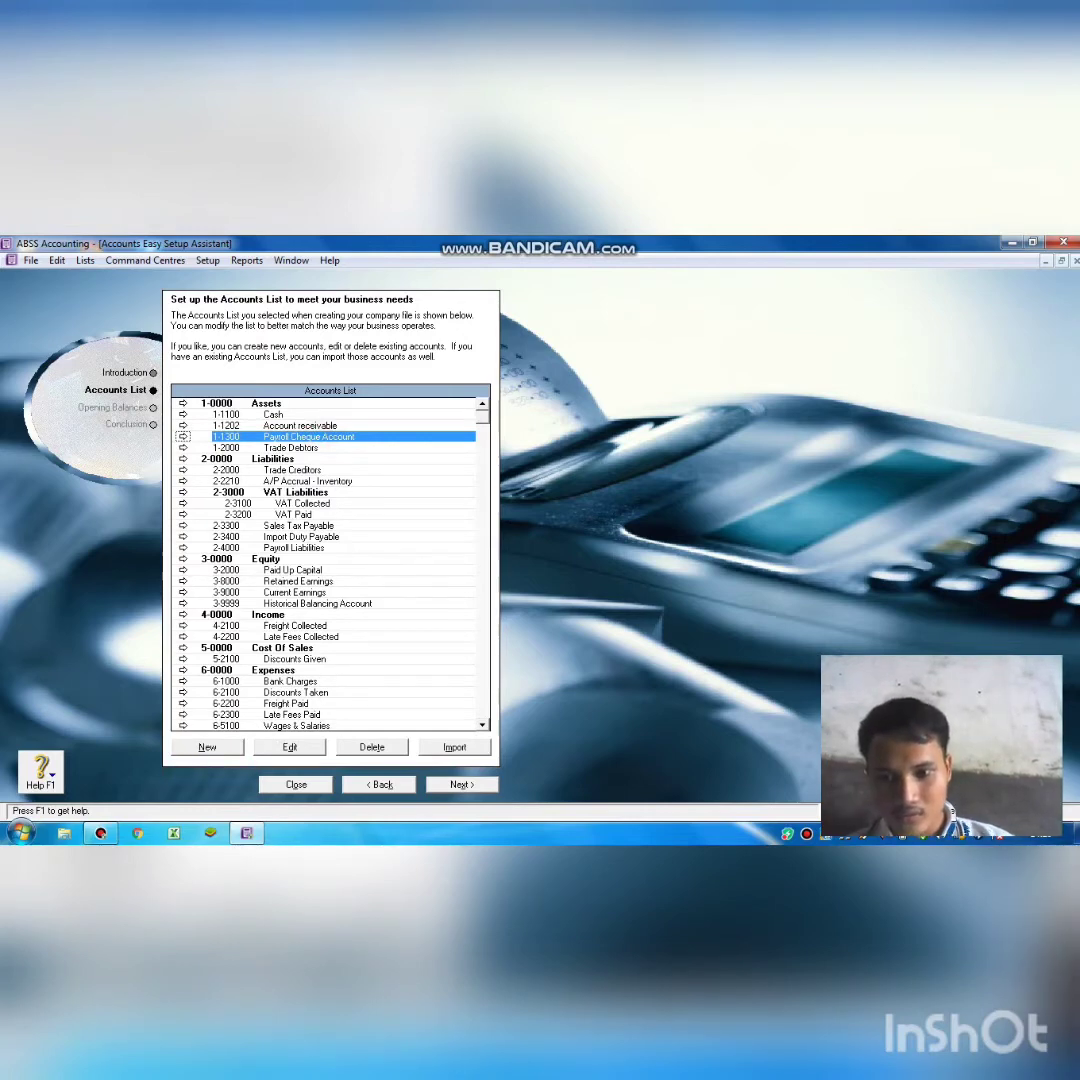
# Rename account 1-1300 Payroll Cheque Account to Supplies and save it.
pyautogui.click(293, 747)
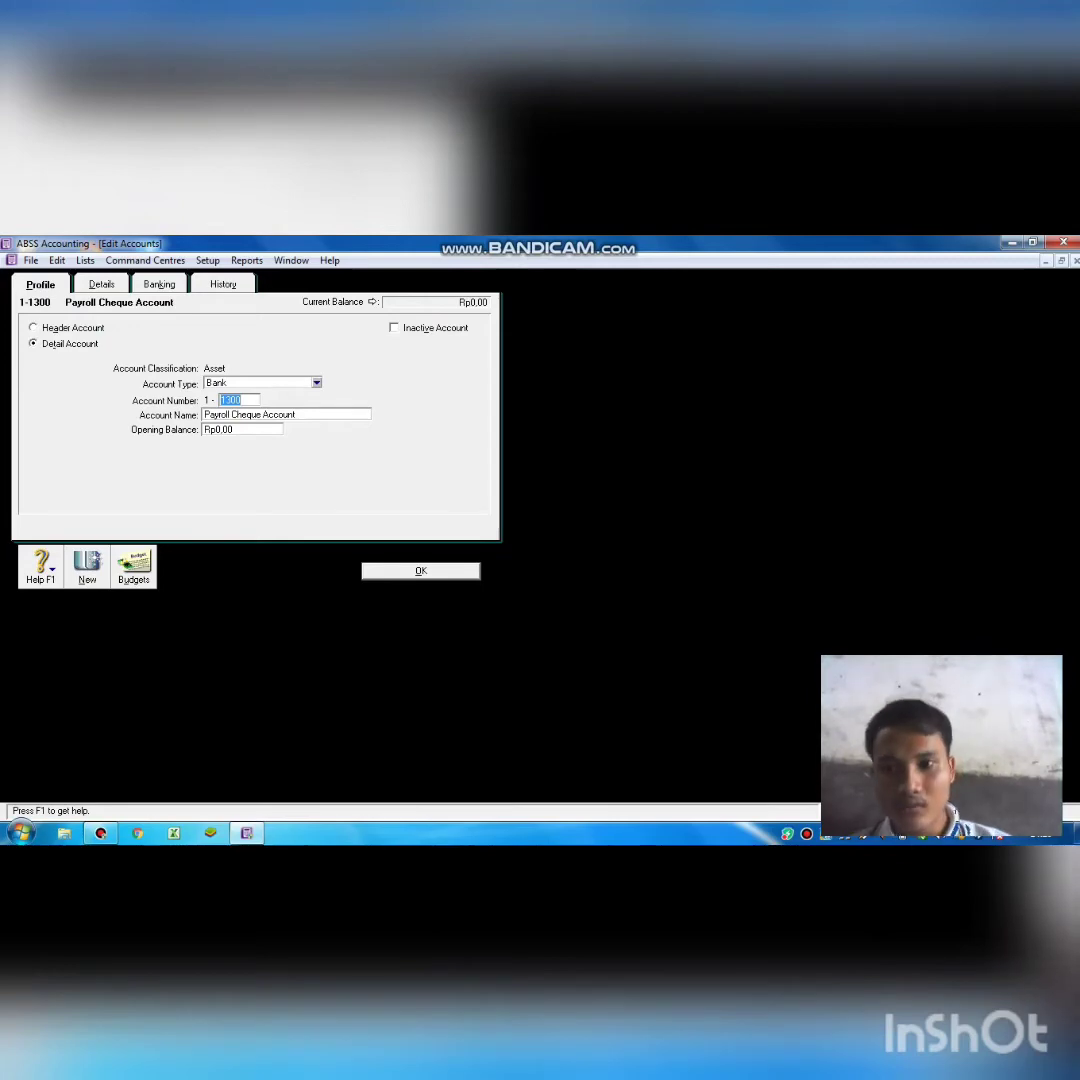
pyautogui.press('Tab')
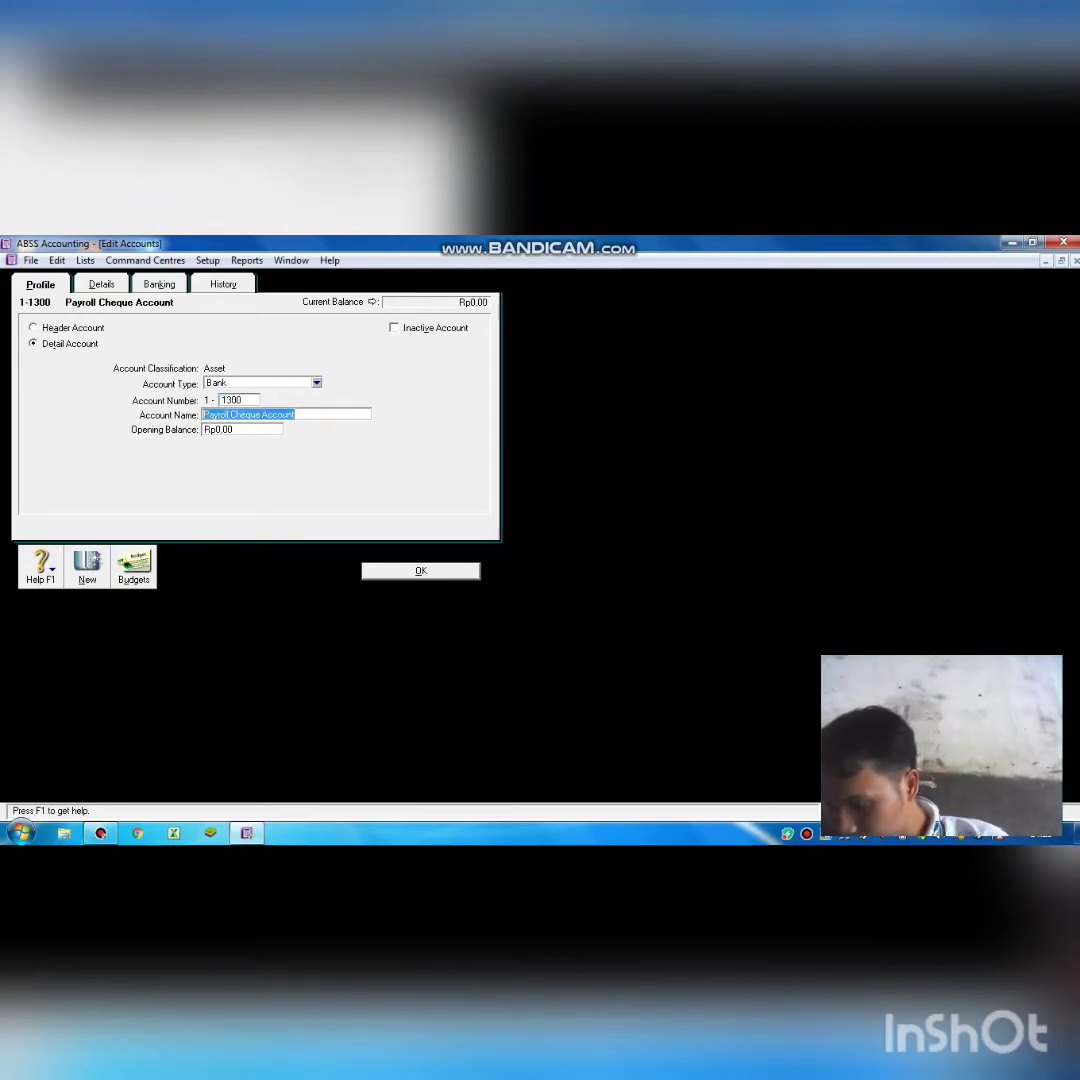
pyautogui.press('BackSpace')
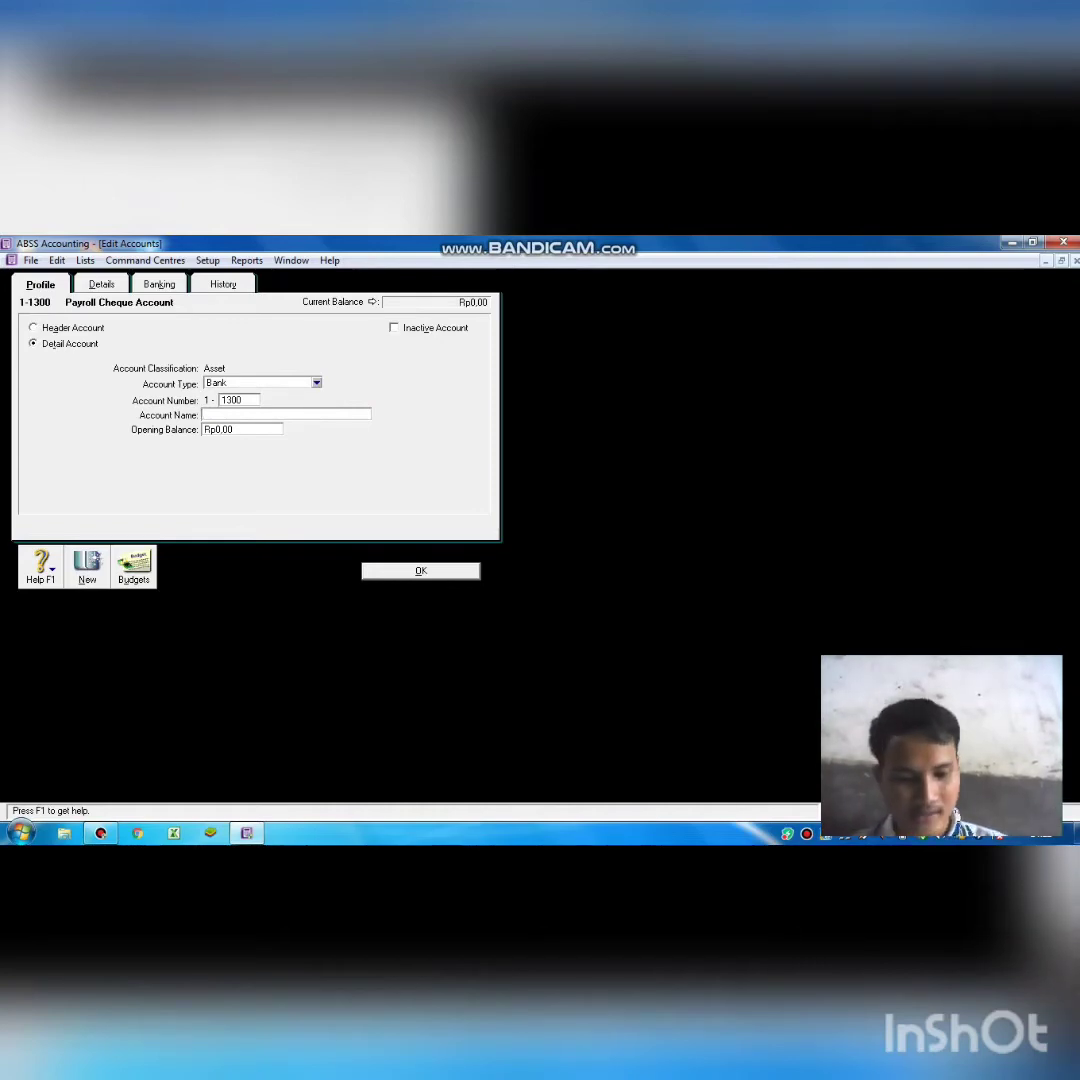
pyautogui.write('Su')
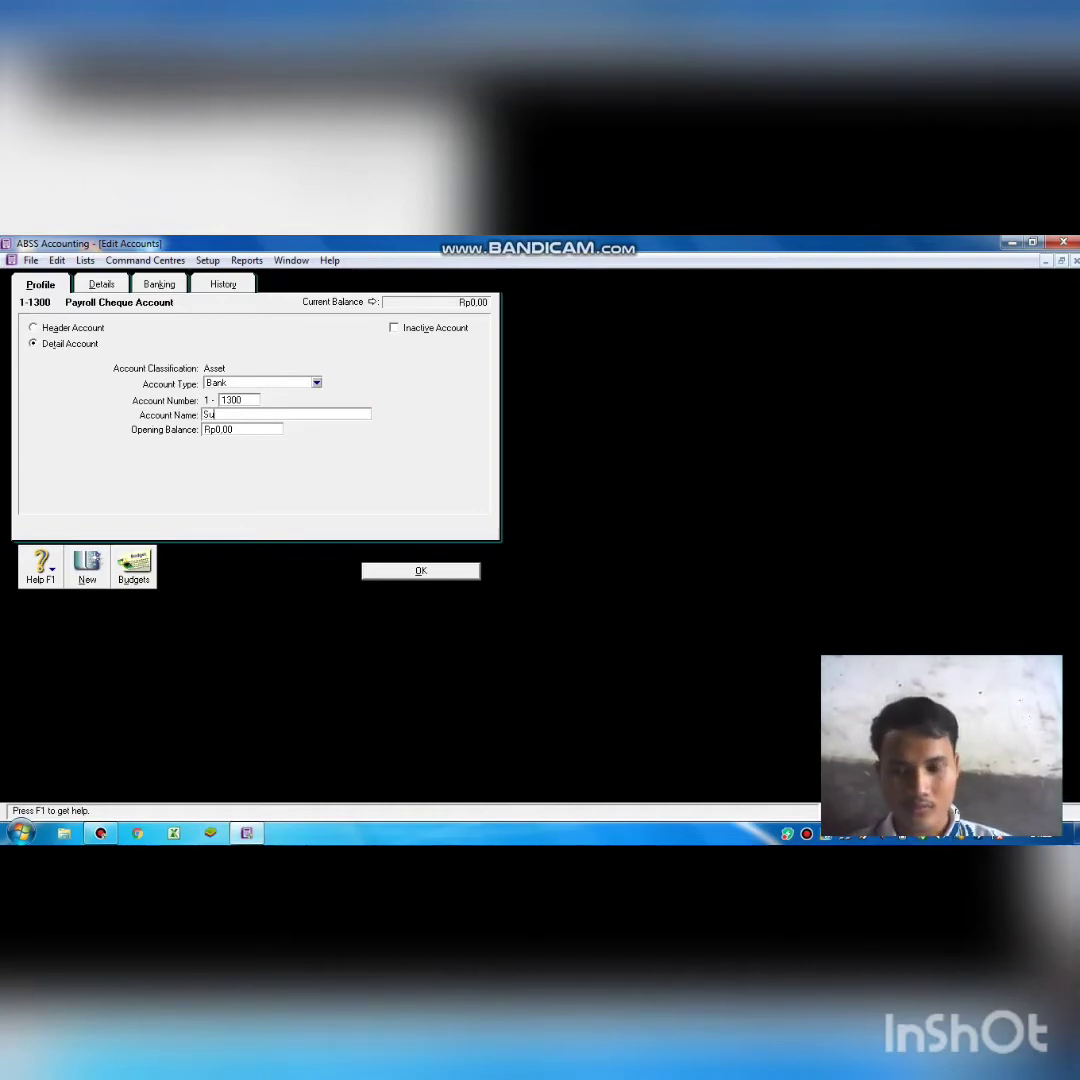
pyautogui.write('pplies')
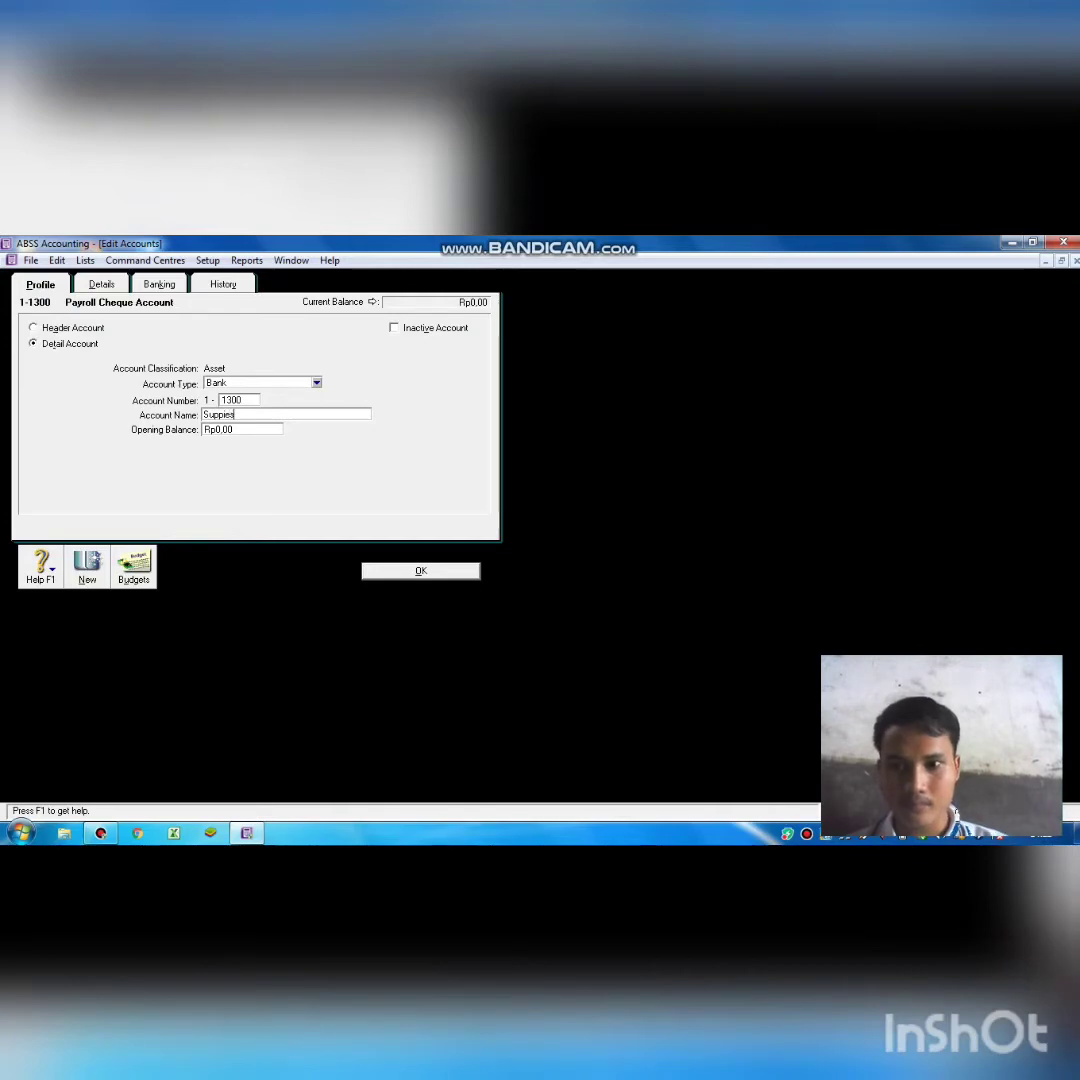
pyautogui.click(420, 571)
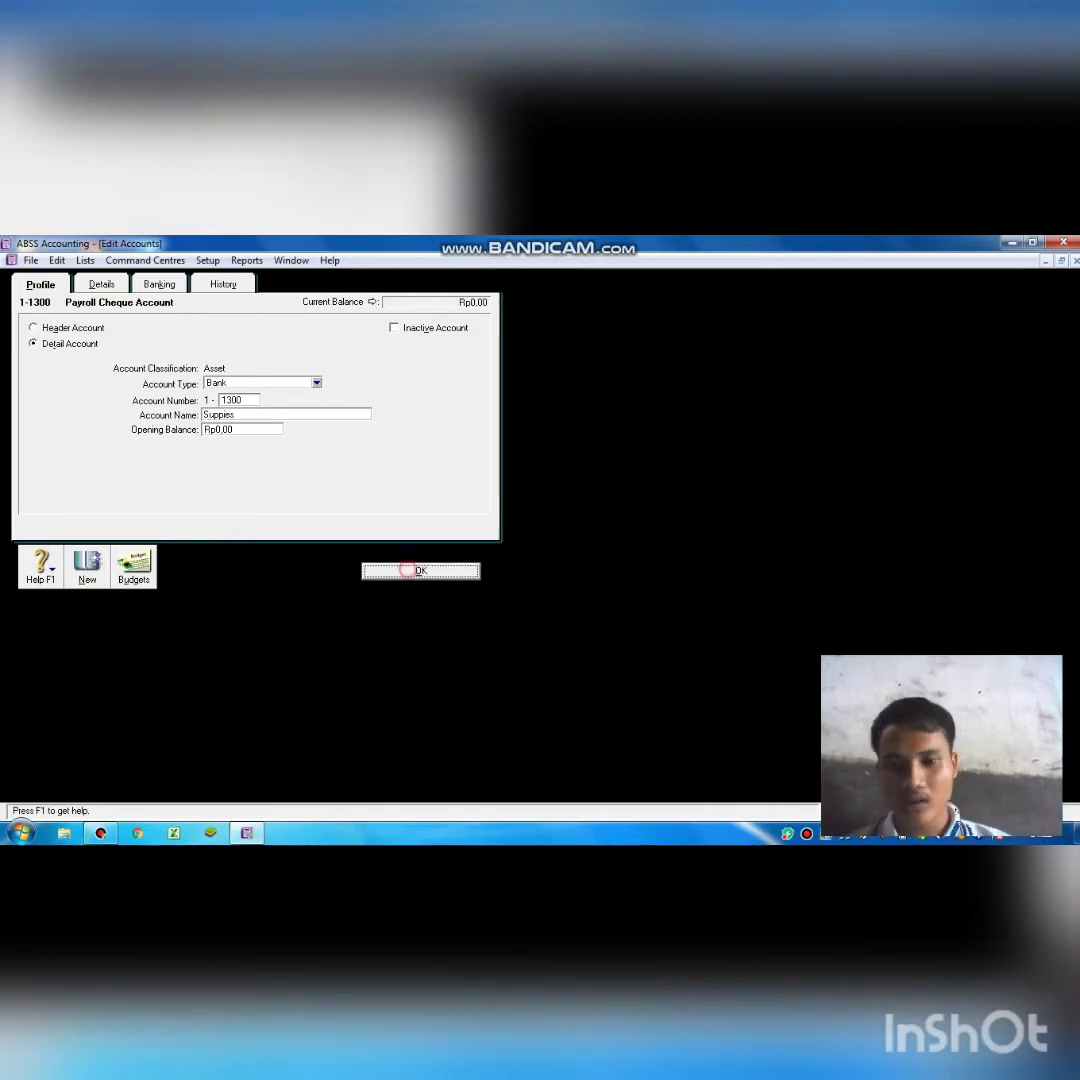
pyautogui.click(291, 448)
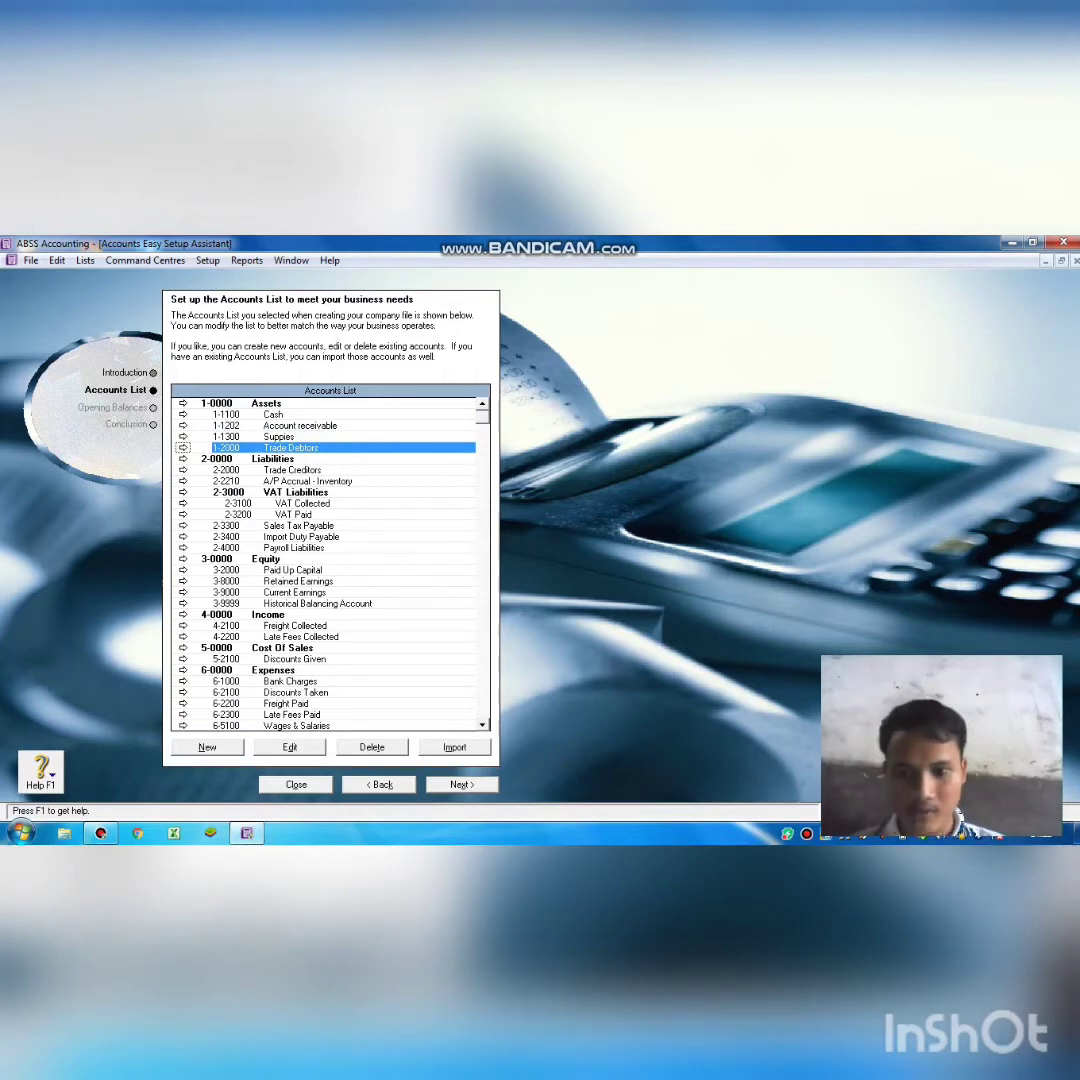
# Renumber Trade Debtors to 1-1400 and rename it Prepaid Rent.
pyautogui.click(290, 747)
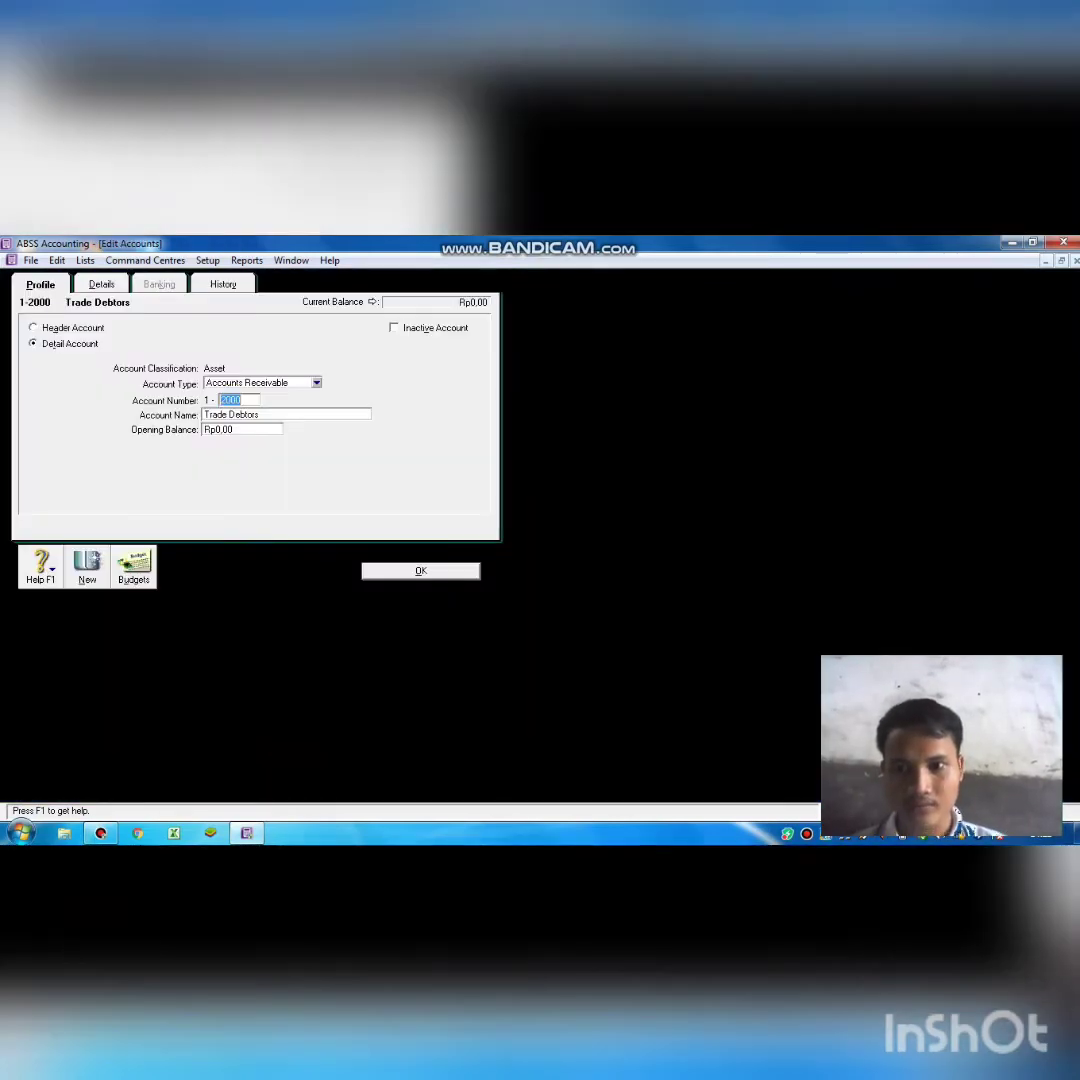
pyautogui.press('BackSpace')
pyautogui.write('1400')
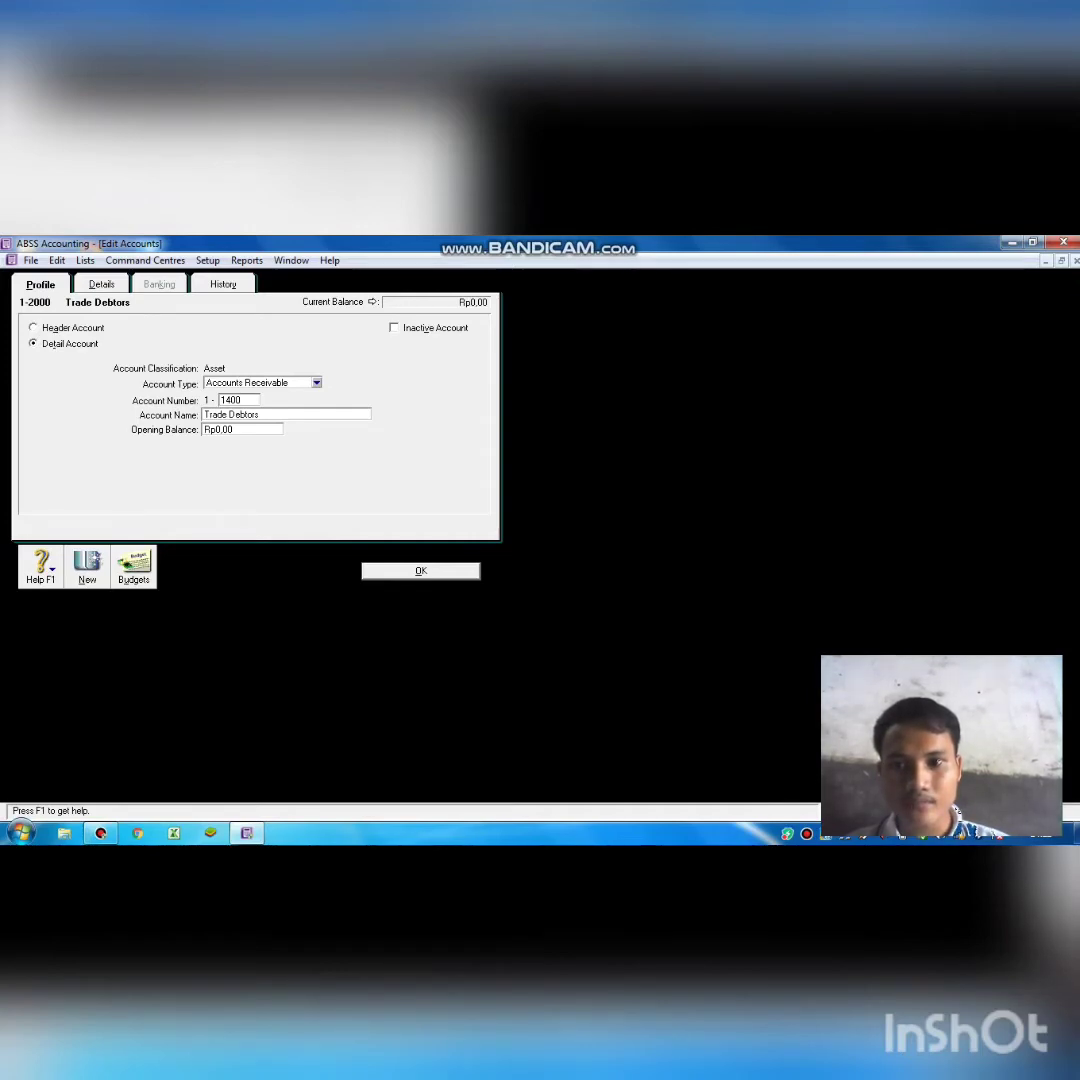
pyautogui.press('Tab')
pyautogui.write('P')
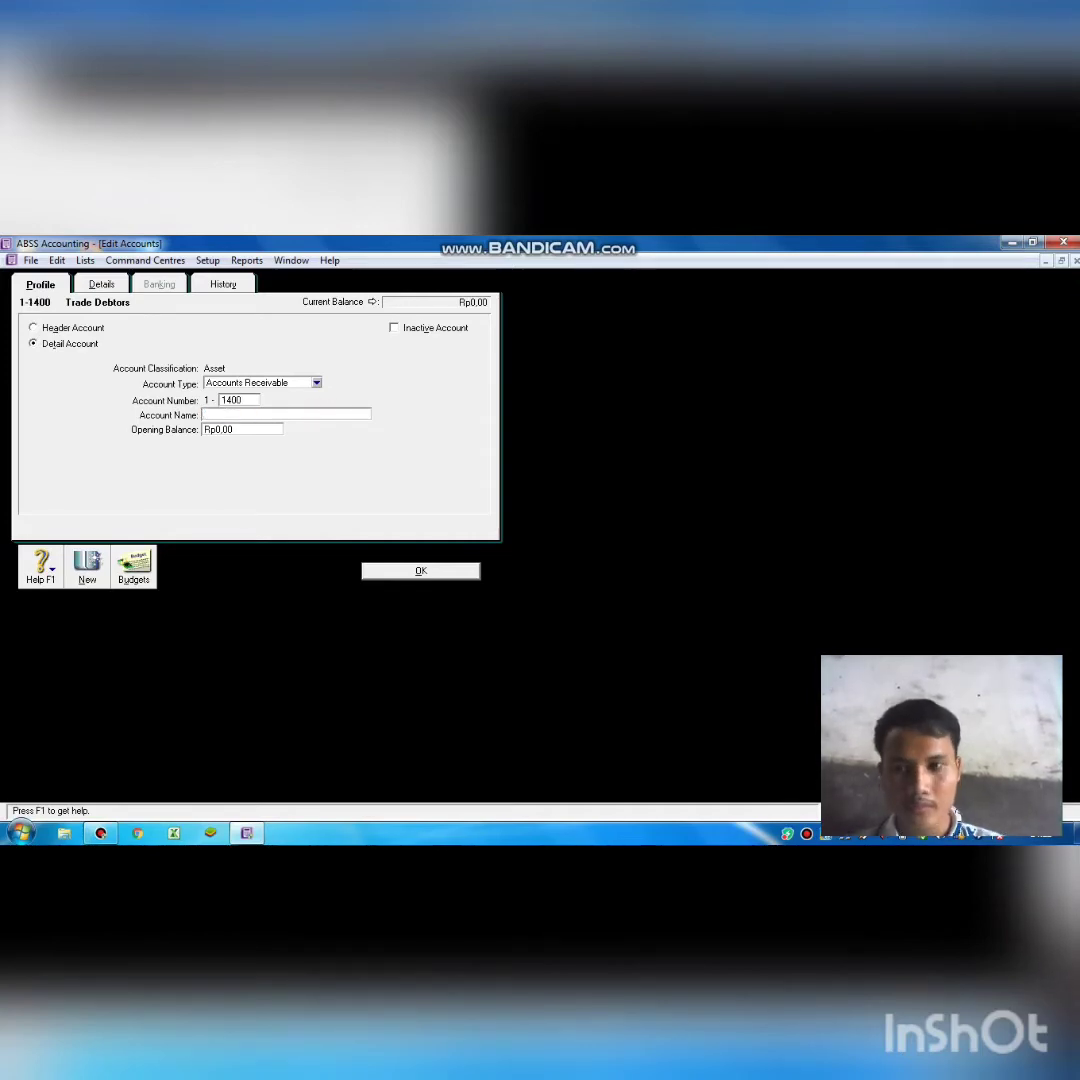
pyautogui.write('repaid')
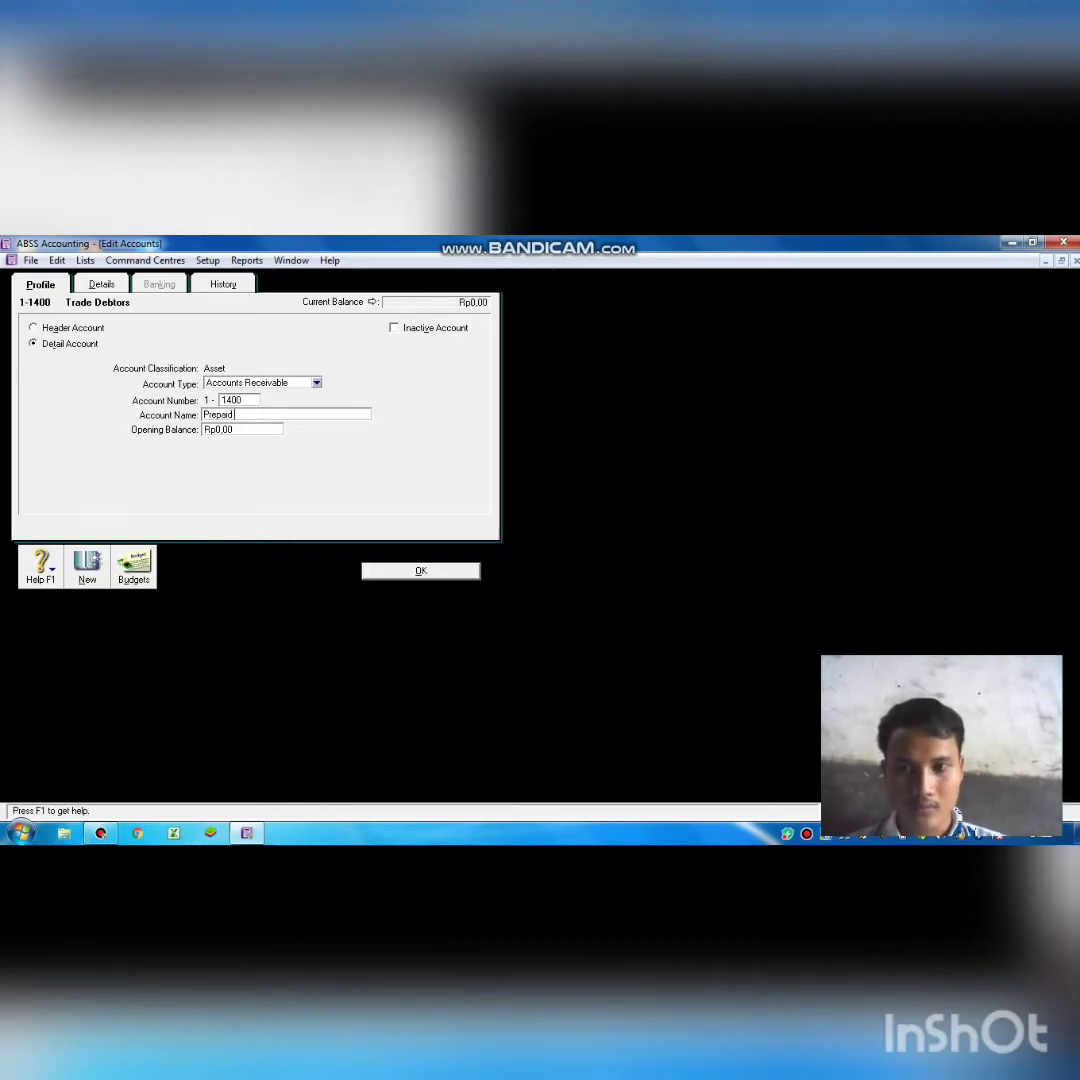
pyautogui.write(' Rent')
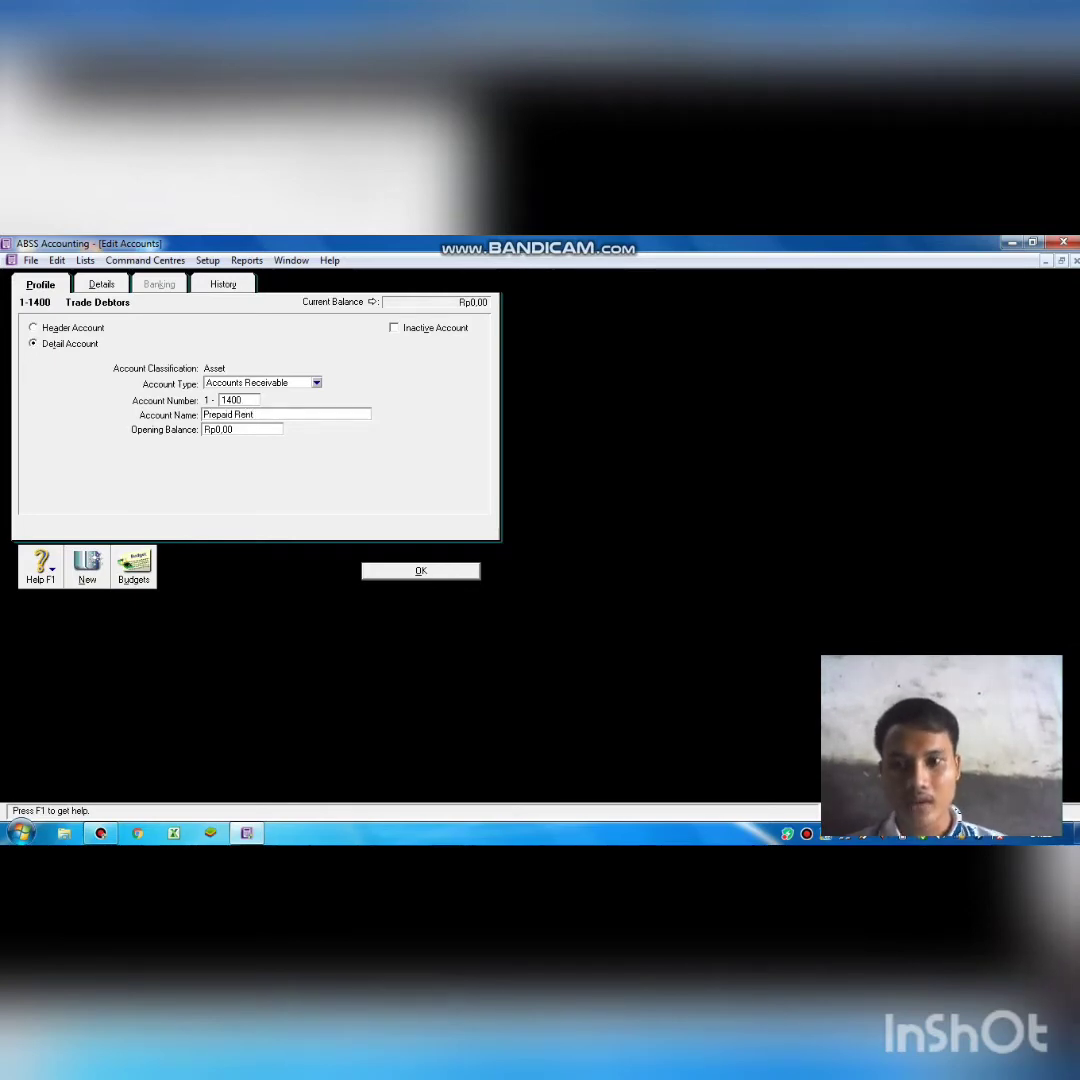
pyautogui.press('Return')
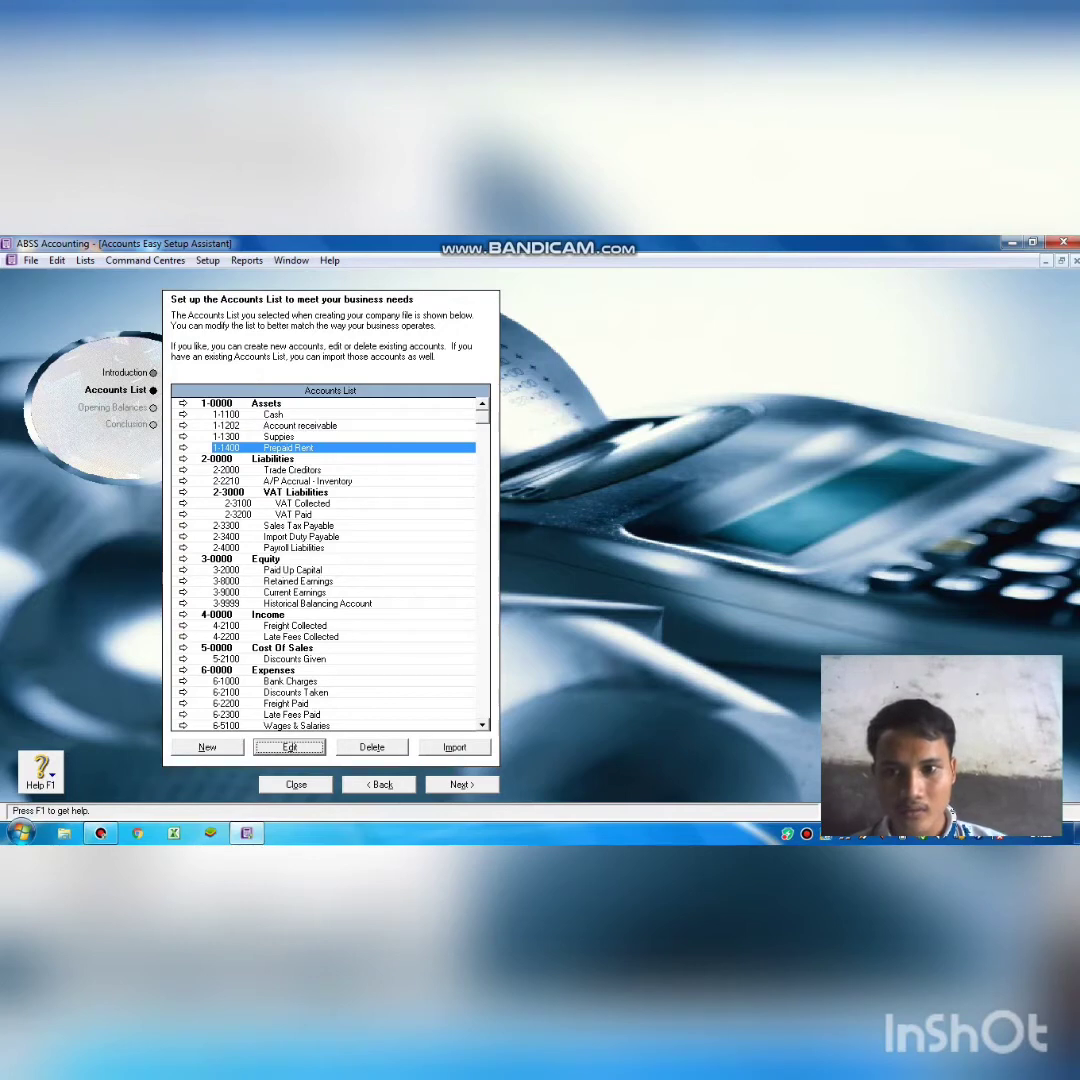
# Renumber Trade Creditors to 2-1101 and rename it Accouunt Payble, fixing some typos.
pyautogui.click(270, 471)
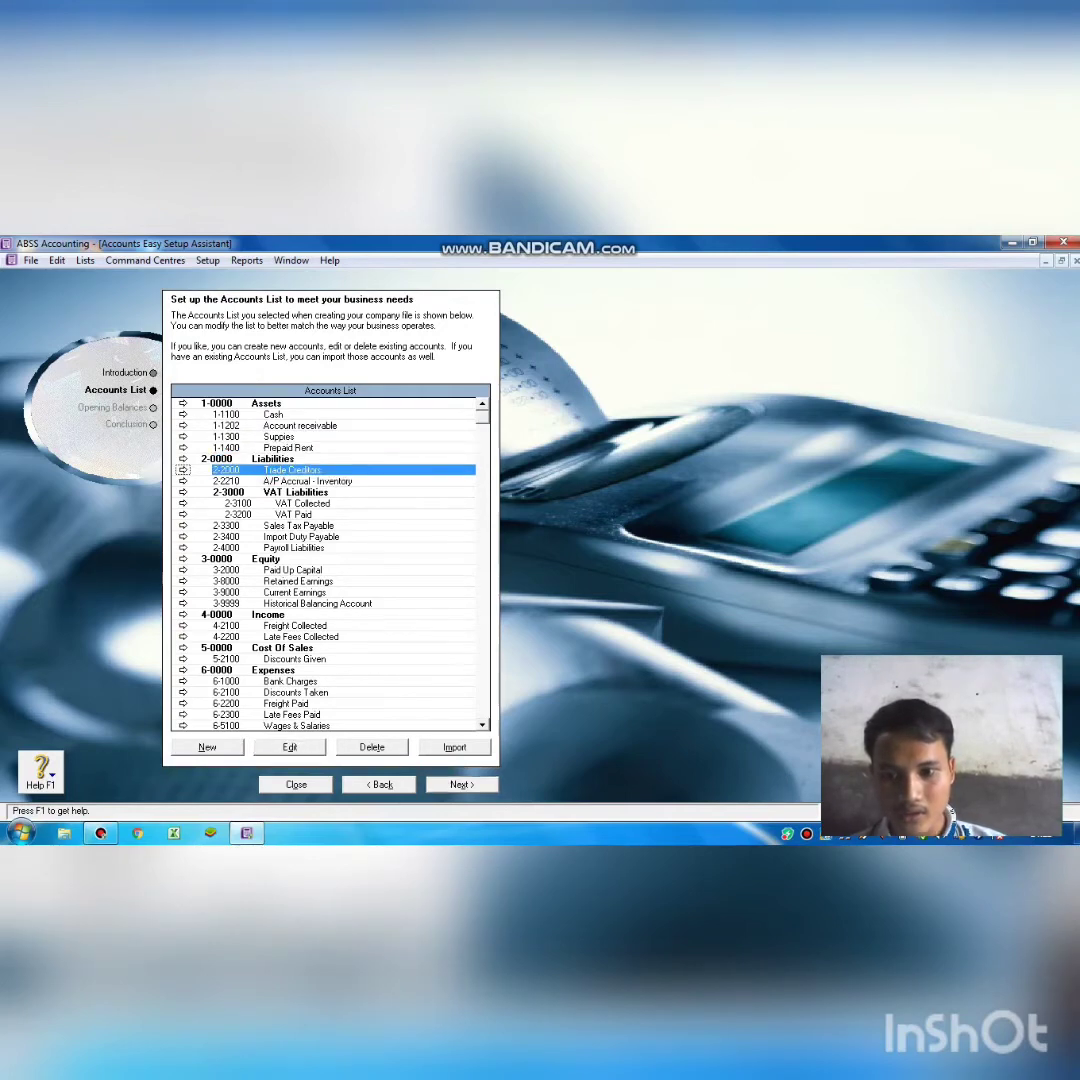
pyautogui.click(290, 747)
pyautogui.press('BackSpace')
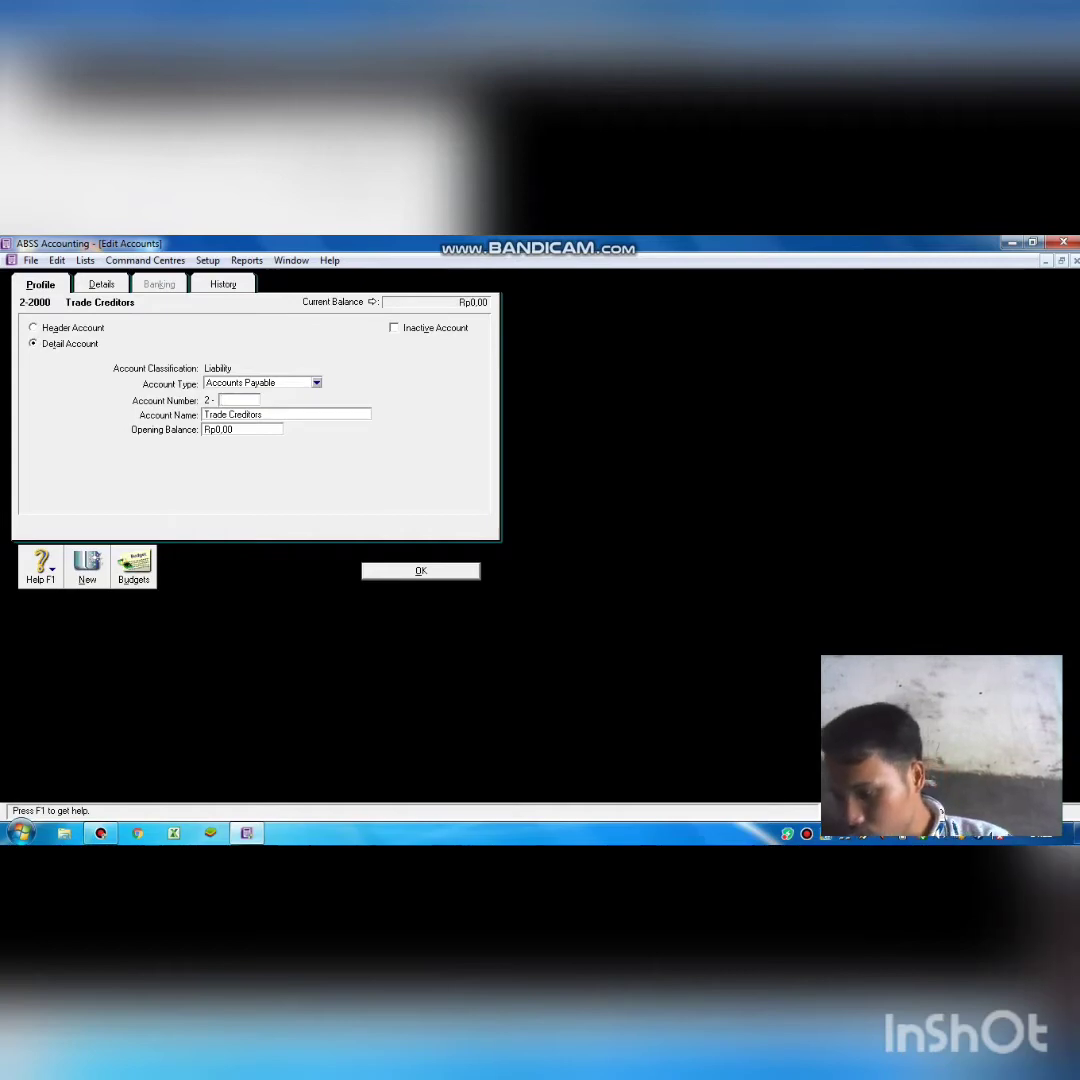
pyautogui.write('1')
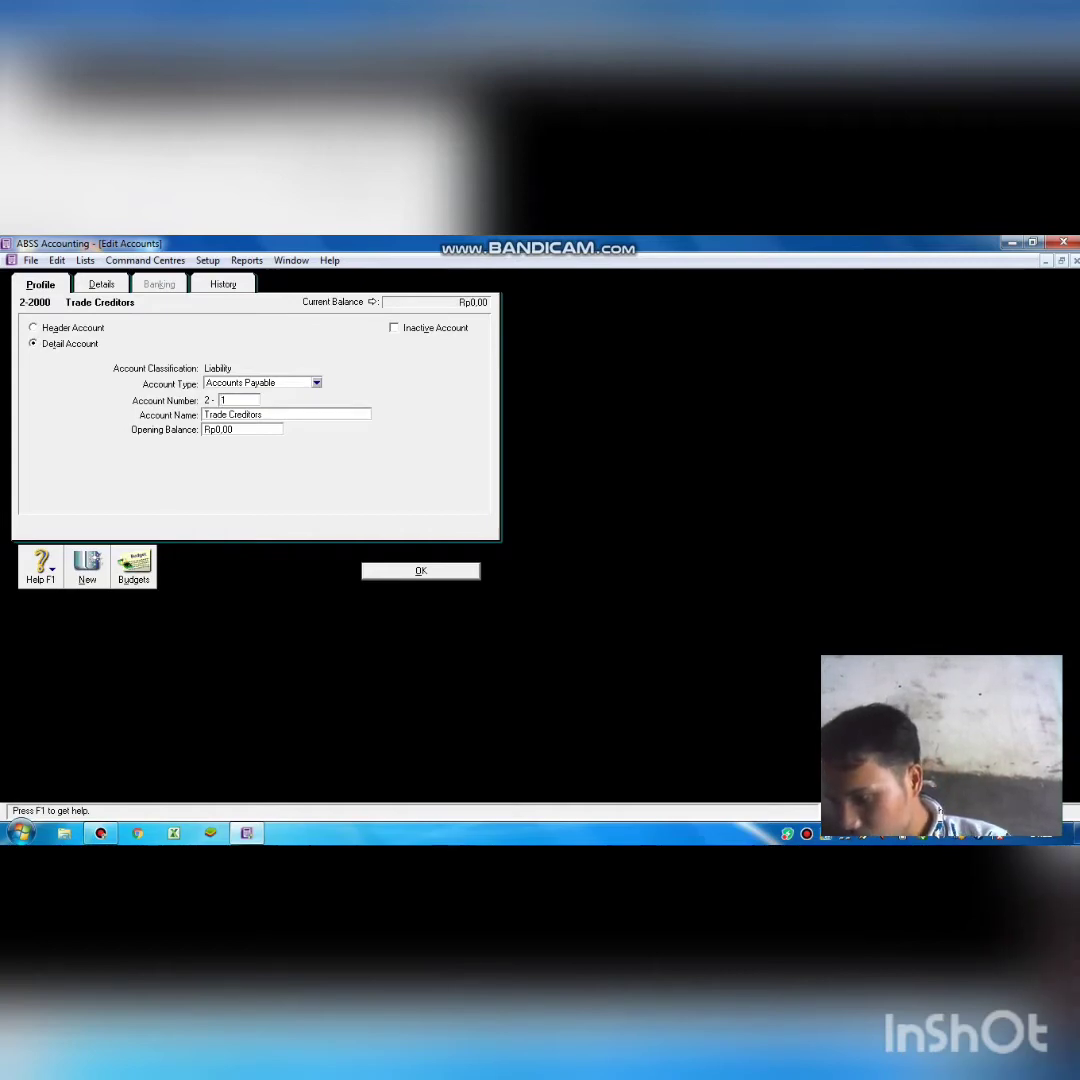
pyautogui.write('1')
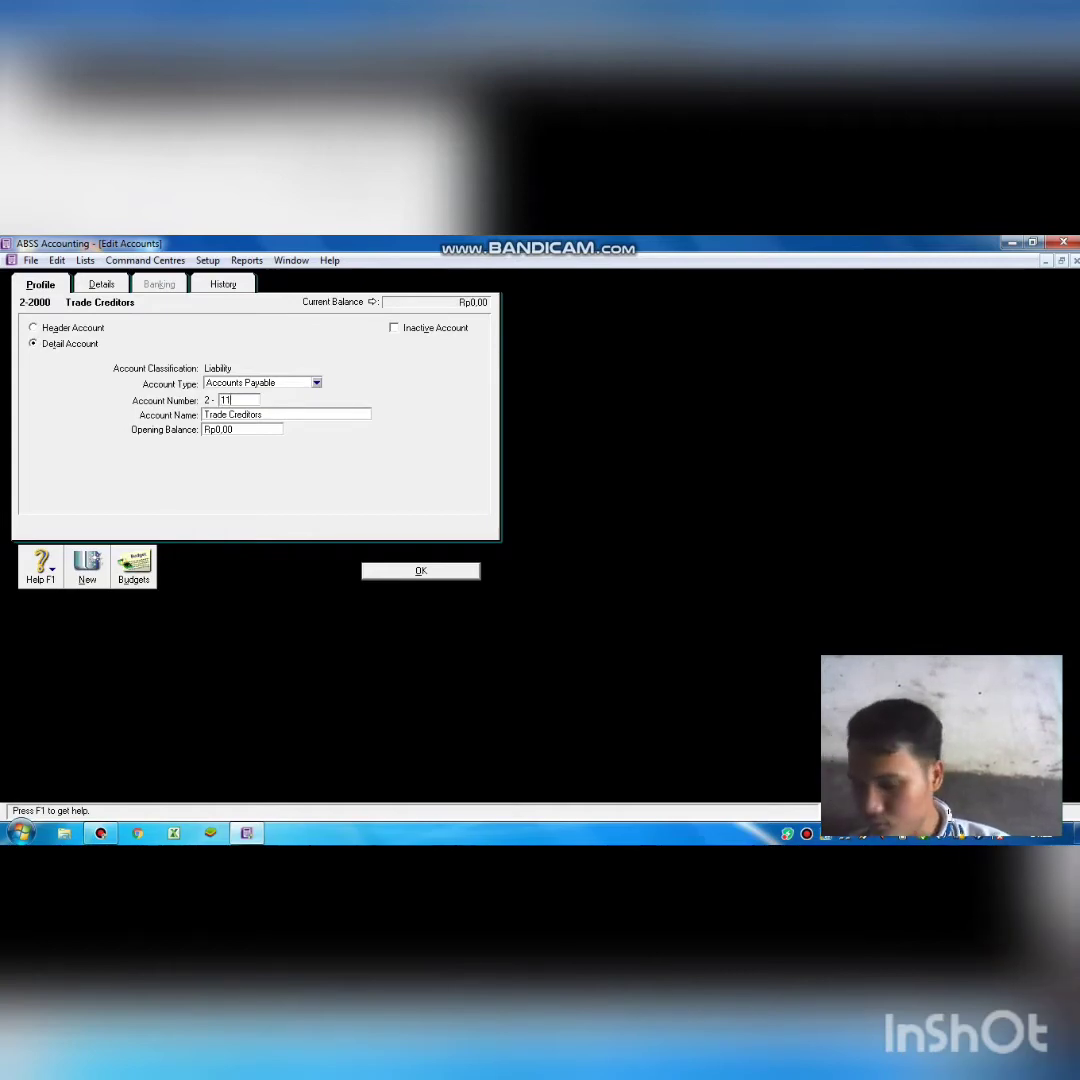
pyautogui.write('01')
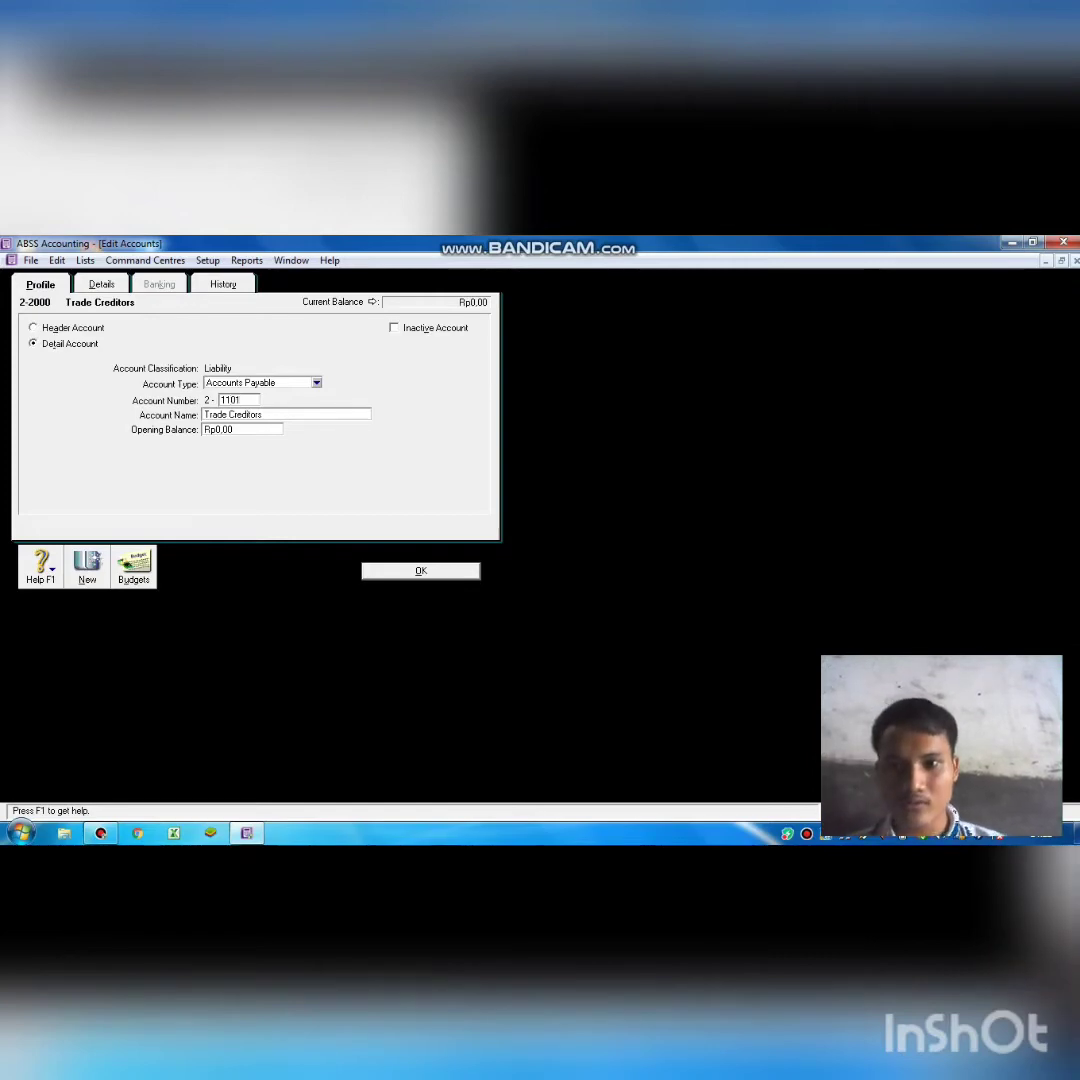
pyautogui.press('Tab')
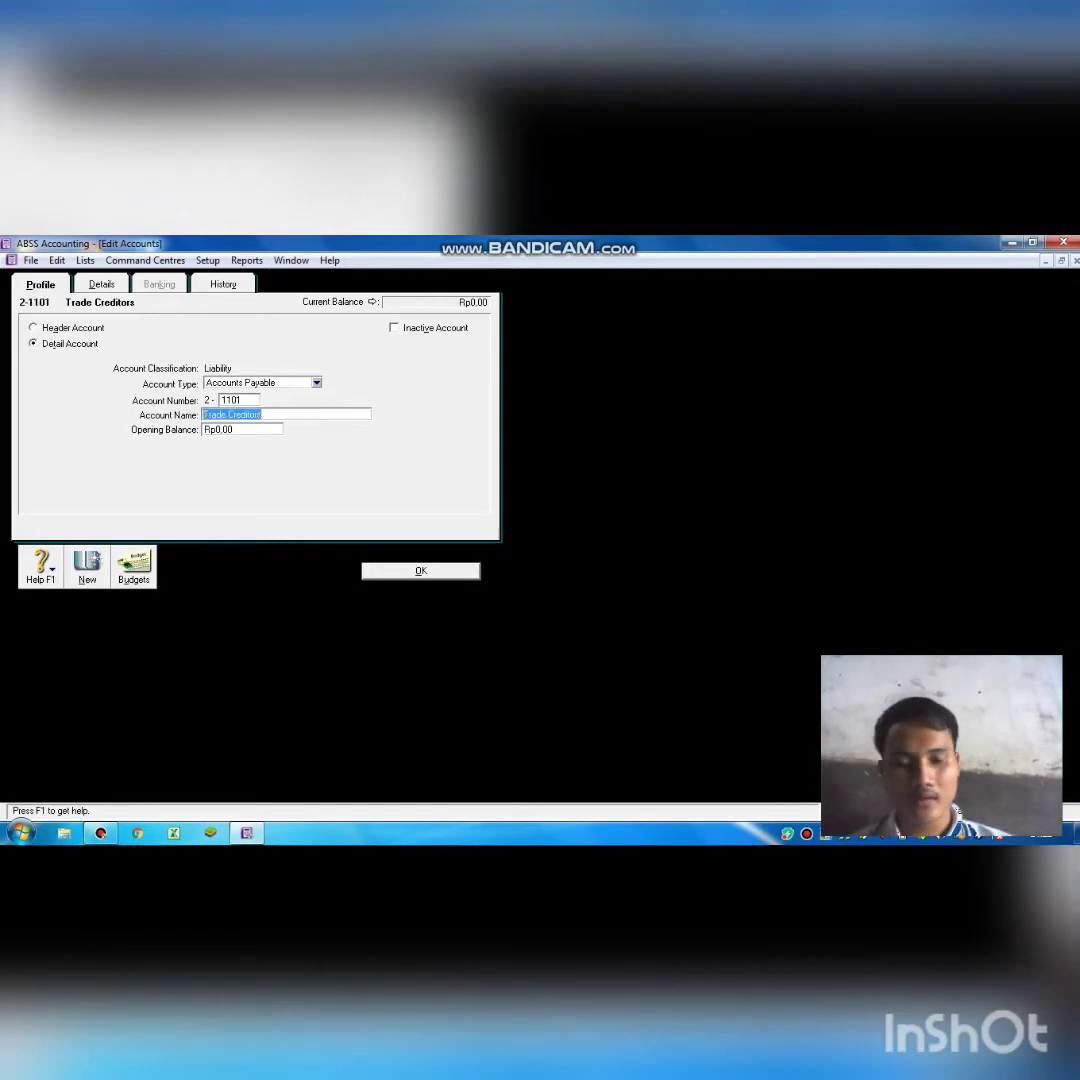
pyautogui.press('BackSpace')
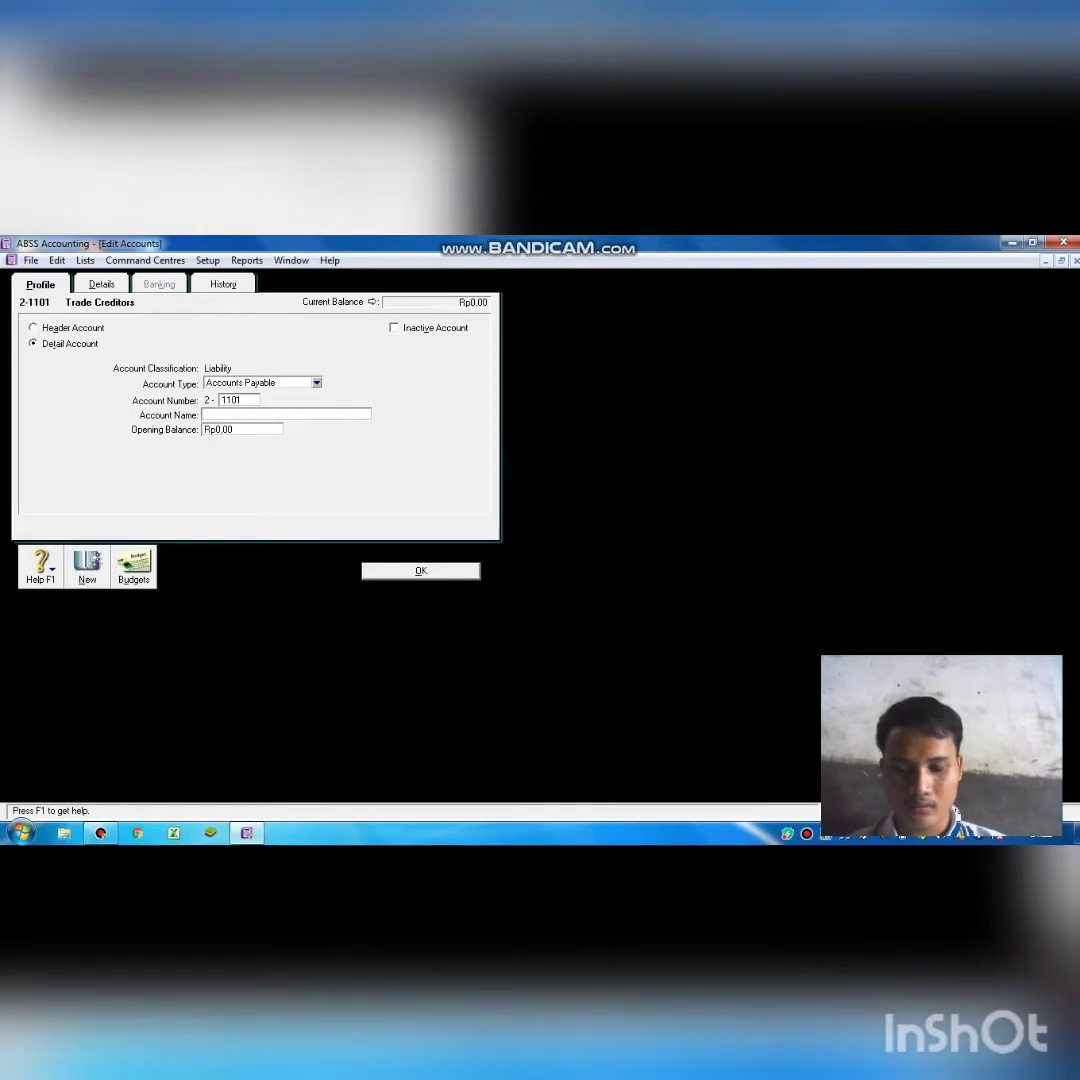
pyautogui.write('Acc')
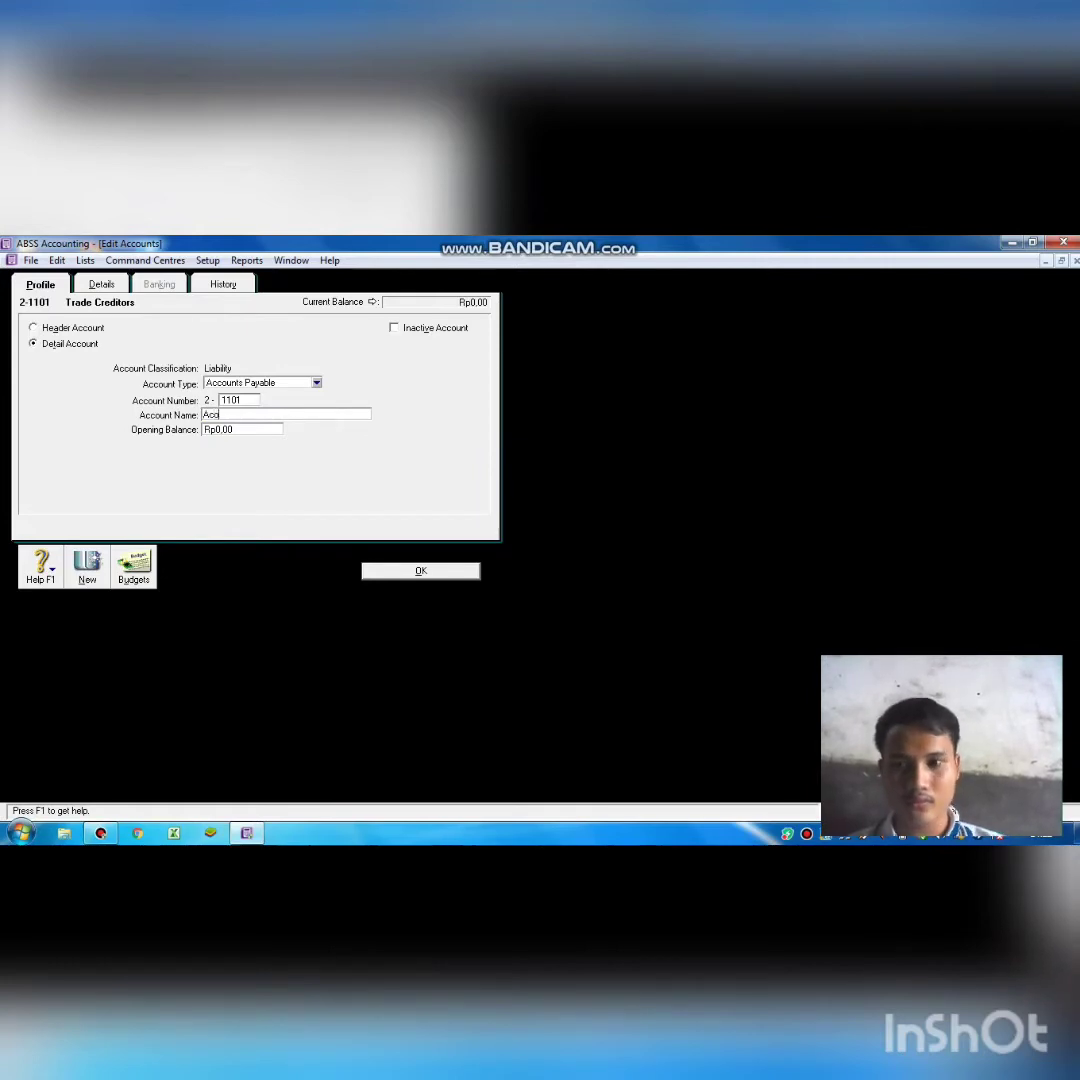
pyautogui.write('ouunt')
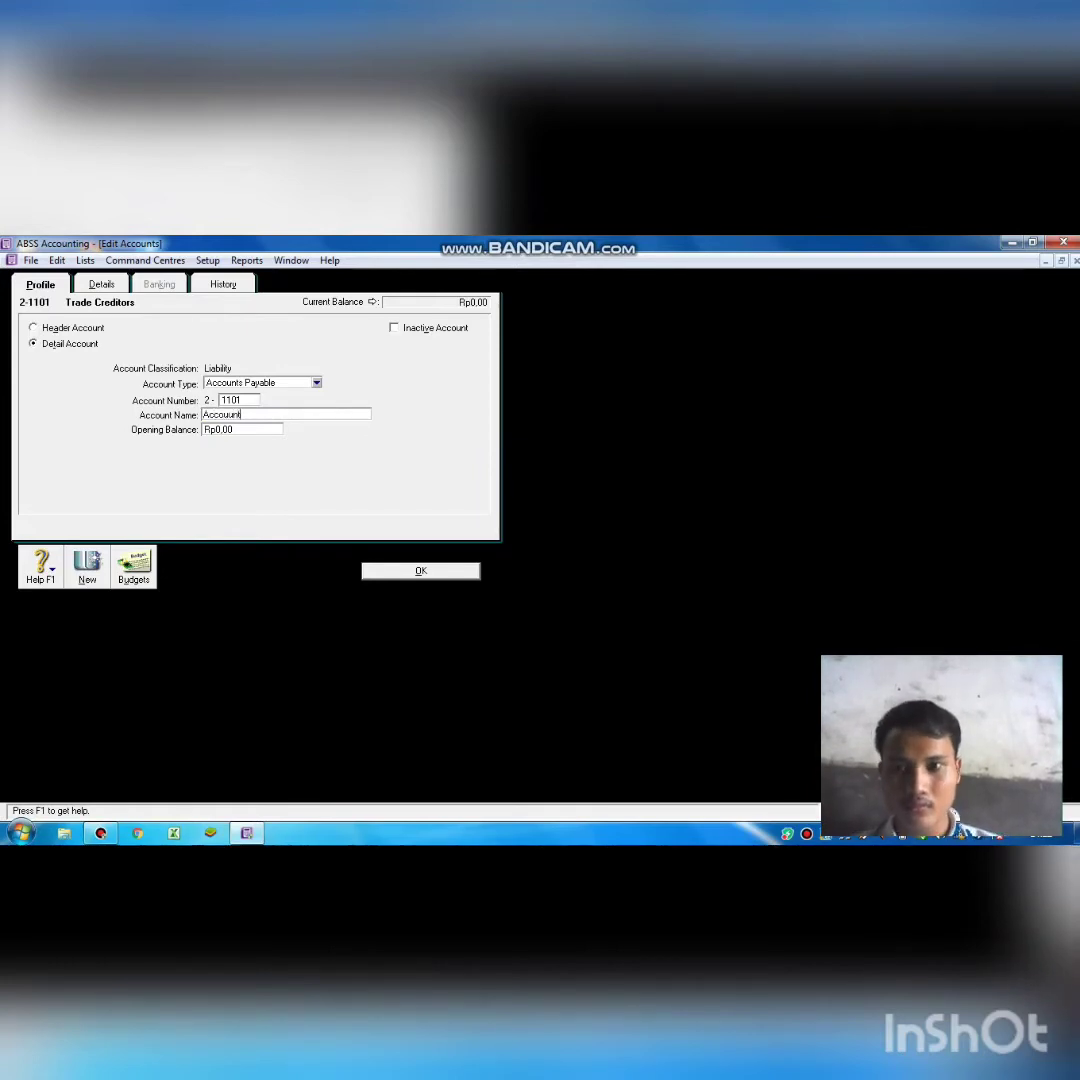
pyautogui.write(' P')
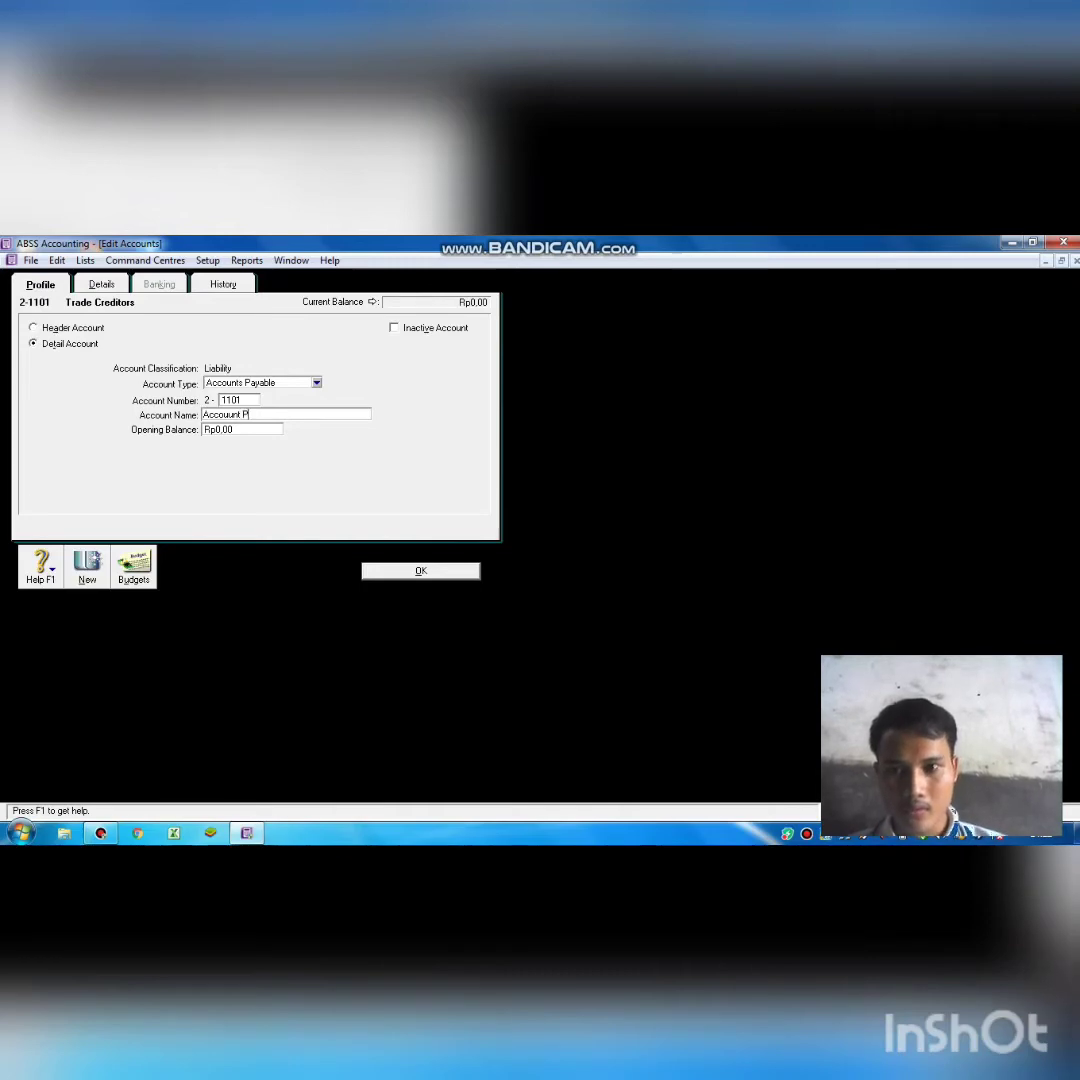
pyautogui.write('a')
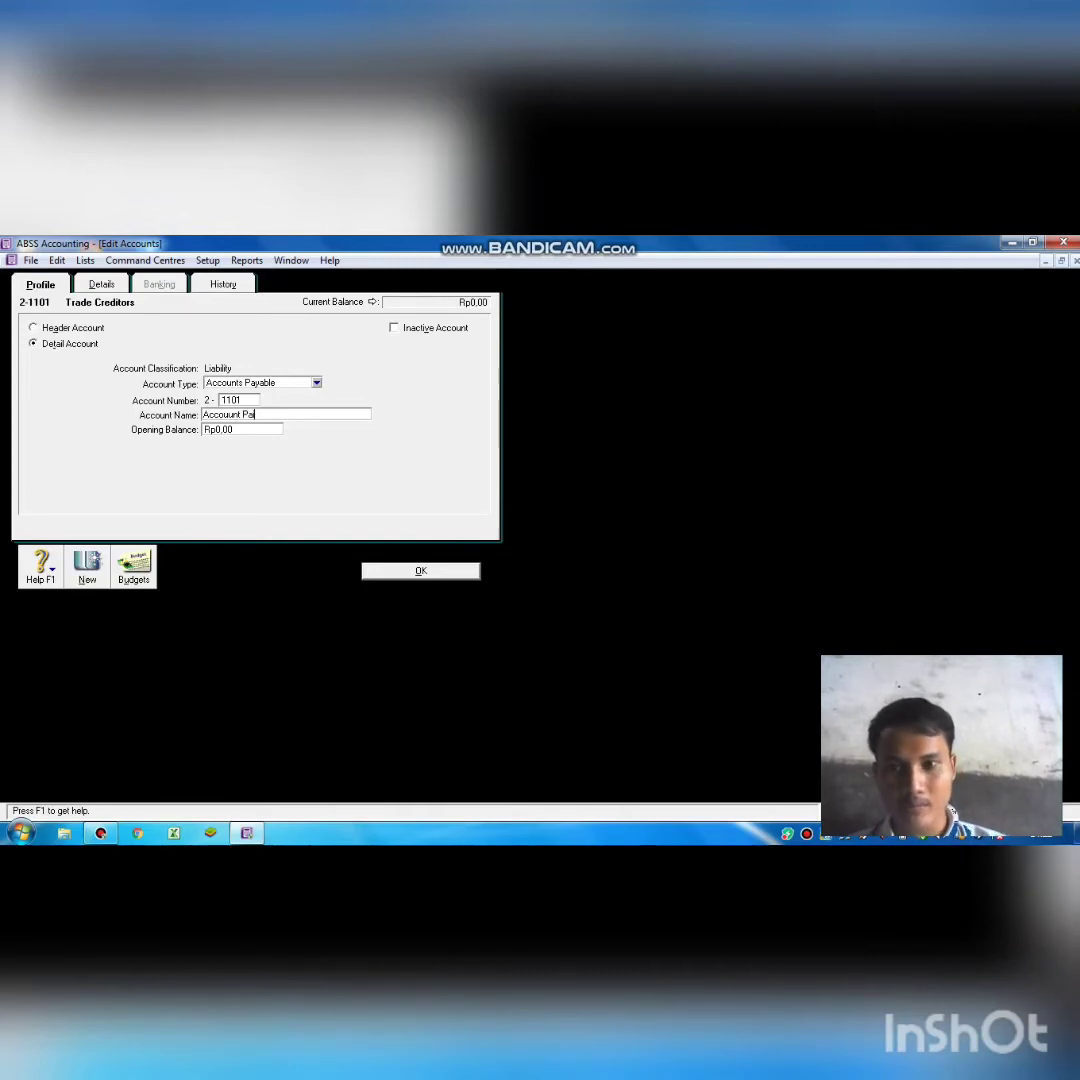
pyautogui.write('ib')
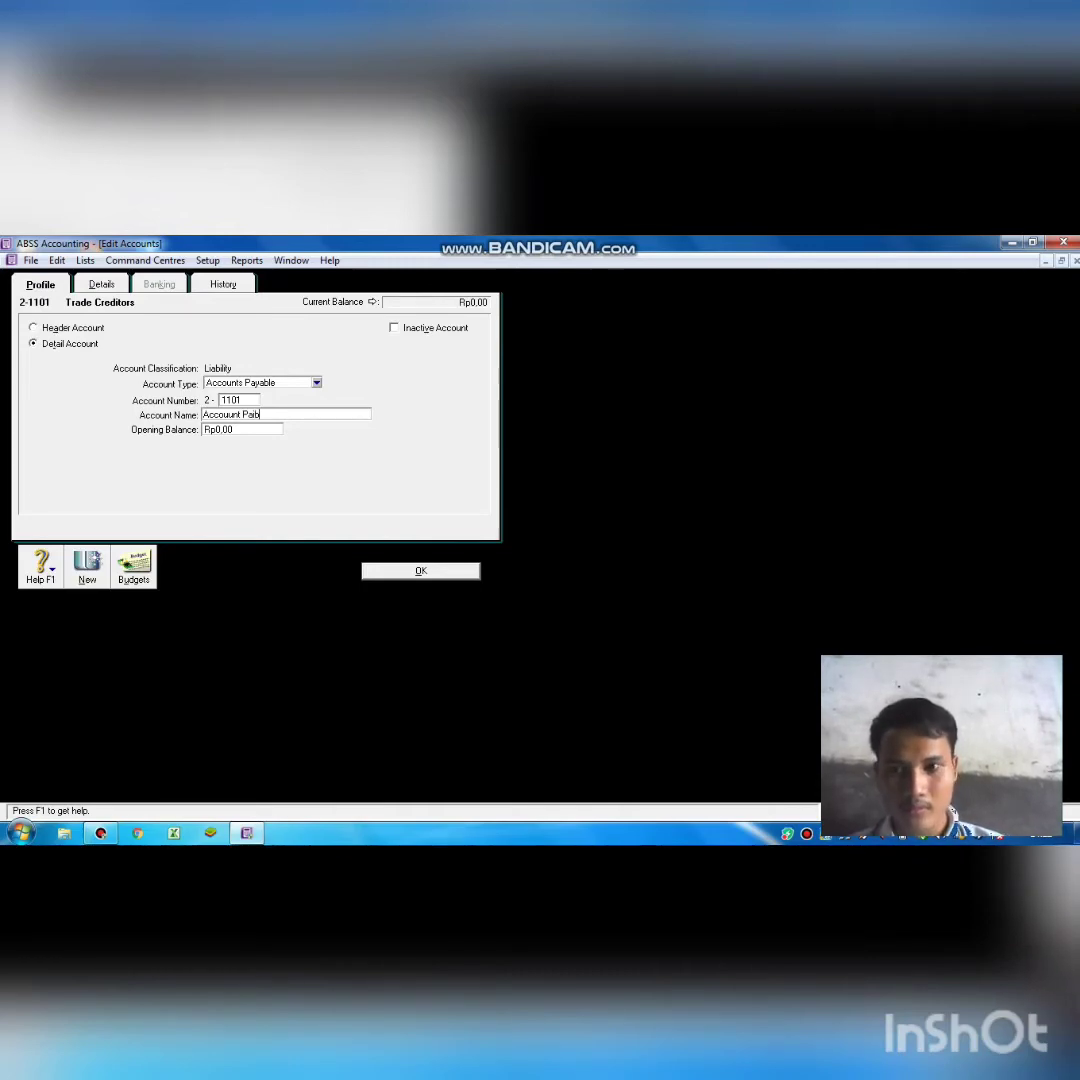
pyautogui.write('le')
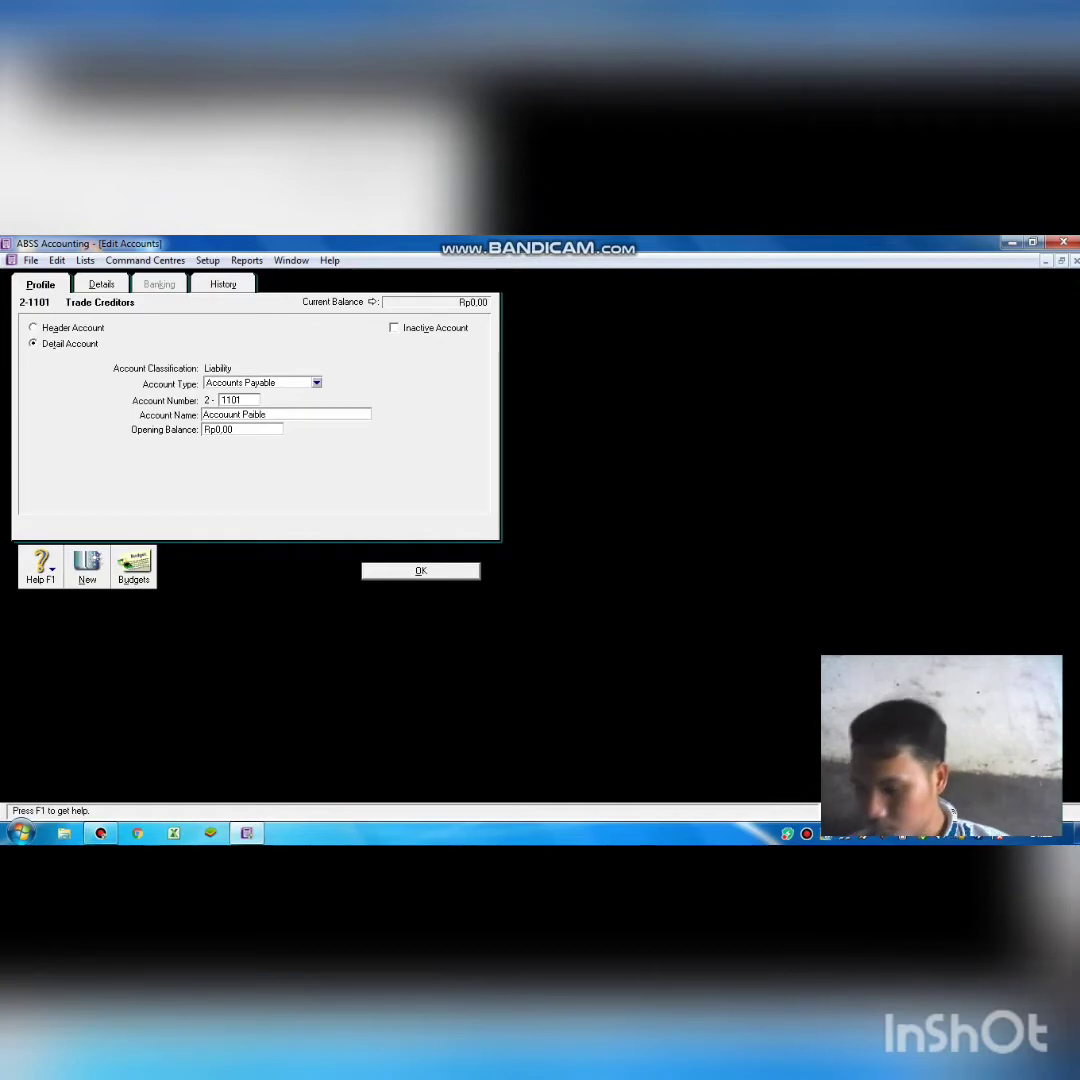
pyautogui.press('BackSpace')
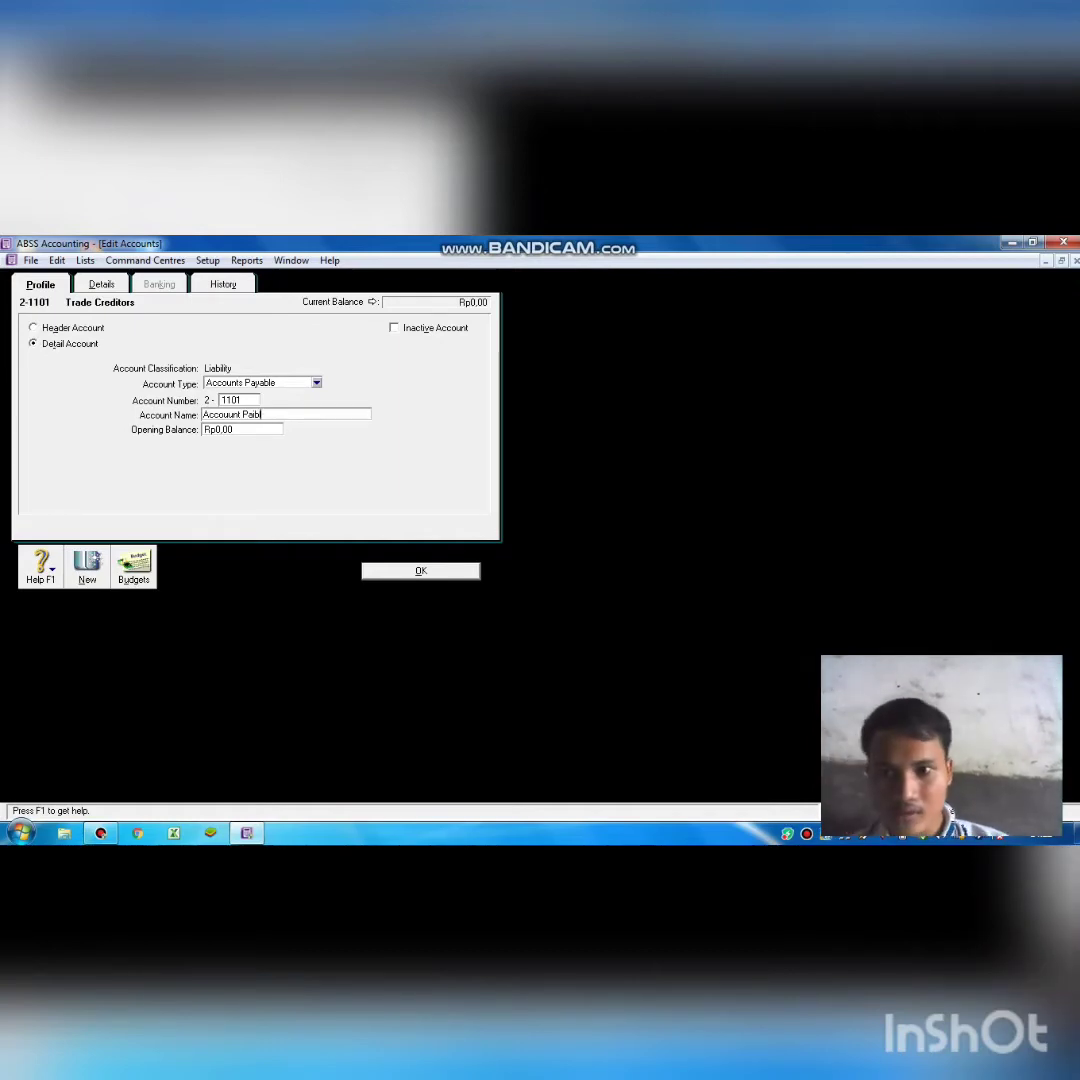
pyautogui.press('BackSpace')
pyautogui.press('BackSpace')
pyautogui.write('yble')
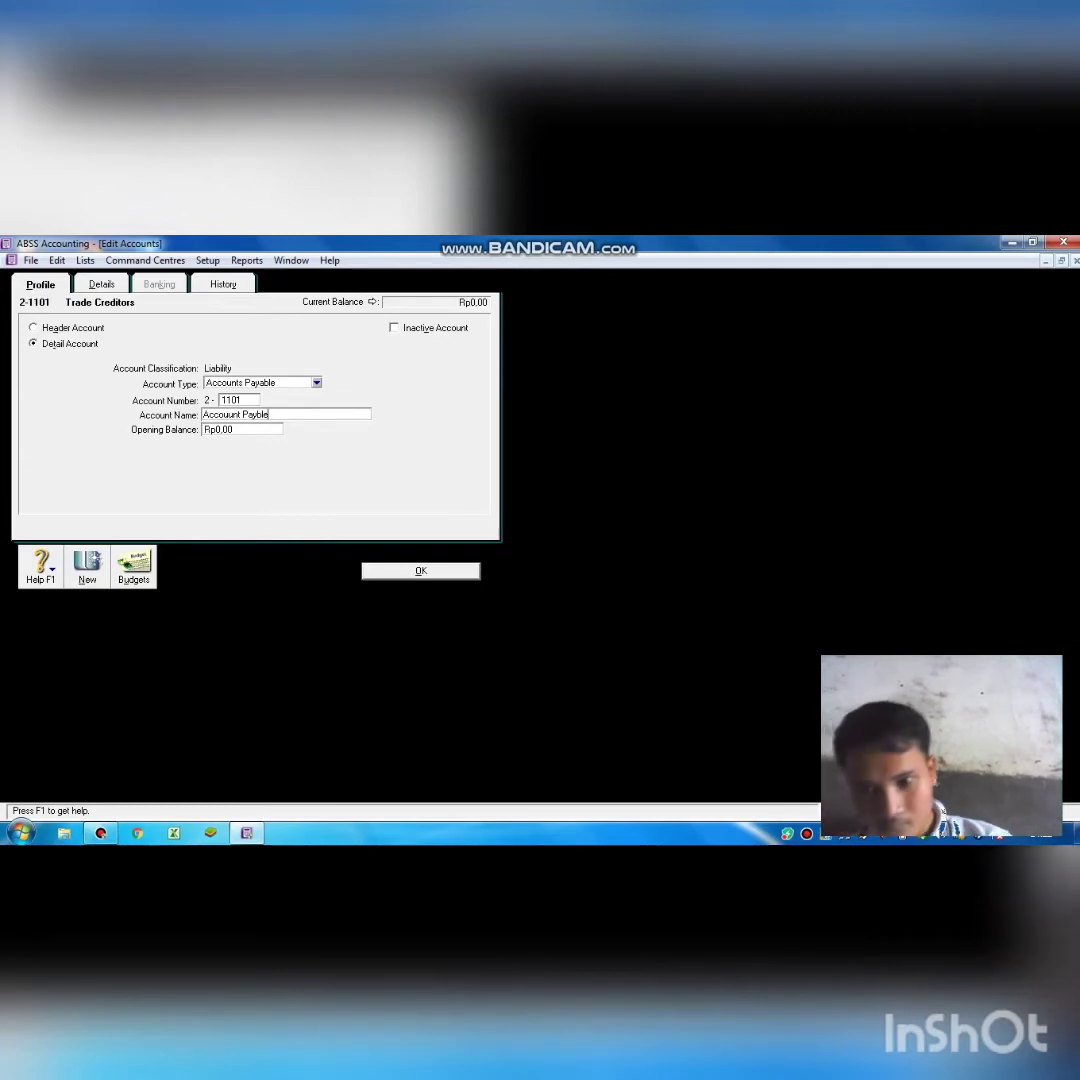
pyautogui.press('Return')
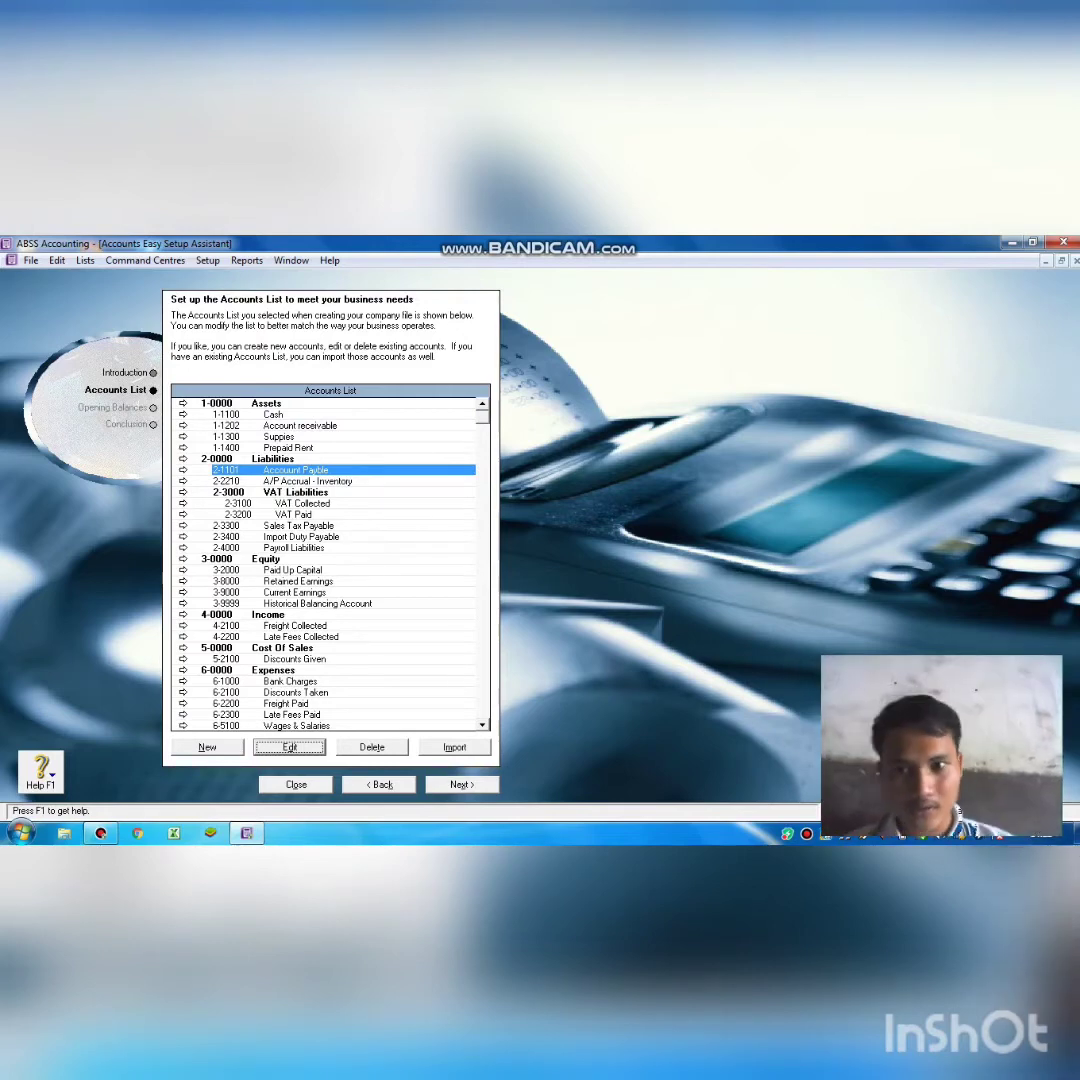
# Insert the missing 'a' so account 2-1101's name ends in Payable.
pyautogui.click(345, 468)
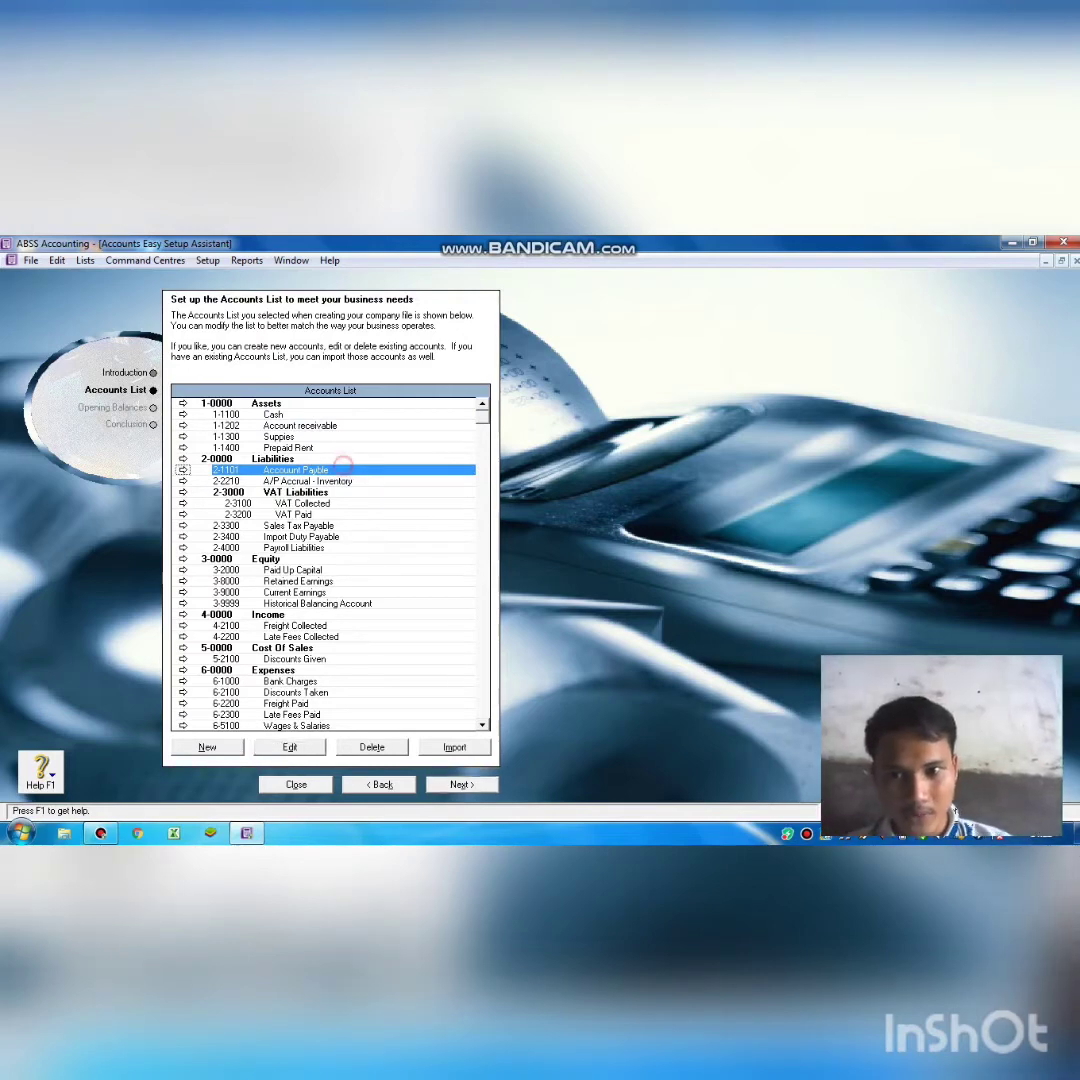
pyautogui.click(294, 742)
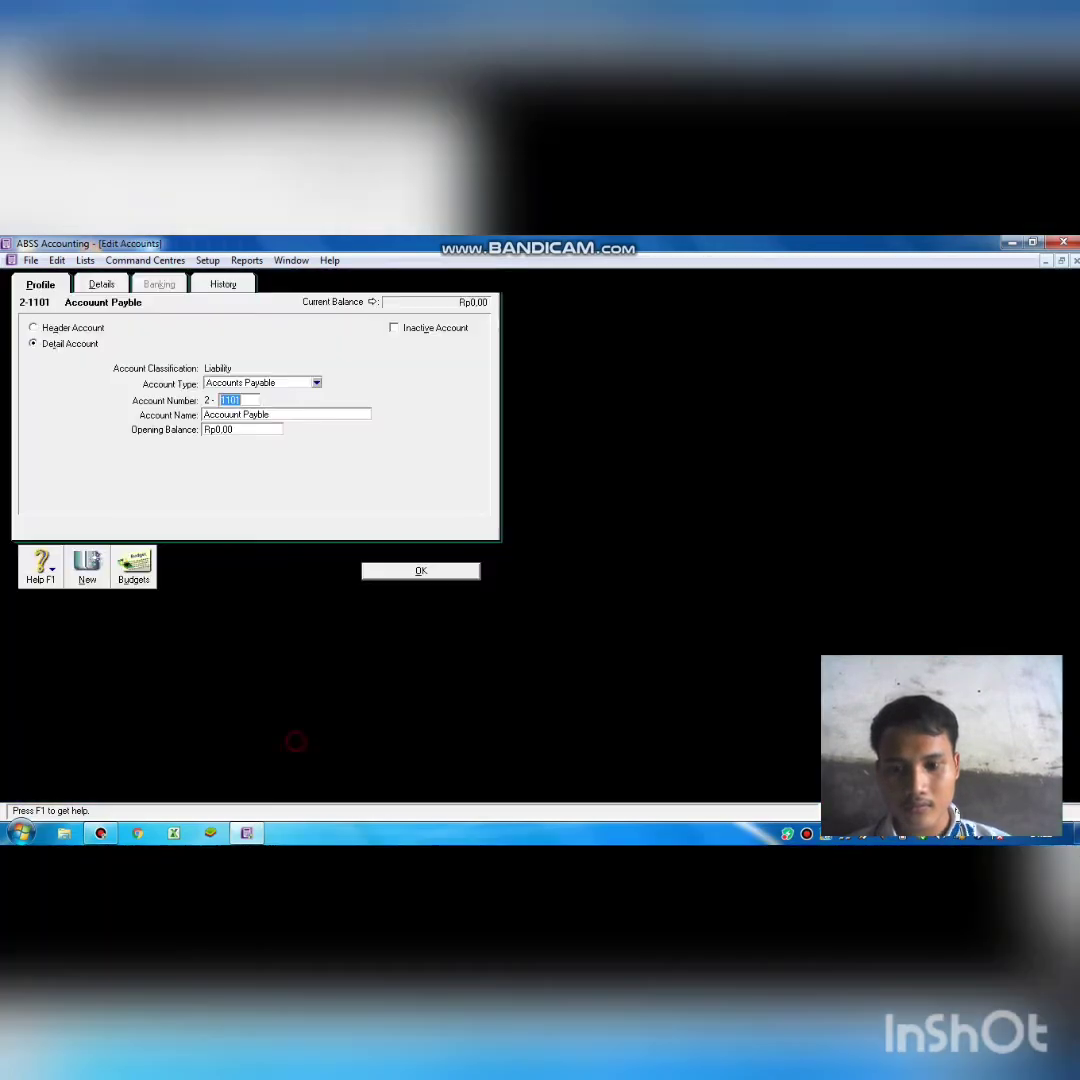
pyautogui.press('Tab')
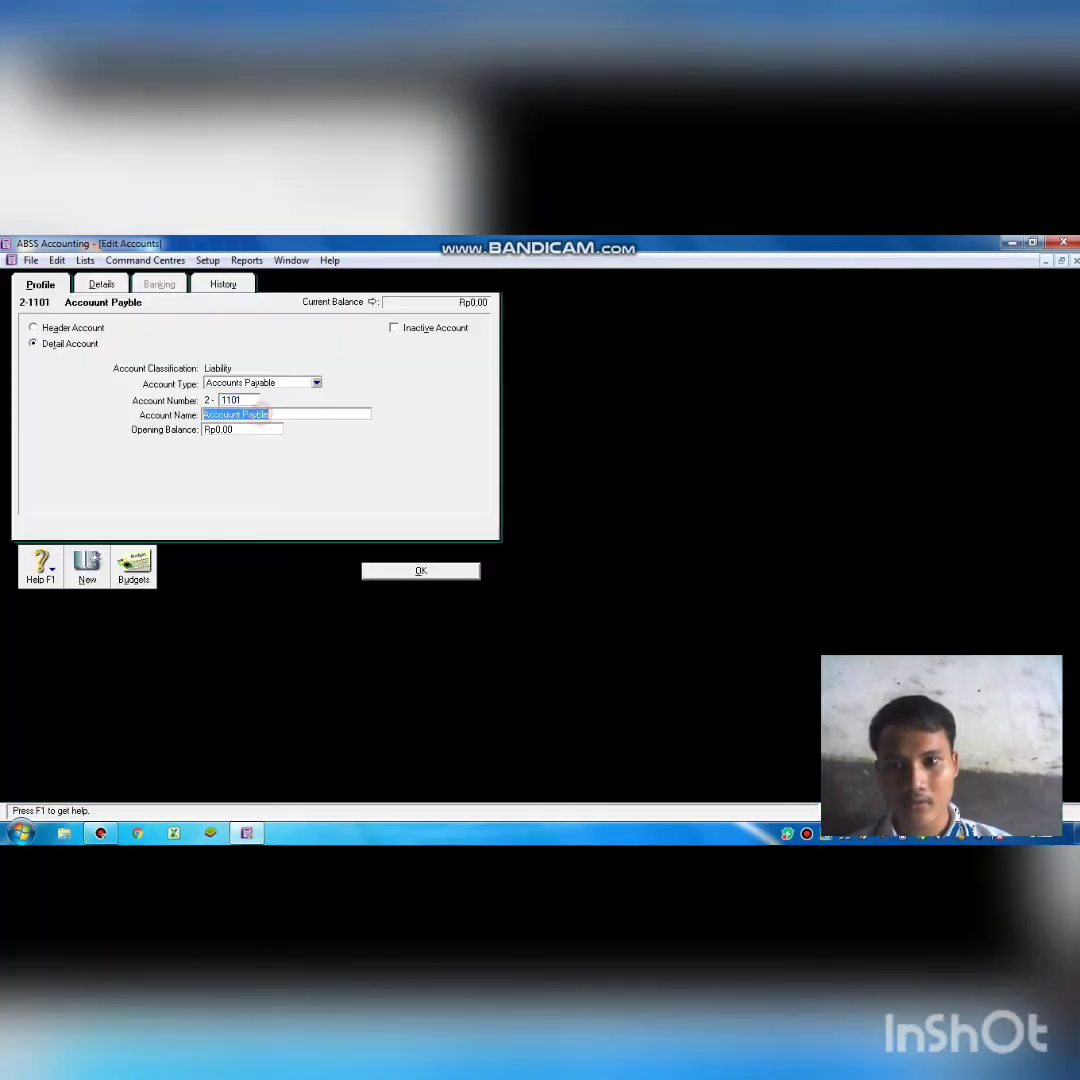
pyautogui.click(253, 414)
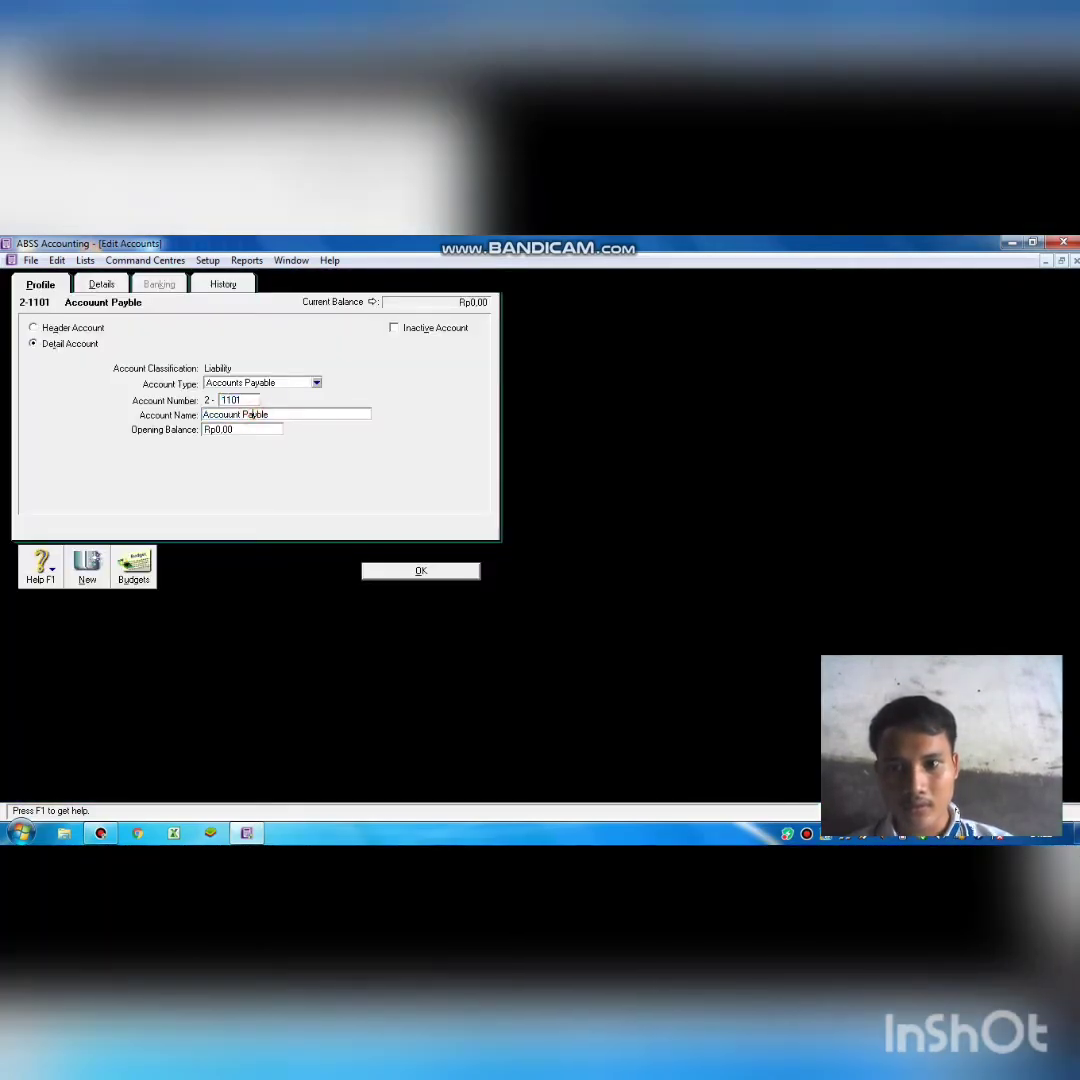
pyautogui.write('a')
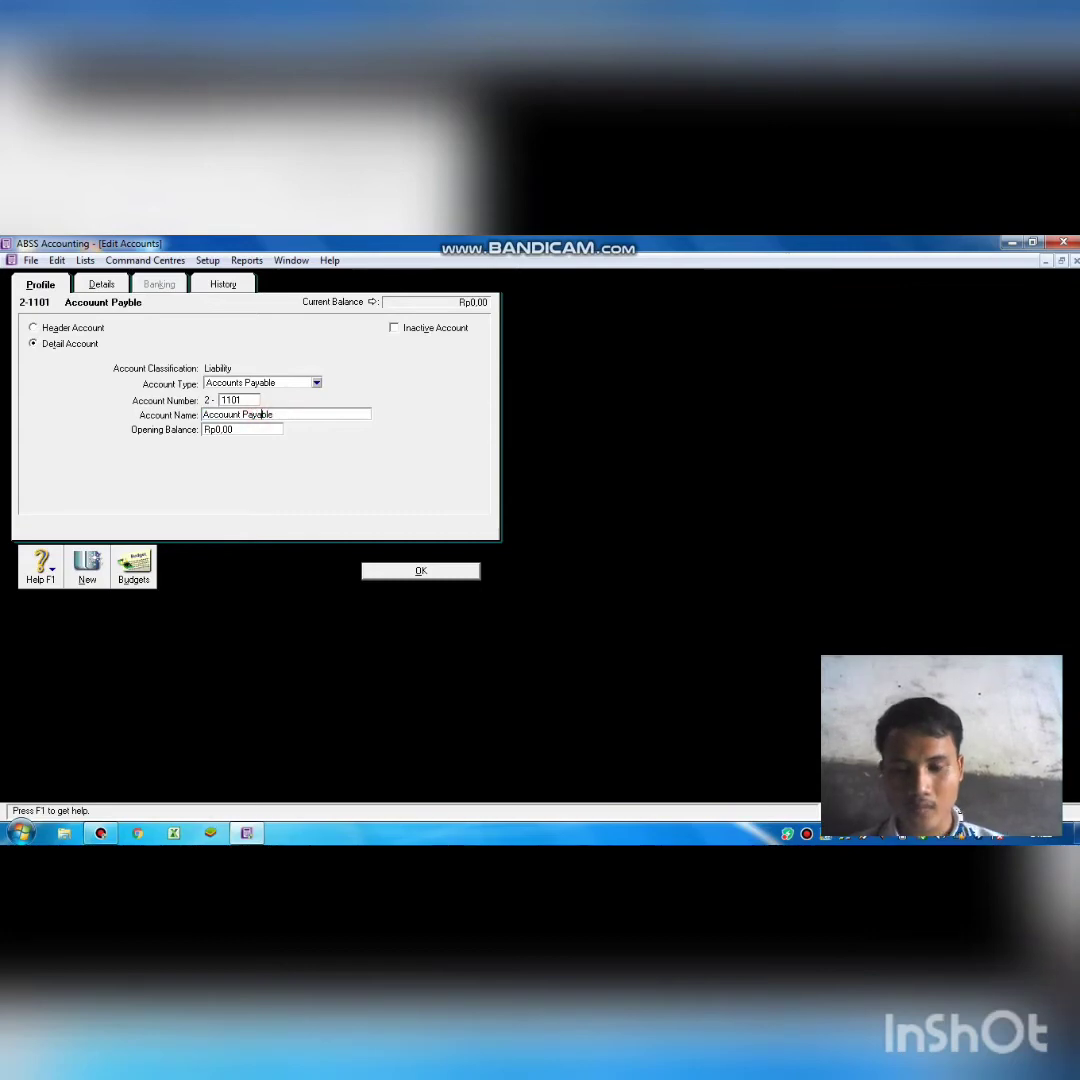
pyautogui.click(401, 572)
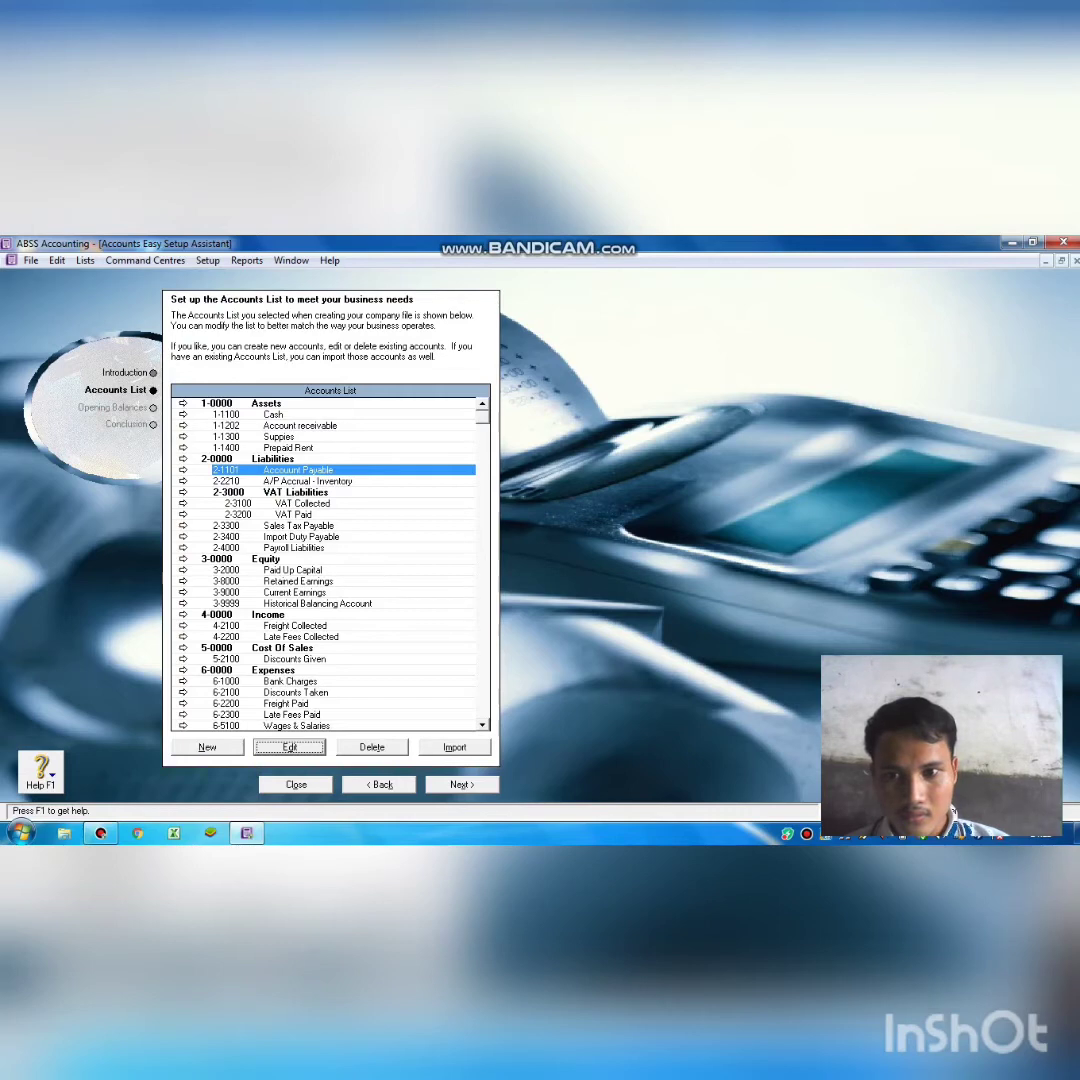
# Renumber Sales Tax Payable 2-3300 to 2-2100 and rename it Bank Loan.
pyautogui.click(268, 524)
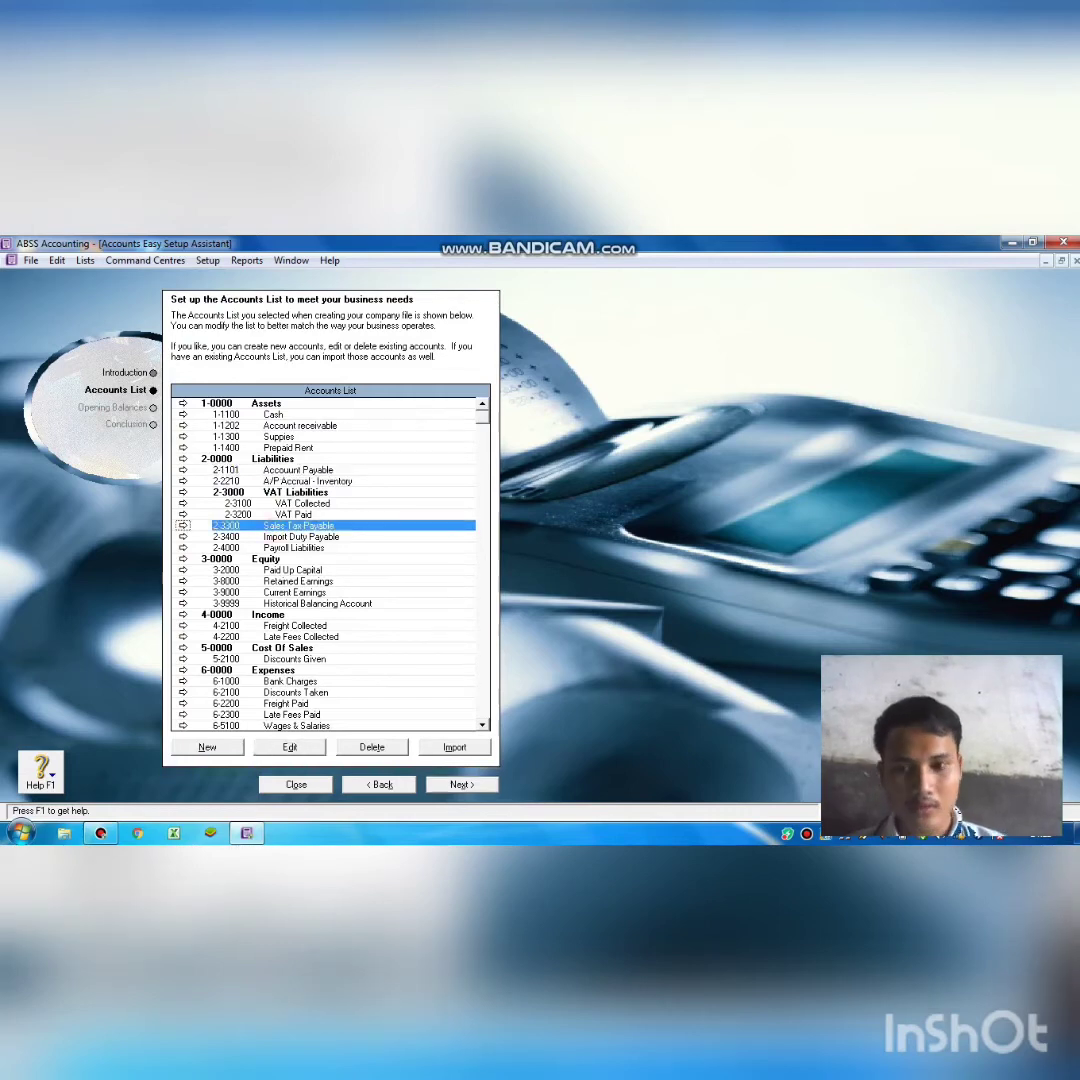
pyautogui.click(289, 747)
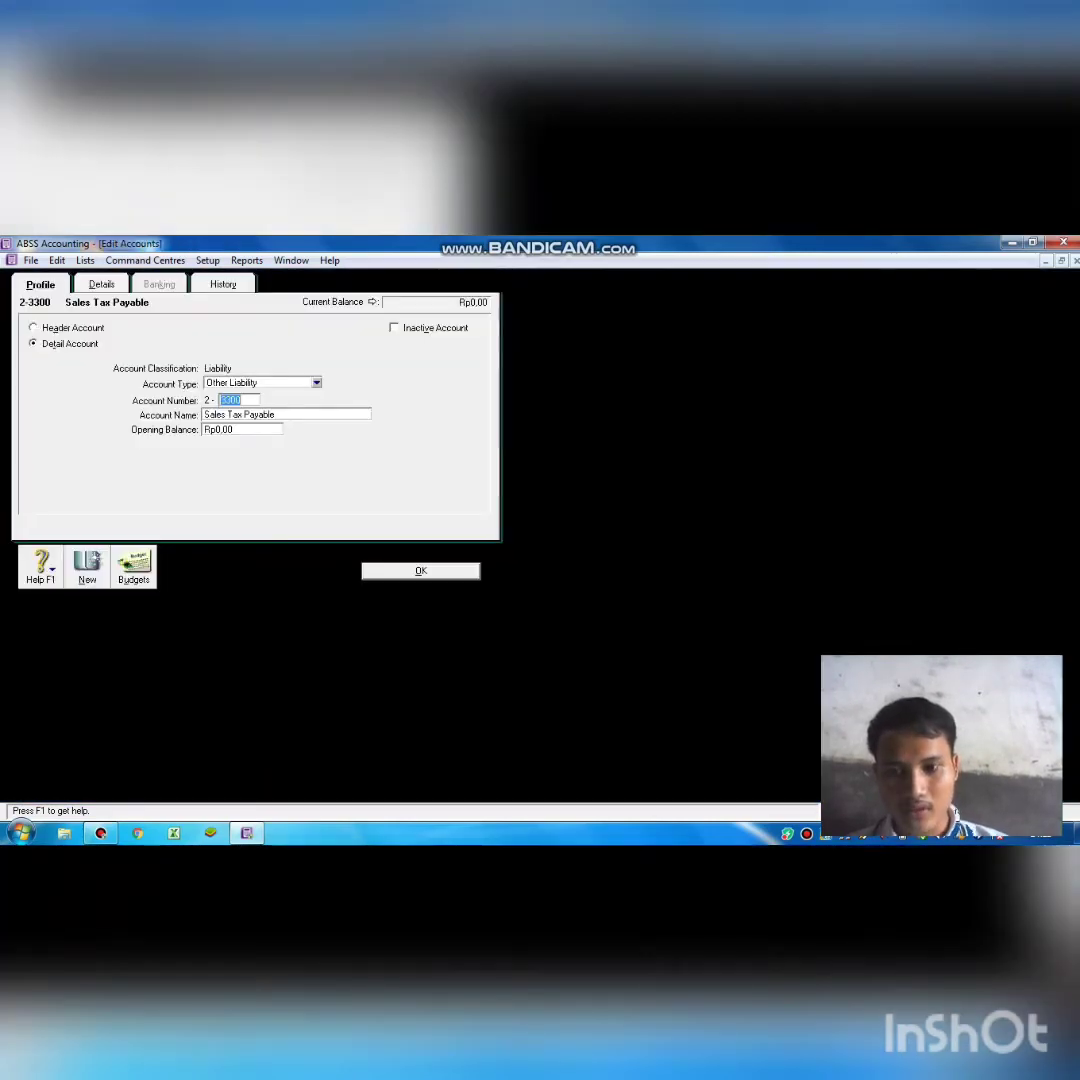
pyautogui.press('BackSpace')
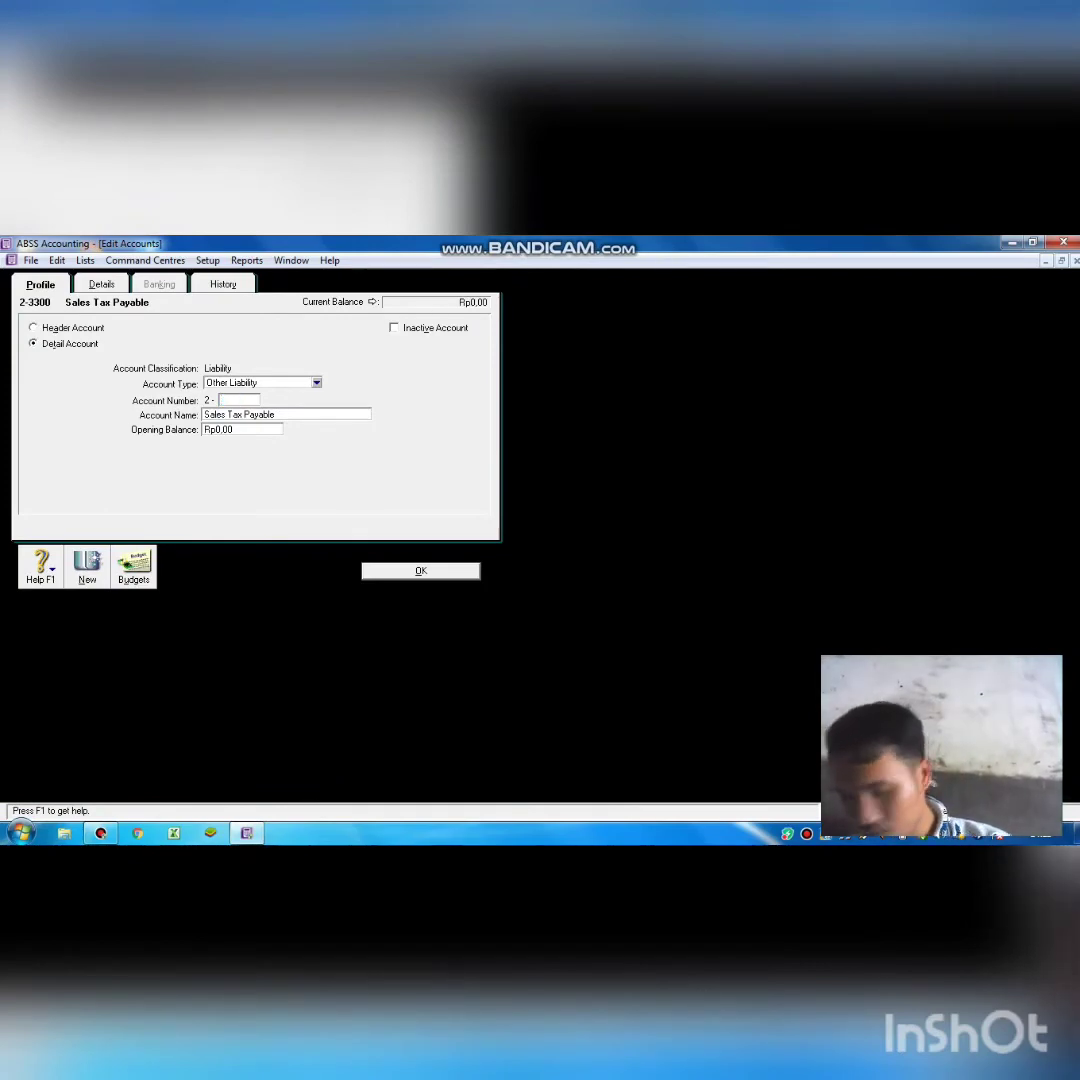
pyautogui.write('2100')
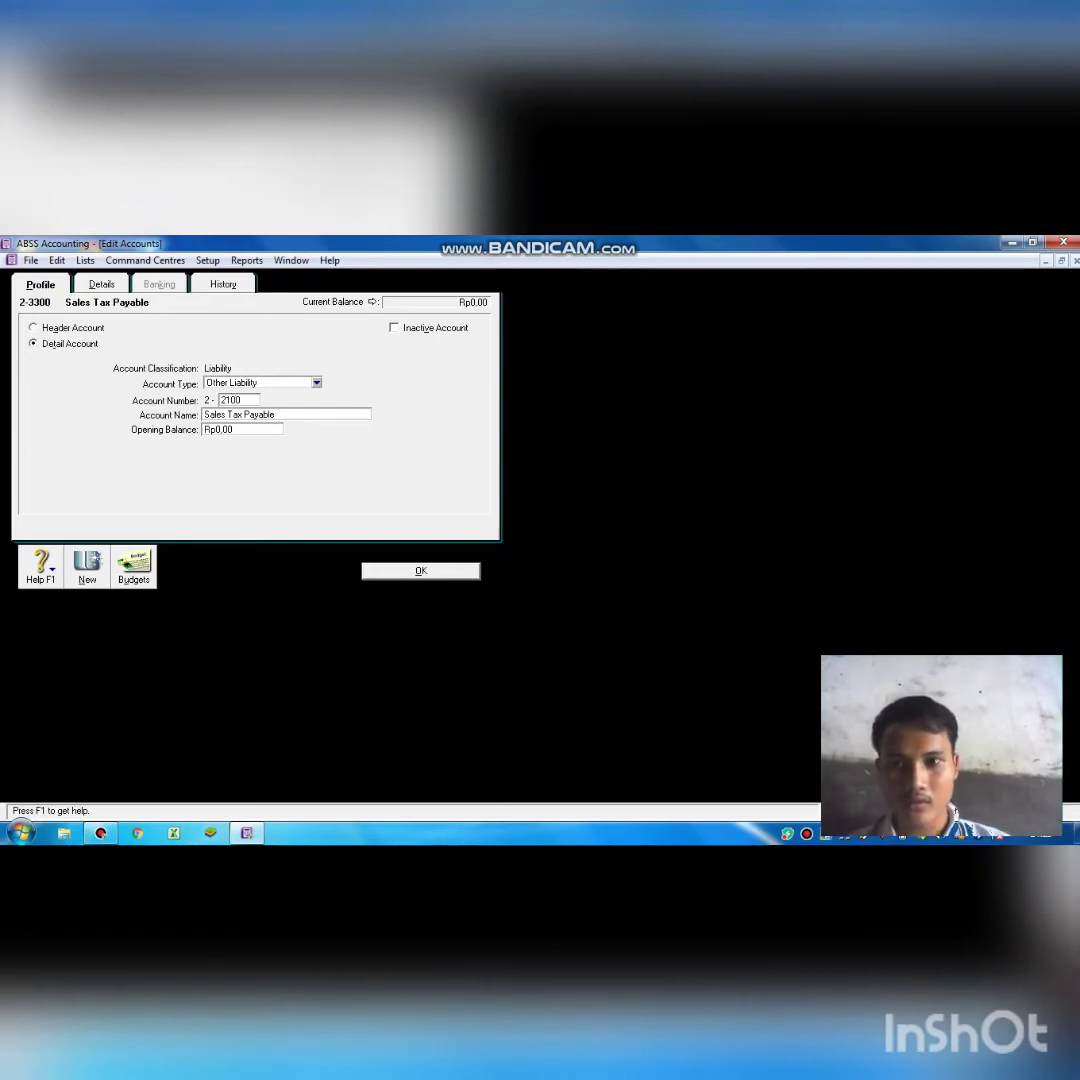
pyautogui.press('Tab')
pyautogui.press('BackSpace')
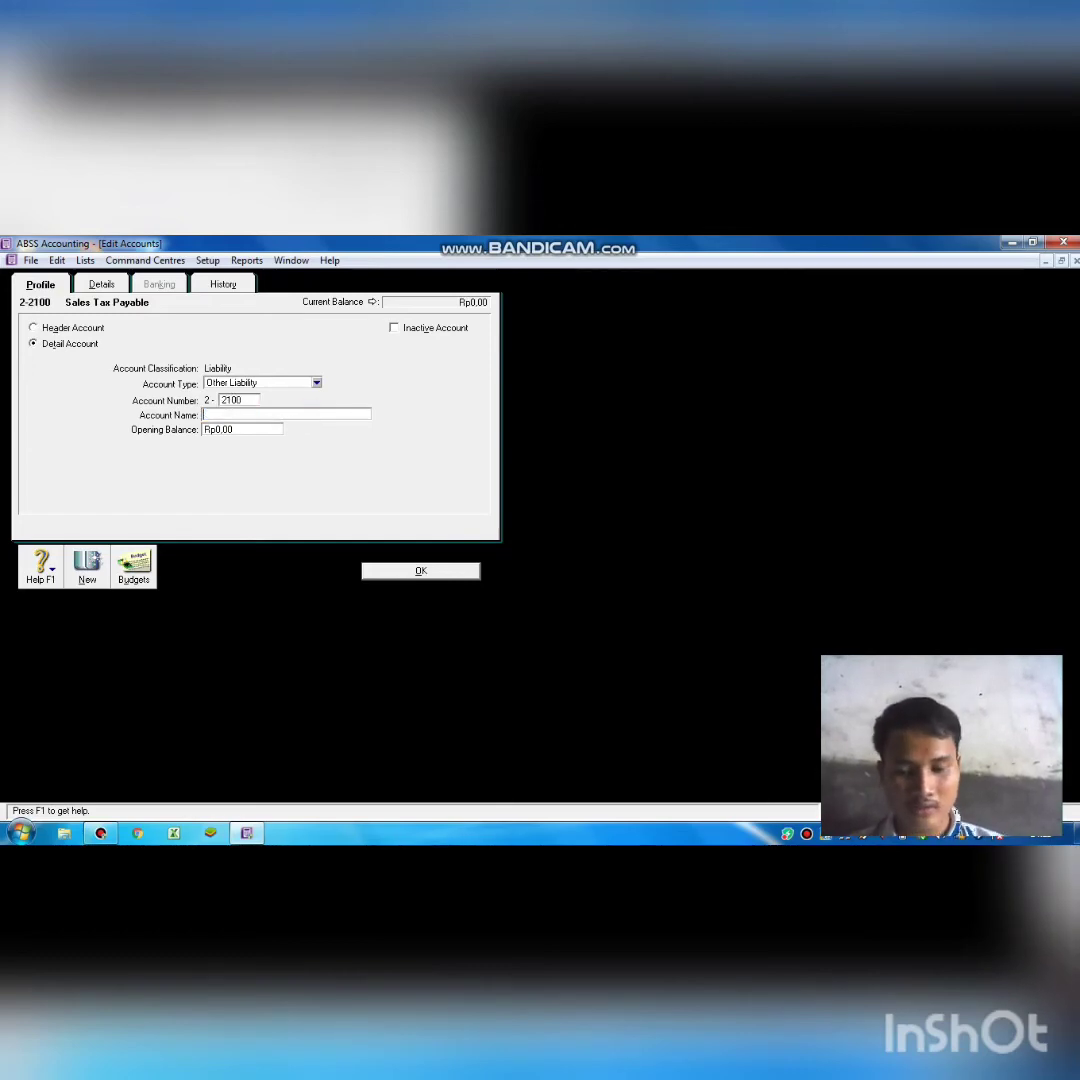
pyautogui.write('Ban')
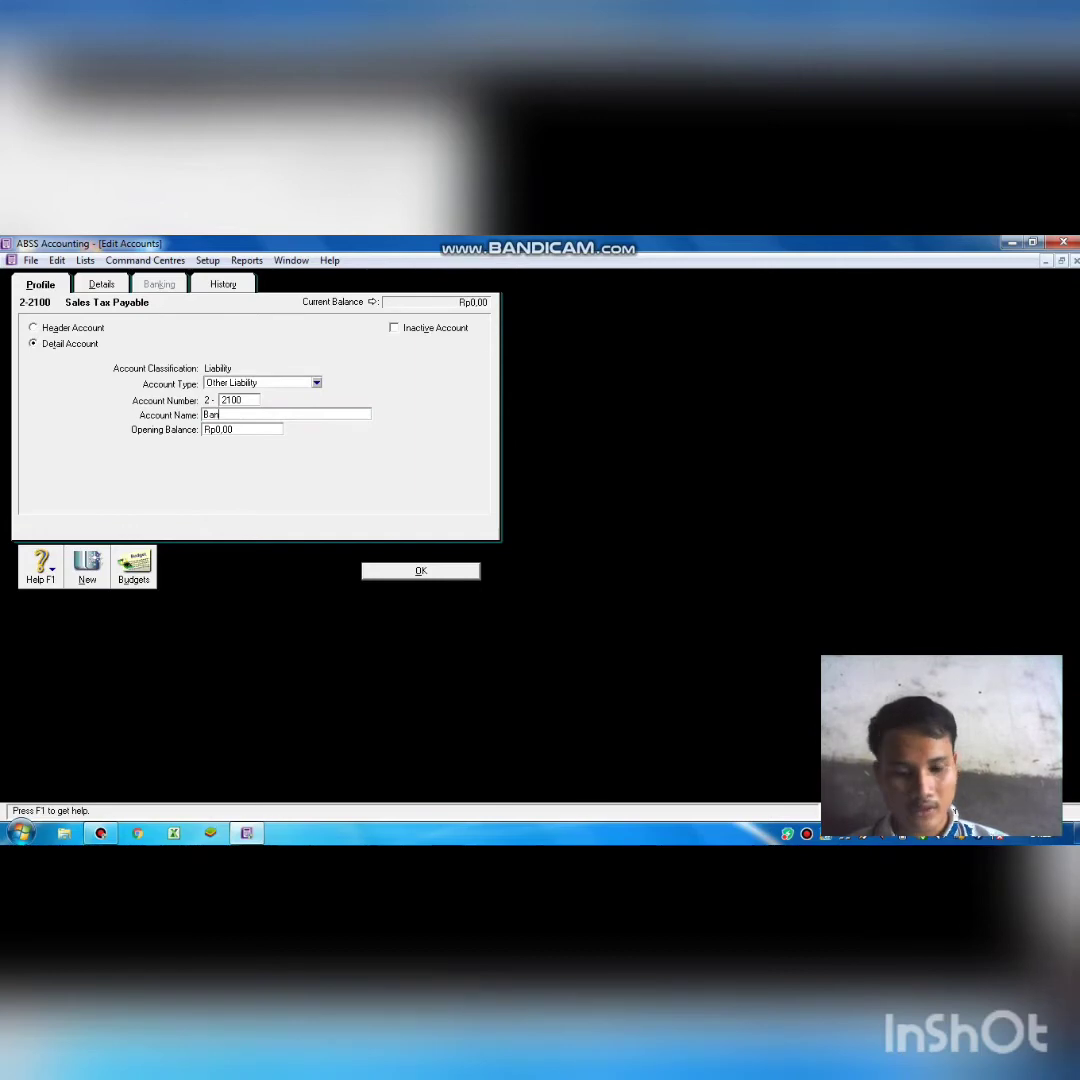
pyautogui.write('k L')
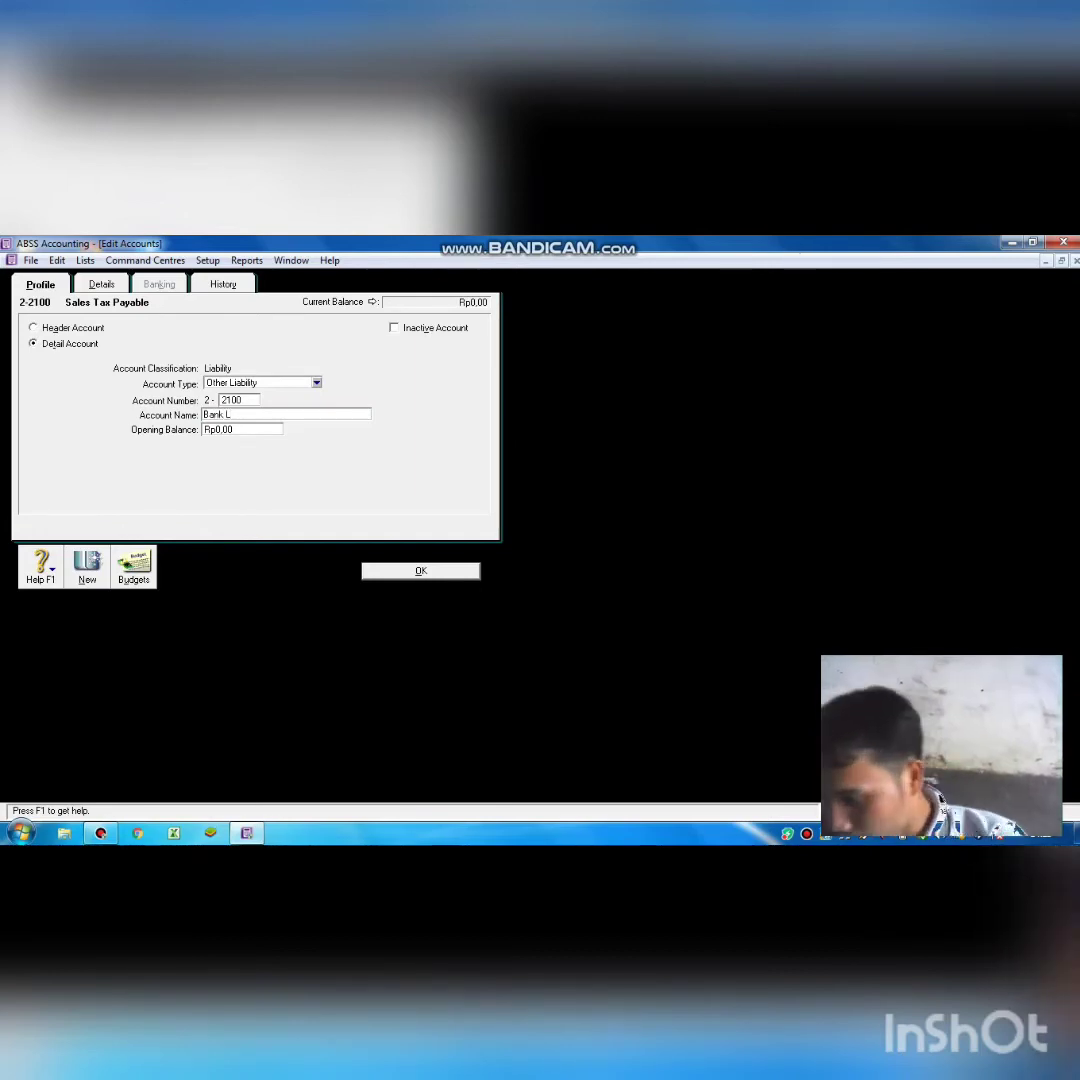
pyautogui.write('OAN')
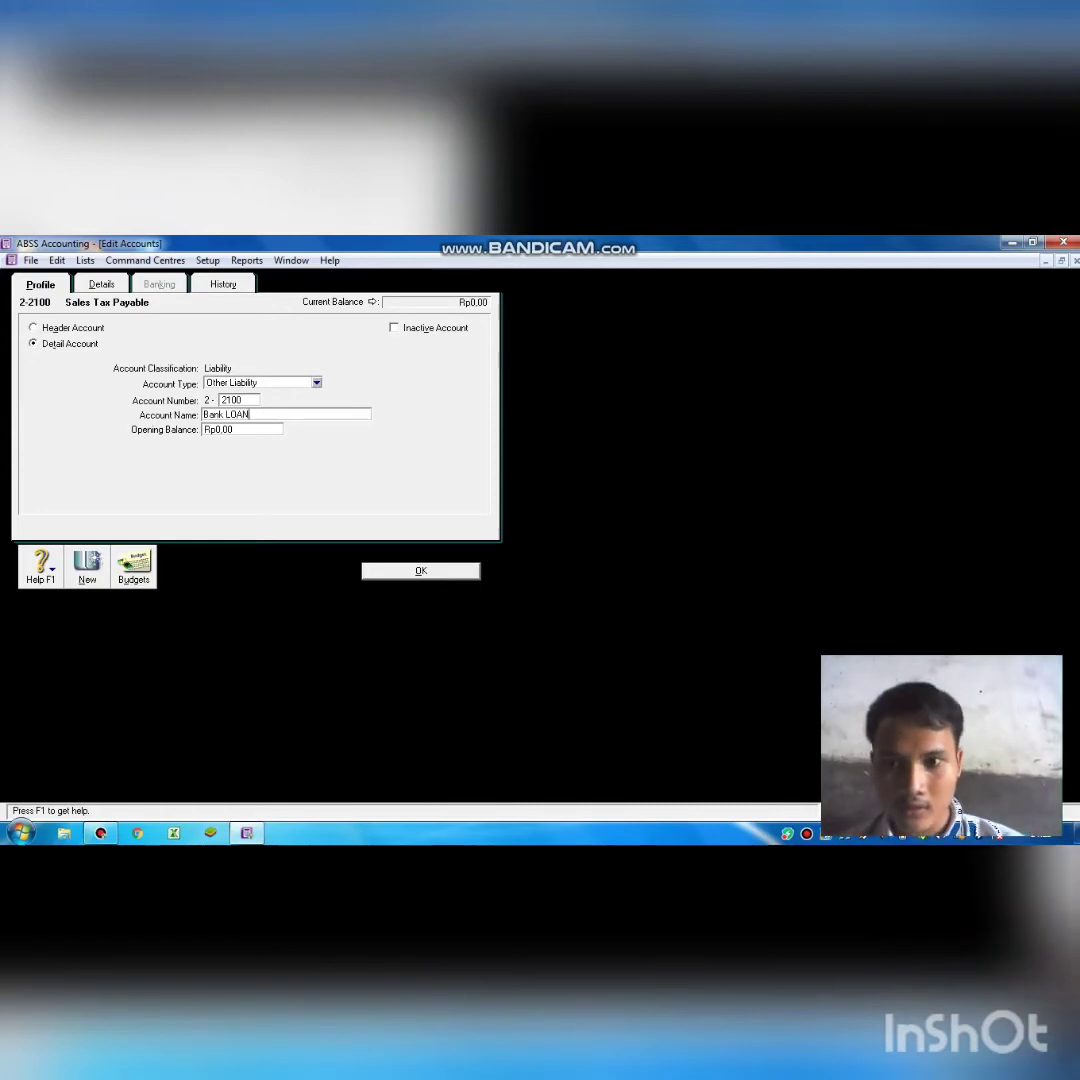
pyautogui.press('BackSpace')
pyautogui.press('BackSpace')
pyautogui.press('BackSpace')
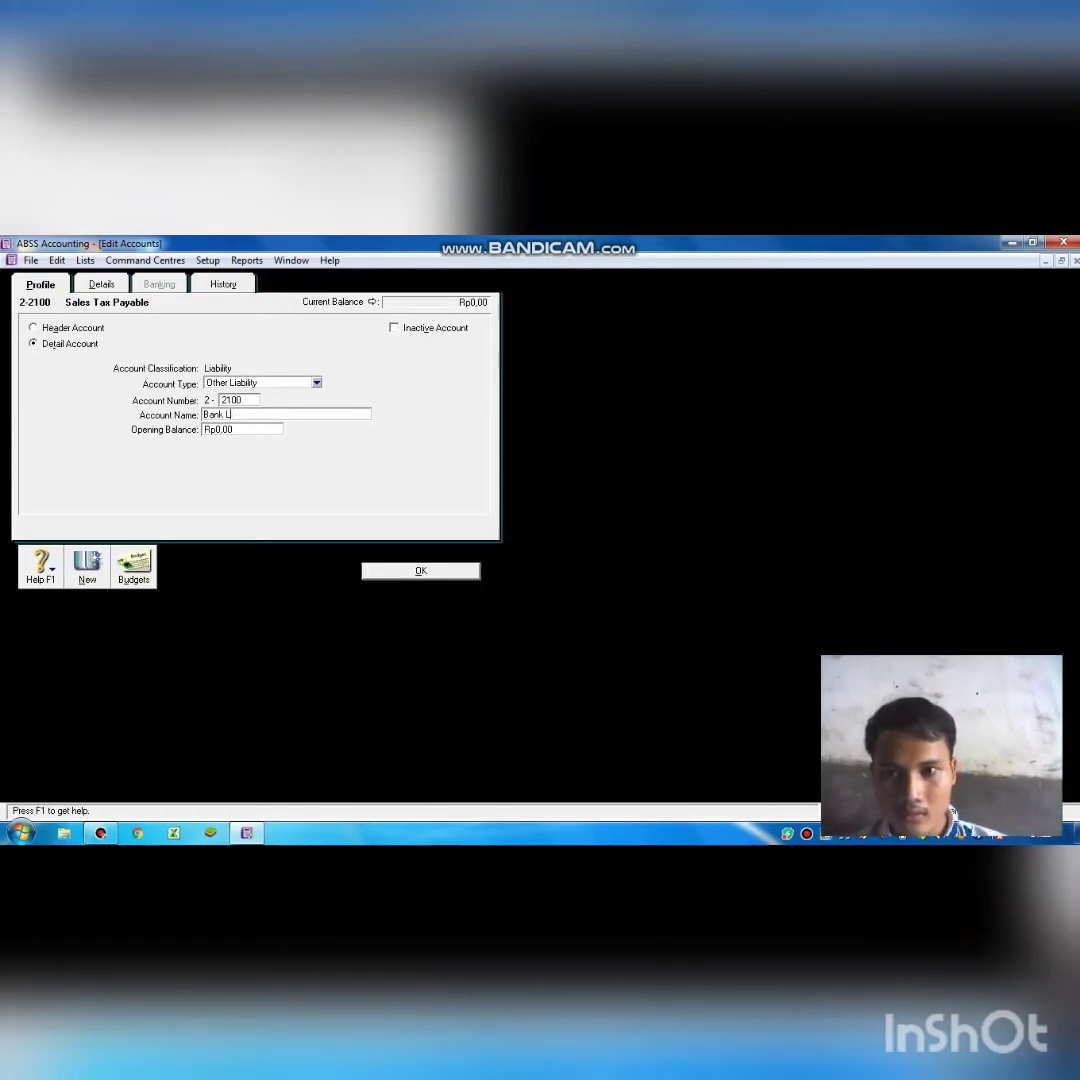
pyautogui.write('oan')
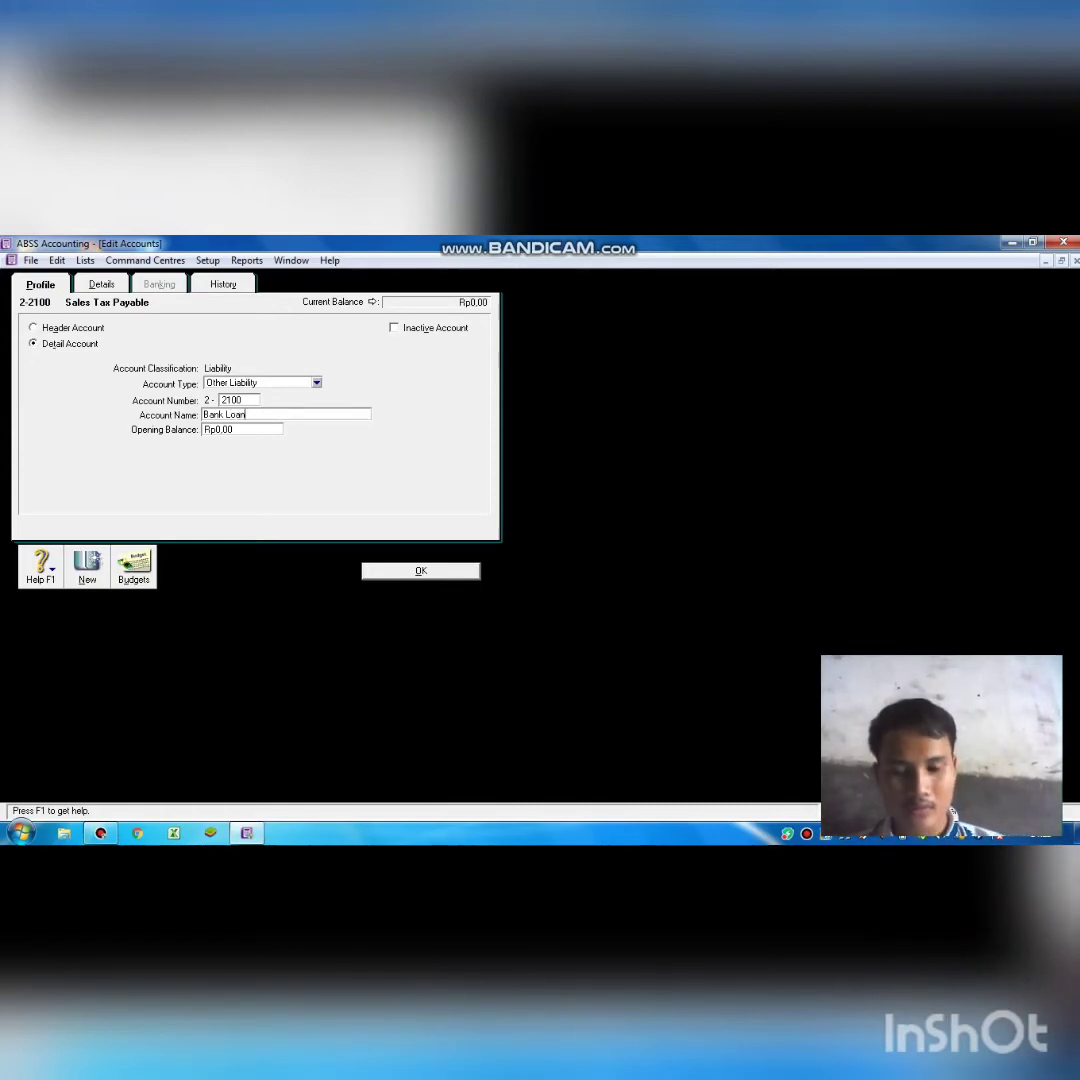
pyautogui.press('Return')
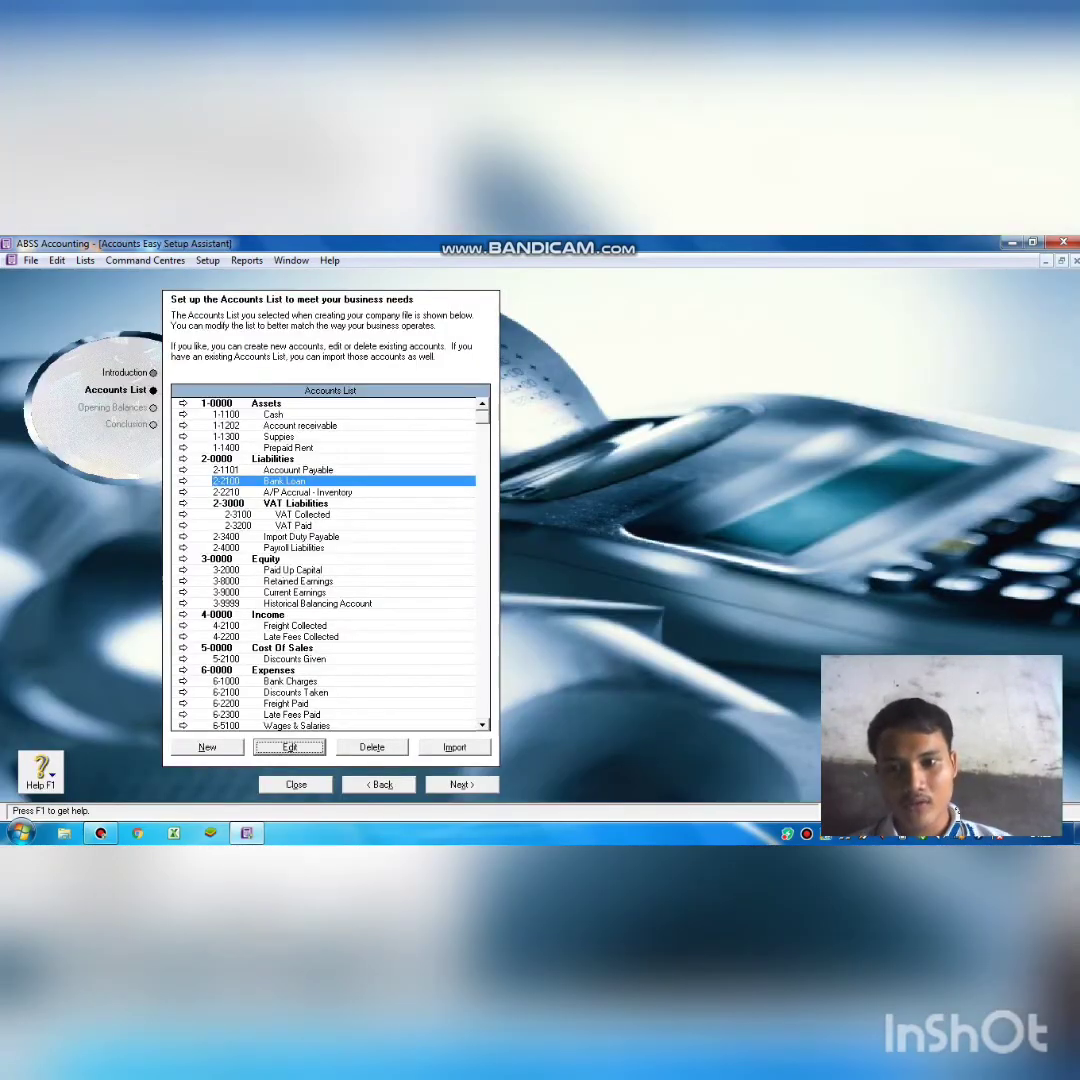
# Renumber Paid Up Capital 3-2000 to 3-1100 and rename it Capital.
pyautogui.click(250, 569)
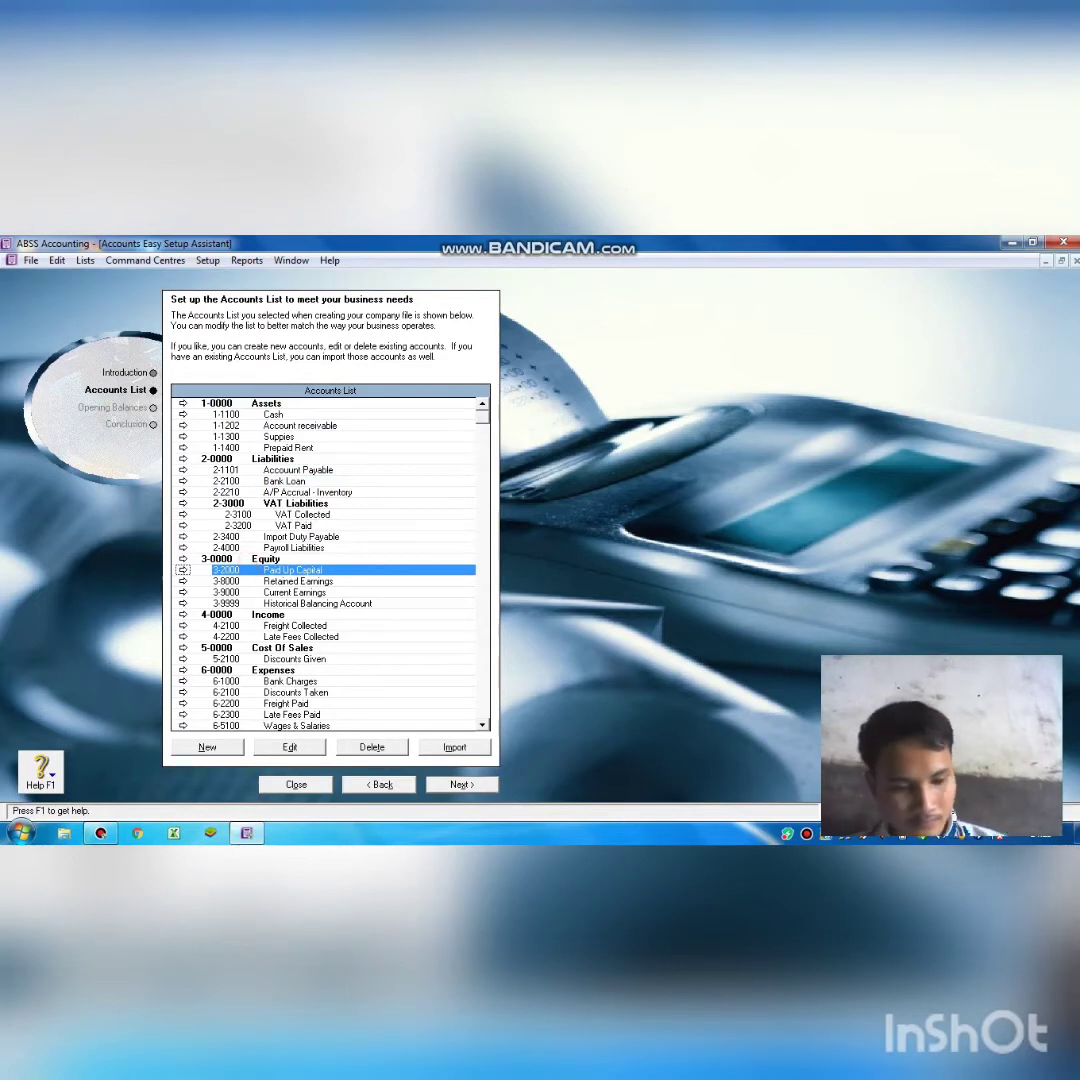
pyautogui.click(292, 747)
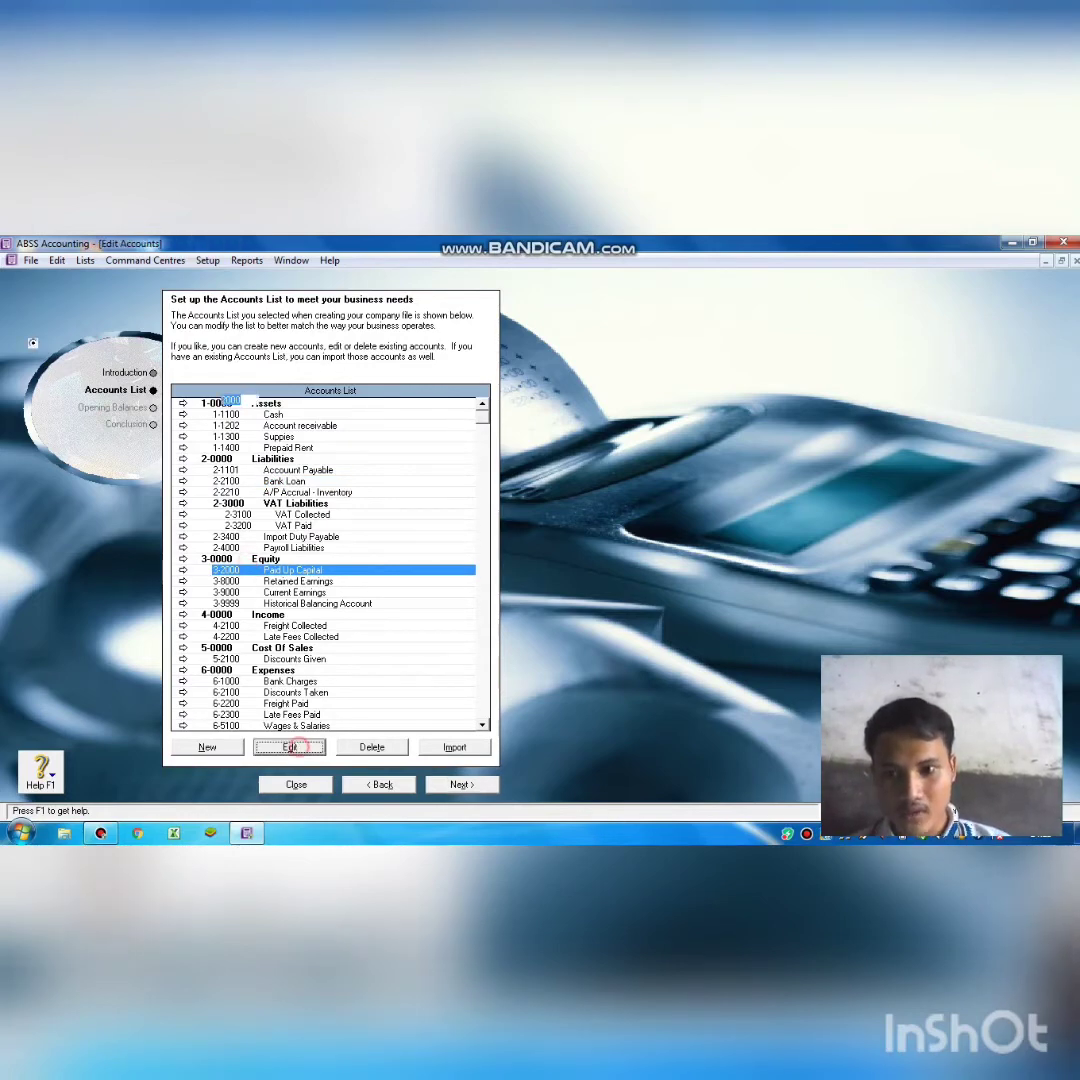
pyautogui.press('BackSpace')
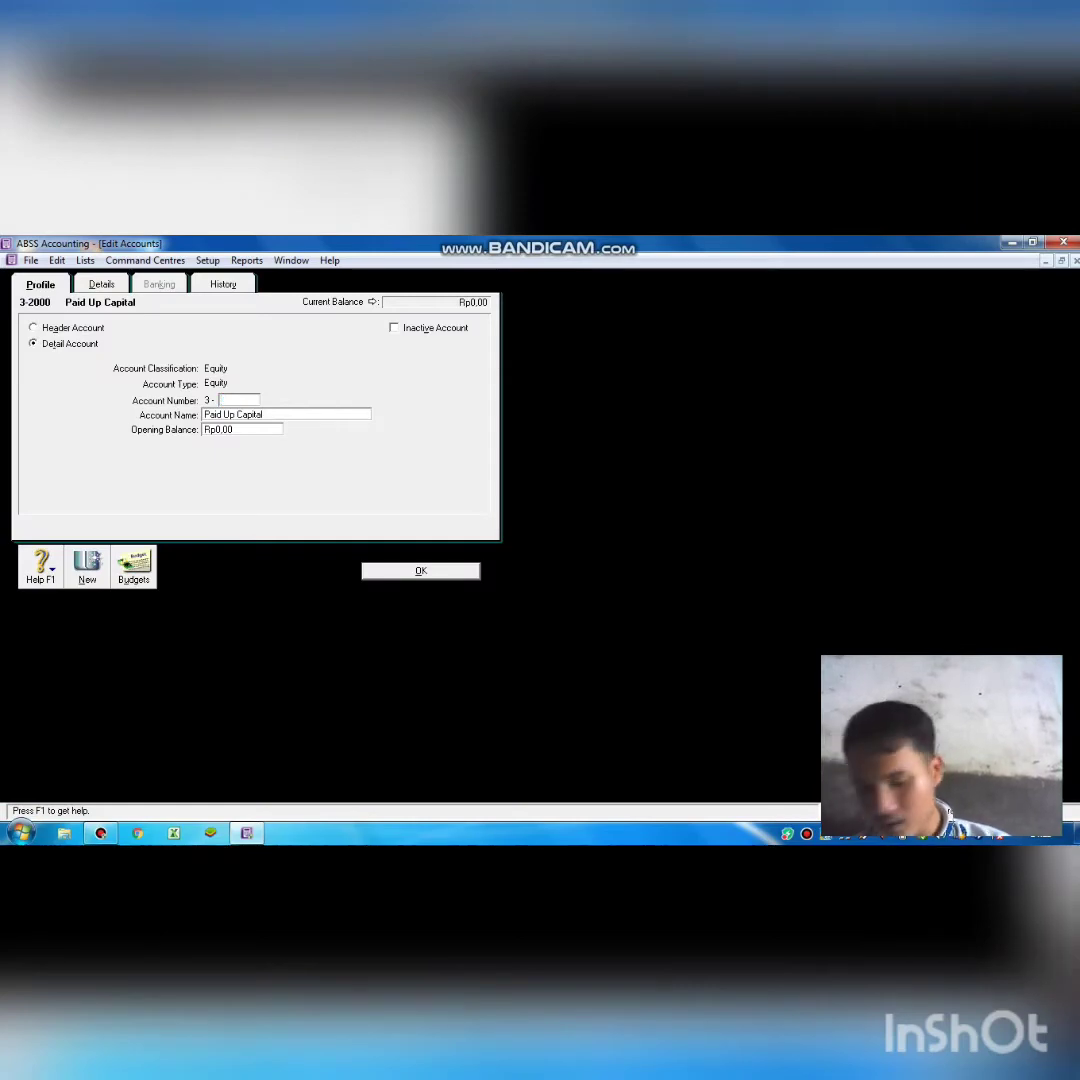
pyautogui.write('1100')
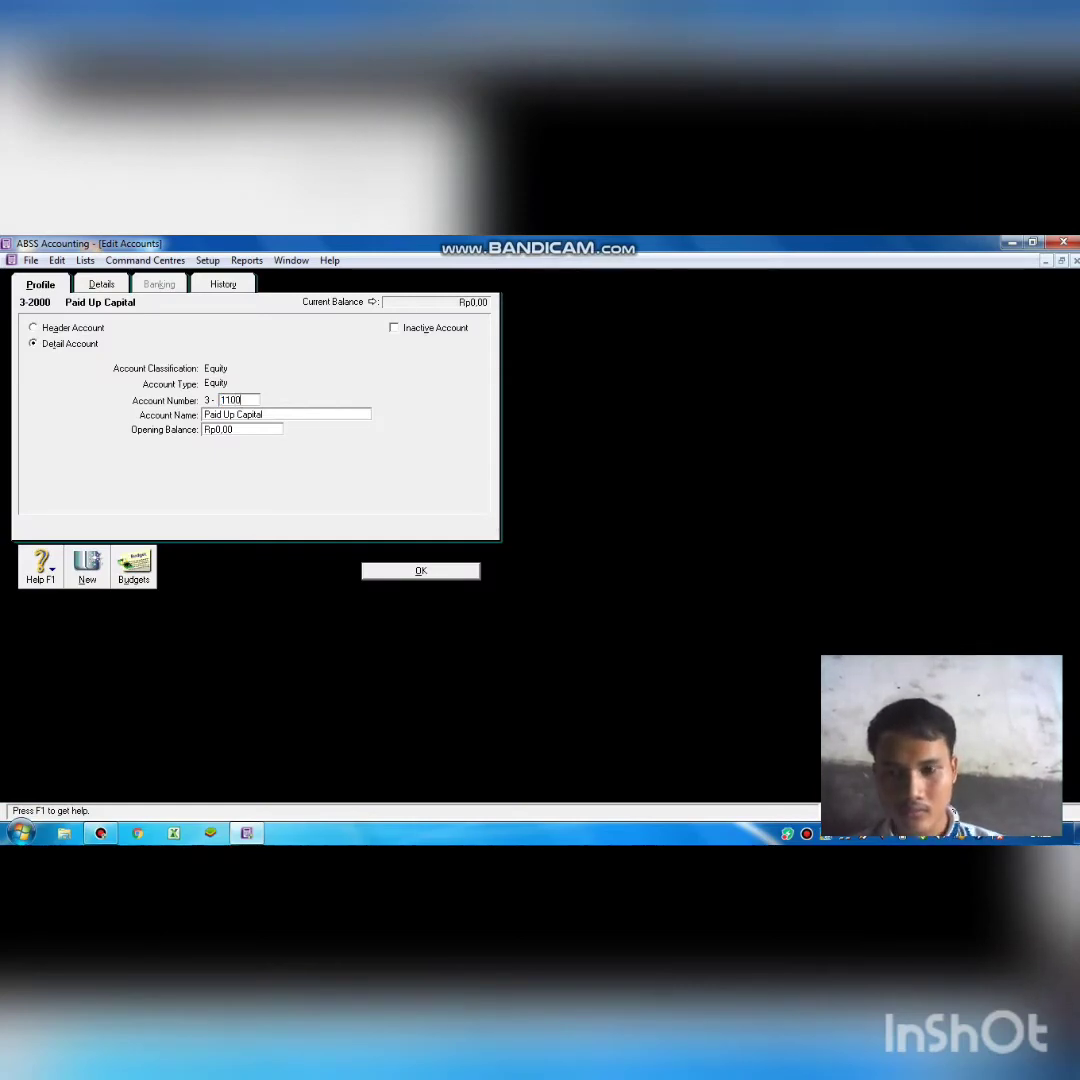
pyautogui.press('Tab')
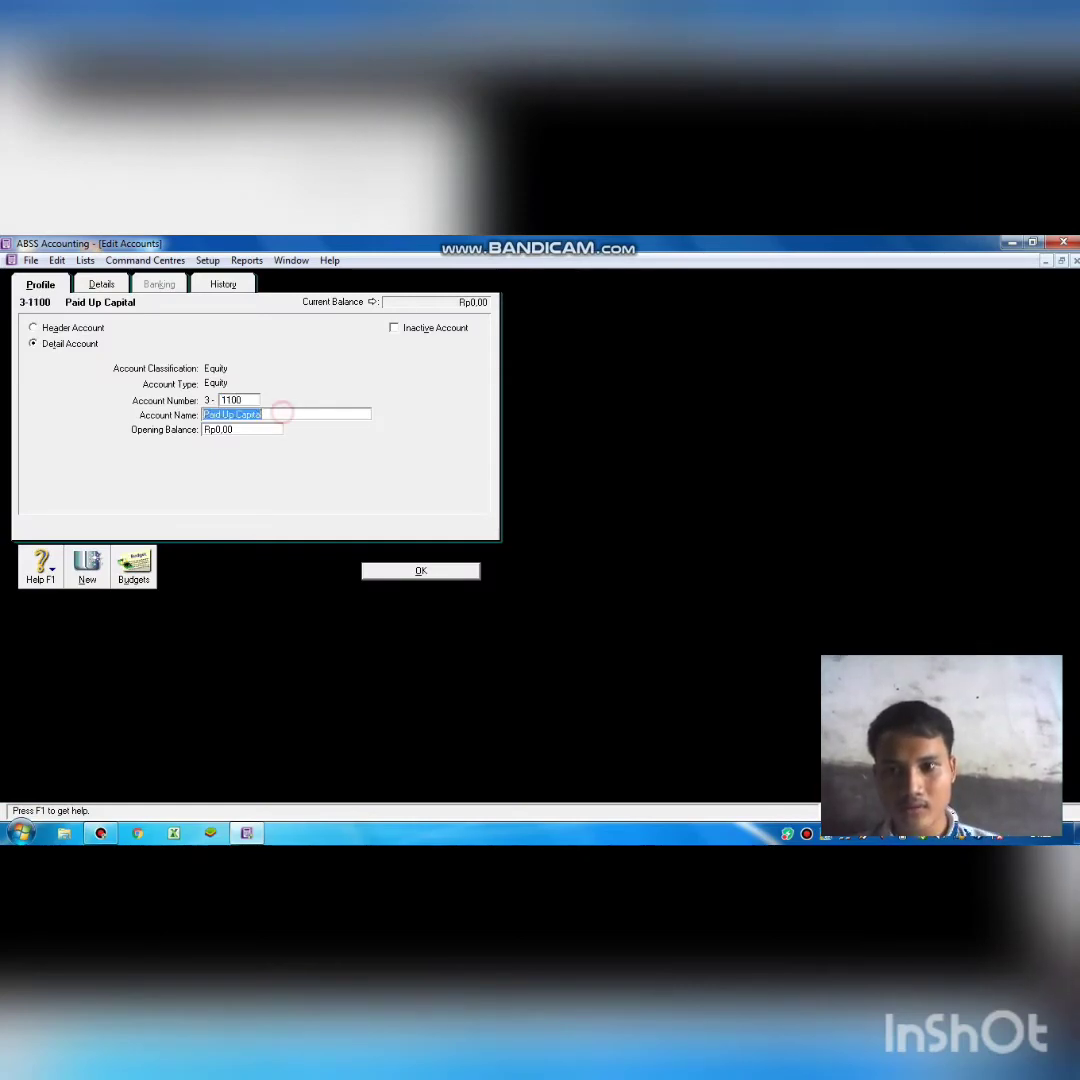
pyautogui.press('BackSpace')
pyautogui.write('X')
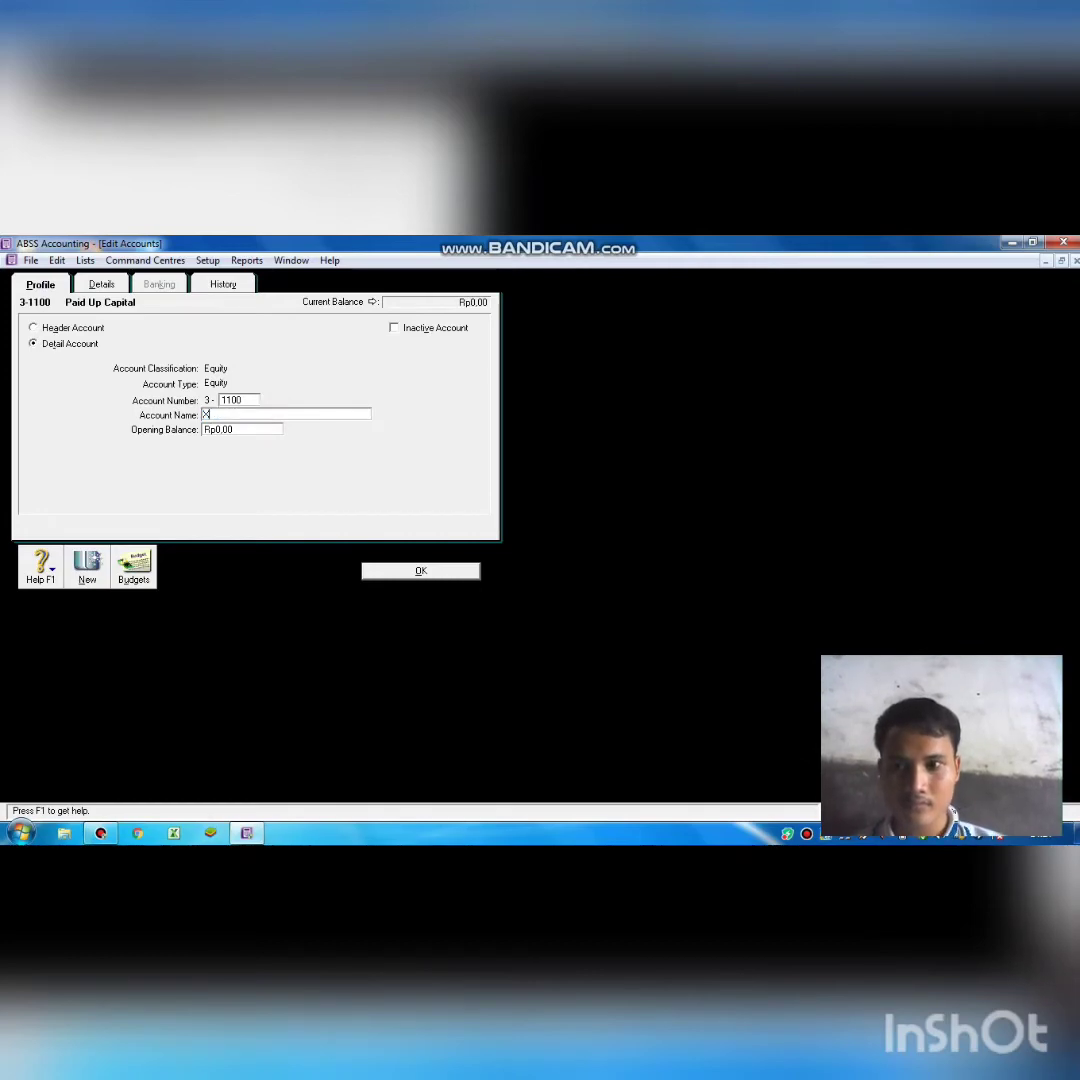
pyautogui.write('C')
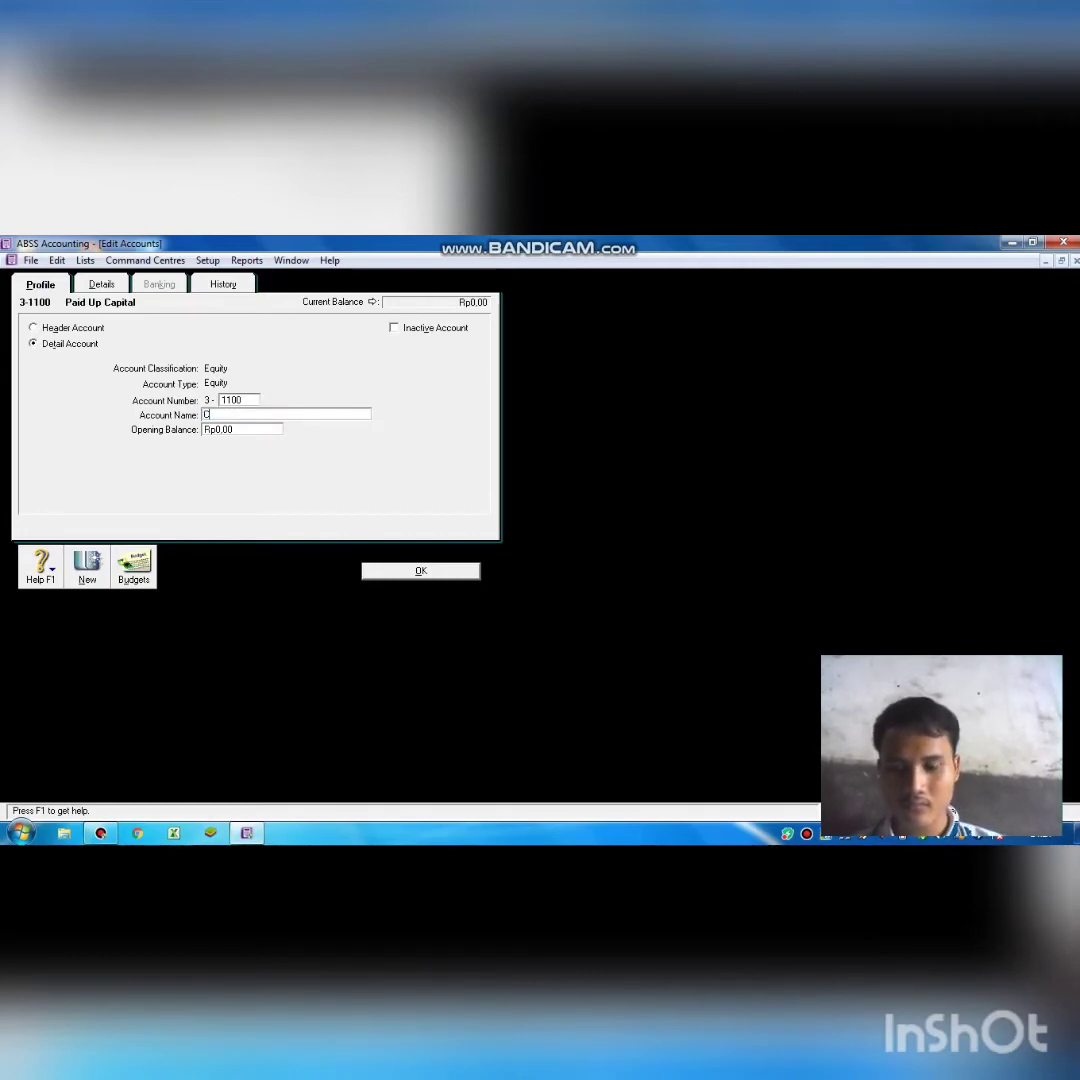
pyautogui.write('AP')
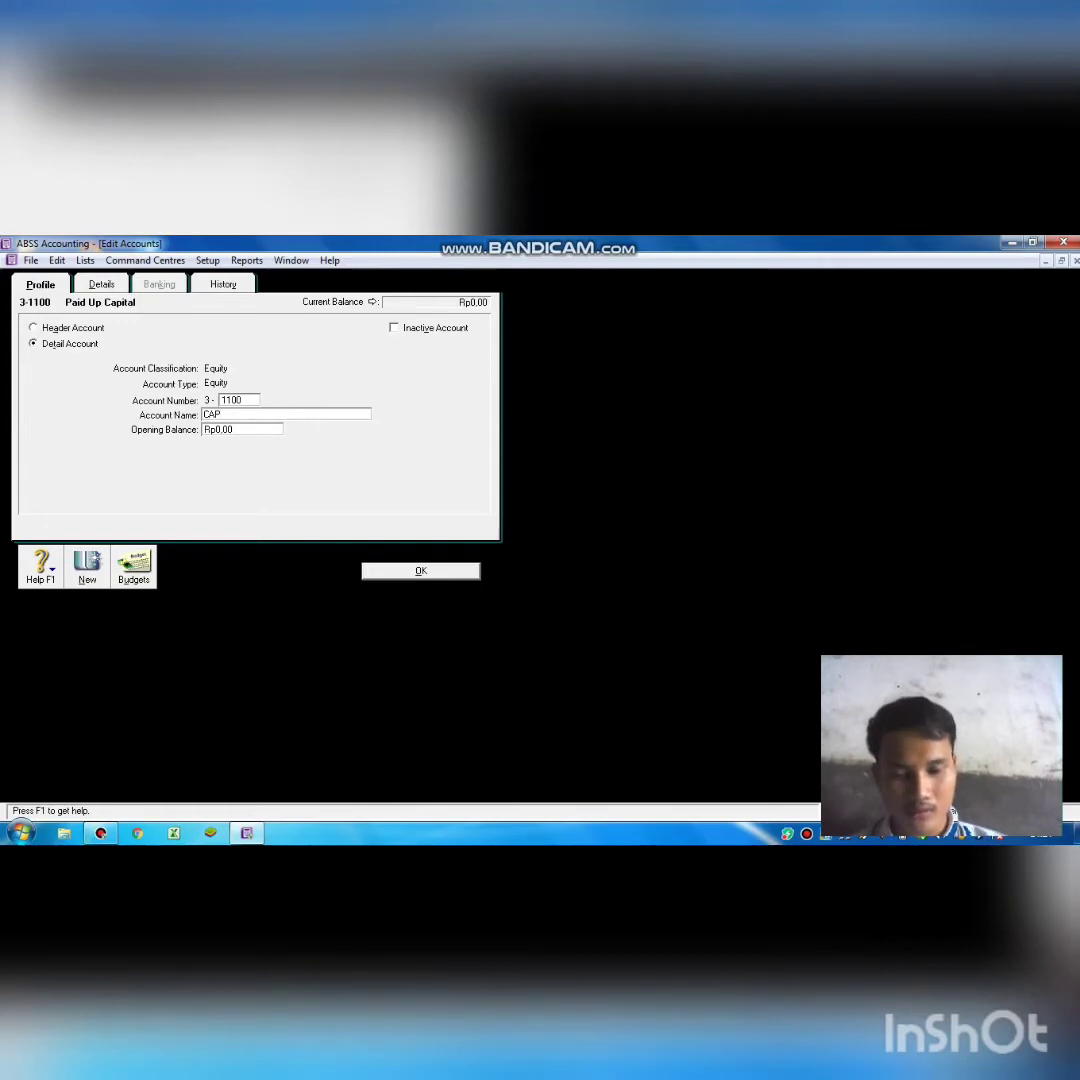
pyautogui.press('BackSpace')
pyautogui.press('BackSpace')
pyautogui.write('apital')
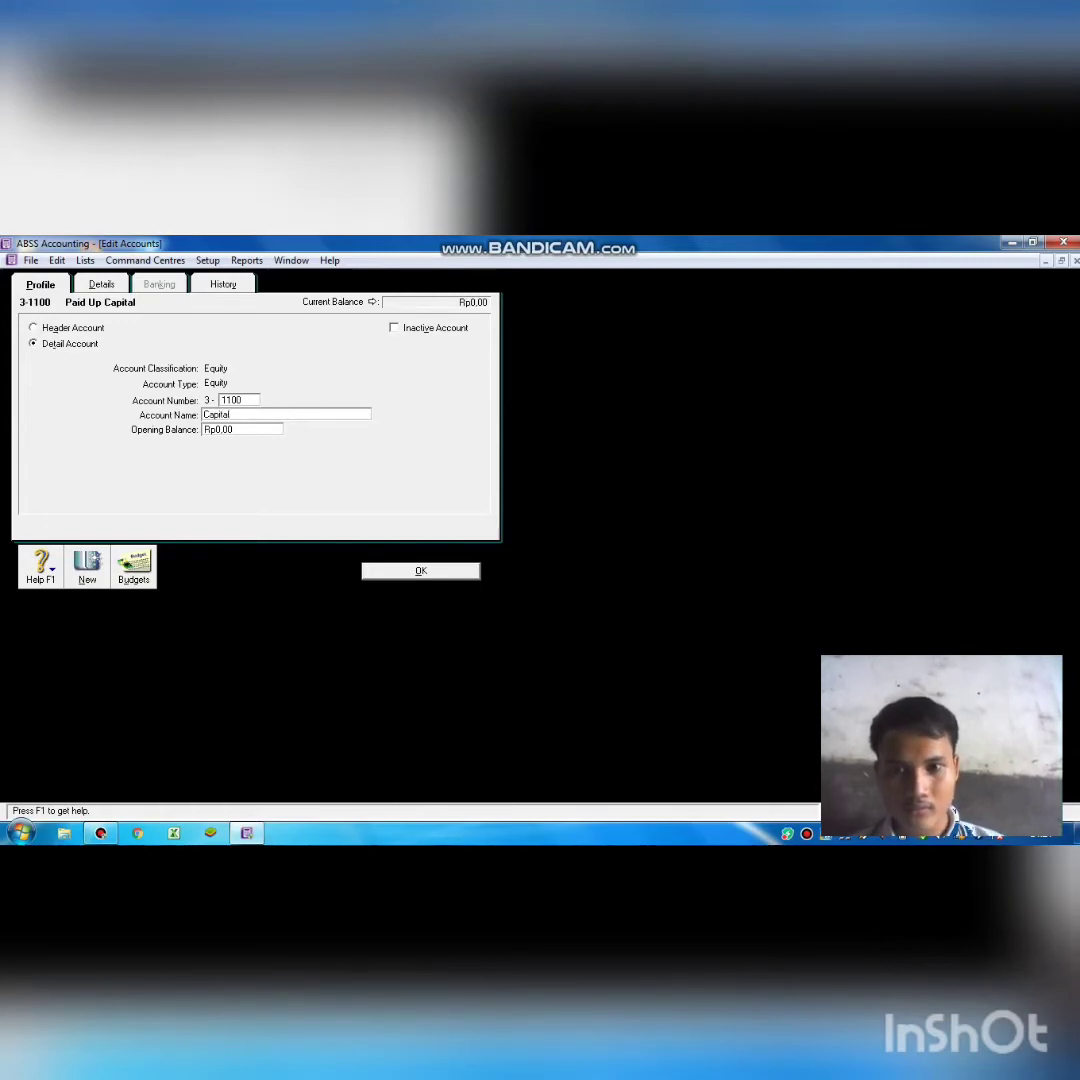
pyautogui.press('Return')
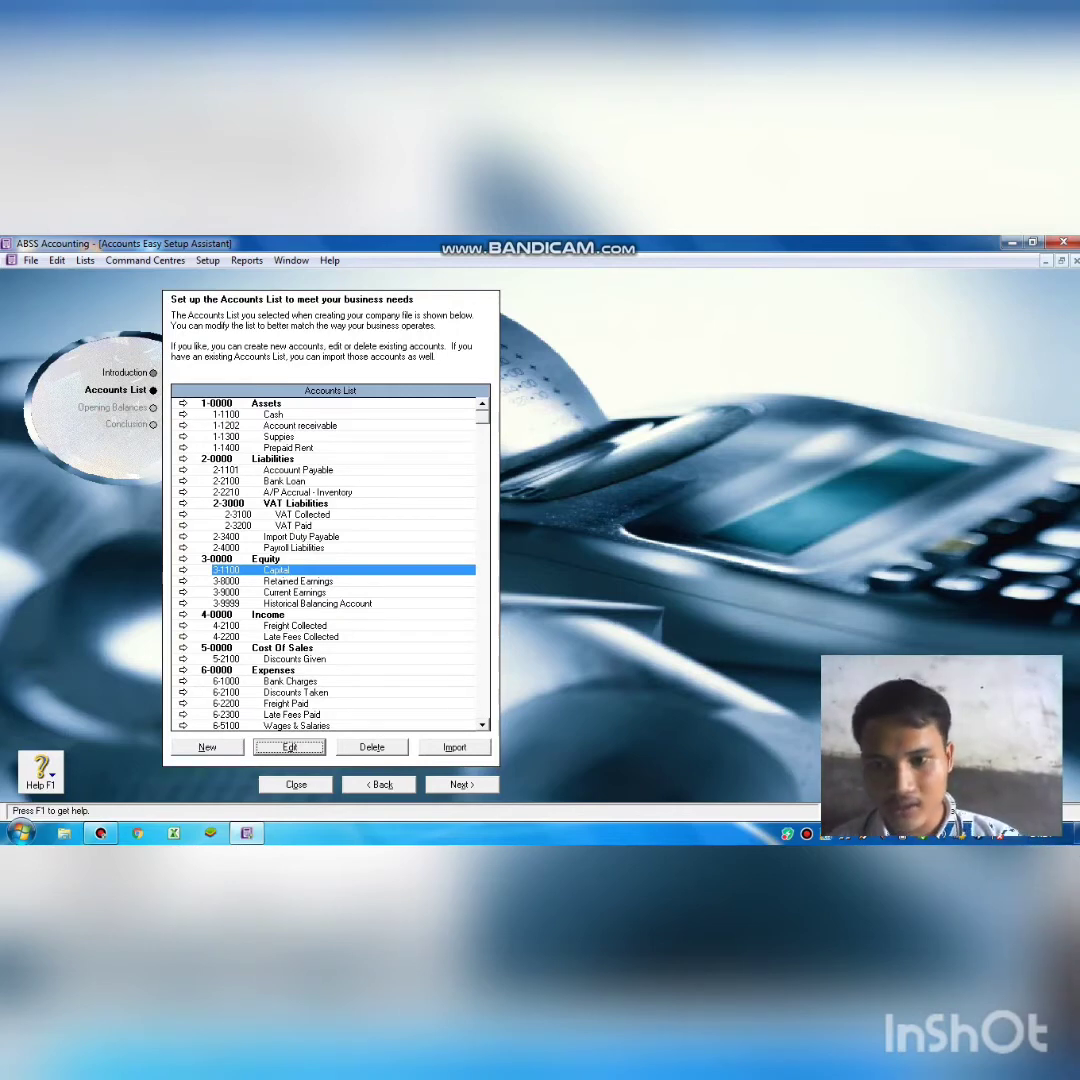
# Renumber VAT Collected 2-3100 to 2-1300 and rename it Vat Out.
pyautogui.click(302, 514)
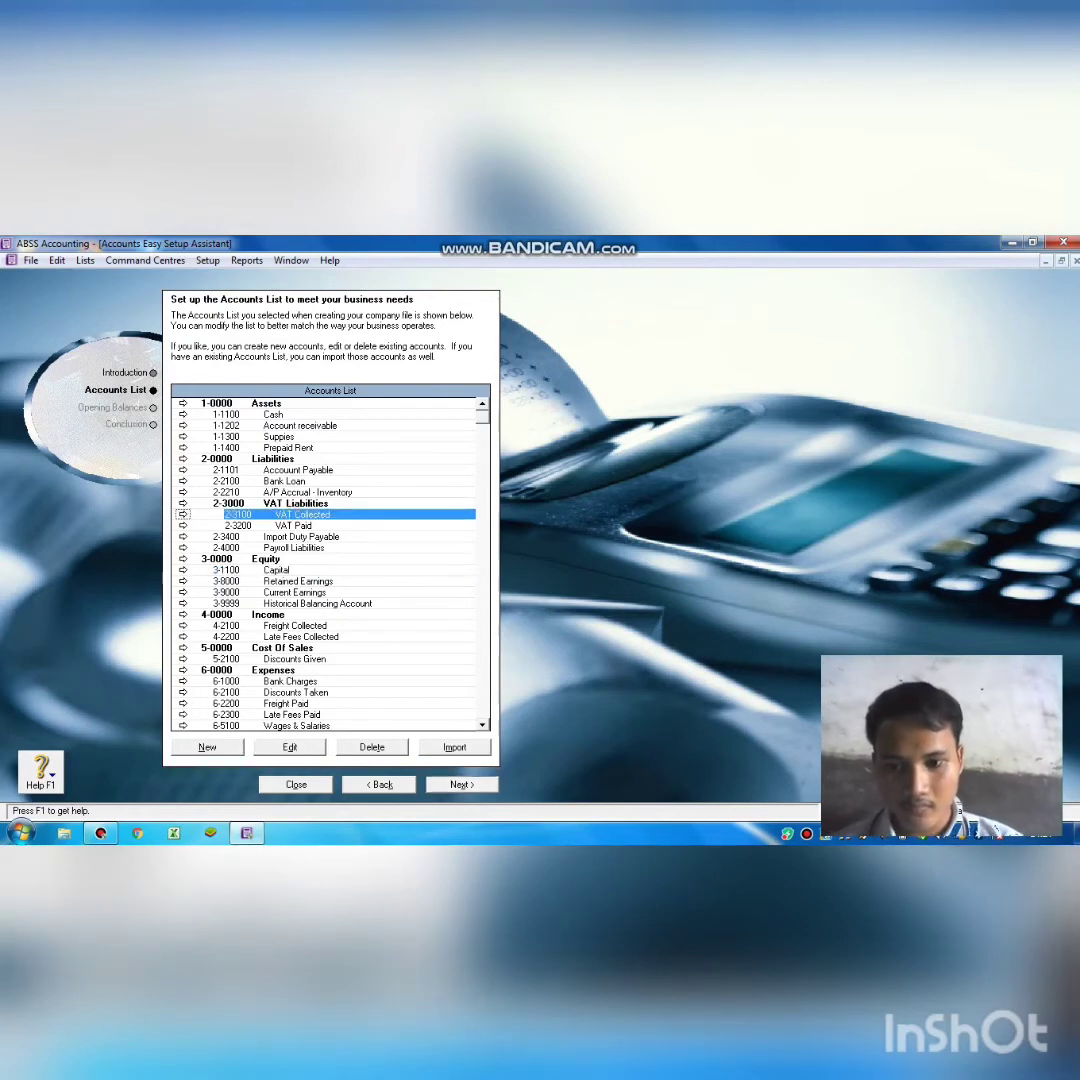
pyautogui.click(290, 747)
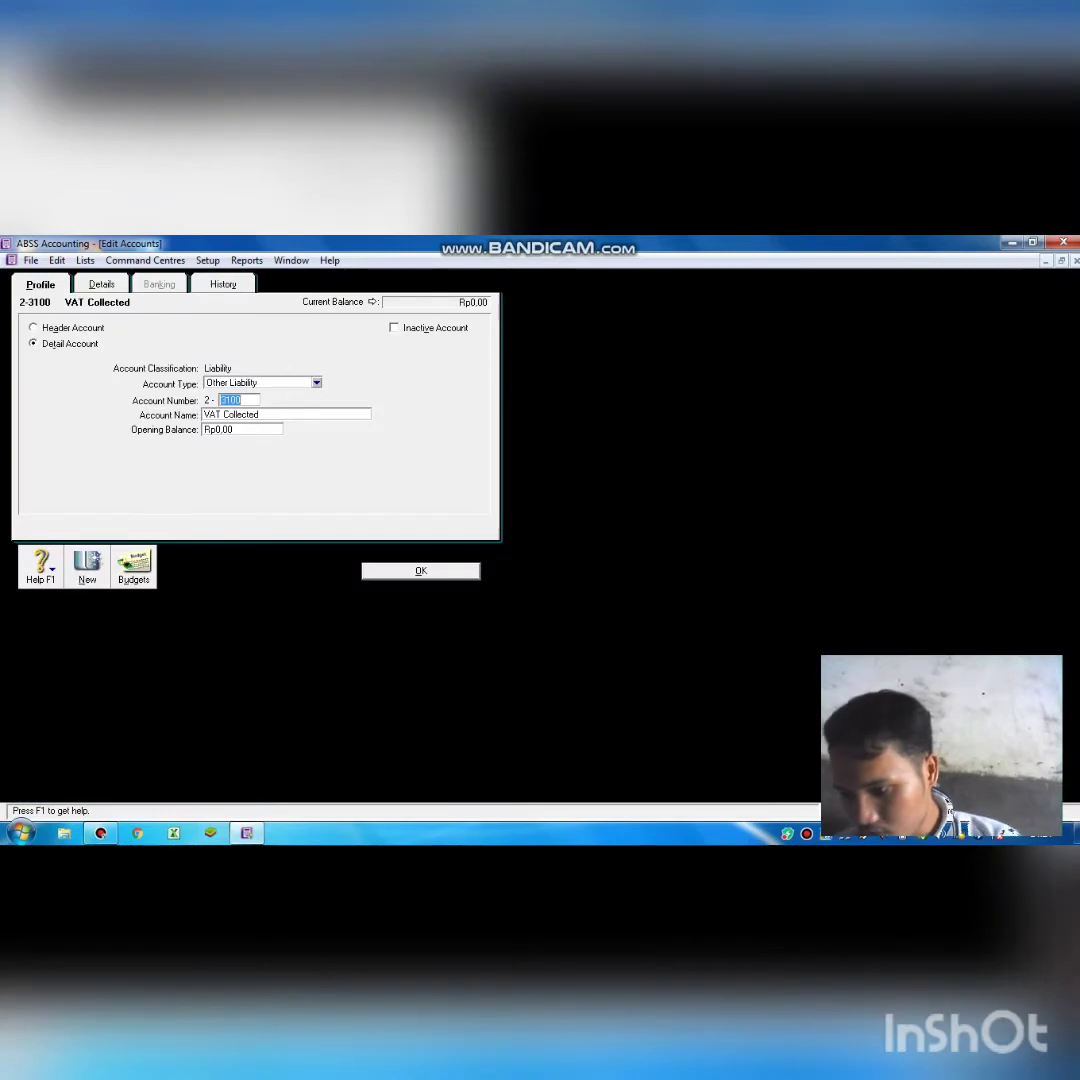
pyautogui.press('BackSpace')
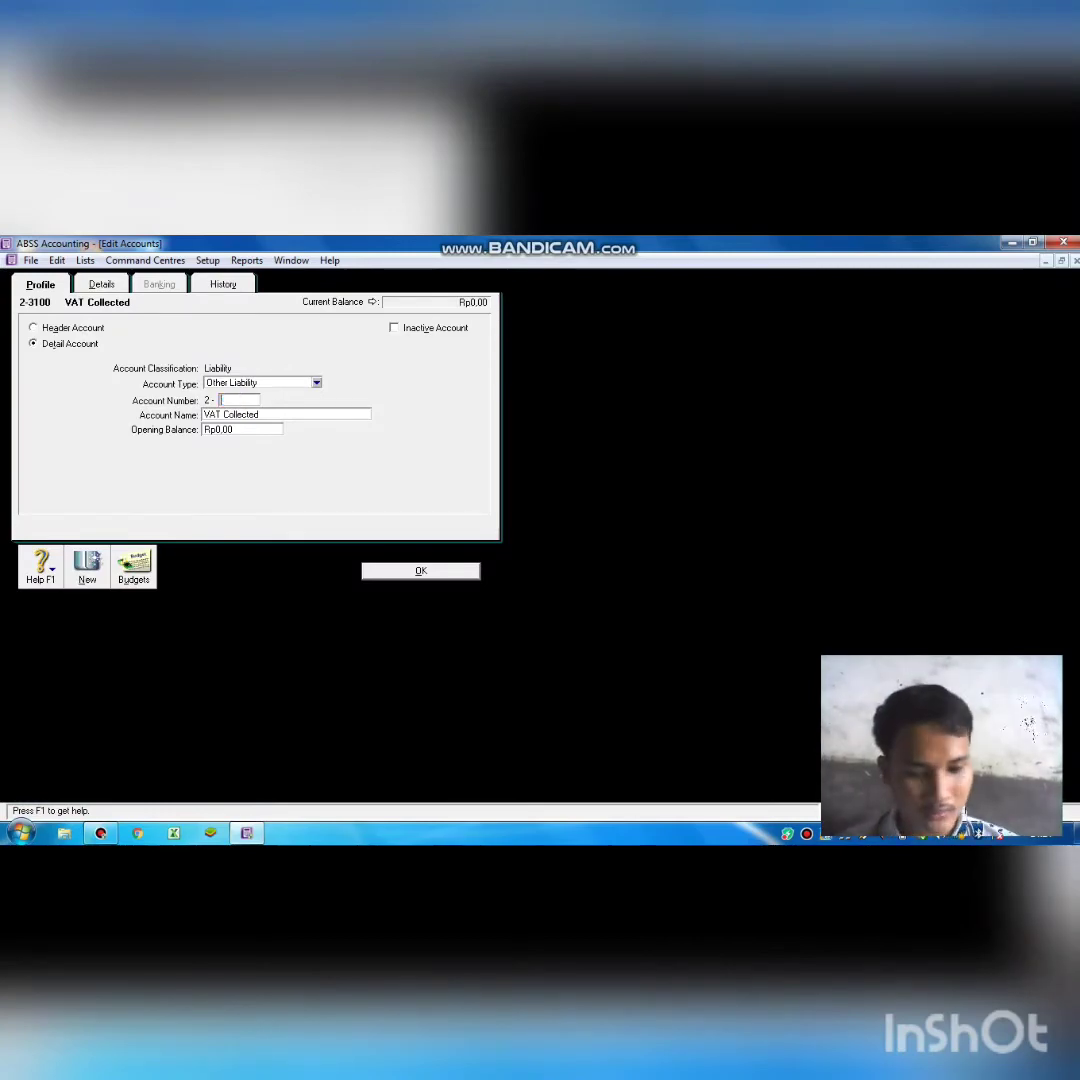
pyautogui.write('1')
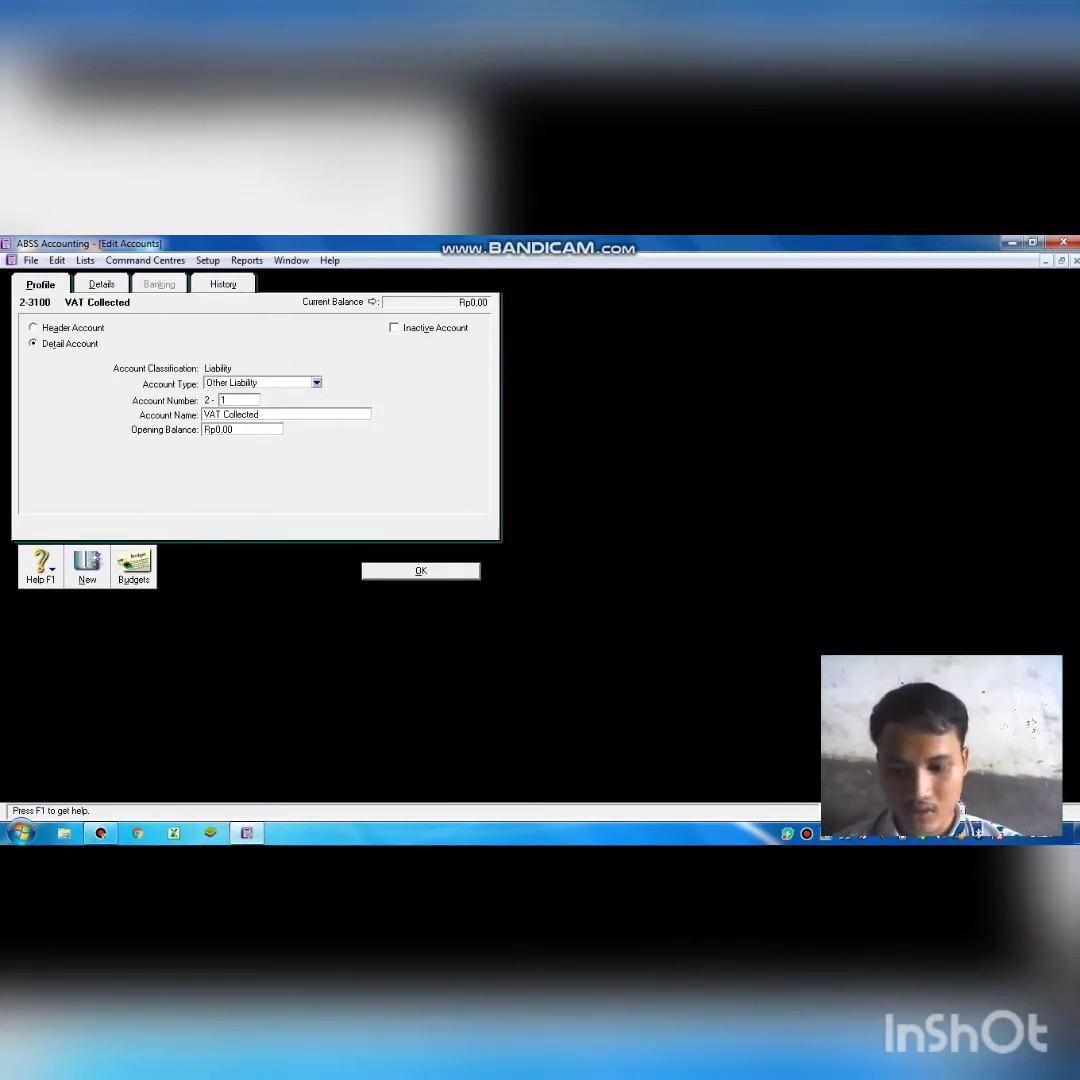
pyautogui.write('300')
pyautogui.press('Tab')
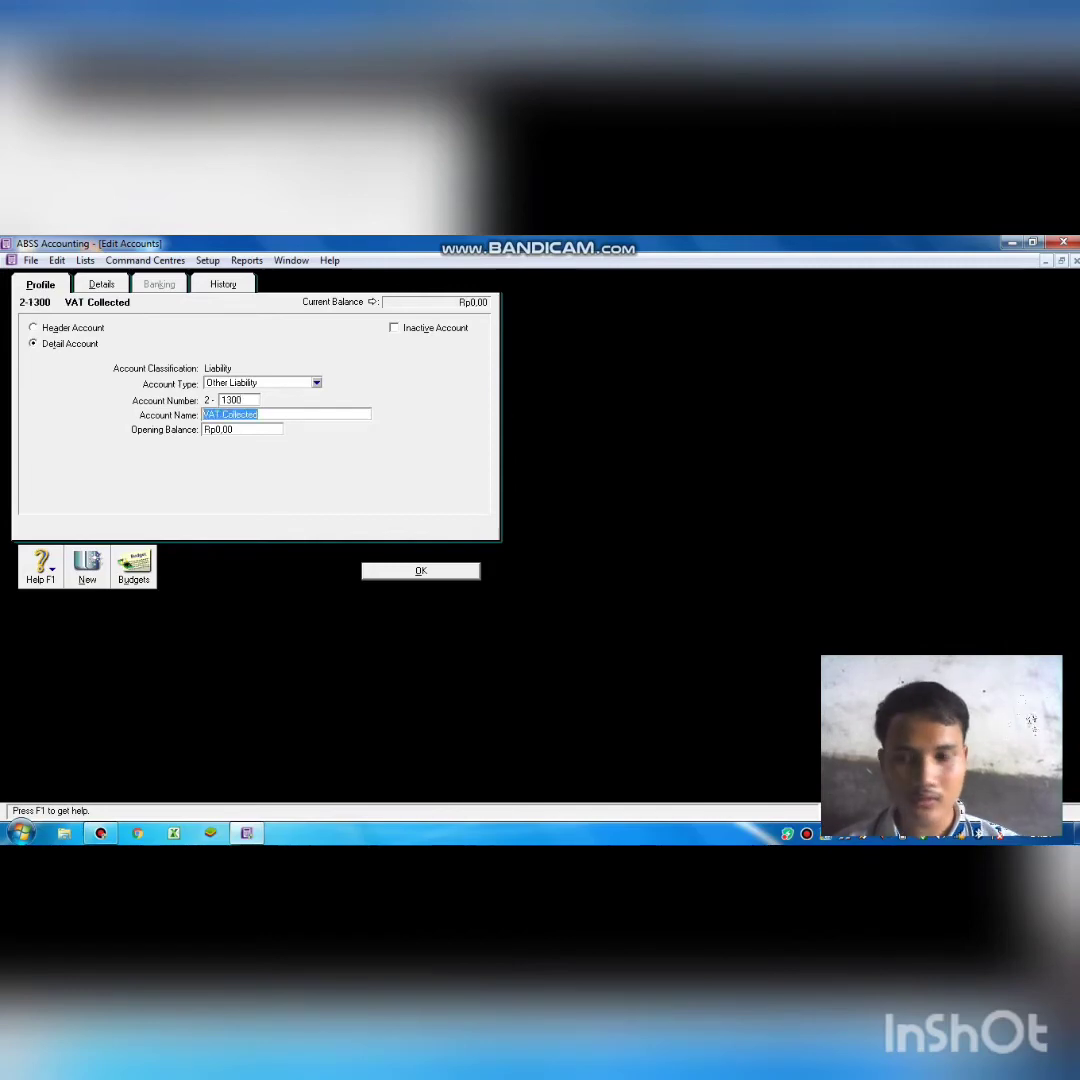
pyautogui.press('BackSpace')
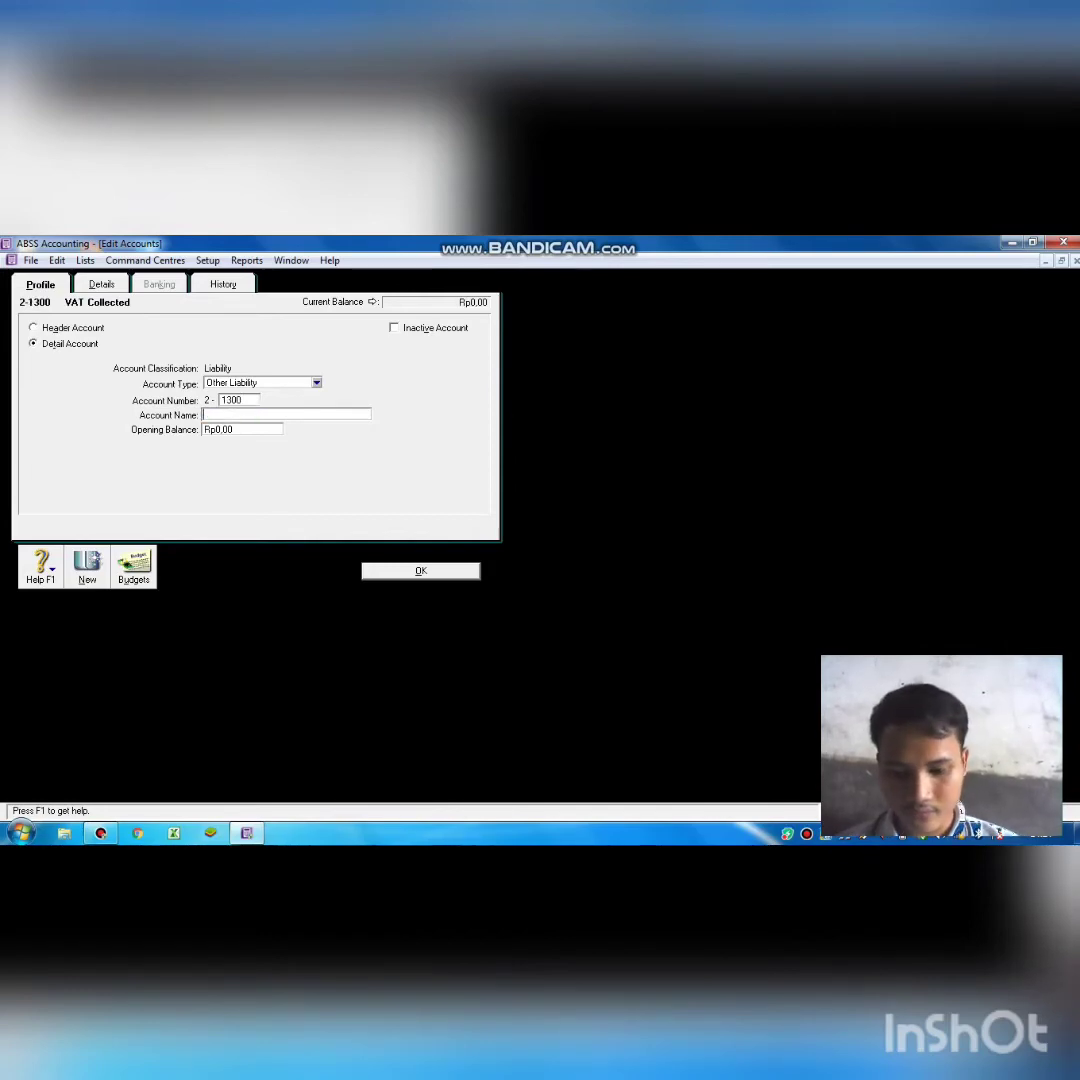
pyautogui.write('Vat')
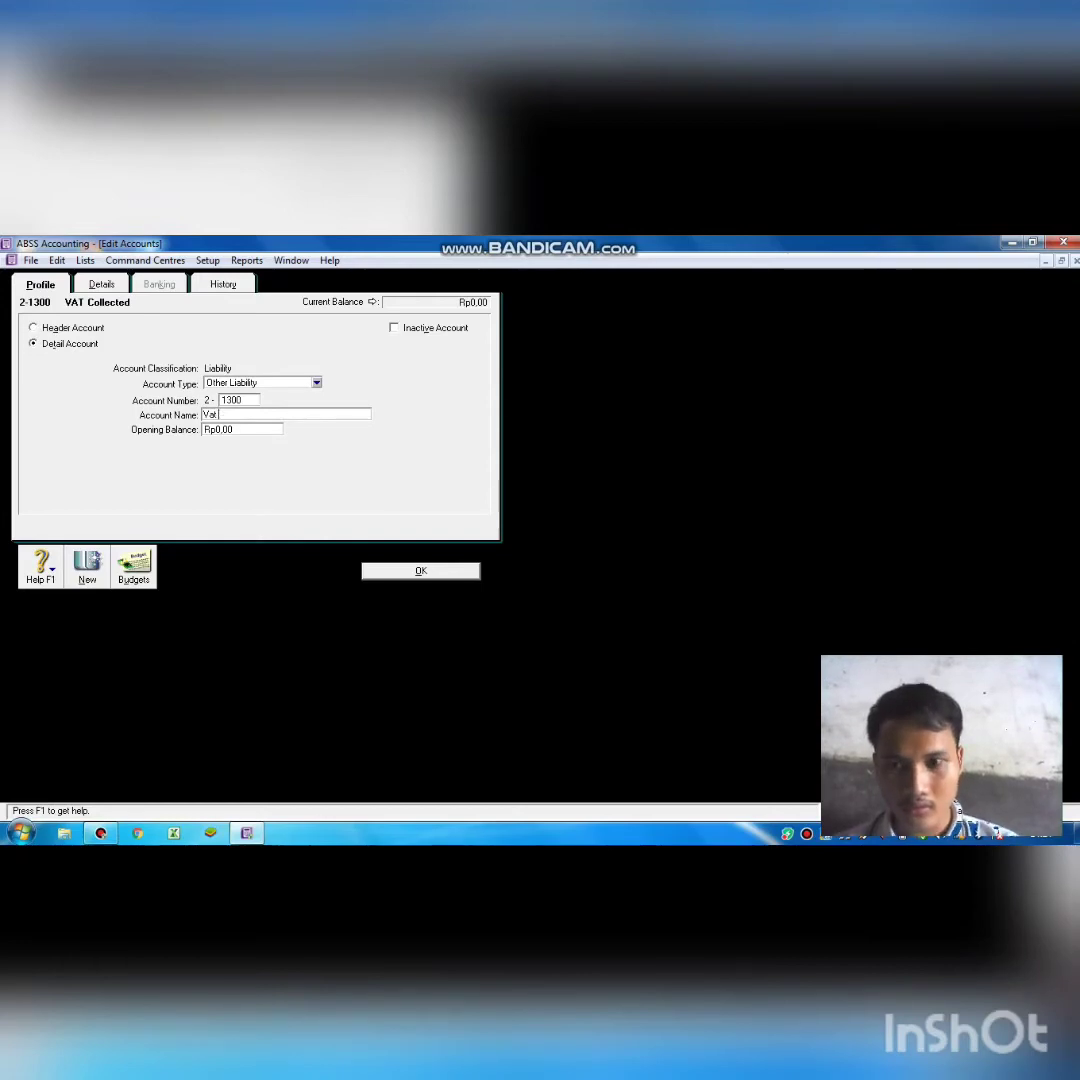
pyautogui.write(' Ou')
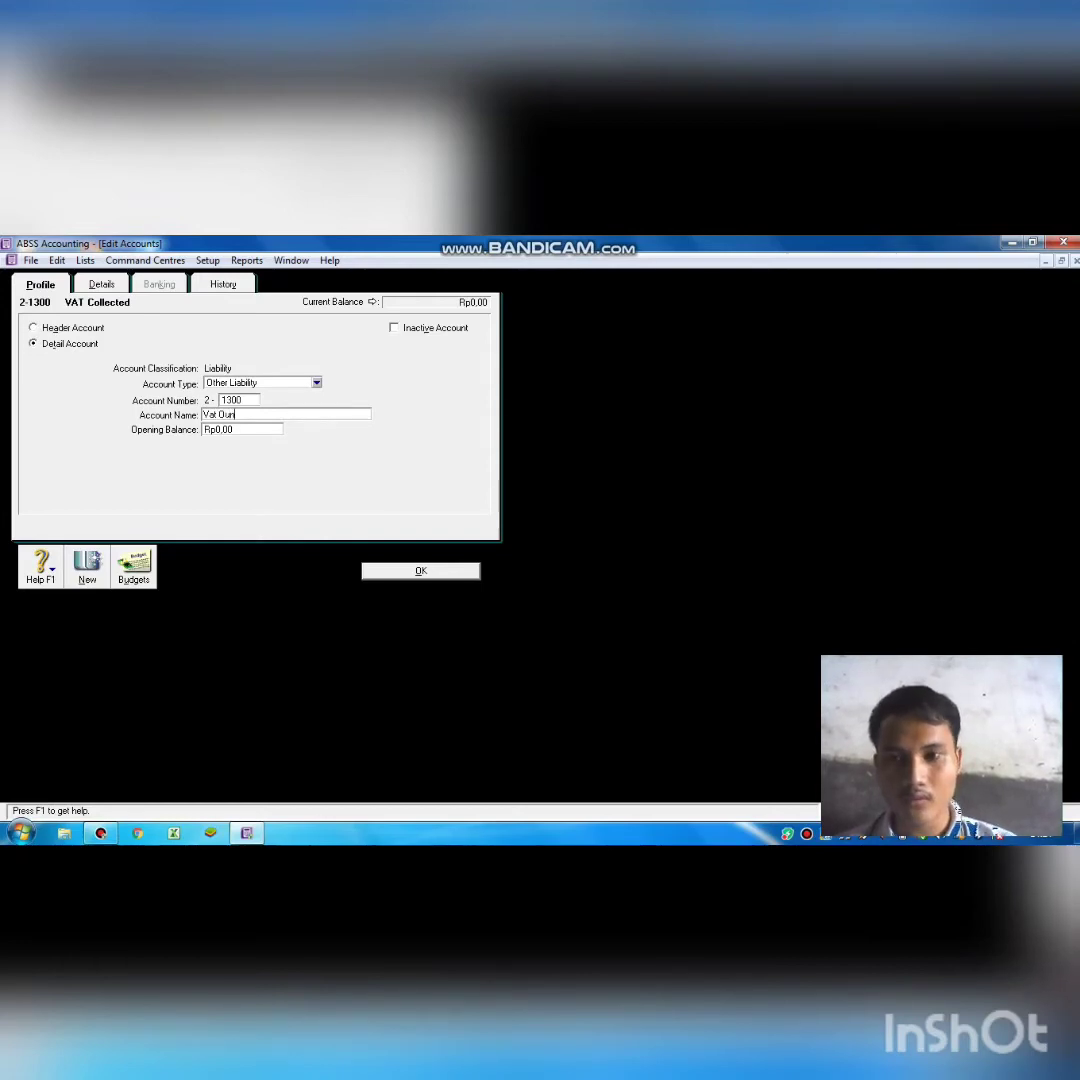
pyautogui.write('t')
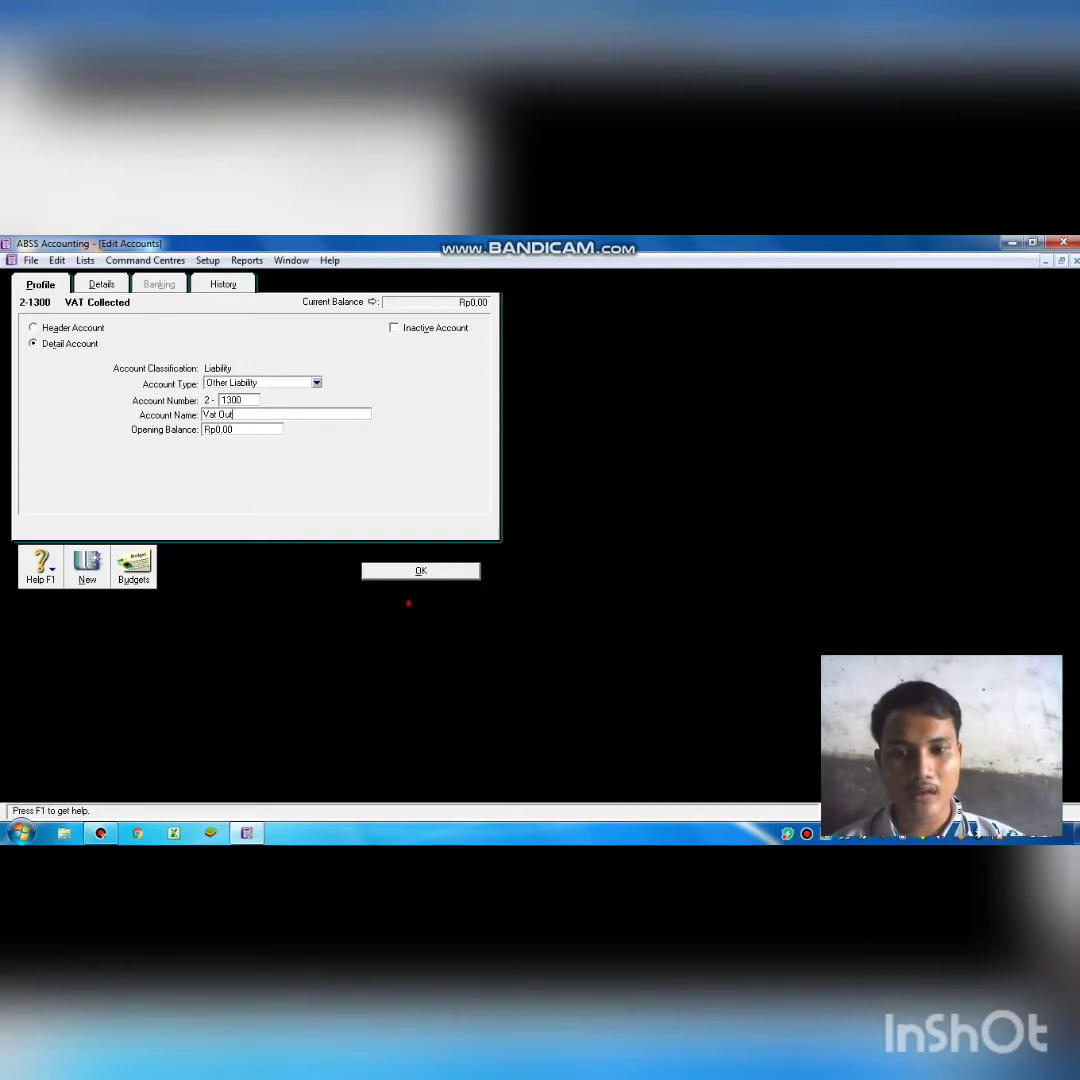
pyautogui.click(420, 570)
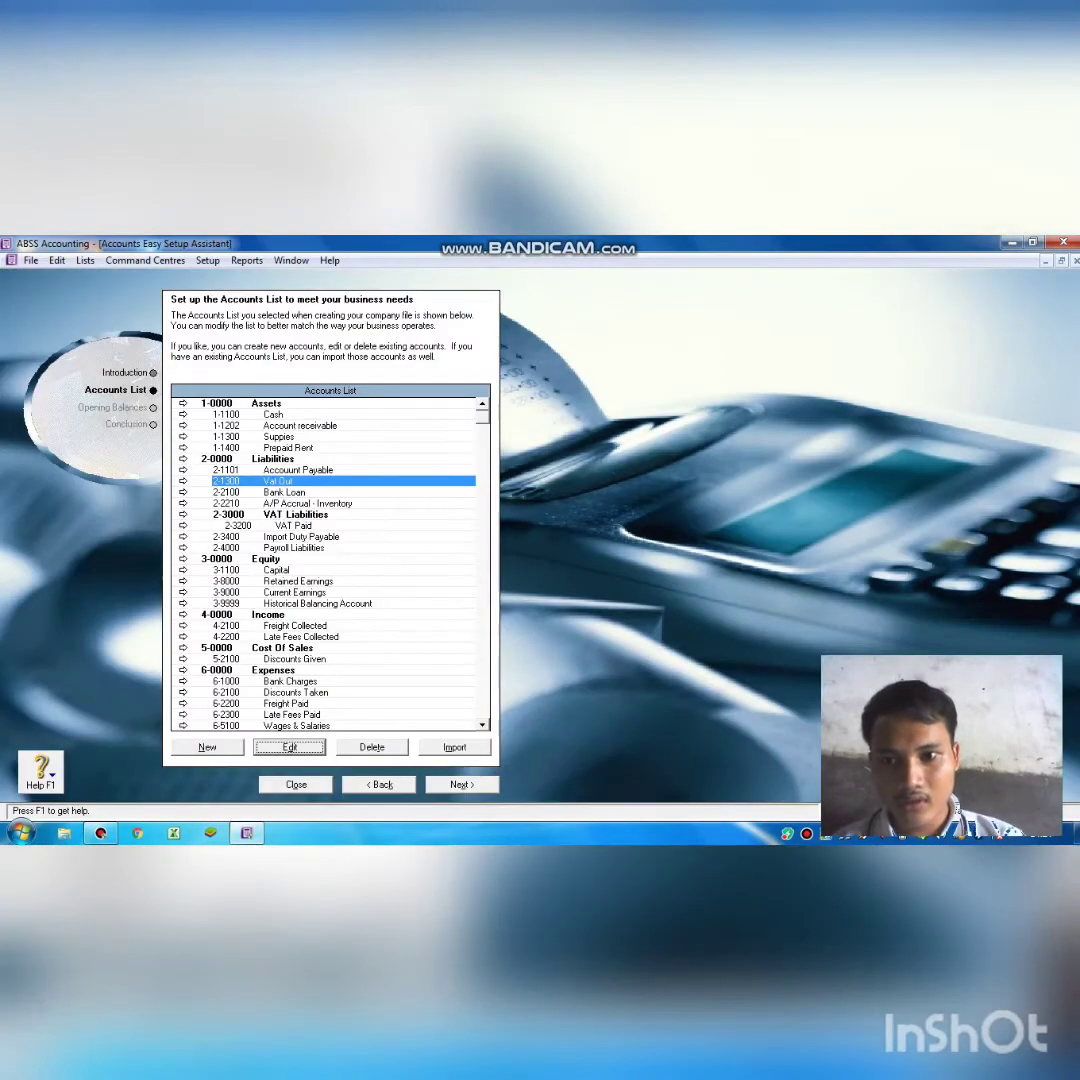
# Renumber VAT Paid 2-3200 to 2-1600 and rename it Vat In.
pyautogui.click(302, 523)
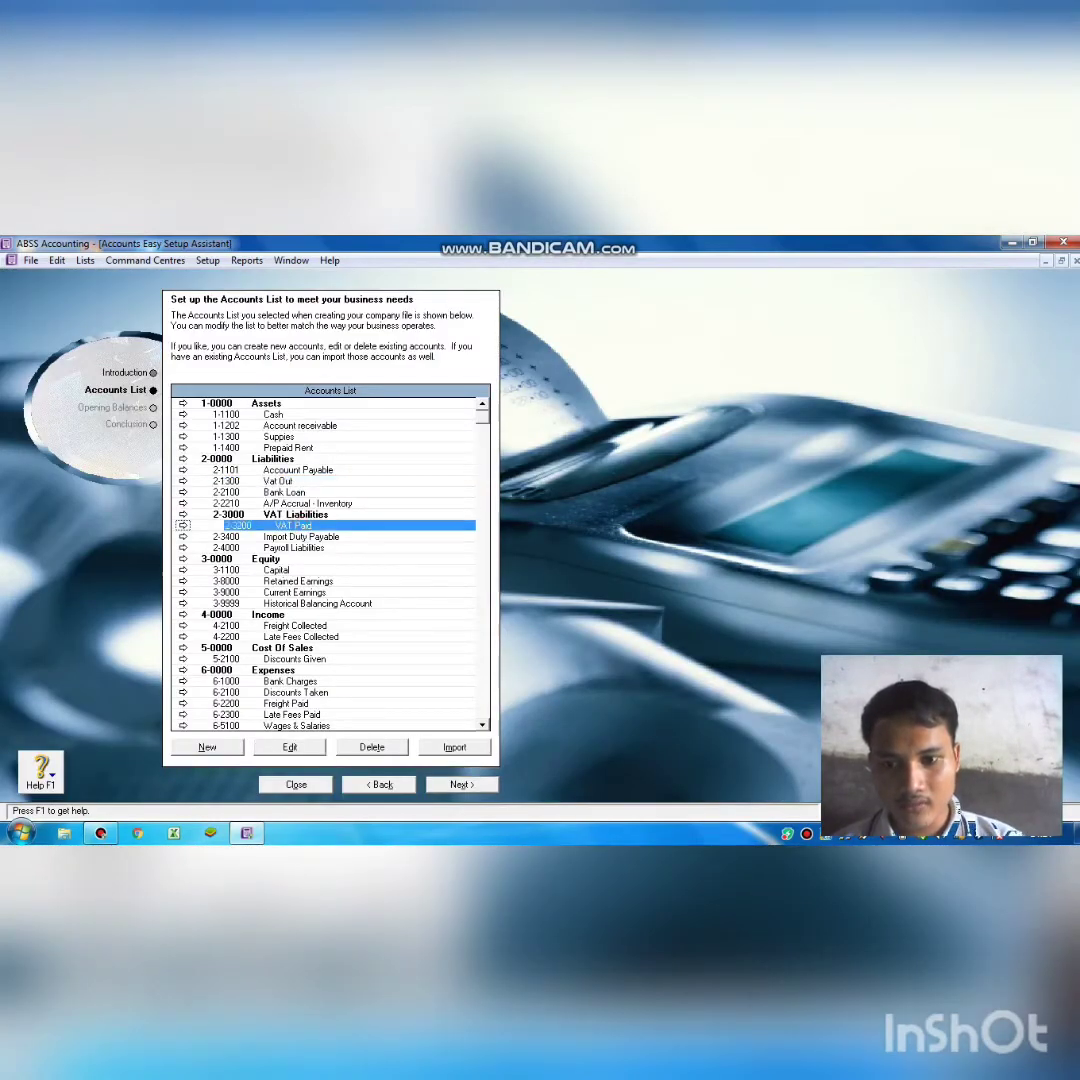
pyautogui.click(289, 747)
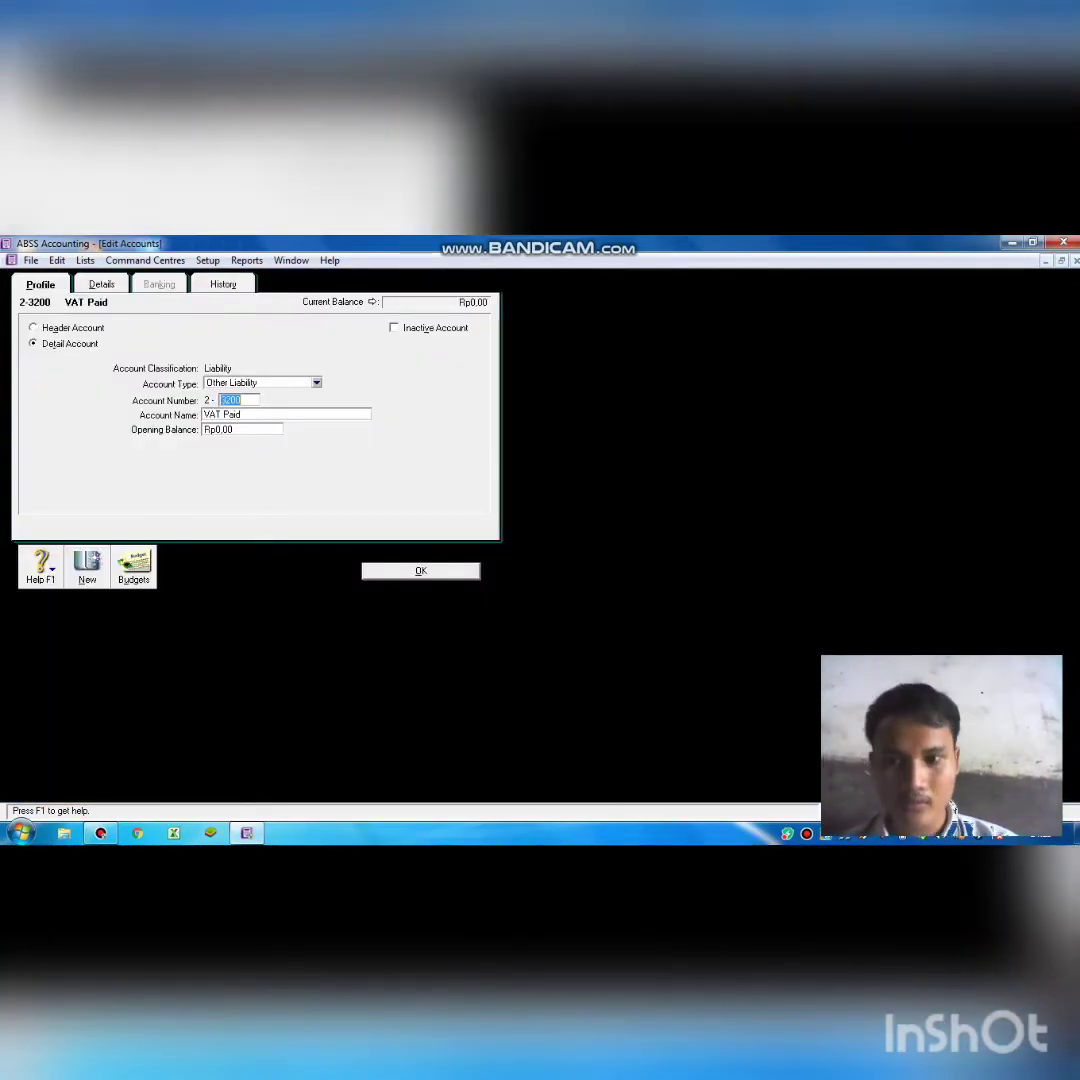
pyautogui.write('1')
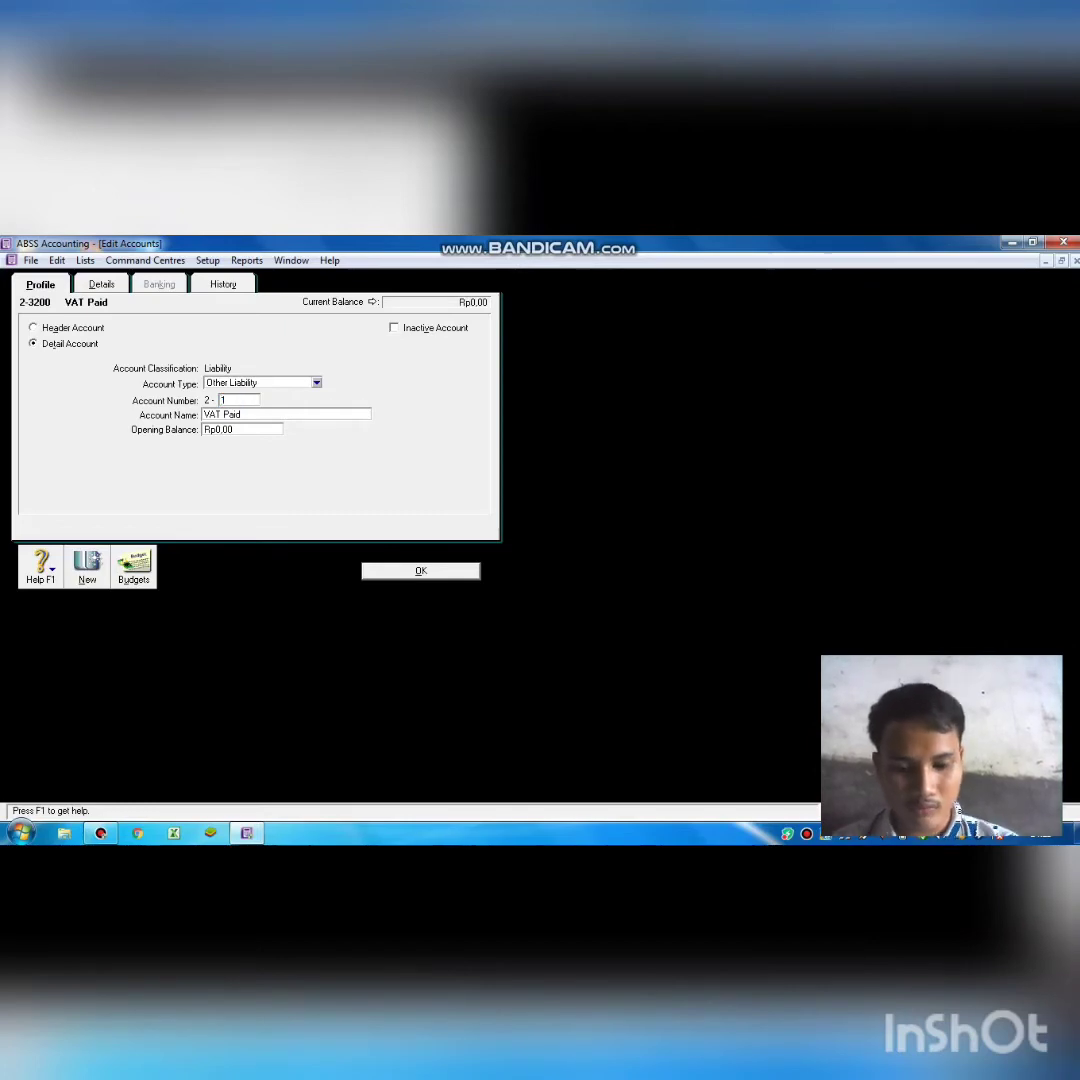
pyautogui.write('600')
pyautogui.press('Tab')
pyautogui.press('BackSpace')
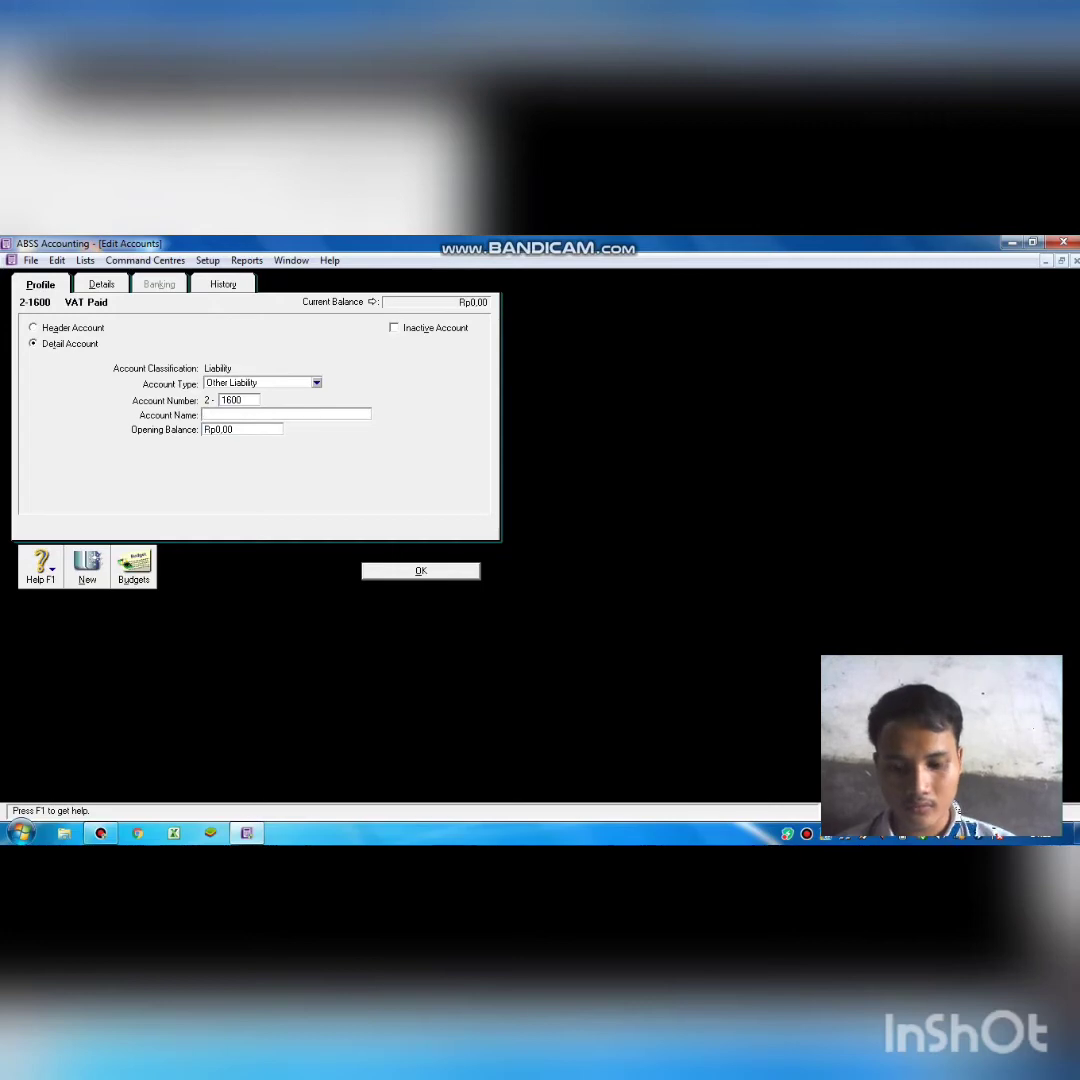
pyautogui.write('Vat')
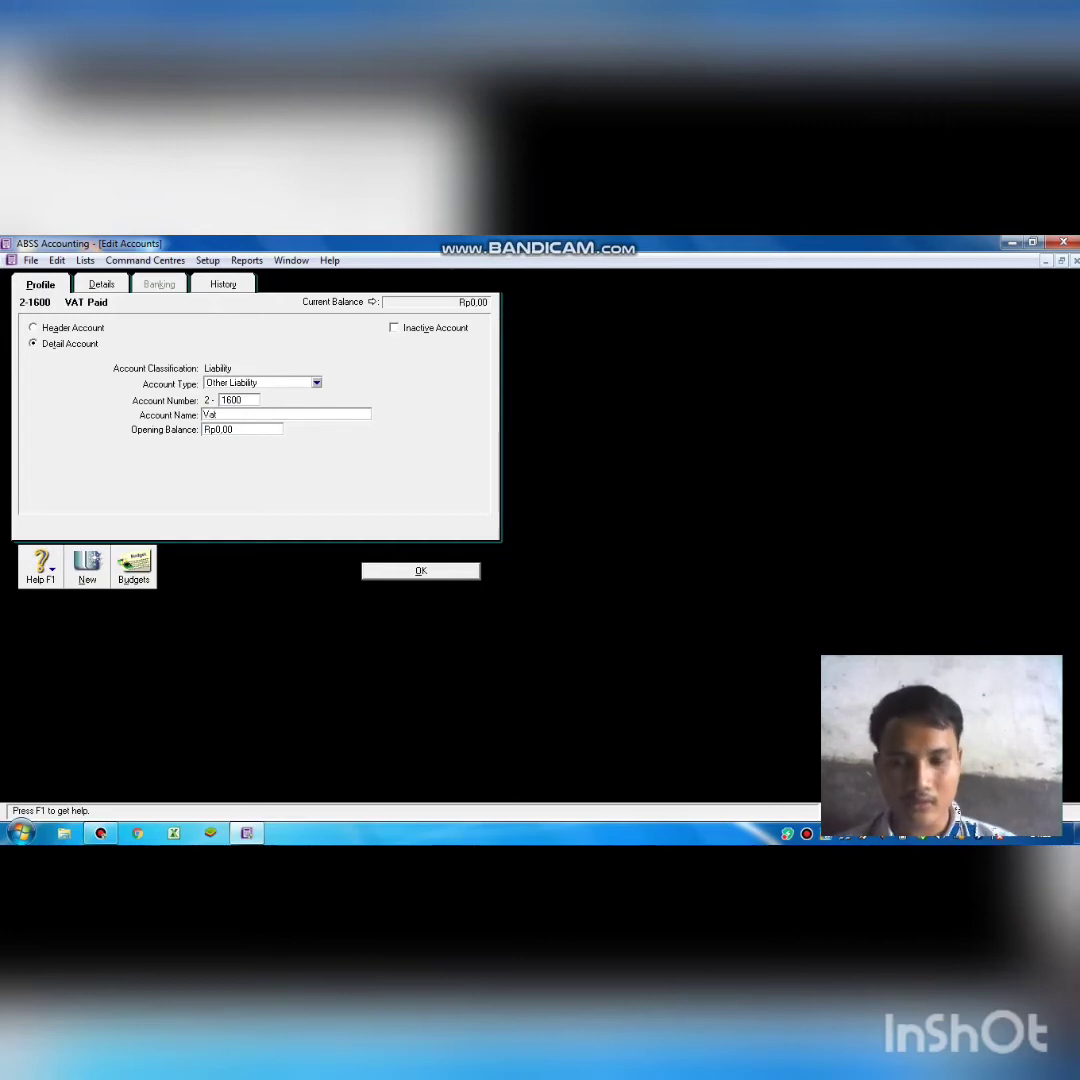
pyautogui.write(' I')
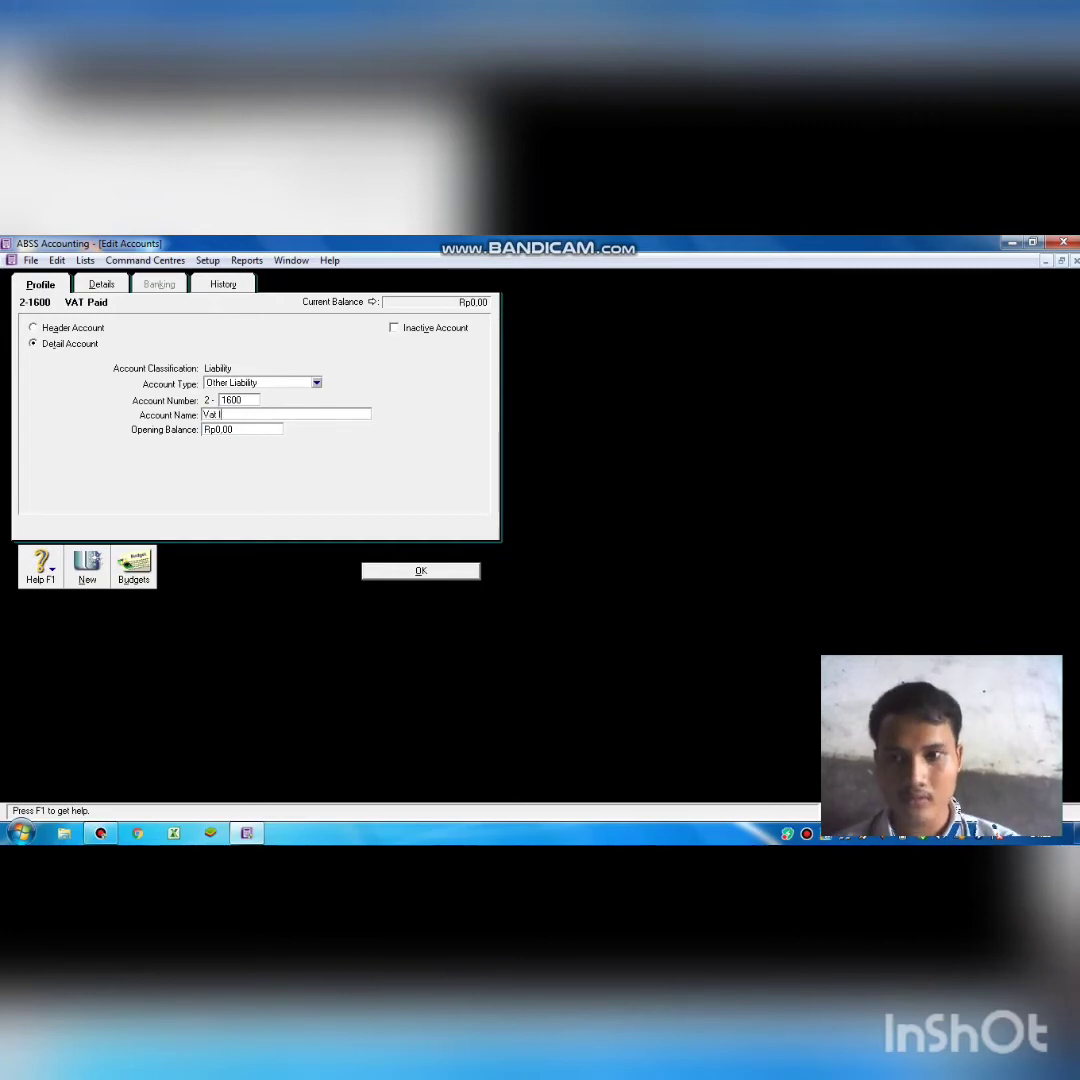
pyautogui.write('n')
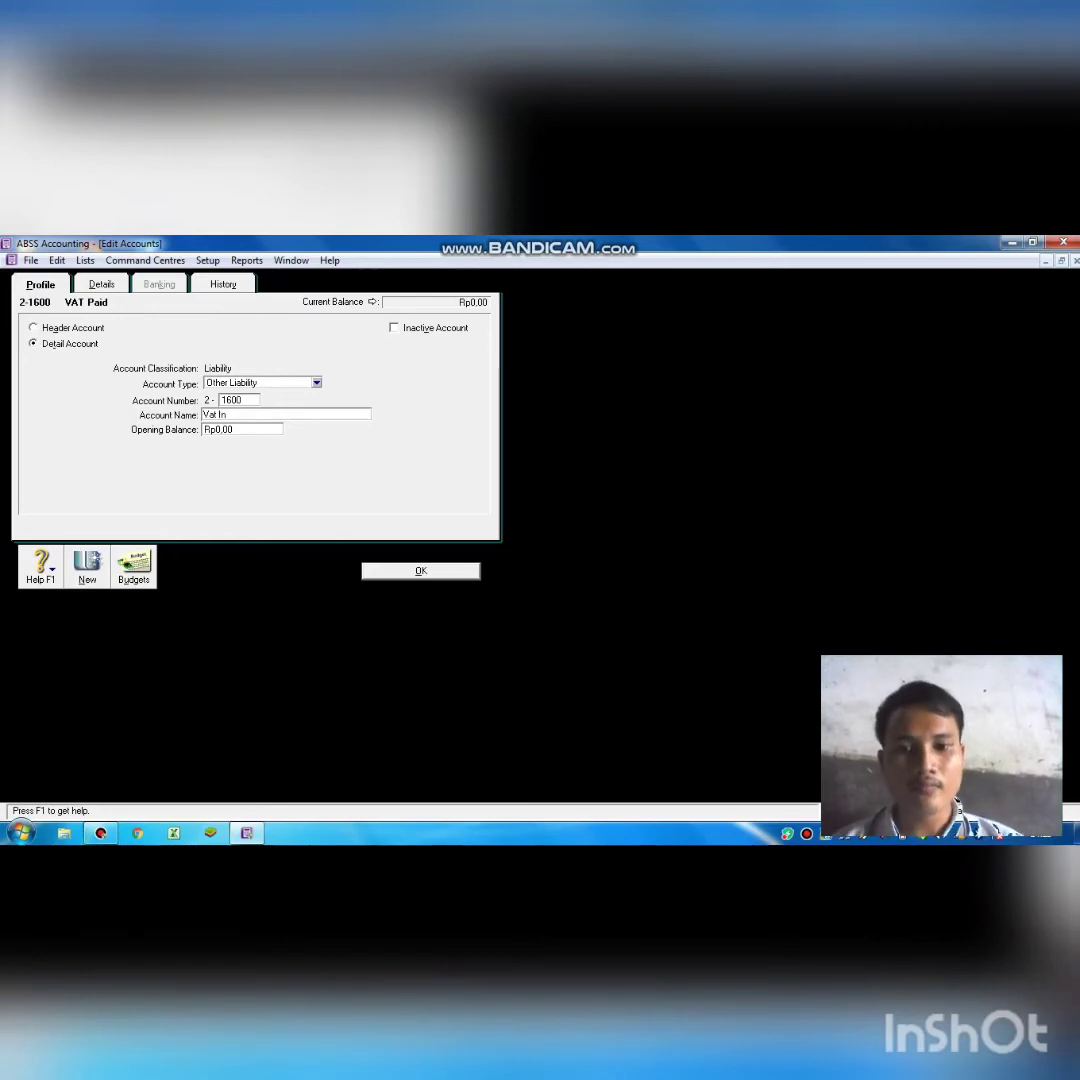
pyautogui.click(430, 571)
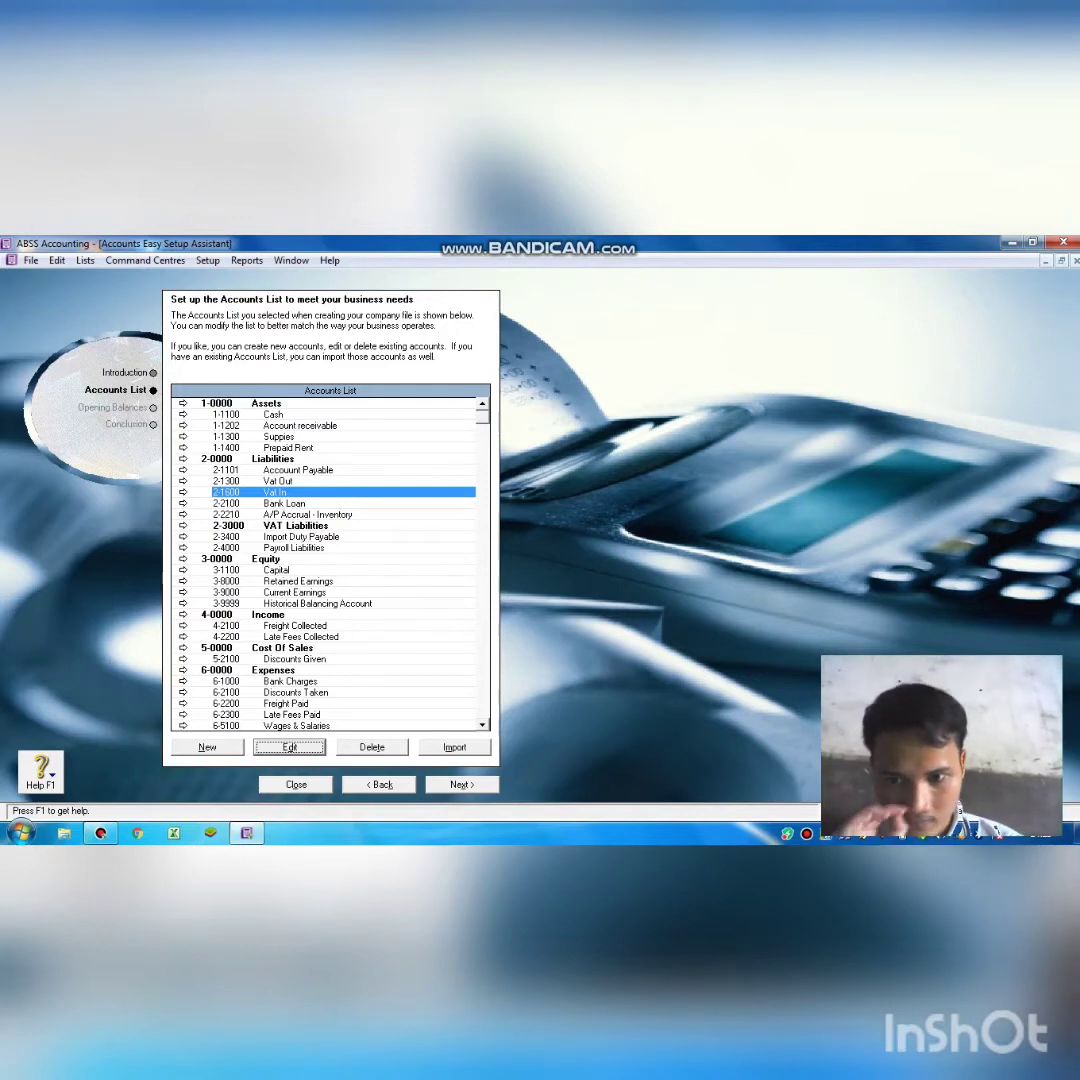
pyautogui.click(295, 626)
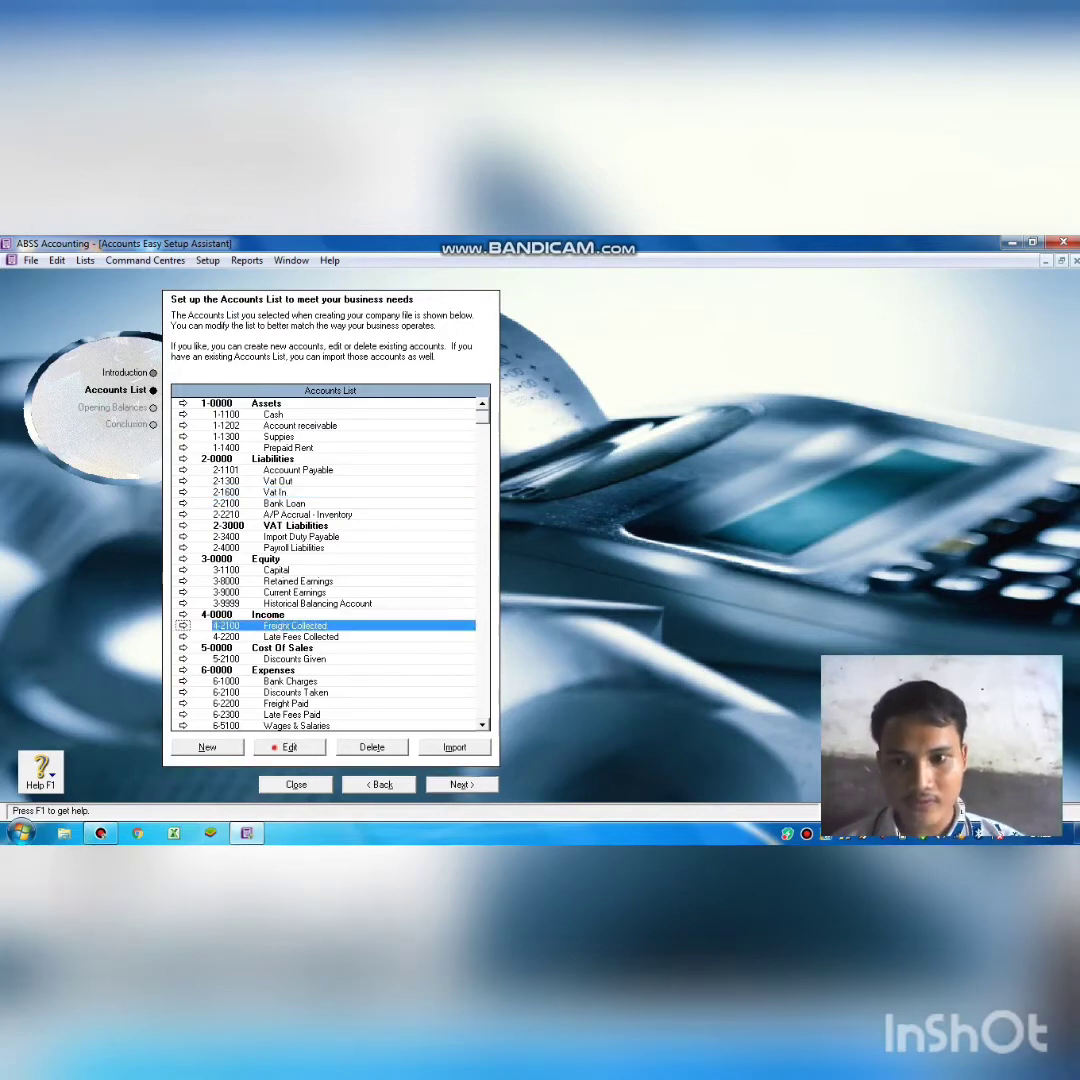
# Renumber Freight Collected 4-2100 to 4-1400 and rename it Withdrawal.
pyautogui.click(274, 747)
pyautogui.press('BackSpace')
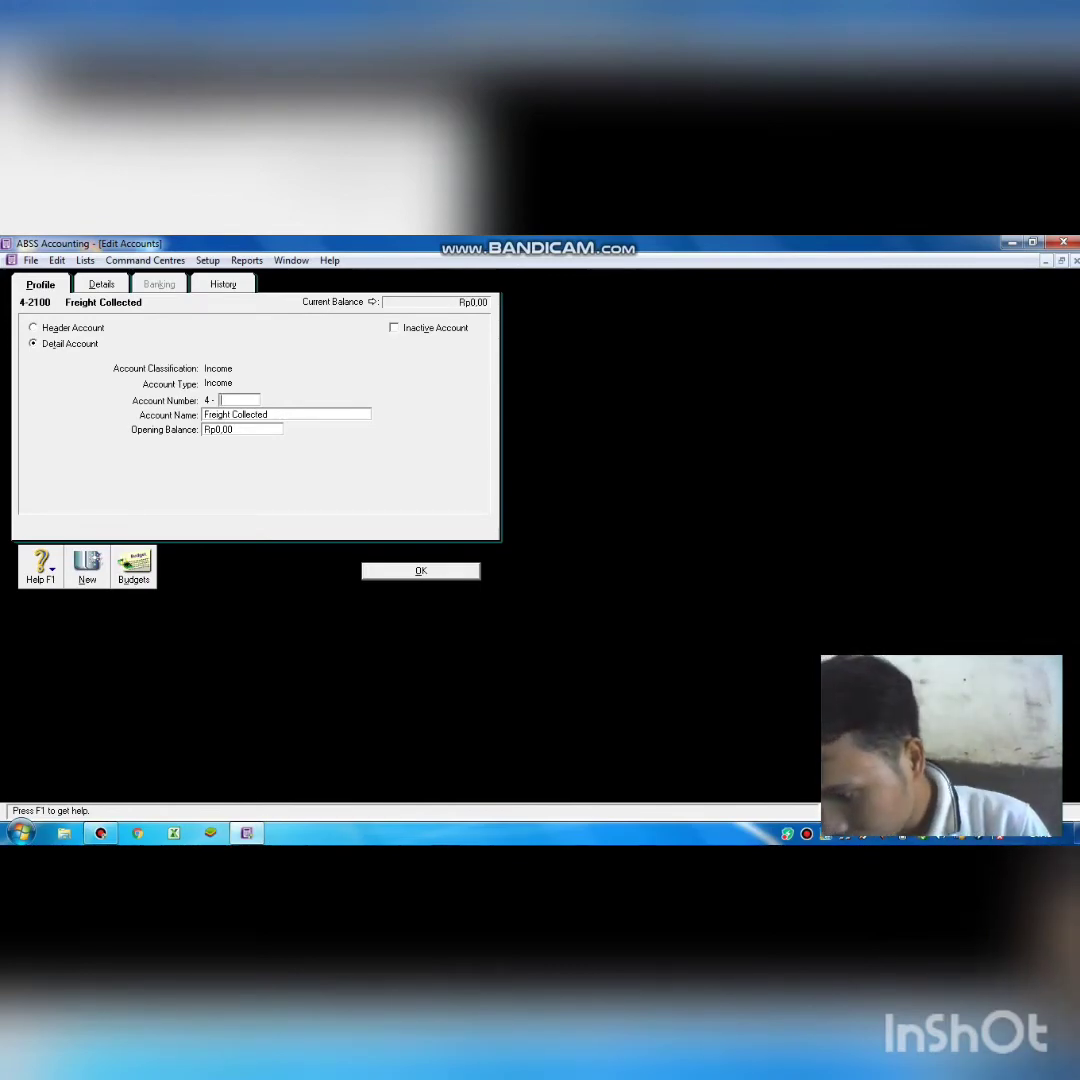
pyautogui.write('140')
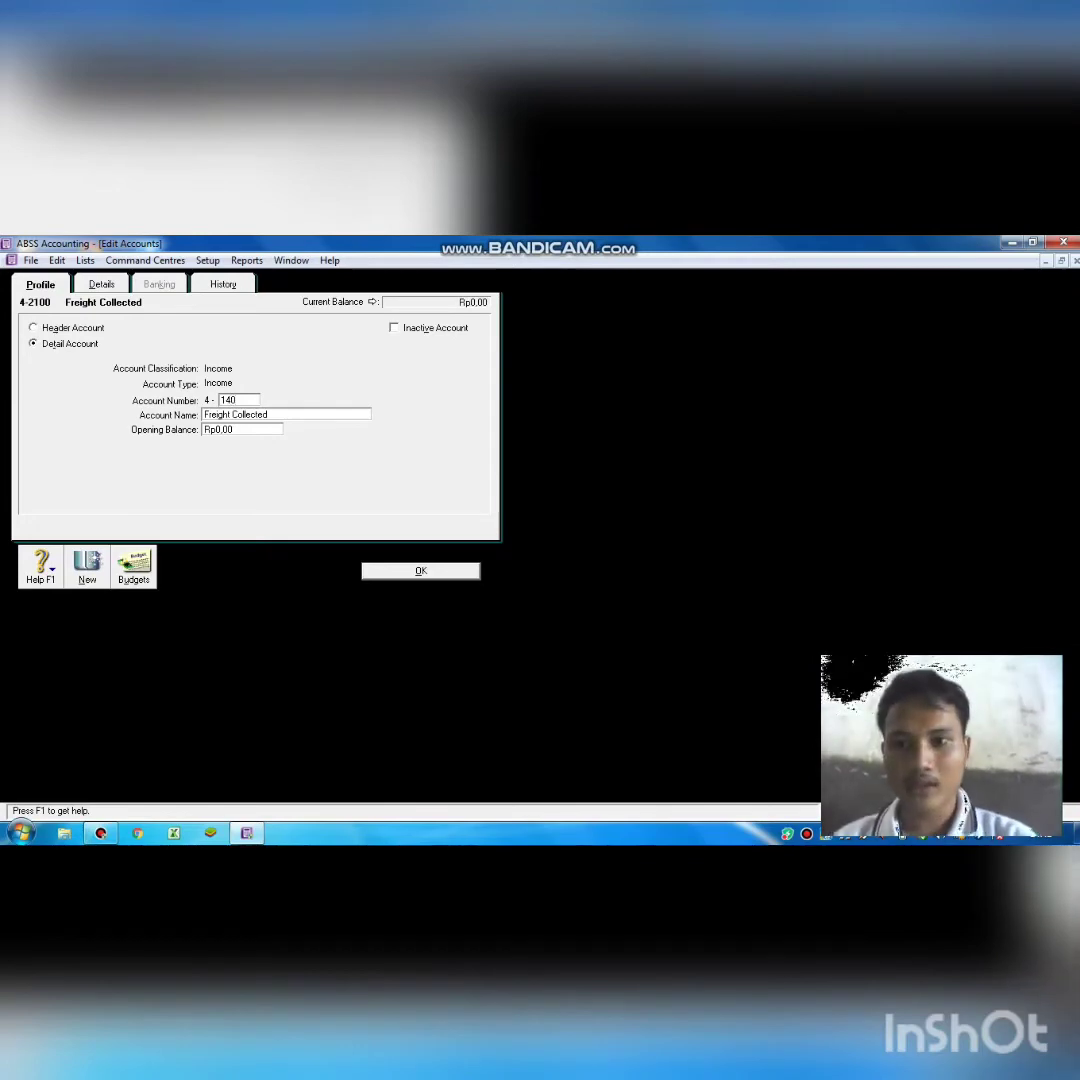
pyautogui.write('0')
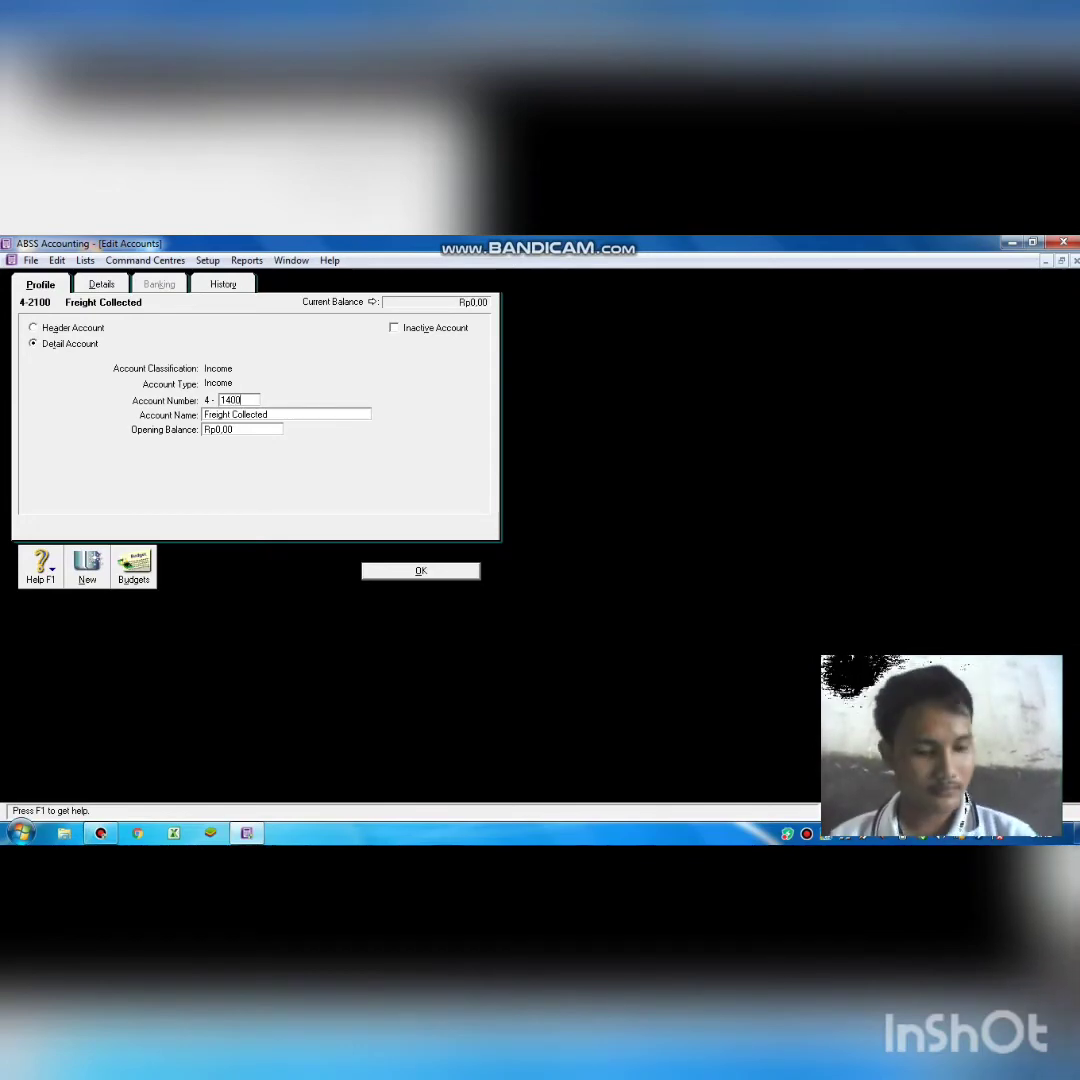
pyautogui.press('Tab')
pyautogui.press('BackSpace')
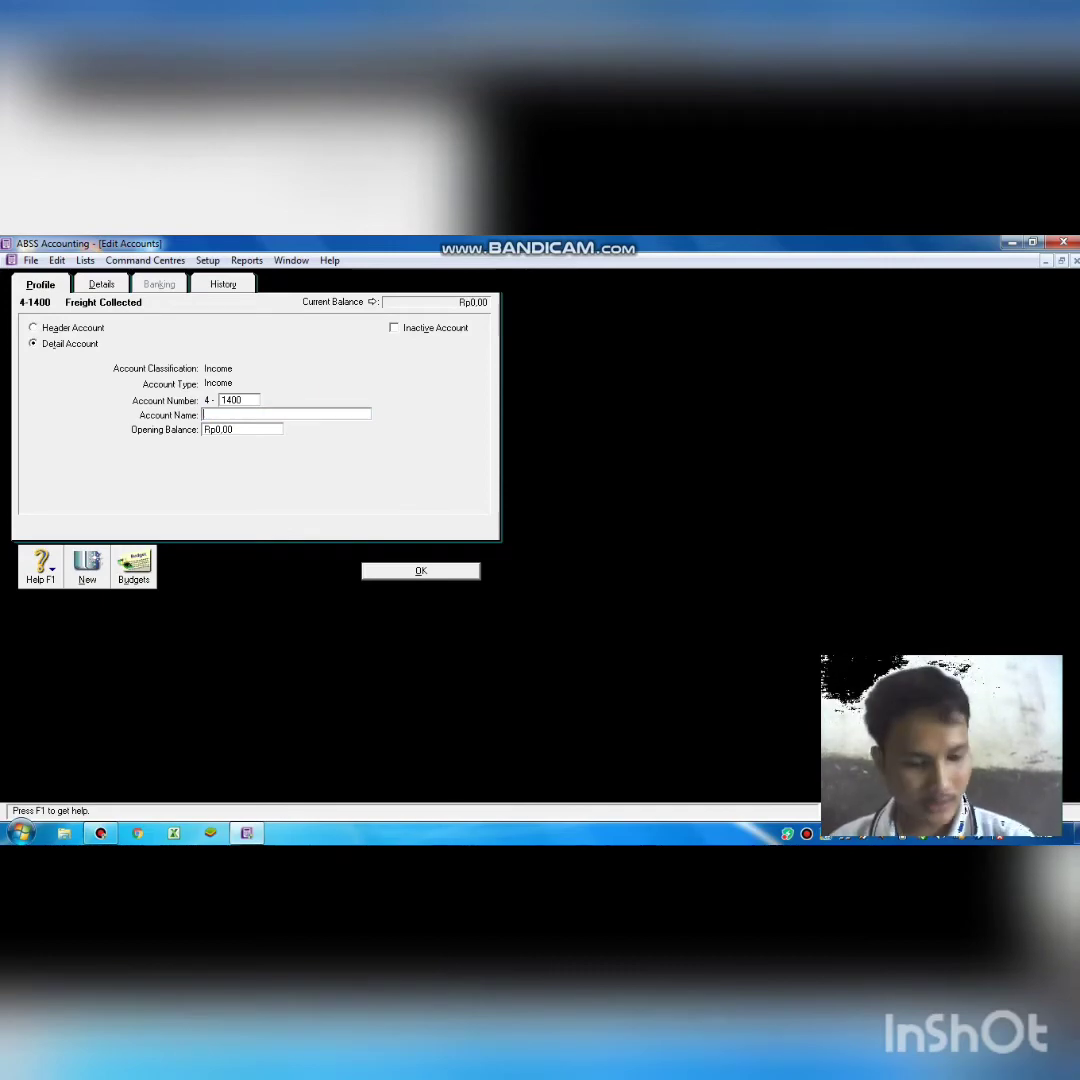
pyautogui.write('Wi')
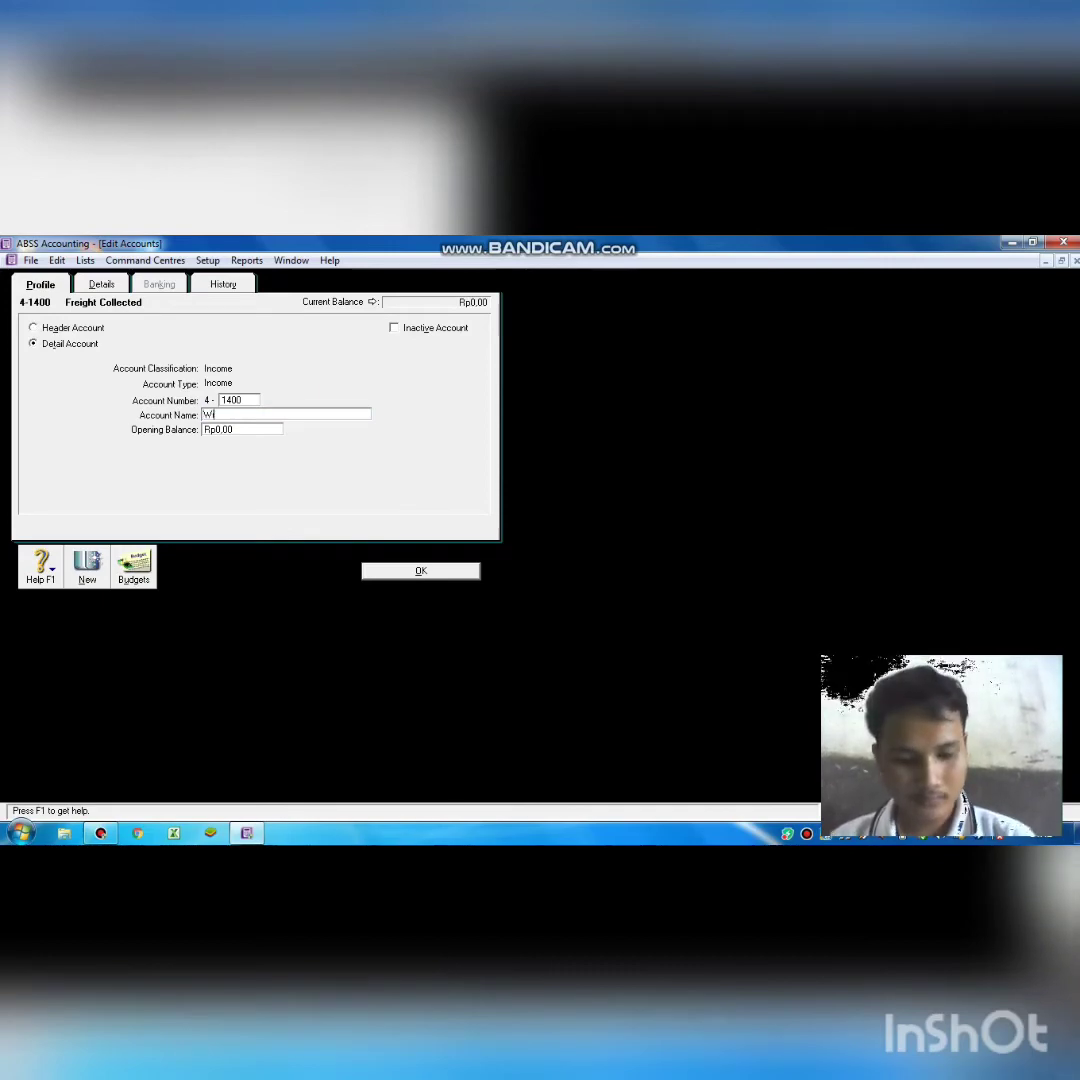
pyautogui.write('thdrawa')
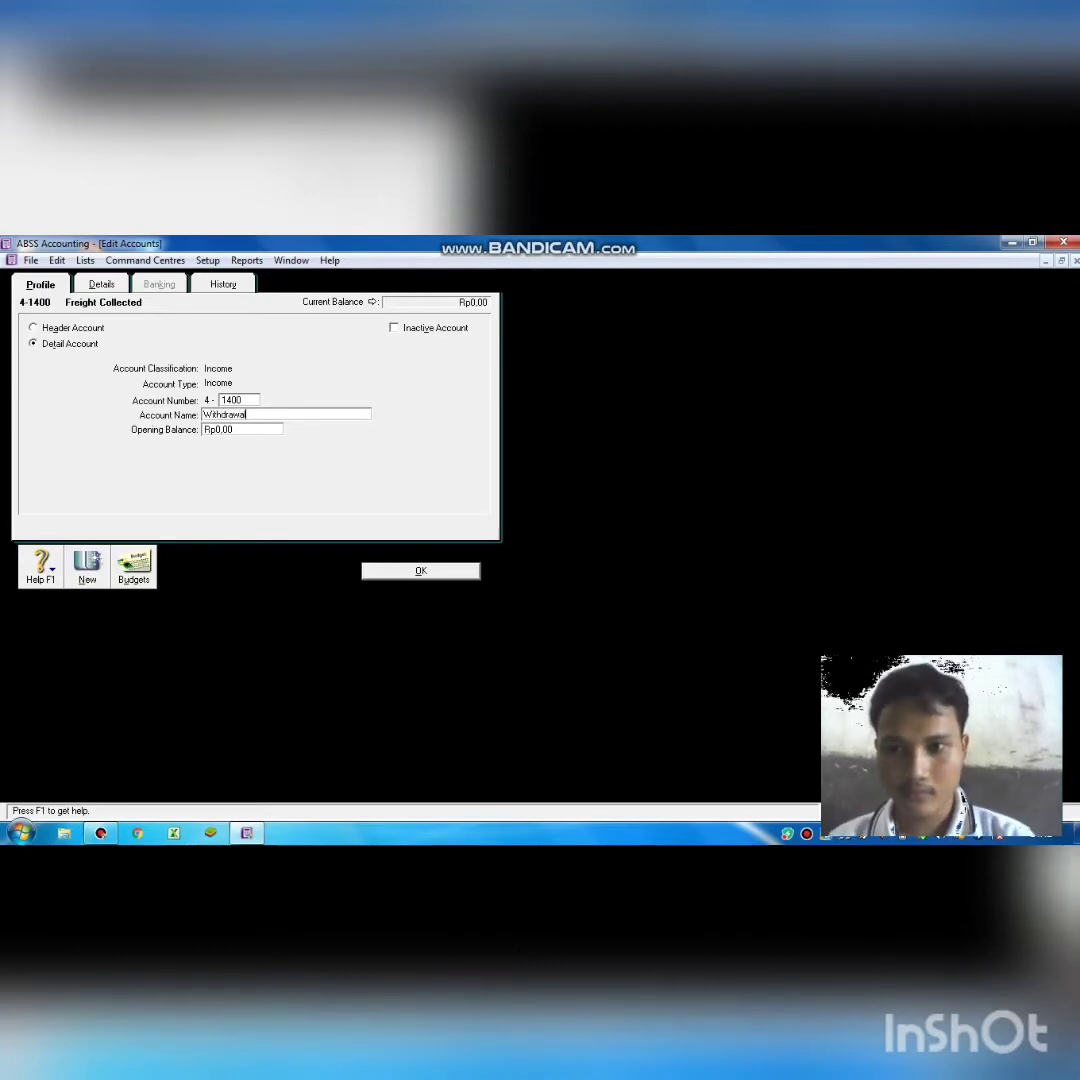
pyautogui.write('l')
pyautogui.press('Return')
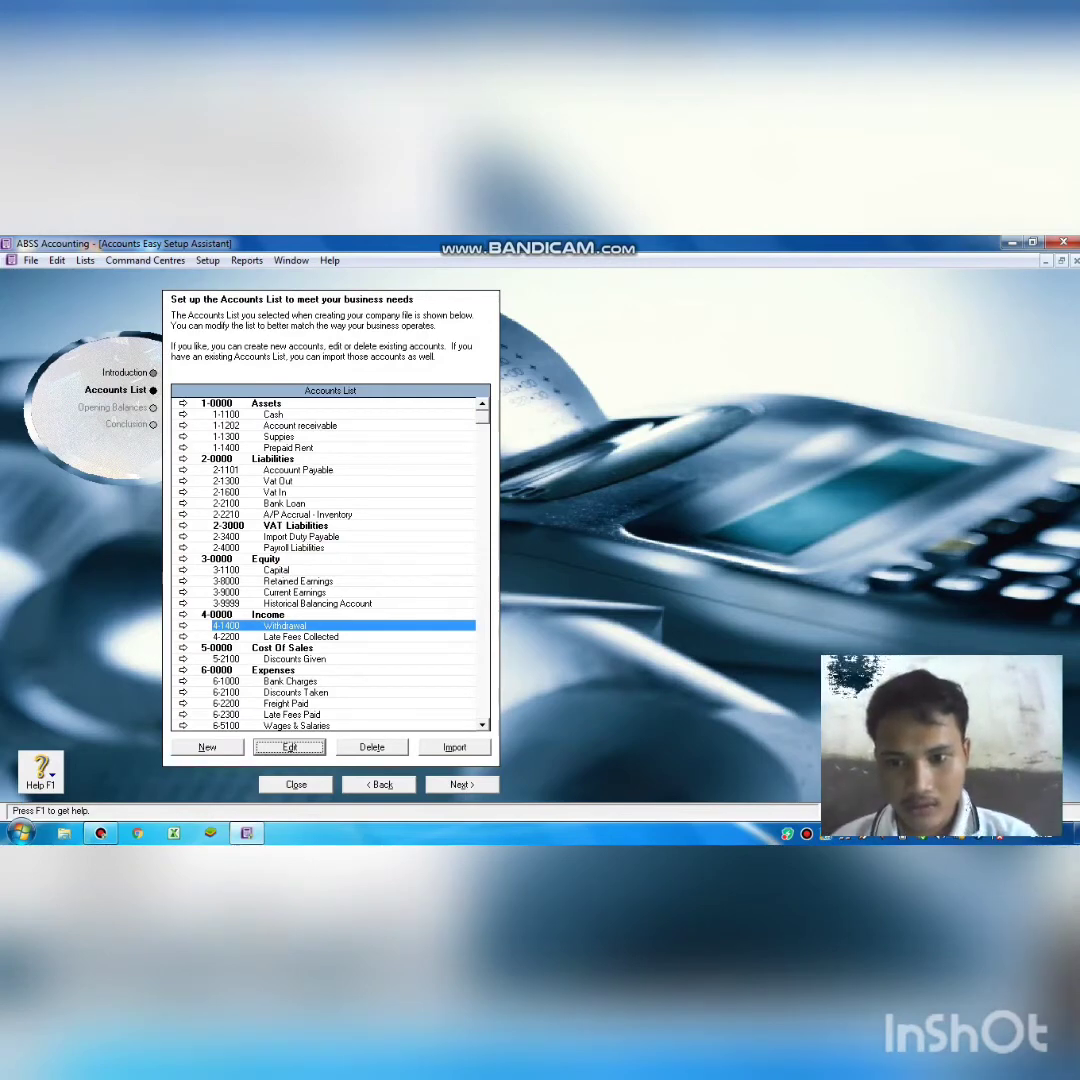
pyautogui.click(290, 681)
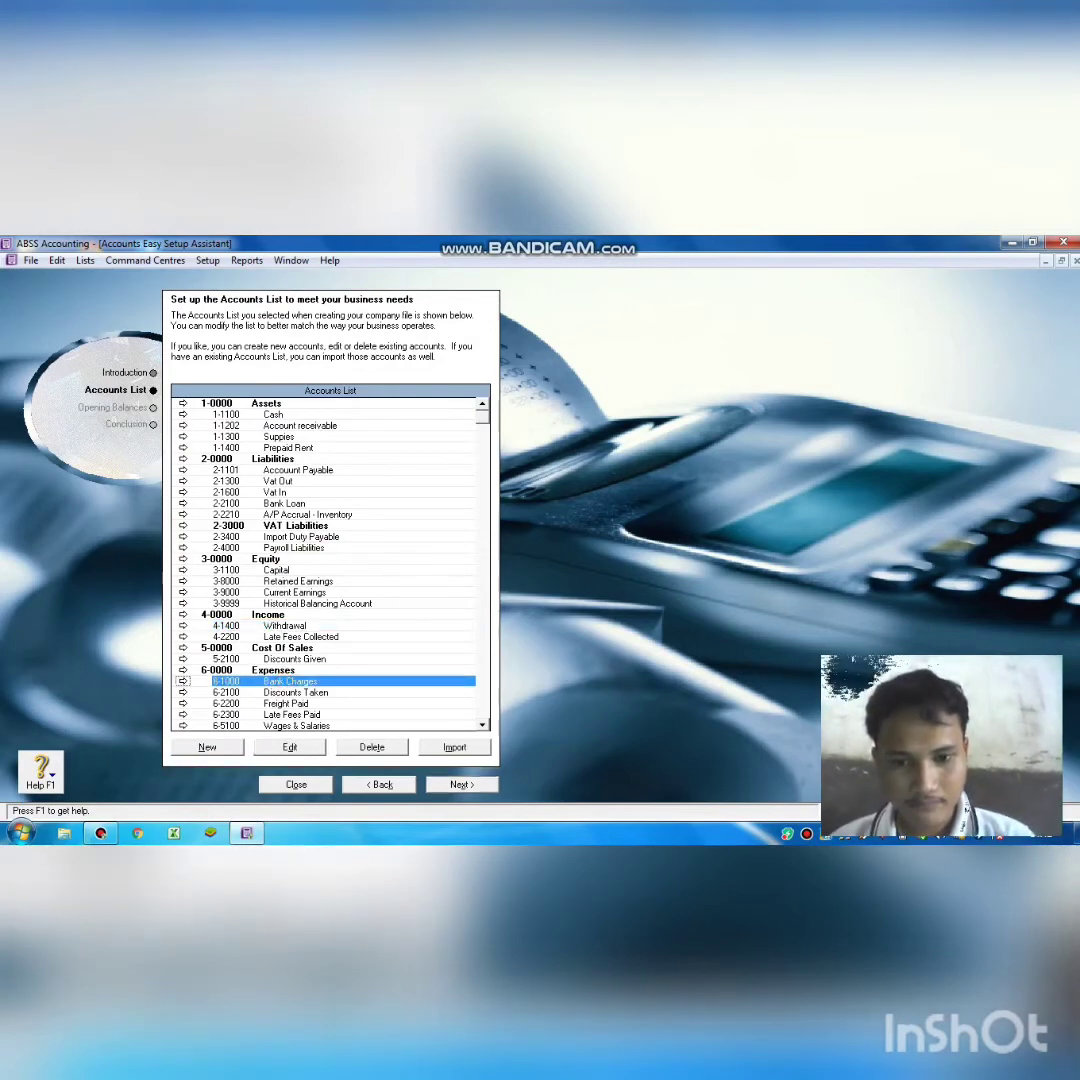
# Renumber the Bank Charges account from 6-1000 to 6-1100.
pyautogui.click(482, 724)
pyautogui.click(482, 724)
pyautogui.click(482, 724)
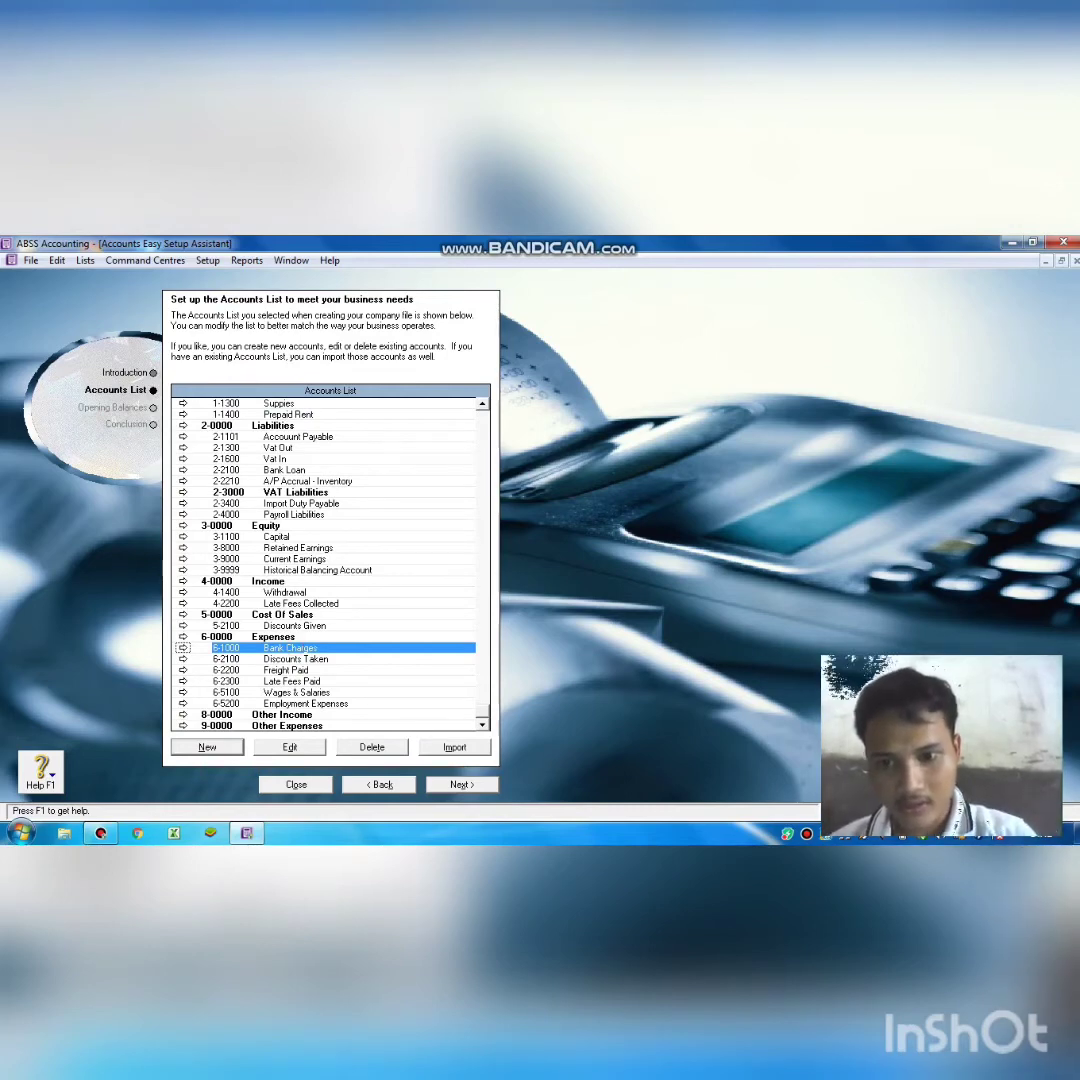
pyautogui.click(289, 747)
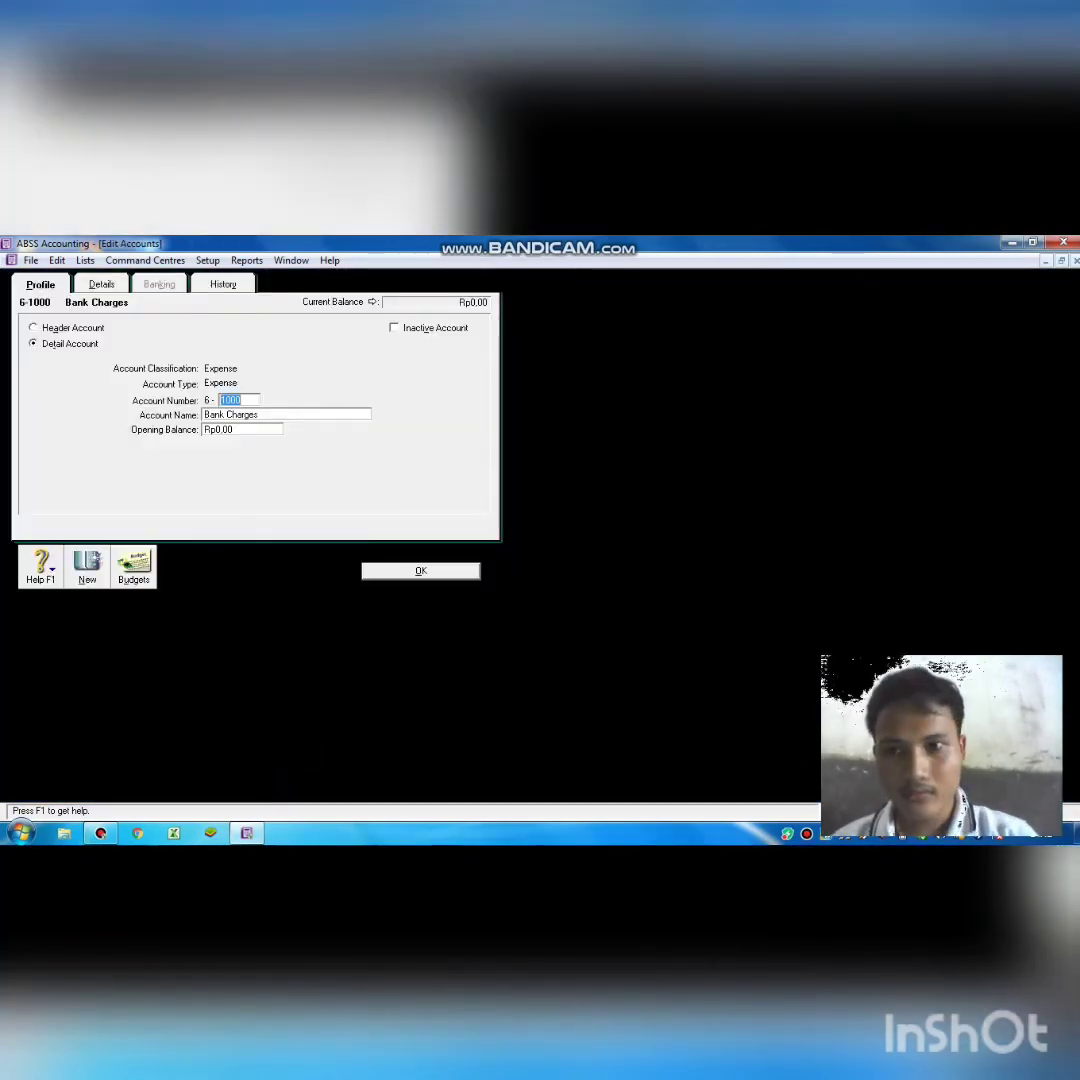
pyautogui.press('BackSpace')
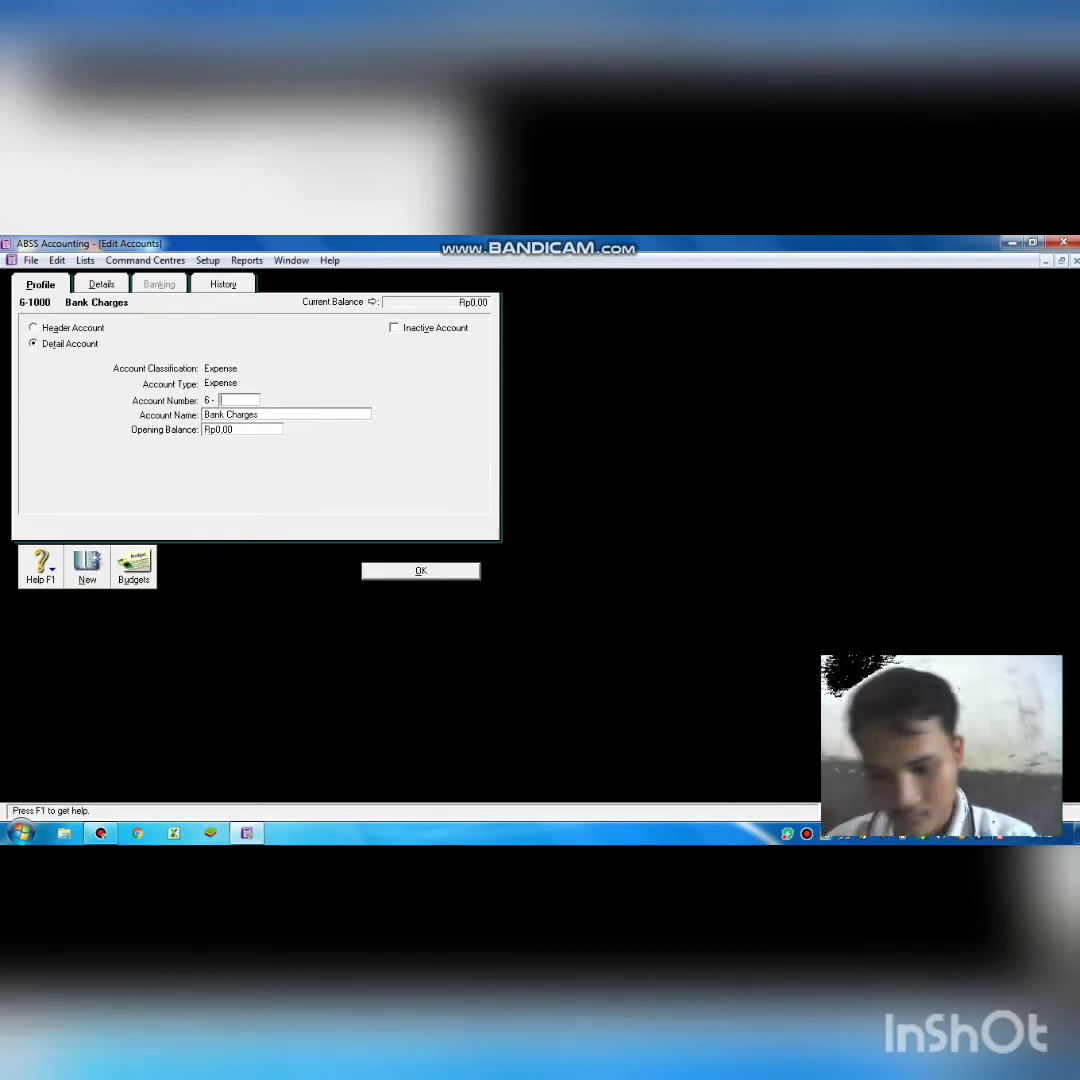
pyautogui.write('1100')
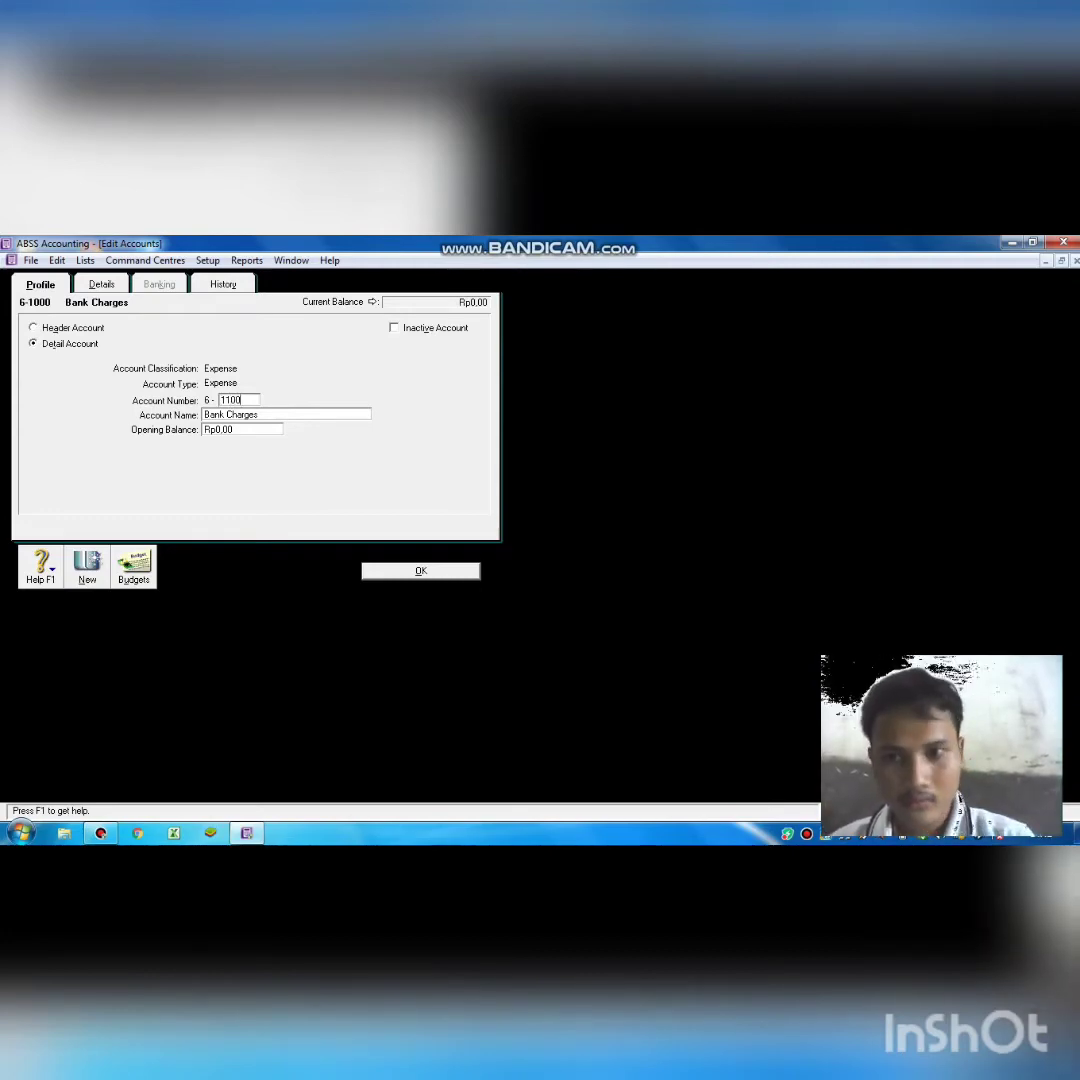
pyautogui.press('Tab')
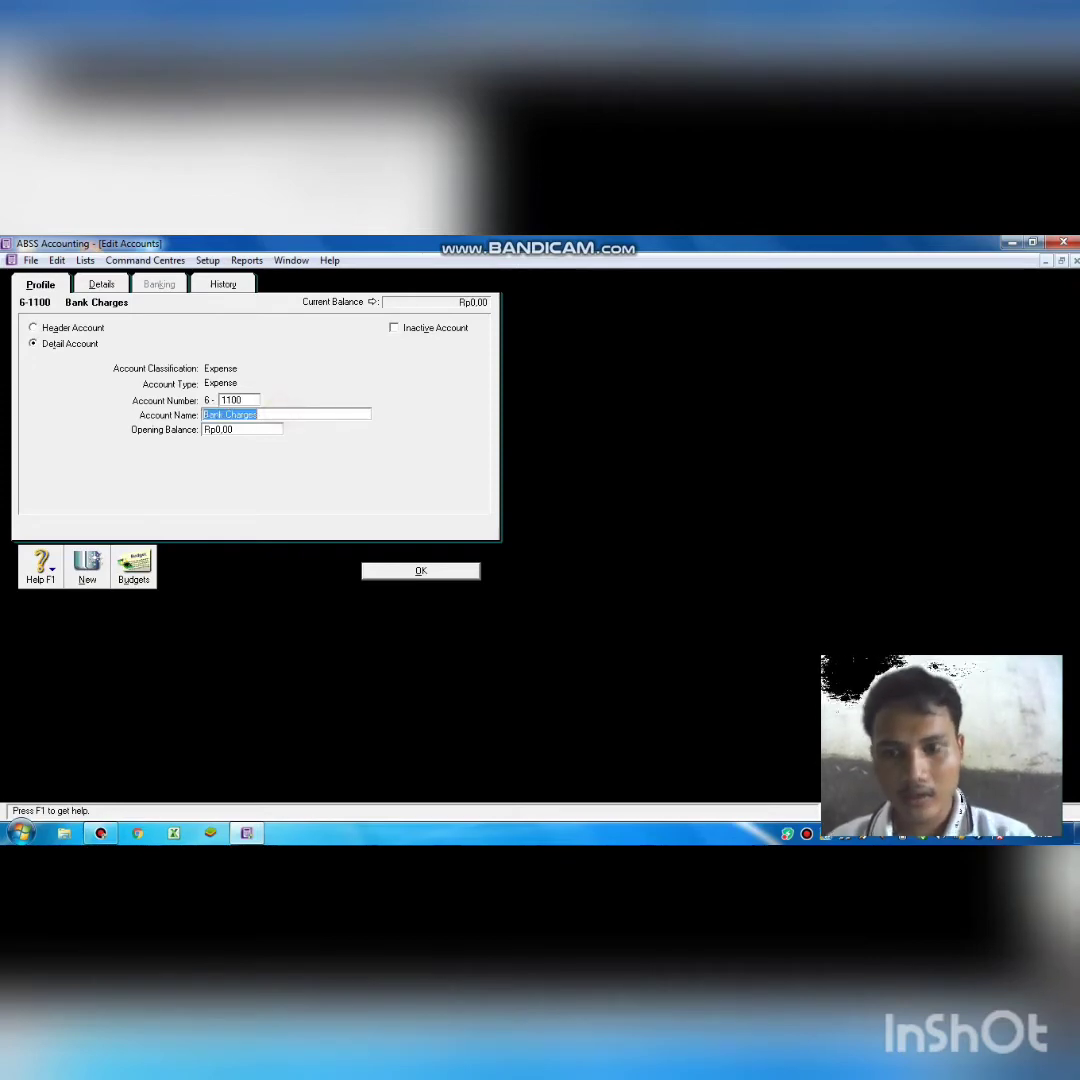
# Rename account 6-1100 to 'Elect,Water,& Telp, Expense'.
pyautogui.press('Delete')
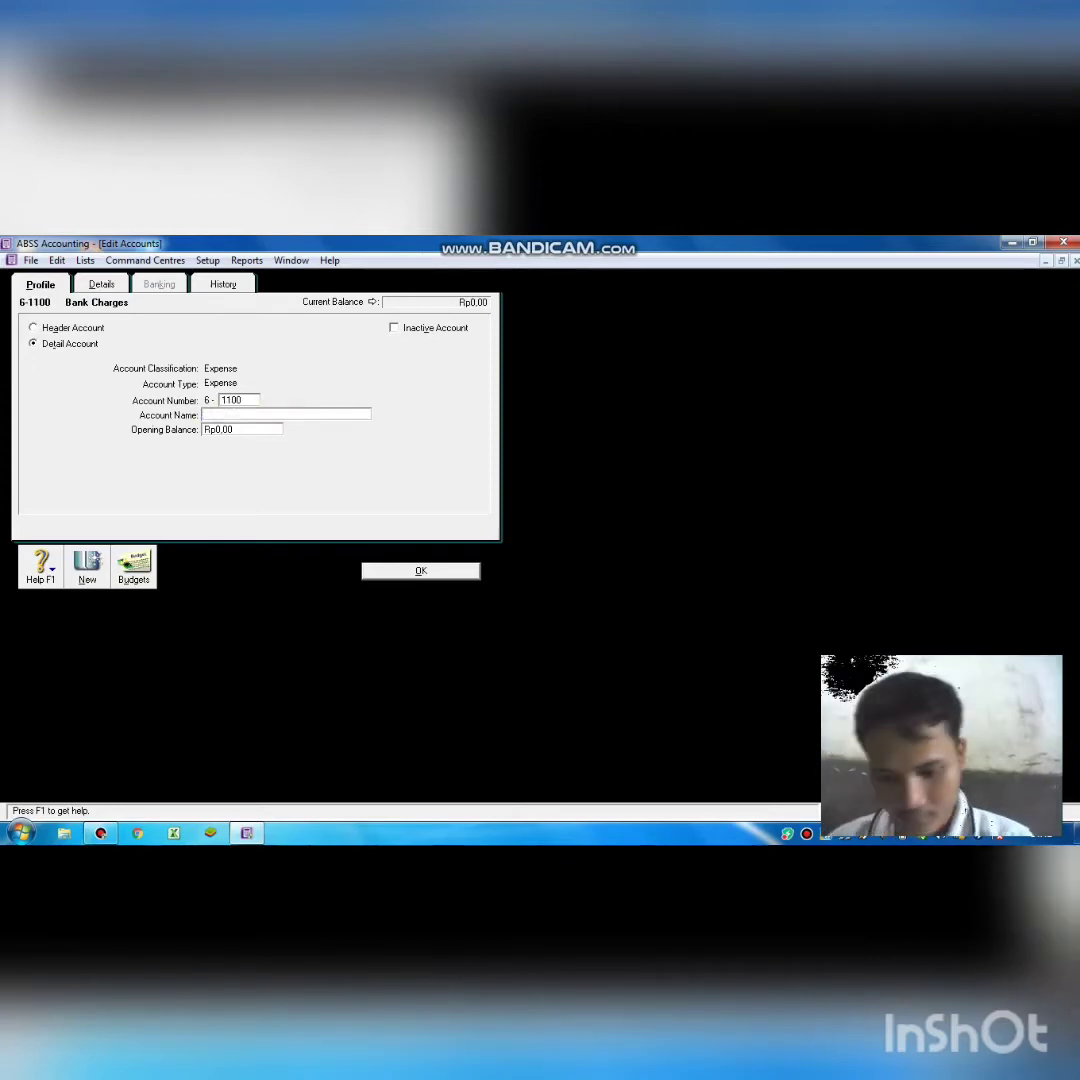
pyautogui.write('Elec')
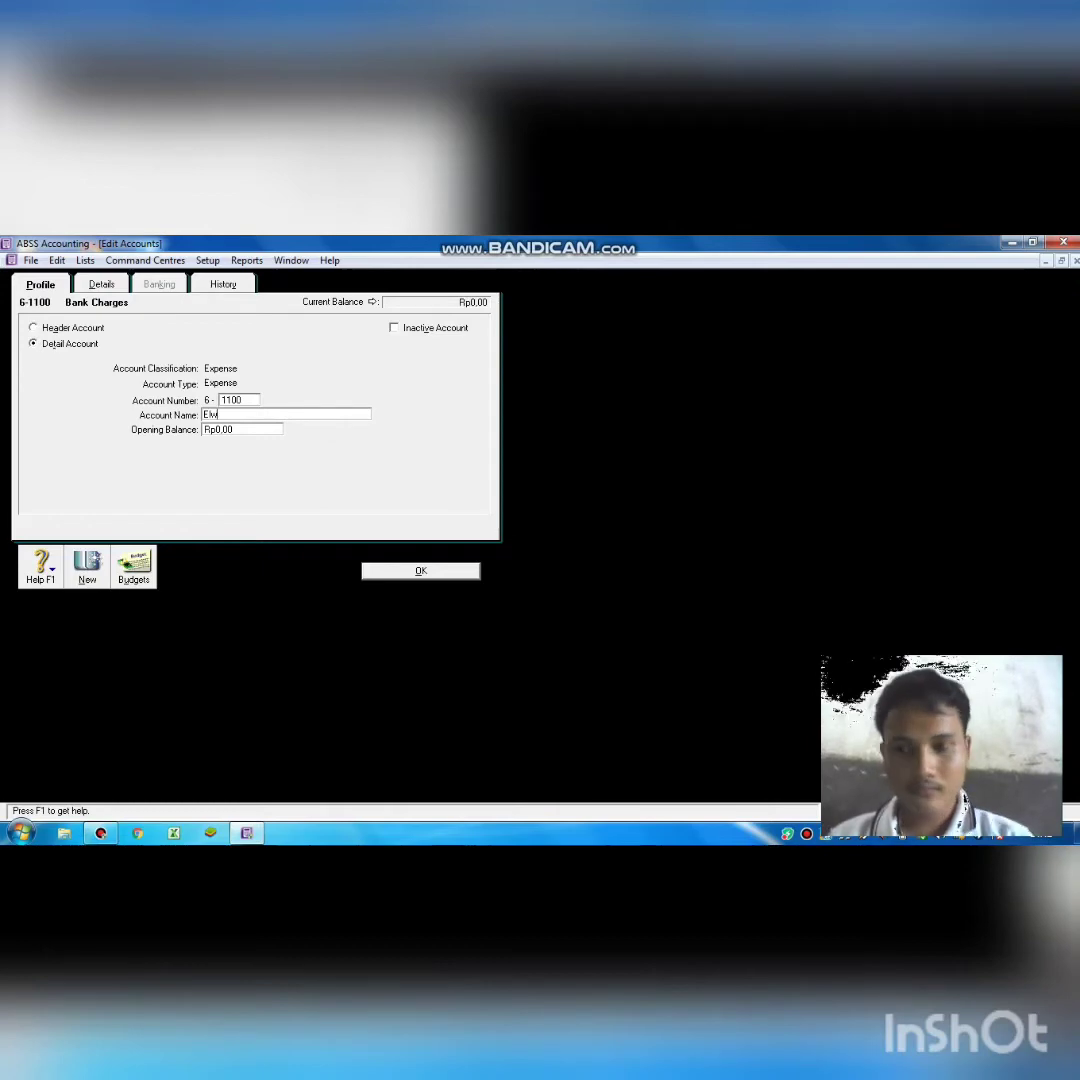
pyautogui.press('BackSpace')
pyautogui.press('BackSpace')
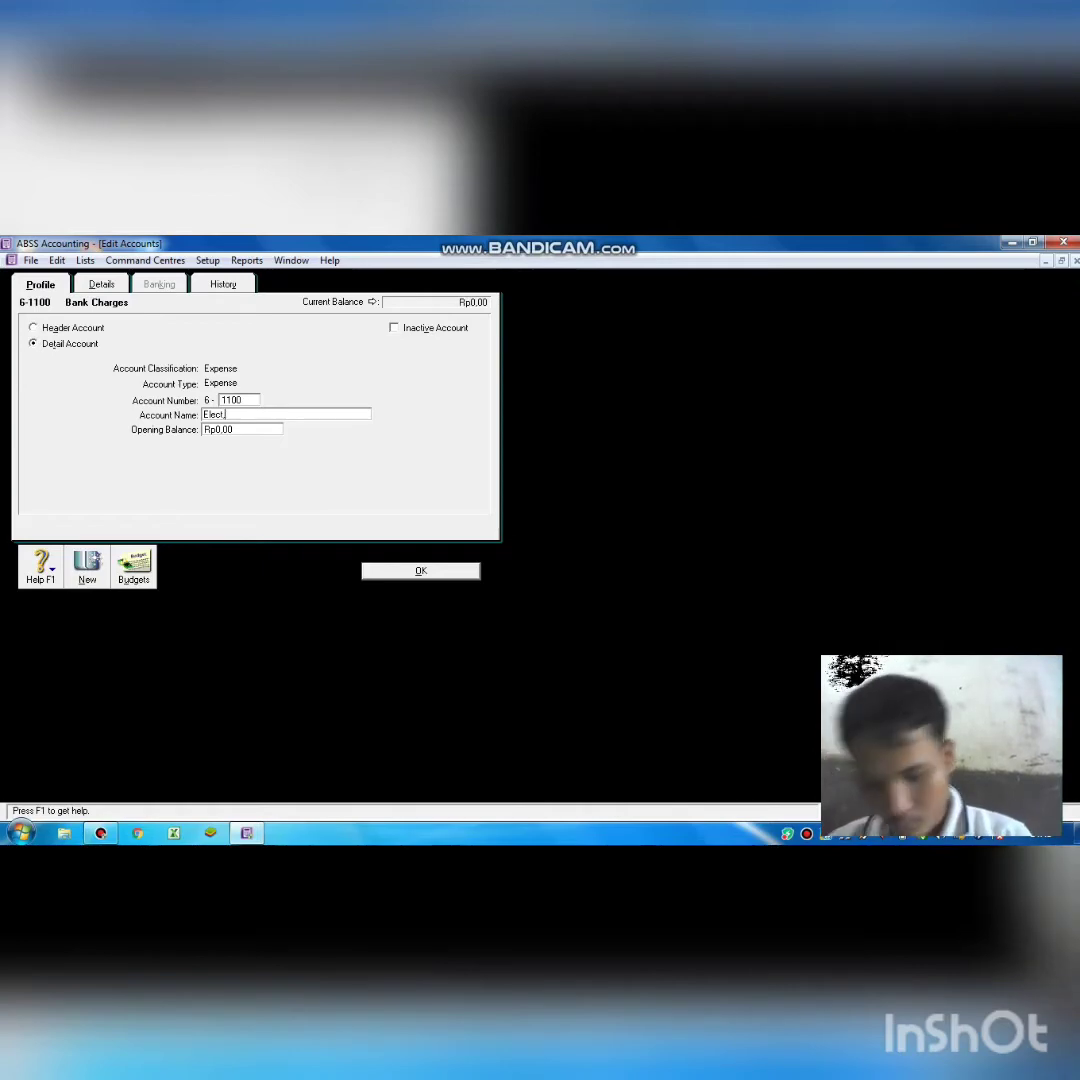
pyautogui.write('wa')
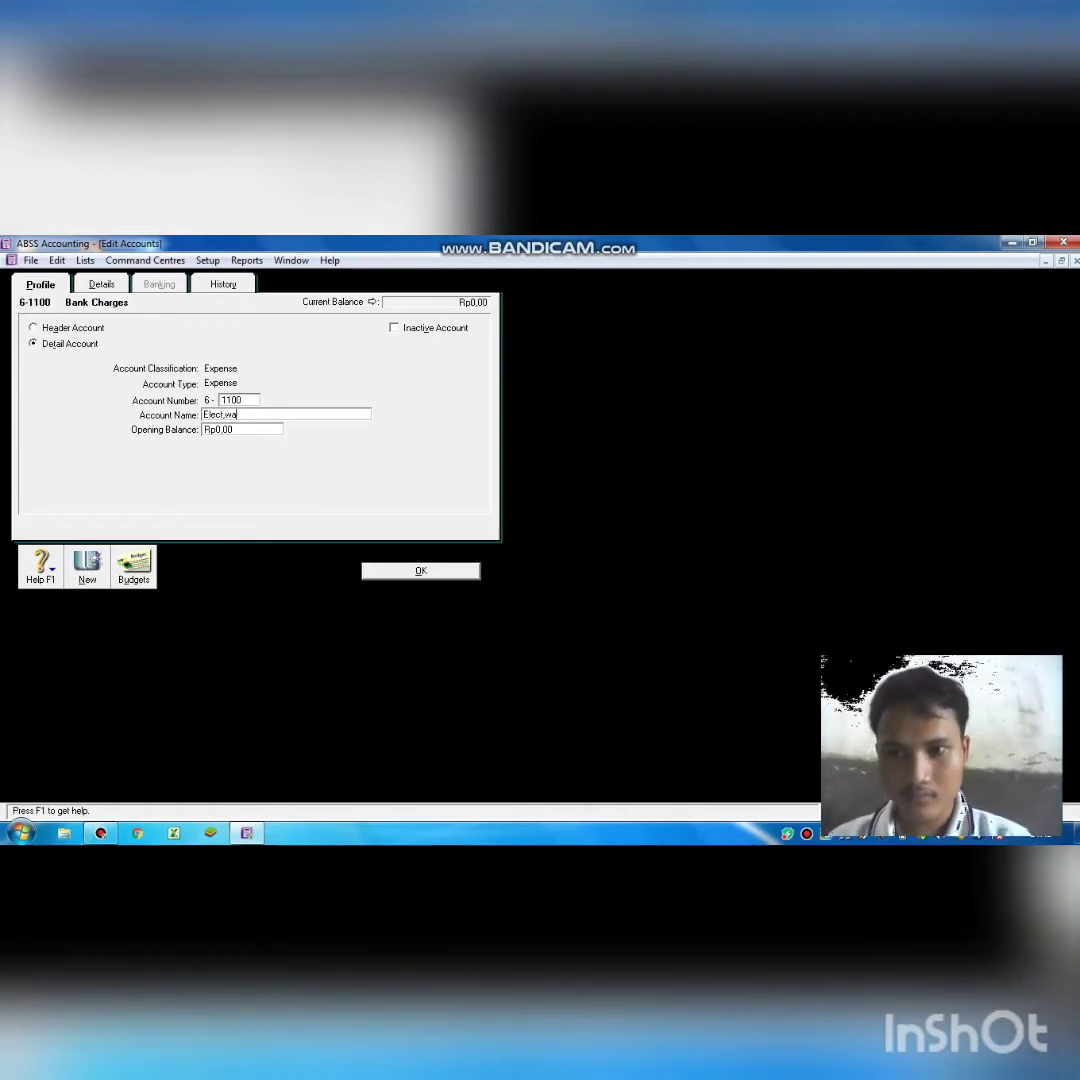
pyautogui.press('BackSpace')
pyautogui.write('W')
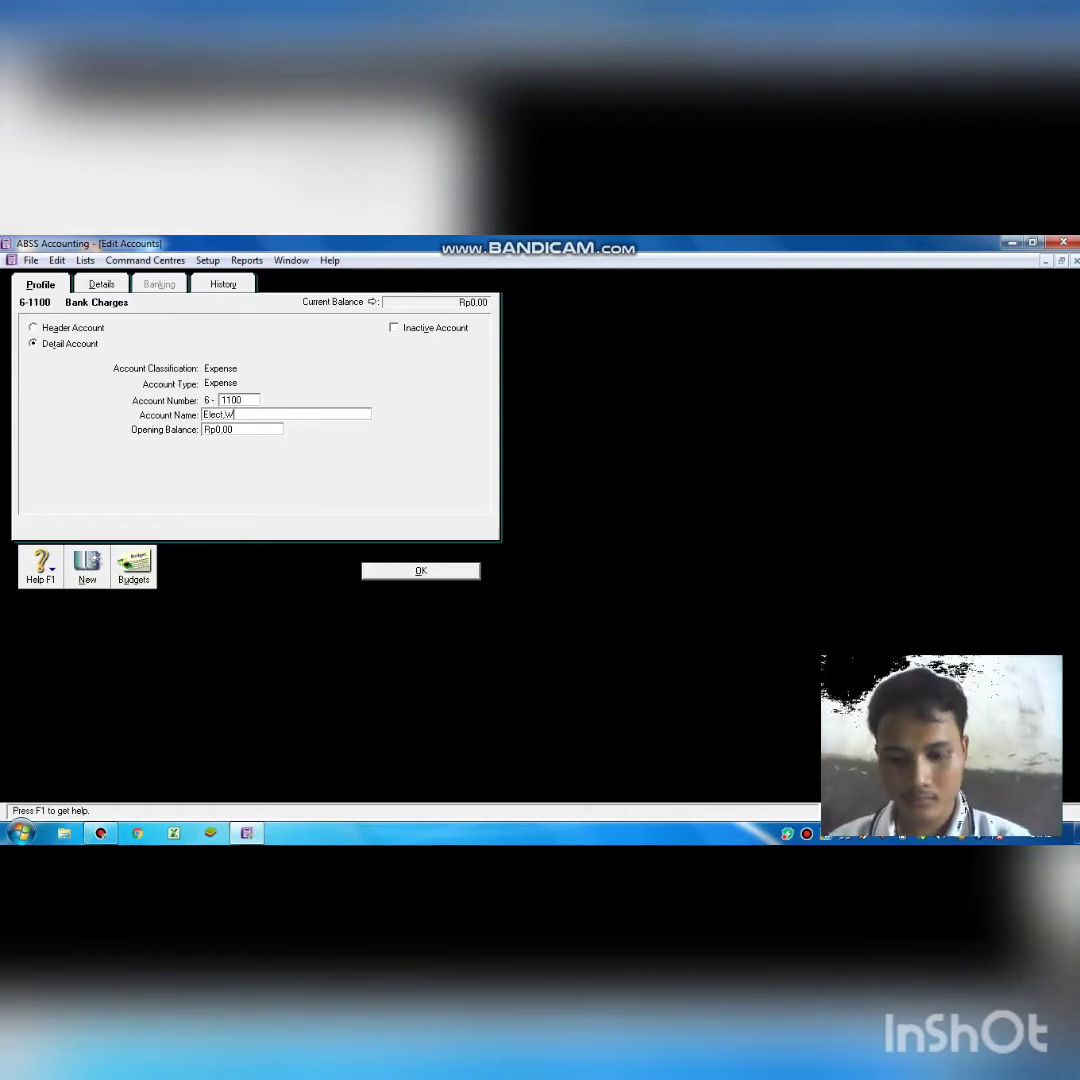
pyautogui.write('ater')
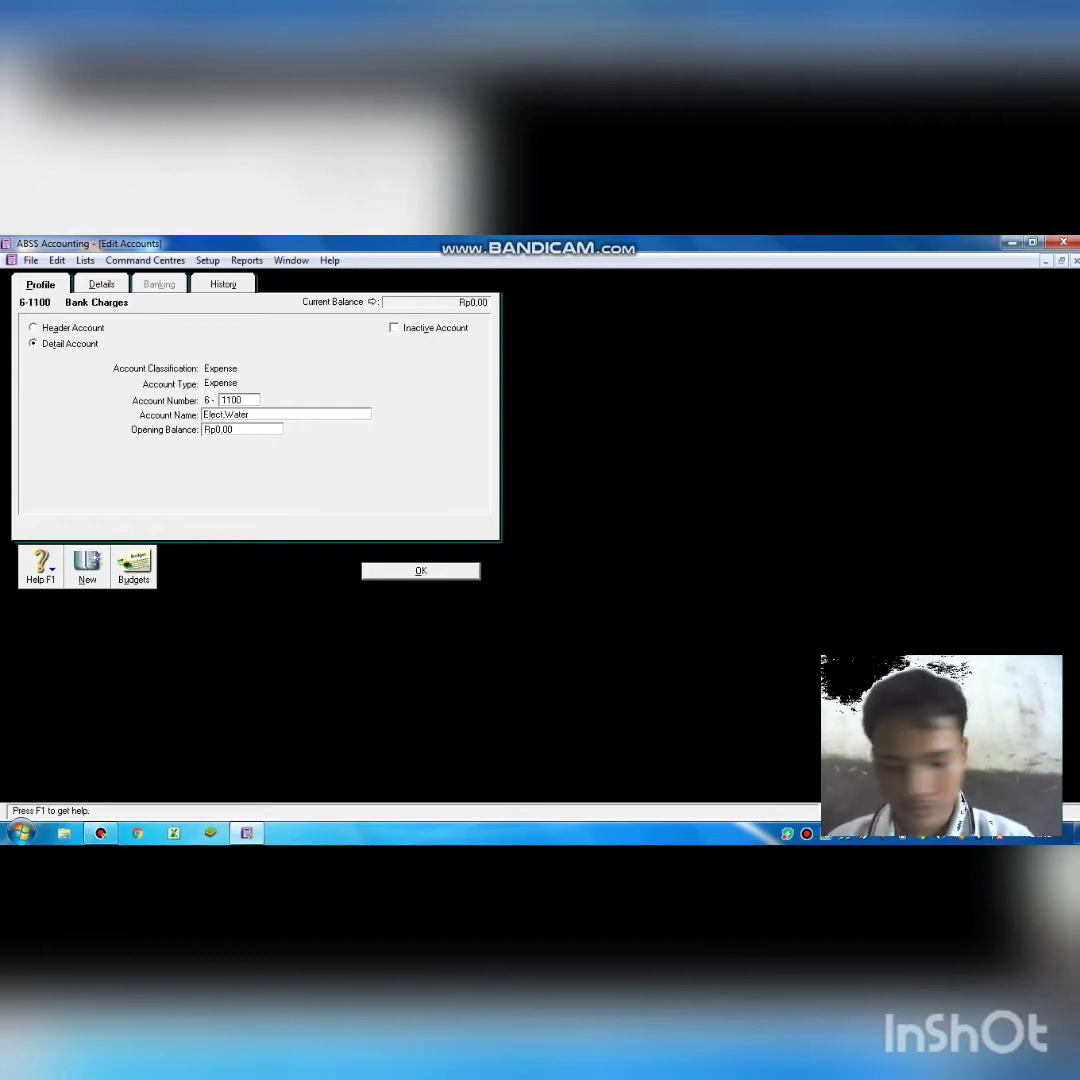
pyautogui.write(',')
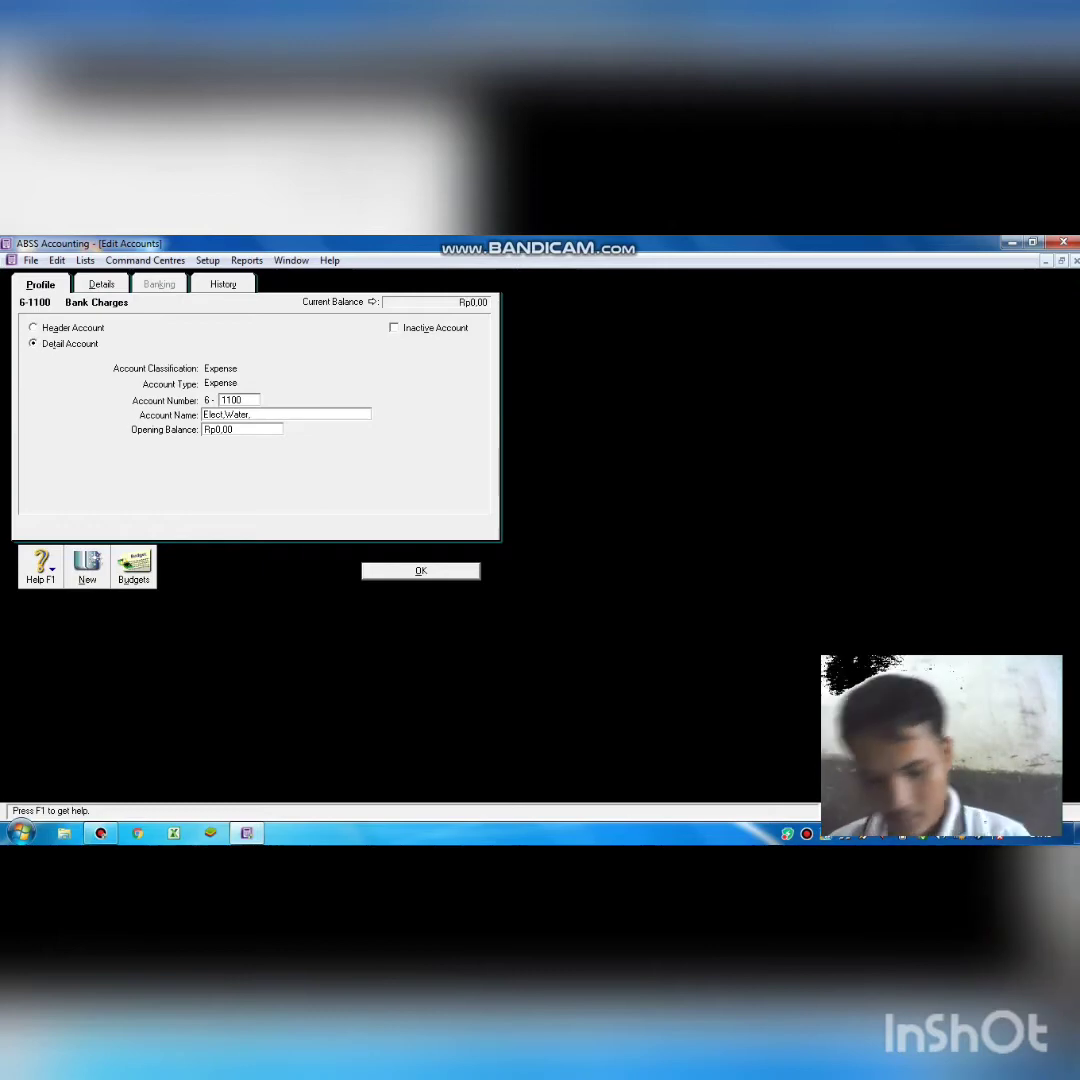
pyautogui.write('&')
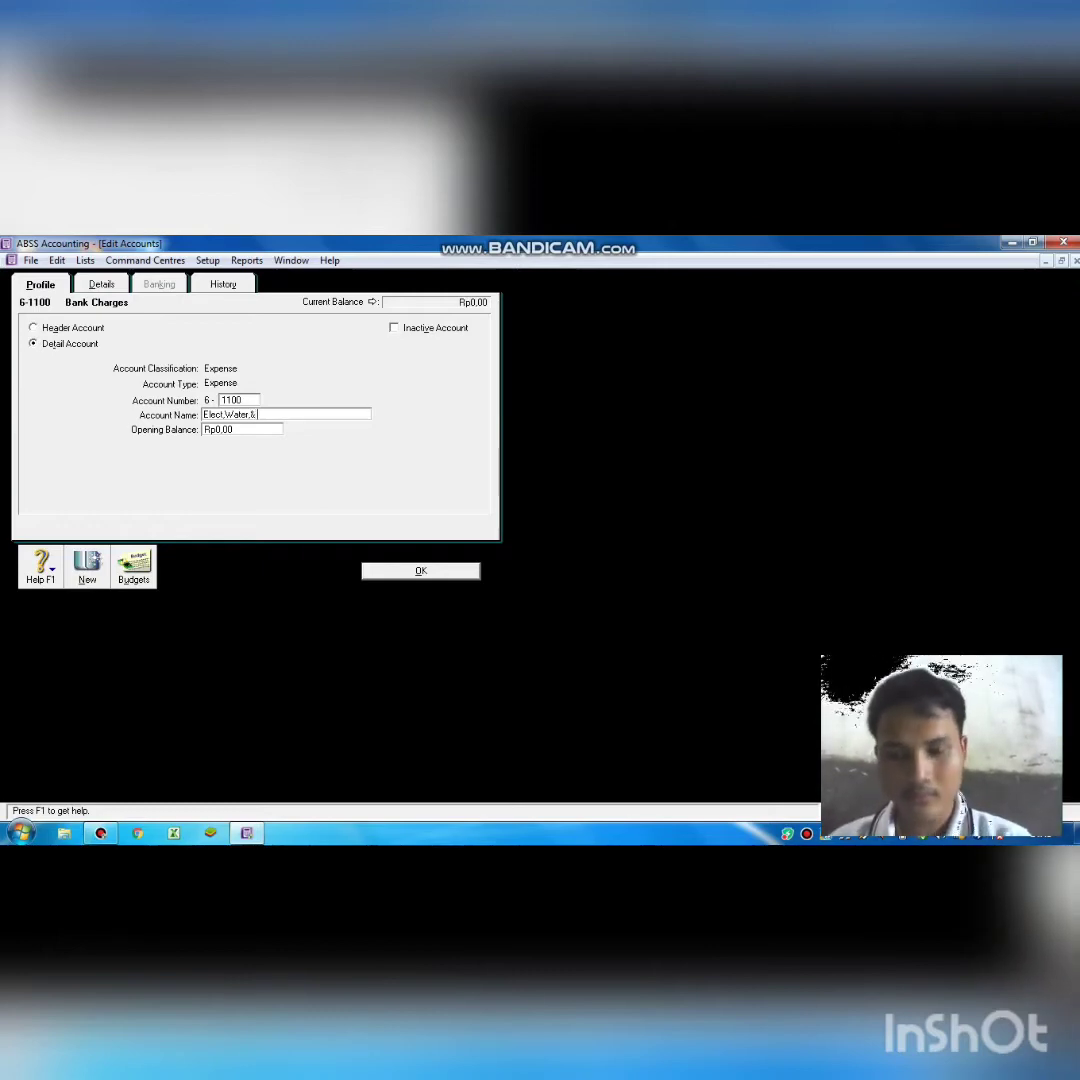
pyautogui.write(' T')
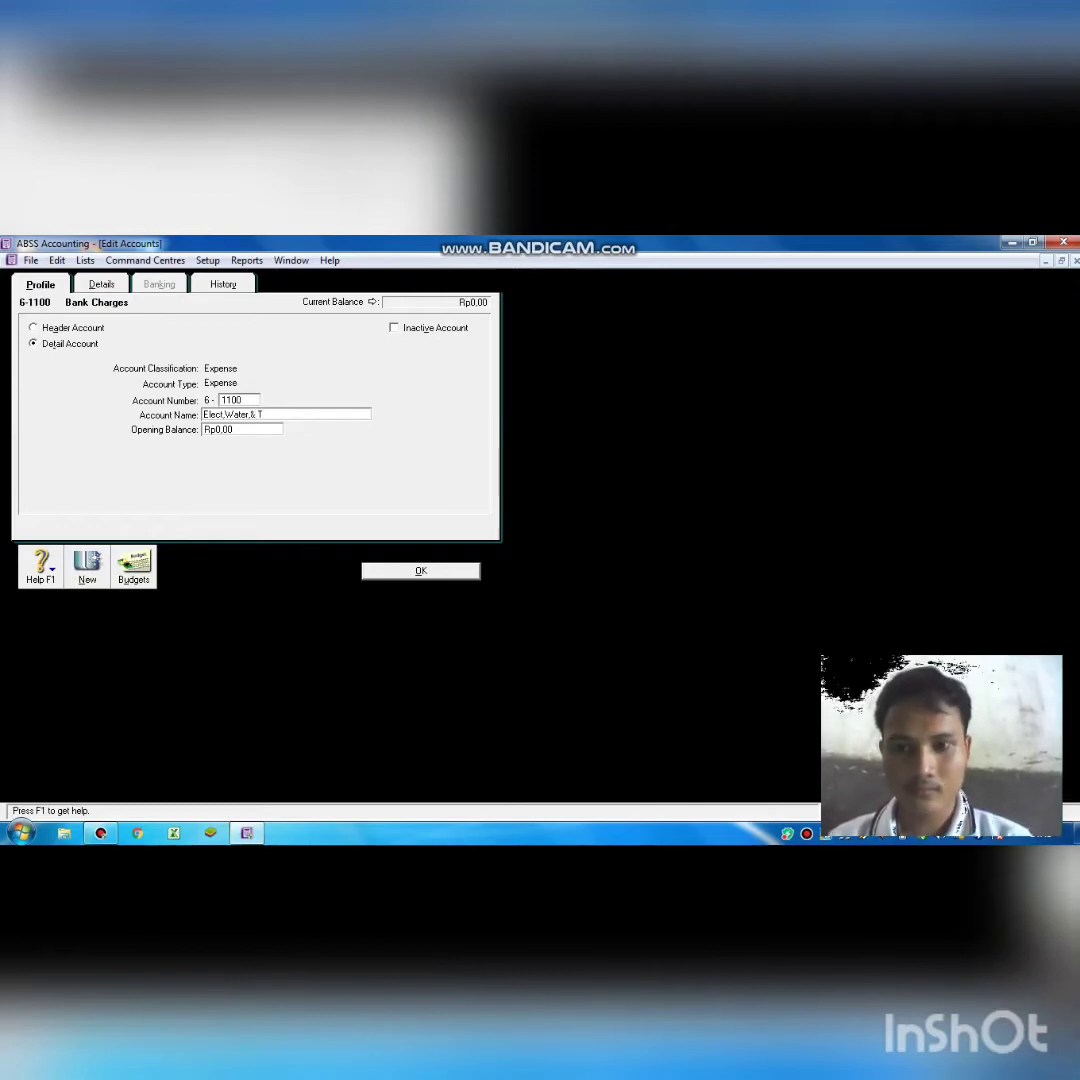
pyautogui.write('elp')
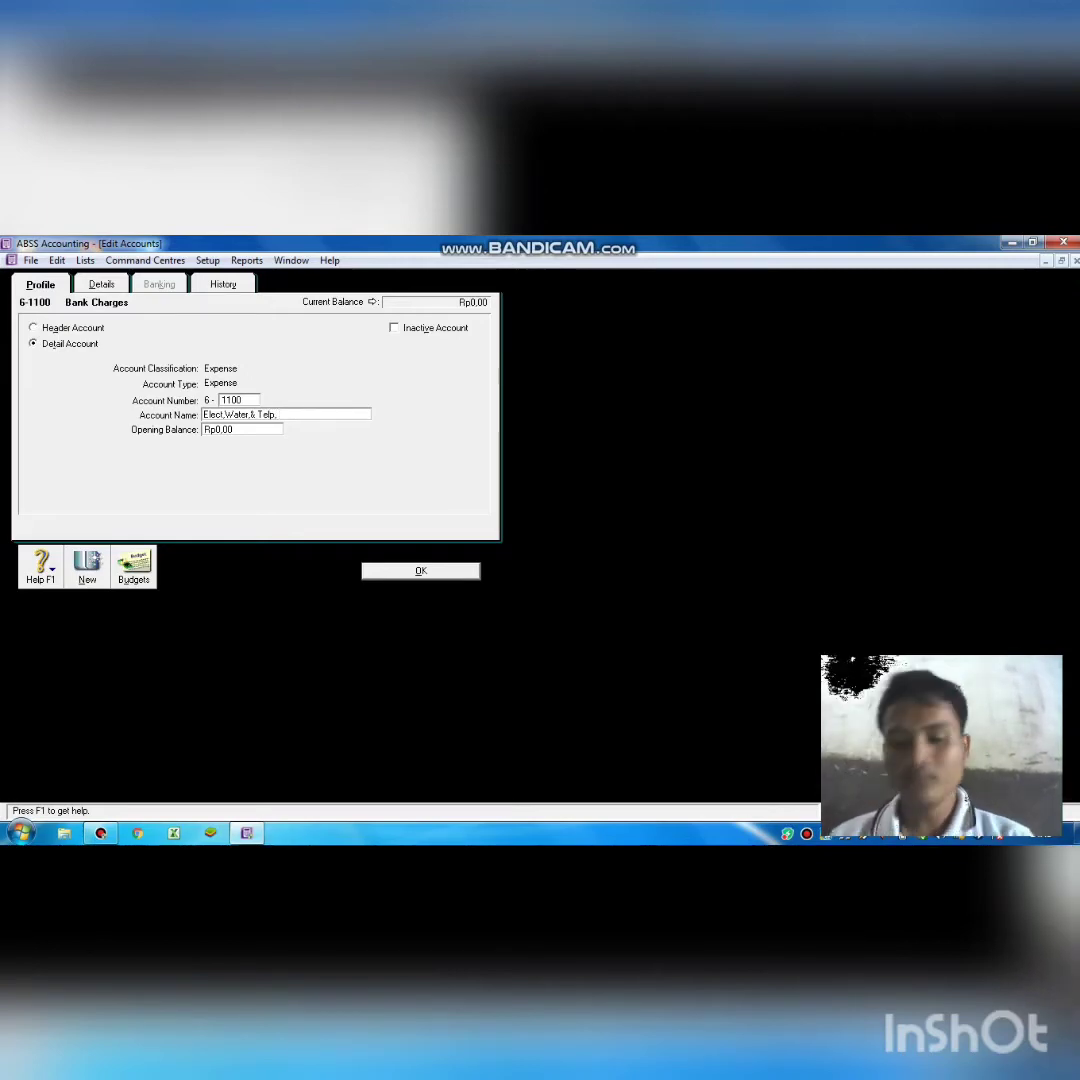
pyautogui.write(', ')
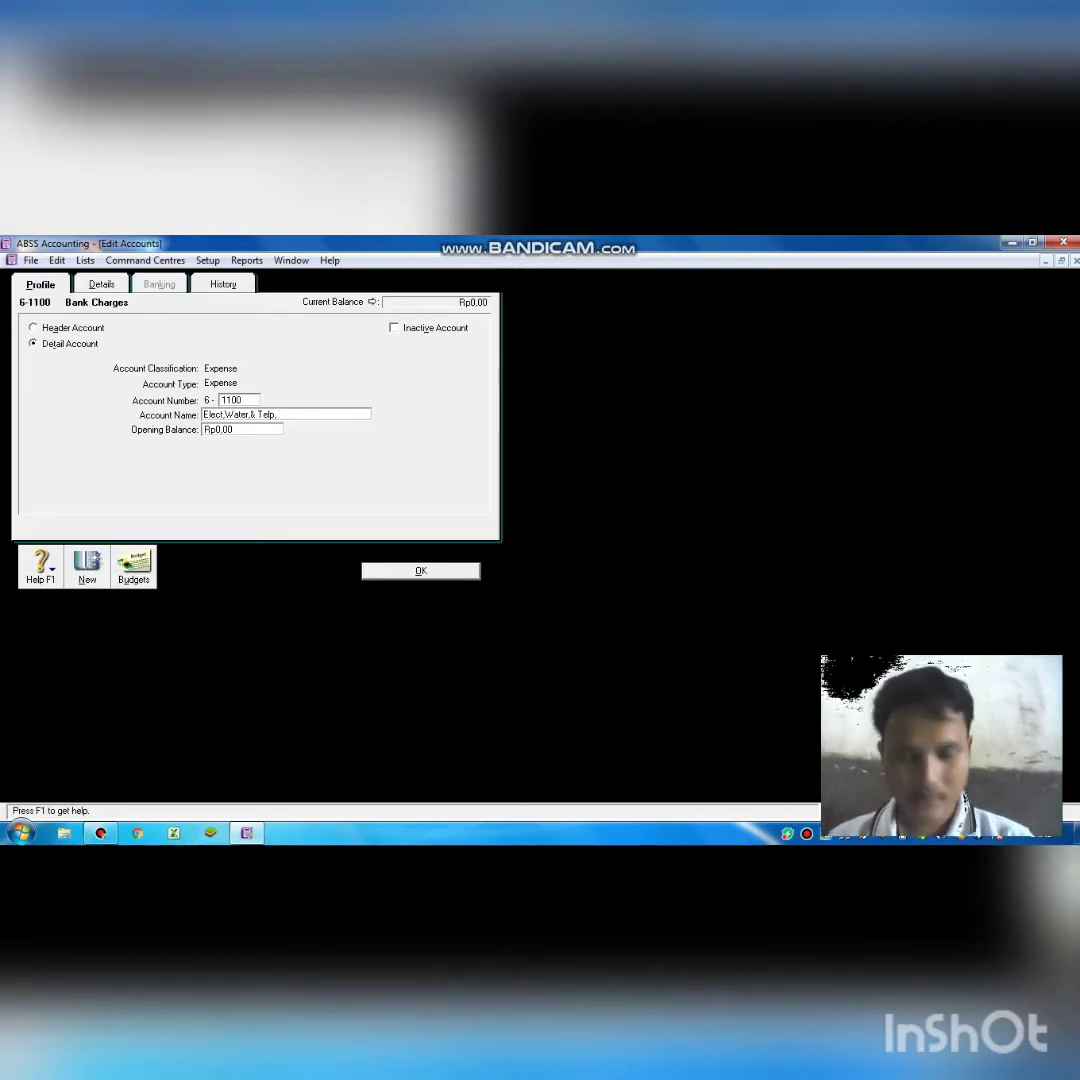
pyautogui.write('E')
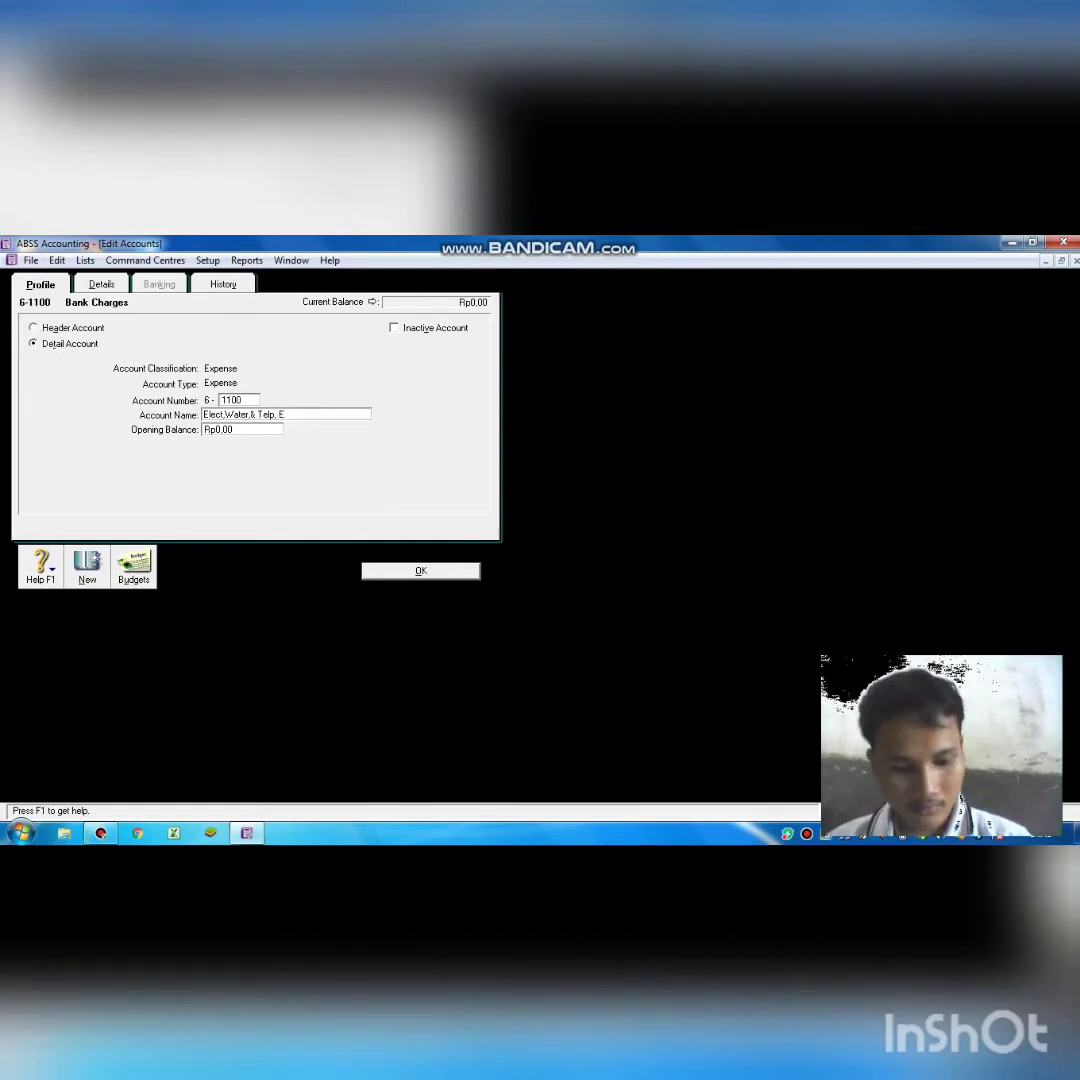
pyautogui.write('xpense')
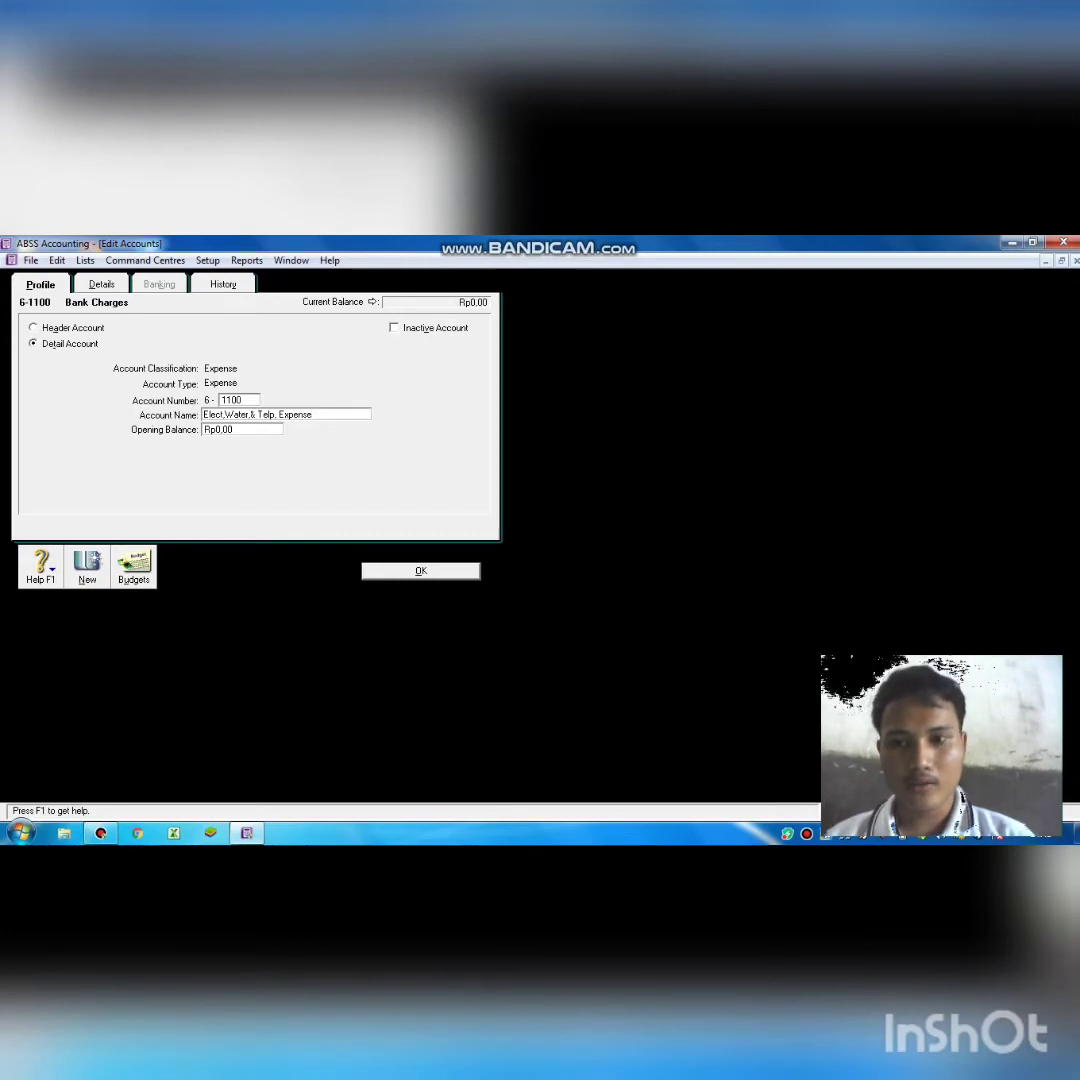
pyautogui.press('Return')
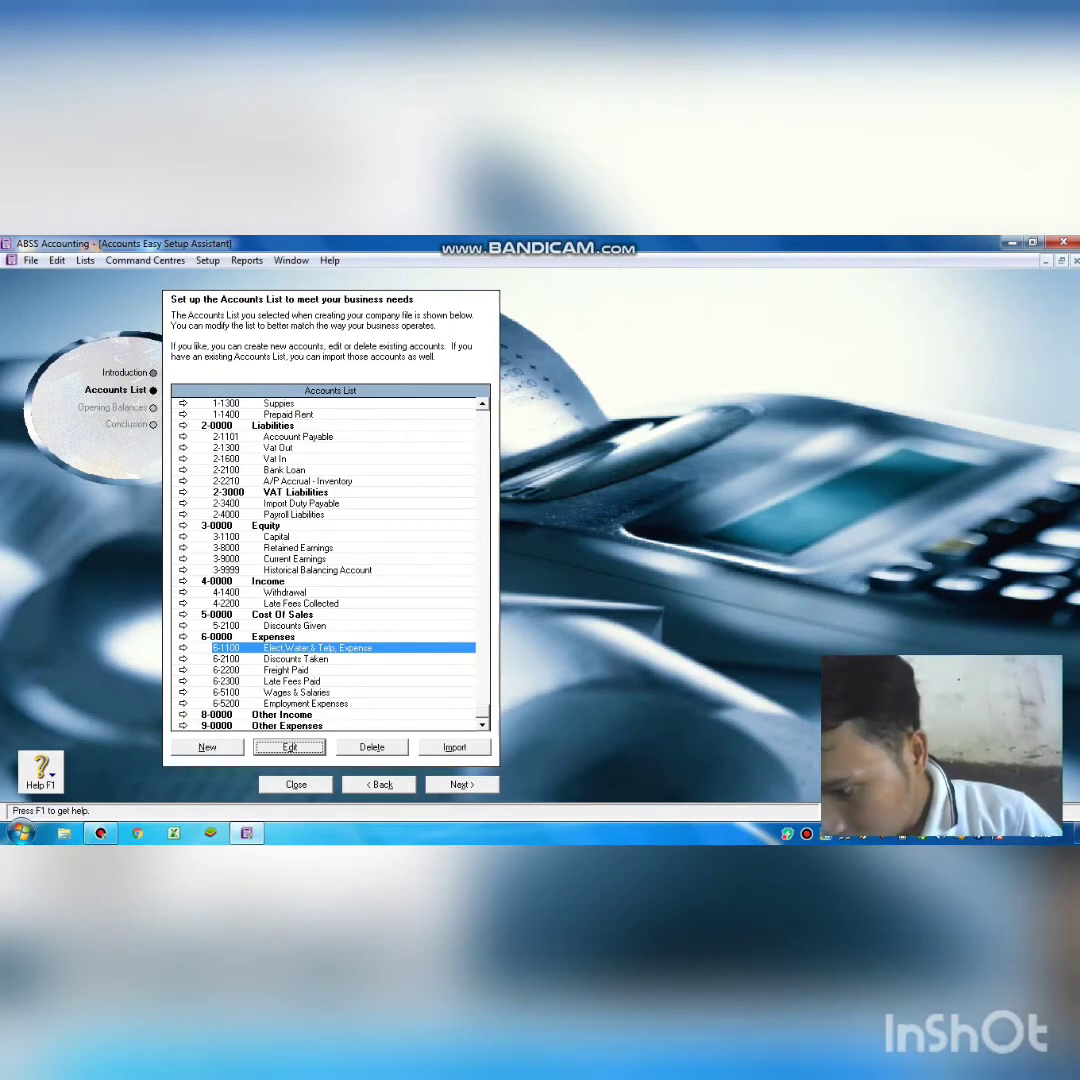
# Renumber Discounts Taken 6-2100 to 6-1200 and rename it Salary Expense.
pyautogui.click(345, 657)
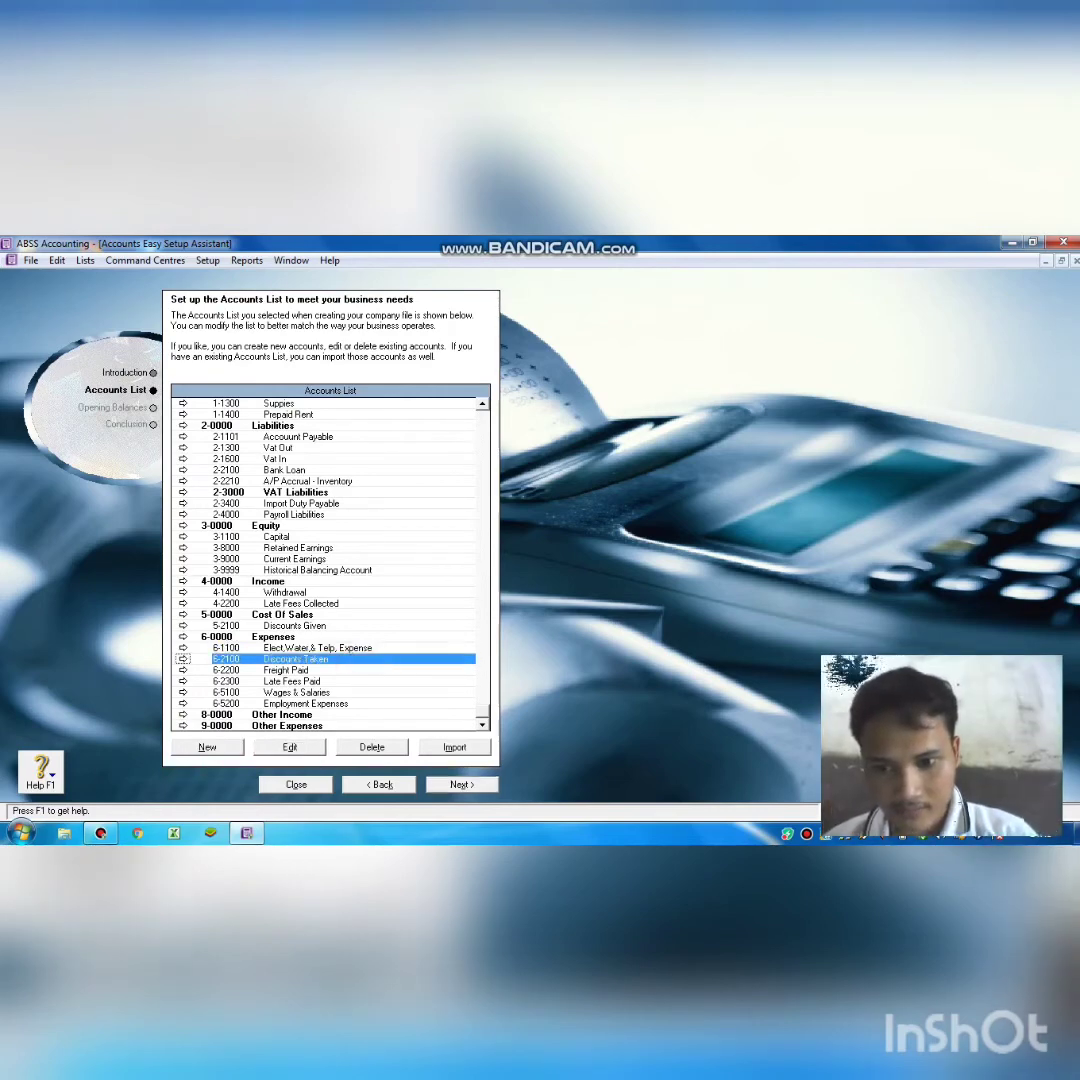
pyautogui.click(300, 747)
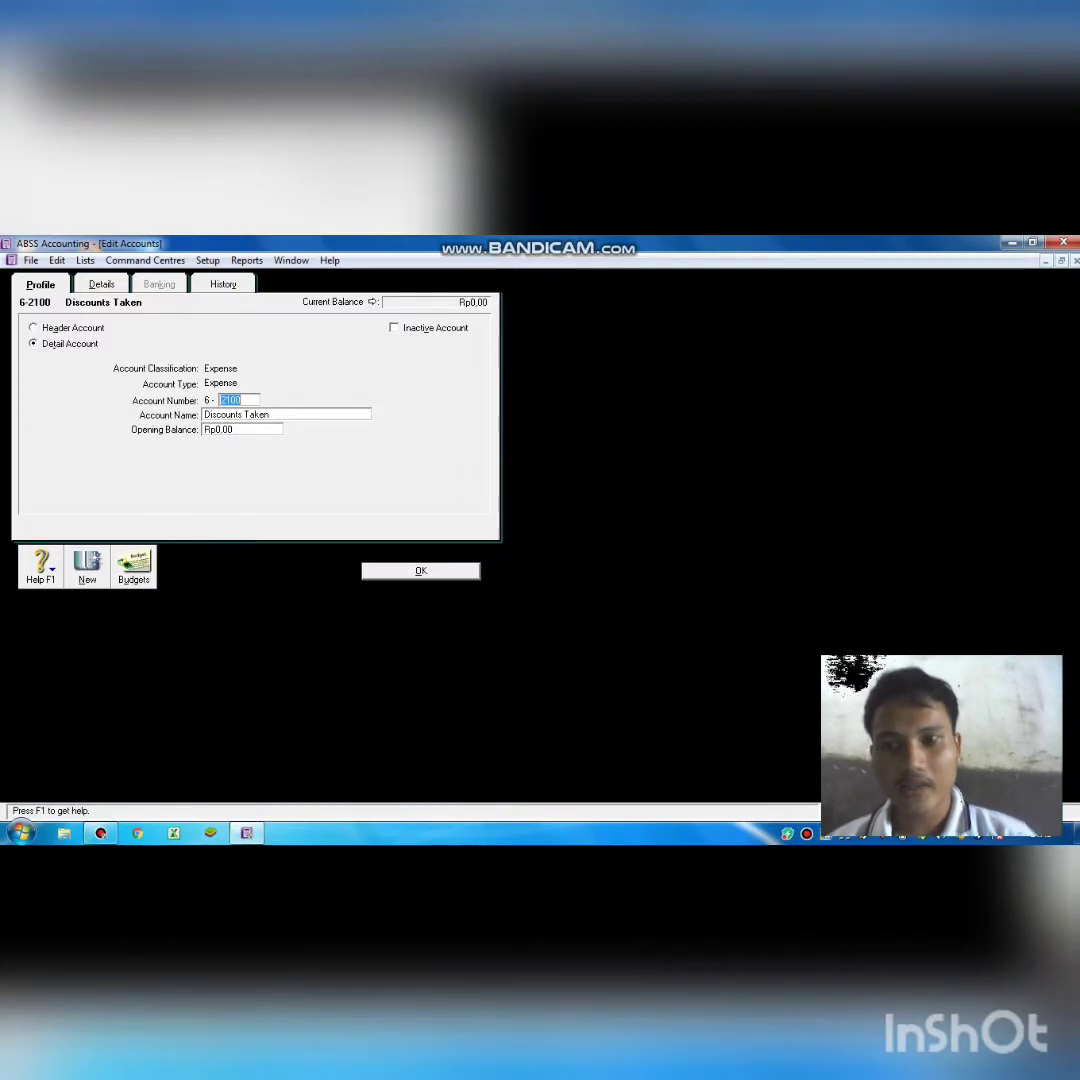
pyautogui.press('BackSpace')
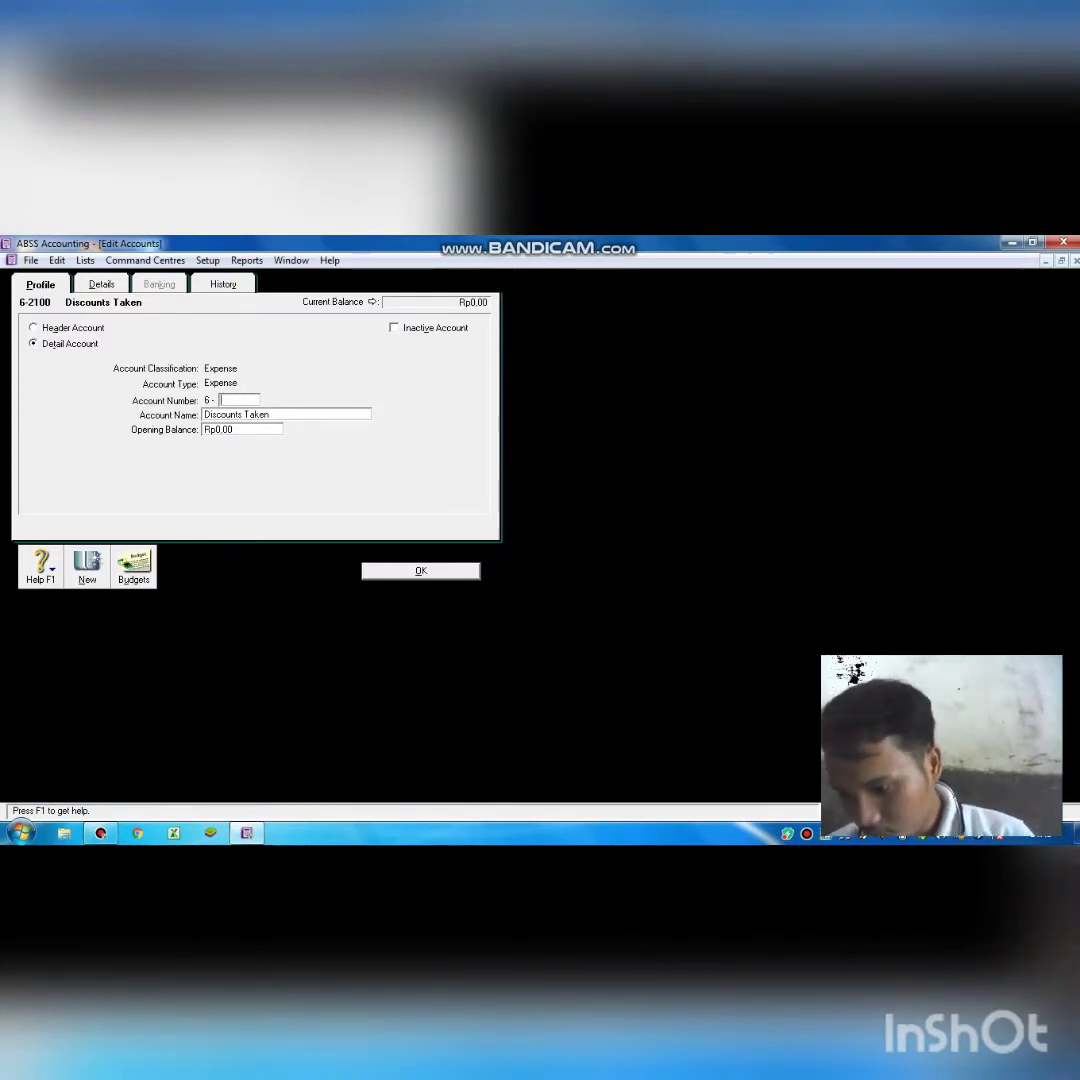
pyautogui.write('1200')
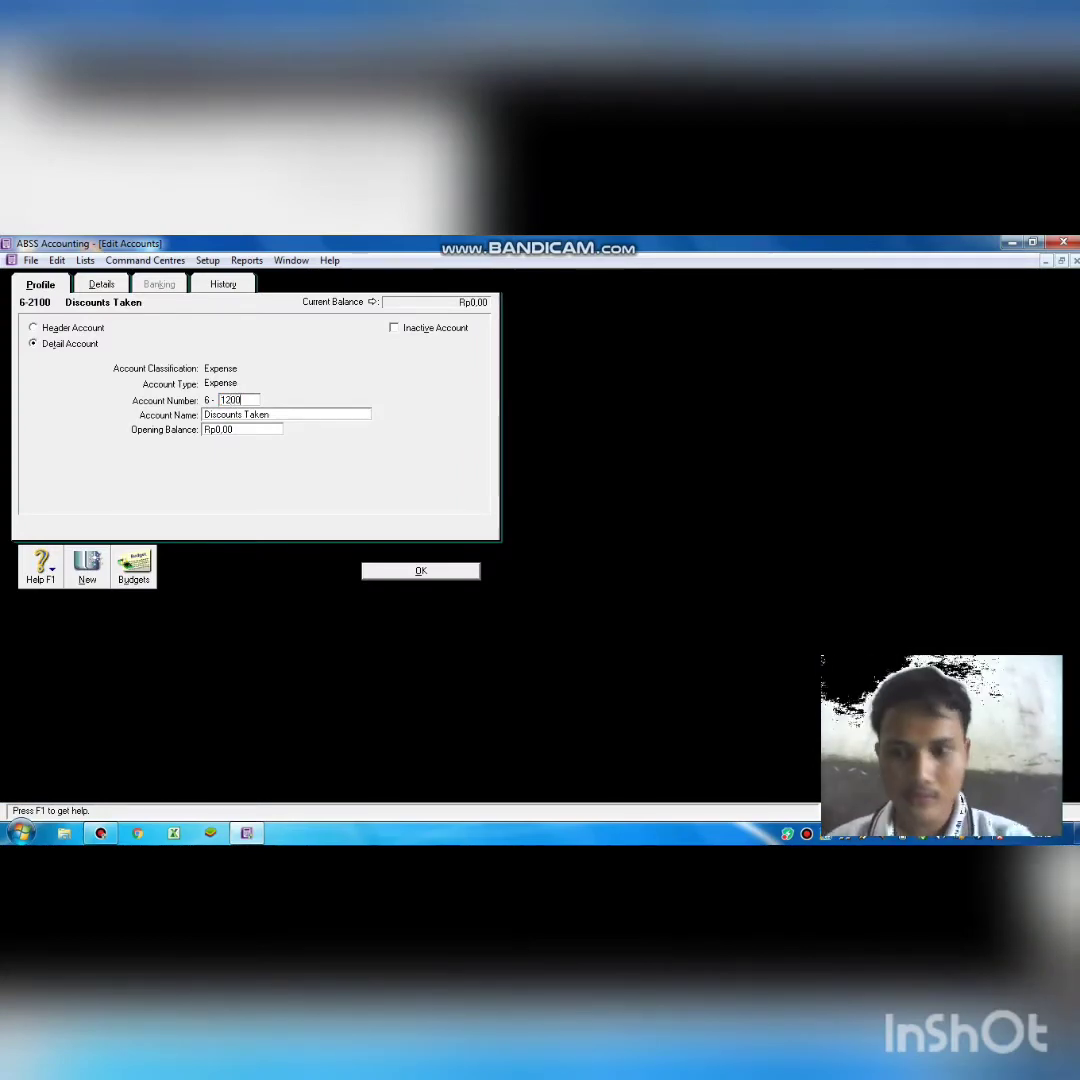
pyautogui.press('Tab')
pyautogui.press('BackSpace')
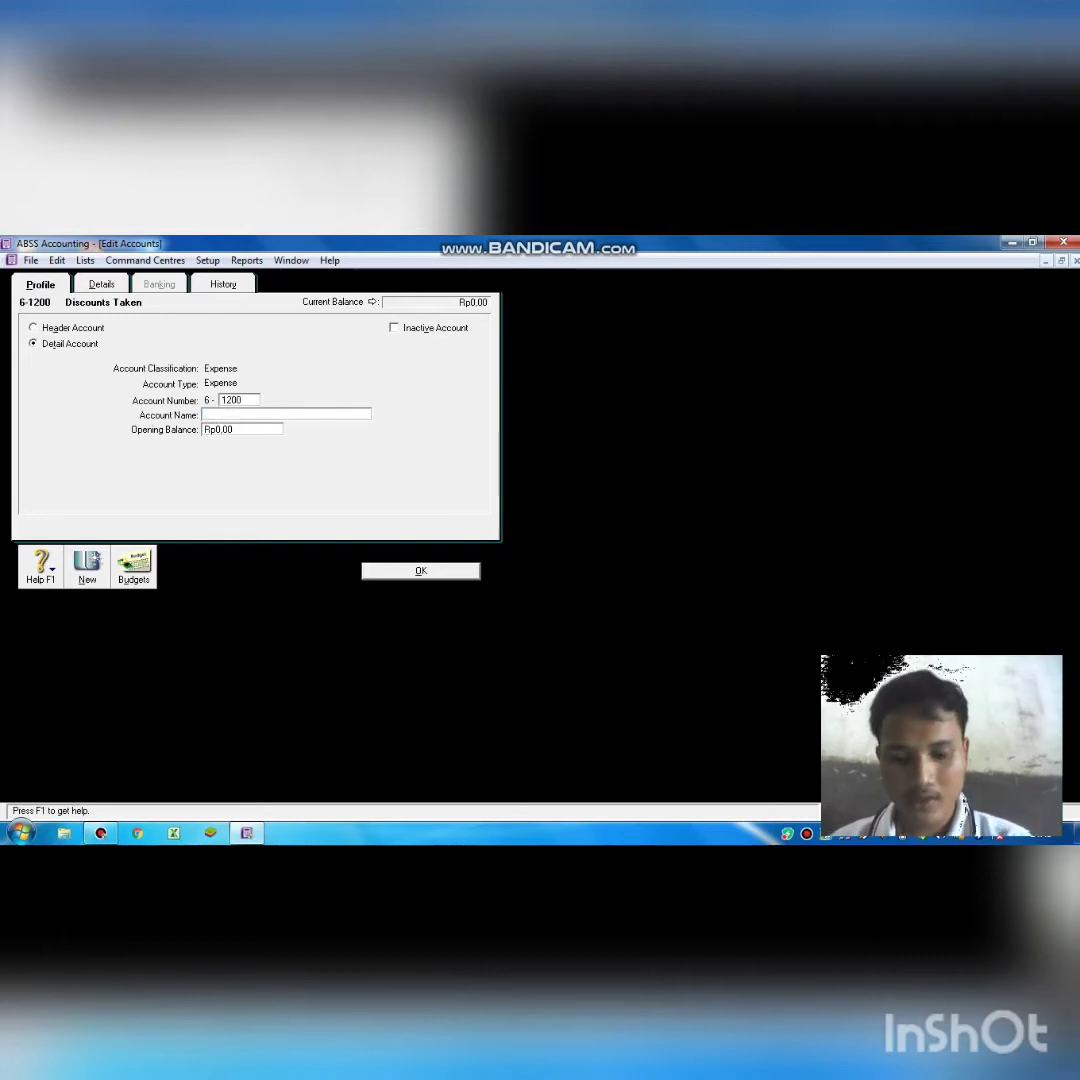
pyautogui.write('S')
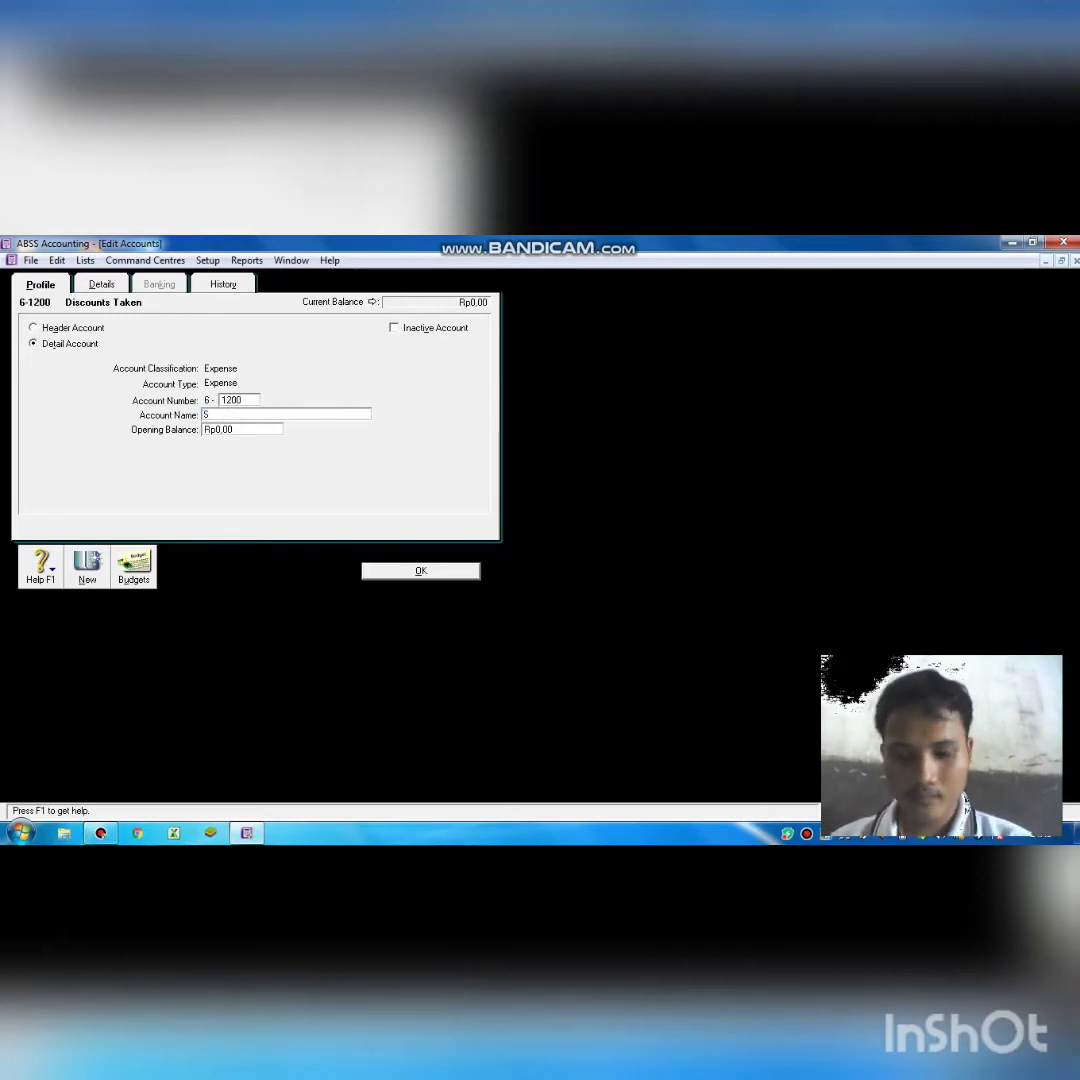
pyautogui.write('alary E')
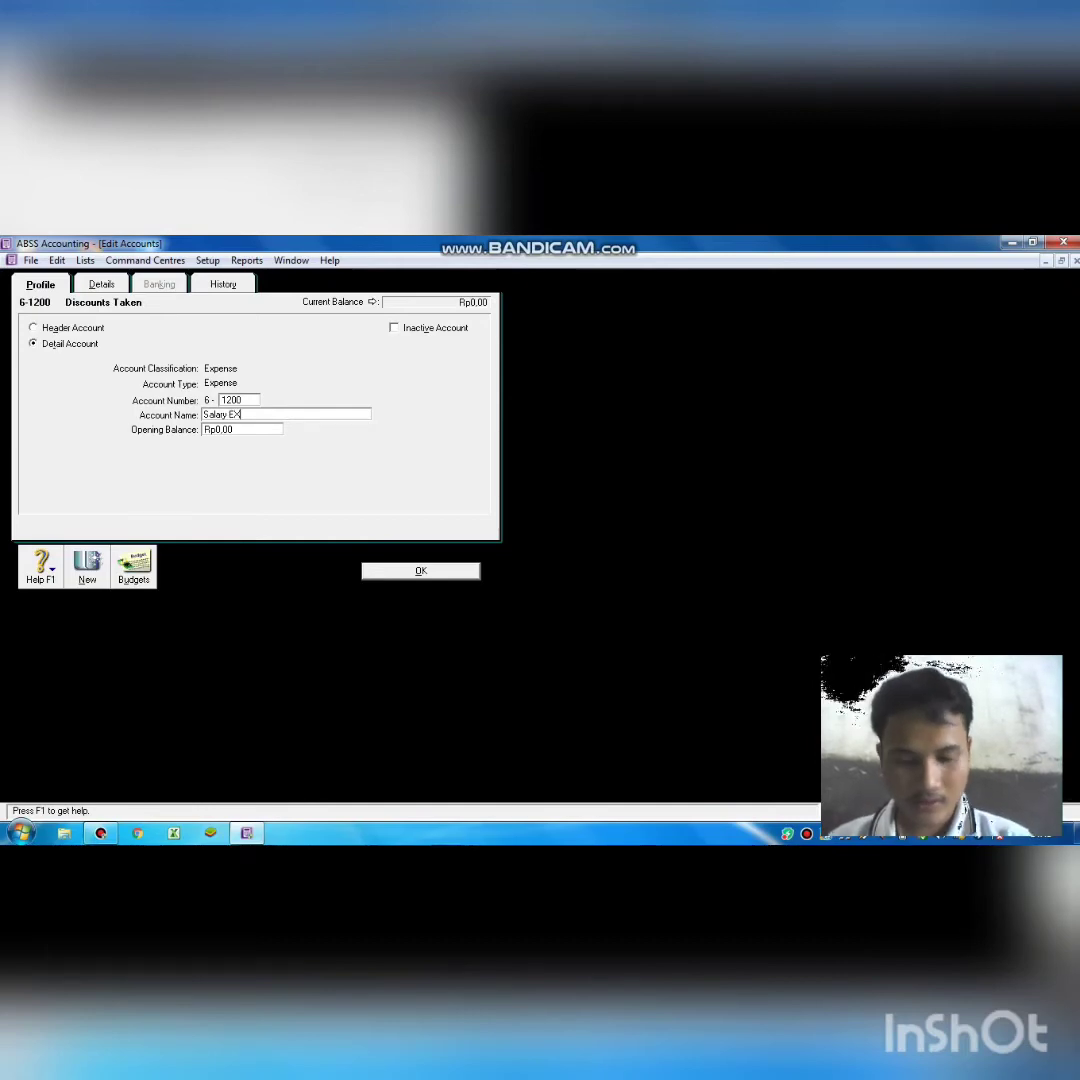
pyautogui.write('X')
pyautogui.write('xpense')
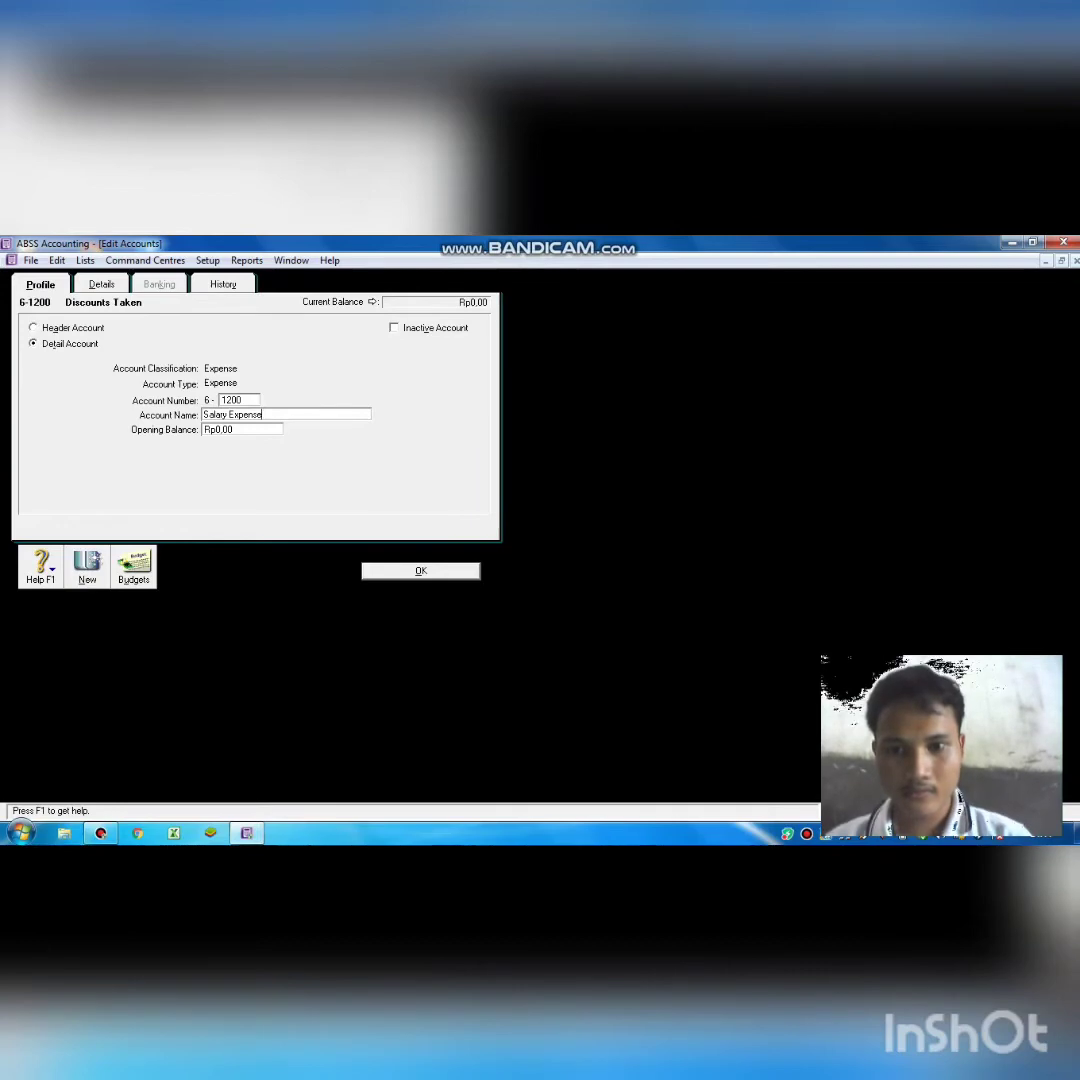
pyautogui.click(410, 569)
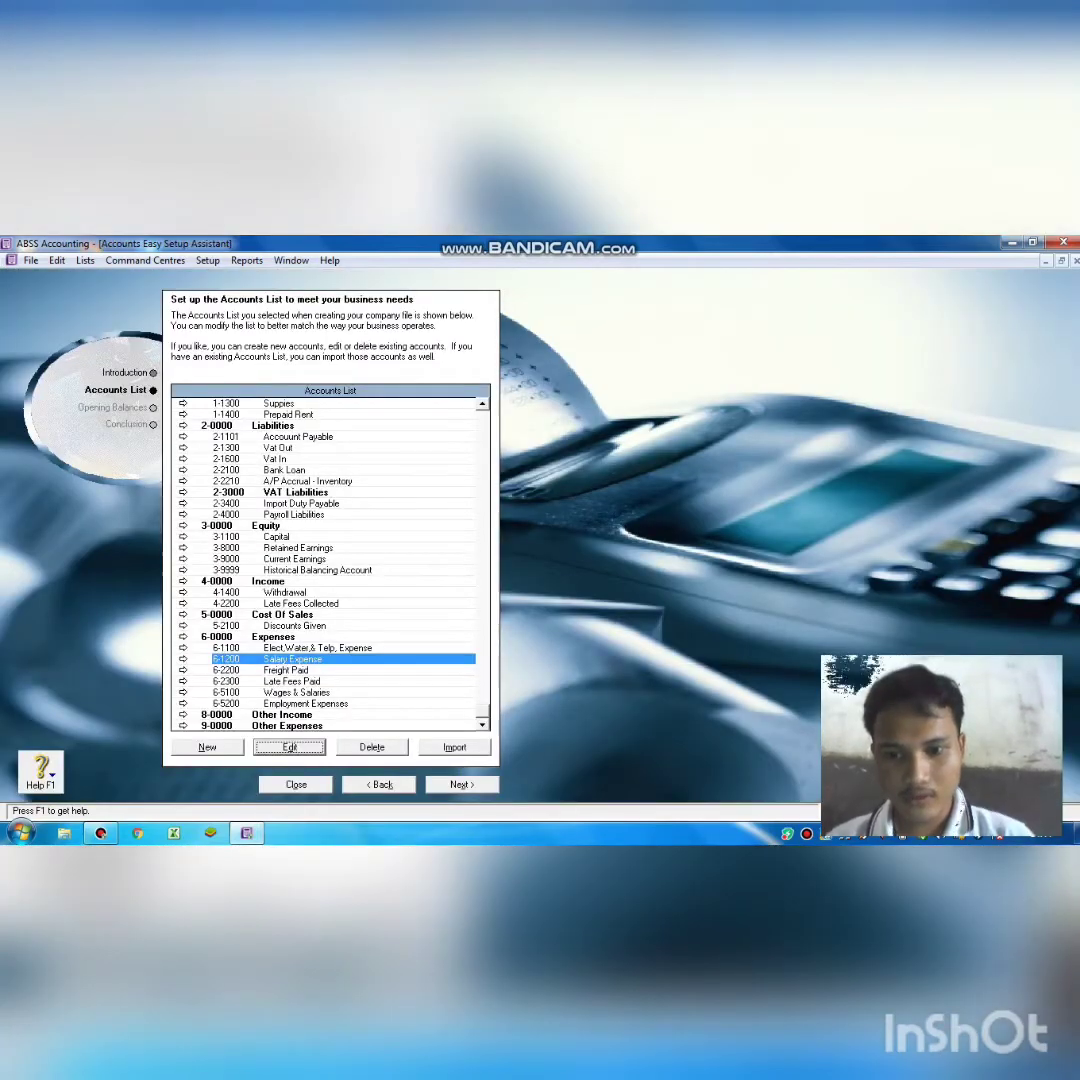
# Change Freight Paid account 6-2200 to number 6-1300 and name it Supplies Expense.
pyautogui.click(348, 671)
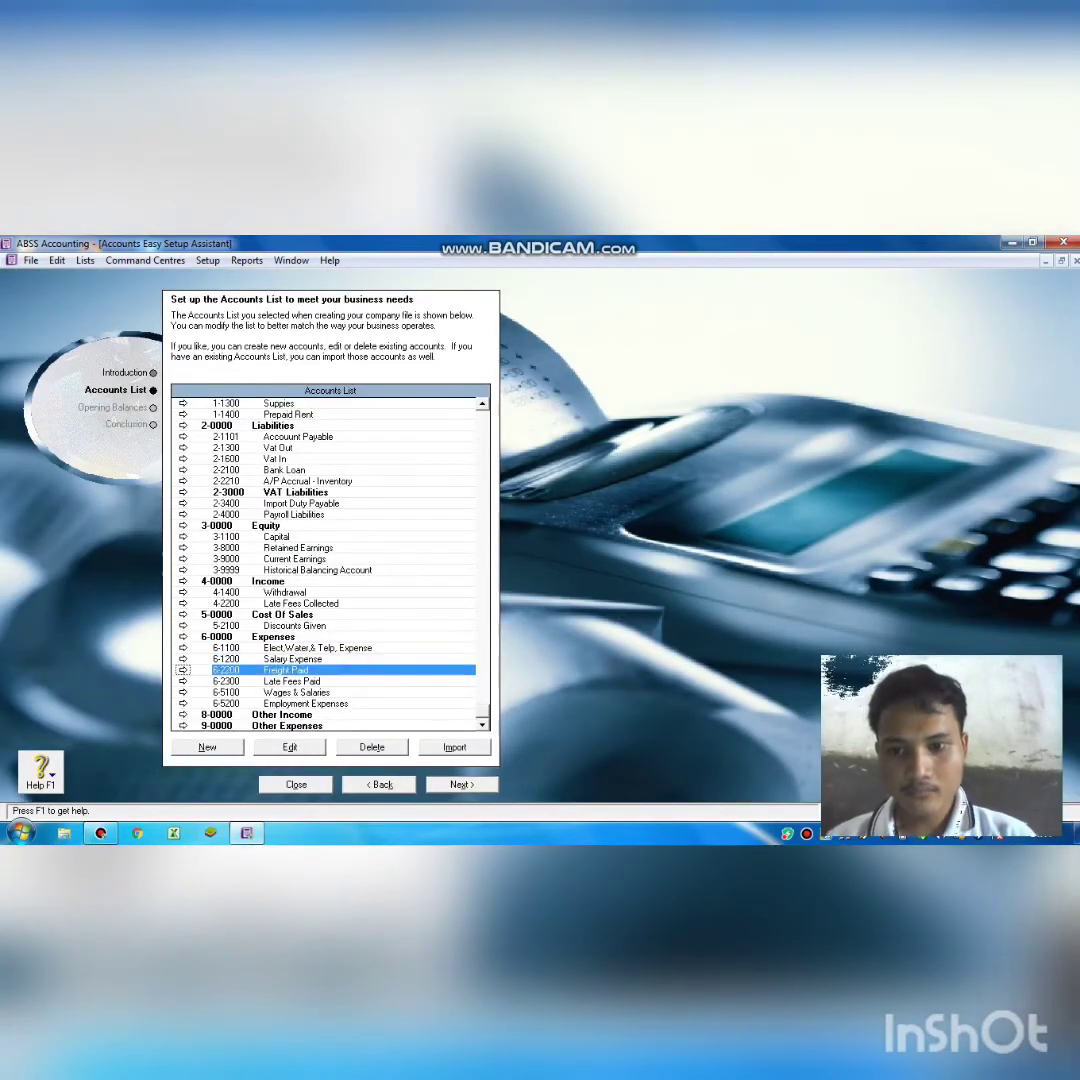
pyautogui.click(290, 747)
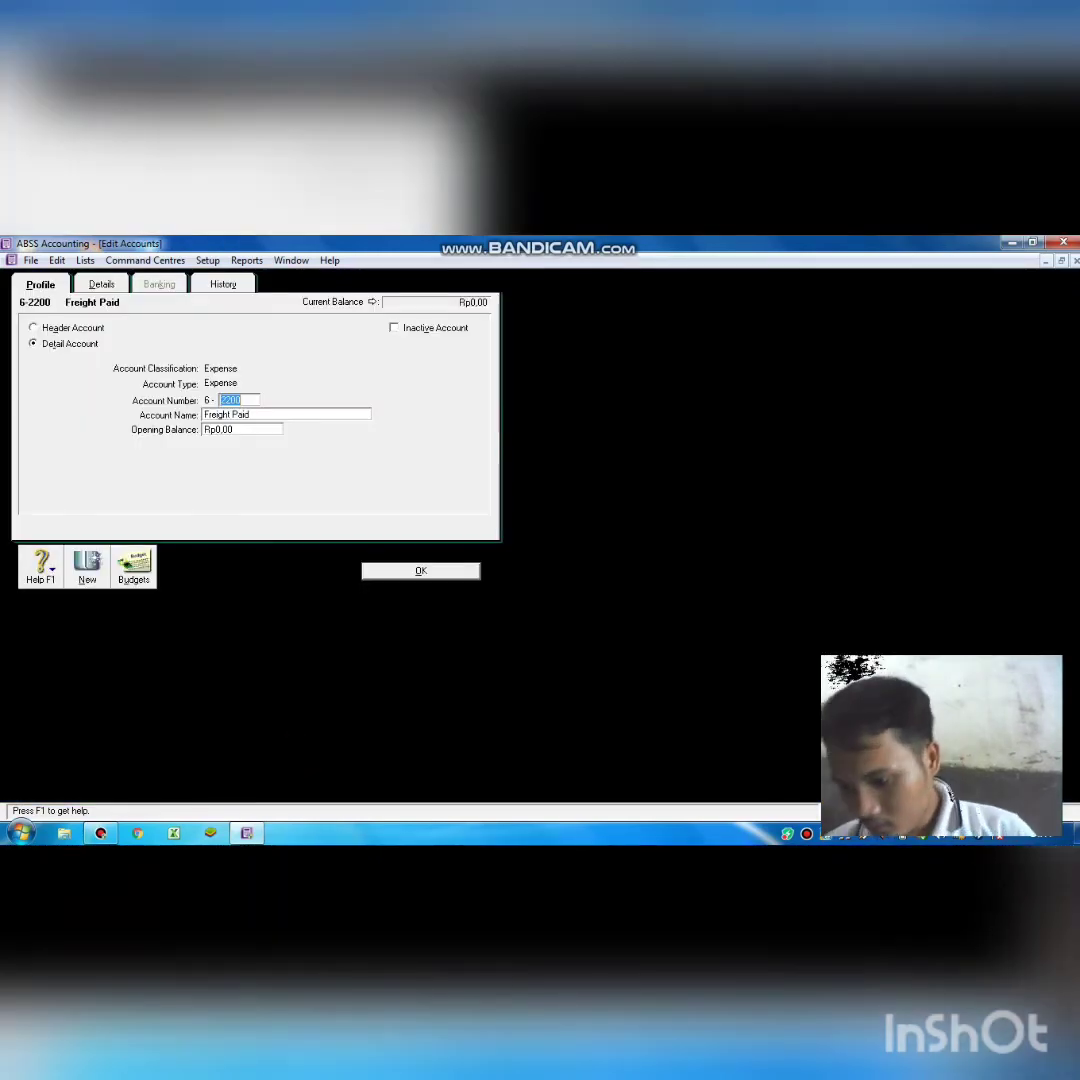
pyautogui.press('BackSpace')
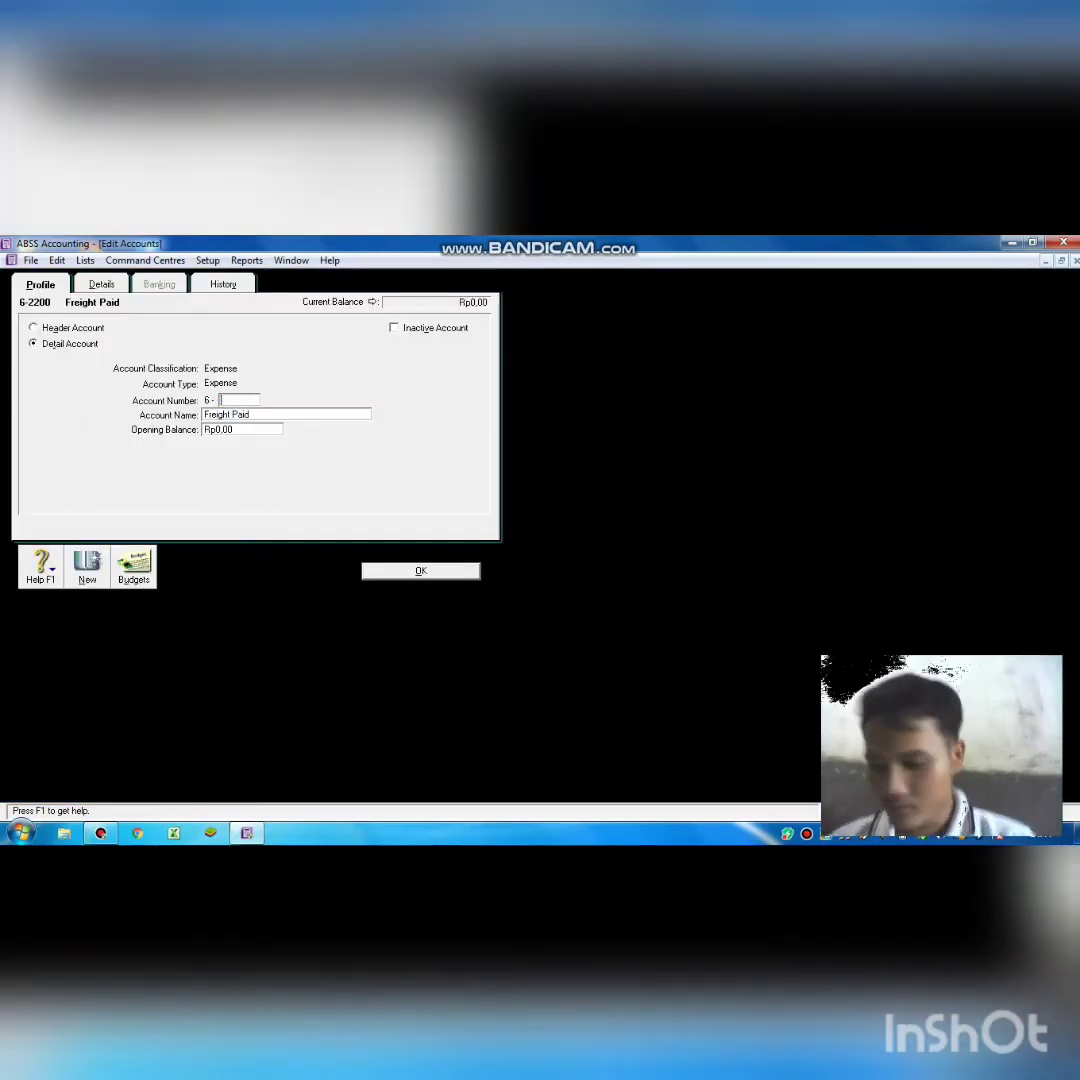
pyautogui.write('1300')
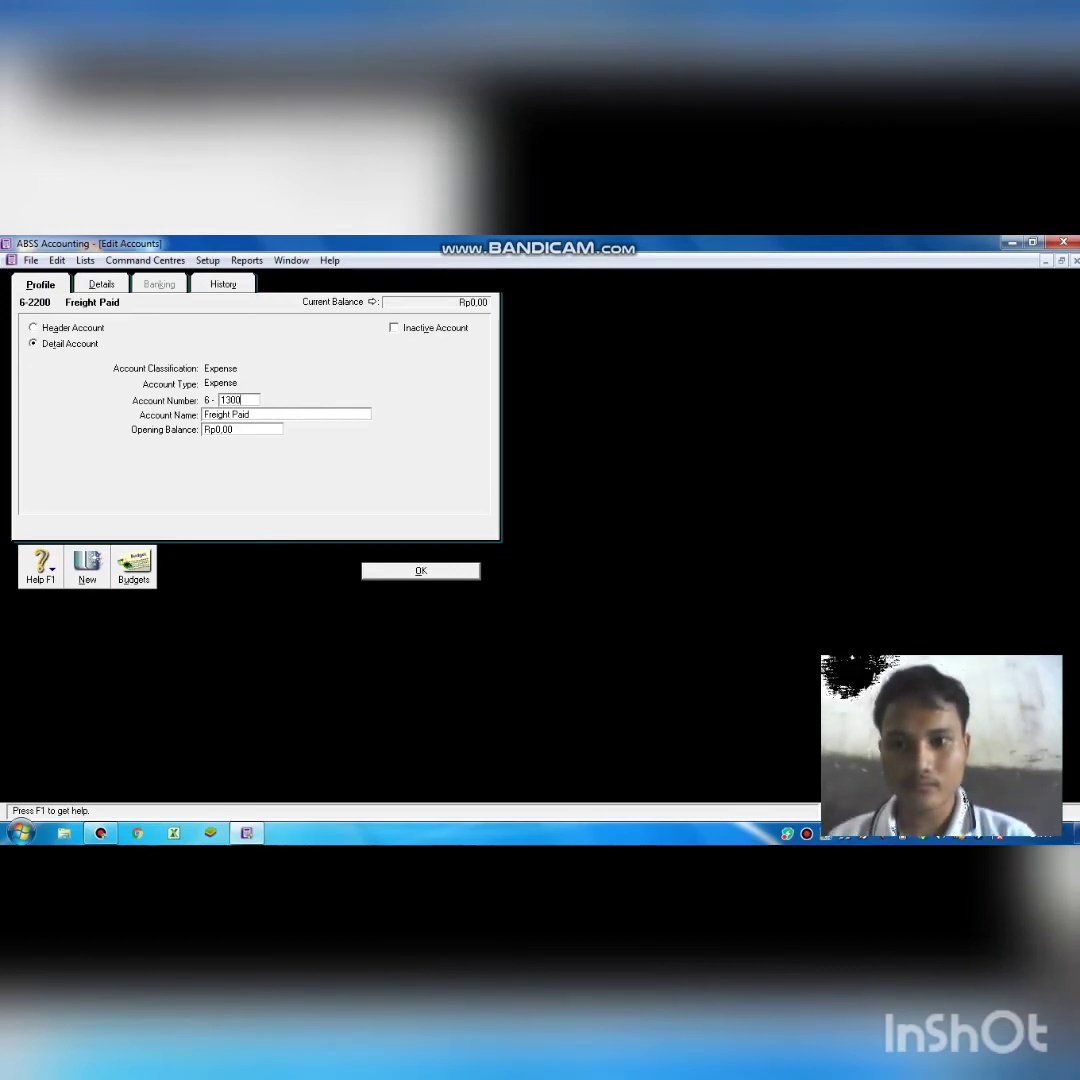
pyautogui.press('Tab')
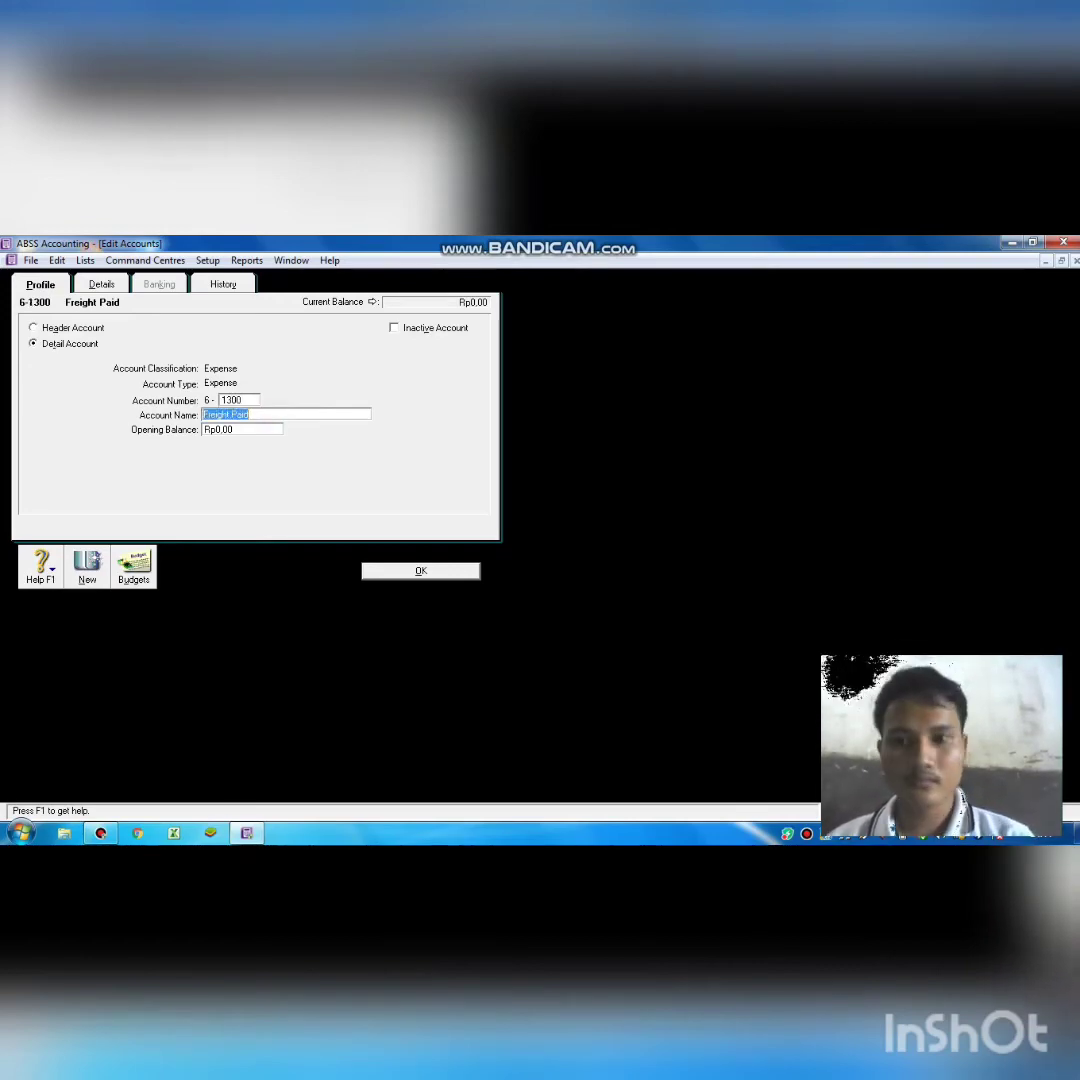
pyautogui.press('BackSpace')
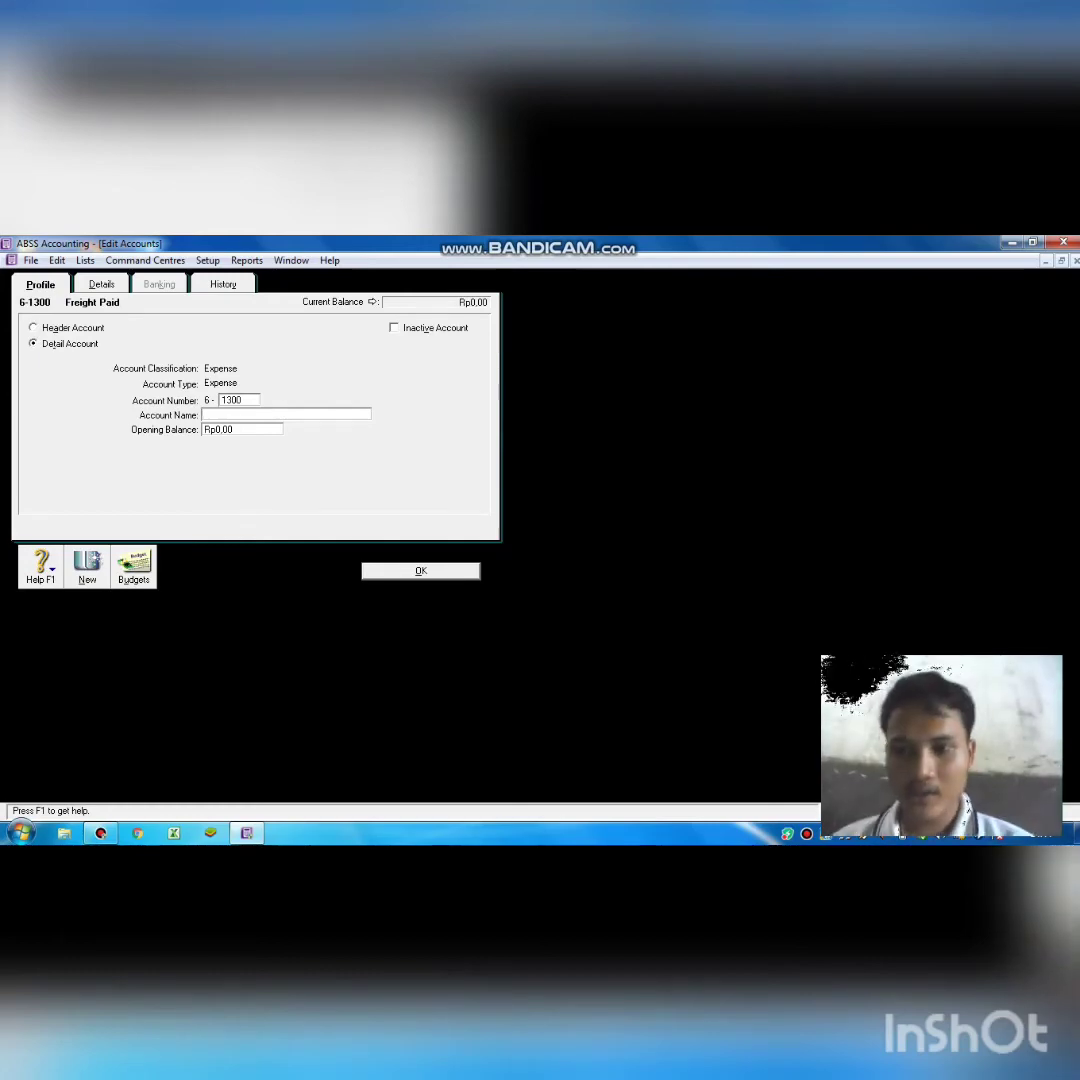
pyautogui.write('Supp')
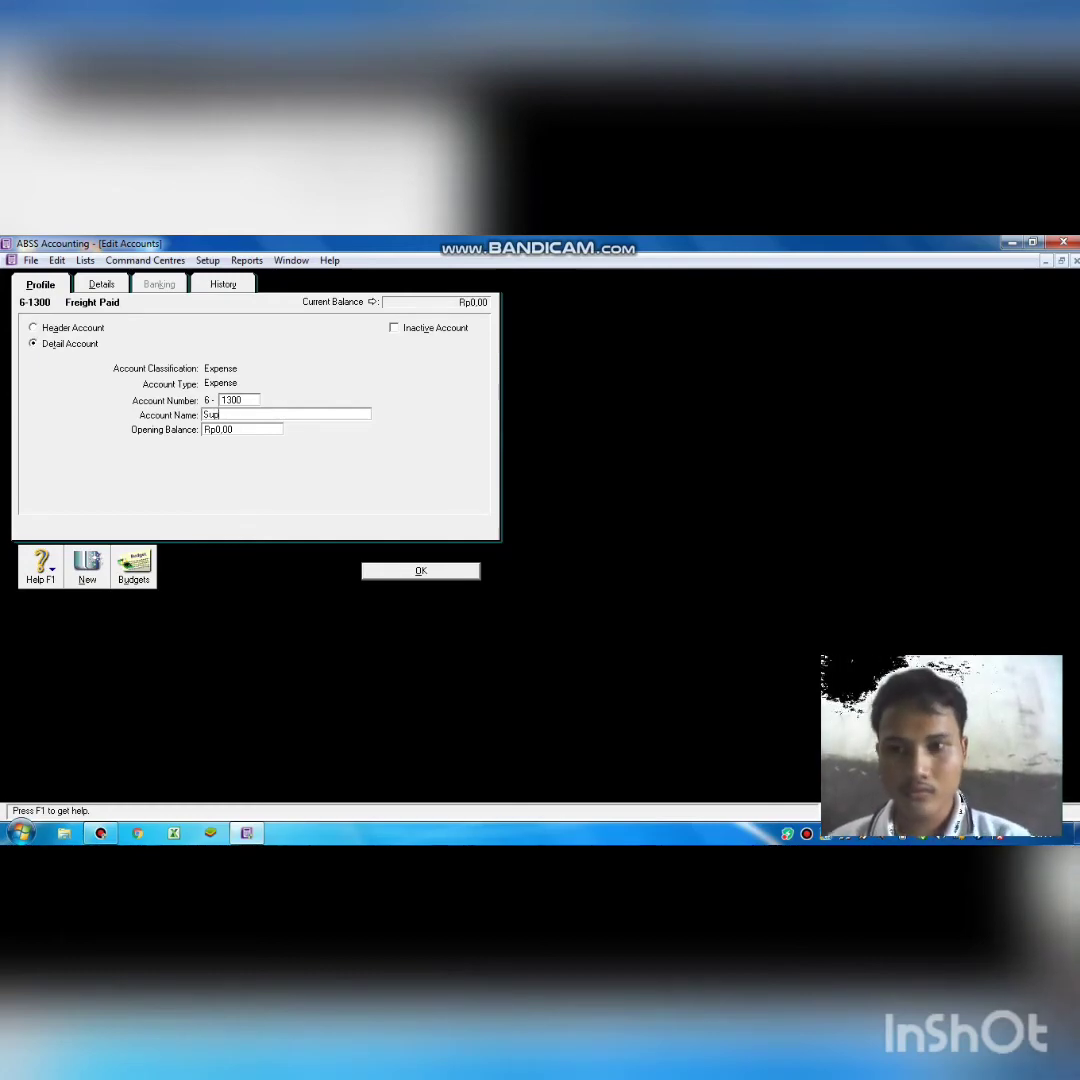
pyautogui.write('lies')
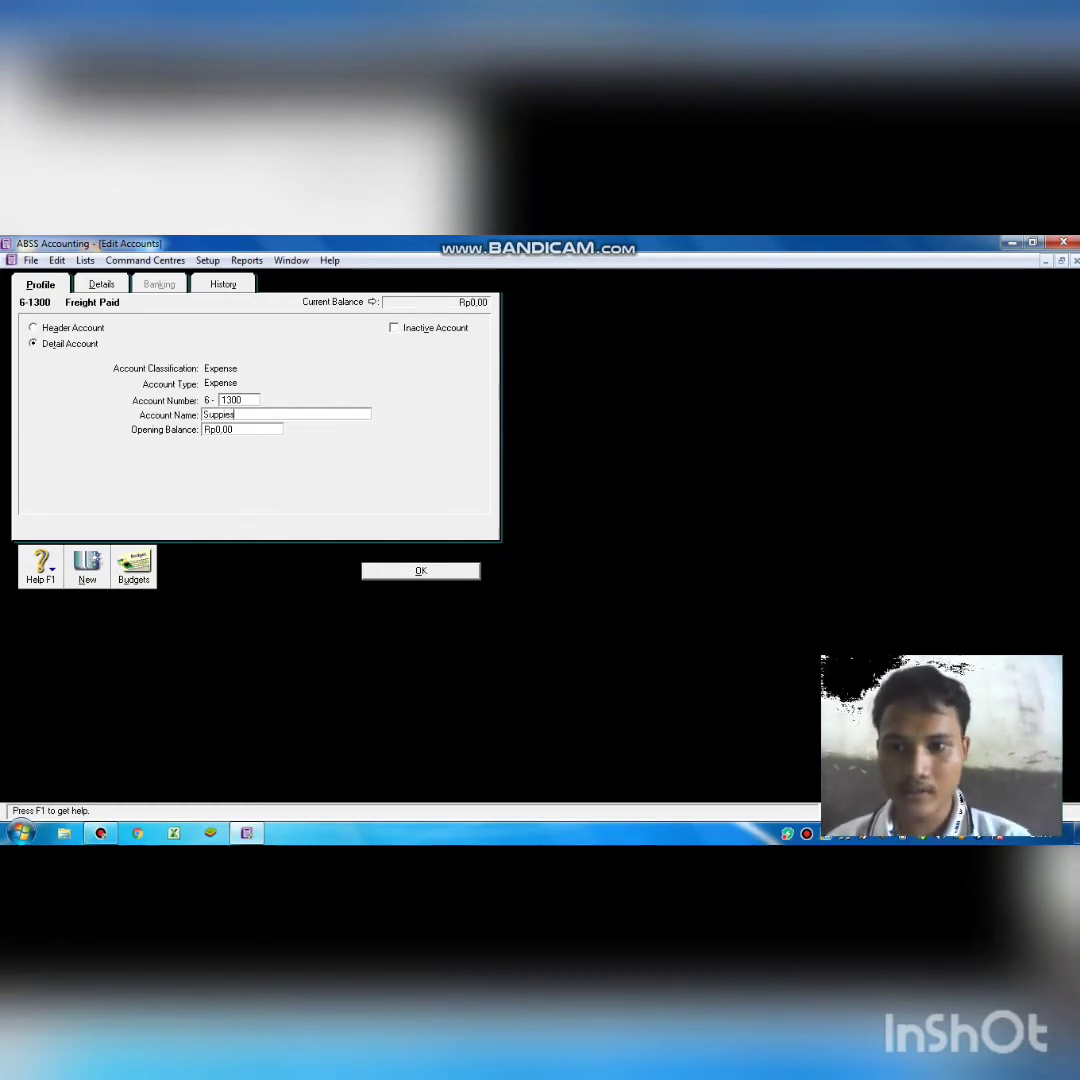
pyautogui.write(' Ex')
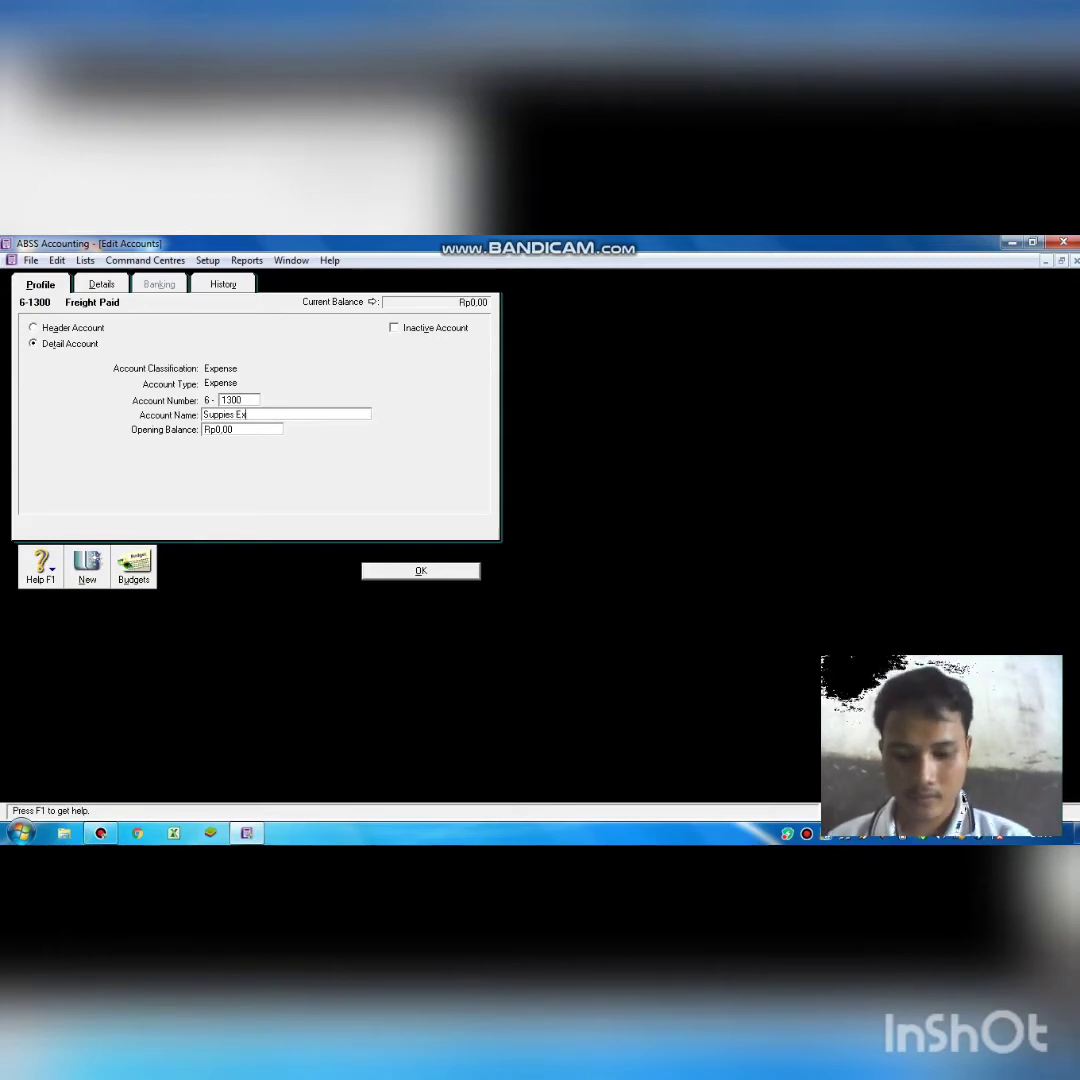
pyautogui.write('pense')
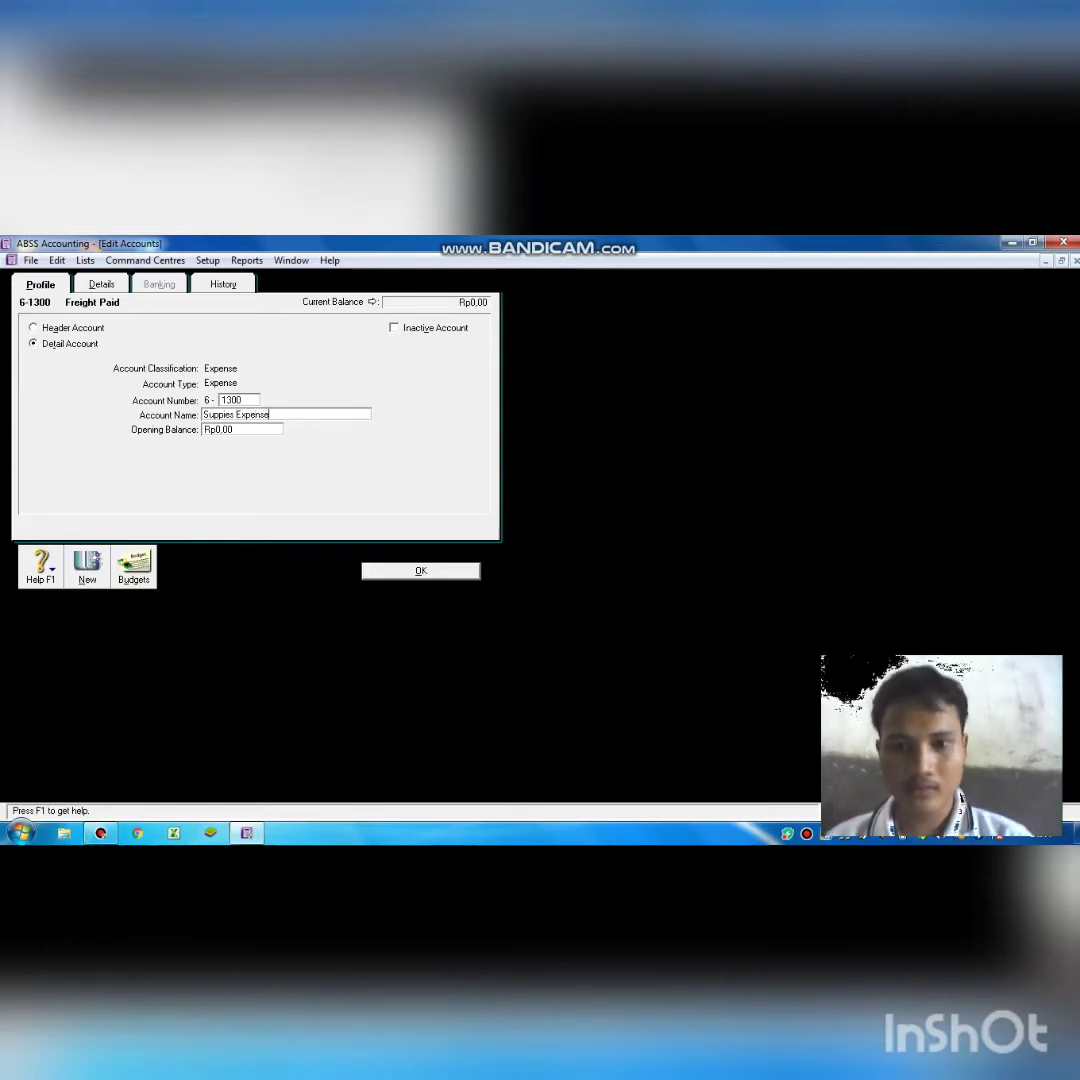
# Save Supplies Expense, then renumber Late Fees Paid 6-2300 to 6-1400 named Rent Expense.
pyautogui.click(420, 570)
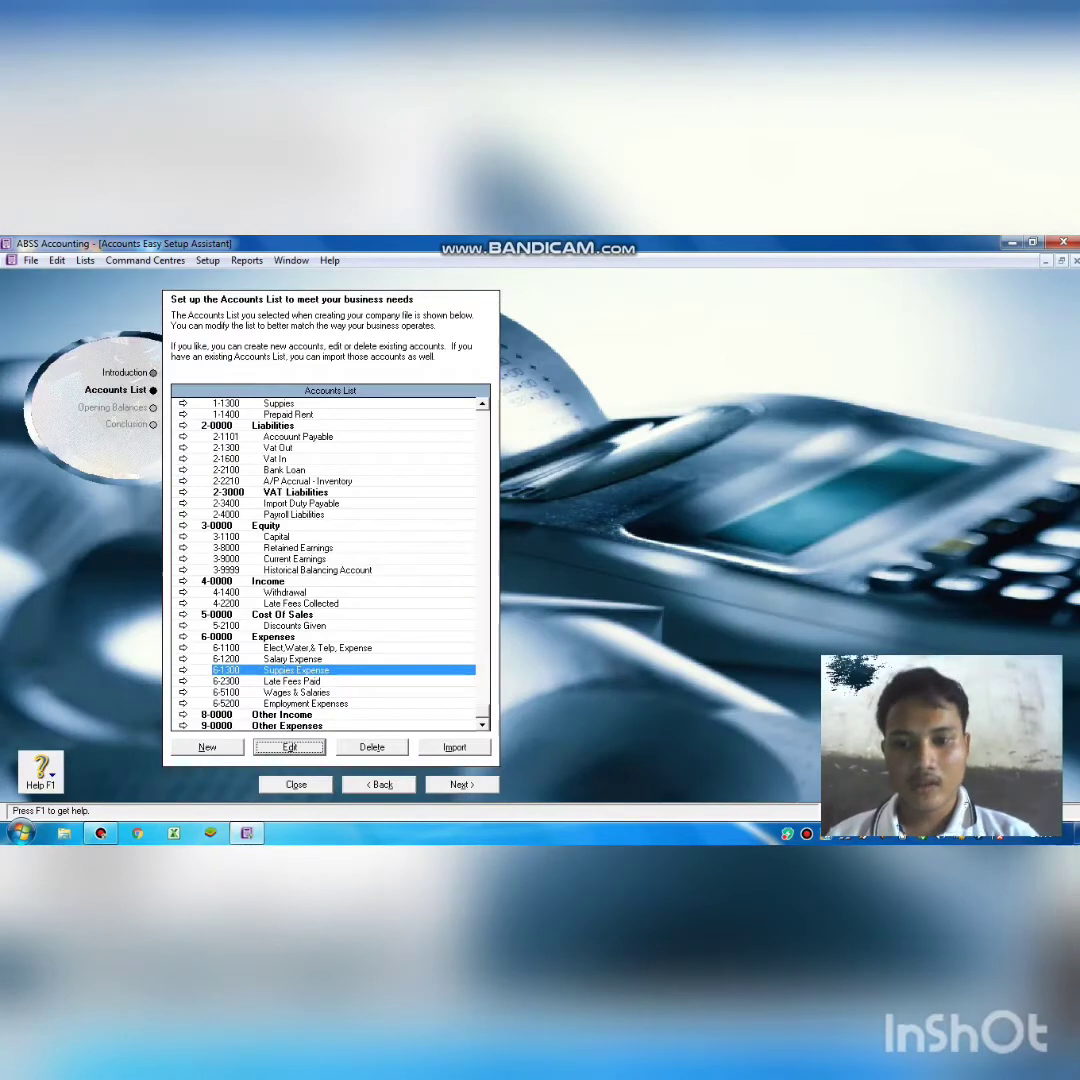
pyautogui.click(293, 681)
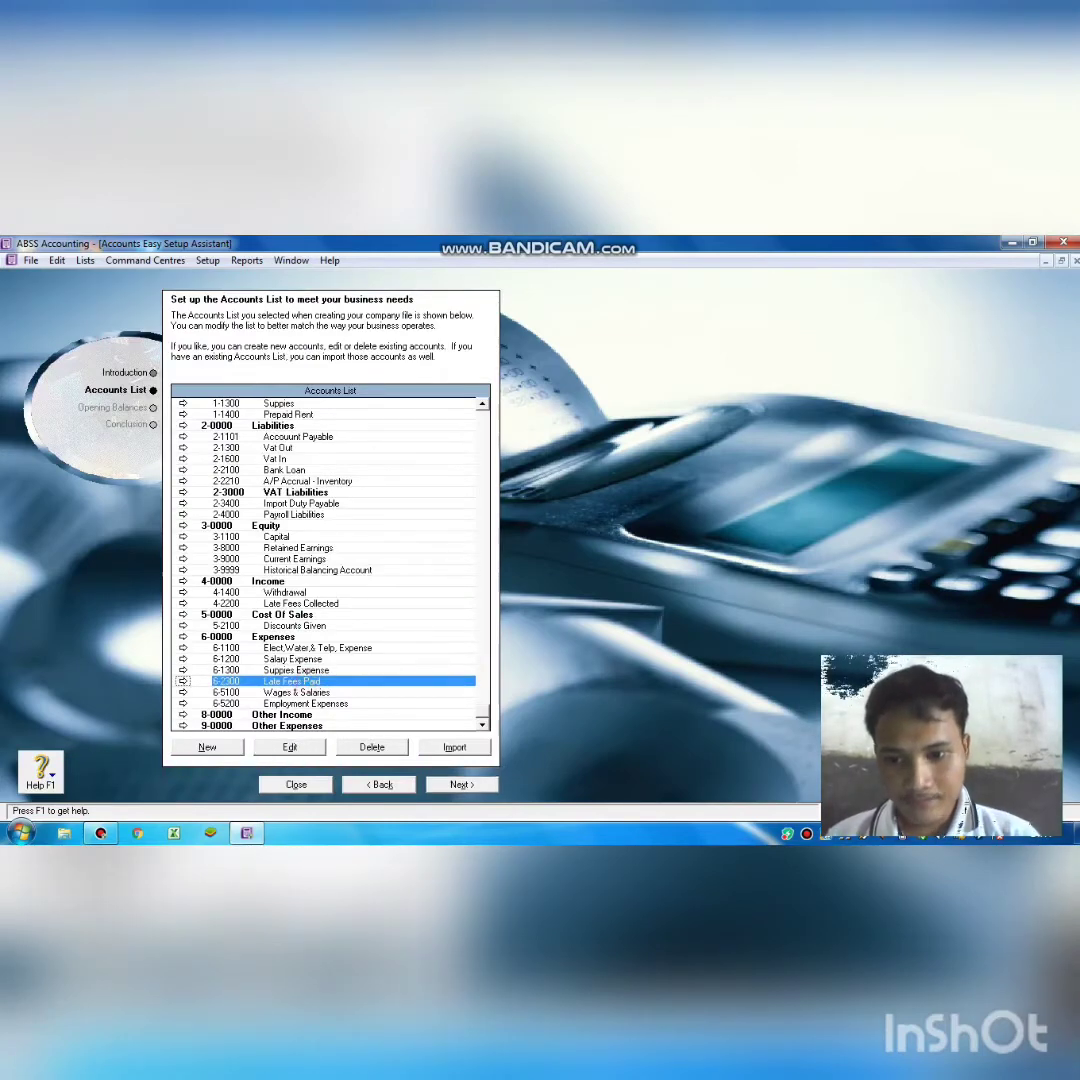
pyautogui.click(290, 747)
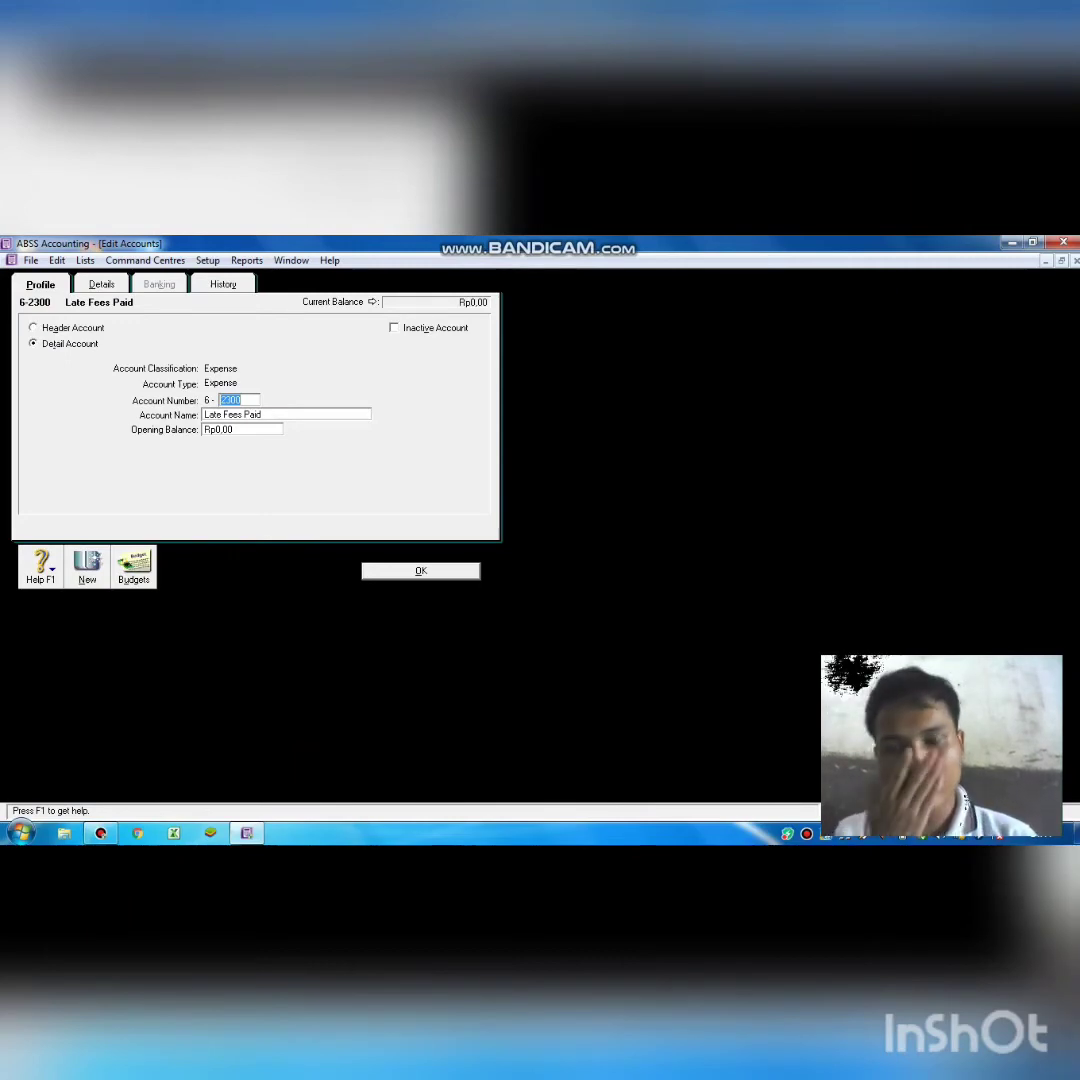
pyautogui.write('1')
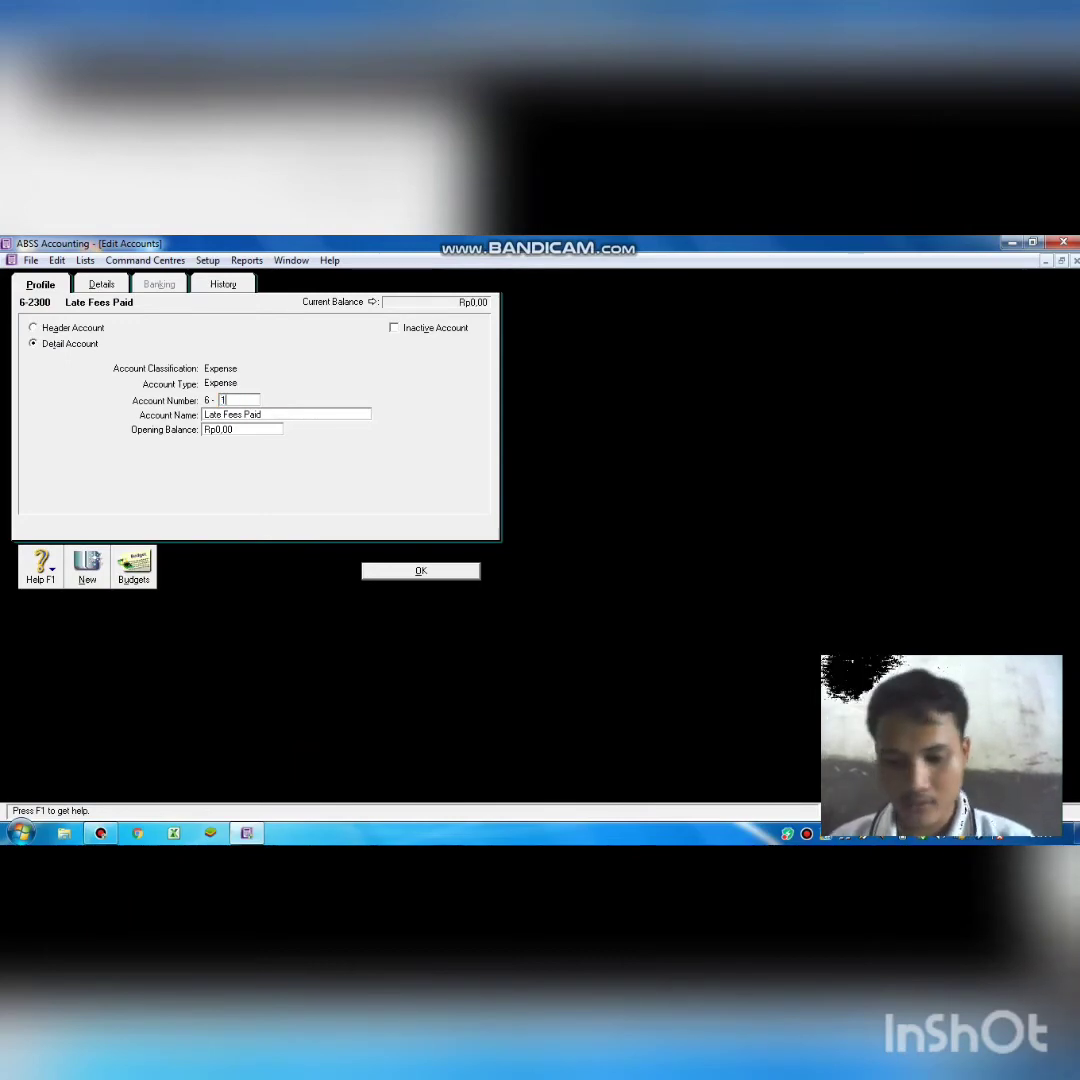
pyautogui.write('400')
pyautogui.press('Tab')
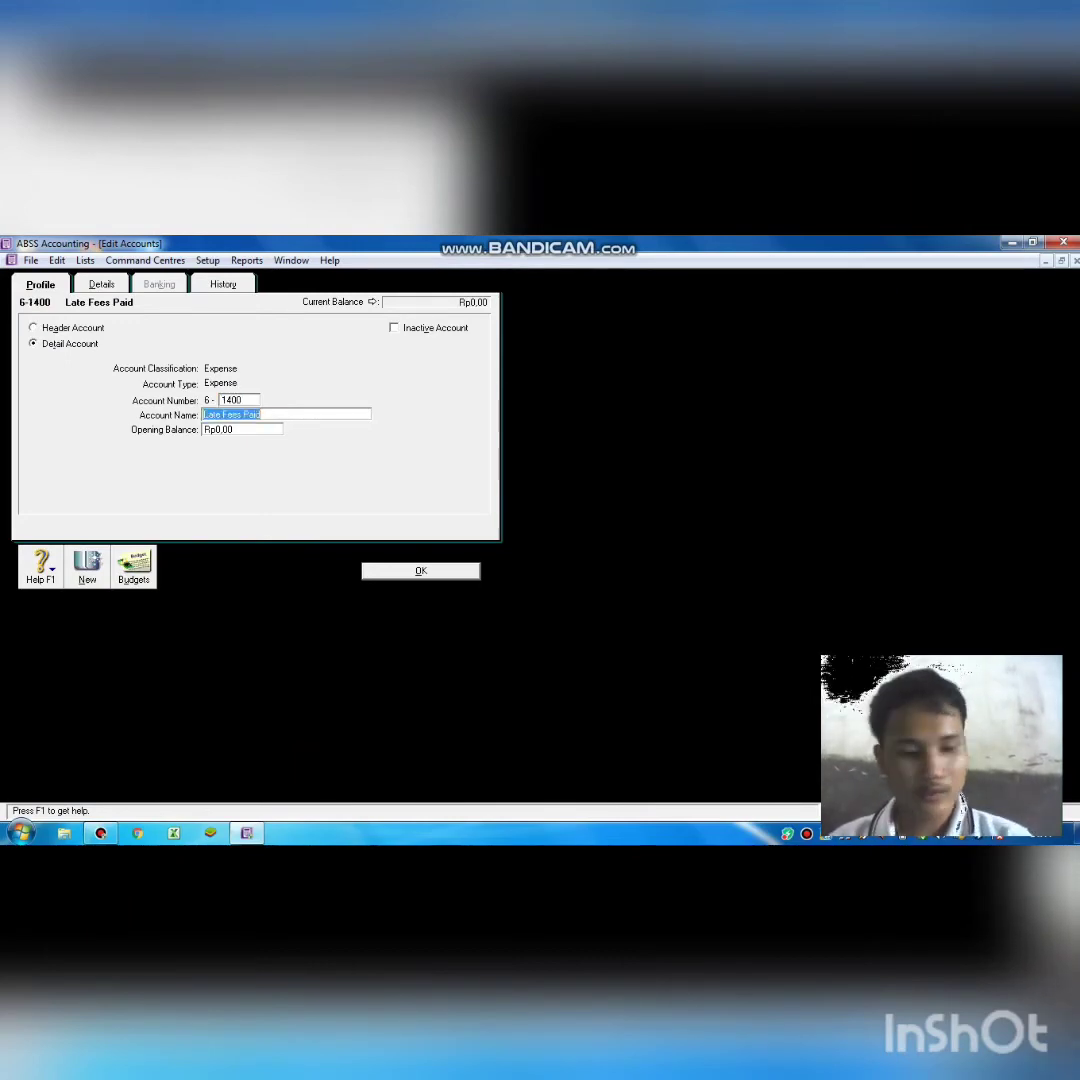
pyautogui.write('R')
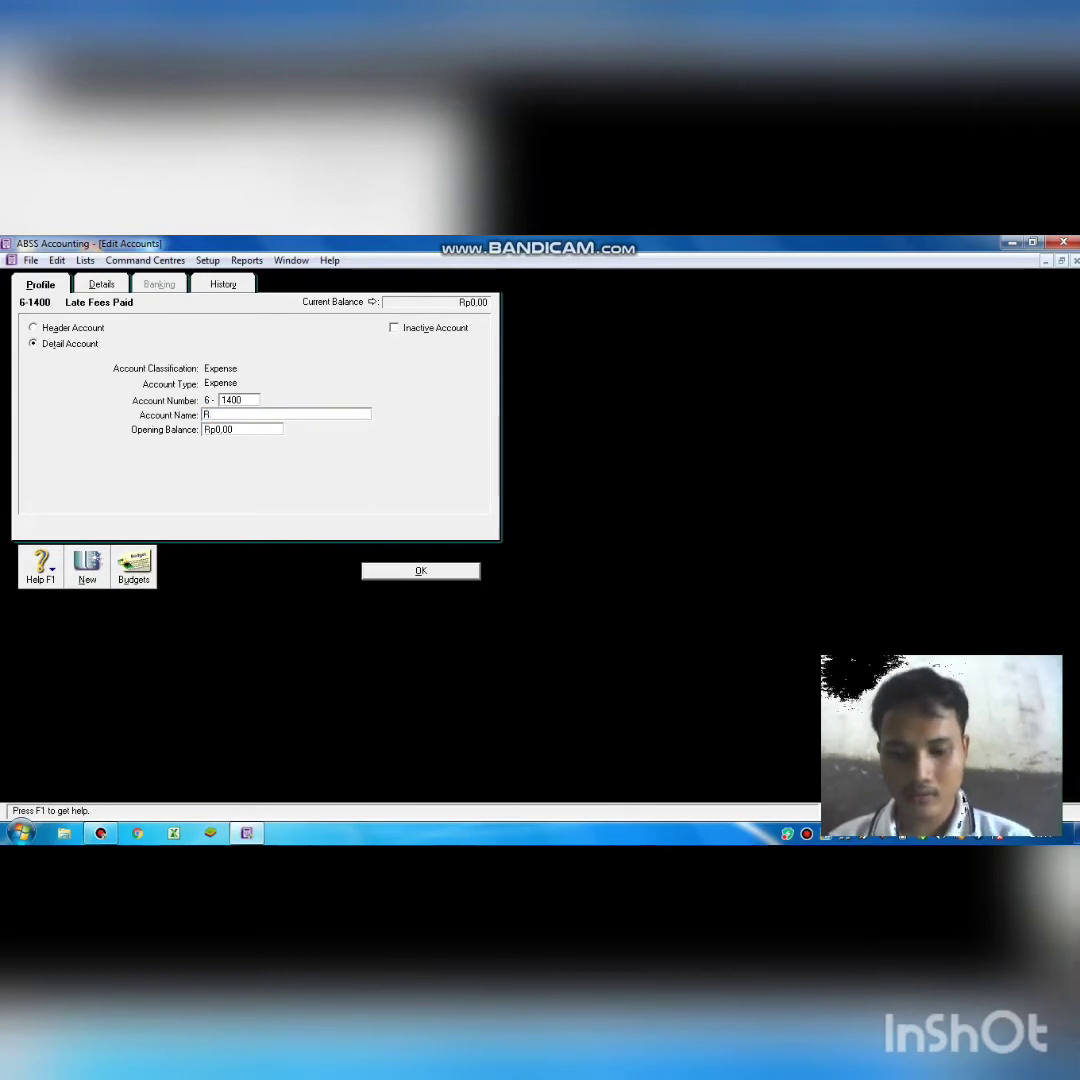
pyautogui.write('ent')
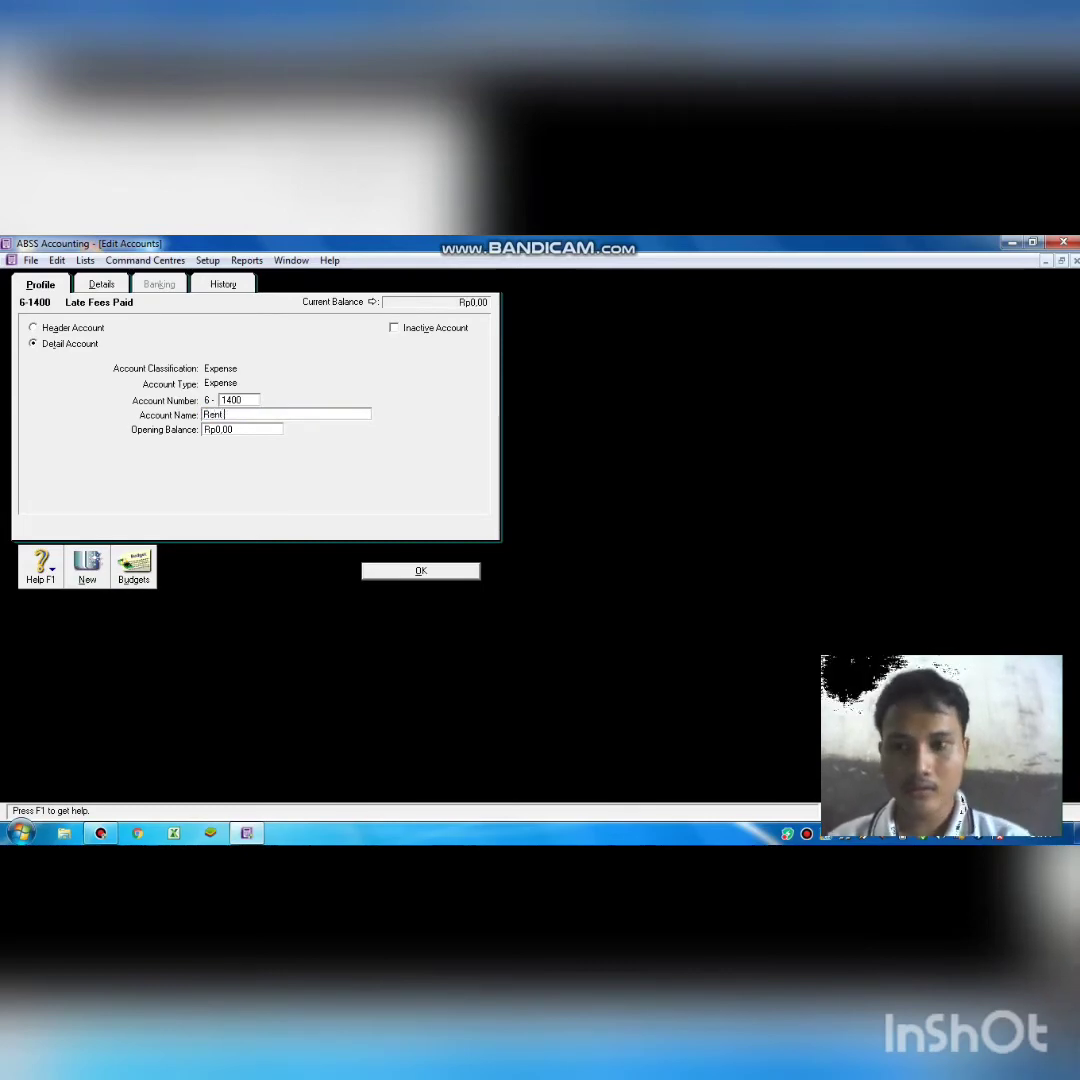
pyautogui.write(' Ex')
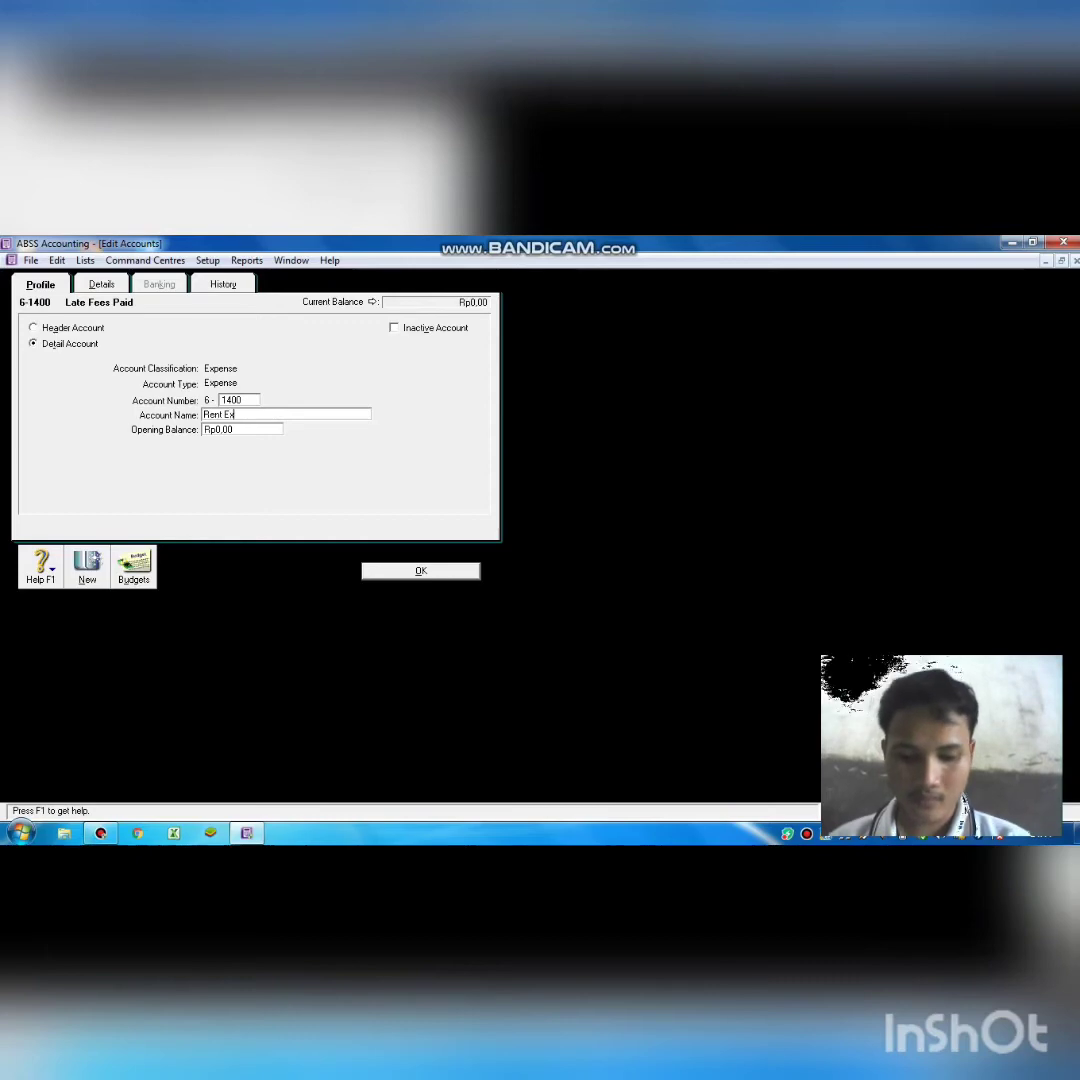
pyautogui.write('p')
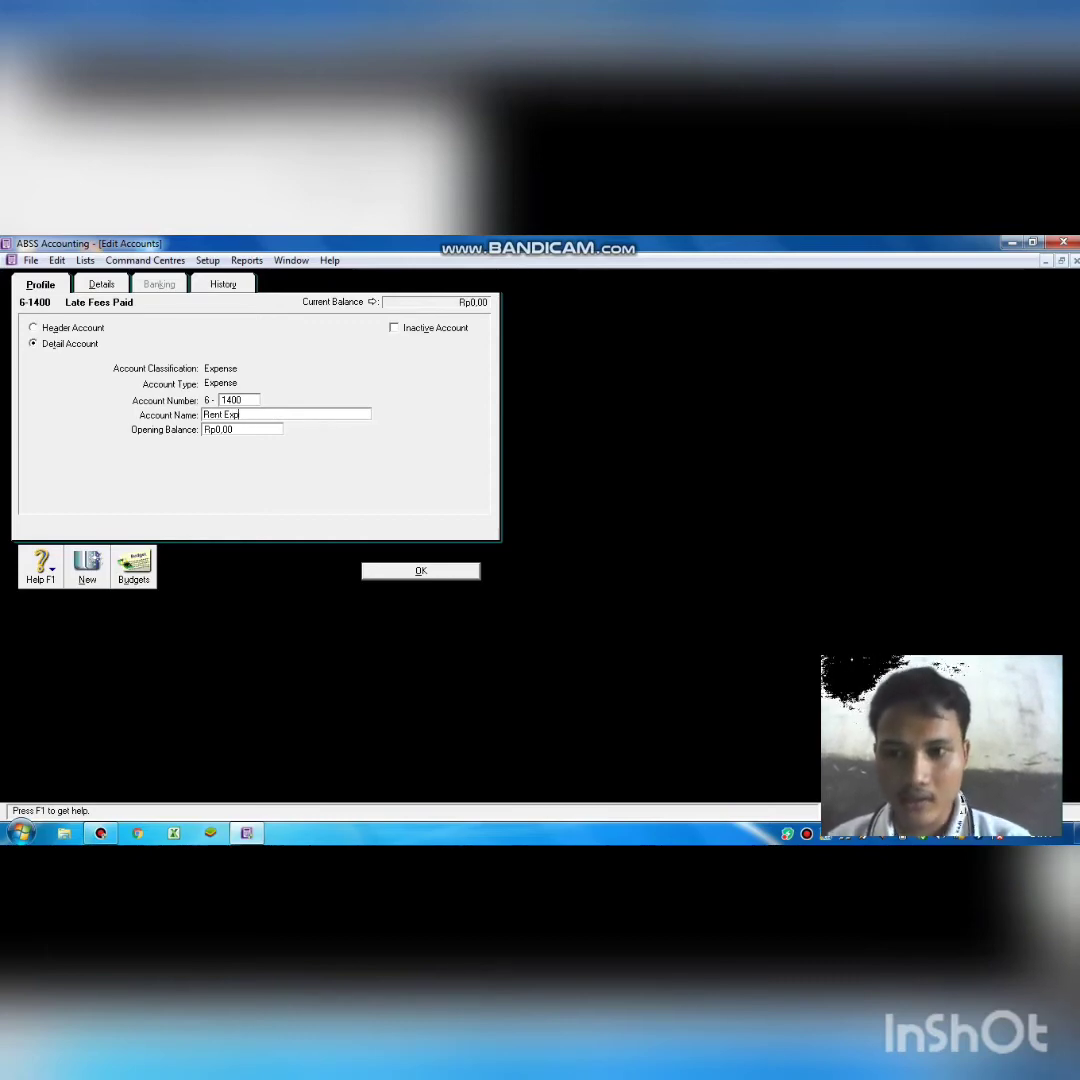
pyautogui.write('nense')
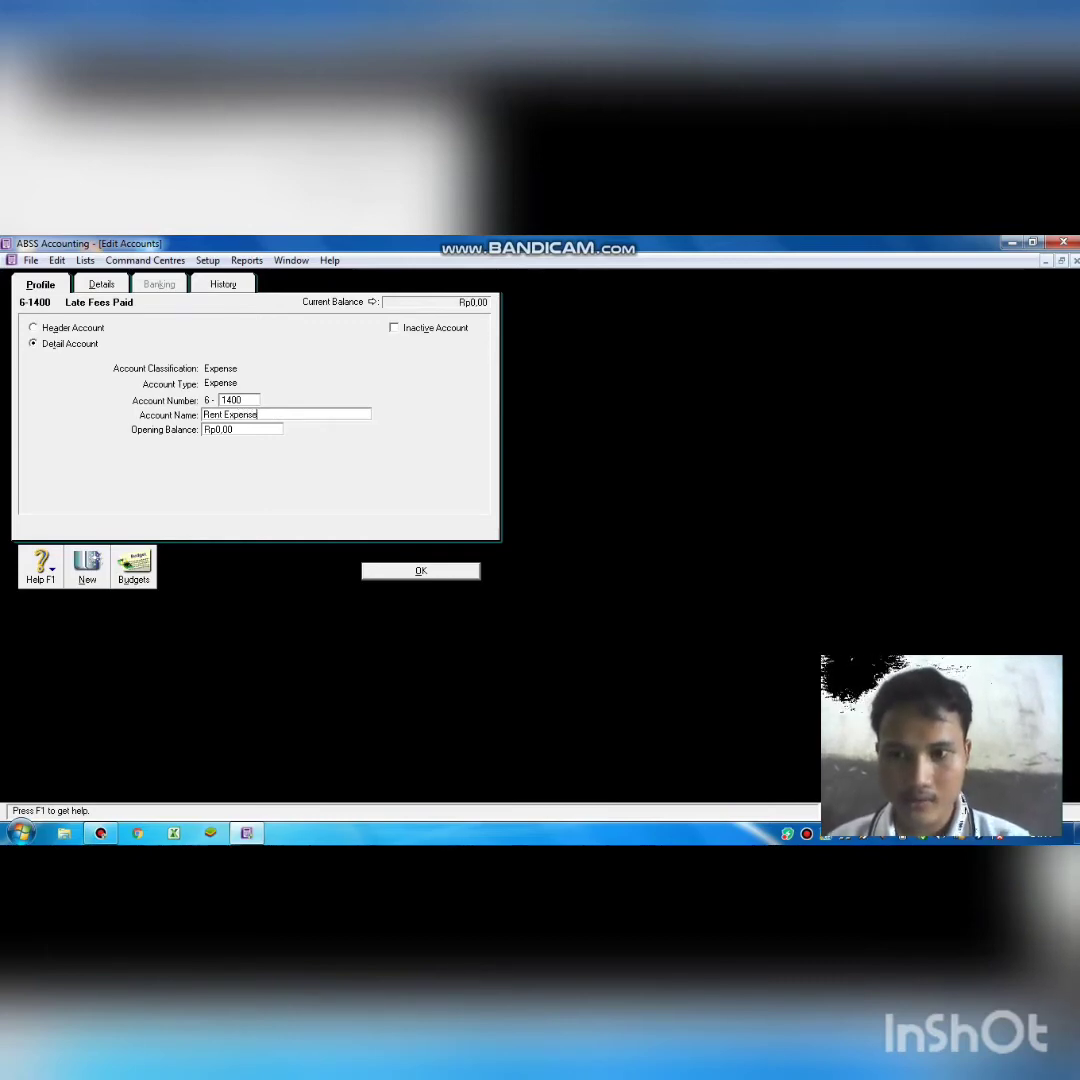
pyautogui.press('Return')
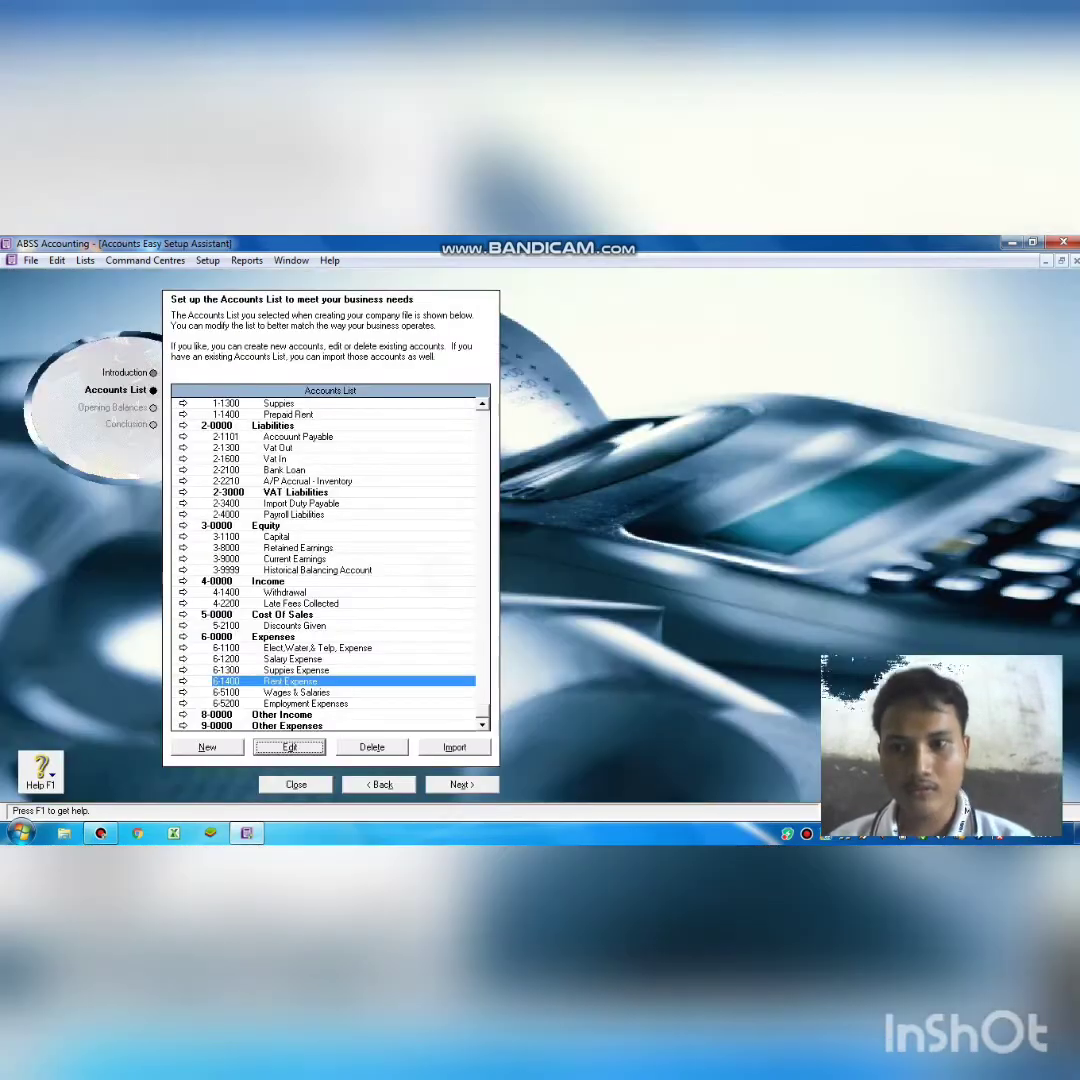
# Renumber Wages & Salaries 6-5100 to 6-1500 and rename it Dep. of Equipment Expense.
pyautogui.click(290, 681)
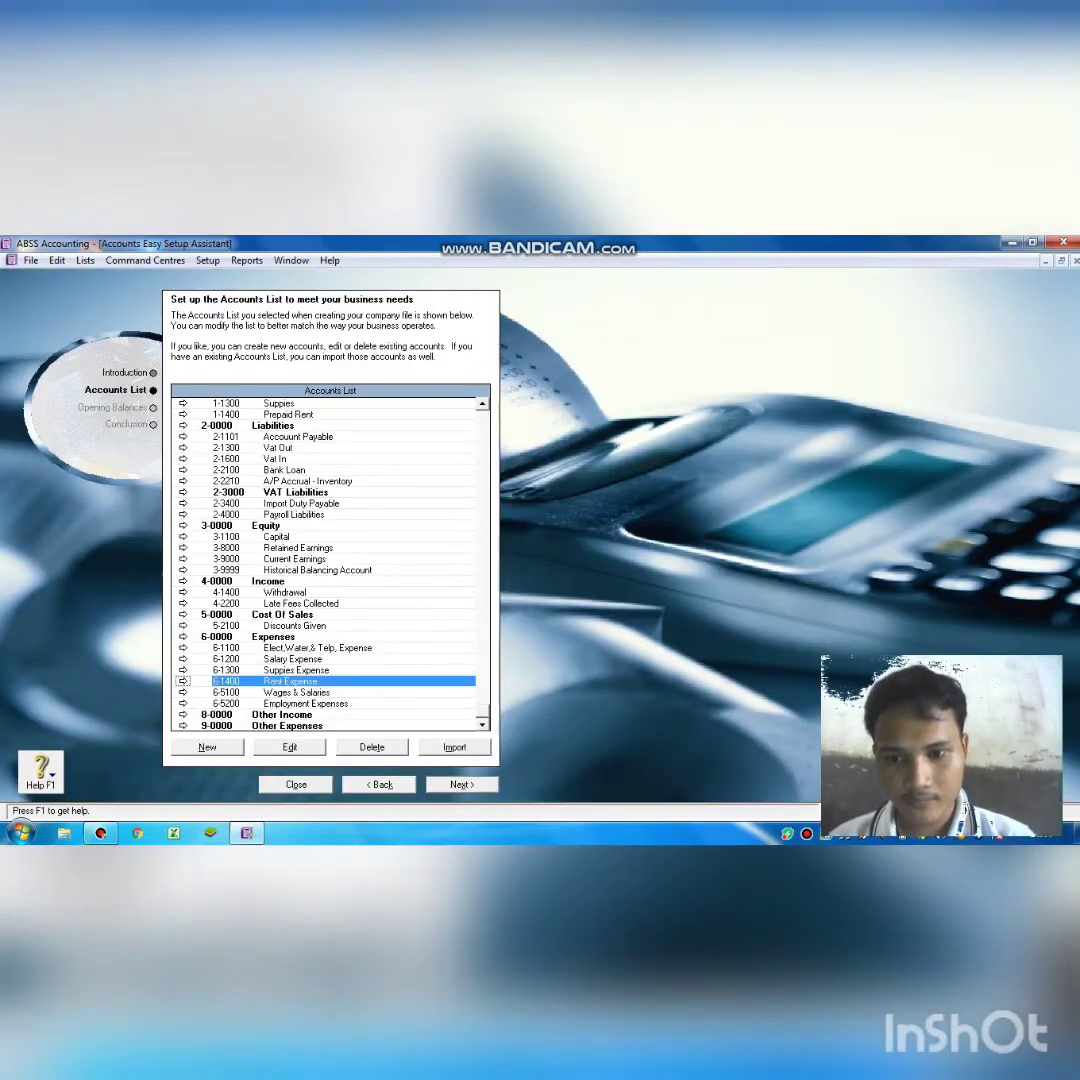
pyautogui.click(364, 692)
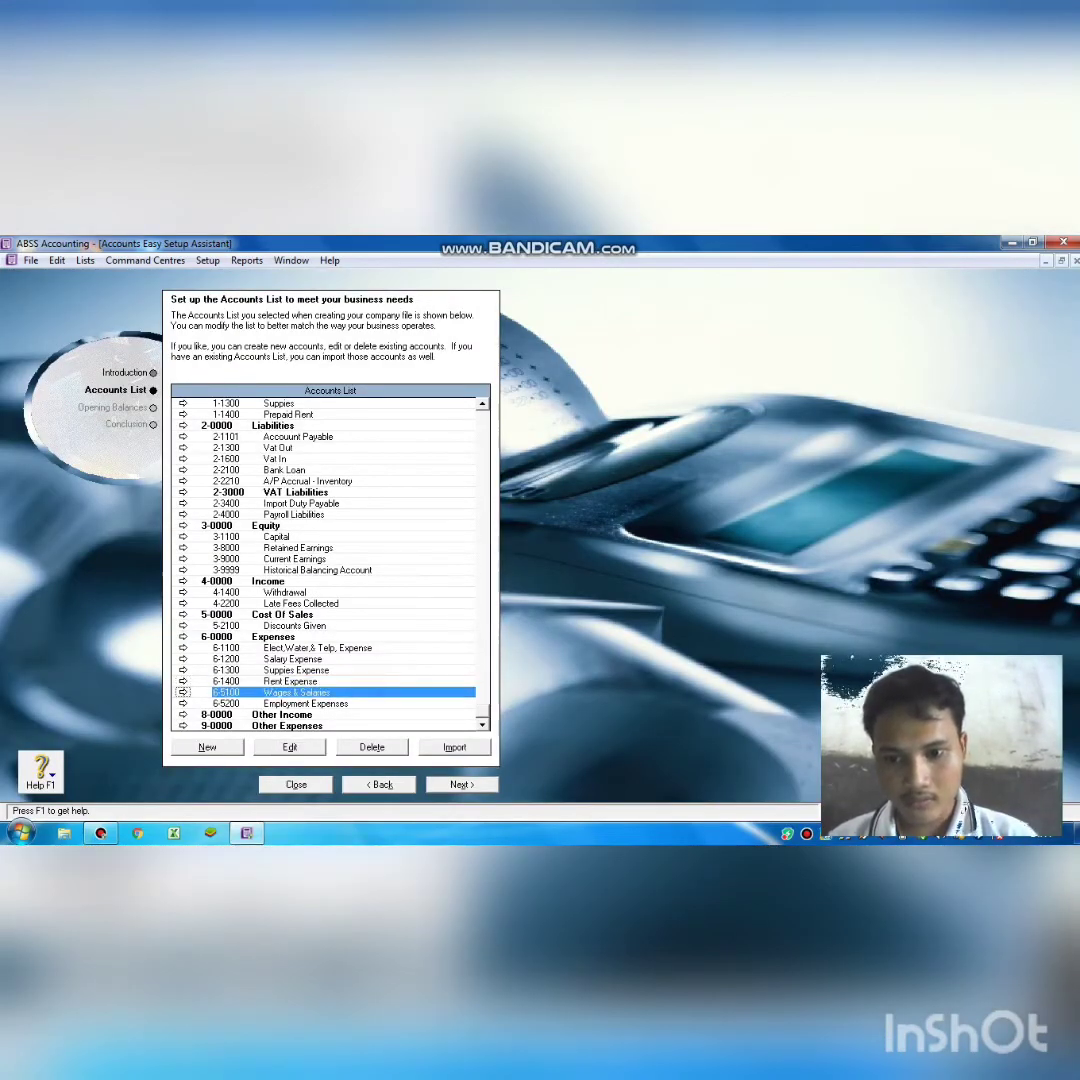
pyautogui.click(290, 747)
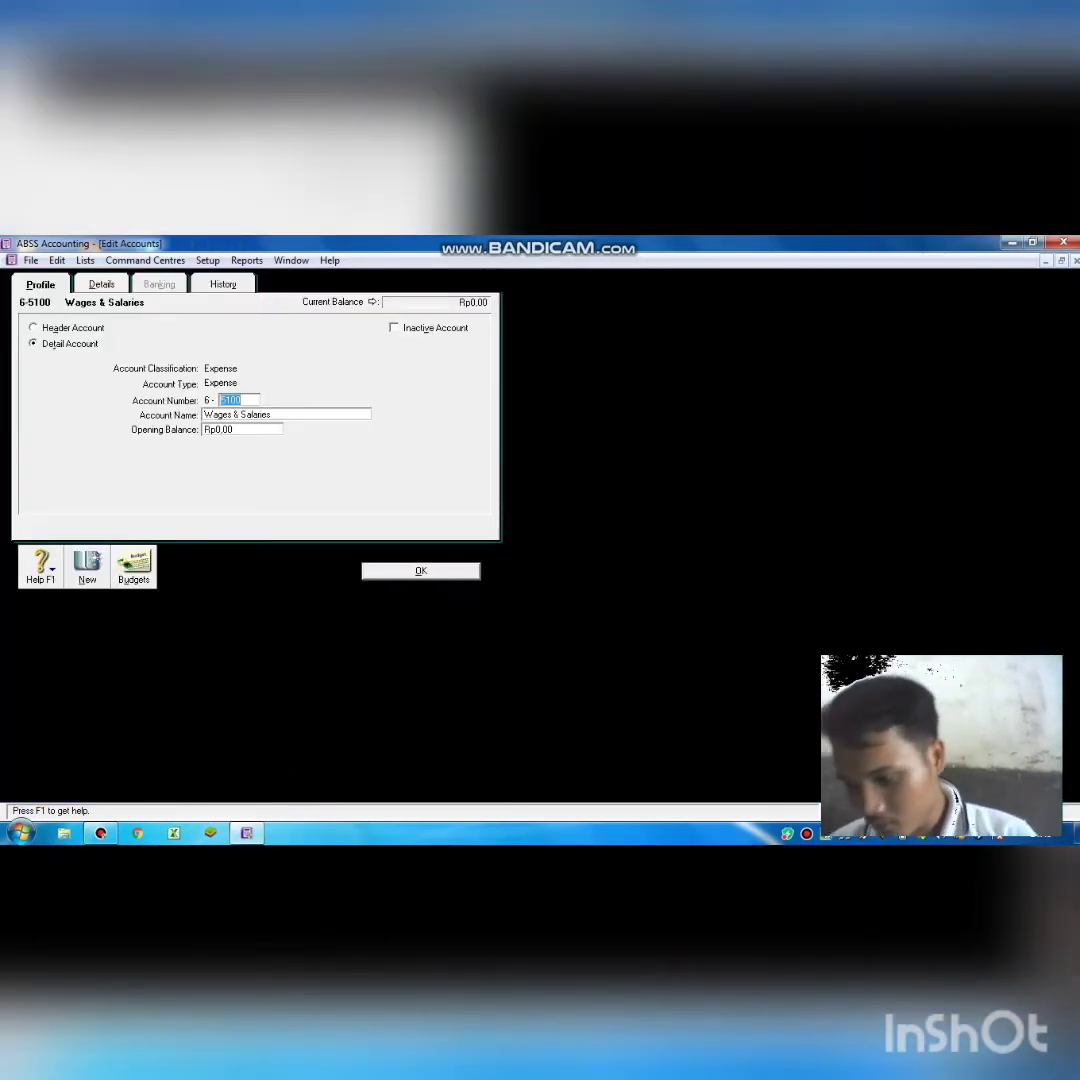
pyautogui.press('BackSpace')
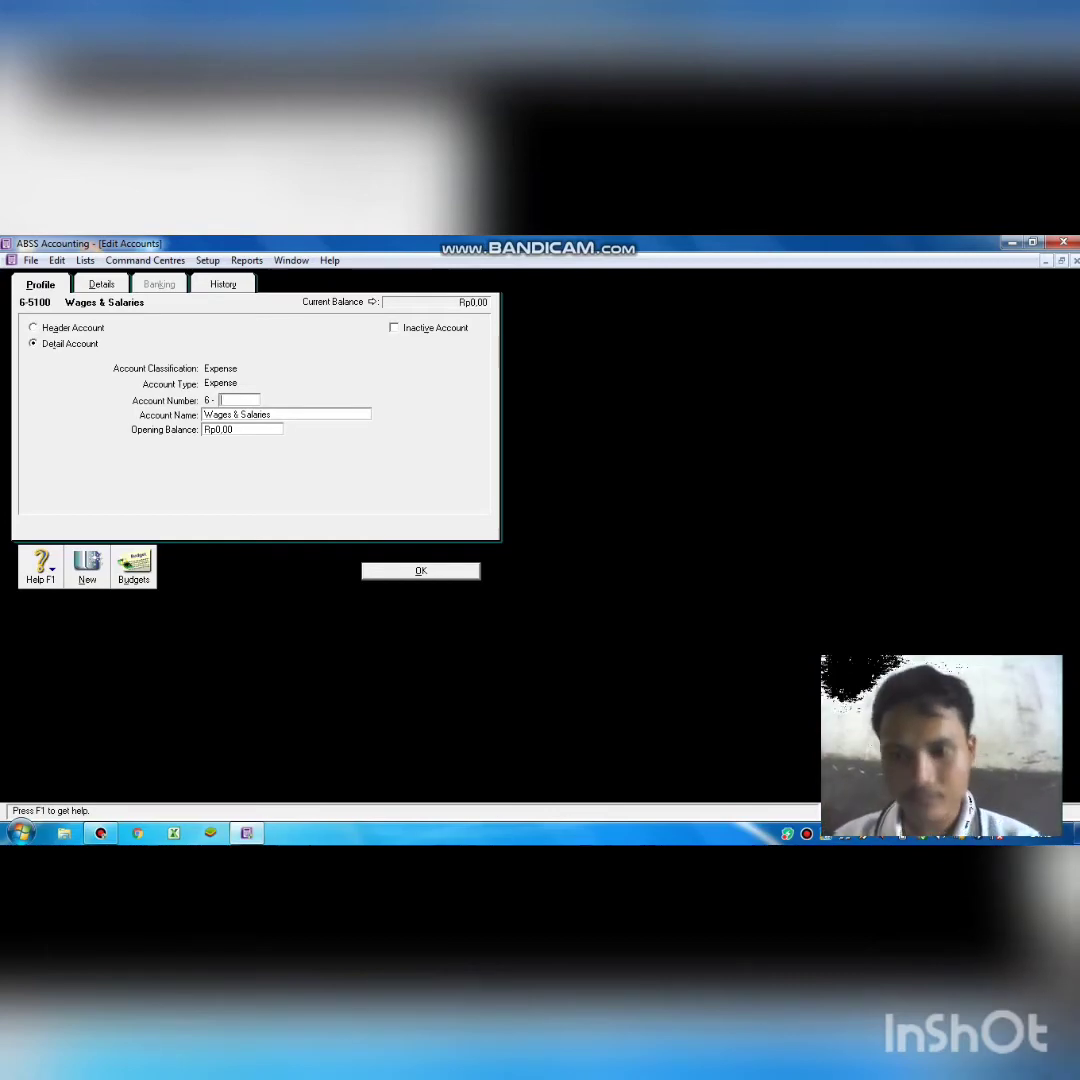
pyautogui.write('1500')
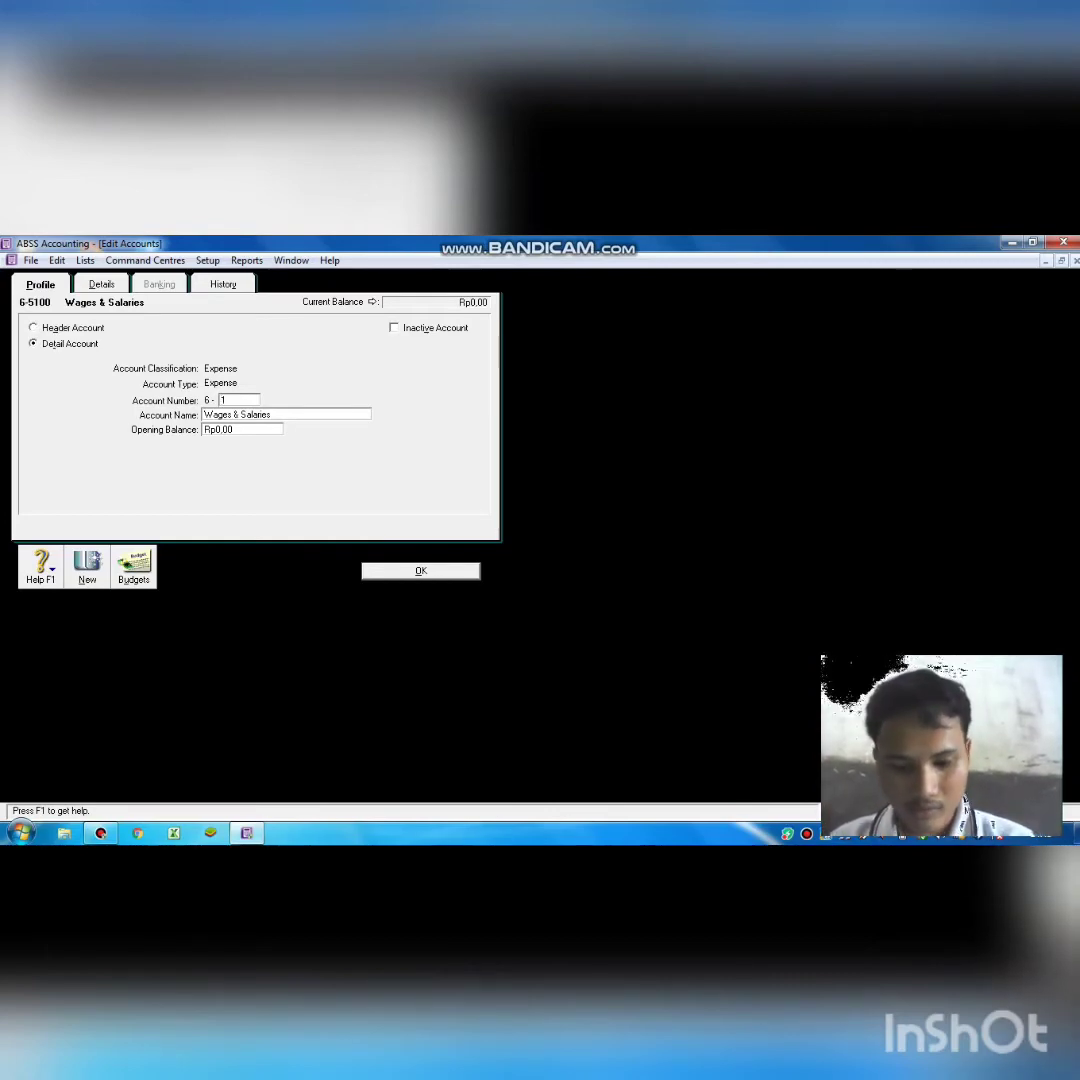
pyautogui.write('d')
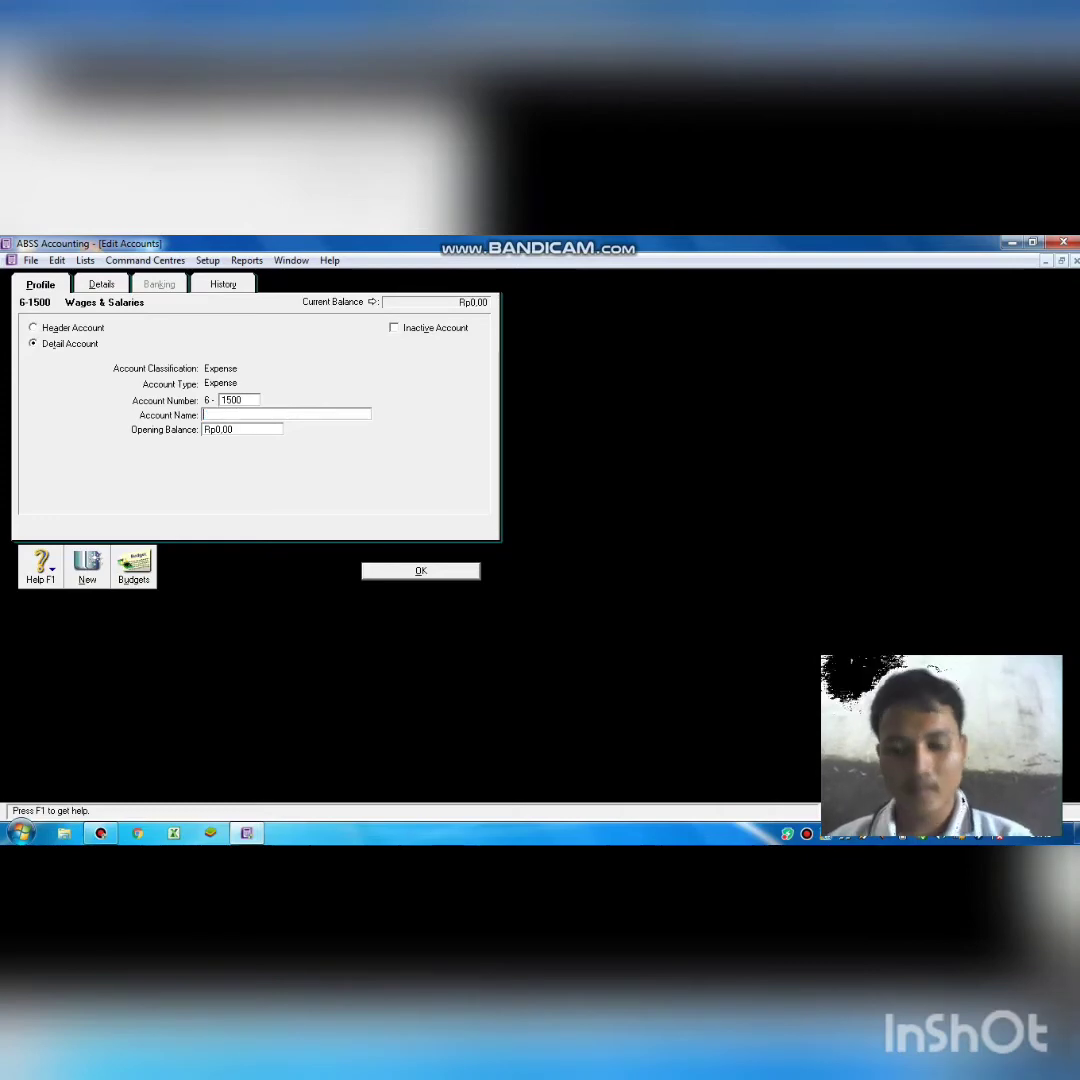
pyautogui.write('D')
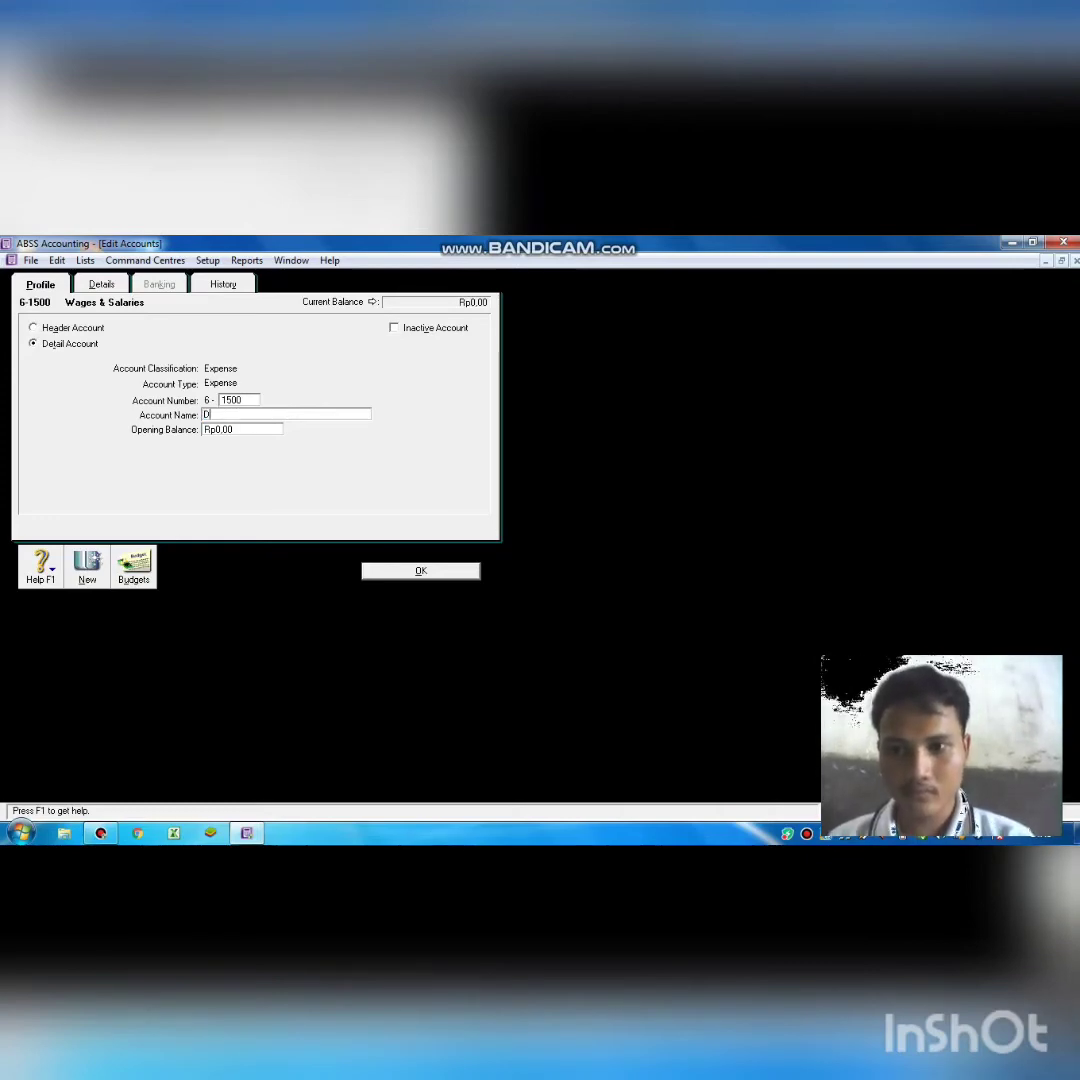
pyautogui.write('ep')
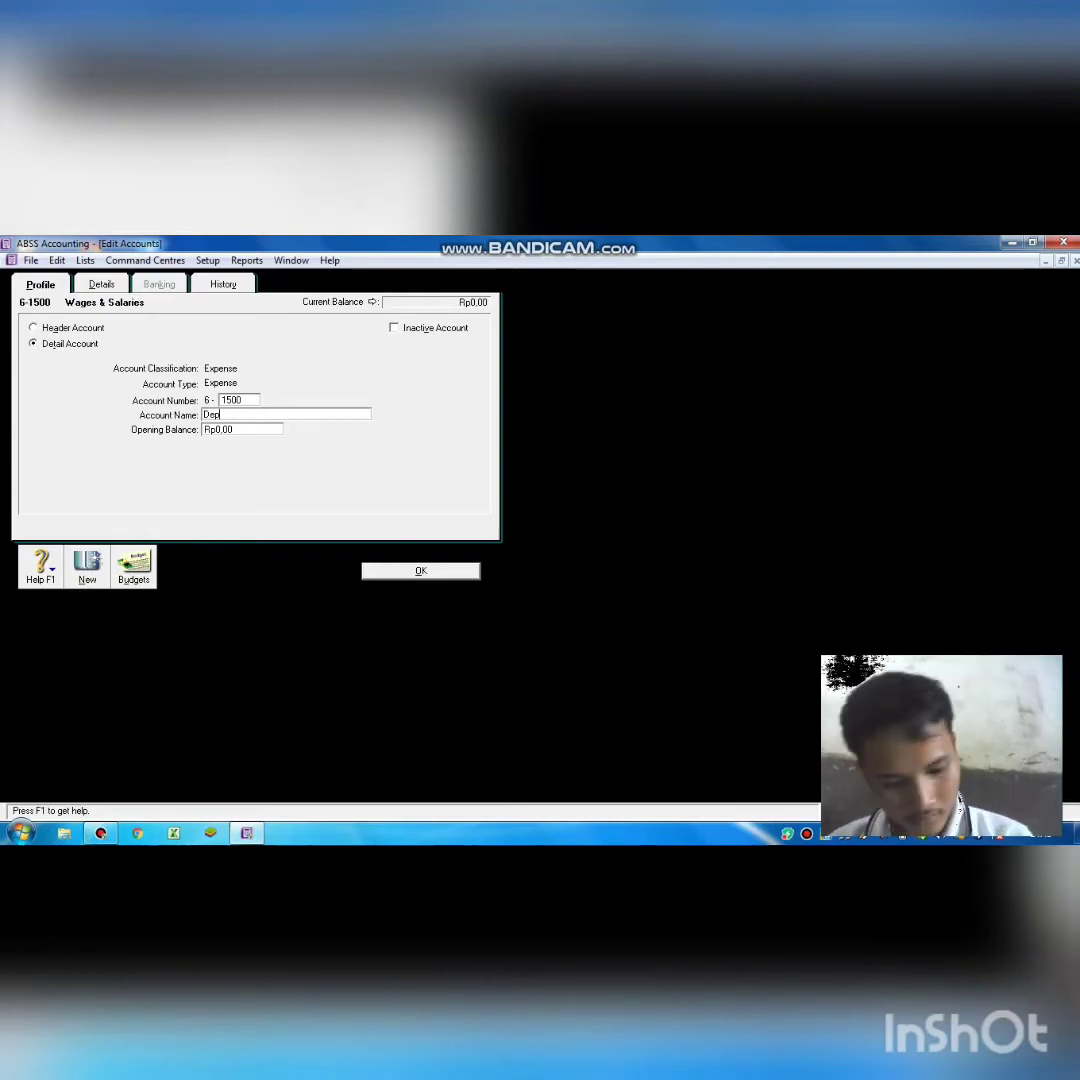
pyautogui.write('. of ')
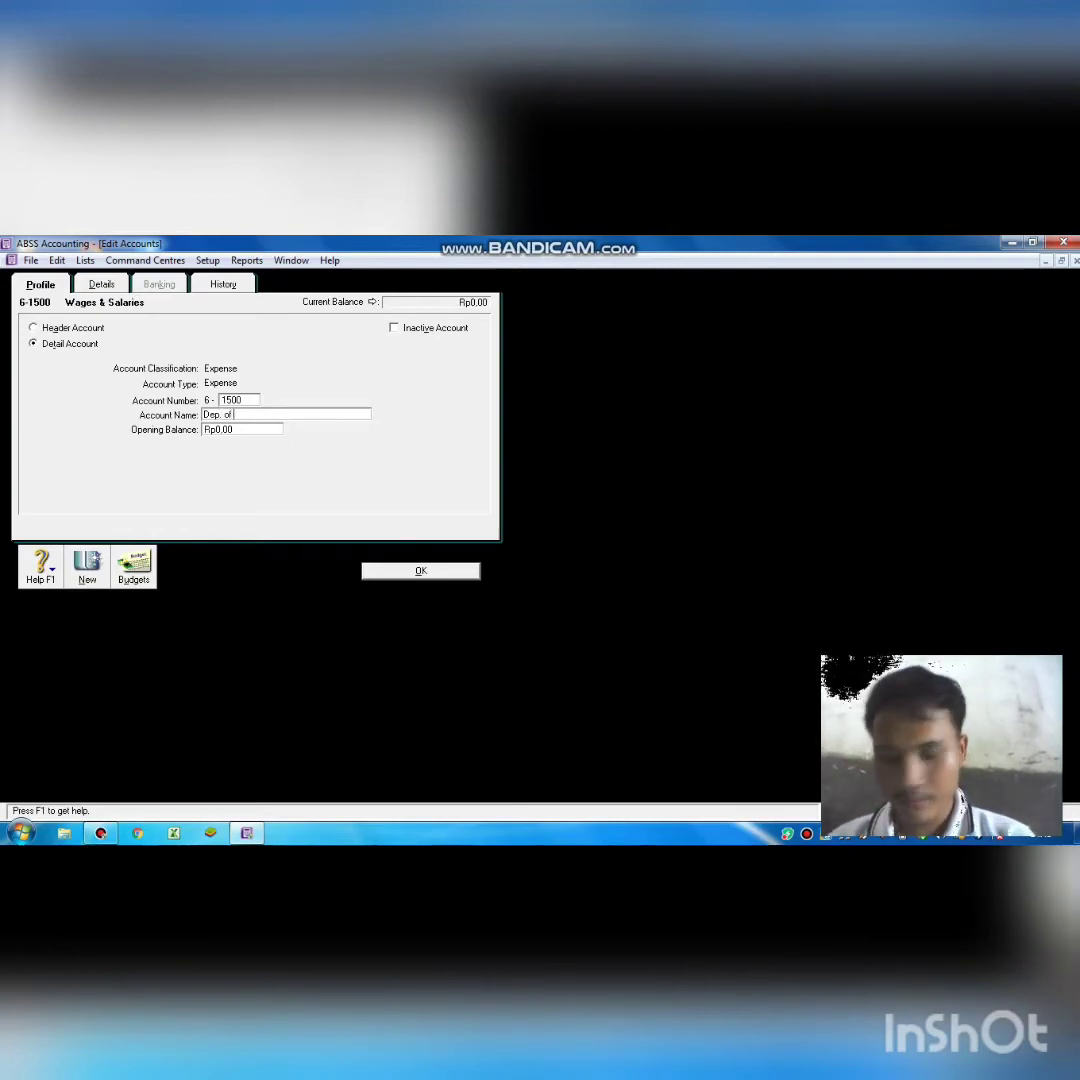
pyautogui.write('EE')
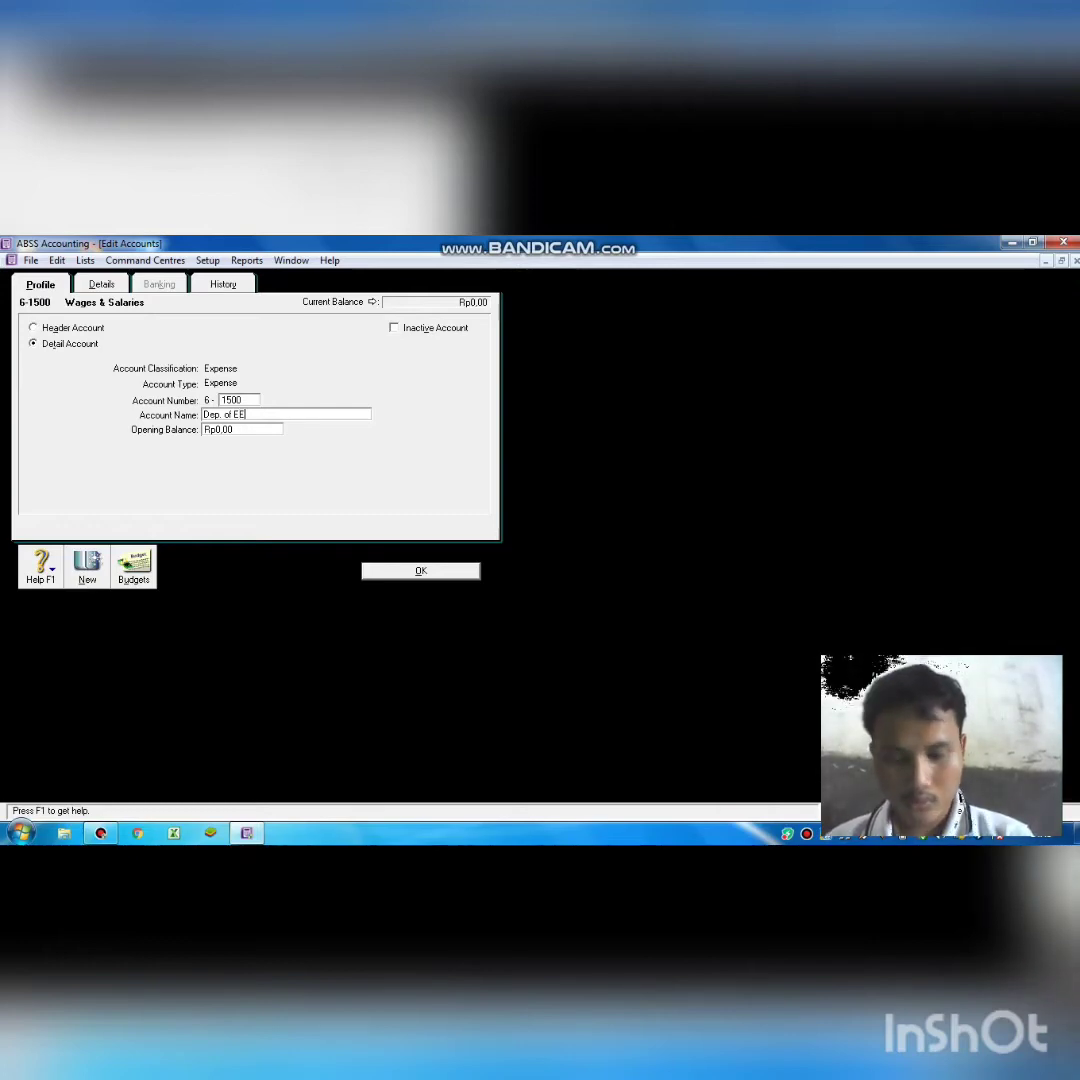
pyautogui.press('BackSpace')
pyautogui.write('q')
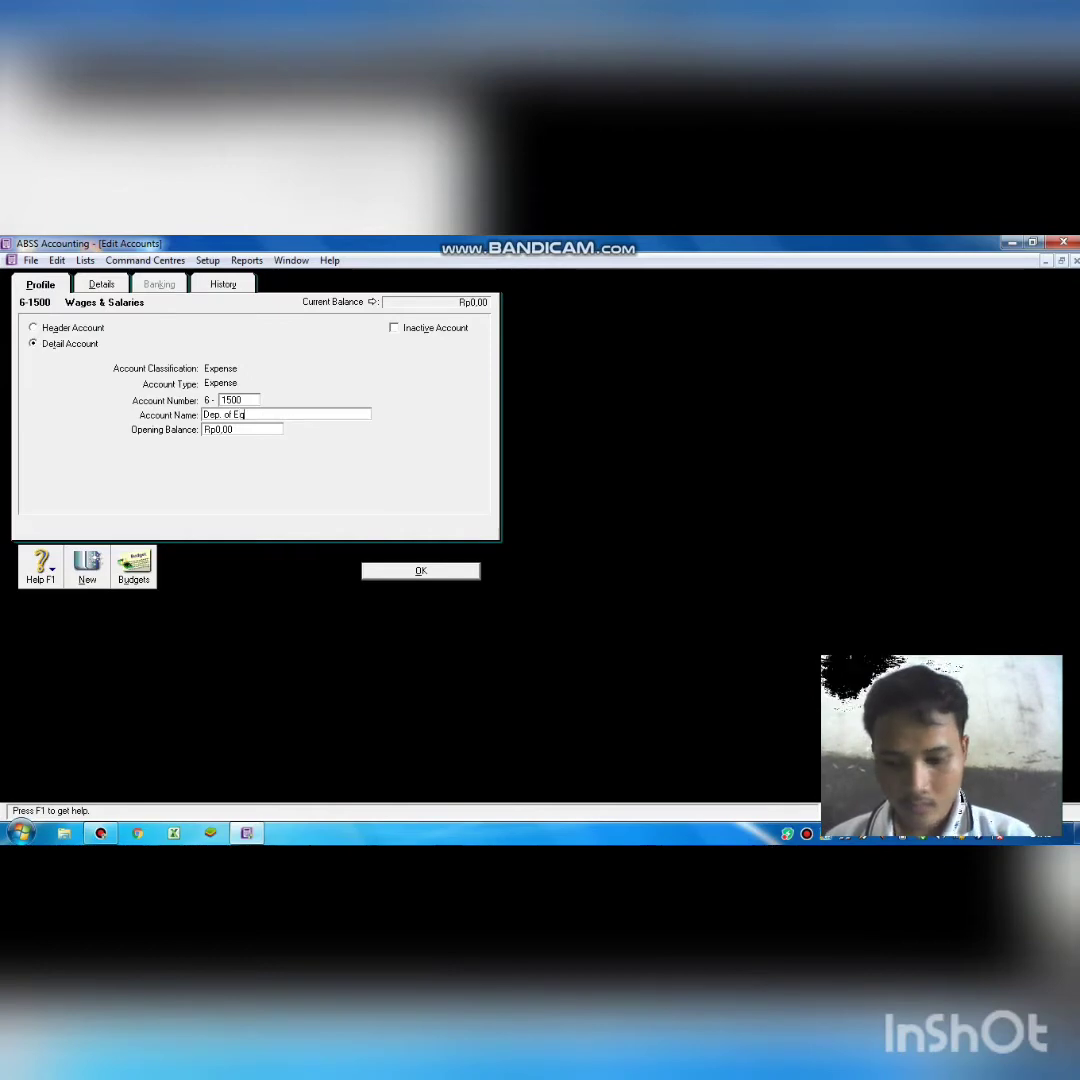
pyautogui.write('uipment')
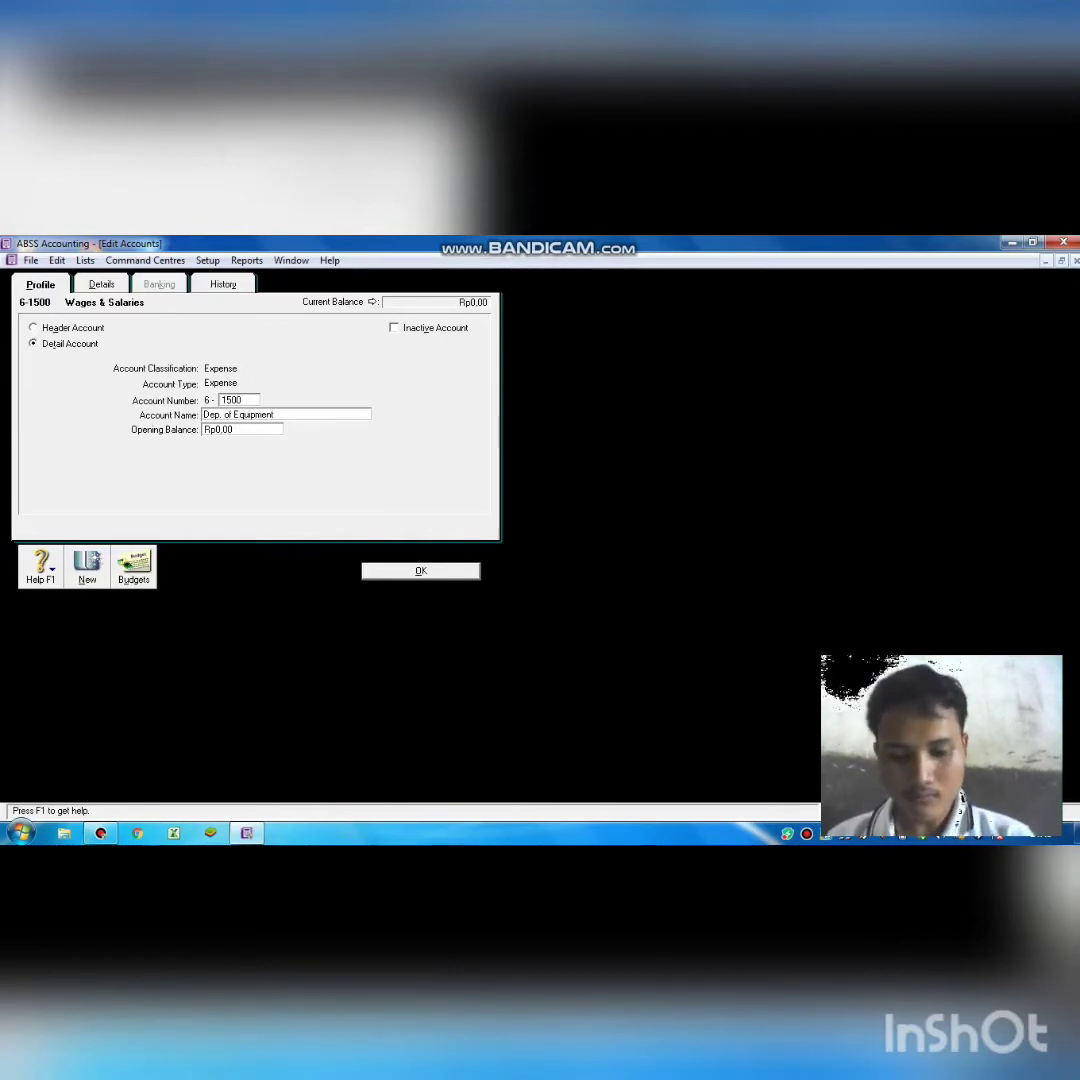
pyautogui.write(' E')
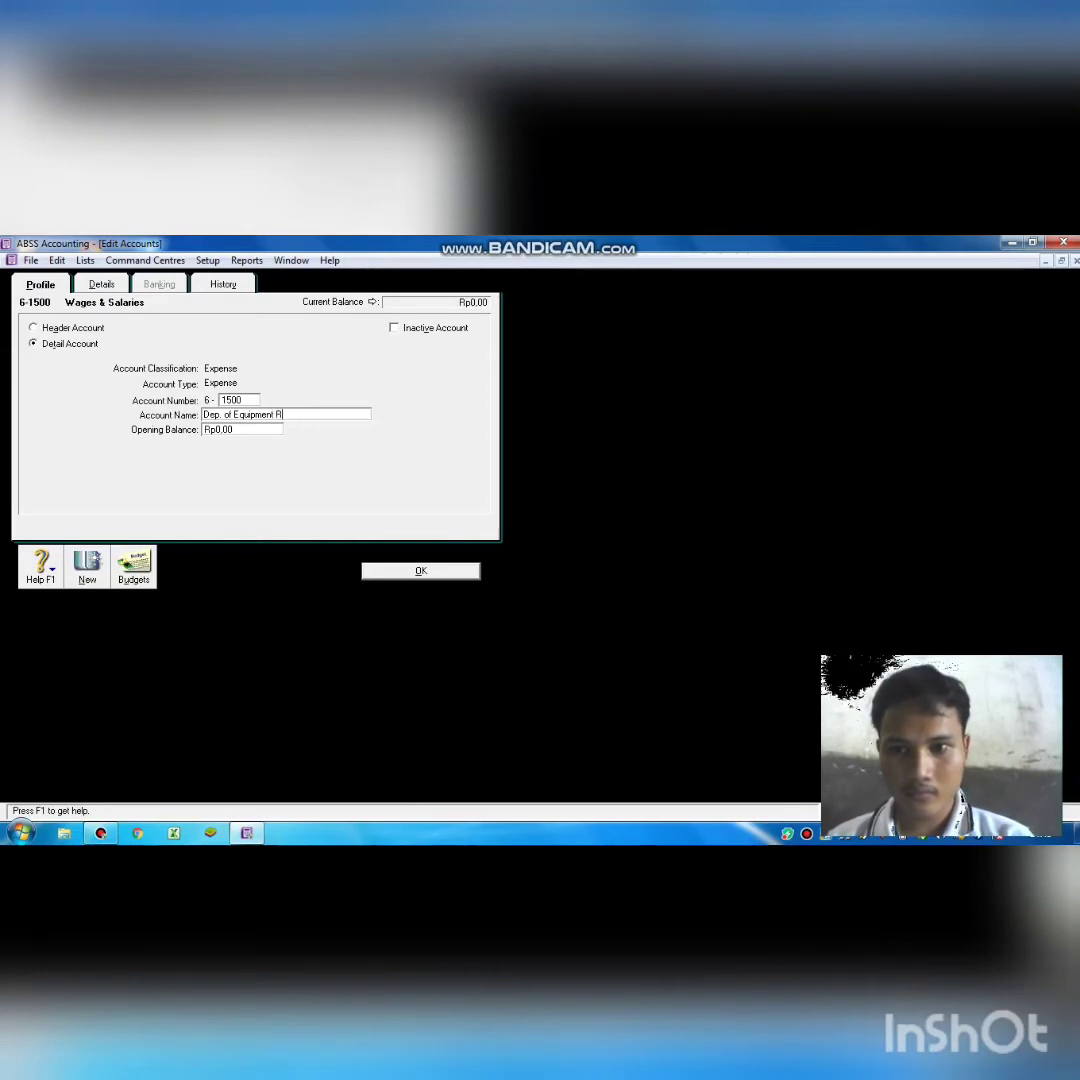
pyautogui.write('xpense')
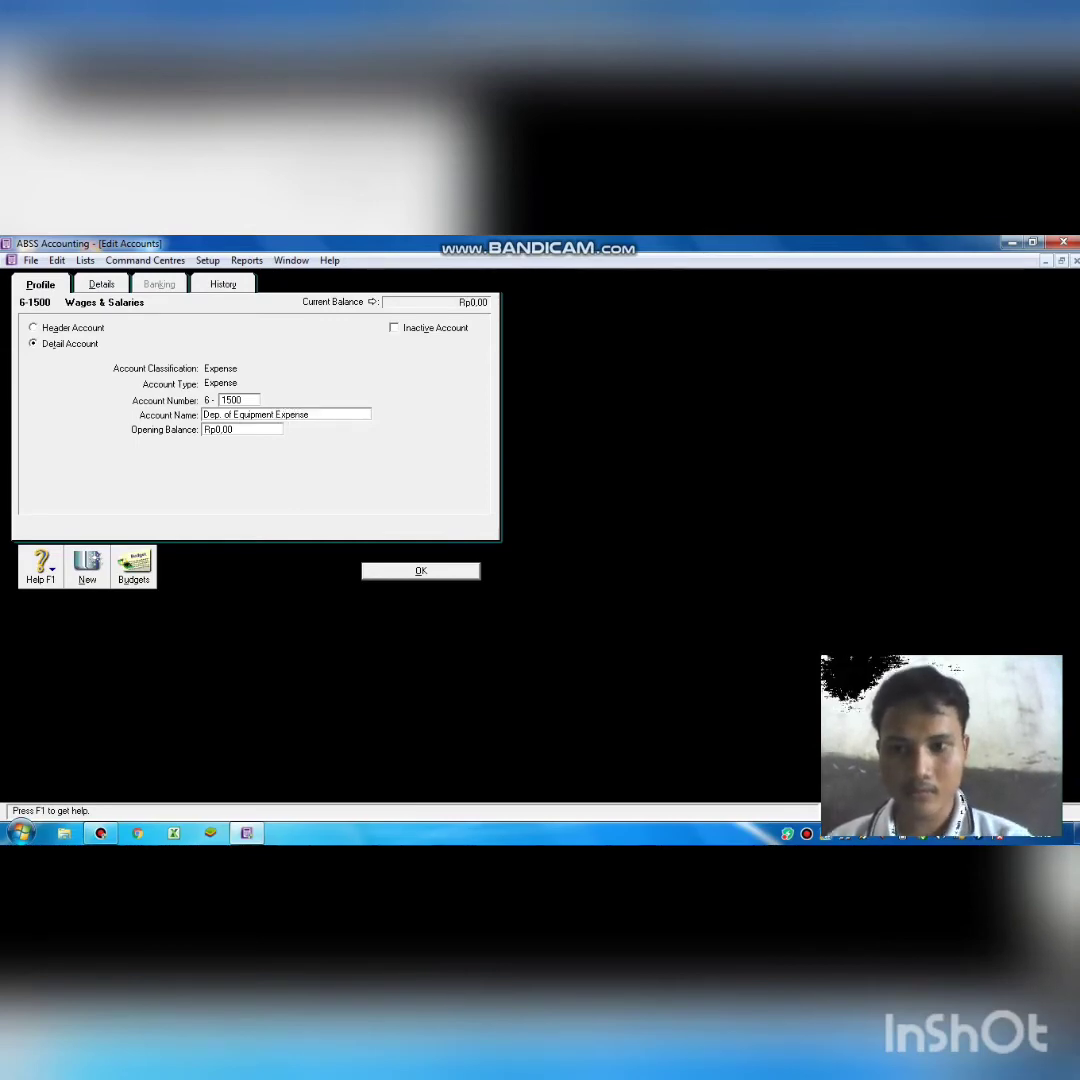
# Save Dep. of Equipment Expense and clear the 8-0000 Other Income header's name.
pyautogui.click(394, 572)
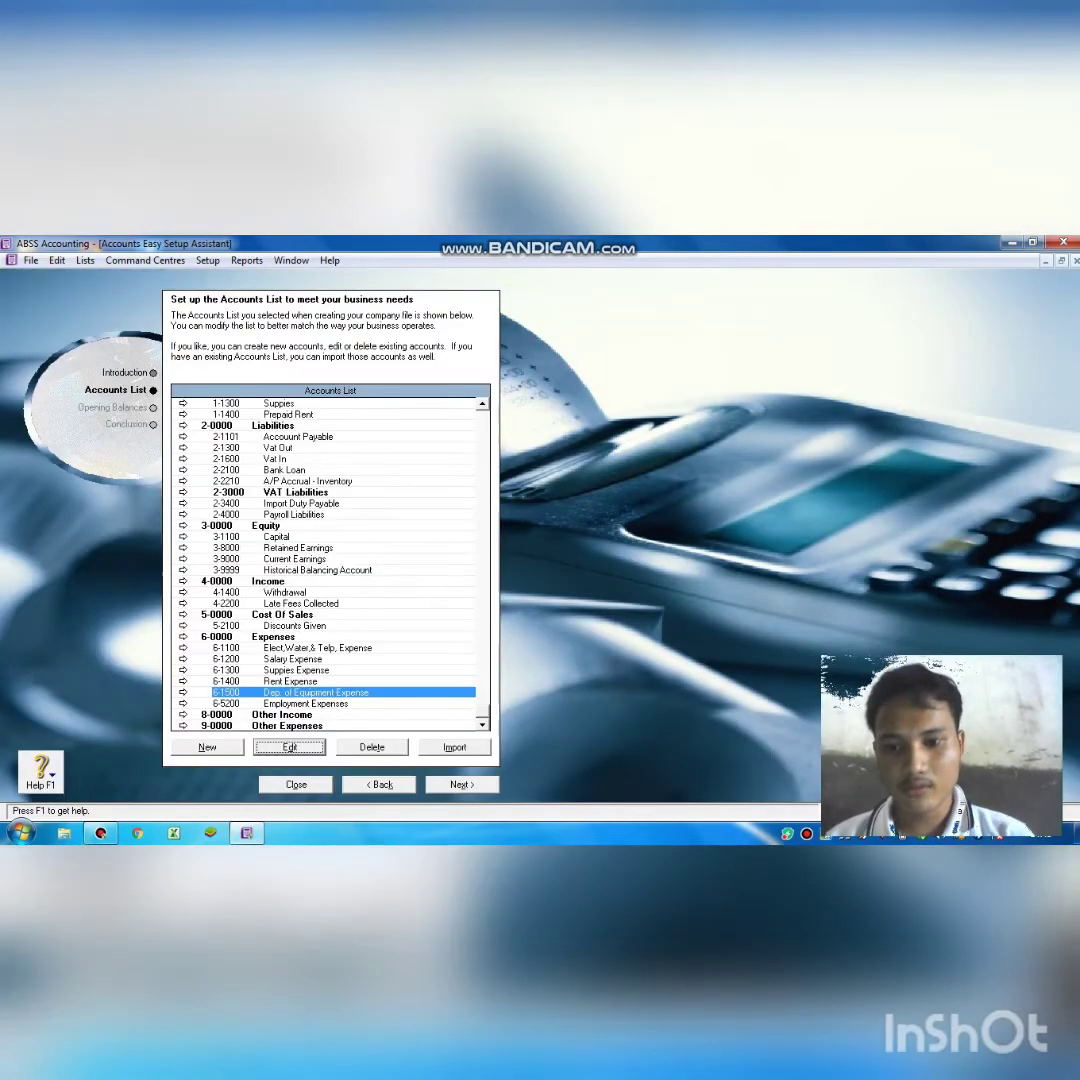
pyautogui.click(306, 704)
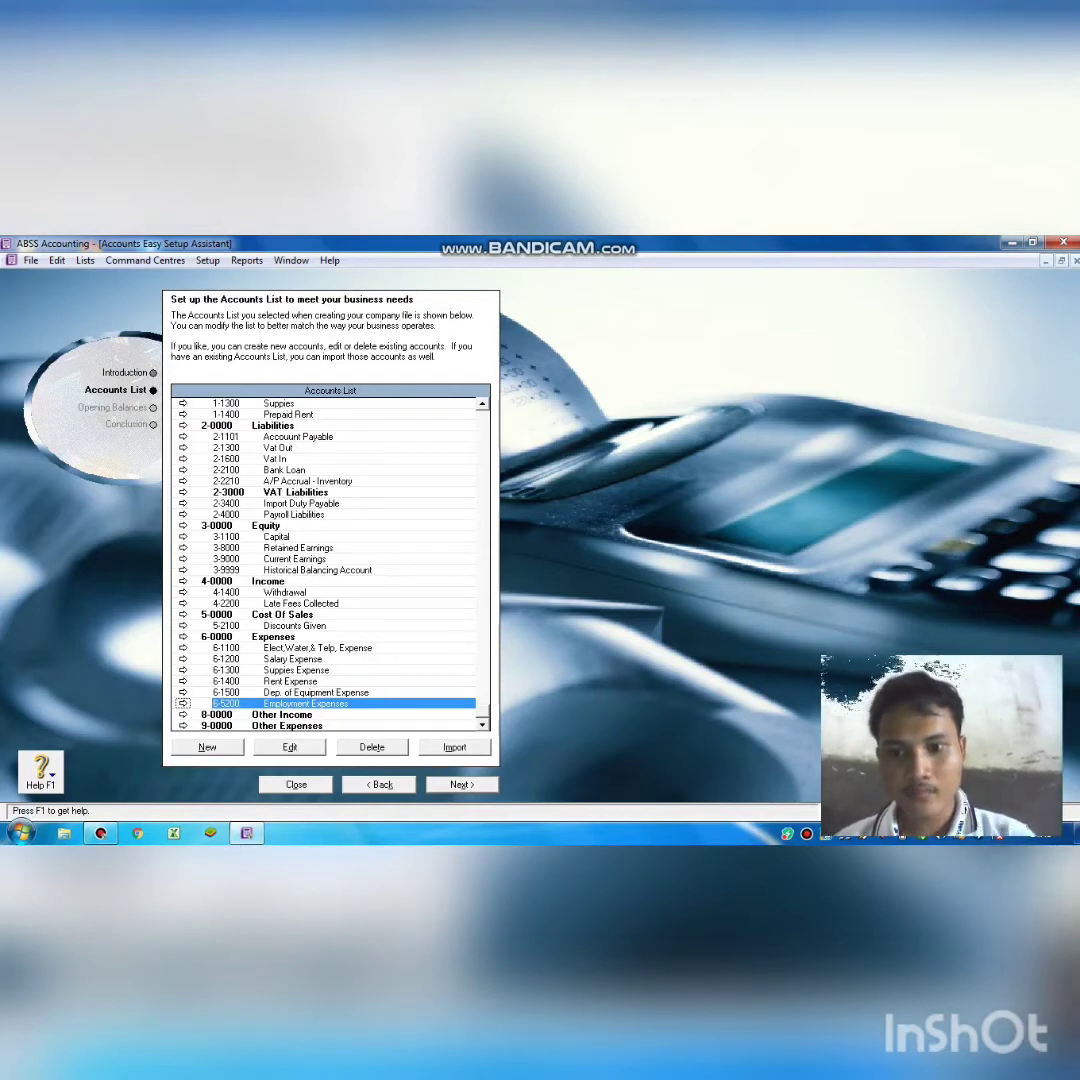
pyautogui.click(283, 715)
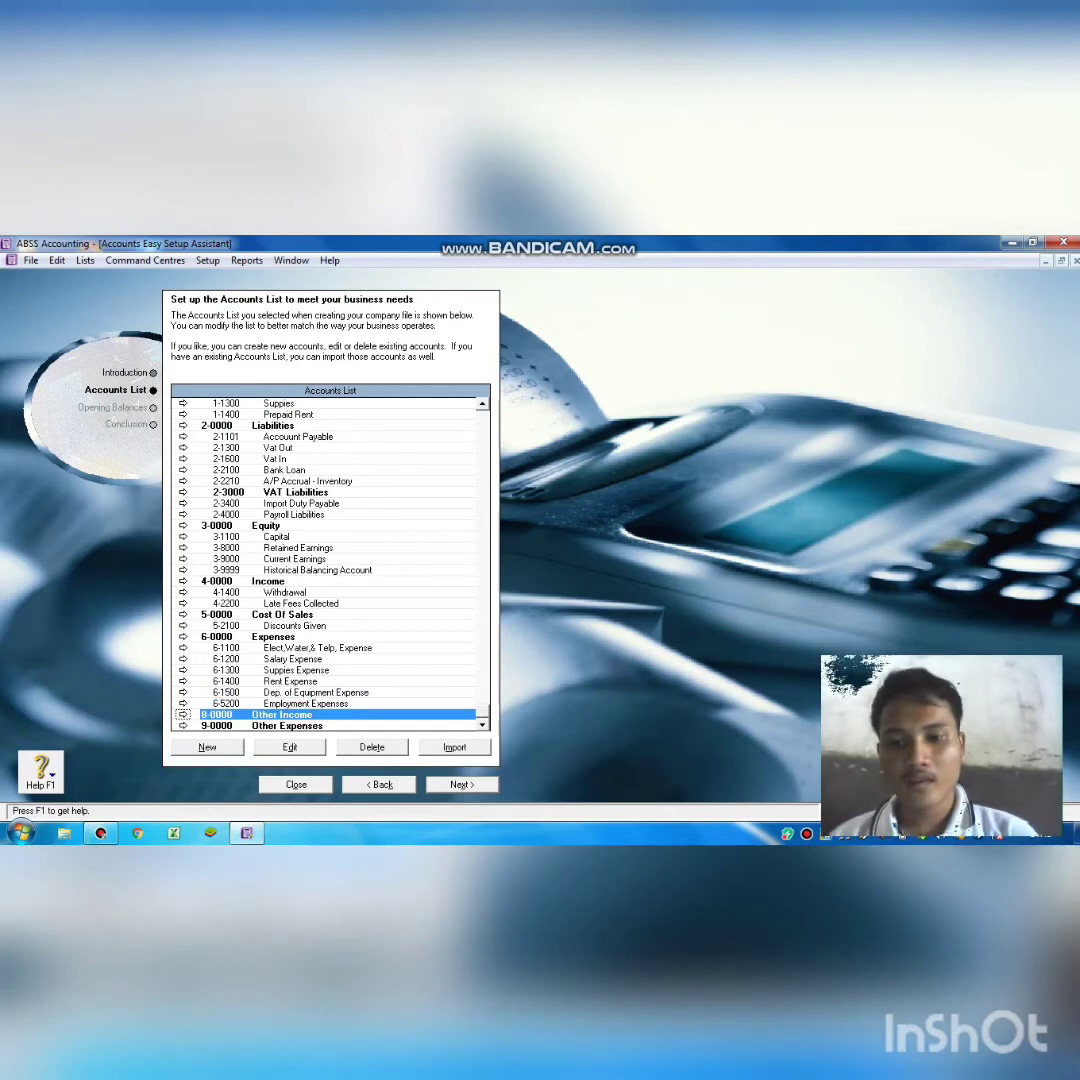
pyautogui.click(296, 744)
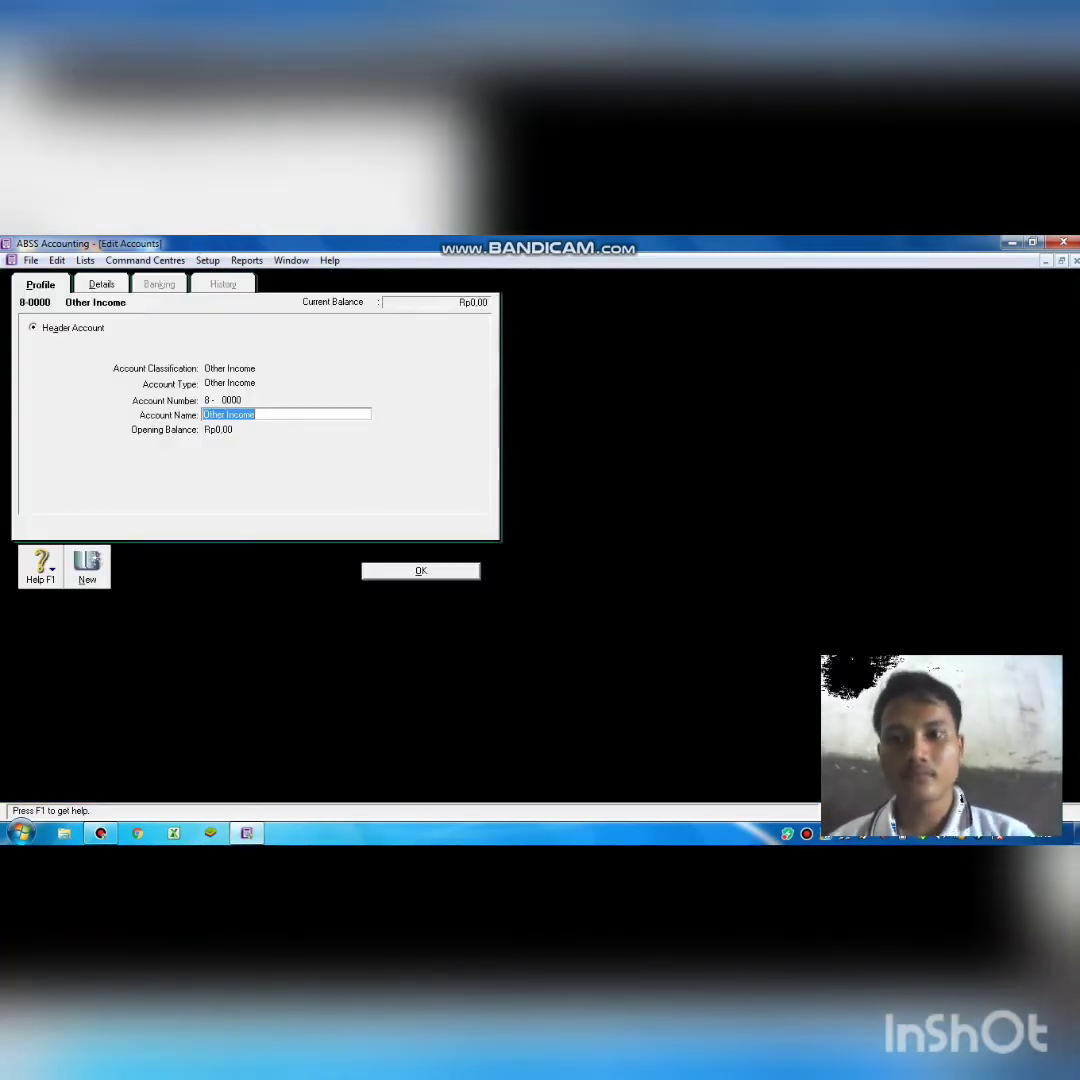
pyautogui.press('BackSpace')
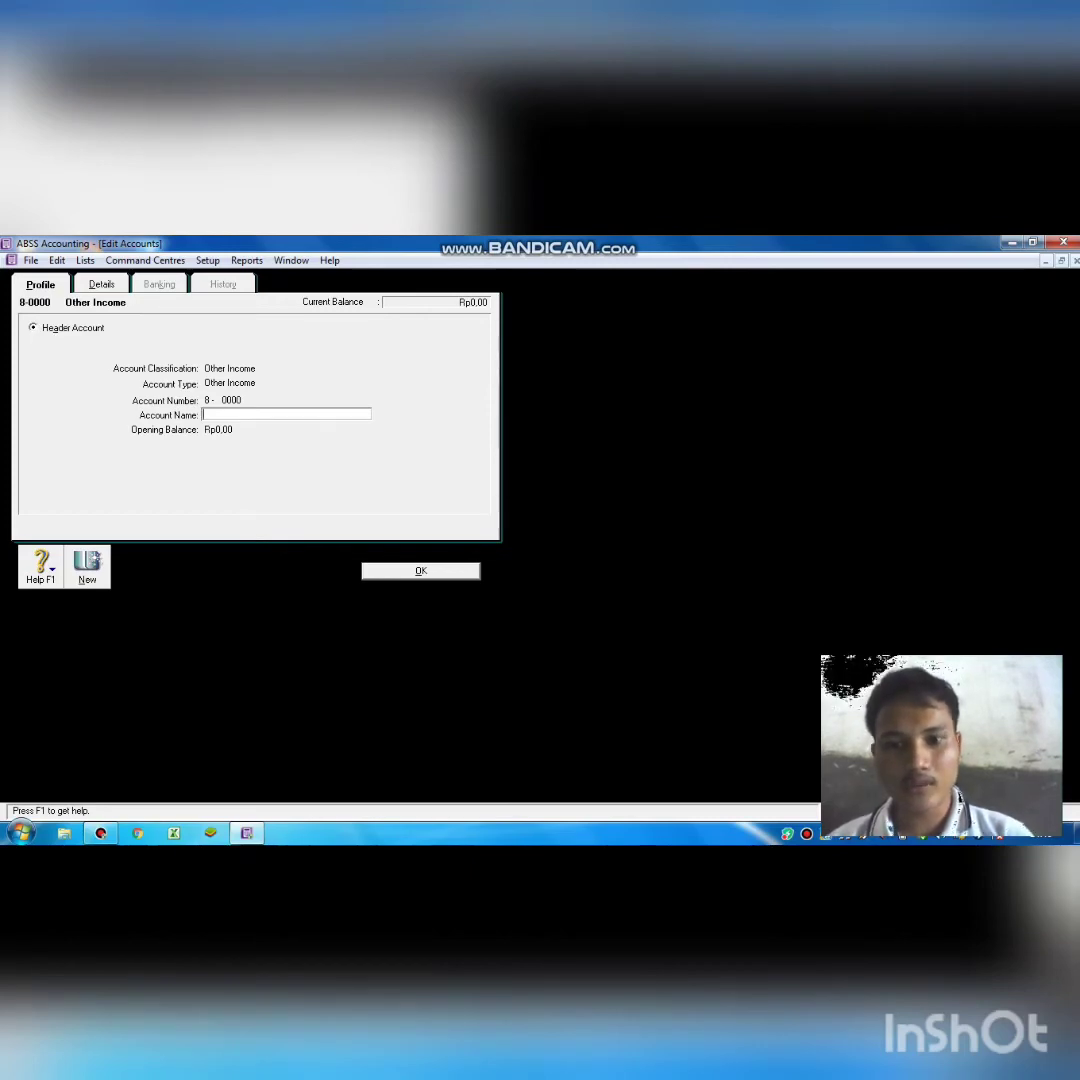
pyautogui.click(421, 570)
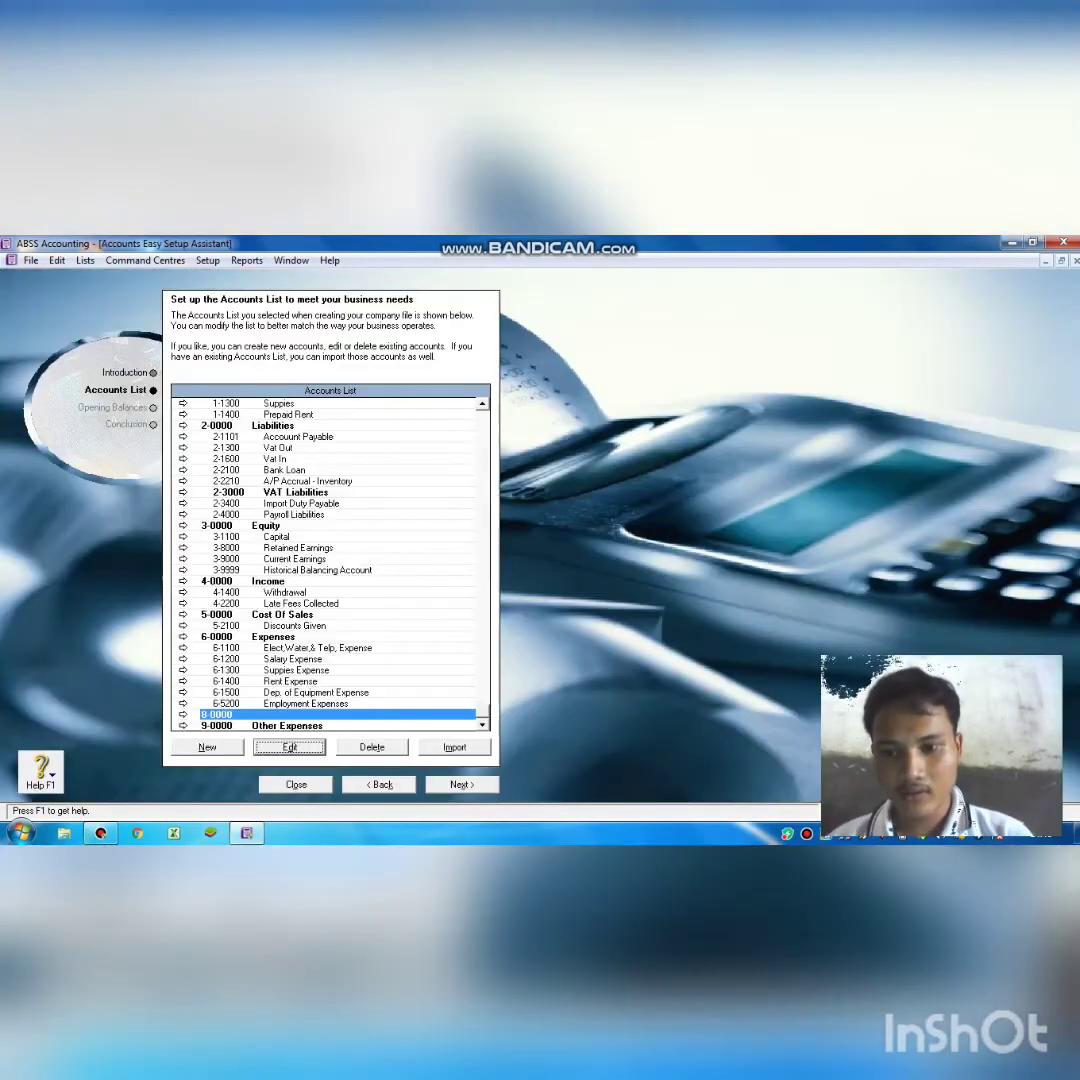
# Rename header account 8-0000 to 'Other Icome' and save it.
pyautogui.click(311, 713)
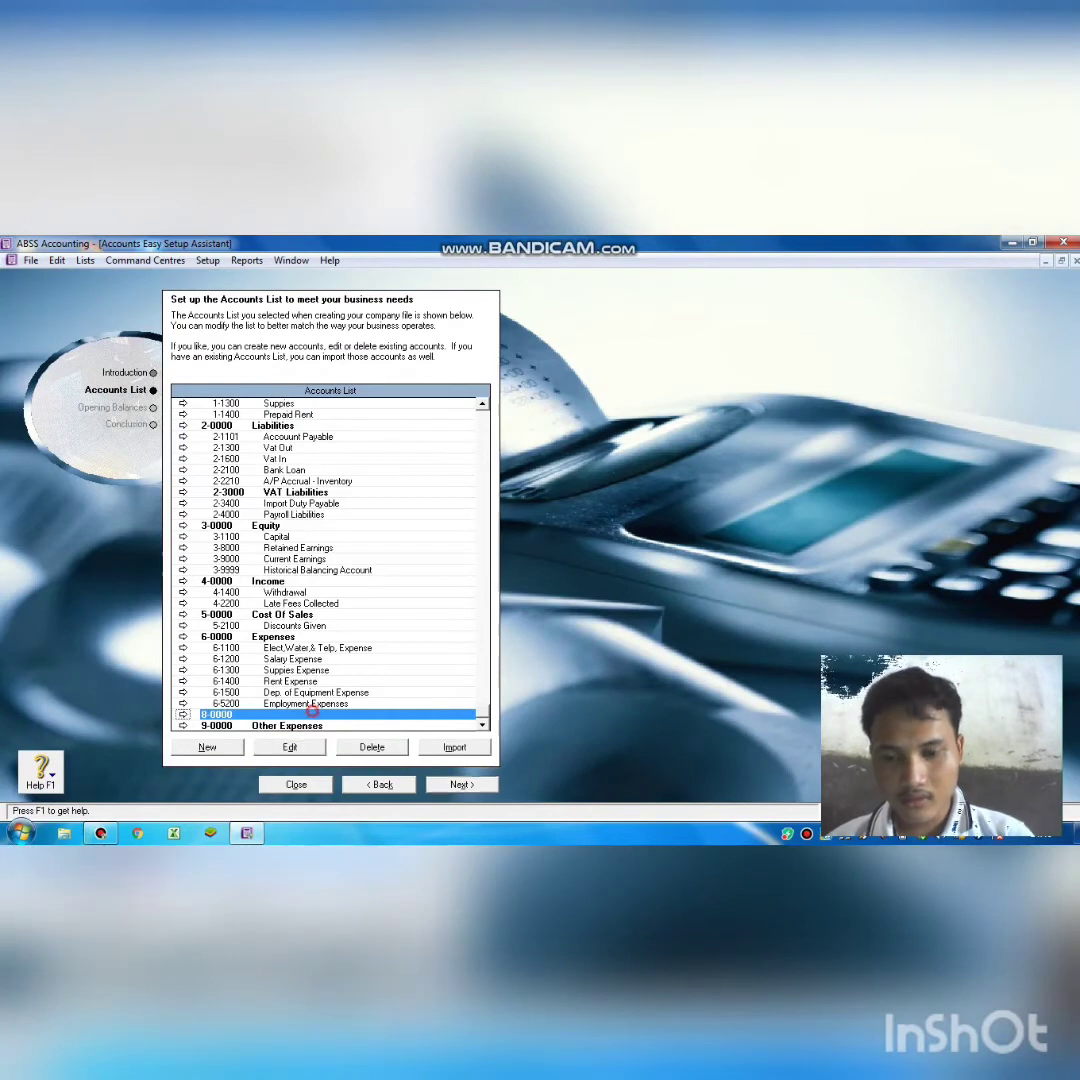
pyautogui.click(302, 744)
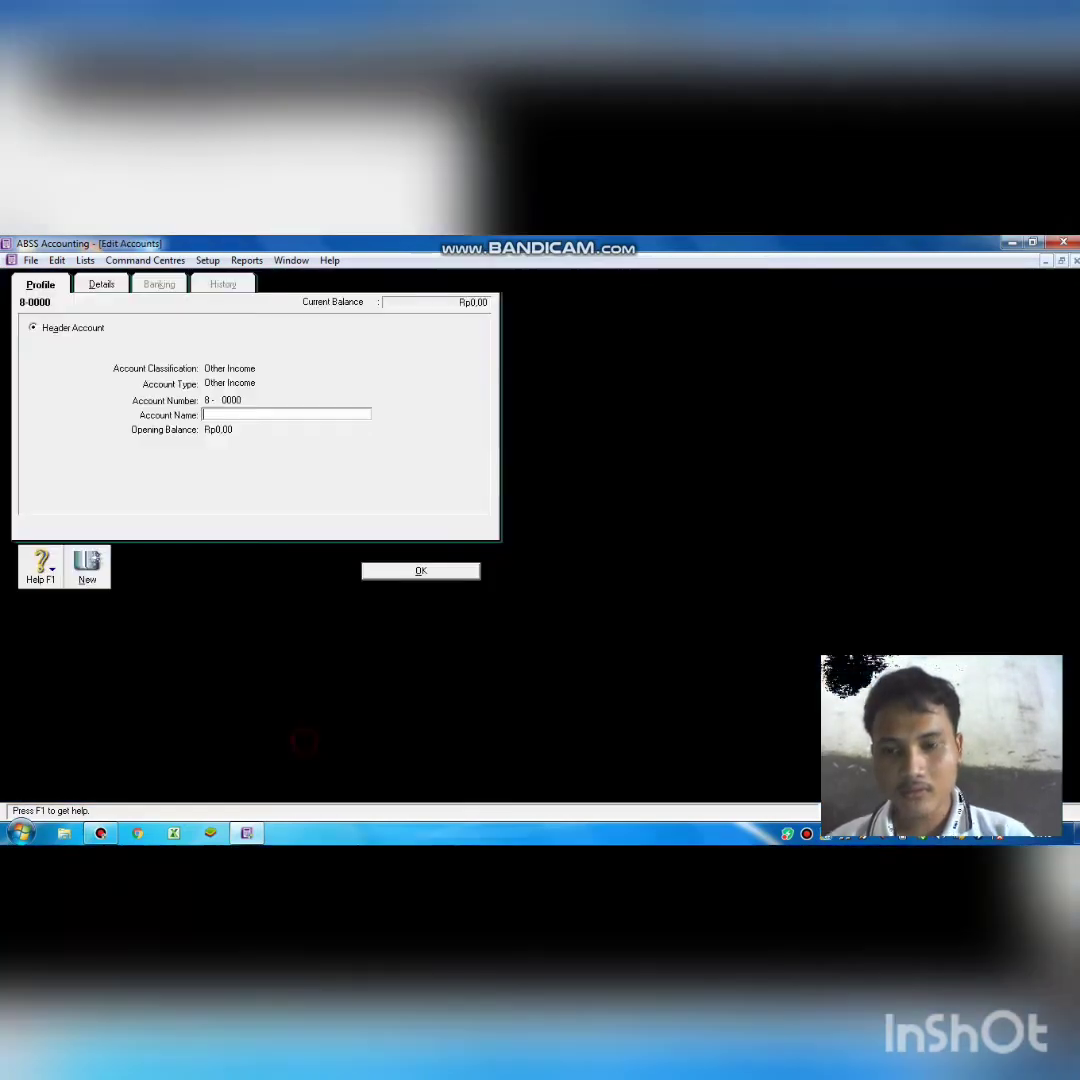
pyautogui.write('o')
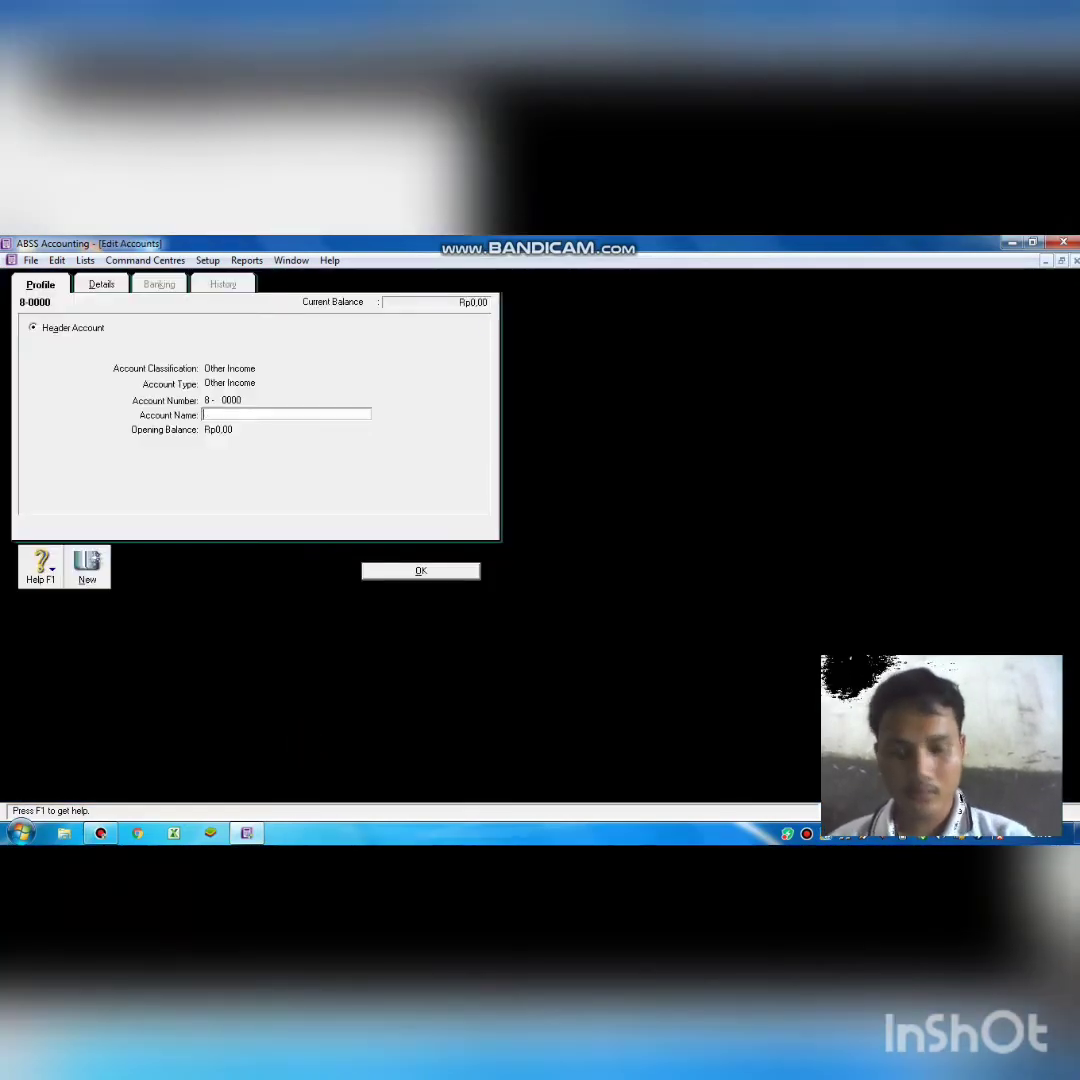
pyautogui.write('Othe')
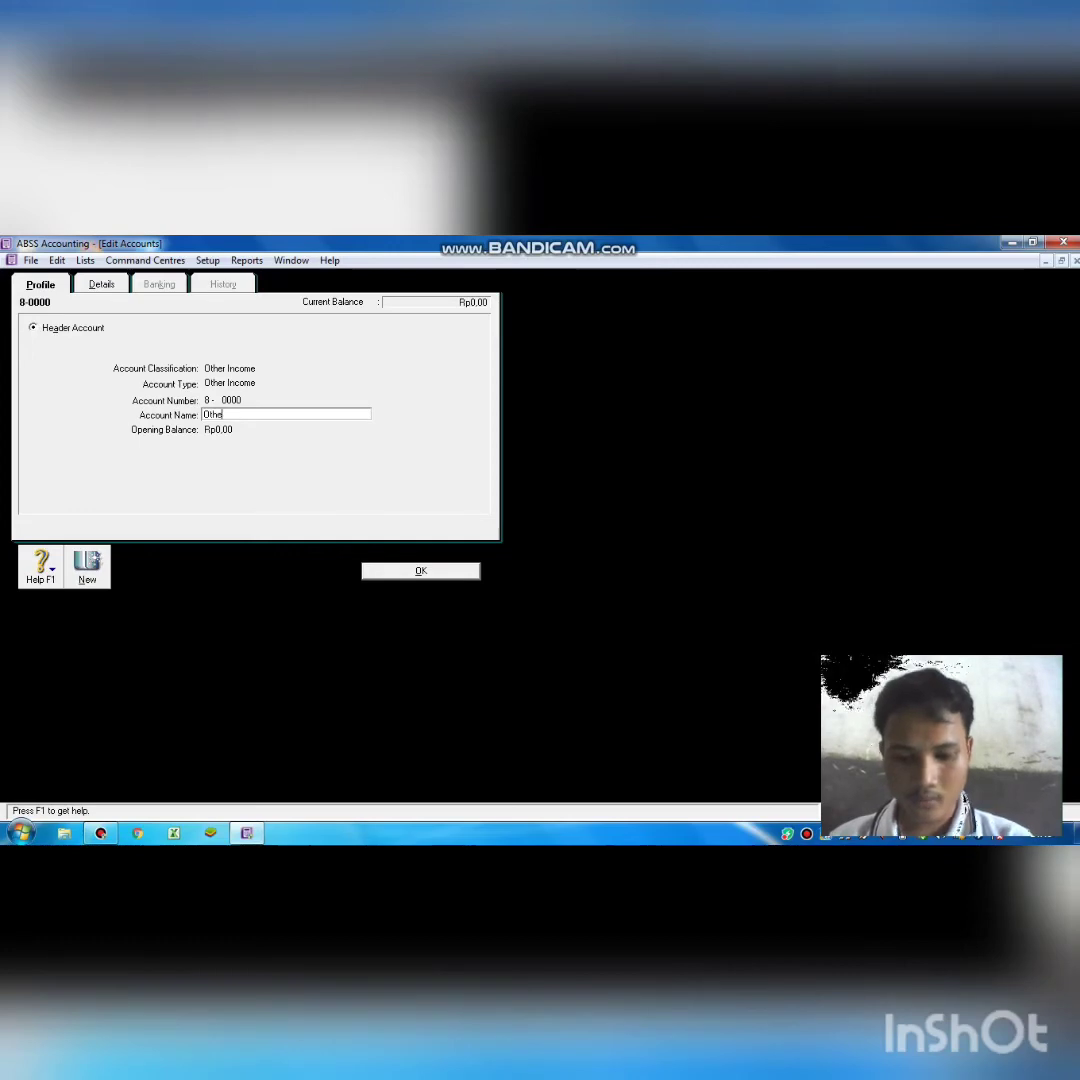
pyautogui.write('r Icome')
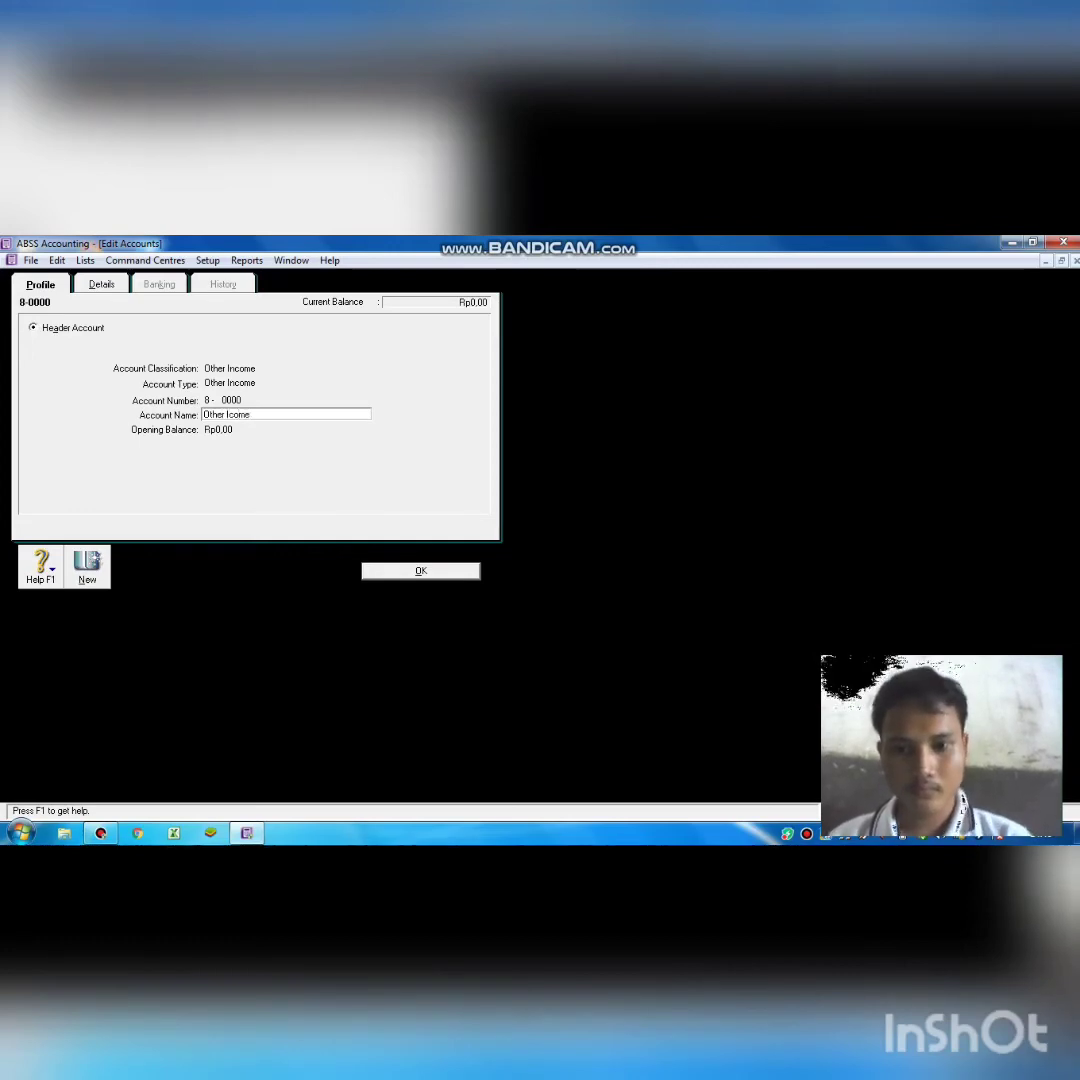
pyautogui.click(416, 572)
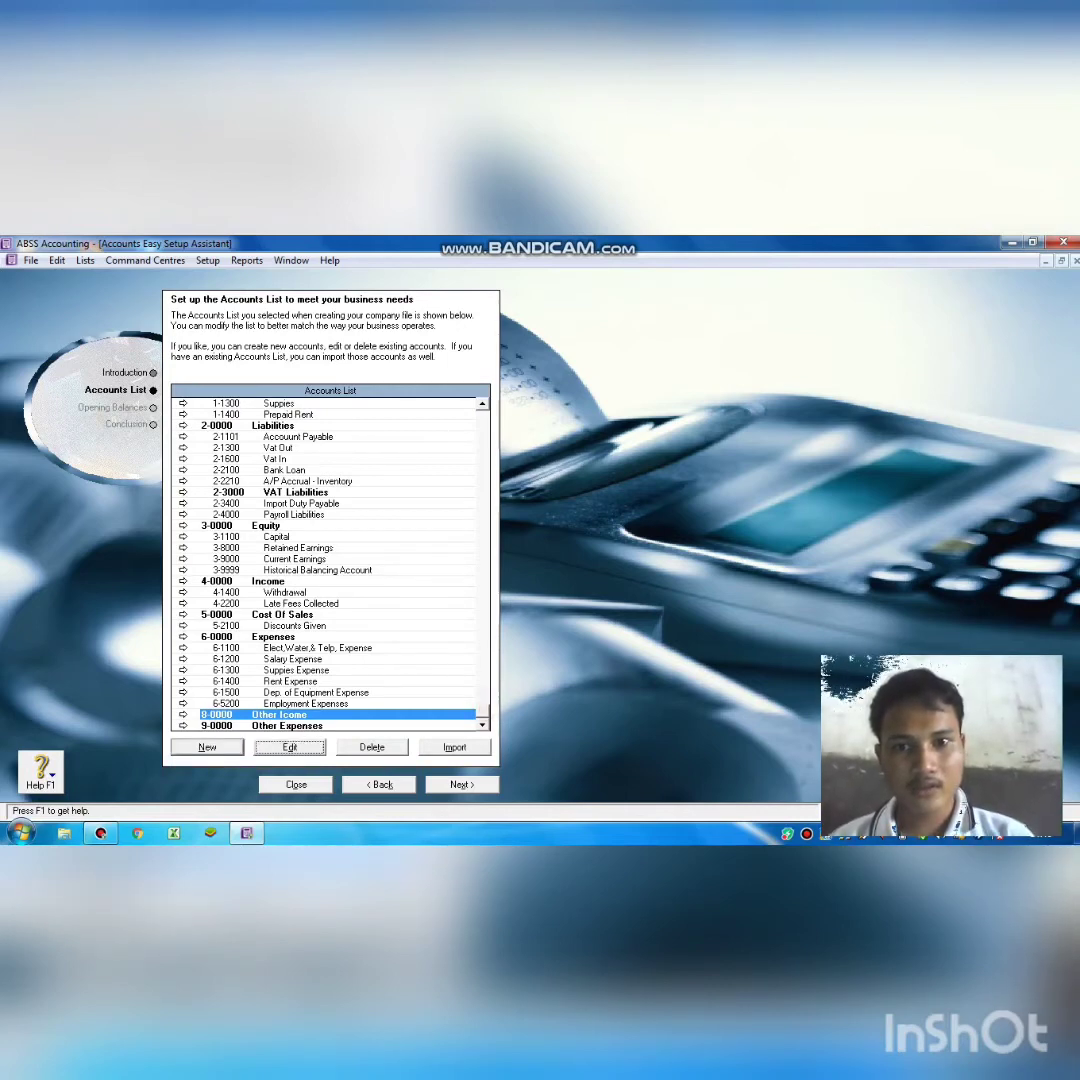
# Create a new Asset header account numbered 1-1000 with the name Cash/Bank.
pyautogui.click(482, 405)
pyautogui.click(482, 405)
pyautogui.click(482, 405)
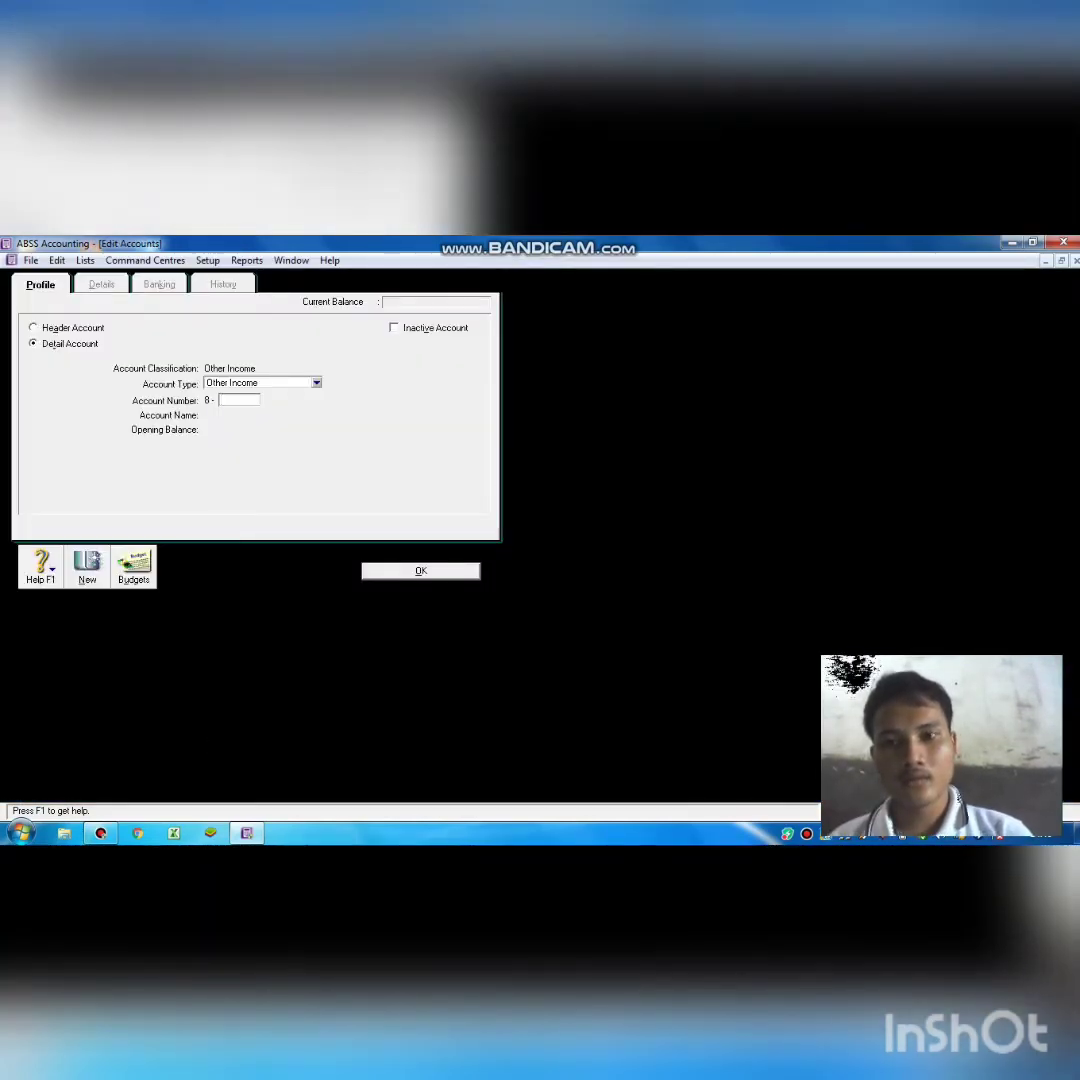
pyautogui.click(316, 383)
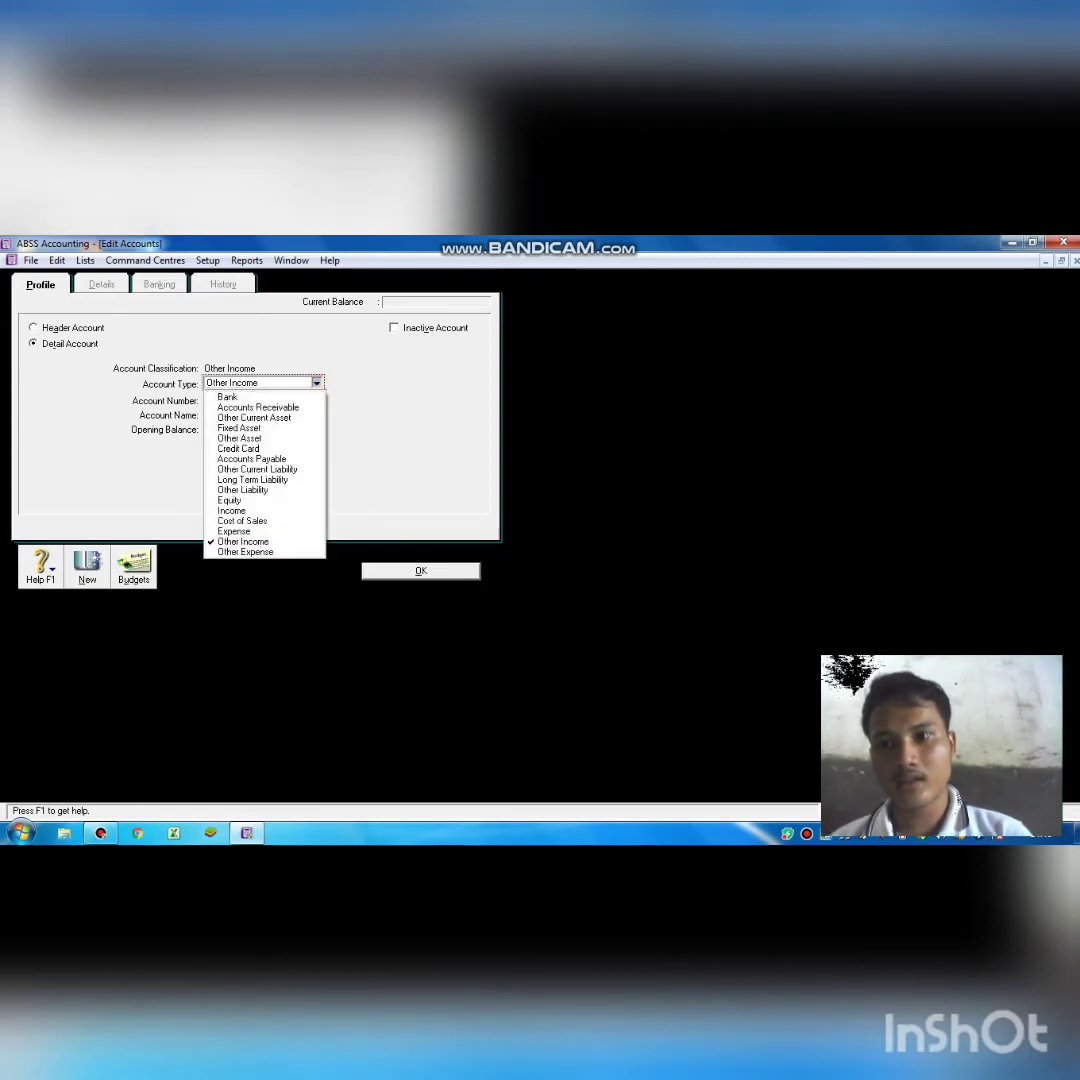
pyautogui.click(33, 328)
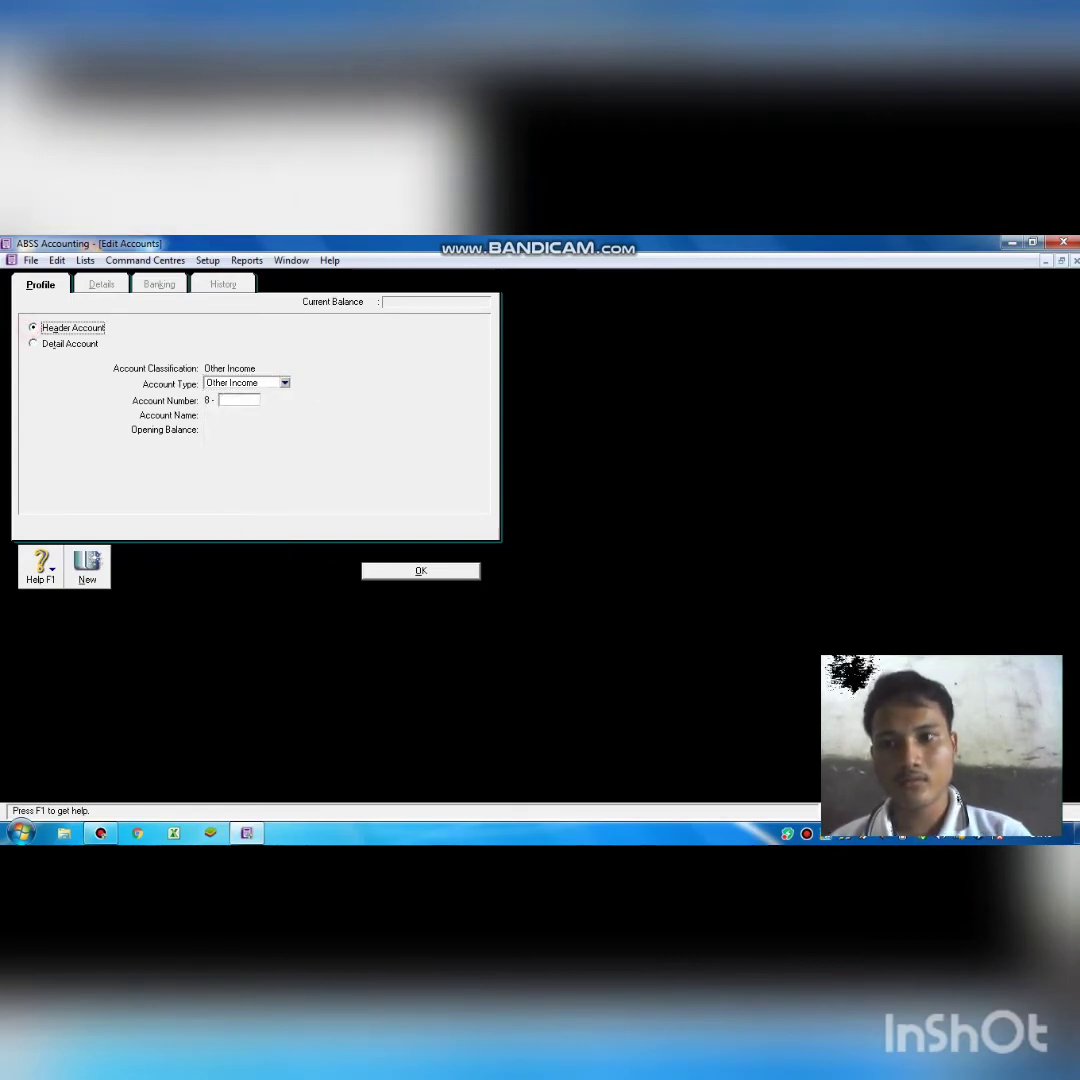
pyautogui.click(285, 383)
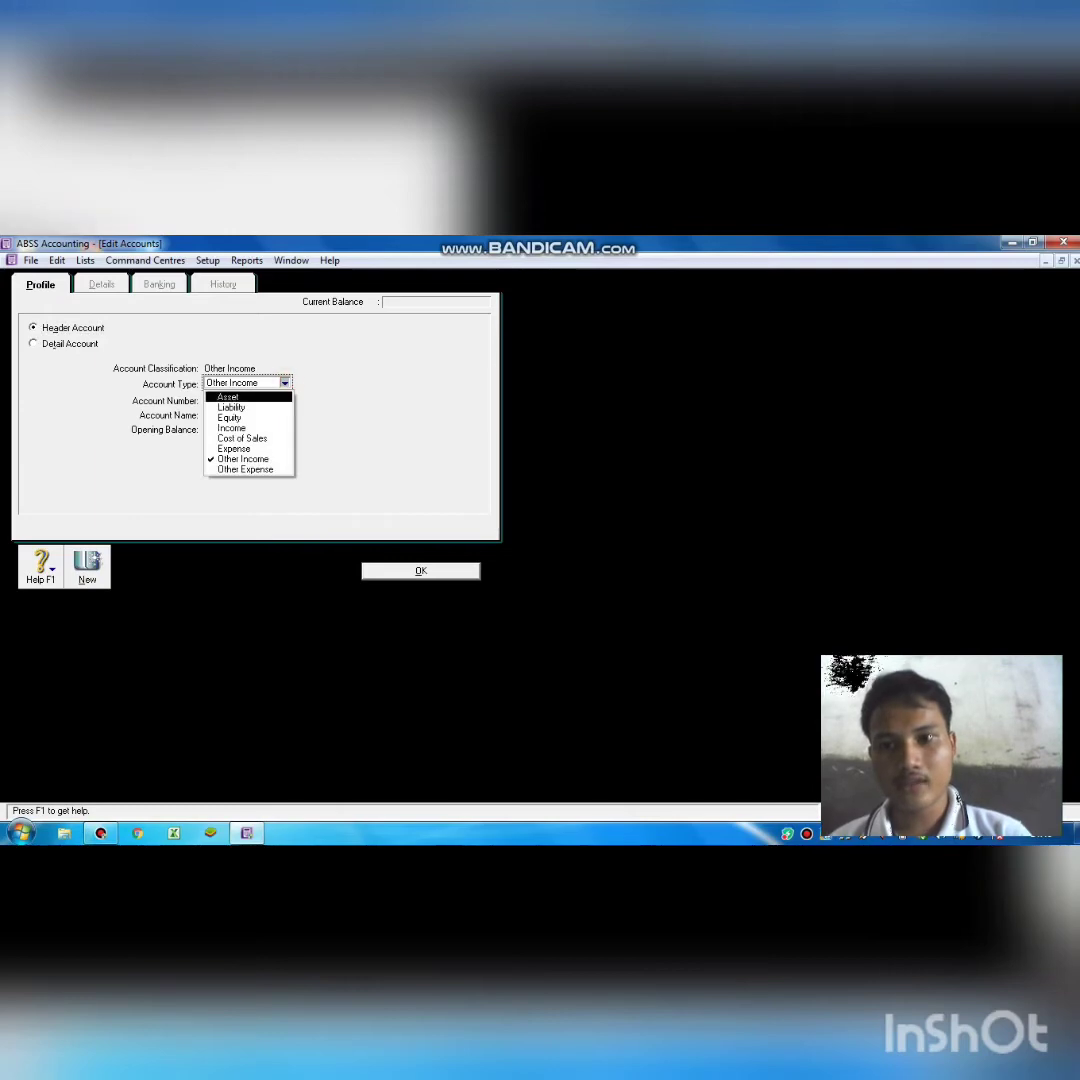
pyautogui.click(247, 397)
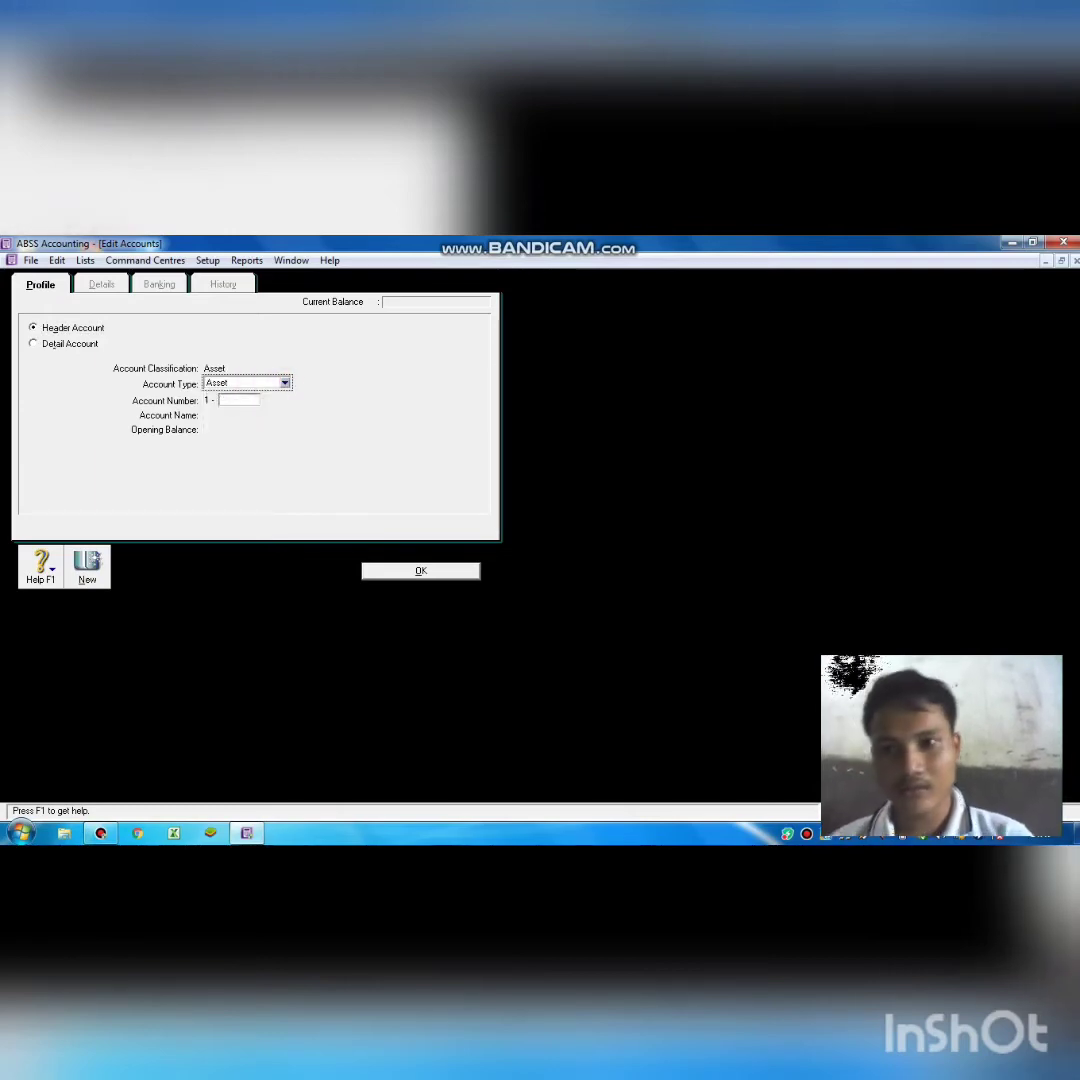
pyautogui.click(241, 400)
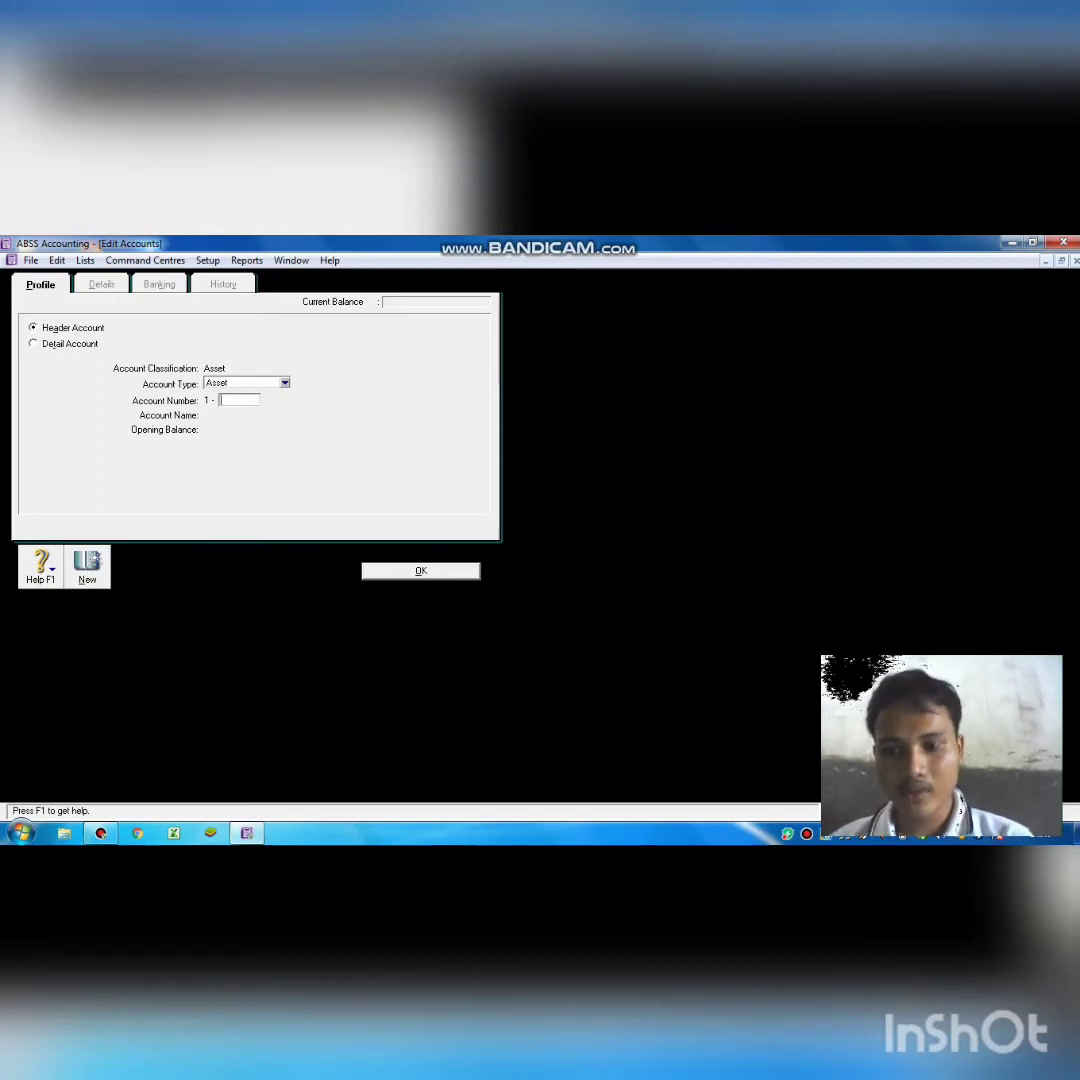
pyautogui.write('10')
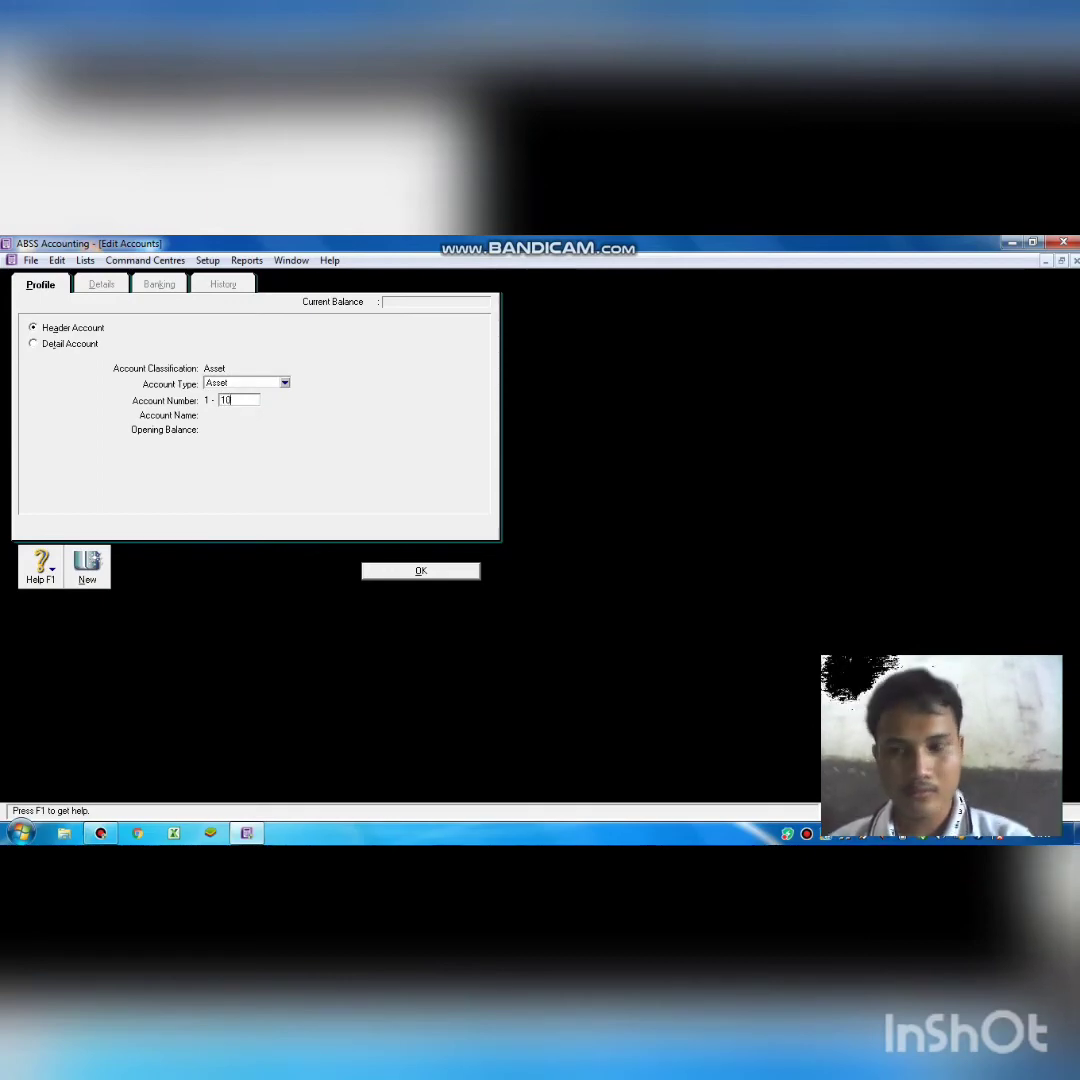
pyautogui.write('00')
pyautogui.press('Tab')
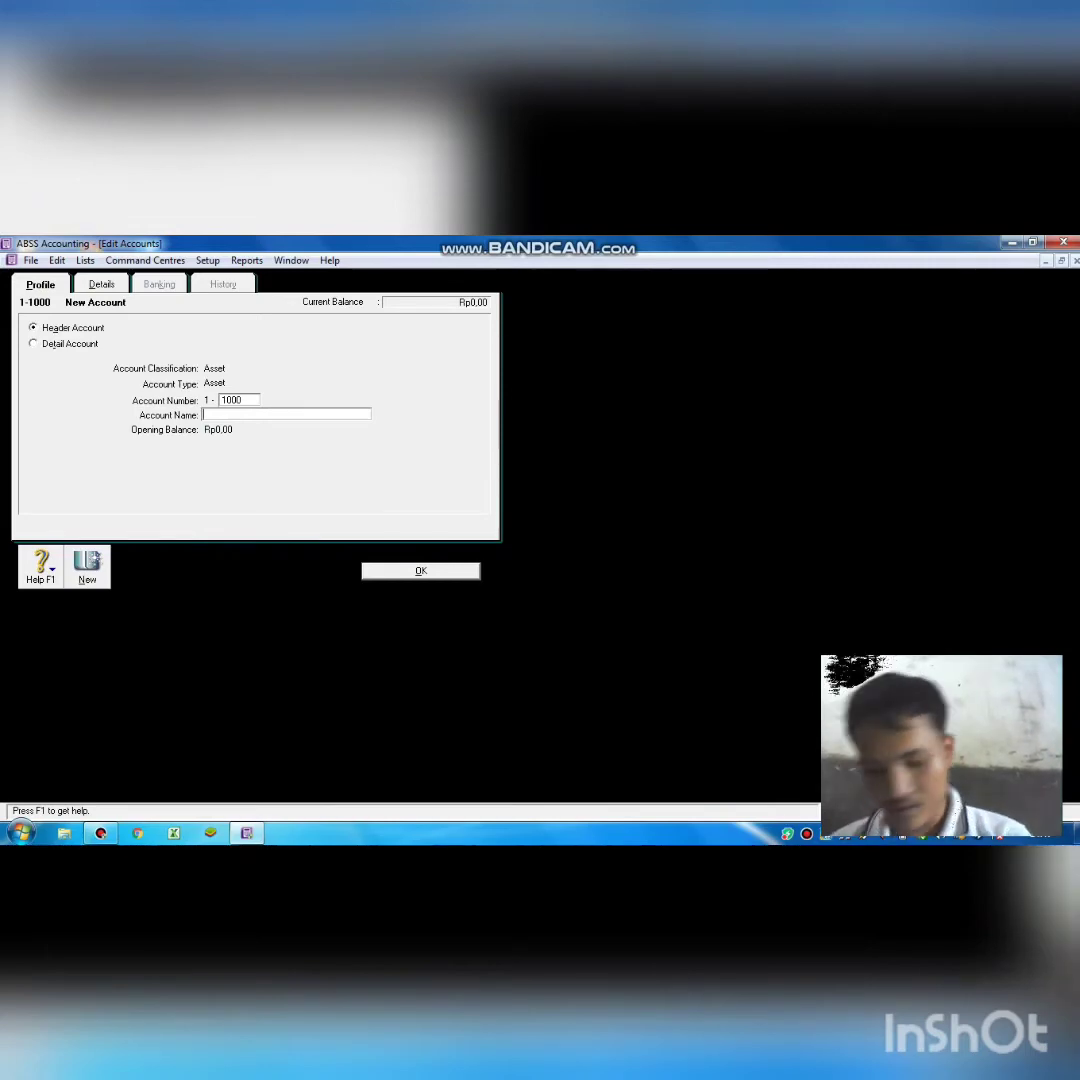
pyautogui.write('C')
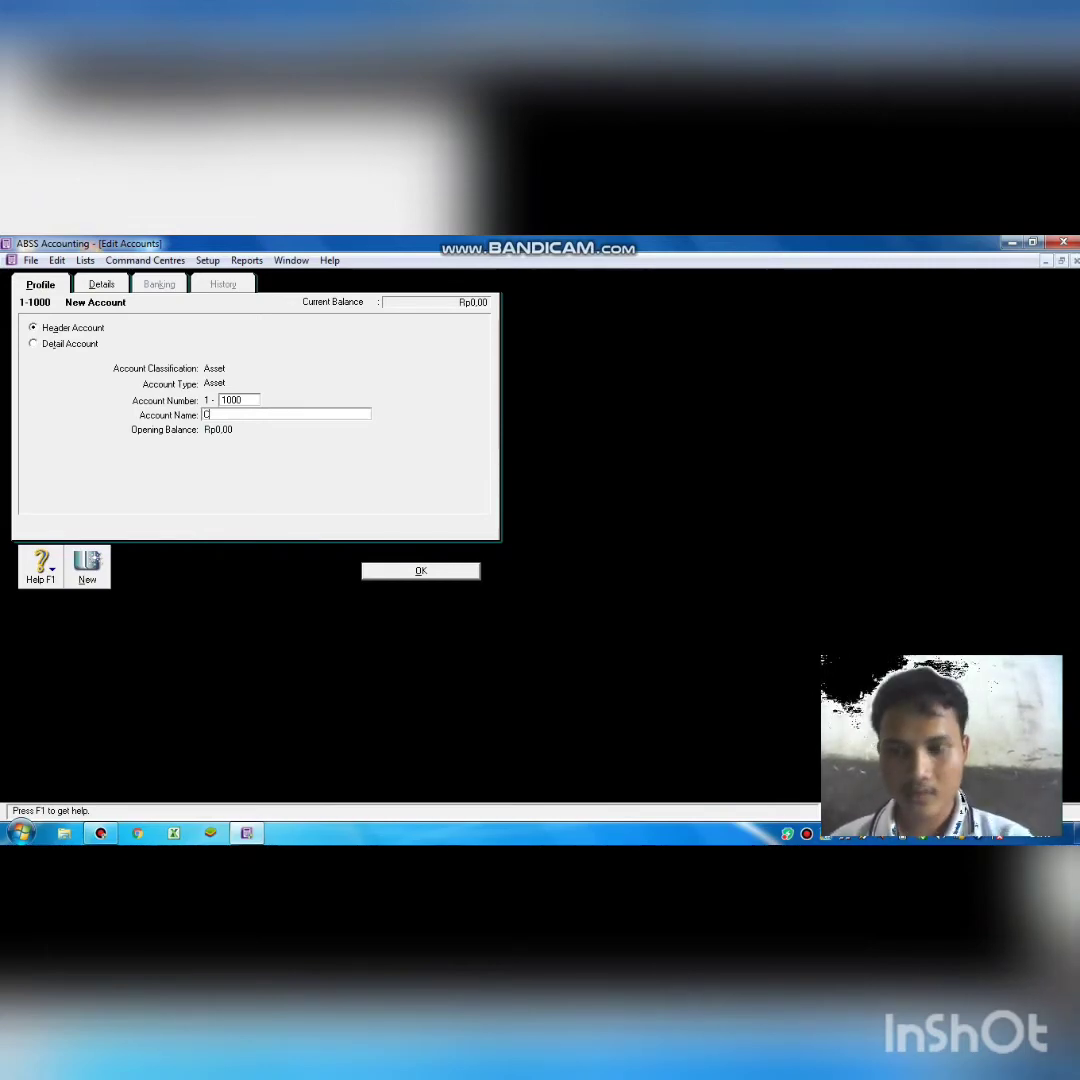
pyautogui.write('ash')
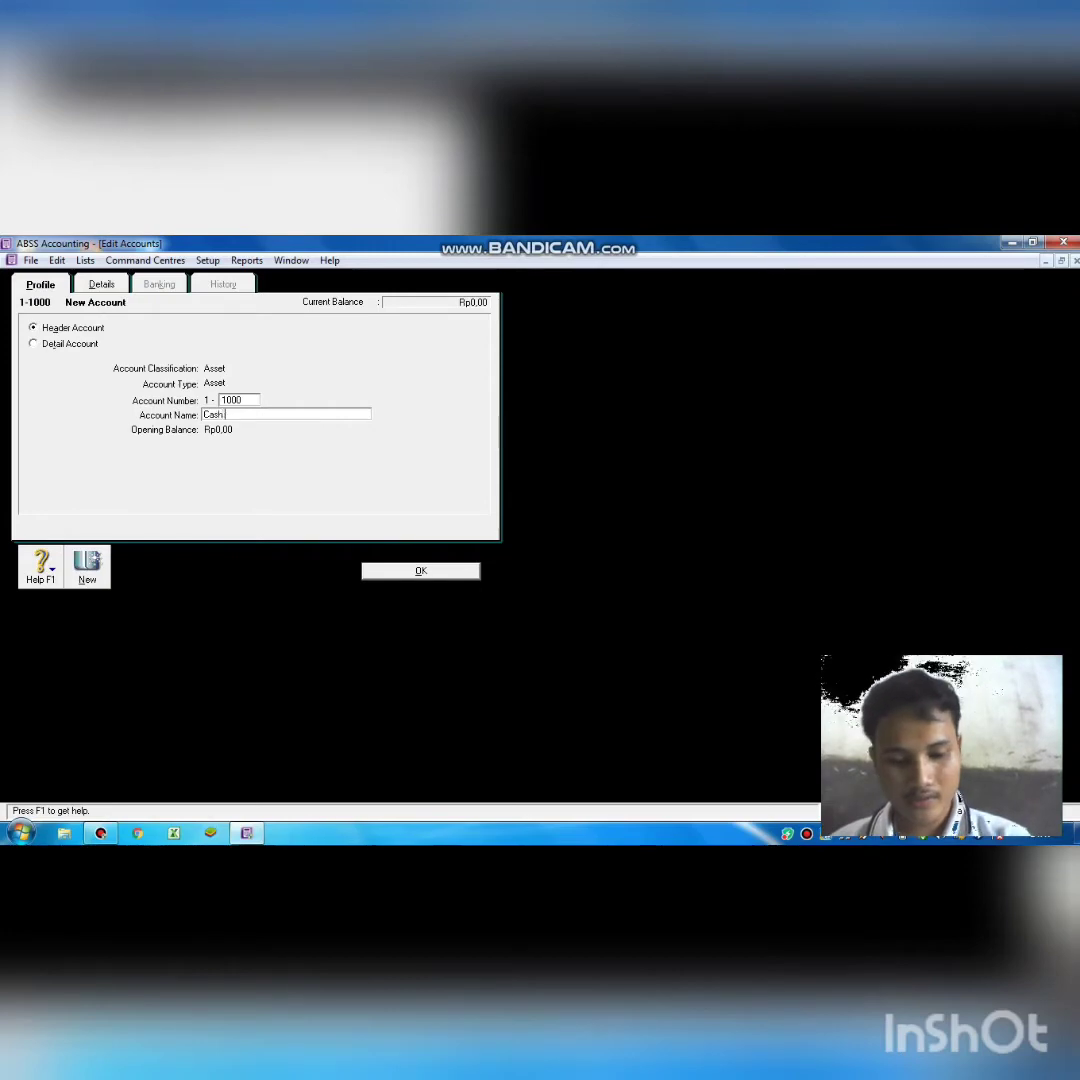
pyautogui.write('/')
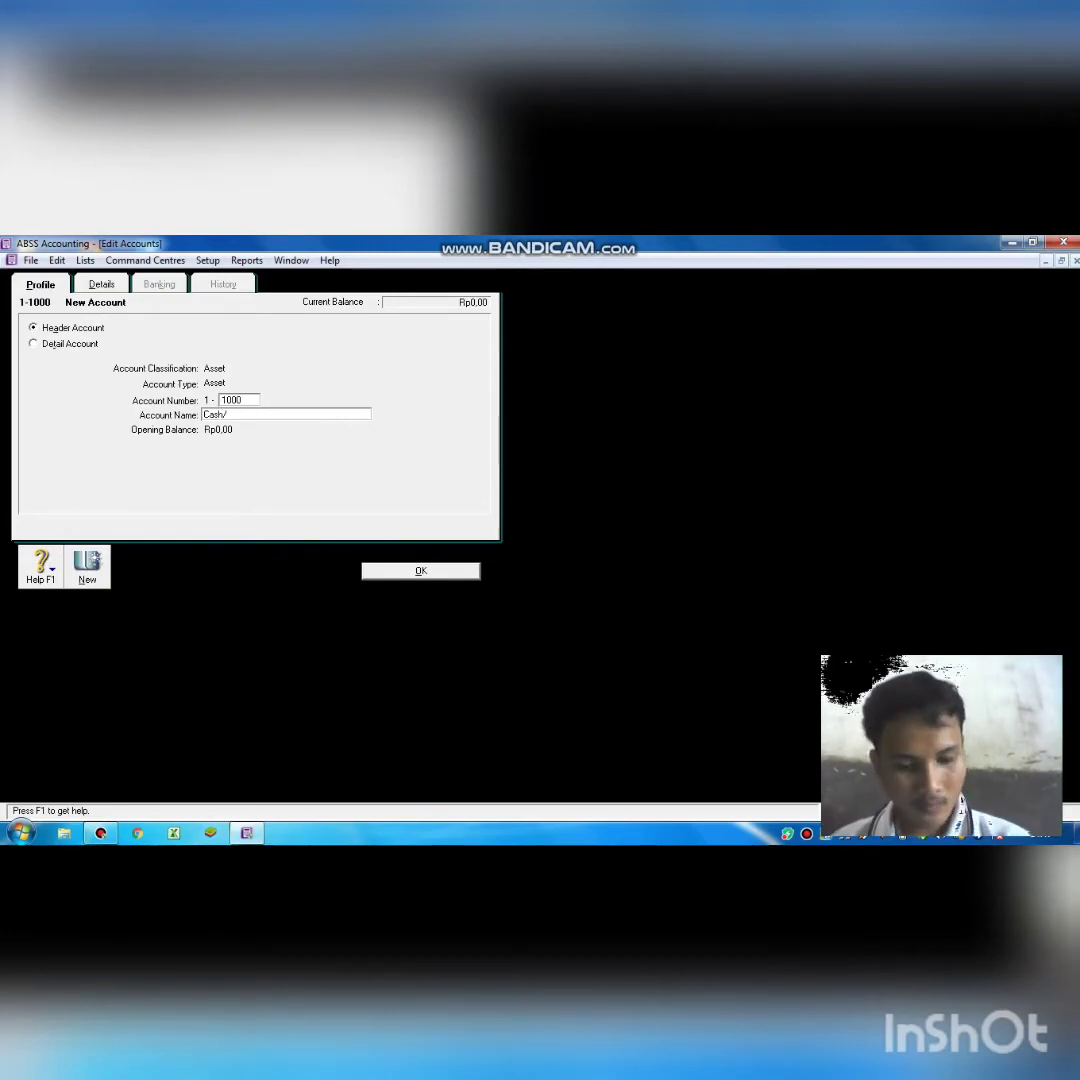
pyautogui.write('Bank')
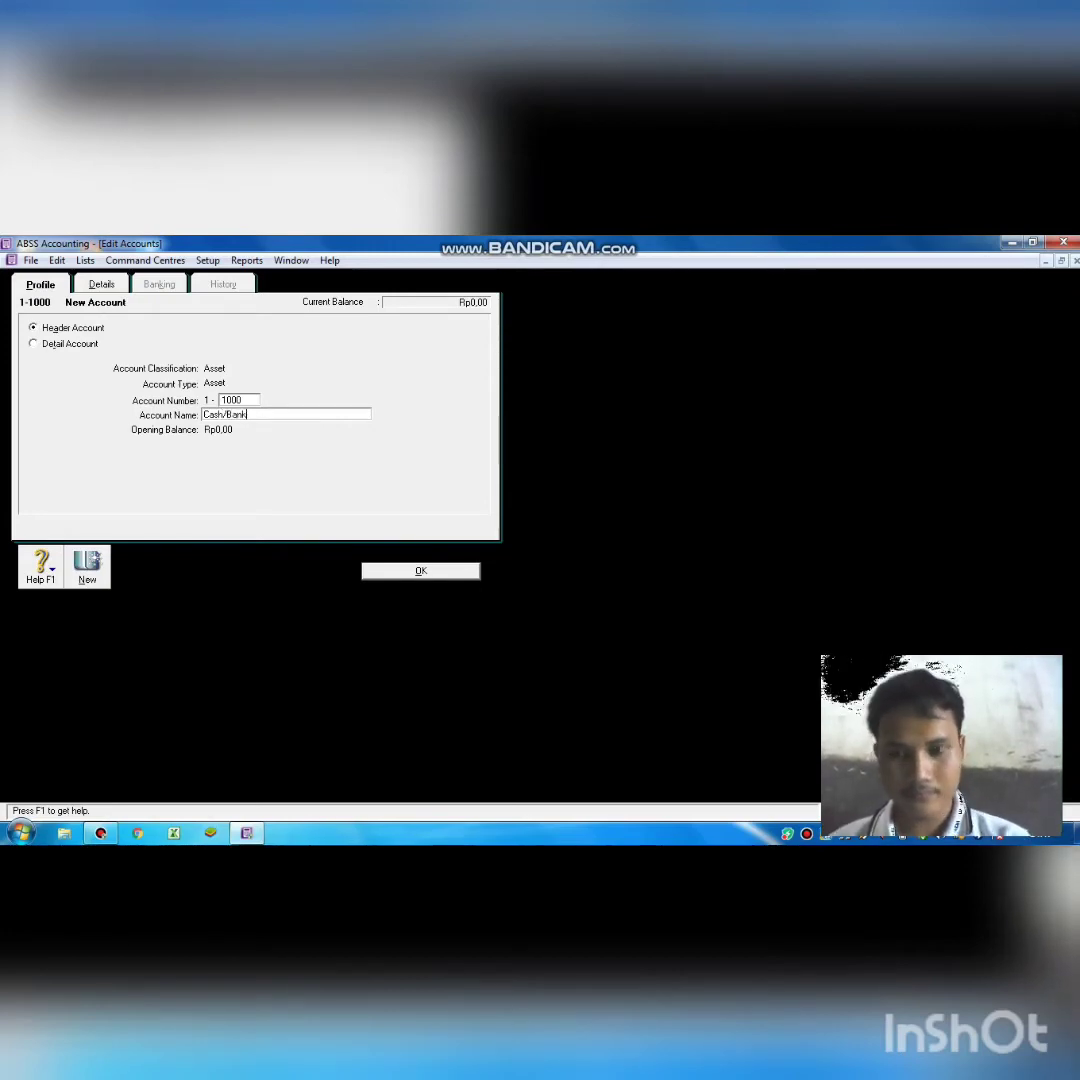
pyautogui.press('Return')
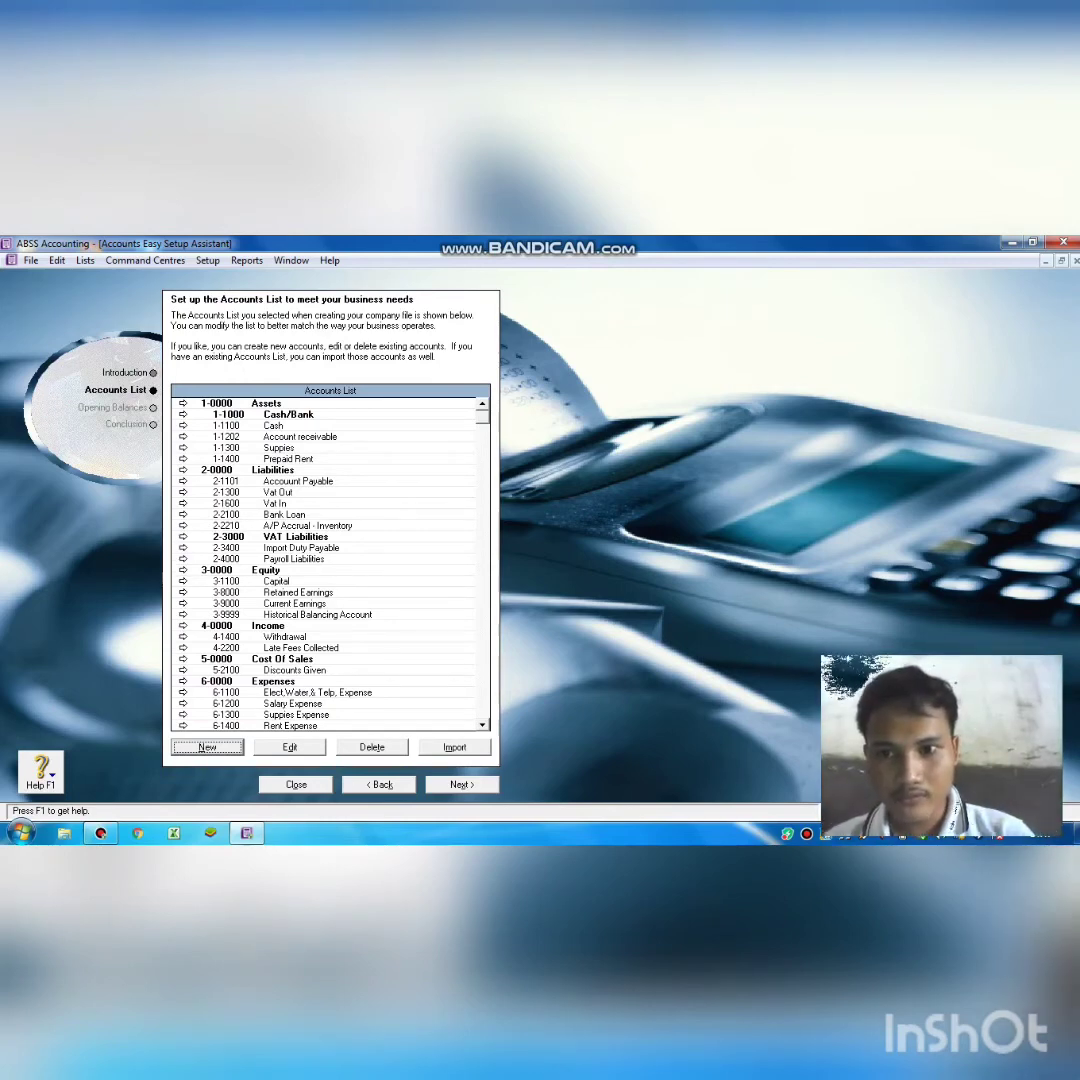
# Add detail Other Asset account 1-1101 named Cash In Bank and save it.
pyautogui.click(228, 747)
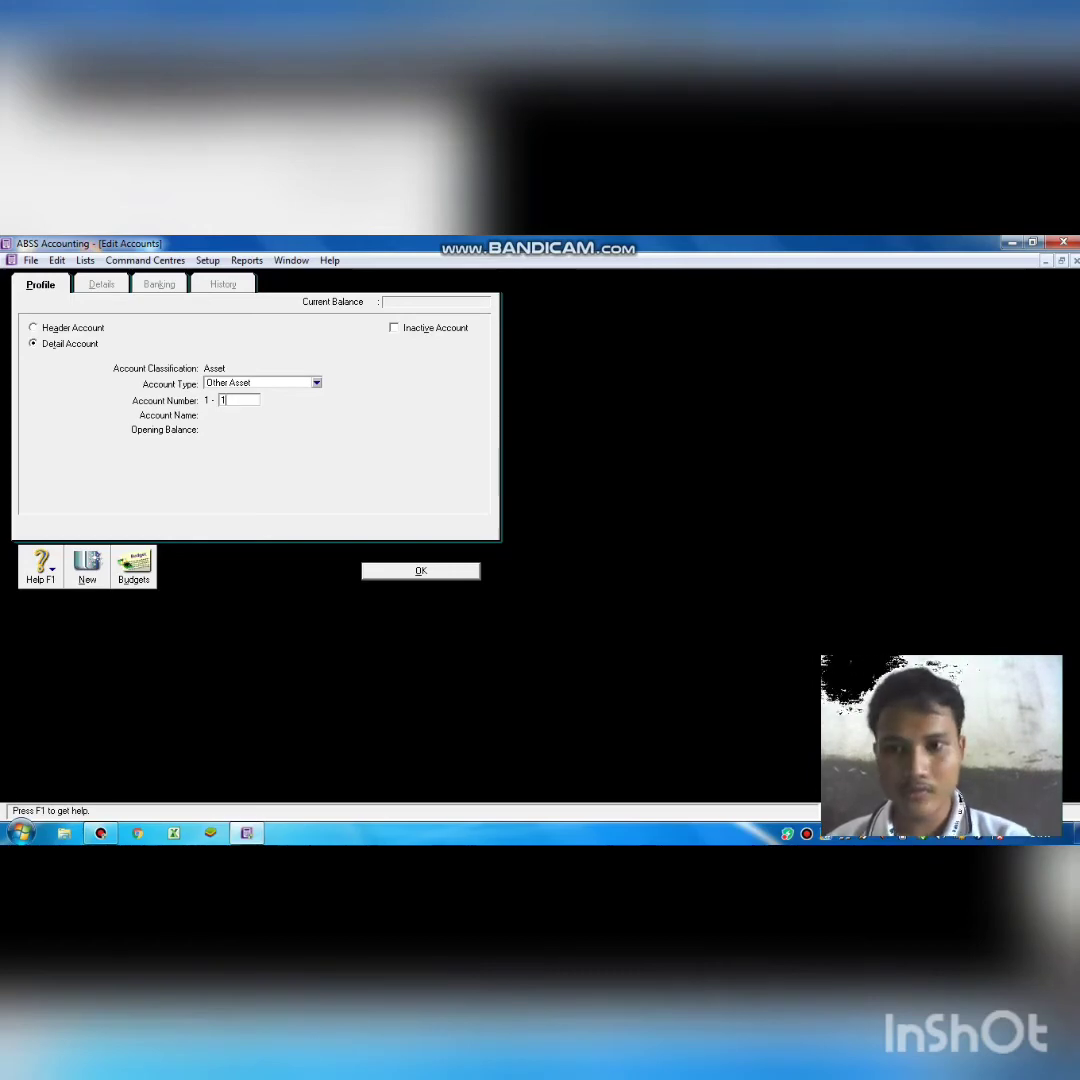
pyautogui.press('Tab')
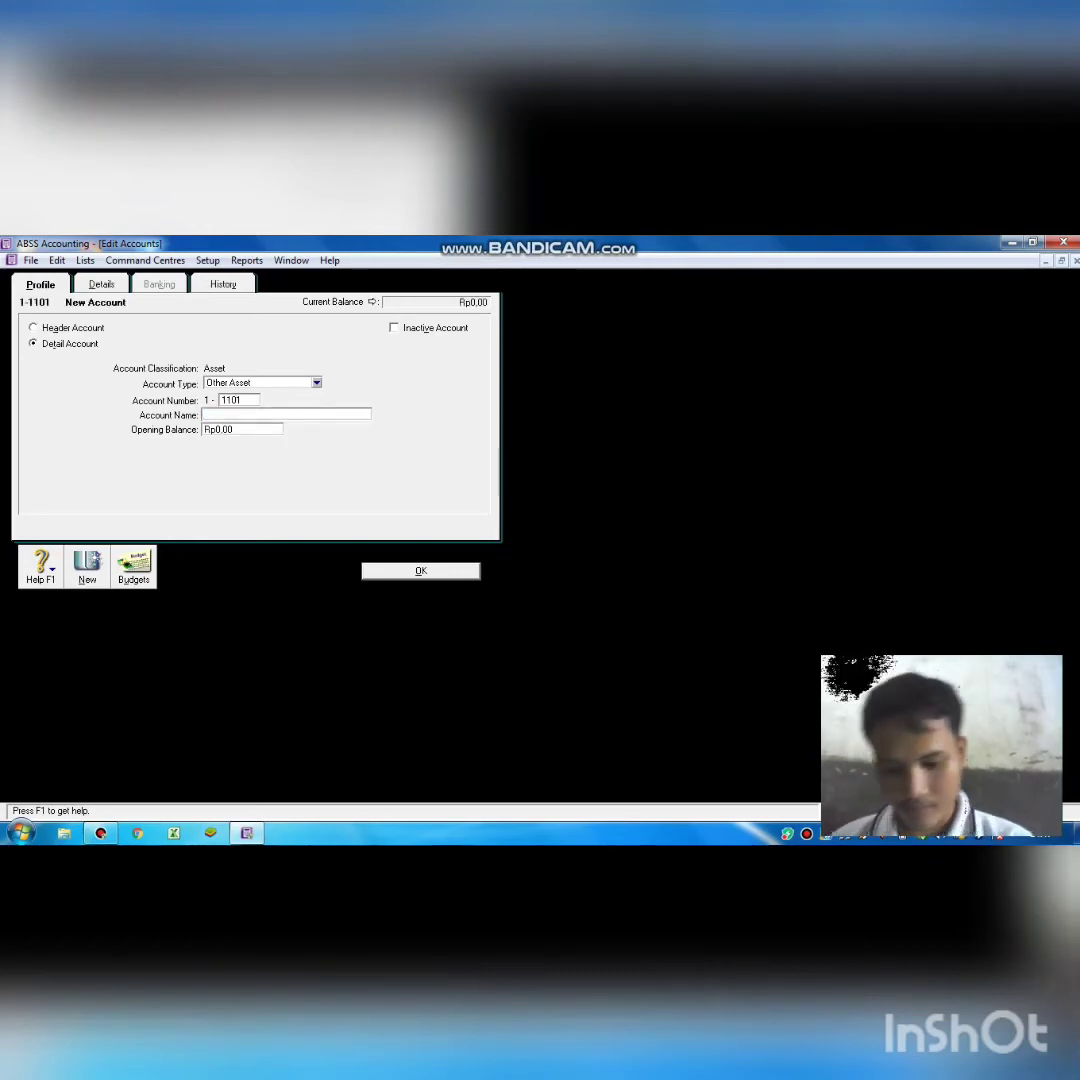
pyautogui.write('C')
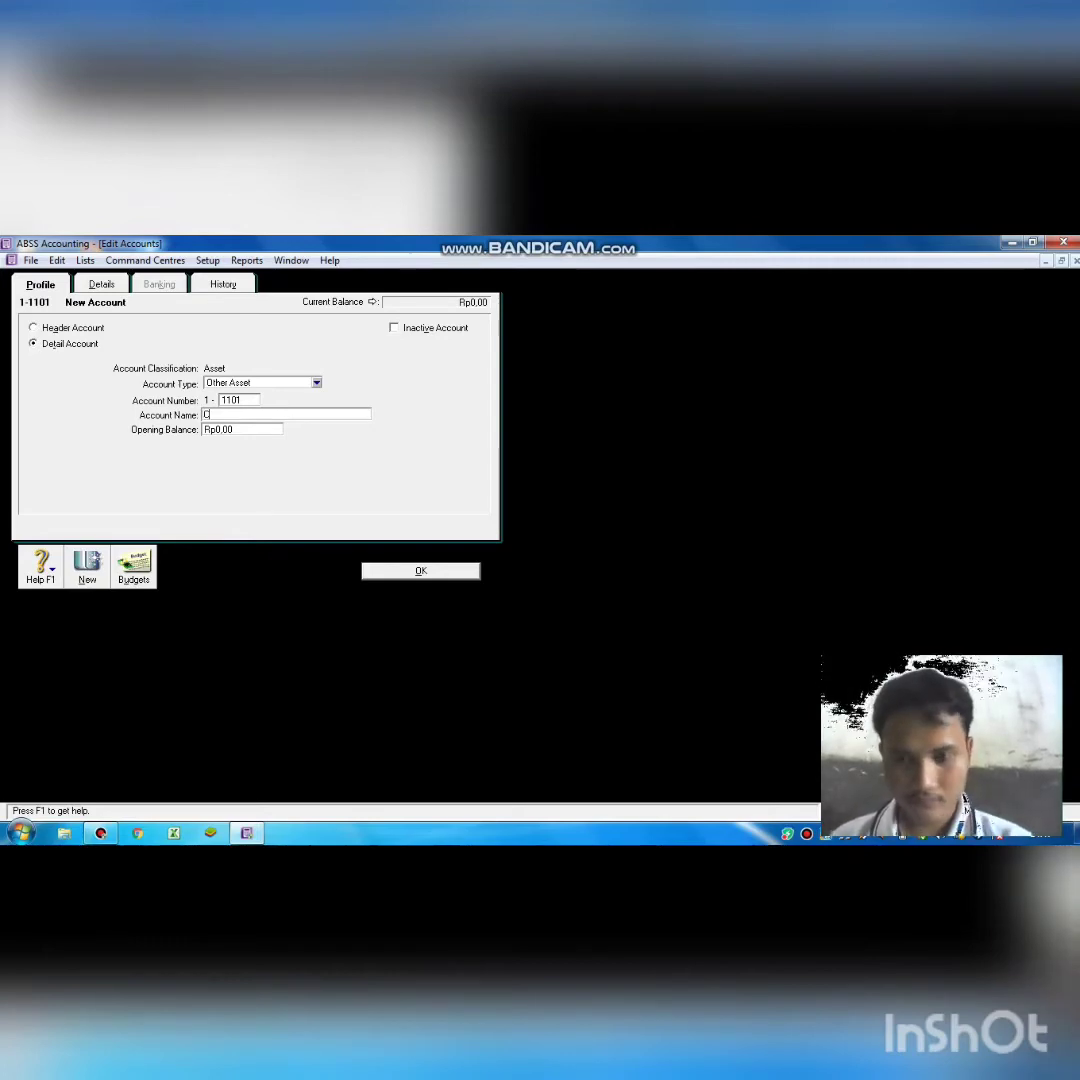
pyautogui.write('ash ')
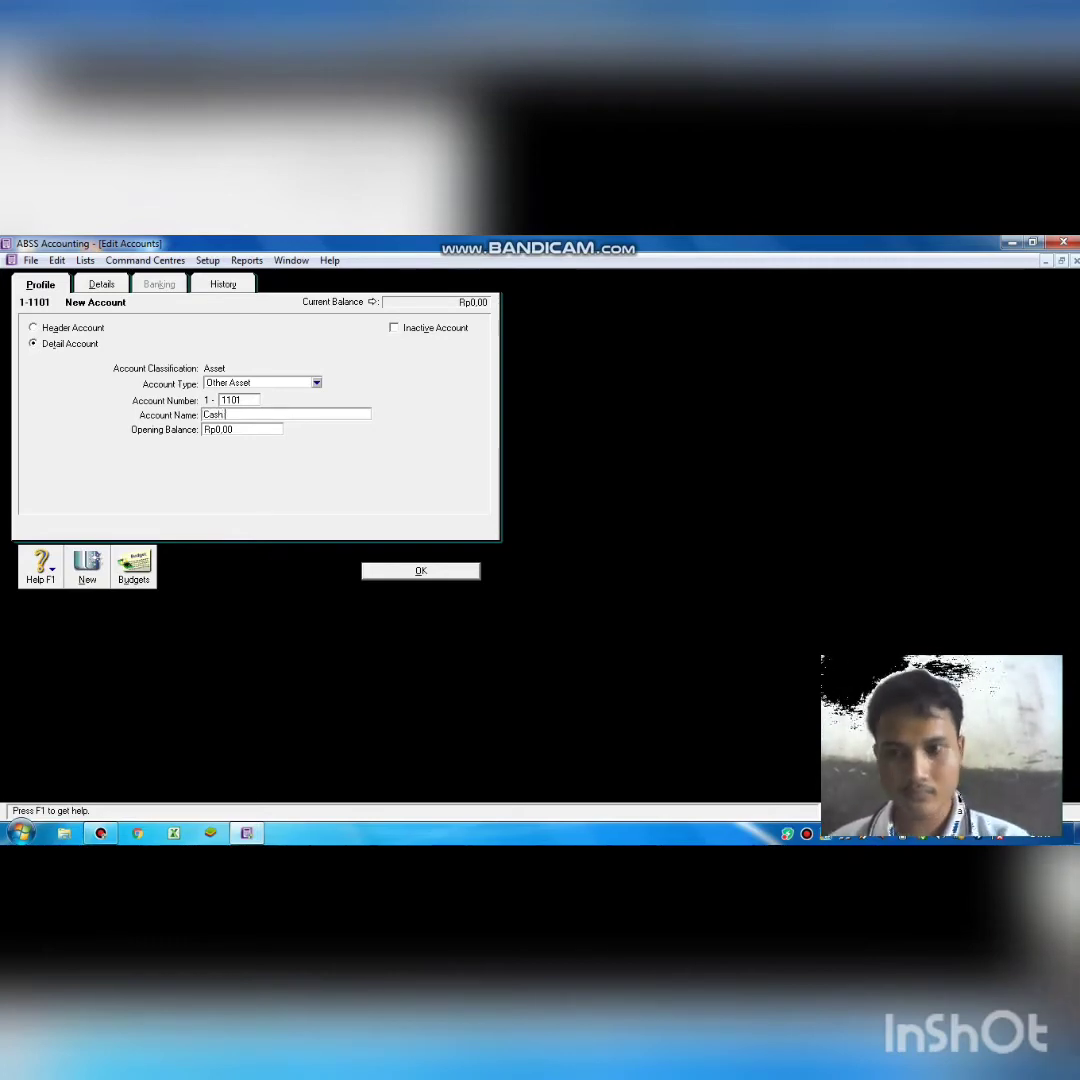
pyautogui.write('In')
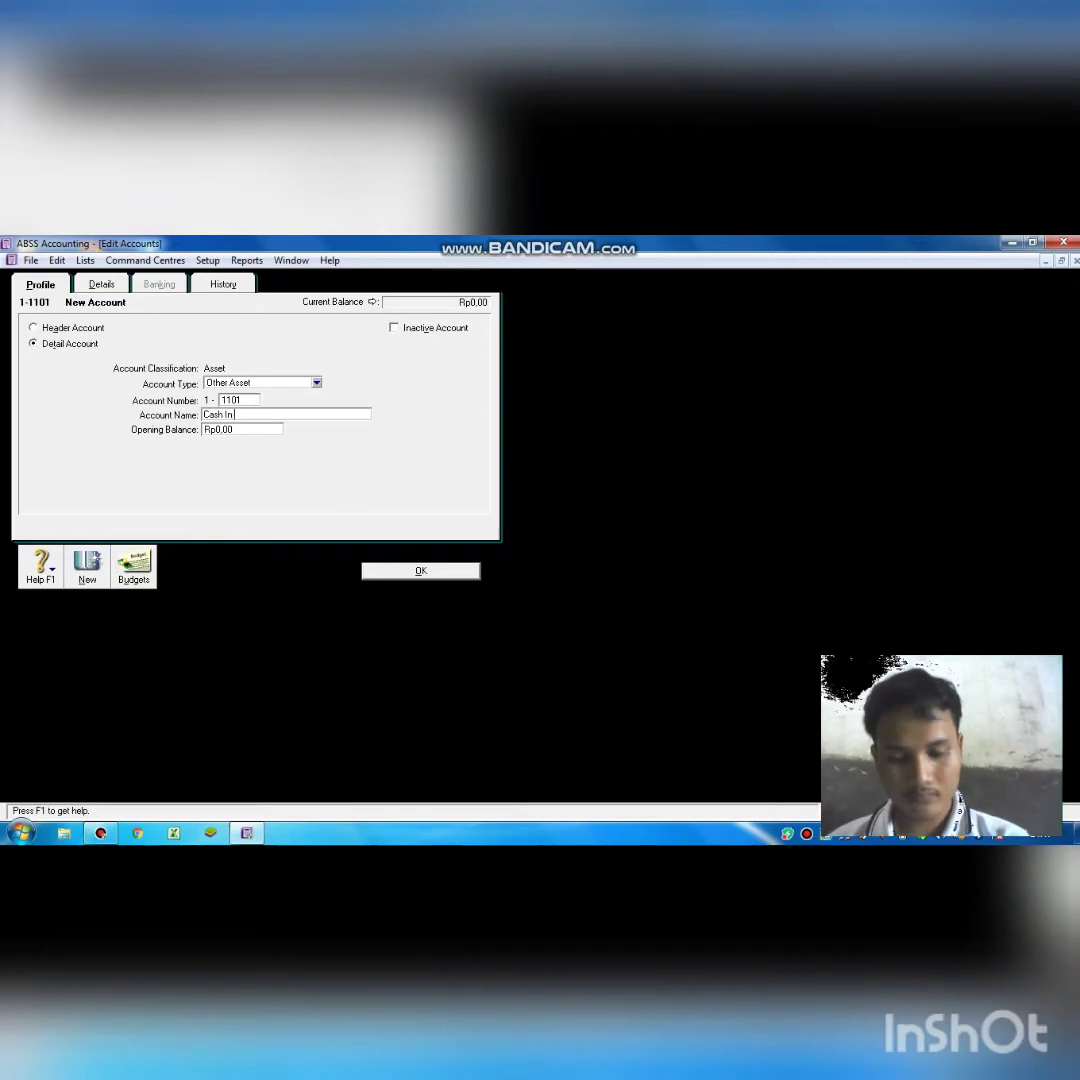
pyautogui.write(' BA')
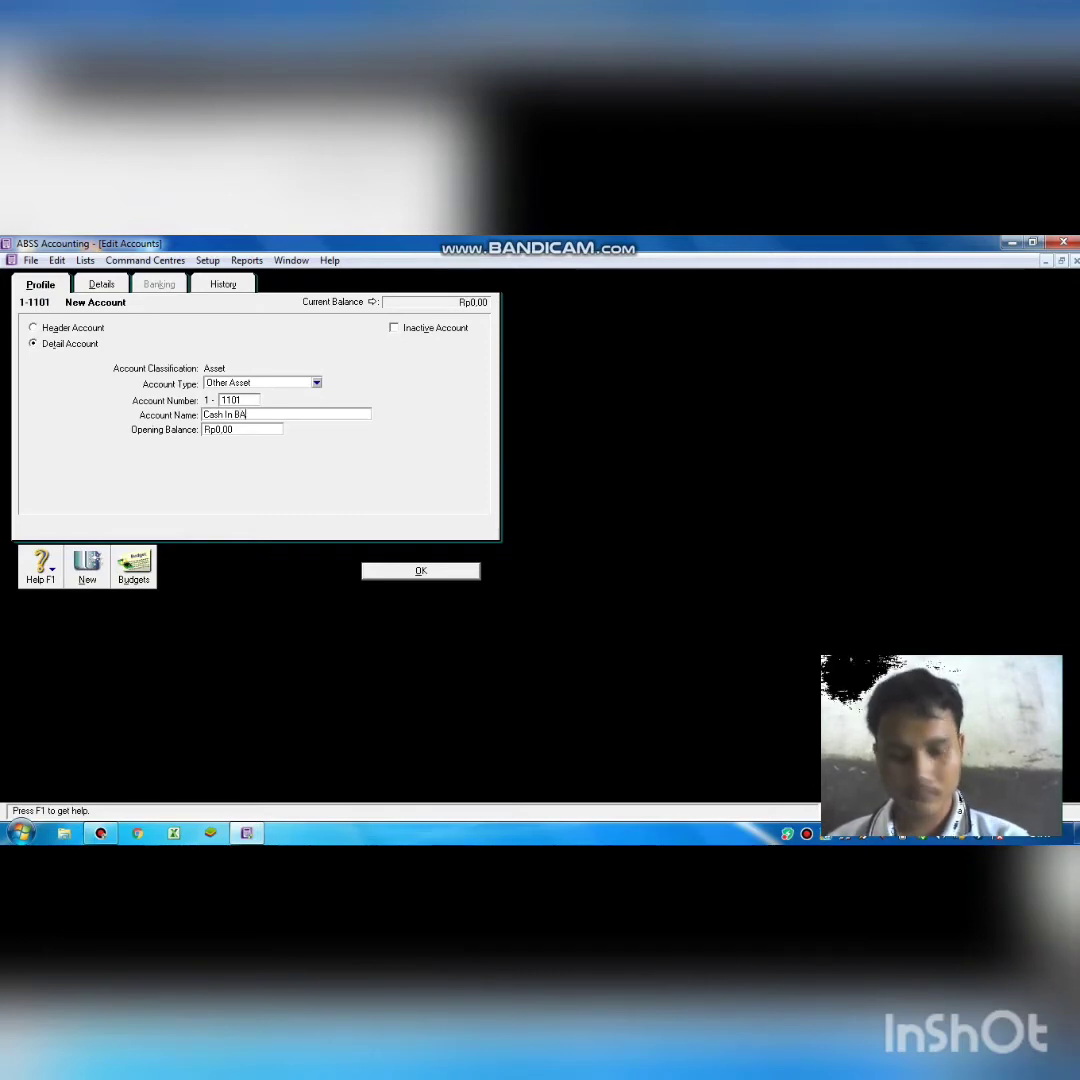
pyautogui.press('BackSpace')
pyautogui.write('an')
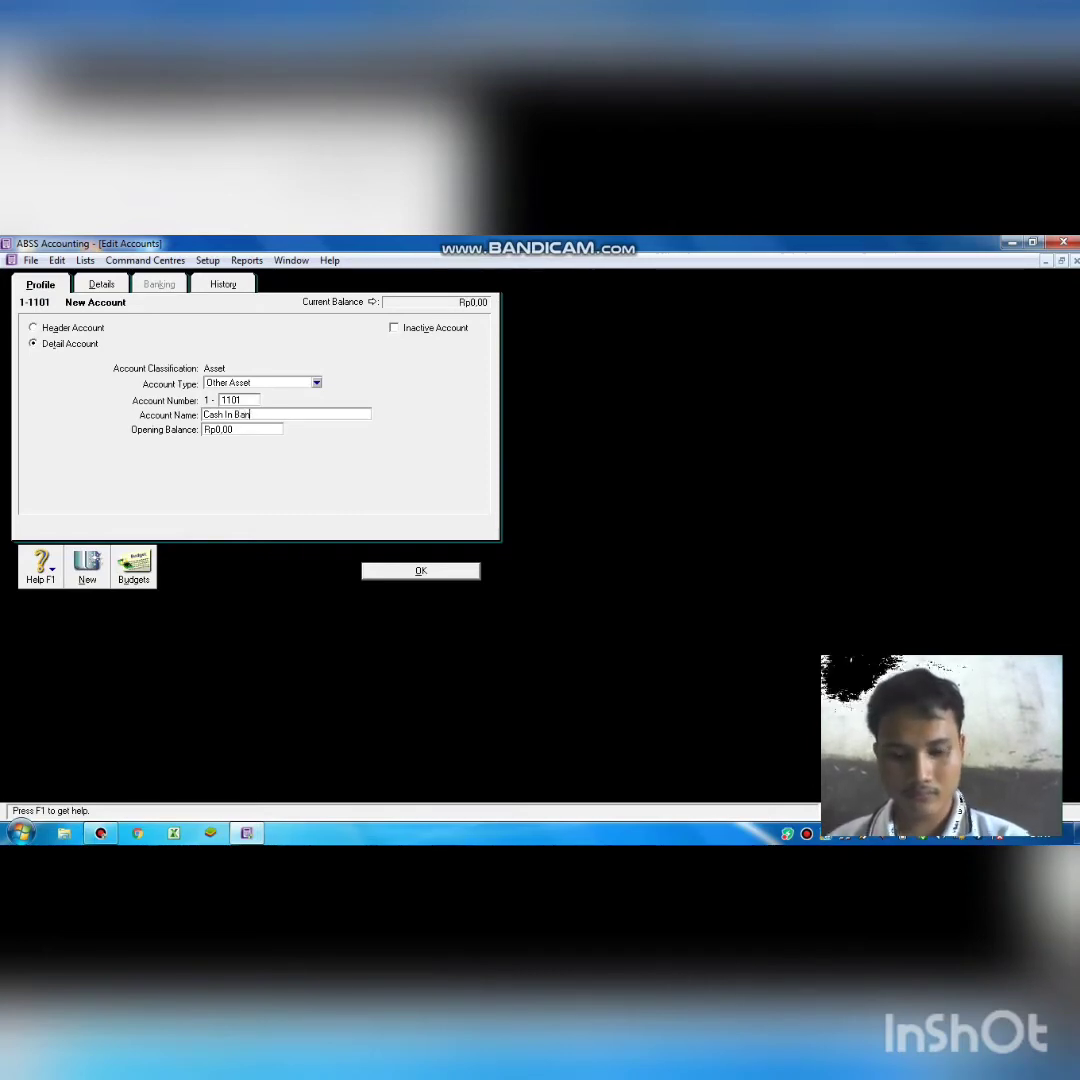
pyautogui.write('k')
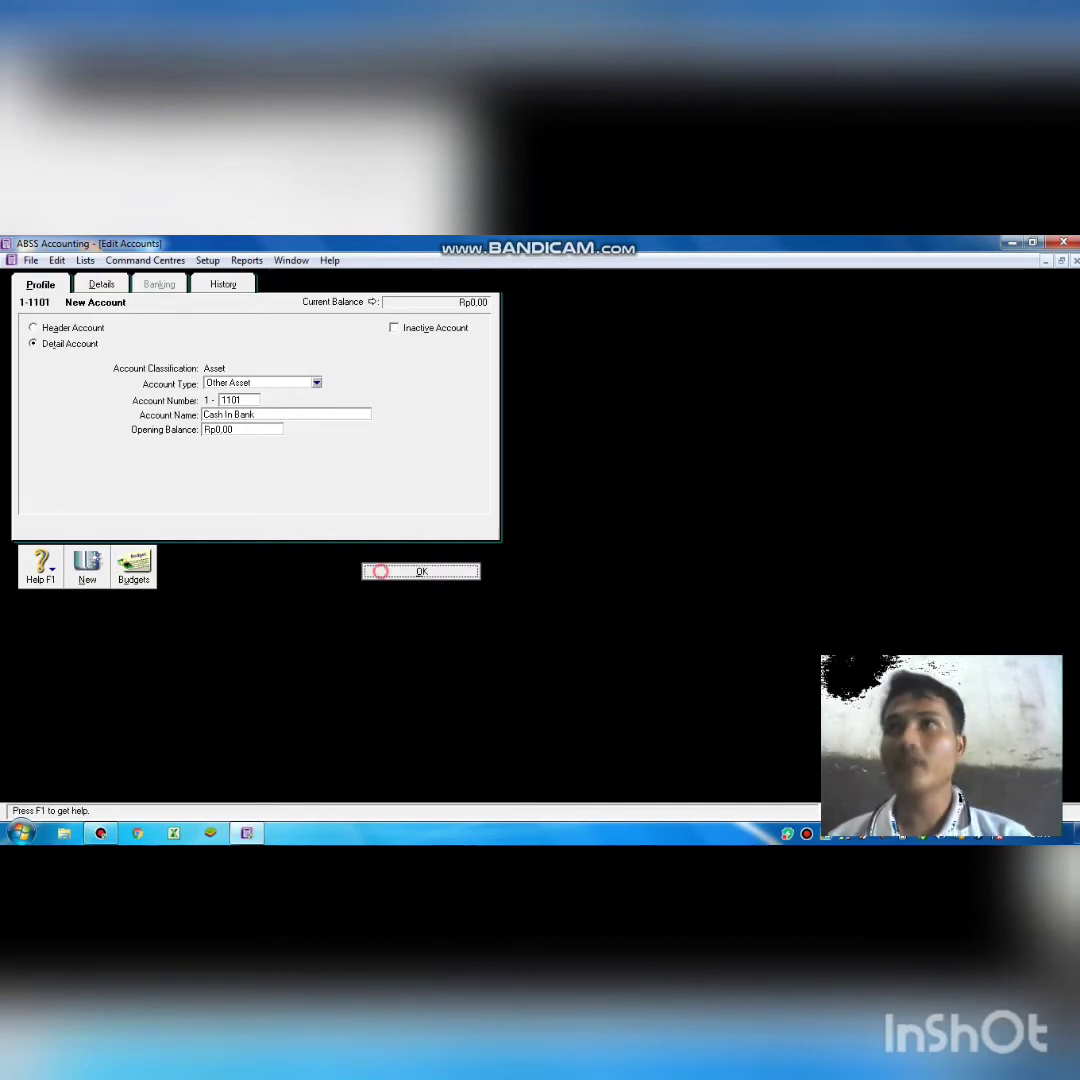
pyautogui.click(380, 570)
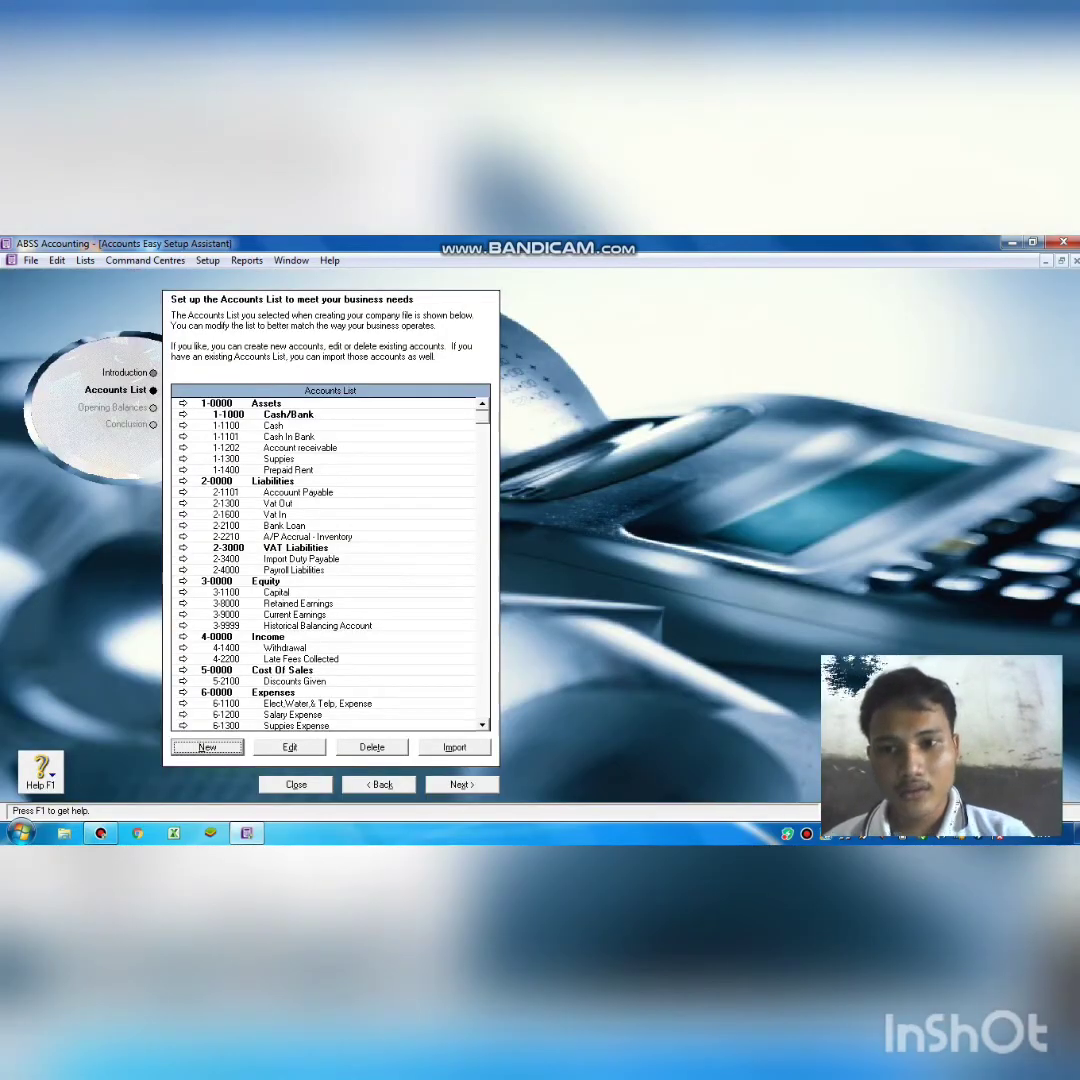
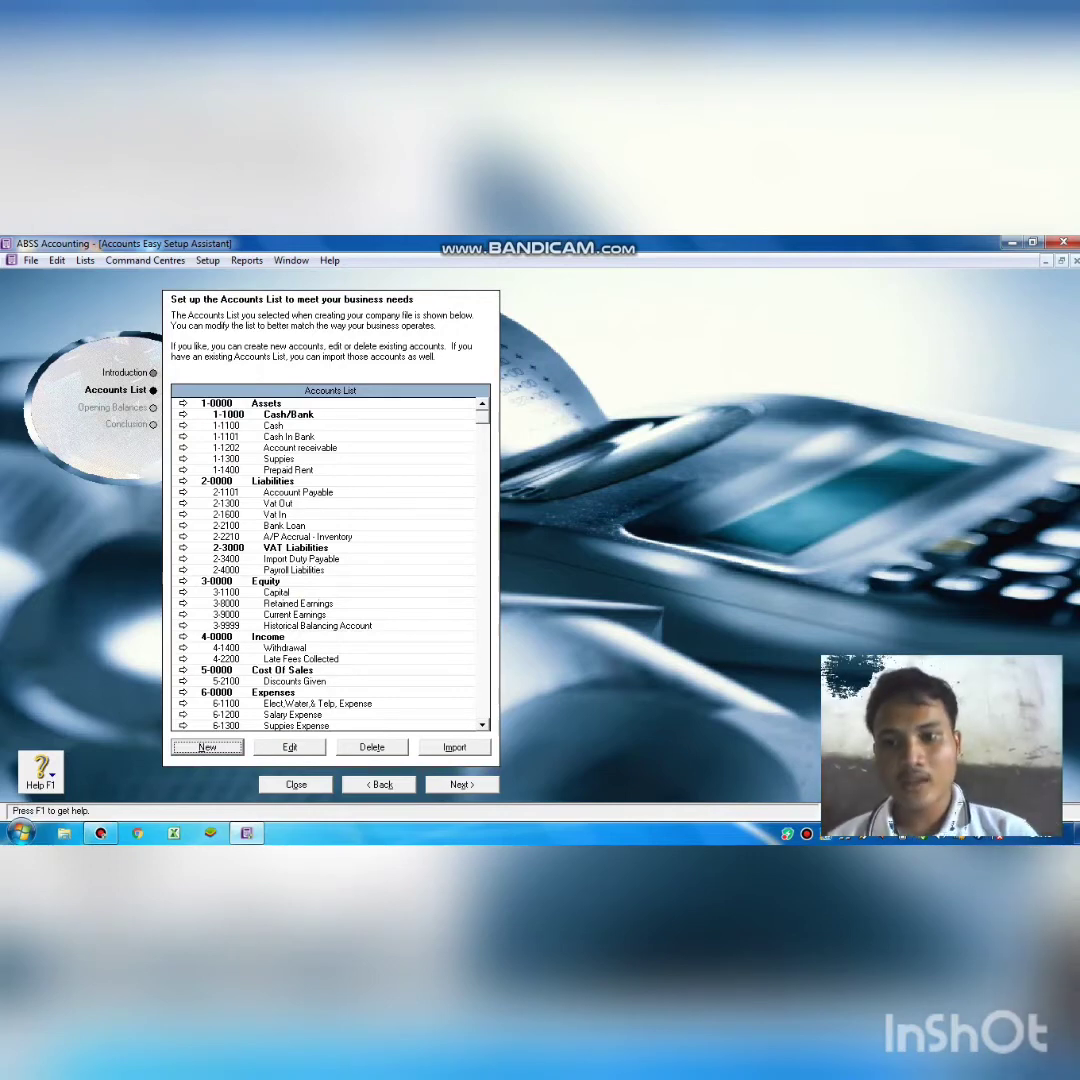
# Add detail Other Asset account 1-1103 named 'Cash not Been Paid' with a Rp0,00 opening balance.
pyautogui.click(228, 747)
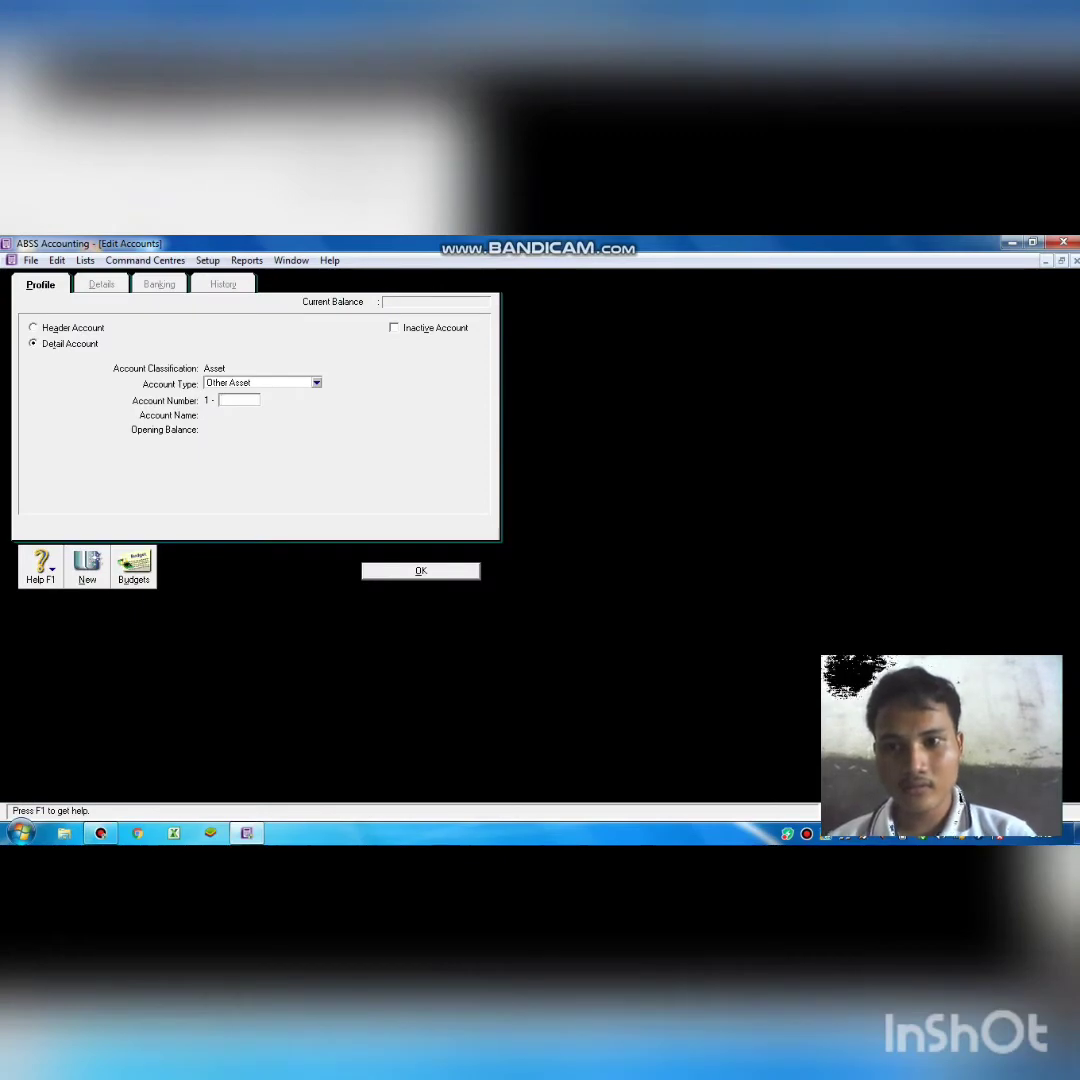
pyautogui.write('1')
pyautogui.write('1')
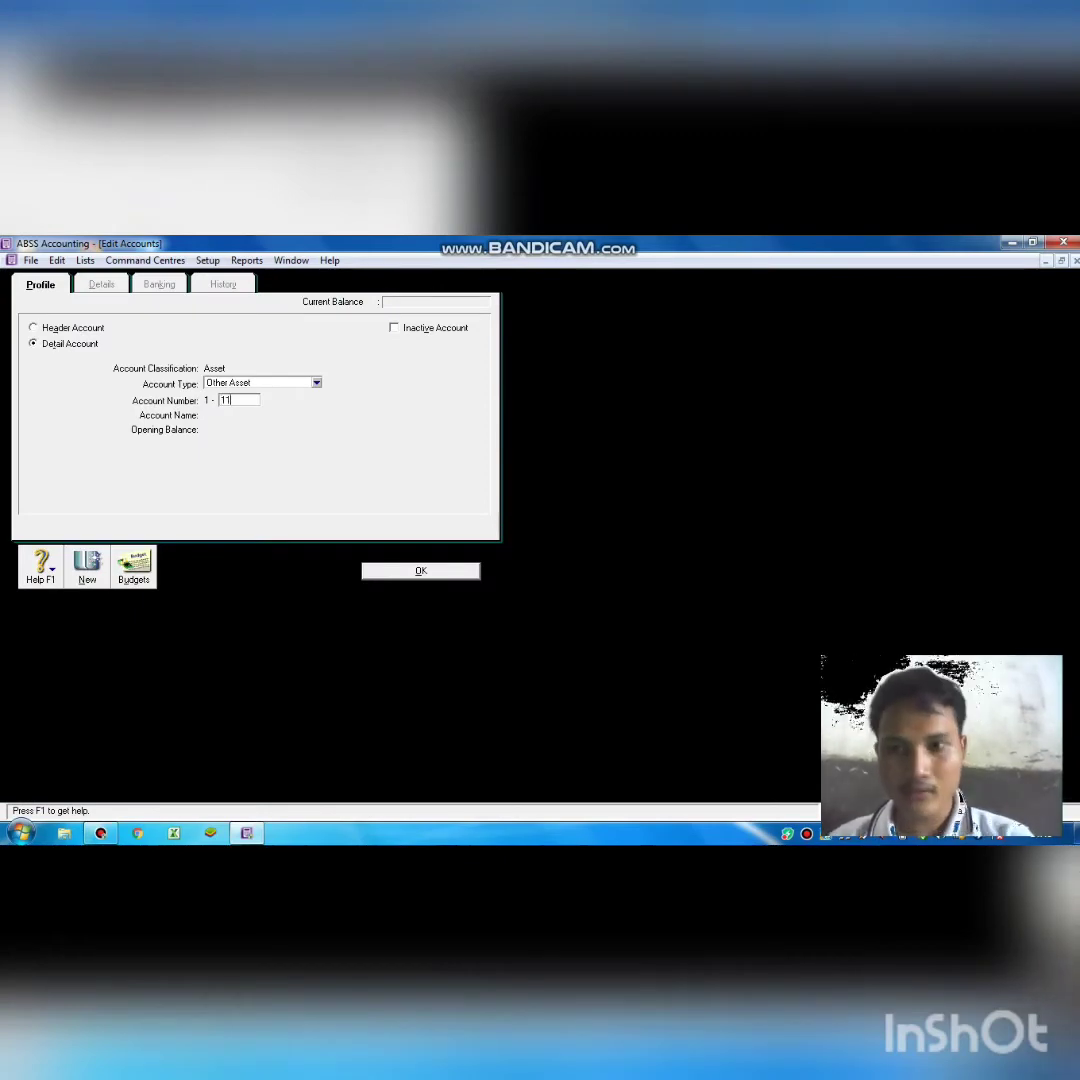
pyautogui.write('03')
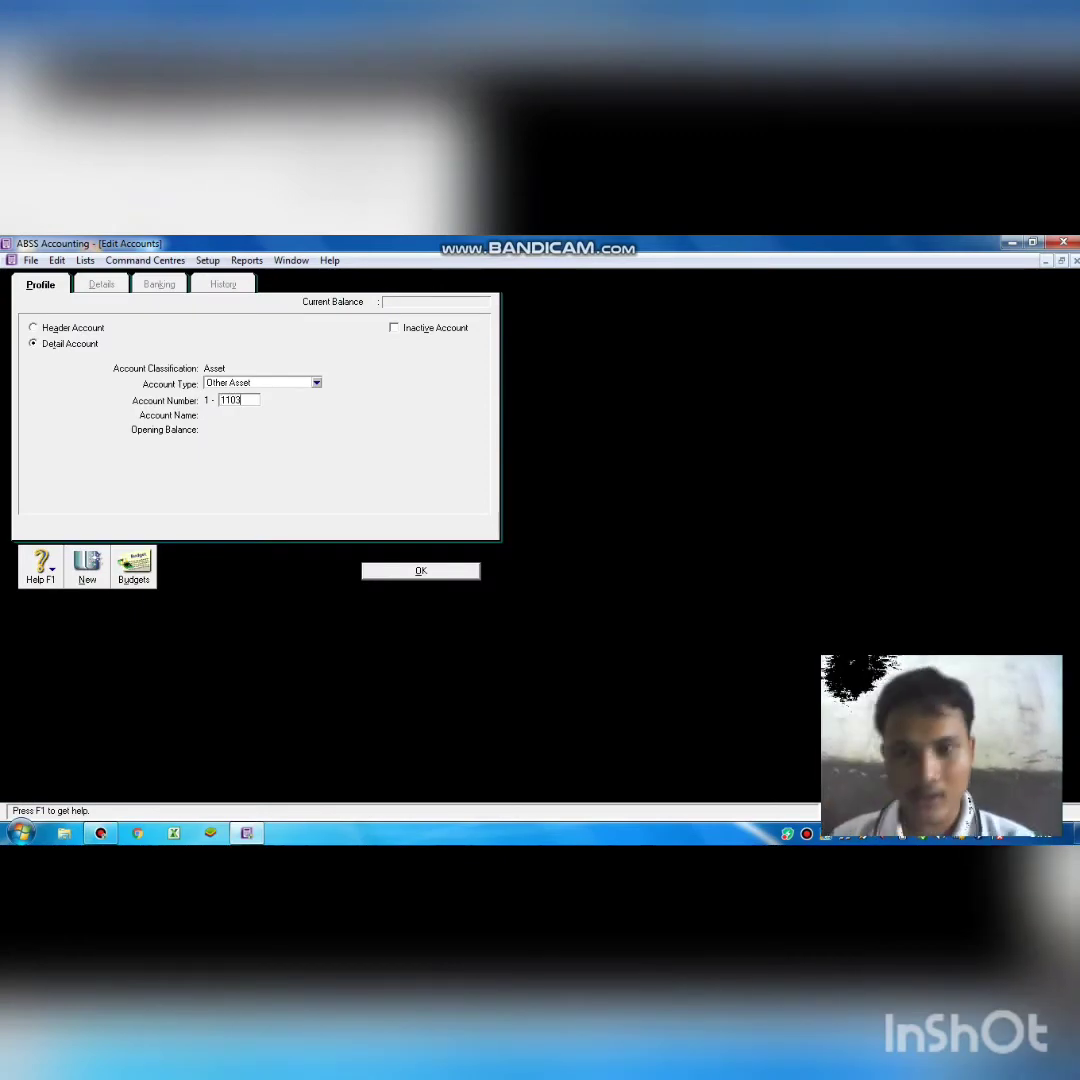
pyautogui.press('Tab')
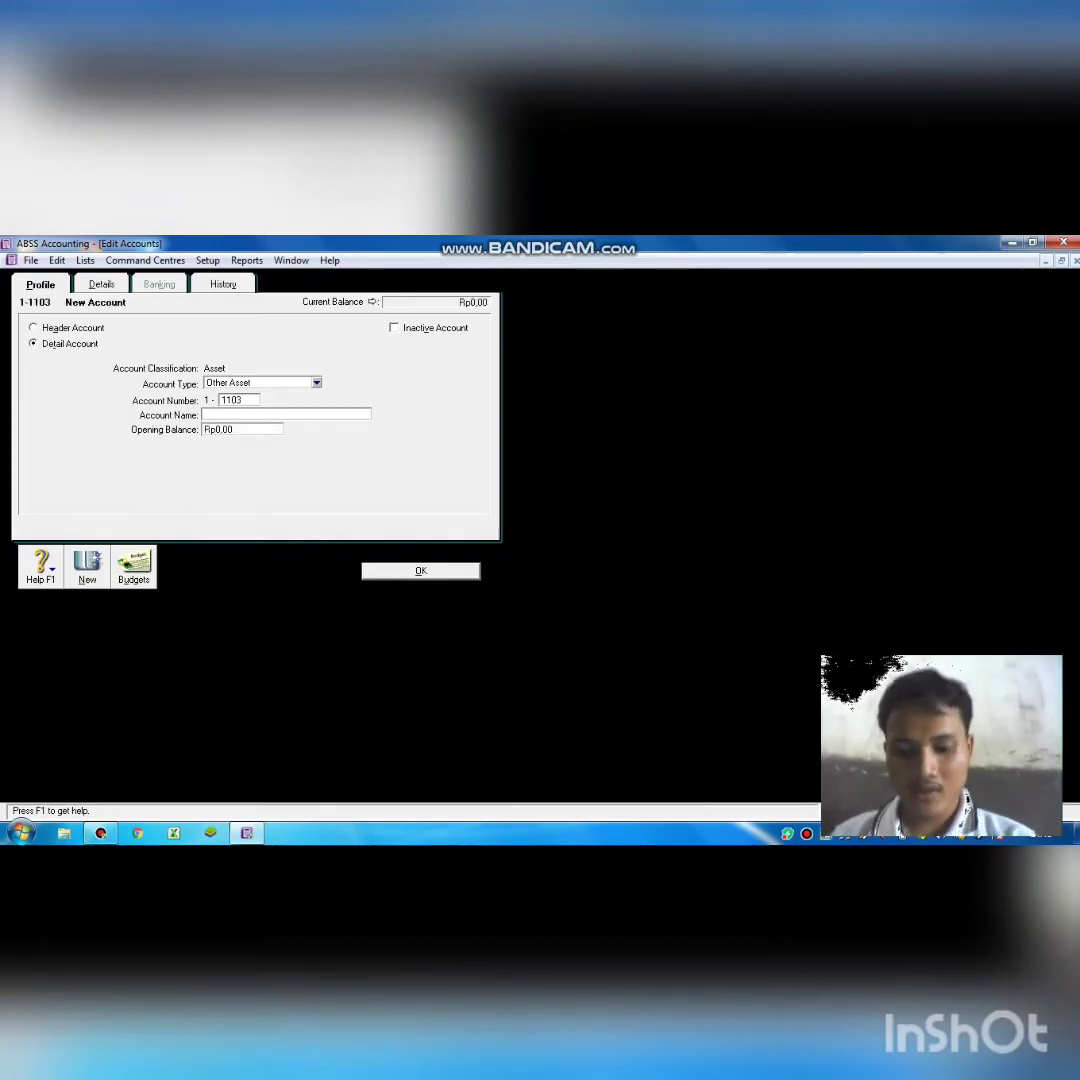
pyautogui.write('Cash')
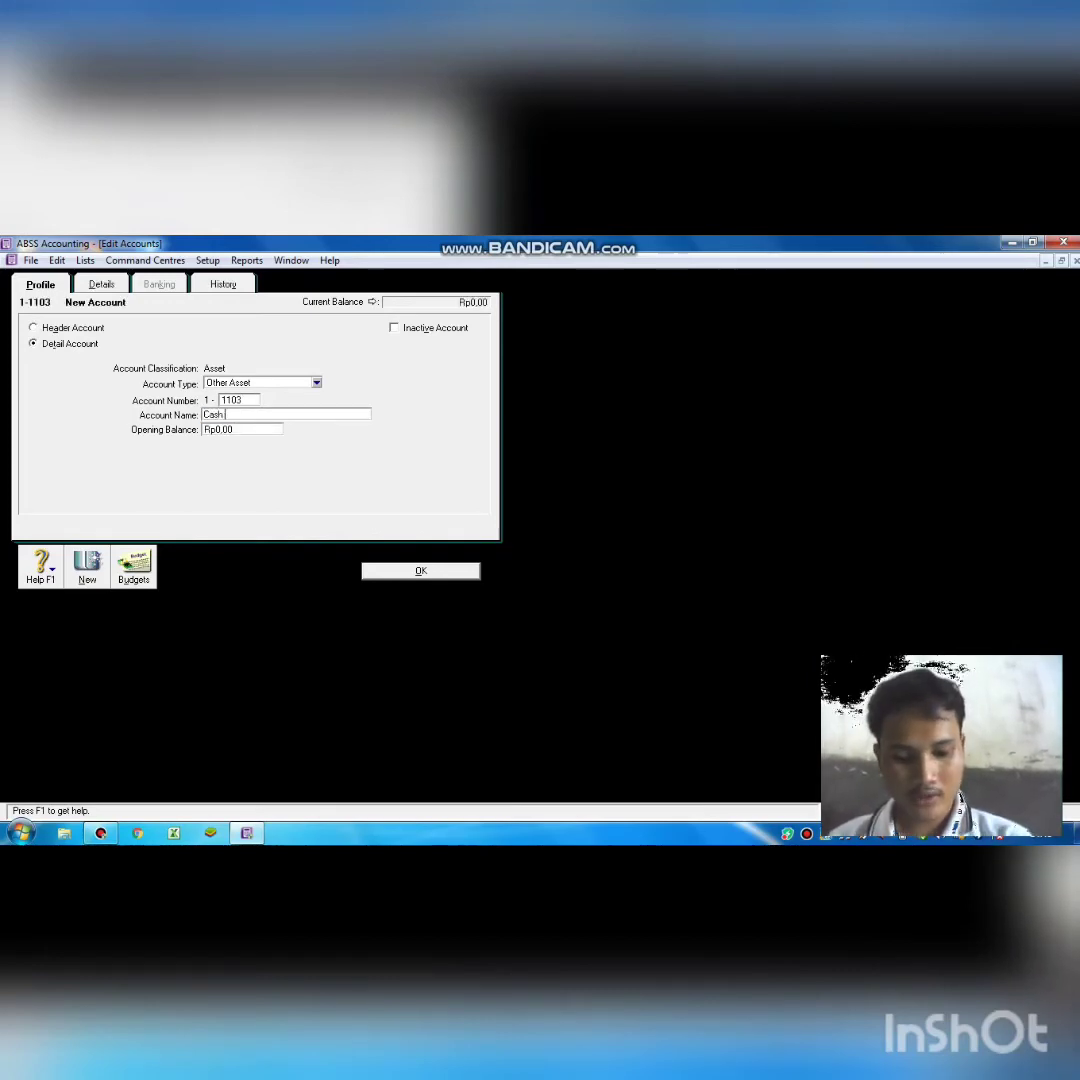
pyautogui.write(' not')
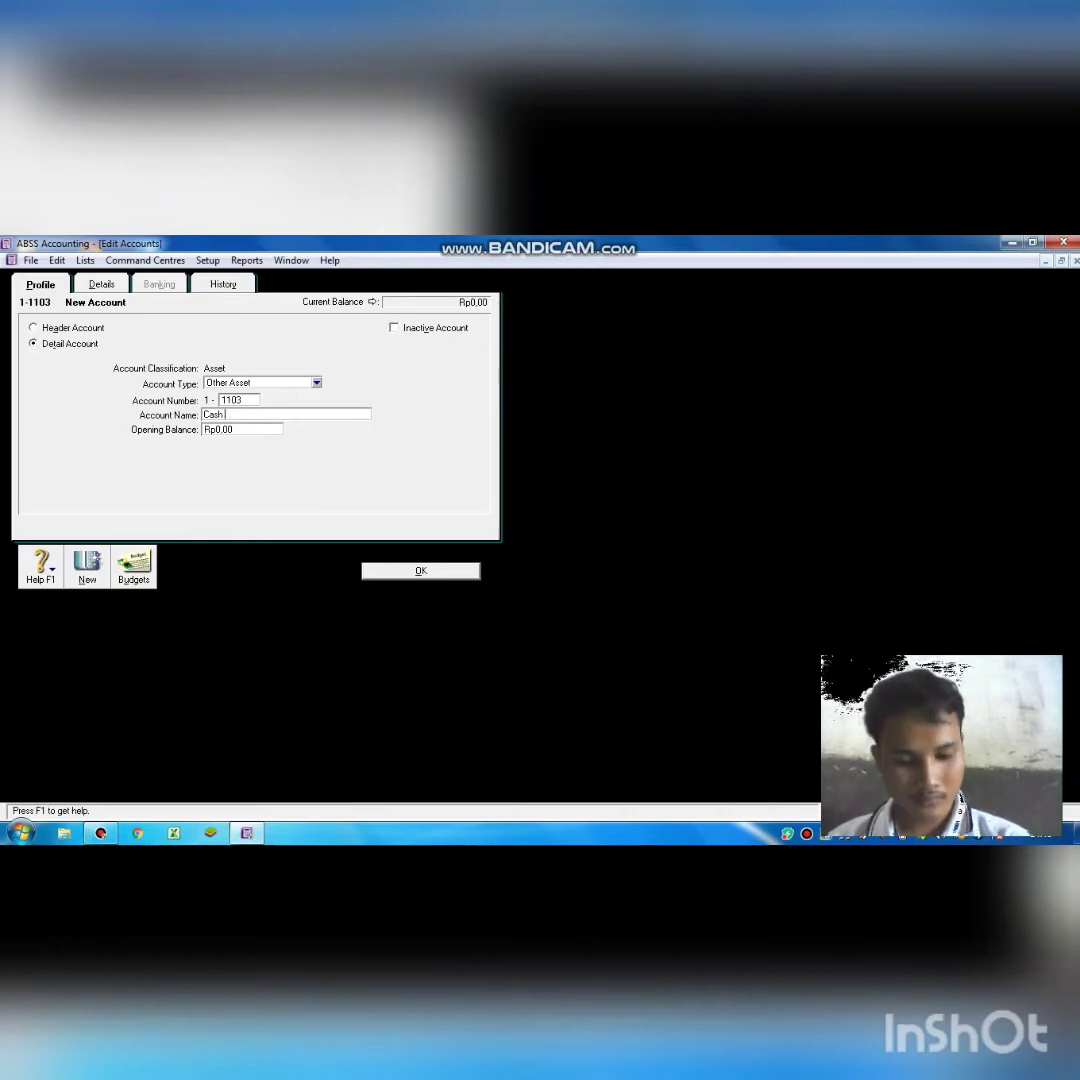
pyautogui.write(' BE')
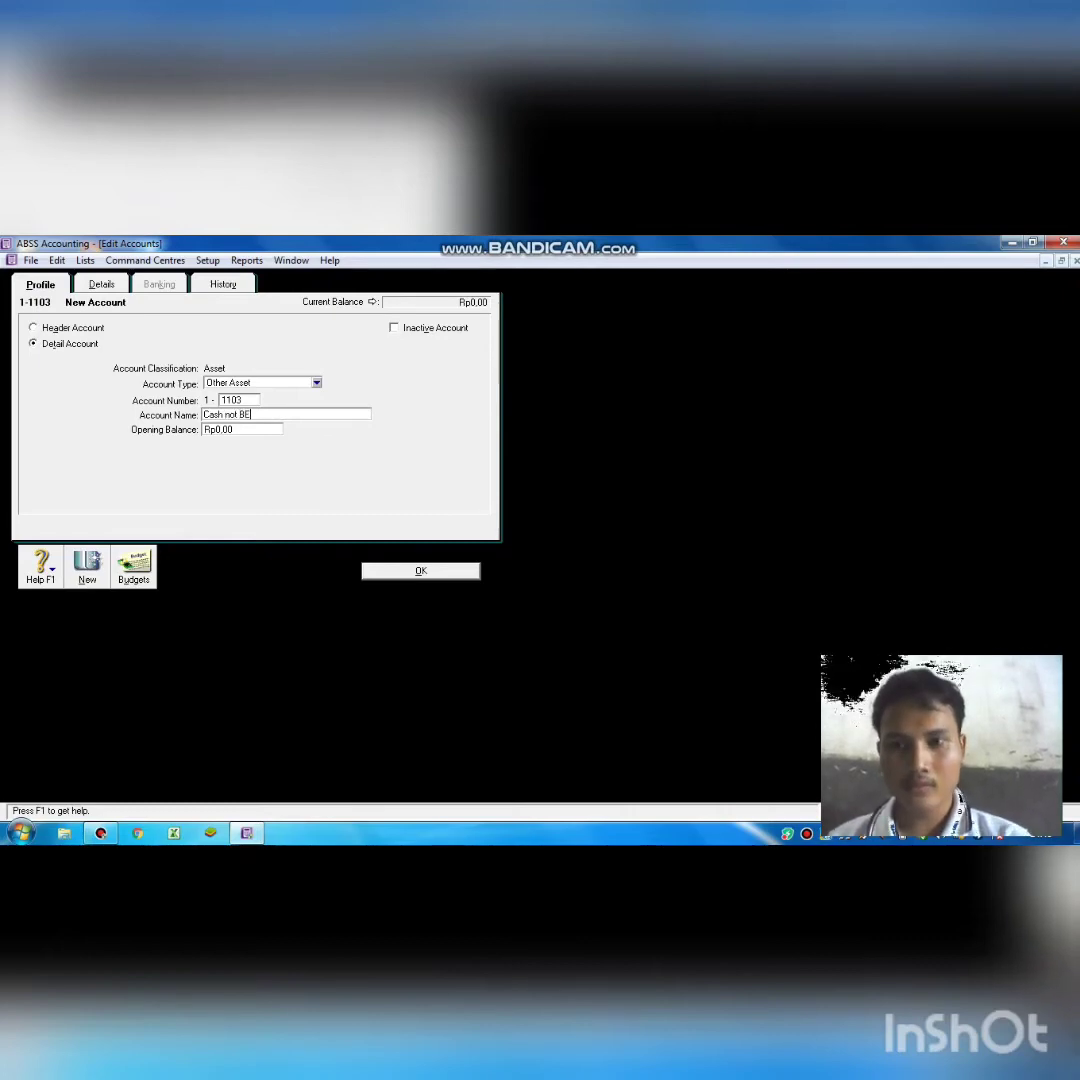
pyautogui.write('en ')
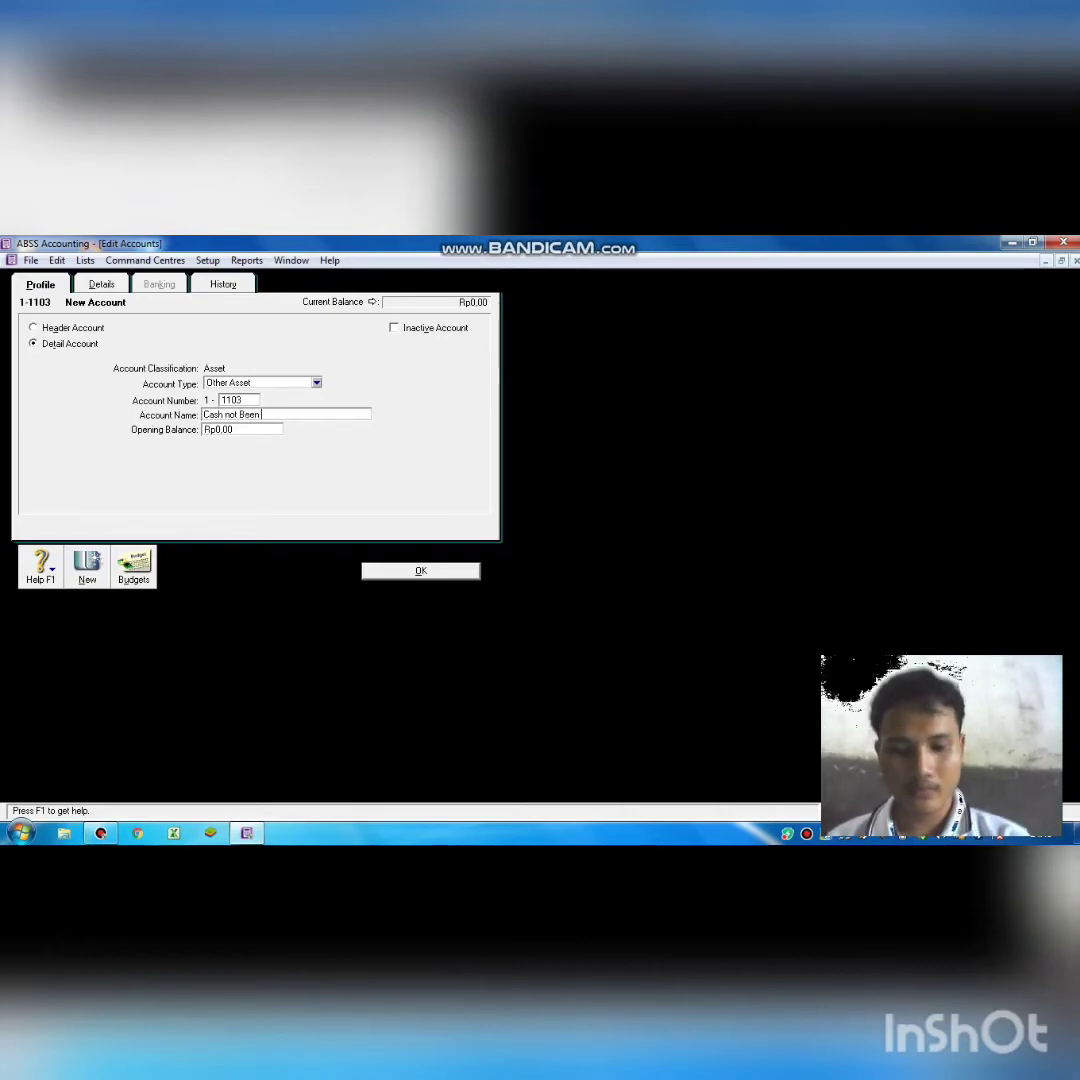
pyautogui.write('PA')
pyautogui.write('aid')
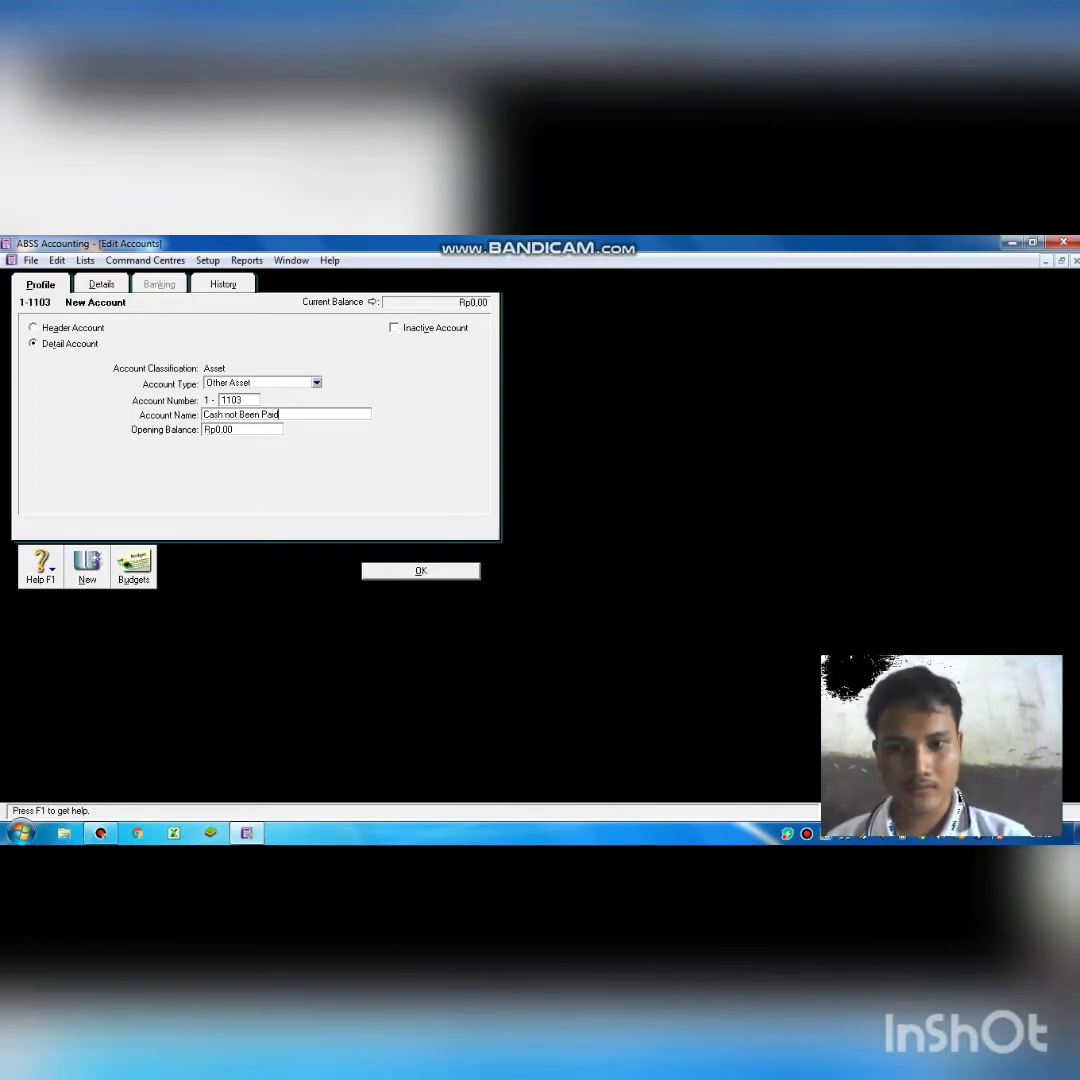
pyautogui.press('Return')
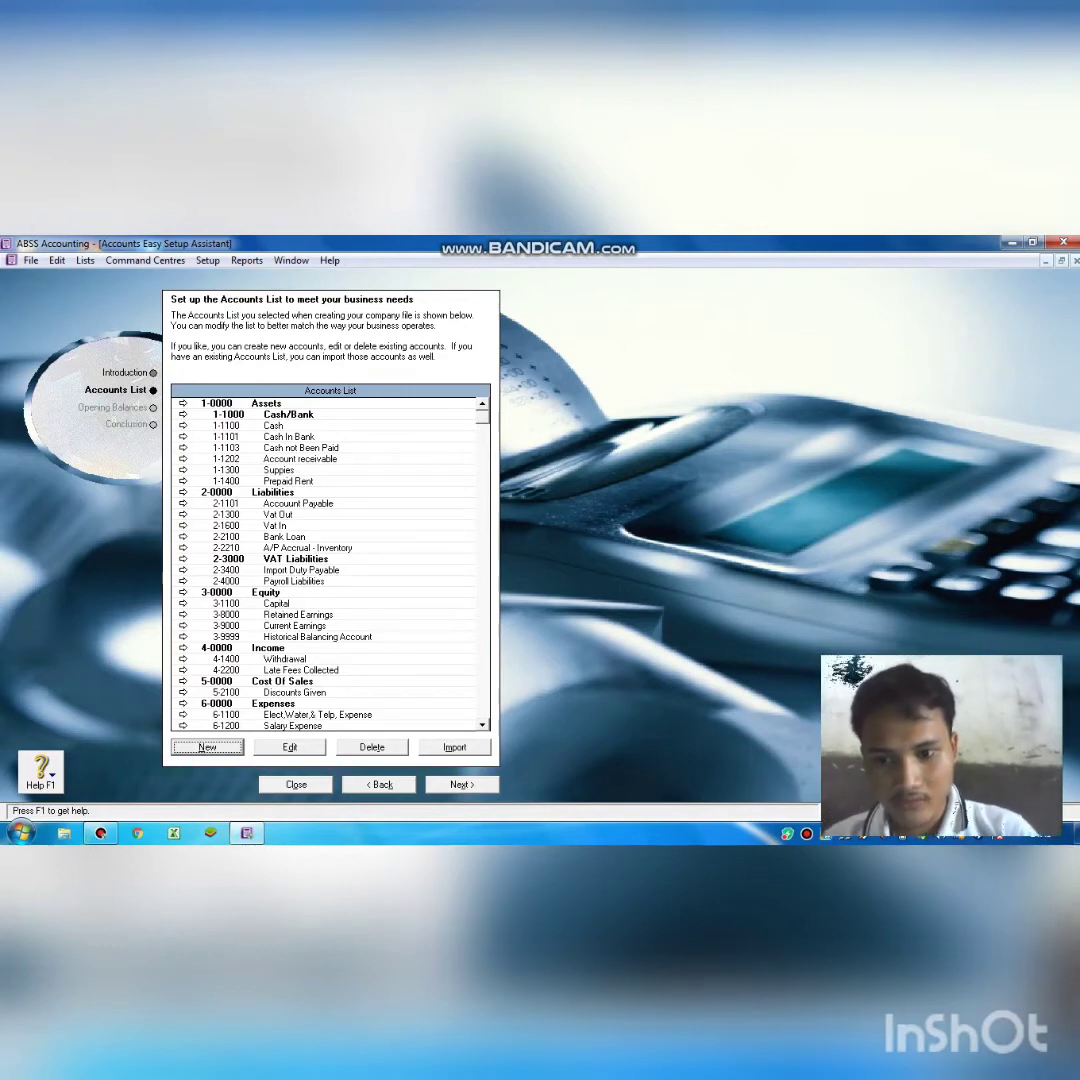
# Create header account 1-1200 named 'Account Receivable' under Assets.
pyautogui.press('Return')
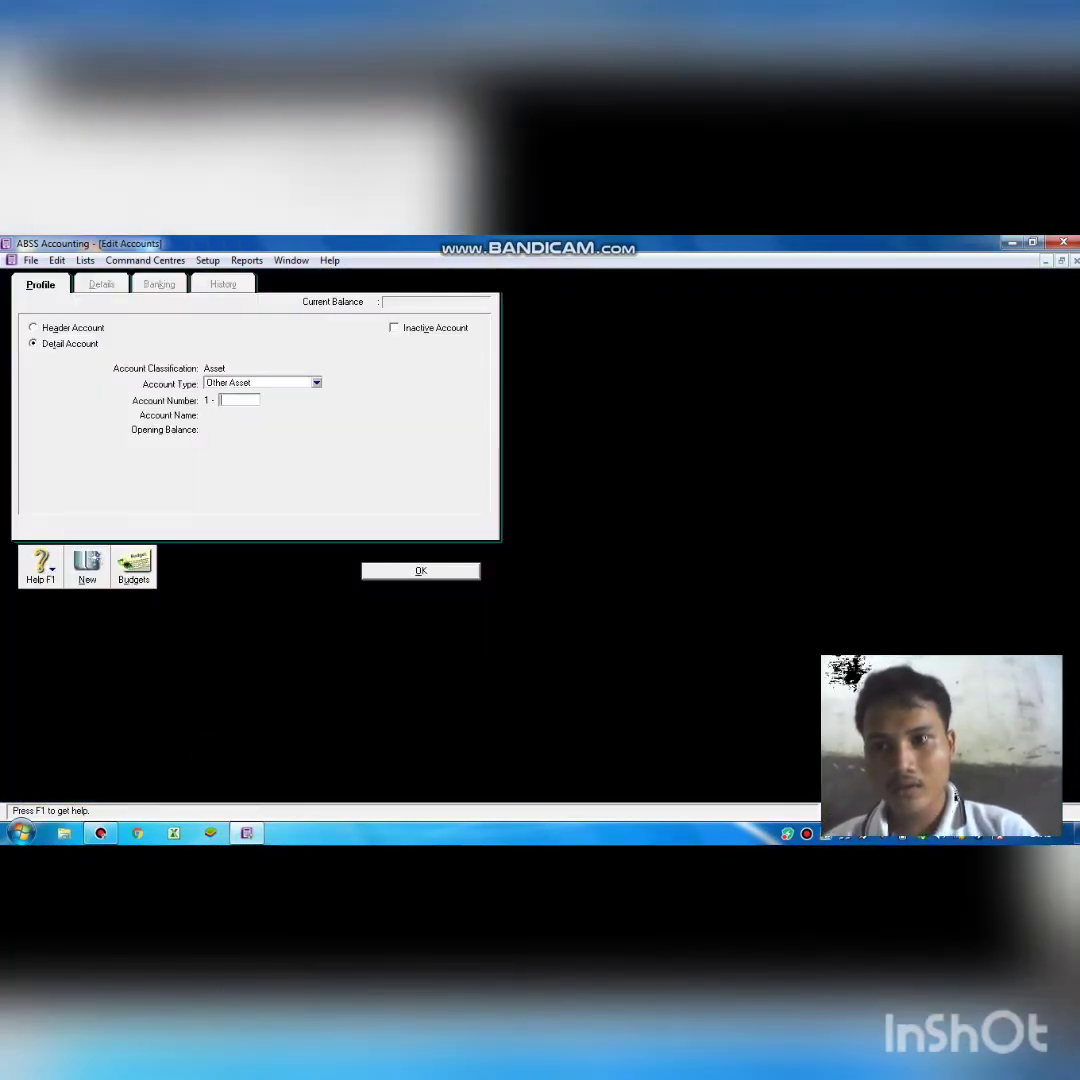
pyautogui.click(60, 328)
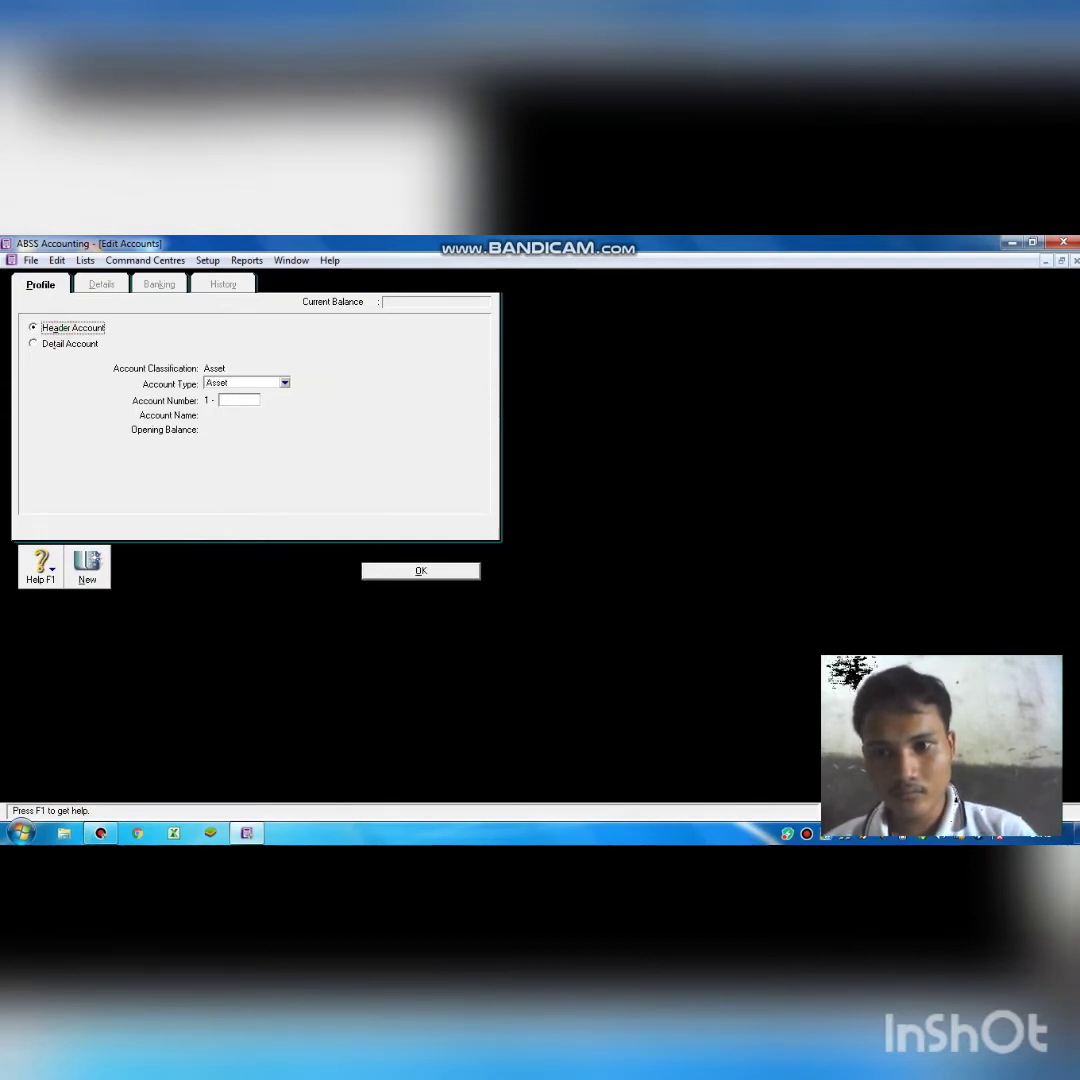
pyautogui.click(238, 400)
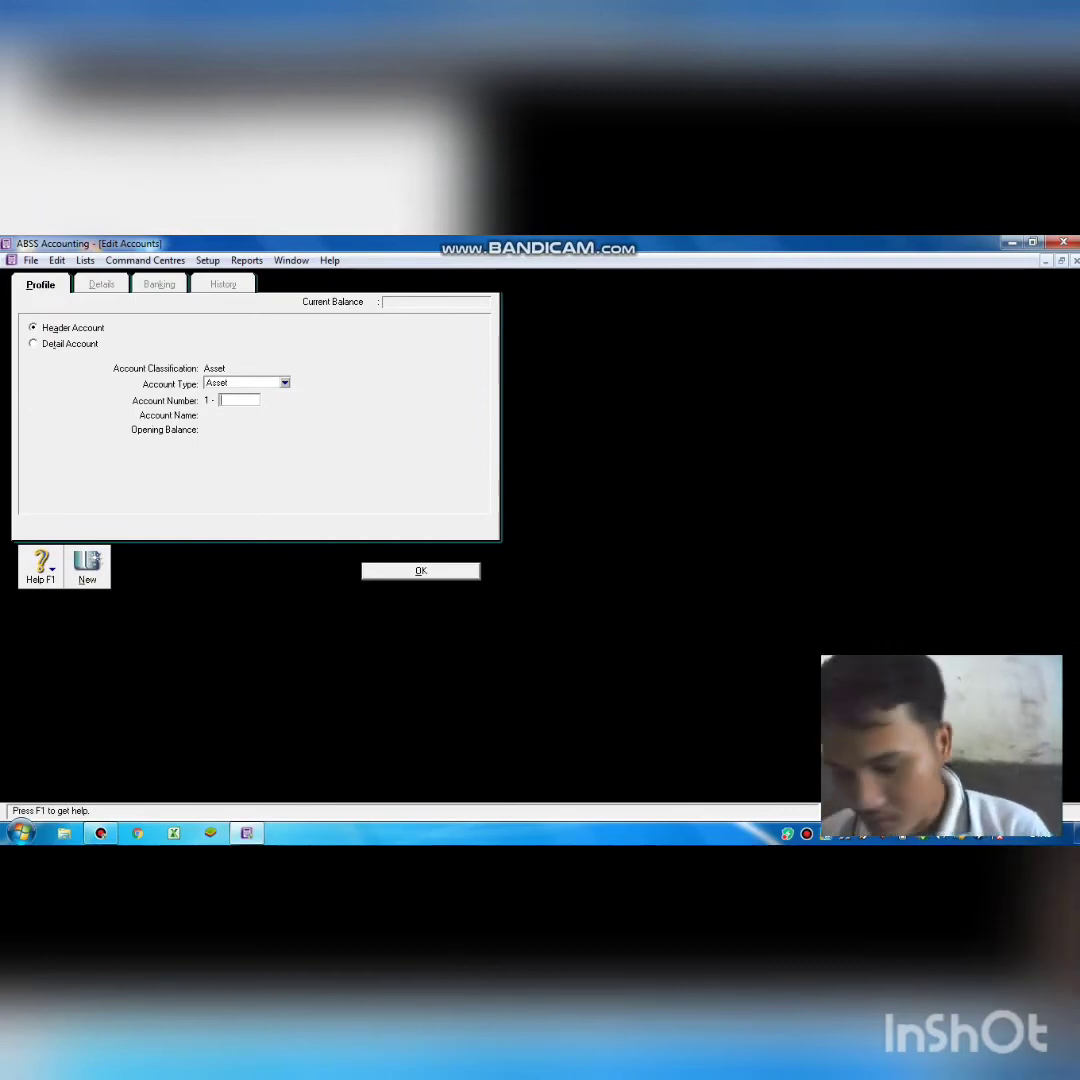
pyautogui.write('1200')
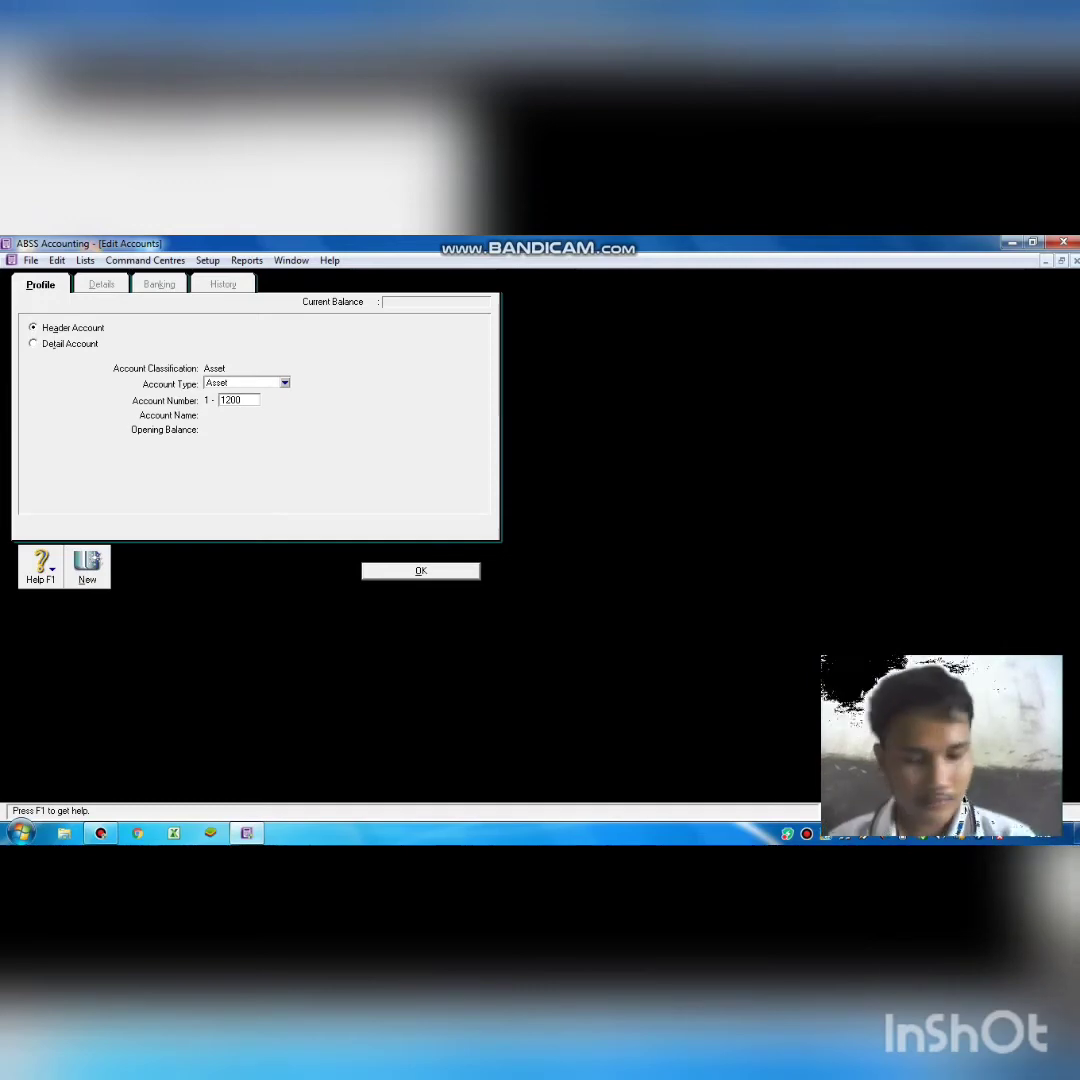
pyautogui.press('Tab')
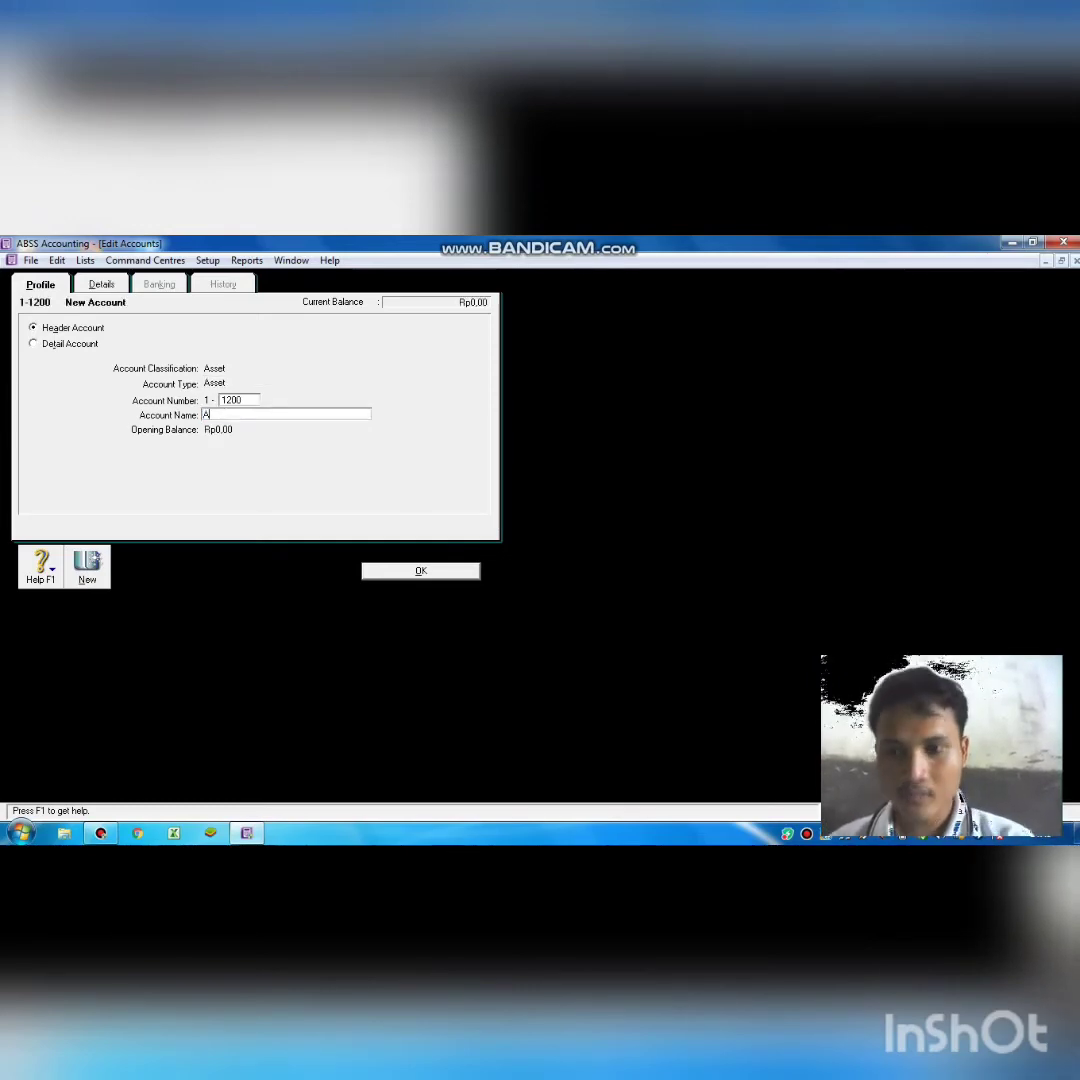
pyautogui.write('Accou')
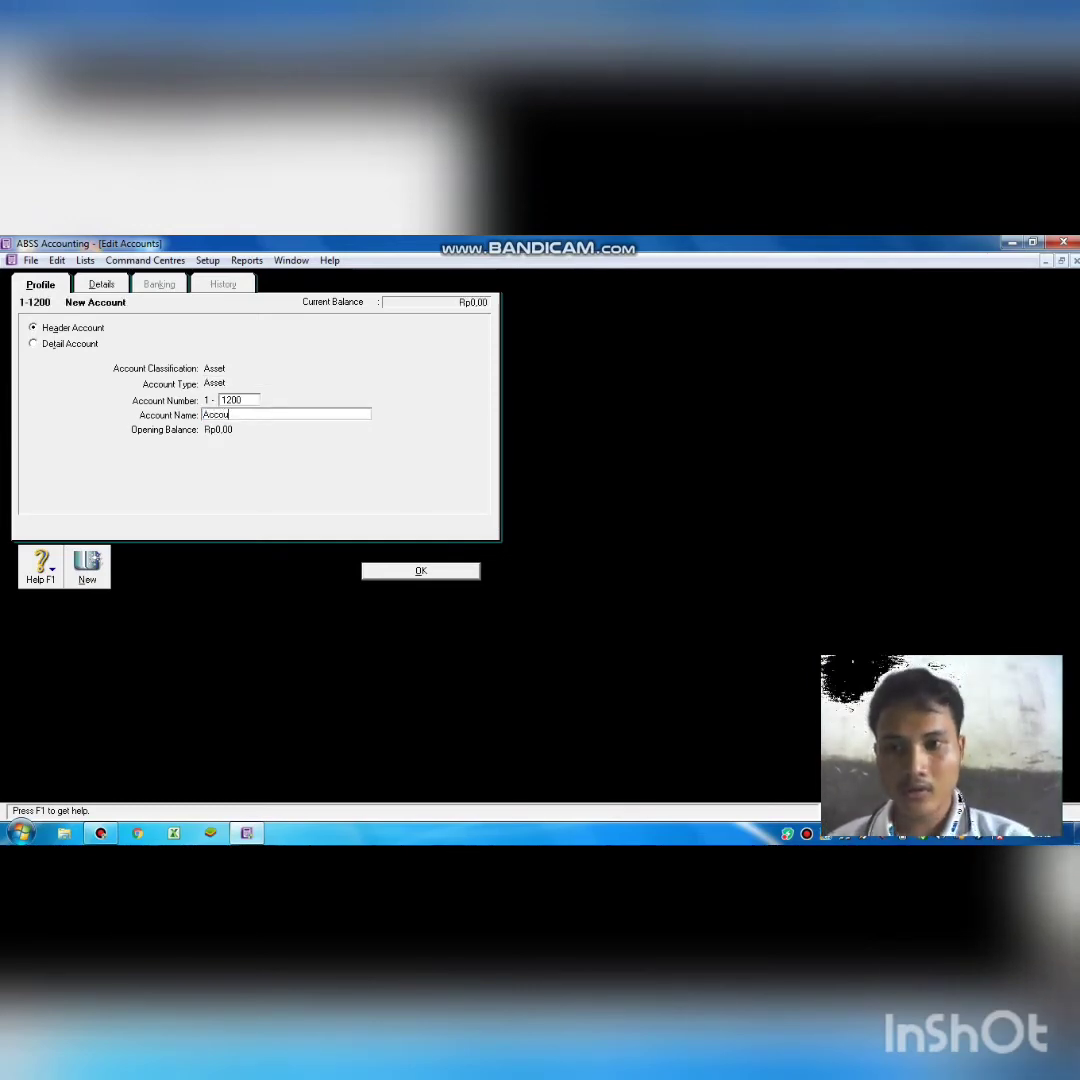
pyautogui.write('nt RE')
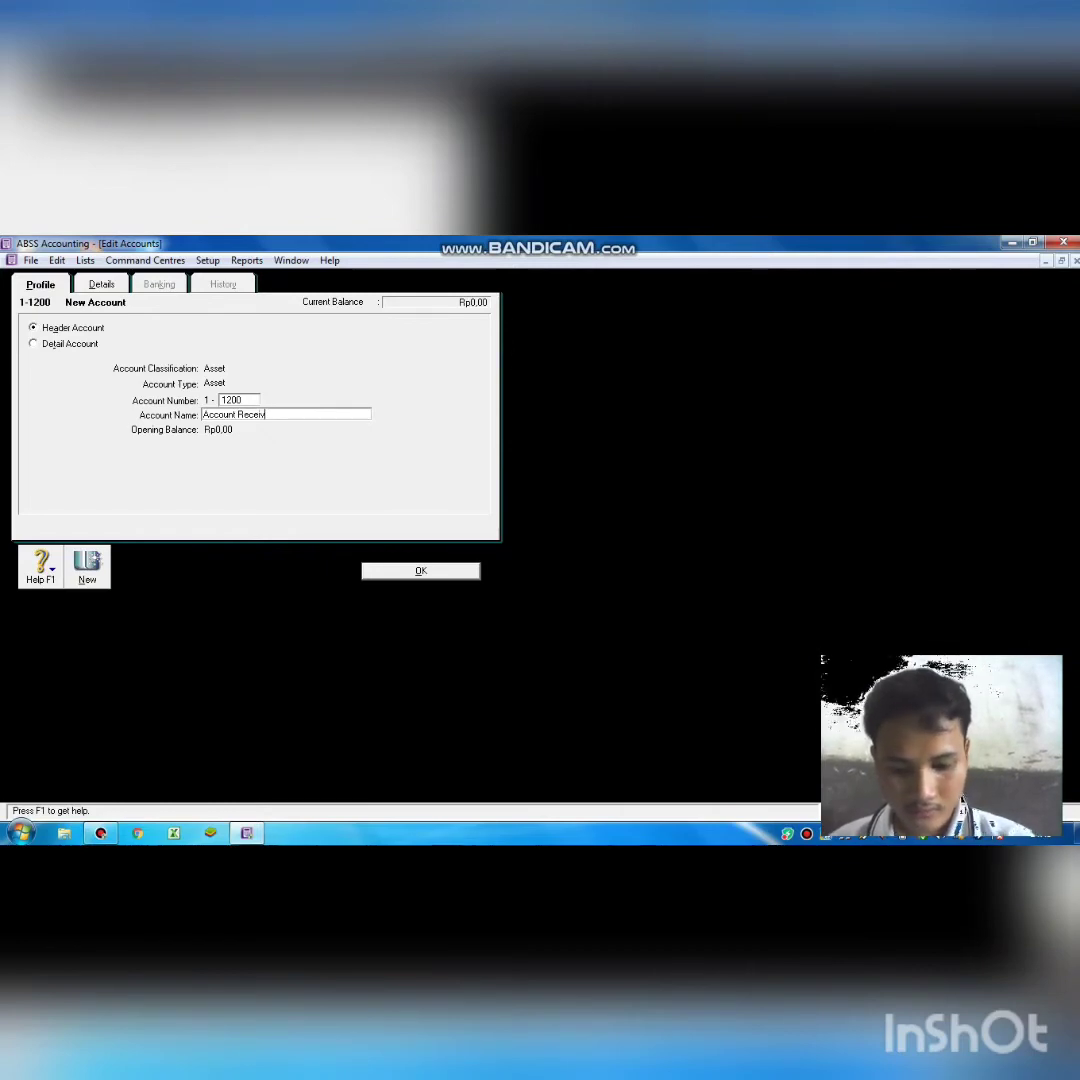
pyautogui.write('le')
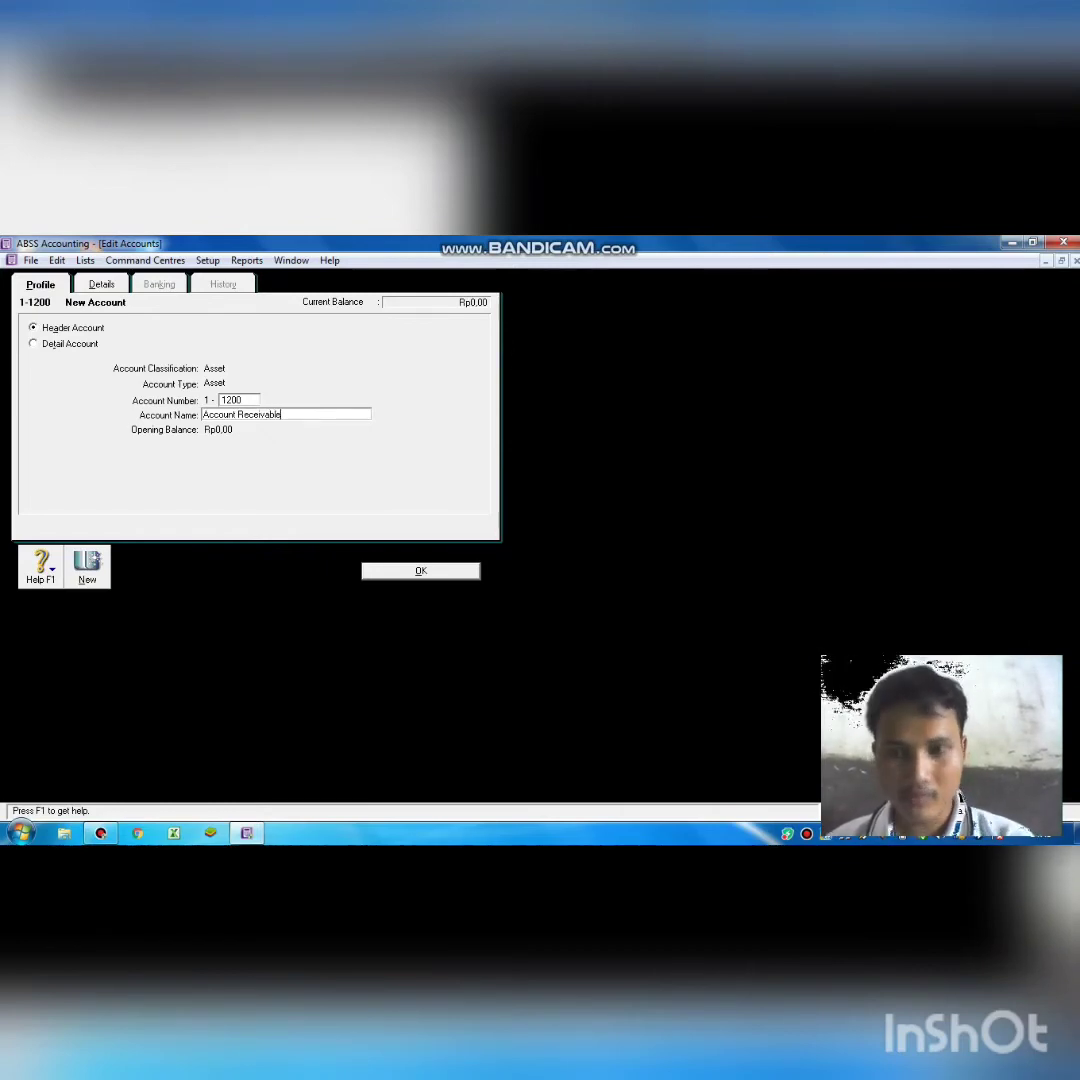
pyautogui.press('Return')
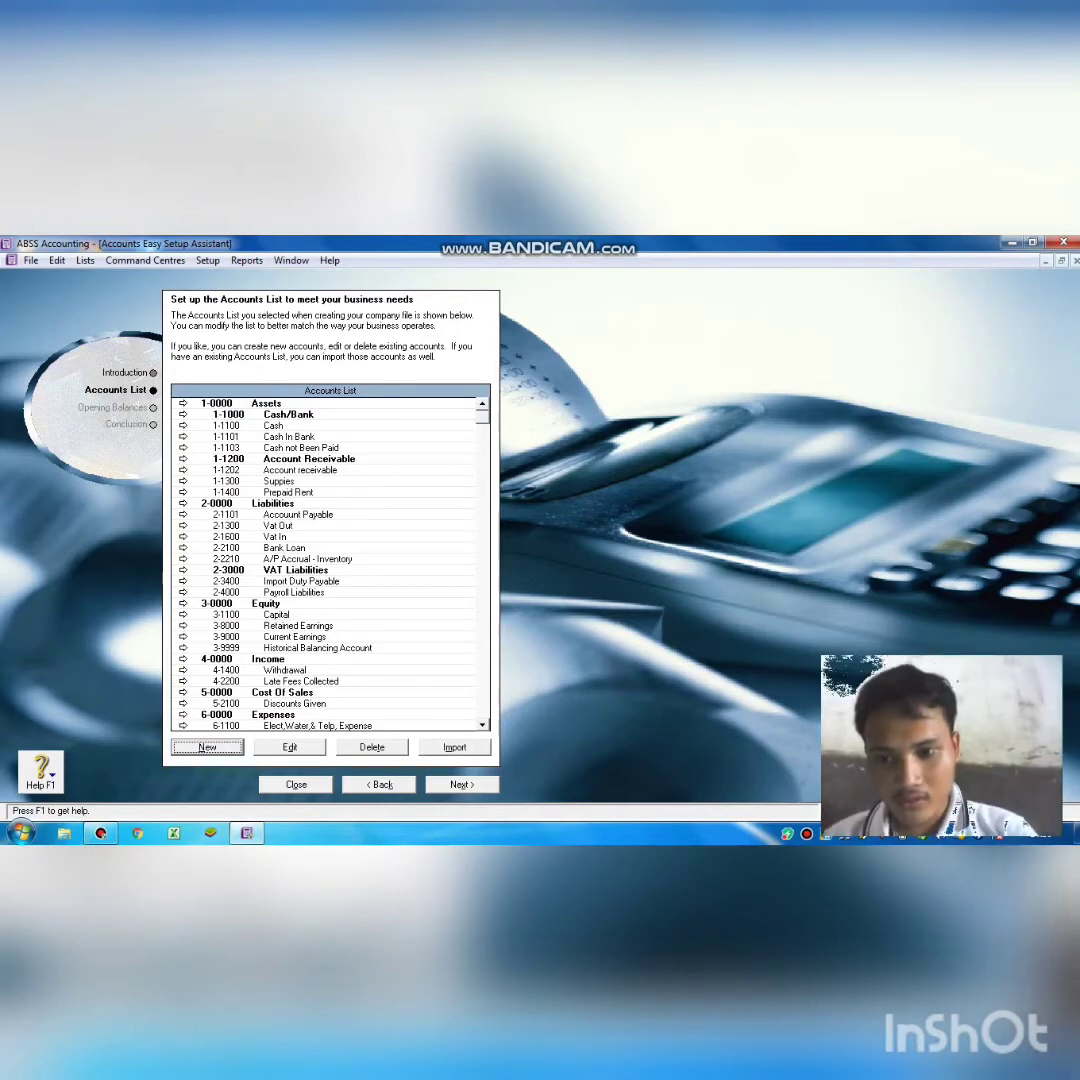
# Add detail asset account 1-1500 named 'Prepaid Insure'.
pyautogui.click(223, 748)
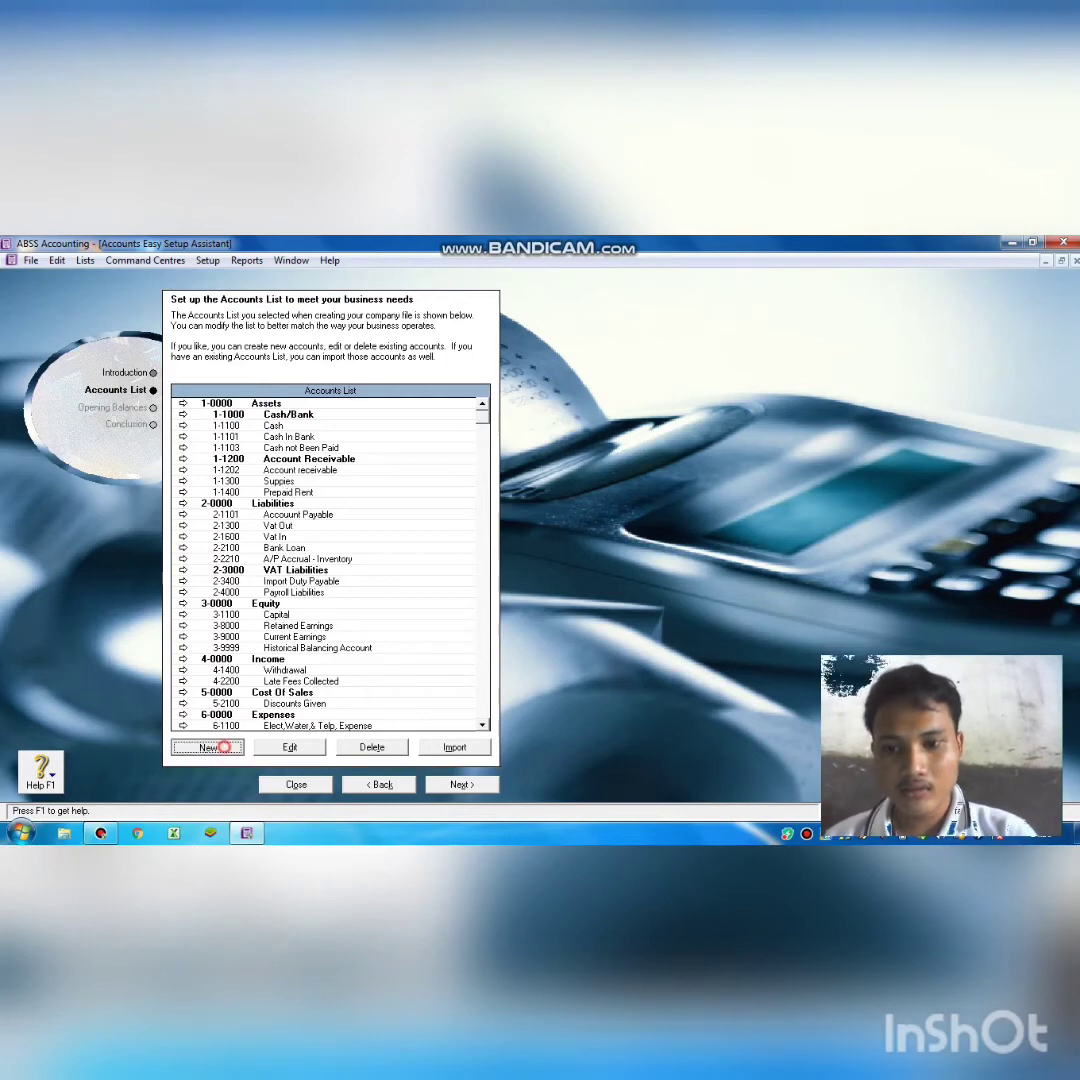
pyautogui.write('1')
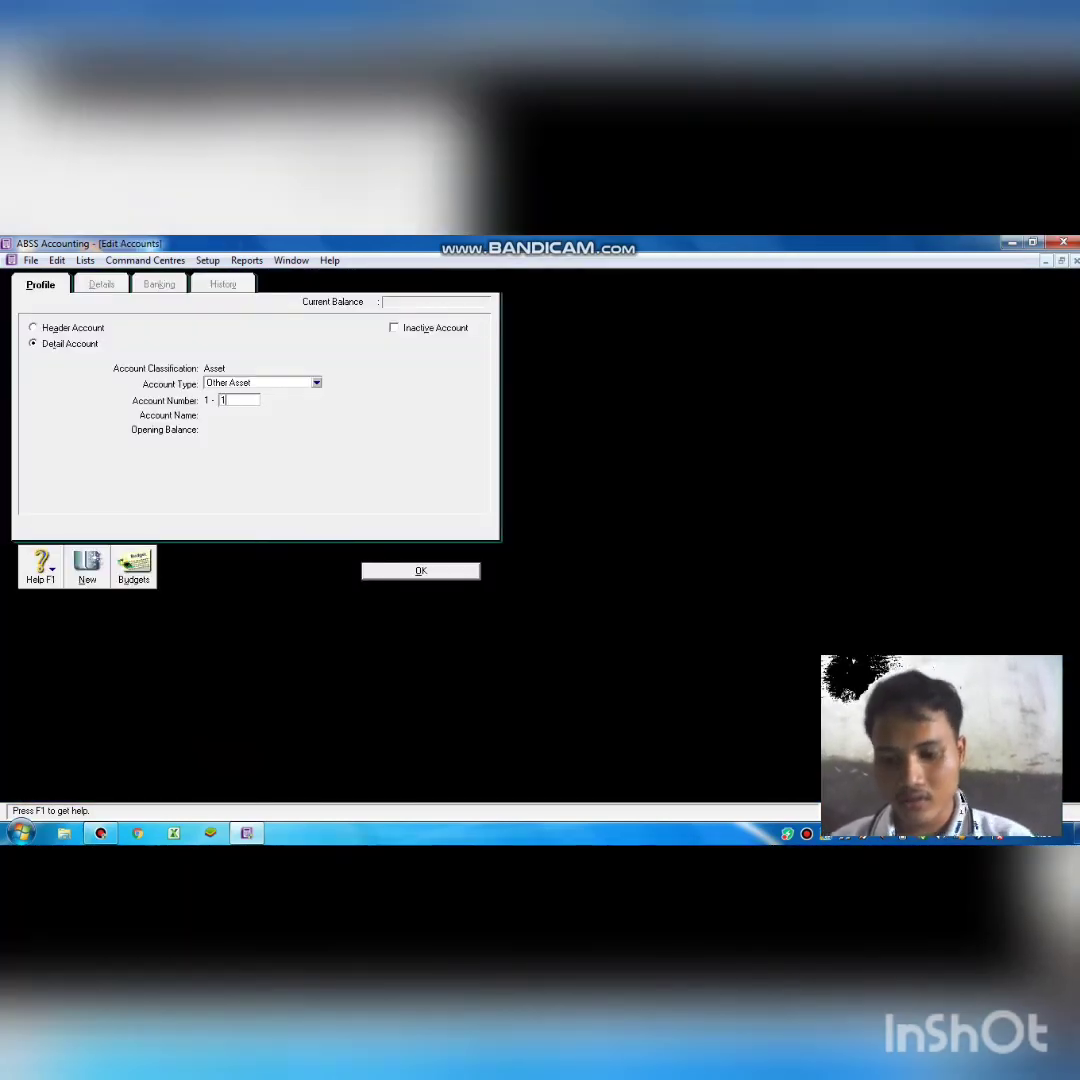
pyautogui.write('500')
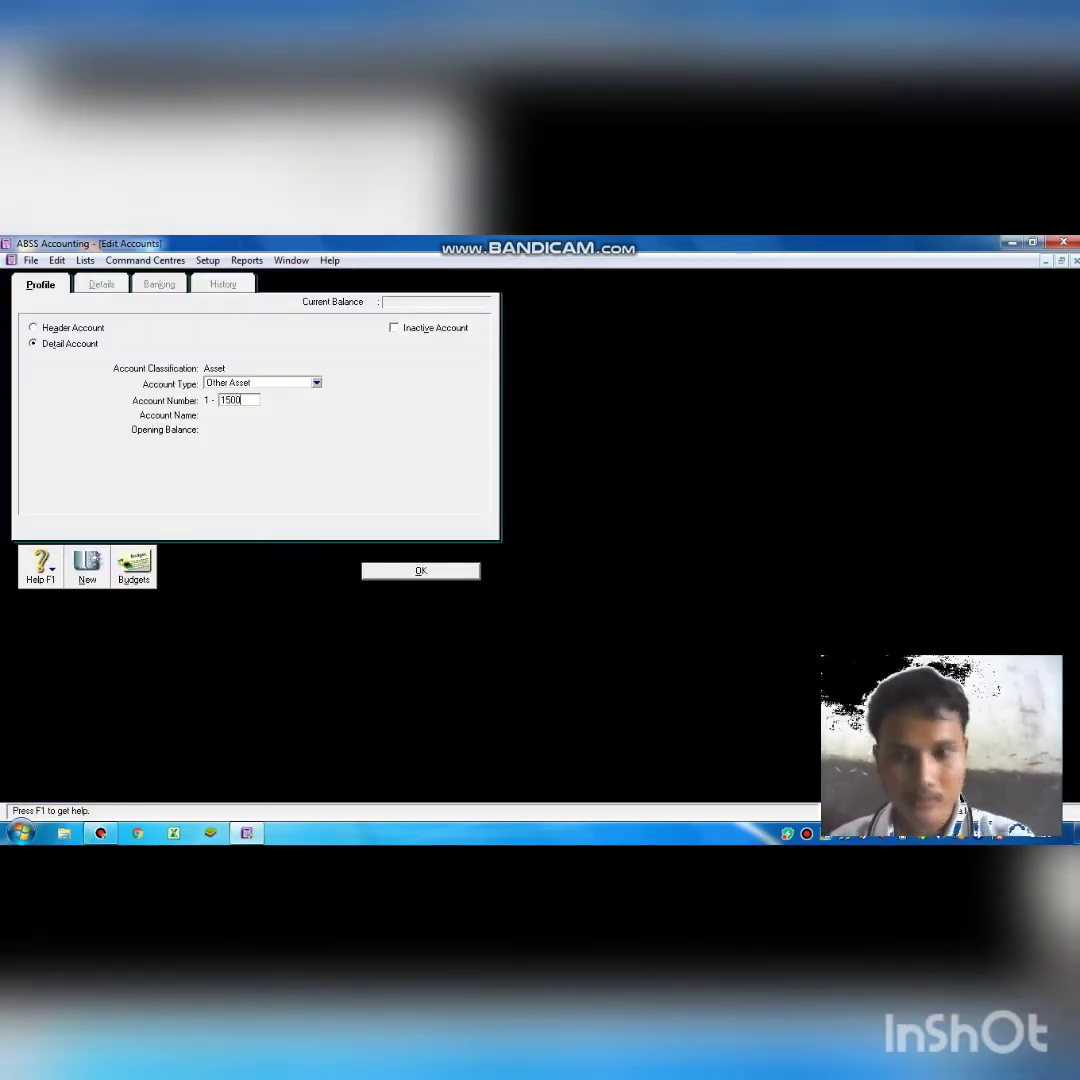
pyautogui.press('Tab')
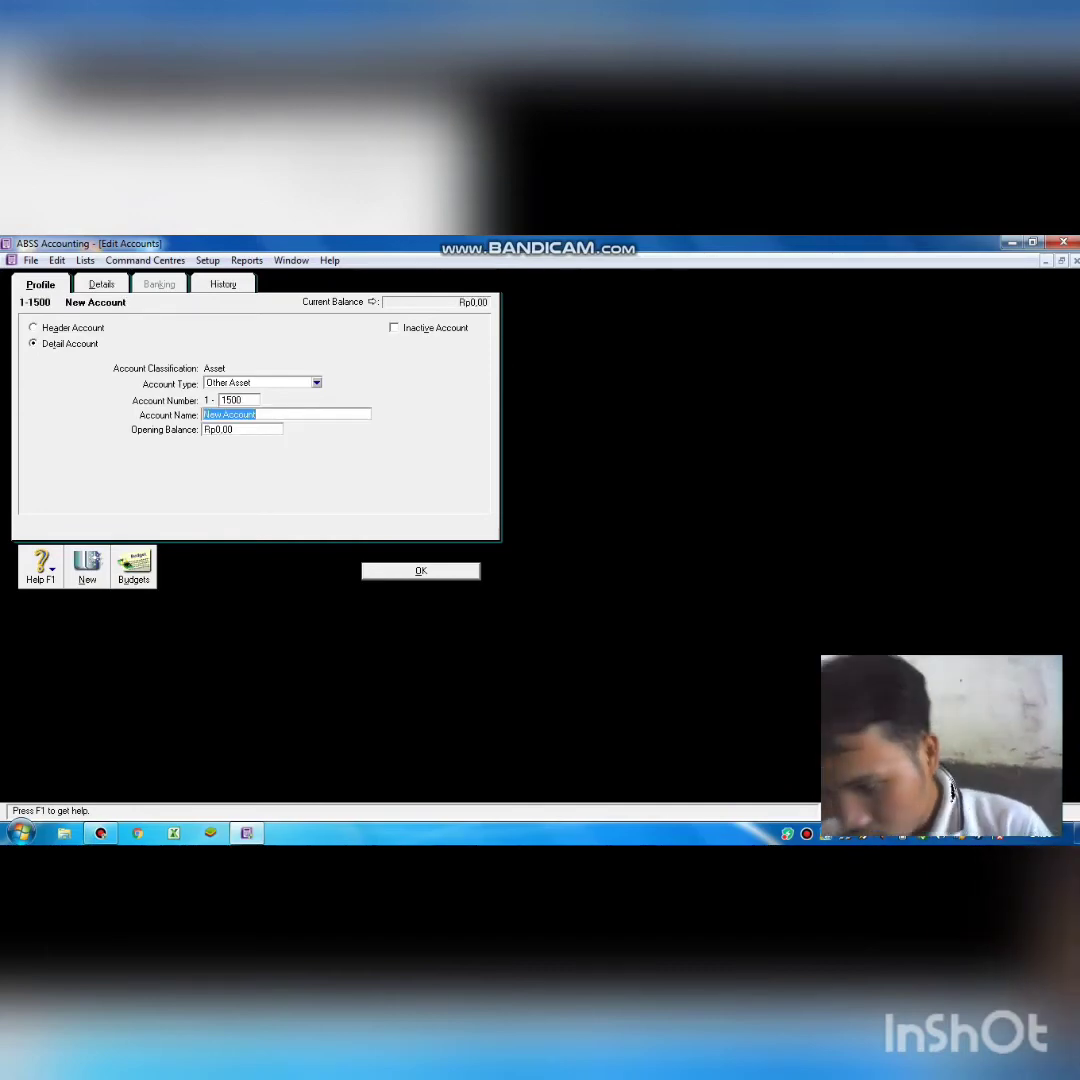
pyautogui.press('BackSpace')
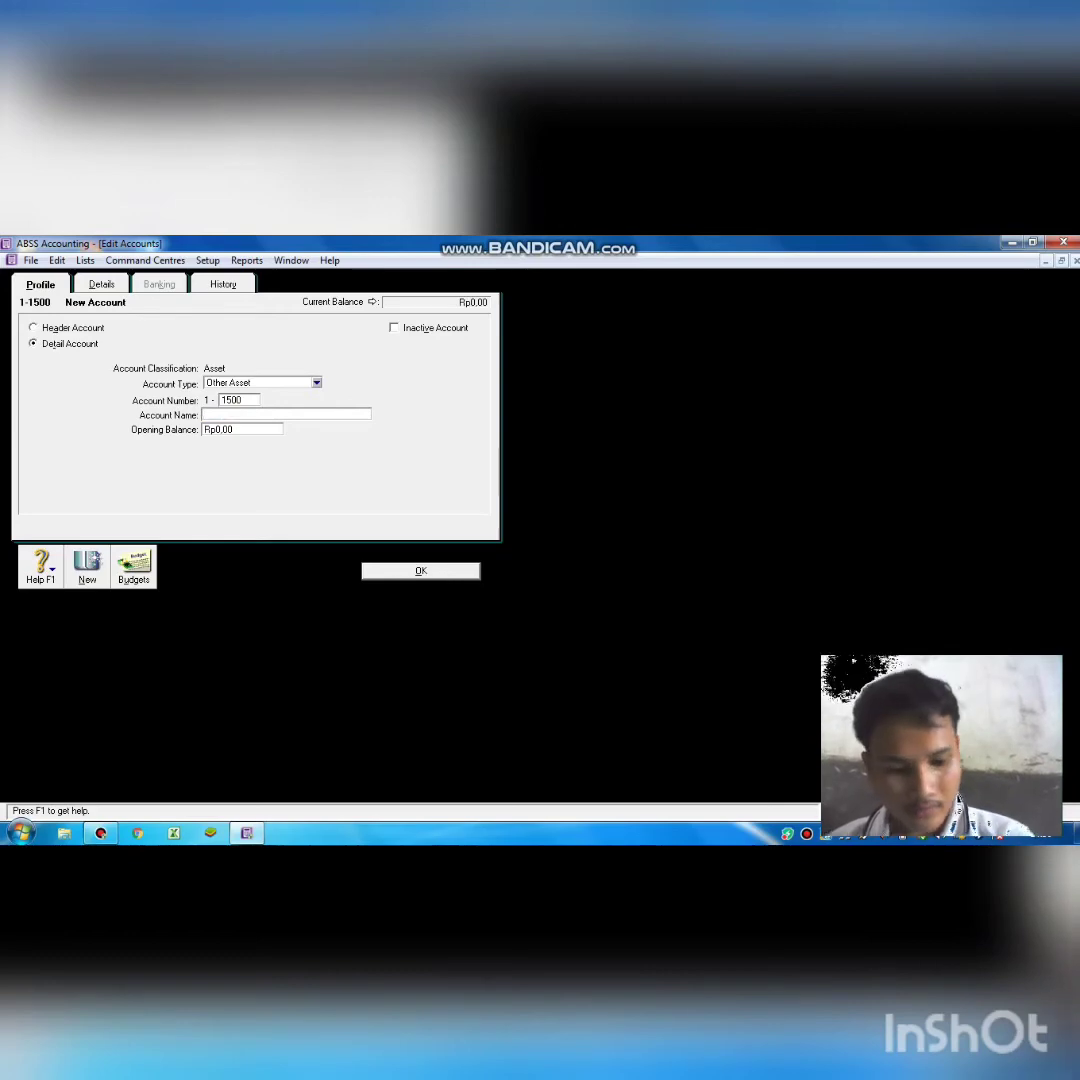
pyautogui.write('P')
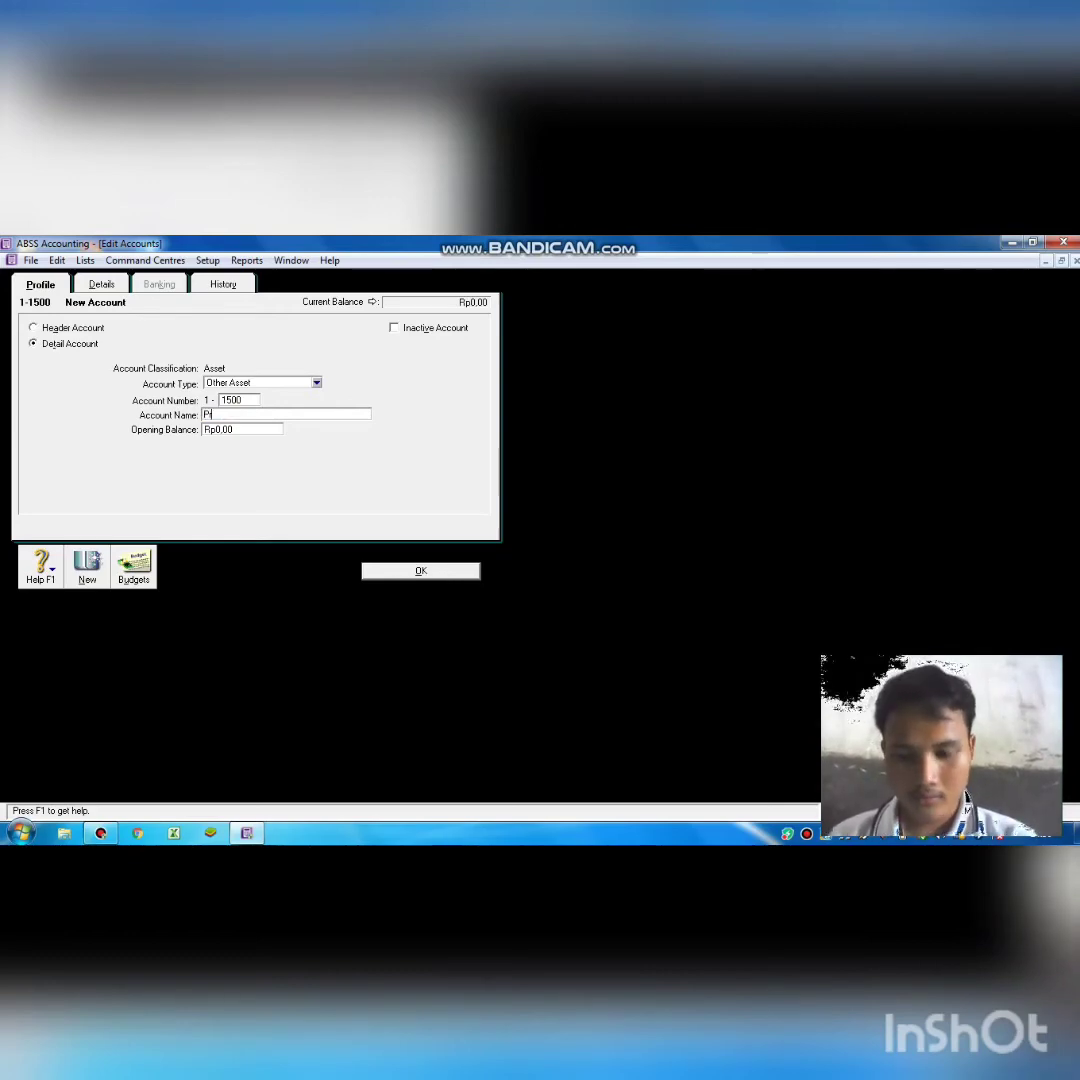
pyautogui.write('repaid')
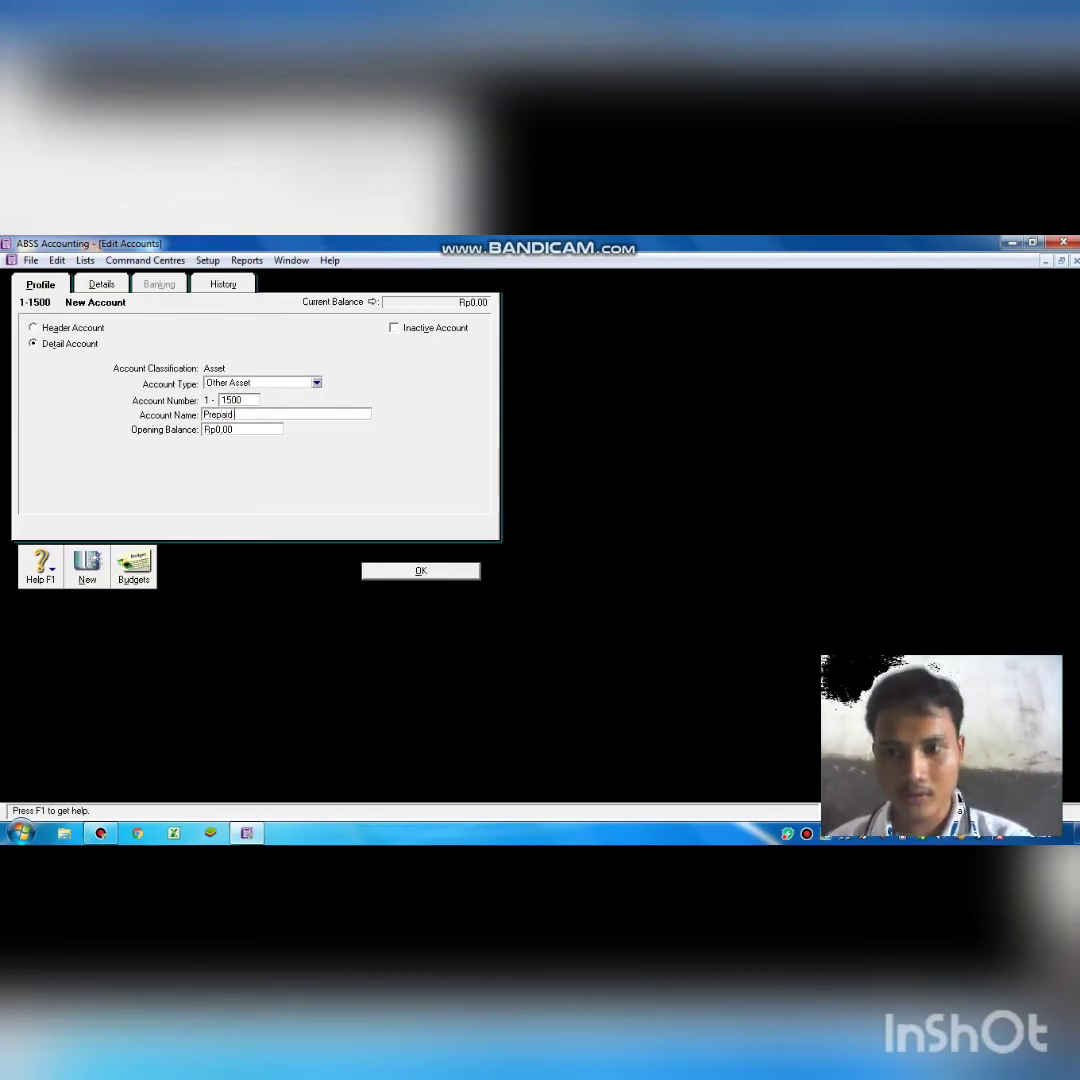
pyautogui.write(' IN')
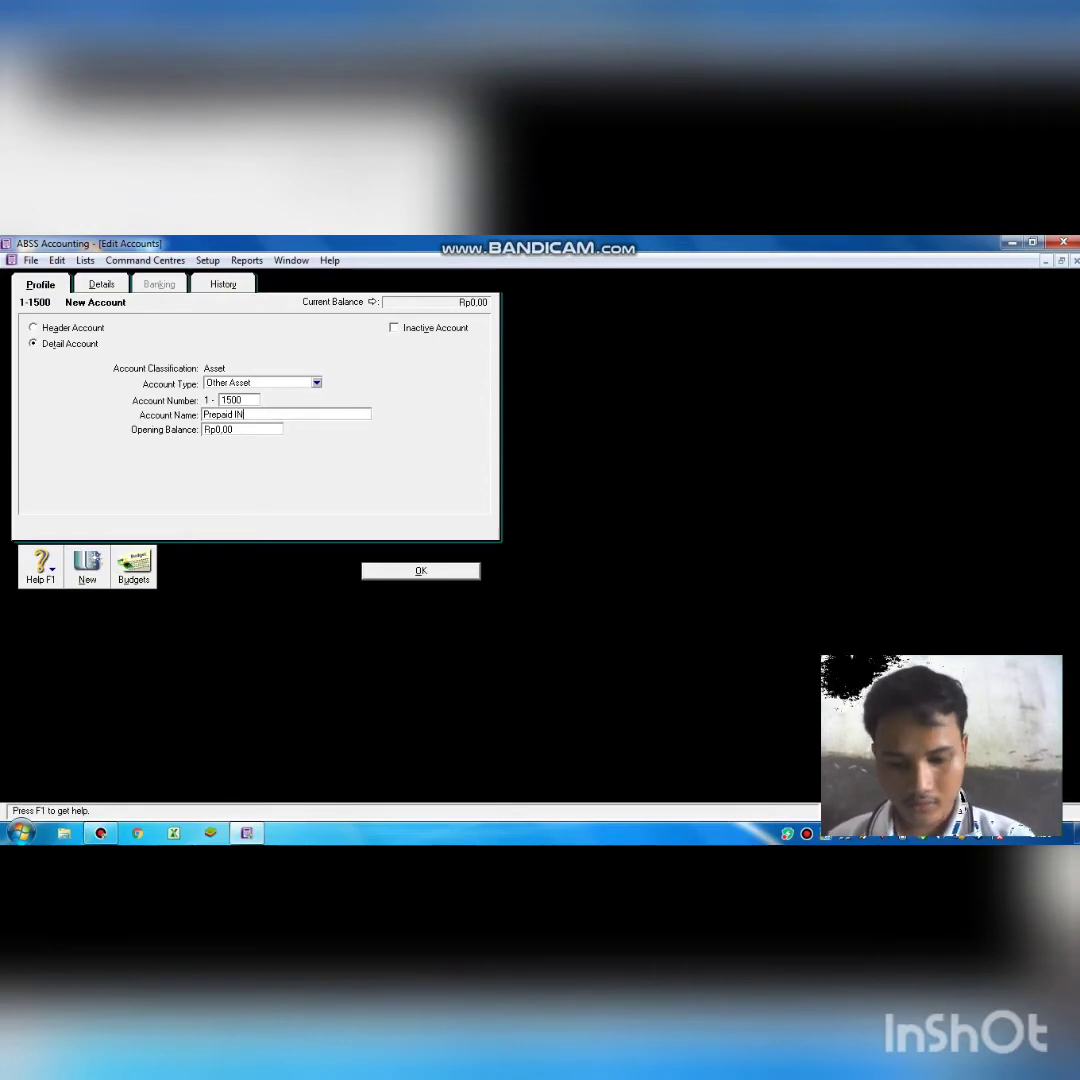
pyautogui.write('S')
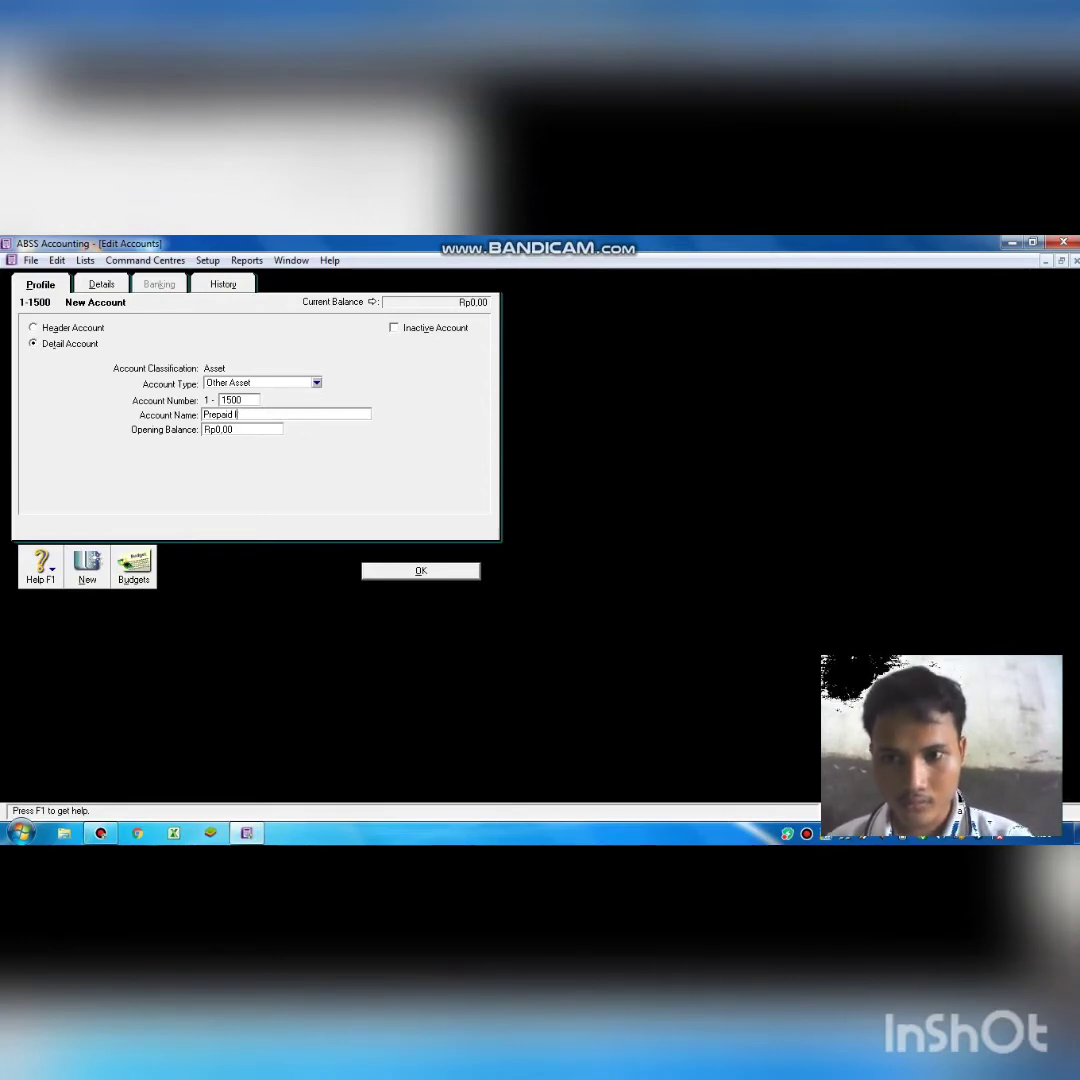
pyautogui.write('u')
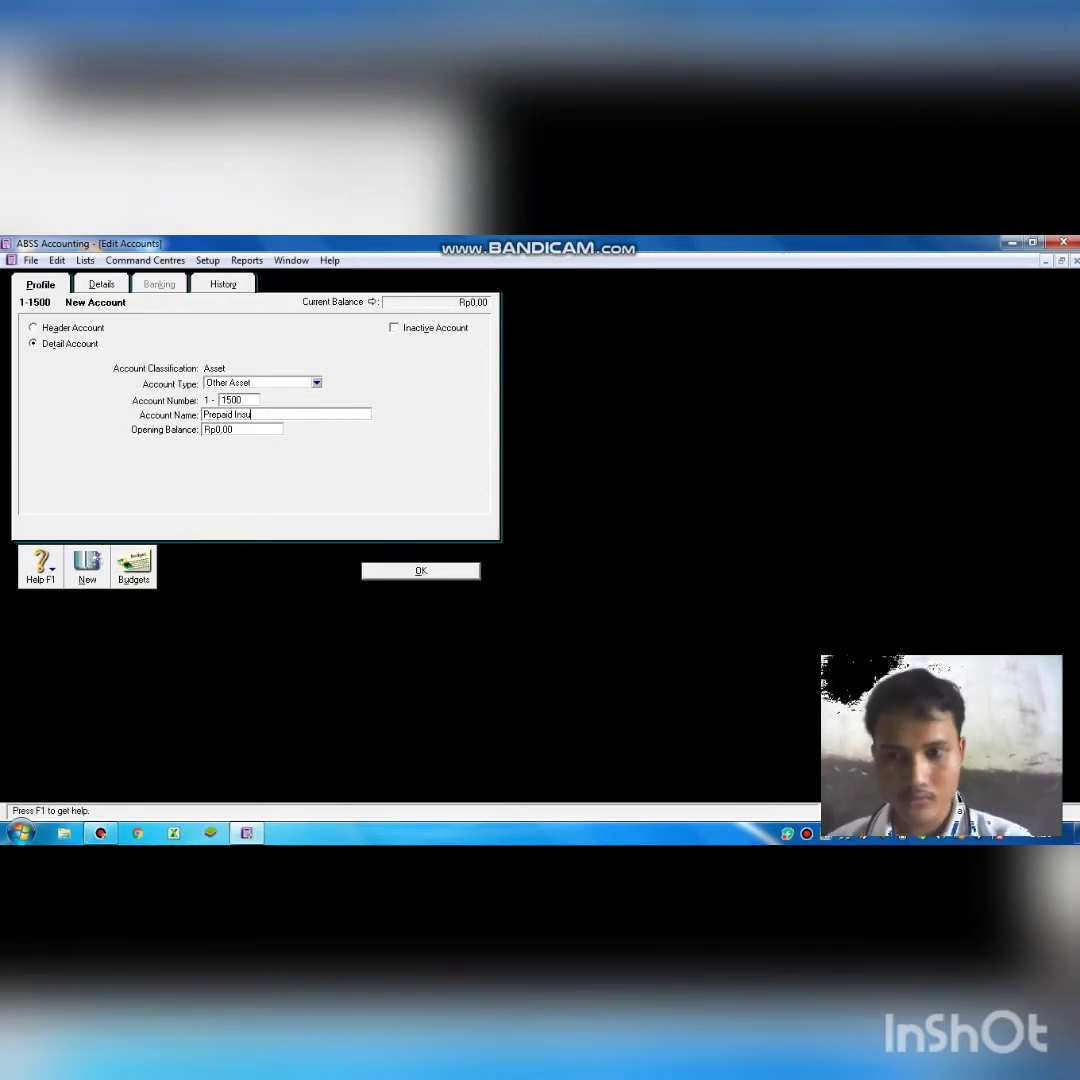
pyautogui.write('re')
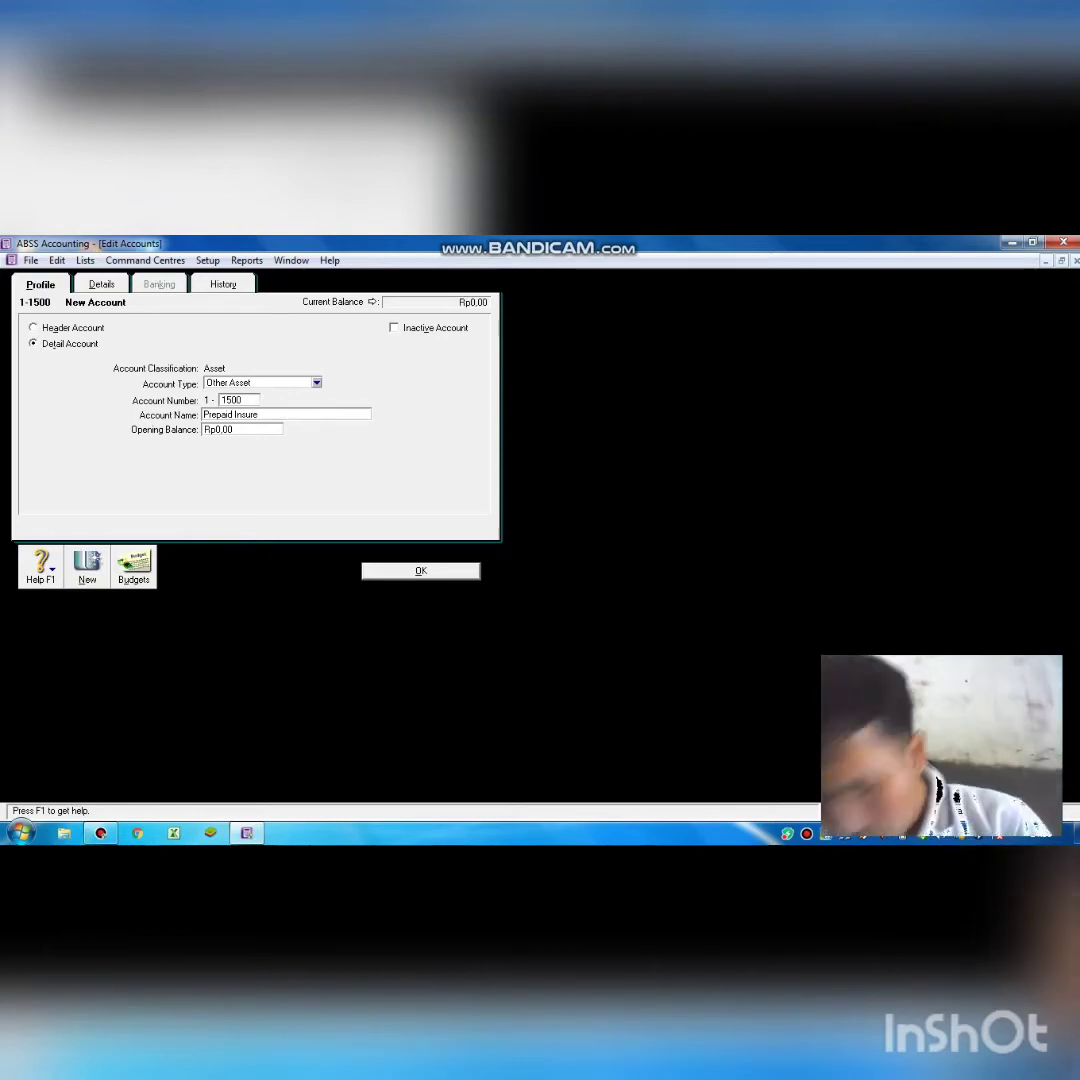
pyautogui.press('Return')
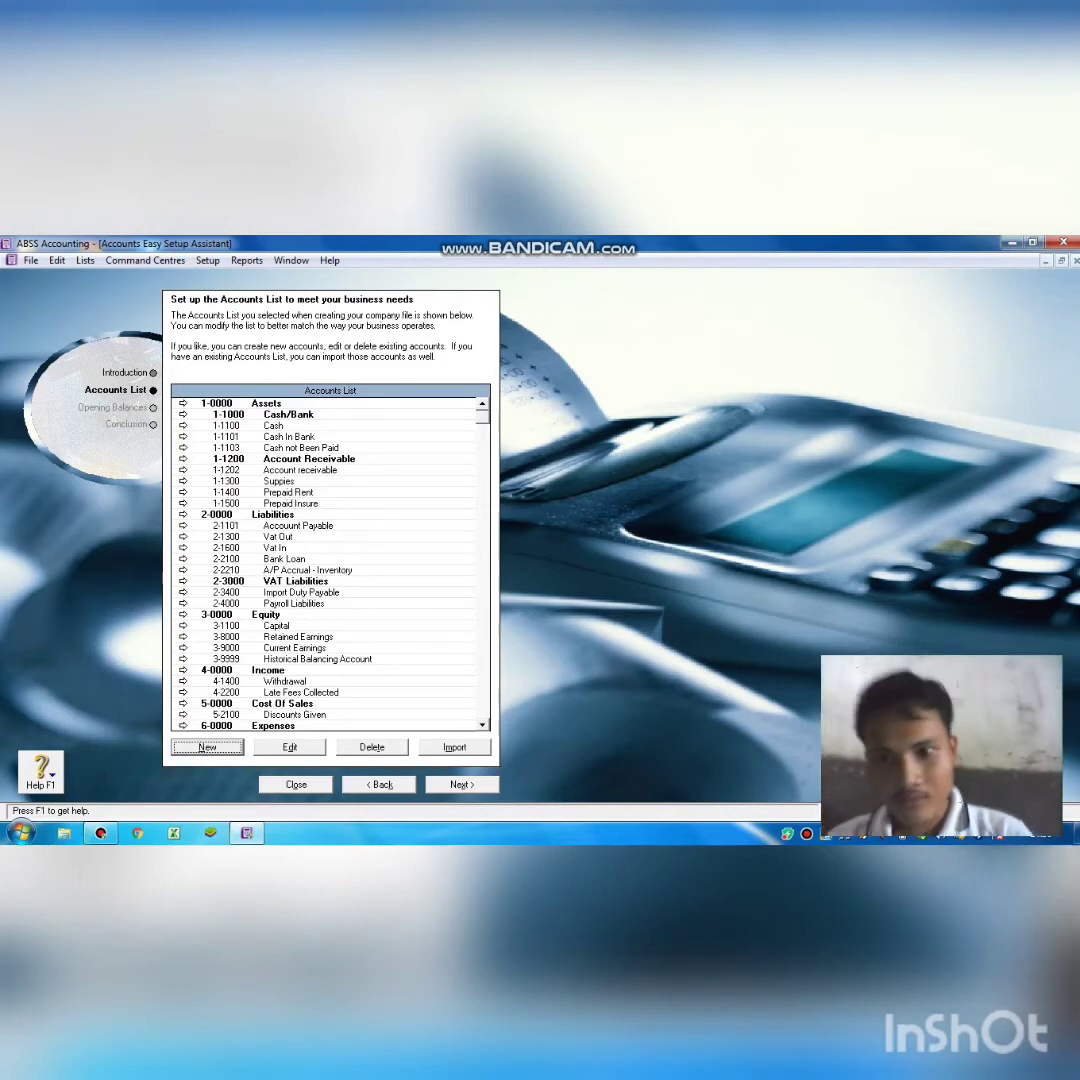
# Create header account 1-2000 named 'Fixed Asset'.
pyautogui.click(209, 747)
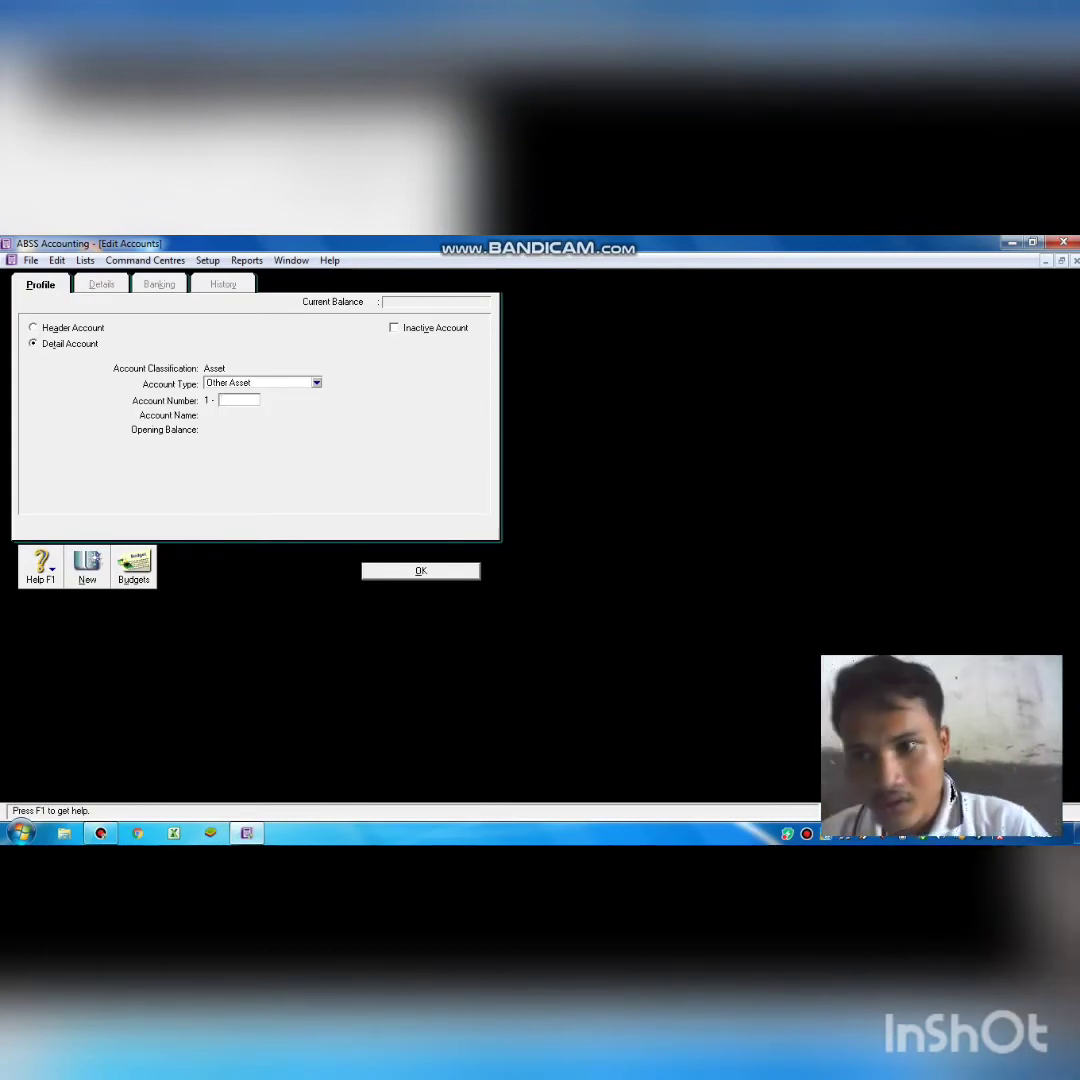
pyautogui.click(57, 329)
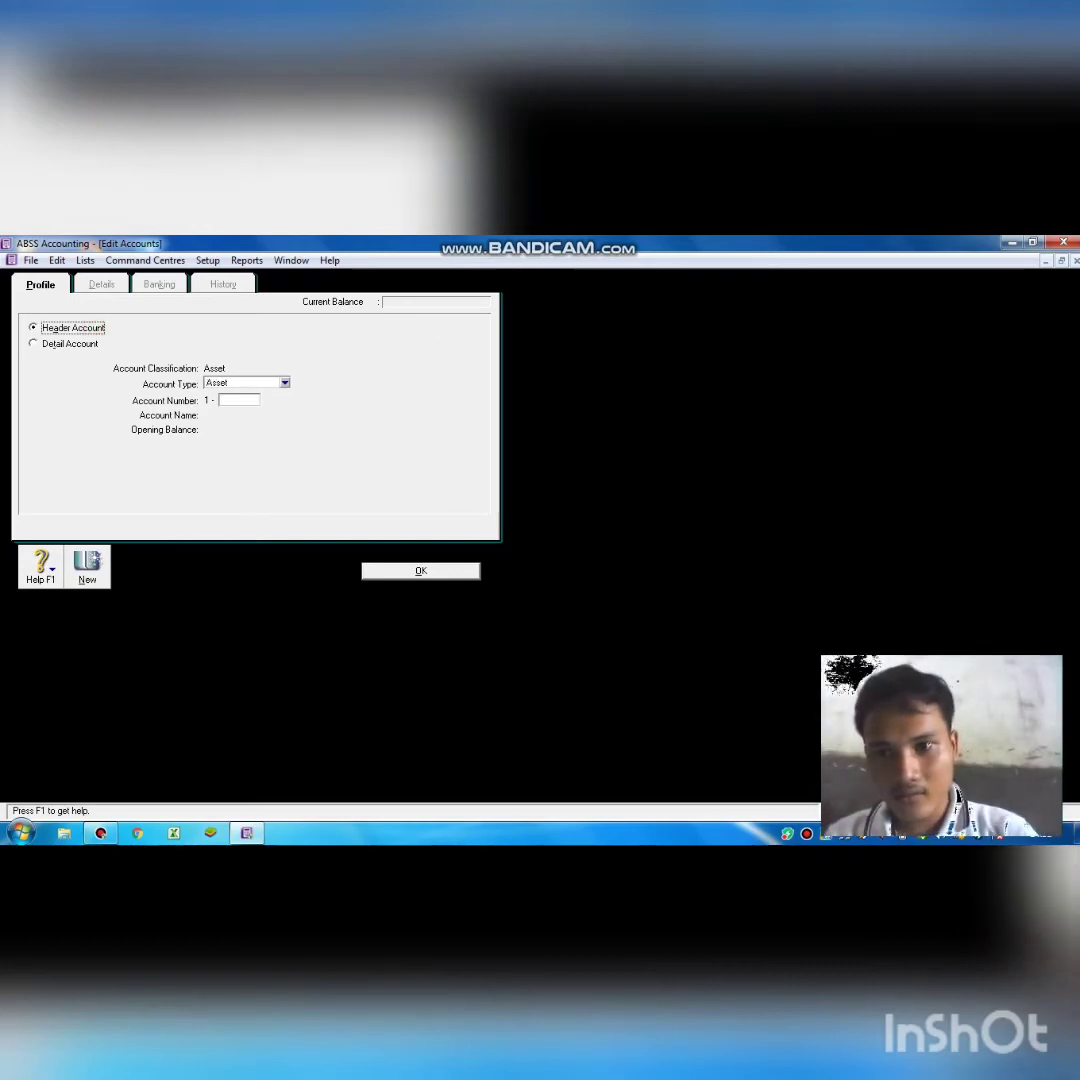
pyautogui.click(240, 402)
pyautogui.write('2')
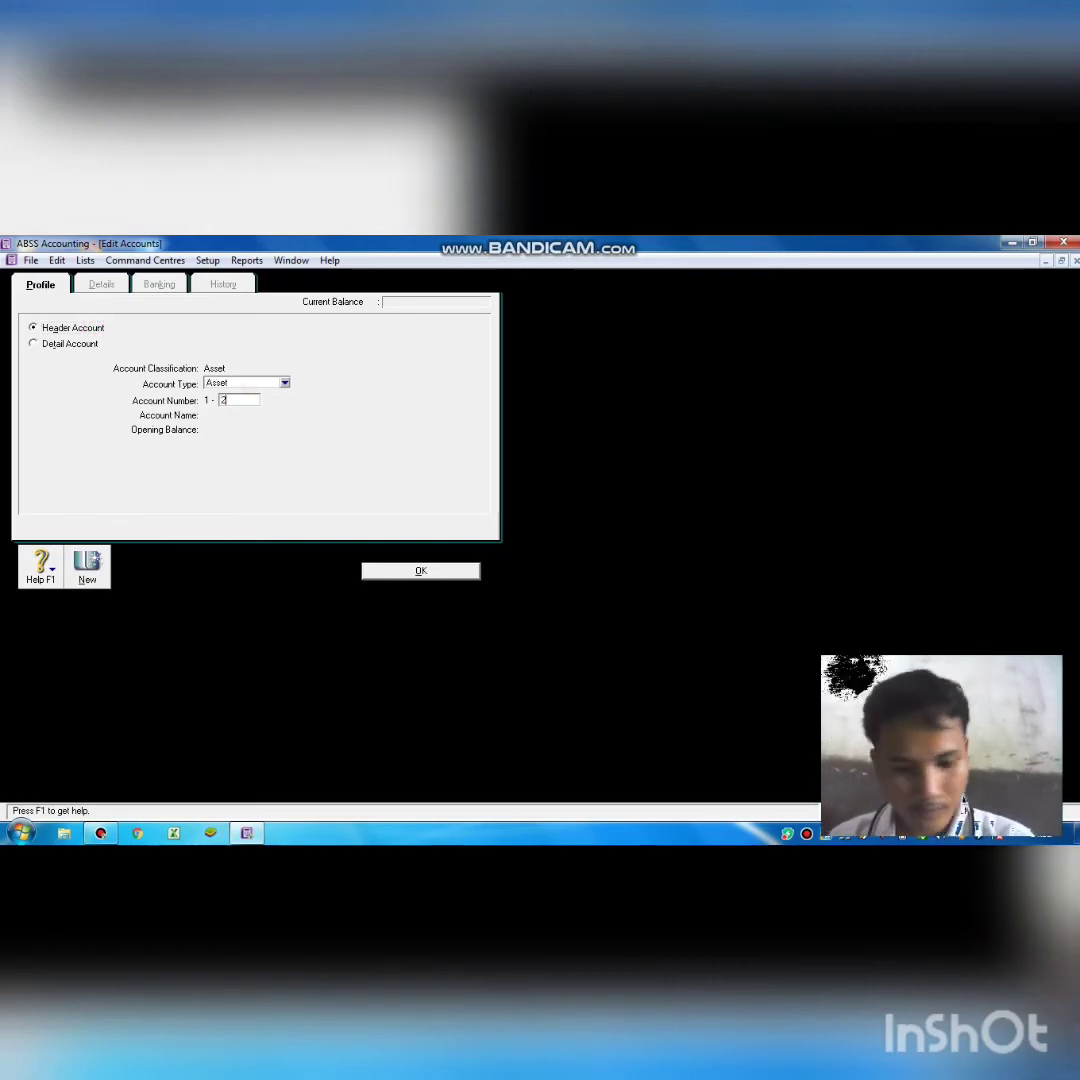
pyautogui.write('000')
pyautogui.press('Tab')
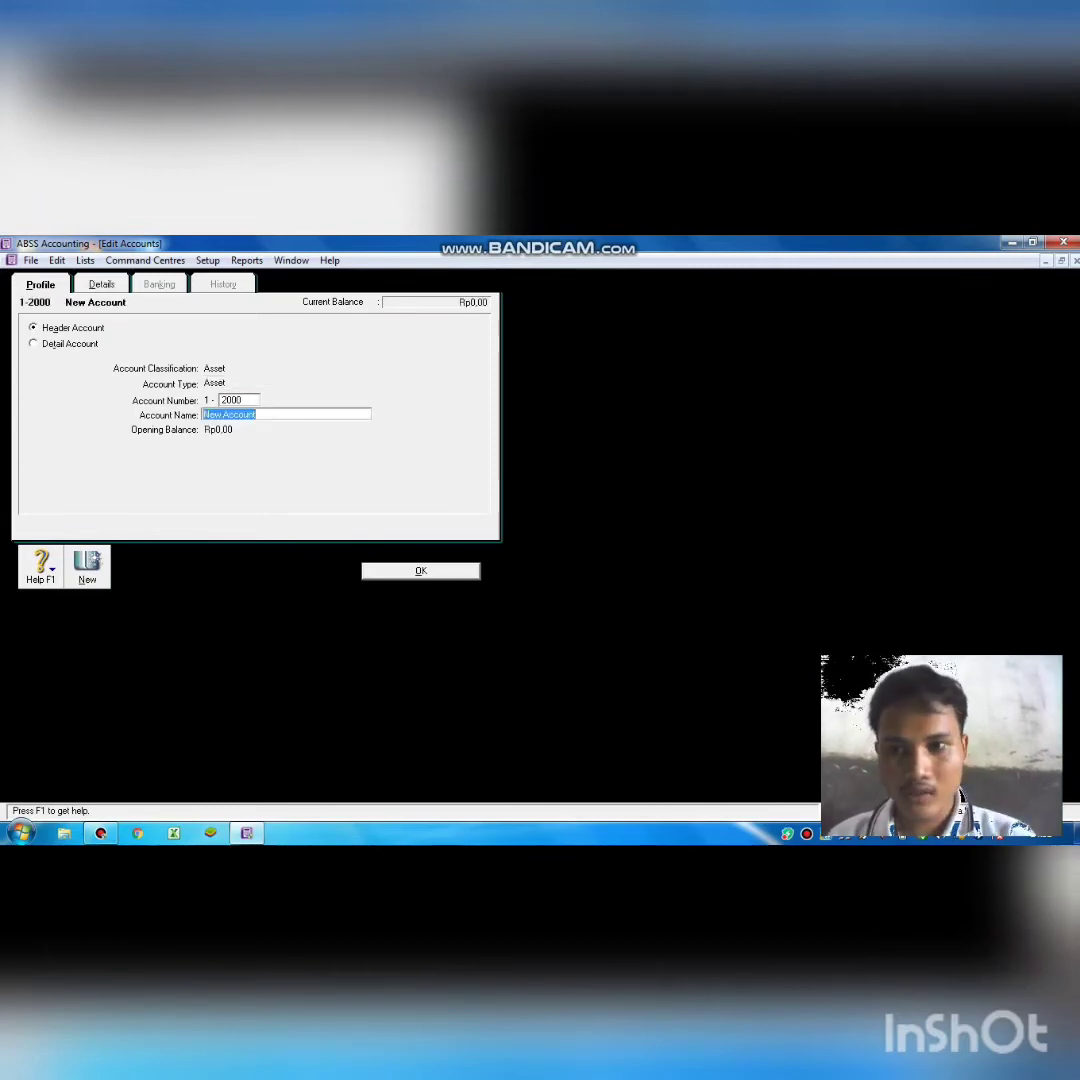
pyautogui.press('BackSpace')
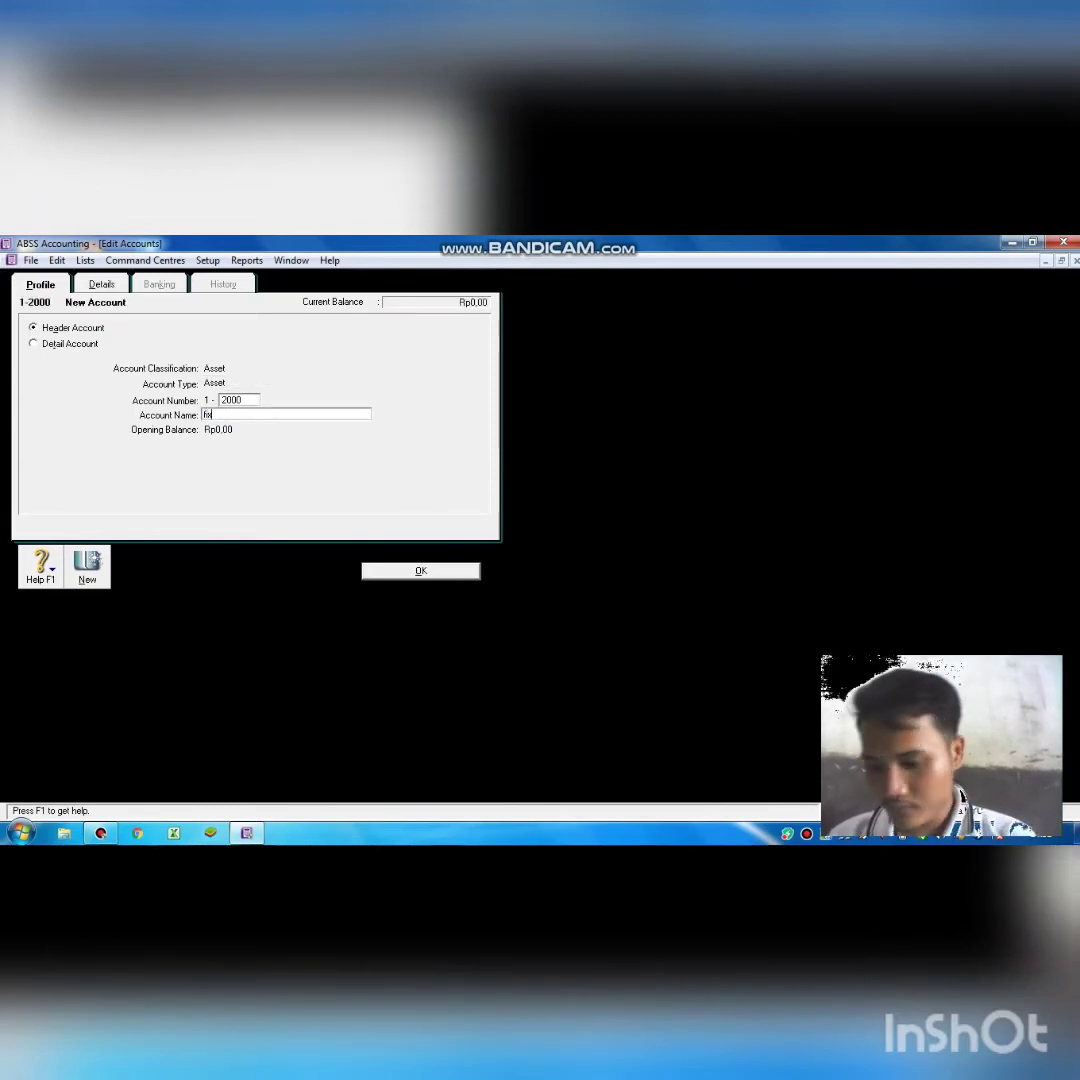
pyautogui.press('BackSpace')
pyautogui.press('BackSpace')
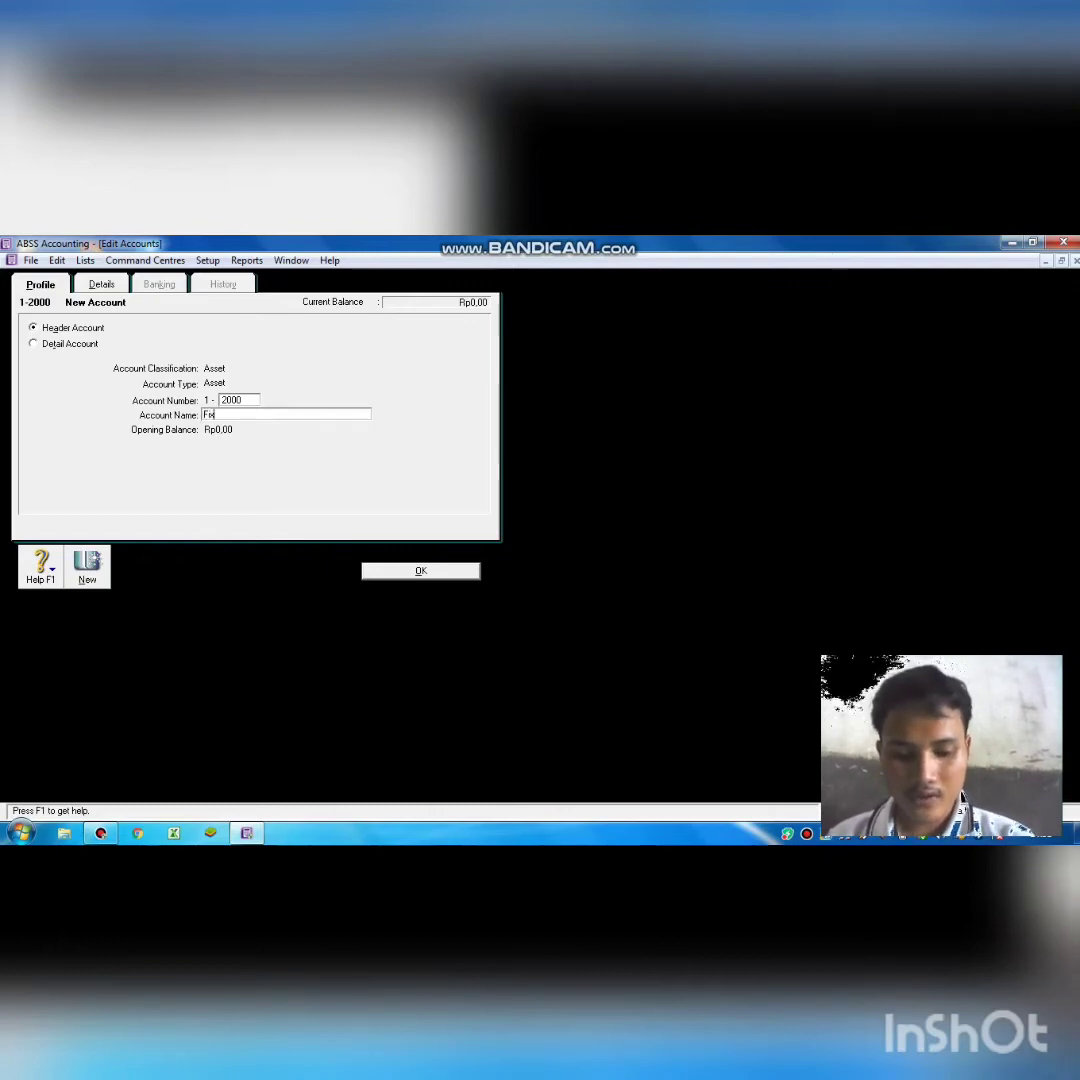
pyautogui.write('Fixed Asset')
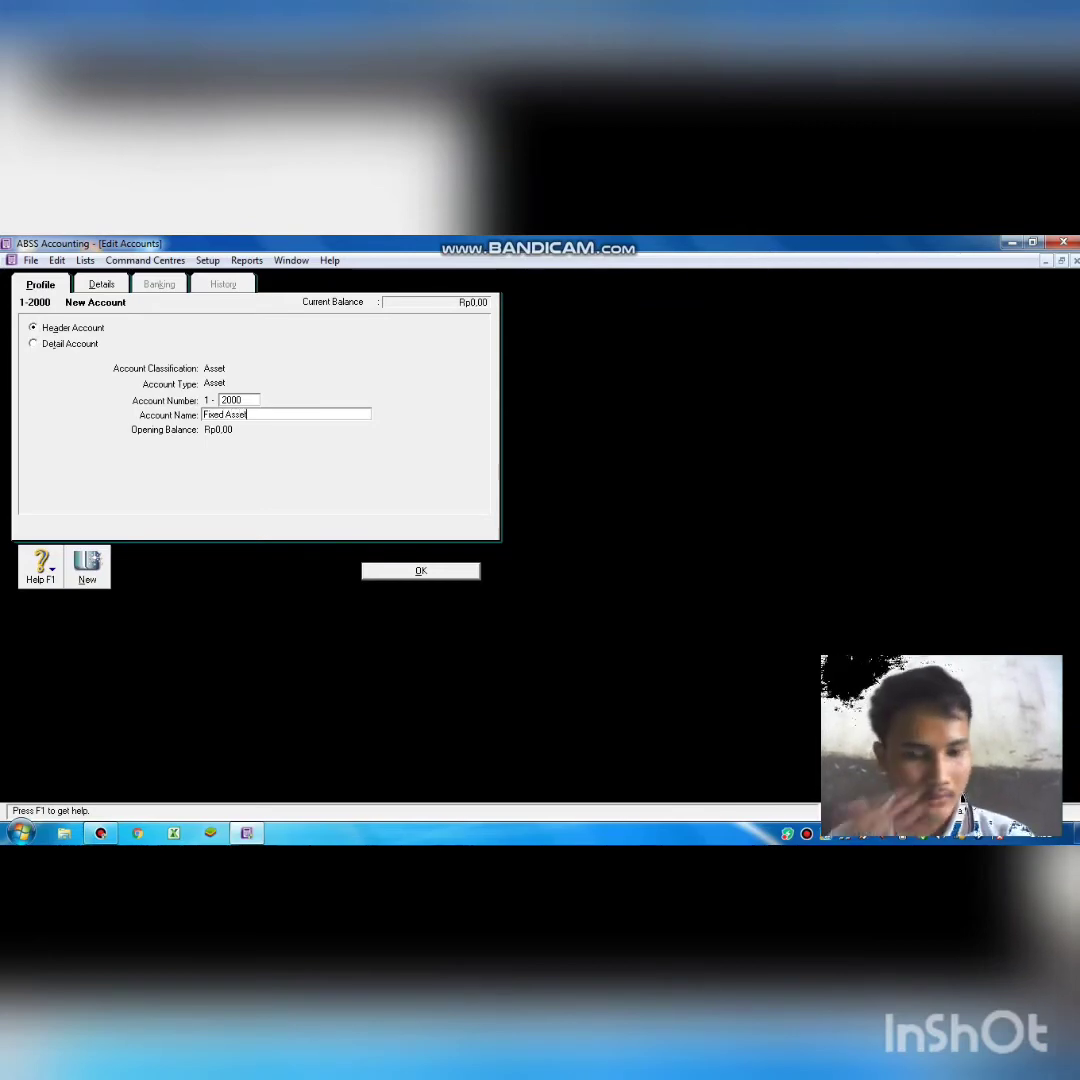
pyautogui.click(421, 570)
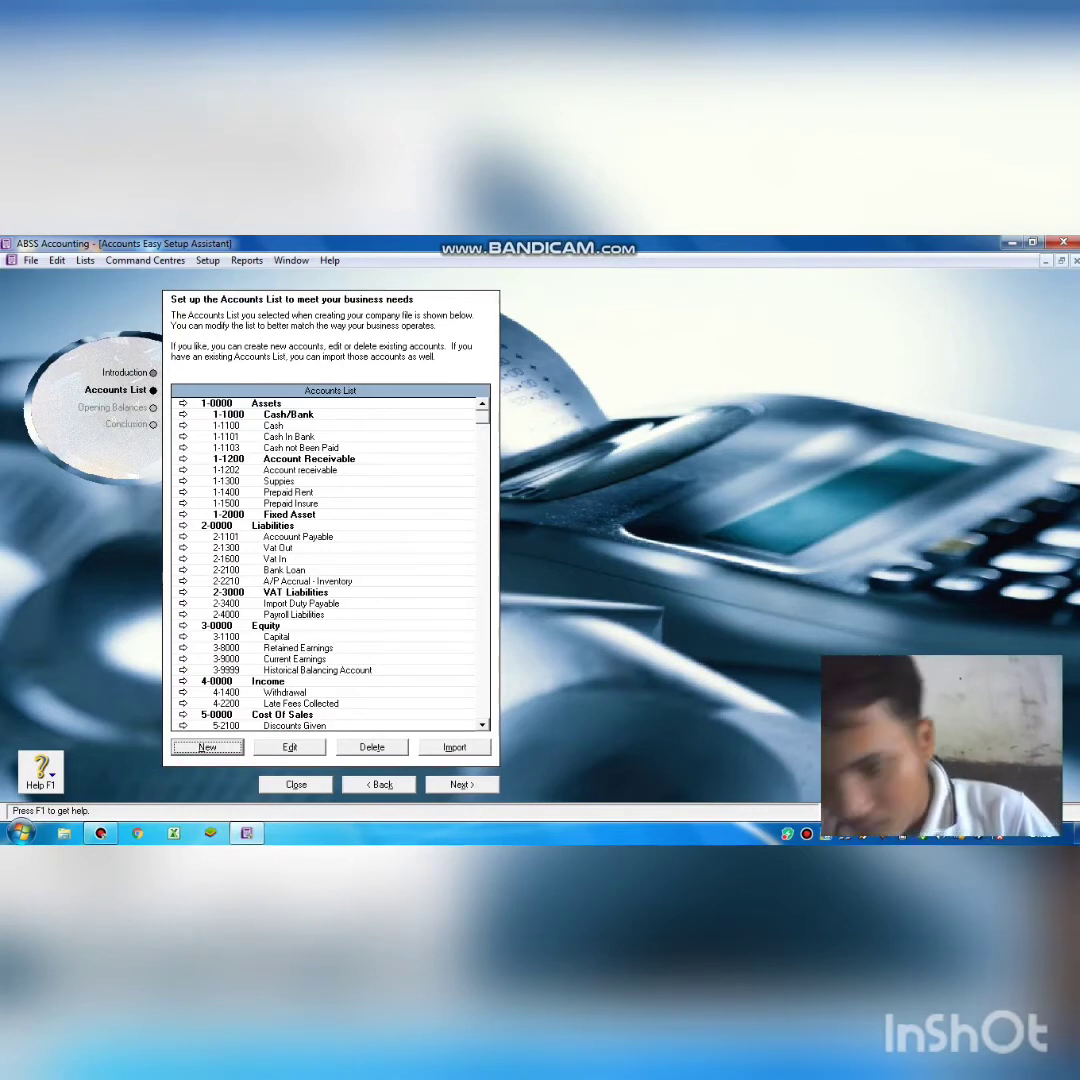
# Add detail account 1-2101 named 'Equipment' under the Fixed Asset header.
pyautogui.click(221, 749)
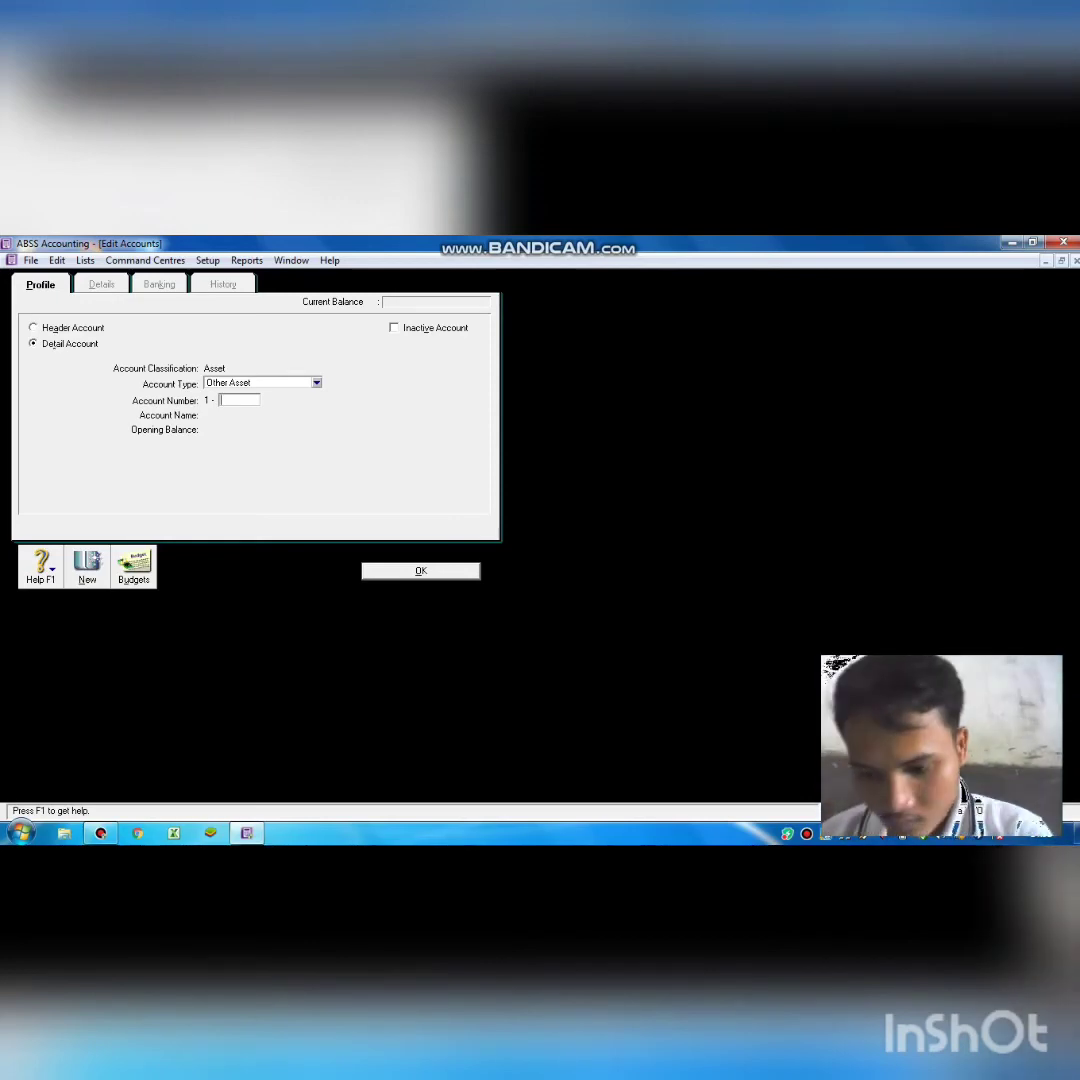
pyautogui.write('2101')
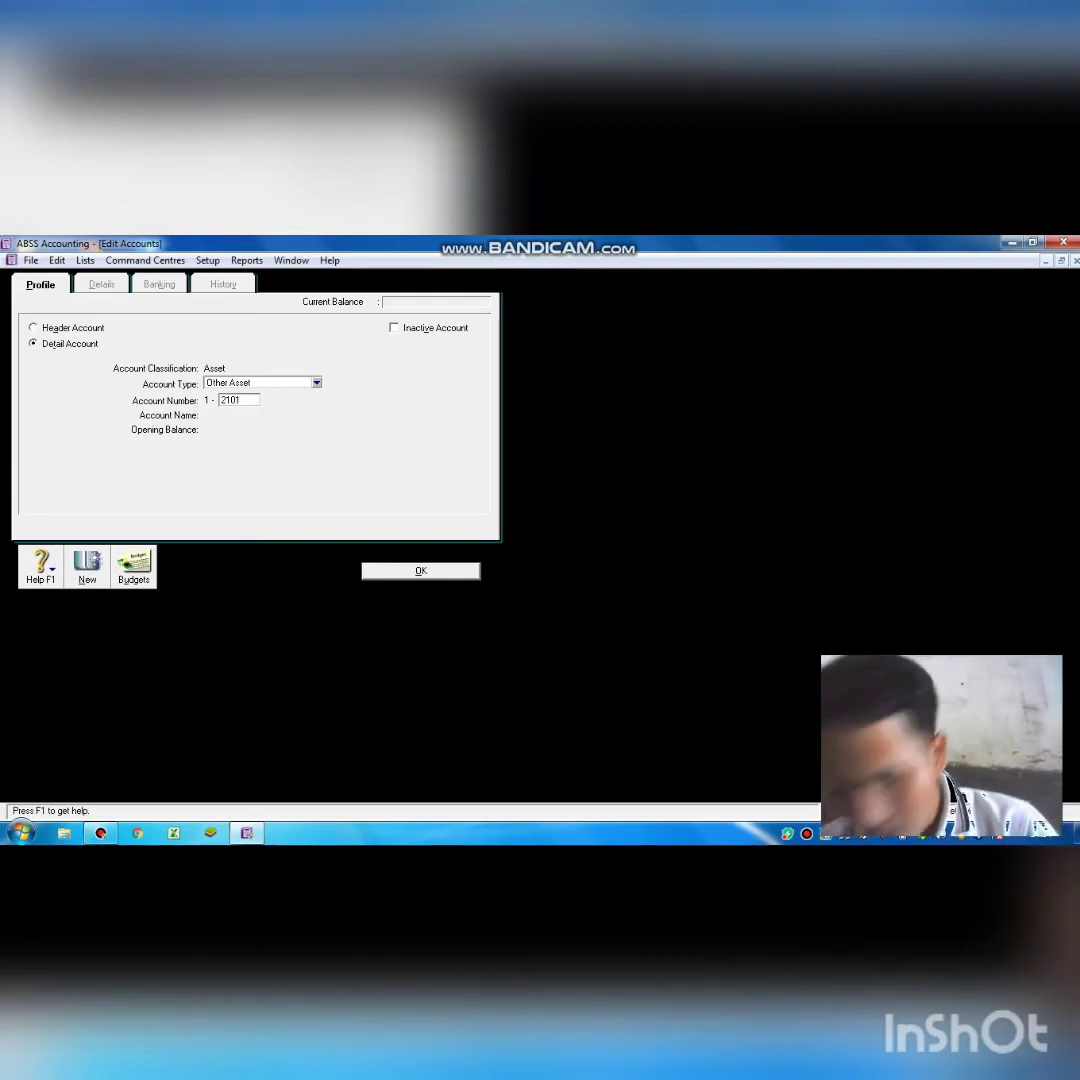
pyautogui.press('Tab')
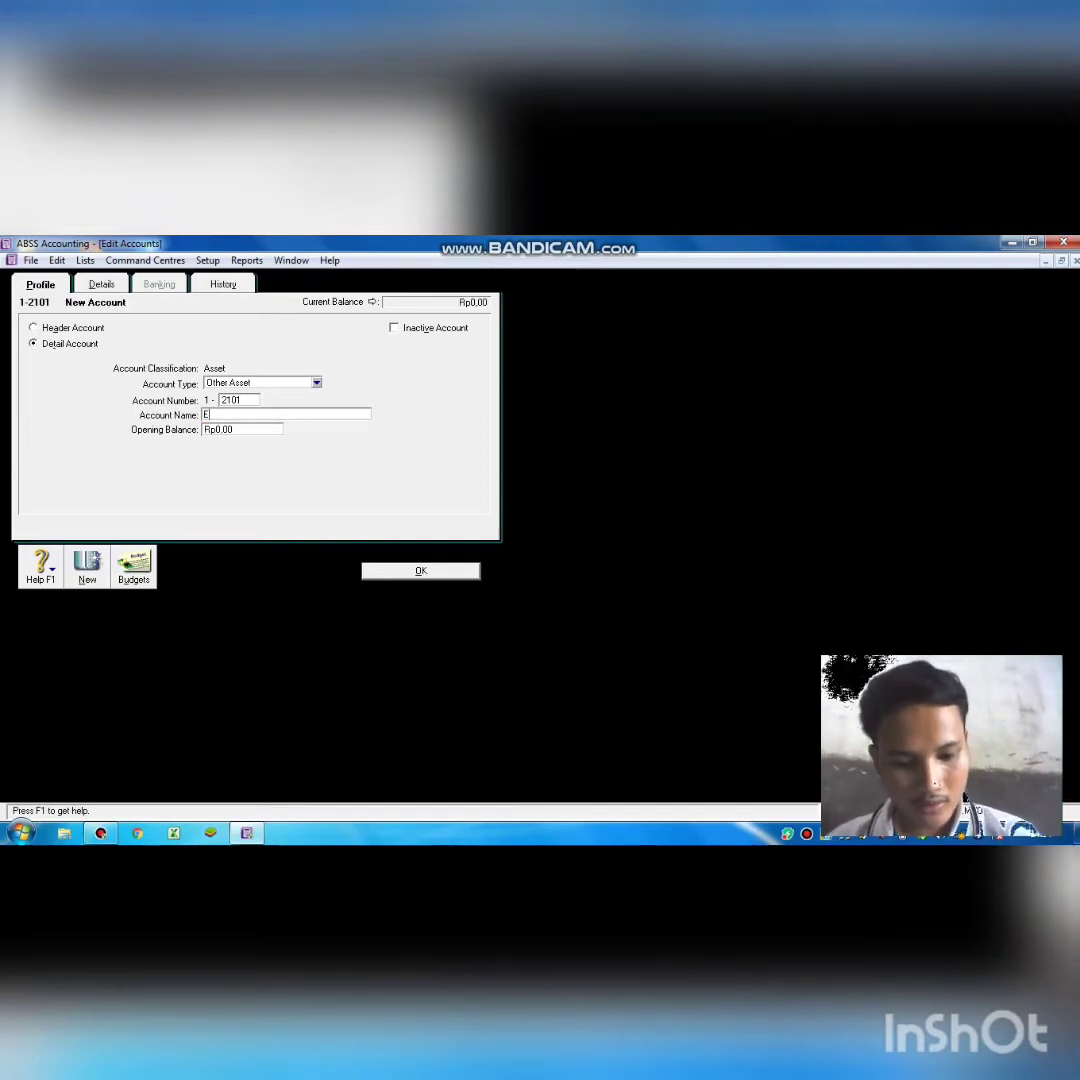
pyautogui.write('Equipment')
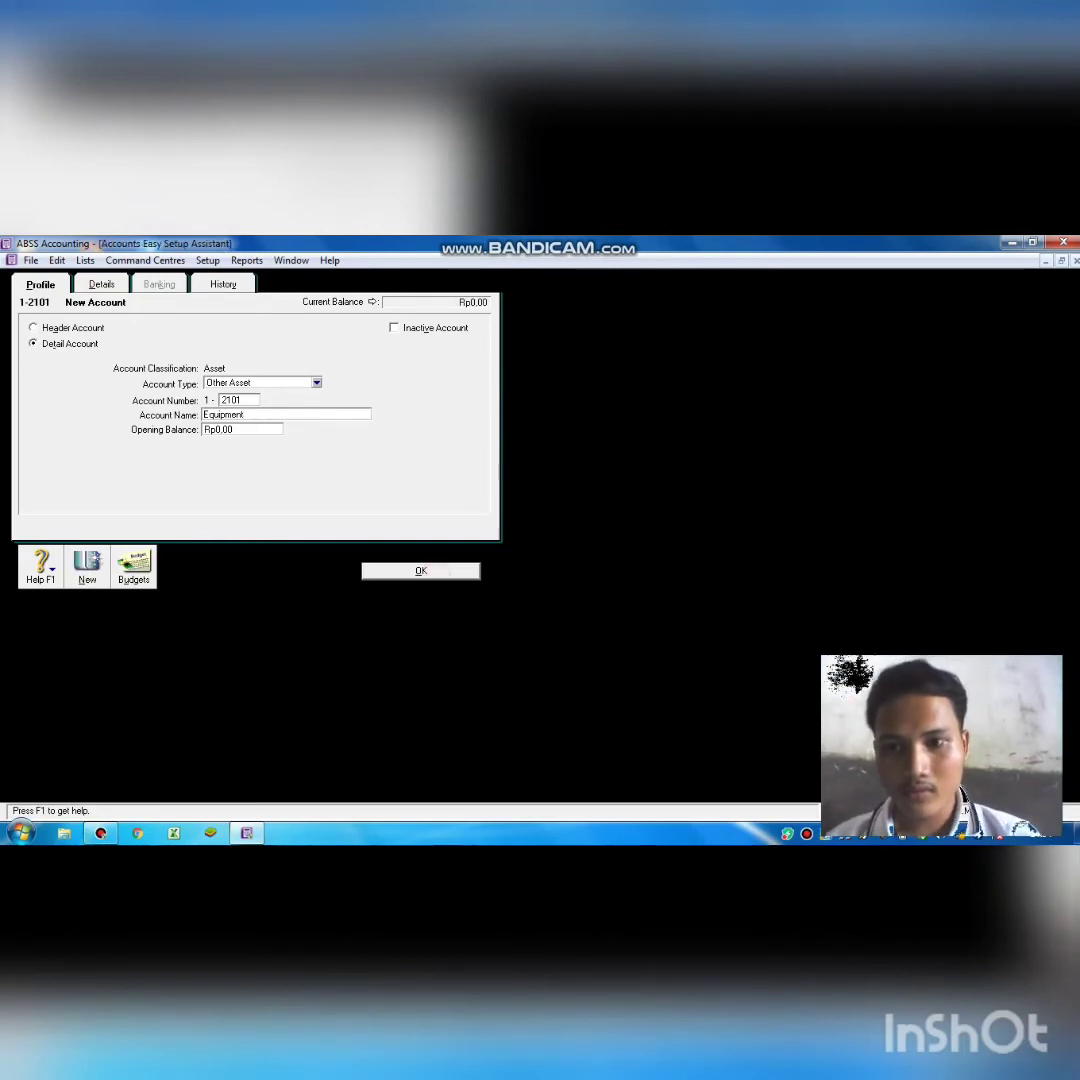
pyautogui.press('Return')
pyautogui.scroll(-5, 324, 564)
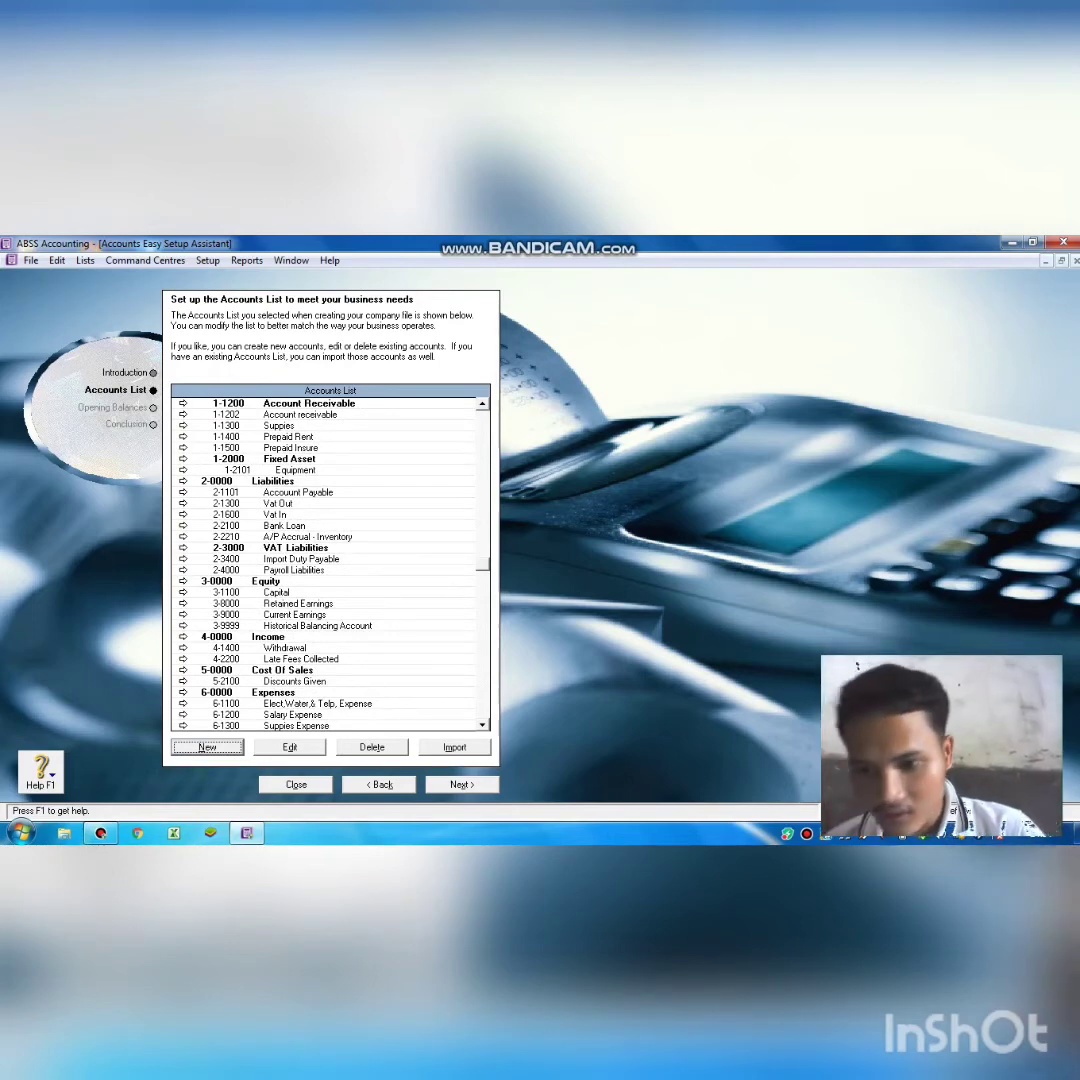
# Add detail account 1-2105 named 'Accum.dep.of Equipment'.
pyautogui.press('Return')
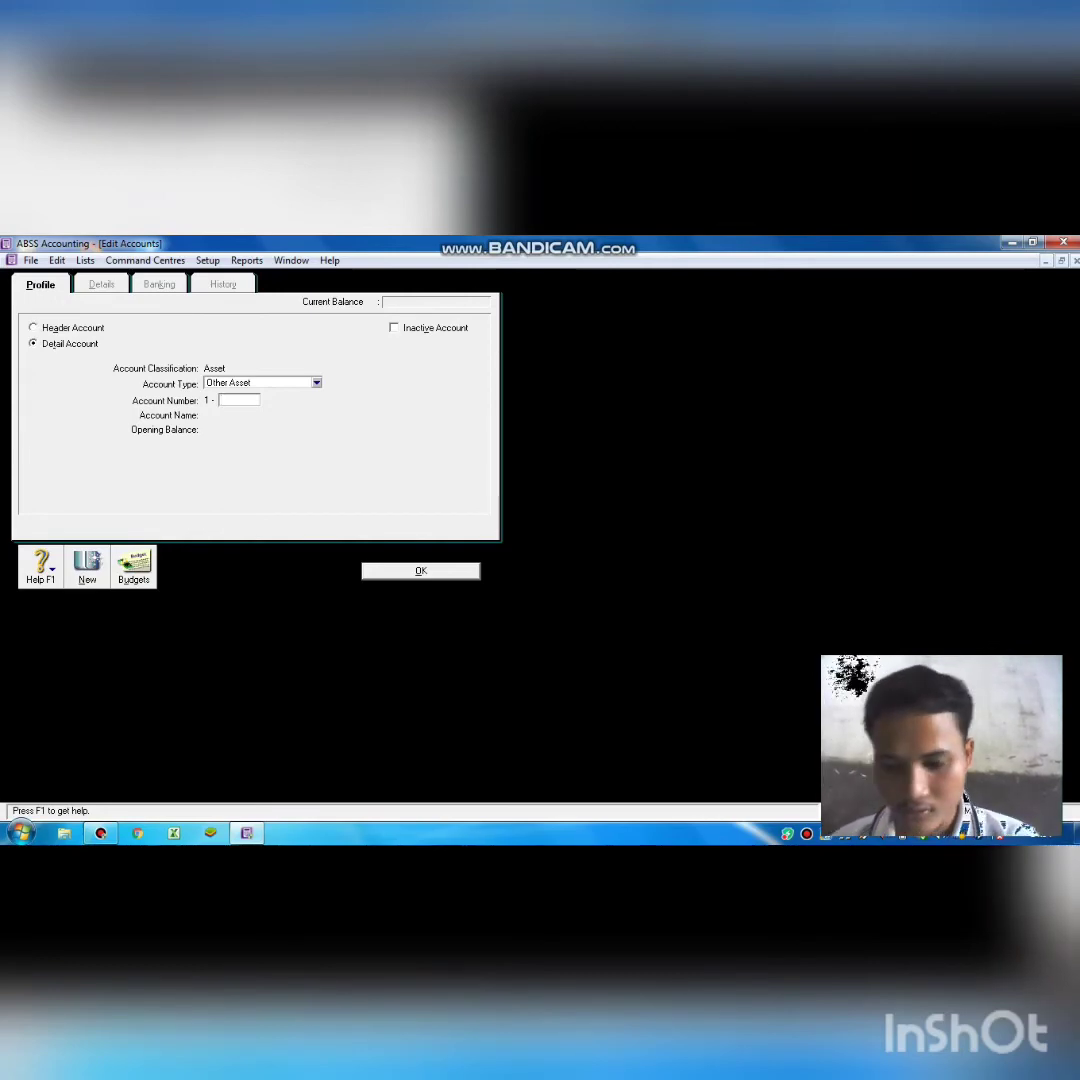
pyautogui.write('2105')
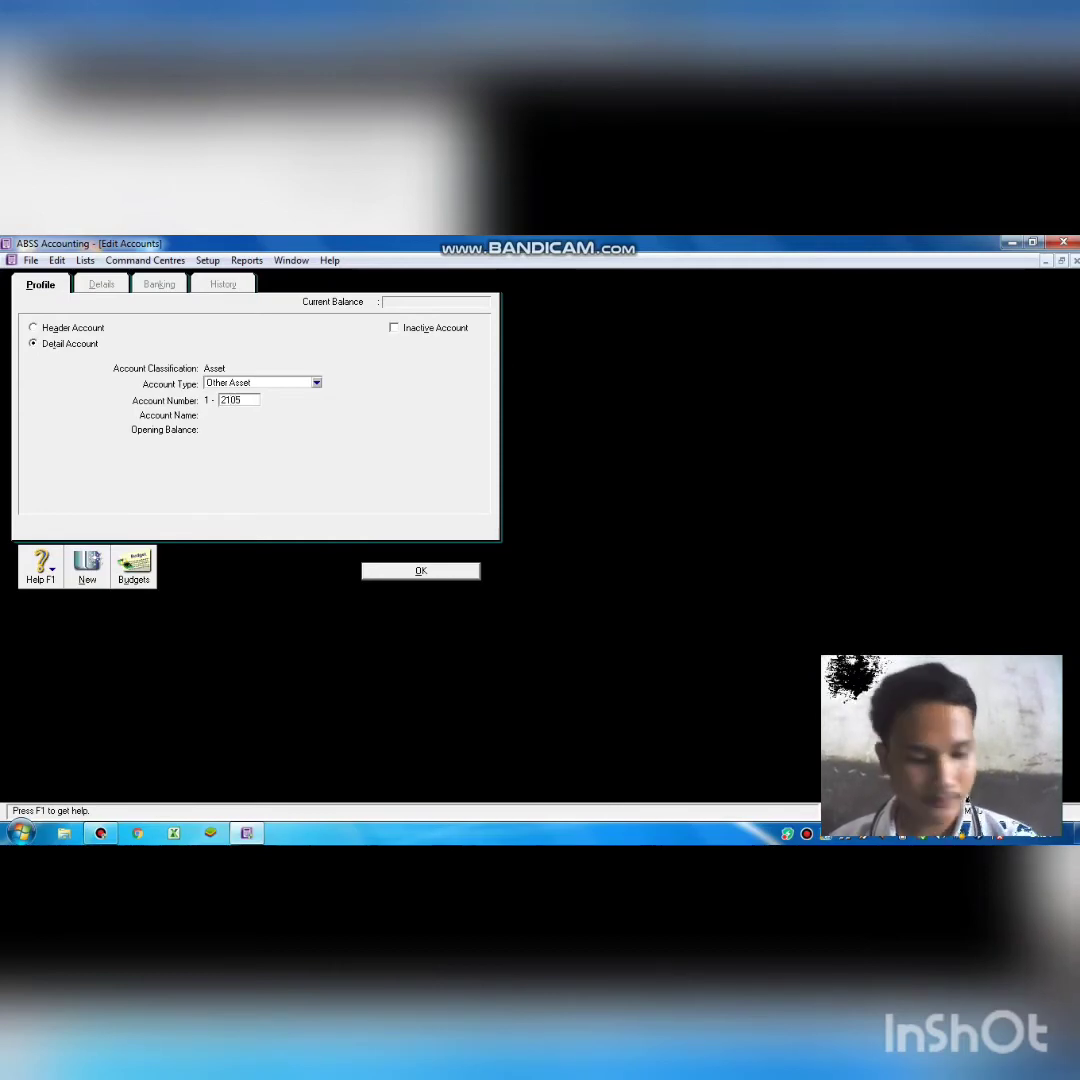
pyautogui.press('Tab')
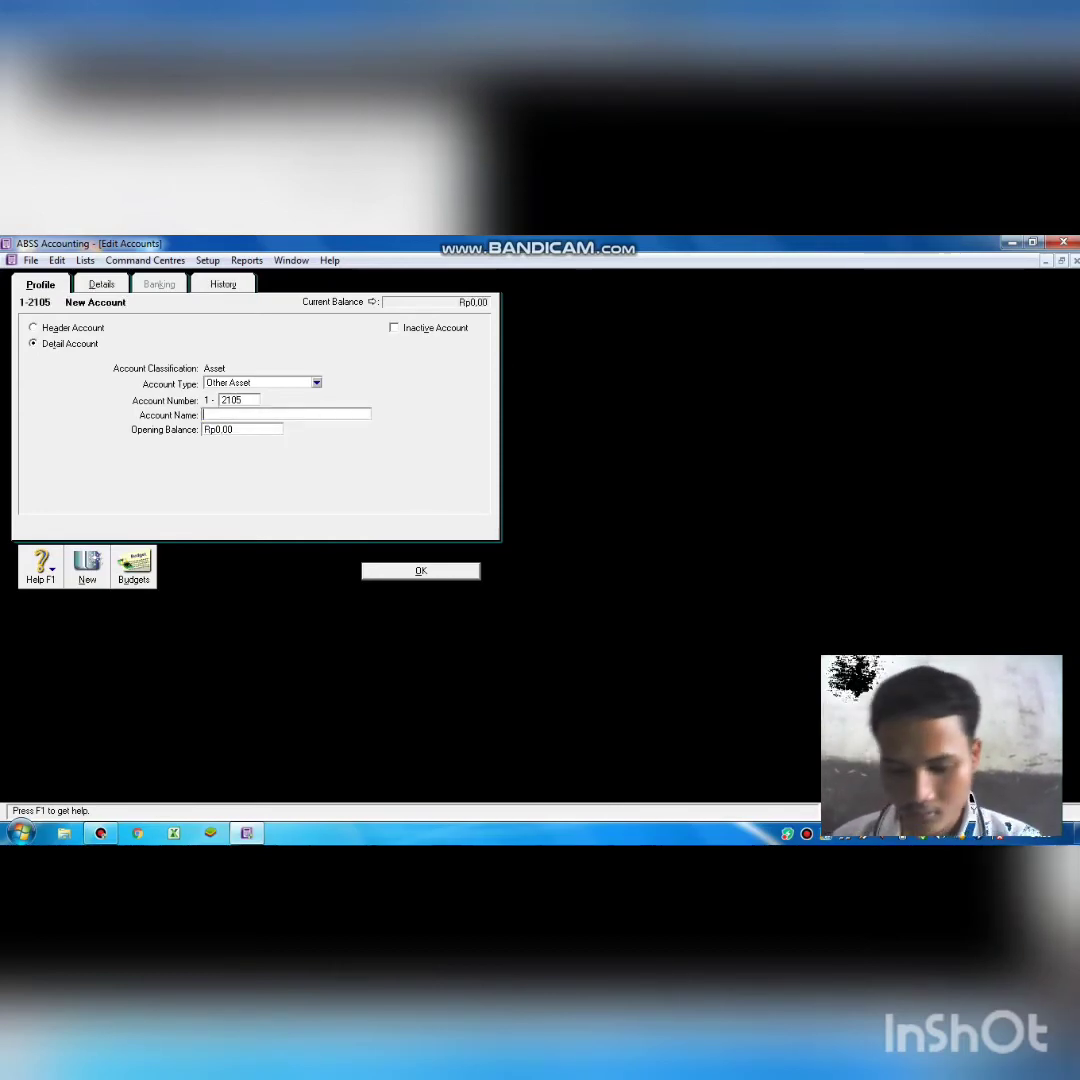
pyautogui.write('A')
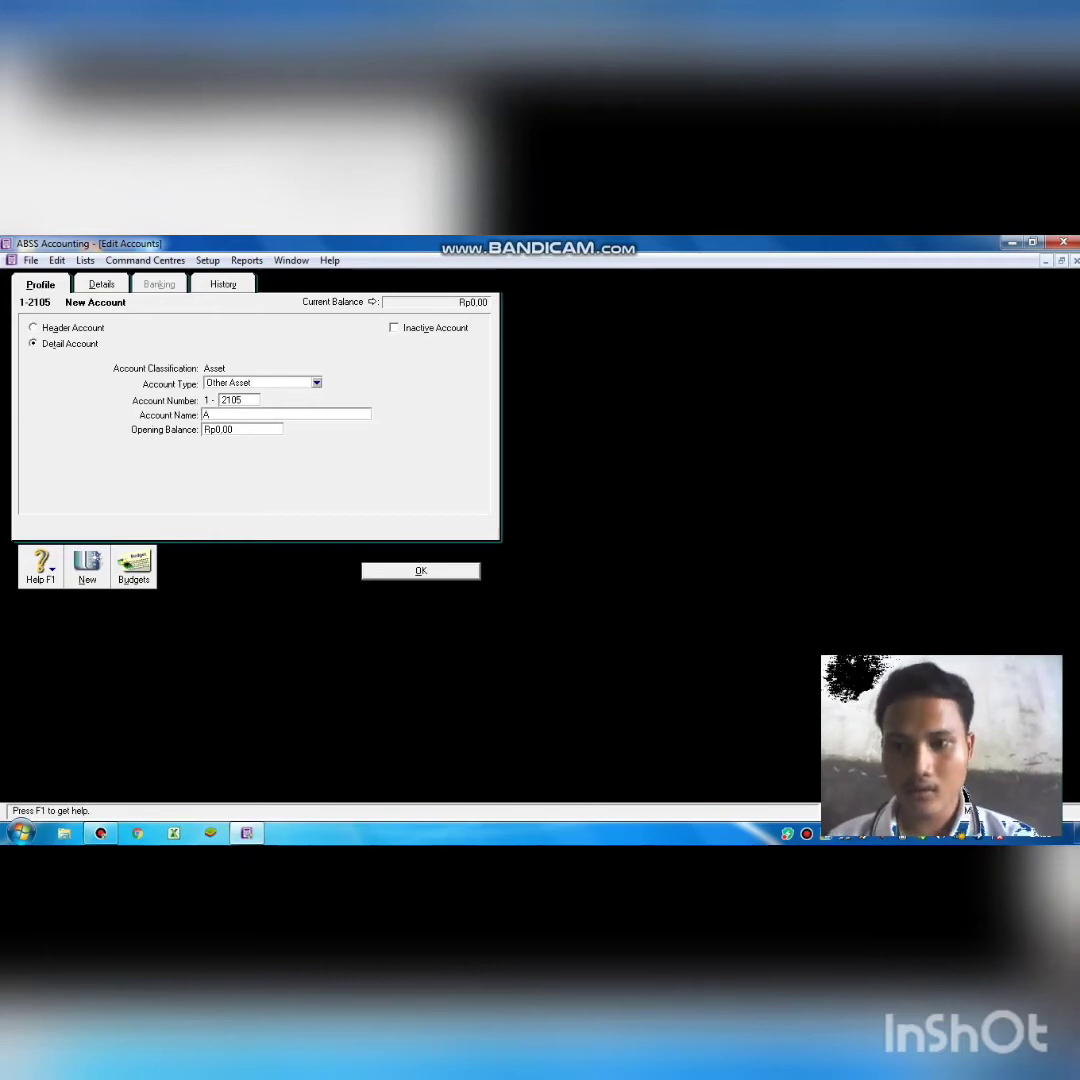
pyautogui.write('c')
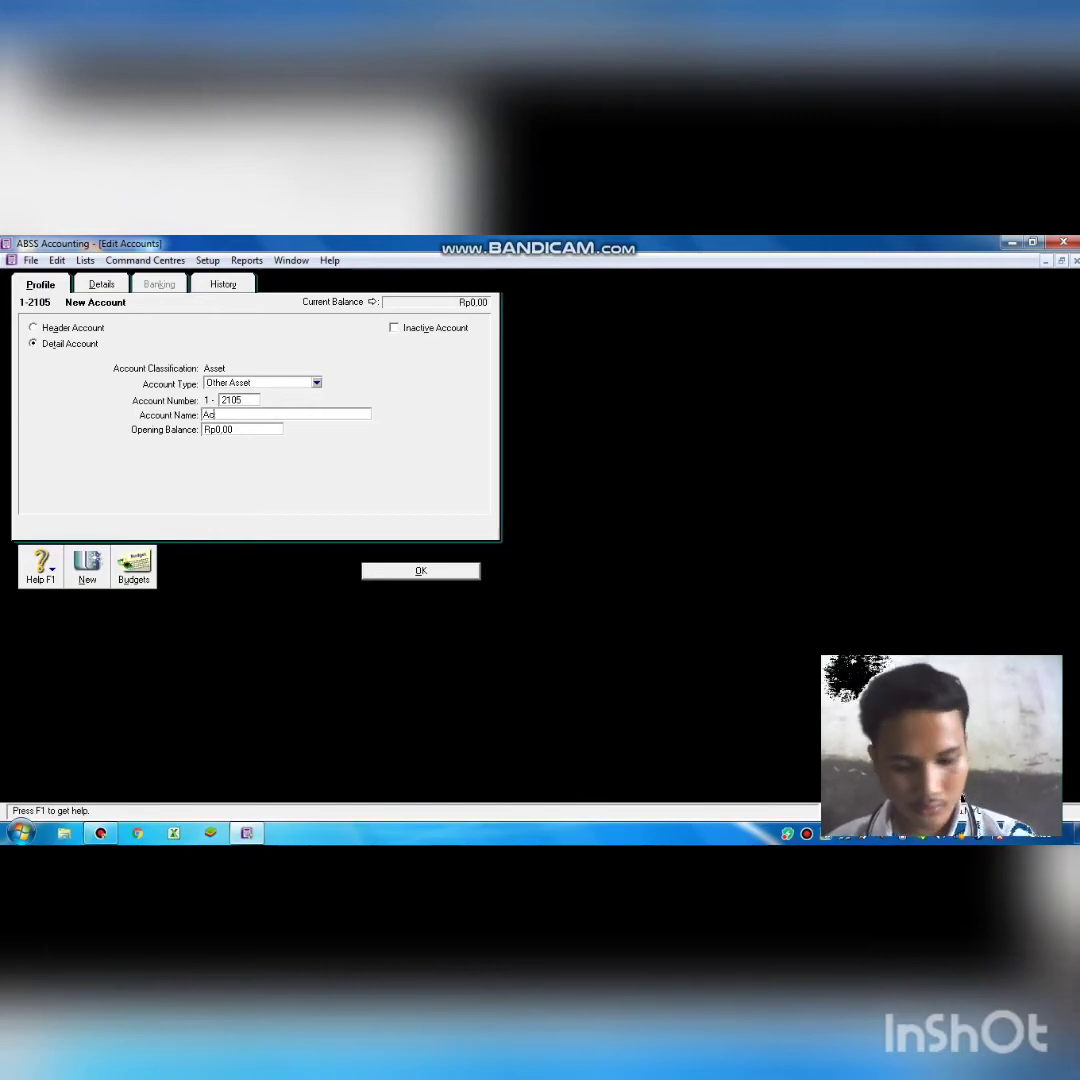
pyautogui.write('c')
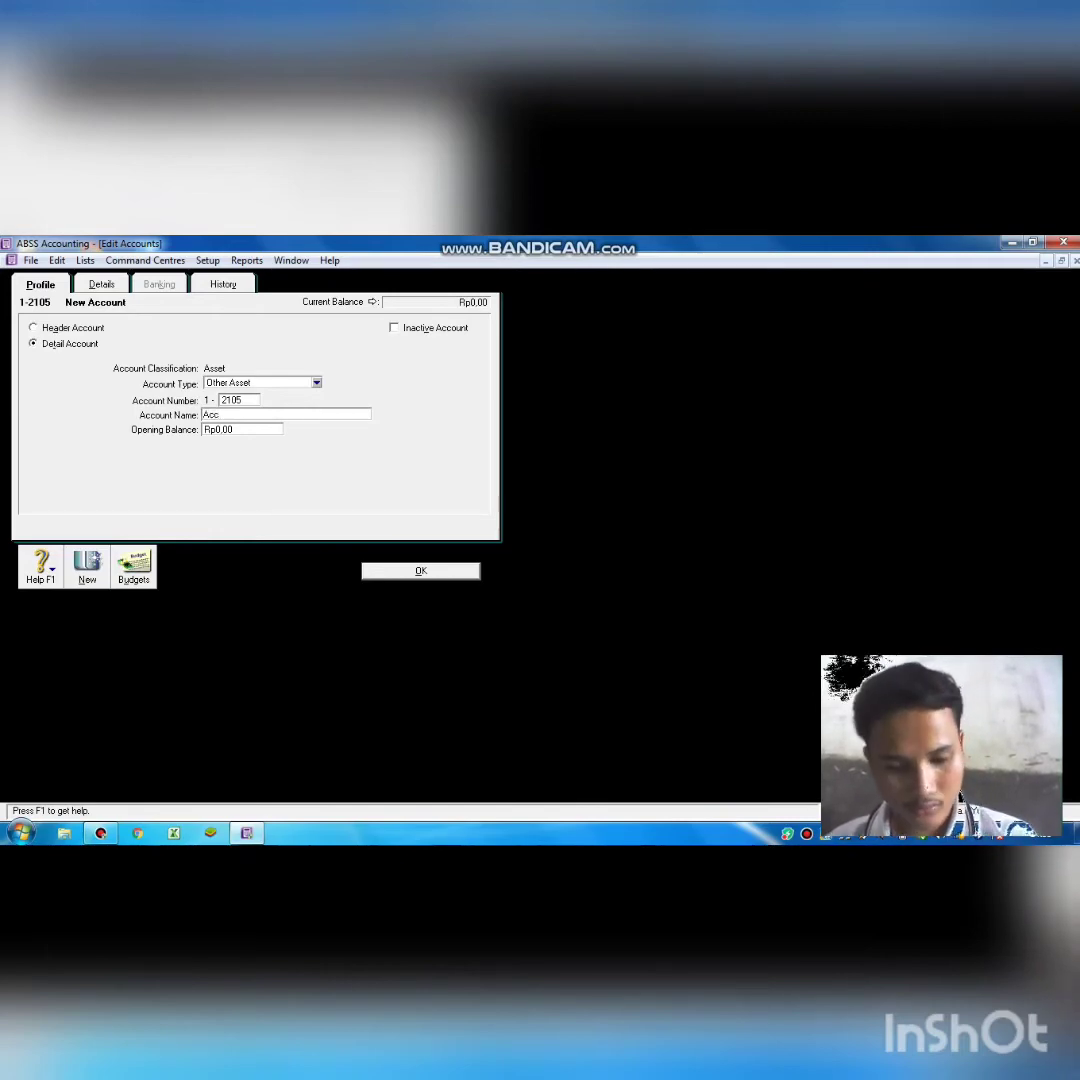
pyautogui.write('um')
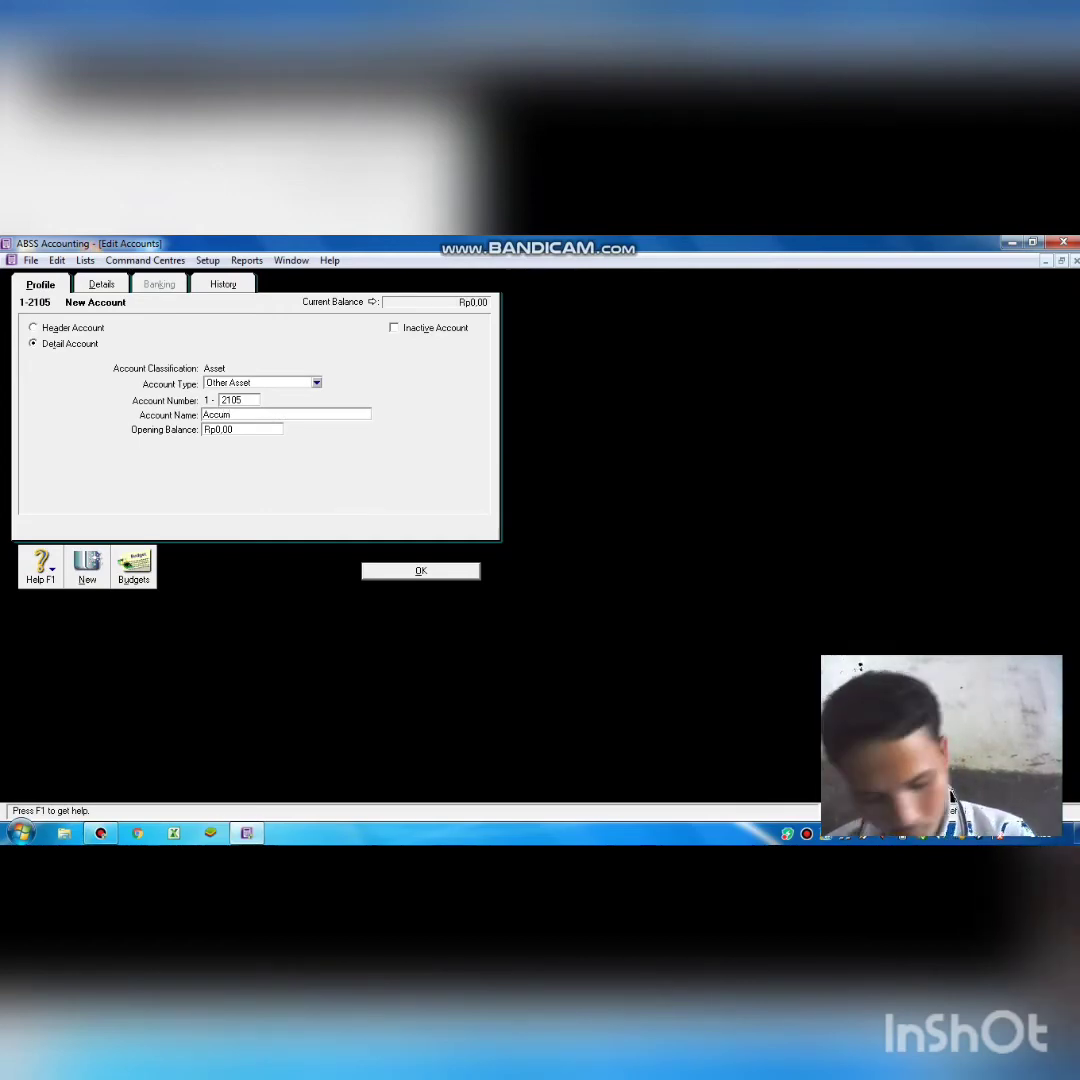
pyautogui.write('.de')
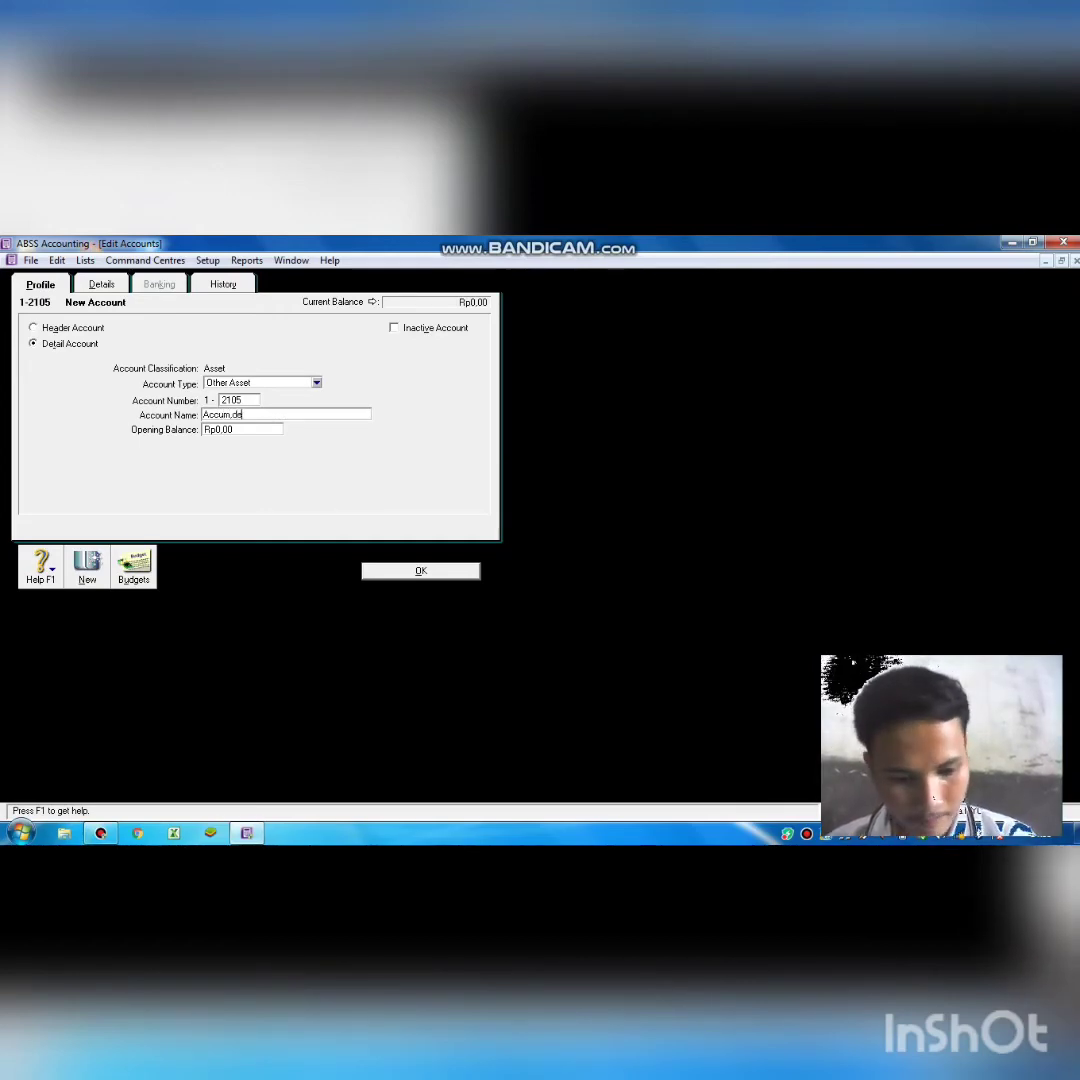
pyautogui.write('p')
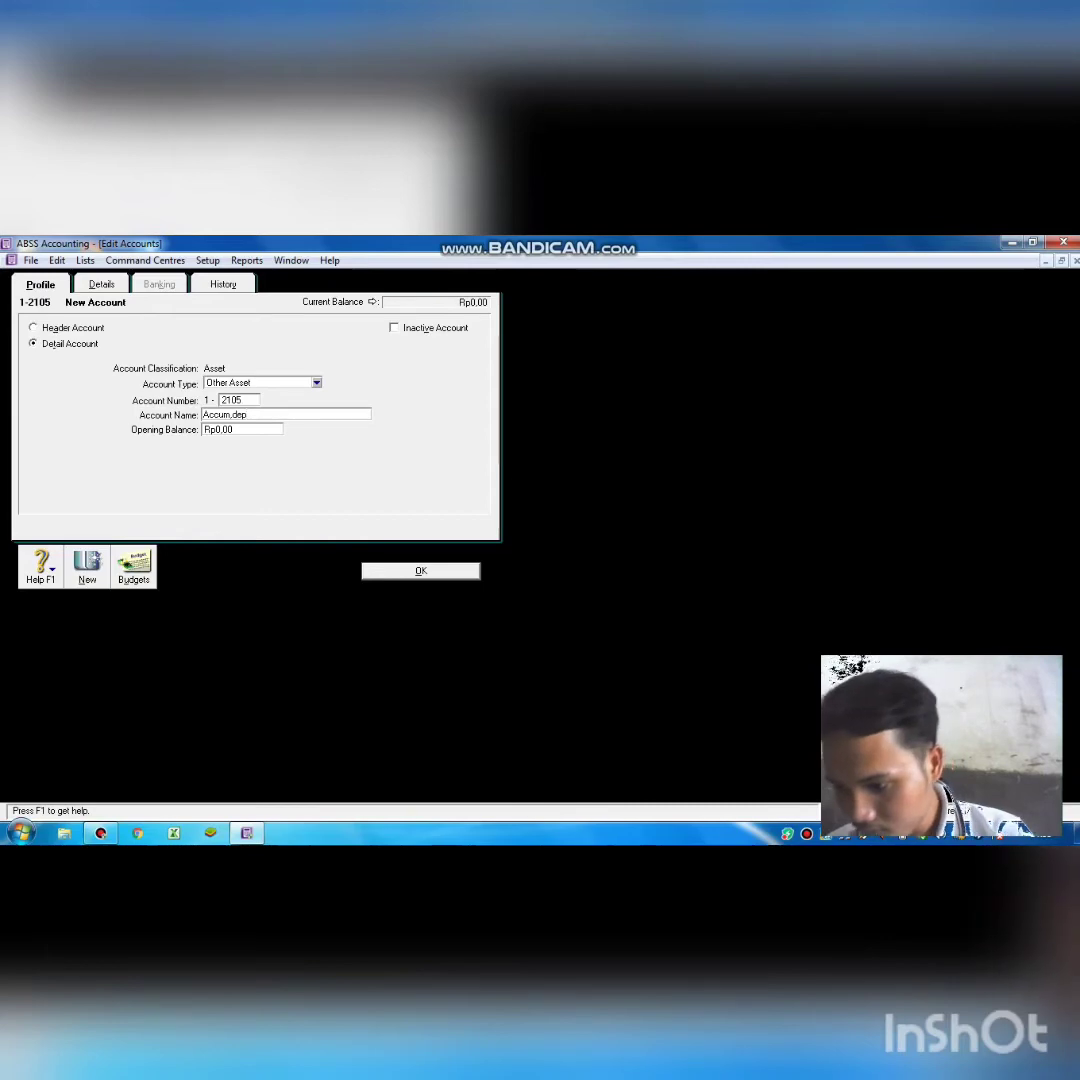
pyautogui.write('.of')
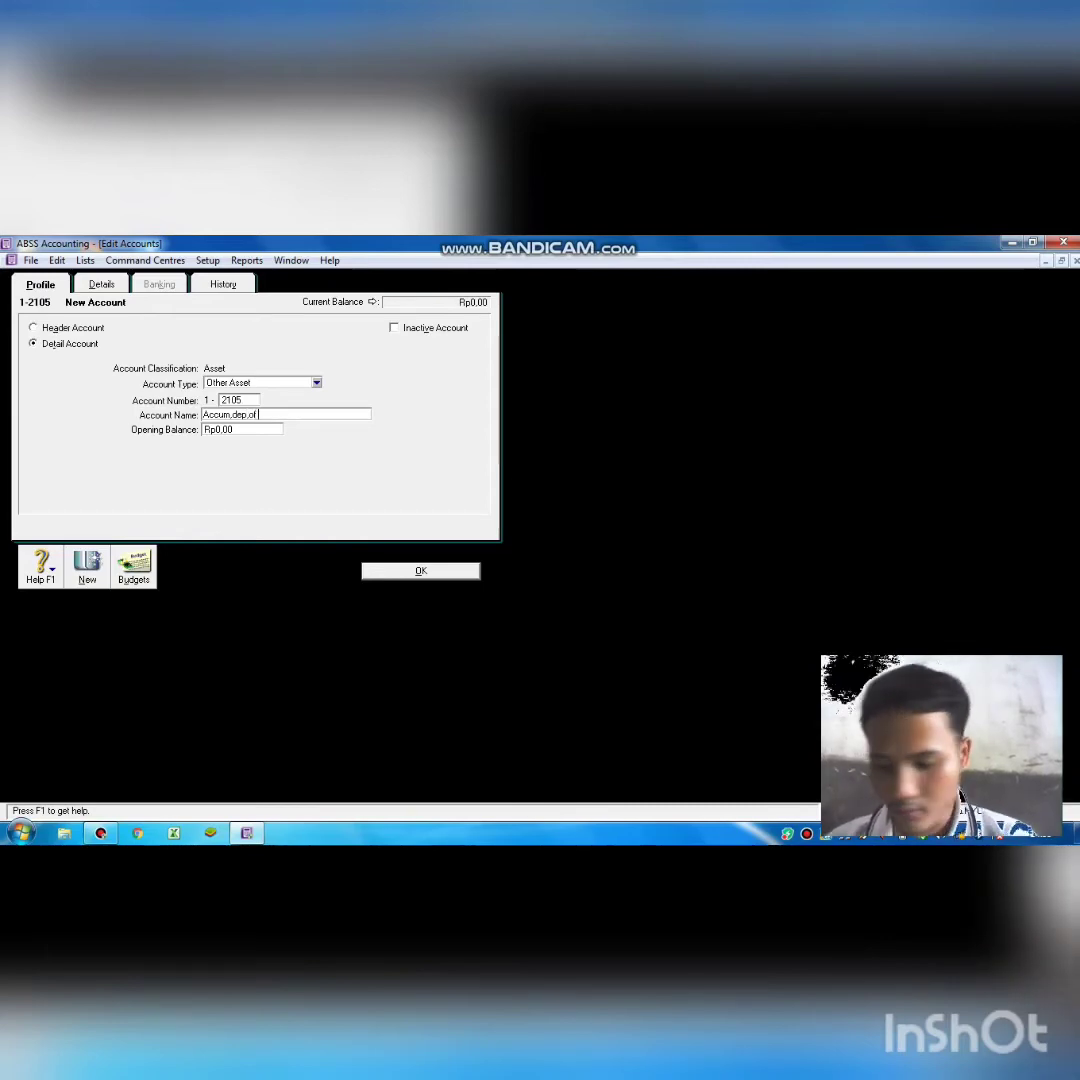
pyautogui.write(' Eq')
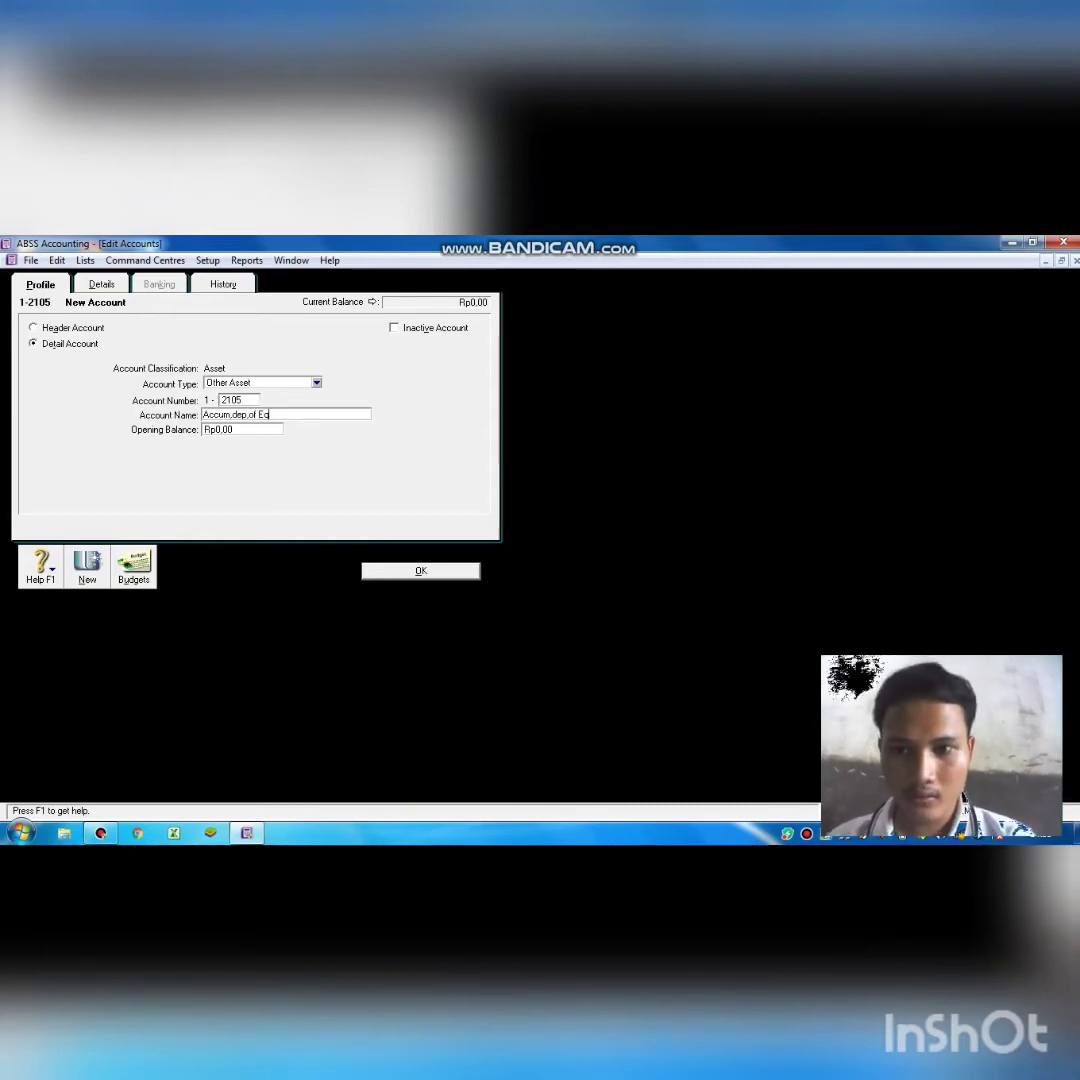
pyautogui.write('uipment')
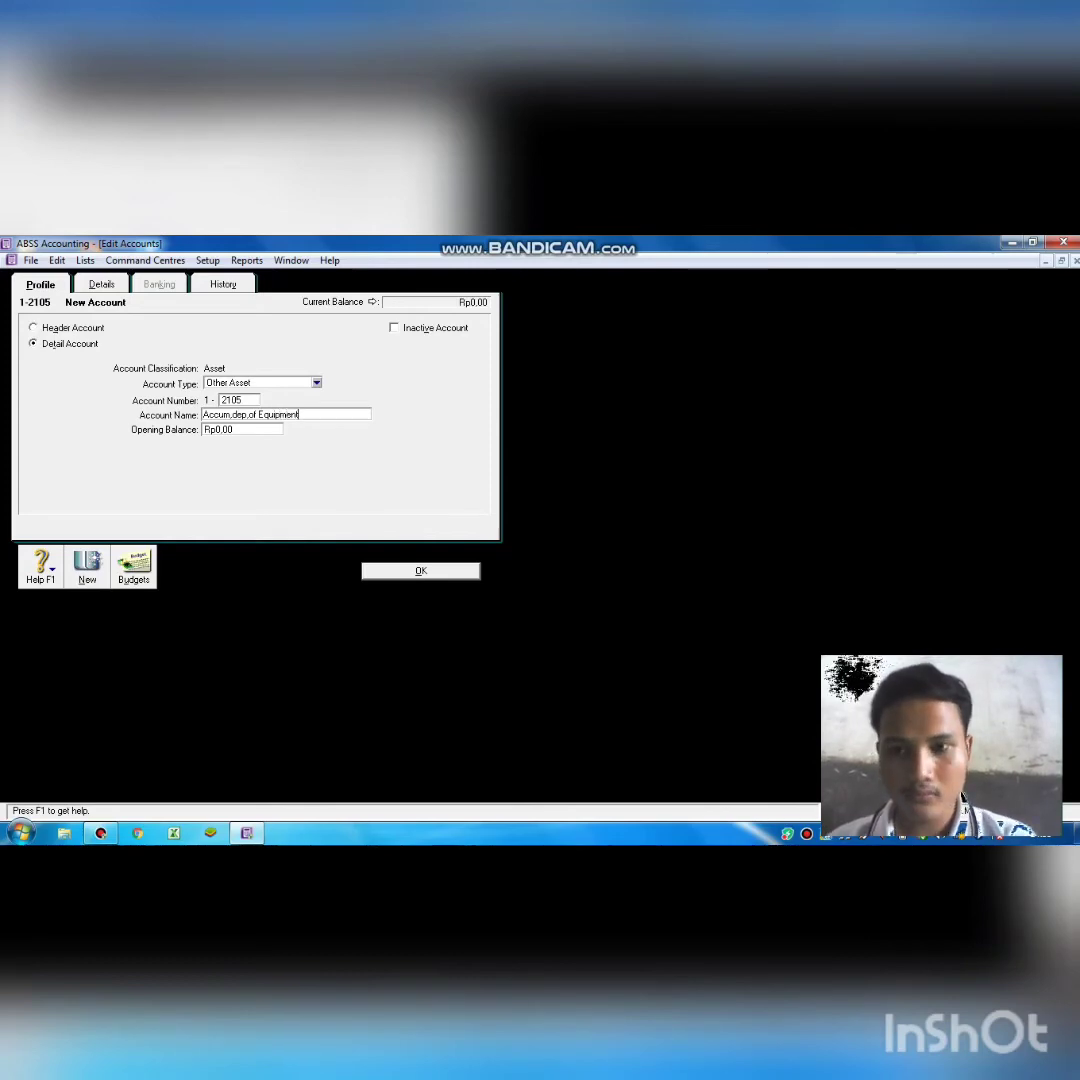
pyautogui.click(420, 570)
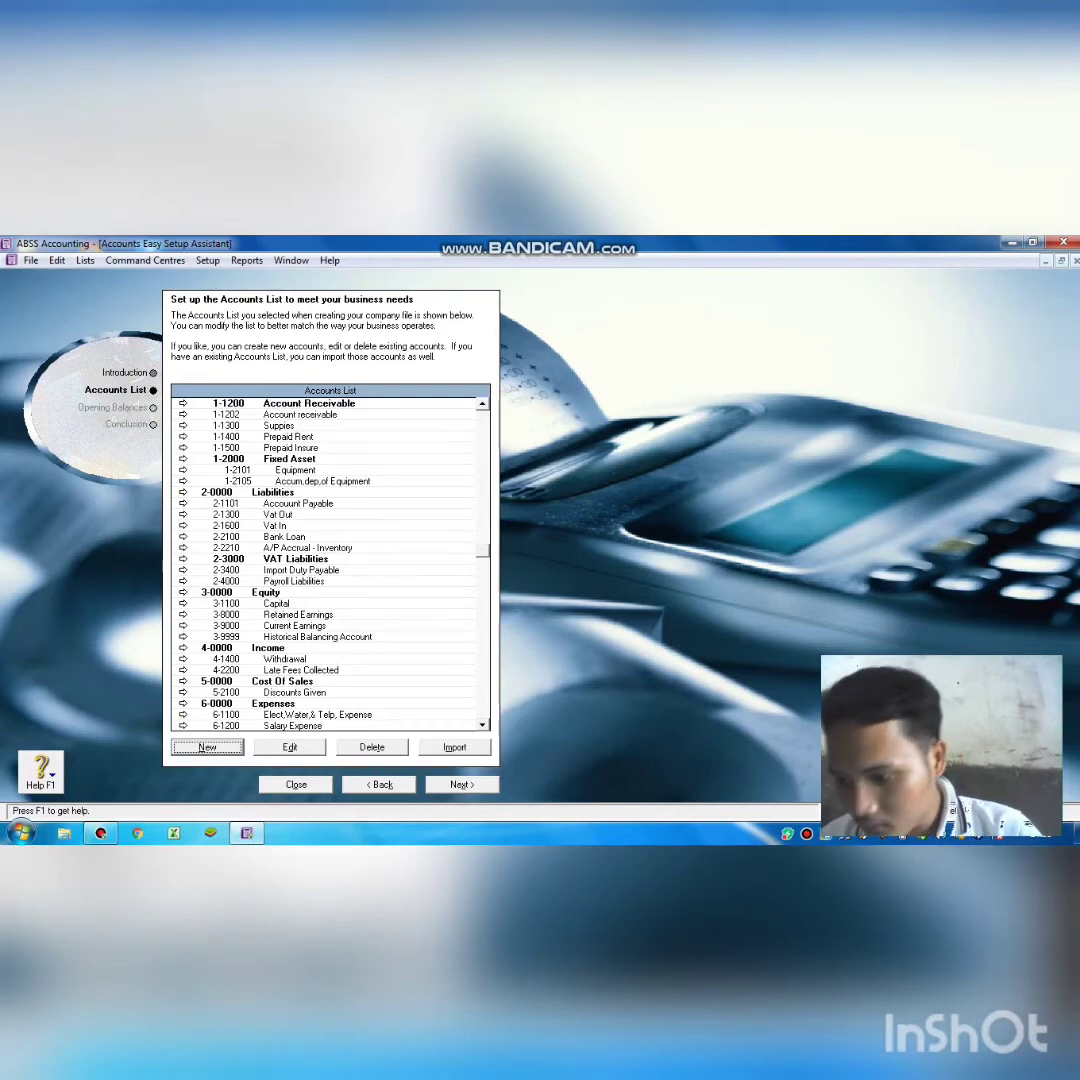
# Renumber Accum.dep.of Equipment from 1-2105 to 1-2205.
pyautogui.doubleClick(282, 481)
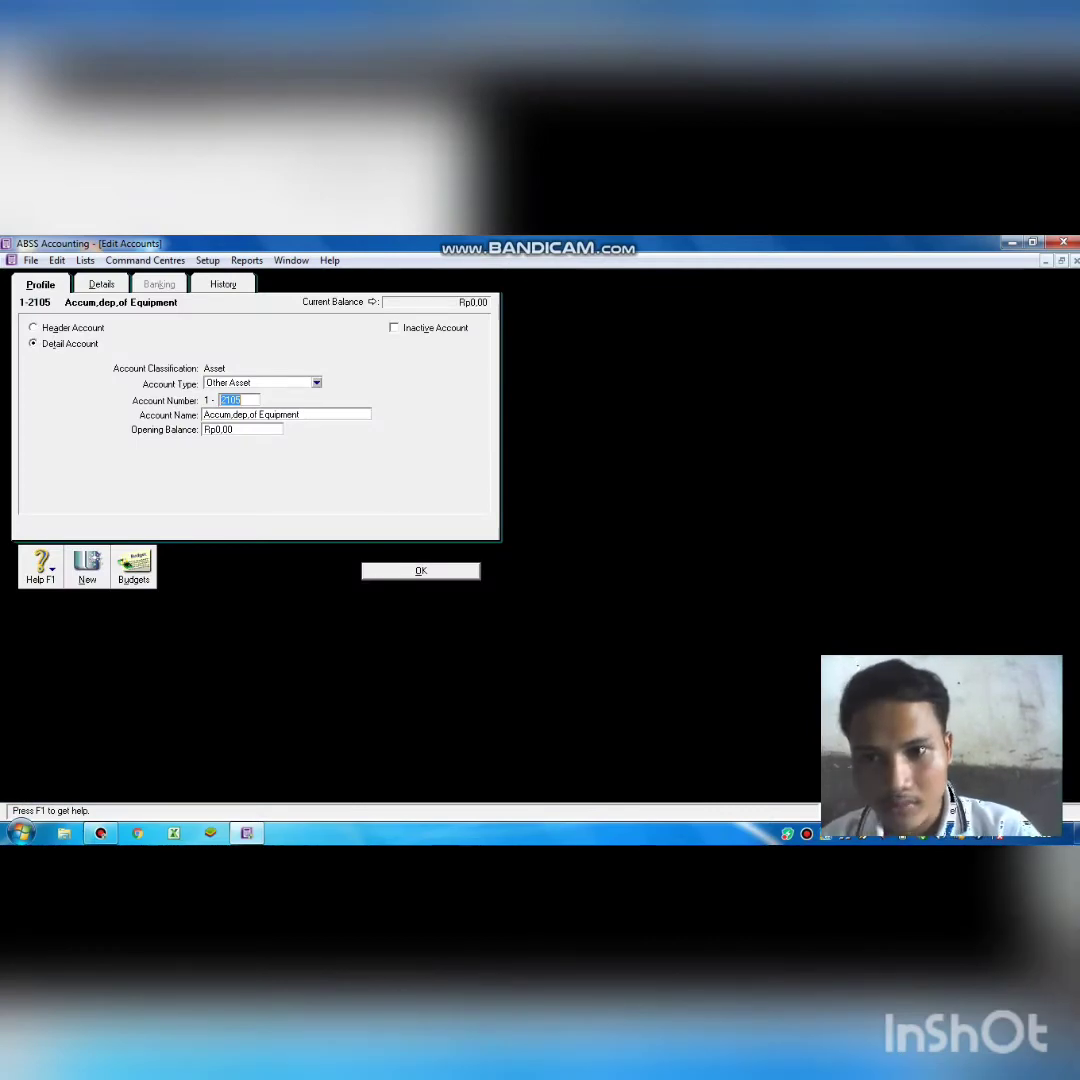
pyautogui.click(230, 400)
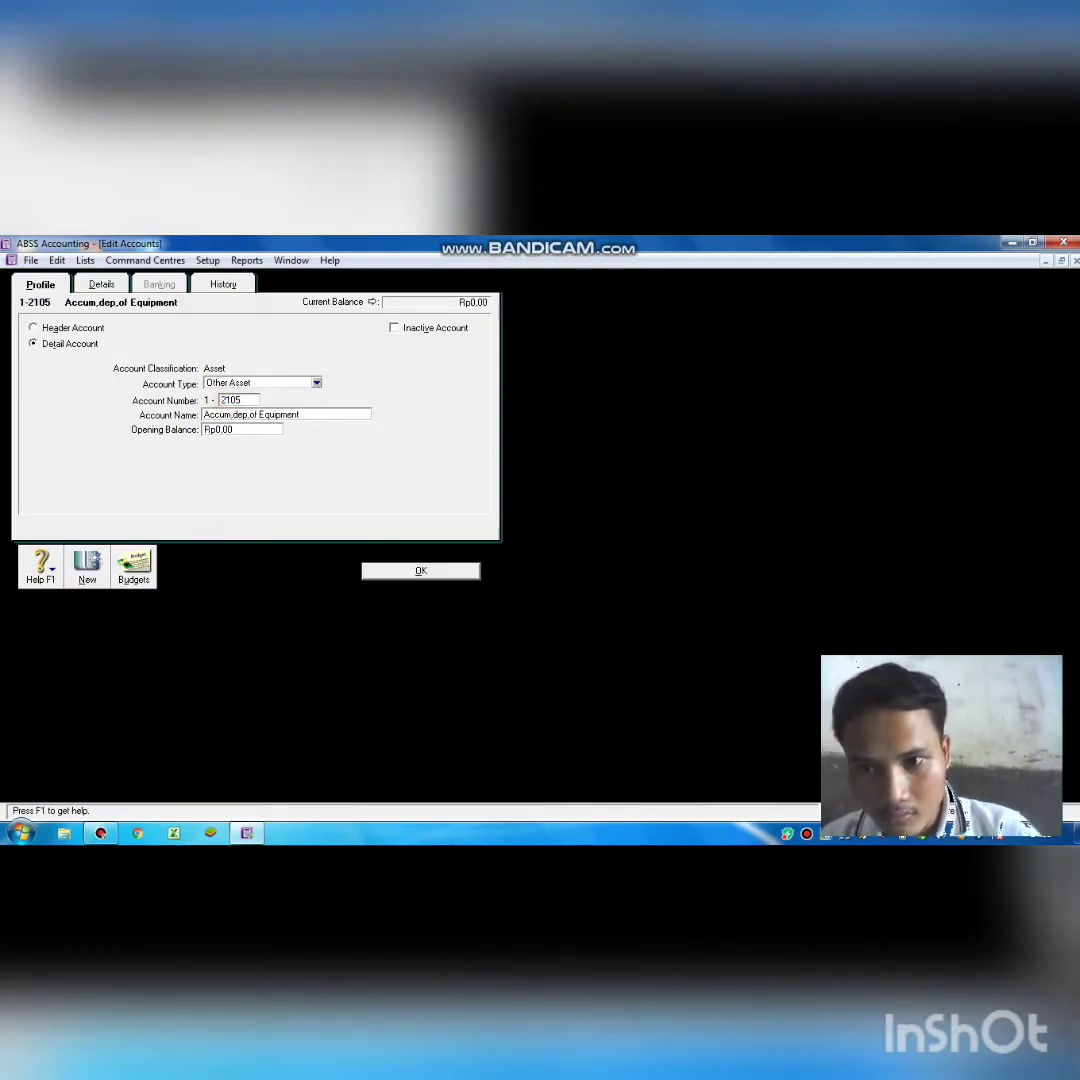
pyautogui.press('BackSpace')
pyautogui.write('2')
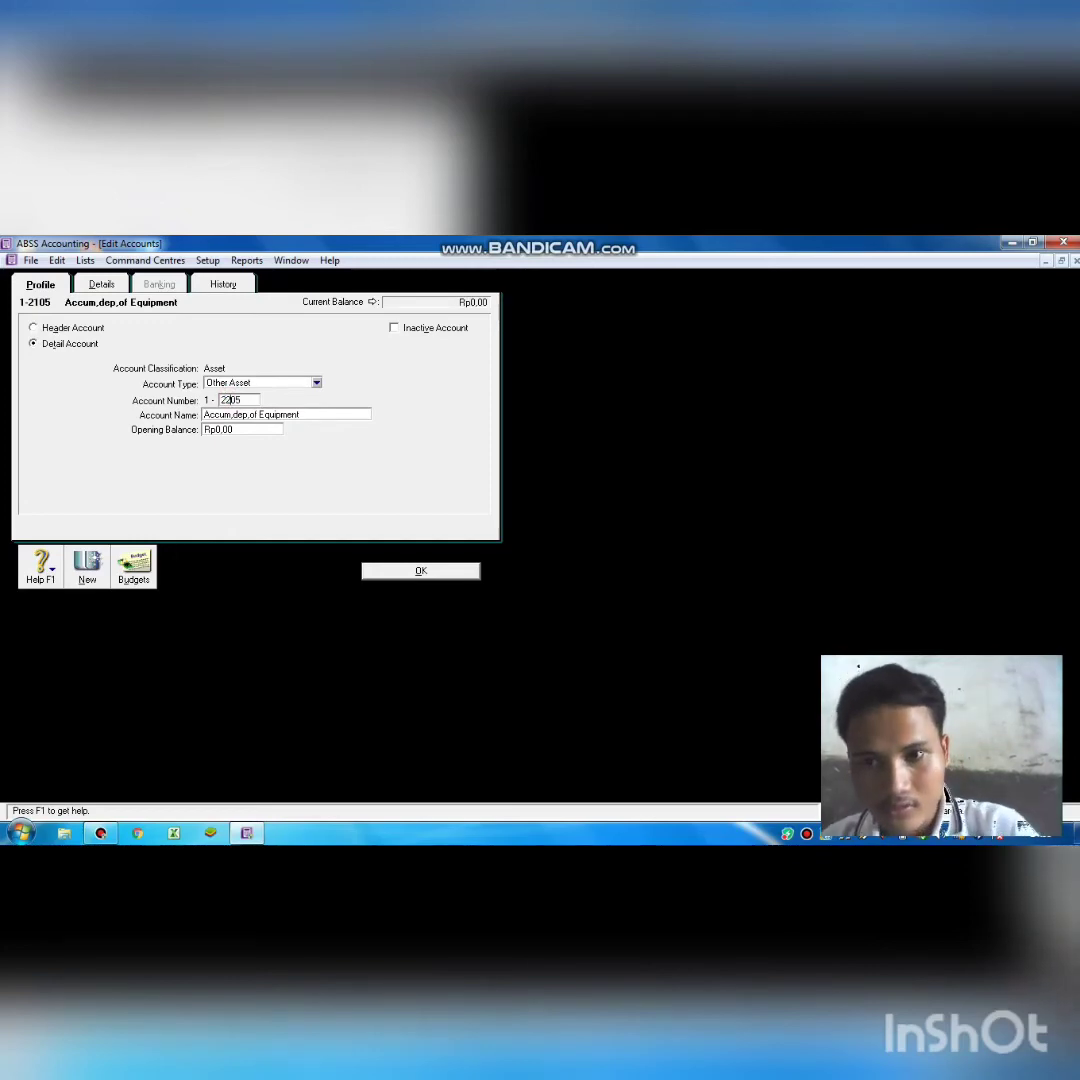
pyautogui.press('Return')
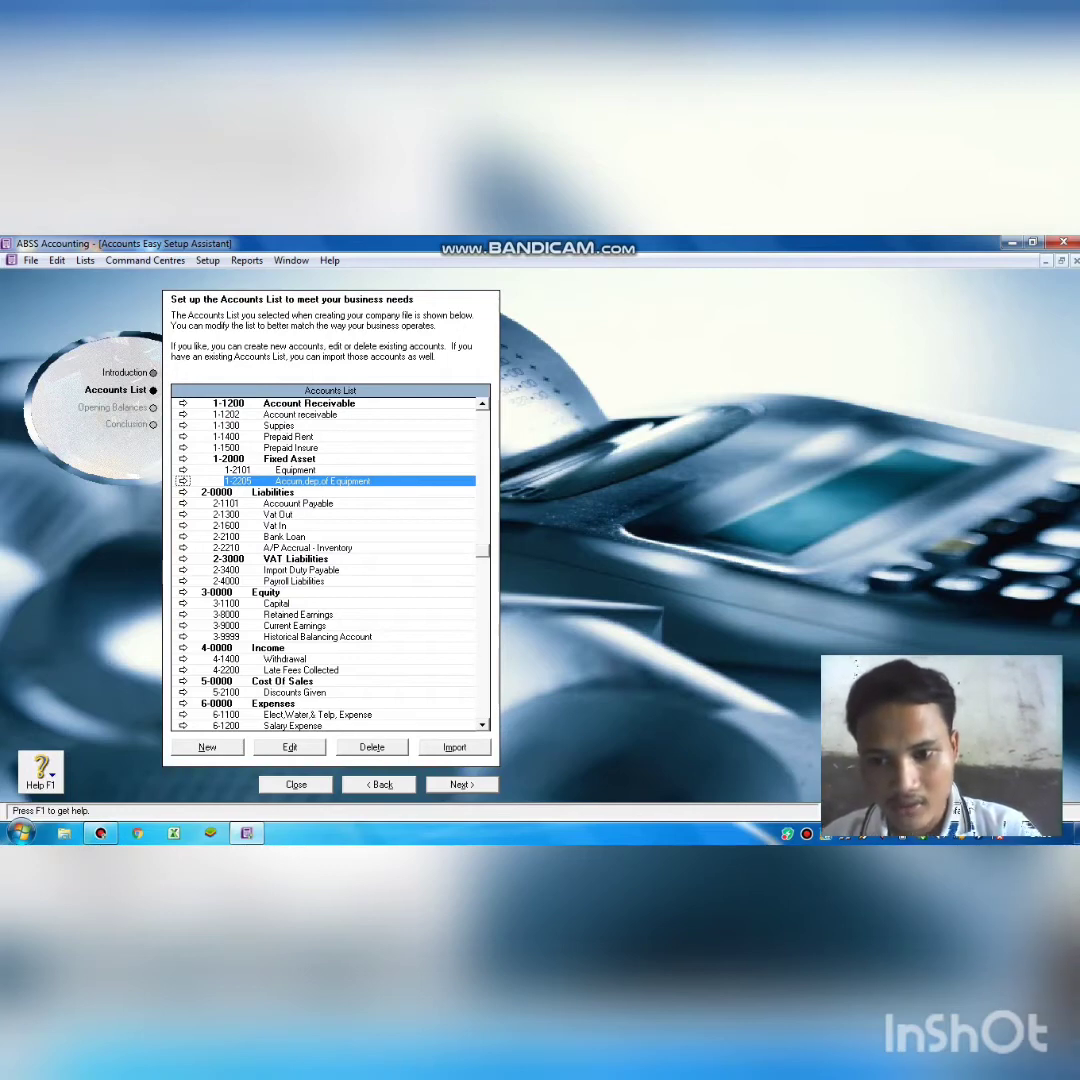
# Add detail Other Asset account 1-2105 named 'Vehicle'.
pyautogui.hotkey('alt', 'n')
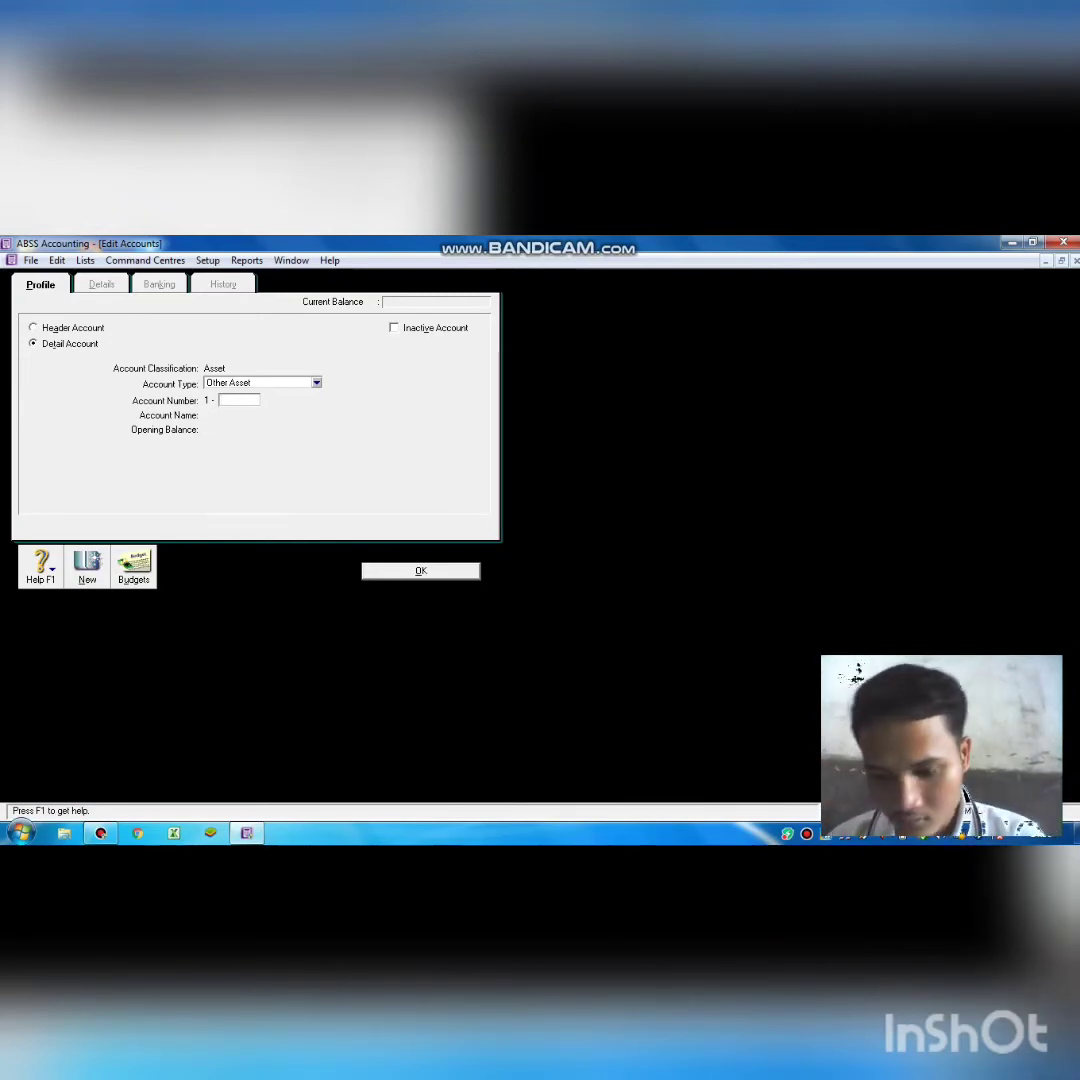
pyautogui.write('2105')
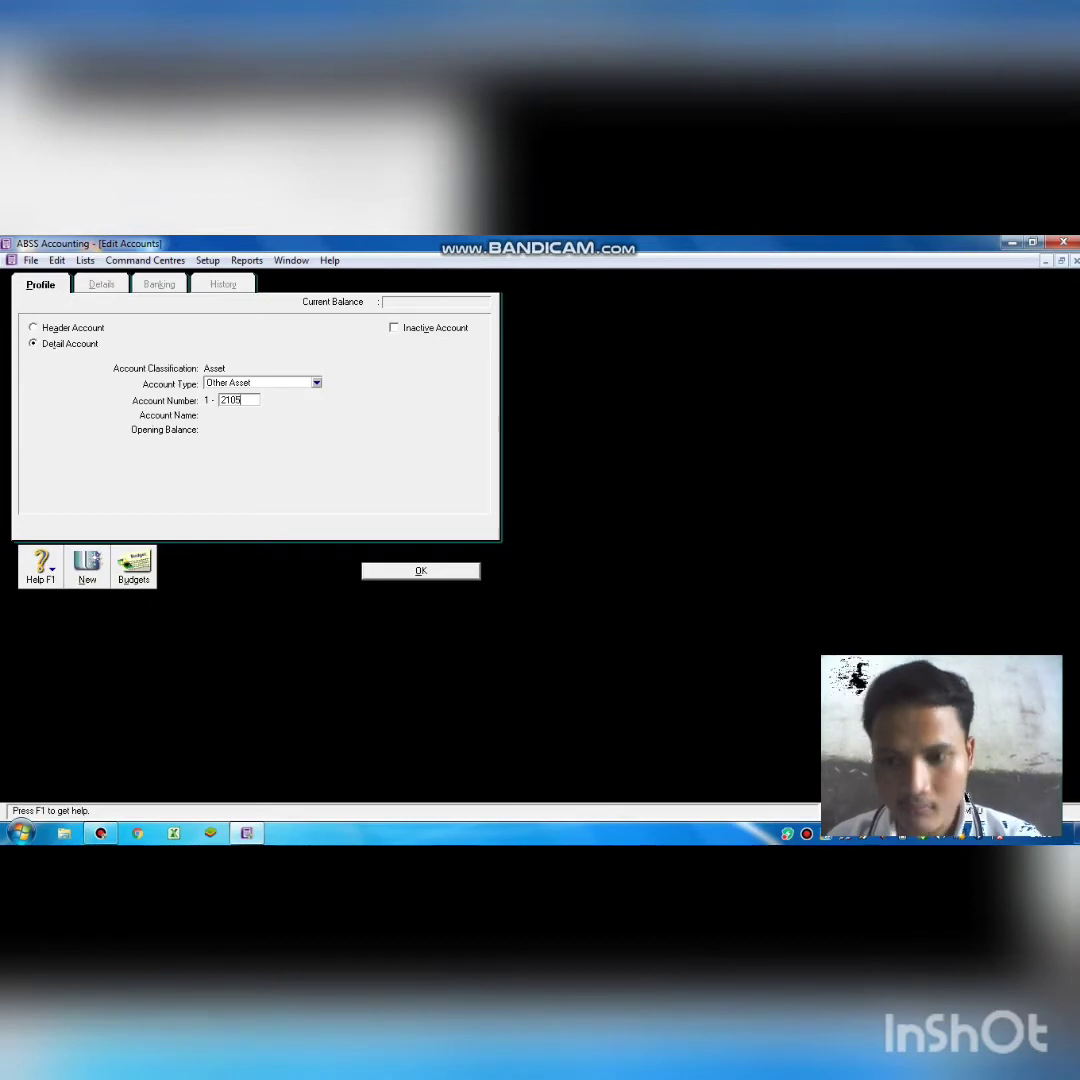
pyautogui.press('Tab')
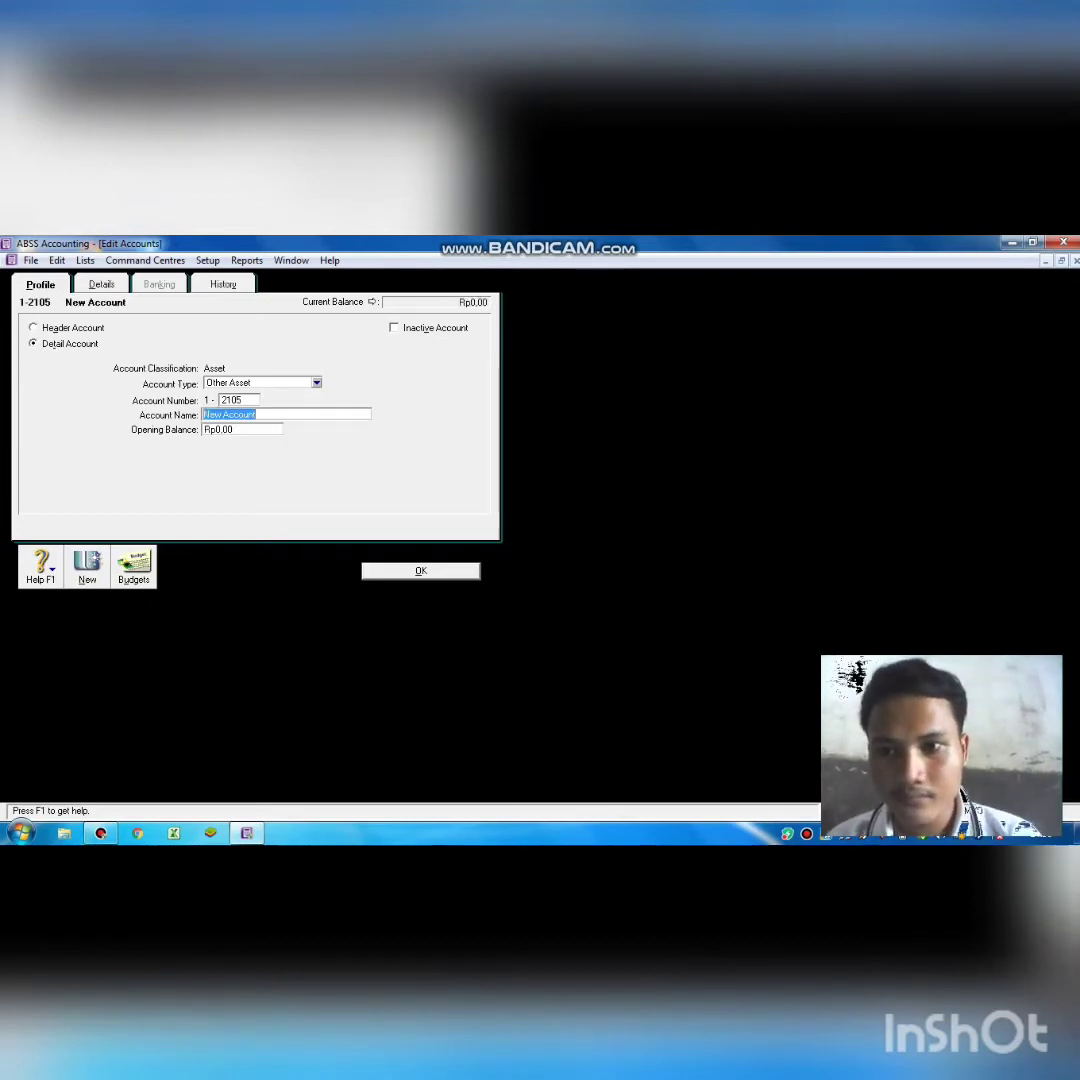
pyautogui.write('V')
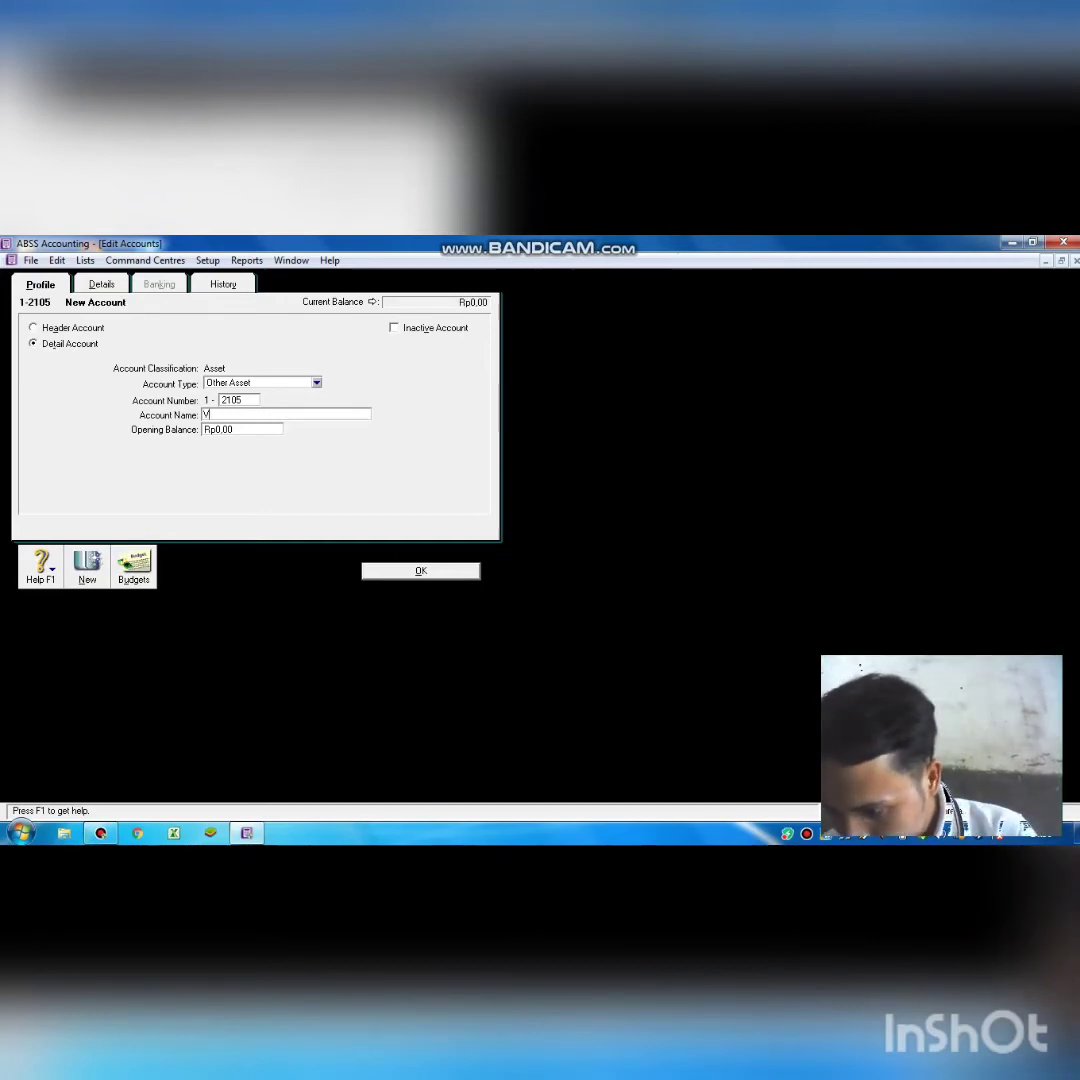
pyautogui.write('E')
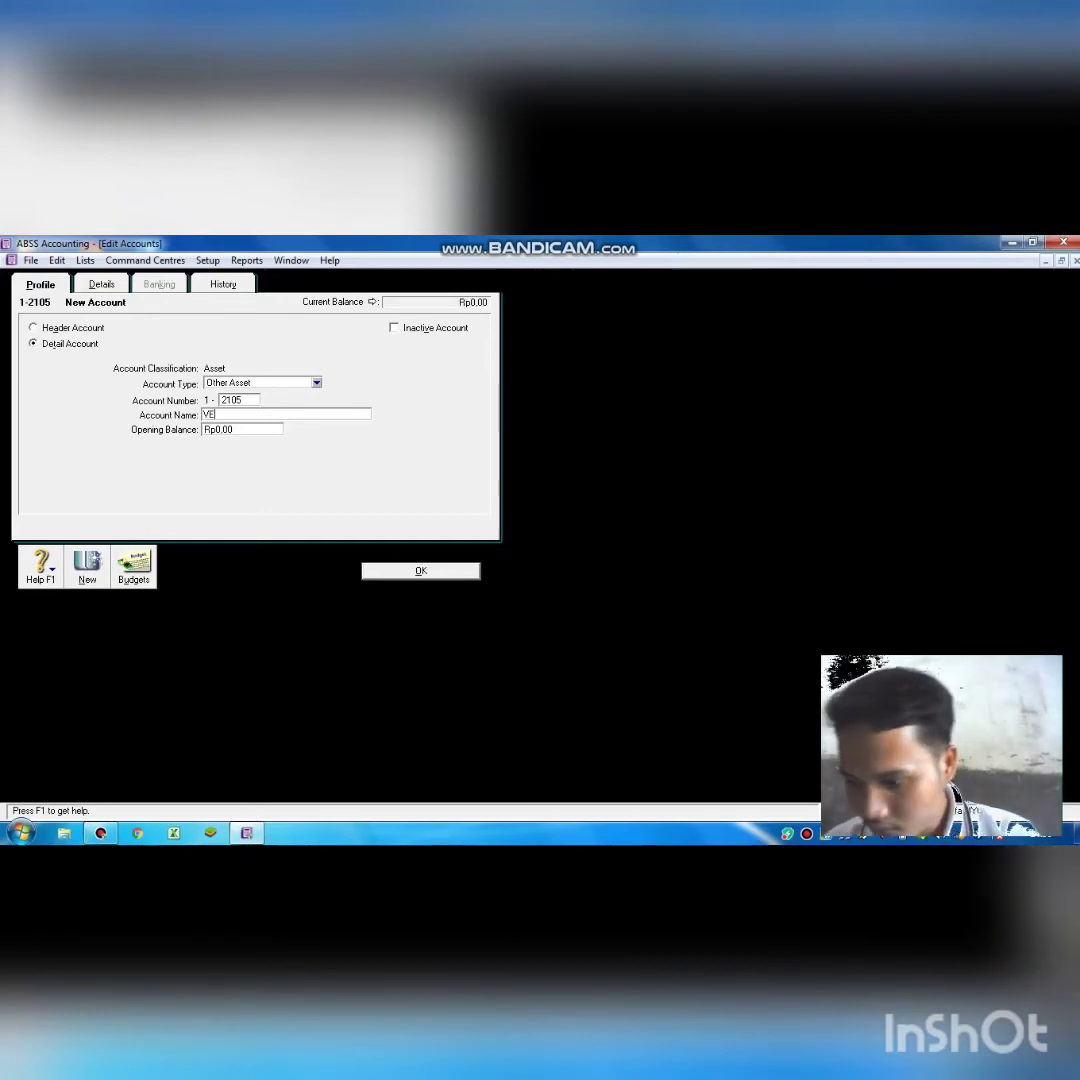
pyautogui.press('BackSpace')
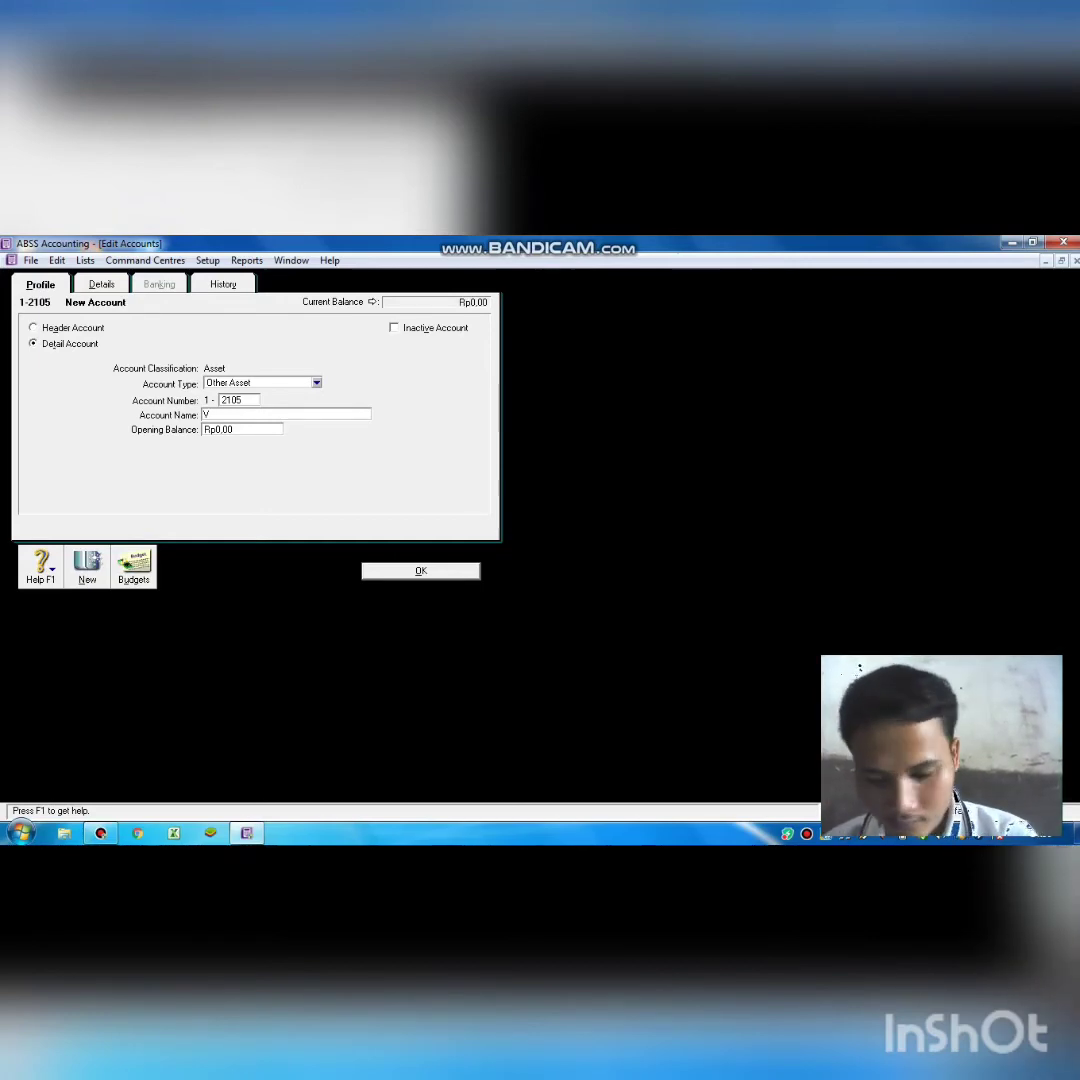
pyautogui.write('ehi')
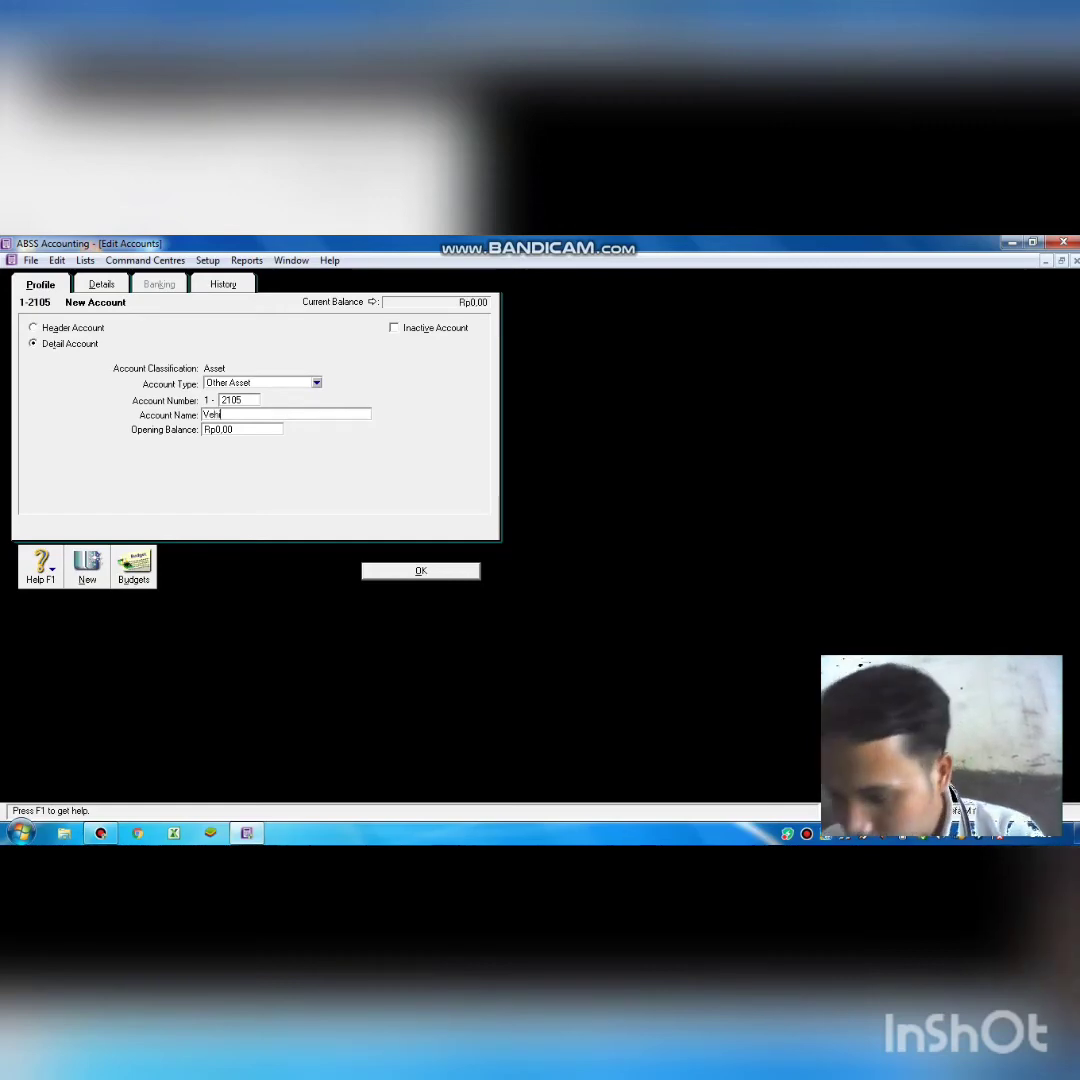
pyautogui.write('che')
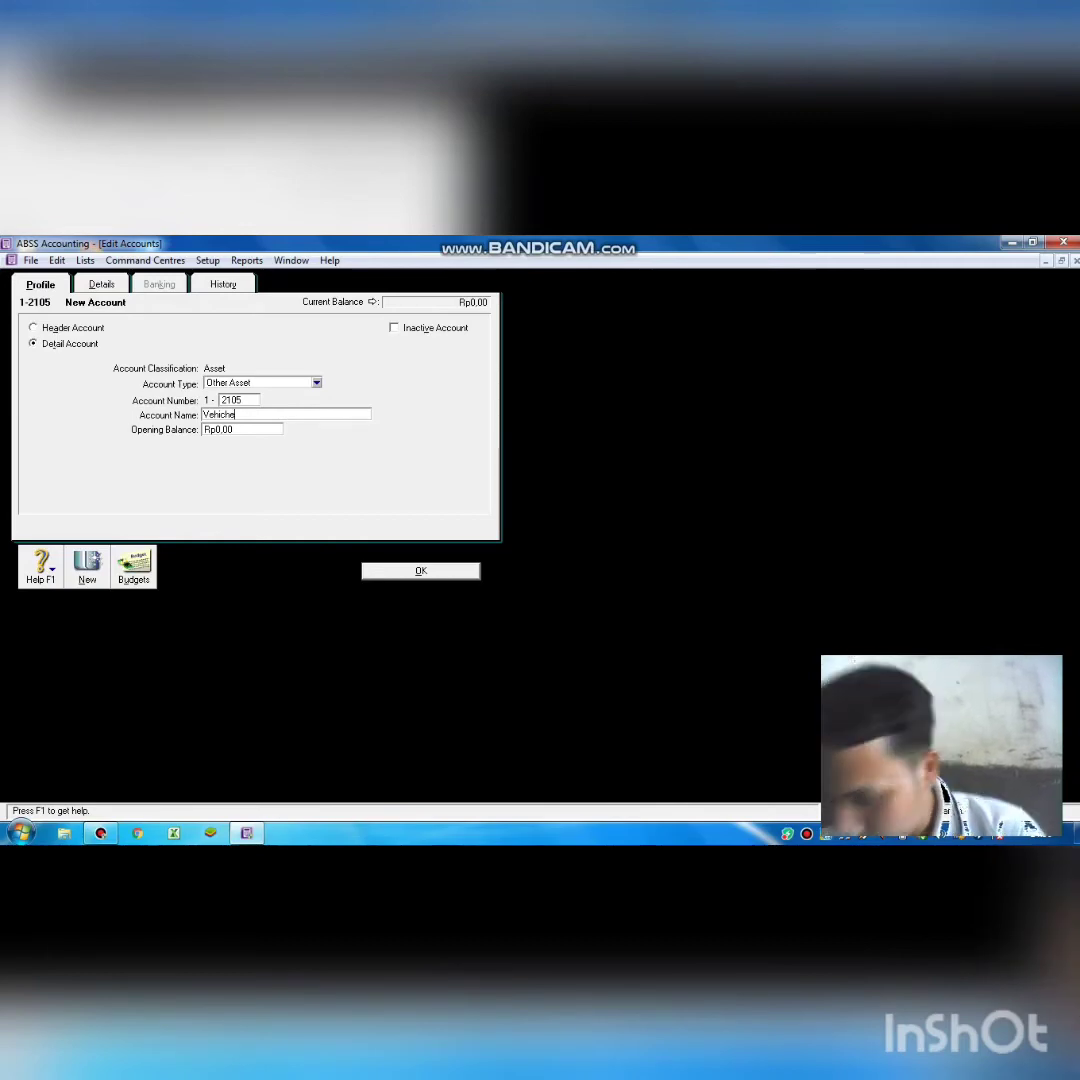
pyautogui.press('BackSpace')
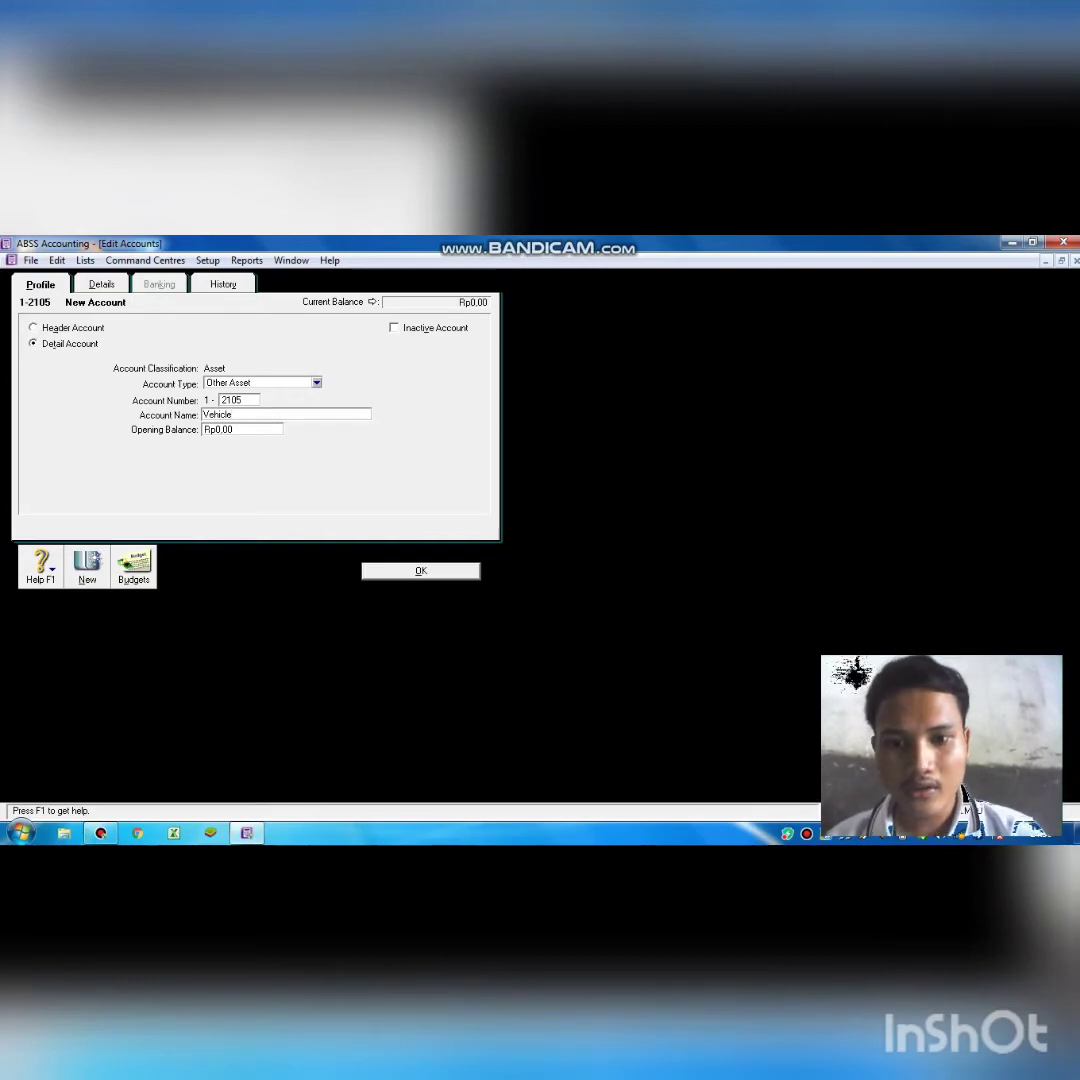
pyautogui.click(402, 568)
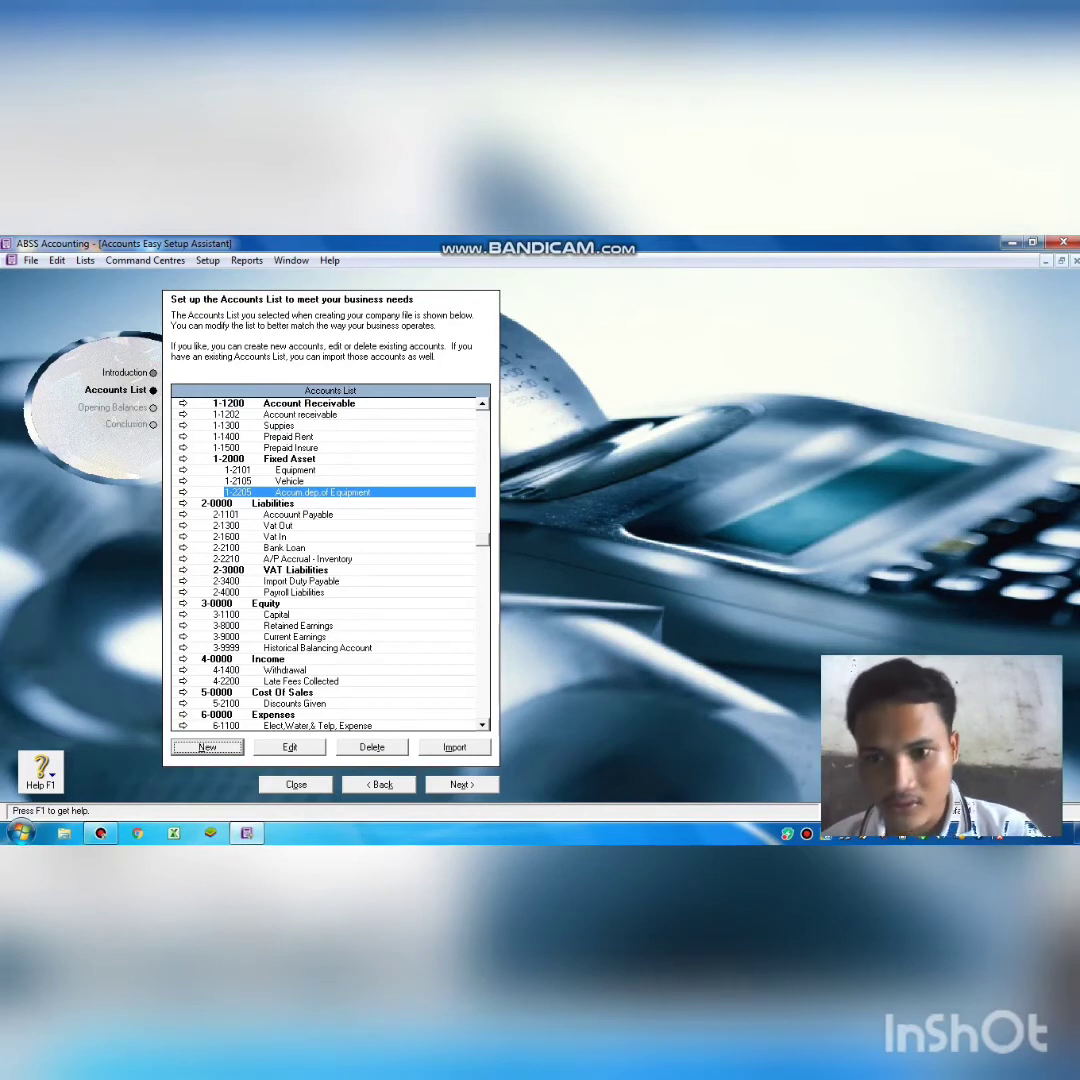
pyautogui.press('Return')
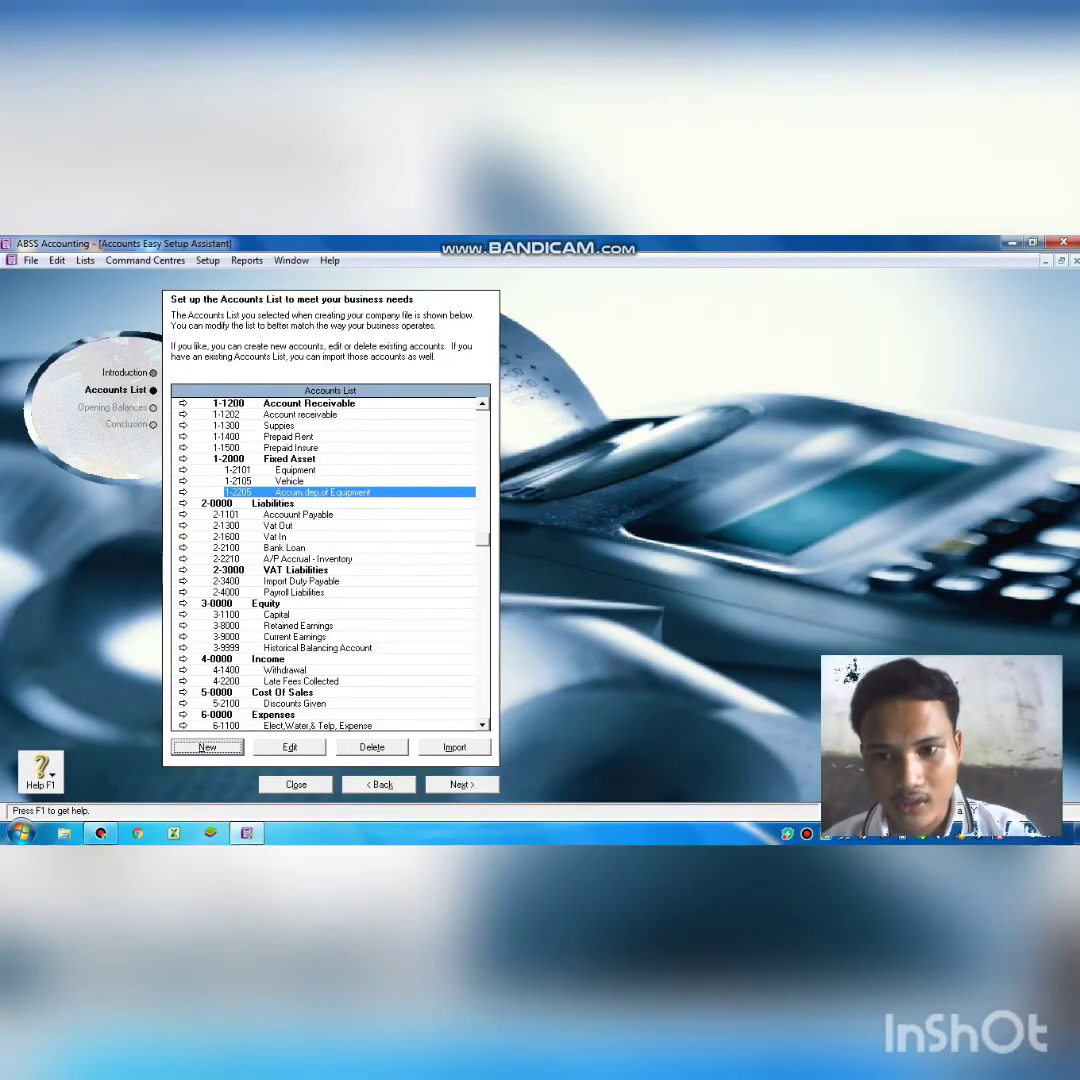
pyautogui.doubleClick(284, 491)
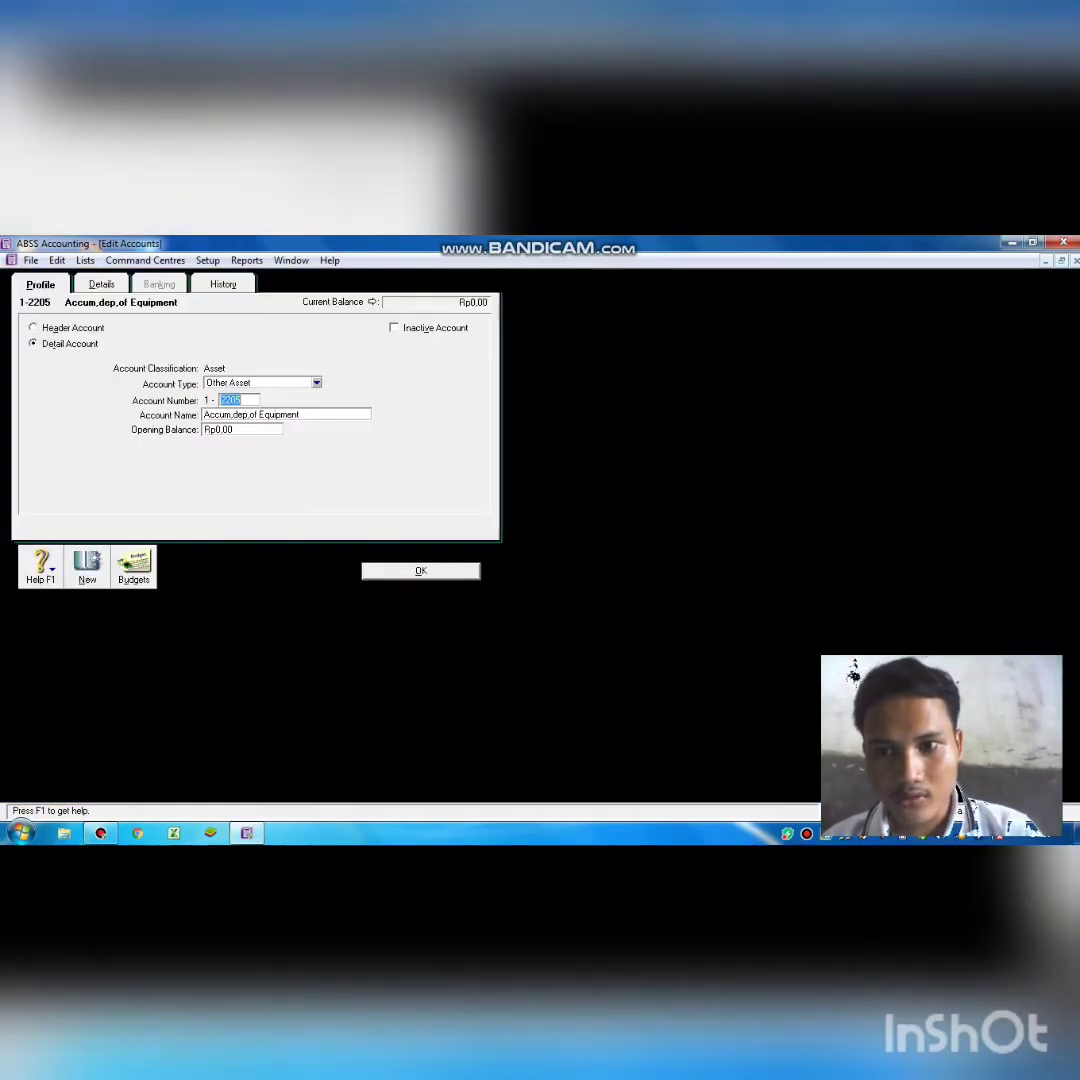
pyautogui.click(245, 400)
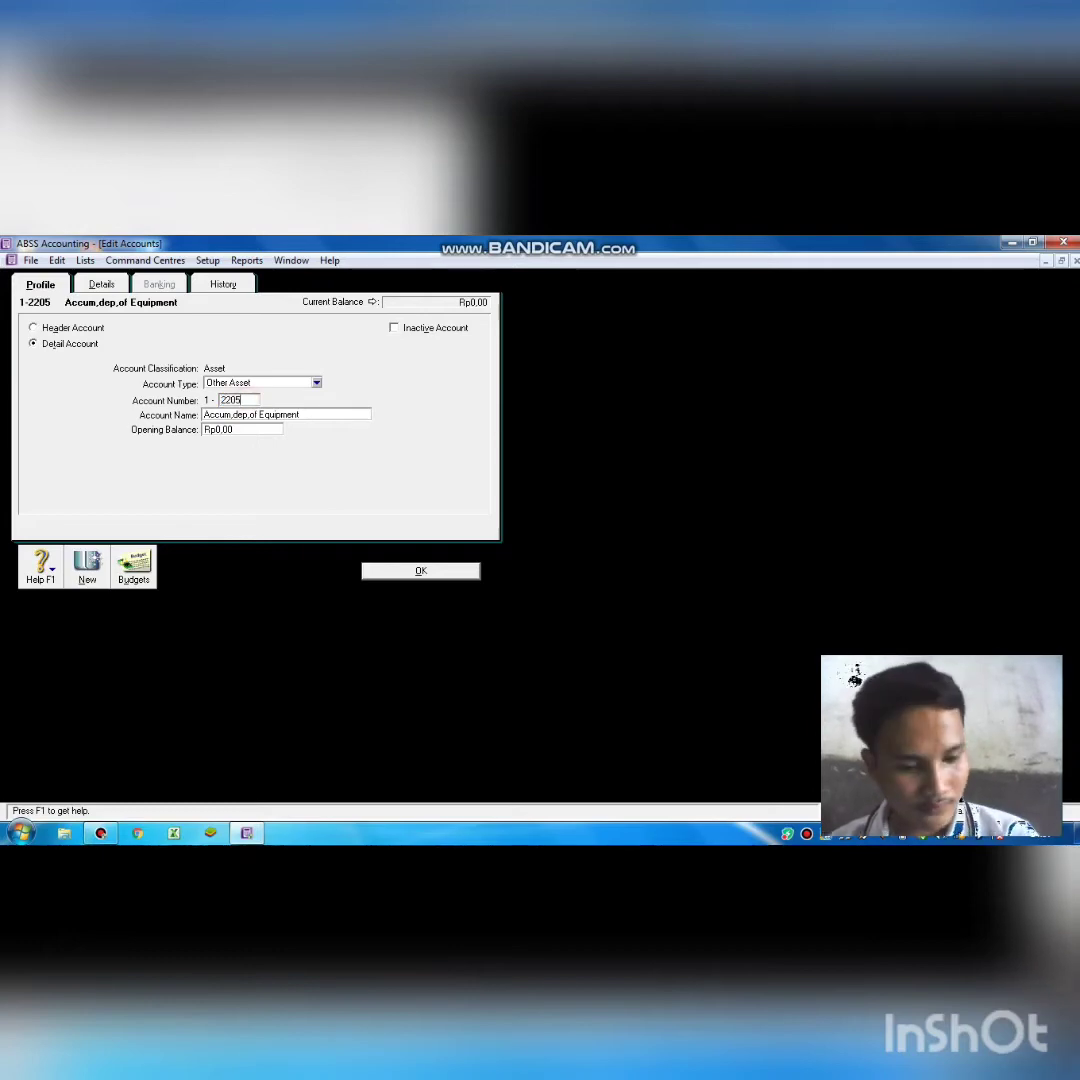
pyautogui.press('BackSpace')
pyautogui.write('1')
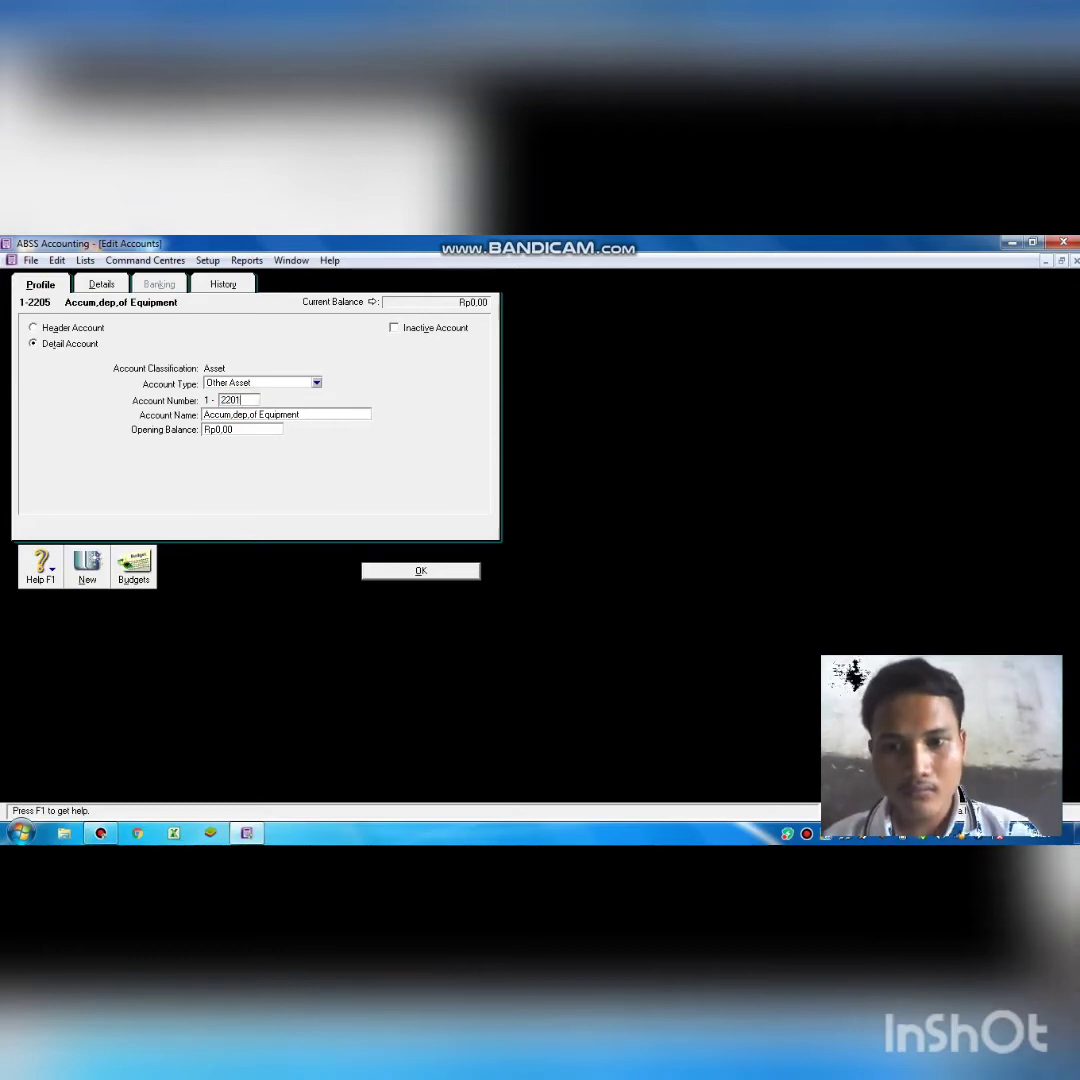
pyautogui.click(405, 571)
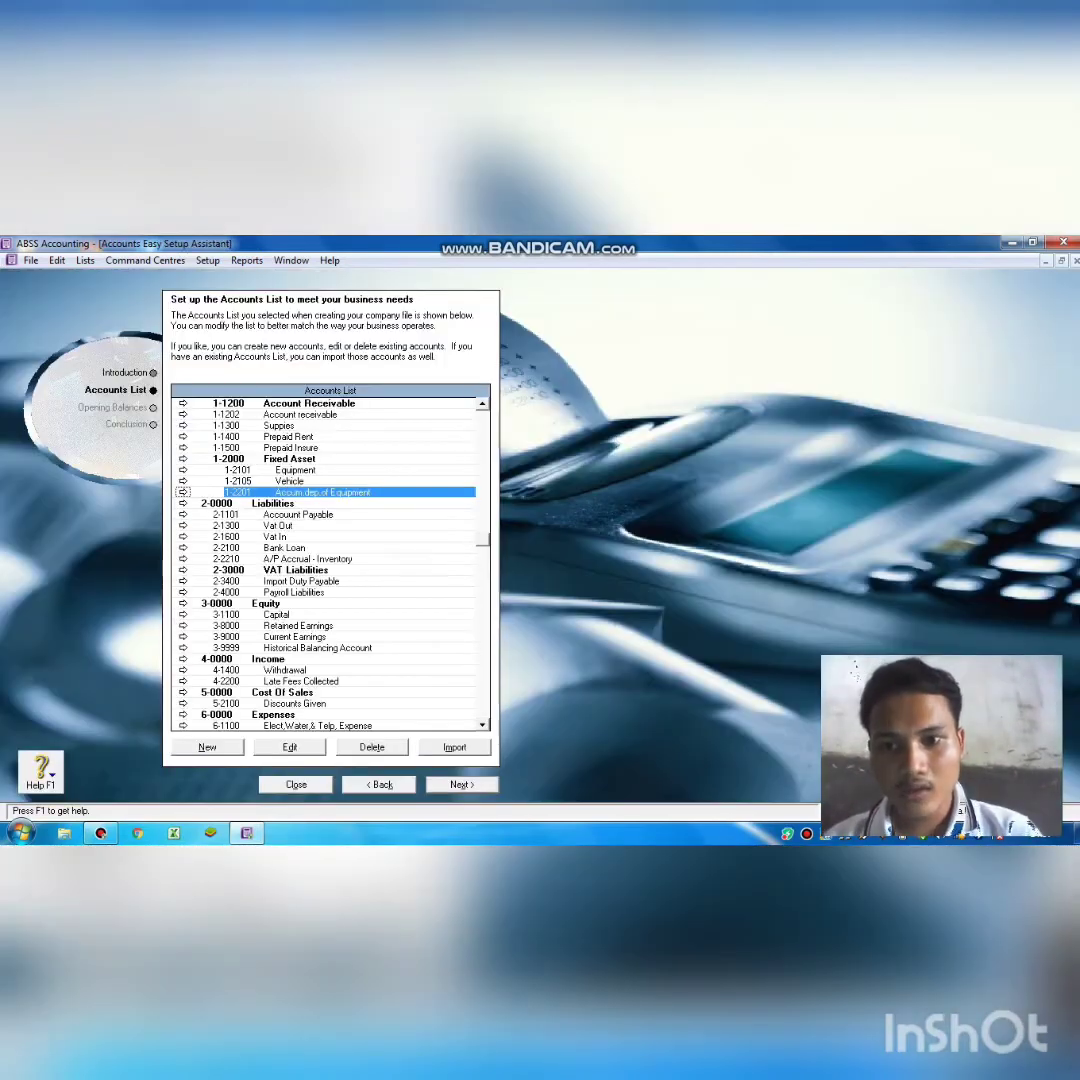
# Add detail account 1-2205 named 'Accum. Dep. of Vehicle' under Fixed Asset.
pyautogui.click(217, 746)
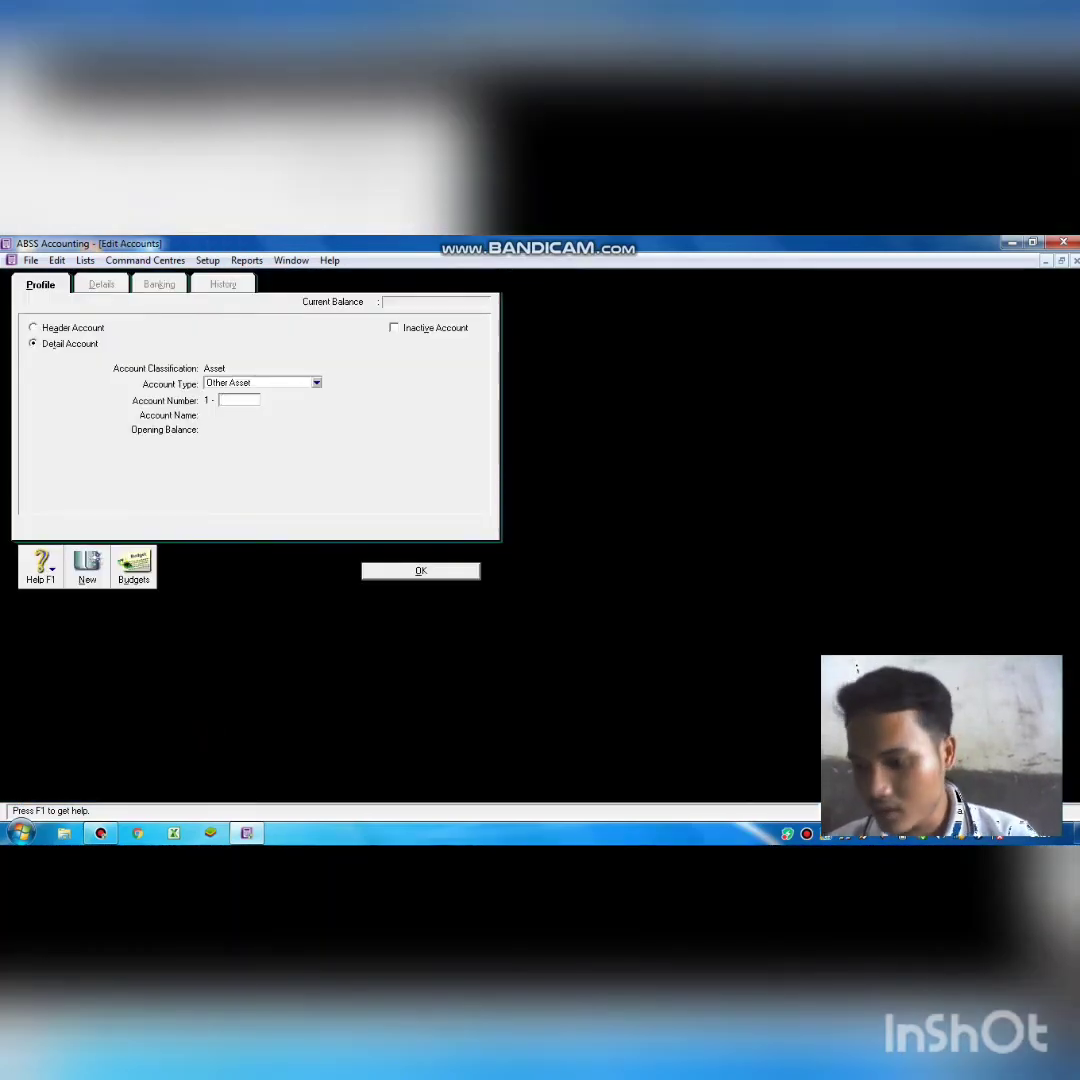
pyautogui.write('2205')
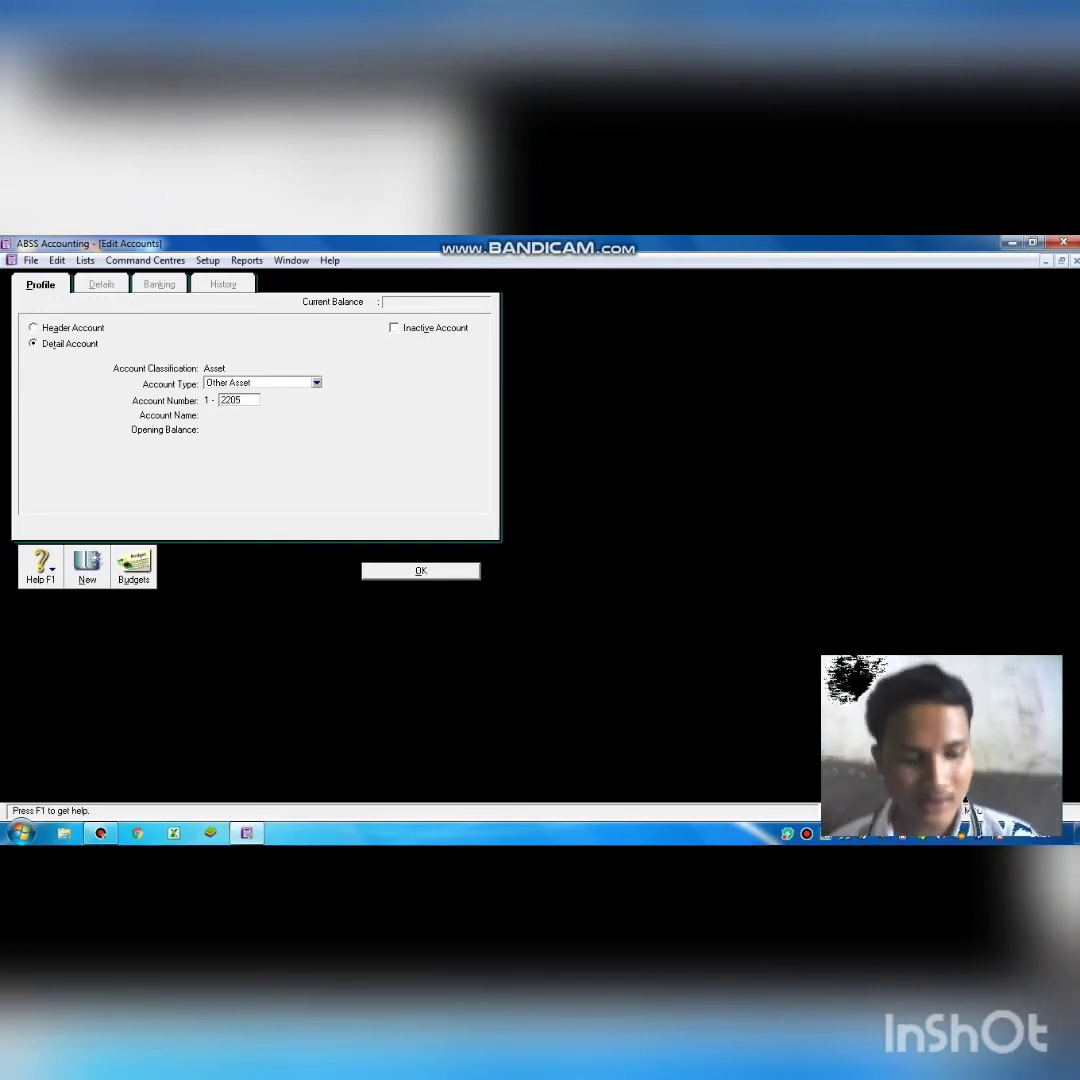
pyautogui.press('Tab')
pyautogui.write('Acc')
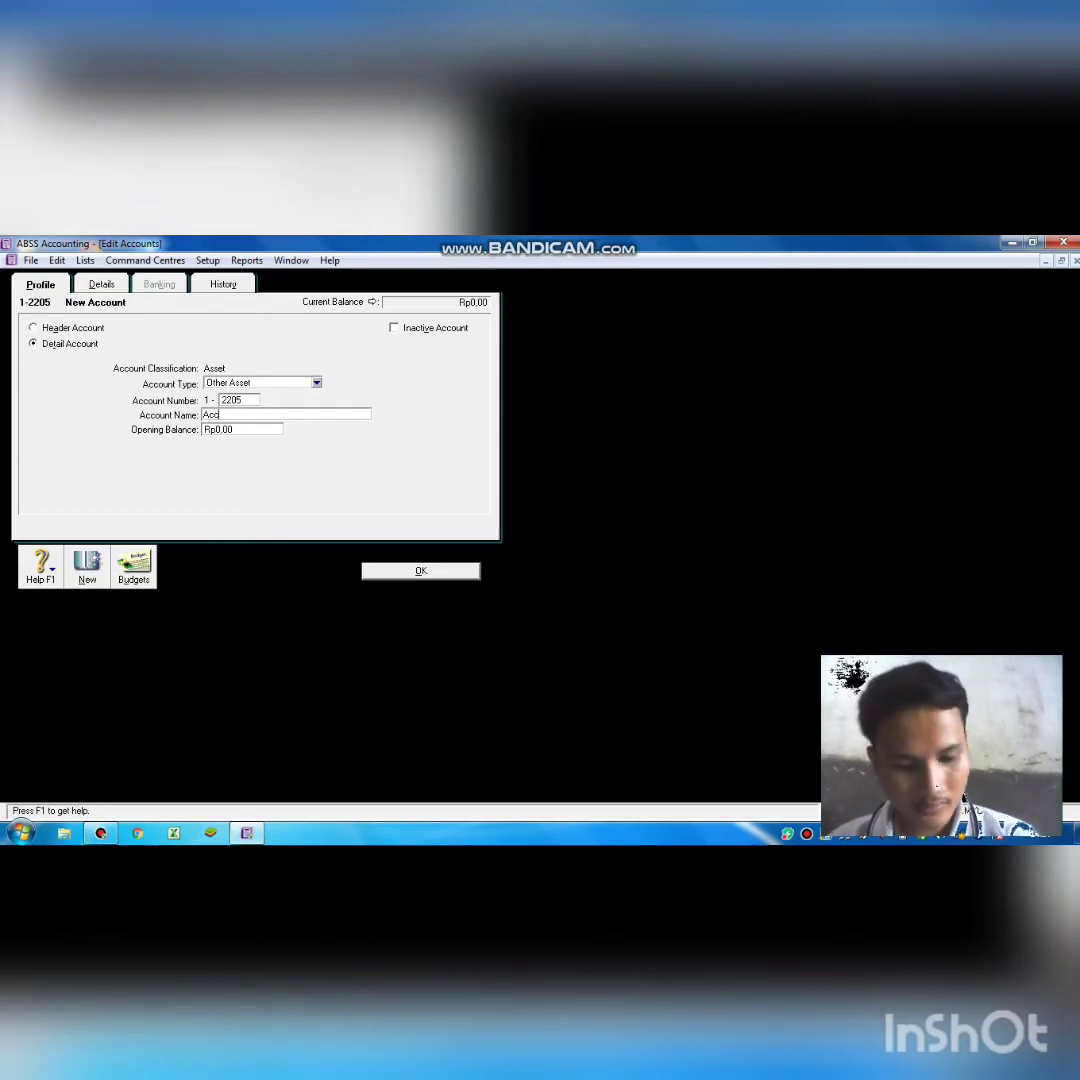
pyautogui.write('um.')
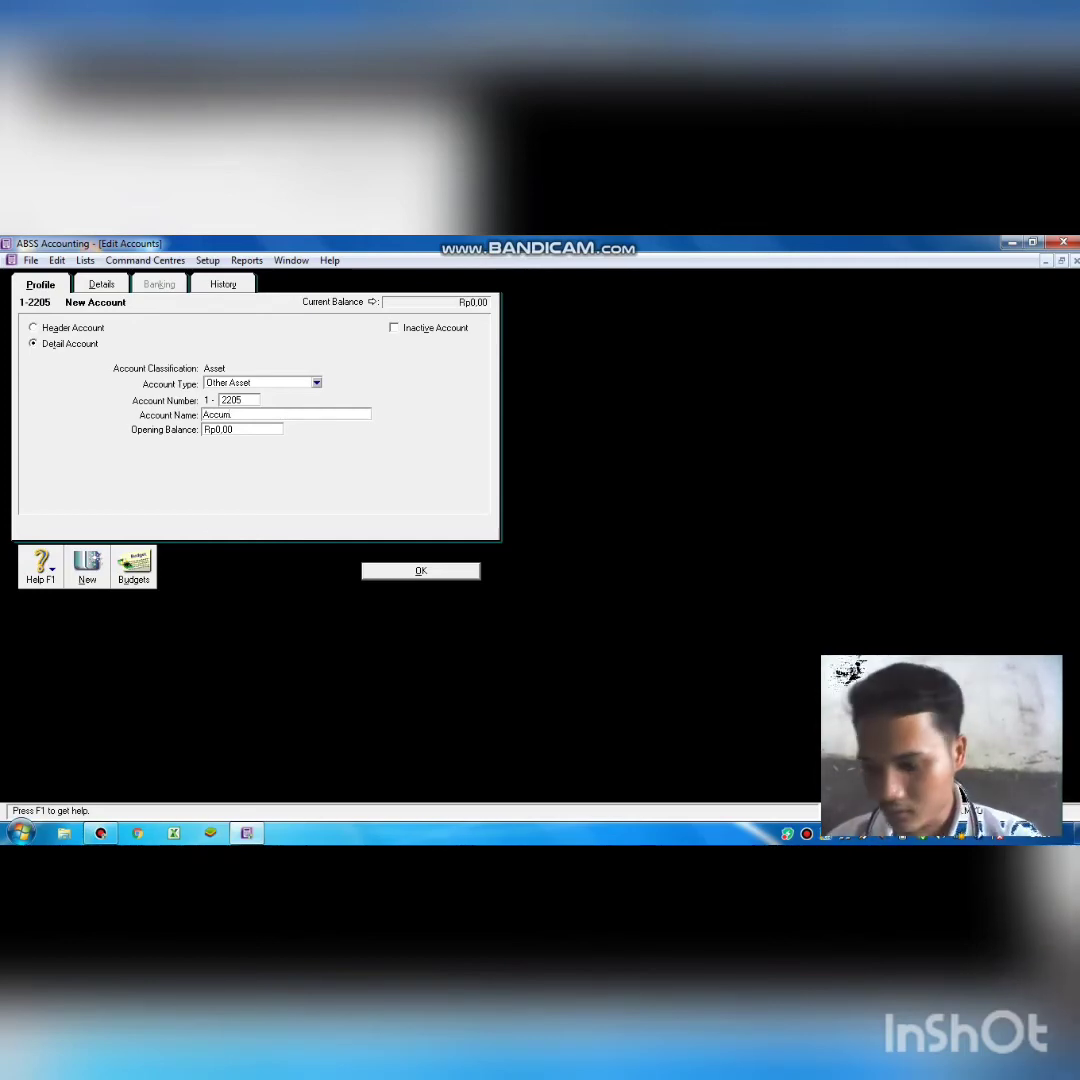
pyautogui.write(' D')
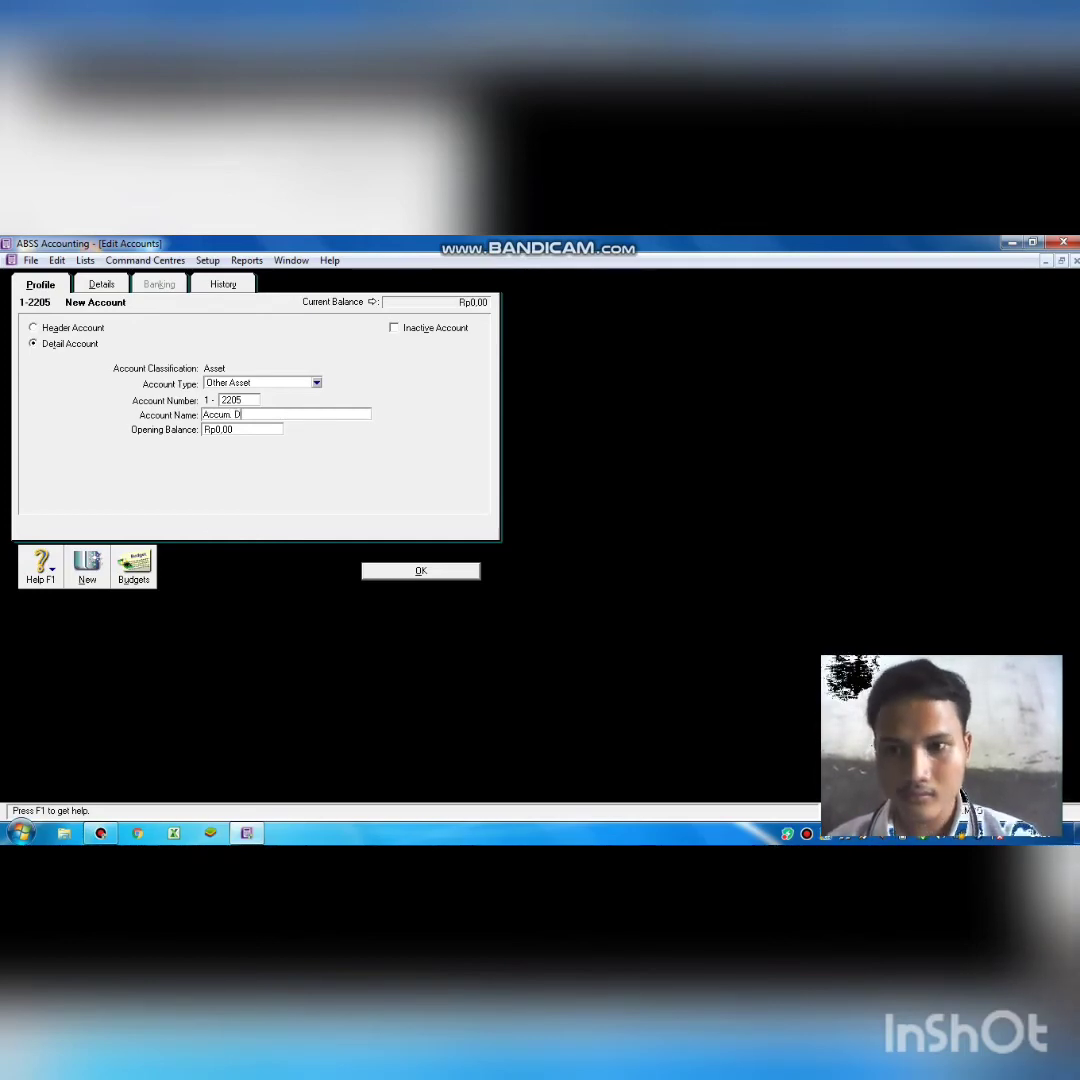
pyautogui.write('ep. of')
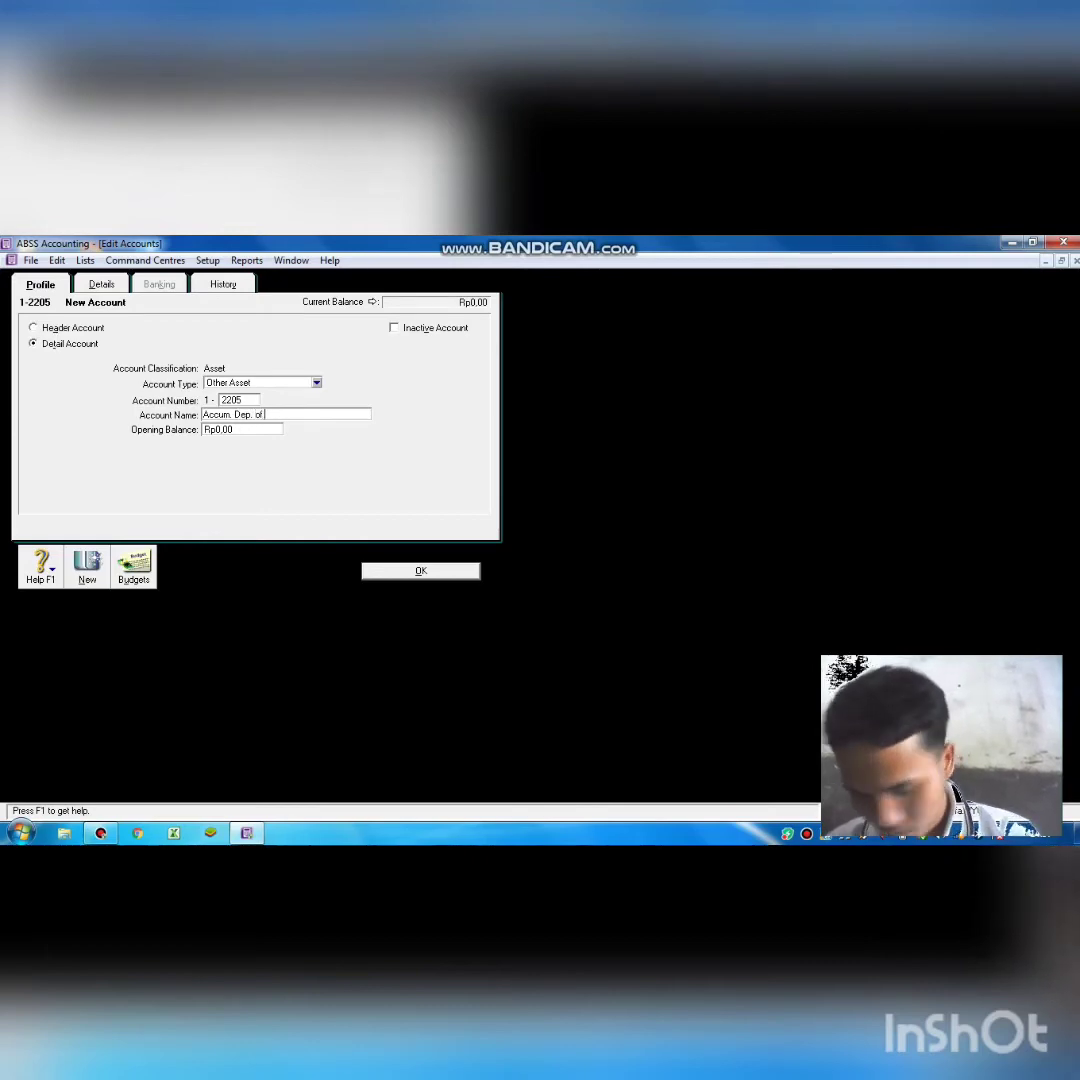
pyautogui.write(' VEHI')
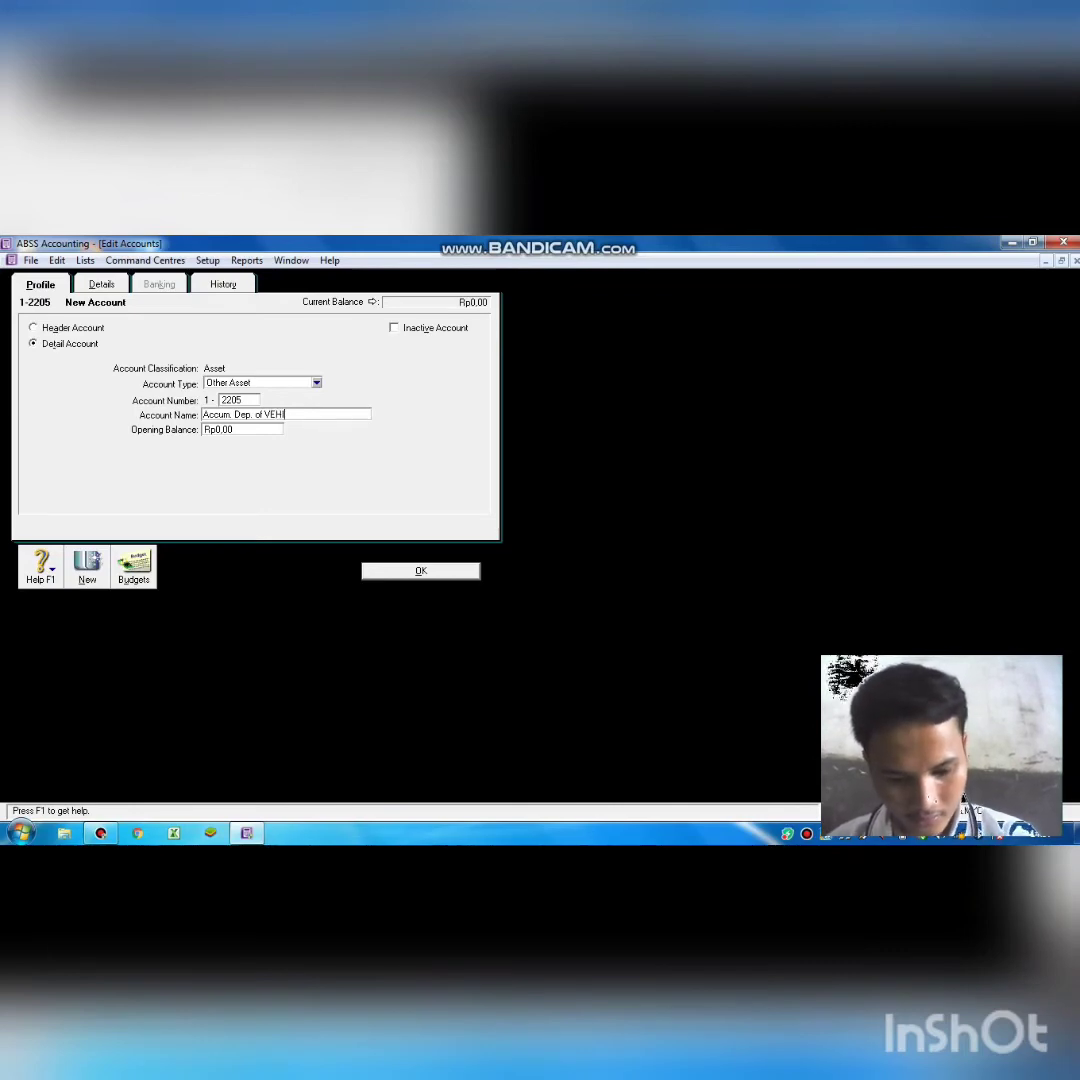
pyautogui.press('BackSpace')
pyautogui.press('BackSpace')
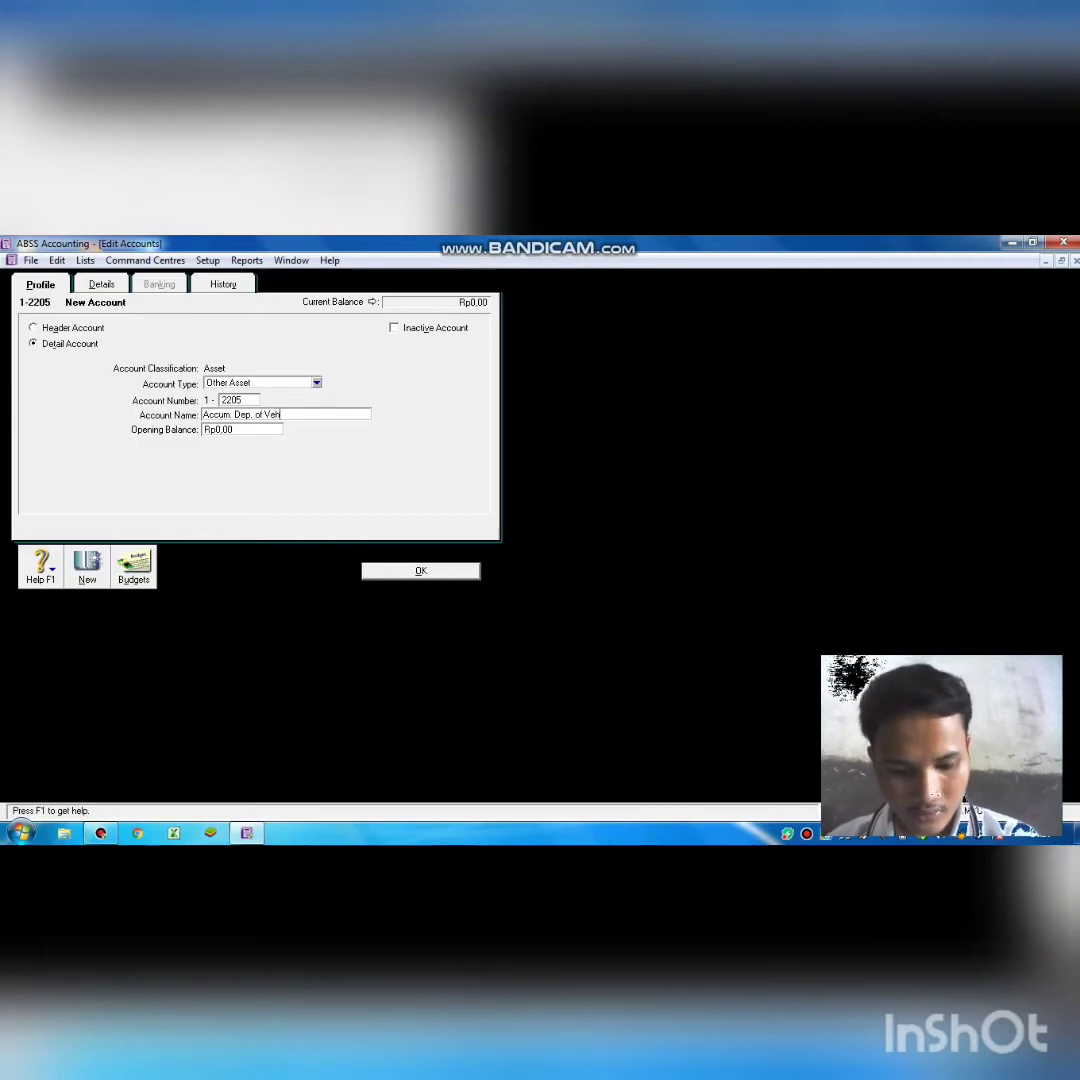
pyautogui.write('ic')
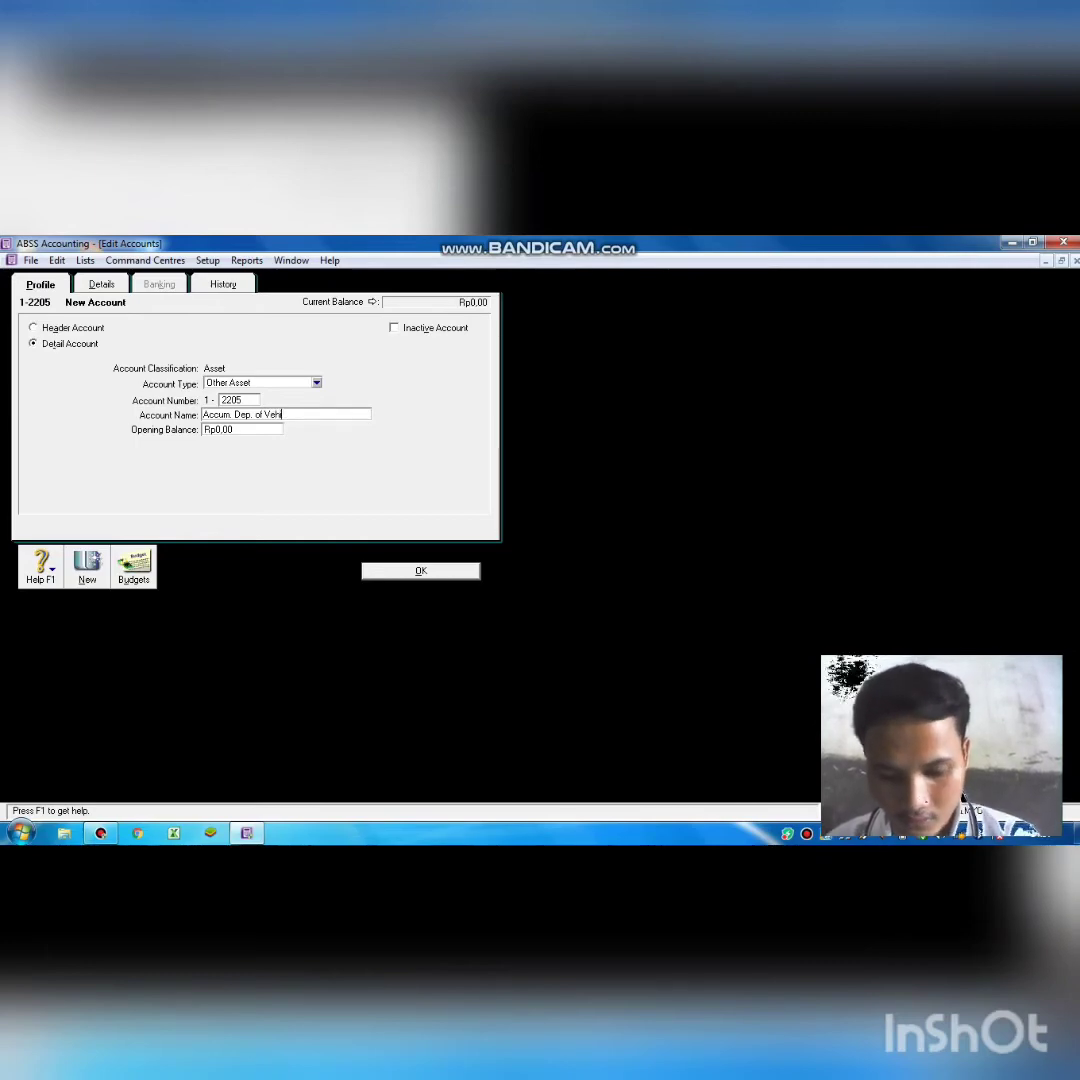
pyautogui.write('icle')
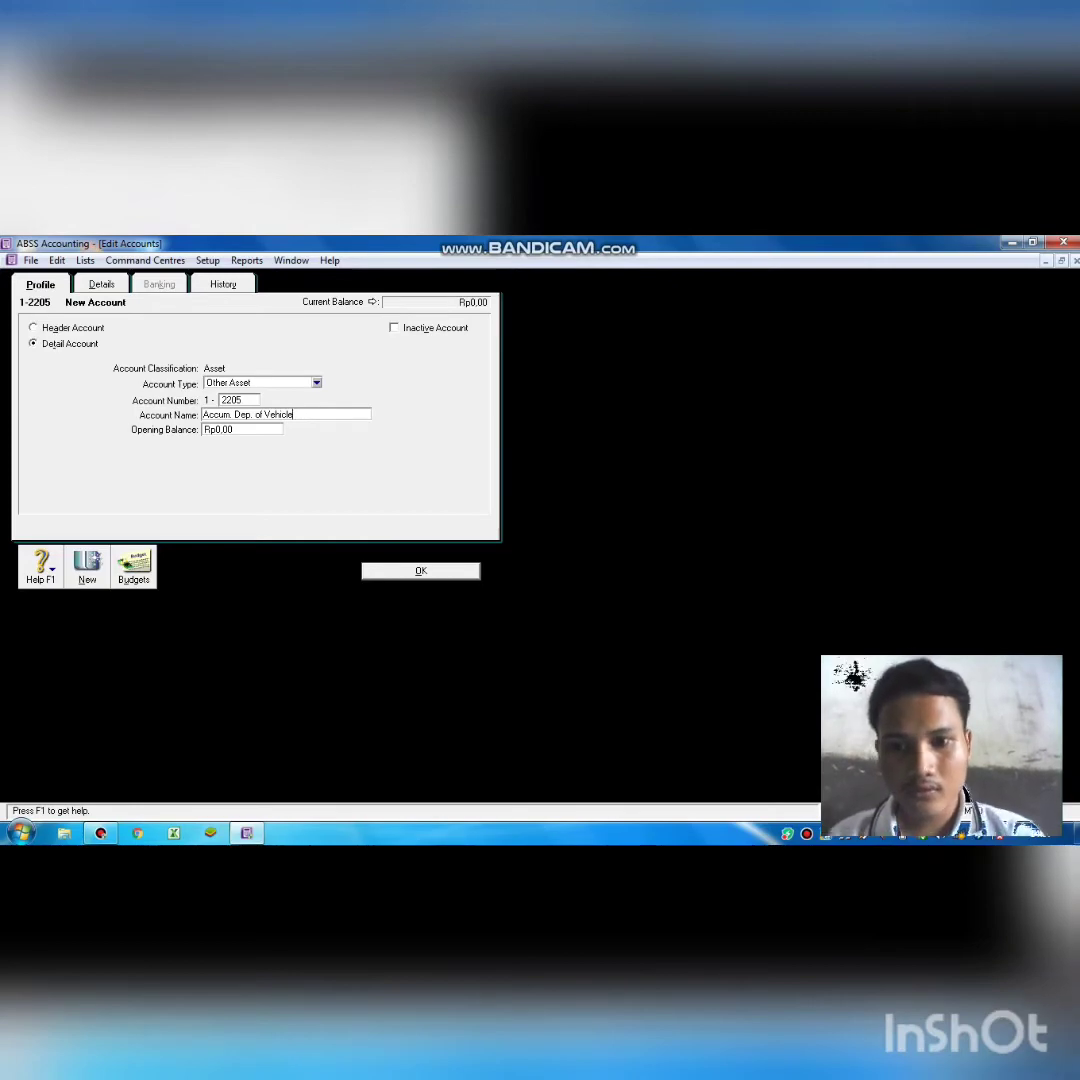
pyautogui.click(420, 570)
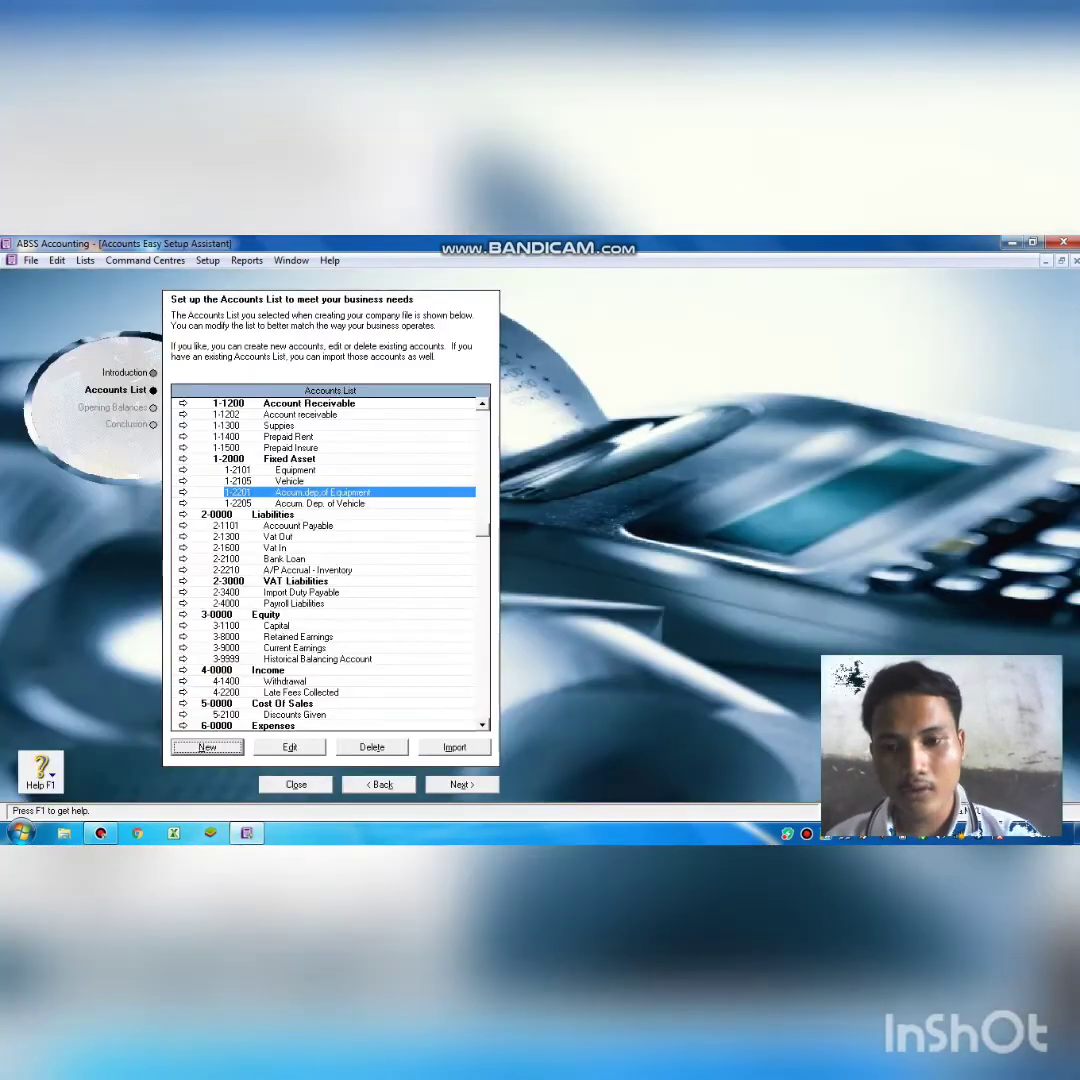
# Bring up a blank new-account form preset as a detail Other Asset account.
pyautogui.scroll(-3, 420, 570)
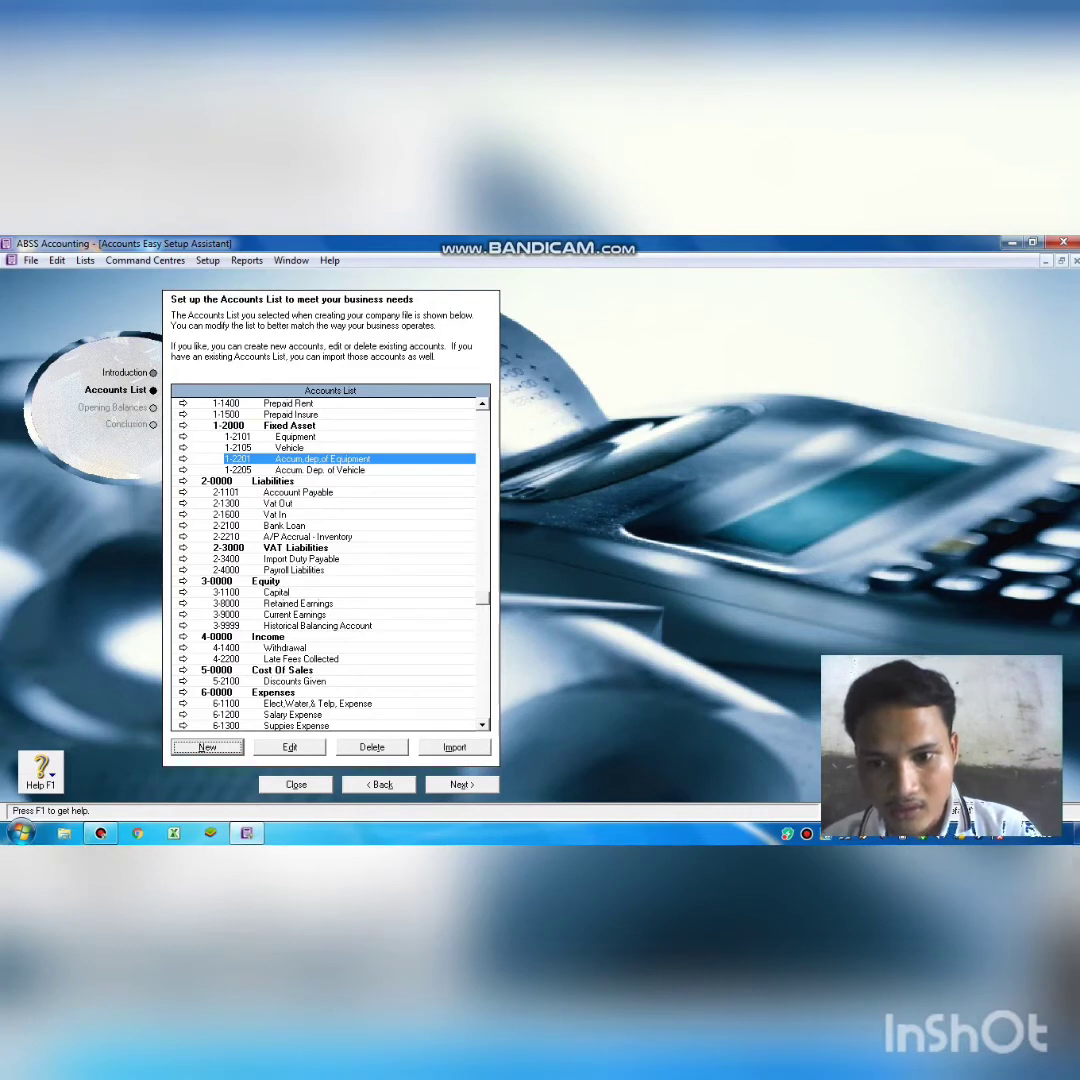
pyautogui.press('Return')
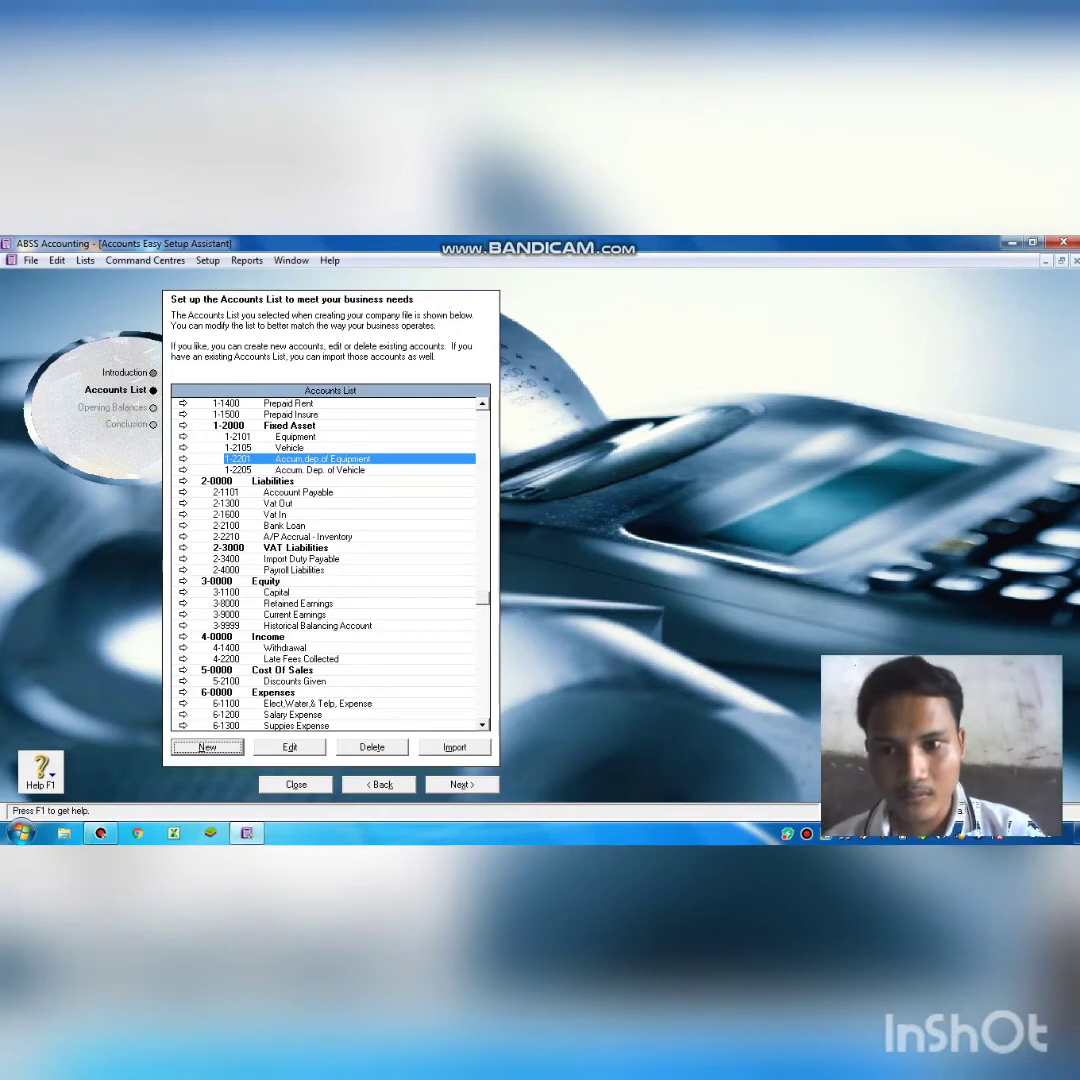
pyautogui.click(207, 749)
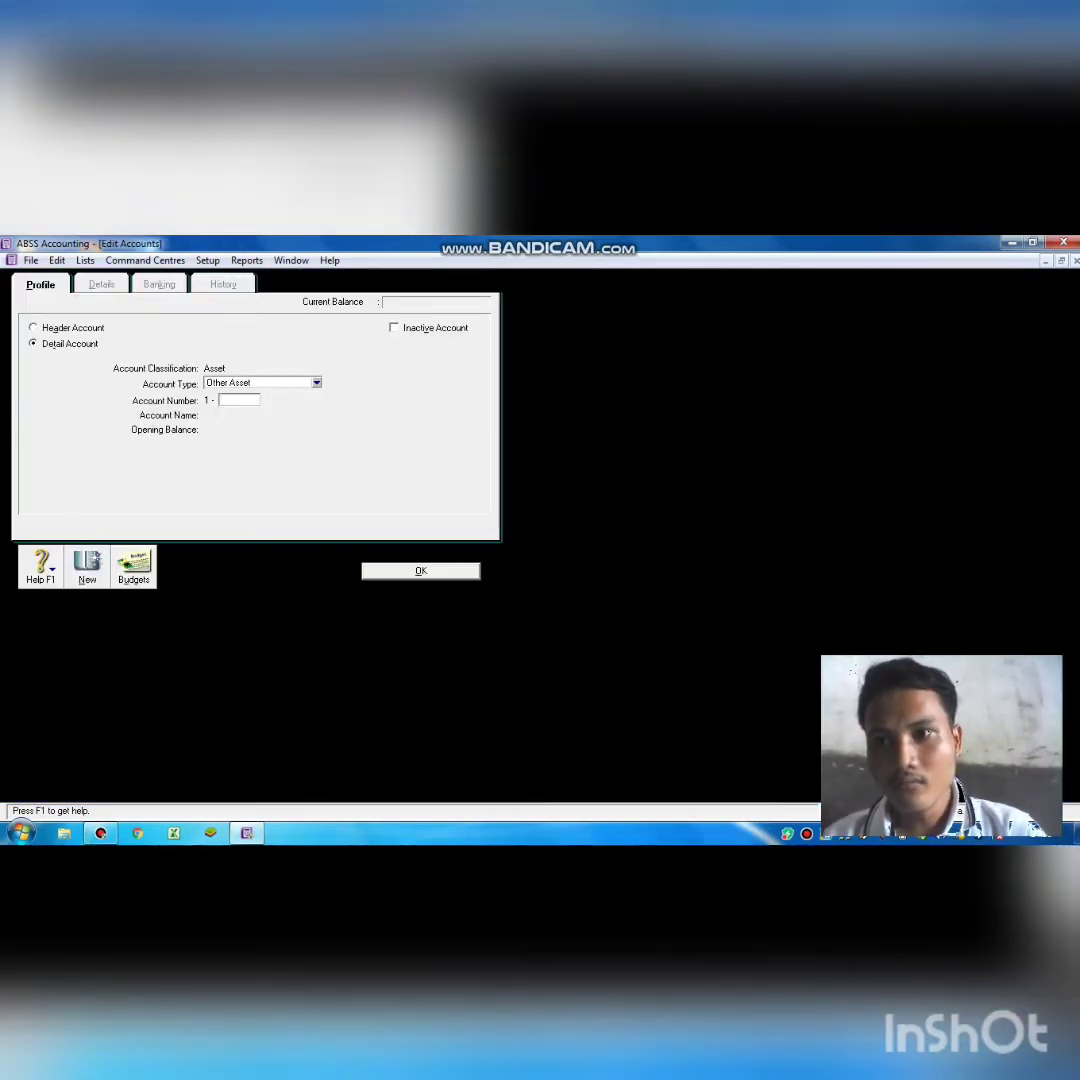
# Try header account numbers 1300 and 1200, accept both duplicate warnings, and discard the new account.
pyautogui.click(34, 327)
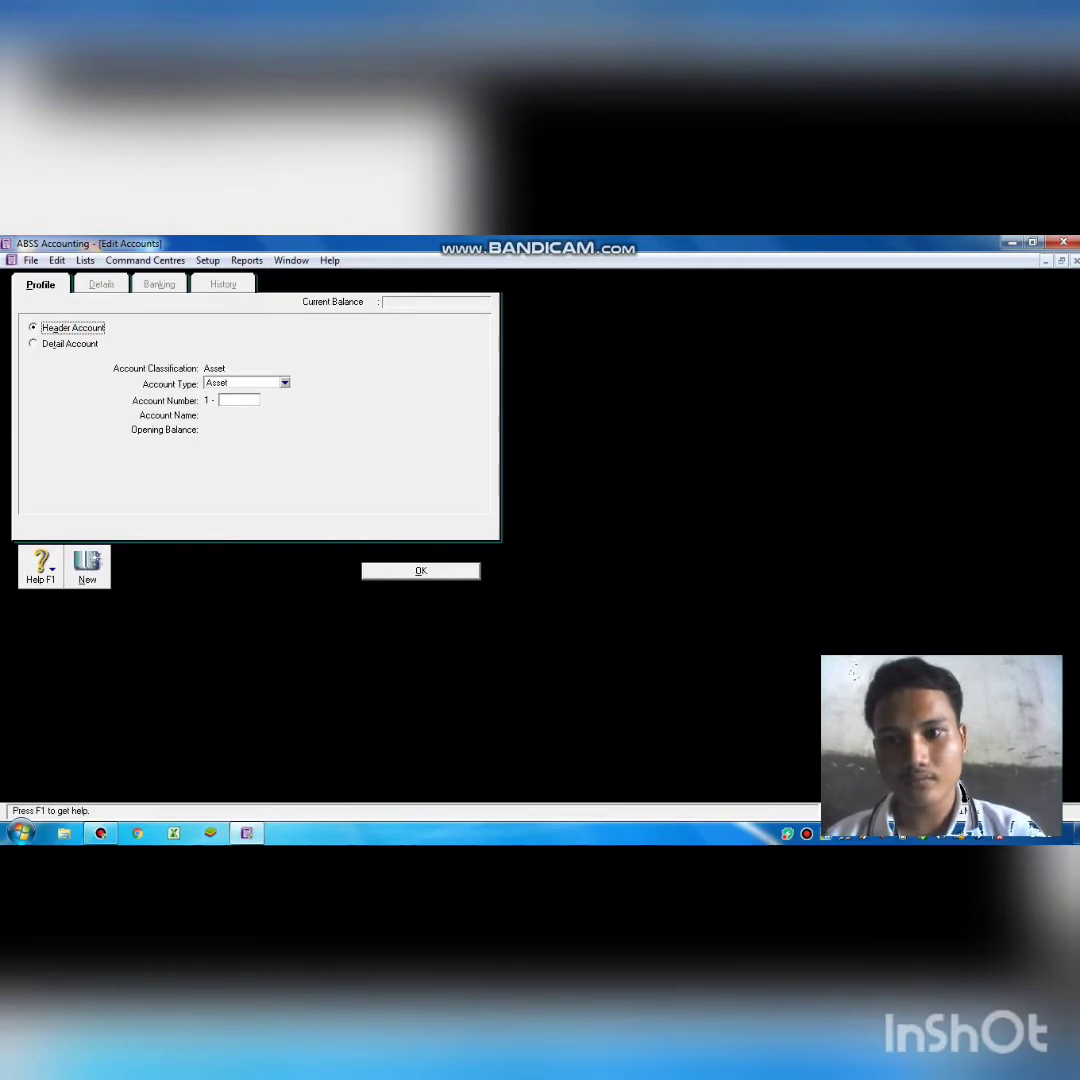
pyautogui.click(248, 398)
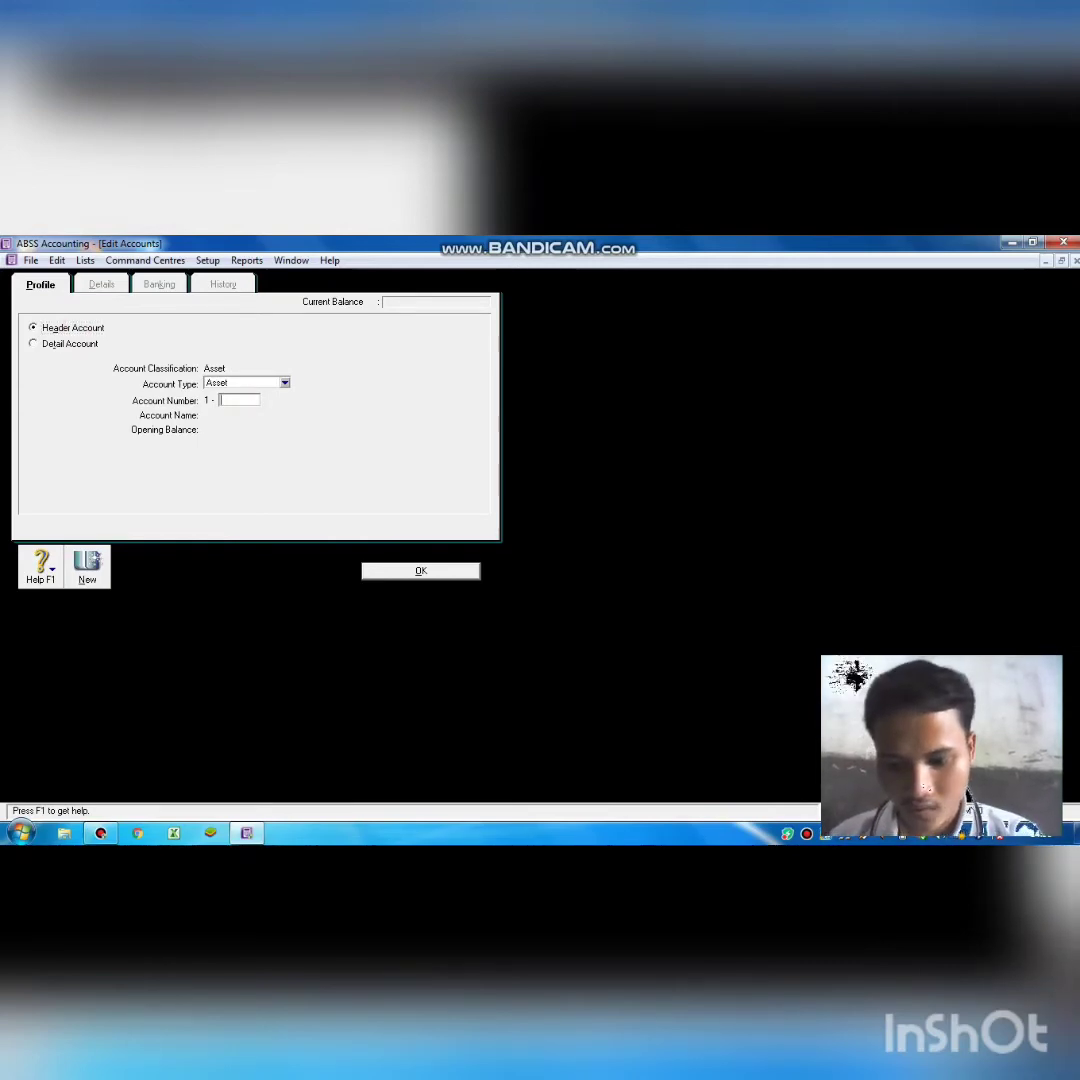
pyautogui.write('1300')
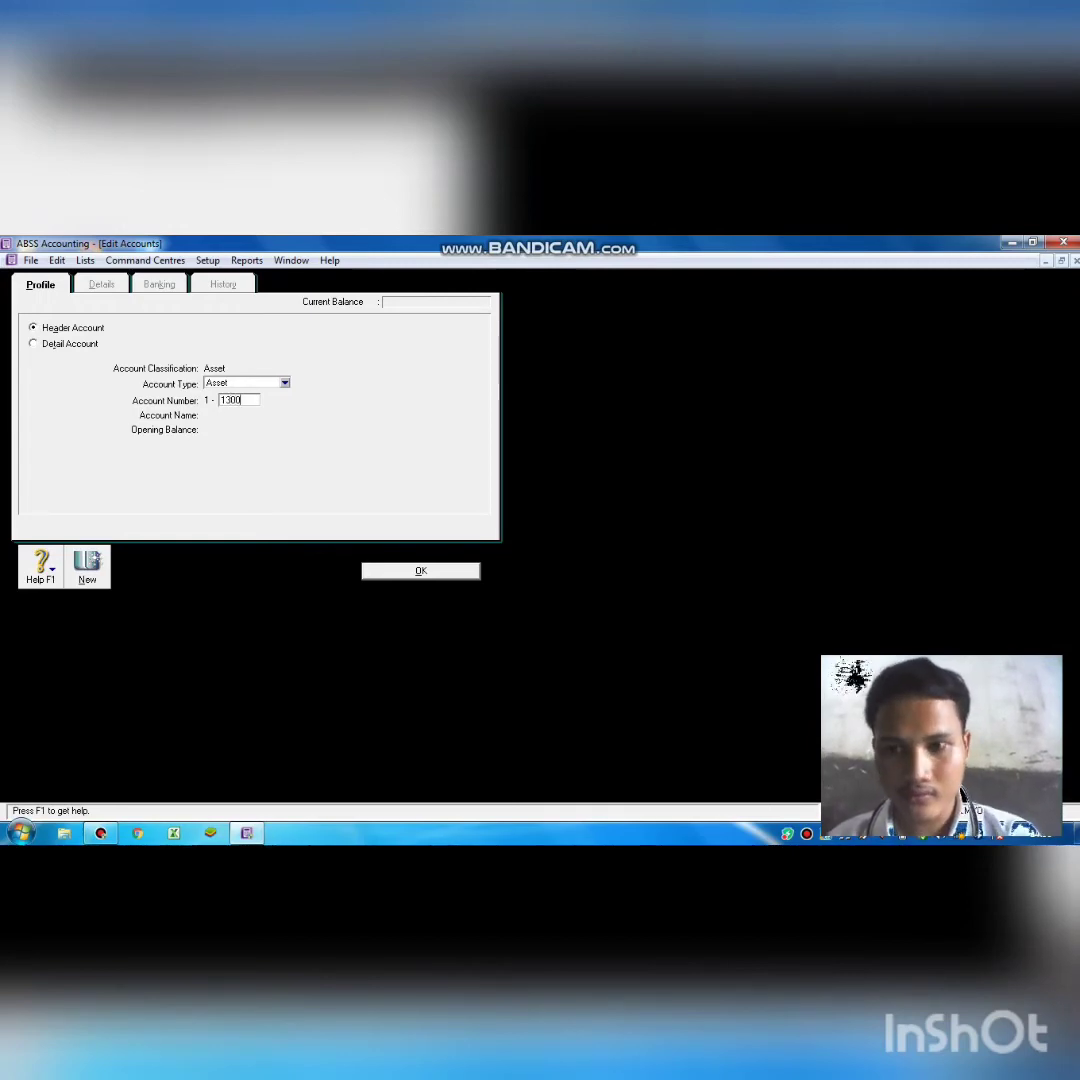
pyautogui.press('Tab')
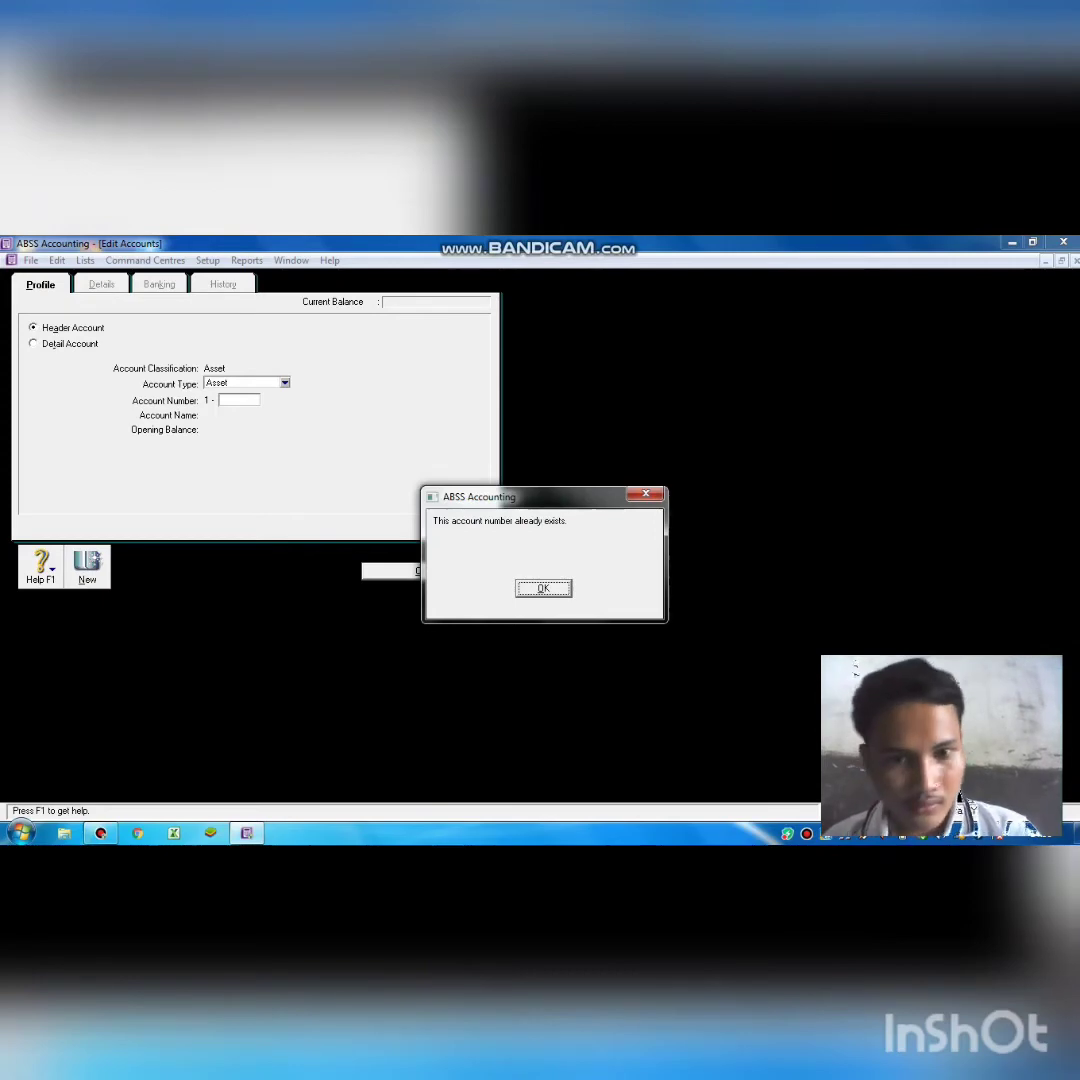
pyautogui.press('Return')
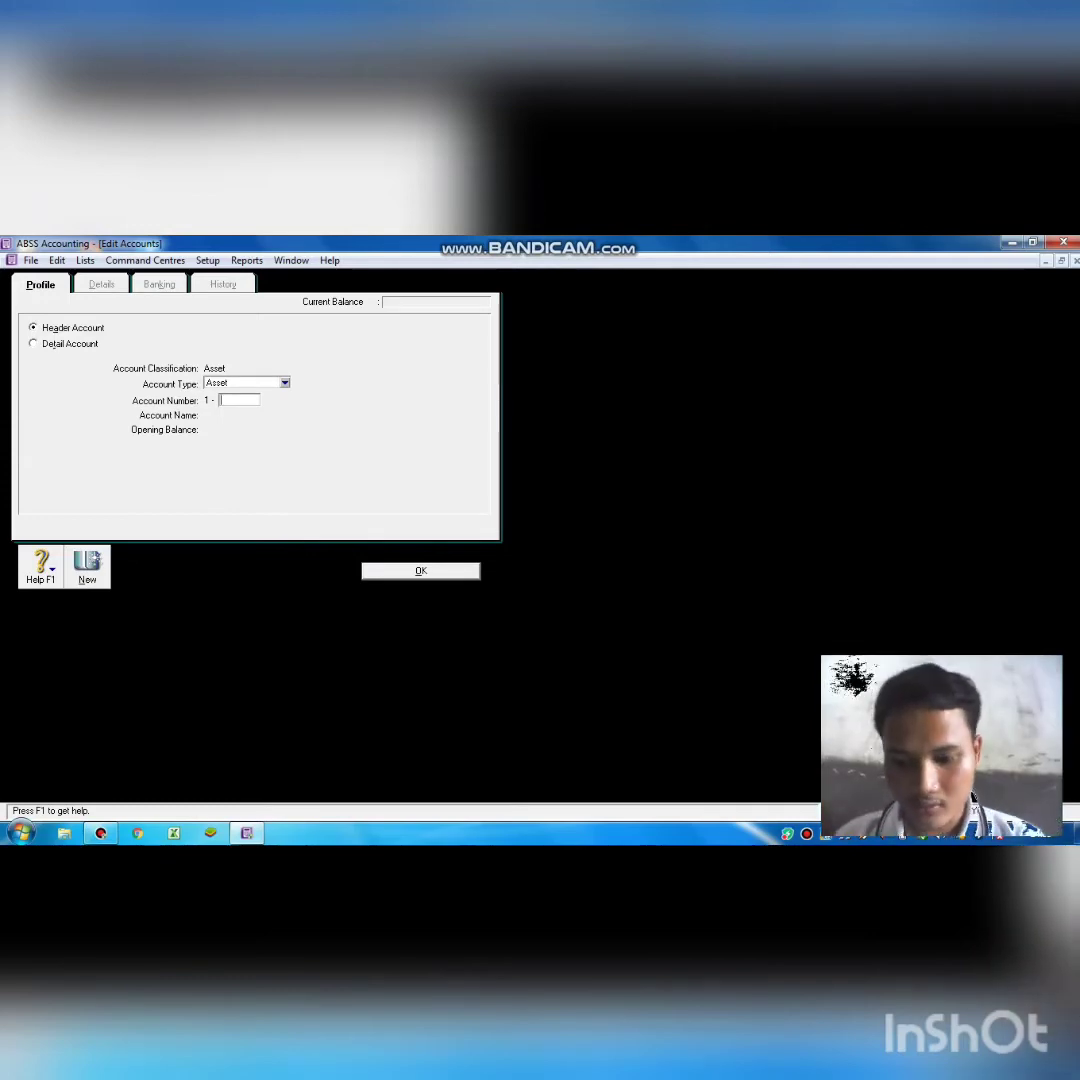
pyautogui.write('12')
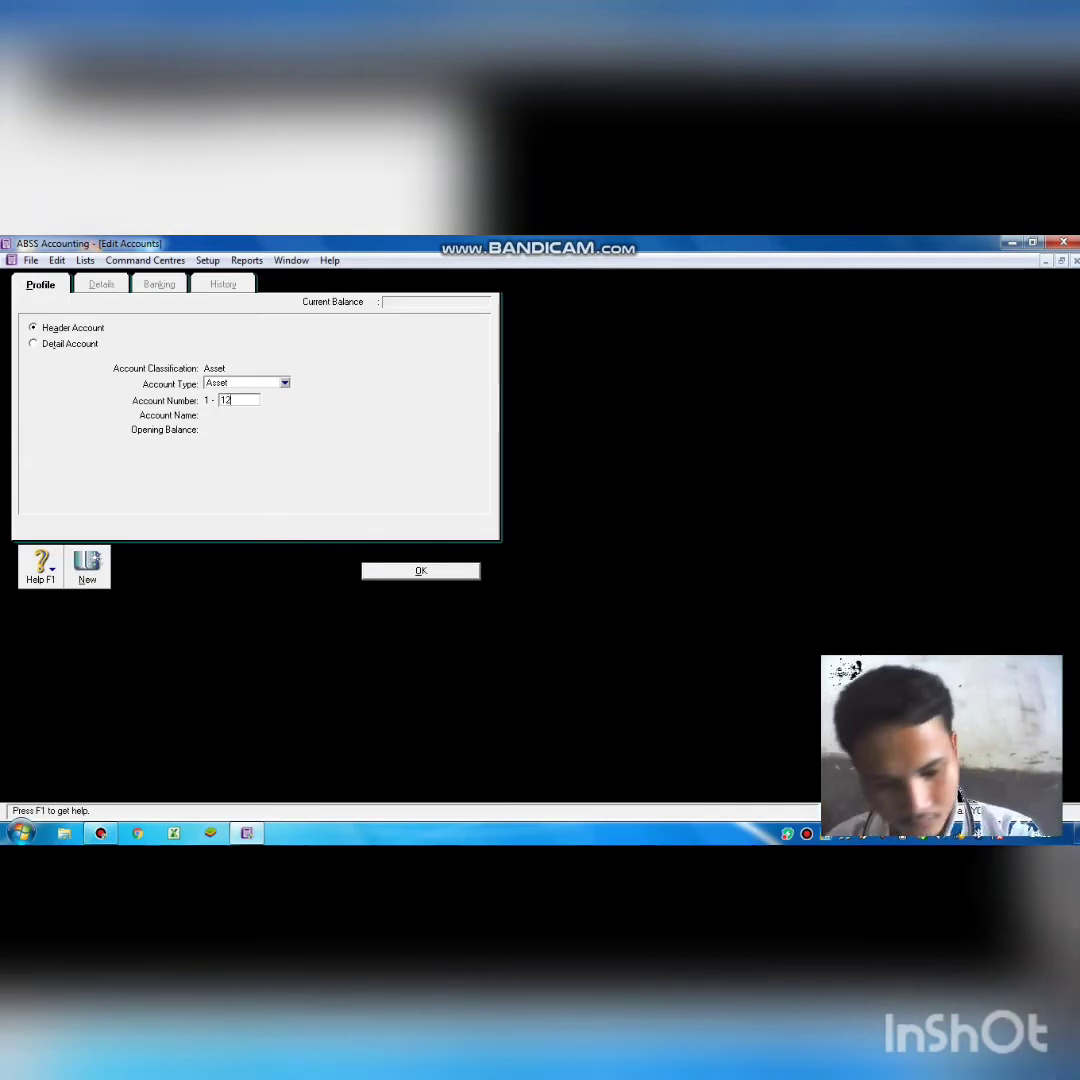
pyautogui.write('00')
pyautogui.press('Tab')
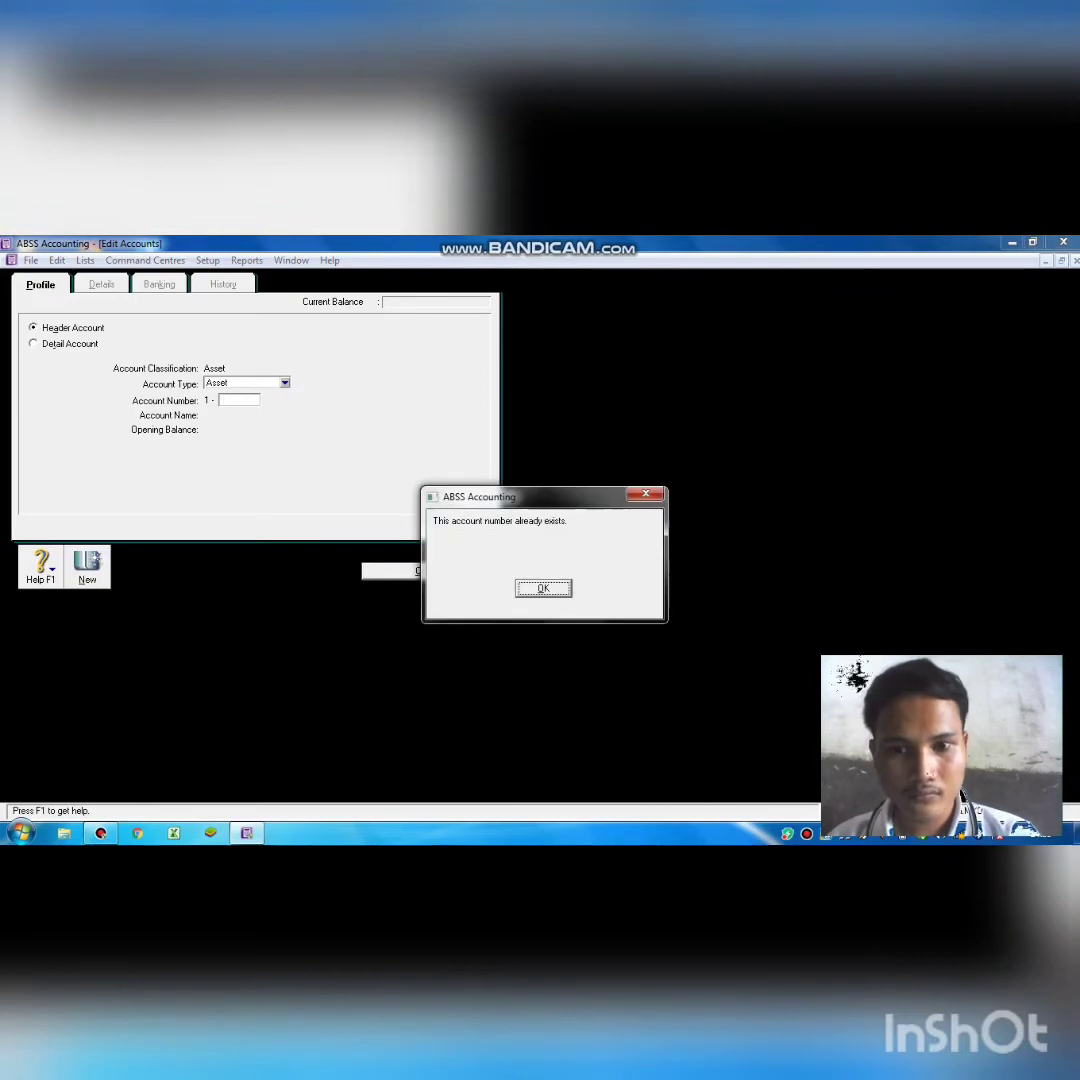
pyautogui.press('Return')
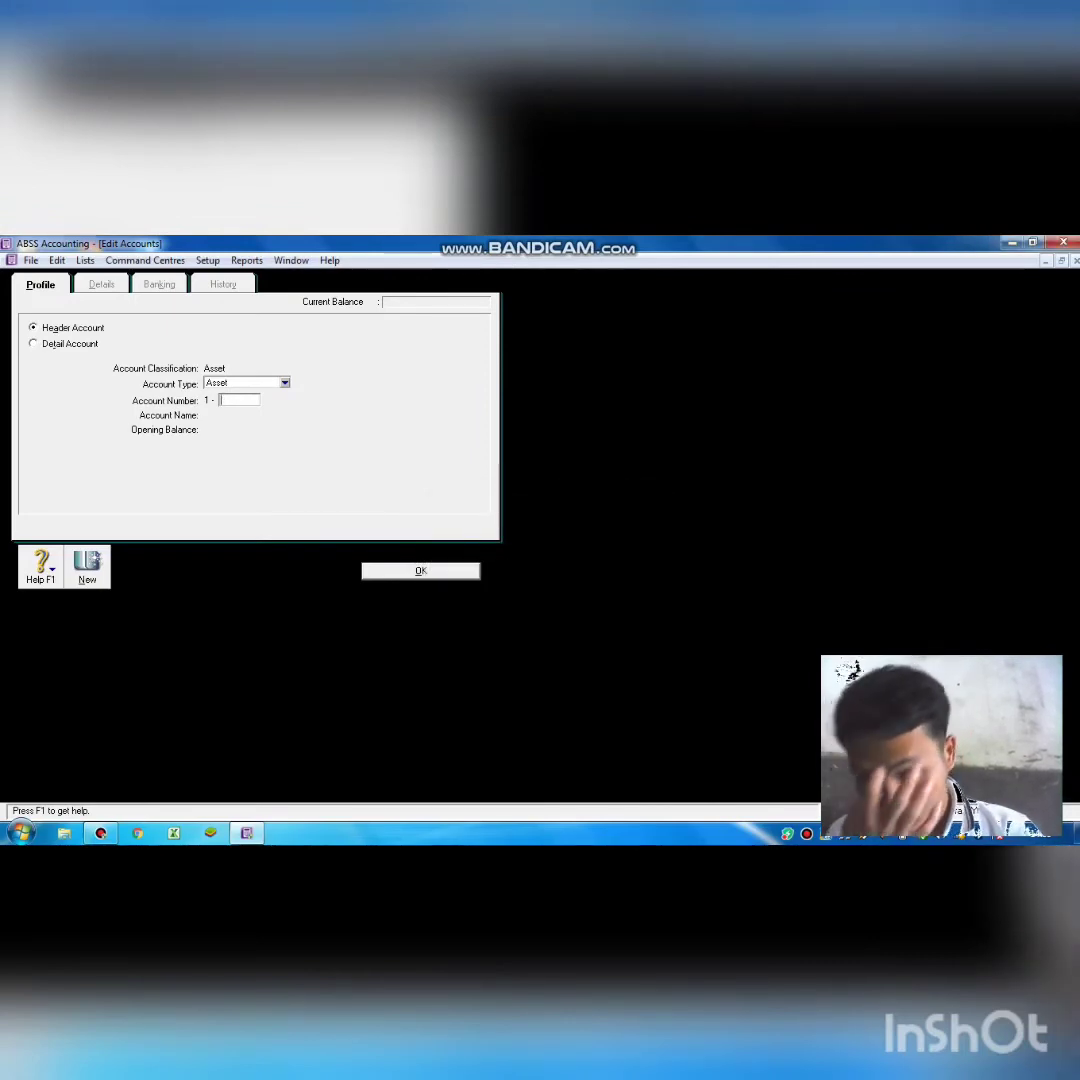
pyautogui.press('Escape')
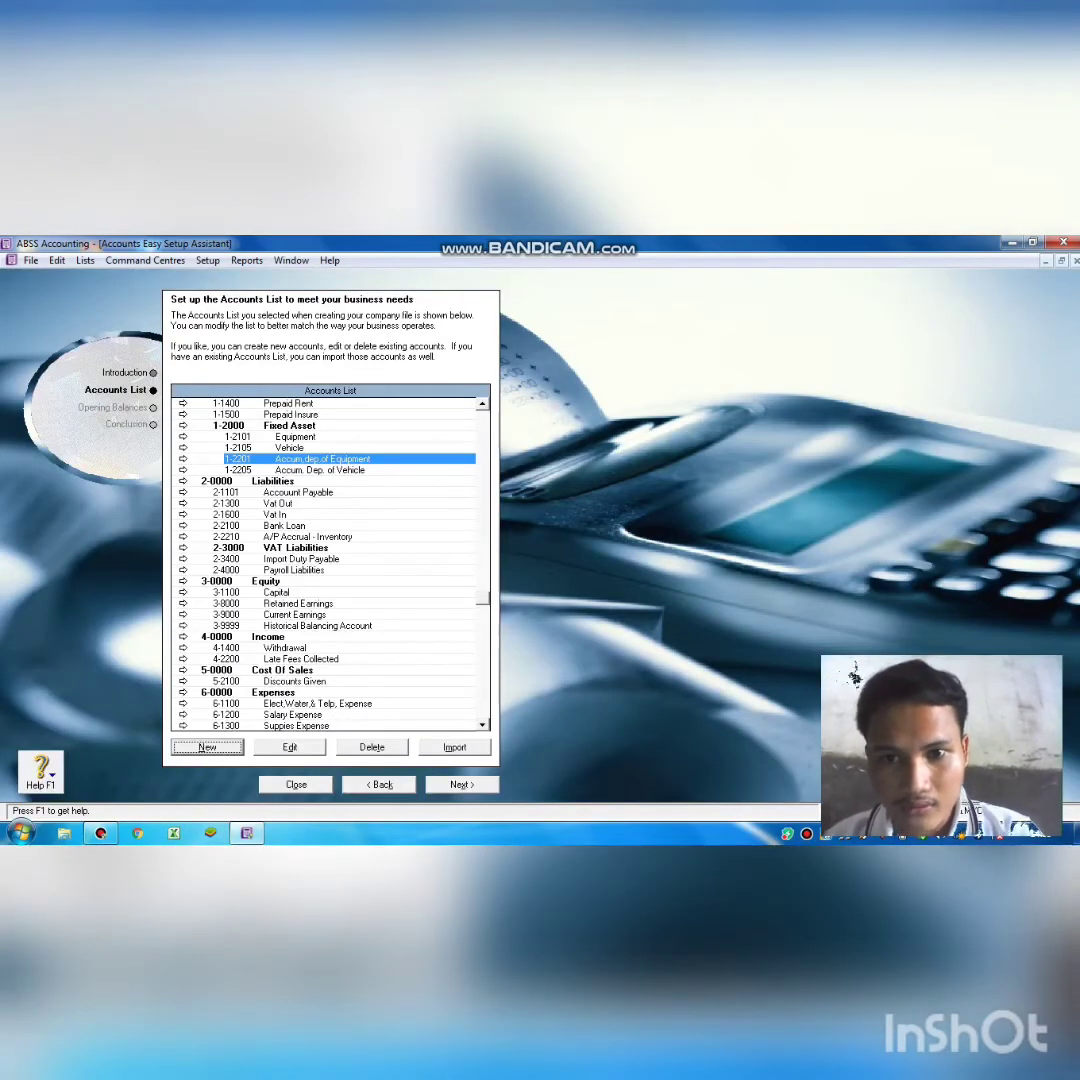
# Renumber the Suppies account from 1-1300 to 1-1301 and start a blank new account.
pyautogui.click(481, 402)
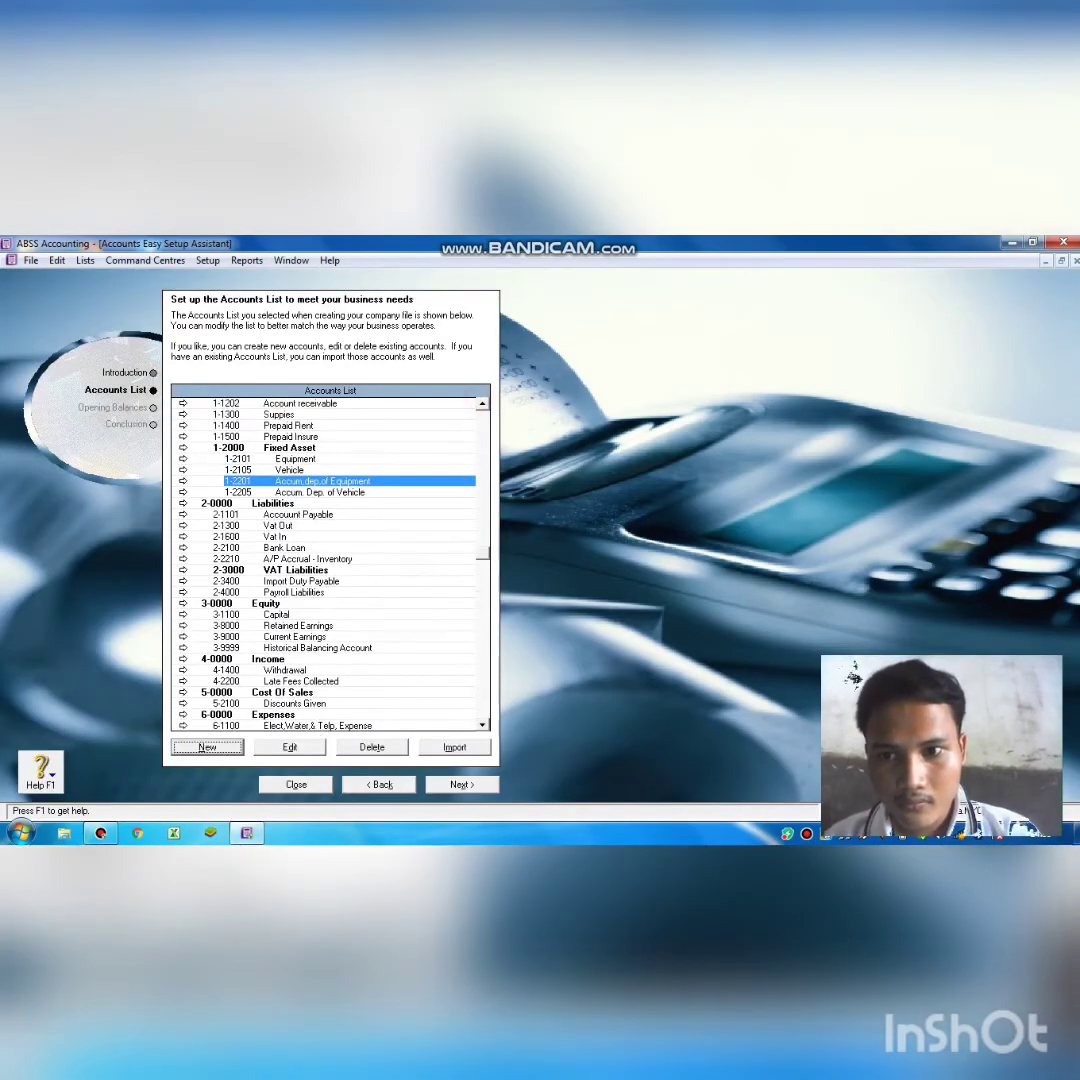
pyautogui.click(481, 402)
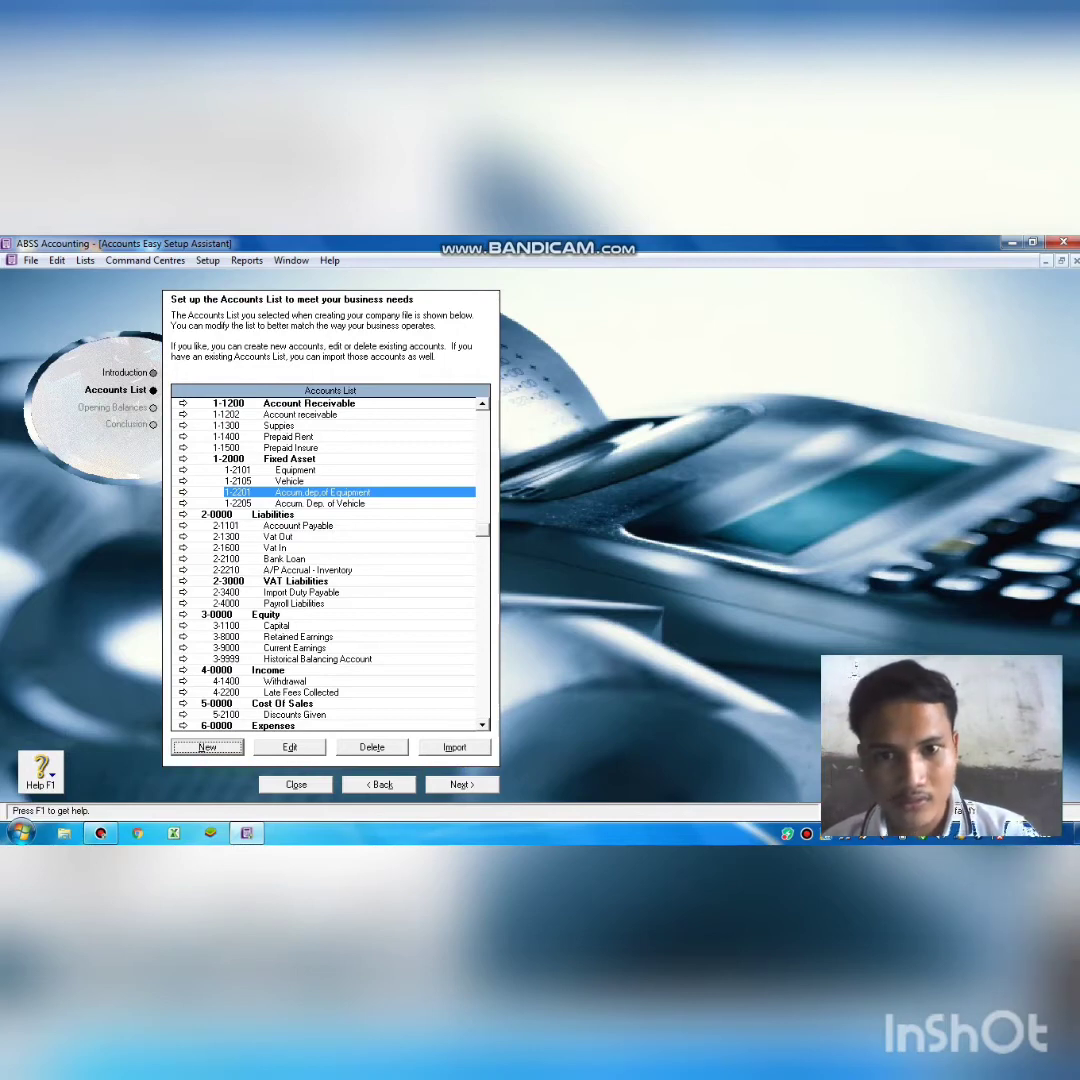
pyautogui.click(481, 402)
pyautogui.click(481, 402)
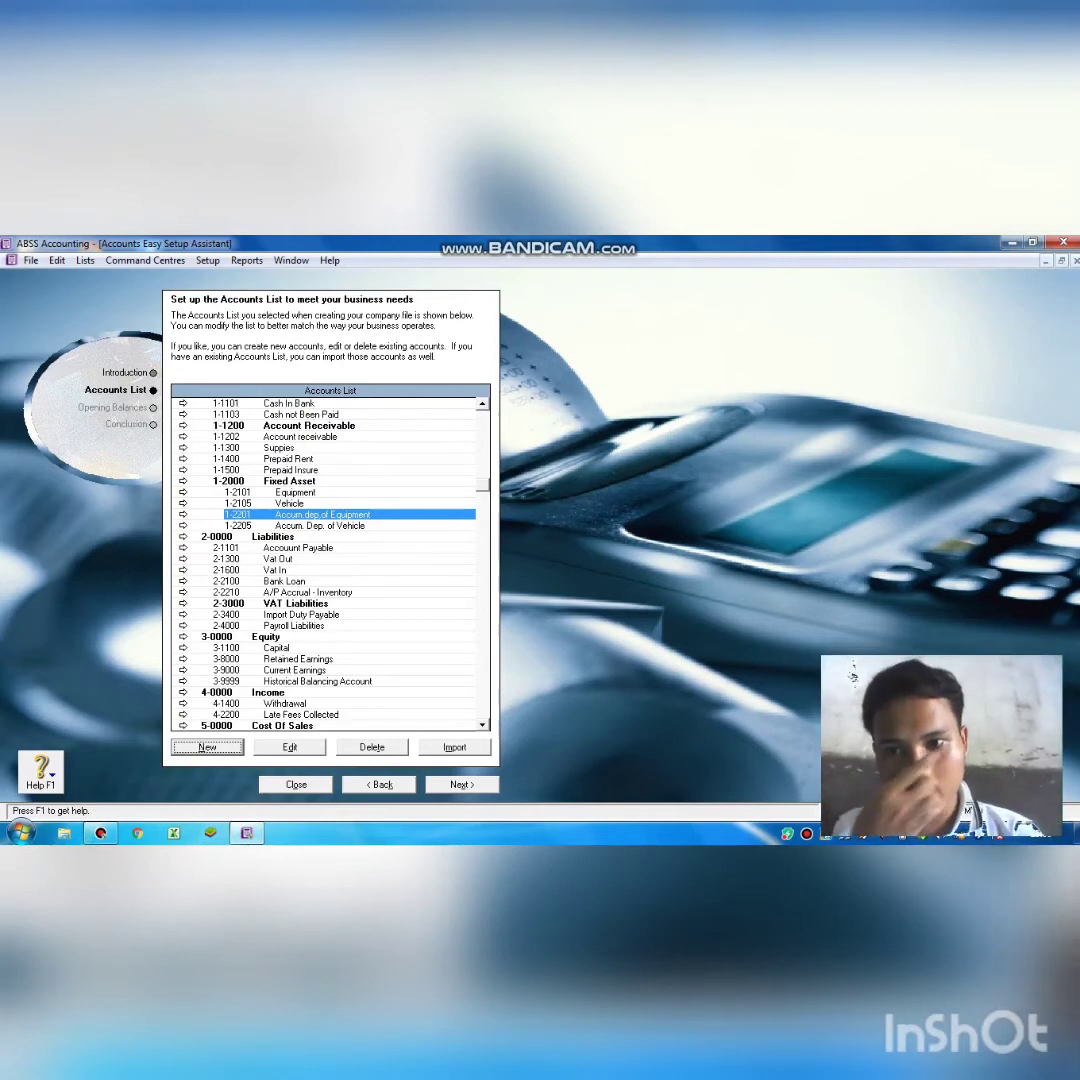
pyautogui.doubleClick(246, 448)
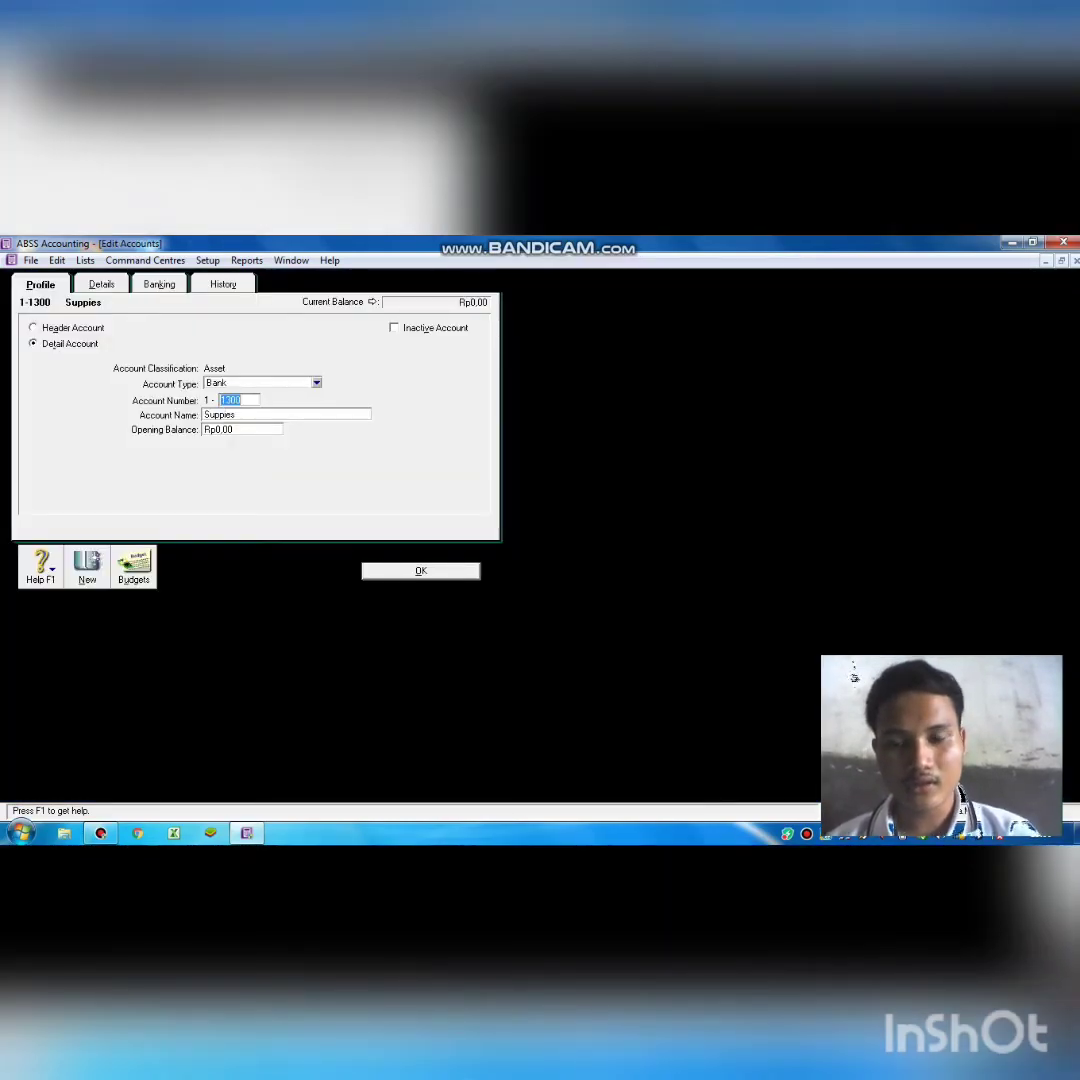
pyautogui.press('Escape')
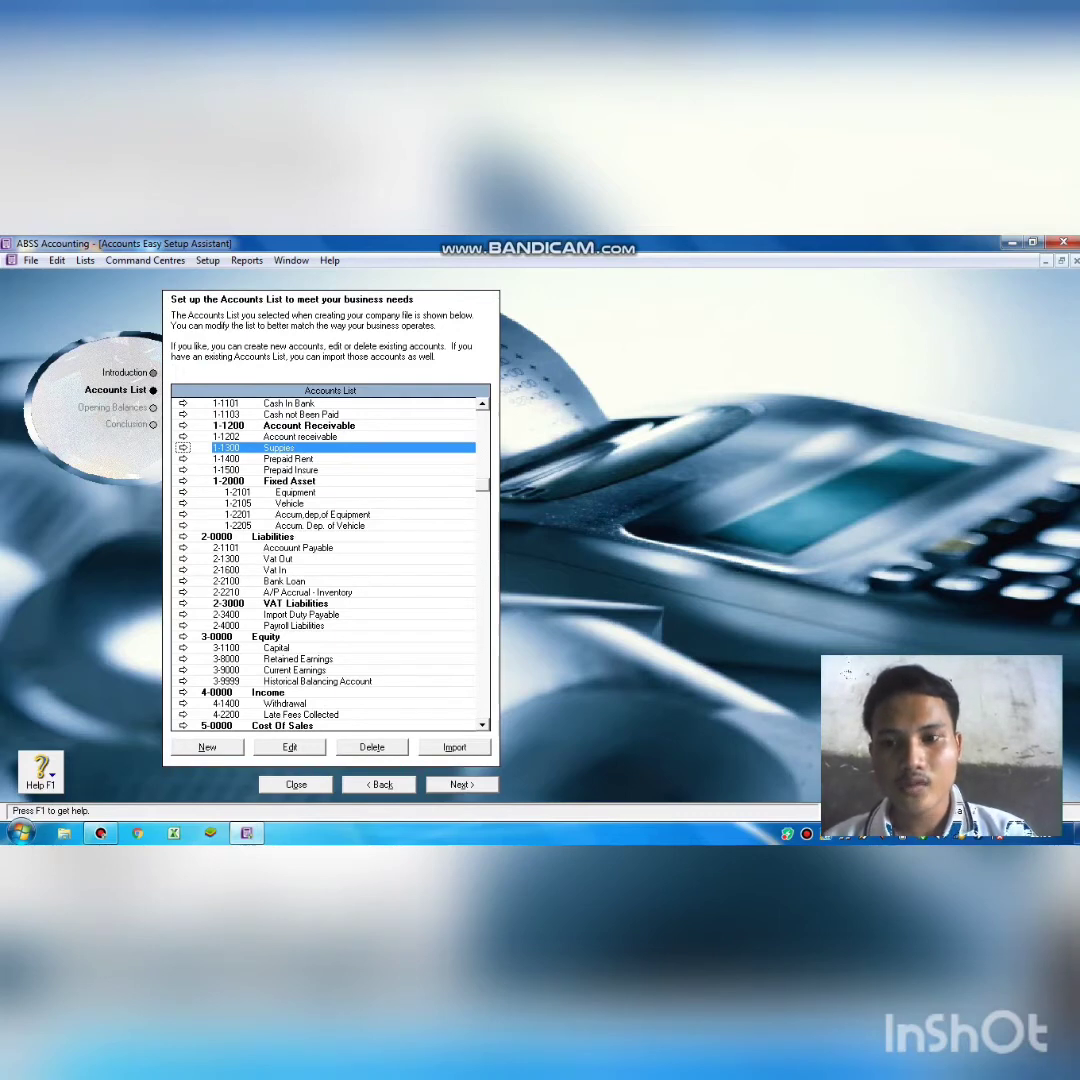
pyautogui.doubleClick(267, 447)
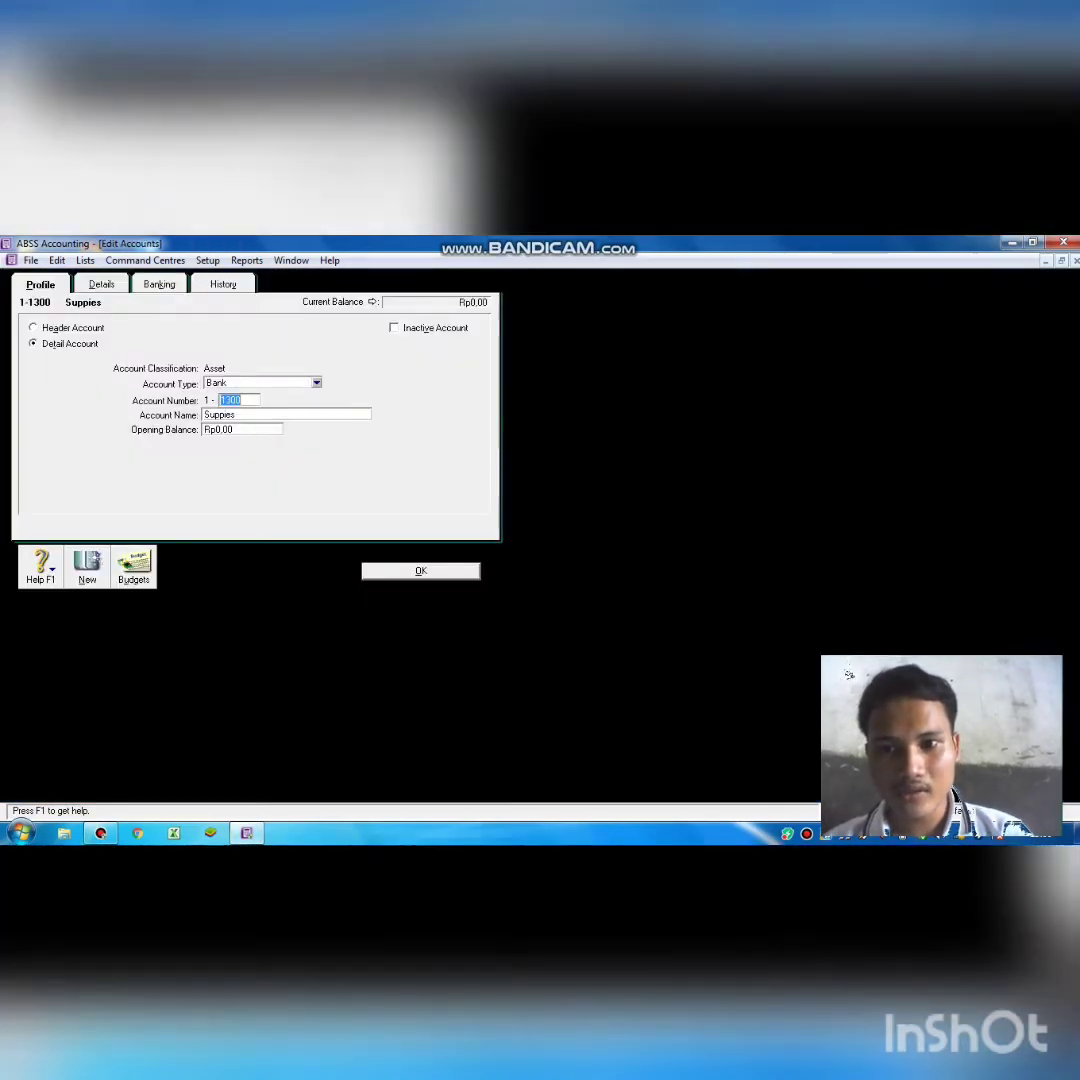
pyautogui.write('130')
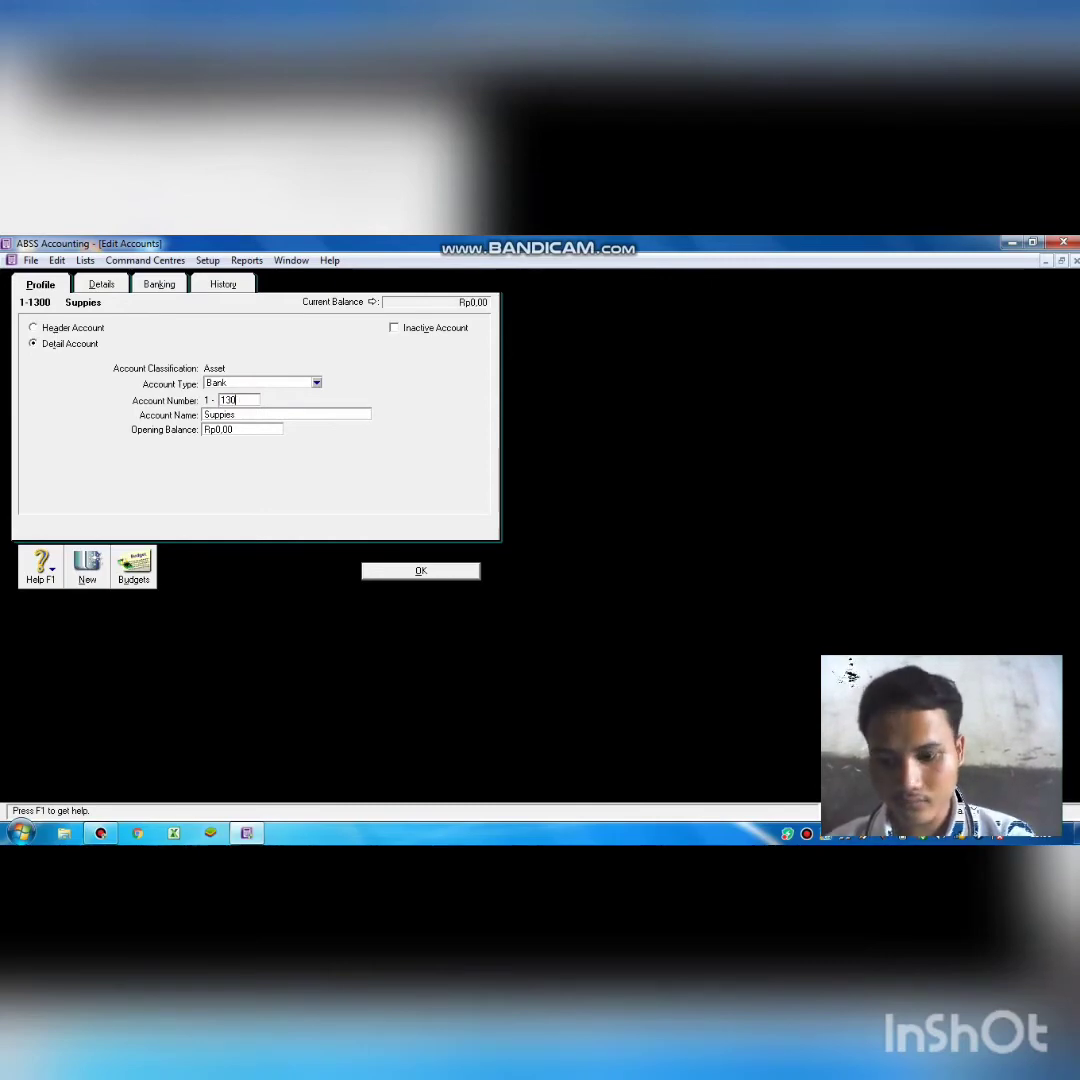
pyautogui.write('0')
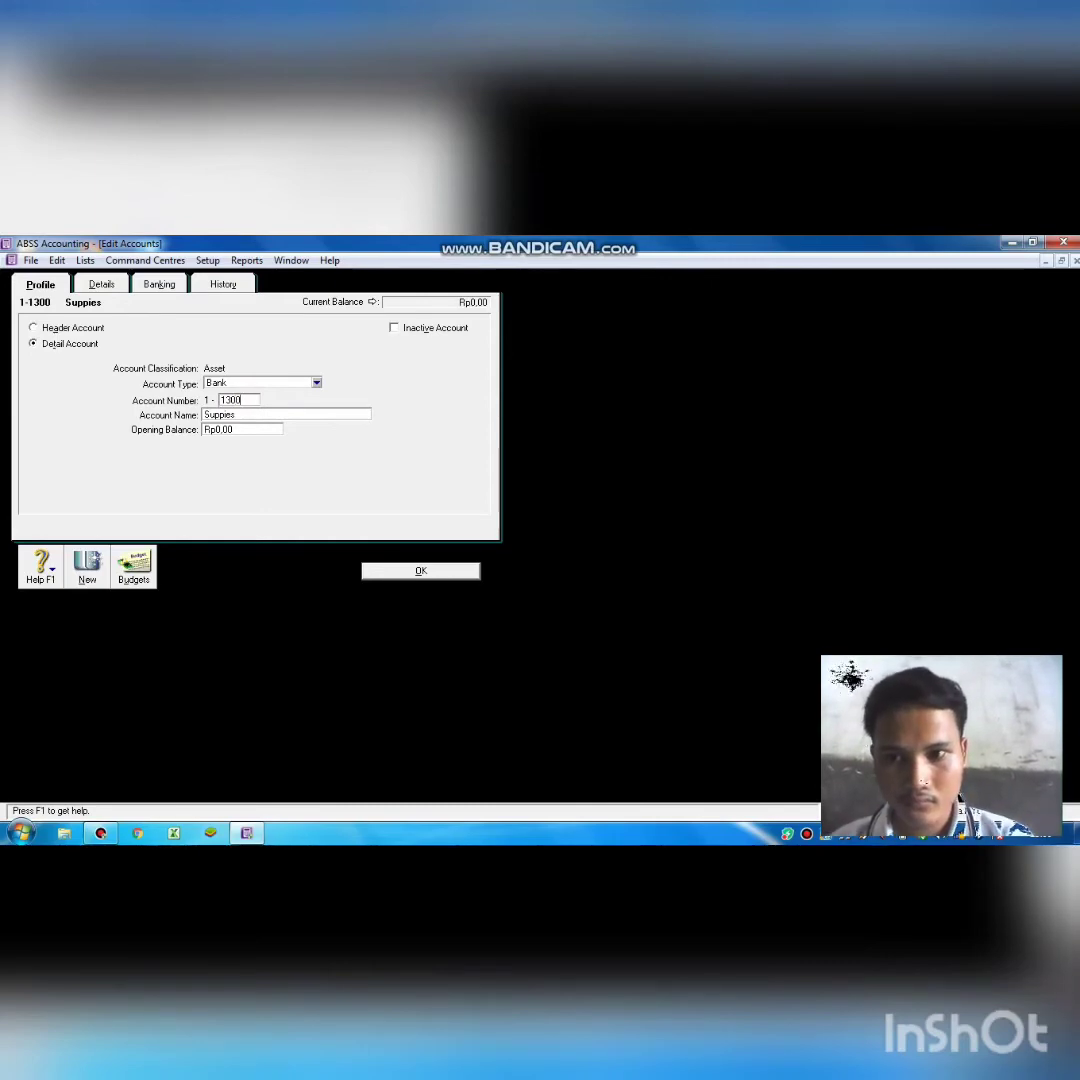
pyautogui.press('BackSpace')
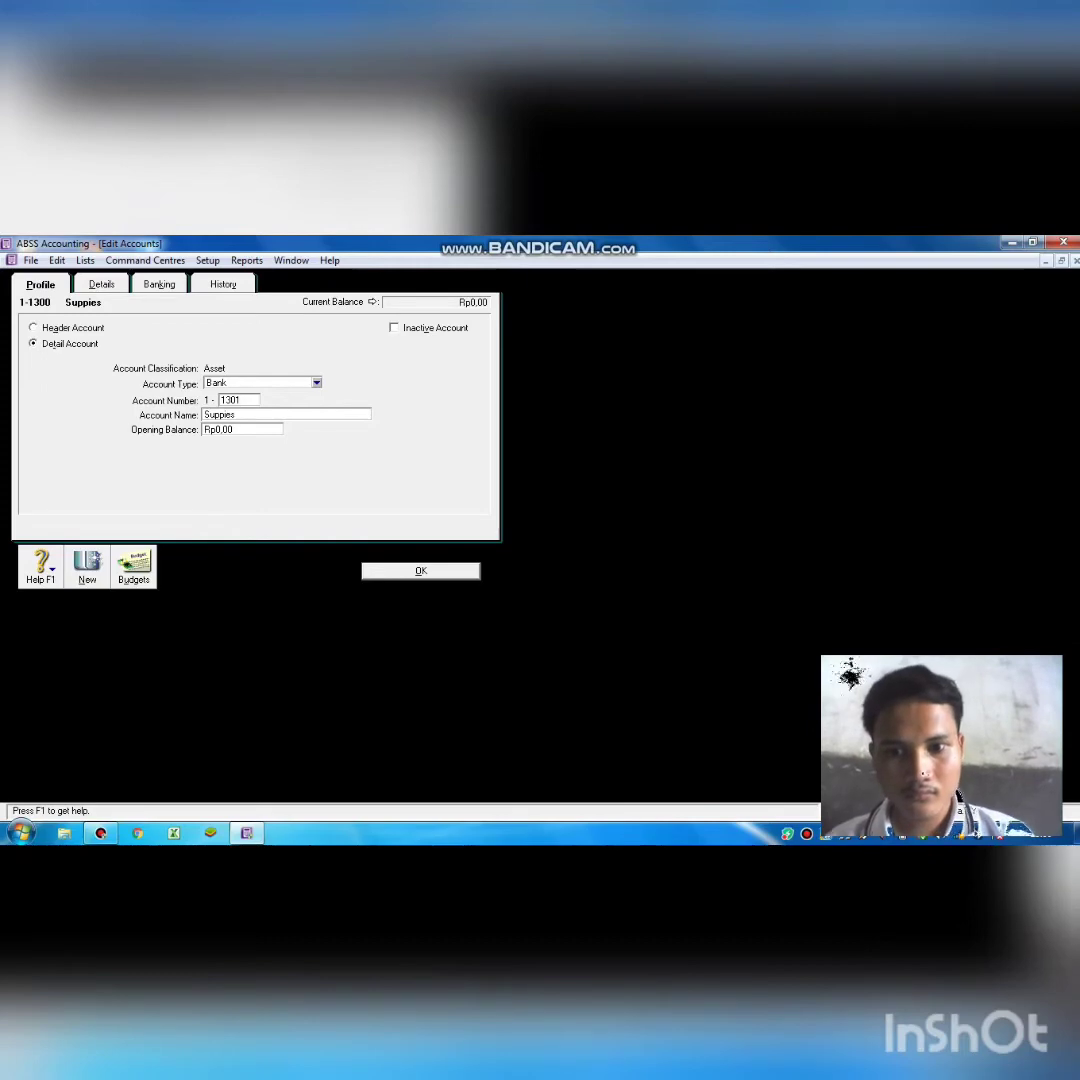
pyautogui.click(400, 571)
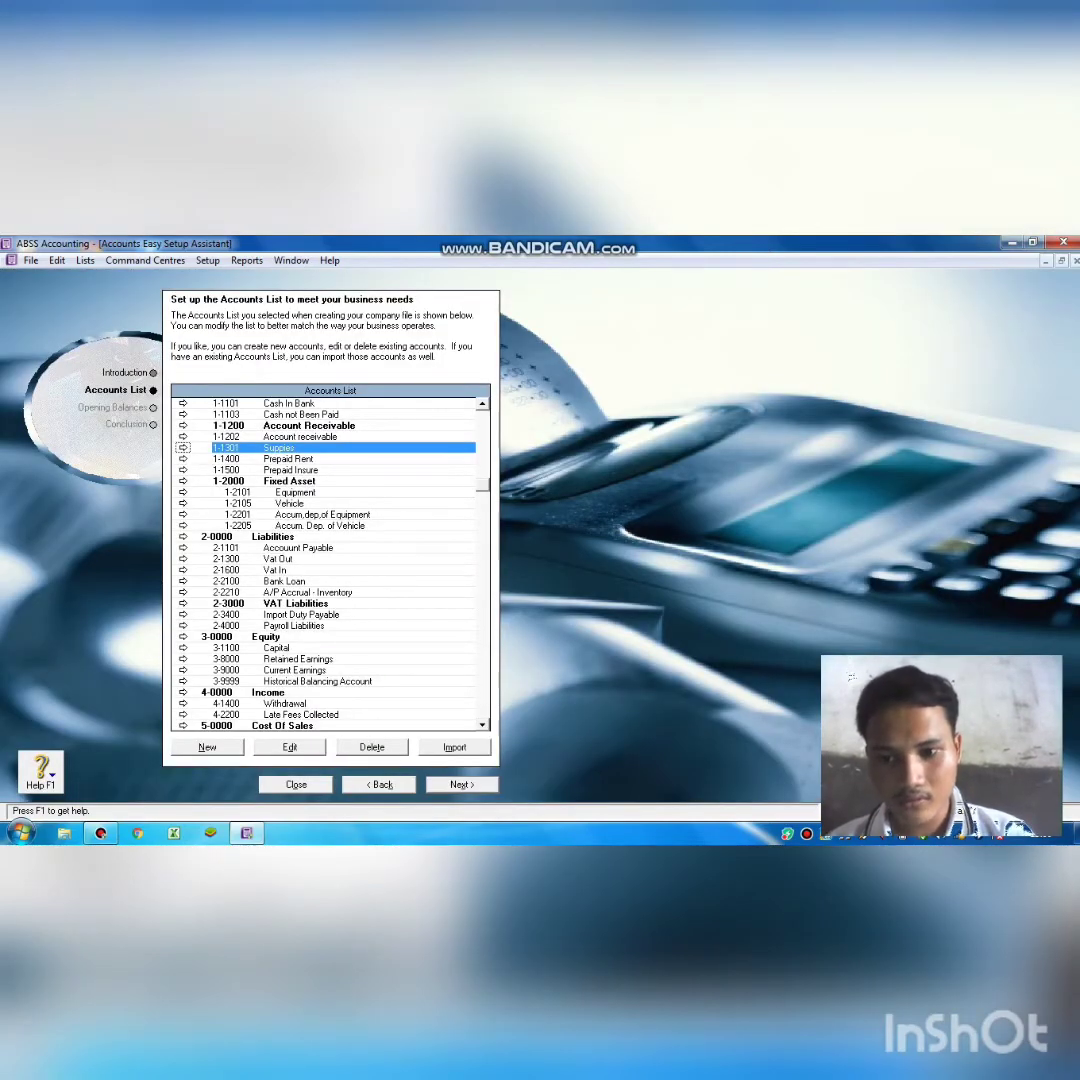
pyautogui.click(207, 747)
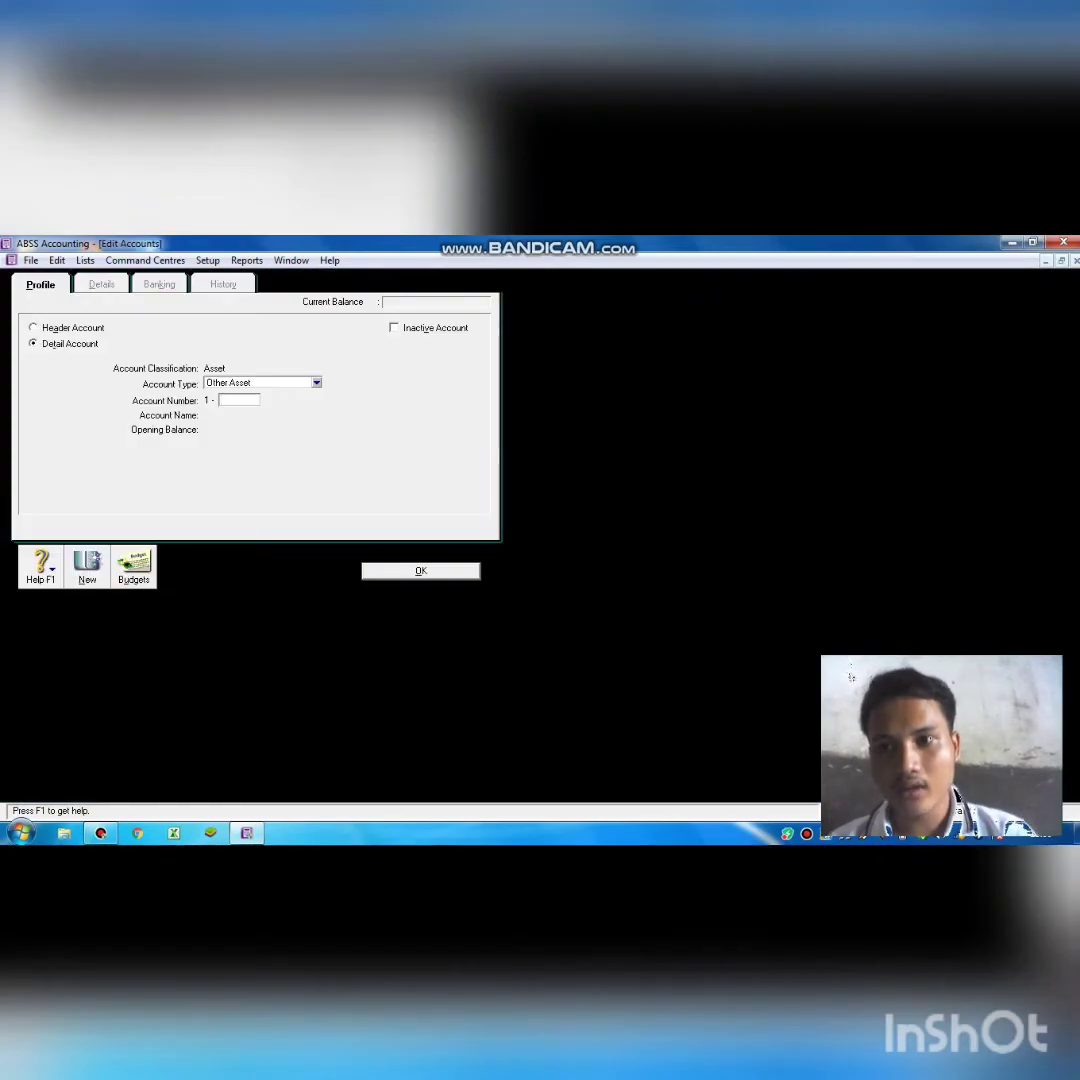
# Create header account 1-1300 named 'Other Curent Asset'.
pyautogui.click(88, 327)
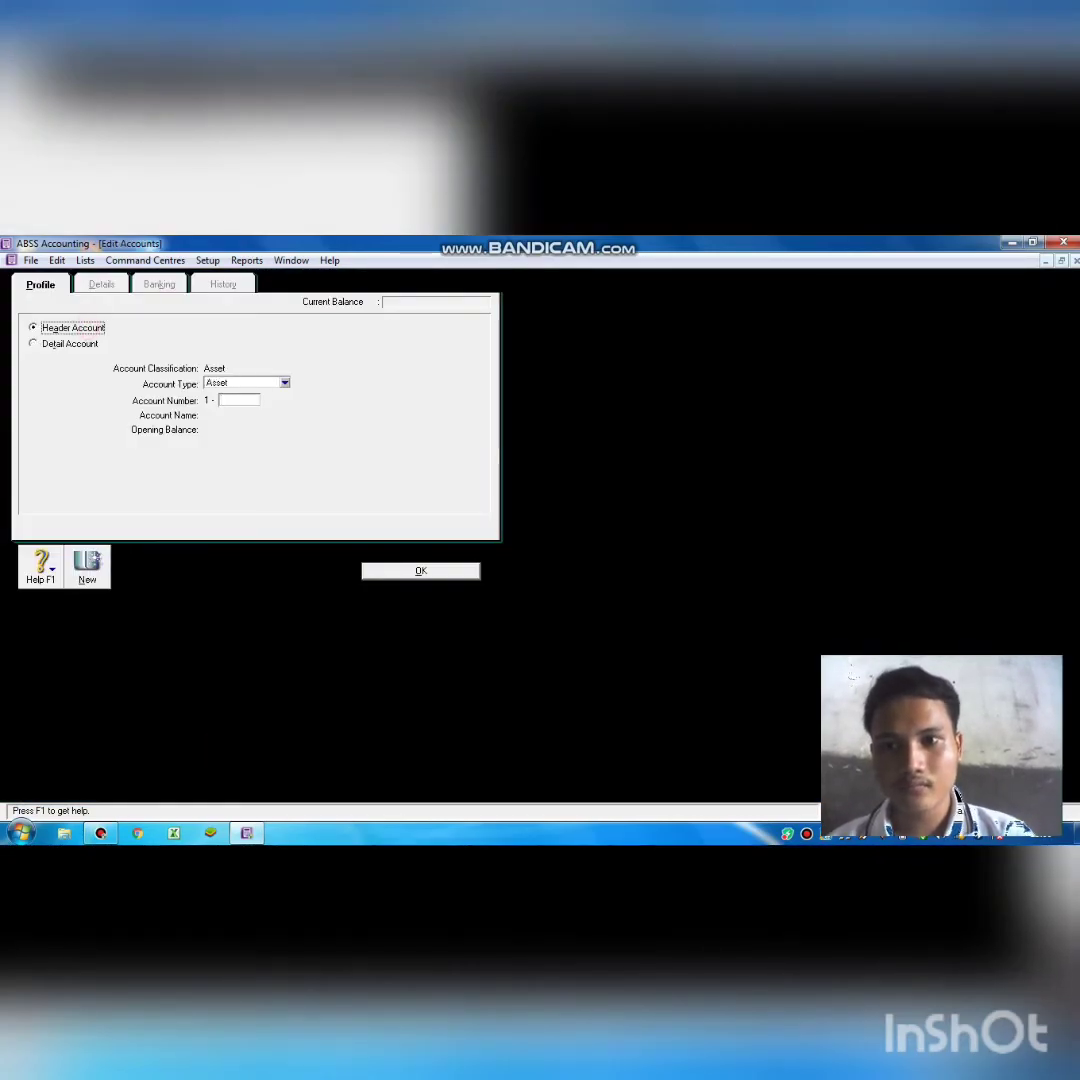
pyautogui.click(234, 400)
pyautogui.write('13')
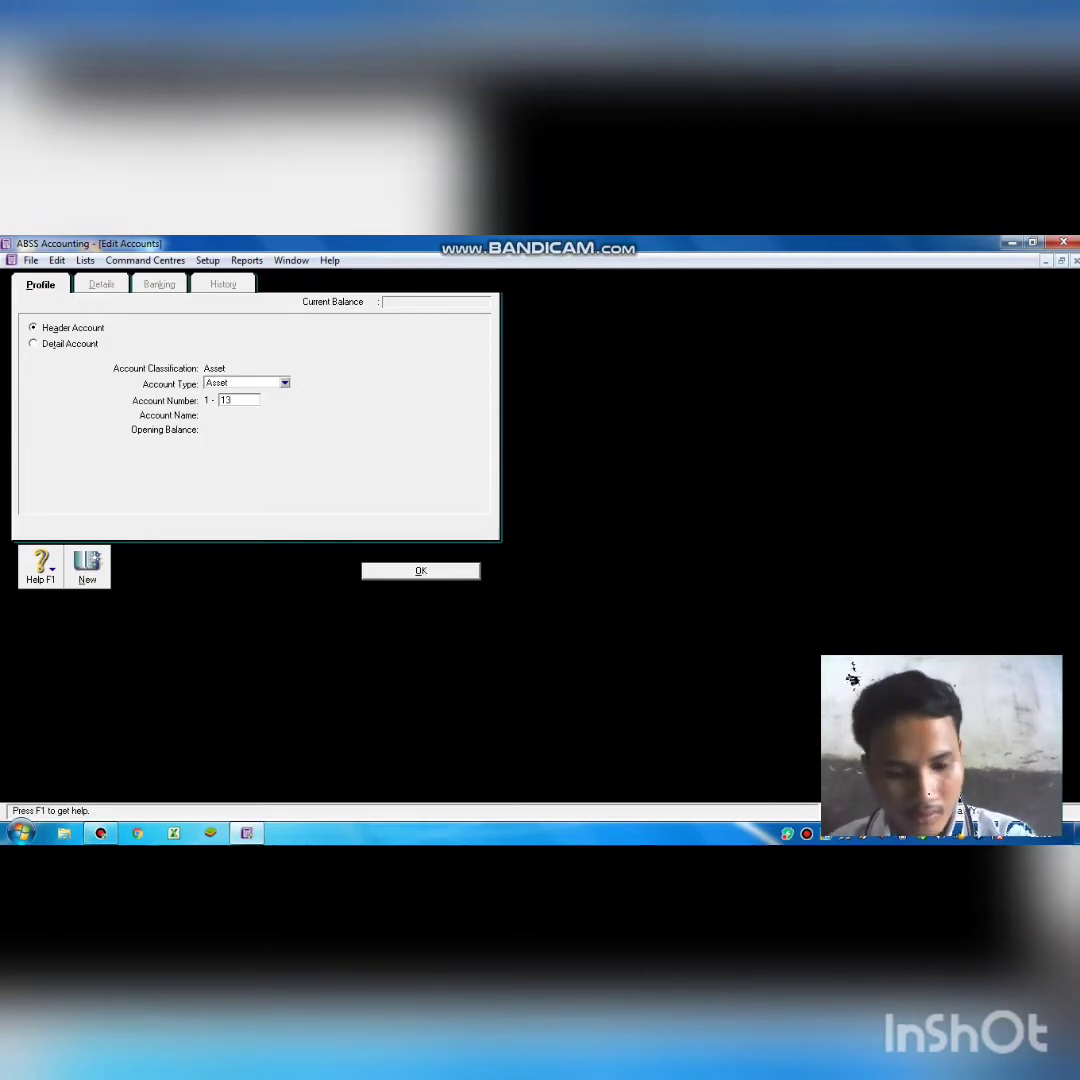
pyautogui.write('00')
pyautogui.press('Tab')
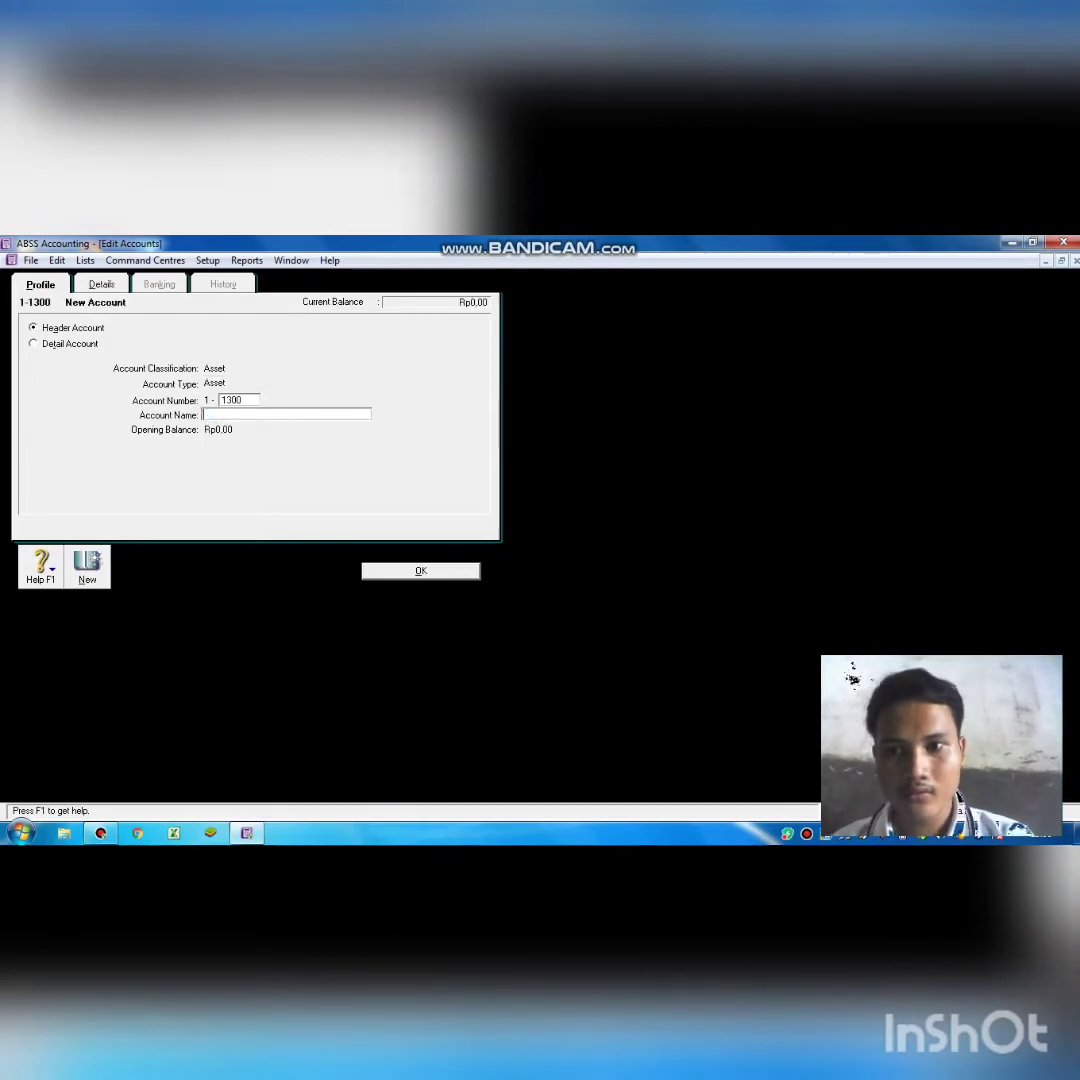
pyautogui.write('O')
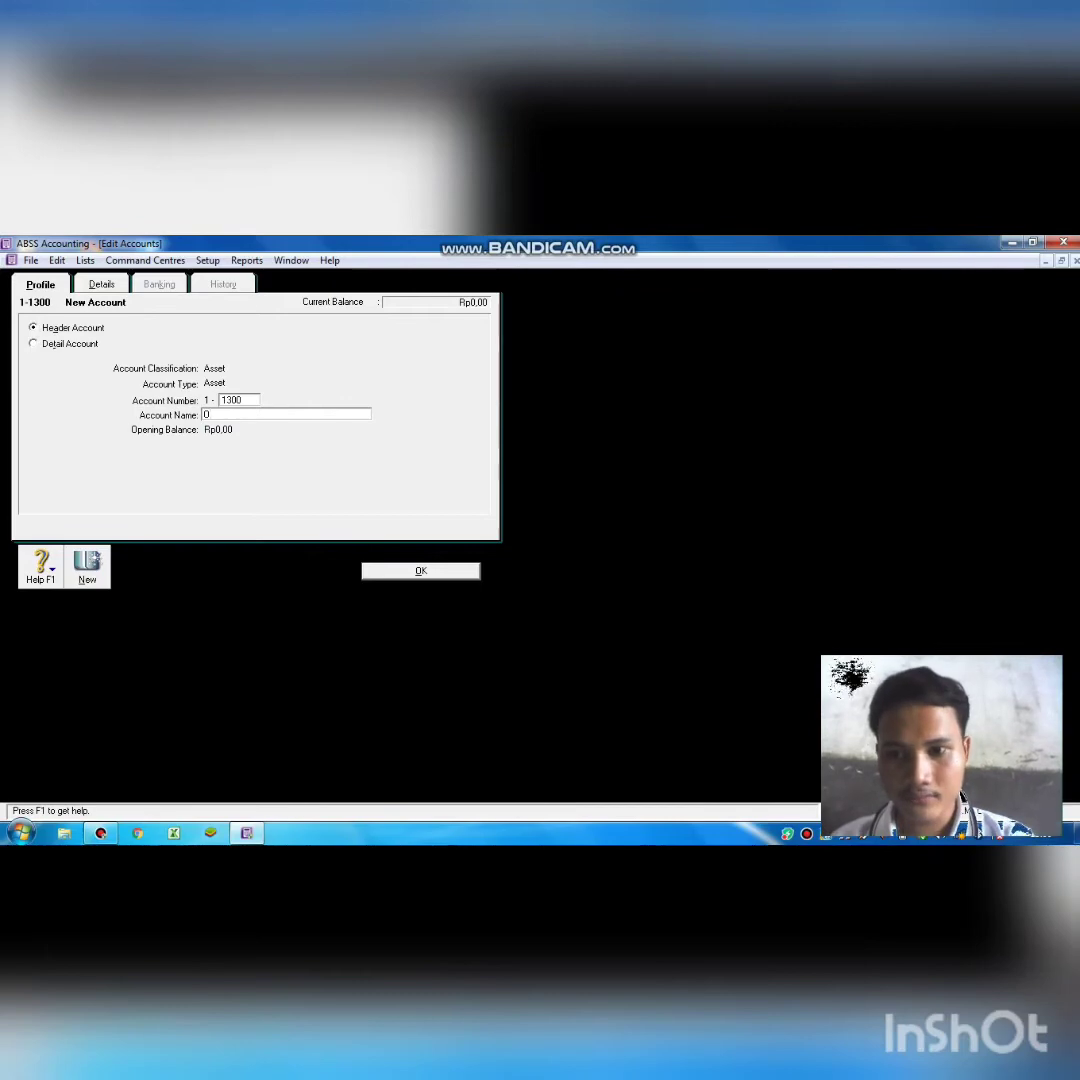
pyautogui.write('t')
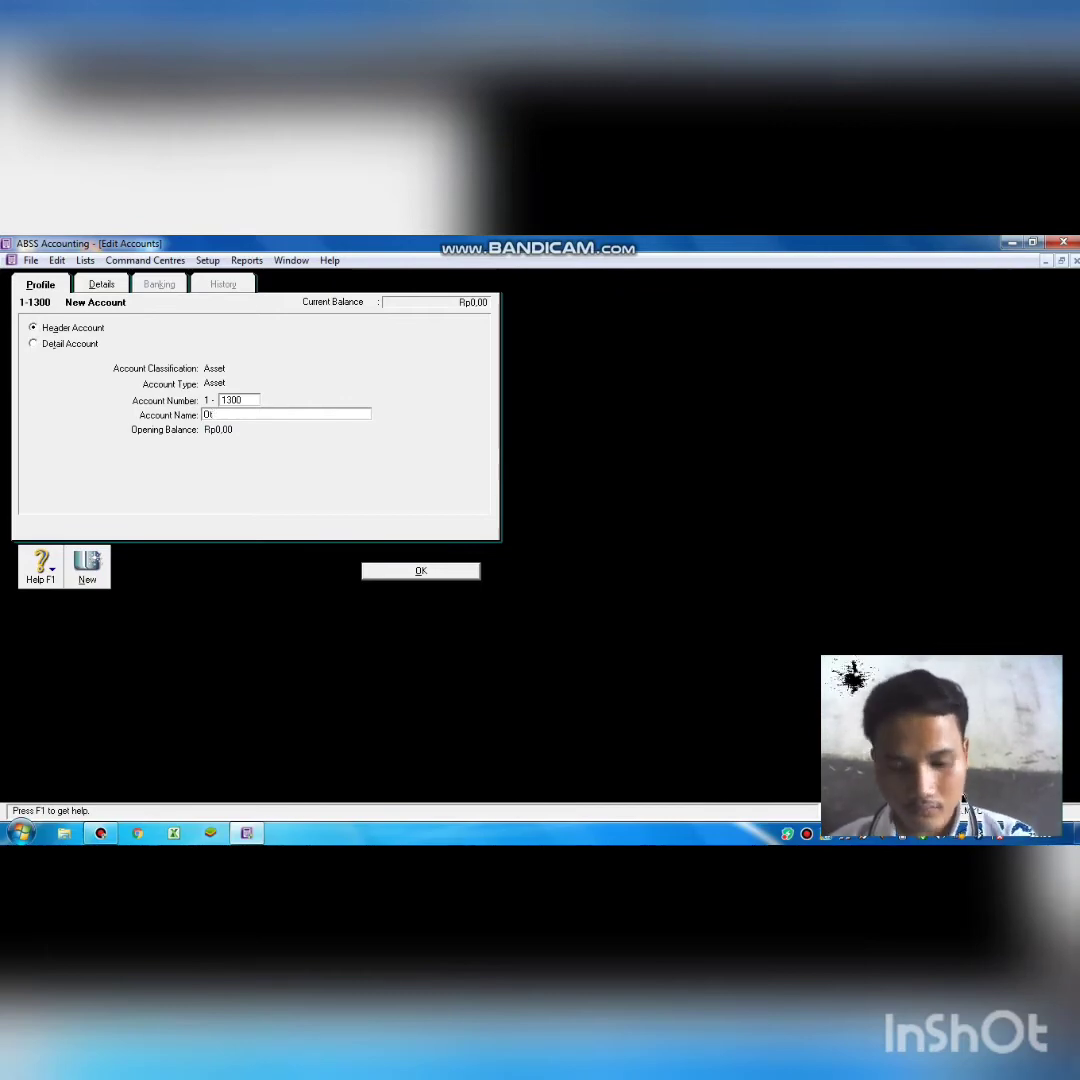
pyautogui.write('her Cu')
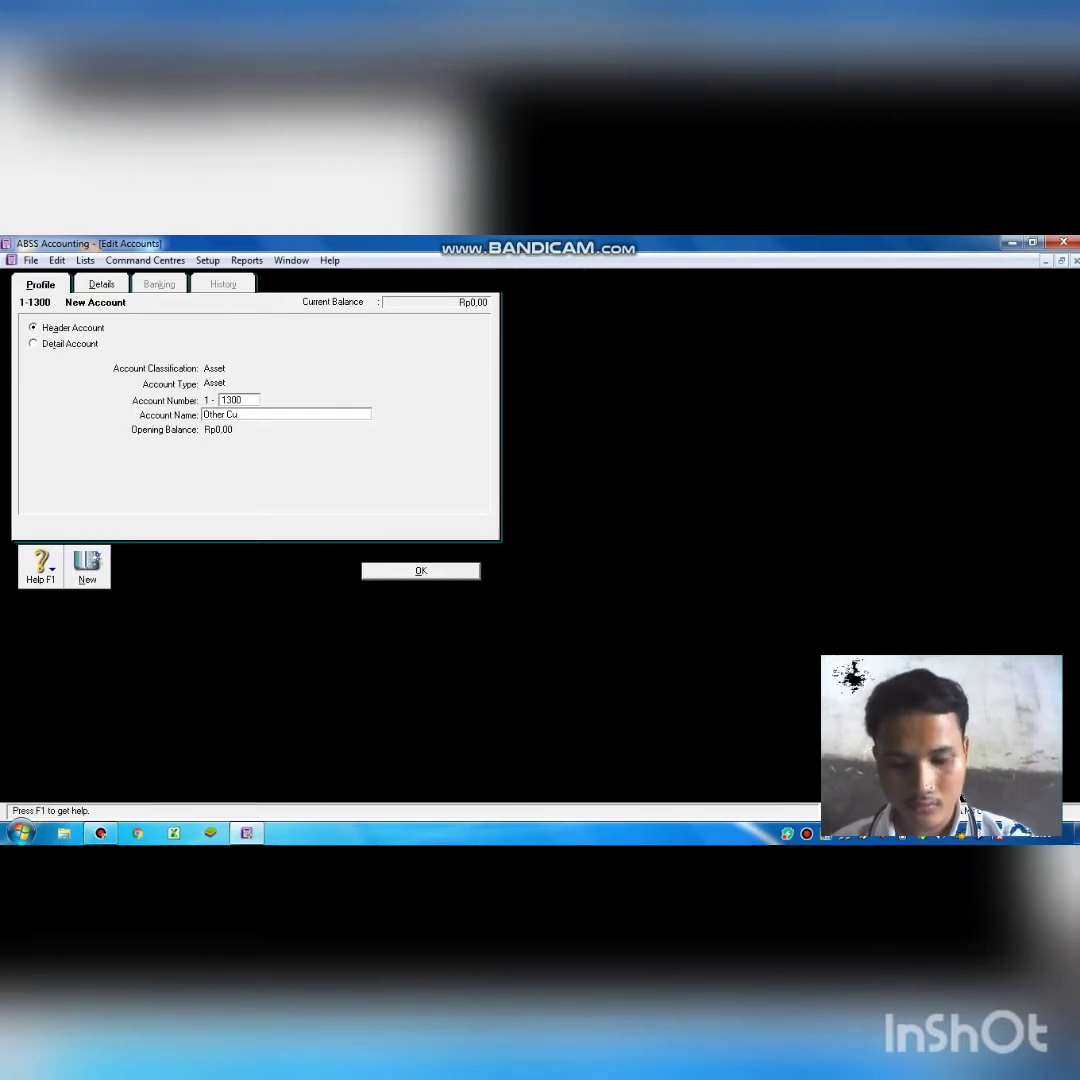
pyautogui.write('ren')
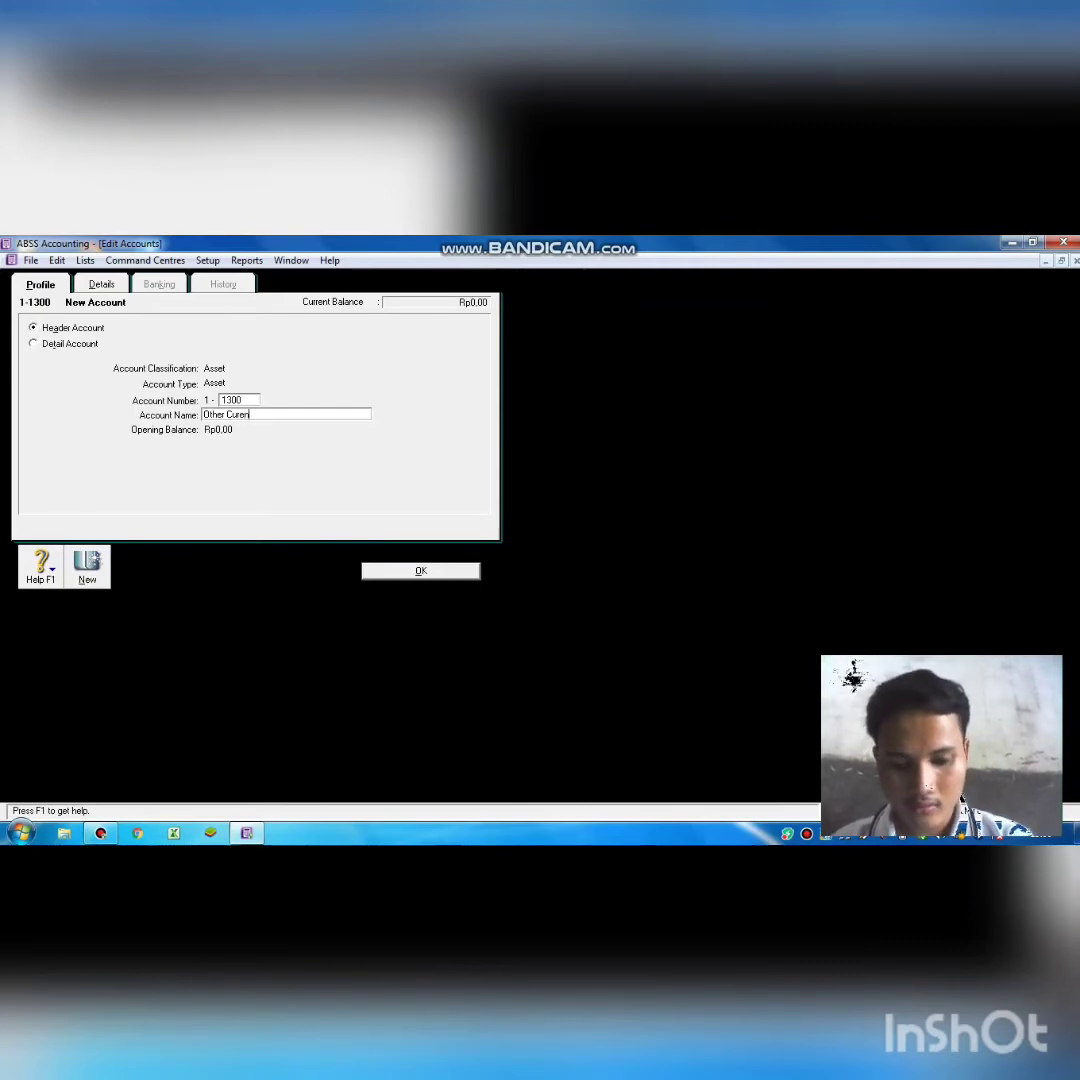
pyautogui.write('t As')
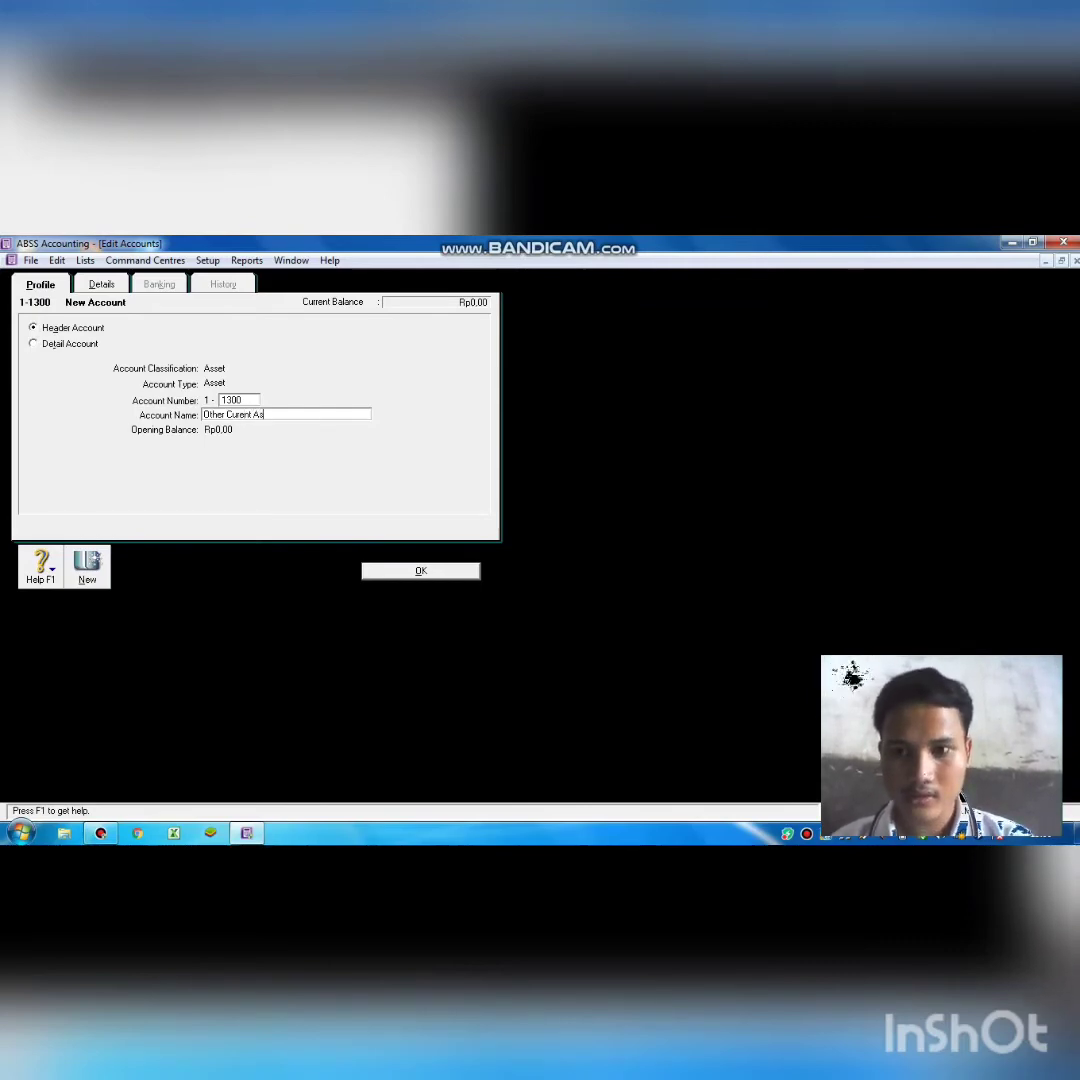
pyautogui.write('set')
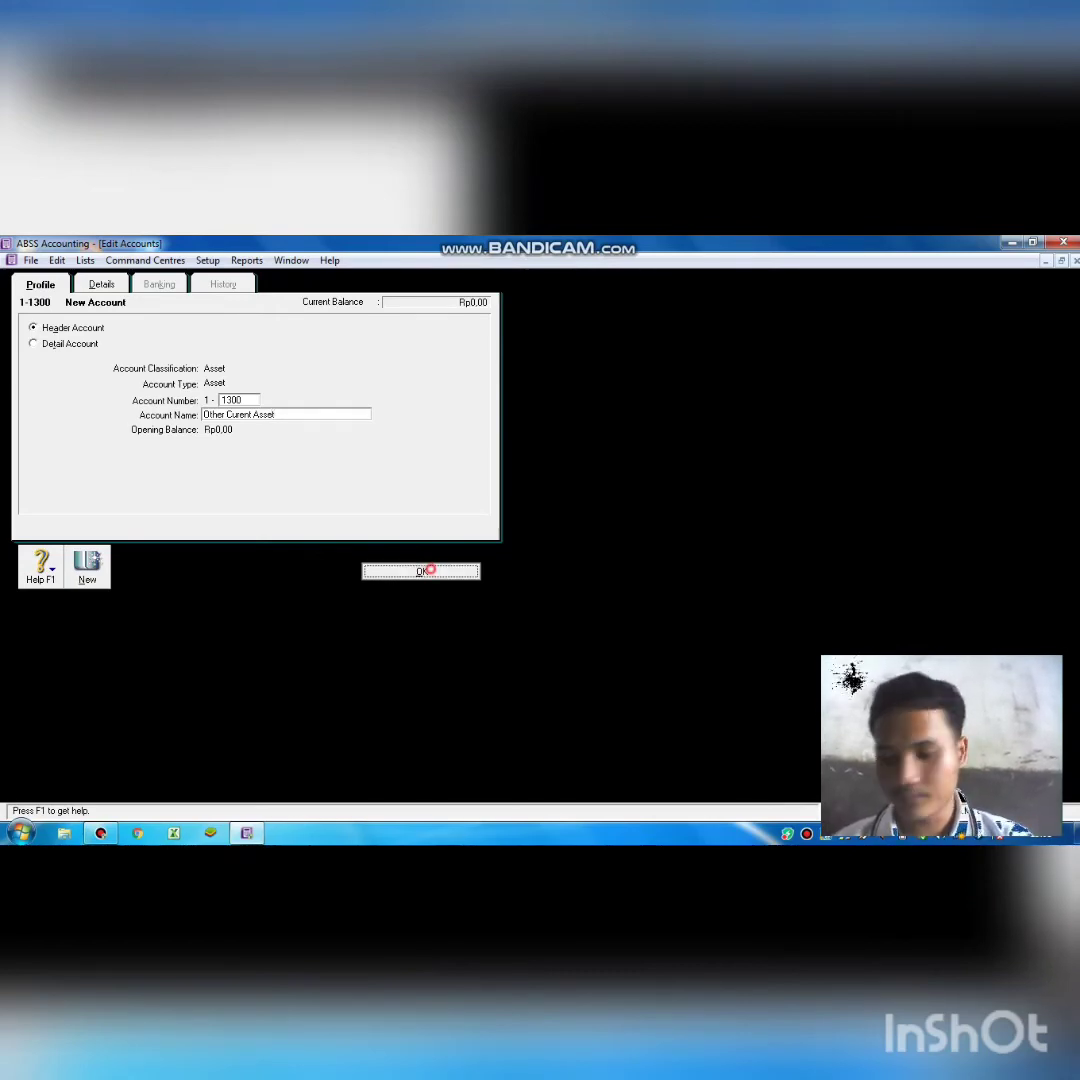
pyautogui.click(421, 571)
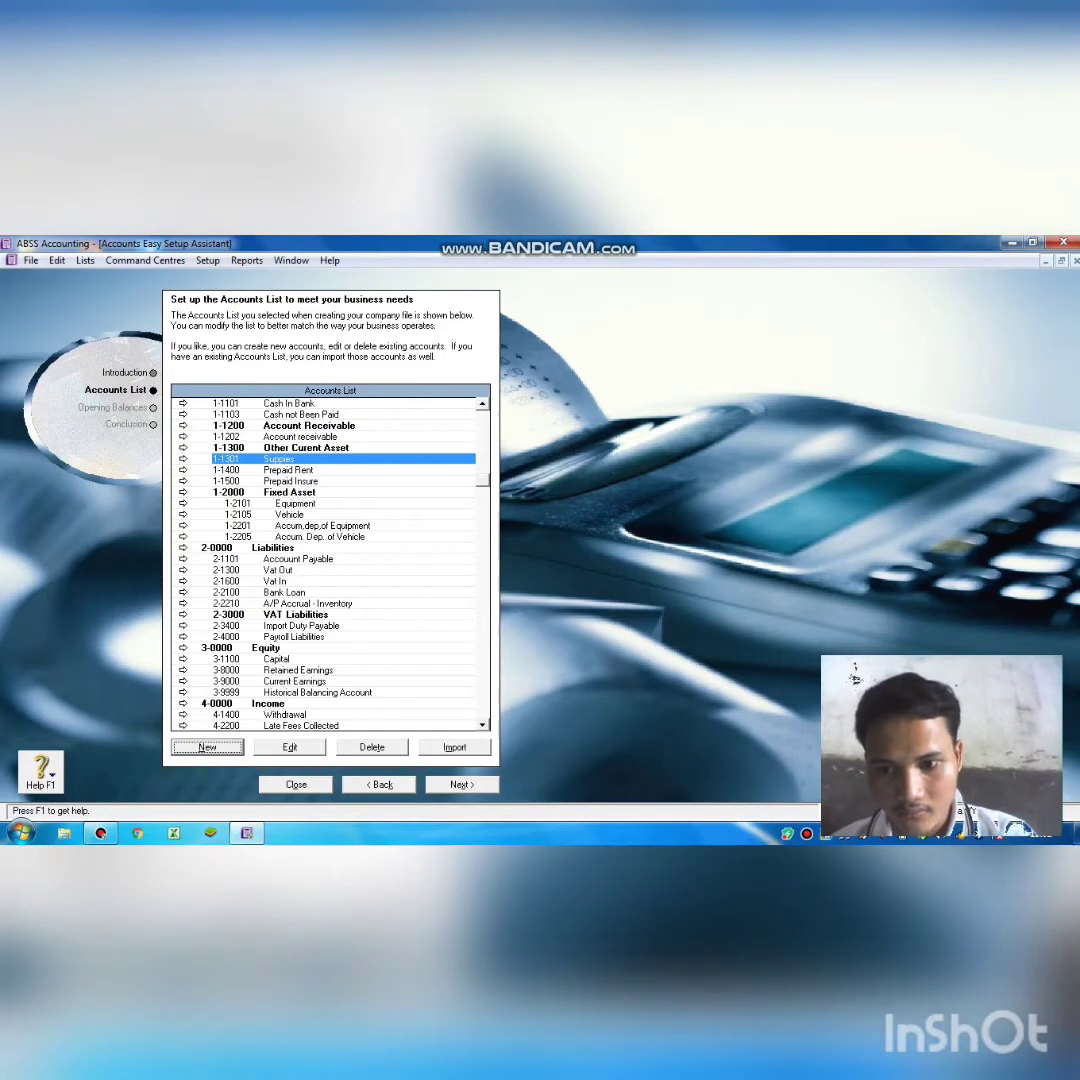
# Create a Liability header account 2-1200 named 'Other Liability'.
pyautogui.press('Return')
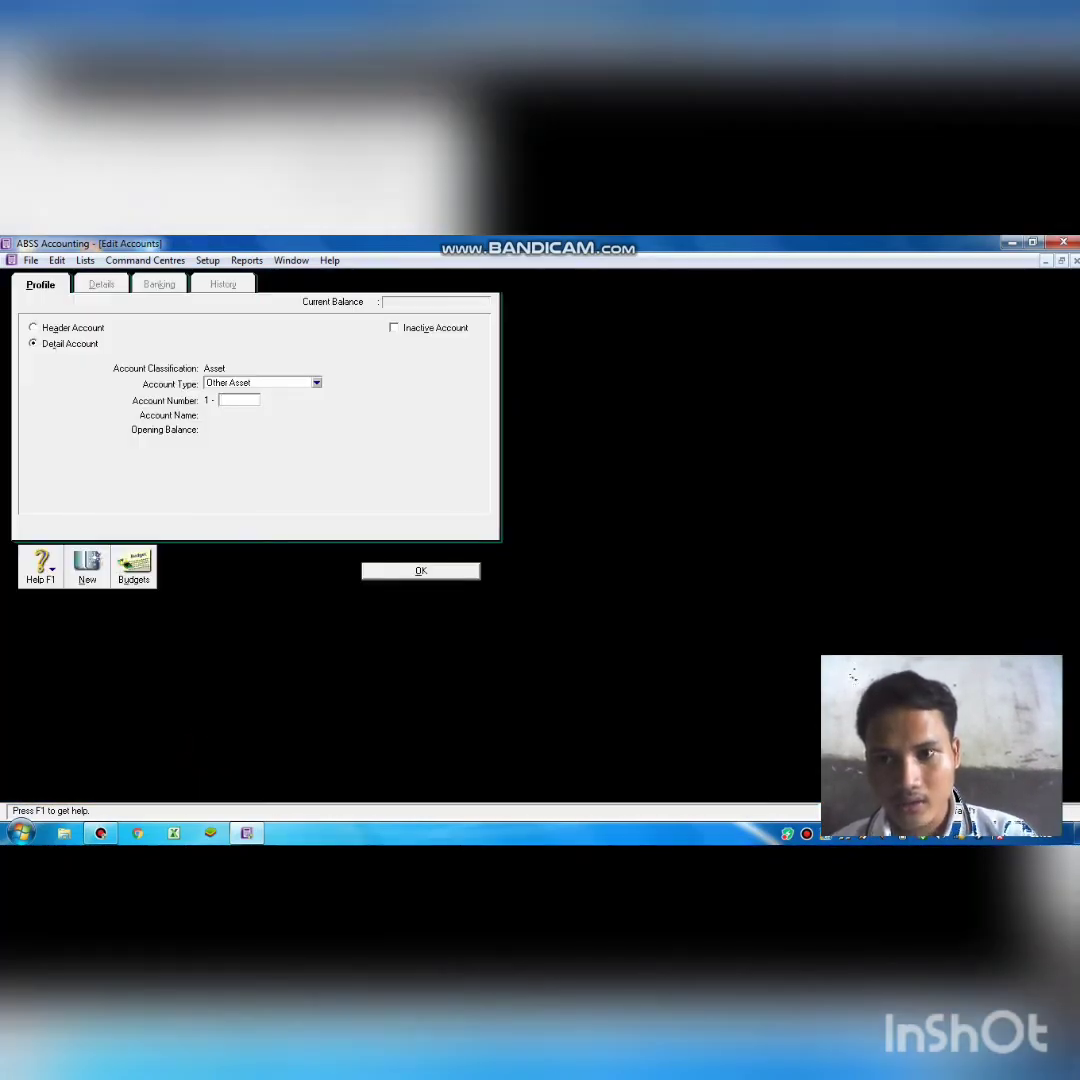
pyautogui.click(34, 328)
pyautogui.click(284, 383)
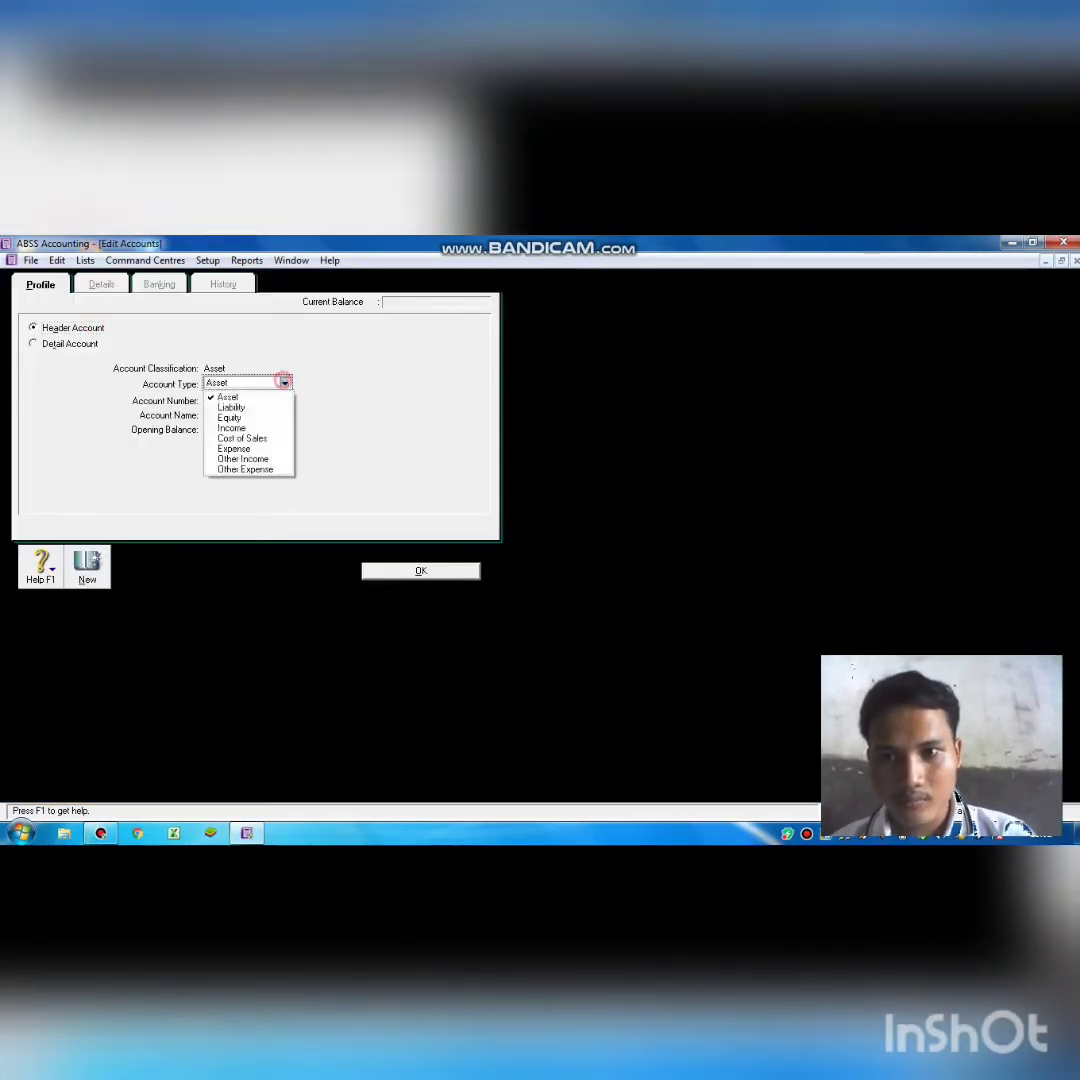
pyautogui.click(243, 410)
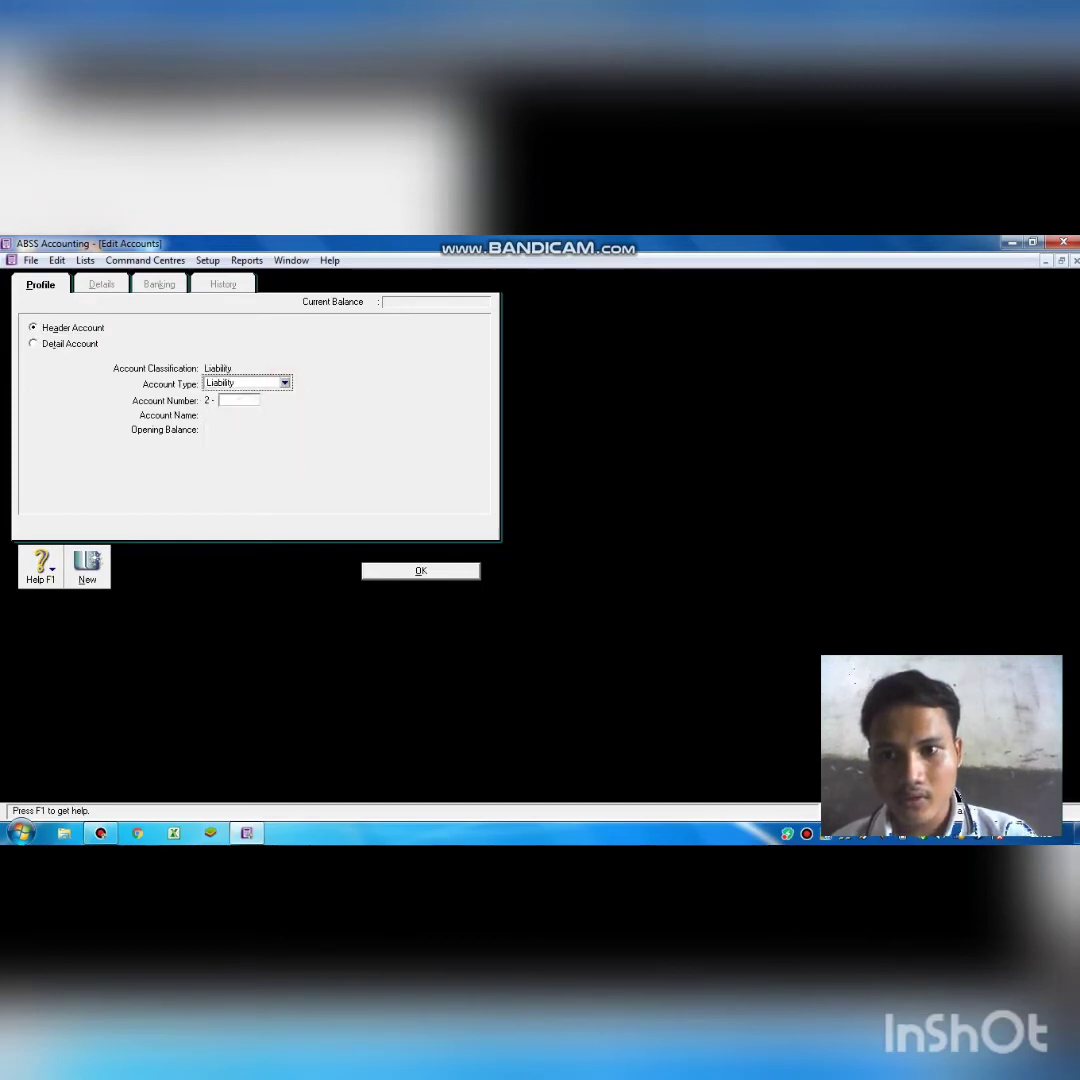
pyautogui.click(240, 400)
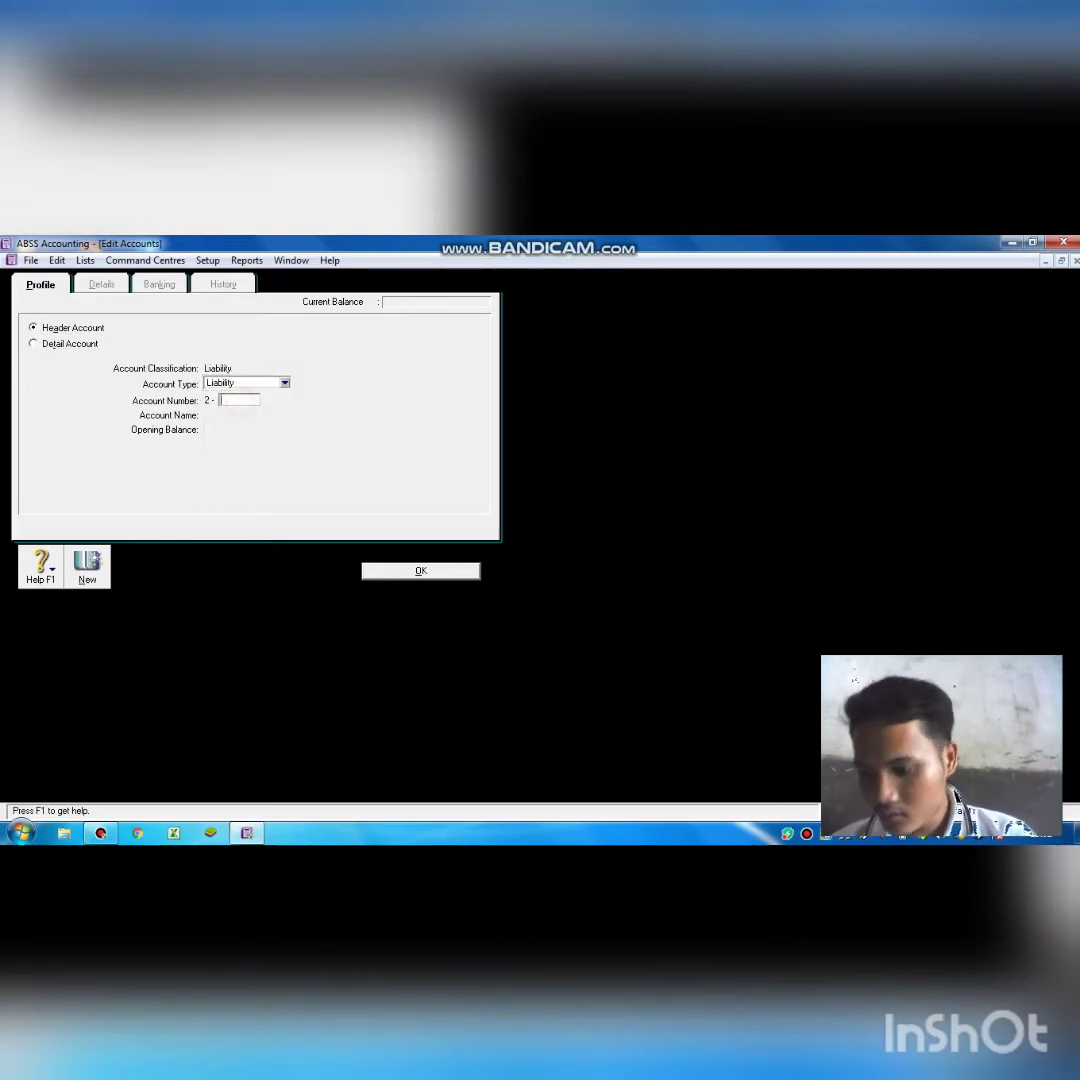
pyautogui.write('1200')
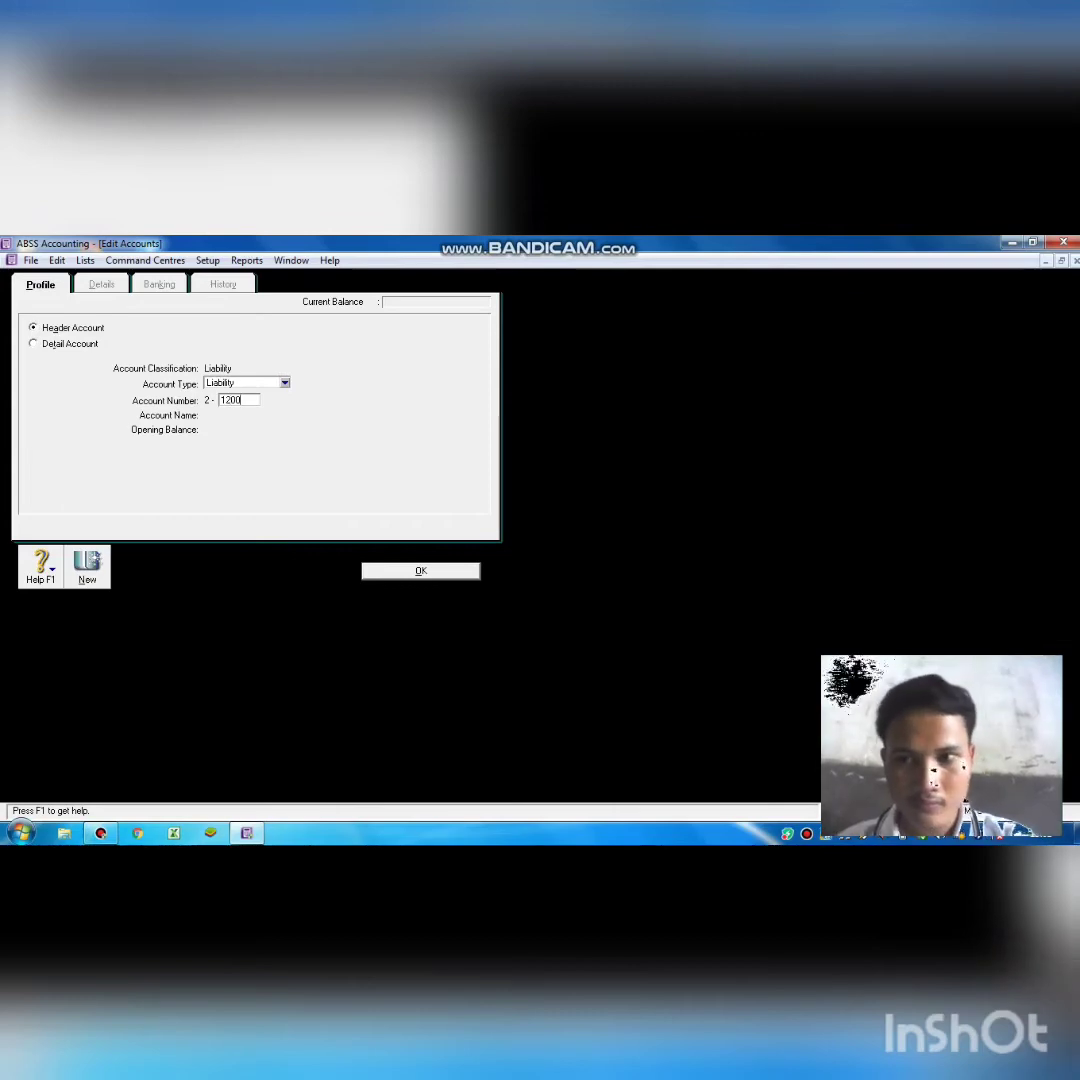
pyautogui.press('Tab')
pyautogui.press('BackSpace')
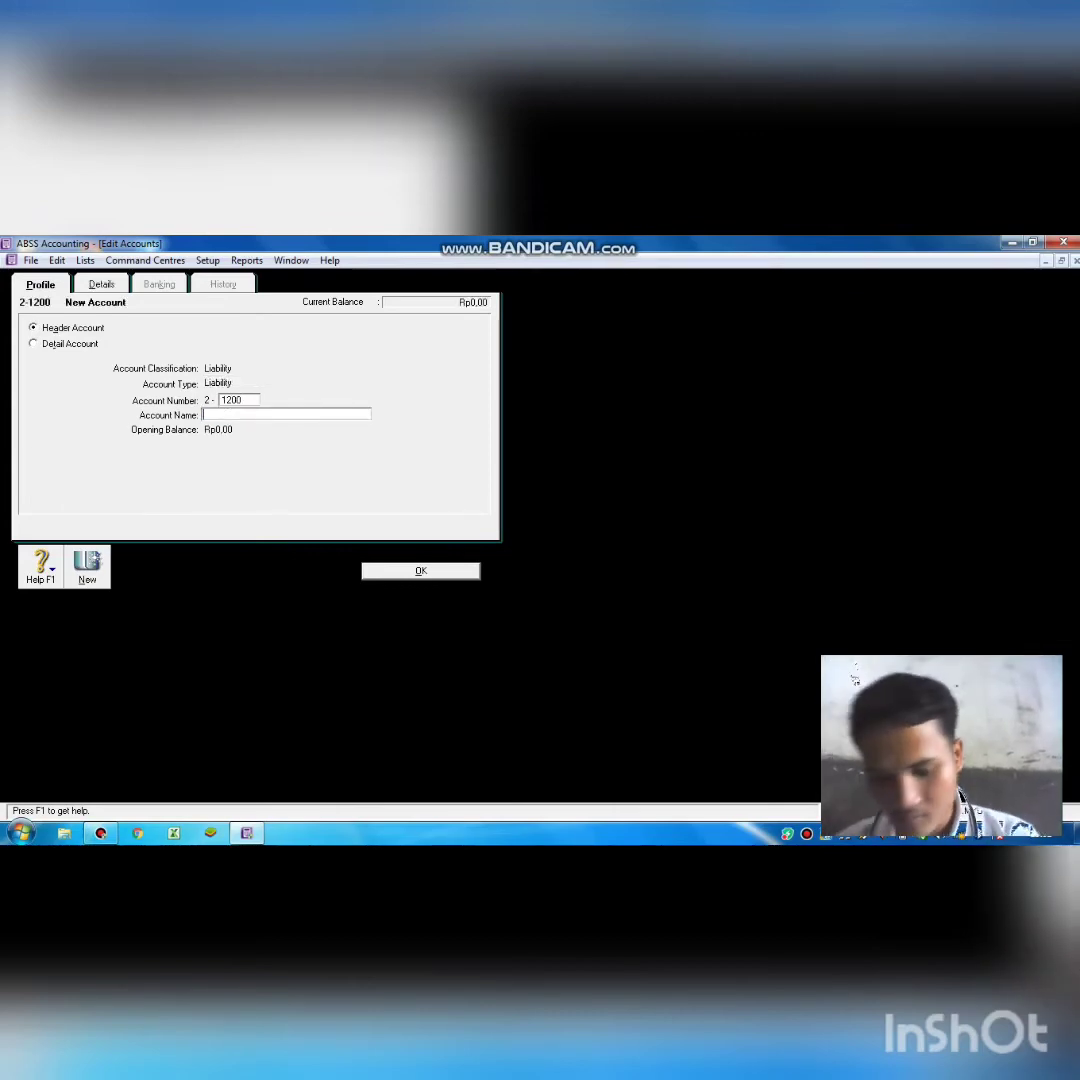
pyautogui.write('o')
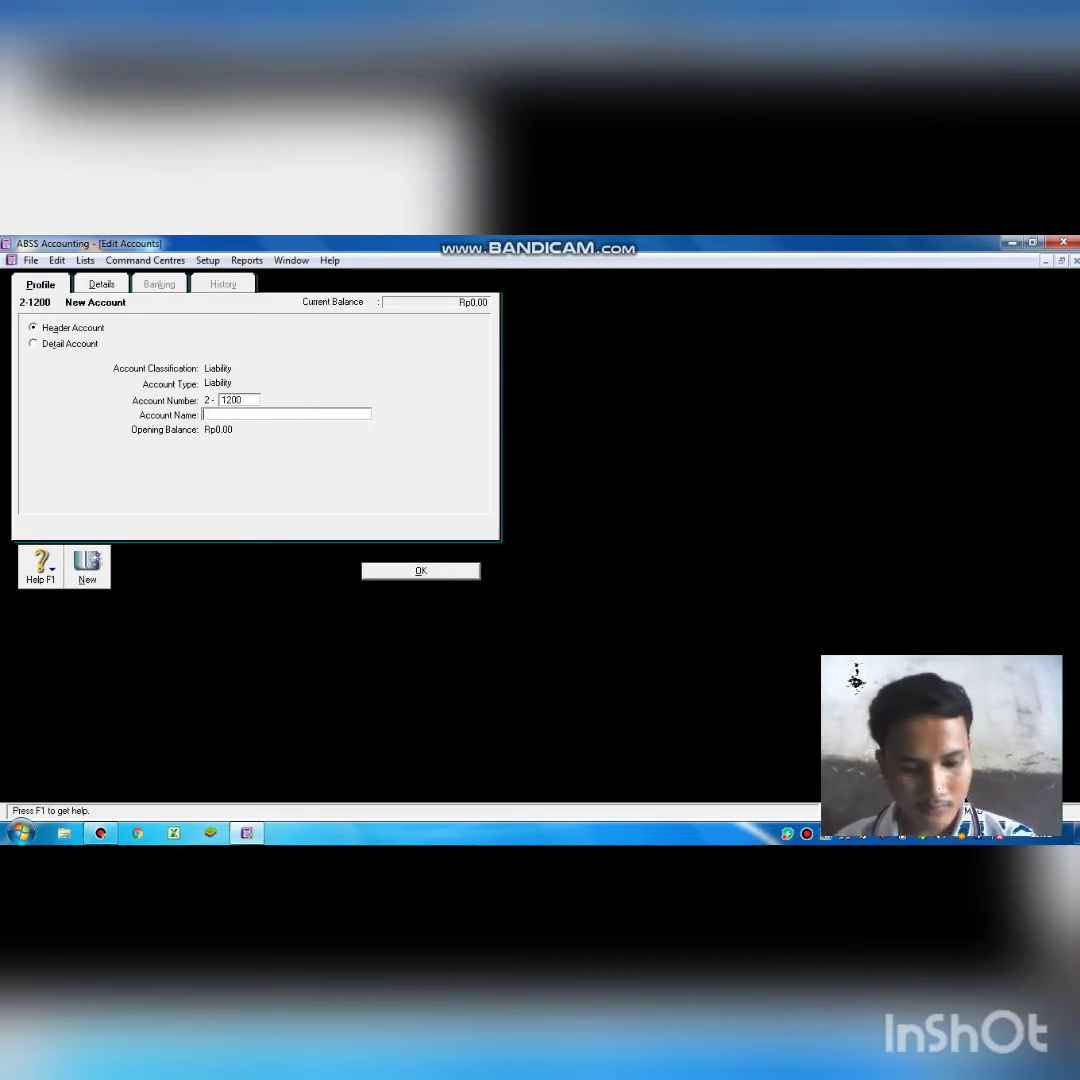
pyautogui.write('1')
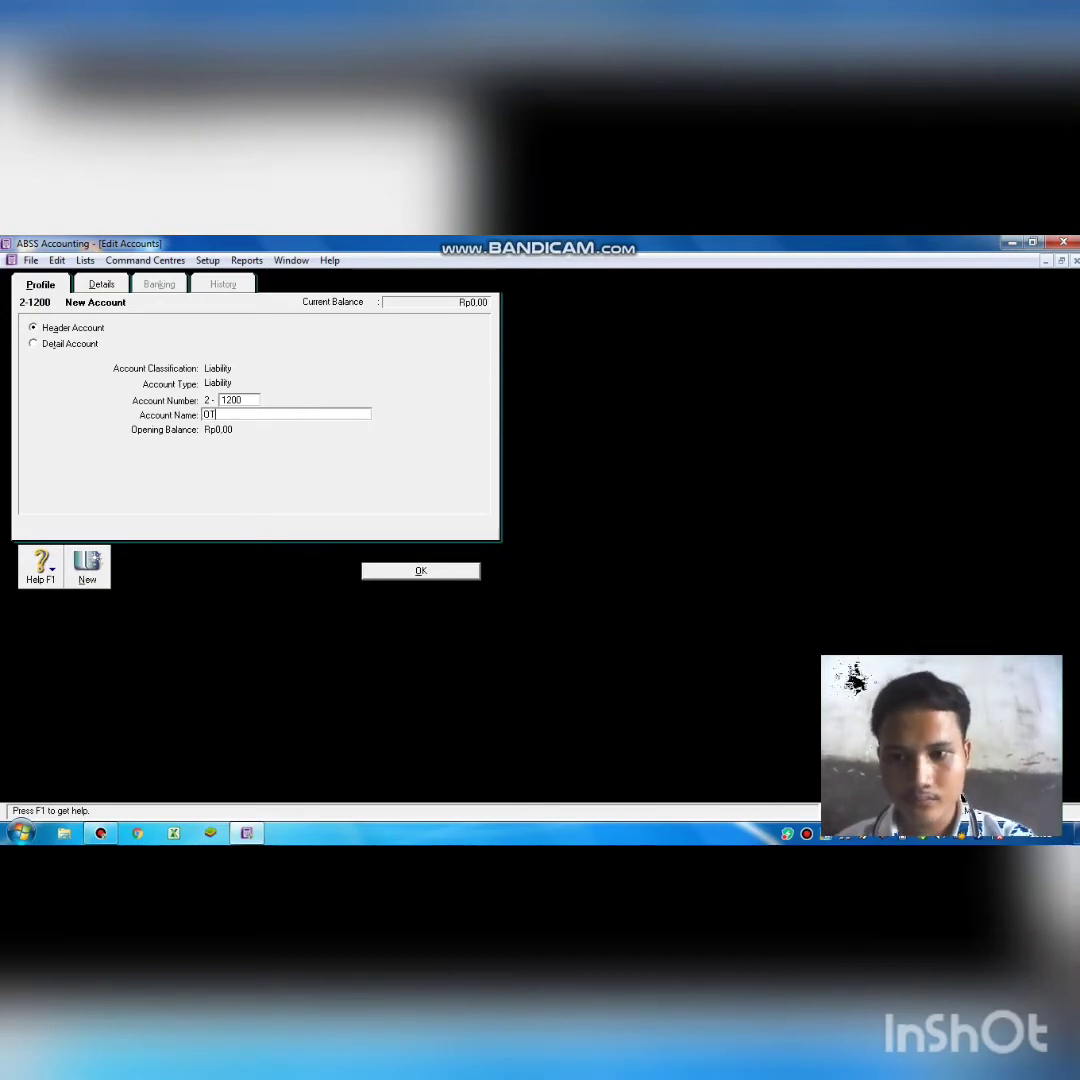
pyautogui.press('BackSpace')
pyautogui.write('the')
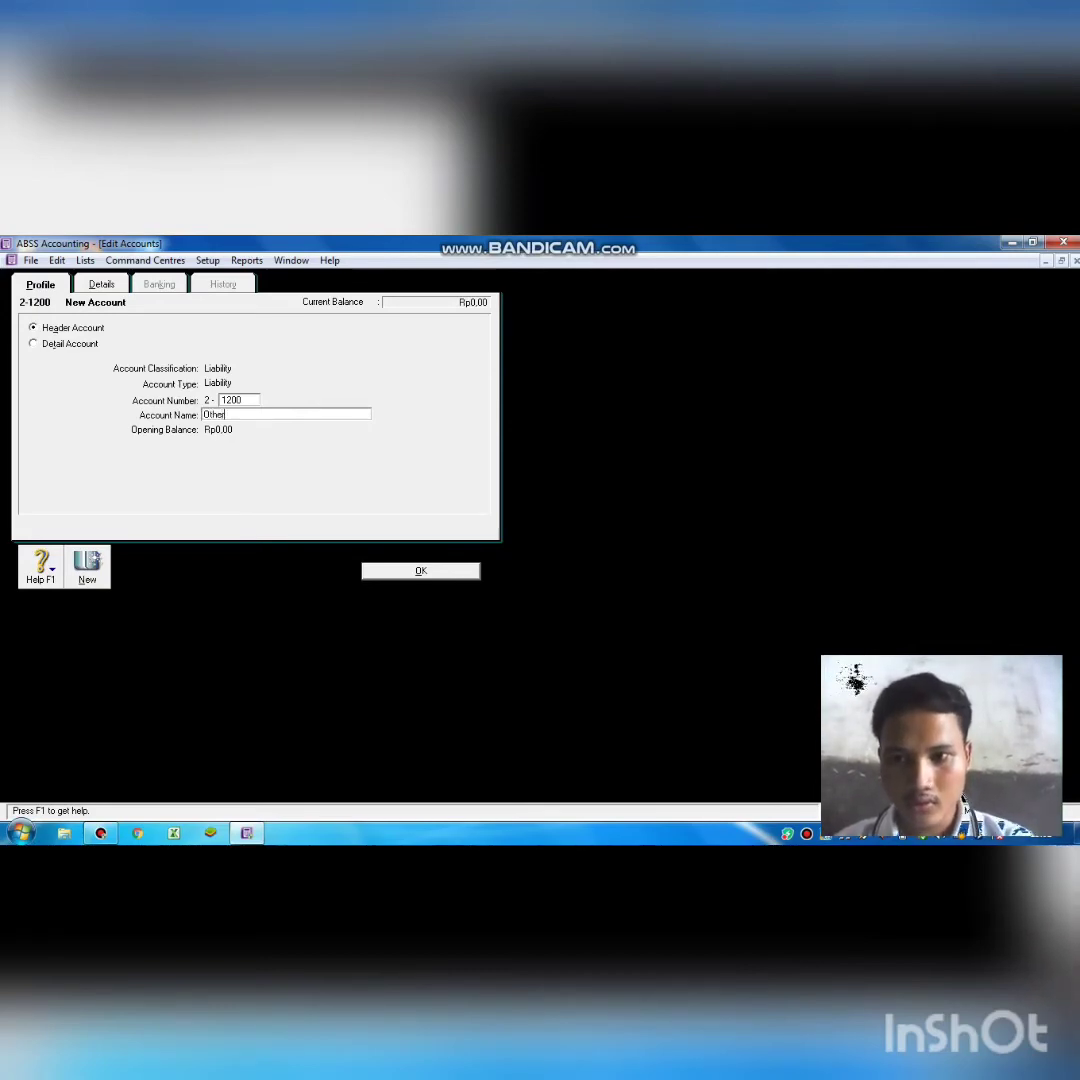
pyautogui.write('r')
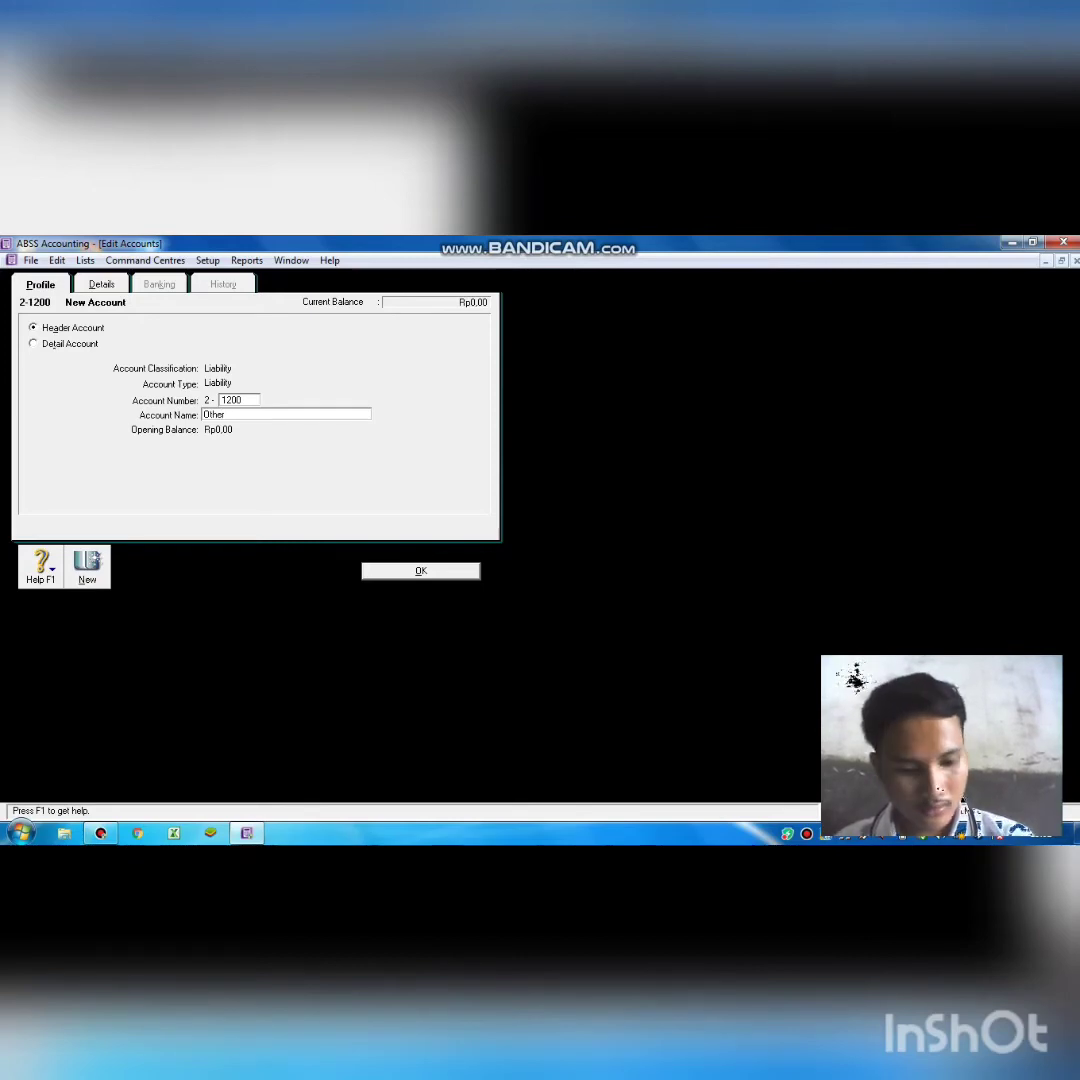
pyautogui.write(' Lia')
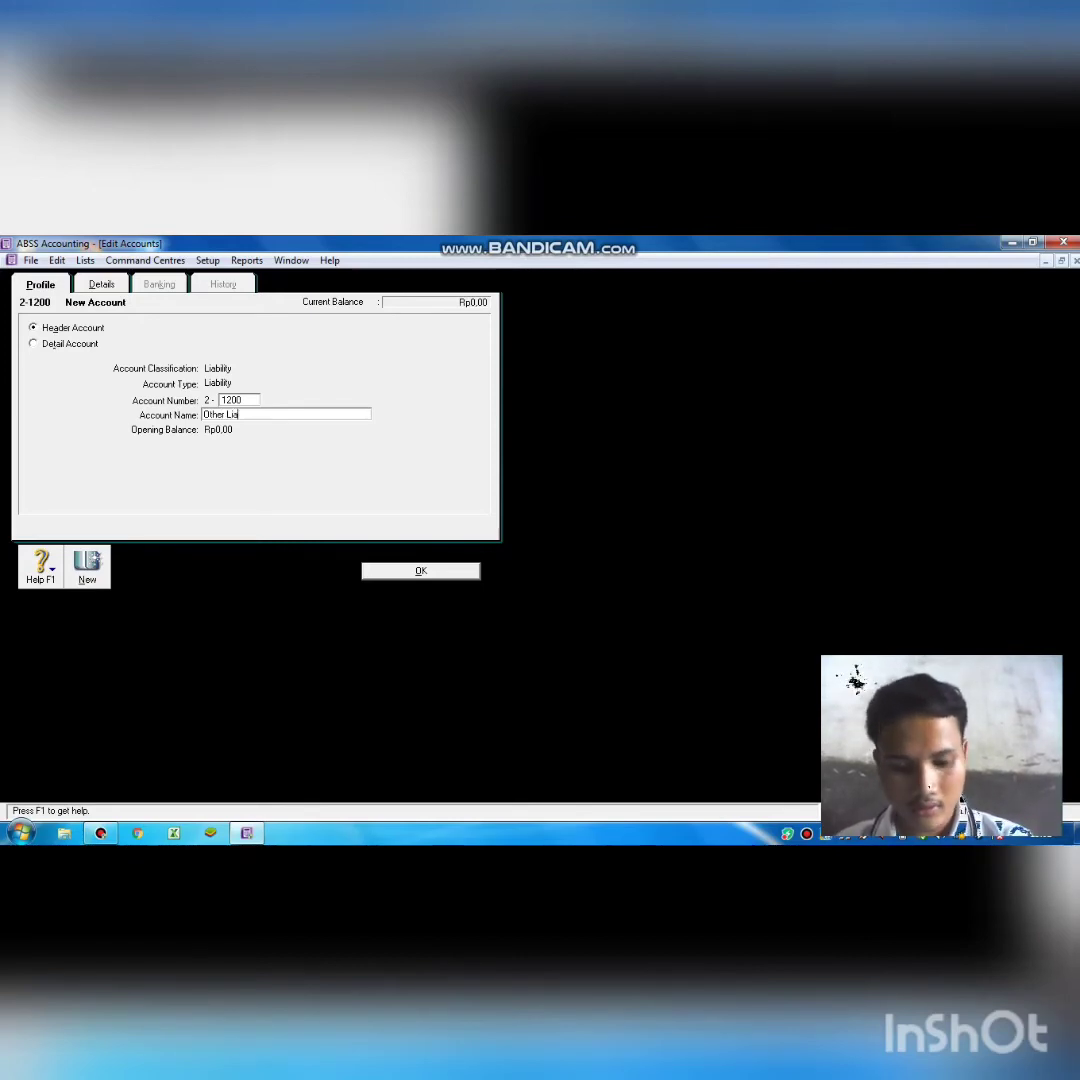
pyautogui.write('bility')
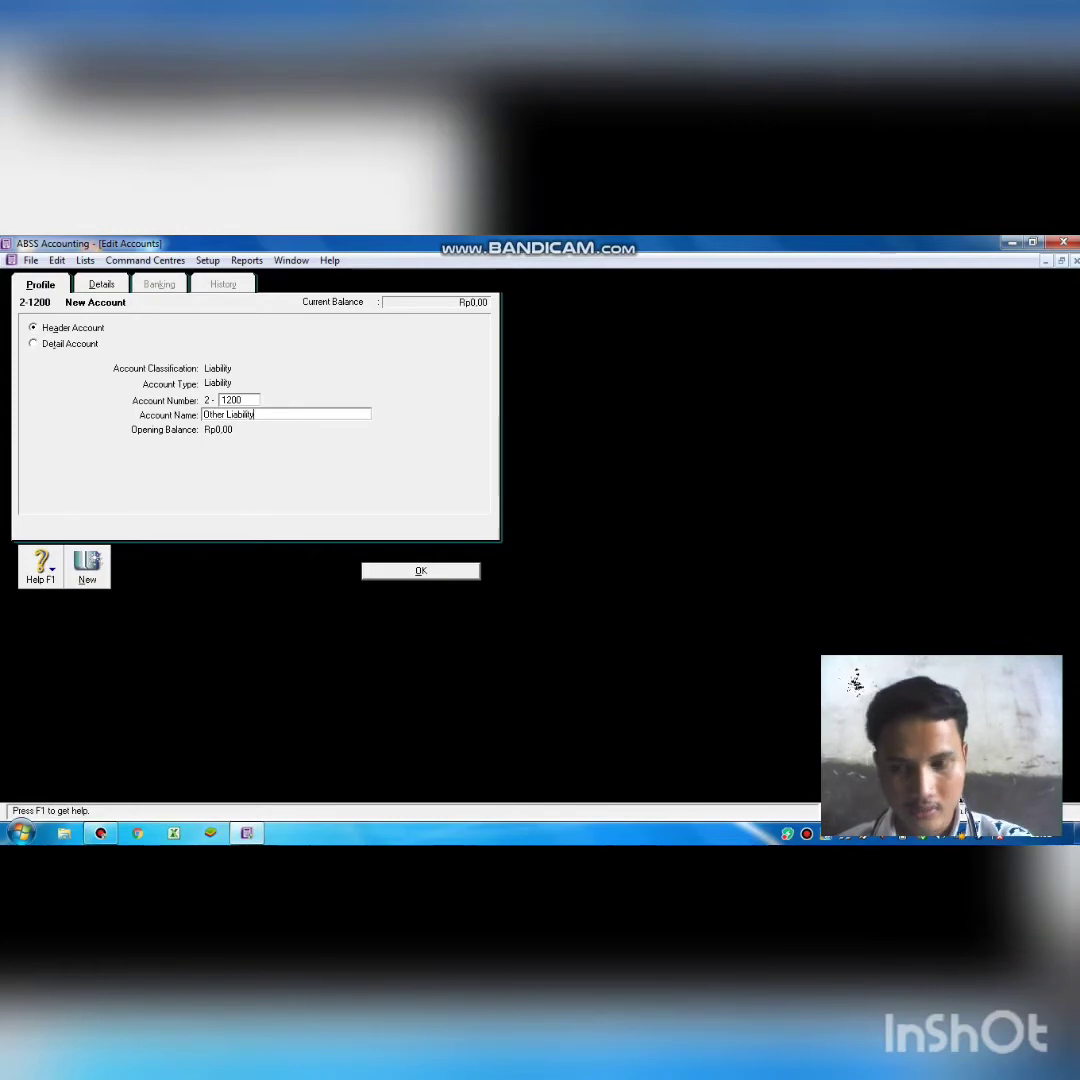
pyautogui.press('Return')
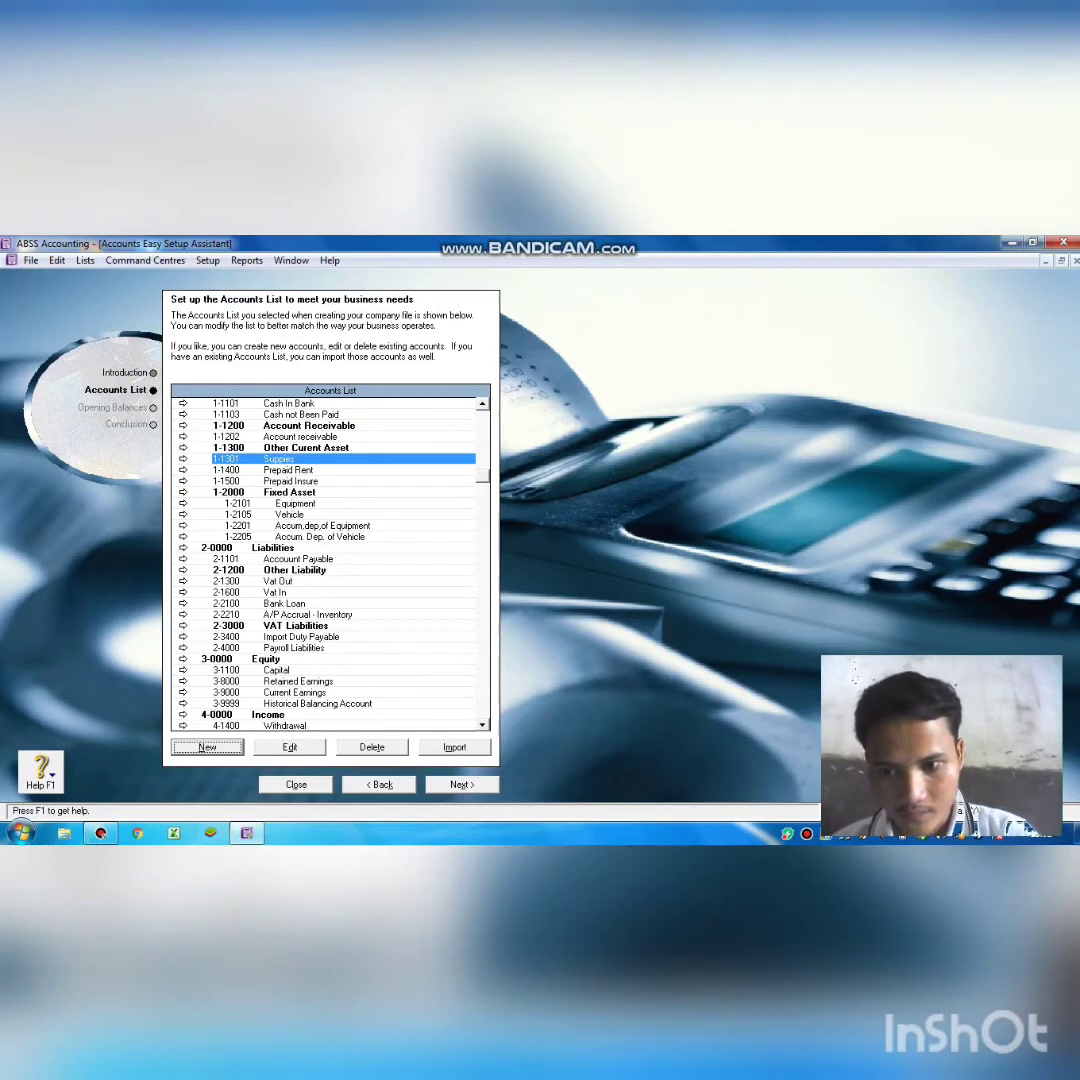
# Create Equity detail account 3-1400 named 'Withdrawal'.
pyautogui.click(207, 748)
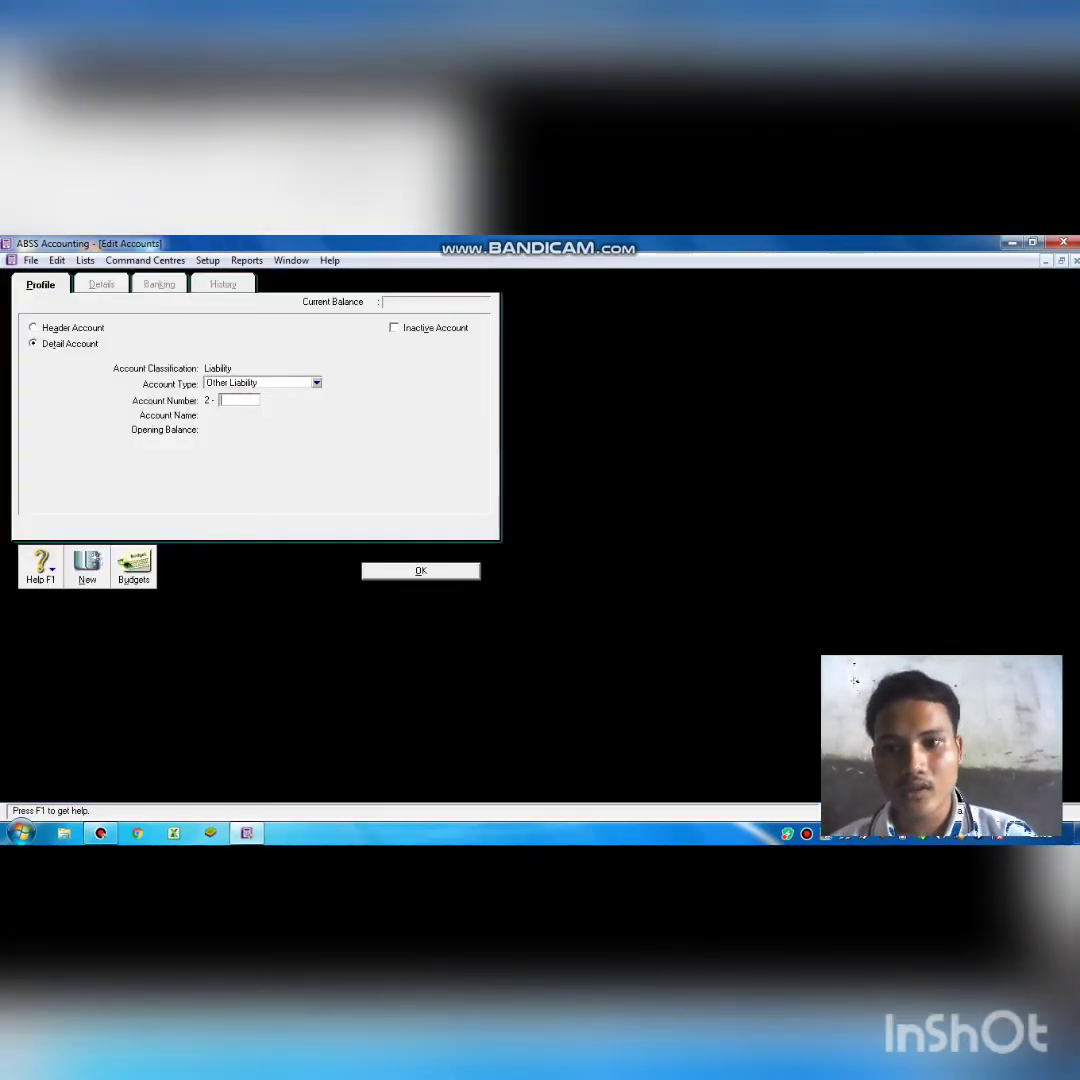
pyautogui.click(316, 383)
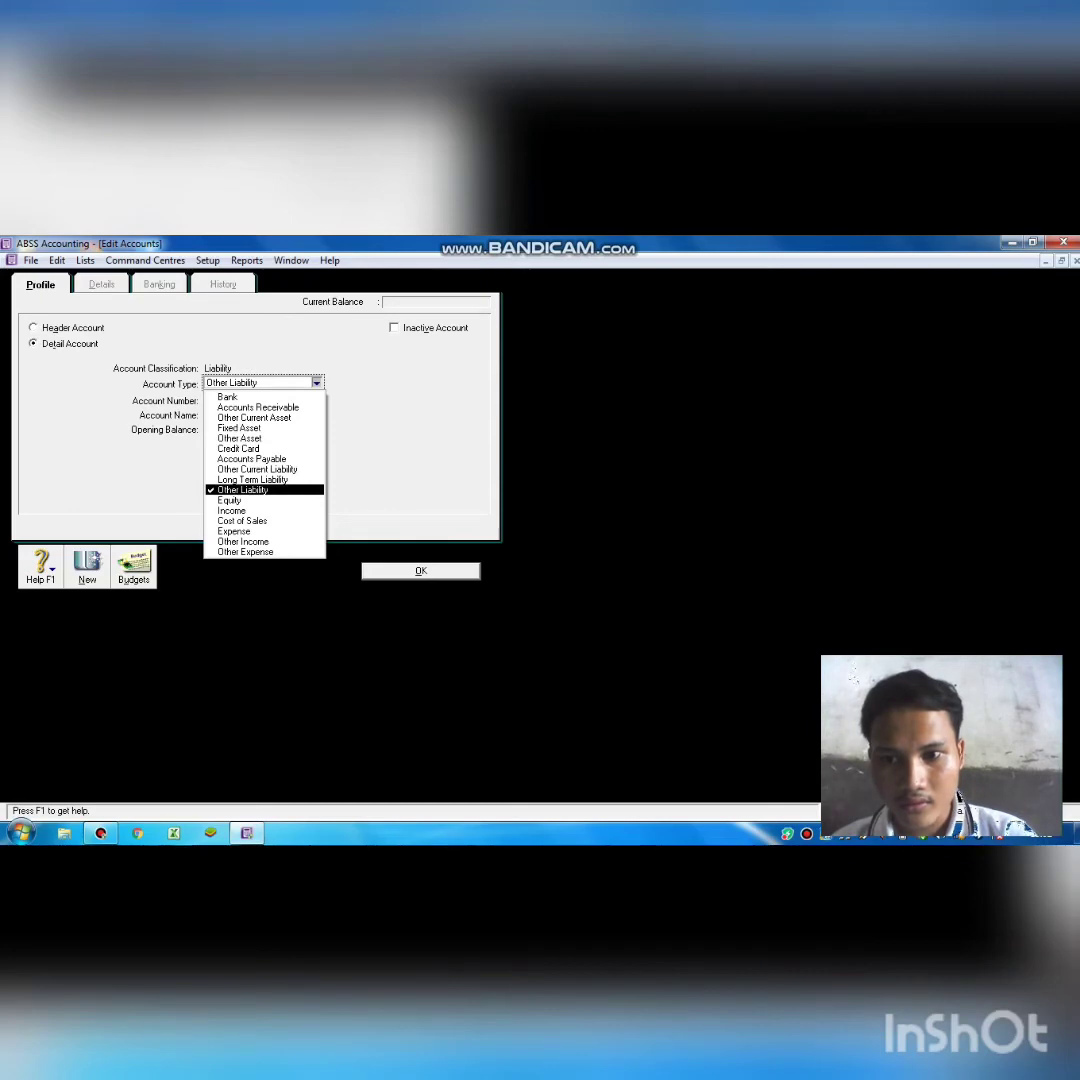
pyautogui.click(250, 500)
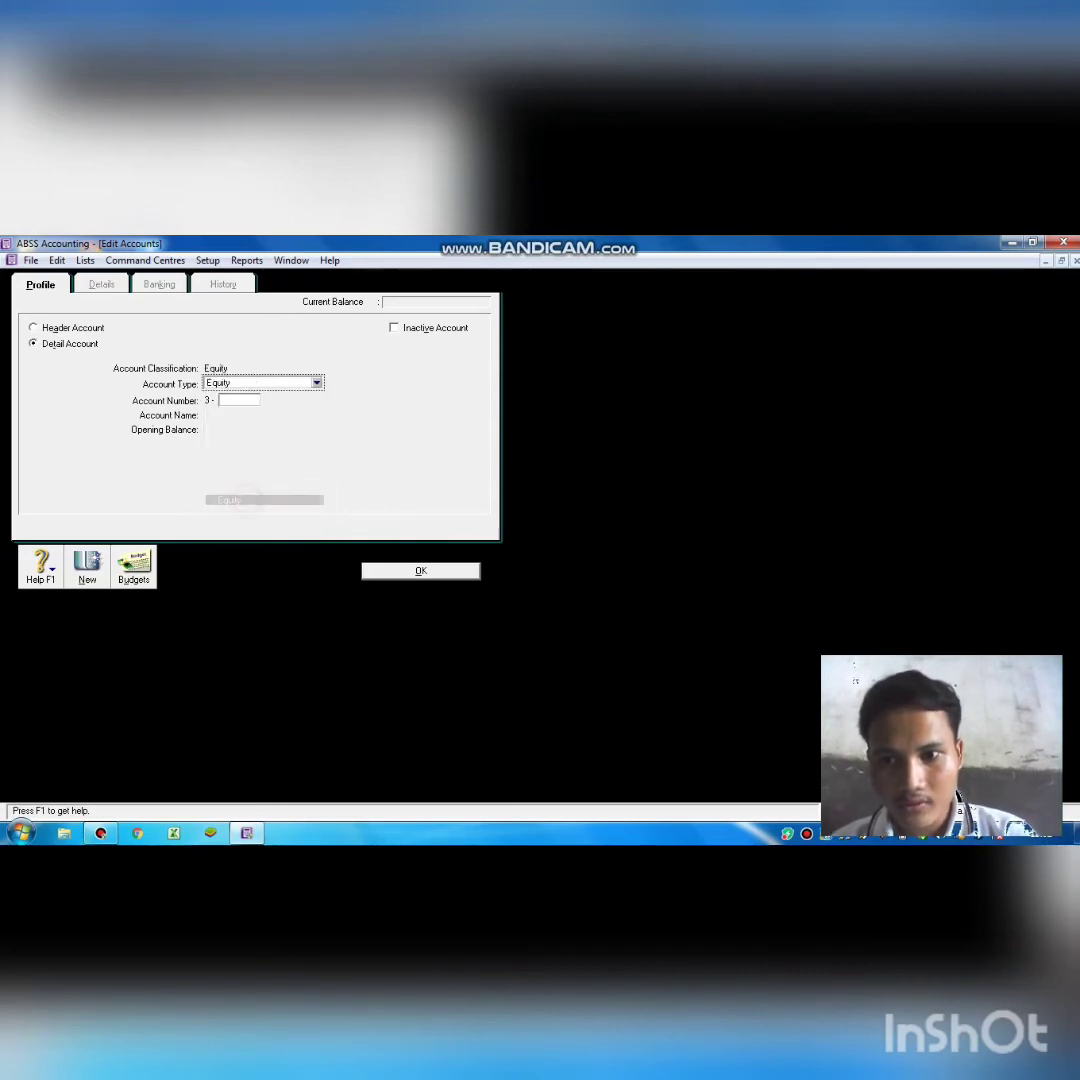
pyautogui.click(241, 400)
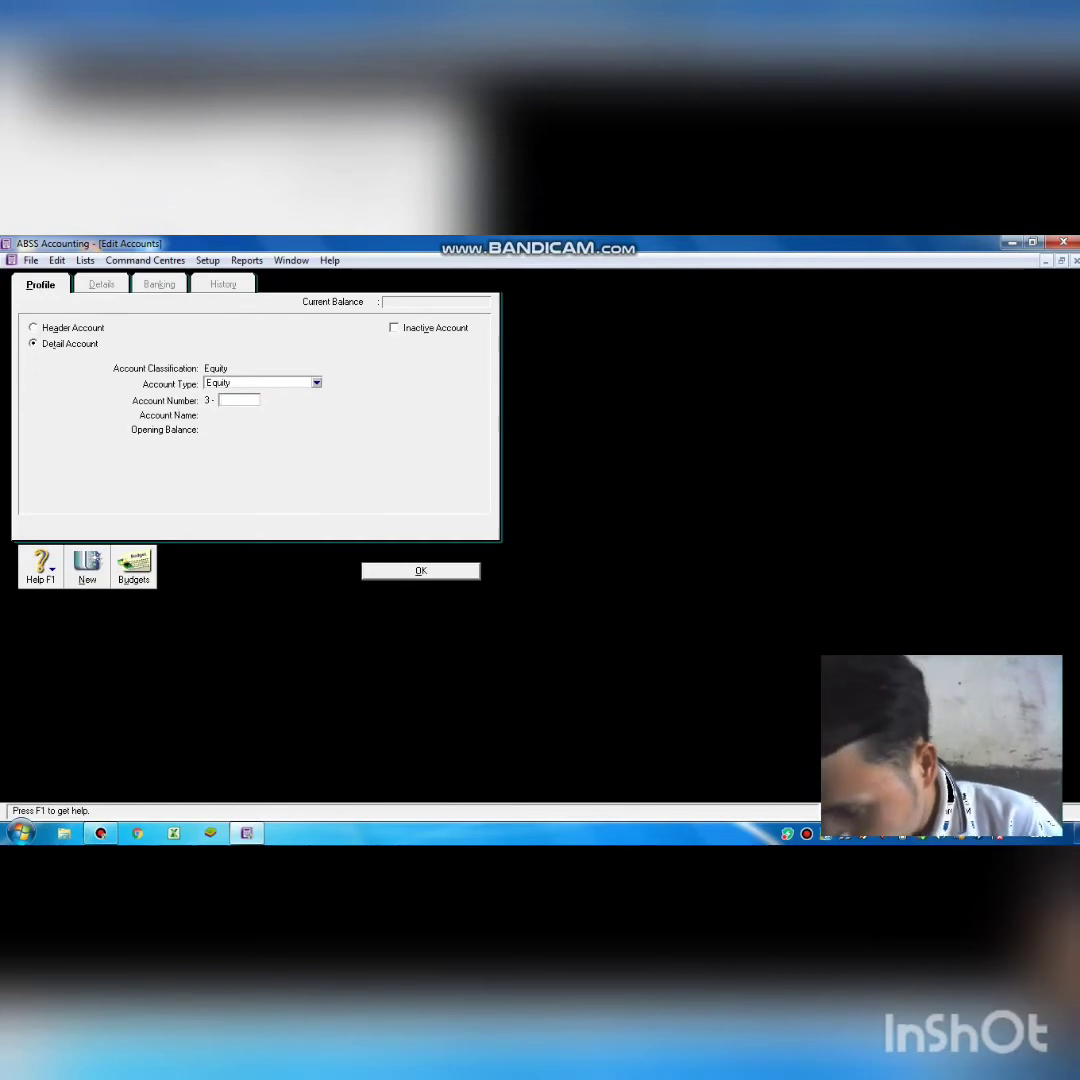
pyautogui.write('1400')
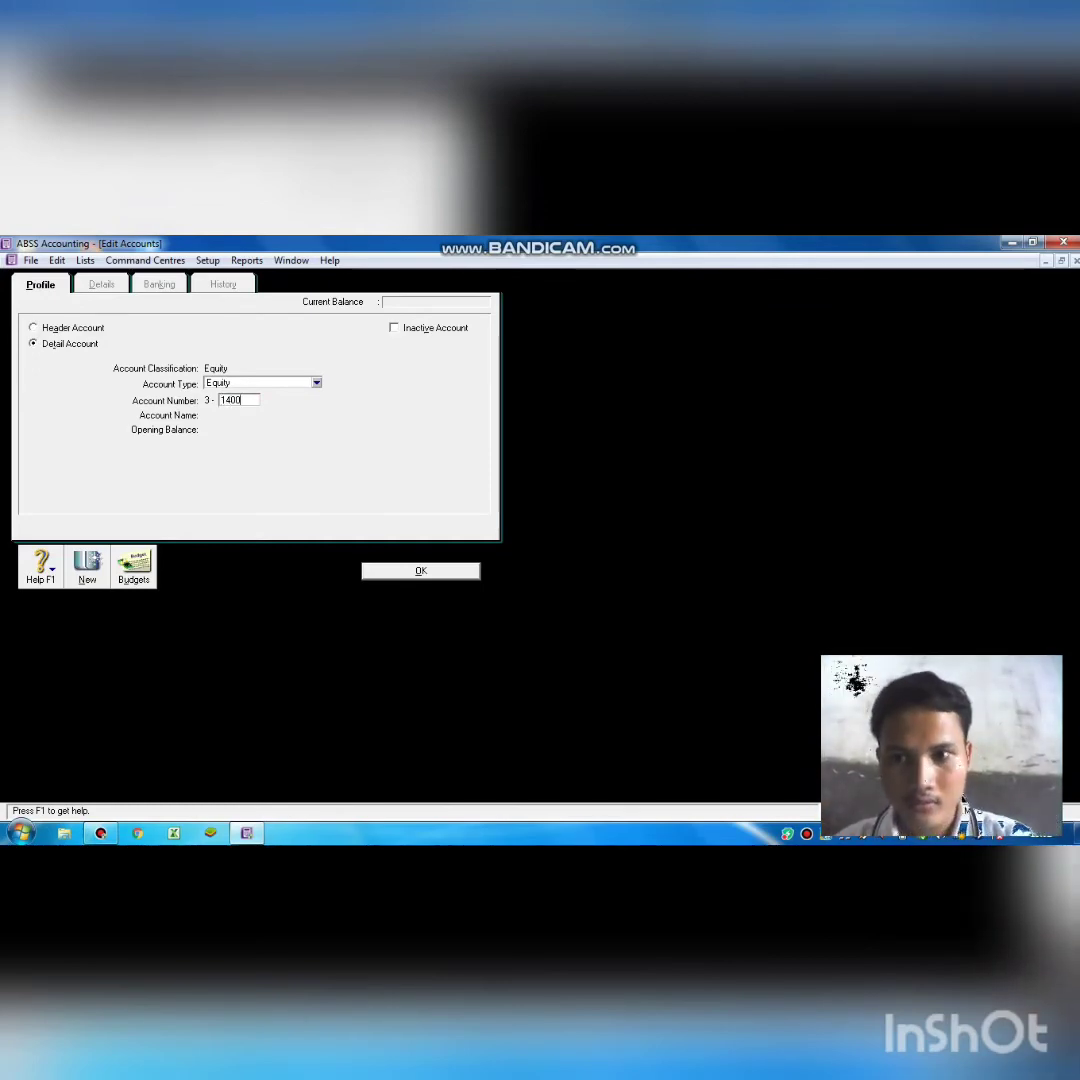
pyautogui.press('Tab')
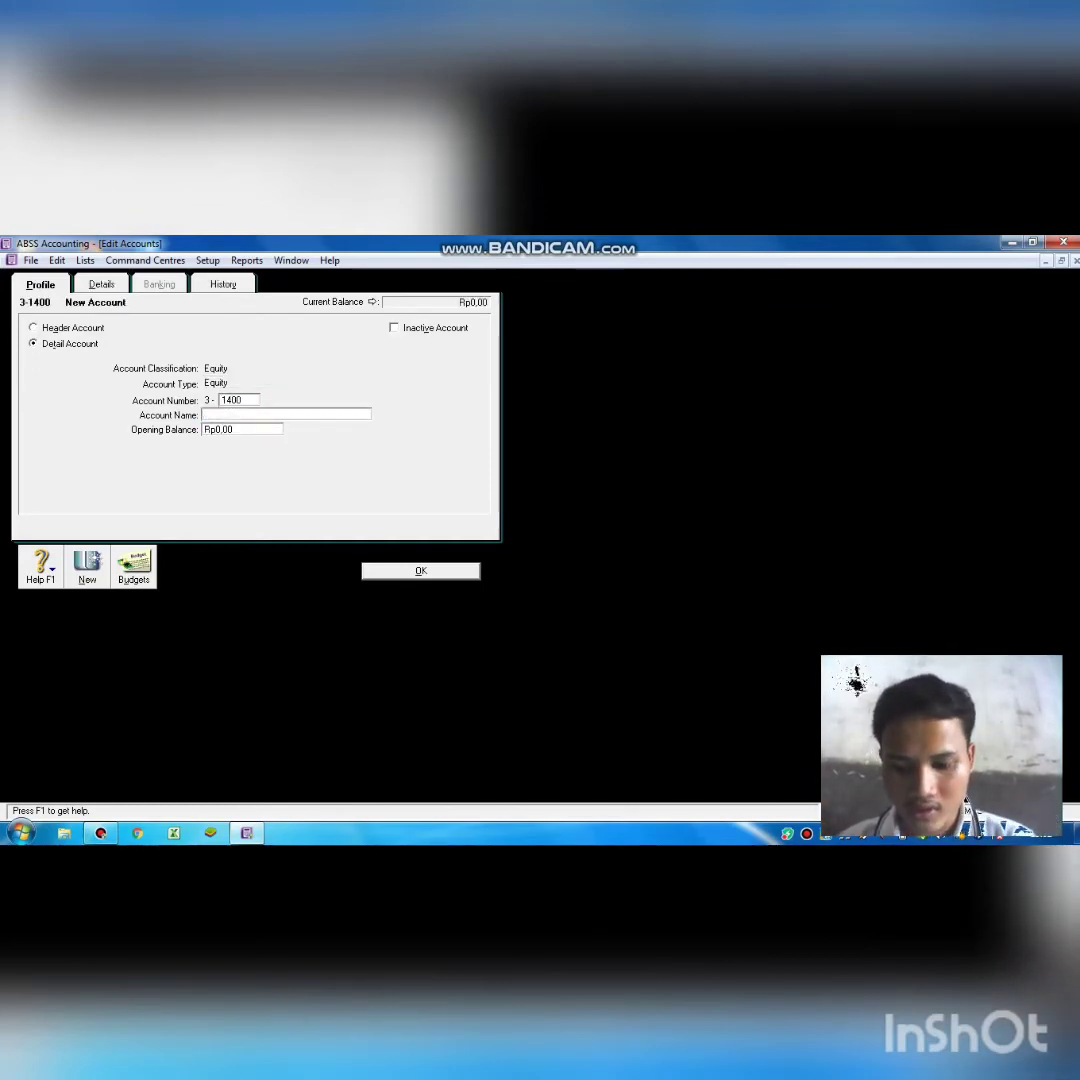
pyautogui.write('w')
pyautogui.press('BackSpace')
pyautogui.write('W')
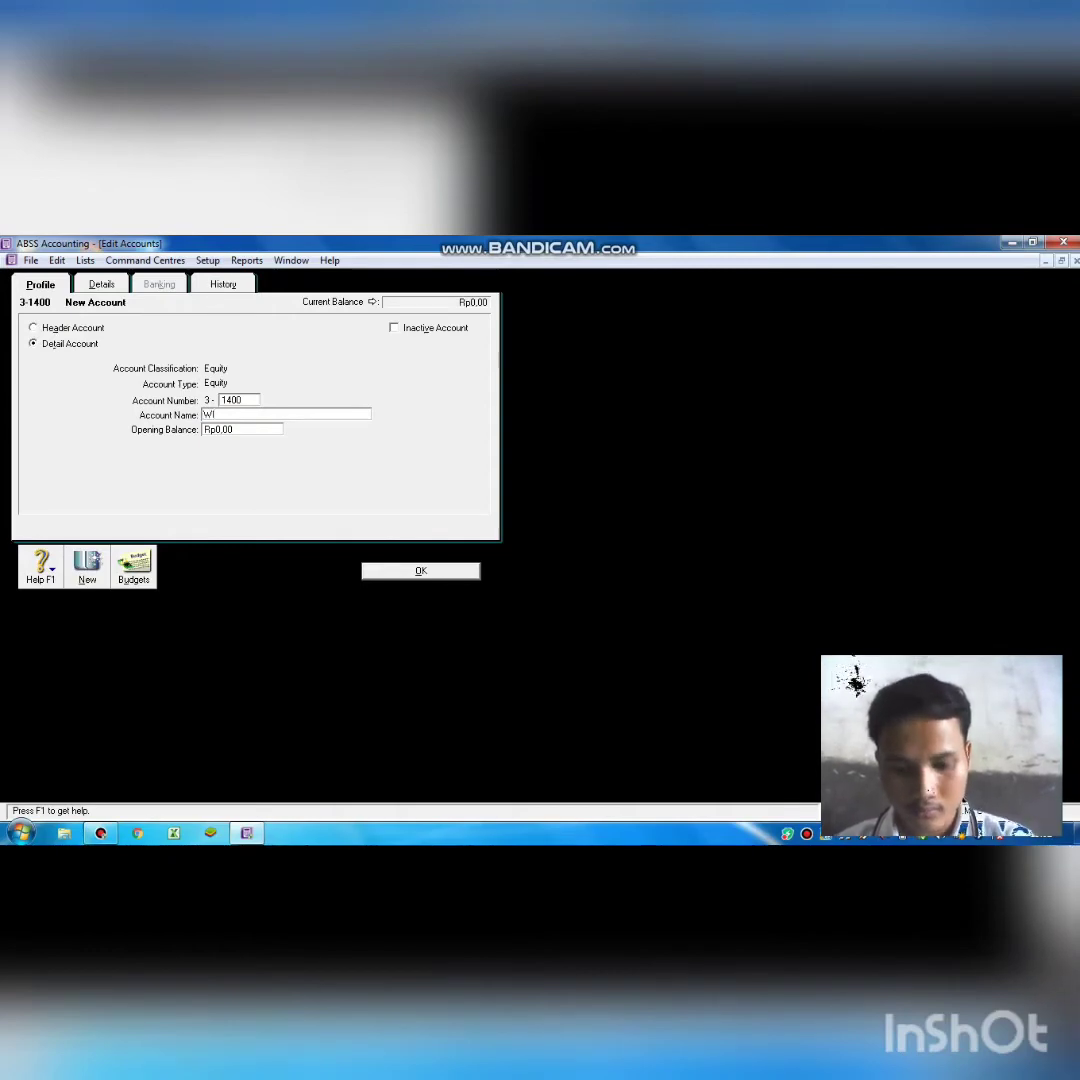
pyautogui.write('i')
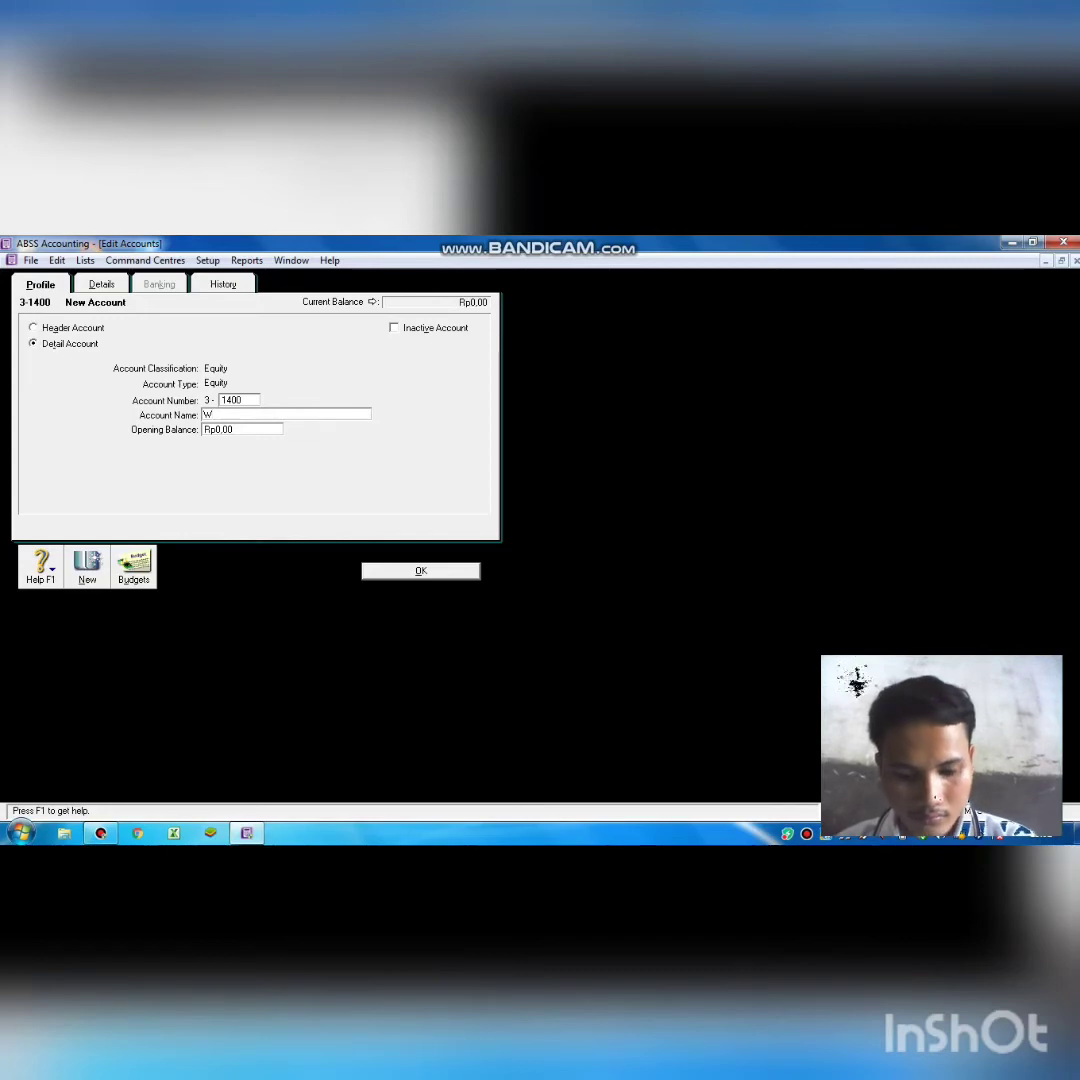
pyautogui.write('th')
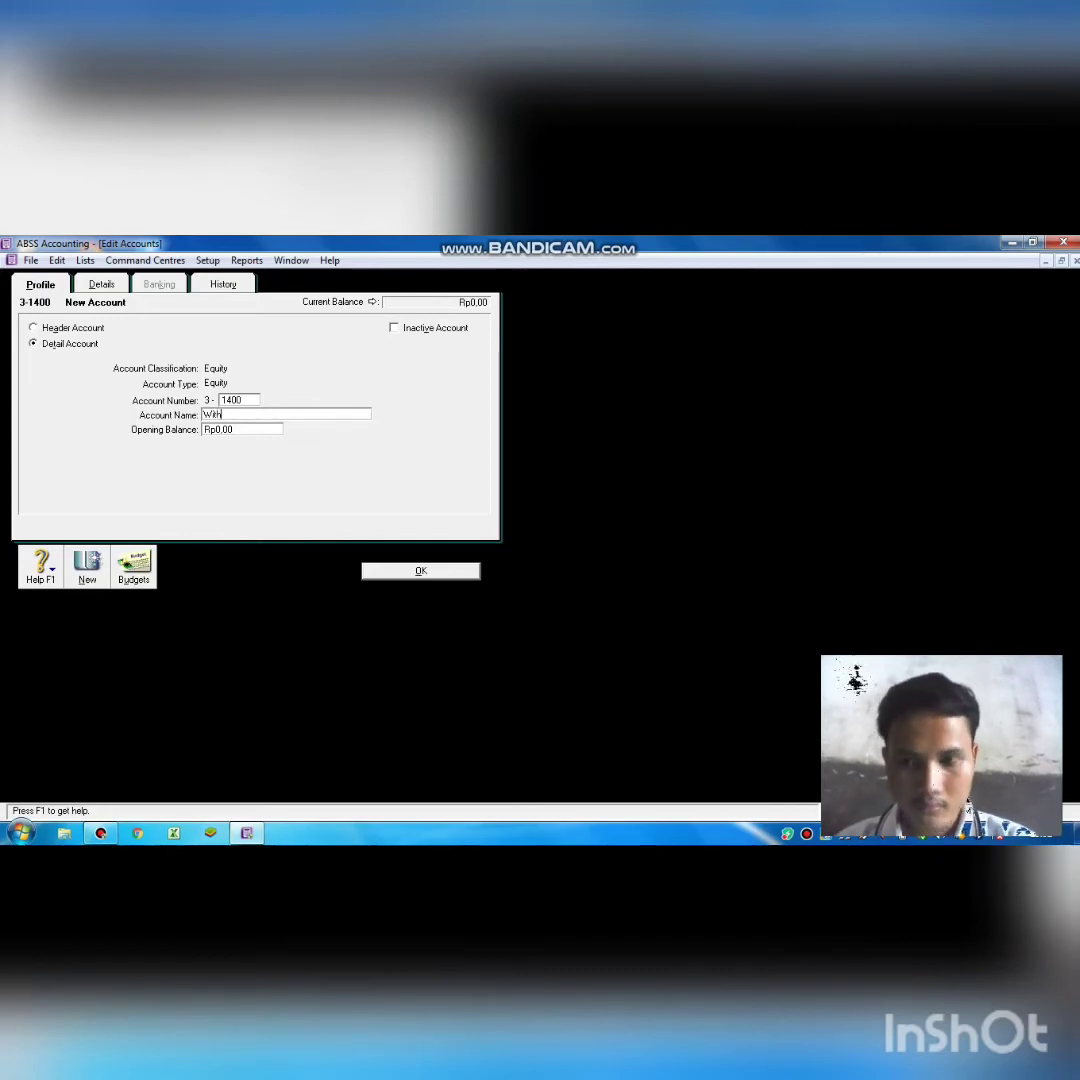
pyautogui.write('drawa')
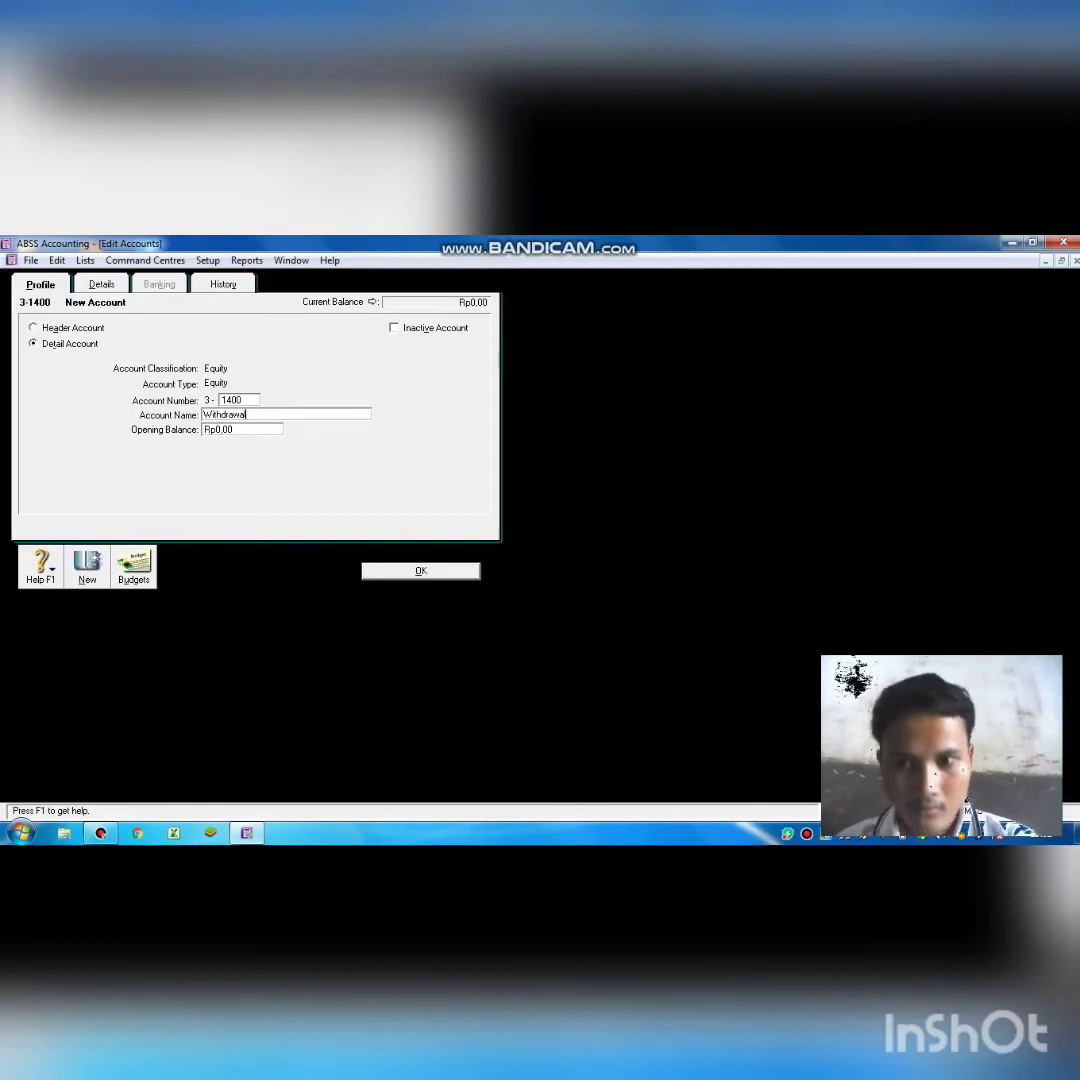
pyautogui.write('l')
pyautogui.press('Return')
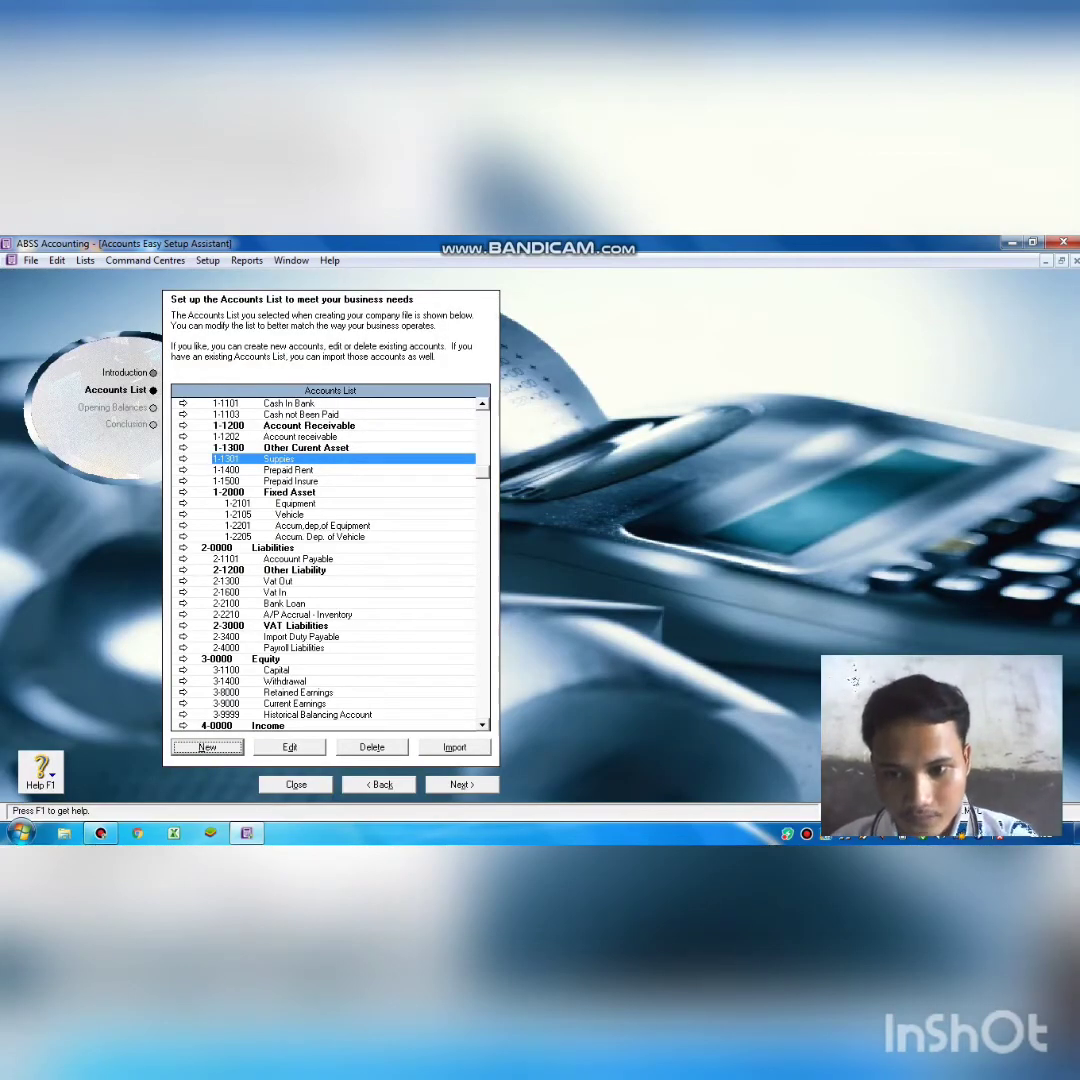
# Scroll down and open the 4-1400 Withdrawal income account for editing.
pyautogui.scroll(-3, 325, 560)
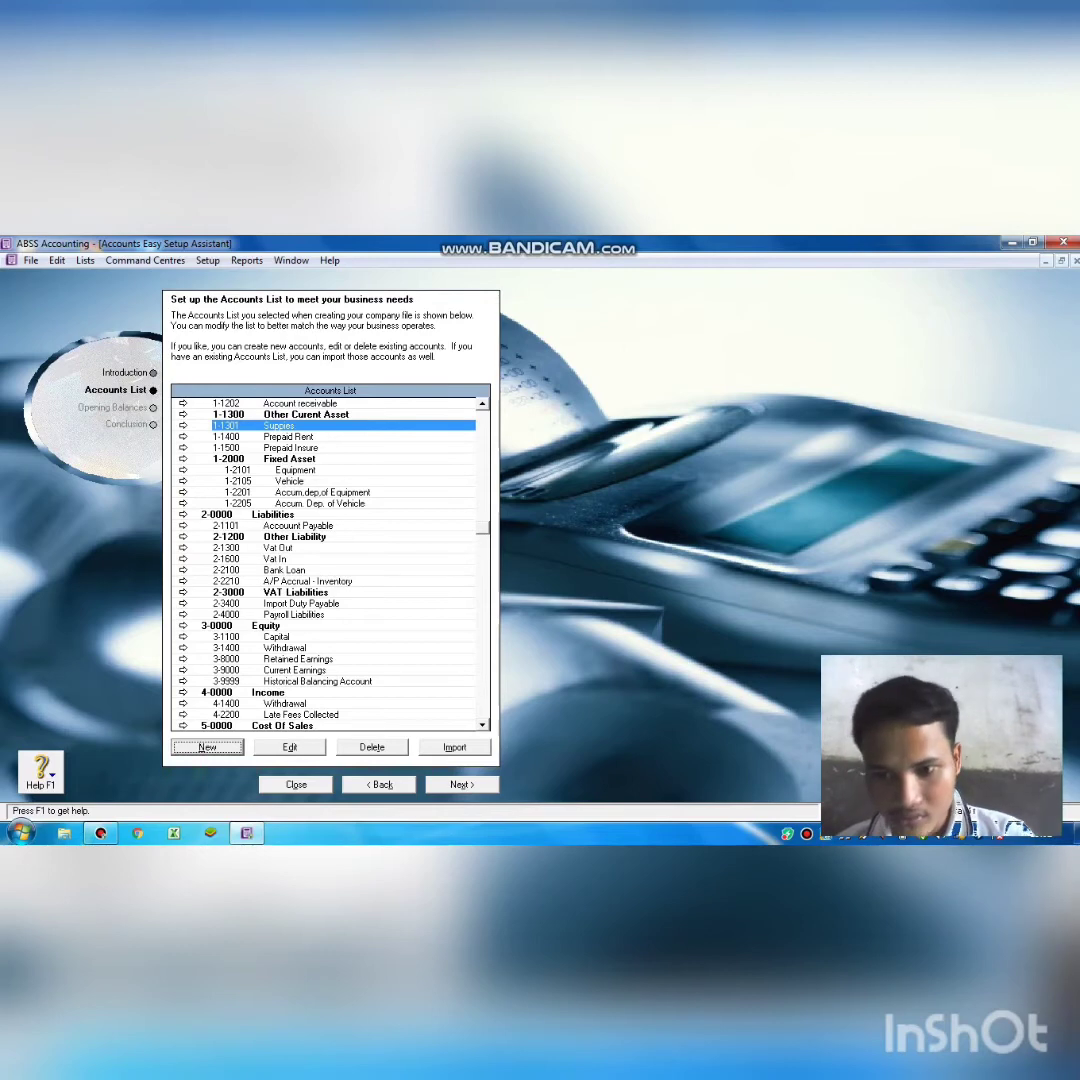
pyautogui.scroll(-2, 325, 560)
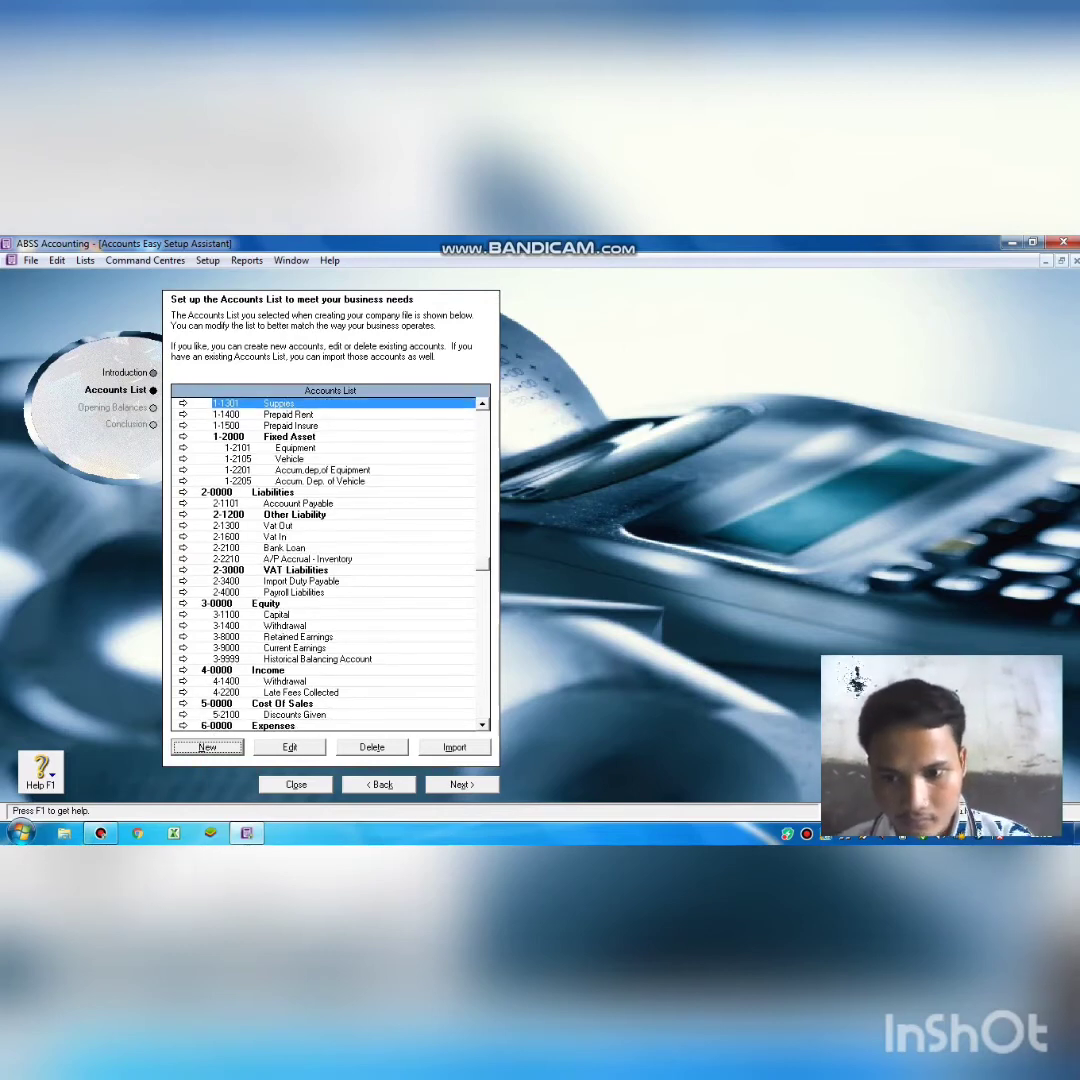
pyautogui.click(295, 681)
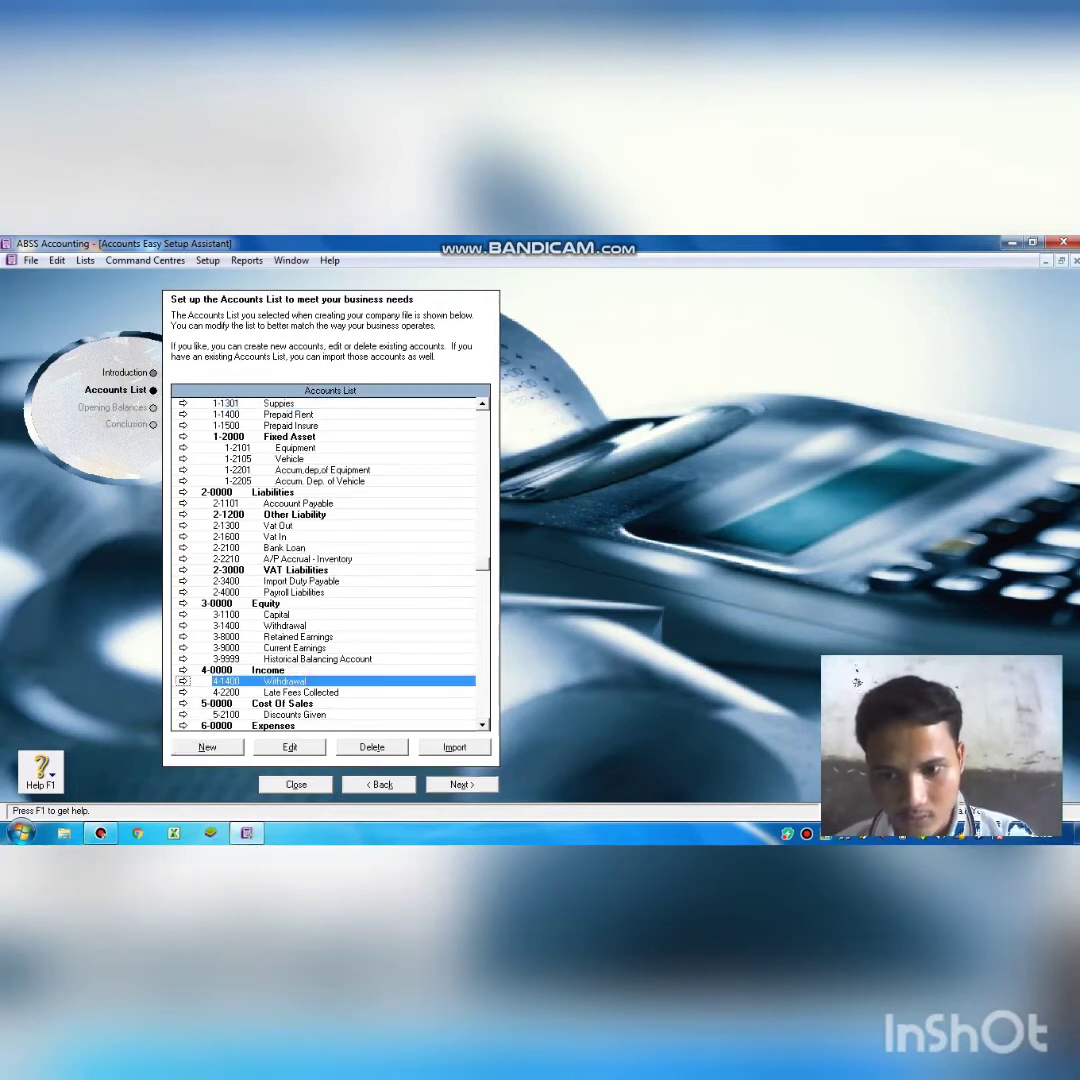
pyautogui.click(284, 747)
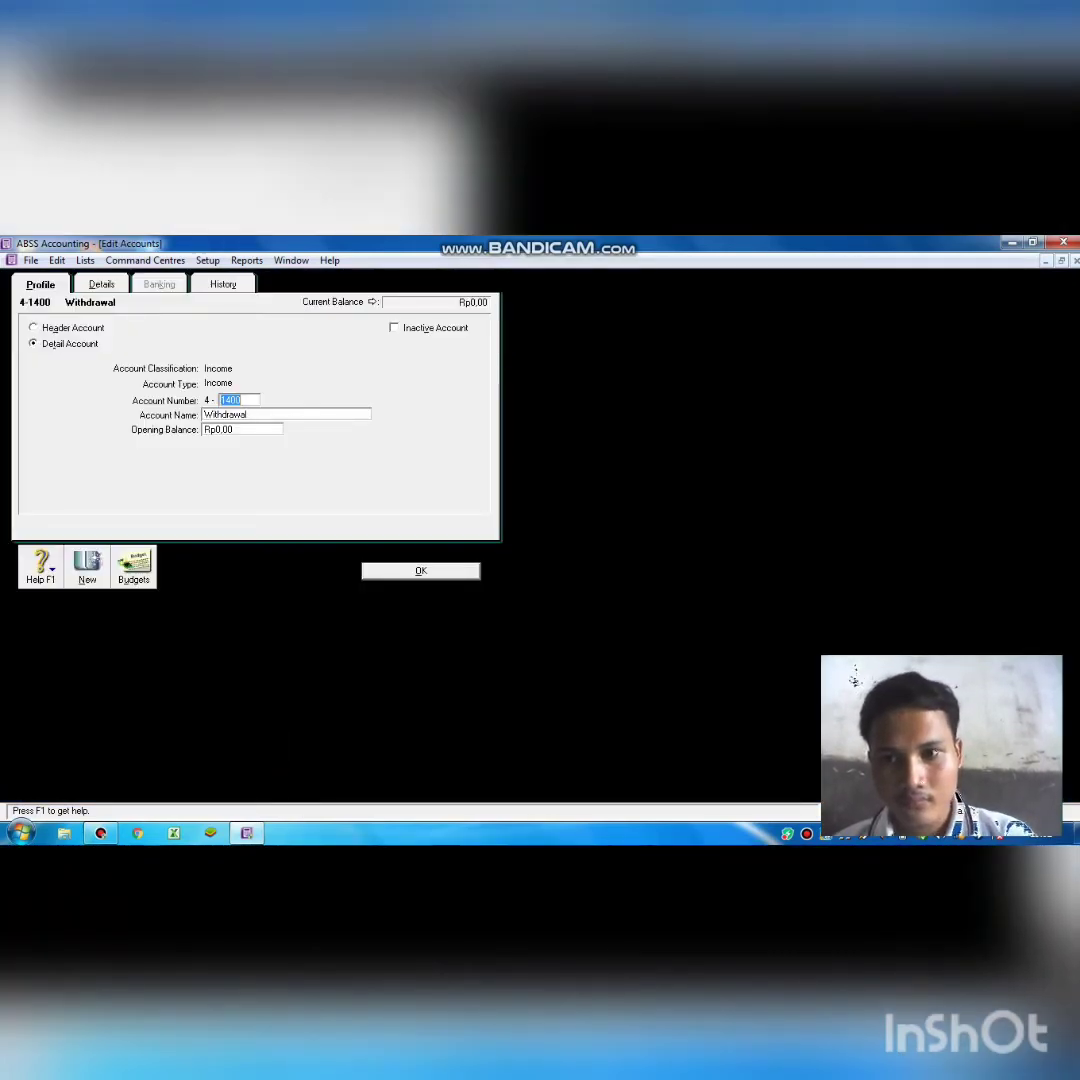
# Change its number to 4-1000 and its name to 'Service Income', then save.
pyautogui.click(245, 399)
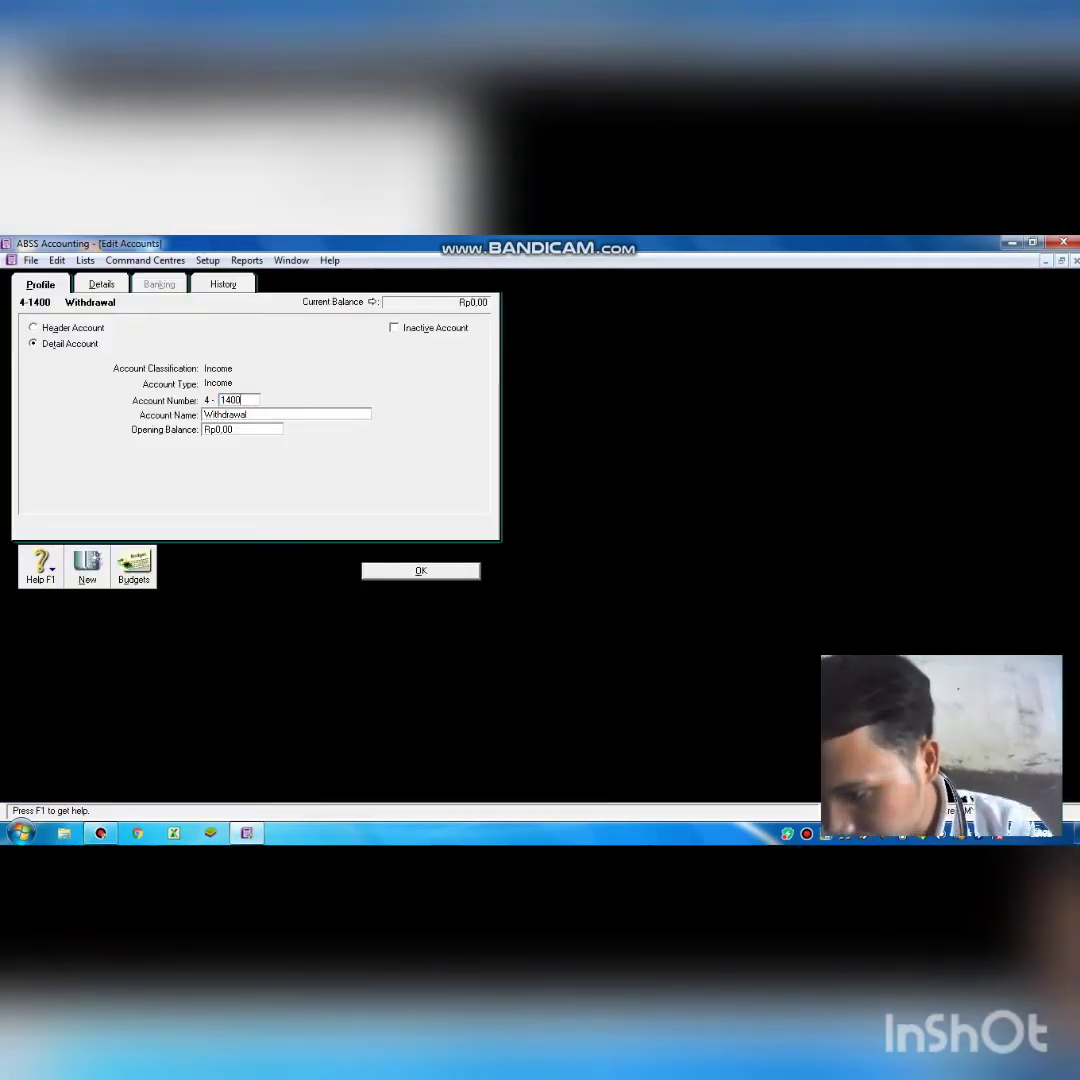
pyautogui.press('BackSpace')
pyautogui.press('BackSpace')
pyautogui.press('BackSpace')
pyautogui.press('BackSpace')
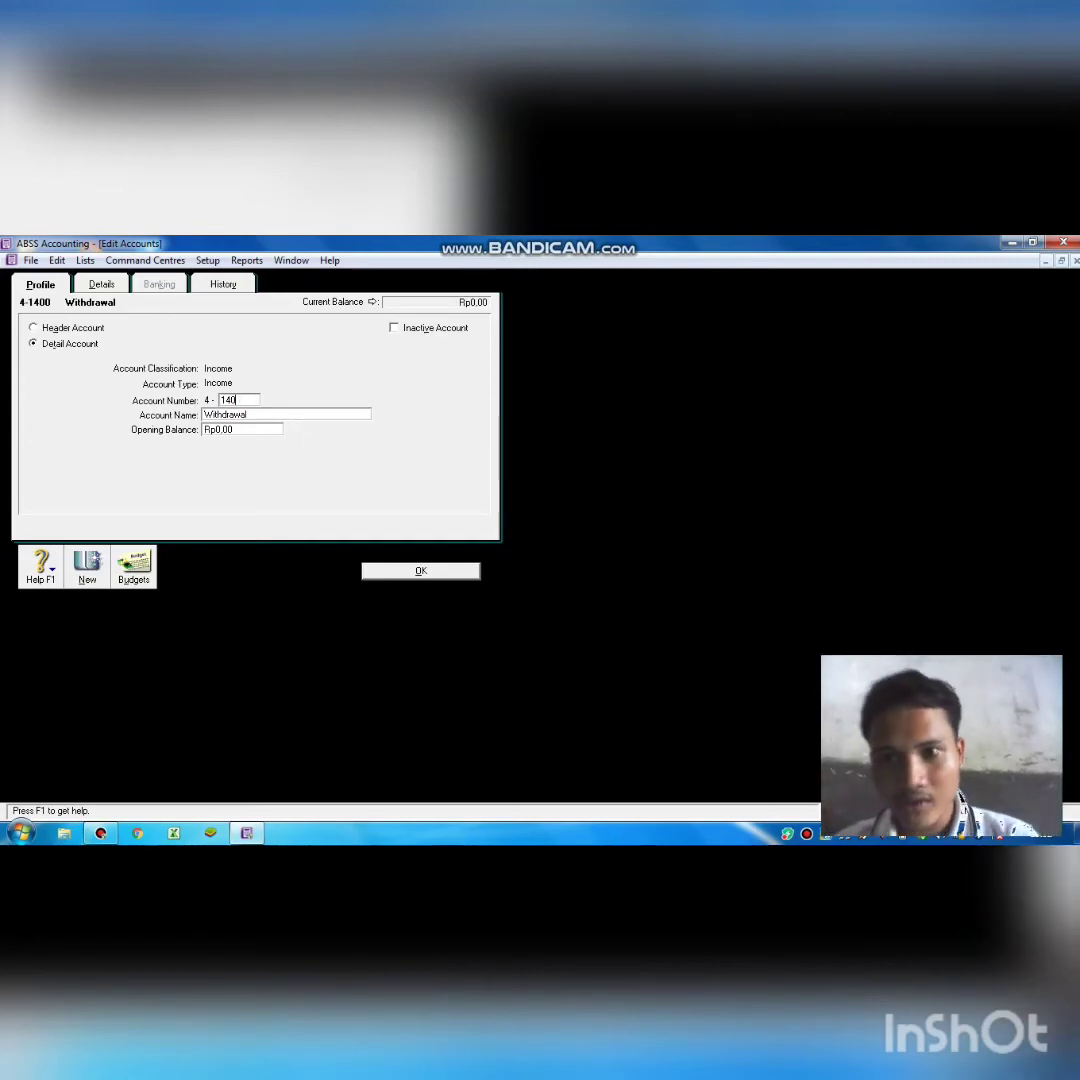
pyautogui.write('11')
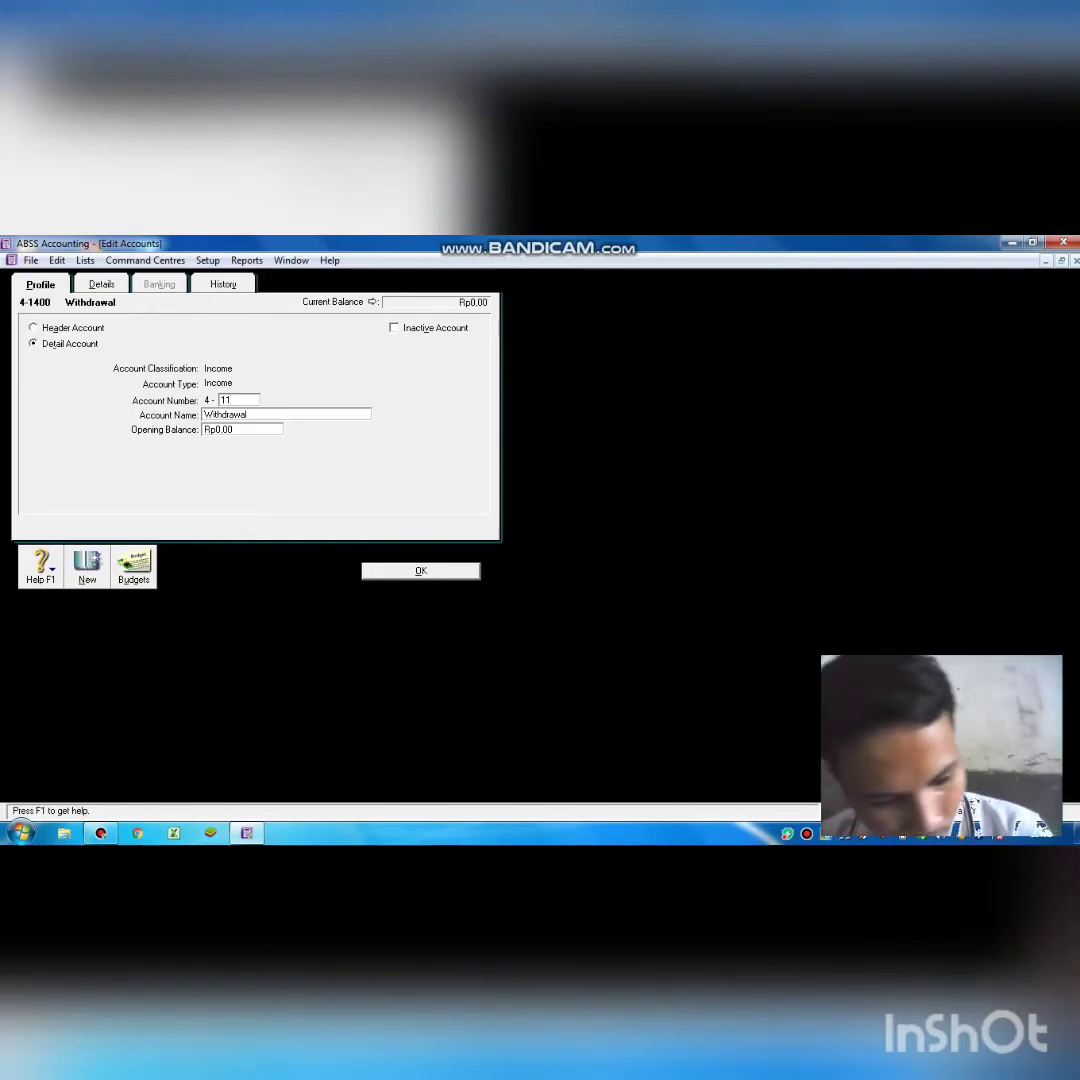
pyautogui.press('BackSpace')
pyautogui.write('000')
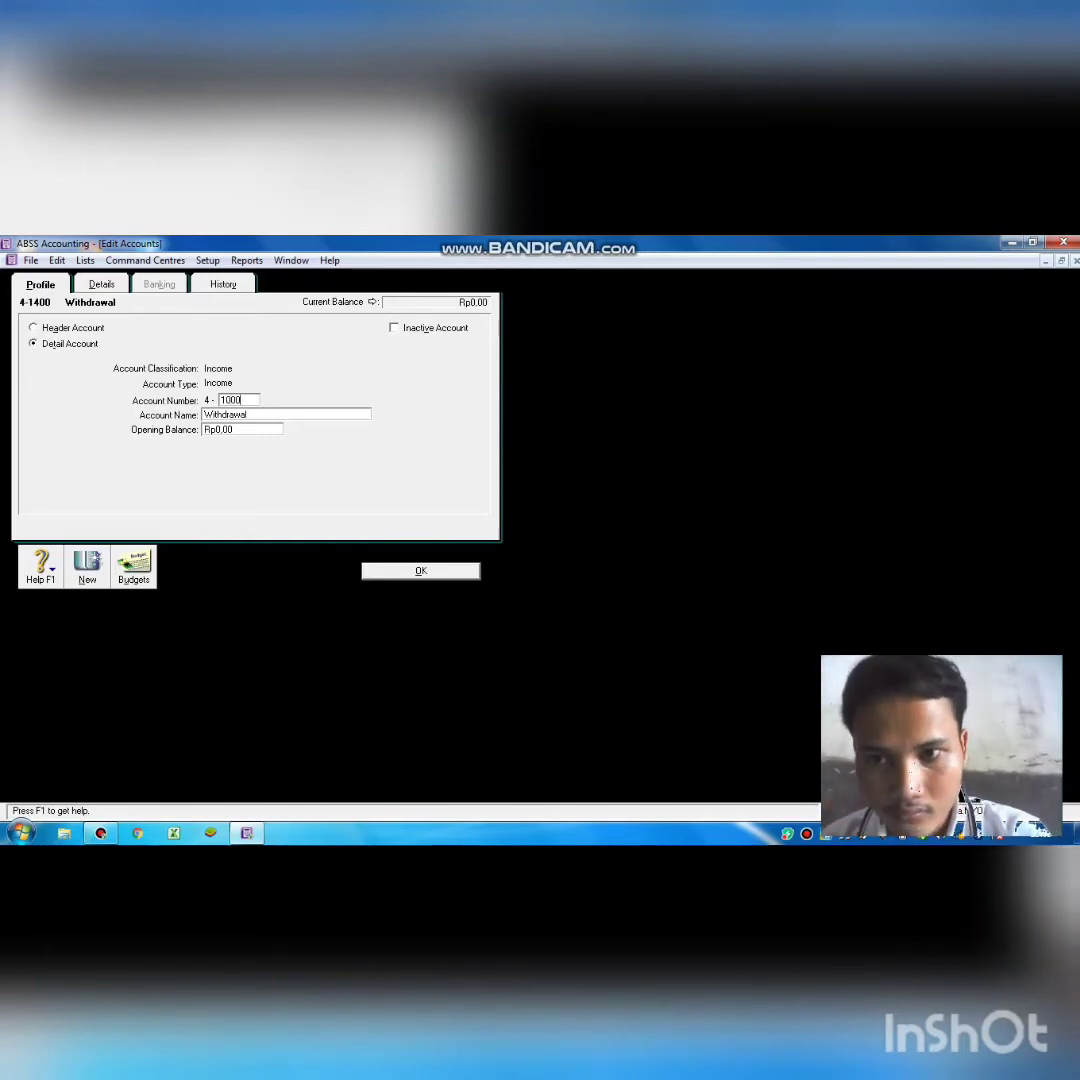
pyautogui.press('Tab')
pyautogui.press('BackSpace')
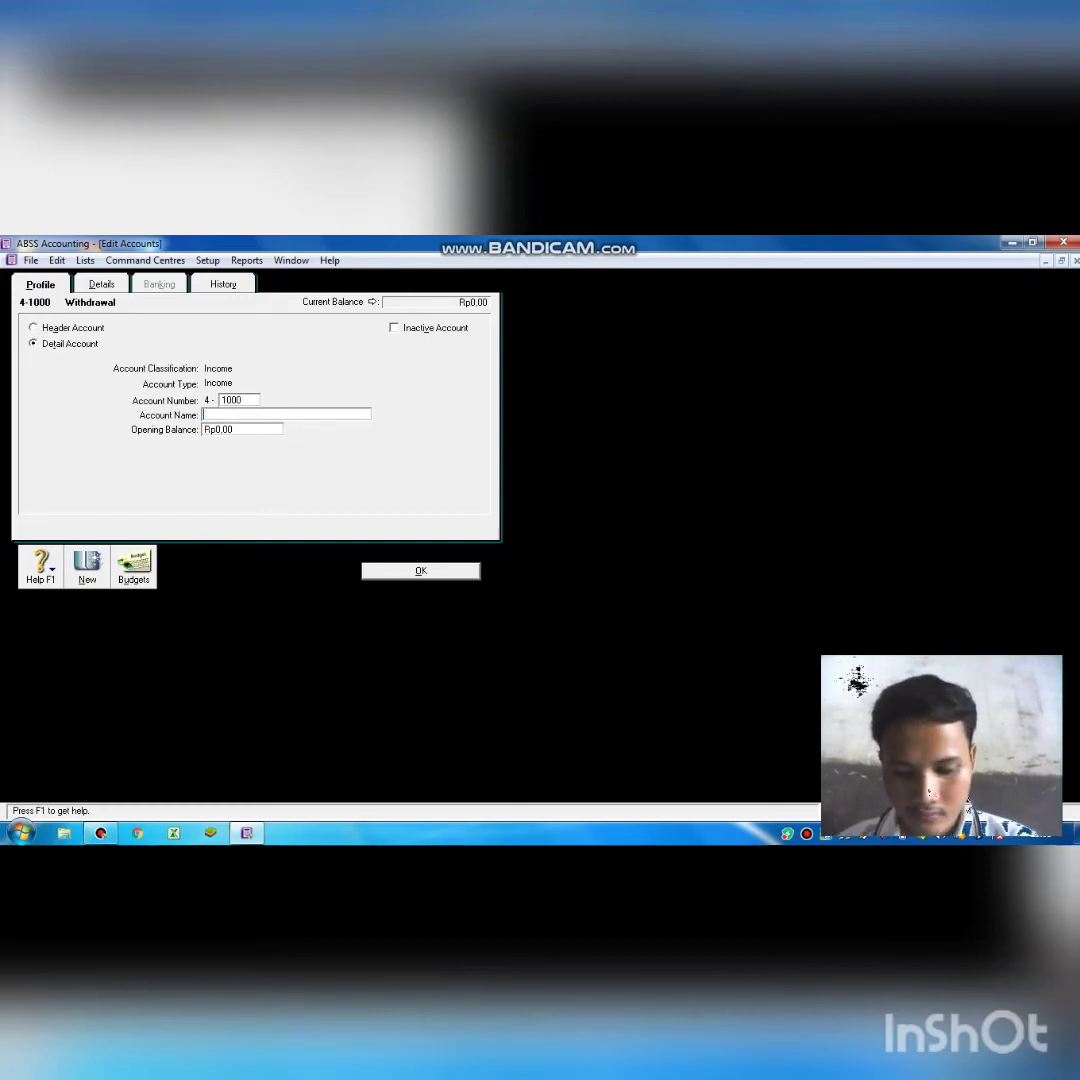
pyautogui.write('Se')
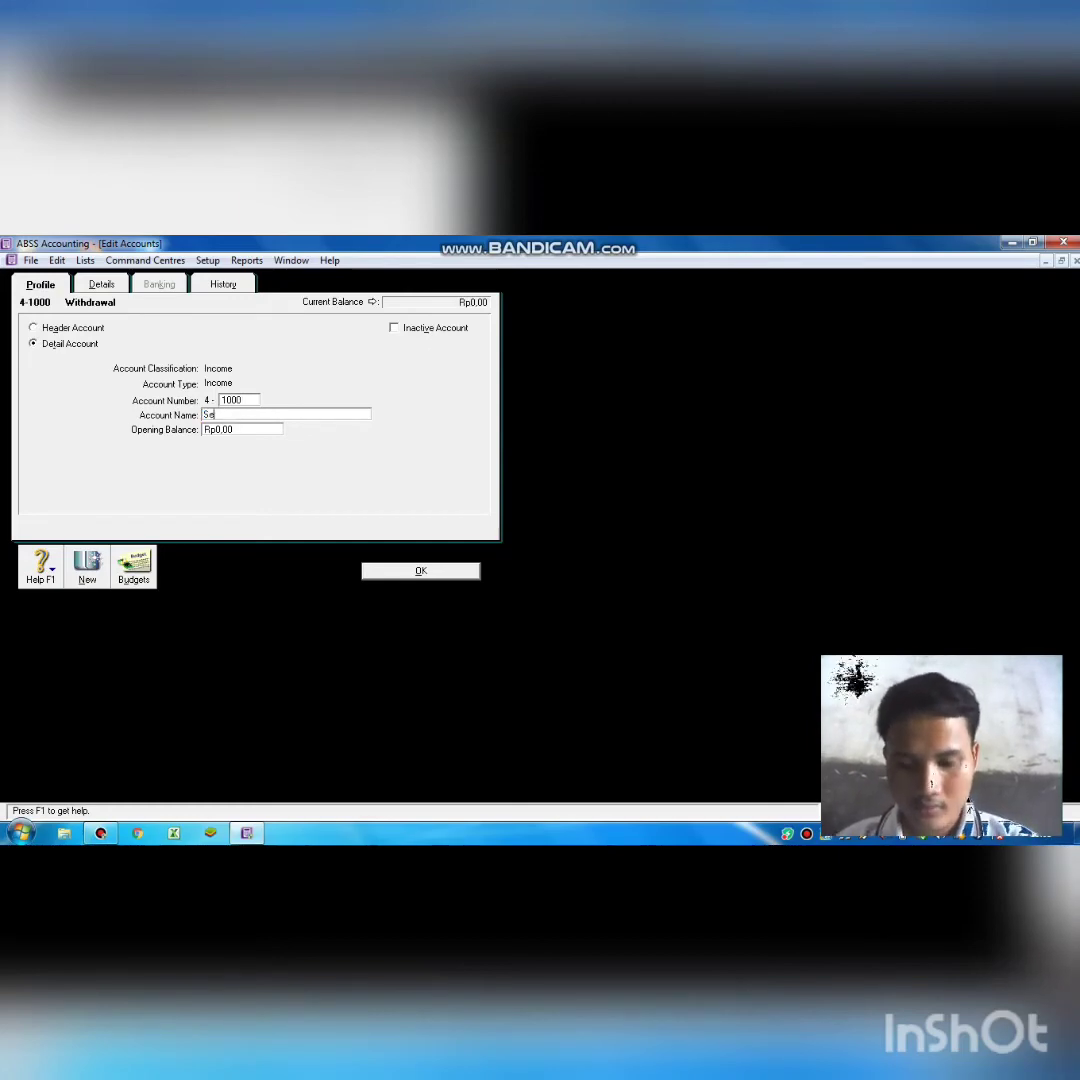
pyautogui.write('rvic')
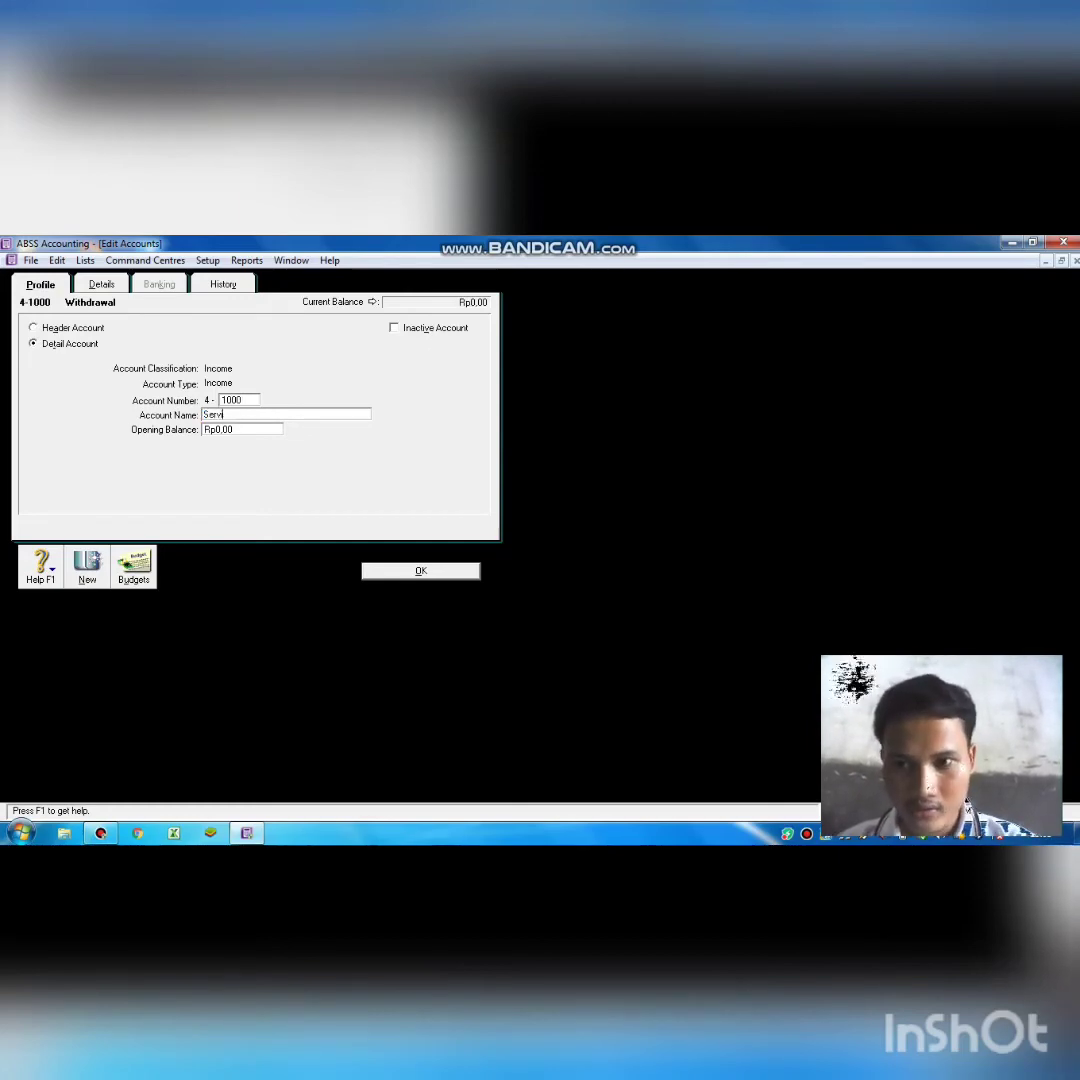
pyautogui.write('e')
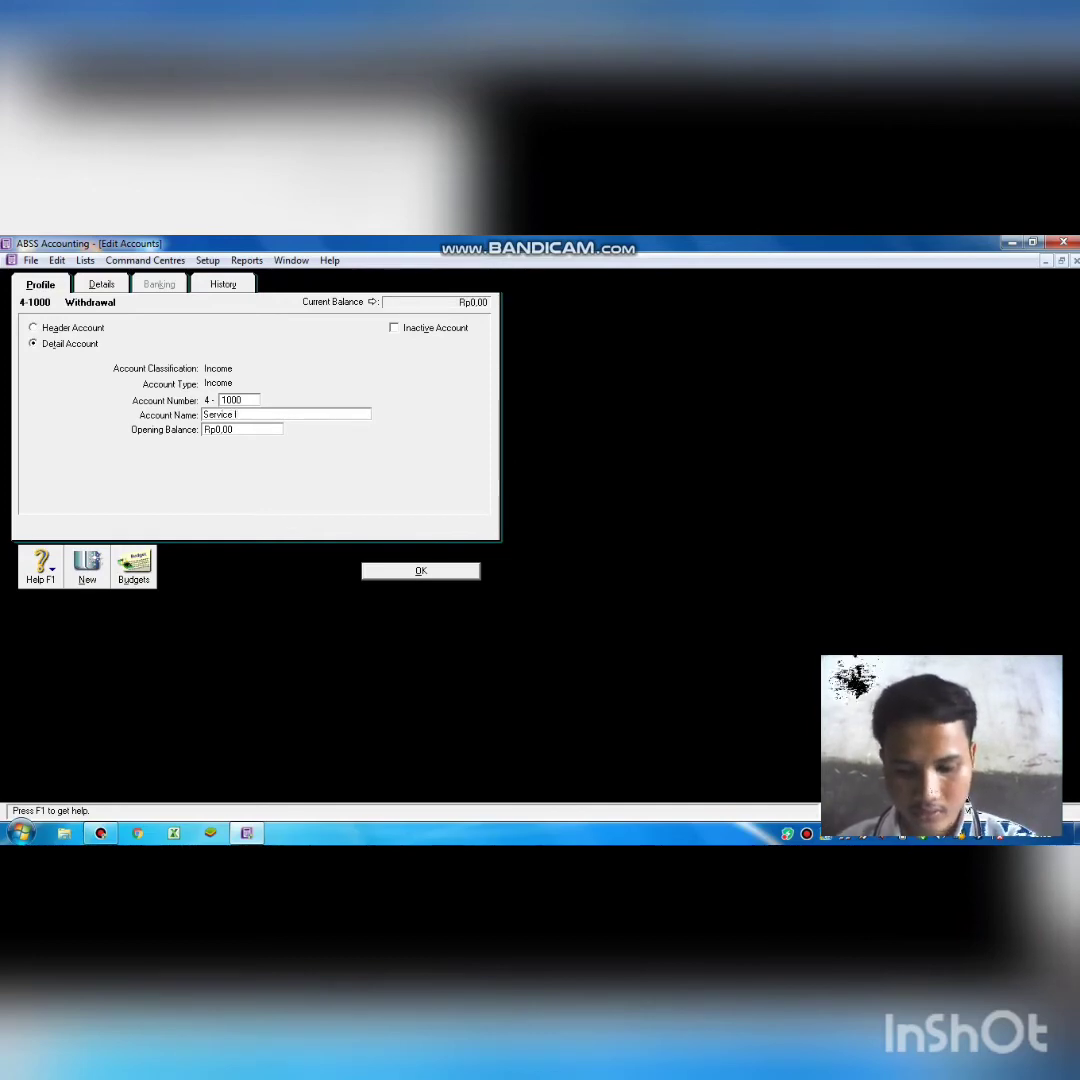
pyautogui.write(' Inco')
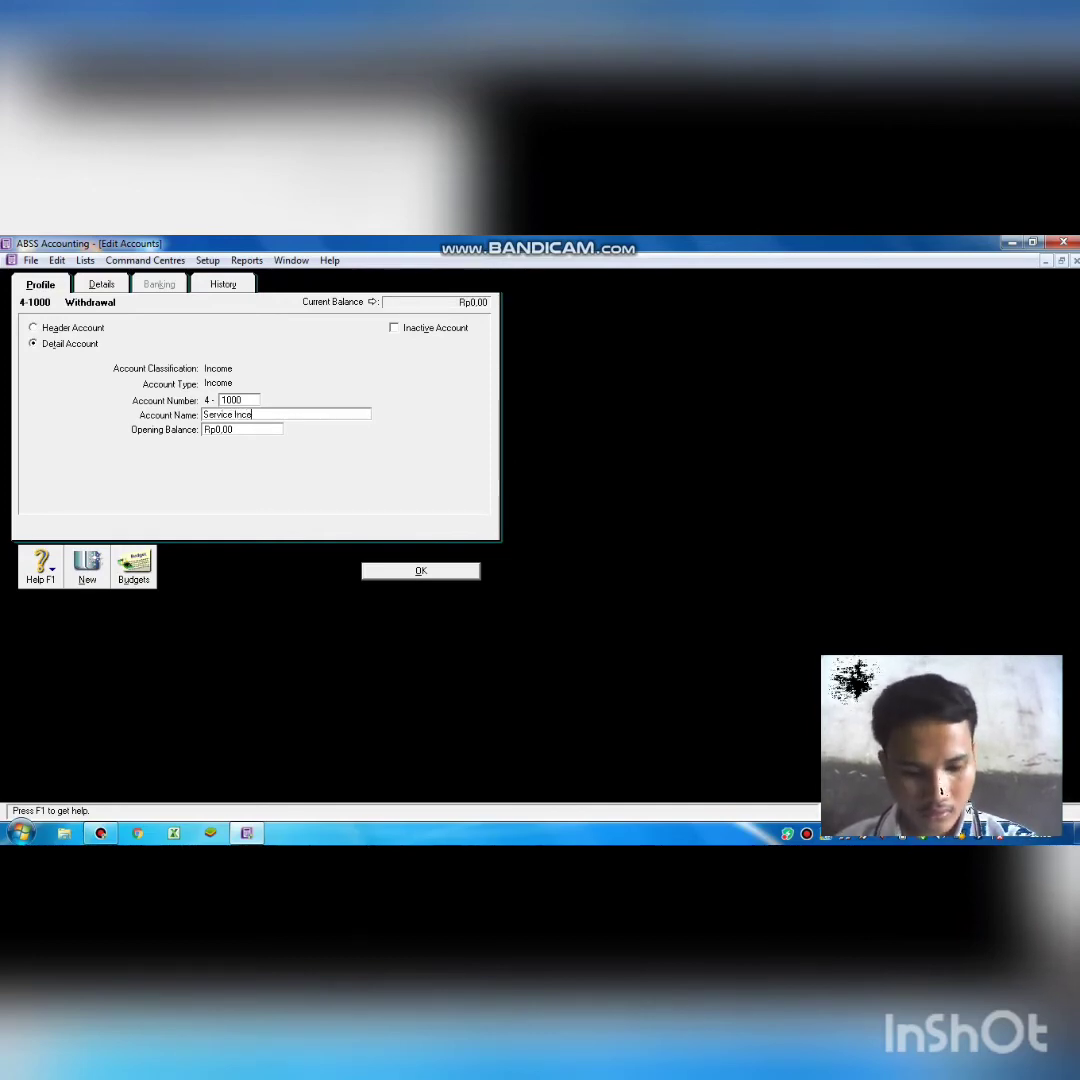
pyautogui.write('me')
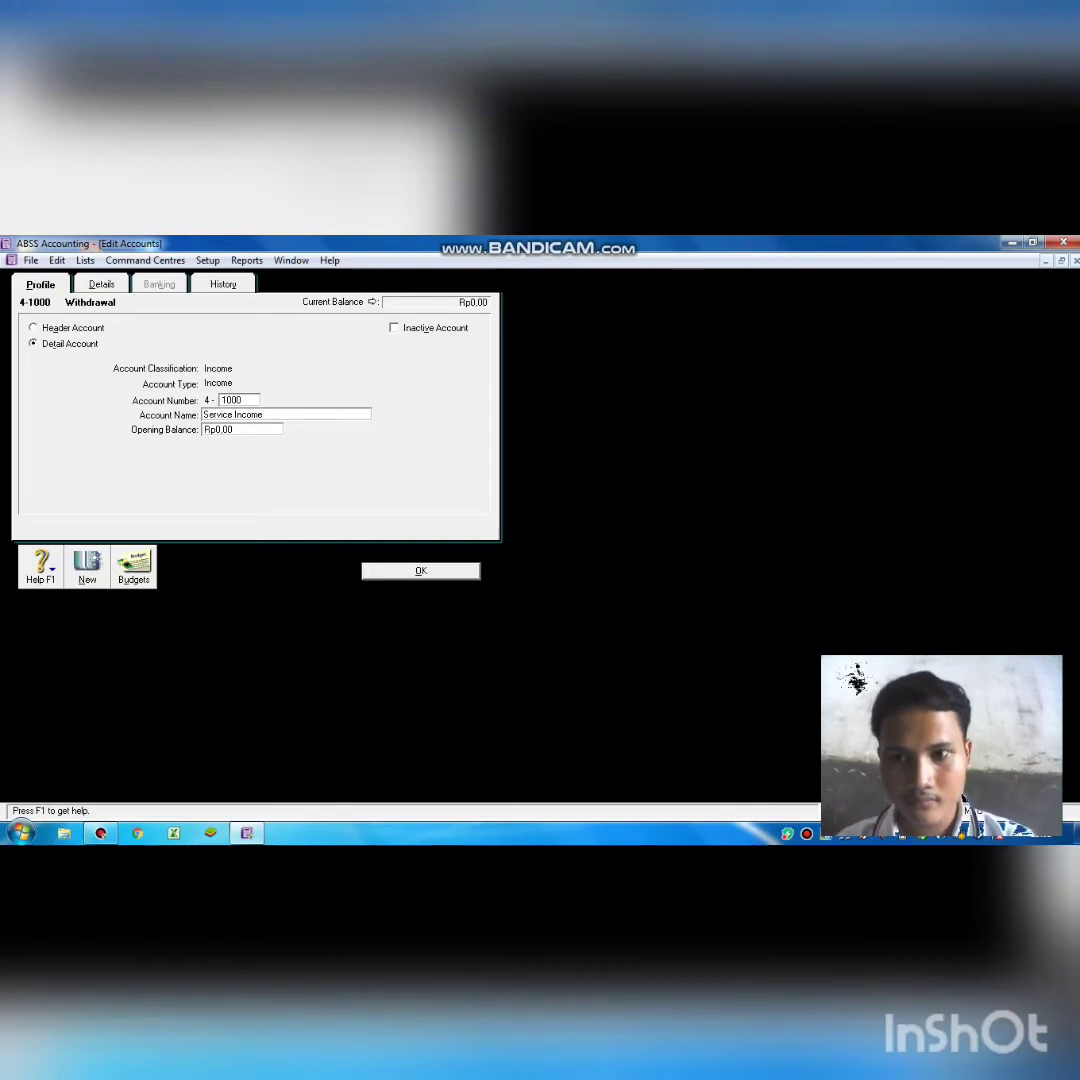
pyautogui.press('Return')
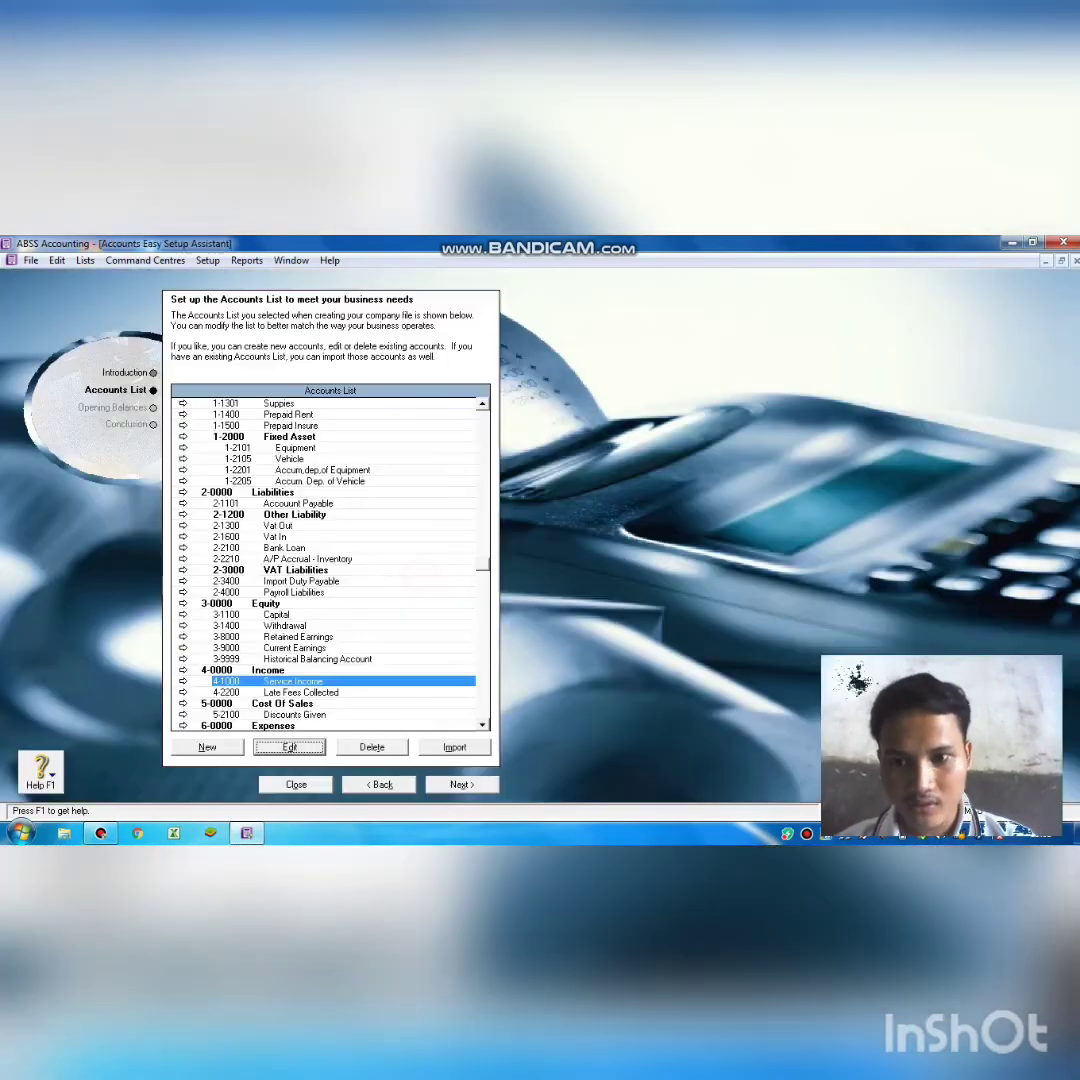
# Scroll down the Accounts List and start a blank new detail account.
pyautogui.scroll(-1, 330, 564)
pyautogui.scroll(-3, 330, 564)
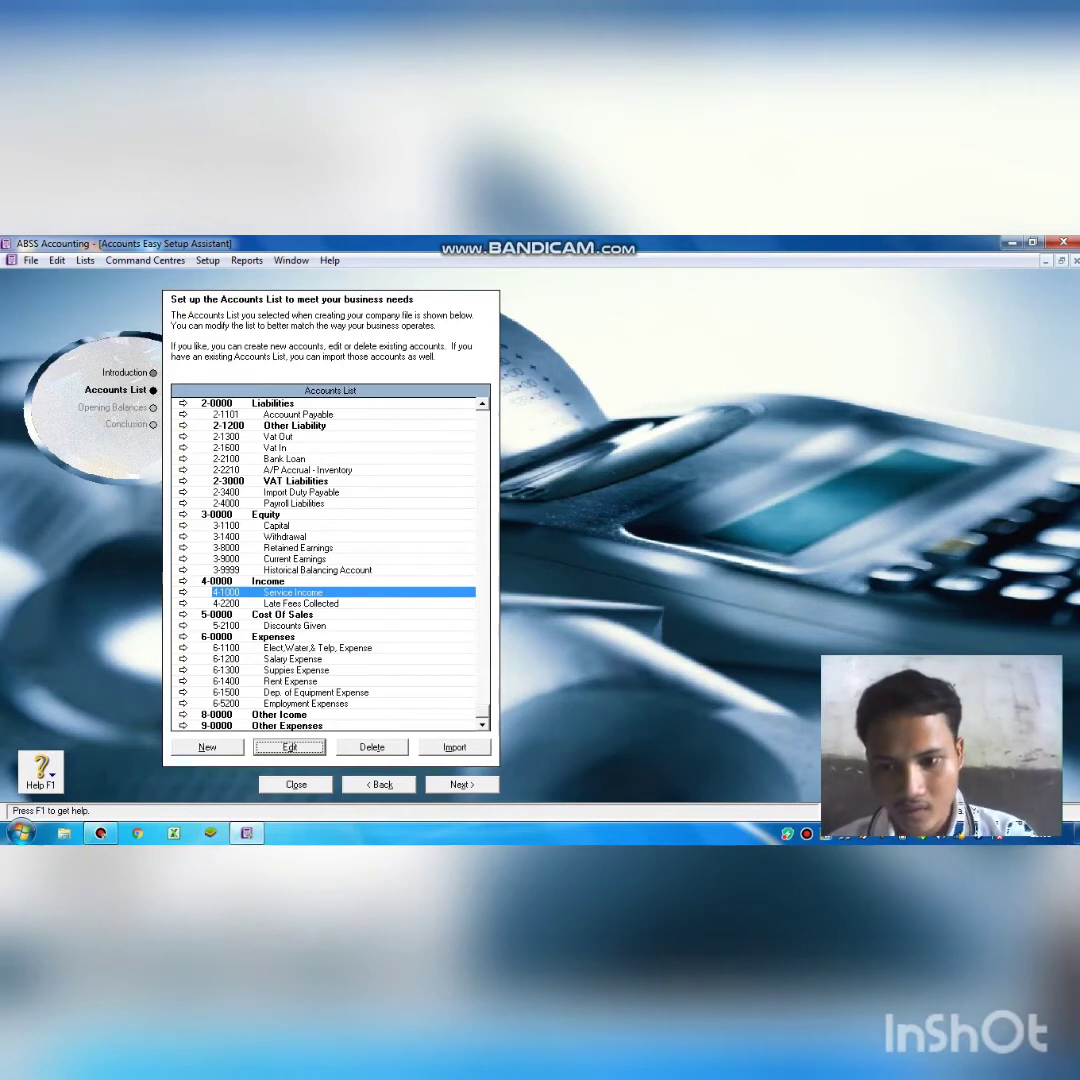
pyautogui.click(296, 670)
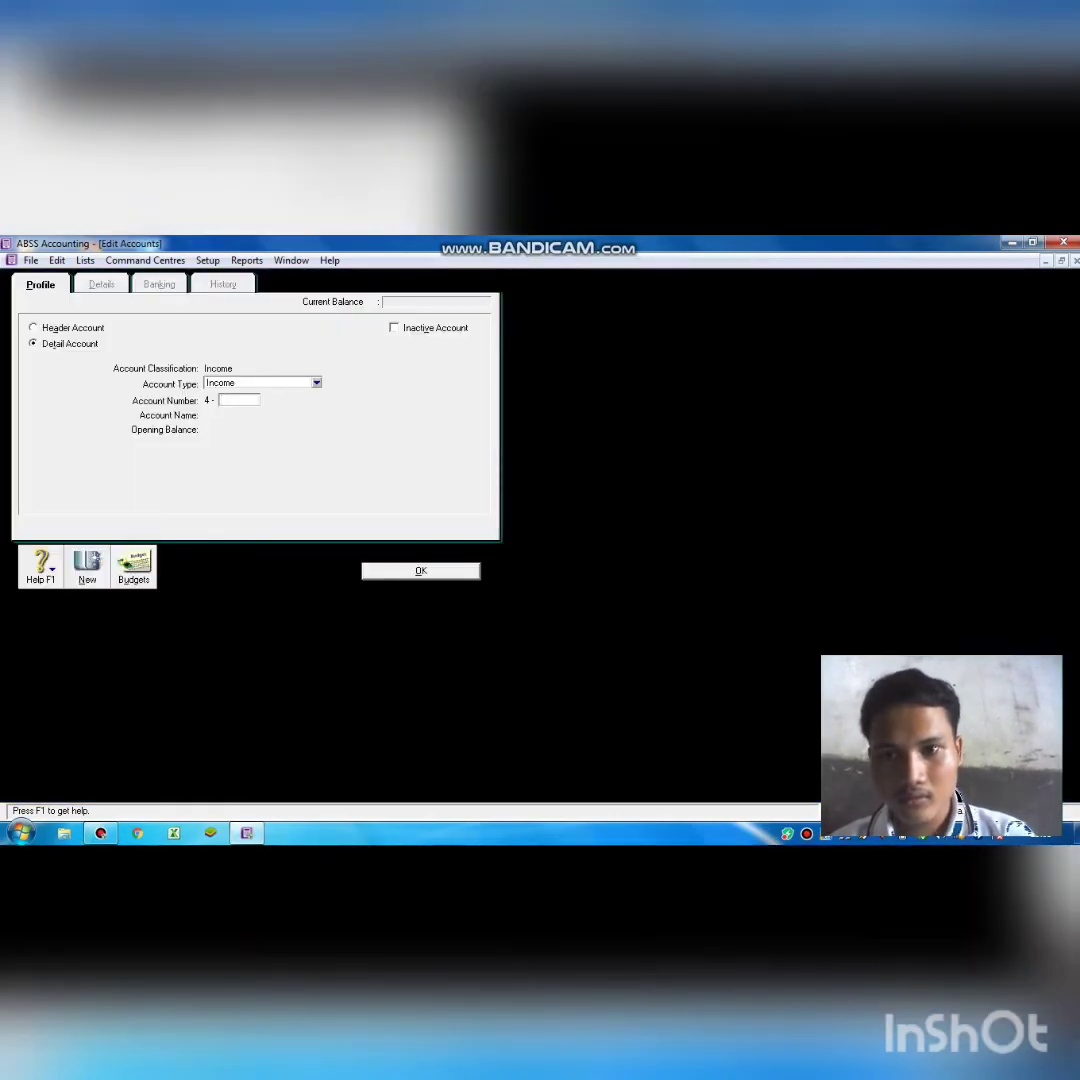
# Create Expense detail account 6-1600 and correct its name.
pyautogui.click(316, 381)
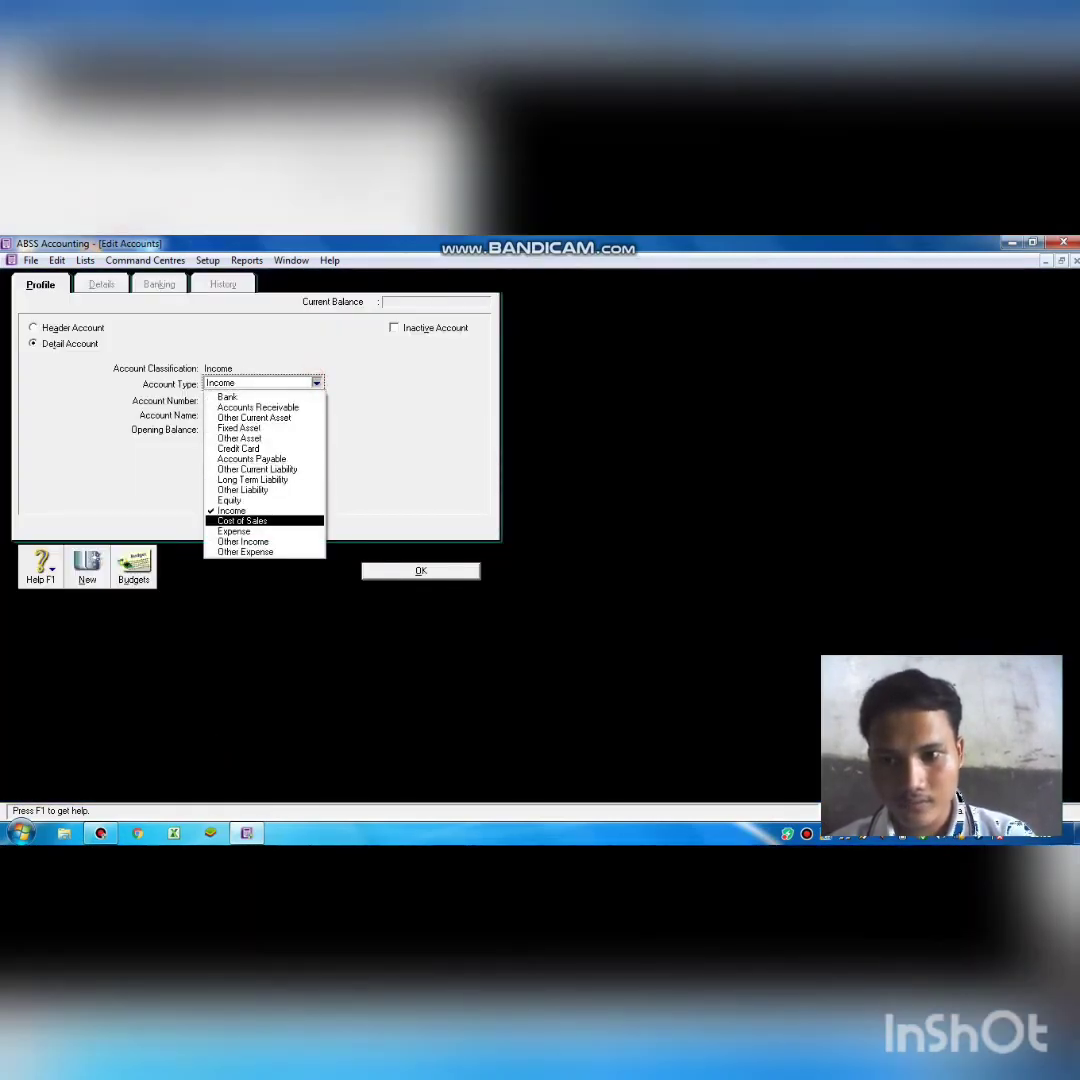
pyautogui.click(264, 531)
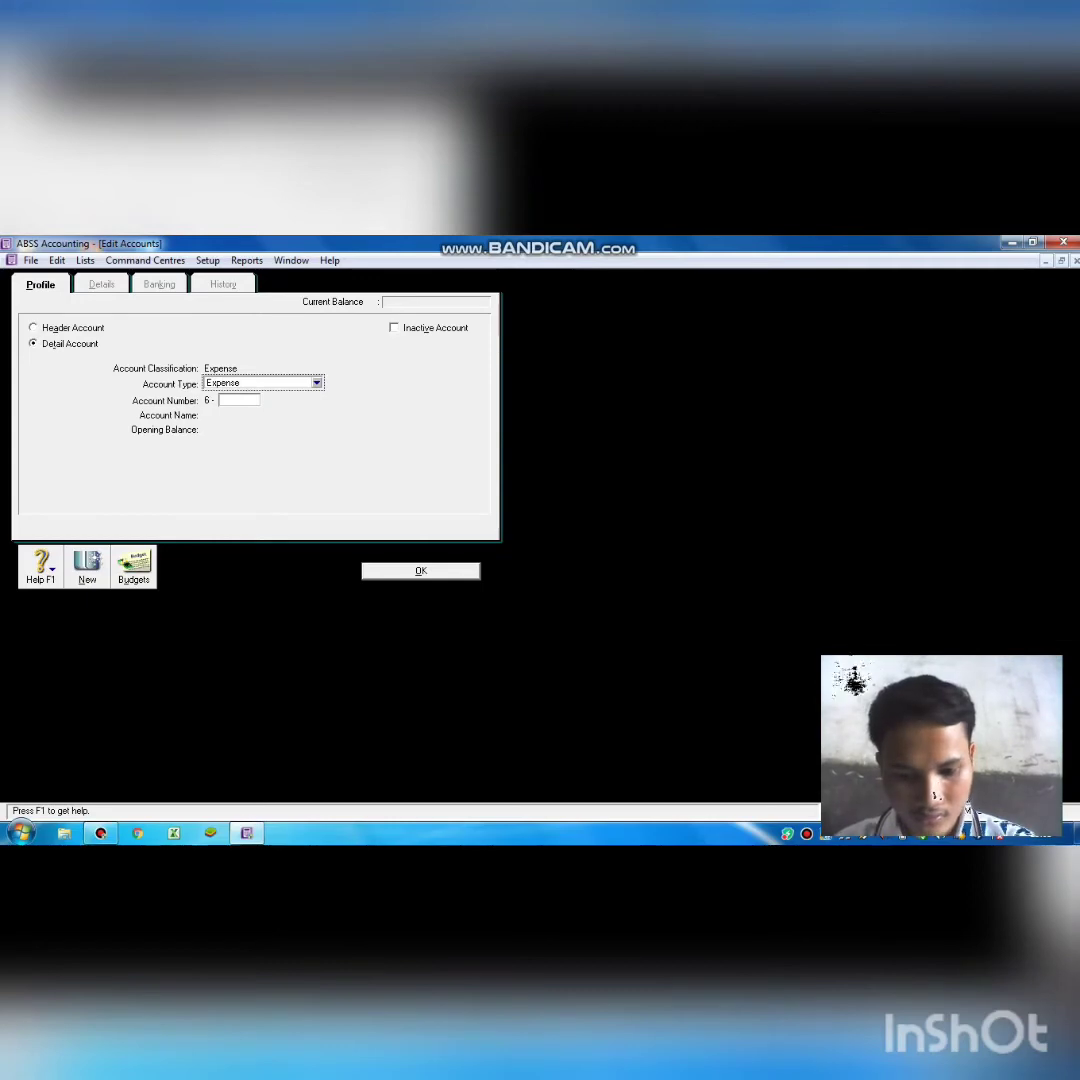
pyautogui.click(236, 400)
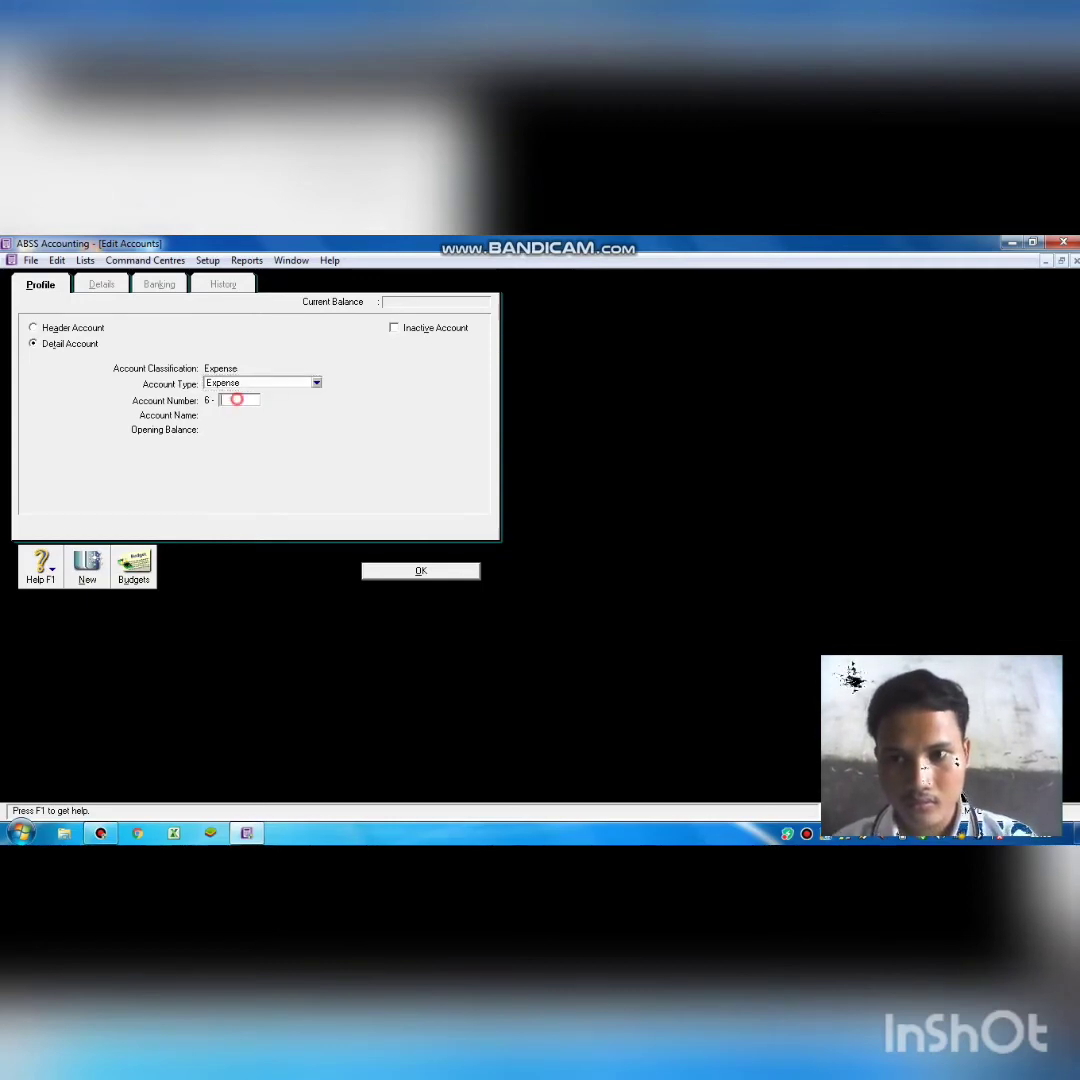
pyautogui.write('1600')
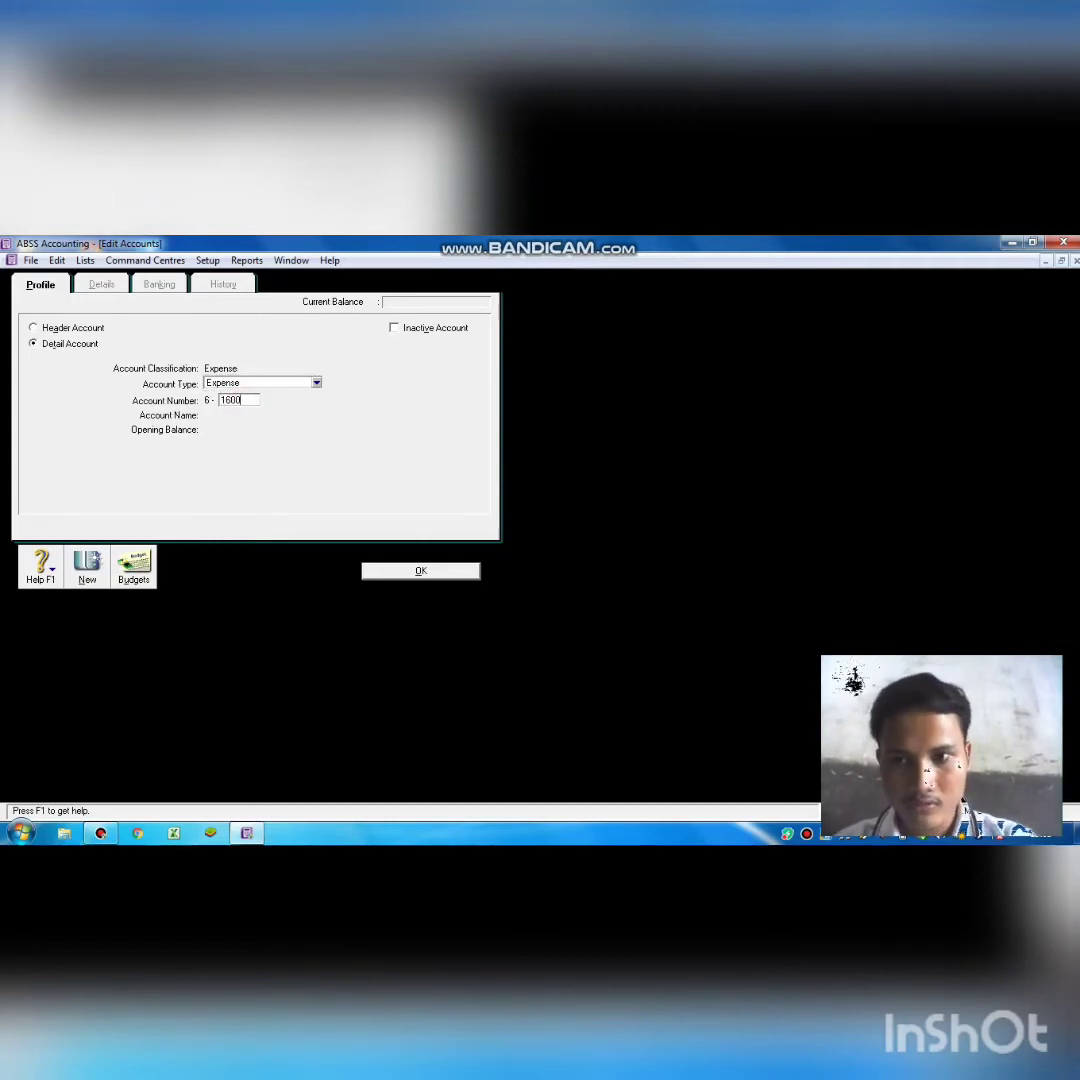
pyautogui.press('Tab')
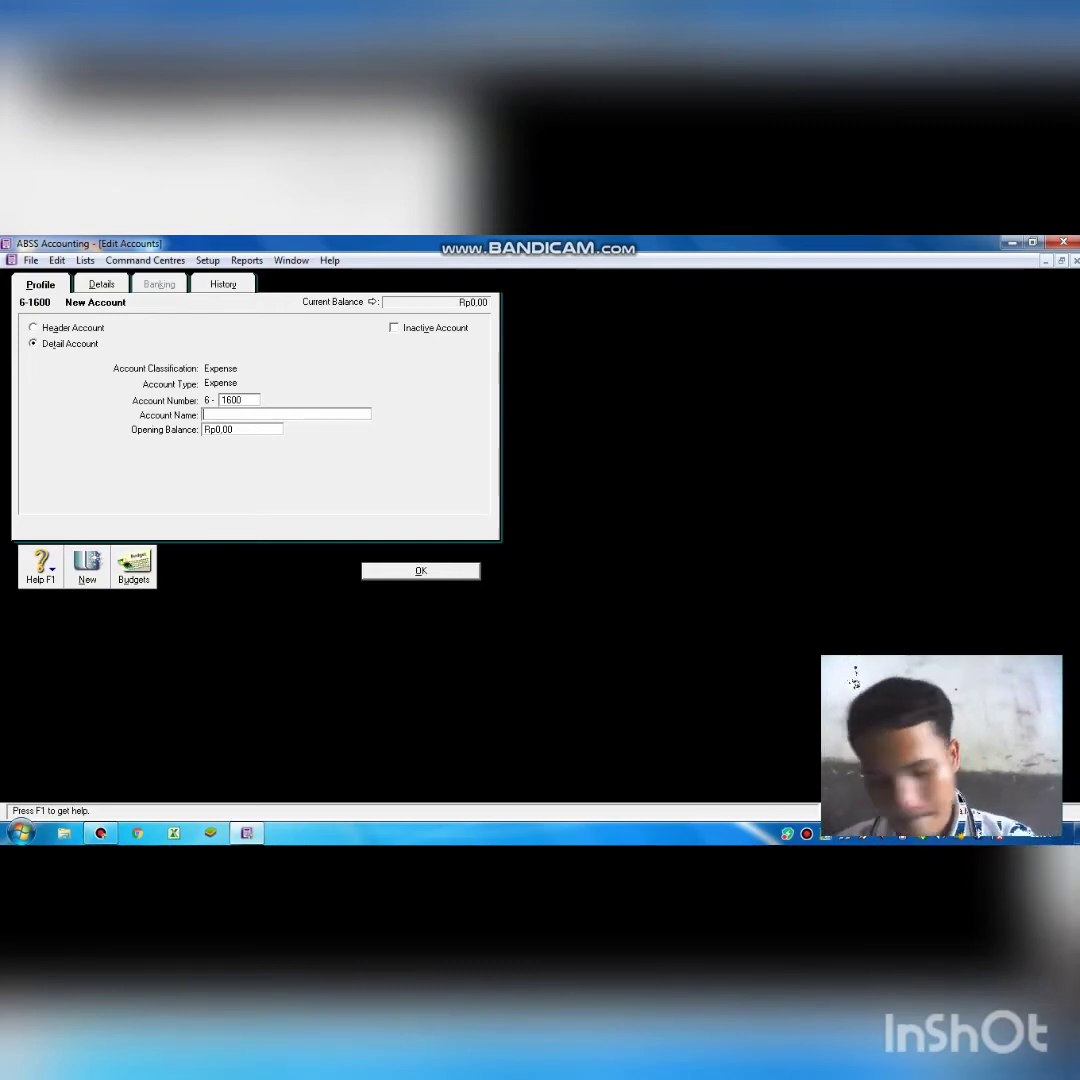
pyautogui.press('BackSpace')
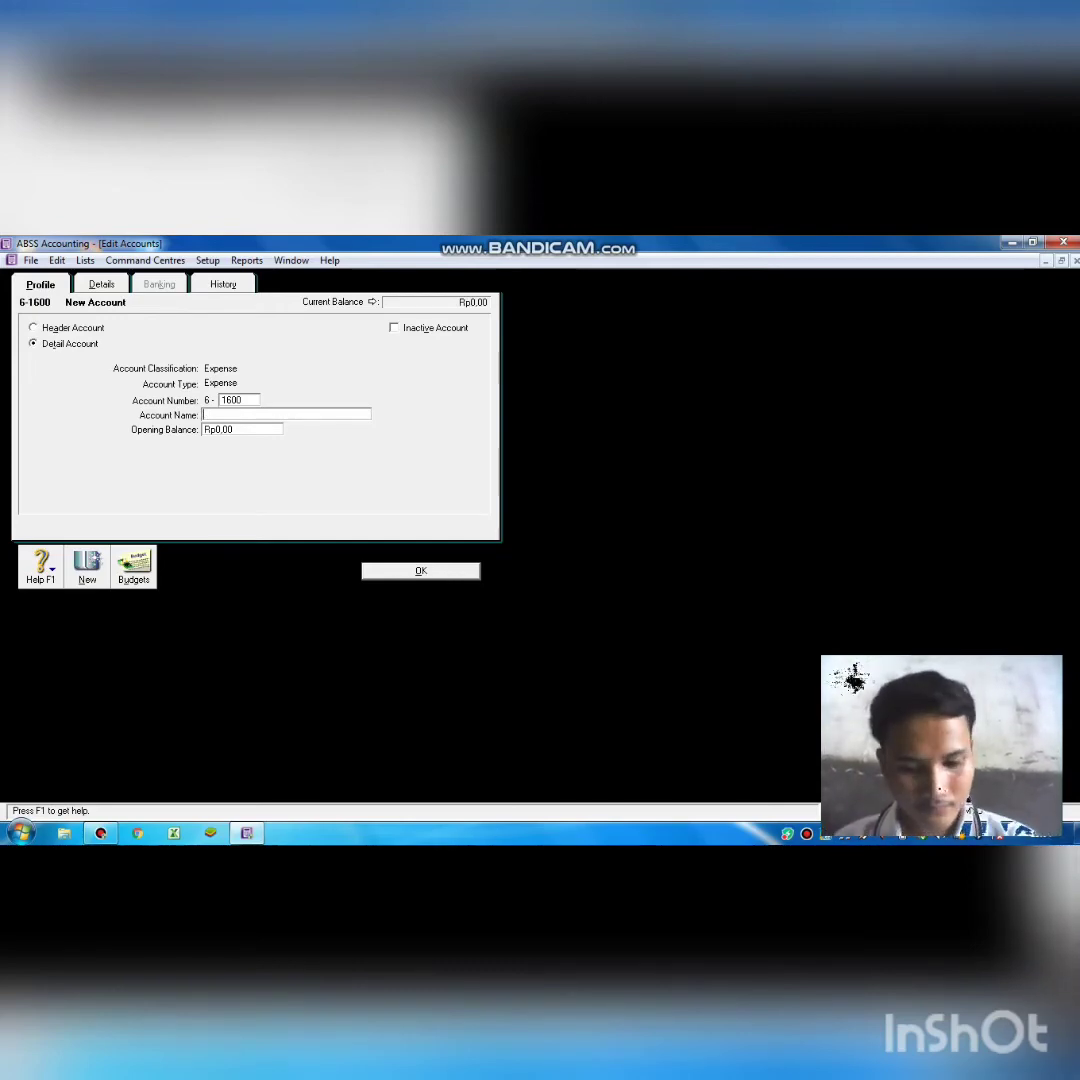
pyautogui.write('PR')
pyautogui.press('BackSpace')
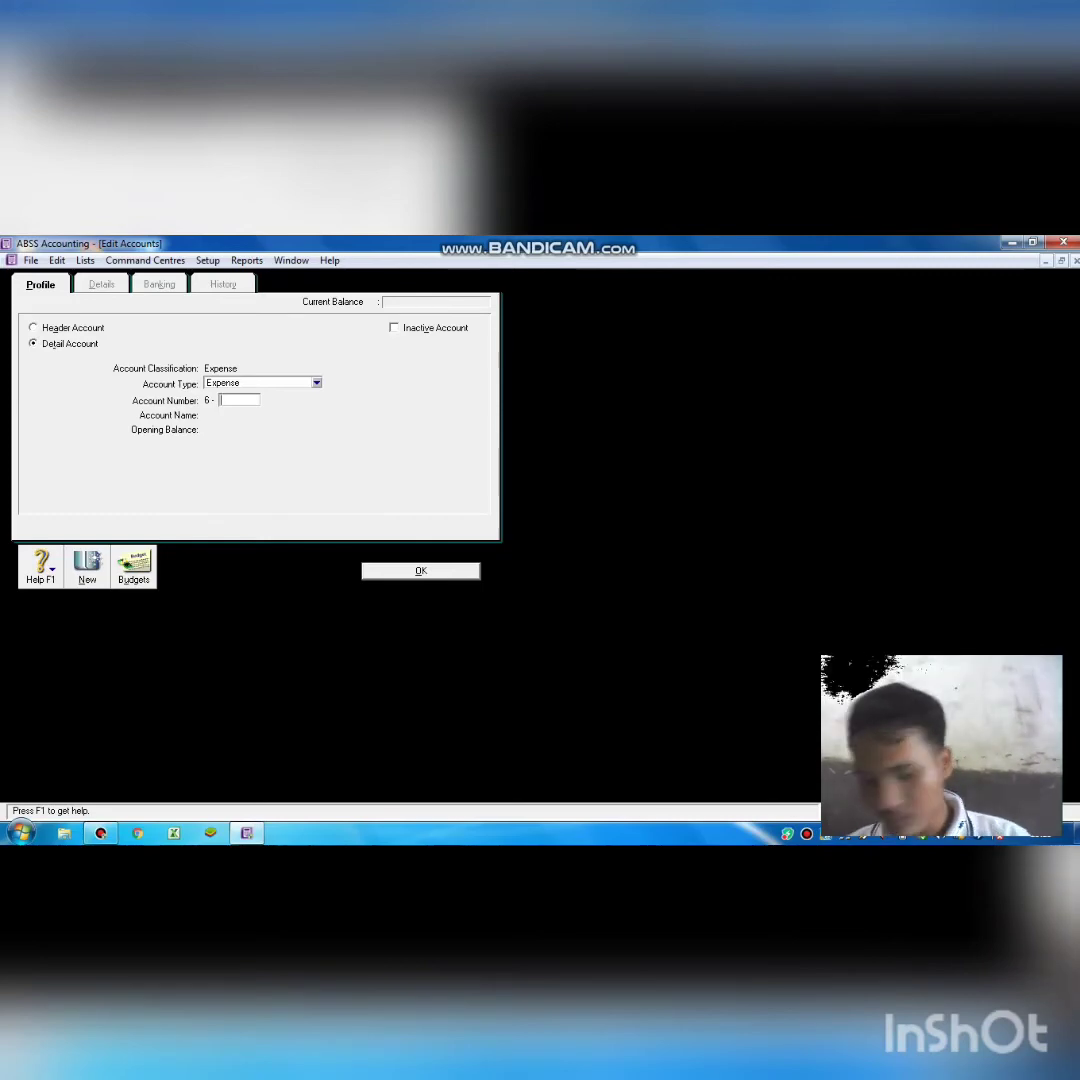
# Number the next expense account 6-1700 and name it 'Freigt Expense'.
pyautogui.write('170')
pyautogui.write('00')
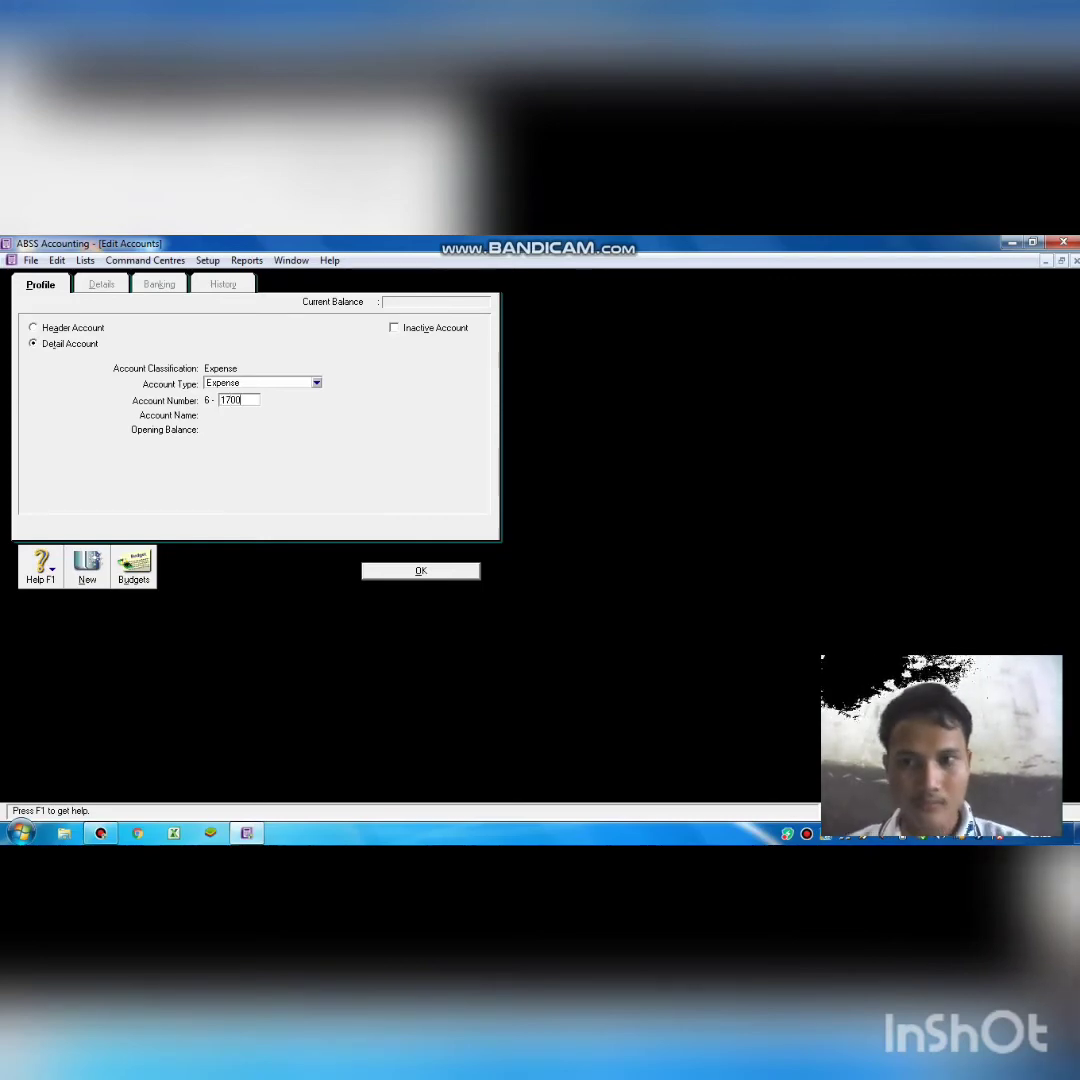
pyautogui.press('Tab')
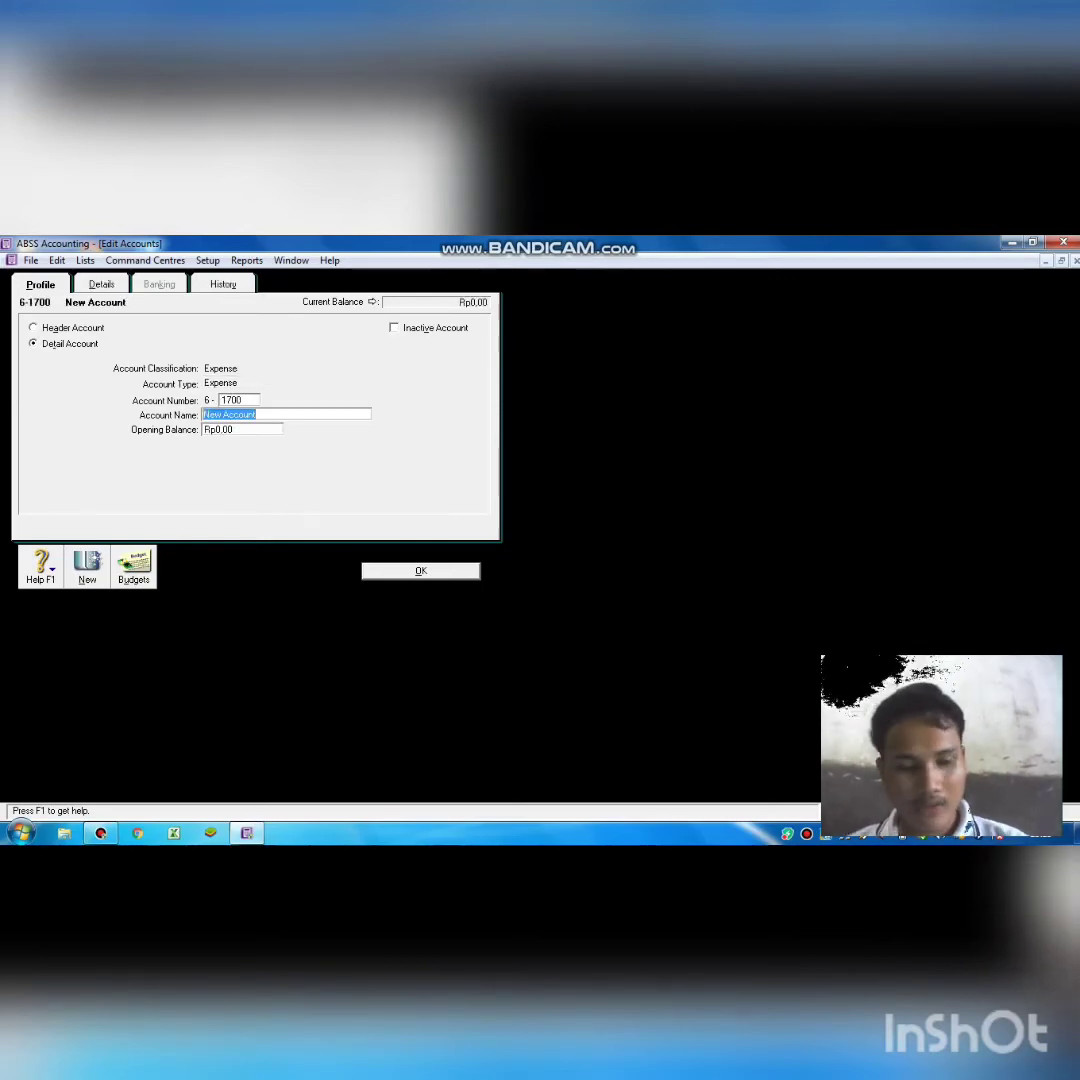
pyautogui.press('BackSpace')
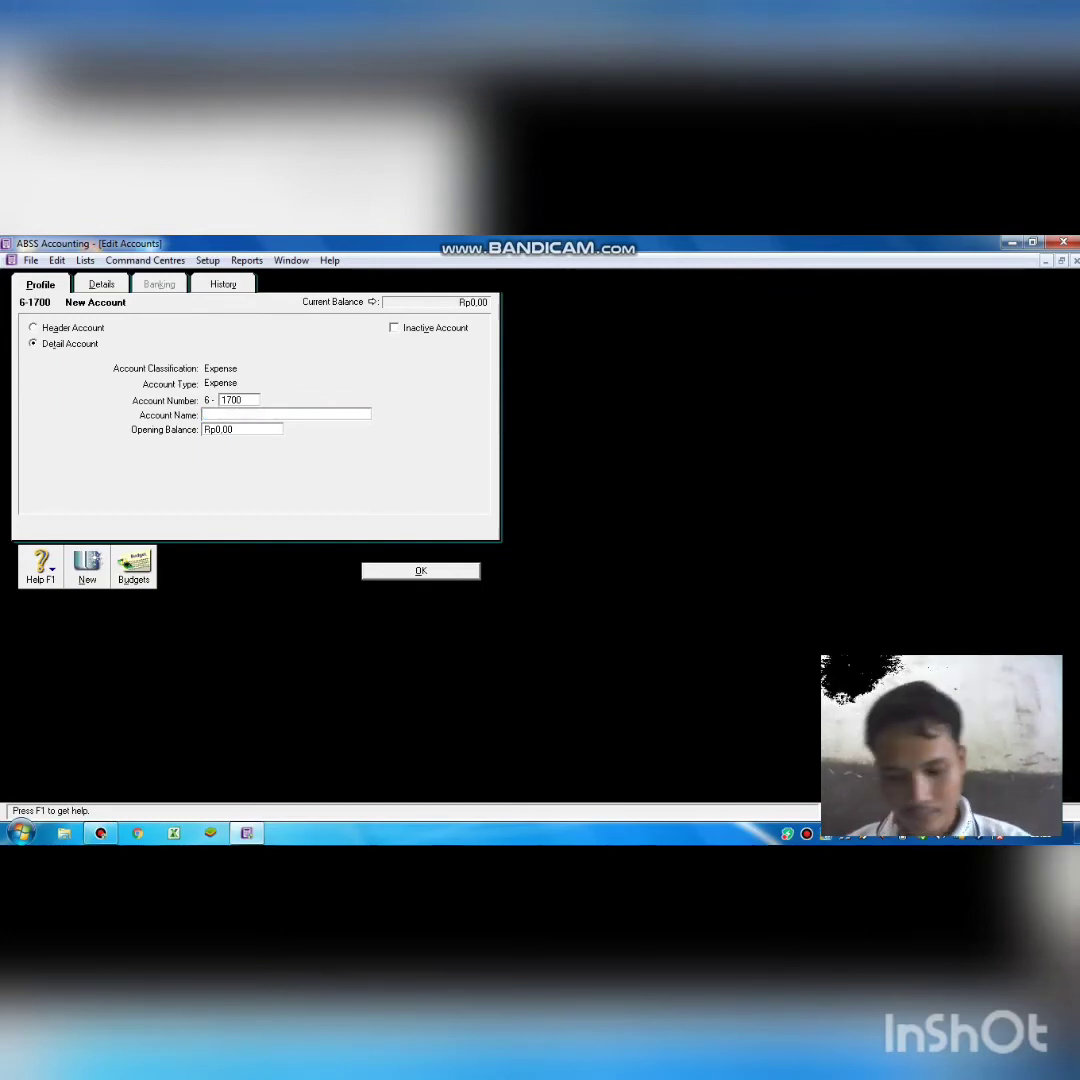
pyautogui.write('Fre')
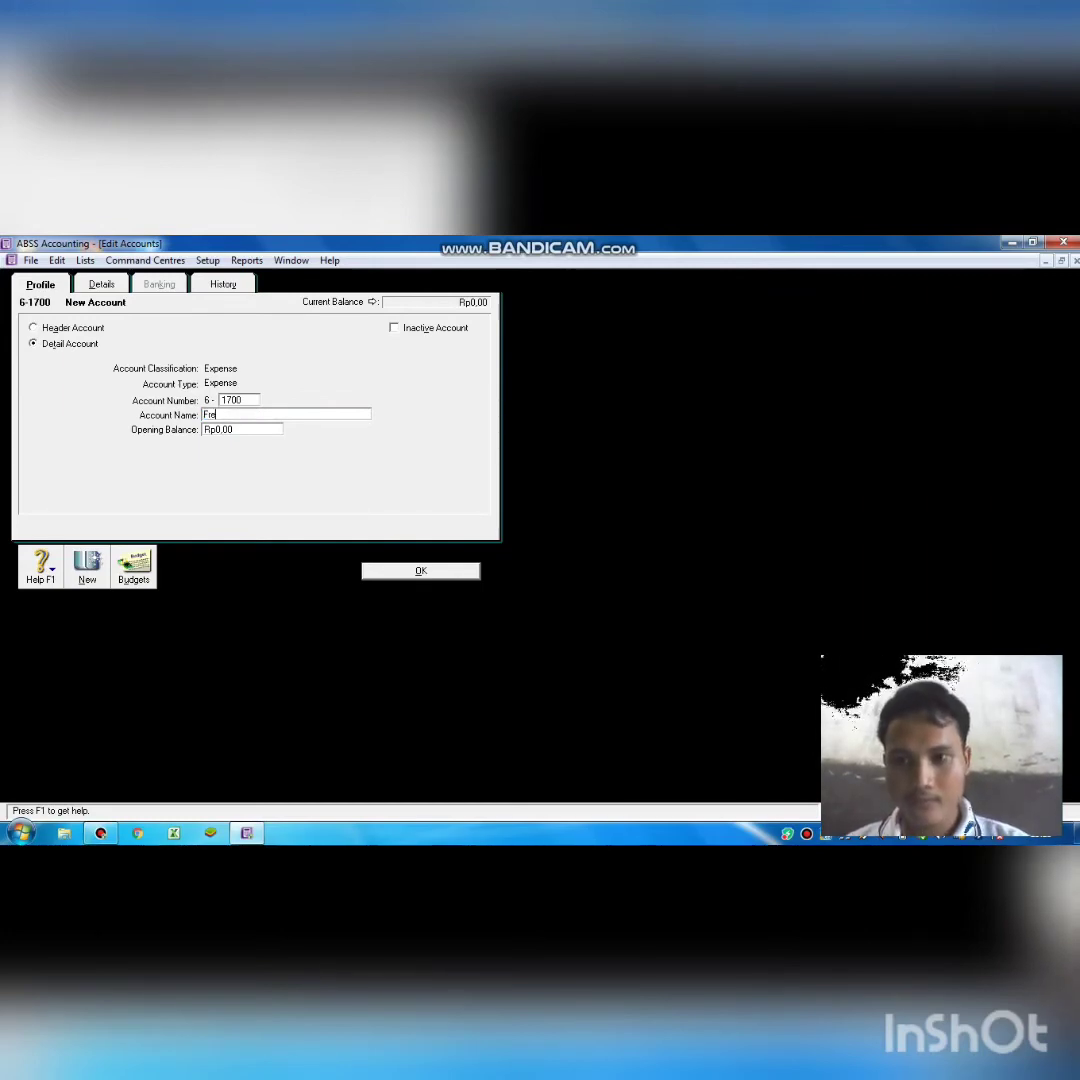
pyautogui.write('ig')
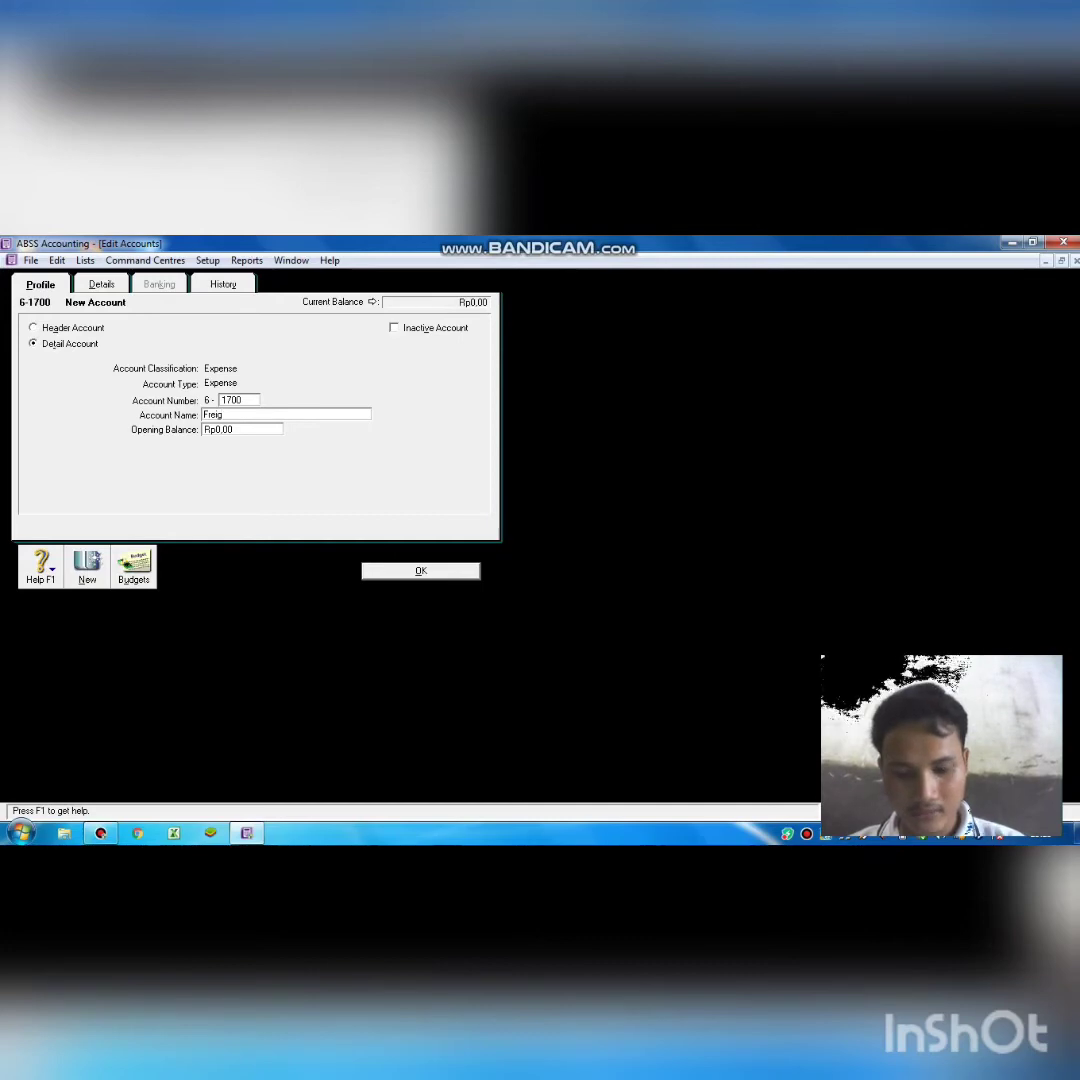
pyautogui.write('t')
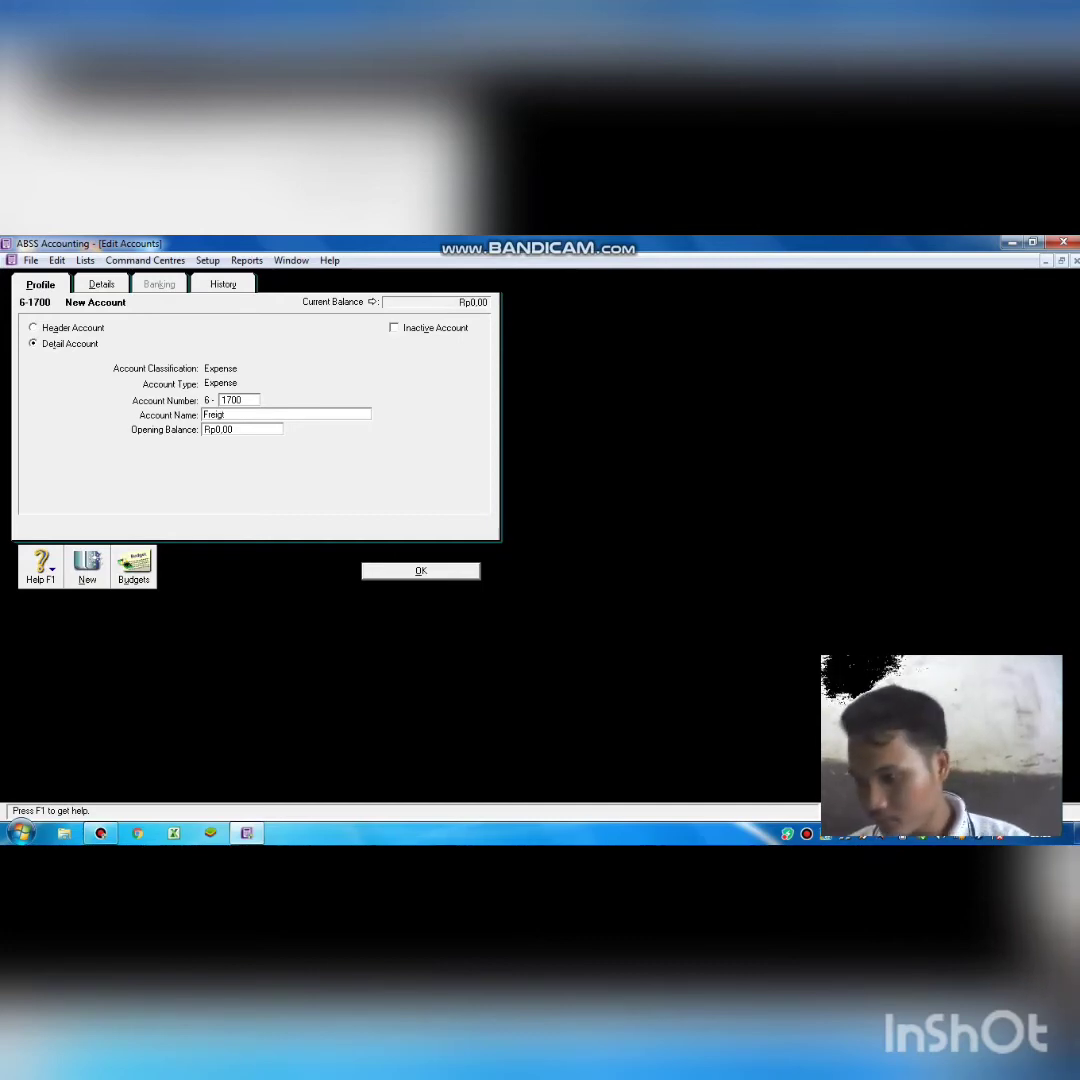
pyautogui.write(' E')
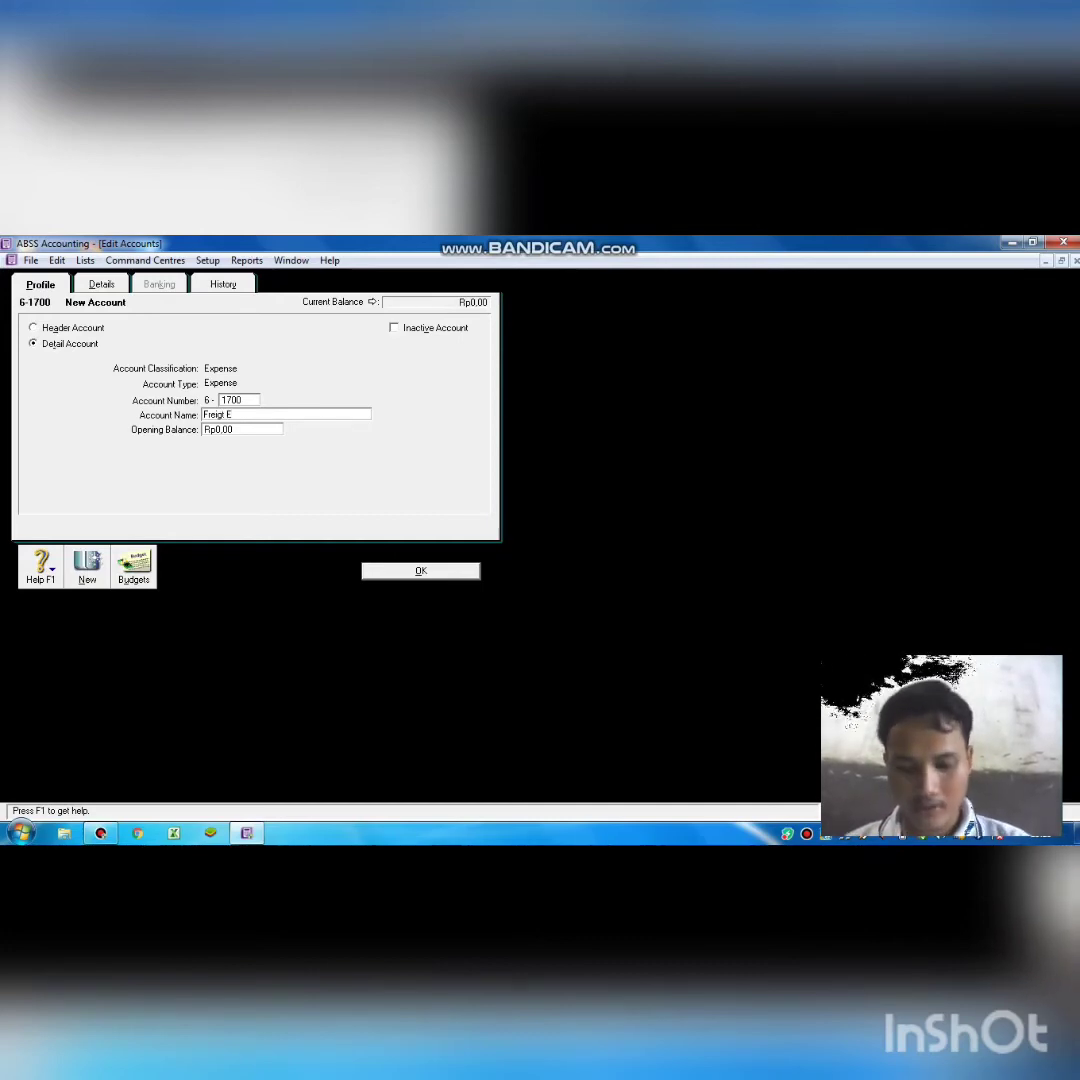
pyautogui.write('xpe')
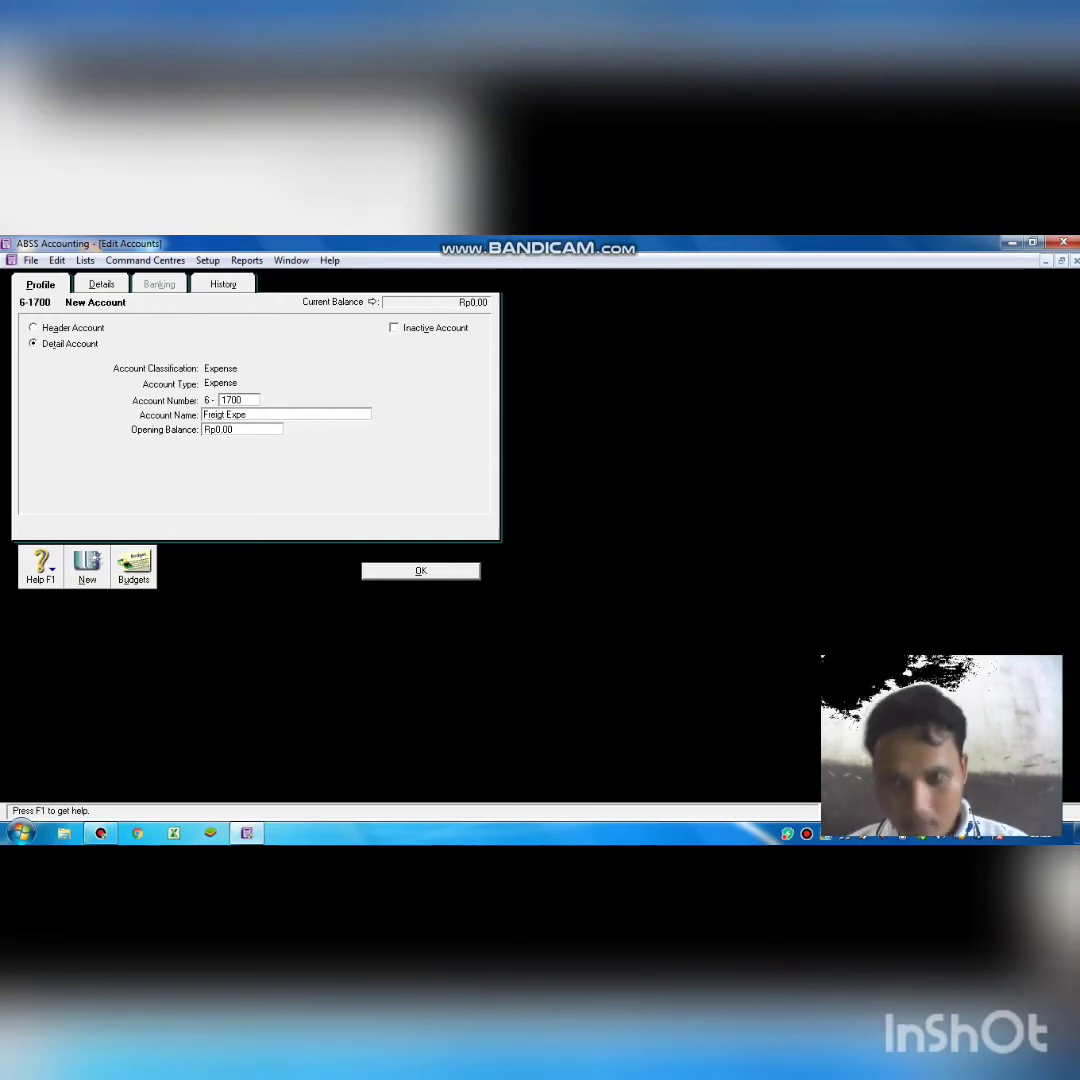
pyautogui.write('nse')
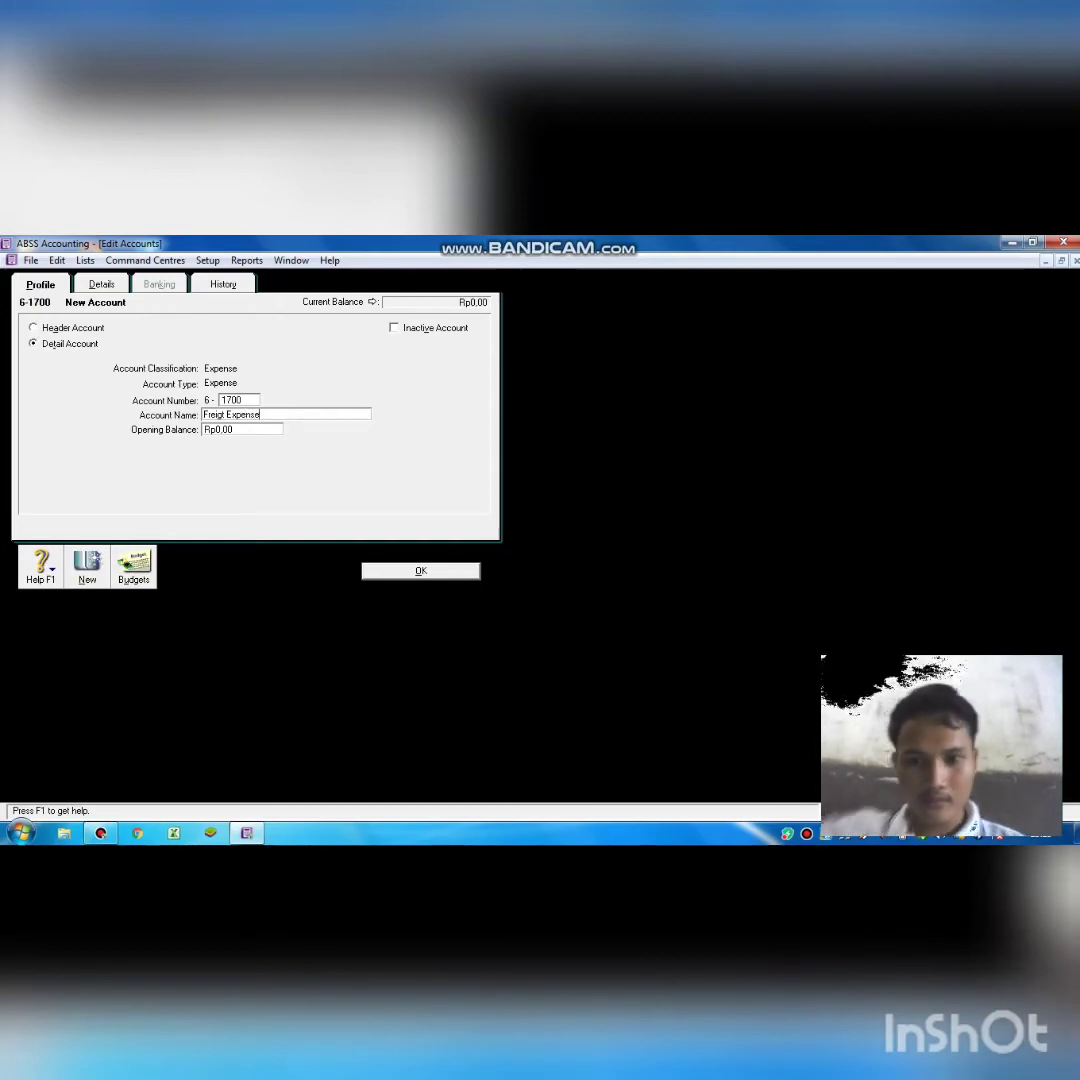
# Save Freigt Expense as 6-1700 and scroll up to review the expense accounts.
pyautogui.click(420, 570)
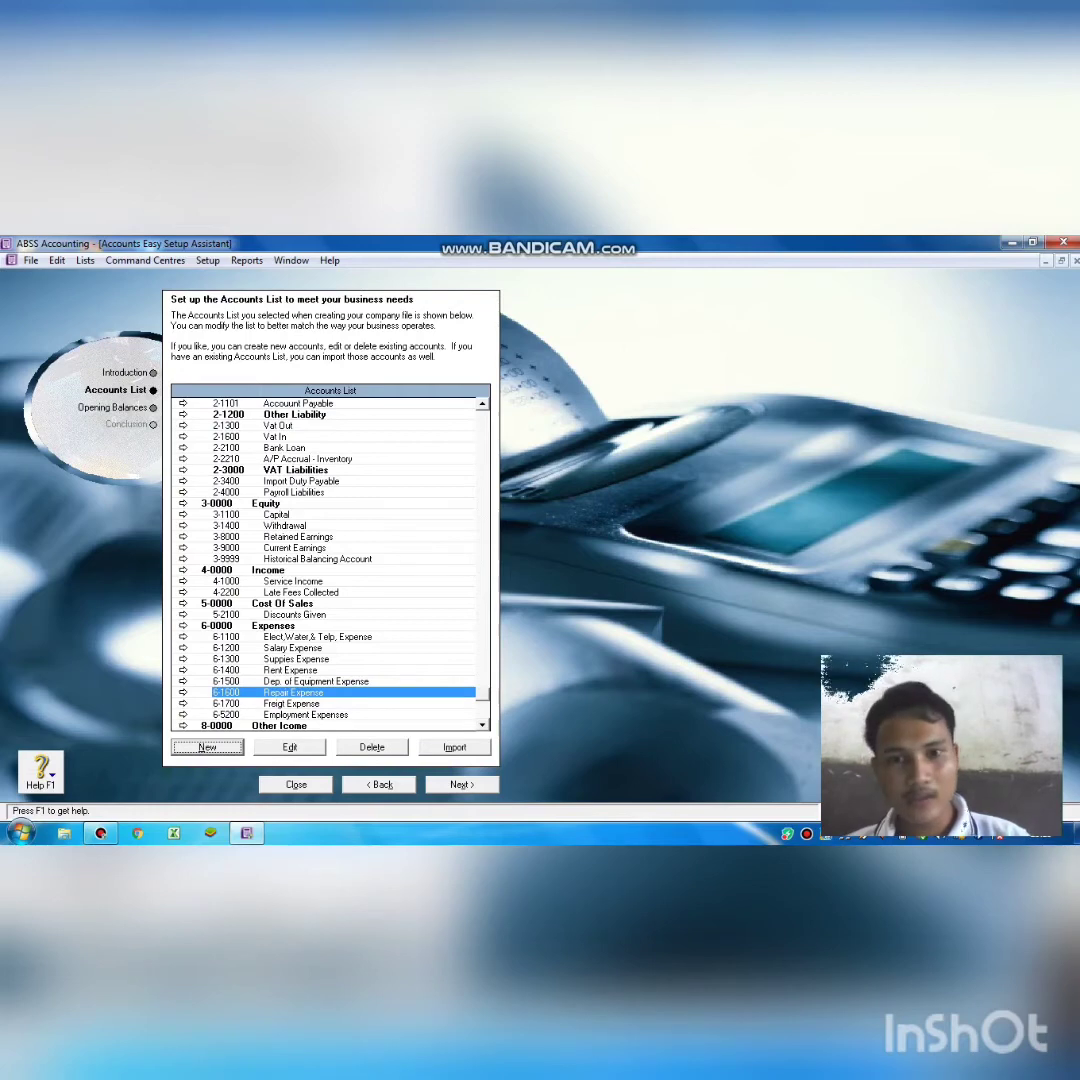
pyautogui.scroll(2, 330, 565)
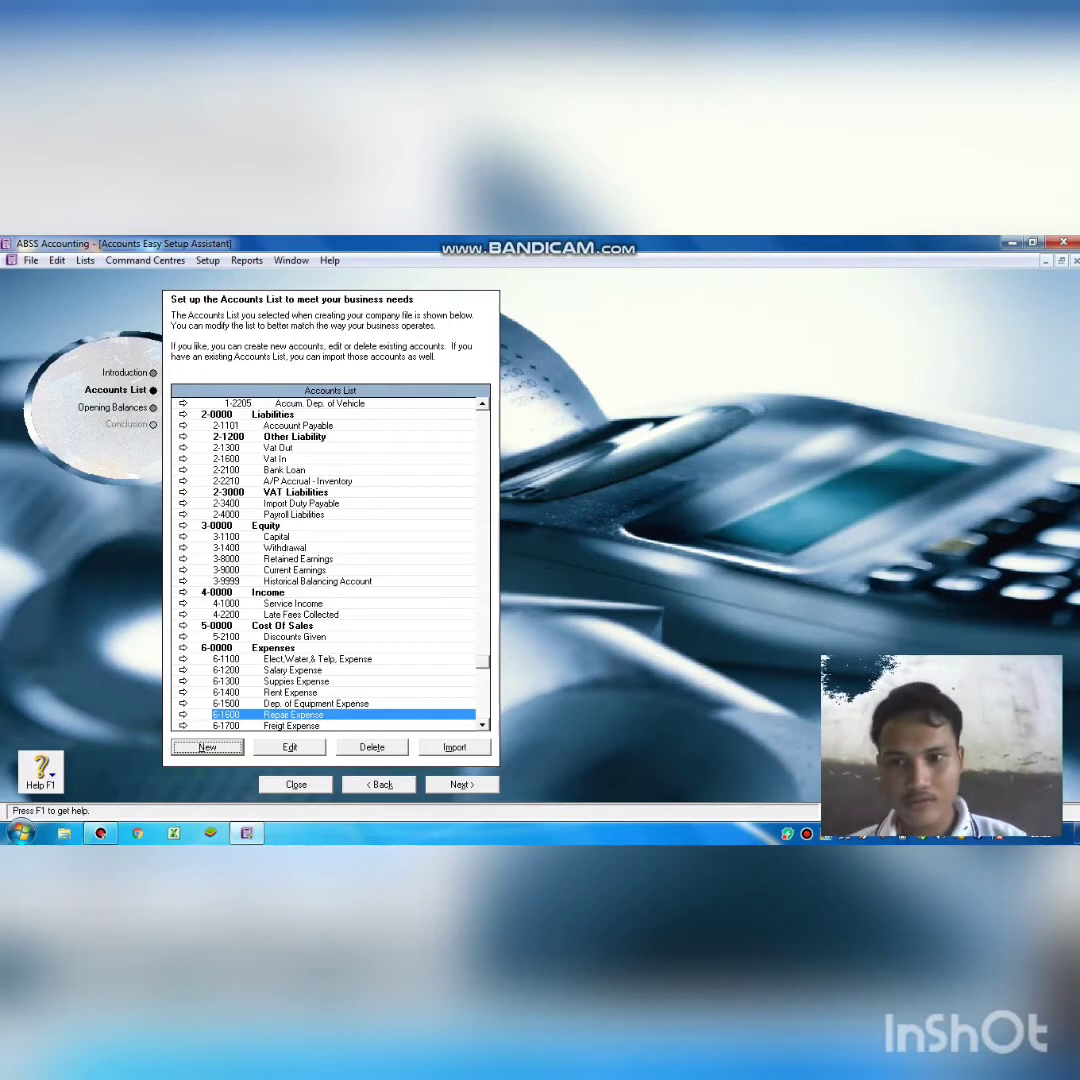
# Create Other Liability detail account 2-2200 named 'Bank Payble'.
pyautogui.click(270, 447)
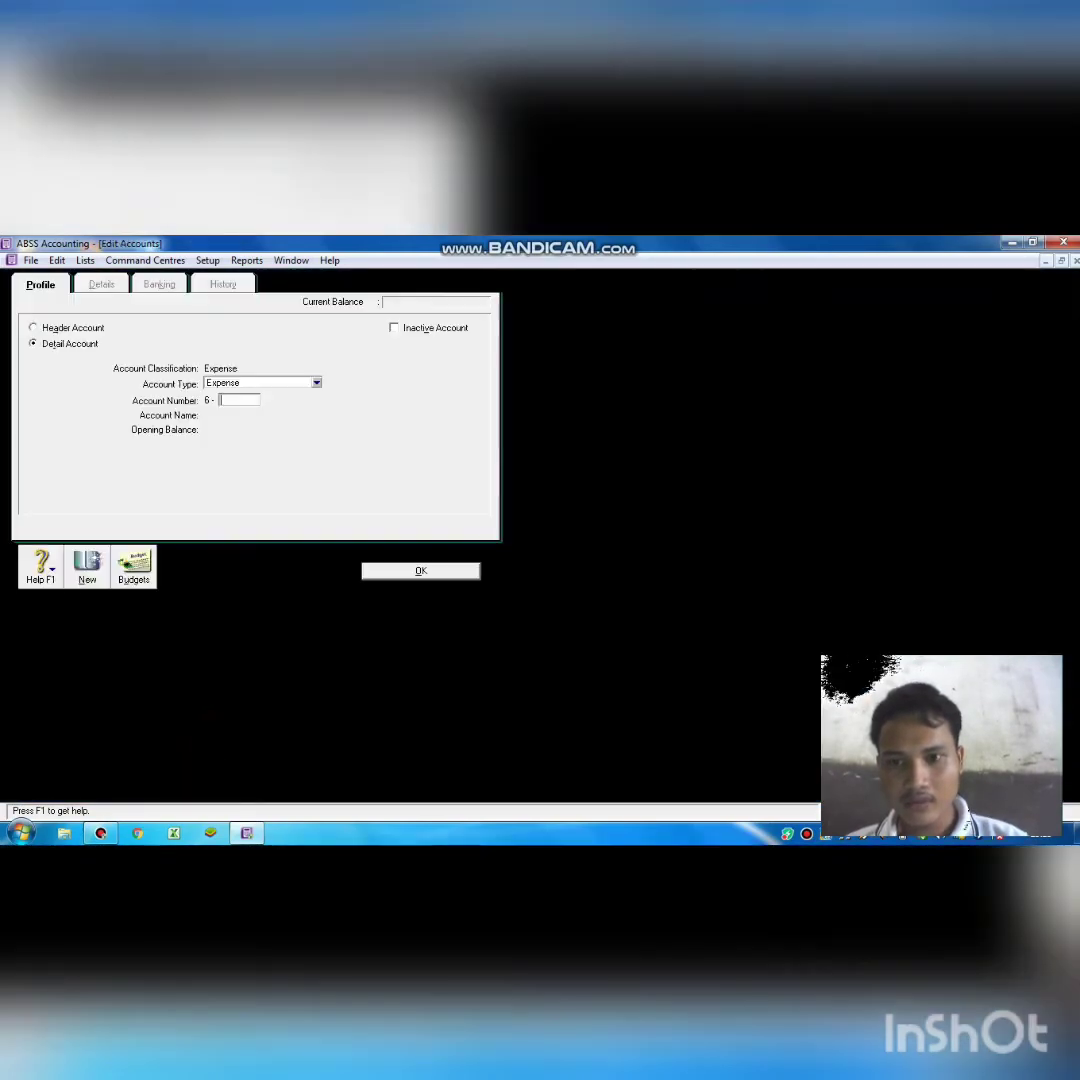
pyautogui.click(316, 382)
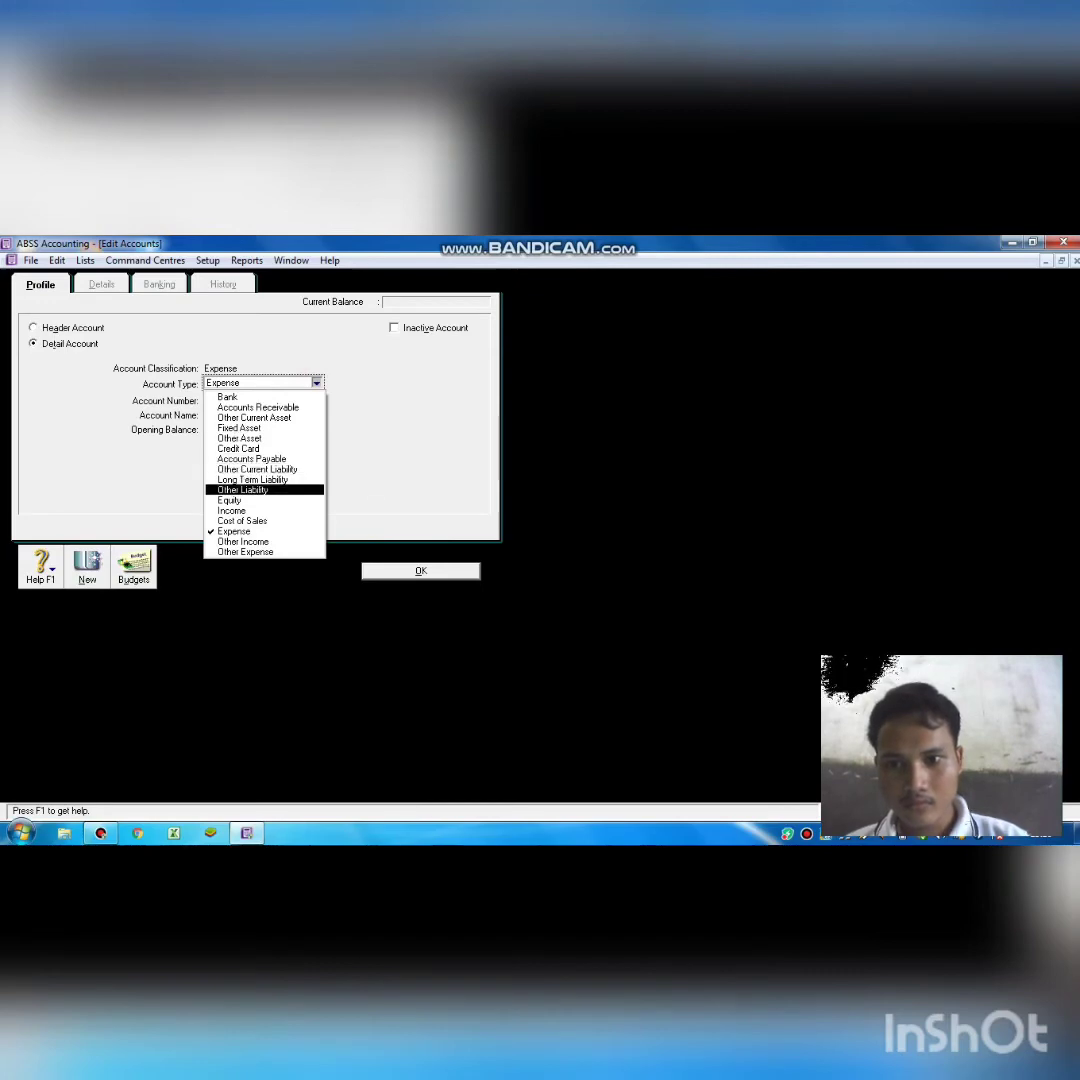
pyautogui.click(243, 490)
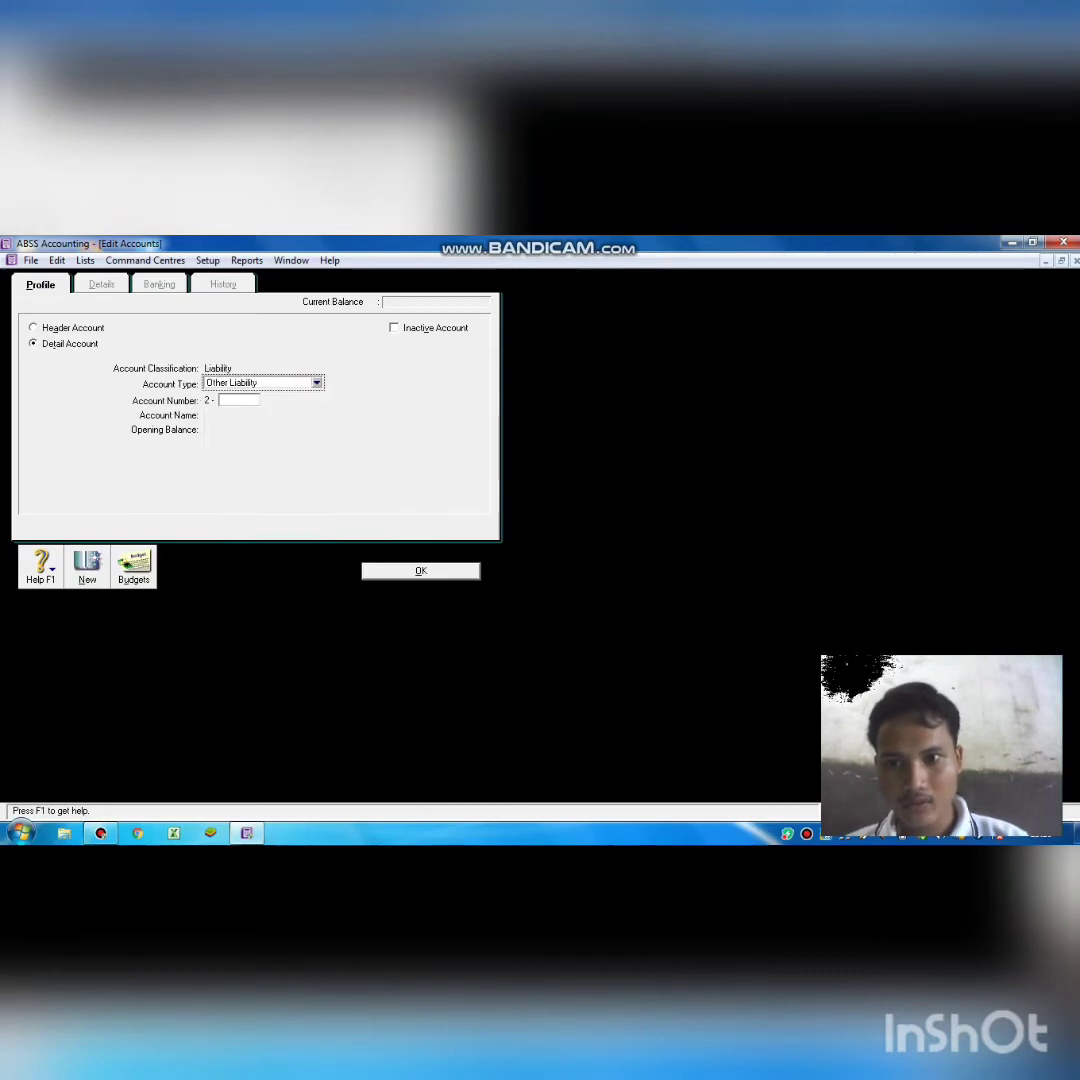
pyautogui.click(238, 400)
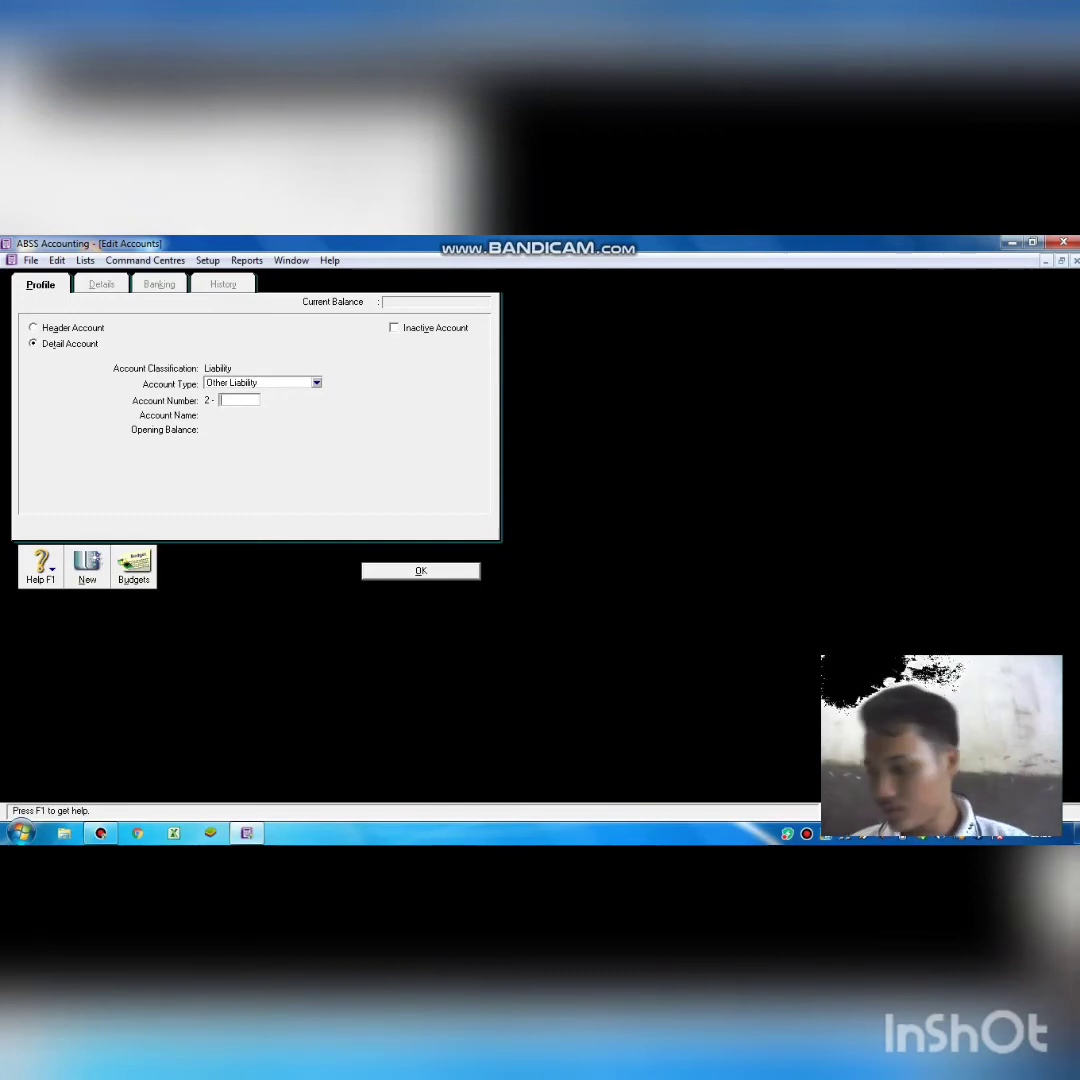
pyautogui.write('2')
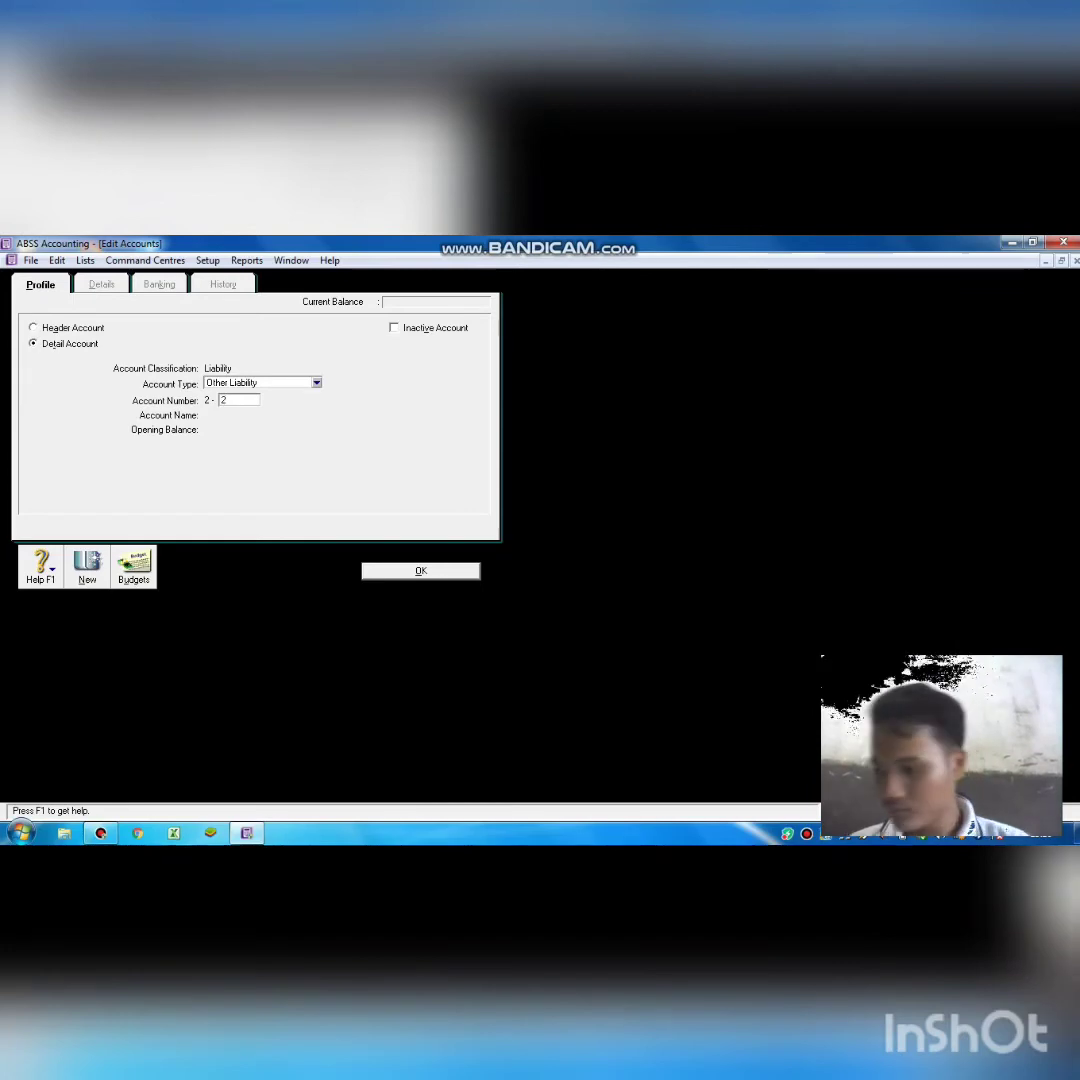
pyautogui.write('200')
pyautogui.press('Tab')
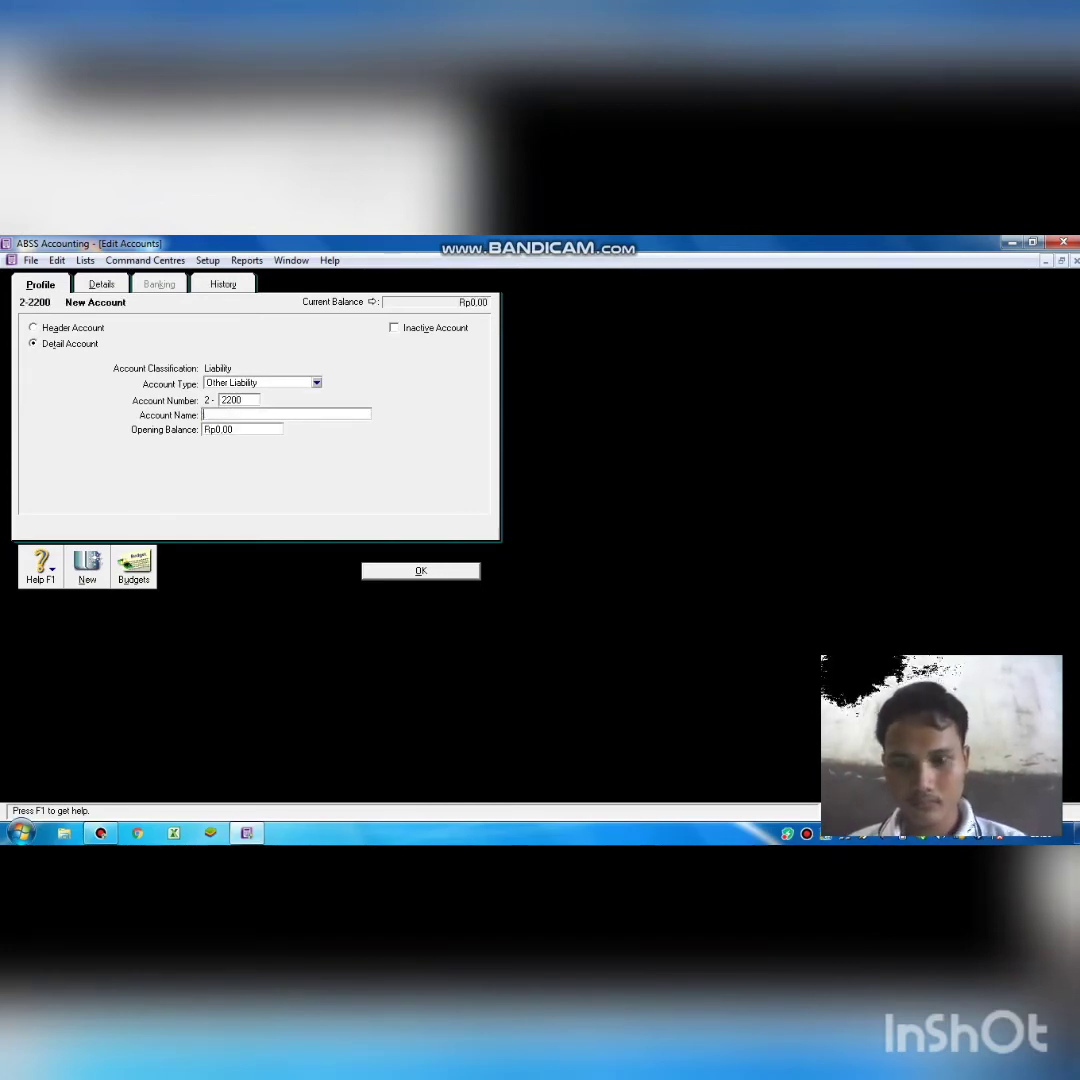
pyautogui.write('B')
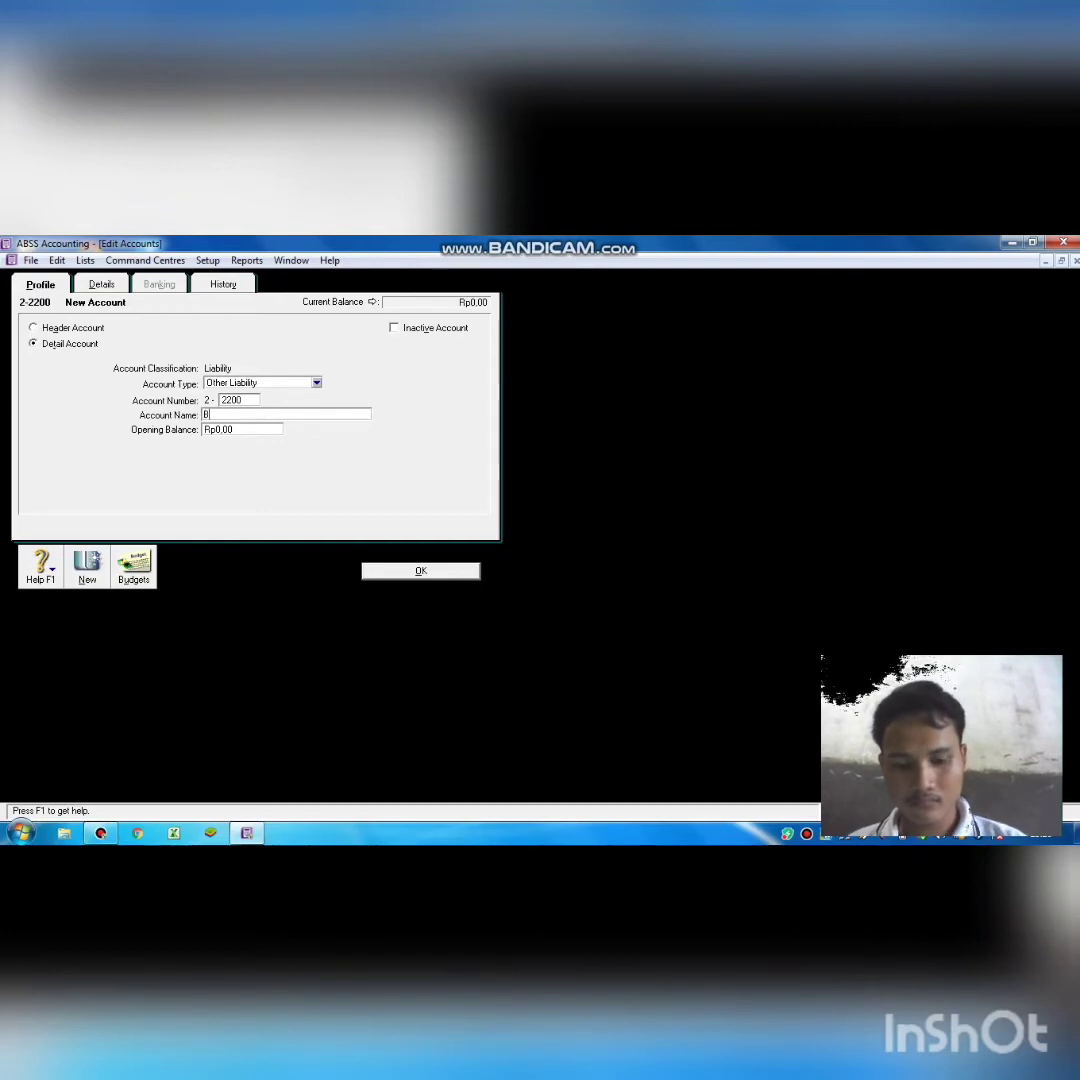
pyautogui.write('ank ')
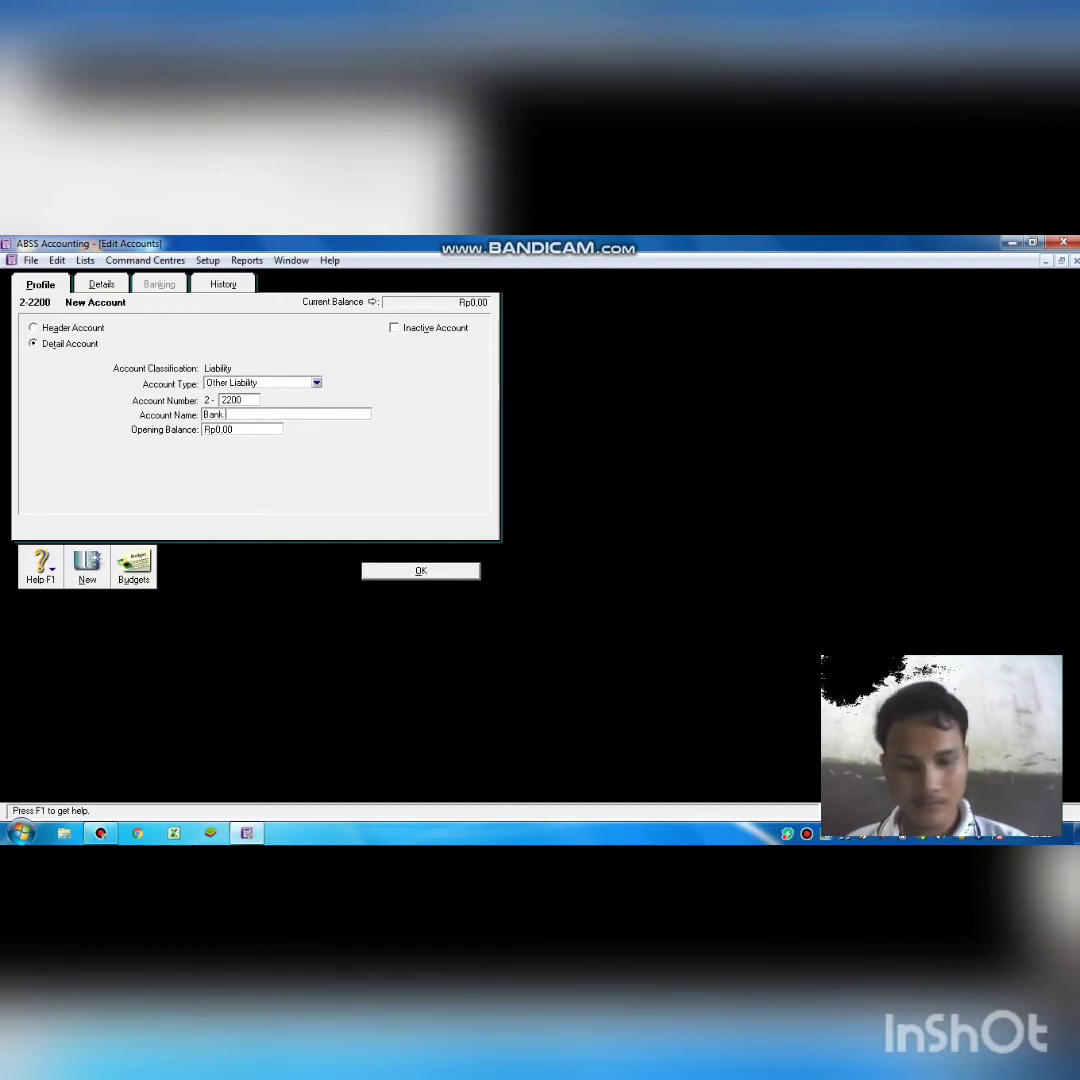
pyautogui.write('Pay')
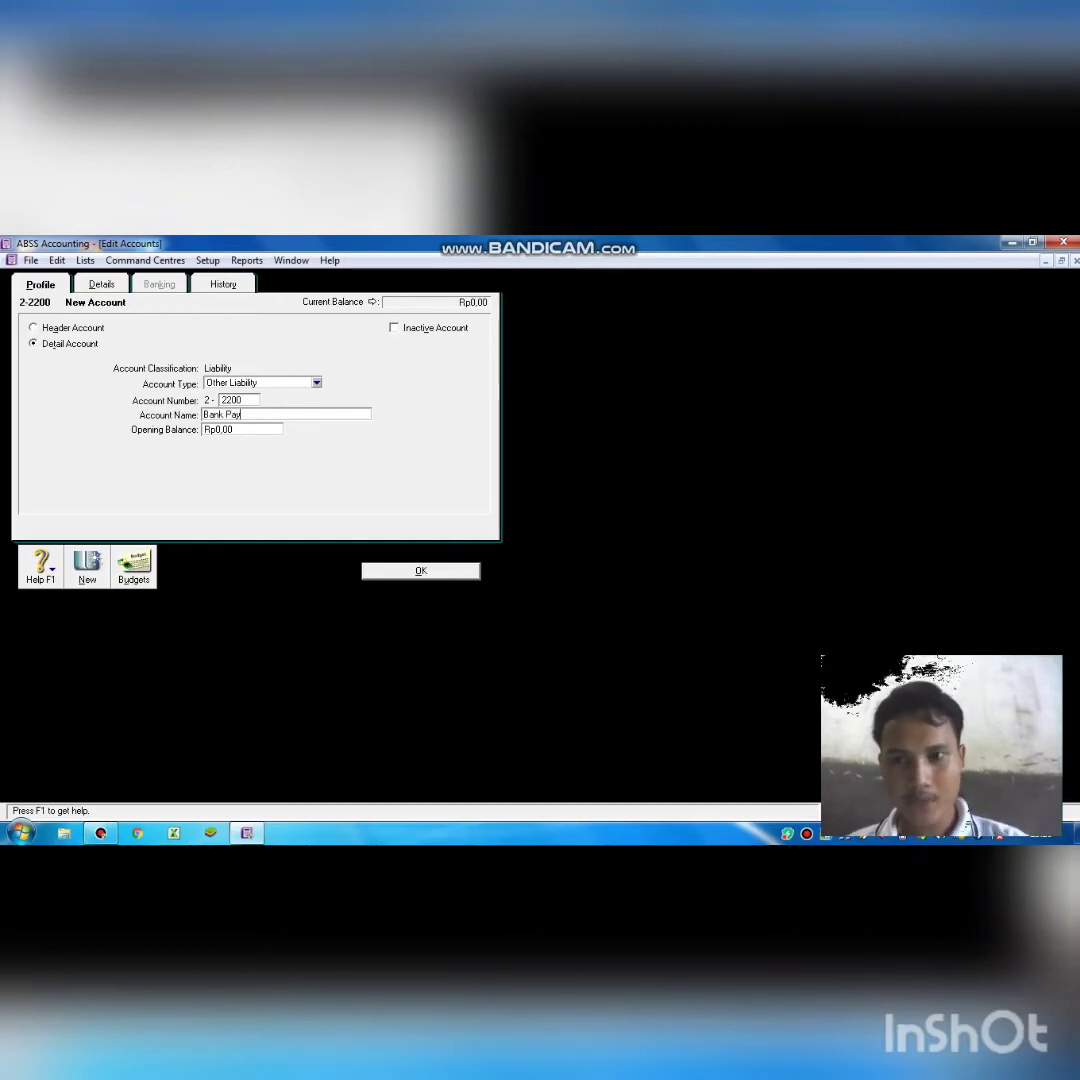
pyautogui.write('able')
pyautogui.press('BackSpace')
pyautogui.press('BackSpace')
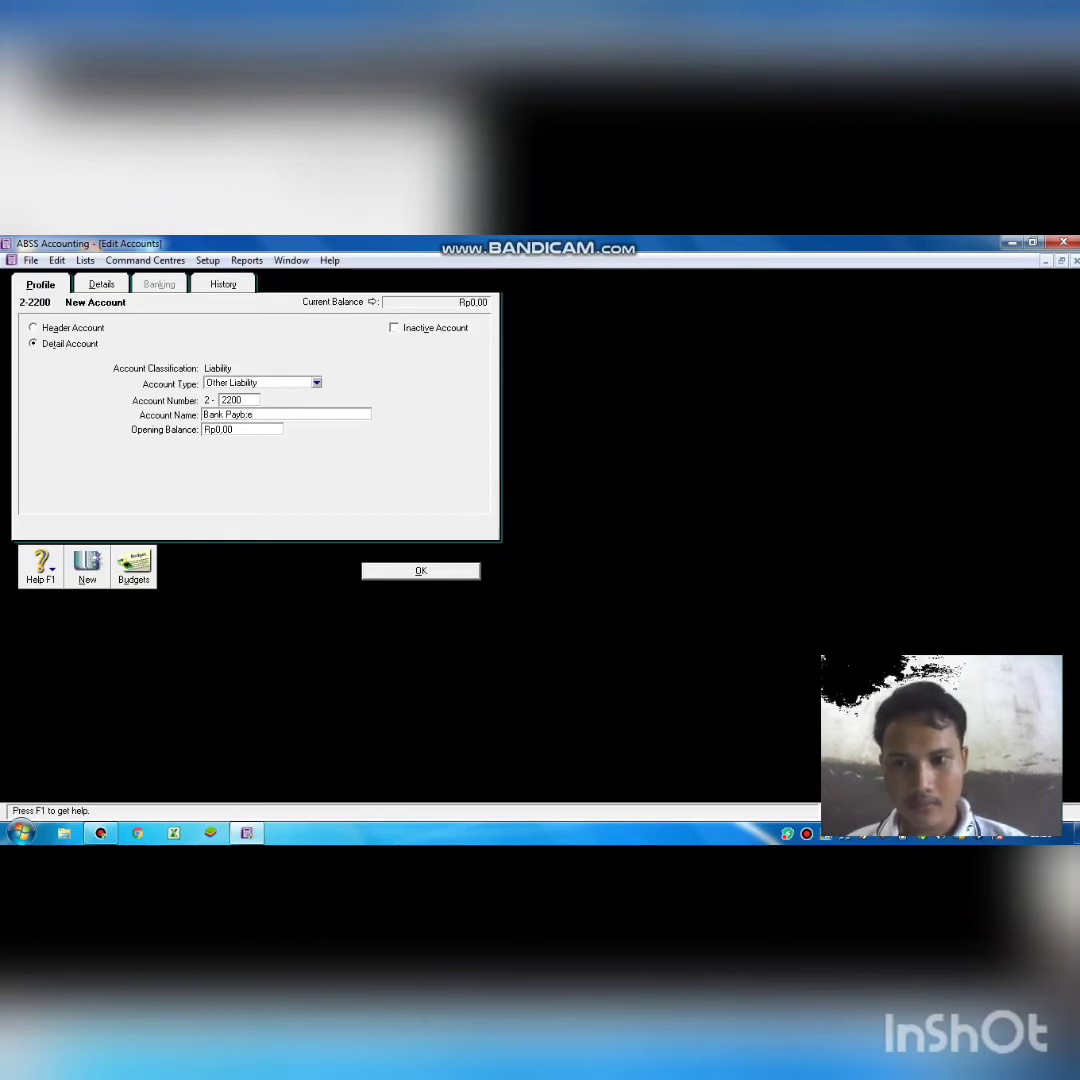
pyautogui.write('le')
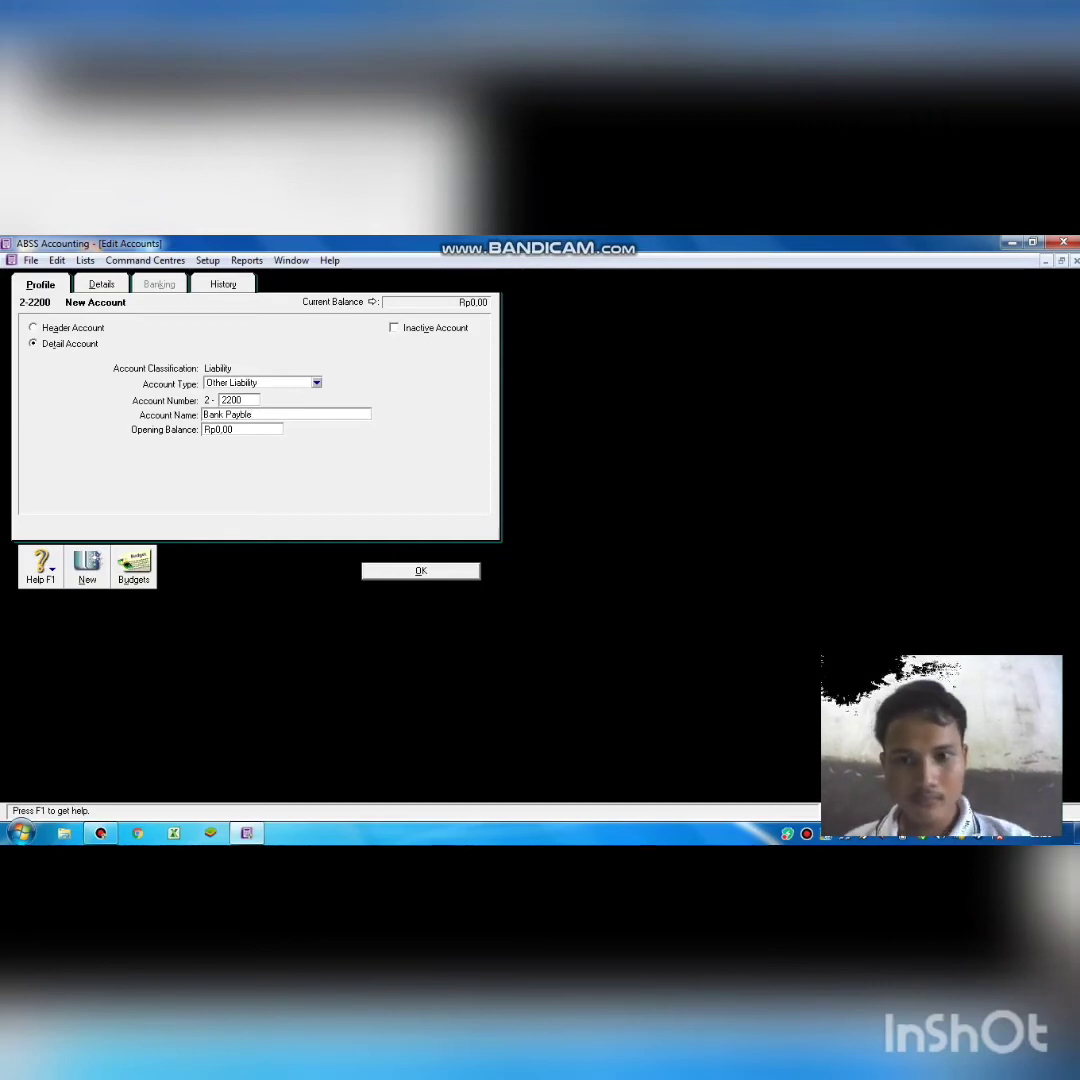
pyautogui.click(437, 572)
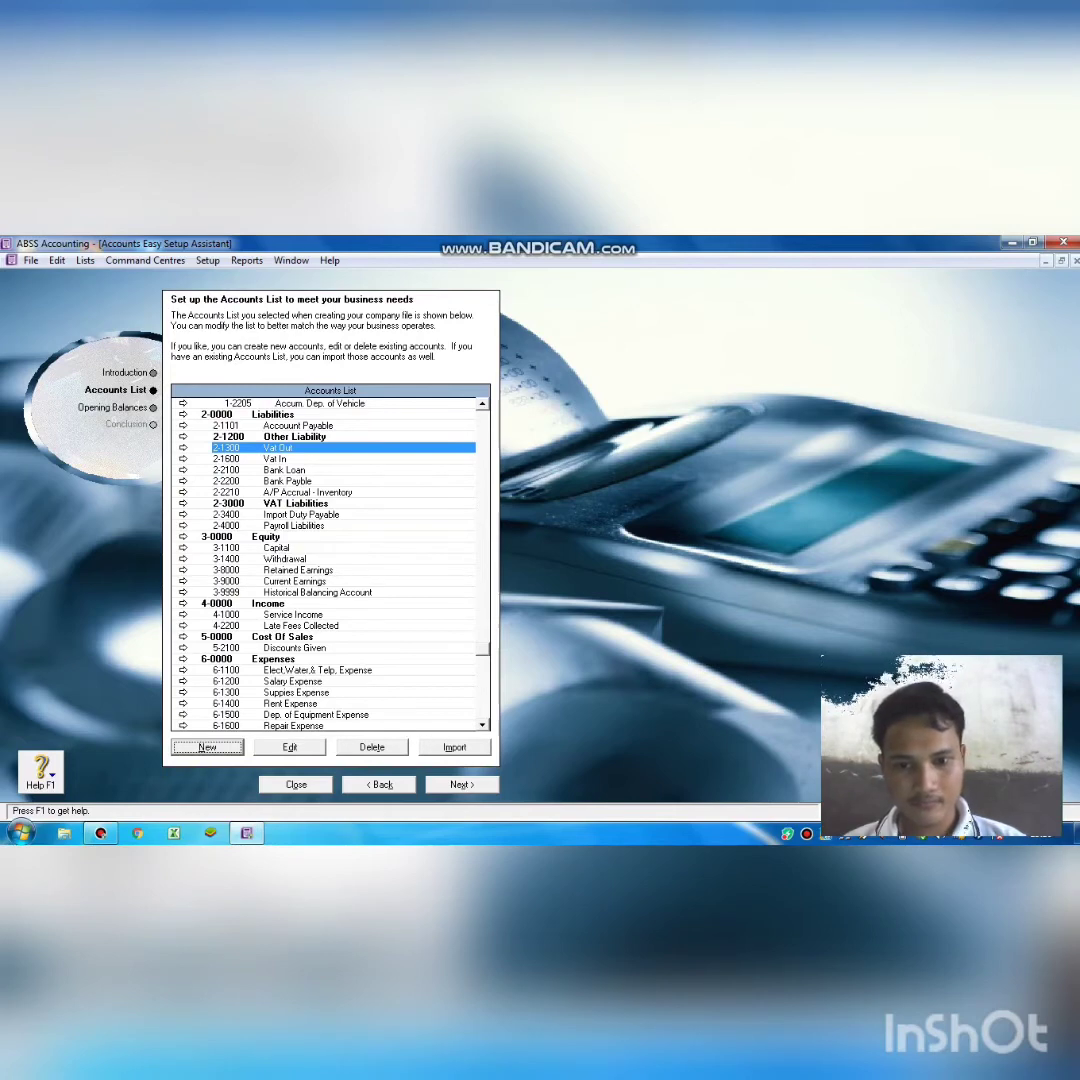
# Delete account 6-5200 Employment Expenses and advance to the Opening Balances page.
pyautogui.click(482, 725)
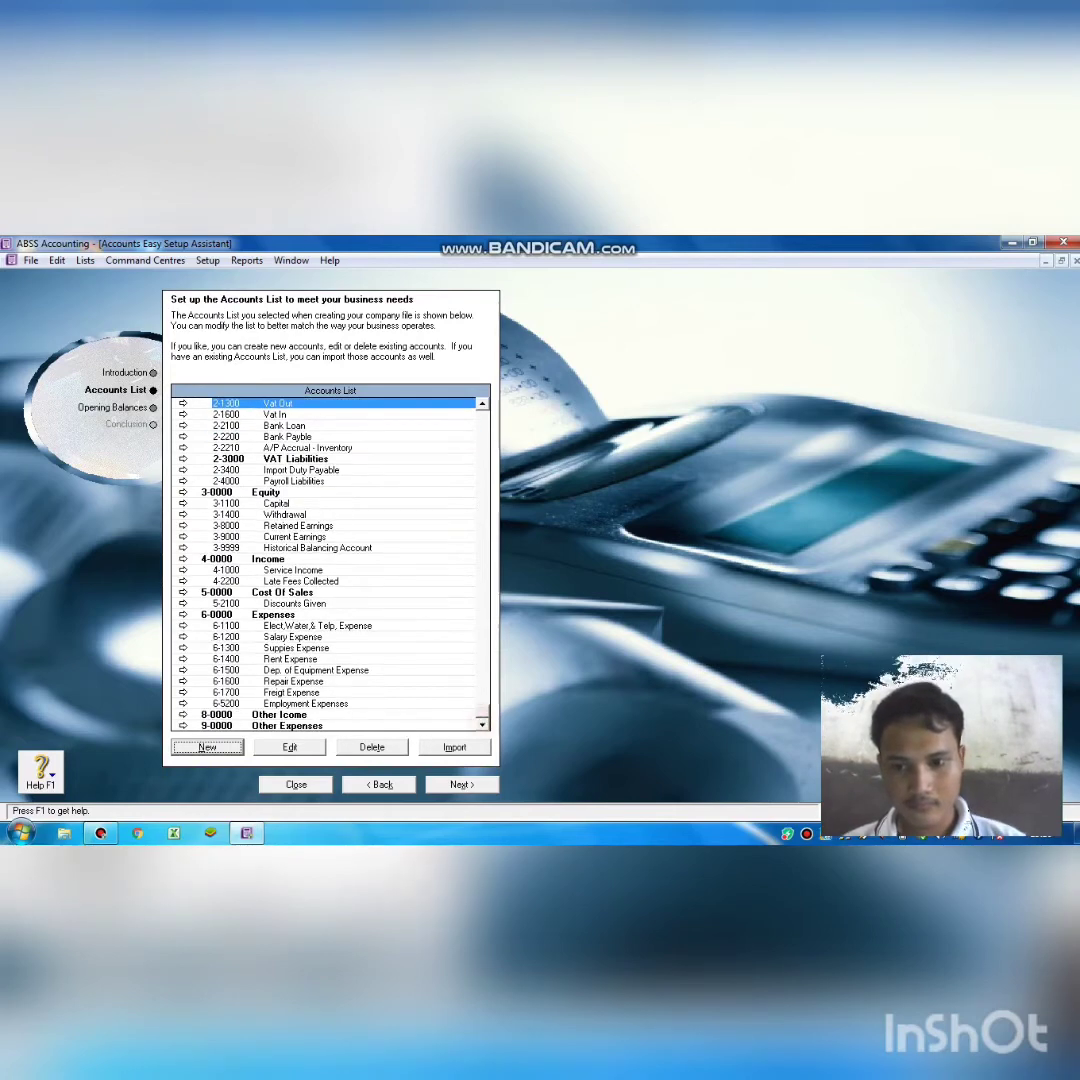
pyautogui.click(410, 703)
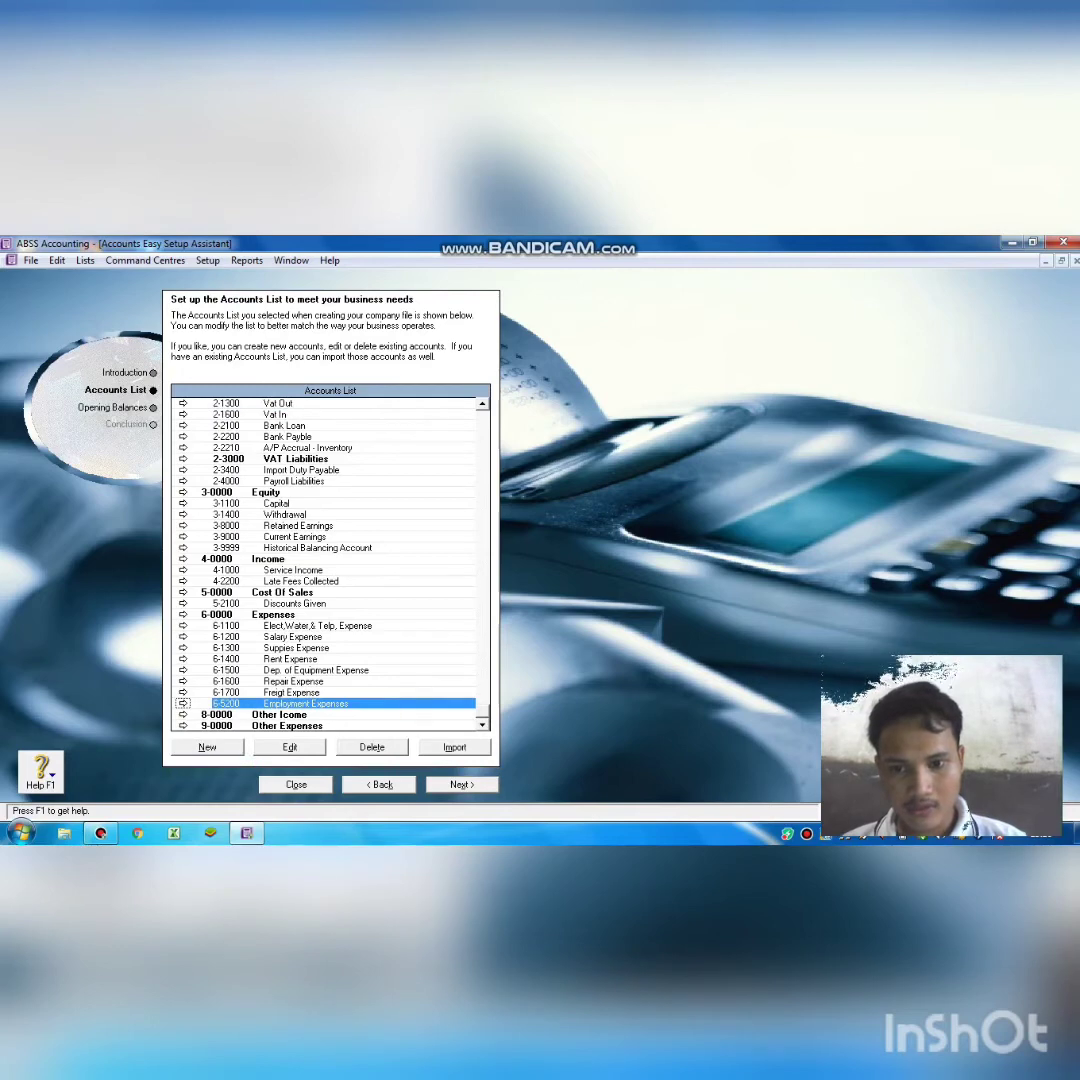
pyautogui.click(372, 747)
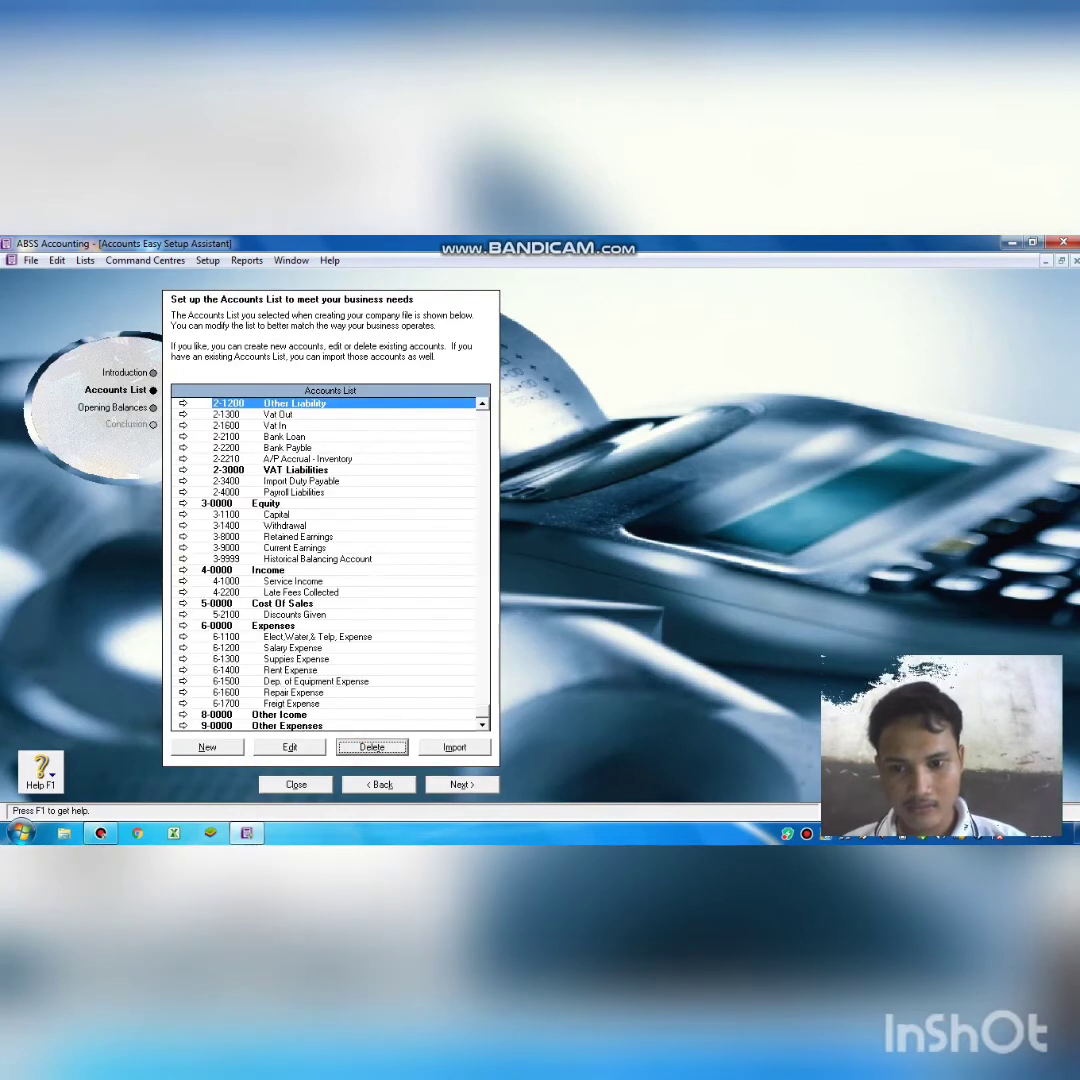
pyautogui.click(462, 785)
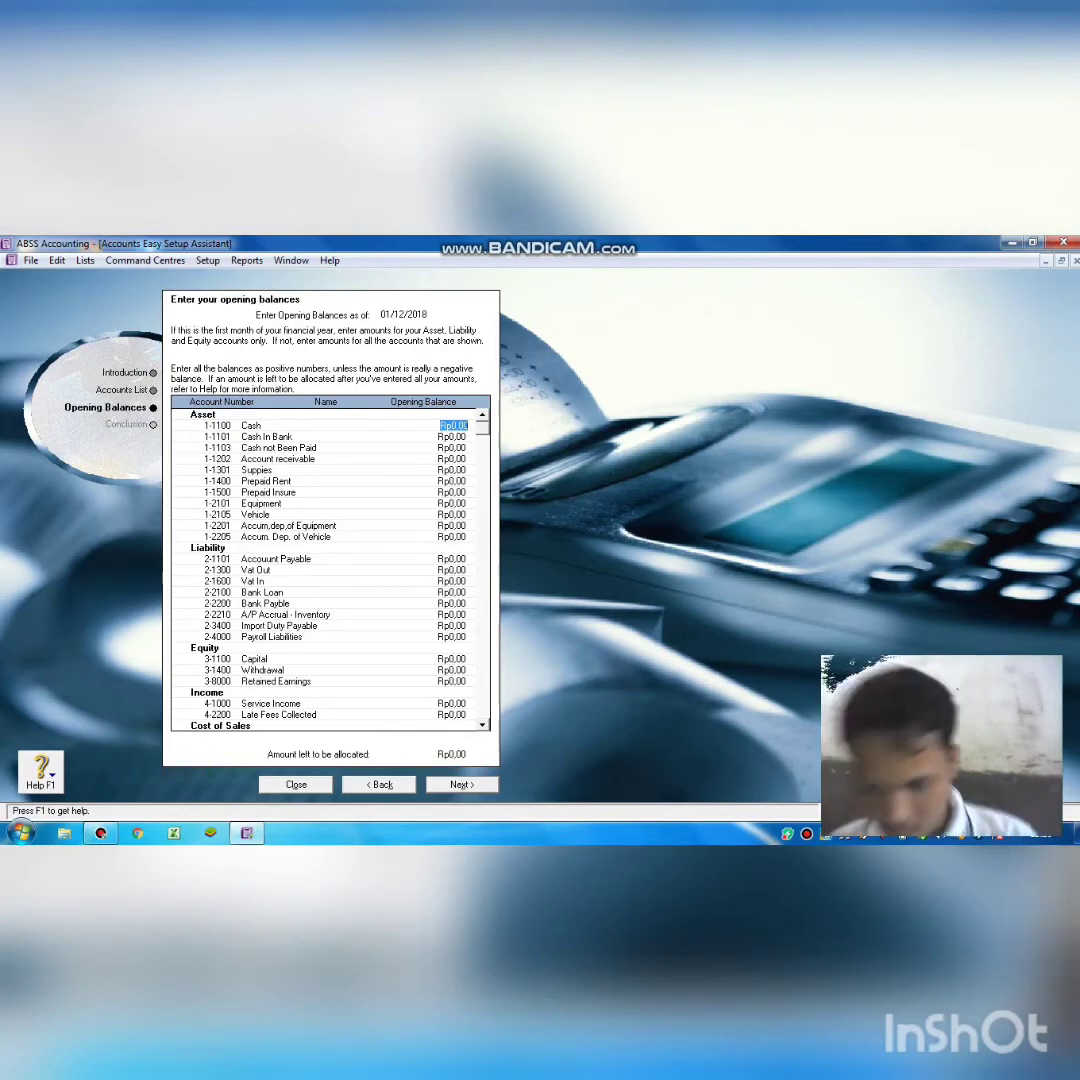
# Enter Cash Rp17.950.000 and Supplies Rp3.000.000, leaving Account receivable at zero.
pyautogui.write('15')
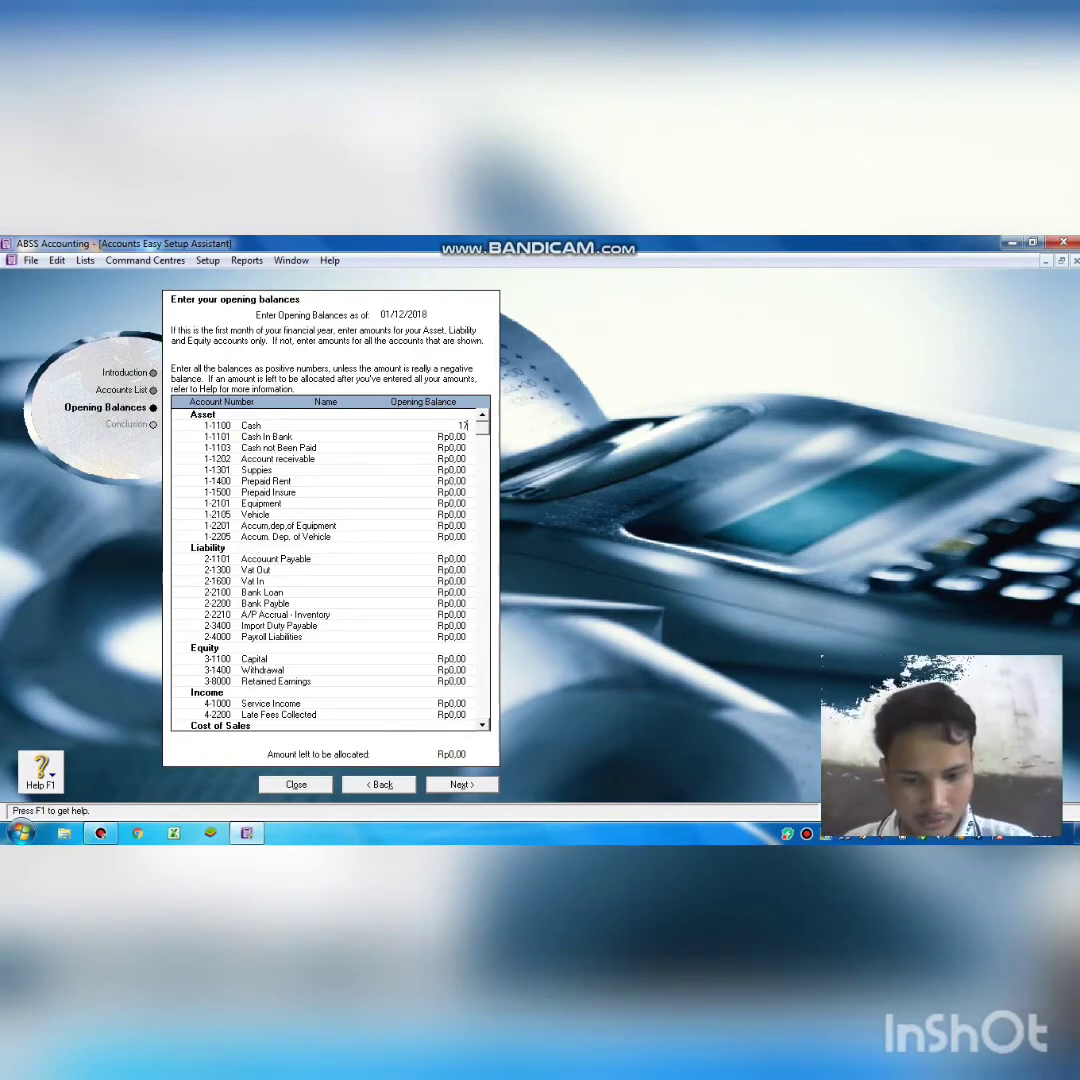
pyautogui.write('950')
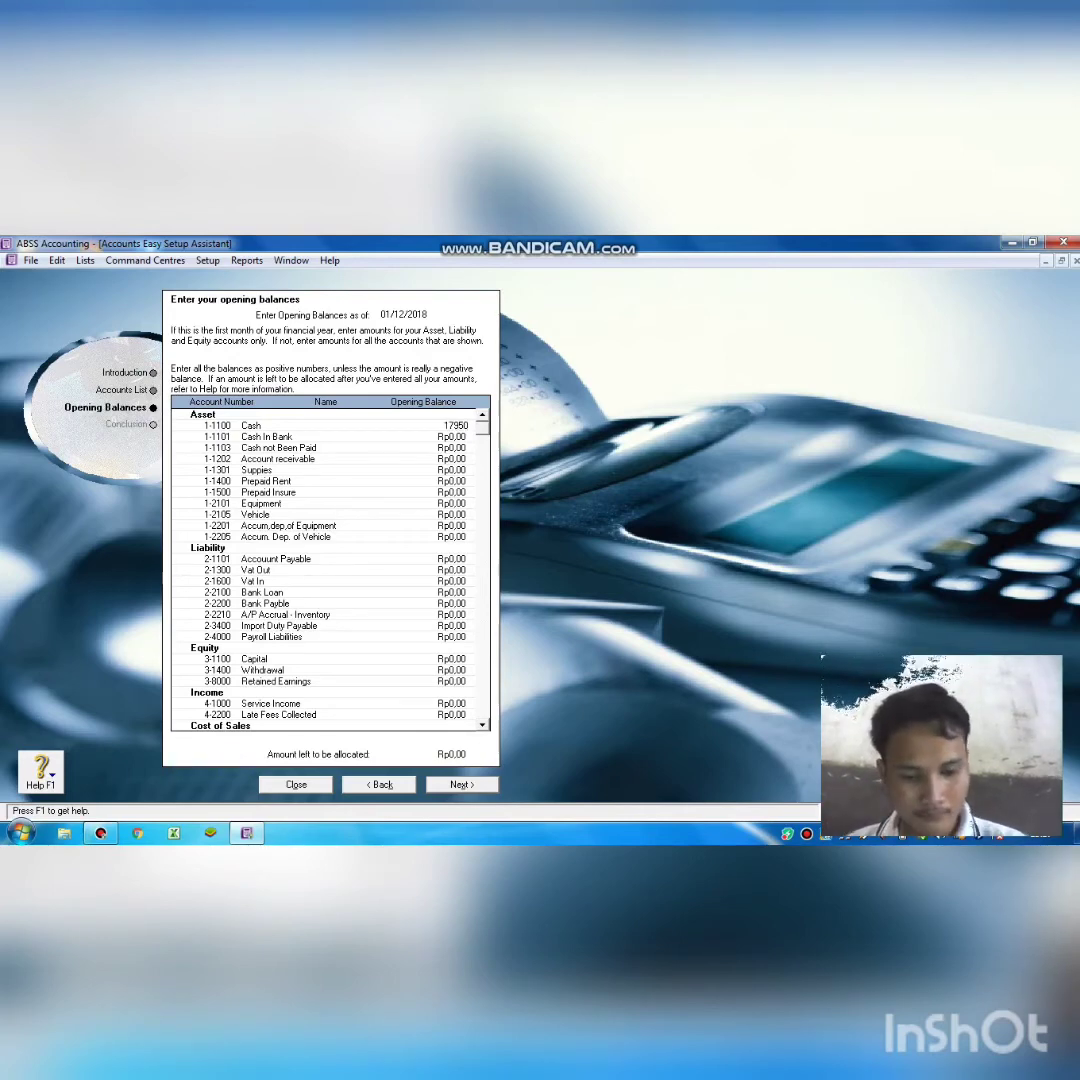
pyautogui.write('000')
pyautogui.press('Tab')
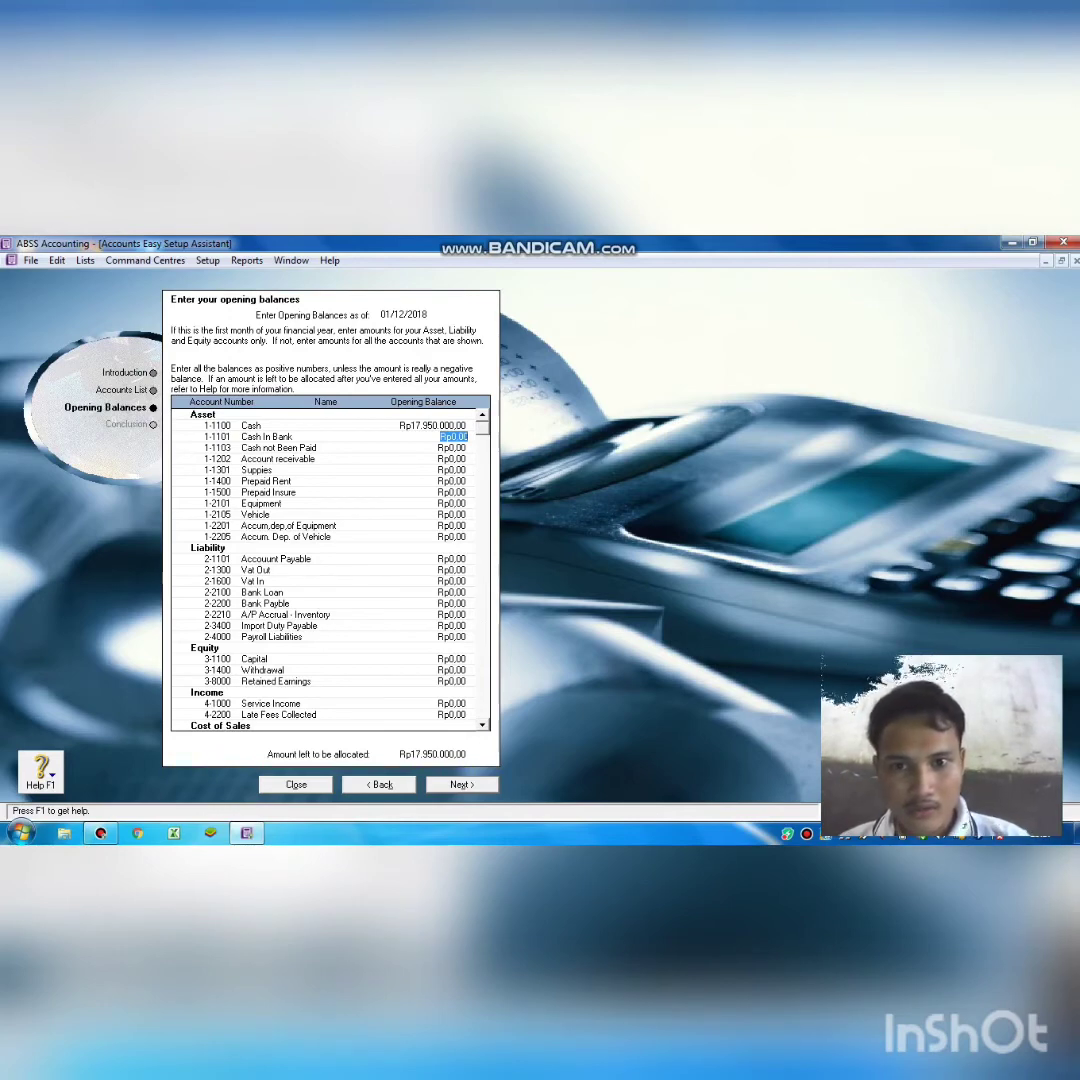
pyautogui.press('Tab')
pyautogui.press('Tab')
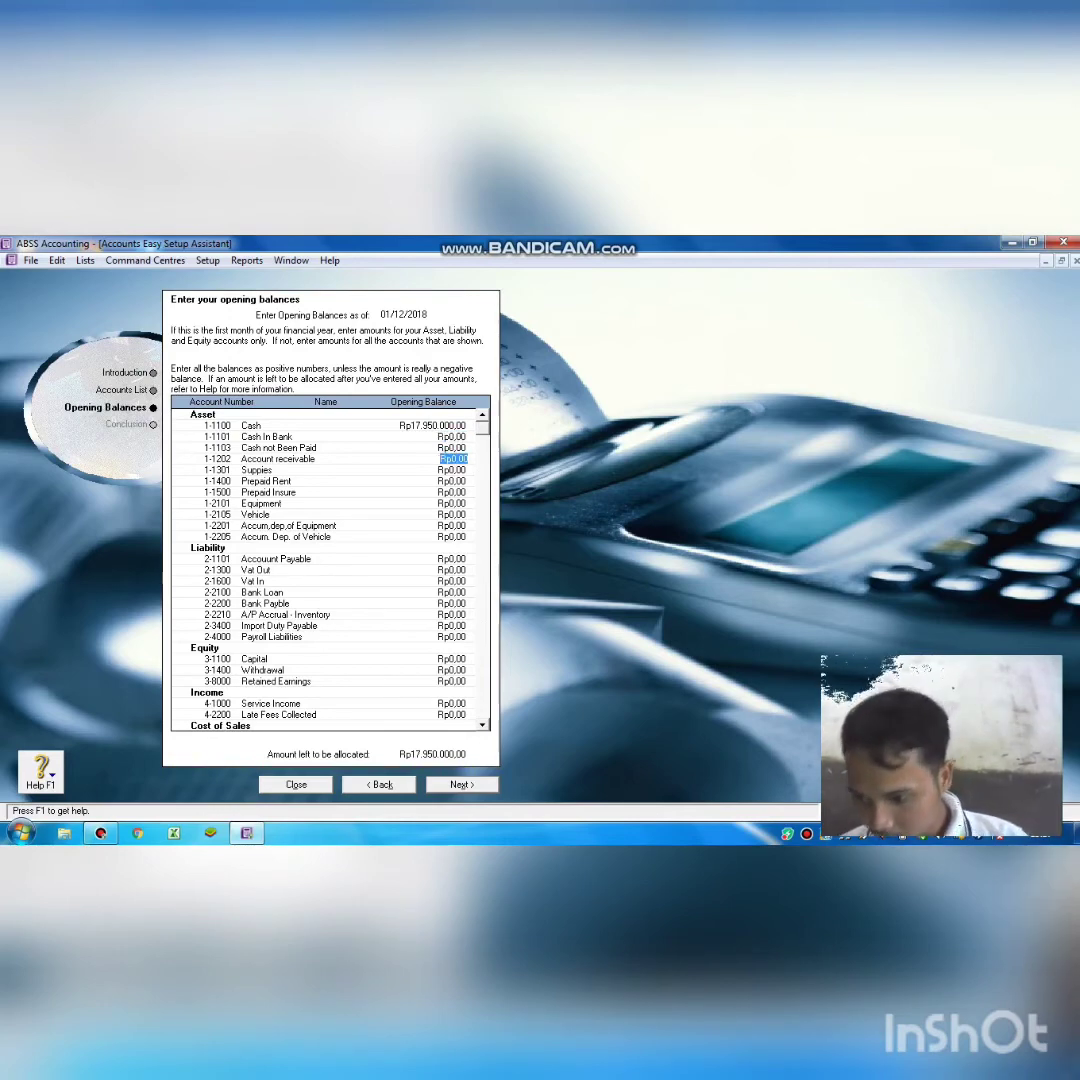
pyautogui.write('-')
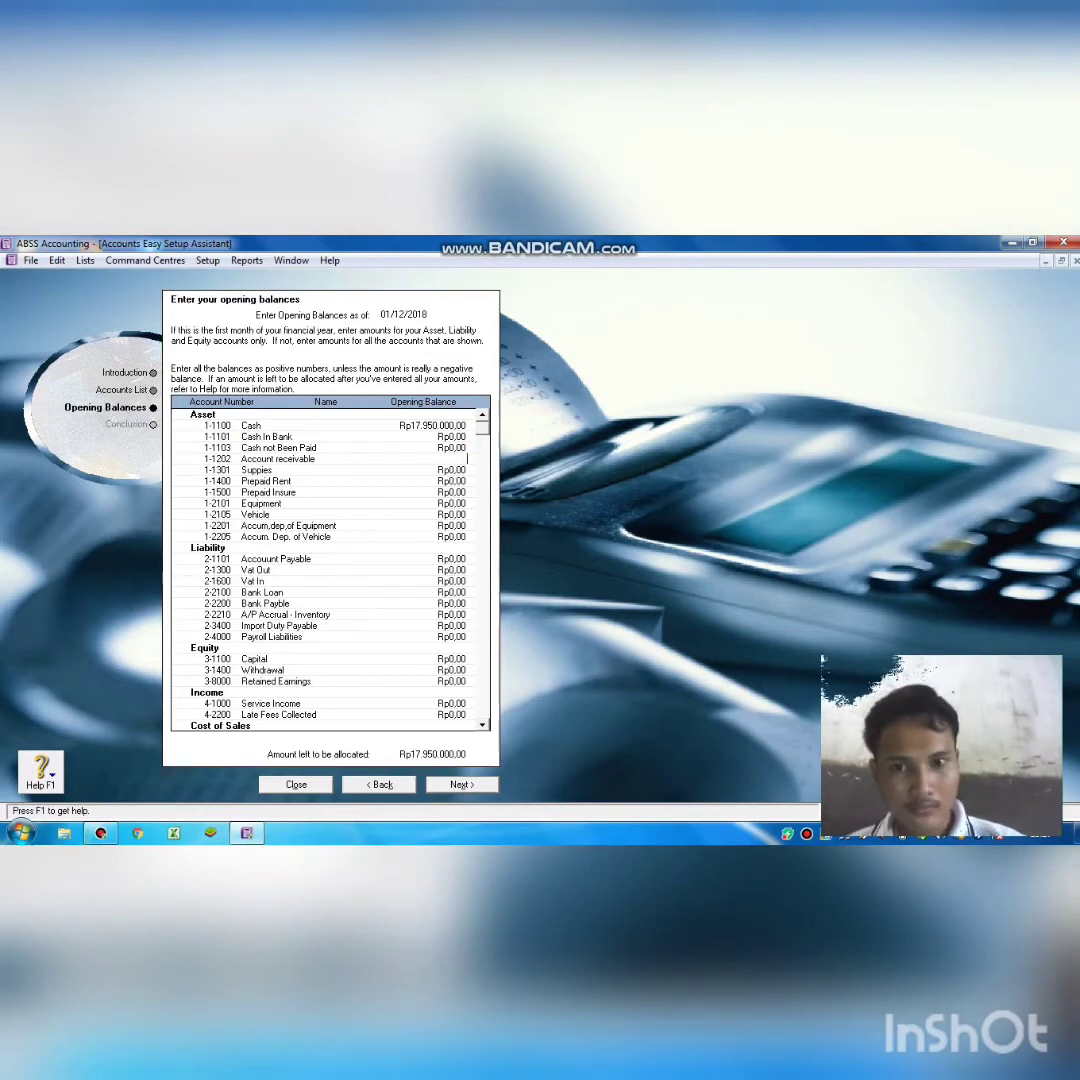
pyautogui.press('Tab')
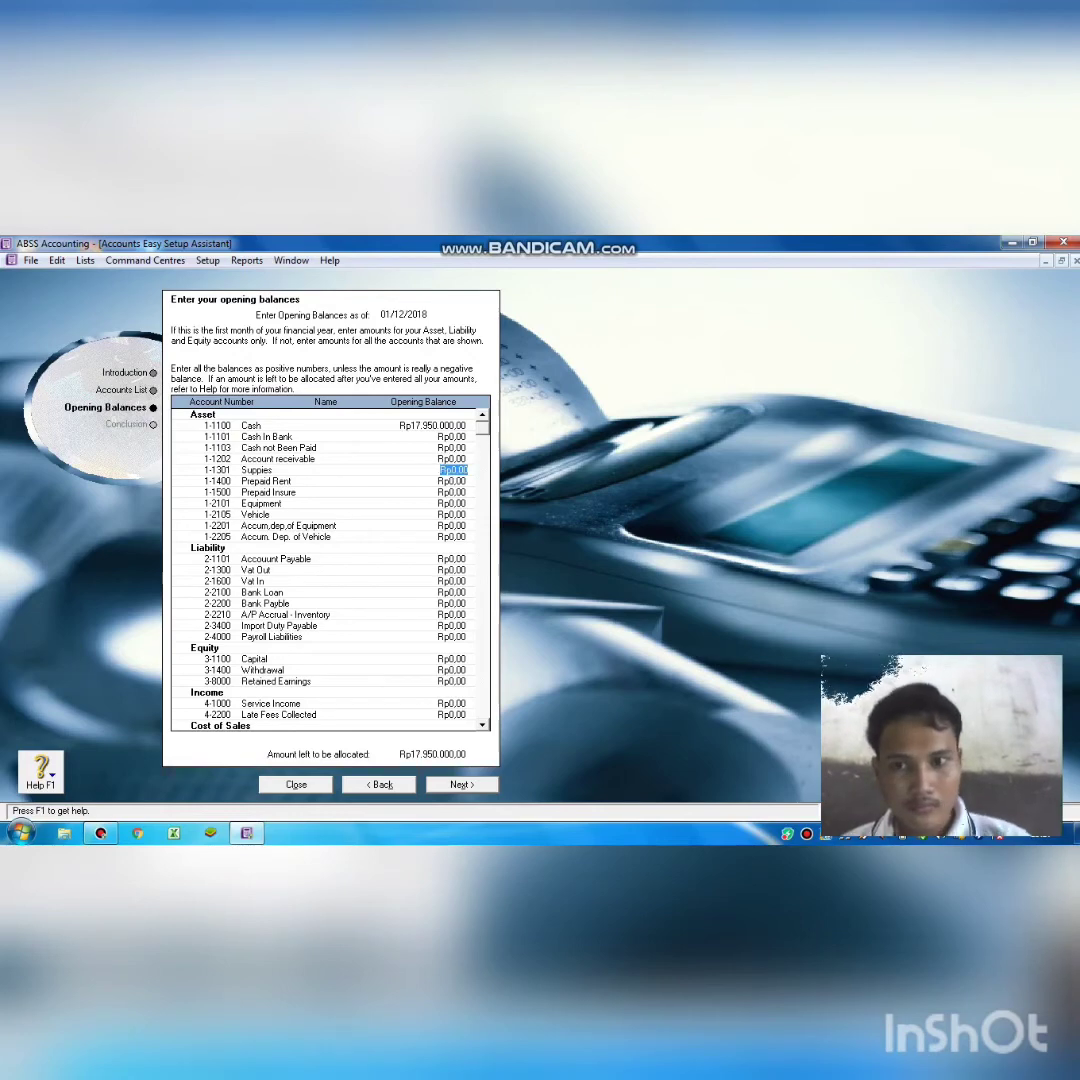
pyautogui.press('Up')
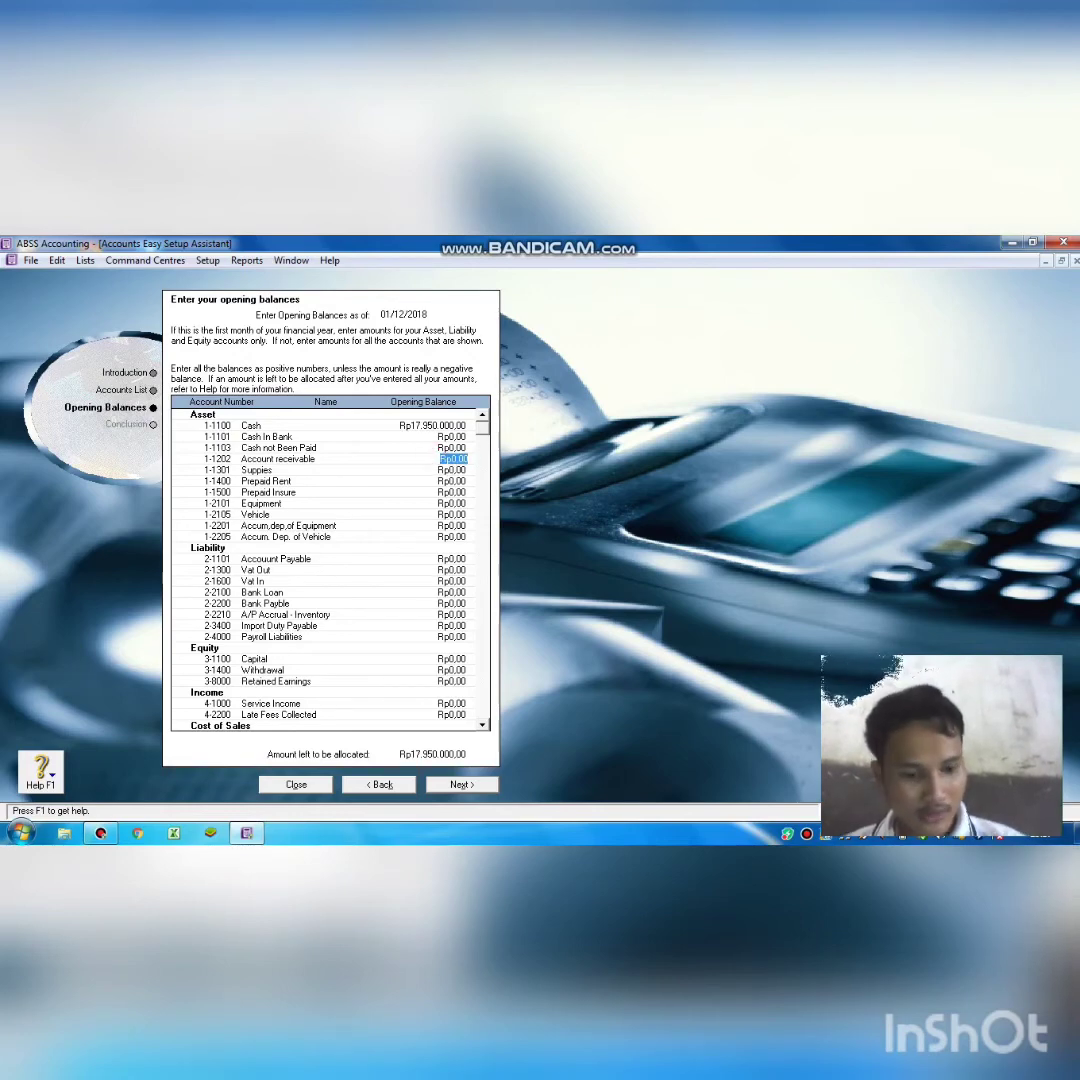
pyautogui.press('BackSpace')
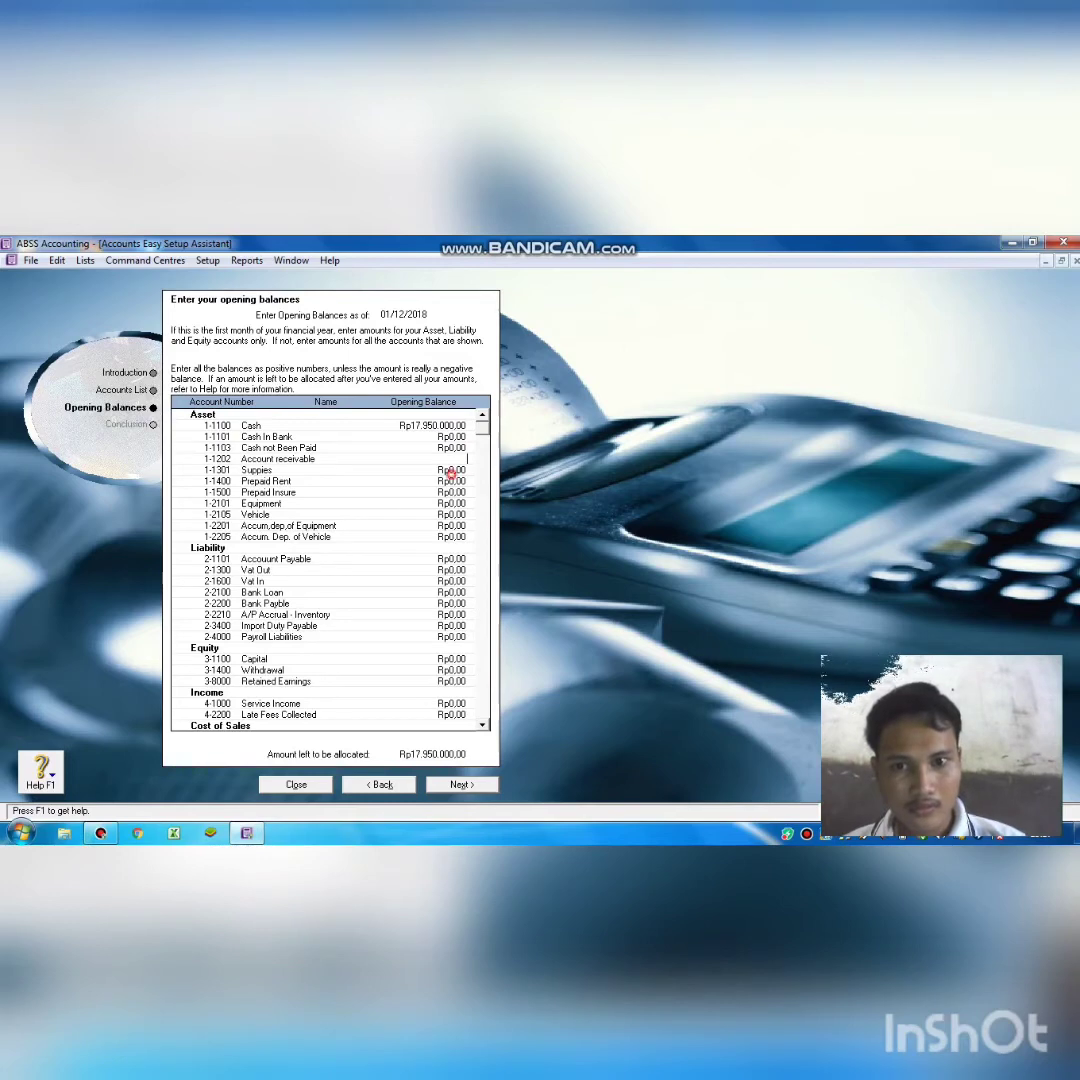
pyautogui.click(452, 473)
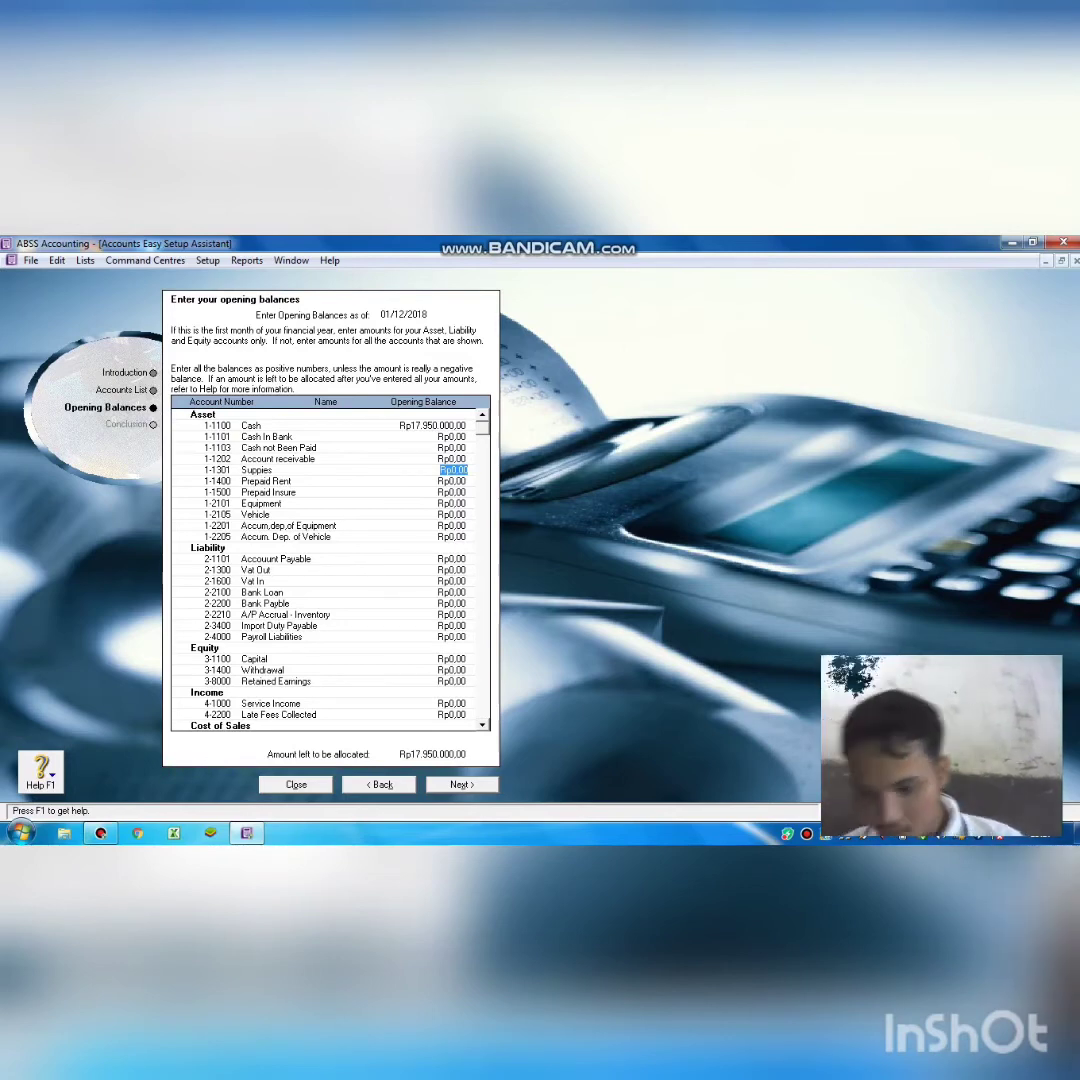
pyautogui.write('3')
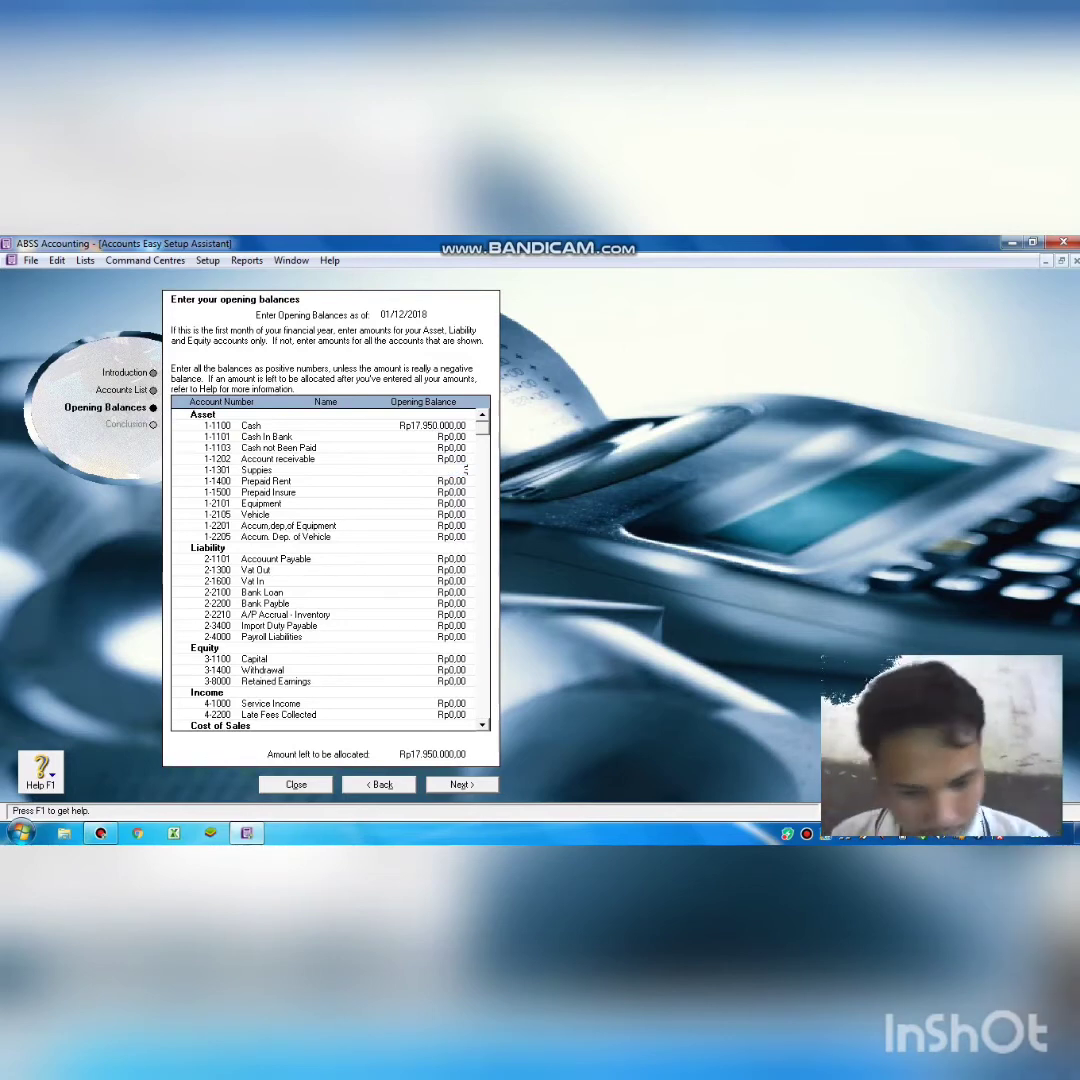
pyautogui.write('.000')
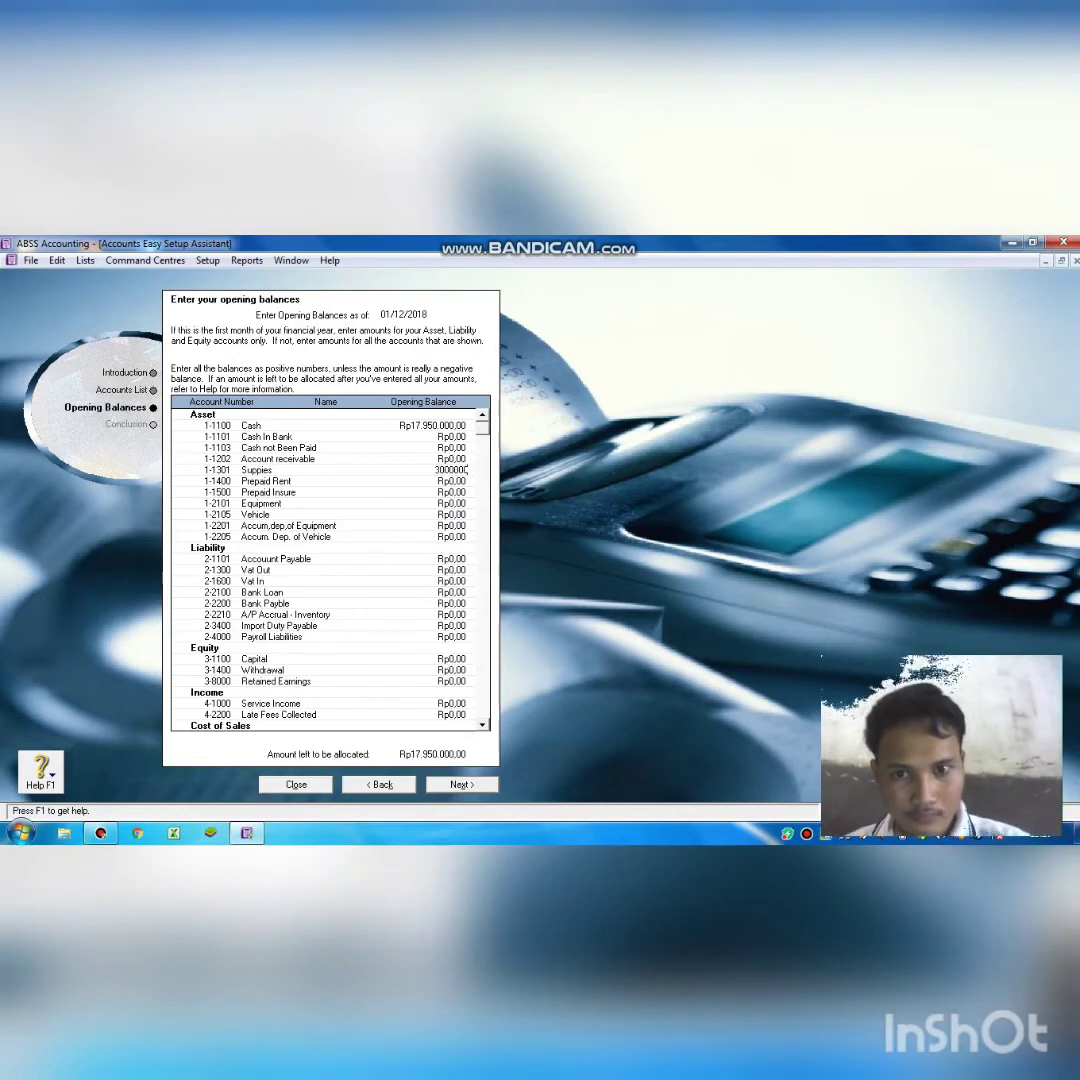
pyautogui.write('.000')
pyautogui.press('Tab')
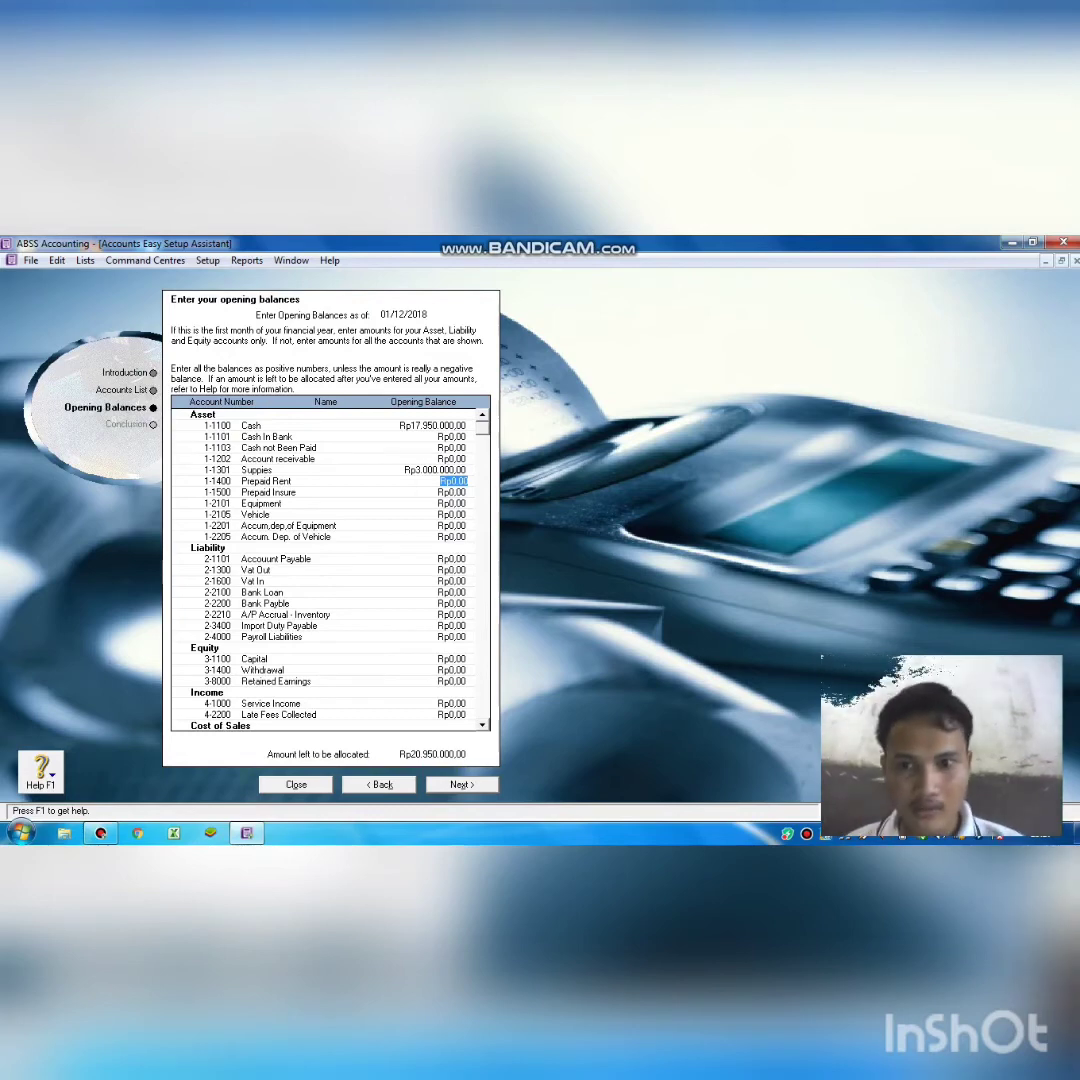
# Enter Prepaid Rent 7.125.000, Prepaid Insure 1.800.000, Equipment 26.000.000, Vehicle 15.000.000, Equipment depreciation -6.500.000.
pyautogui.write('7')
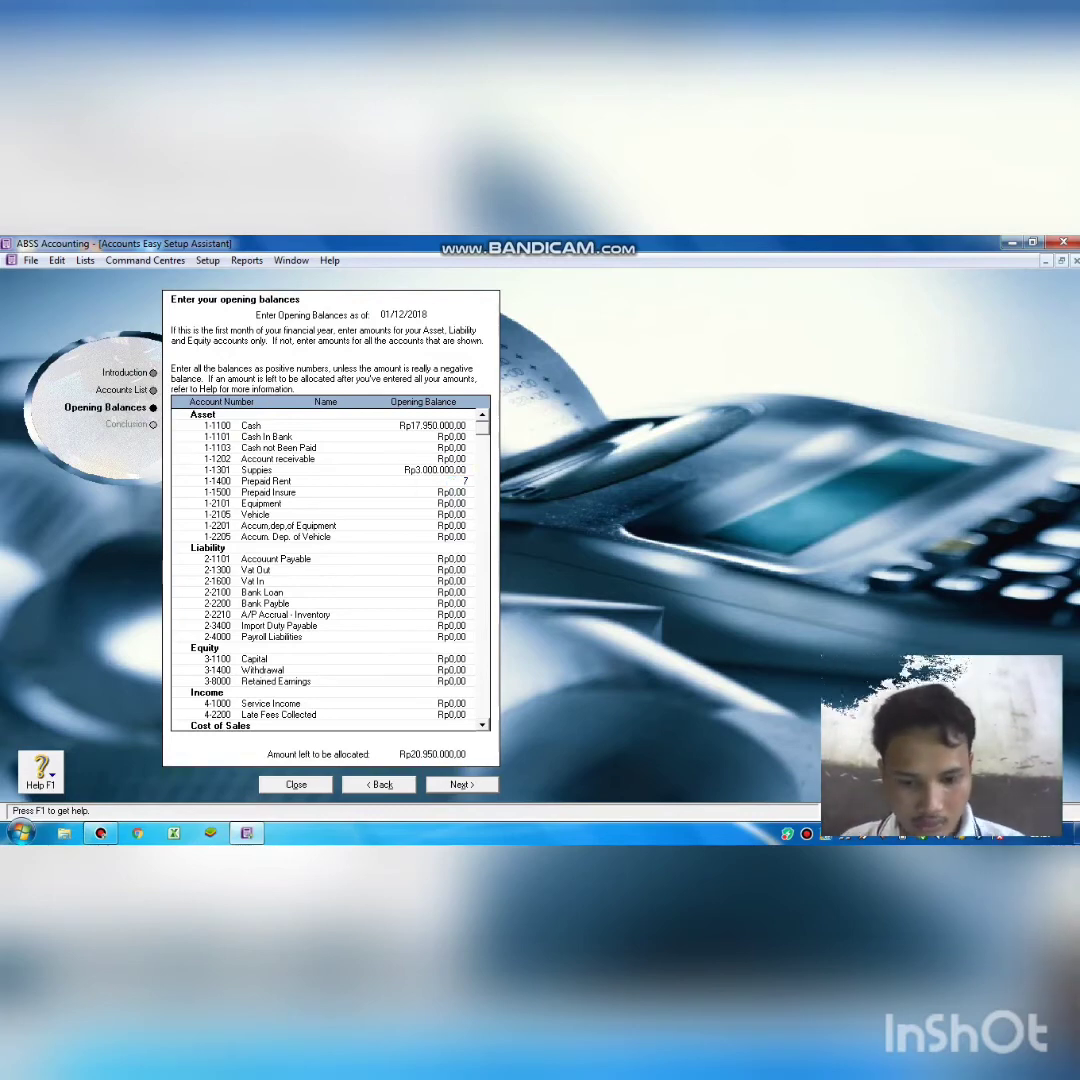
pyautogui.write('.125')
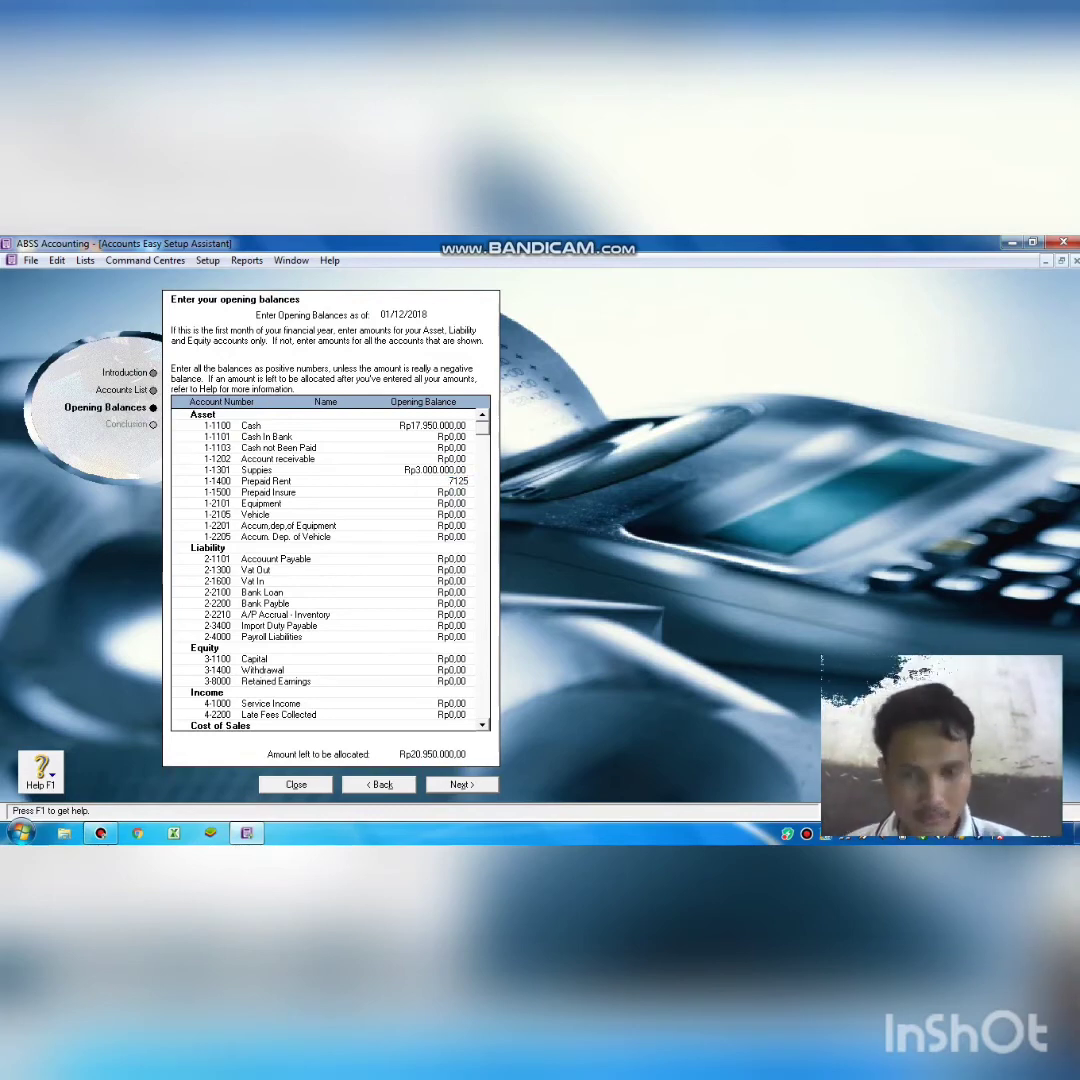
pyautogui.write('.00')
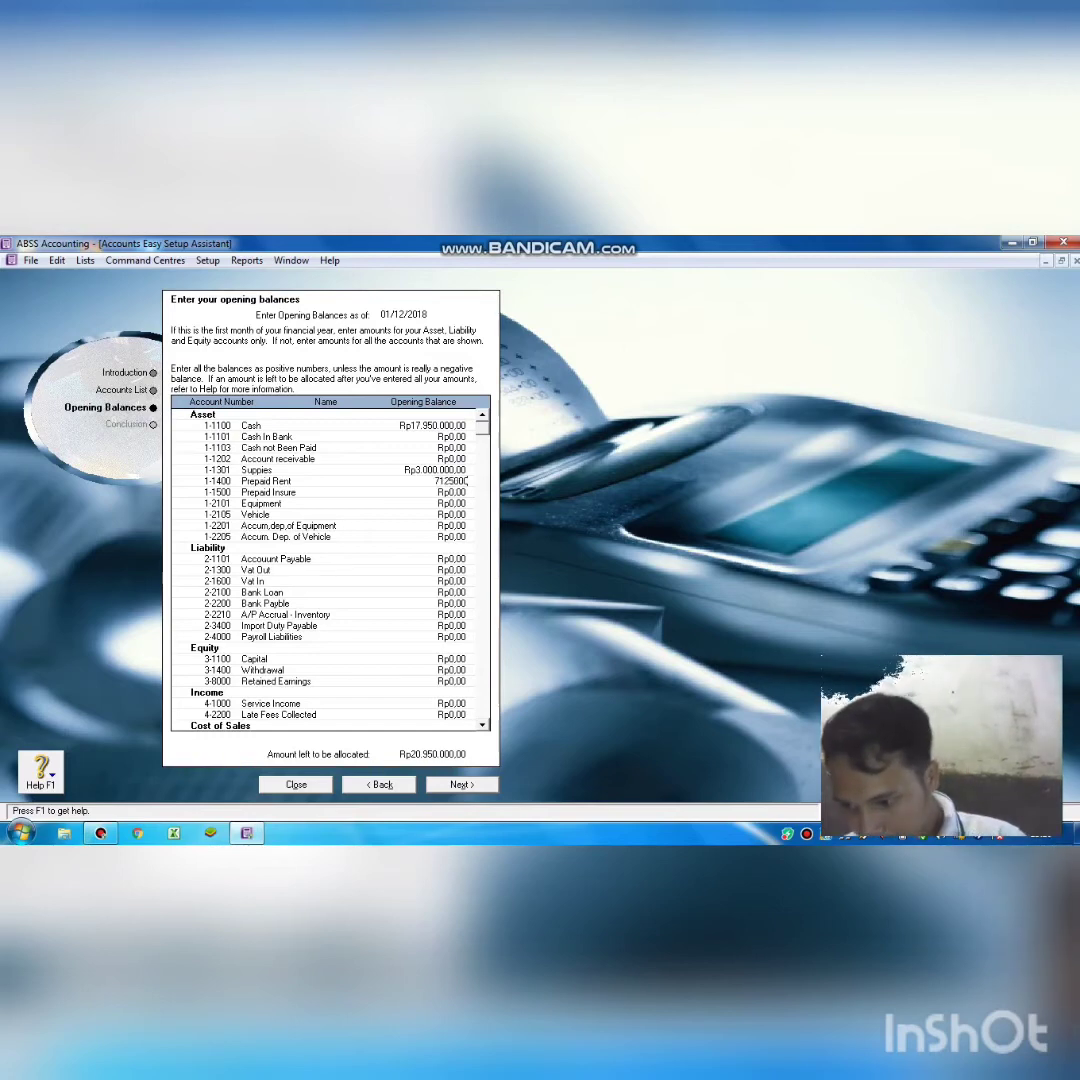
pyautogui.write('0')
pyautogui.press('Tab')
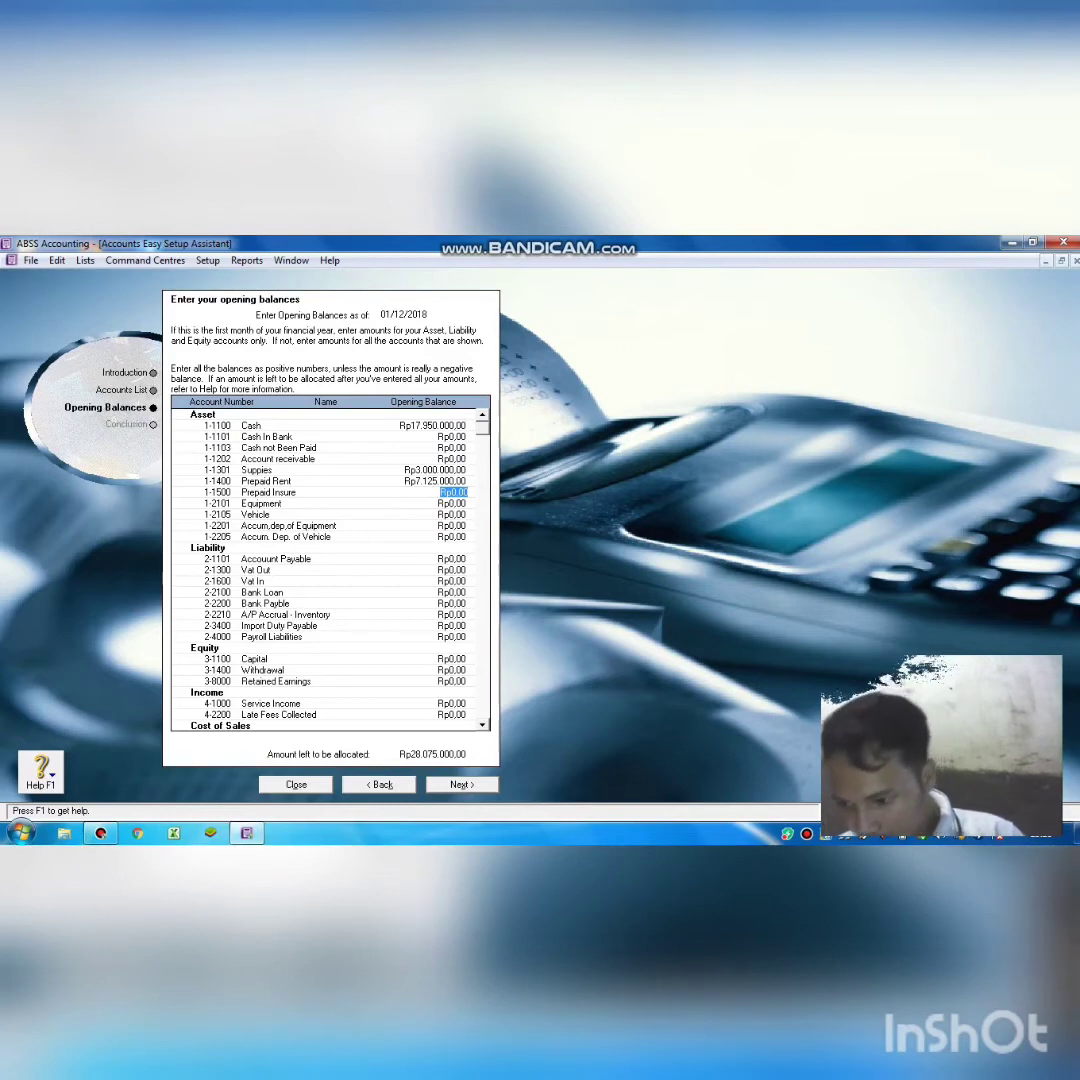
pyautogui.write('1')
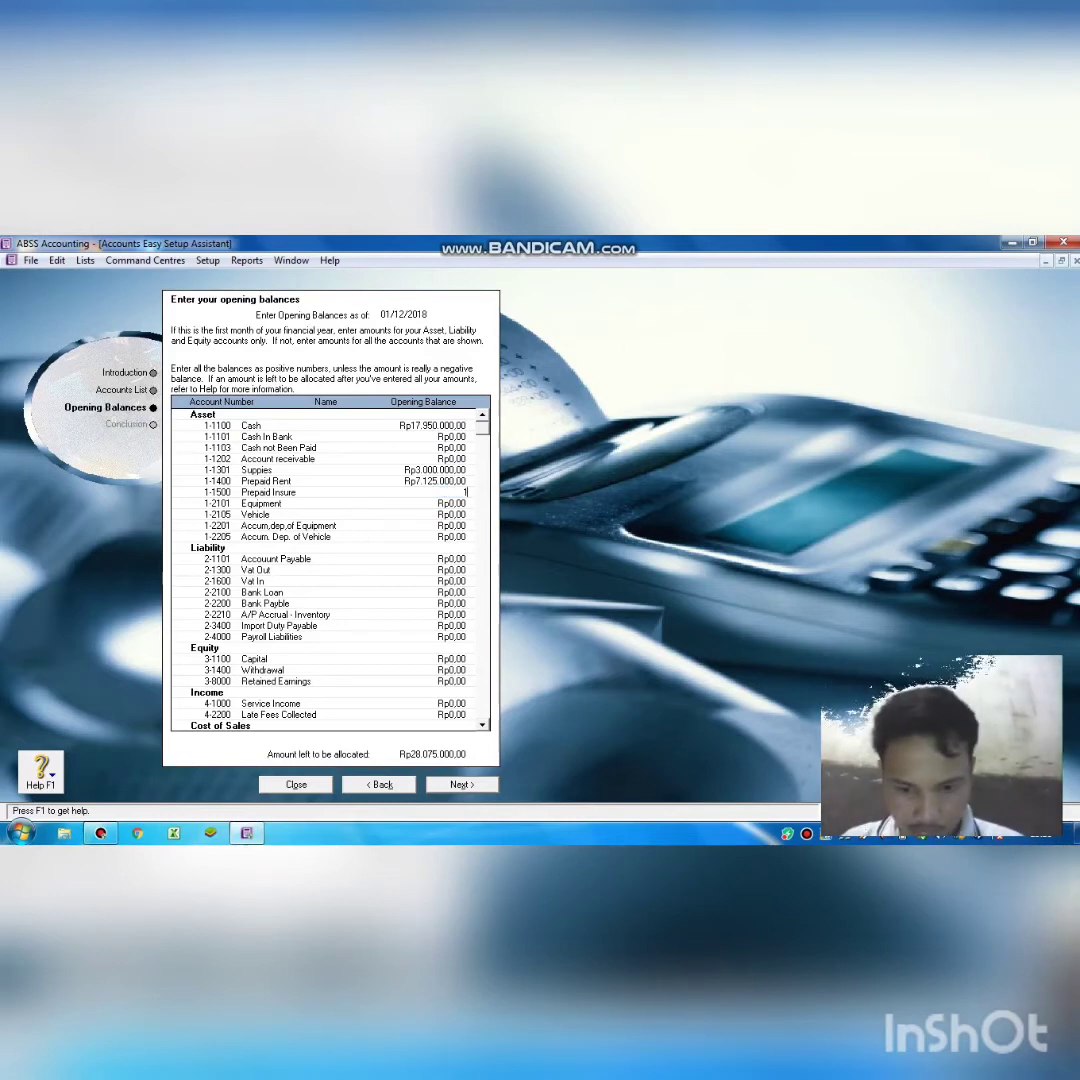
pyautogui.write('.800.0')
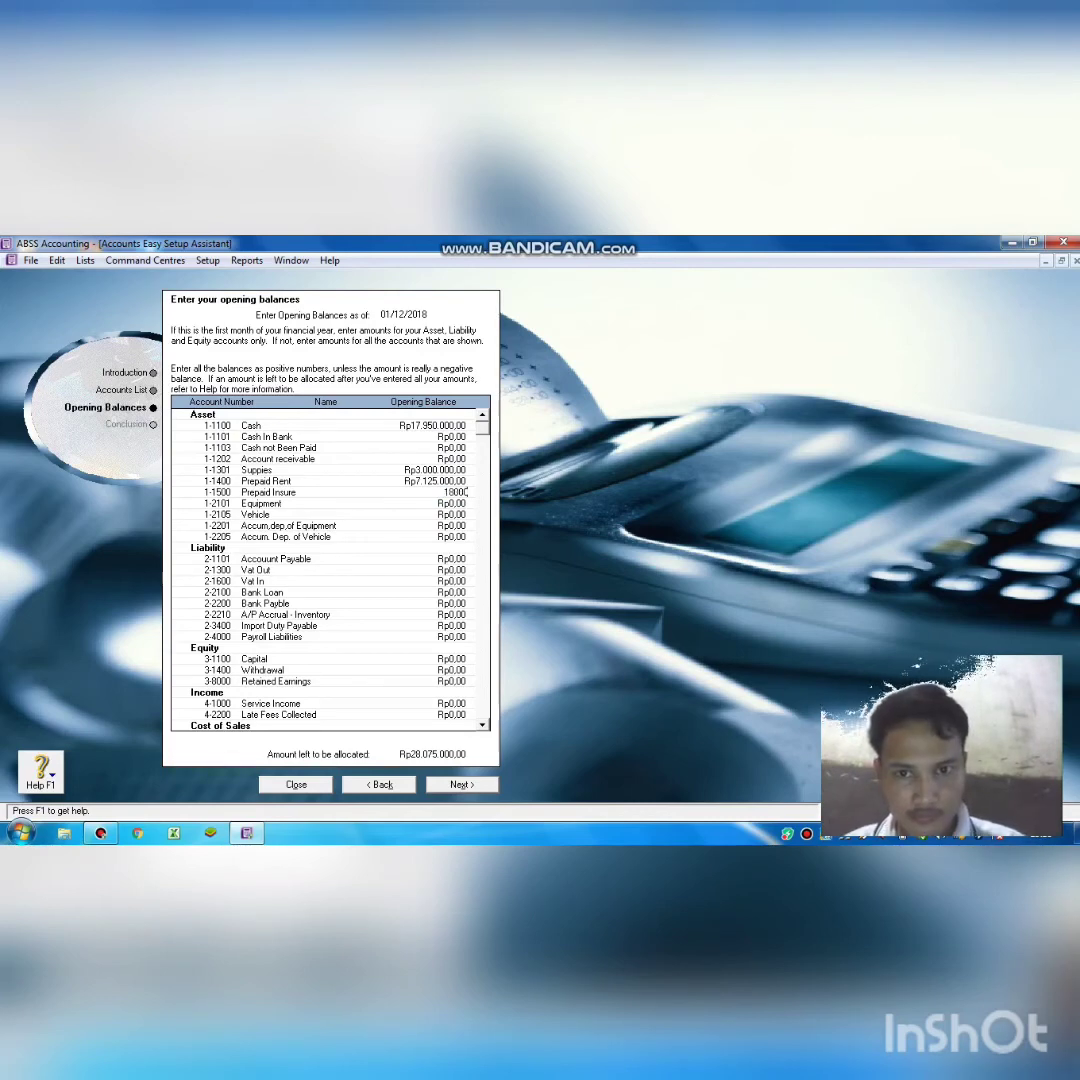
pyautogui.write('00')
pyautogui.press('Tab')
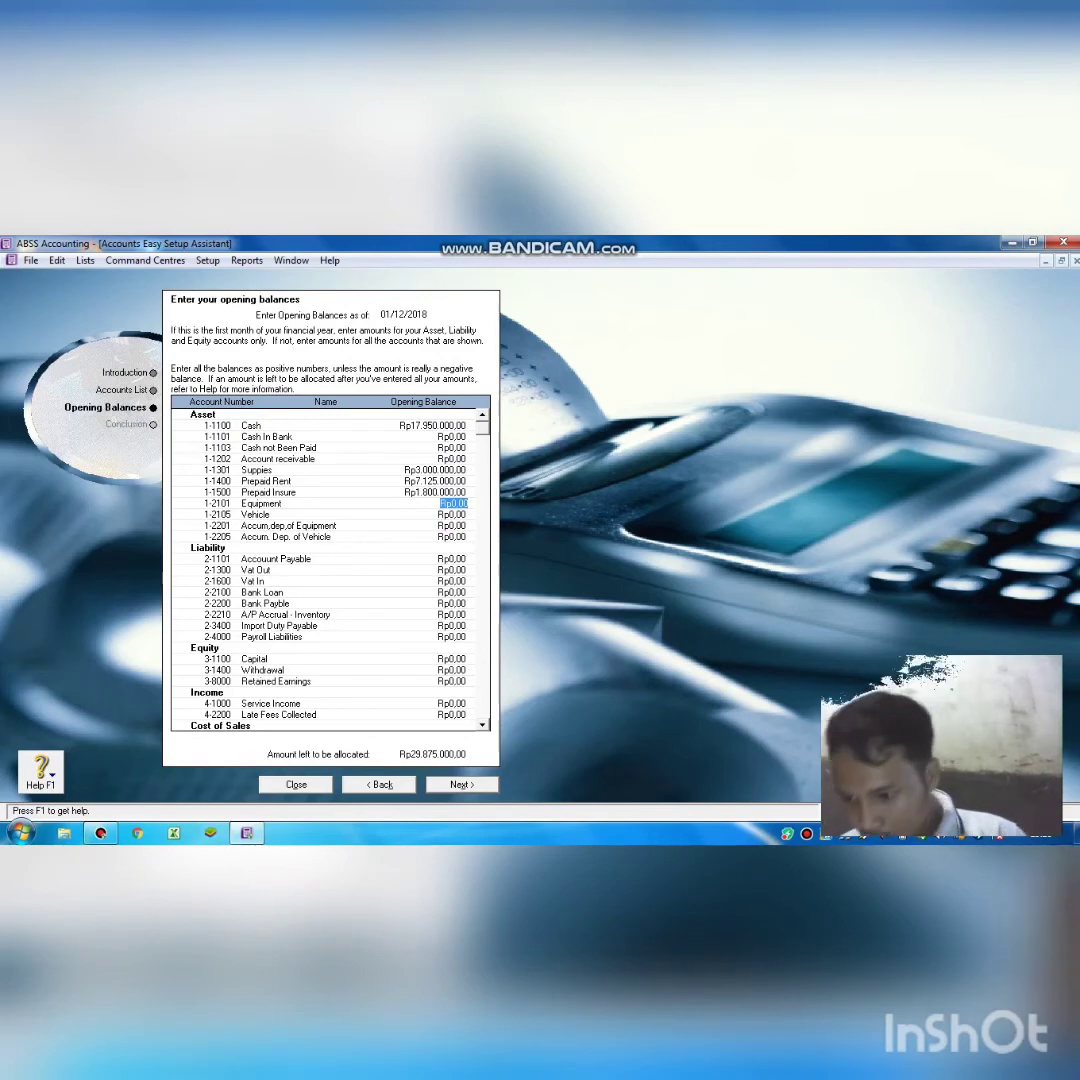
pyautogui.write('26000000')
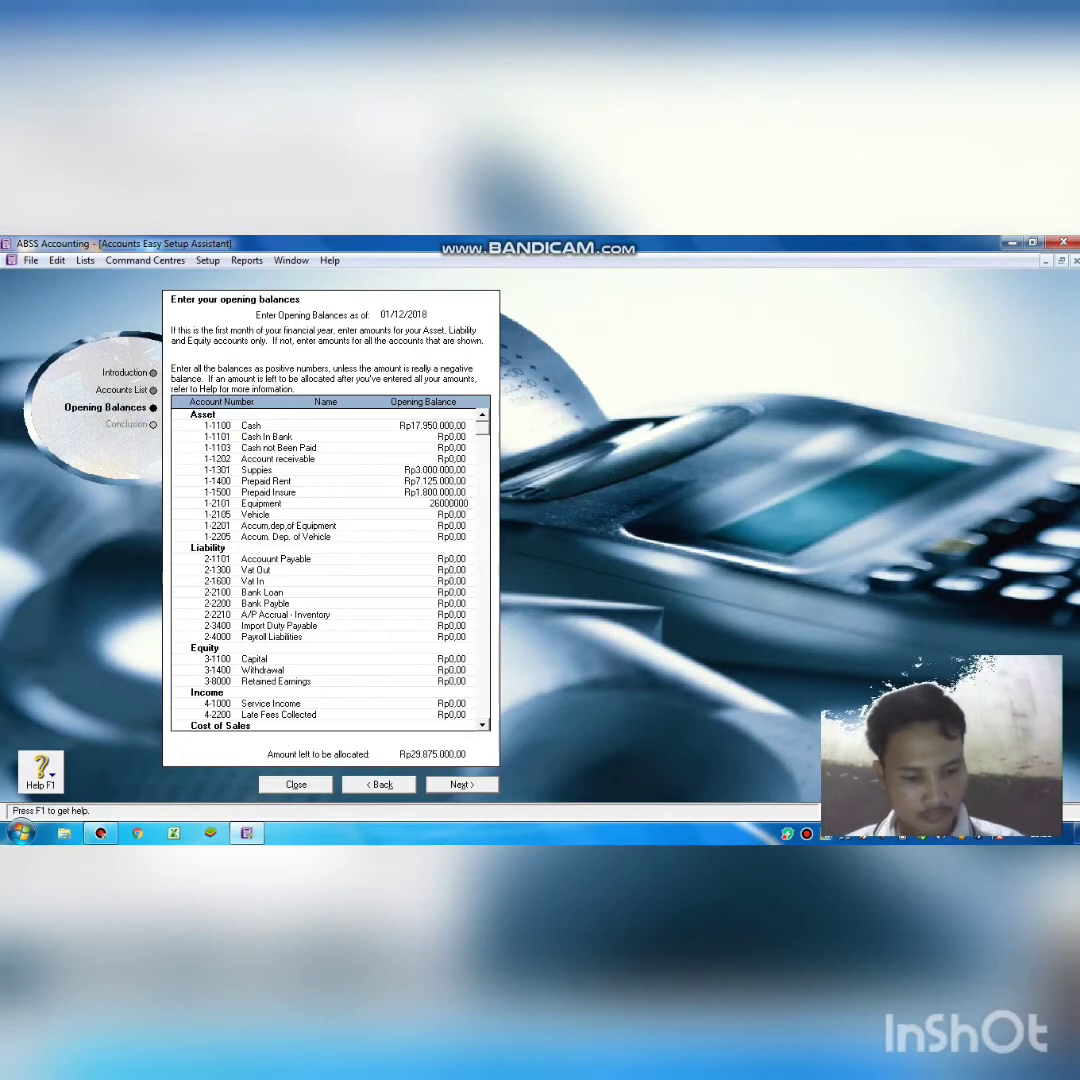
pyautogui.press('Tab')
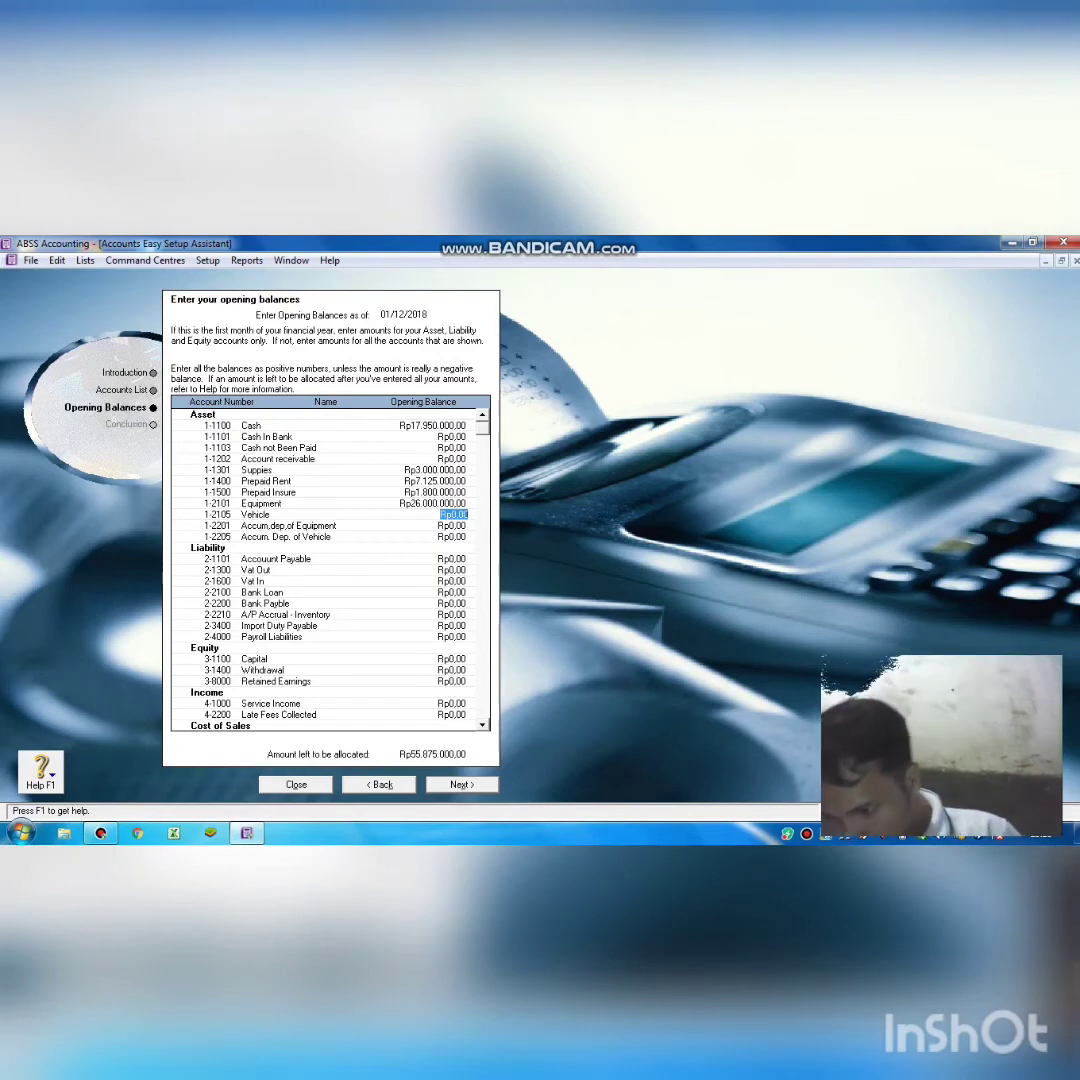
pyautogui.write('1')
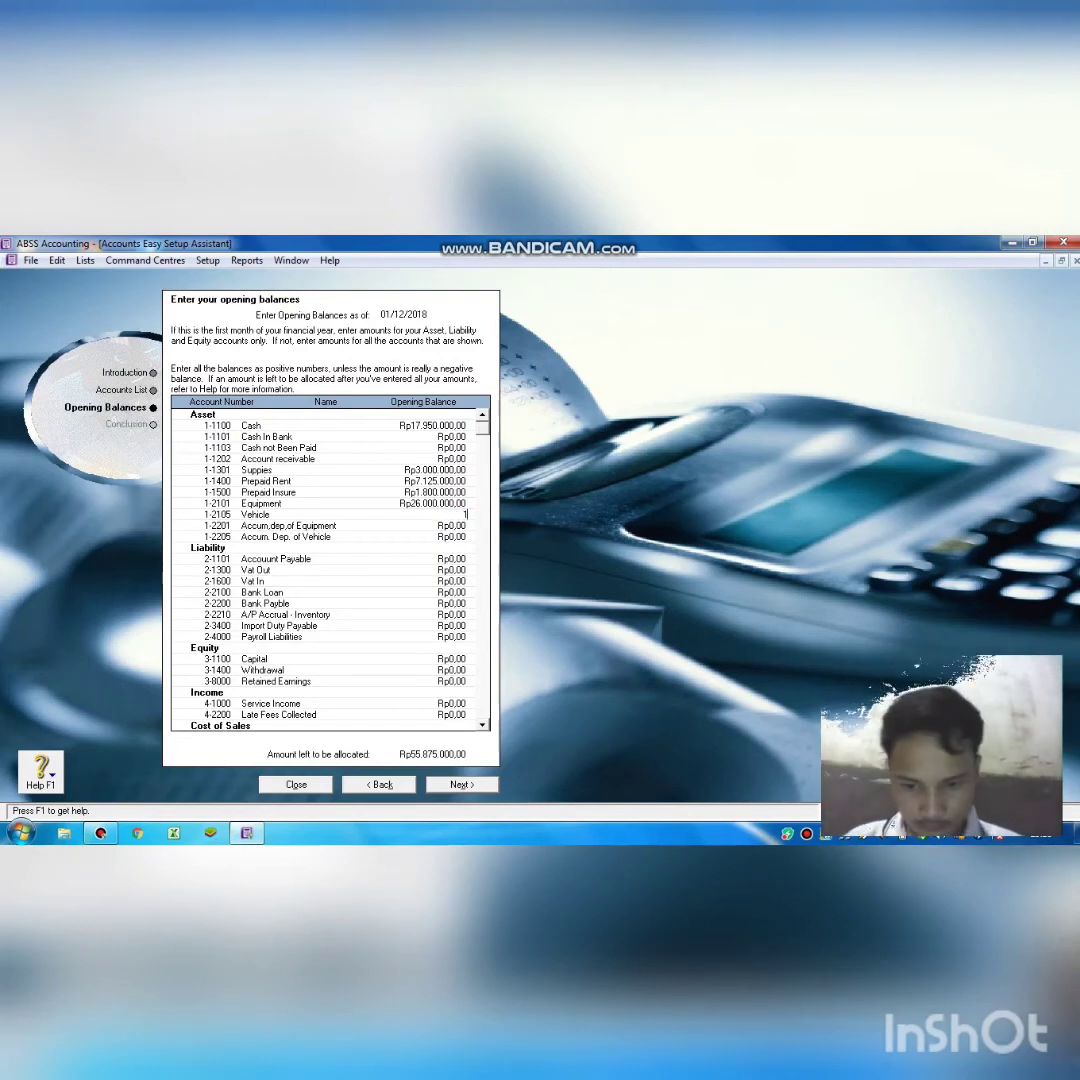
pyautogui.write('500')
pyautogui.write('0000')
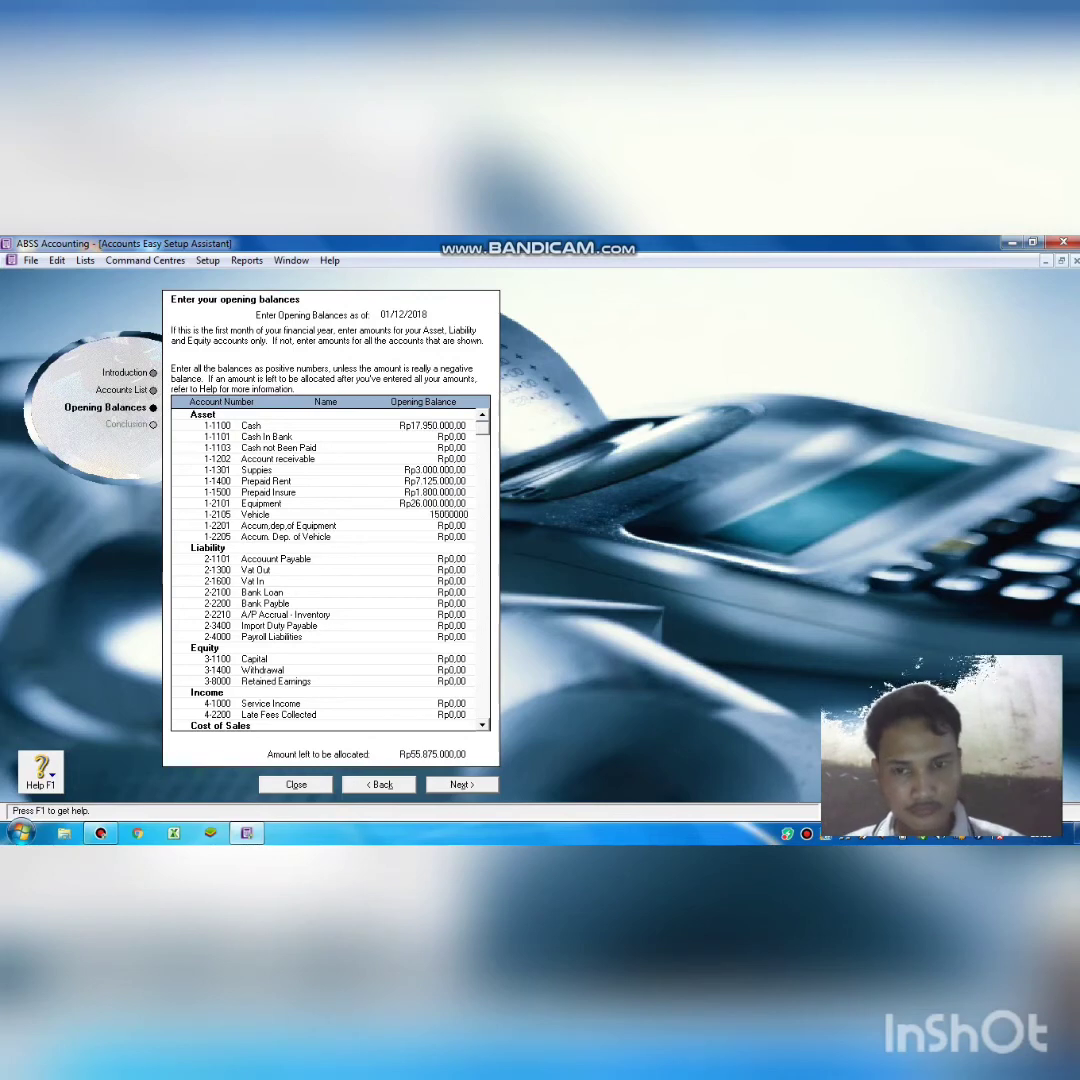
pyautogui.press('Tab')
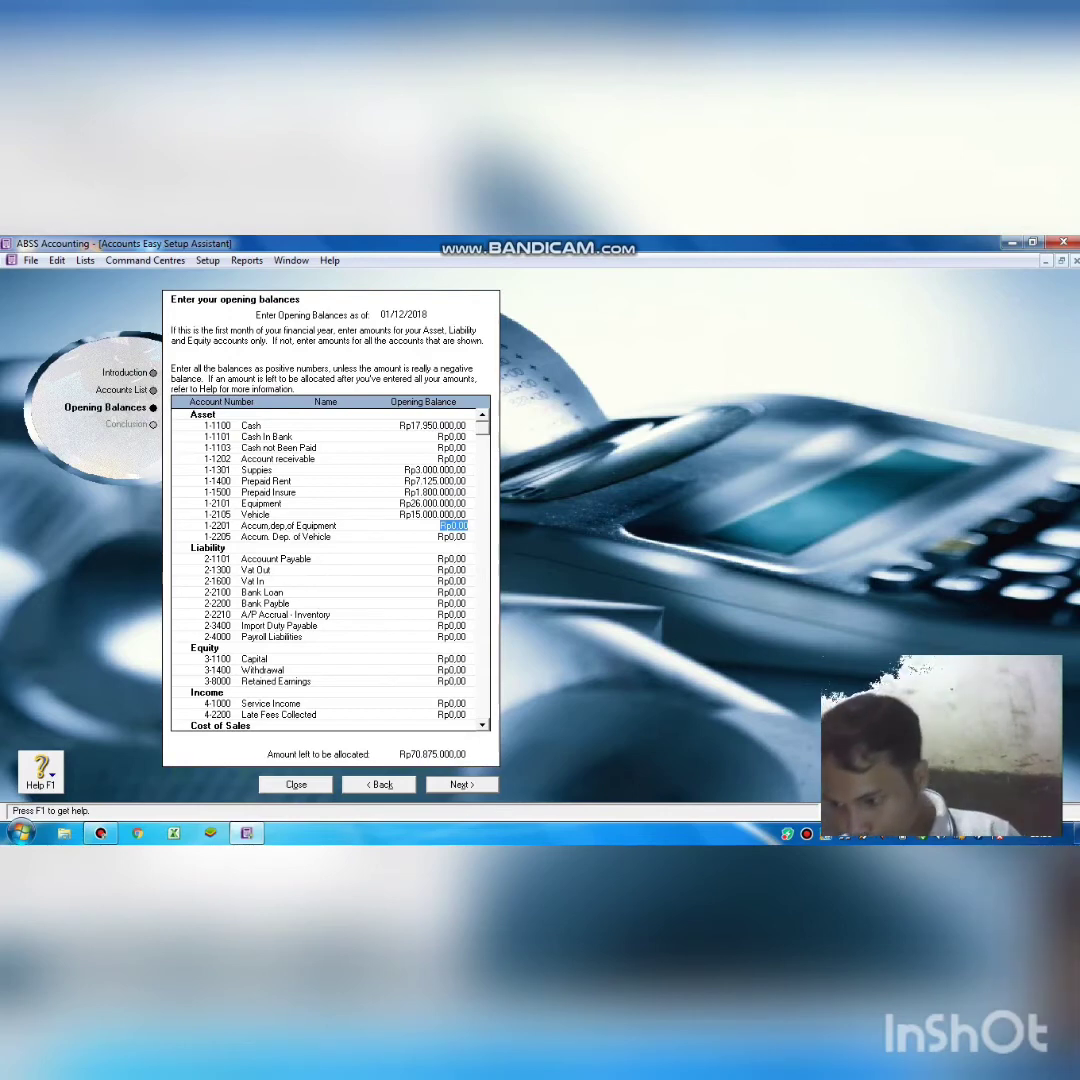
pyautogui.press('BackSpace')
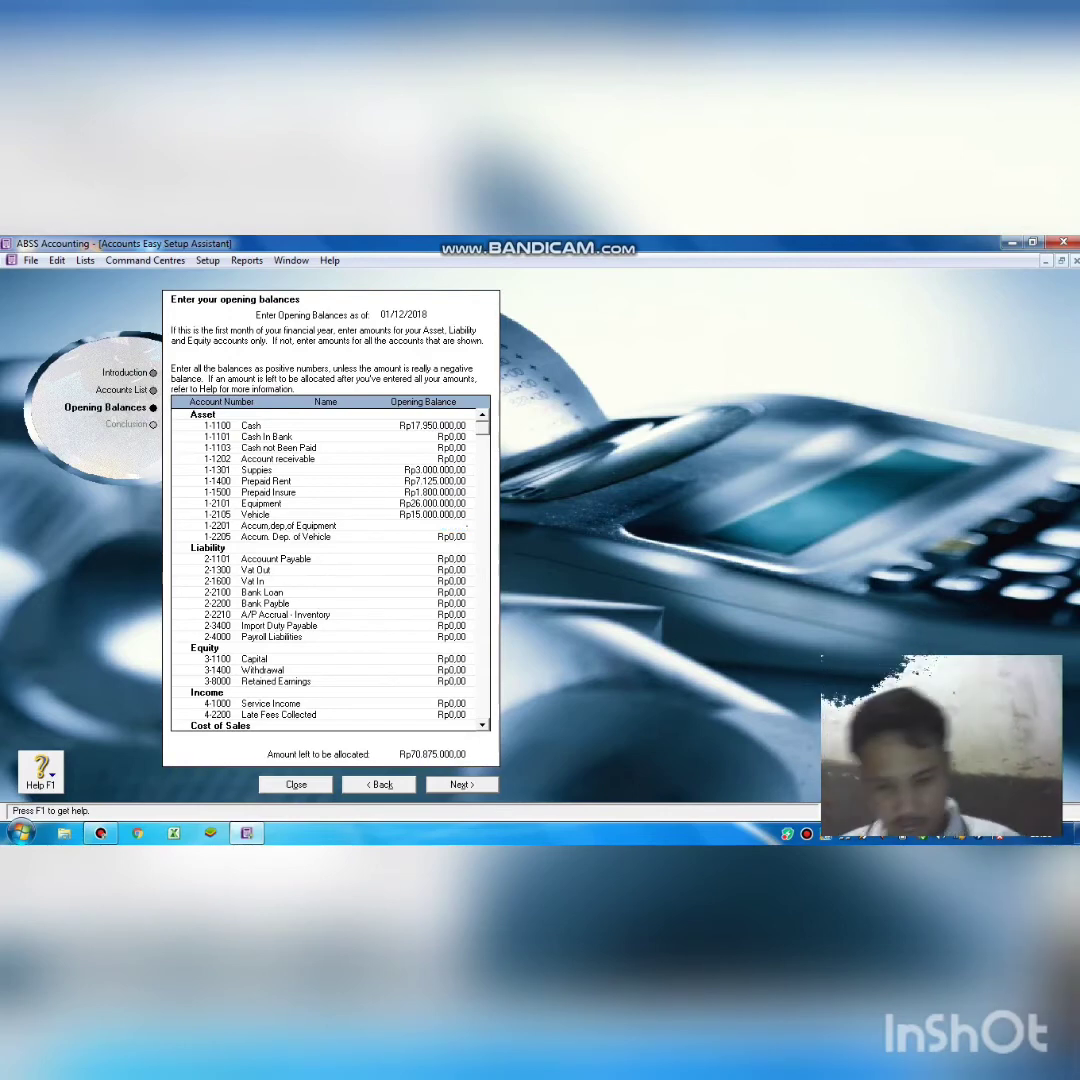
pyautogui.write('-6500')
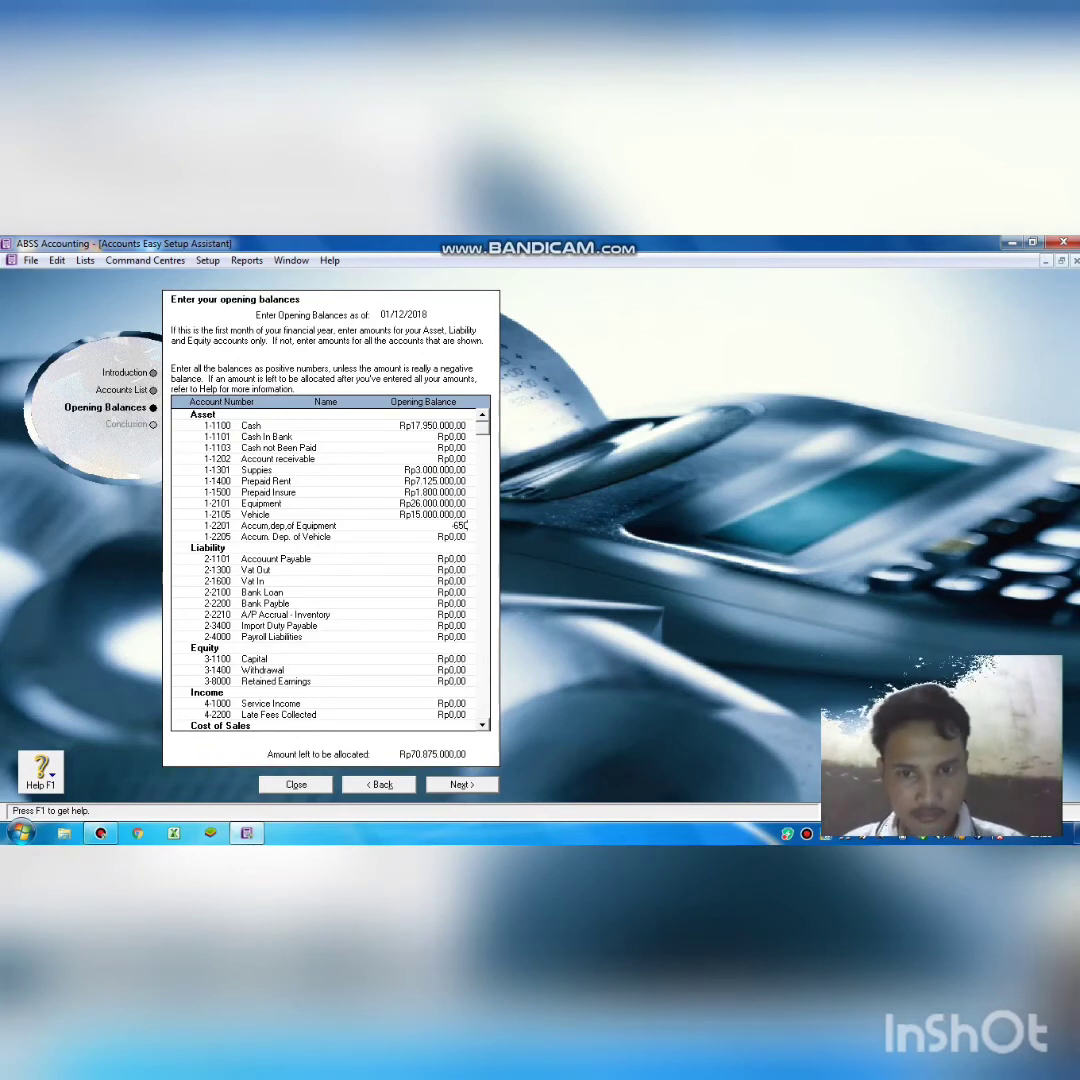
pyautogui.write('000')
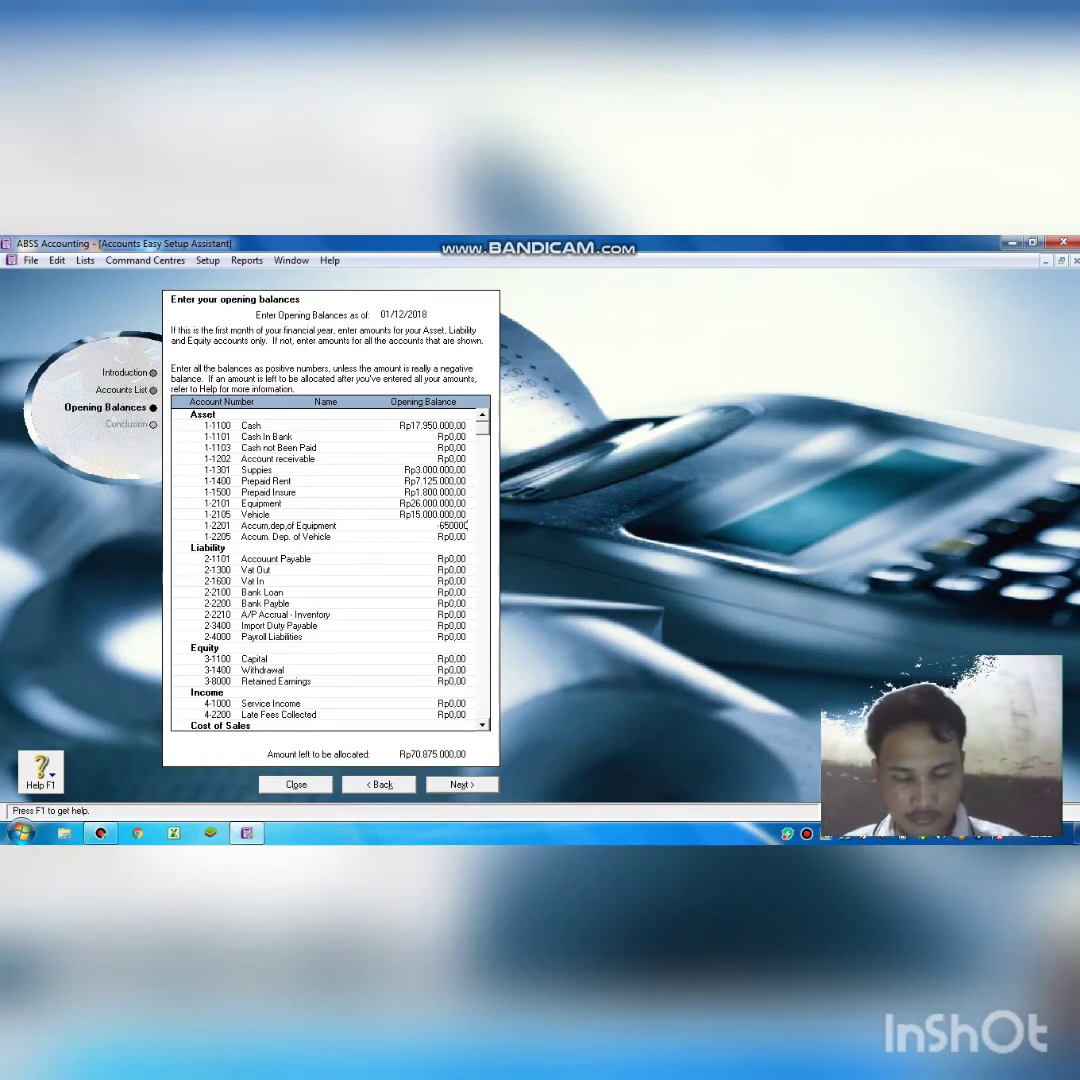
pyautogui.press('Tab')
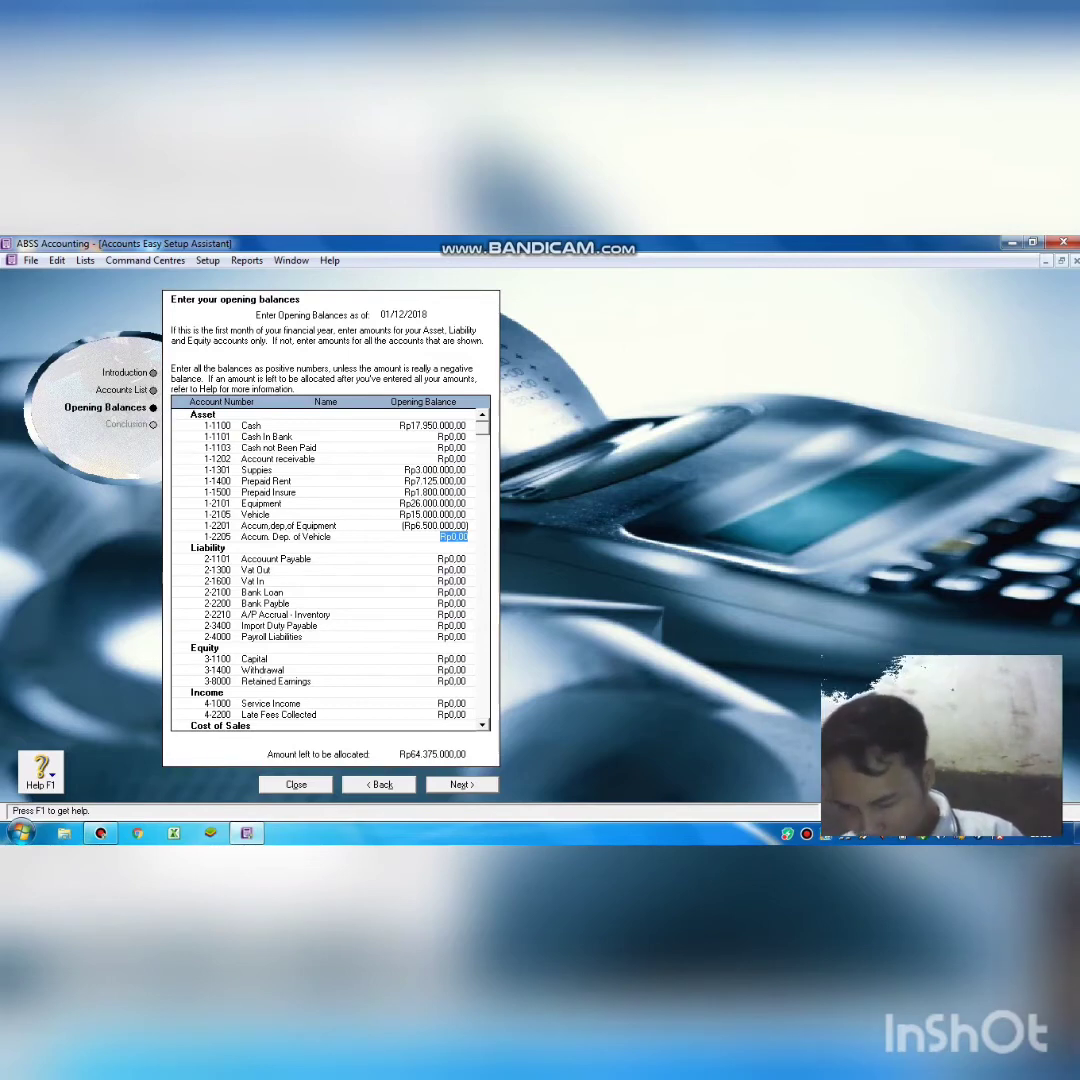
# Enter a negative Rp1.875.000 as the Accum. Dep. of Vehicle opening balance.
pyautogui.write('1')
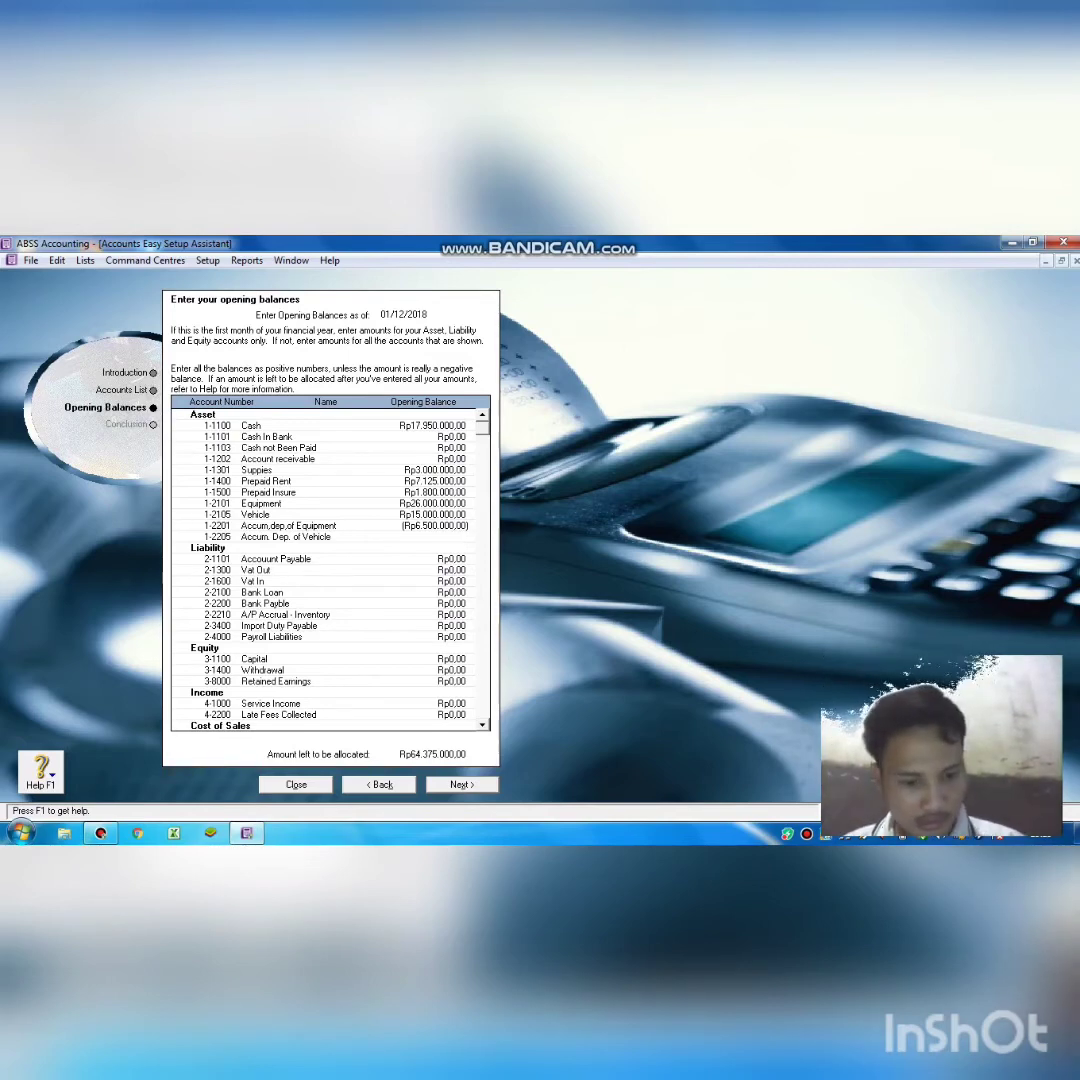
pyautogui.write('-')
pyautogui.write('5')
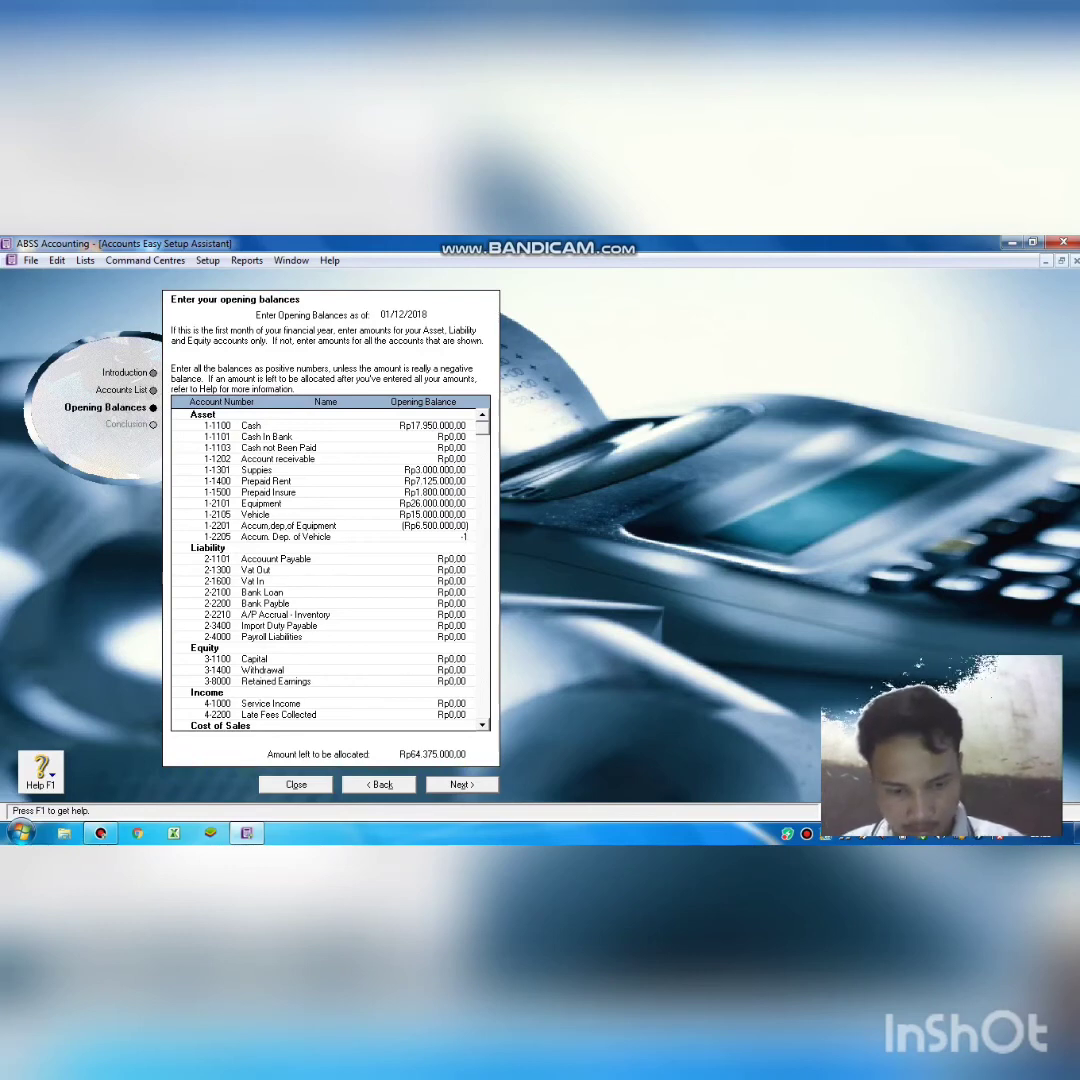
pyautogui.write('75')
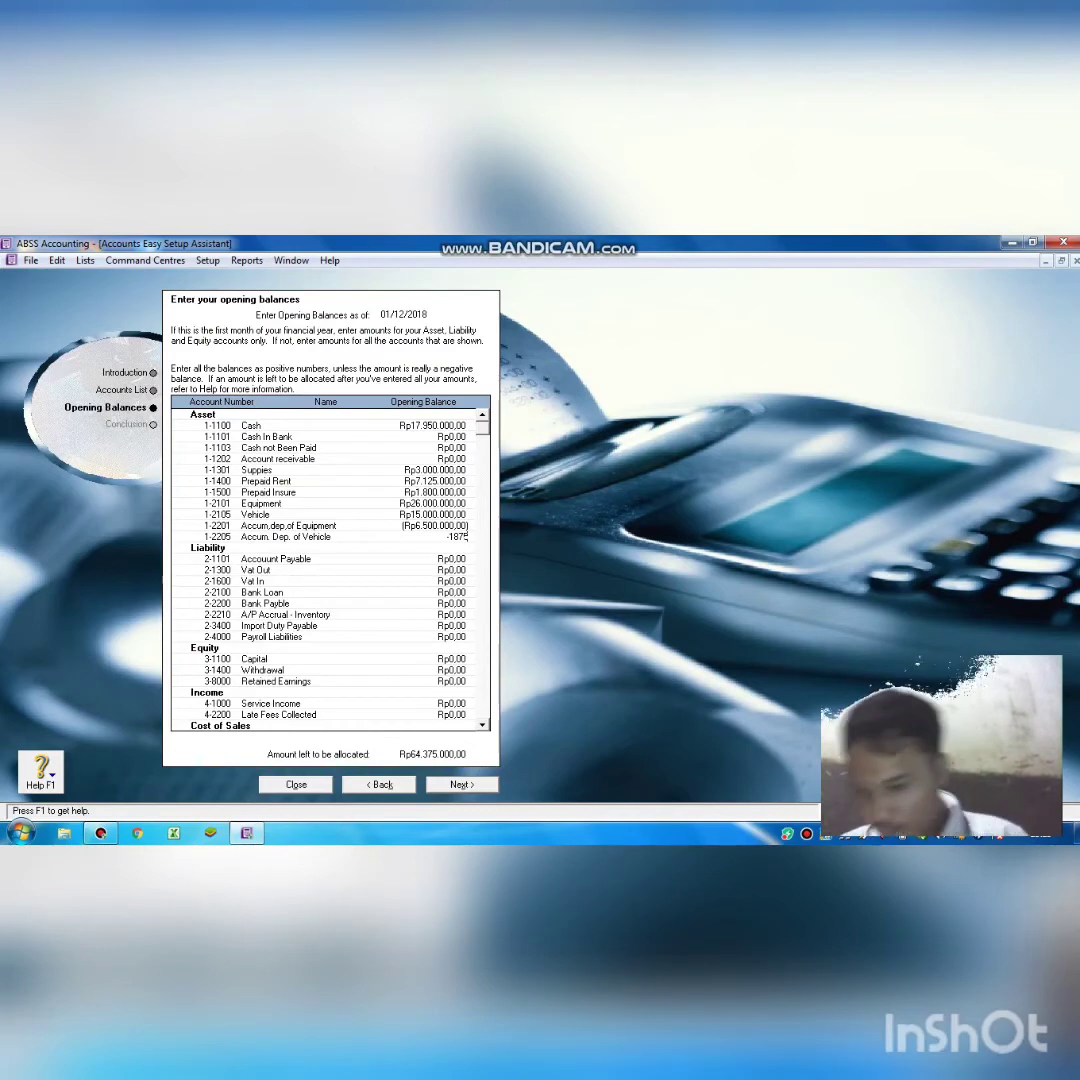
pyautogui.write('000')
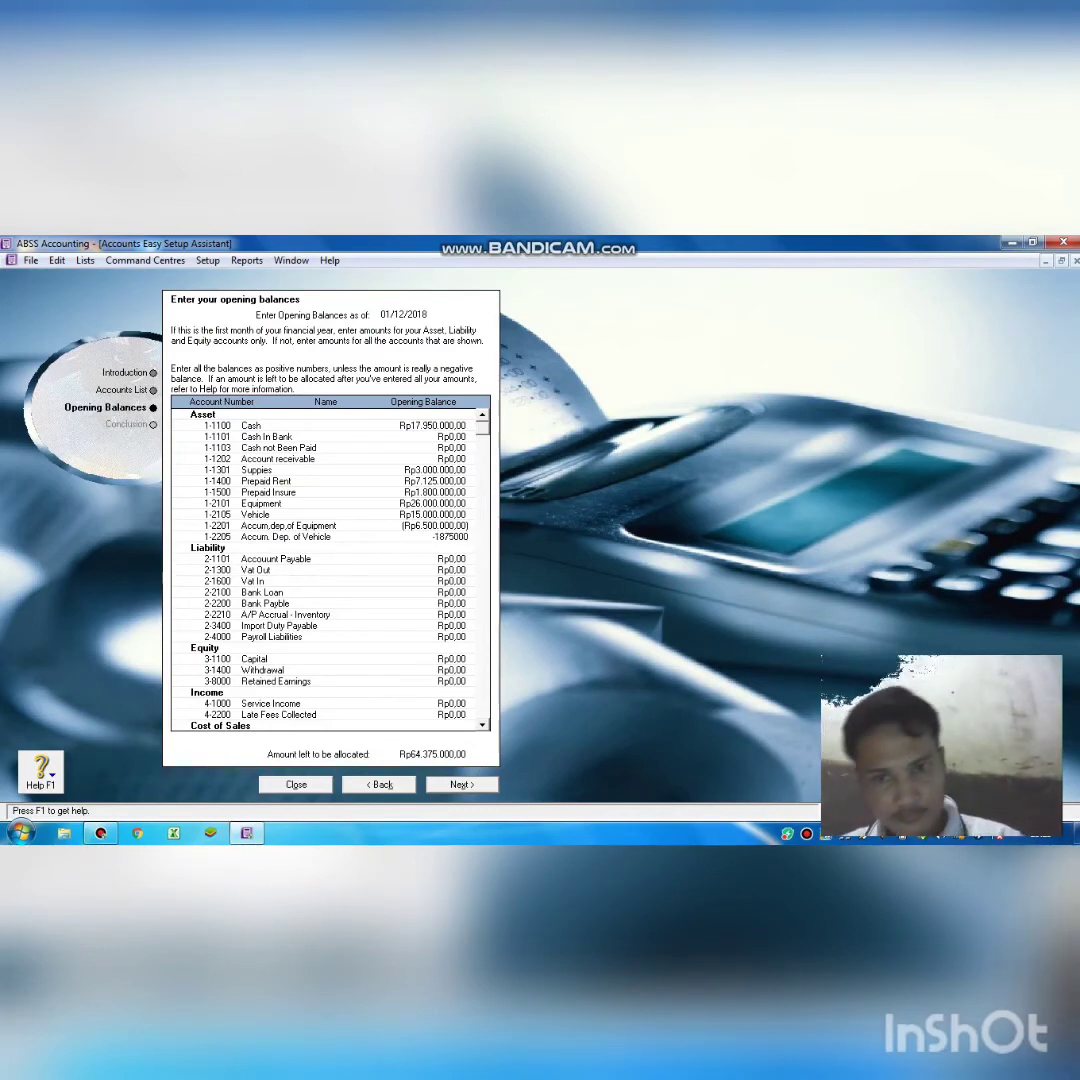
pyautogui.press('Tab')
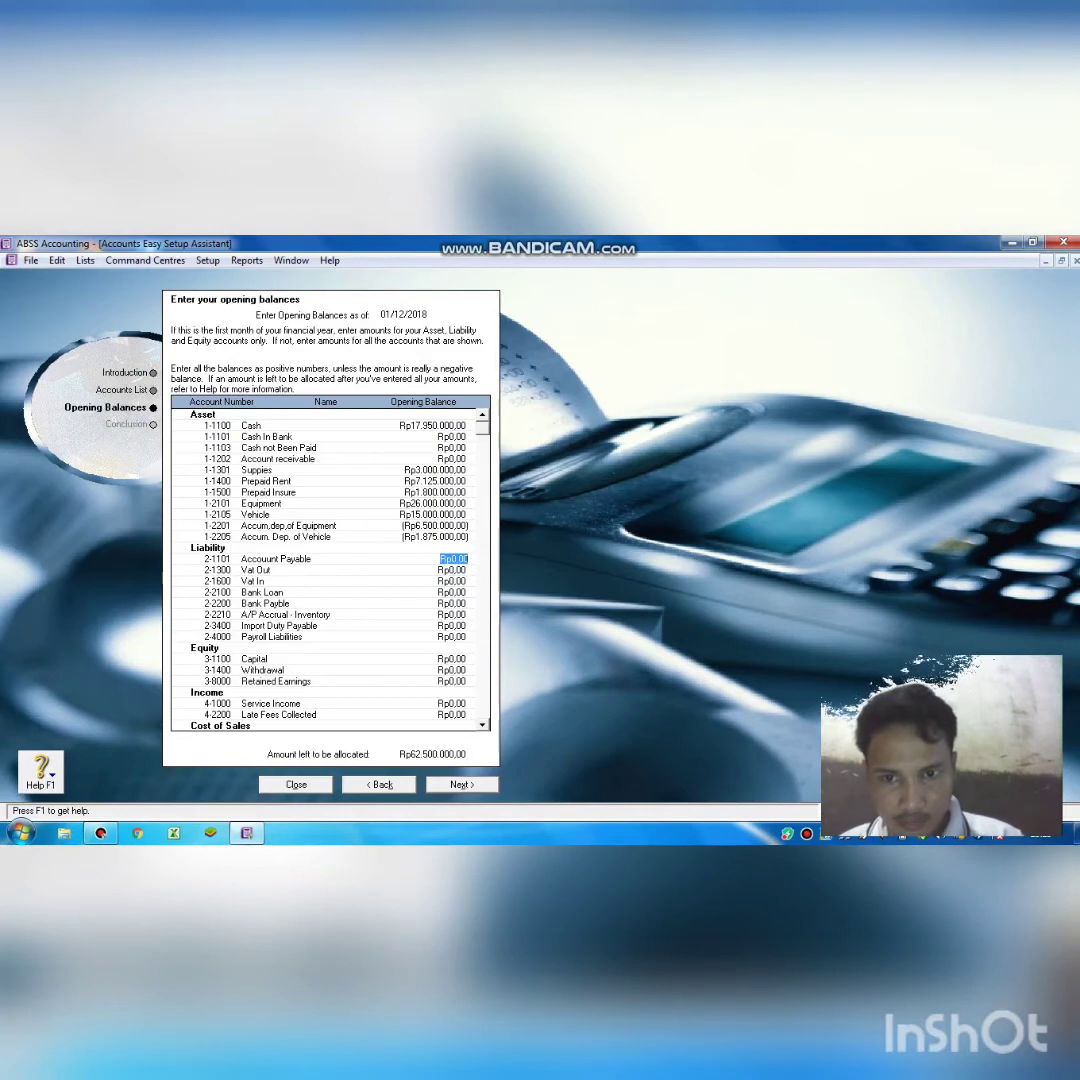
# Enter Bank Loan Rp10.000.000 and Capital Rp52.500.000, correcting the mistyped Capital figure.
pyautogui.press('Tab')
pyautogui.press('Tab')
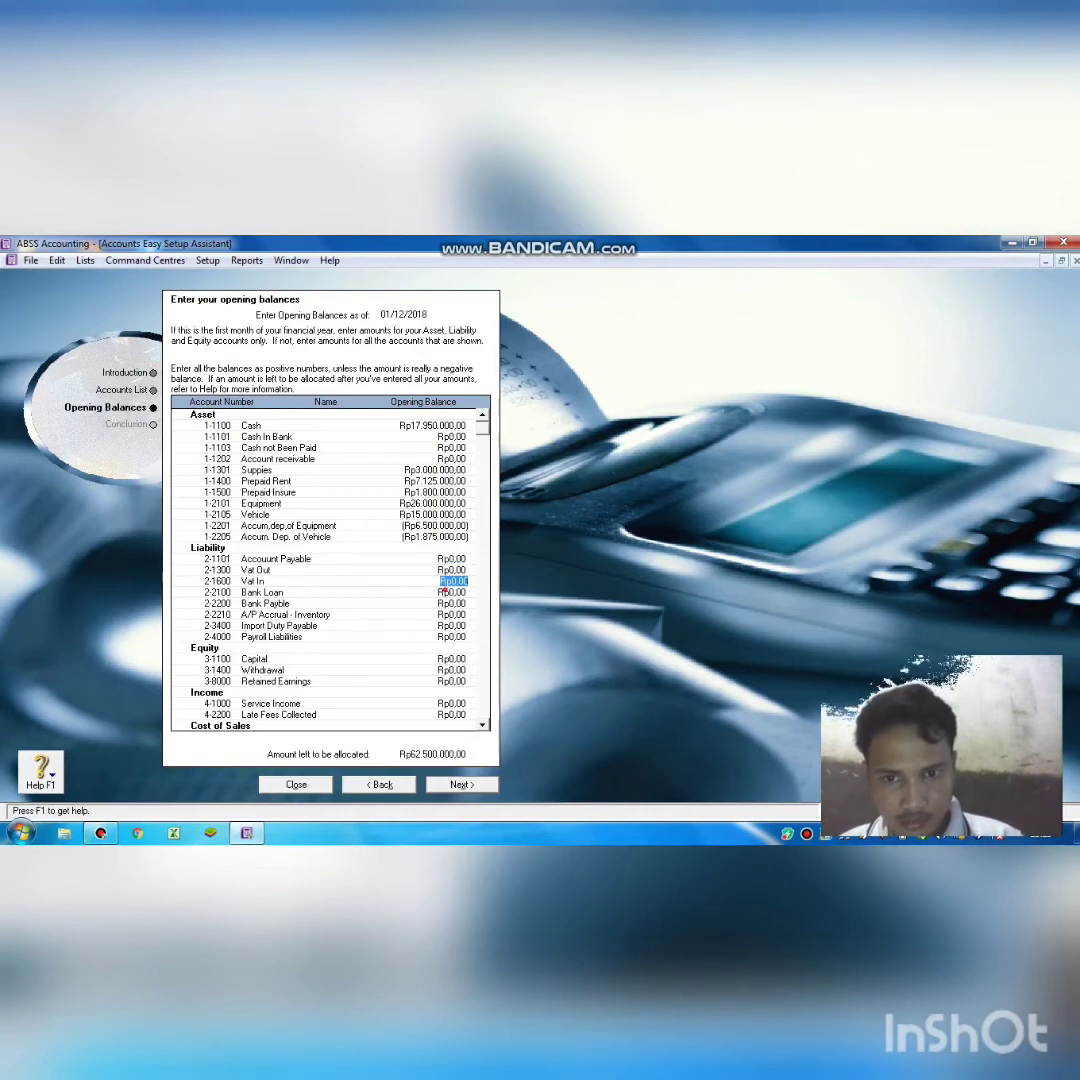
pyautogui.press('Tab')
pyautogui.write('10.000.')
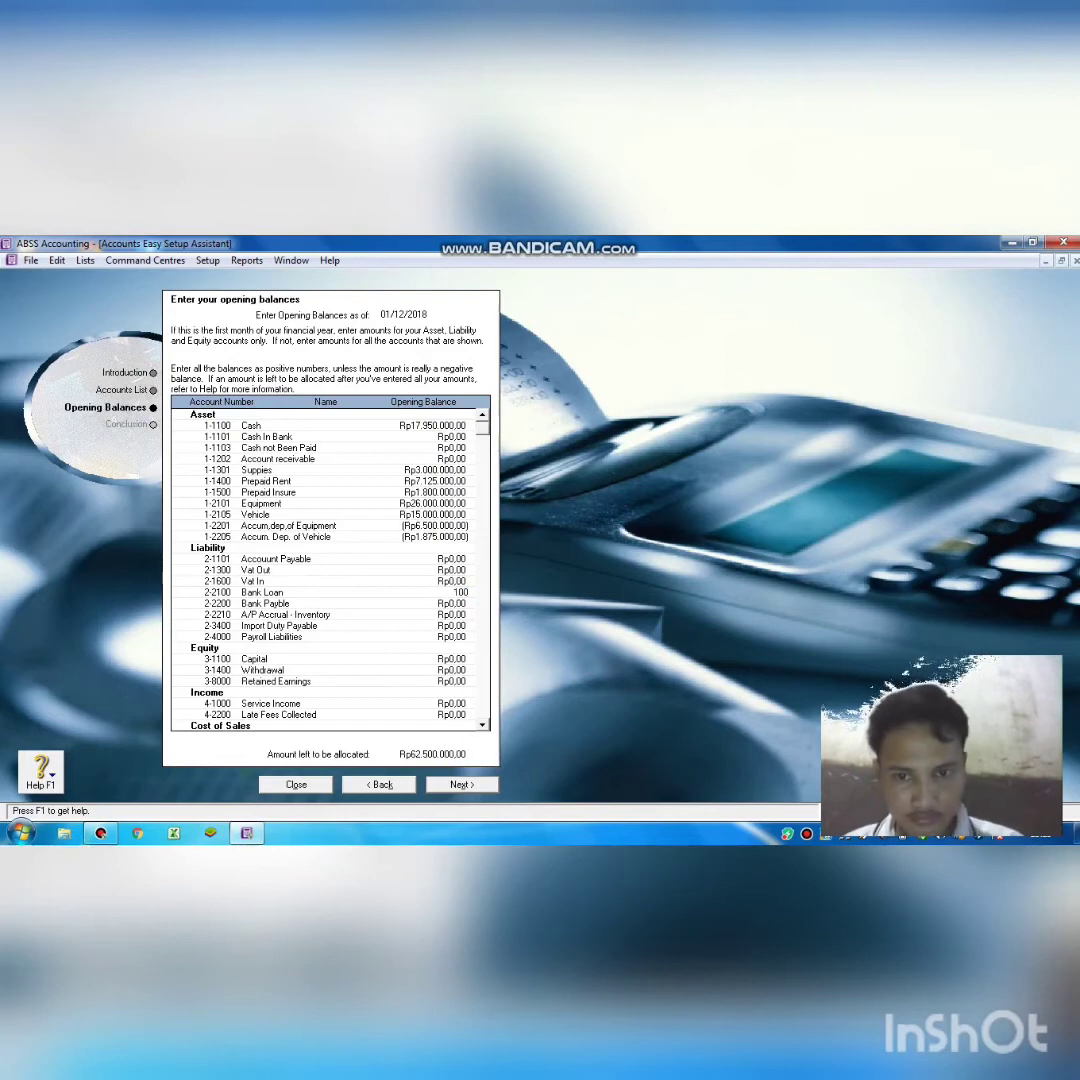
pyautogui.write('00000')
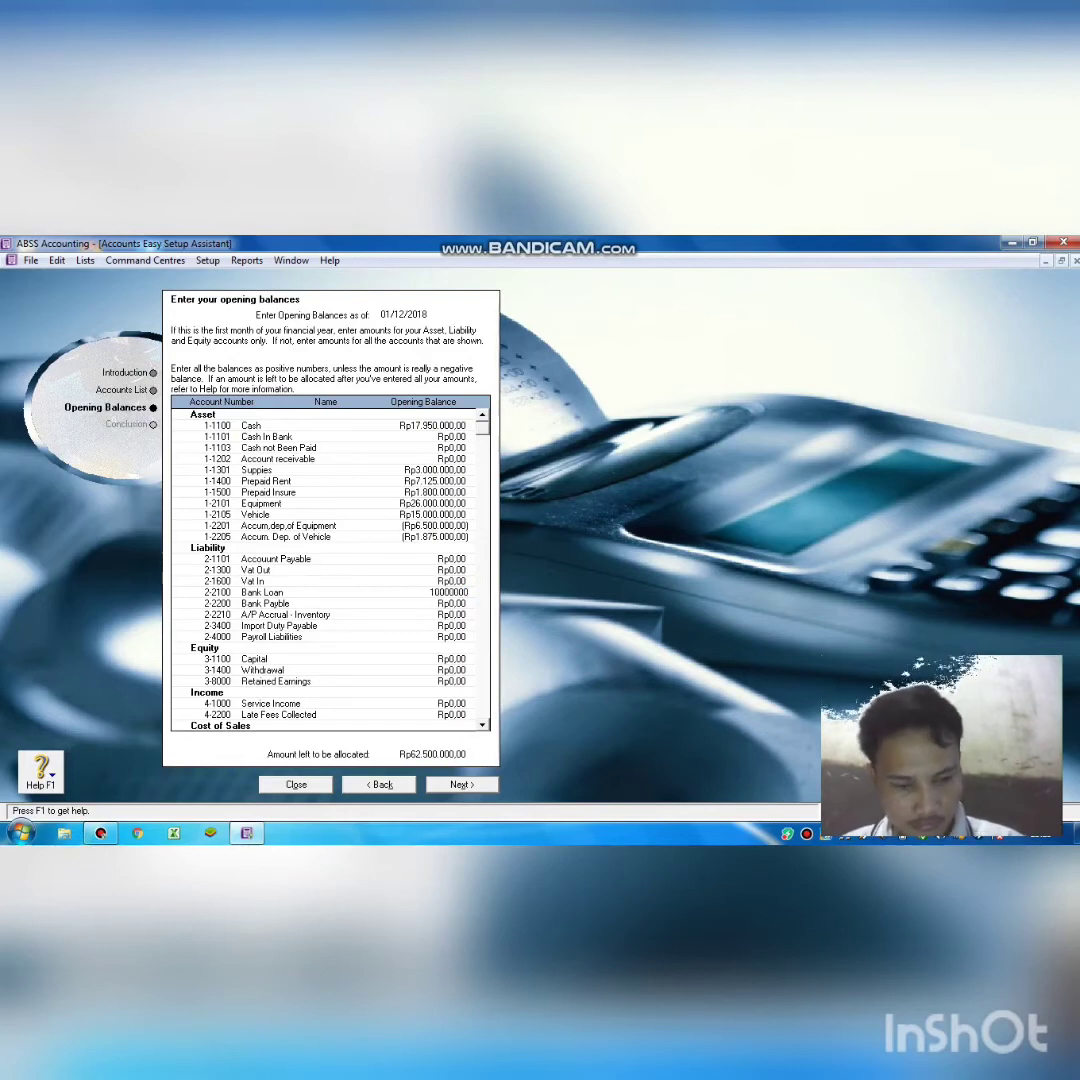
pyautogui.press('Tab')
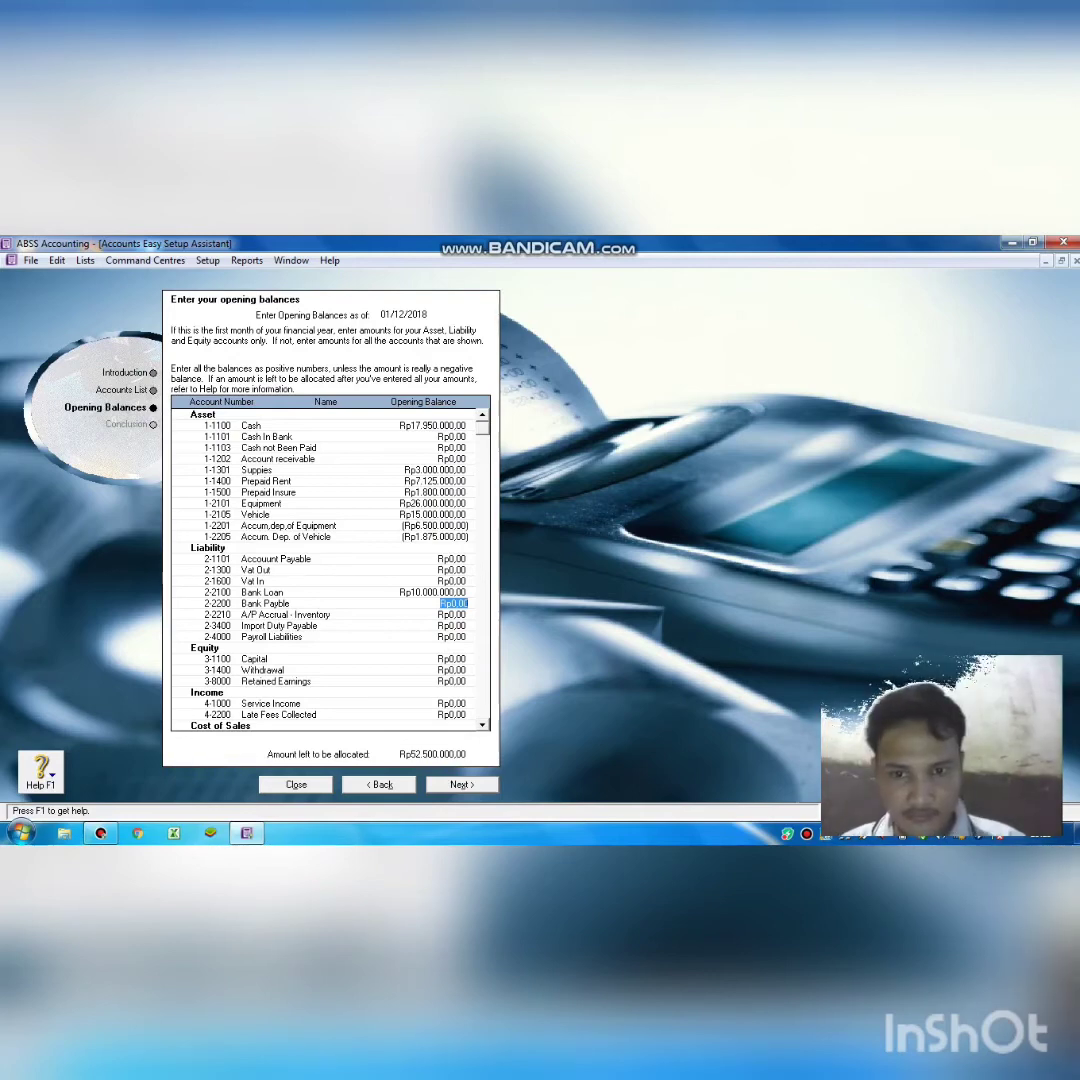
pyautogui.click(453, 659)
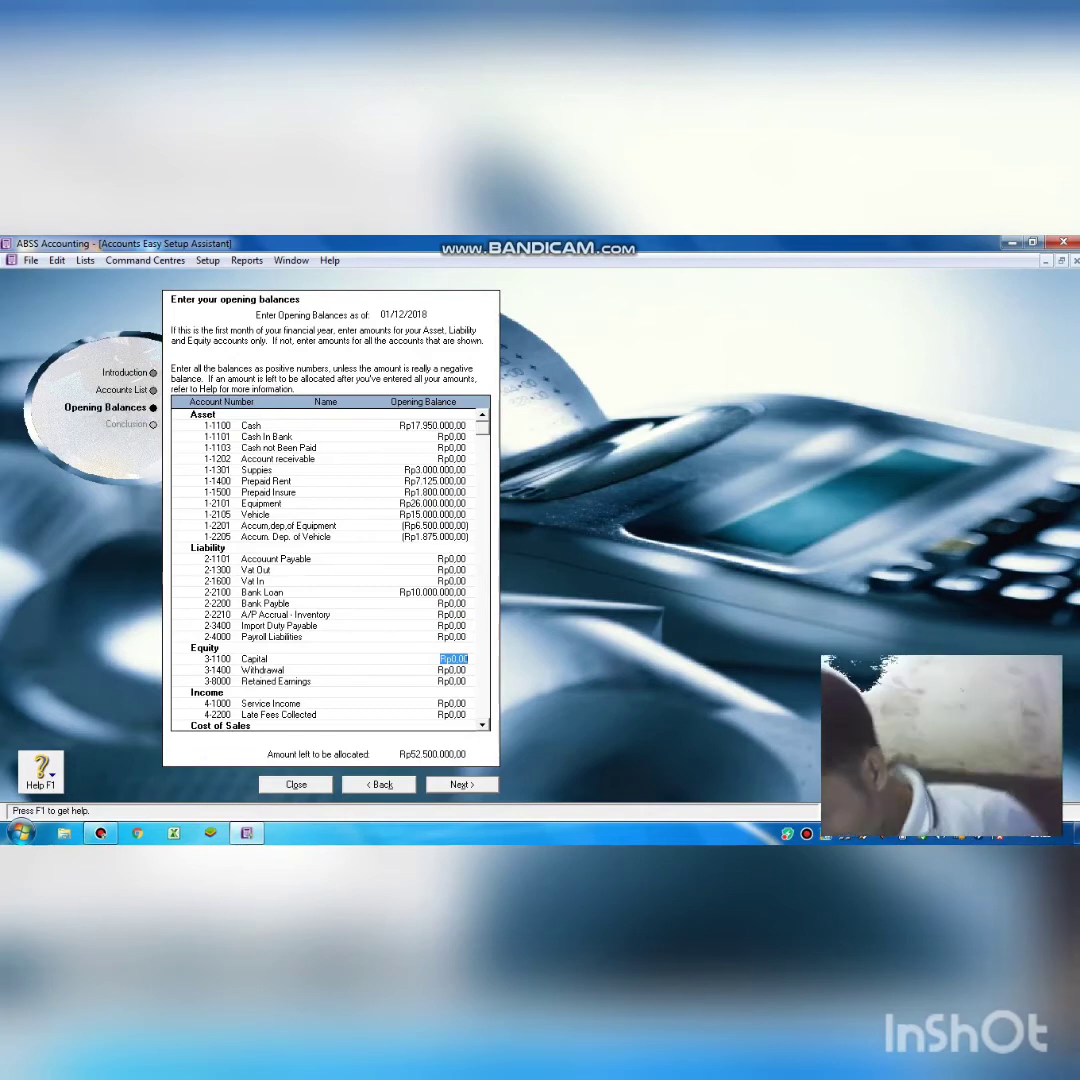
pyautogui.write('5')
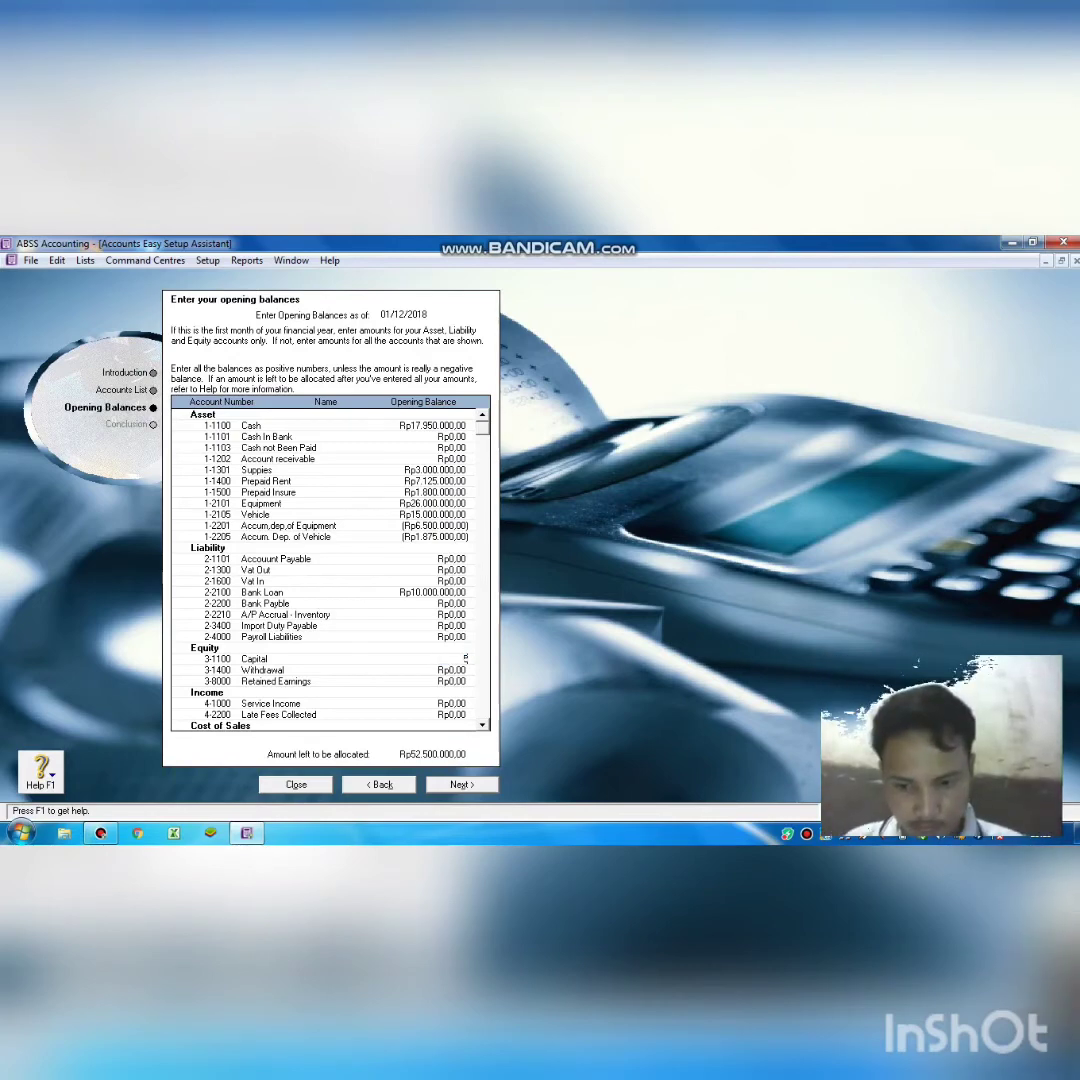
pyautogui.write('25.000.')
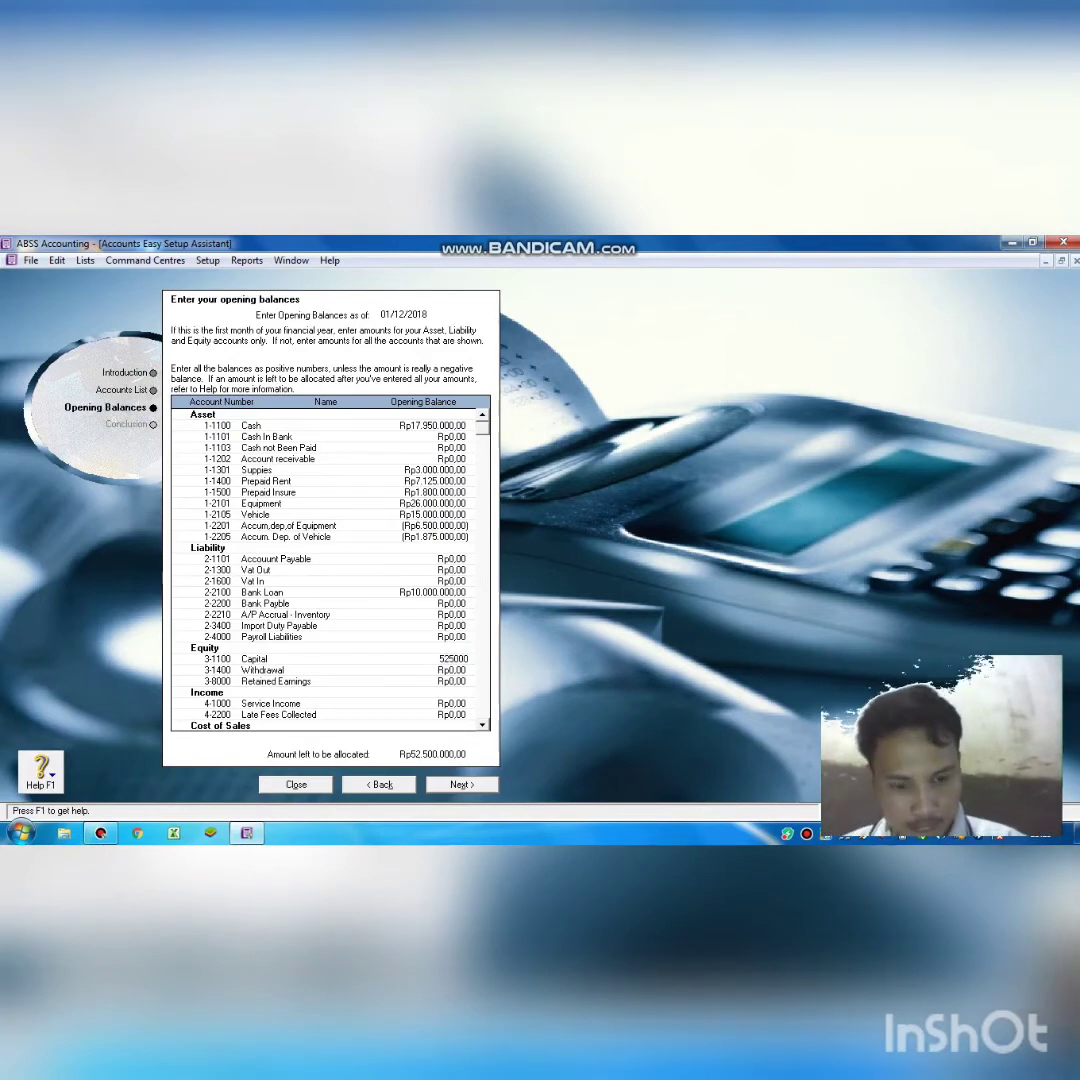
pyautogui.write('000')
pyautogui.press('Tab')
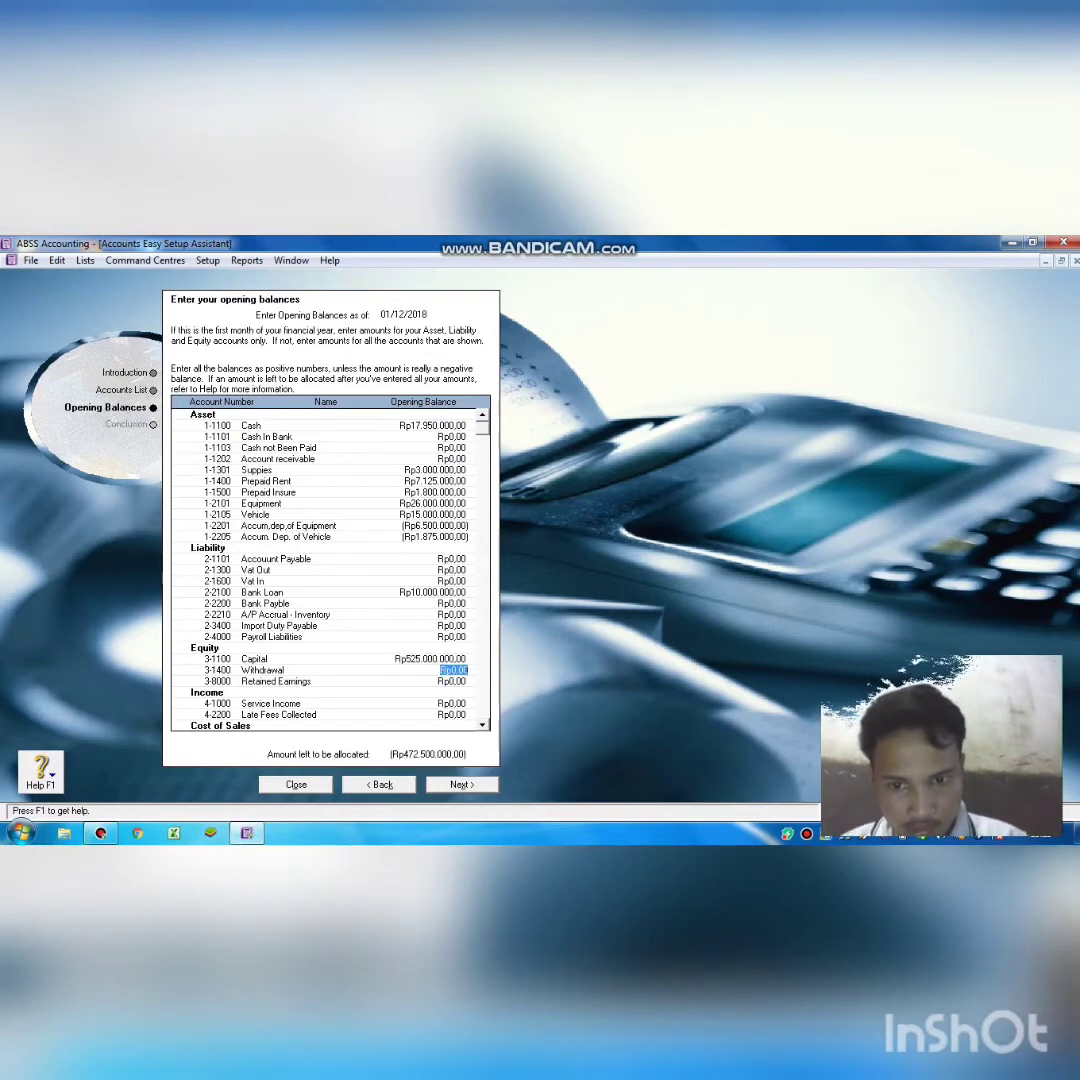
pyautogui.click(437, 660)
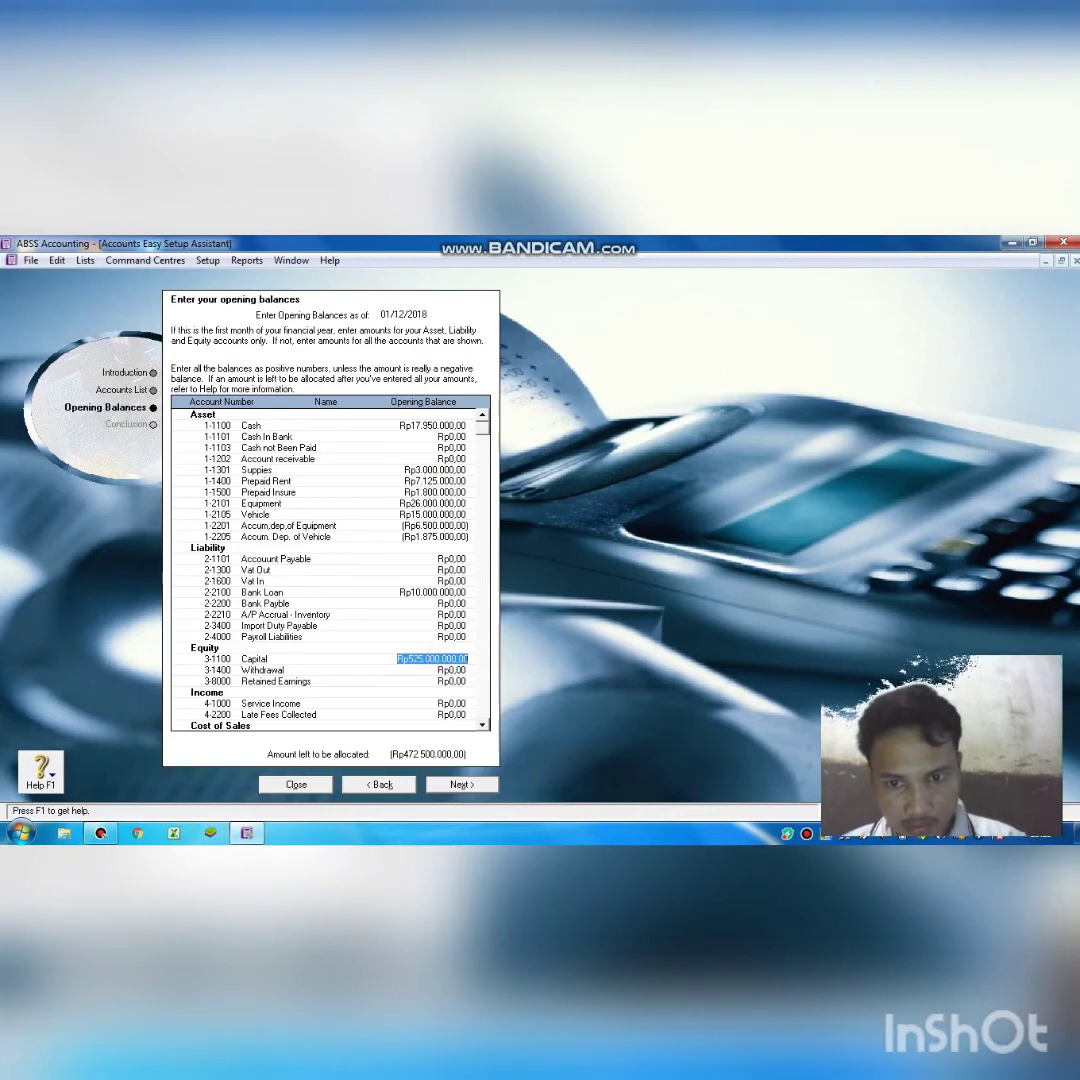
pyautogui.click(437, 660)
pyautogui.press('BackSpace')
pyautogui.press('Tab')
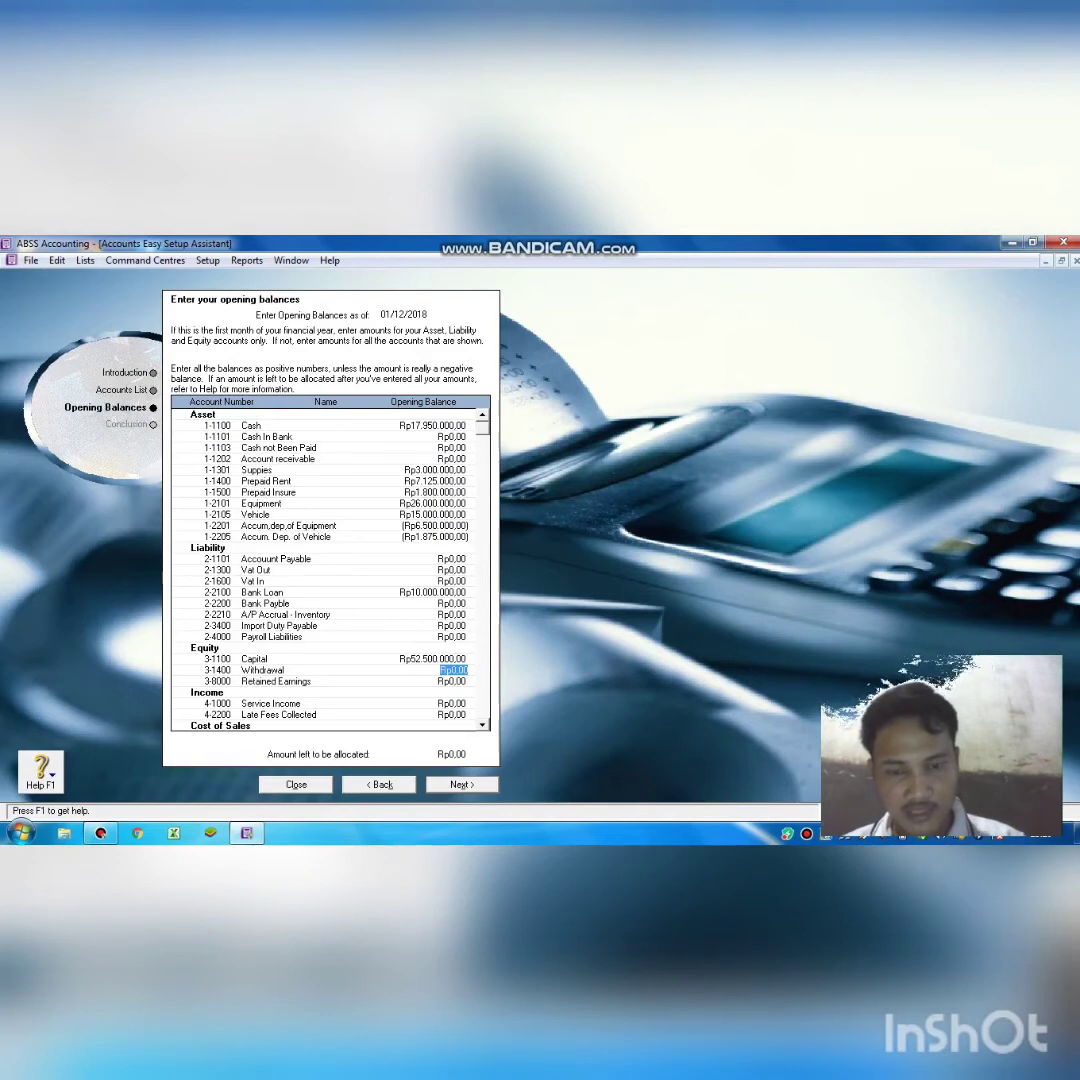
# Finish the opening balances step and close the Easy Setup Assistant, returning to the Card File Command Centre.
pyautogui.click(462, 785)
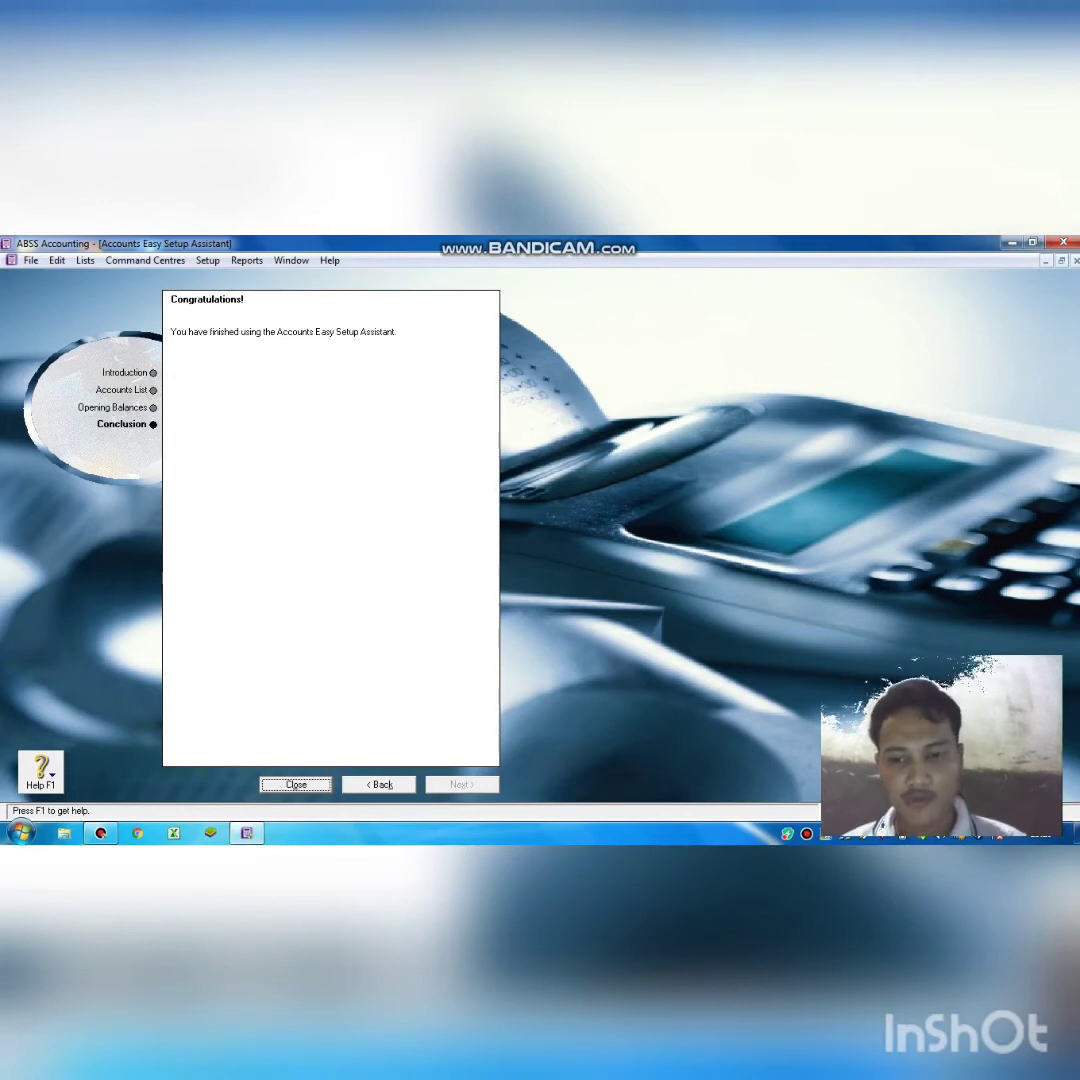
pyautogui.press('Return')
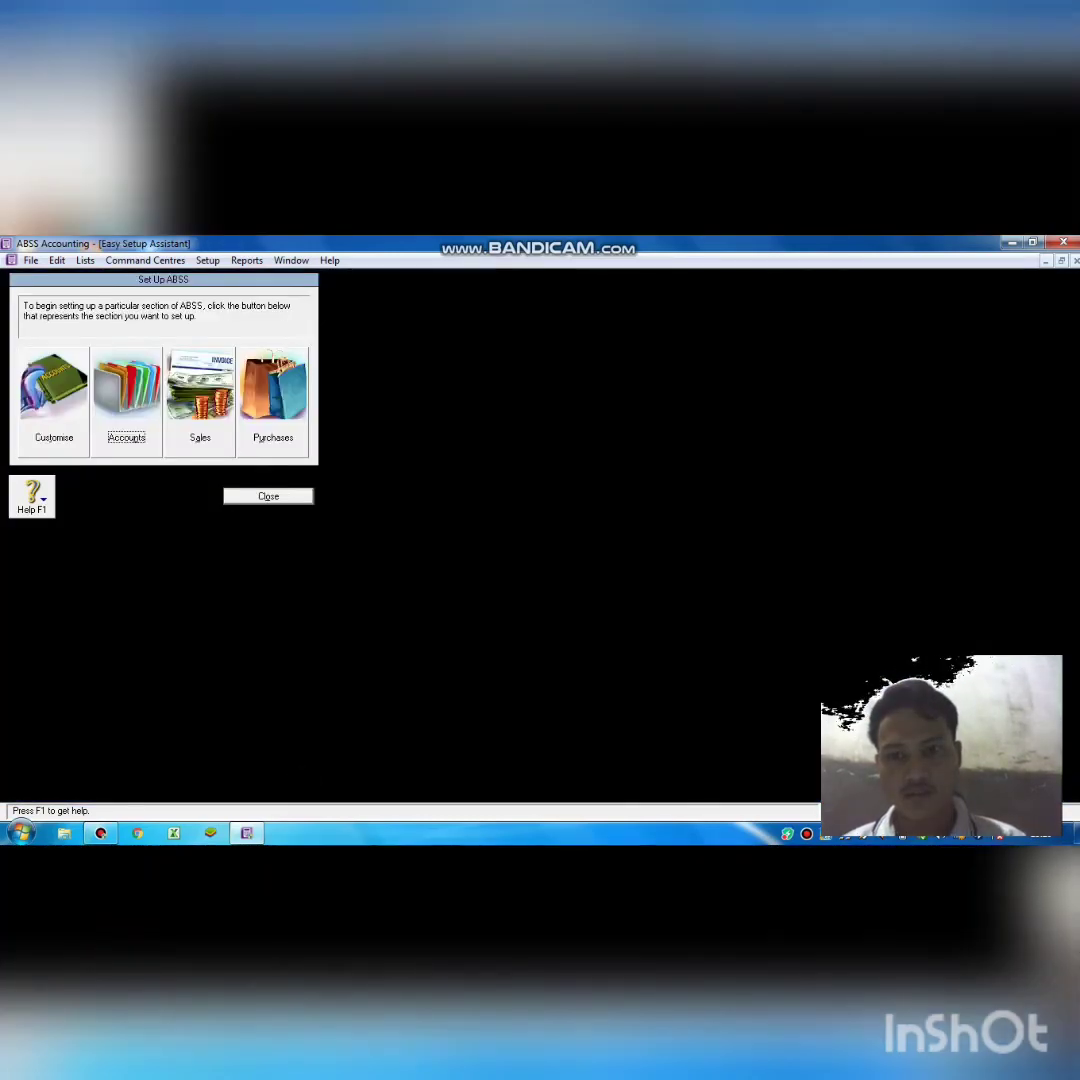
pyautogui.click(278, 496)
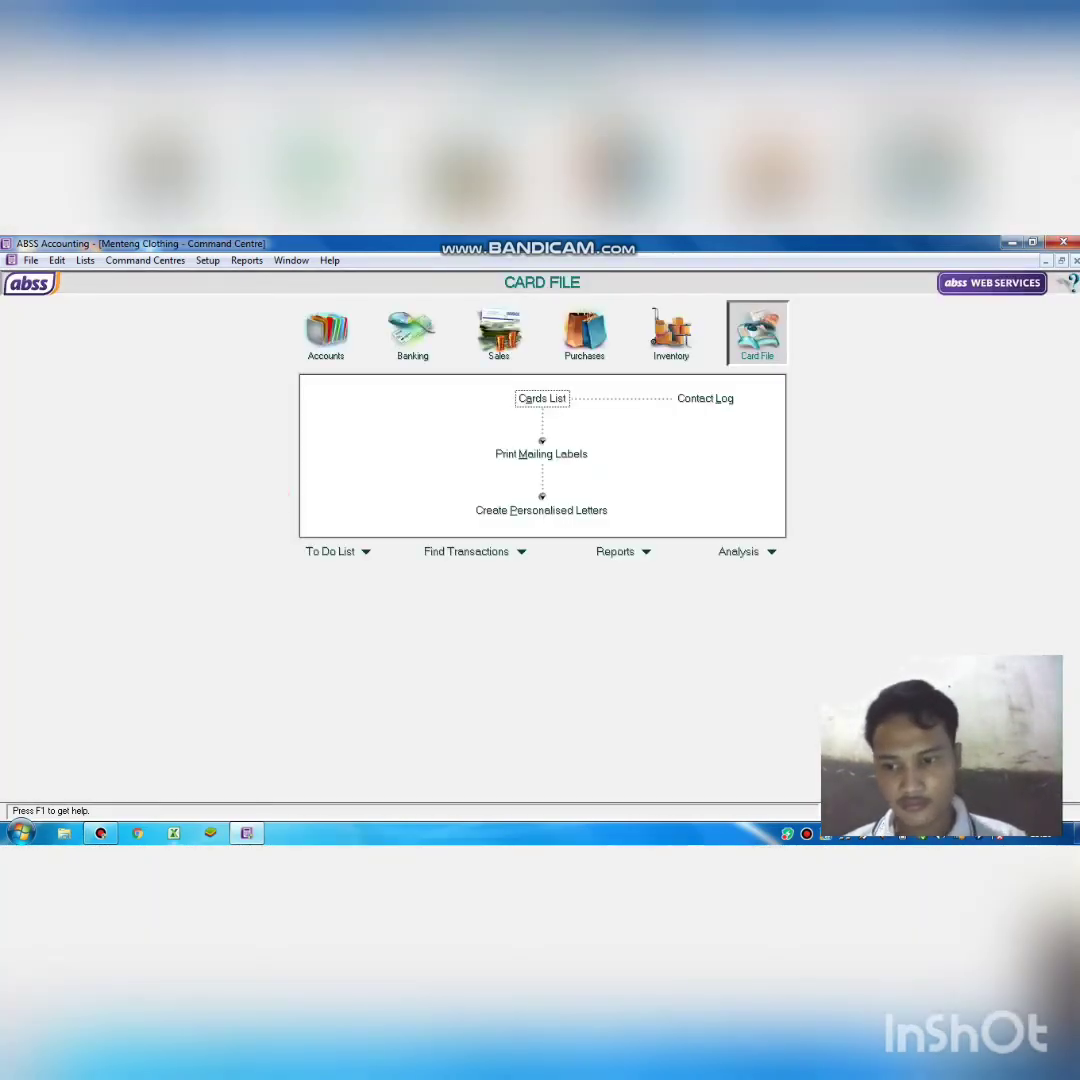
pyautogui.click(100, 833)
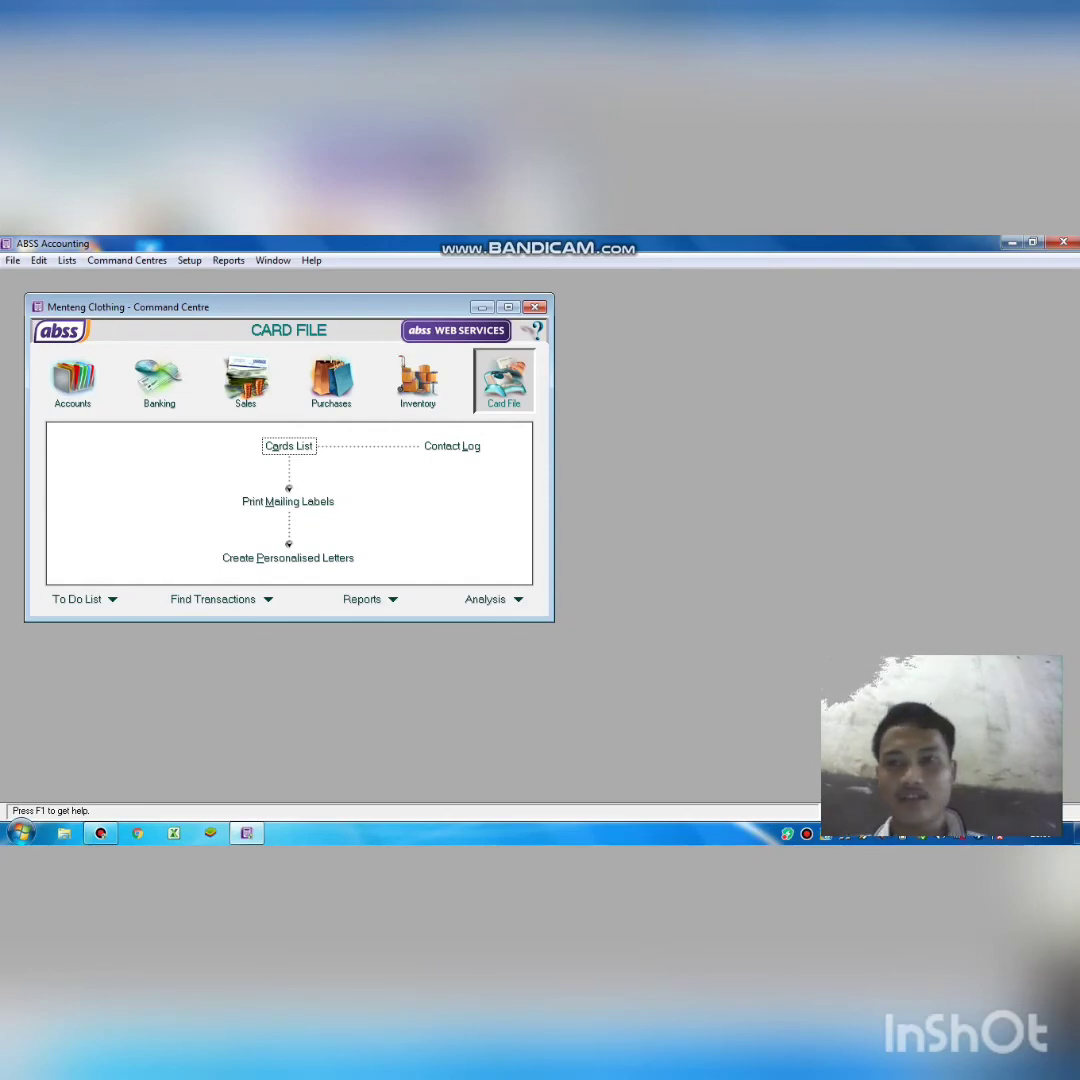
# Link the Bank Account for Undeposited Funds to 1-1100 Cash in Accounts & Banking linked accounts.
pyautogui.click(189, 260)
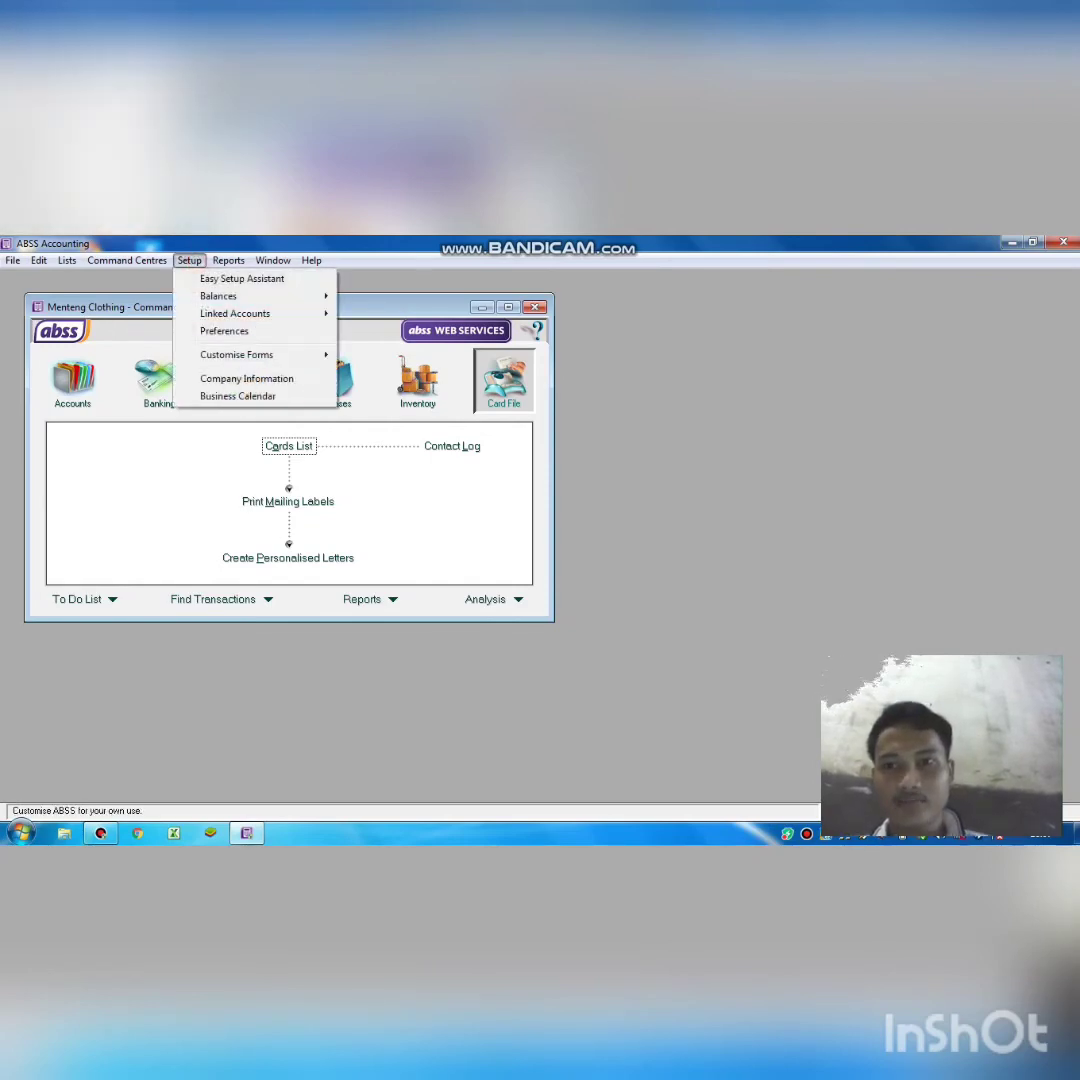
pyautogui.moveTo(240, 313)
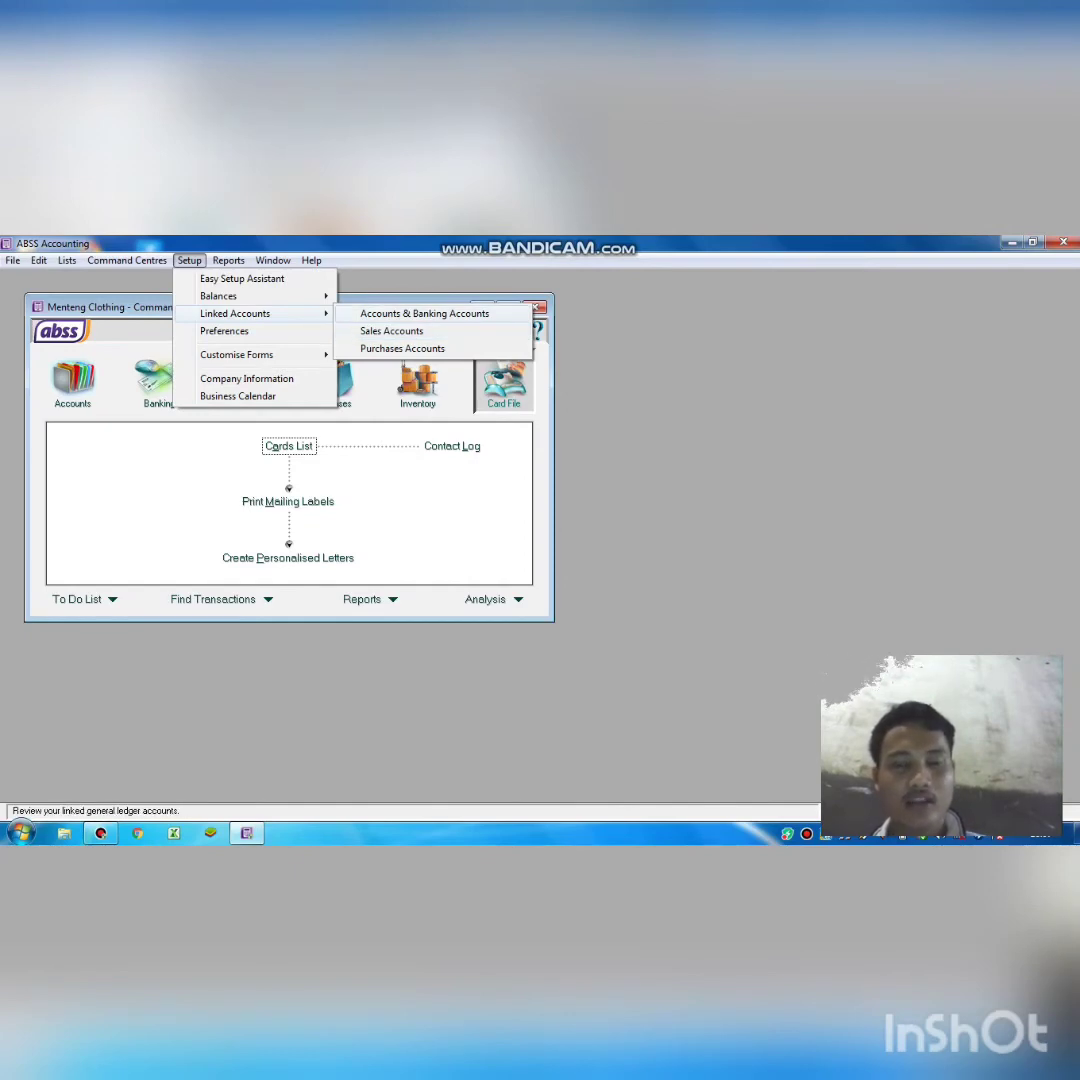
pyautogui.click(424, 314)
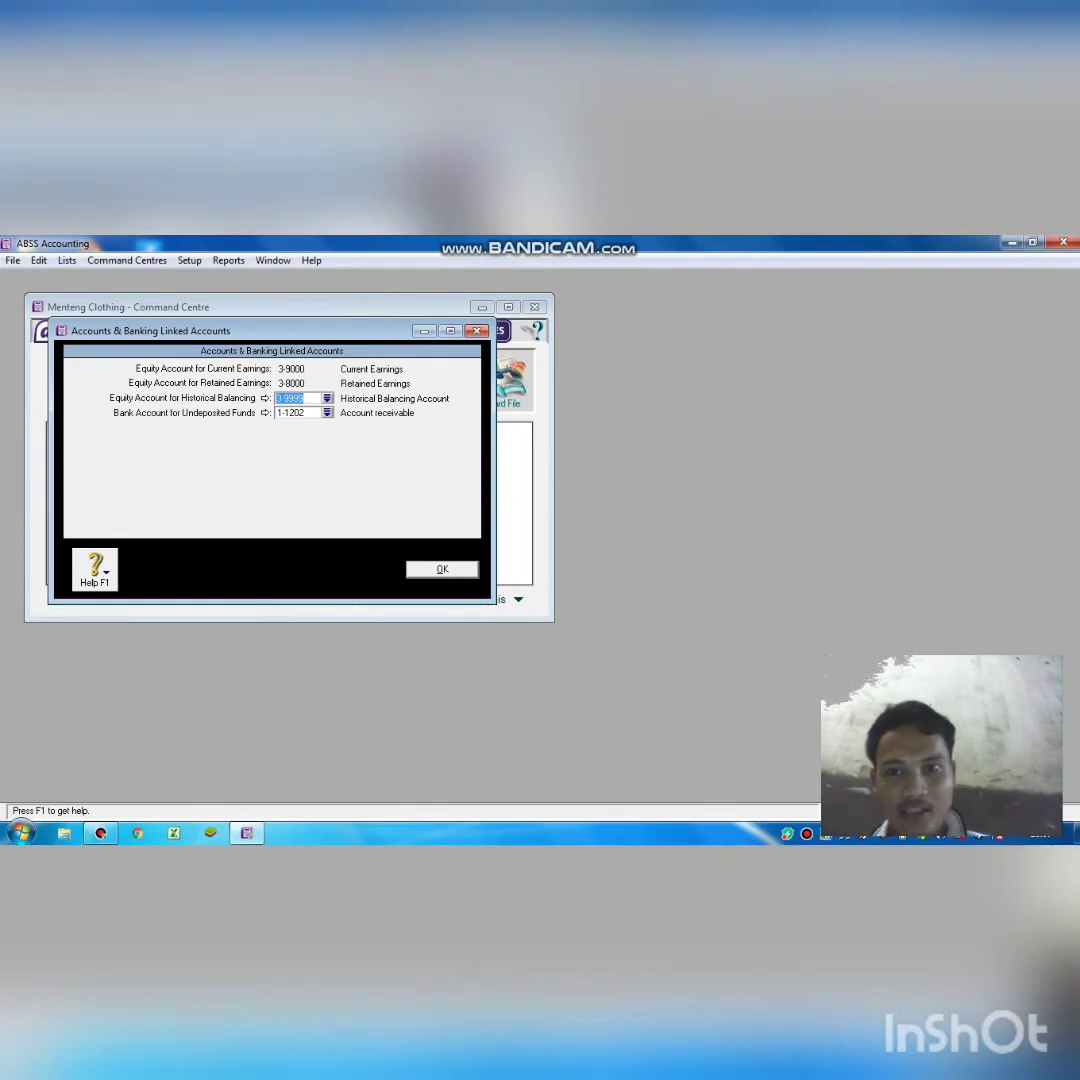
pyautogui.click(327, 398)
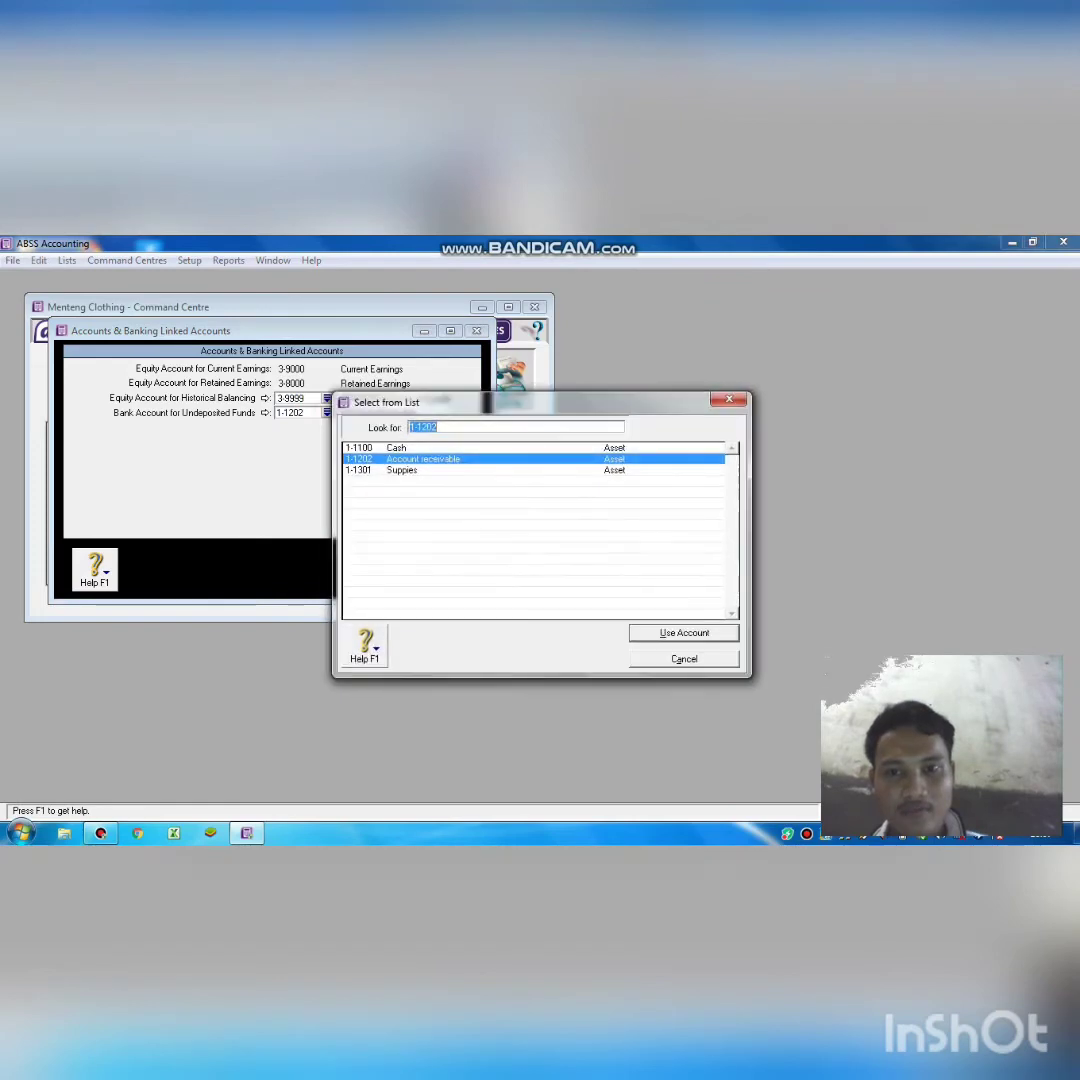
pyautogui.click(400, 447)
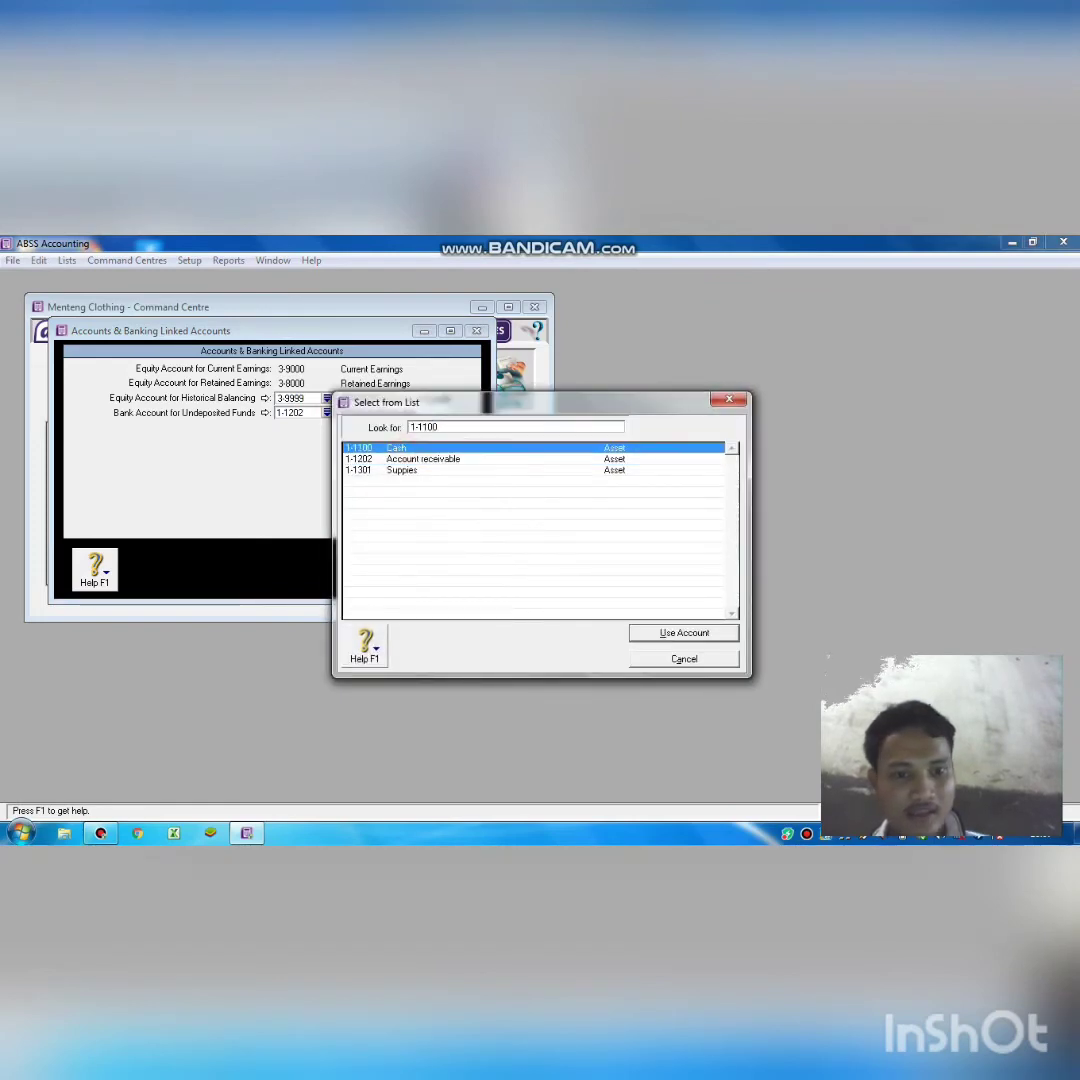
pyautogui.click(646, 632)
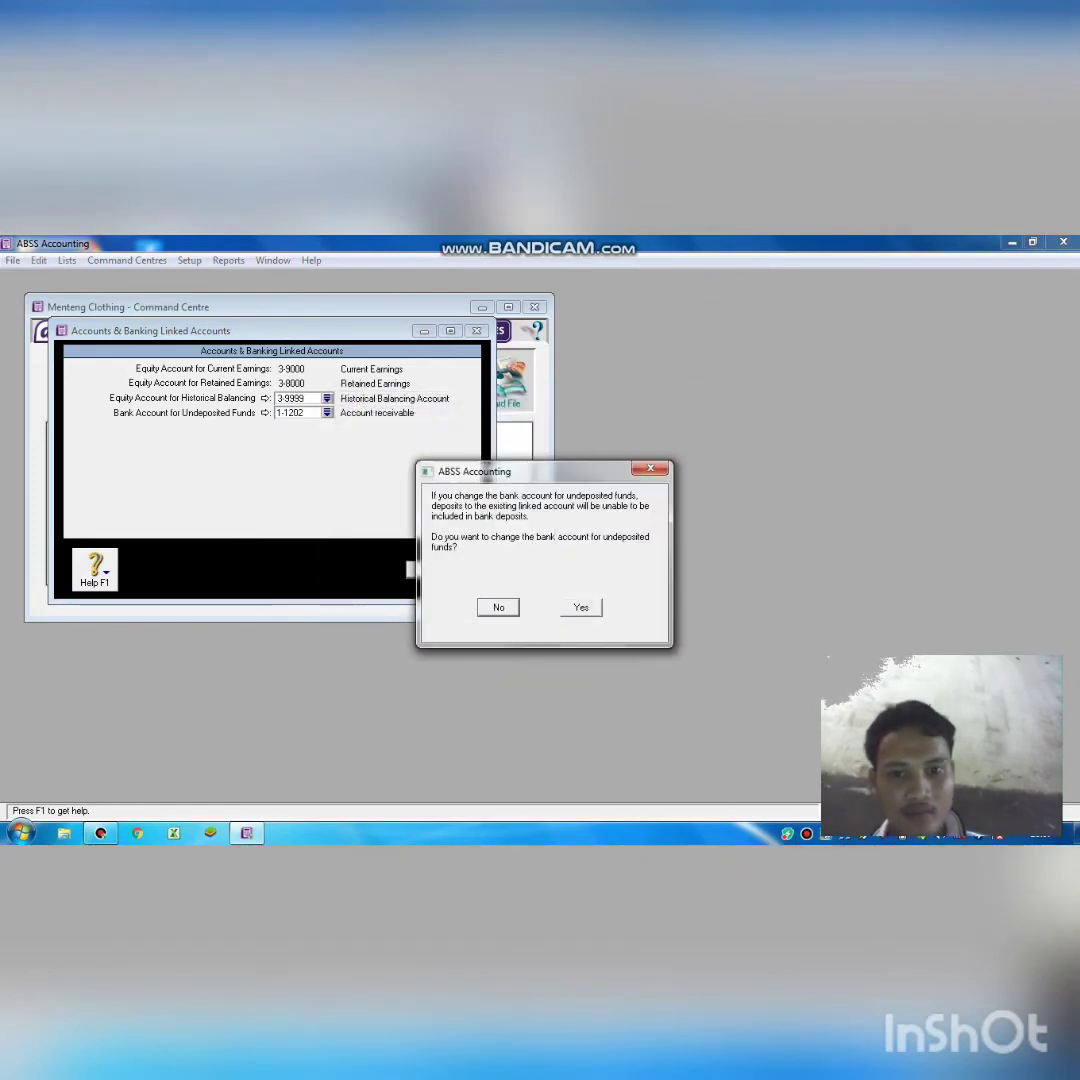
pyautogui.click(578, 607)
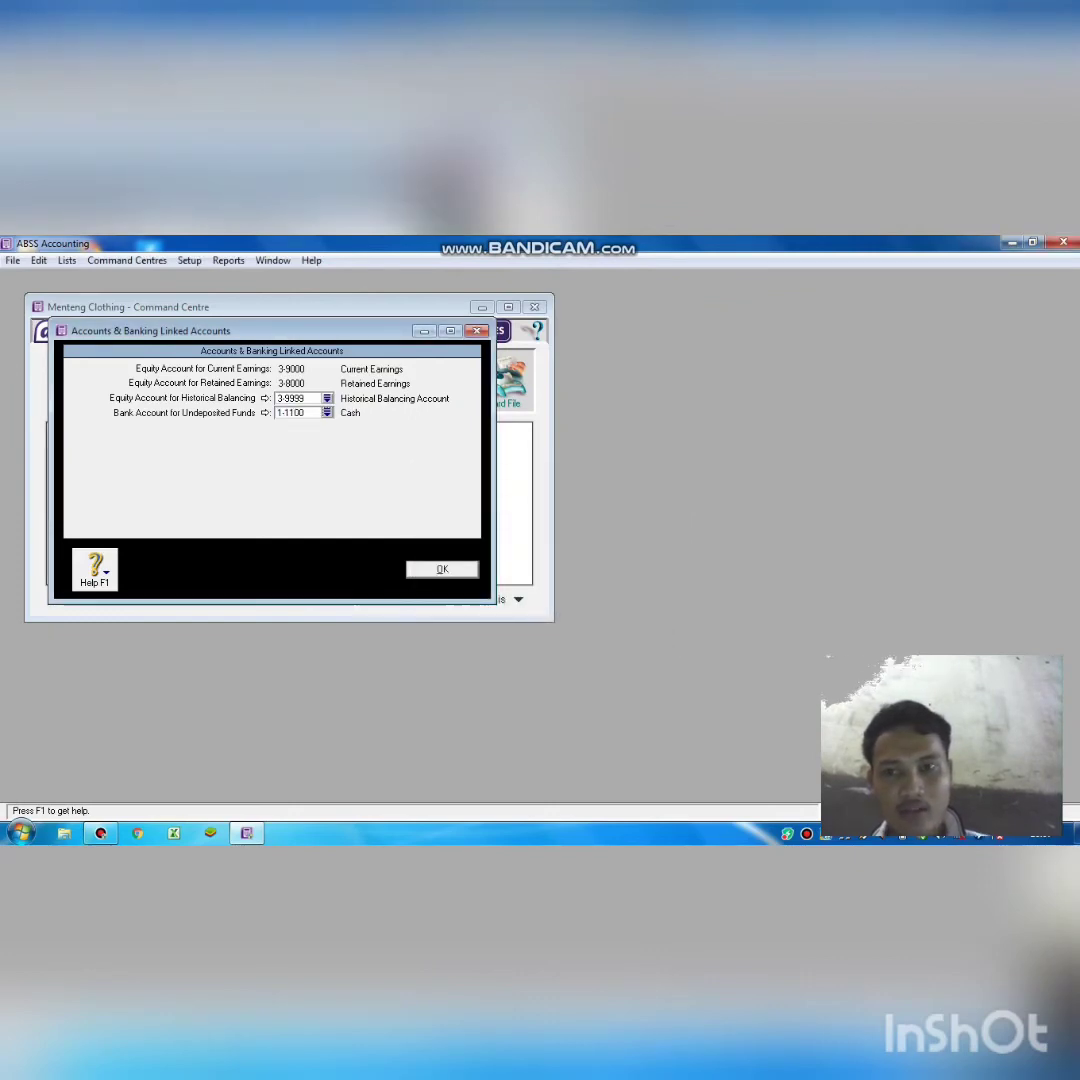
pyautogui.press('Return')
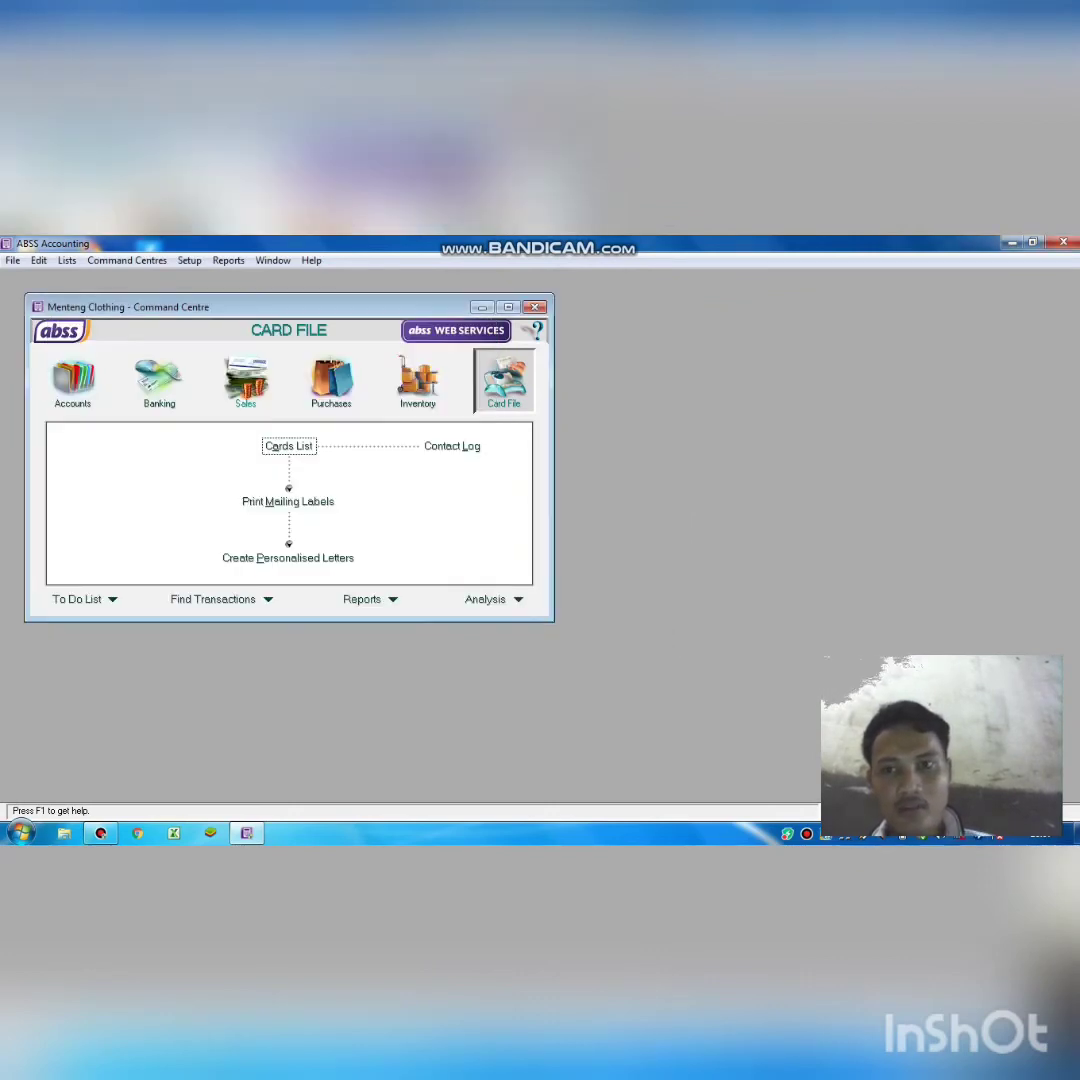
pyautogui.hotkey('alt', 'r')
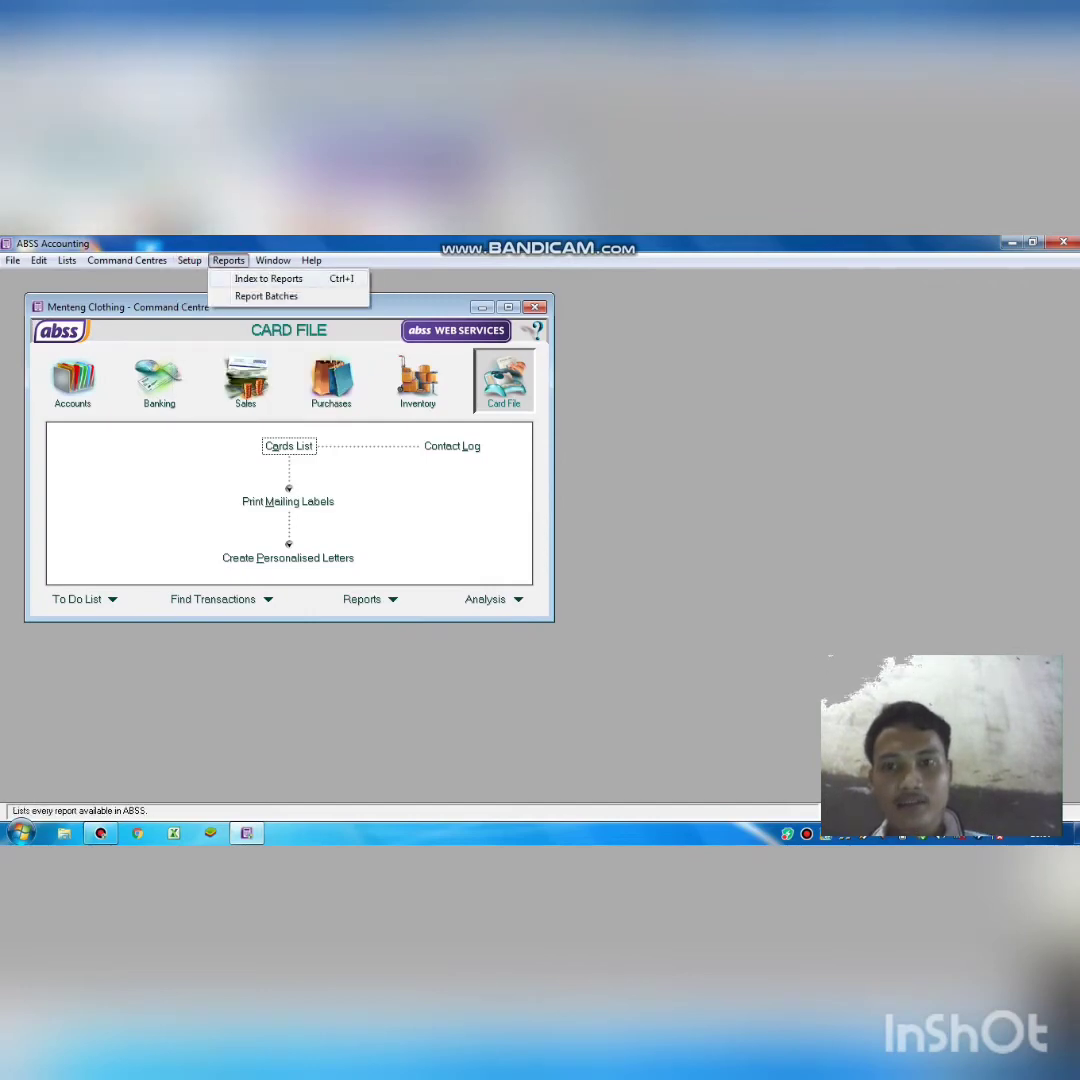
# Untick the freight, early-payment discount and late-payment charge options in Sales linked accounts.
pyautogui.moveTo(190, 261)
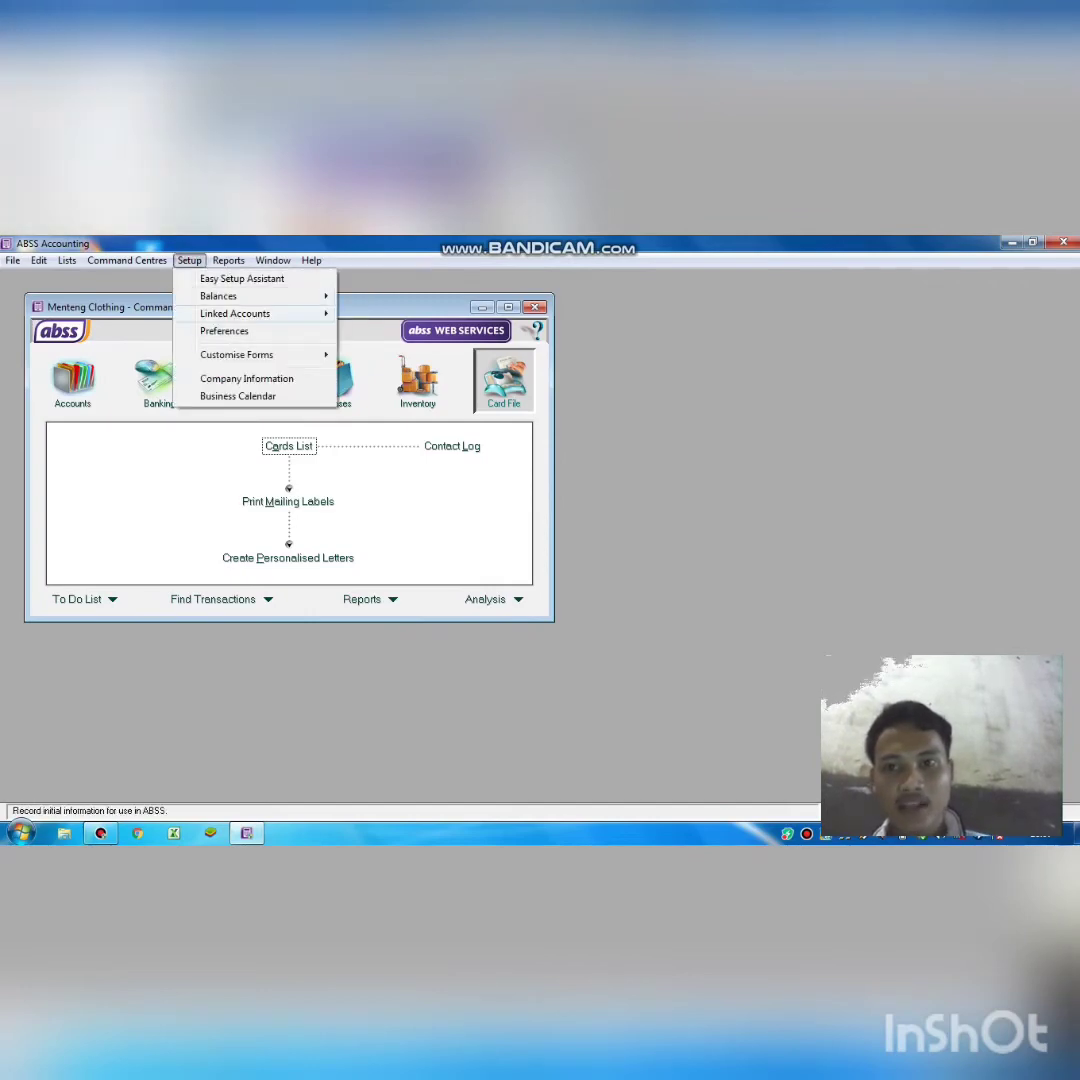
pyautogui.click(215, 312)
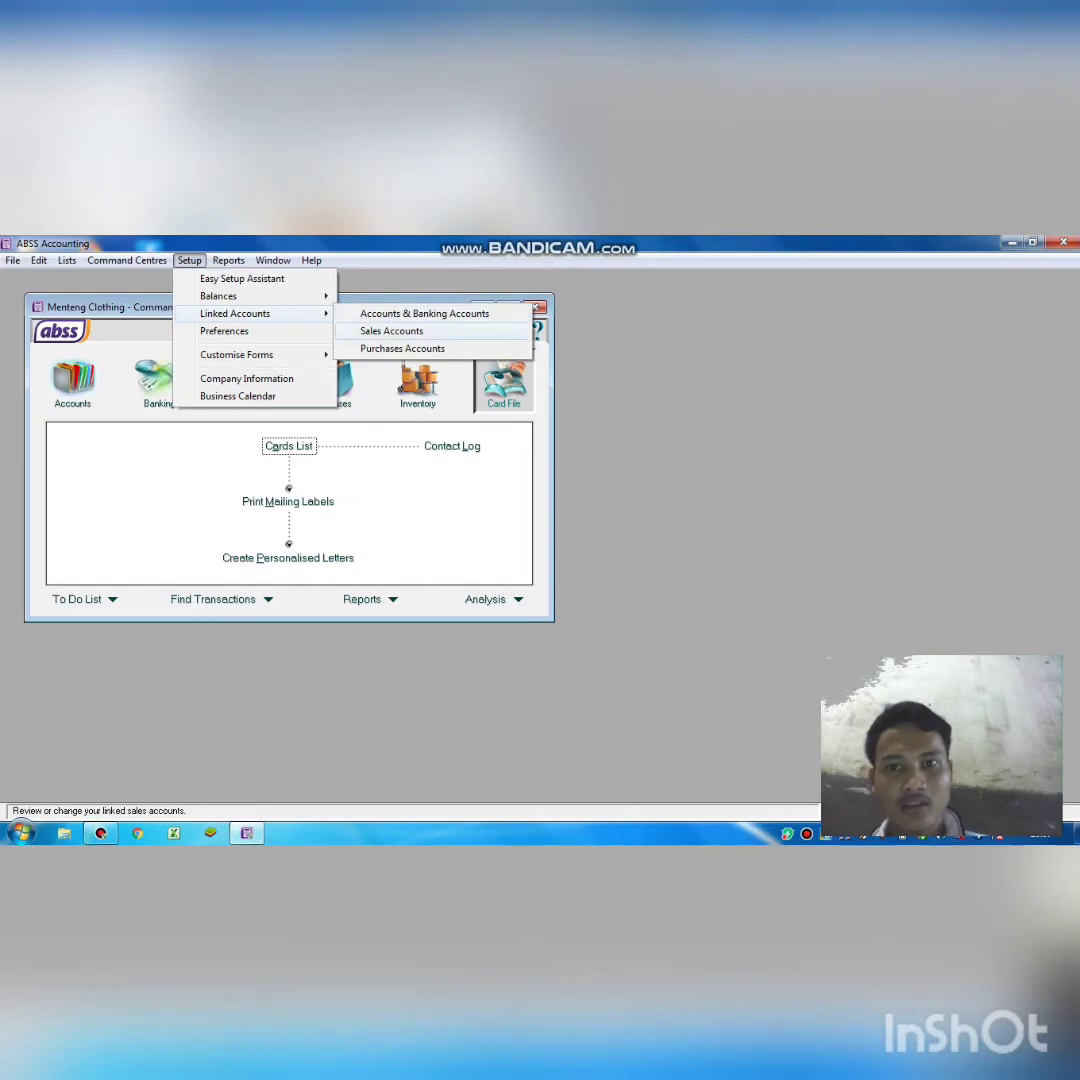
pyautogui.click(391, 330)
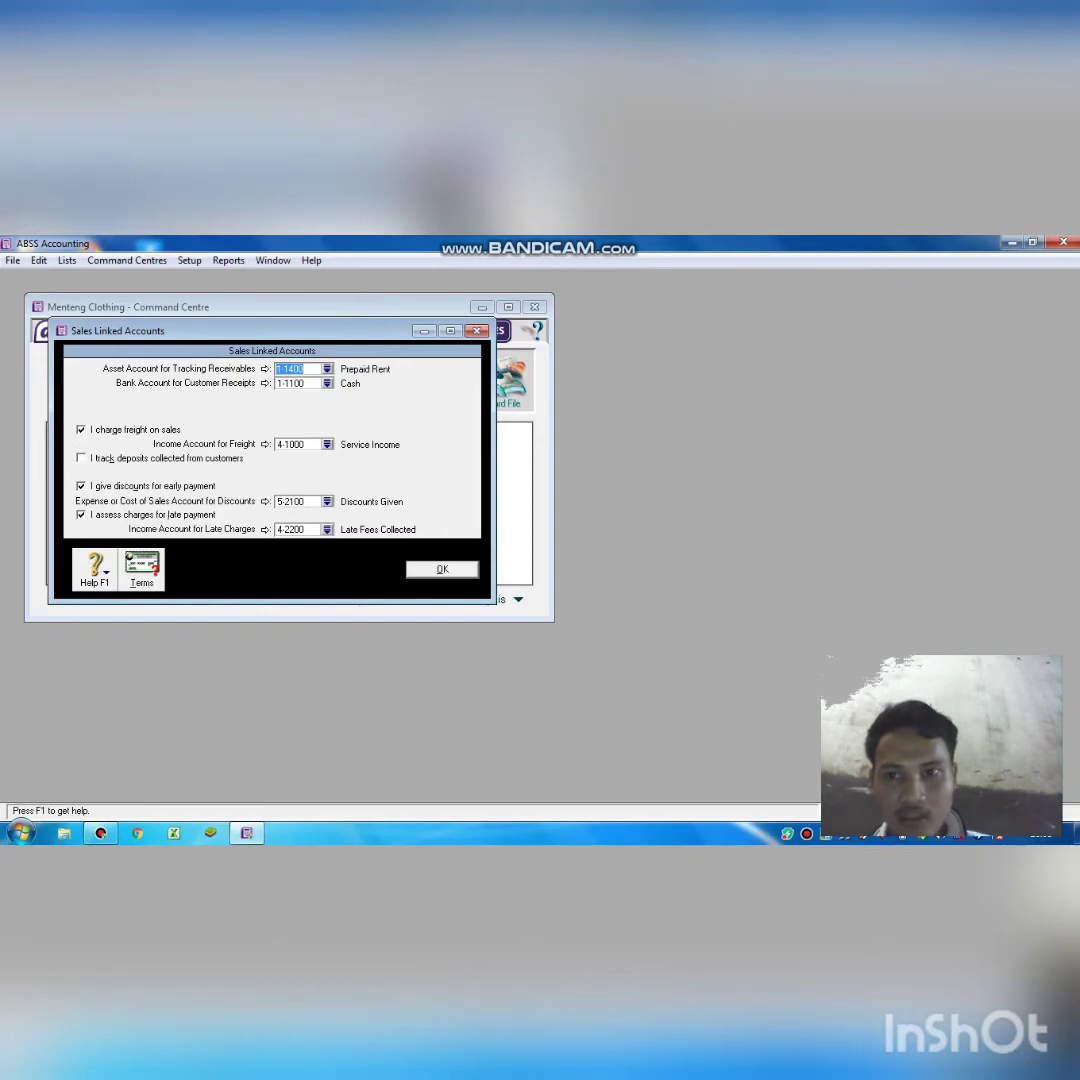
pyautogui.click(81, 430)
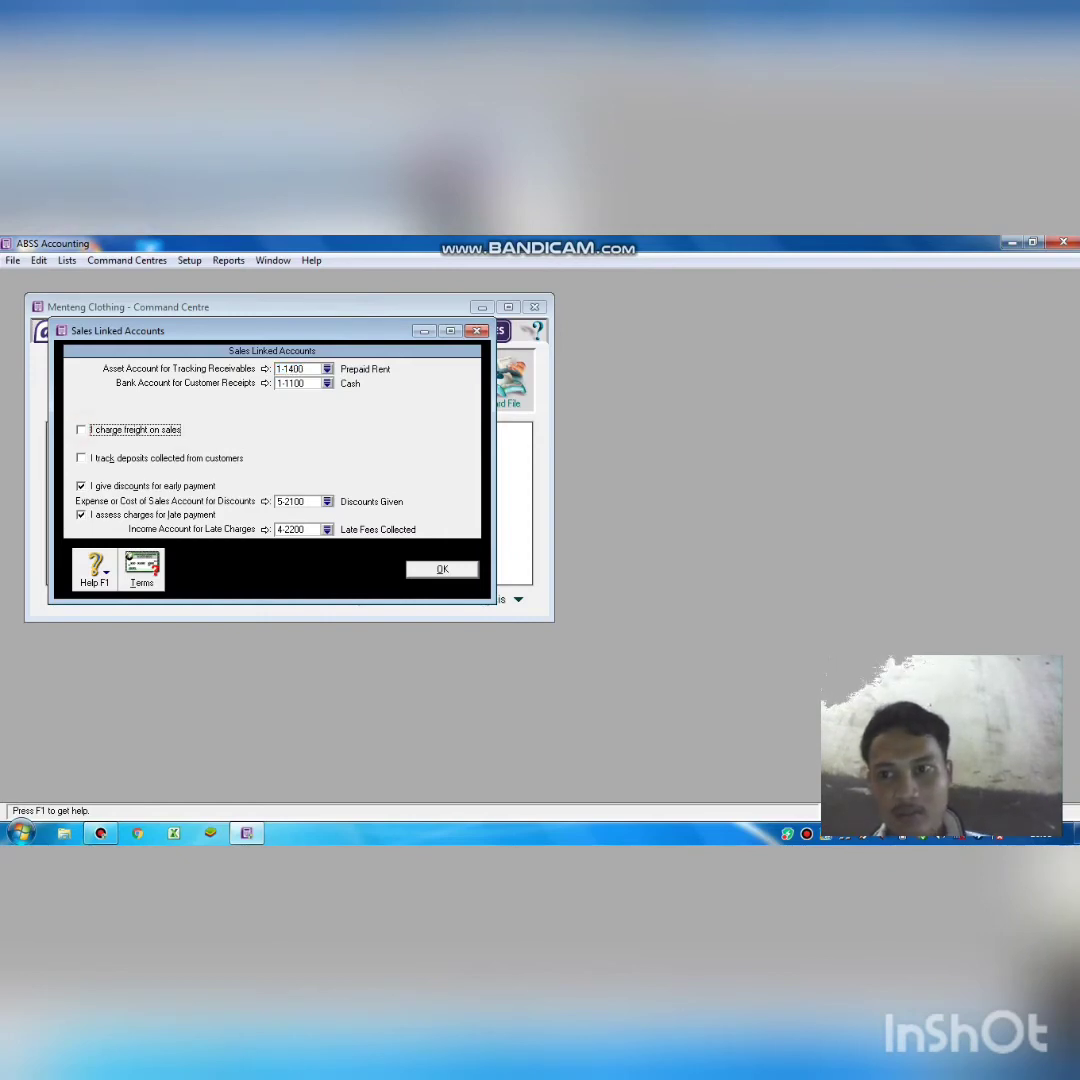
pyautogui.click(81, 486)
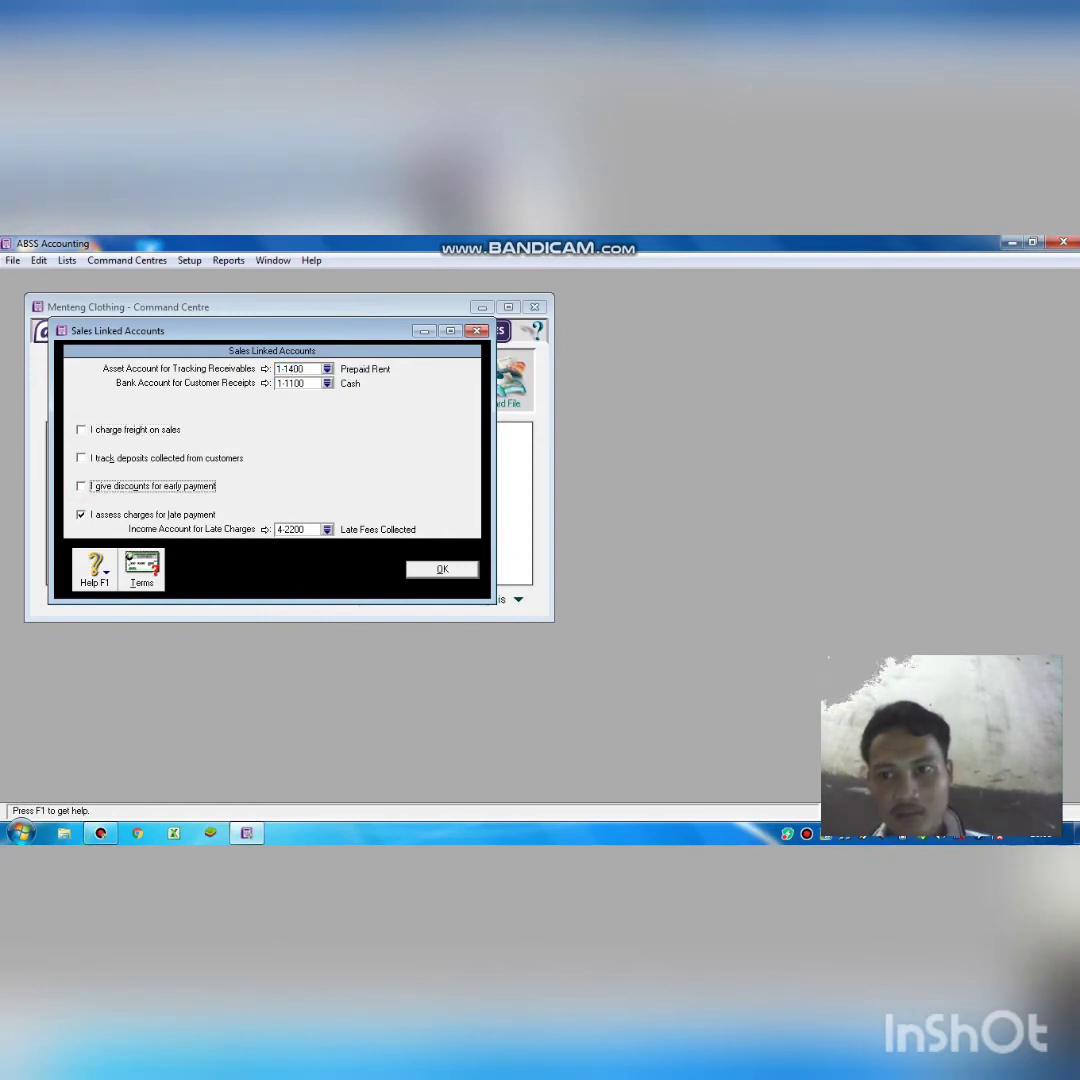
pyautogui.click(81, 515)
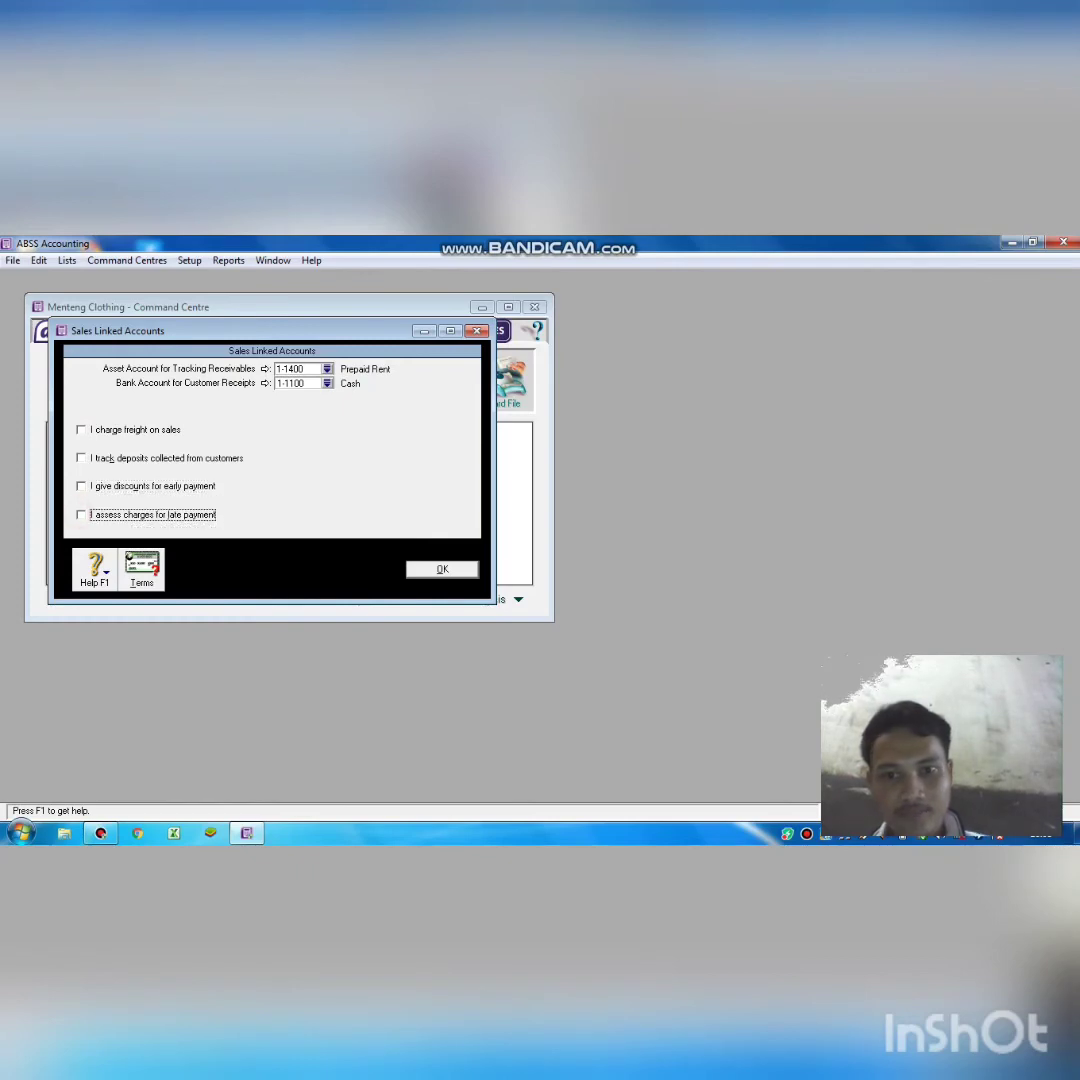
pyautogui.click(436, 569)
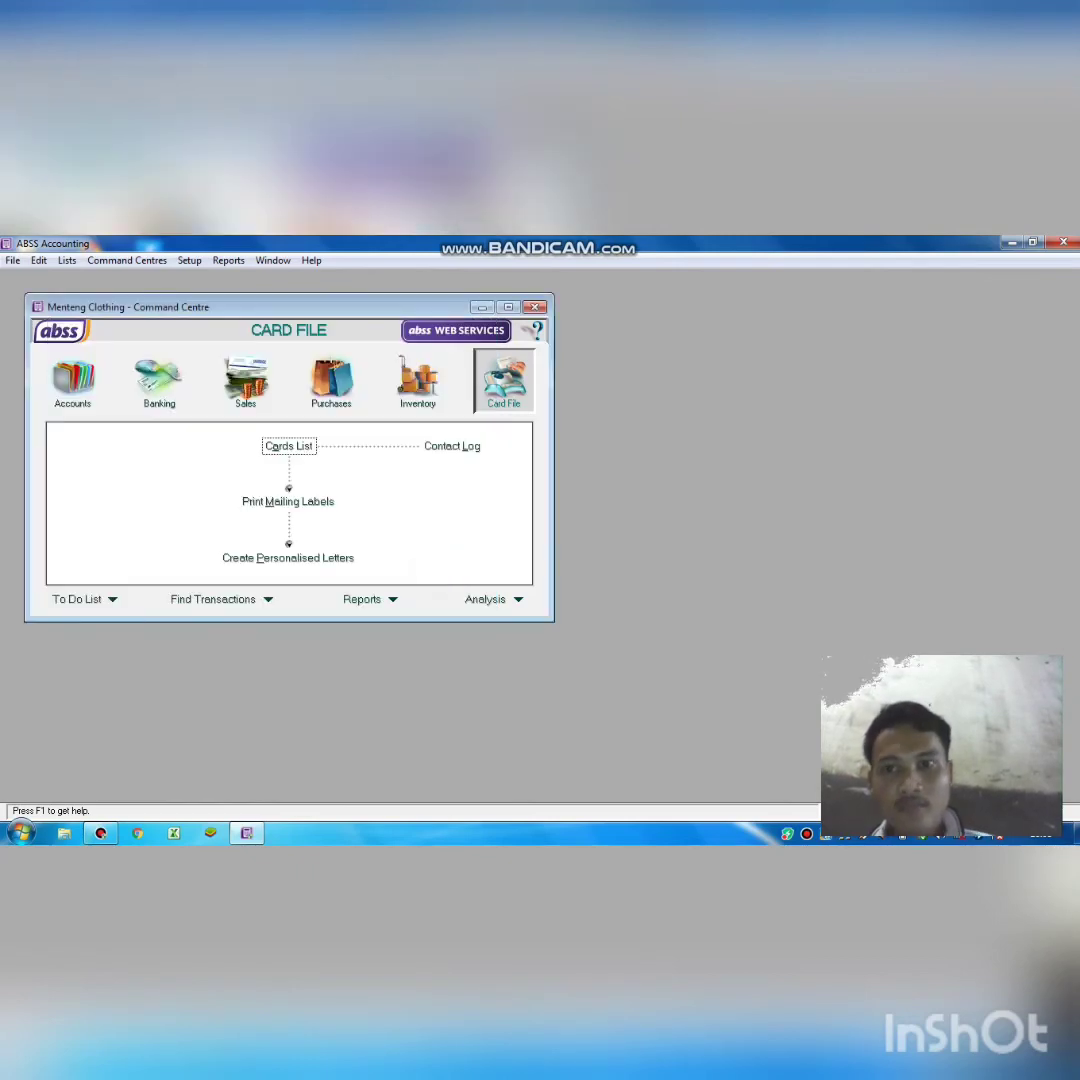
pyautogui.click(189, 260)
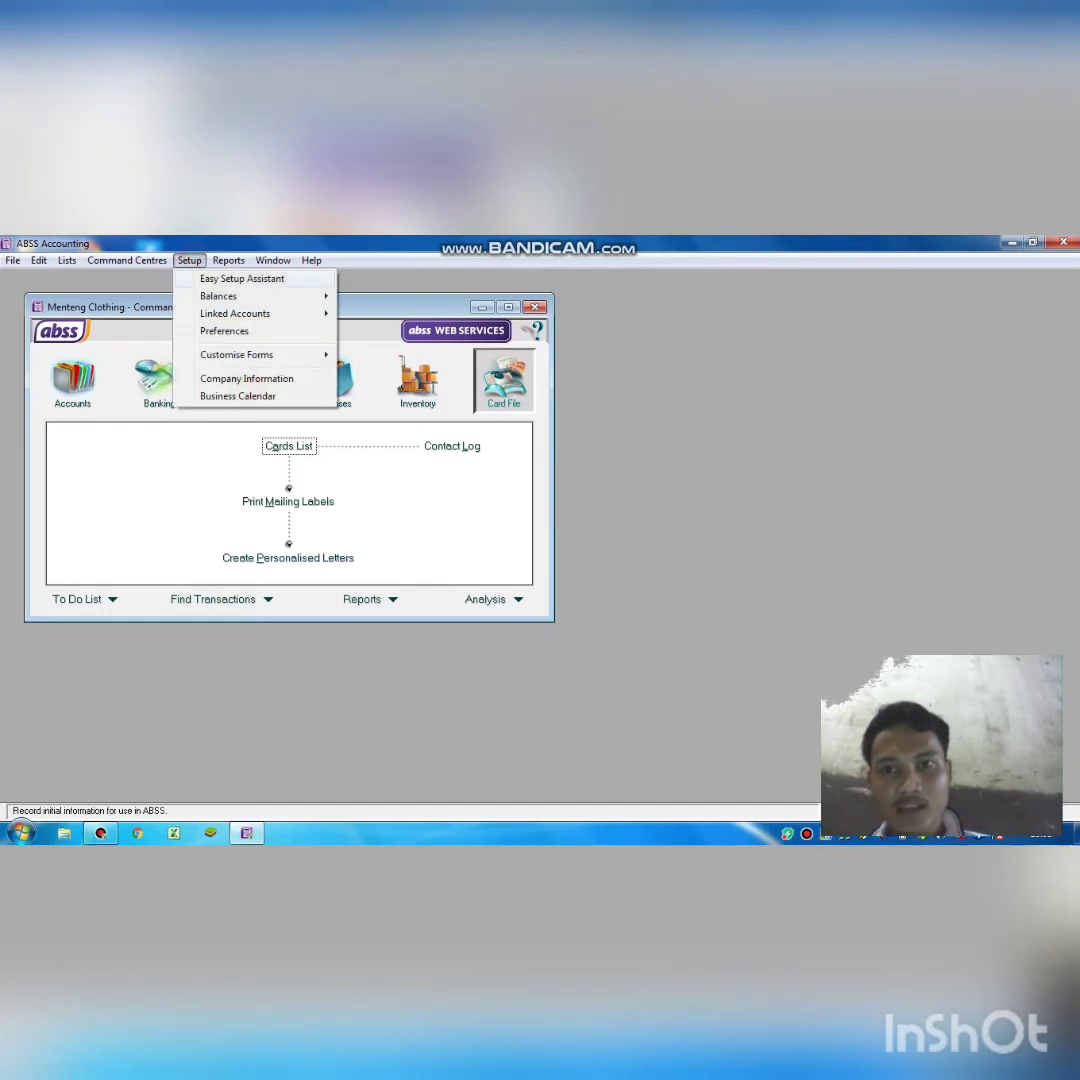
pyautogui.moveTo(236, 314)
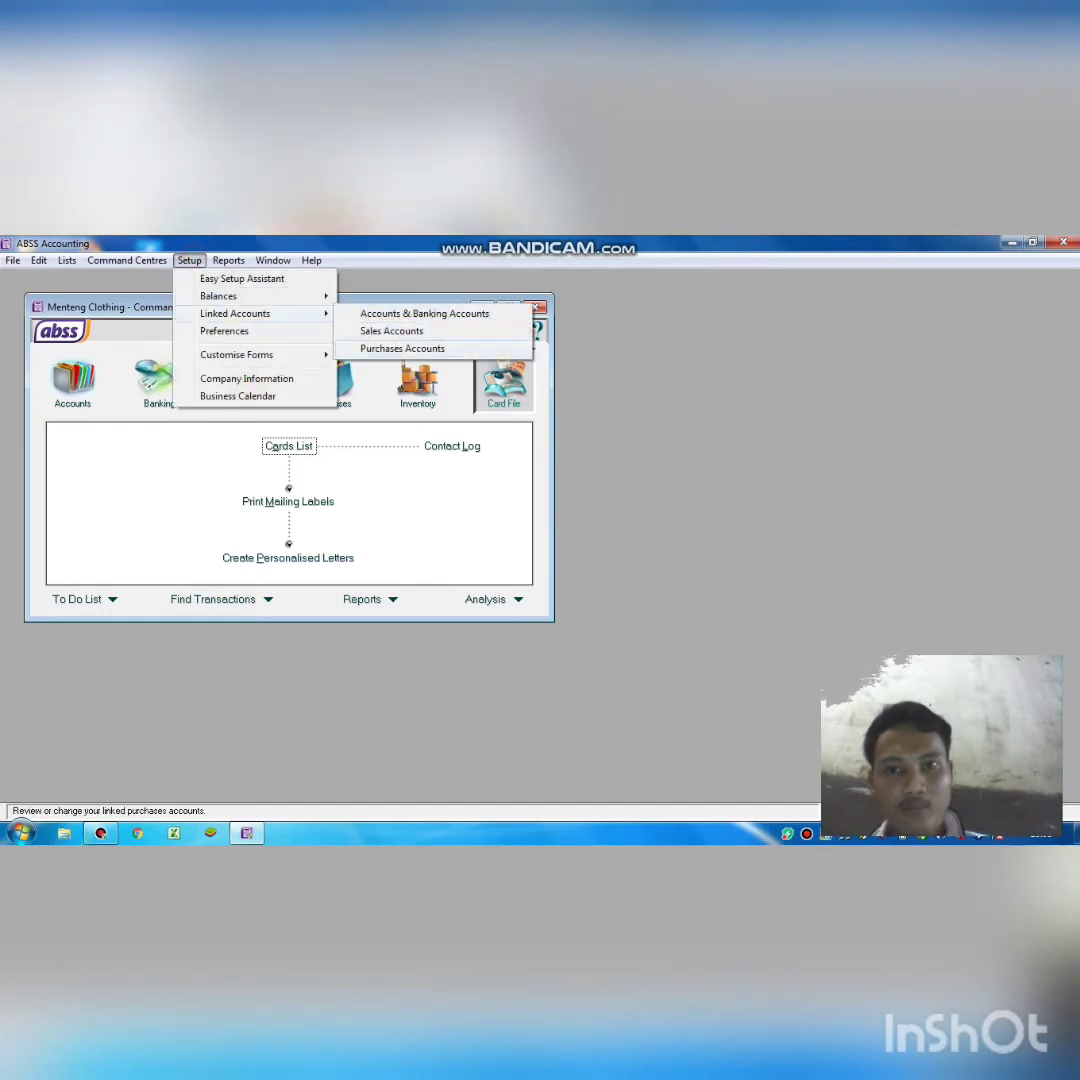
pyautogui.click(402, 348)
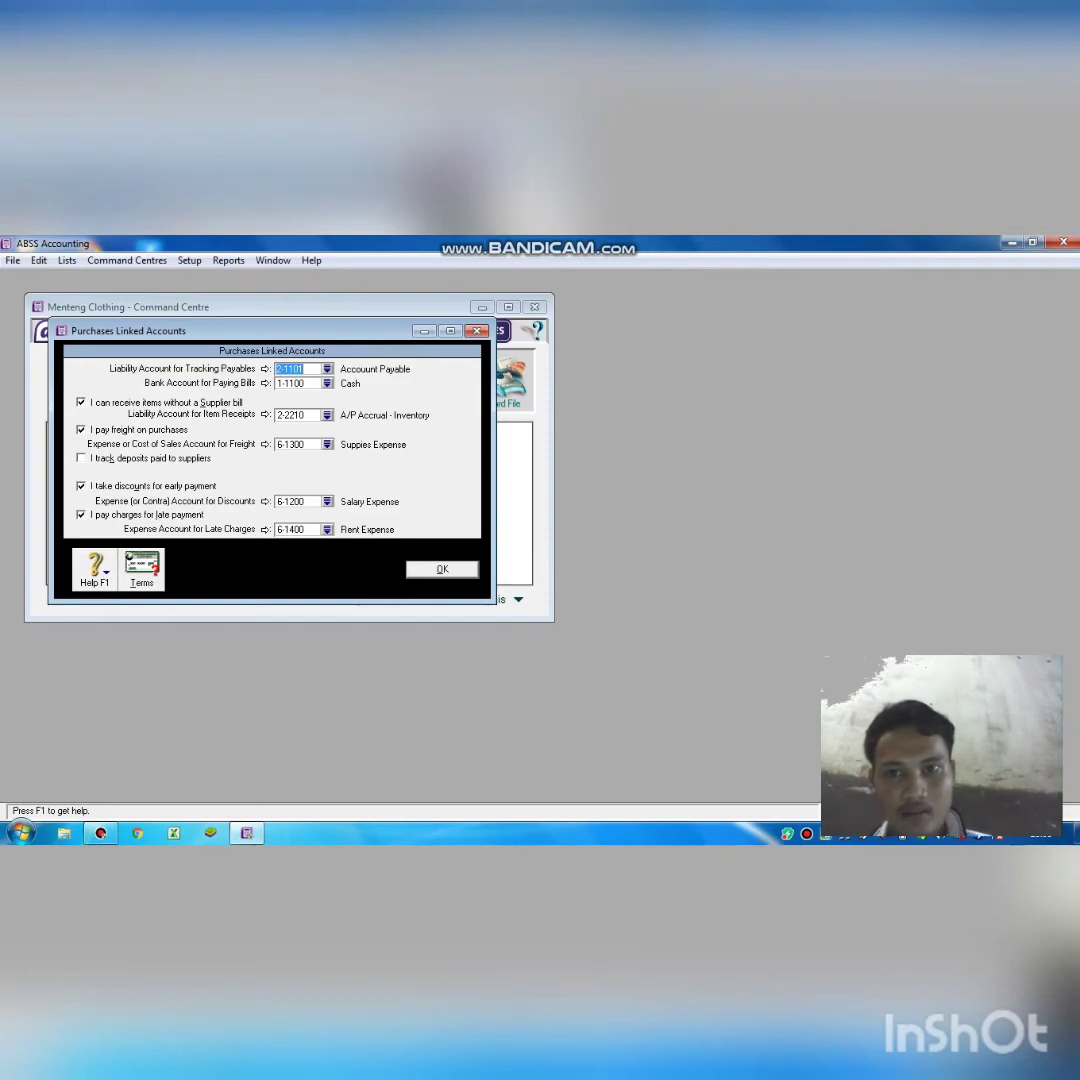
pyautogui.click(327, 369)
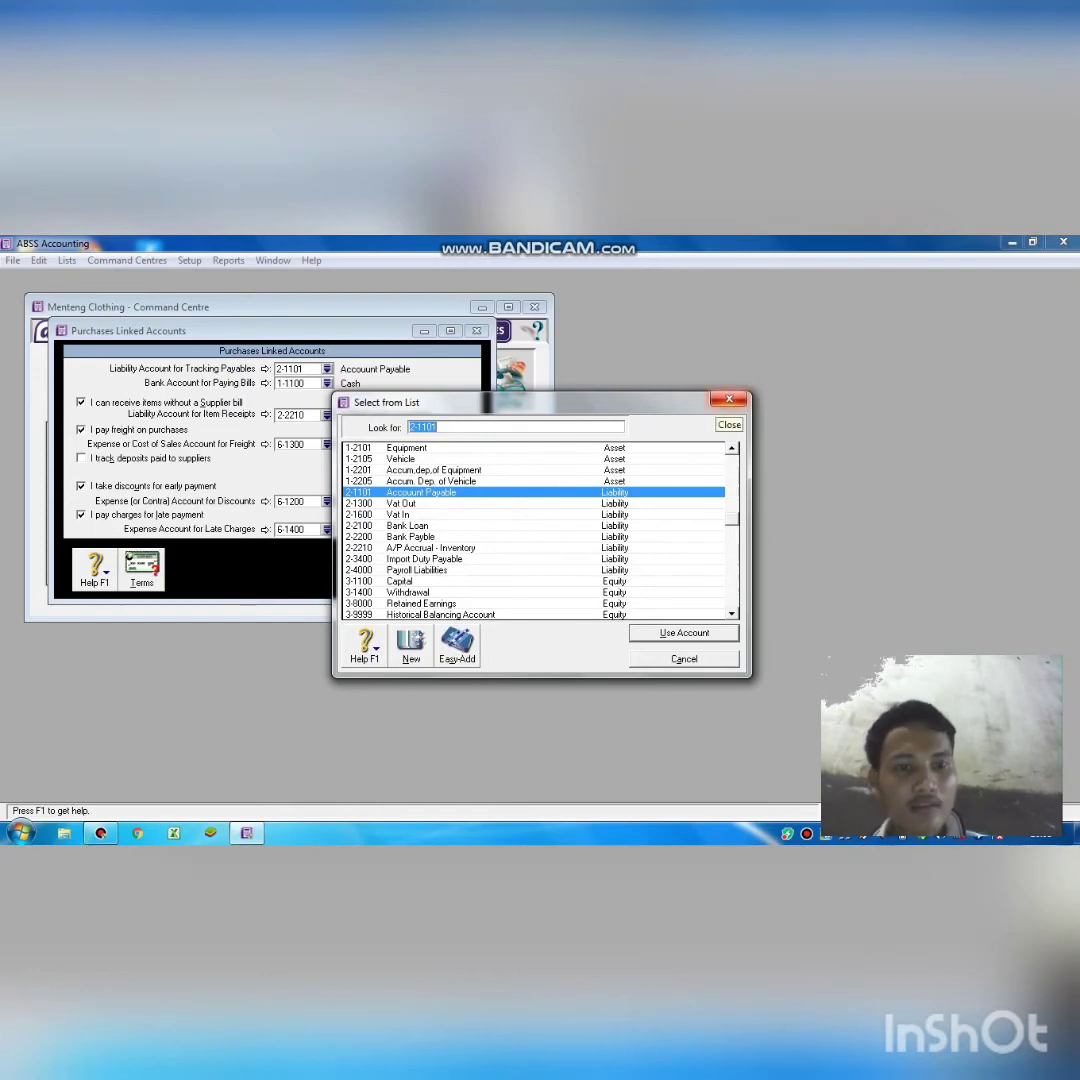
pyautogui.click(729, 399)
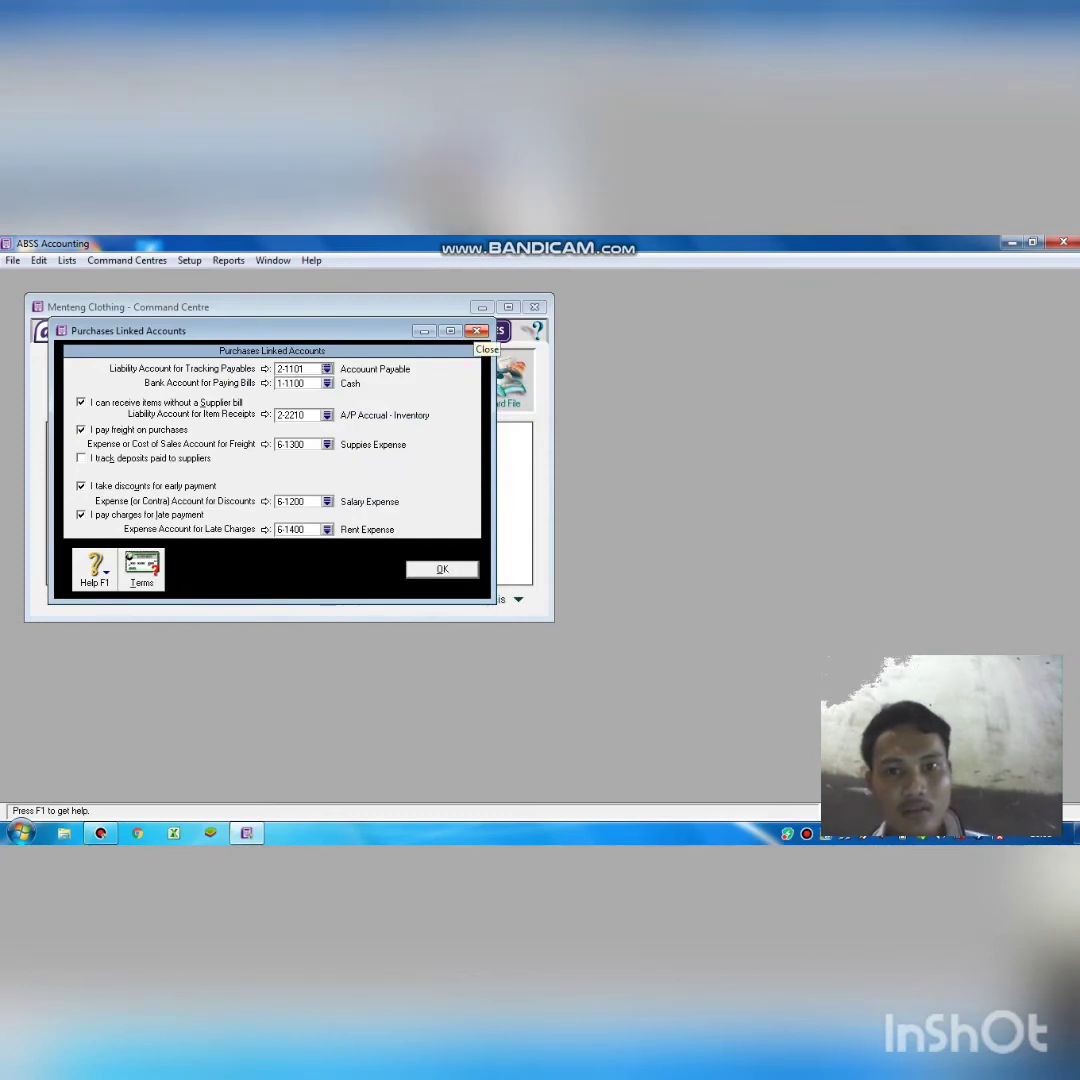
pyautogui.click(478, 331)
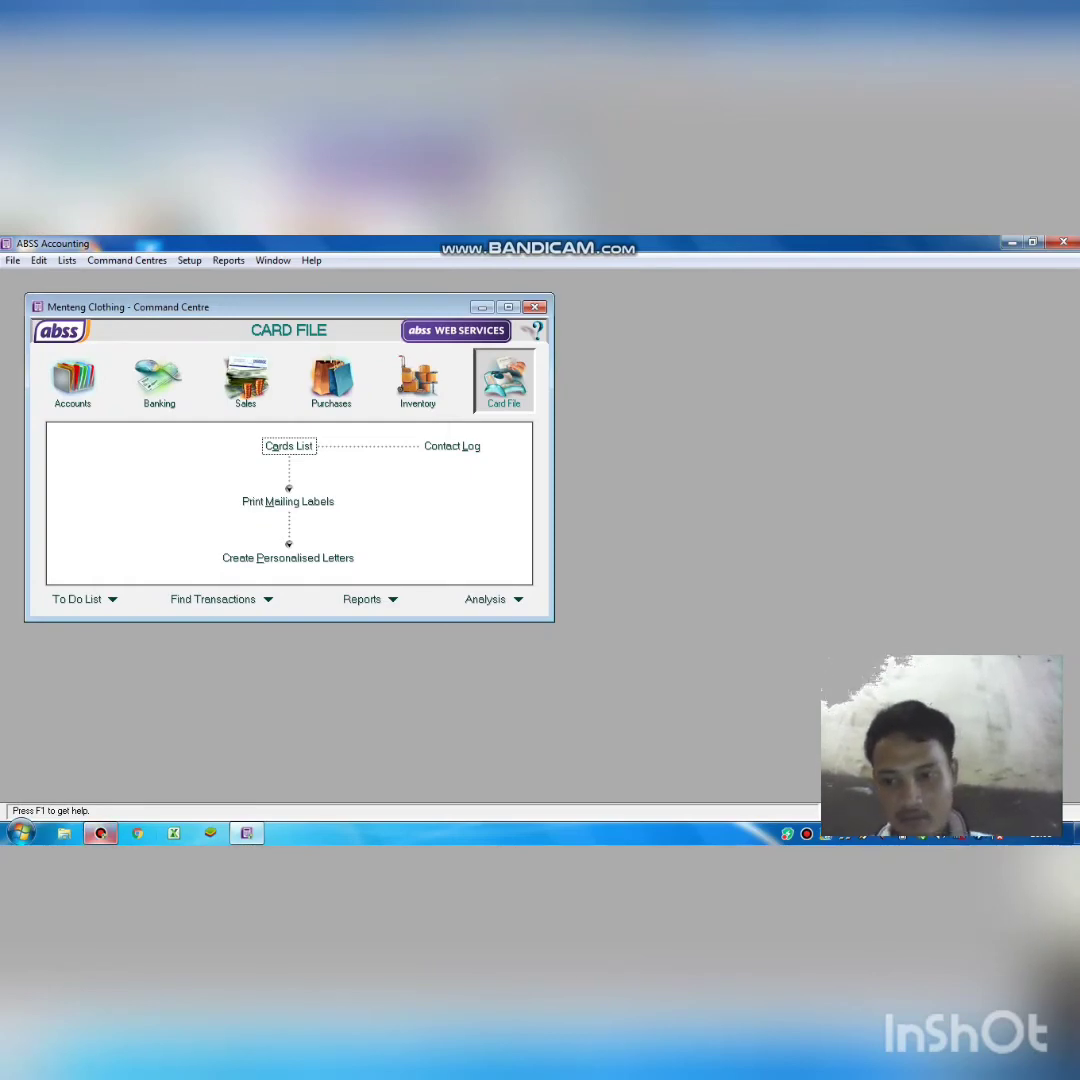
pyautogui.click(101, 833)
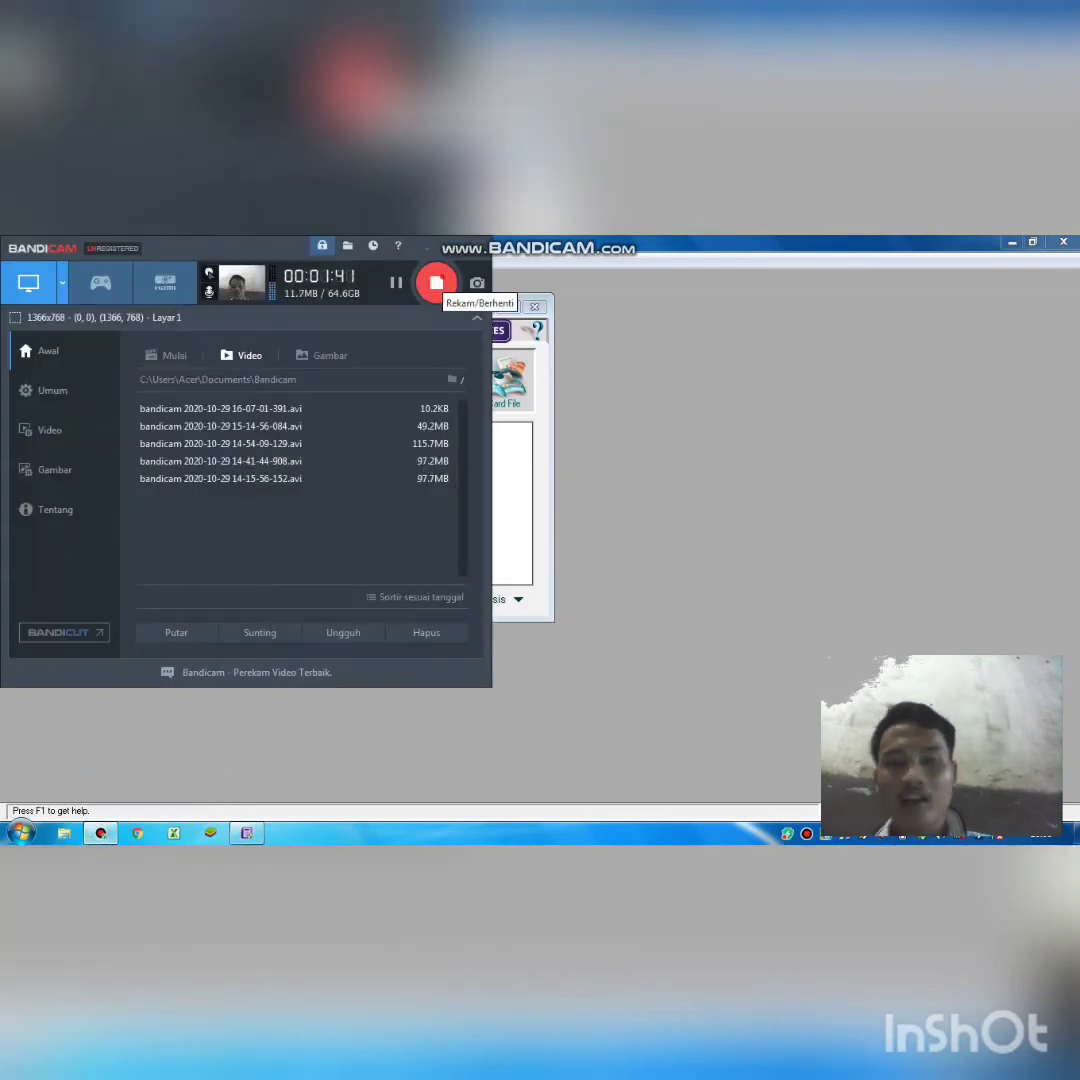
pyautogui.click(436, 283)
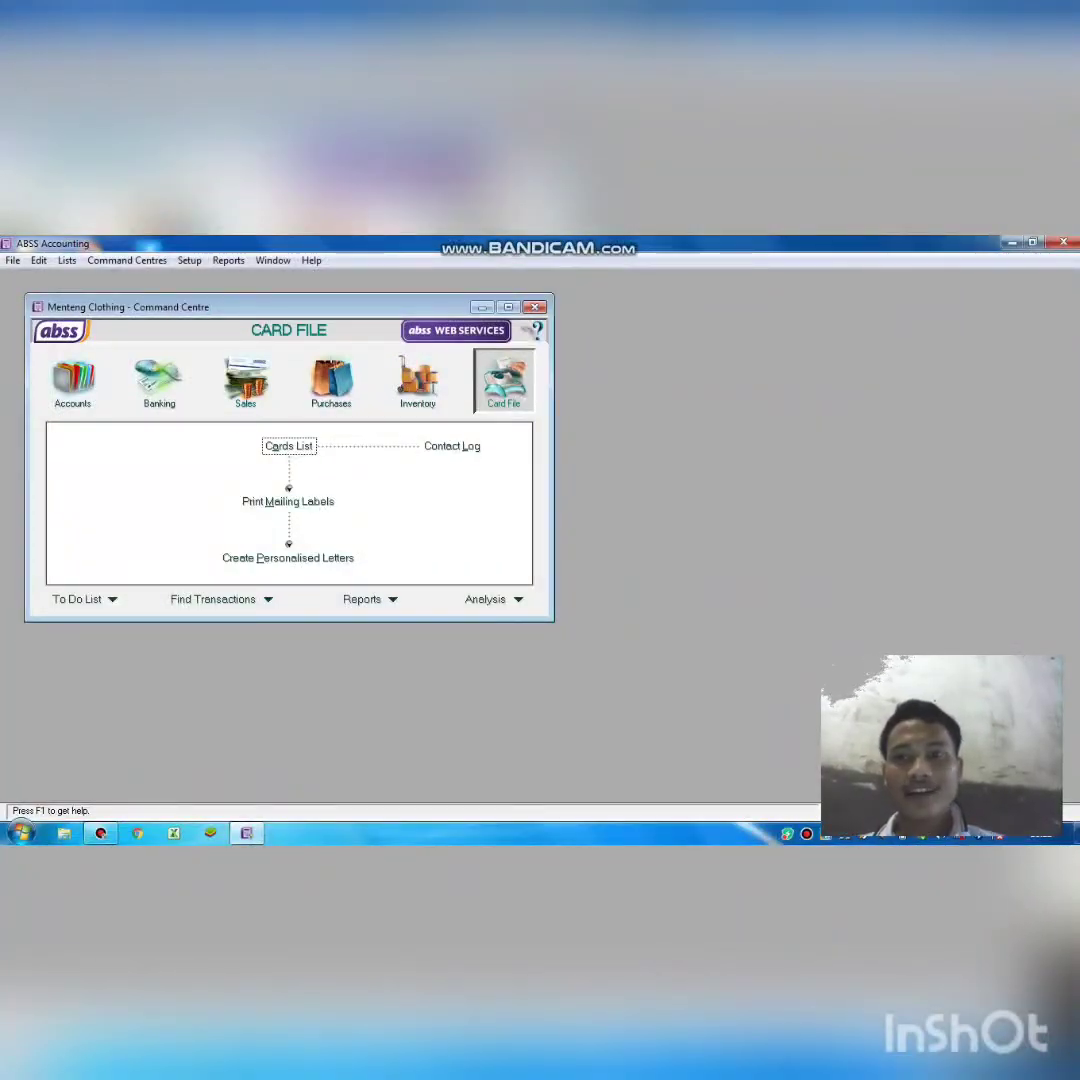
pyautogui.click(189, 260)
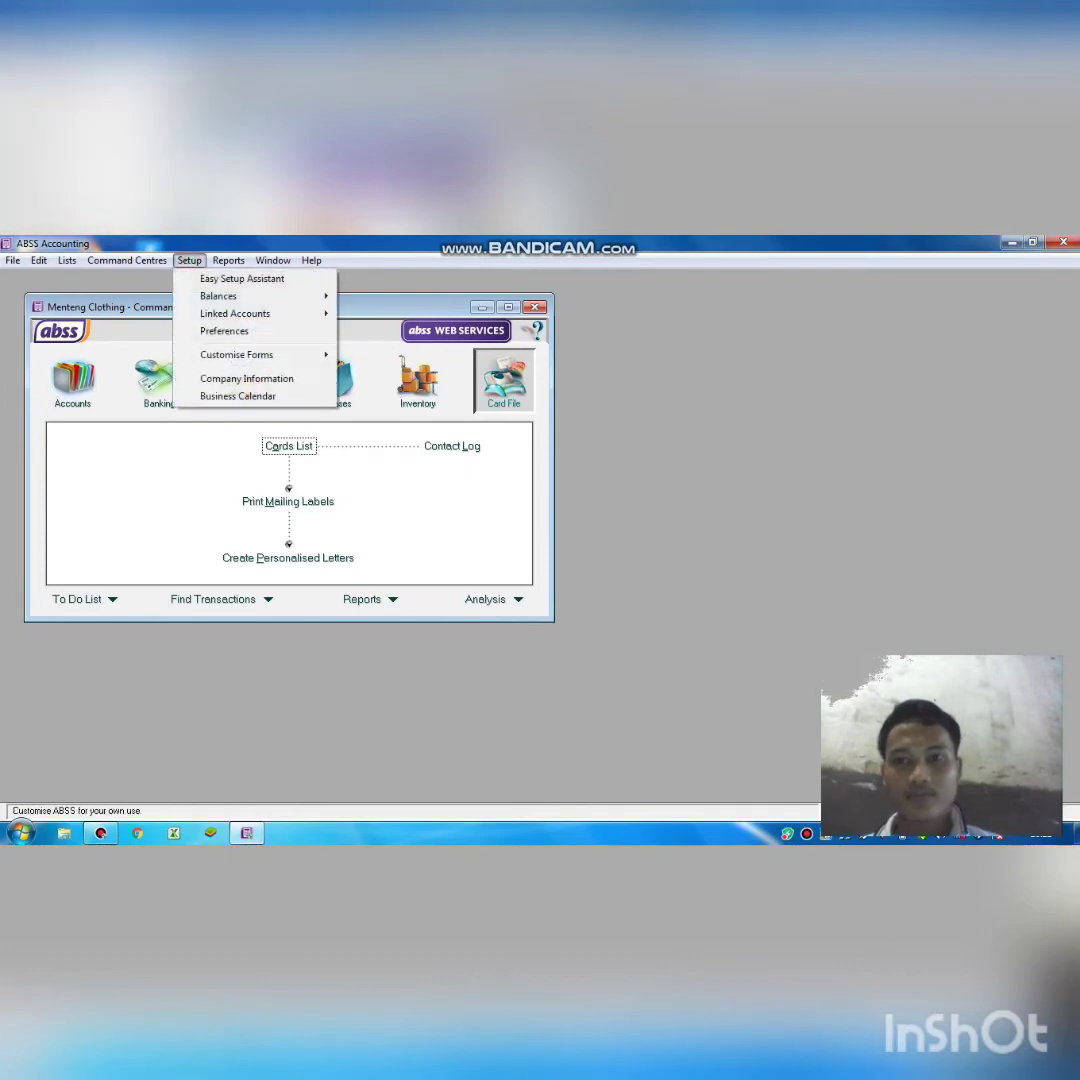
pyautogui.moveTo(235, 313)
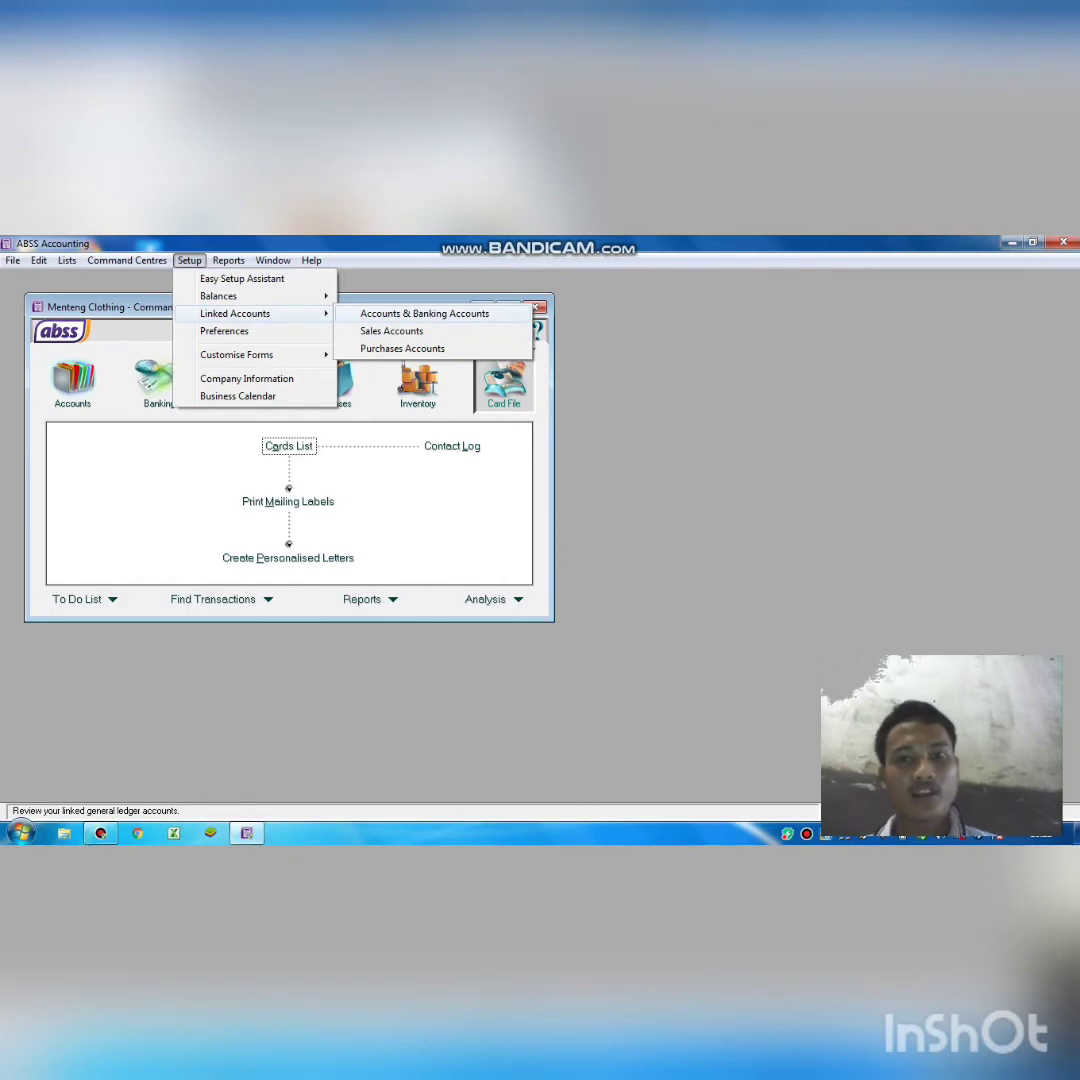
pyautogui.press('Return')
pyautogui.press('Escape')
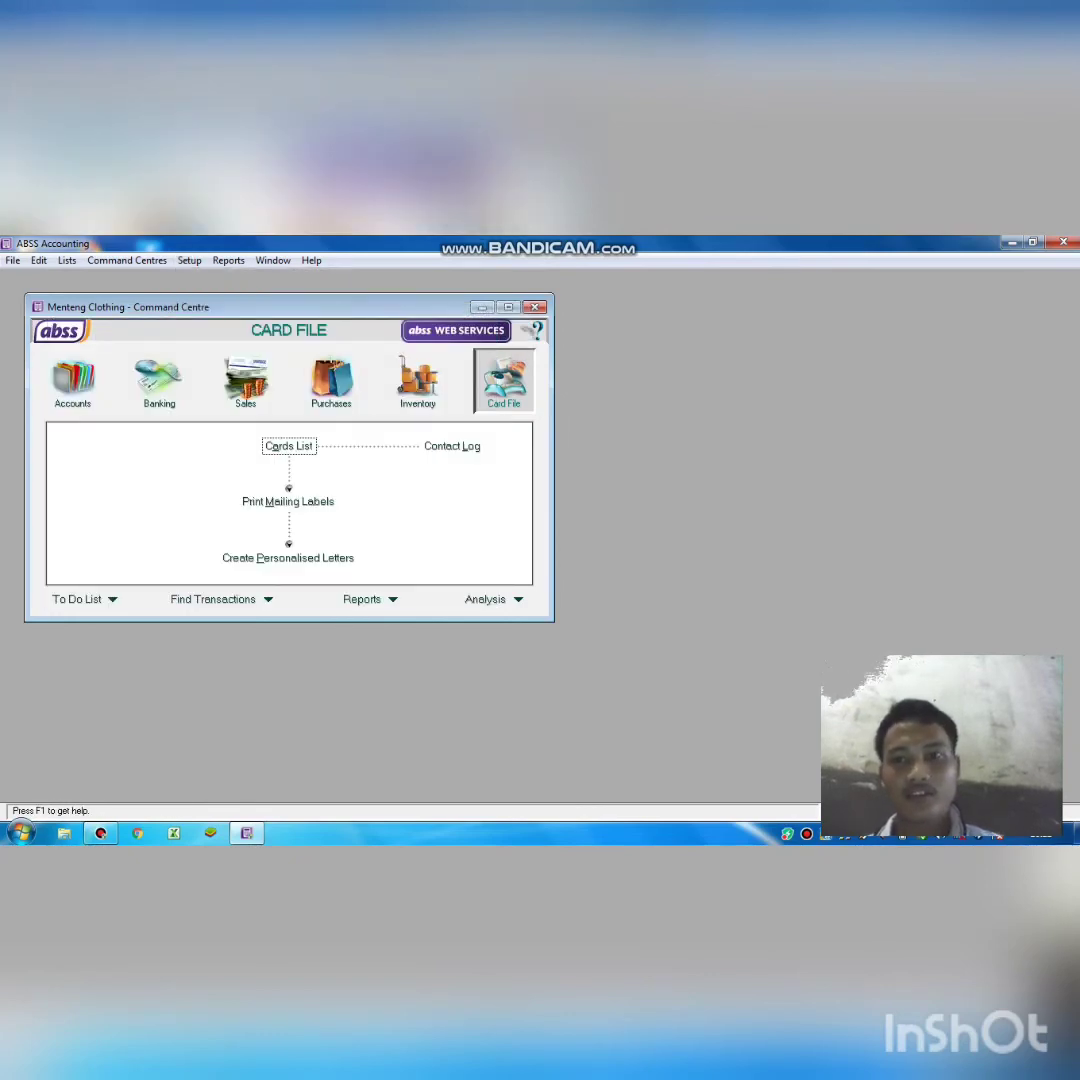
pyautogui.hotkey('alt', 's')
pyautogui.press('Down')
pyautogui.press('Down')
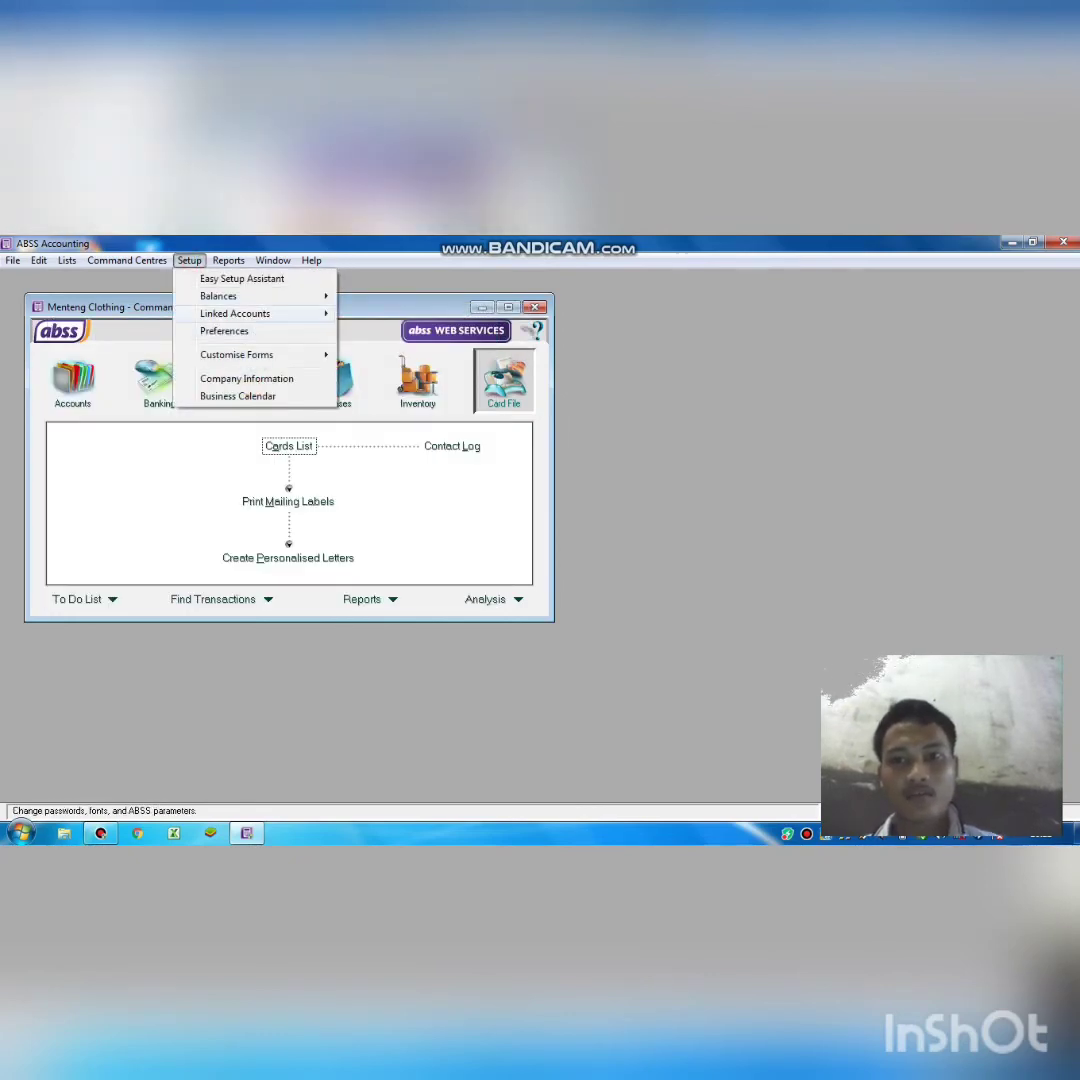
pyautogui.press('Right')
pyautogui.press('Return')
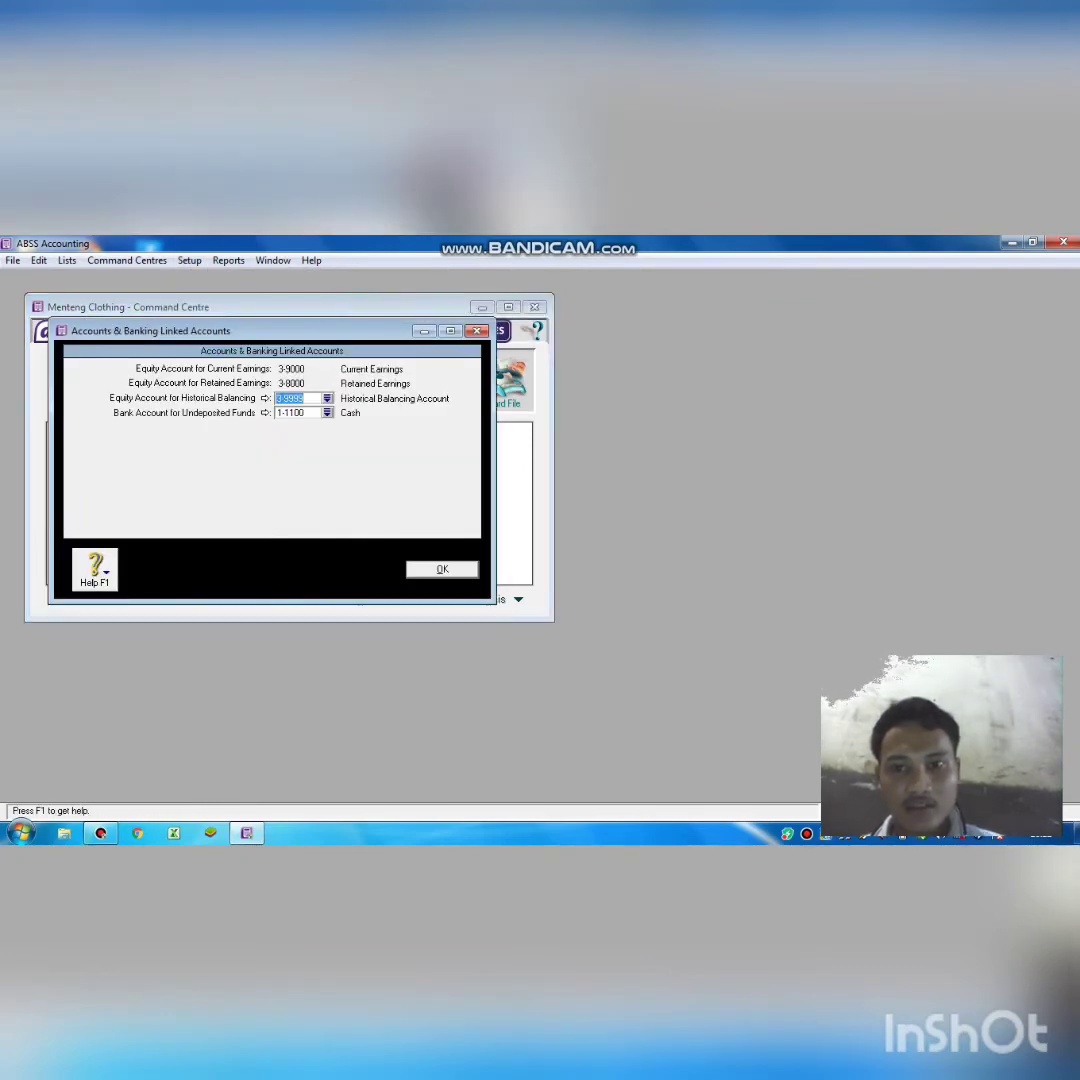
pyautogui.press('Return')
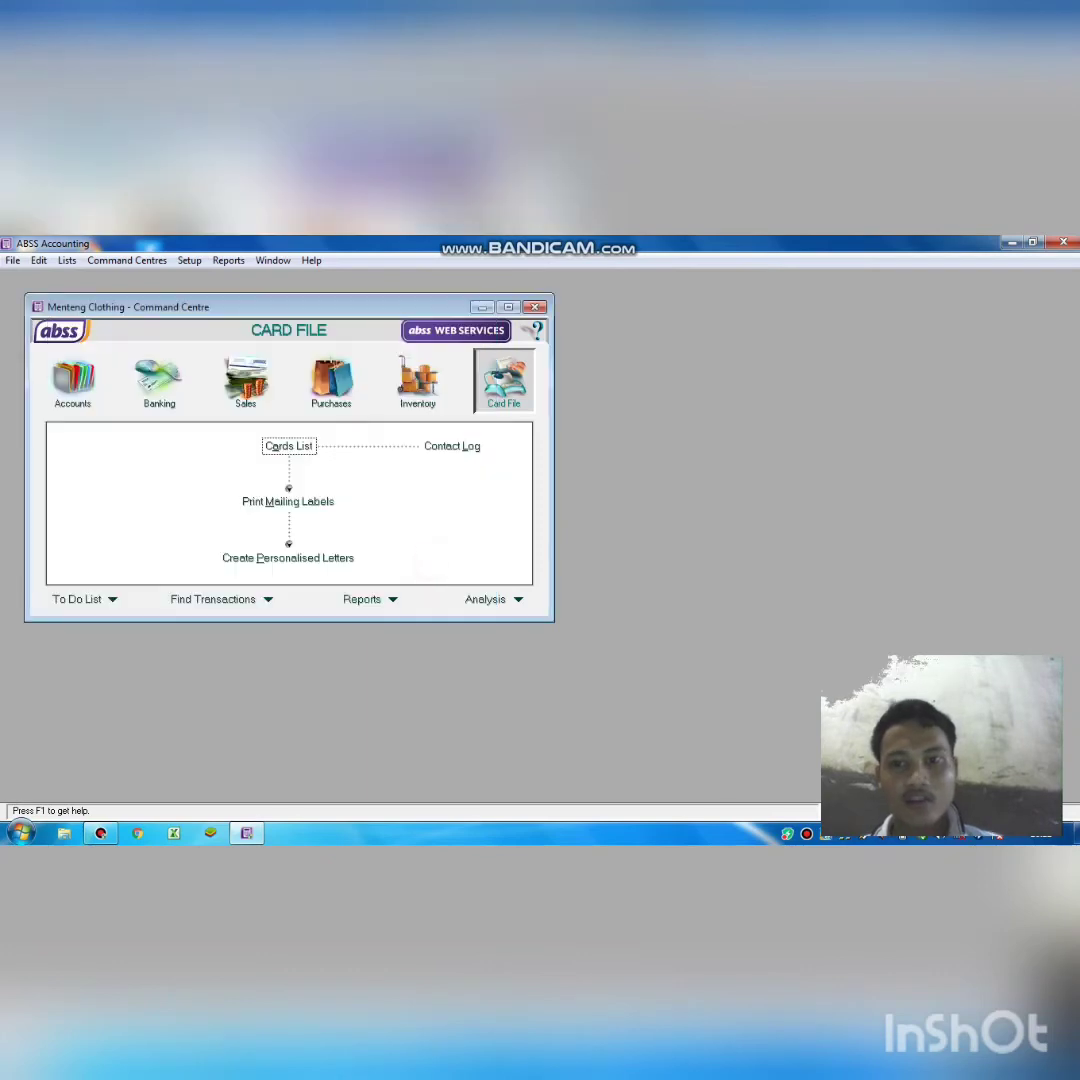
# Set 1-1202 Account receivable as the Tracking Receivables account in Sales linked accounts.
pyautogui.click(189, 260)
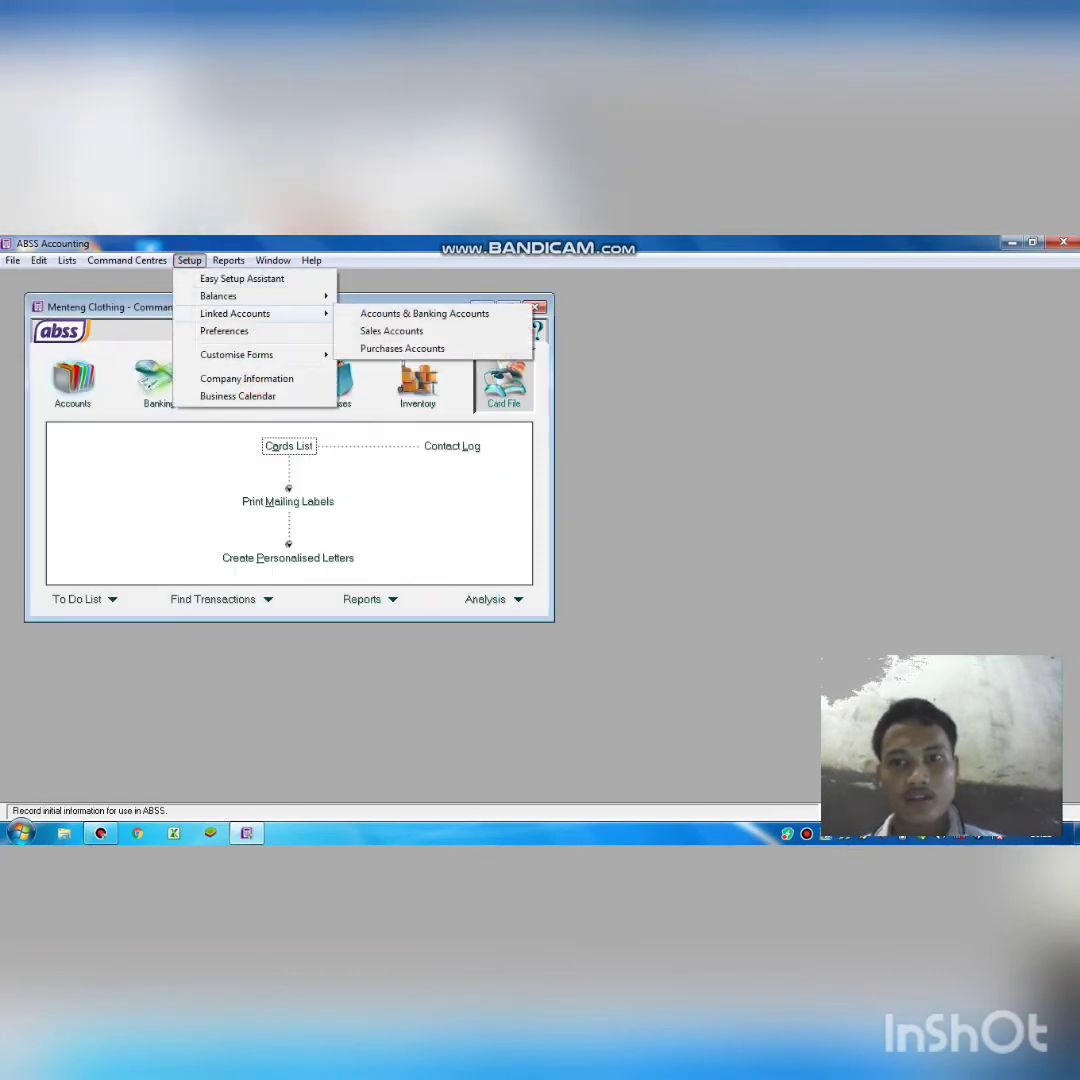
pyautogui.click(391, 331)
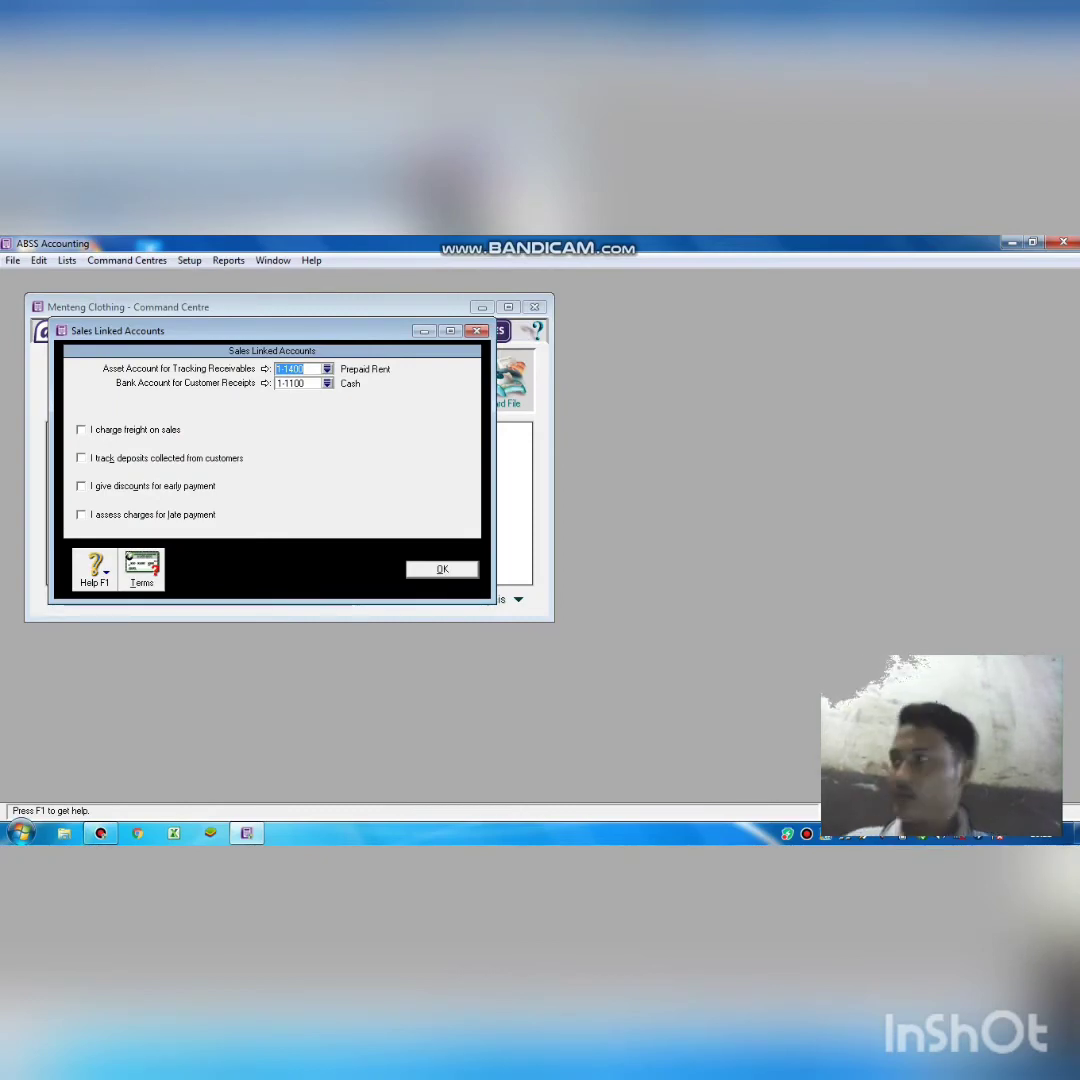
pyautogui.click(327, 369)
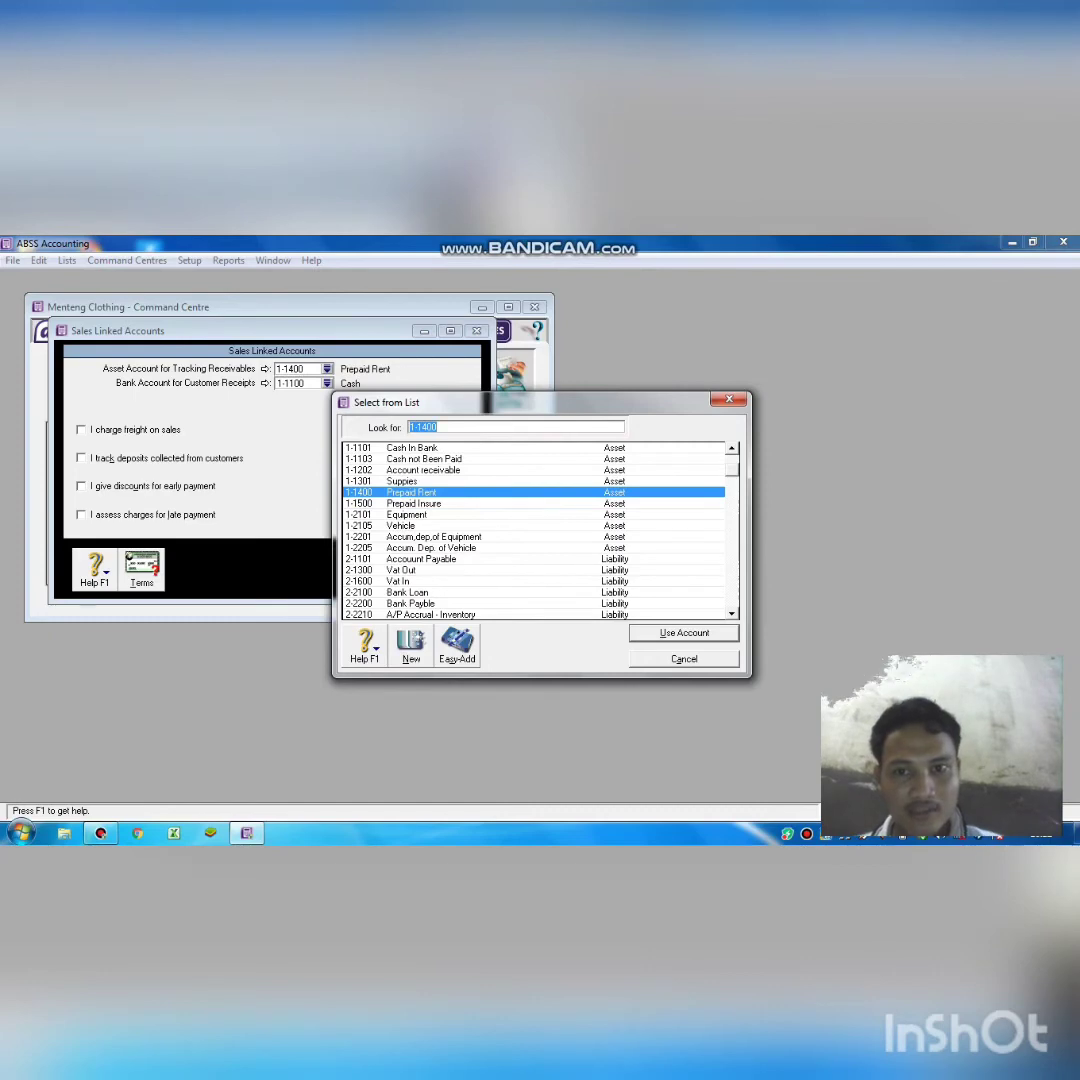
pyautogui.click(425, 469)
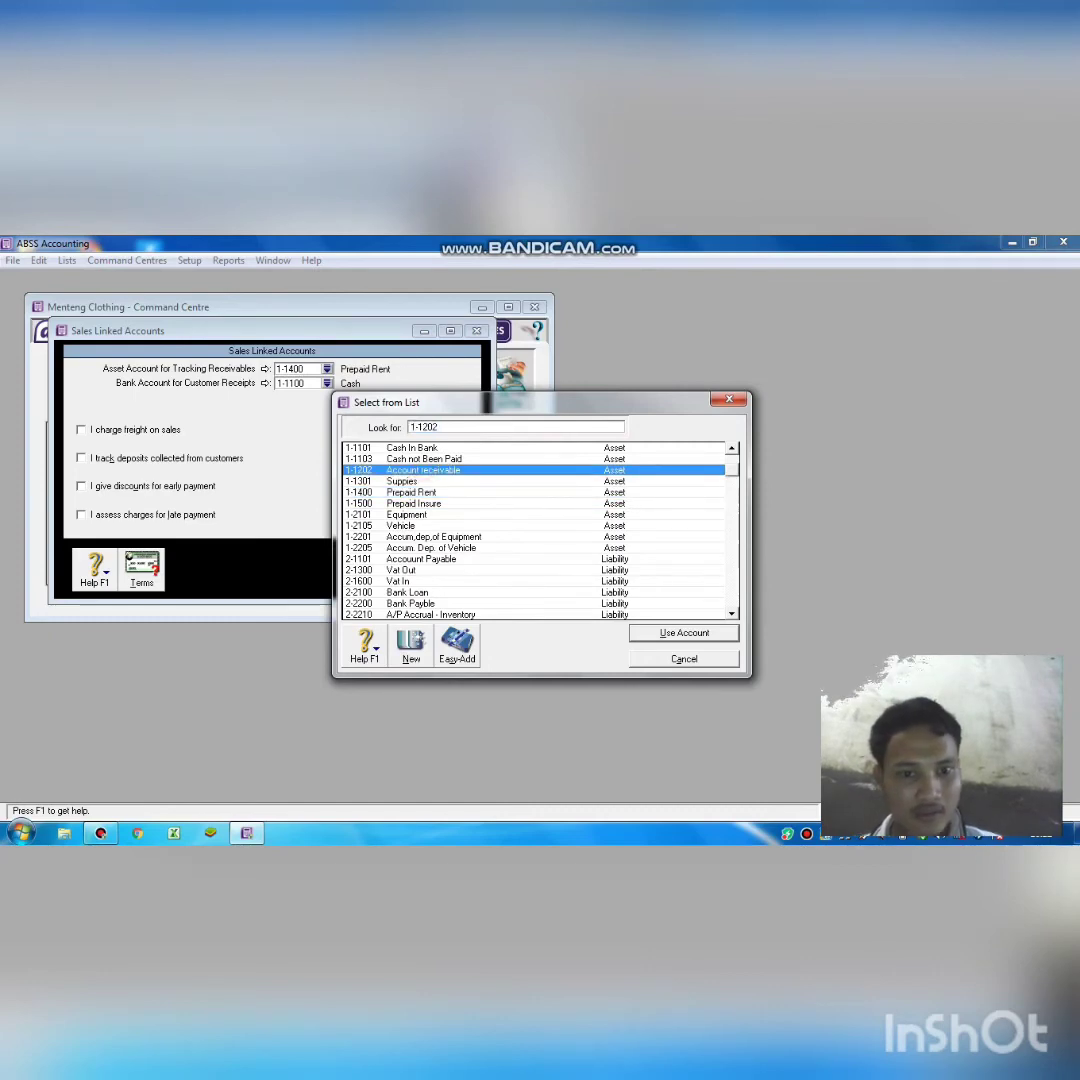
pyautogui.press('Return')
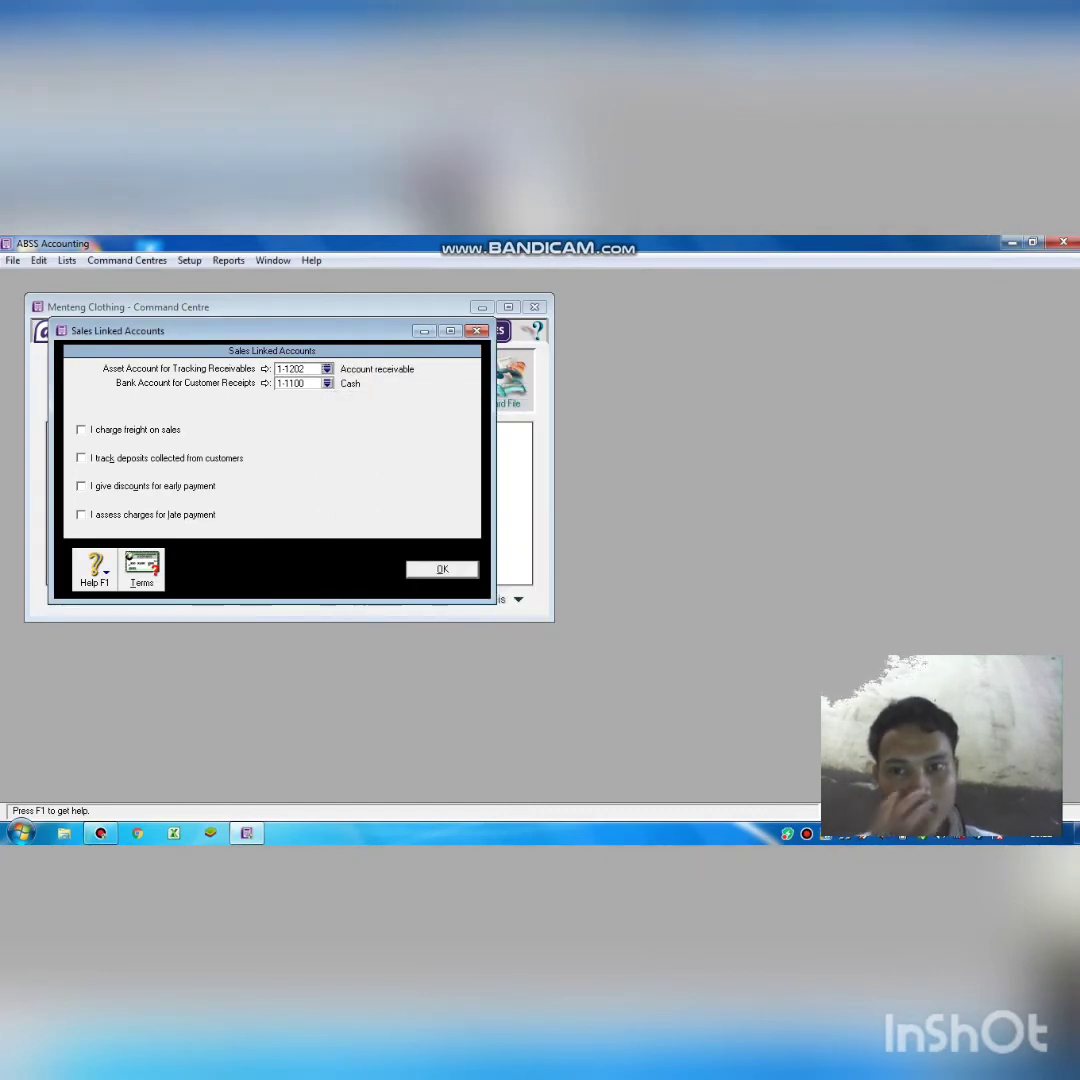
pyautogui.press('Return')
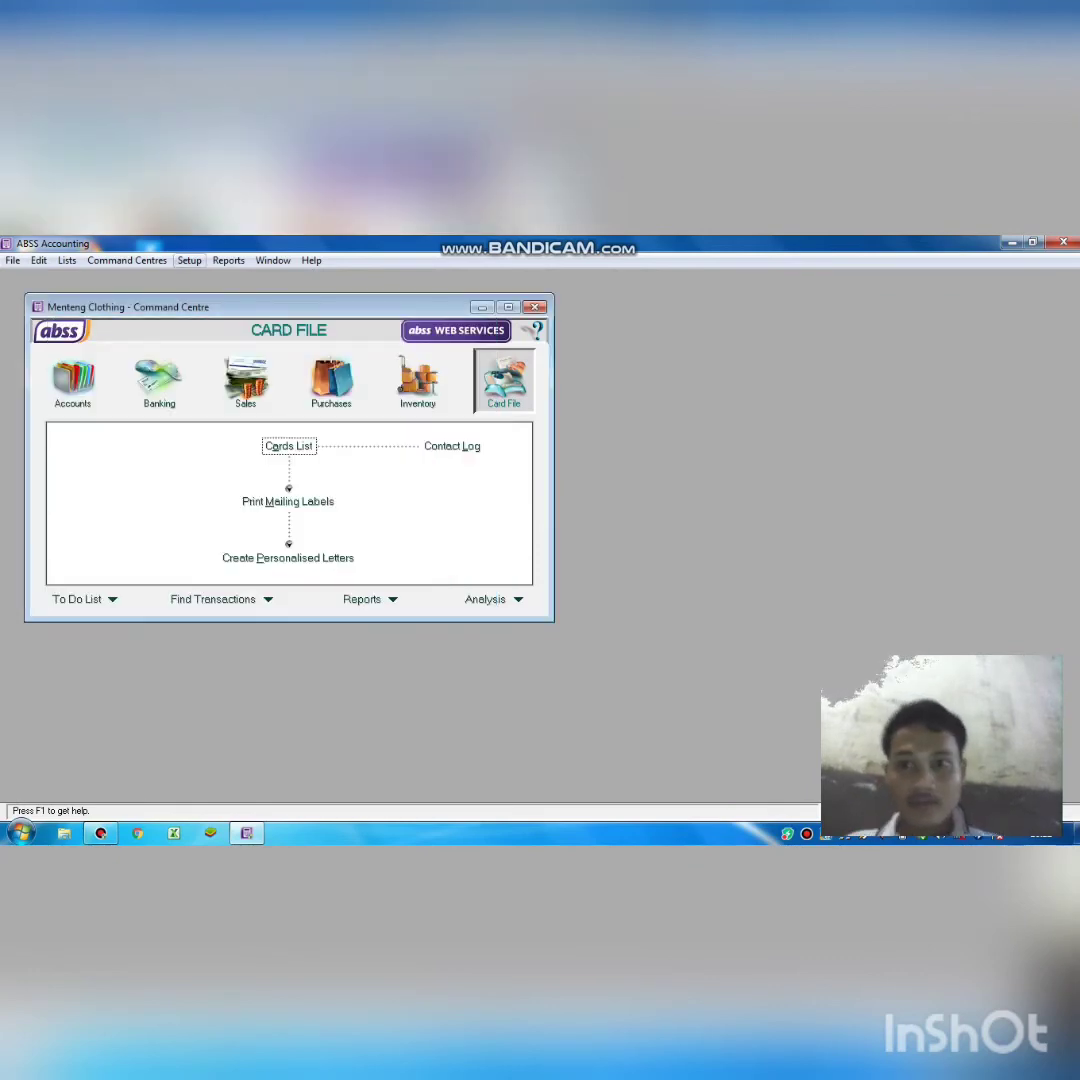
pyautogui.click(189, 261)
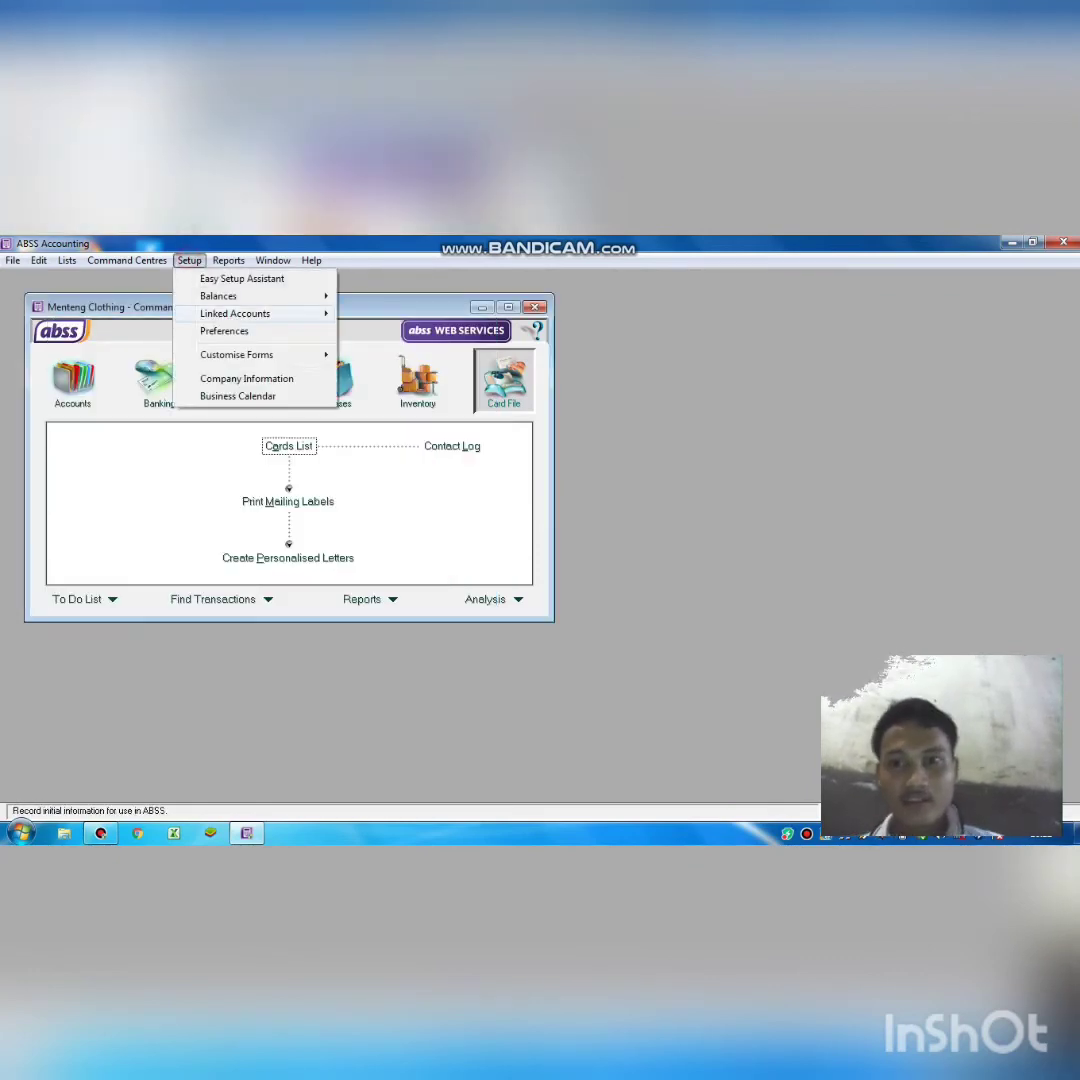
# Untick supplier-bill receipts, freight, early discounts and late charges in Purchases linked accounts.
pyautogui.moveTo(235, 313)
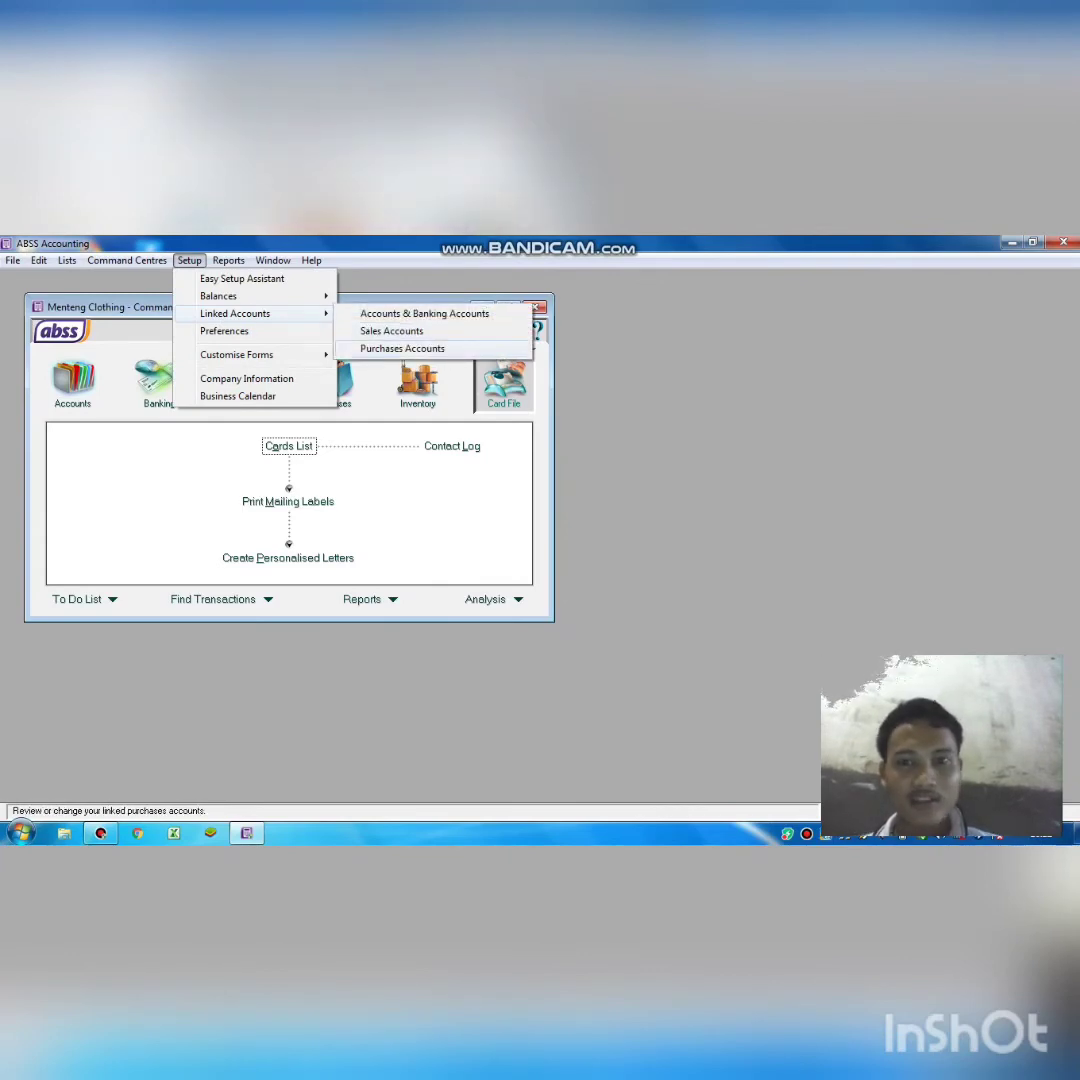
pyautogui.click(402, 348)
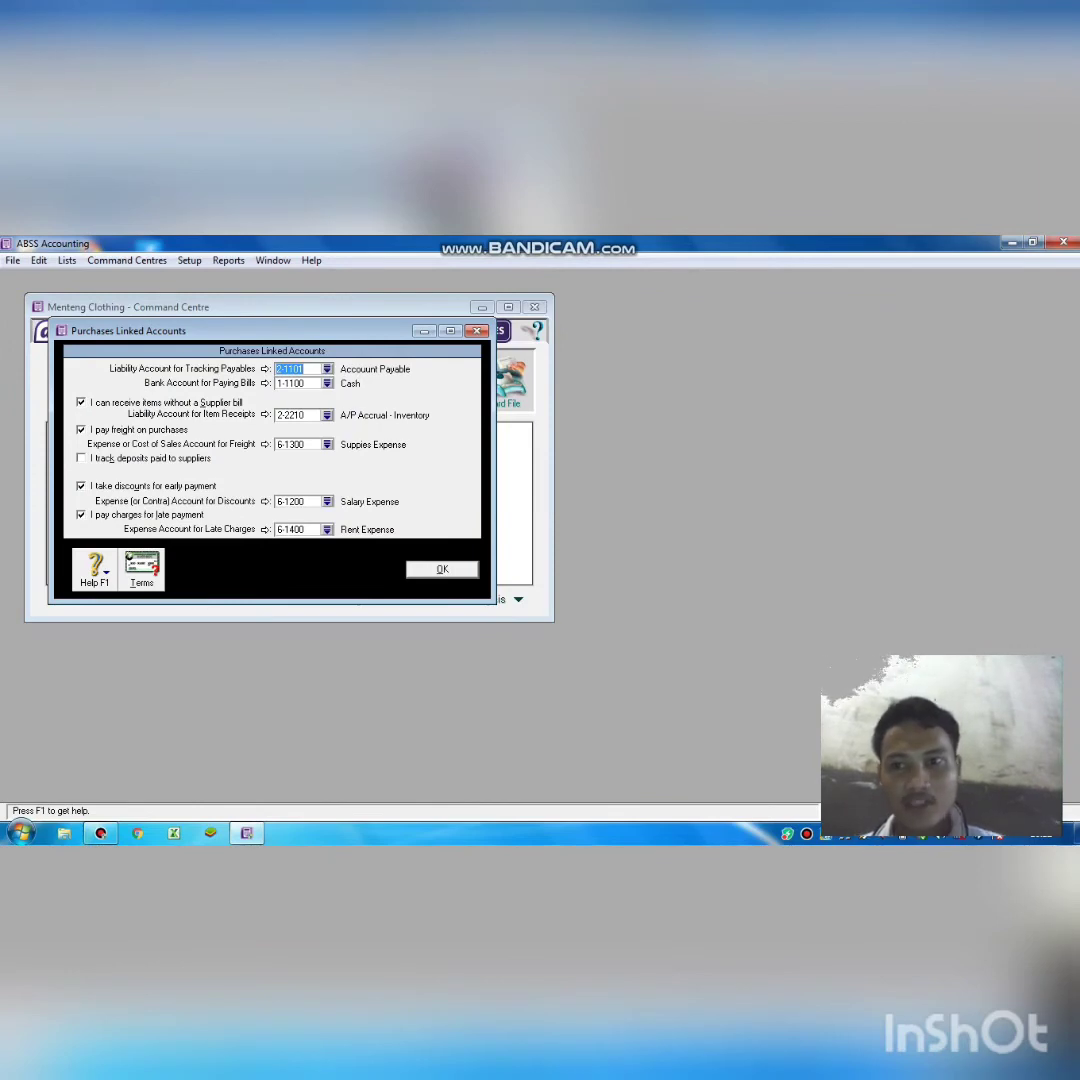
pyautogui.click(81, 402)
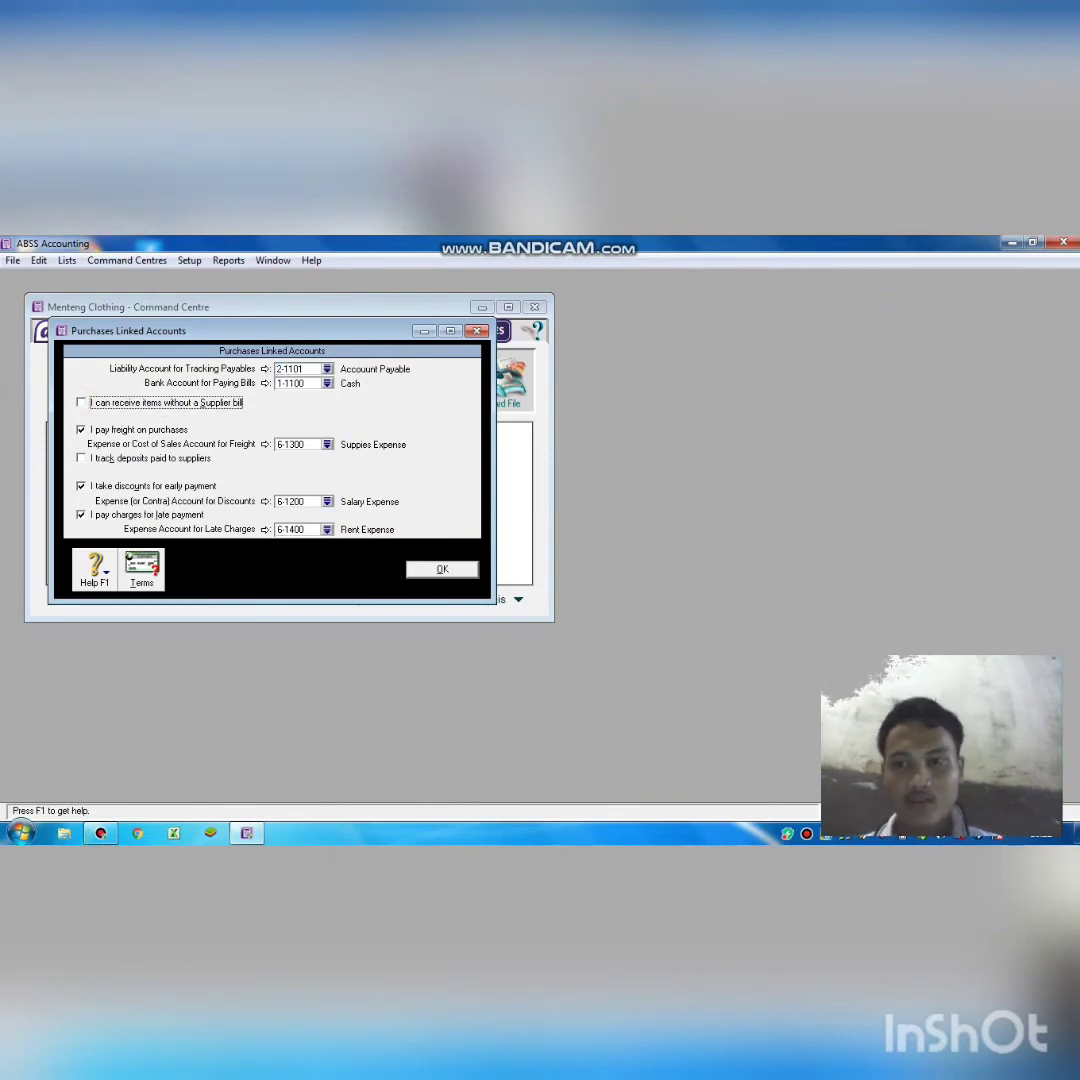
pyautogui.click(81, 430)
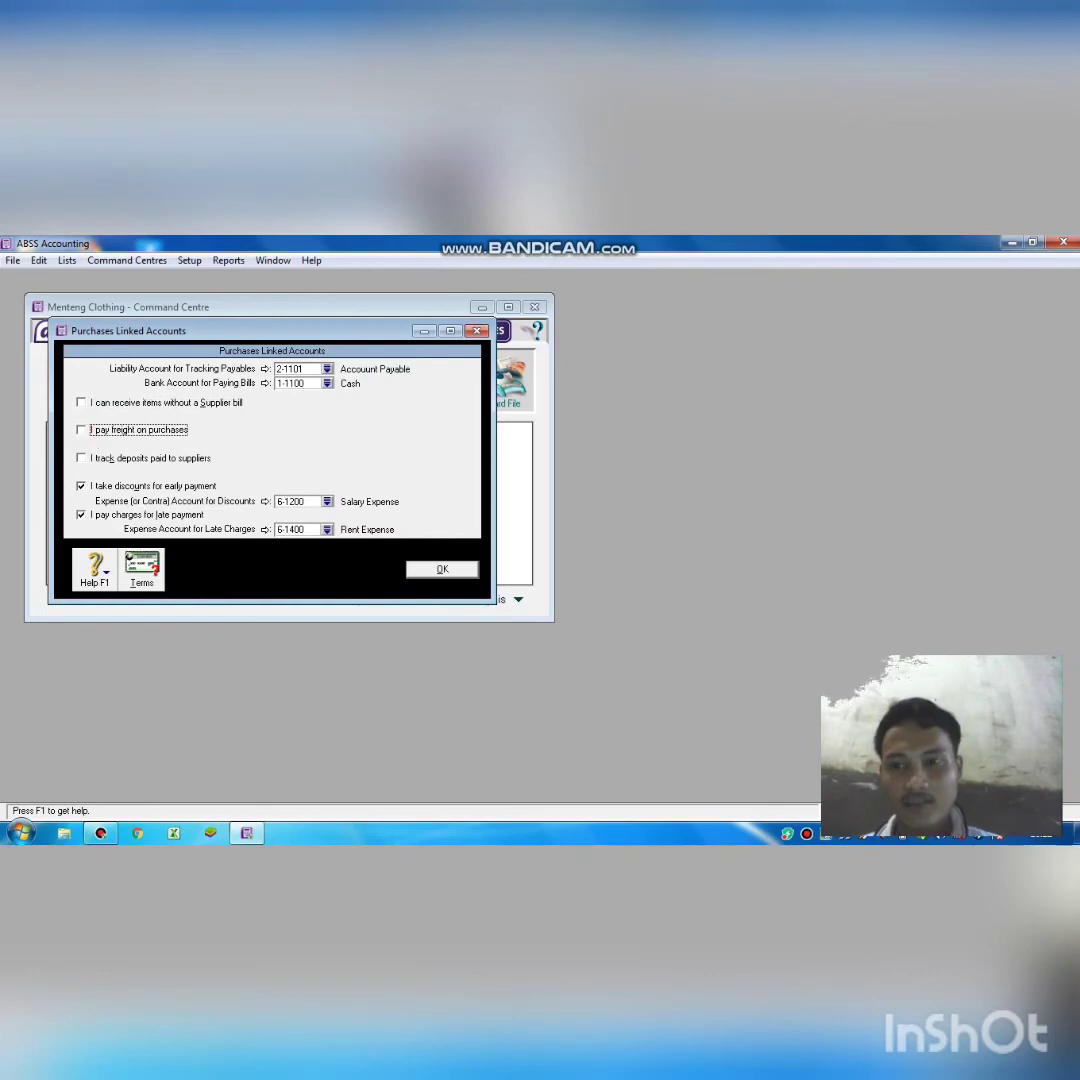
pyautogui.click(81, 486)
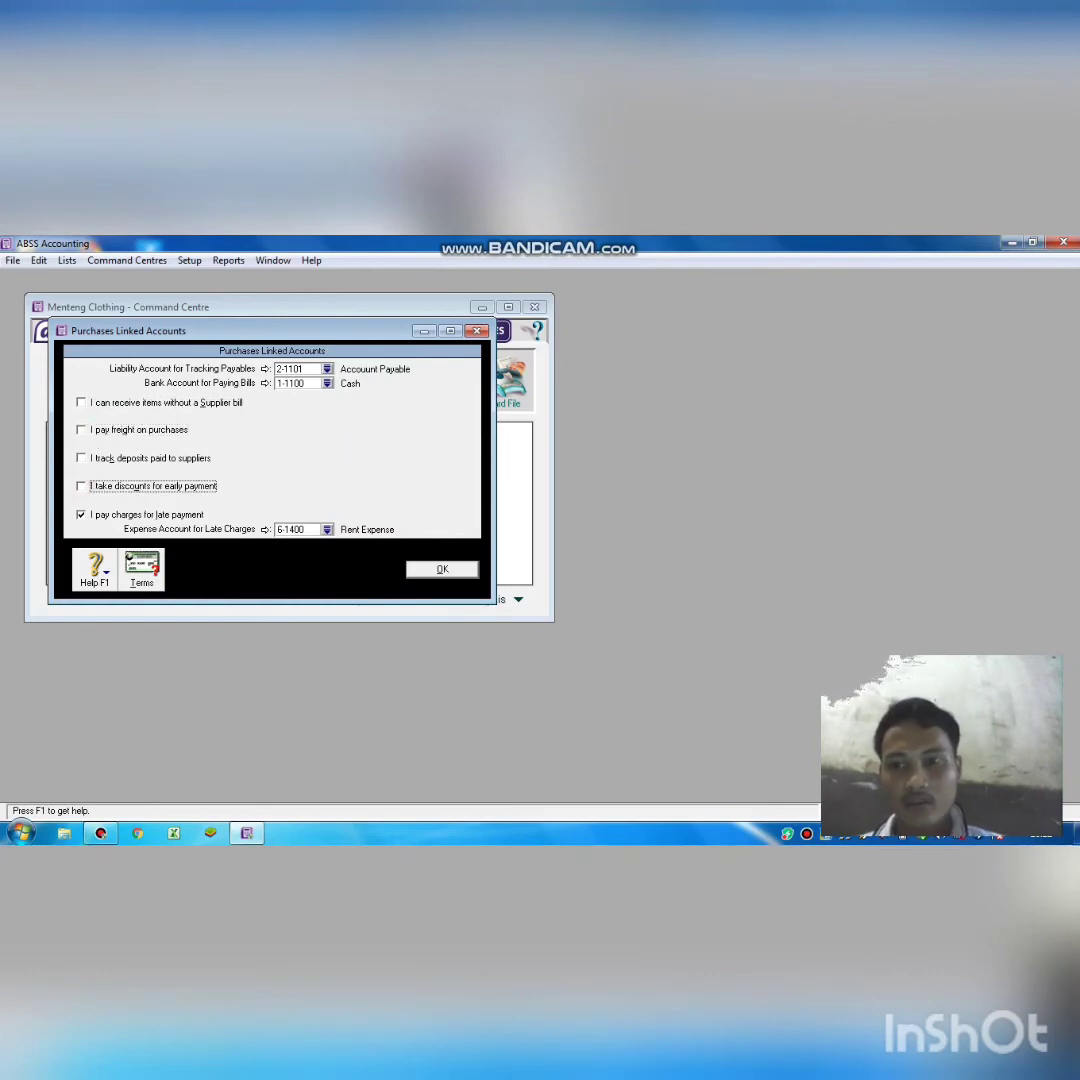
pyautogui.click(81, 515)
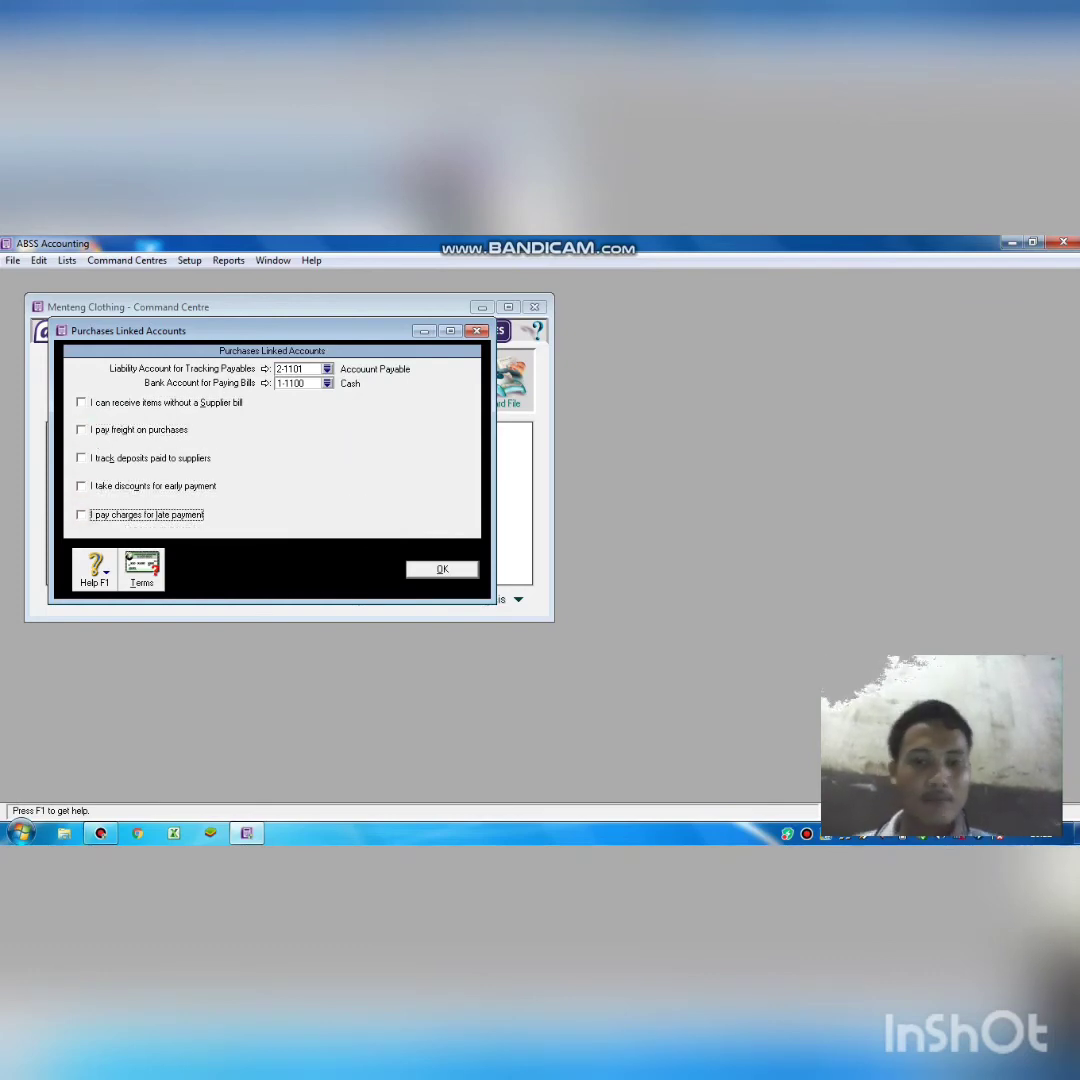
pyautogui.press('Return')
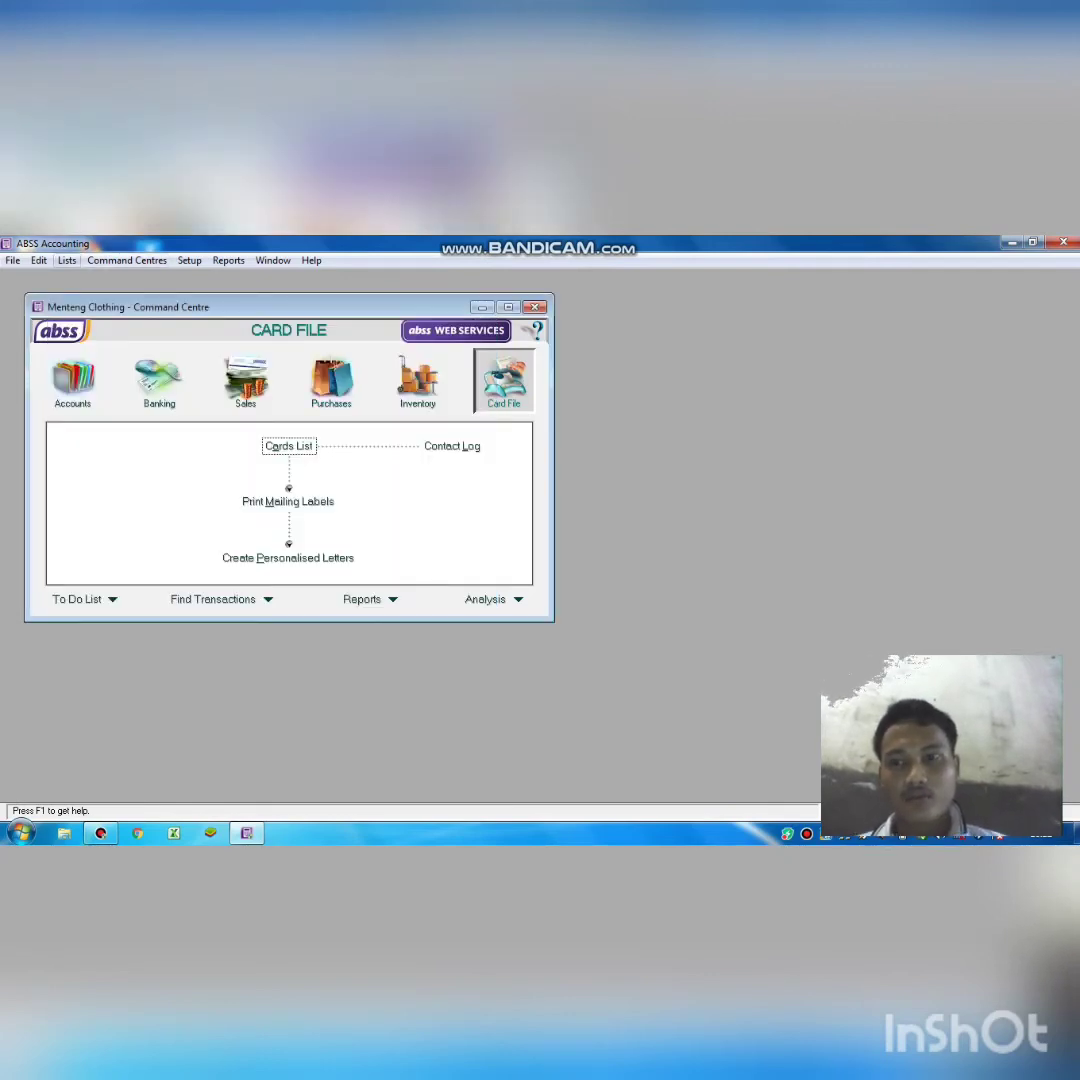
# Delete the IMP and VAT entries from the Tax Codes list.
pyautogui.click(66, 260)
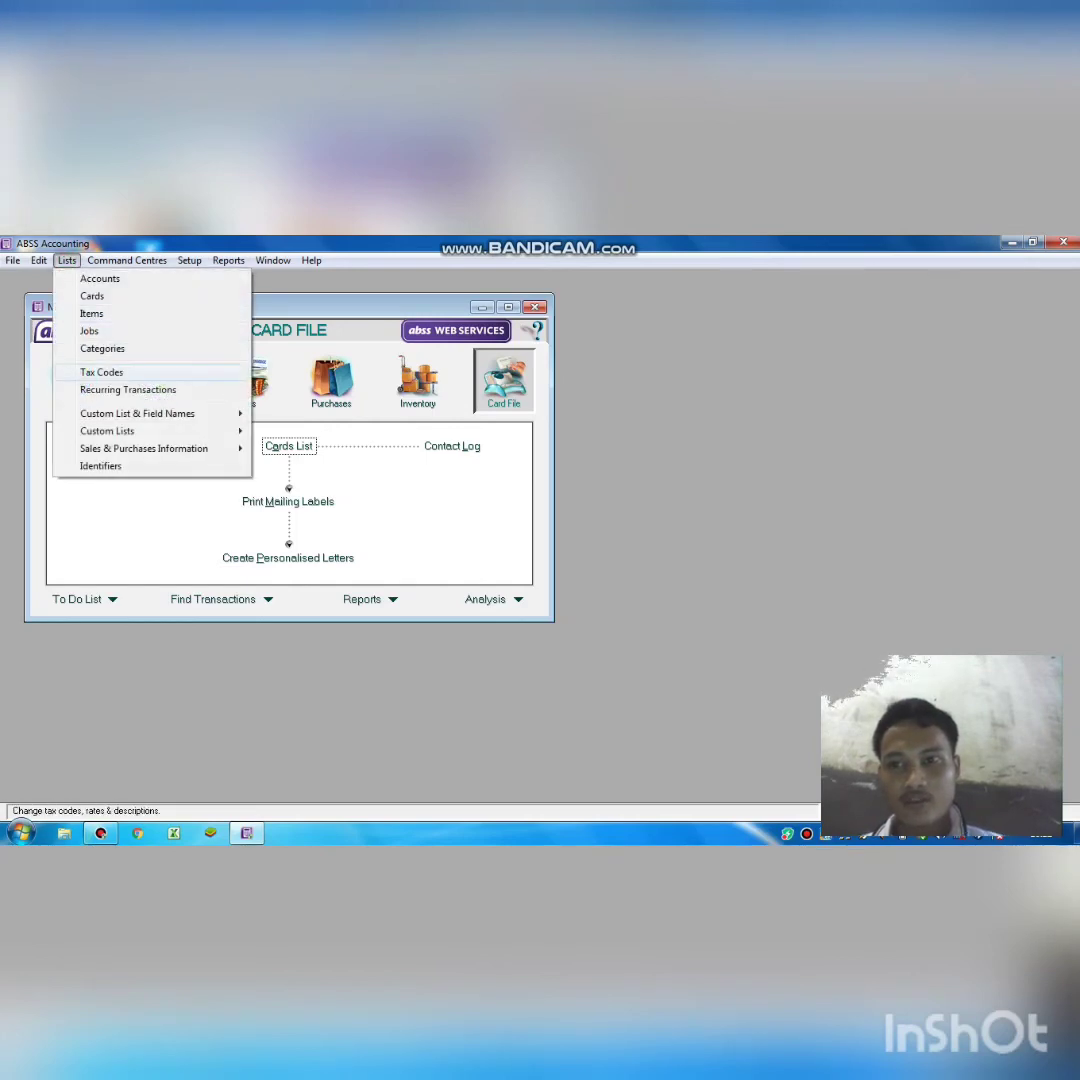
pyautogui.click(101, 372)
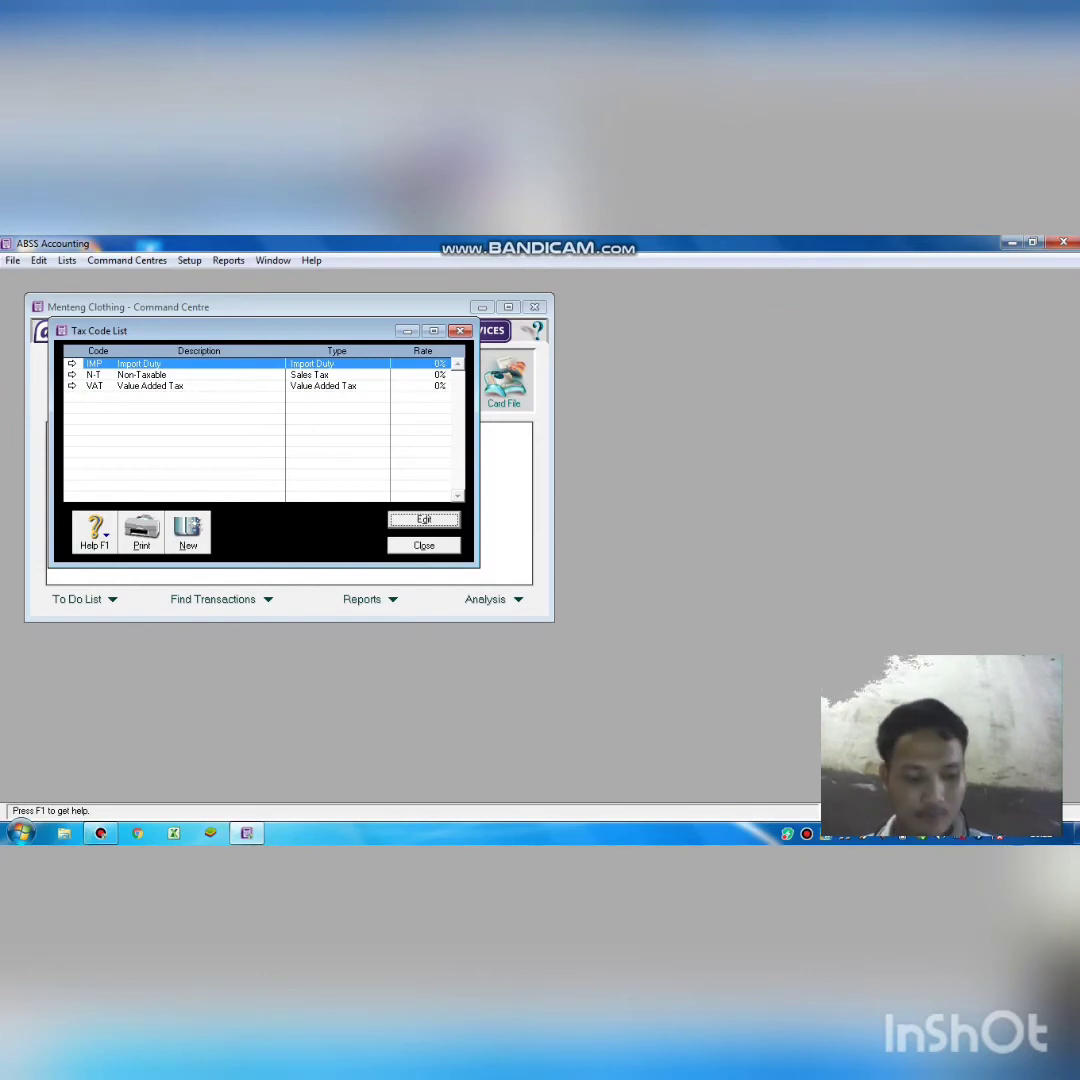
pyautogui.rightClick(212, 364)
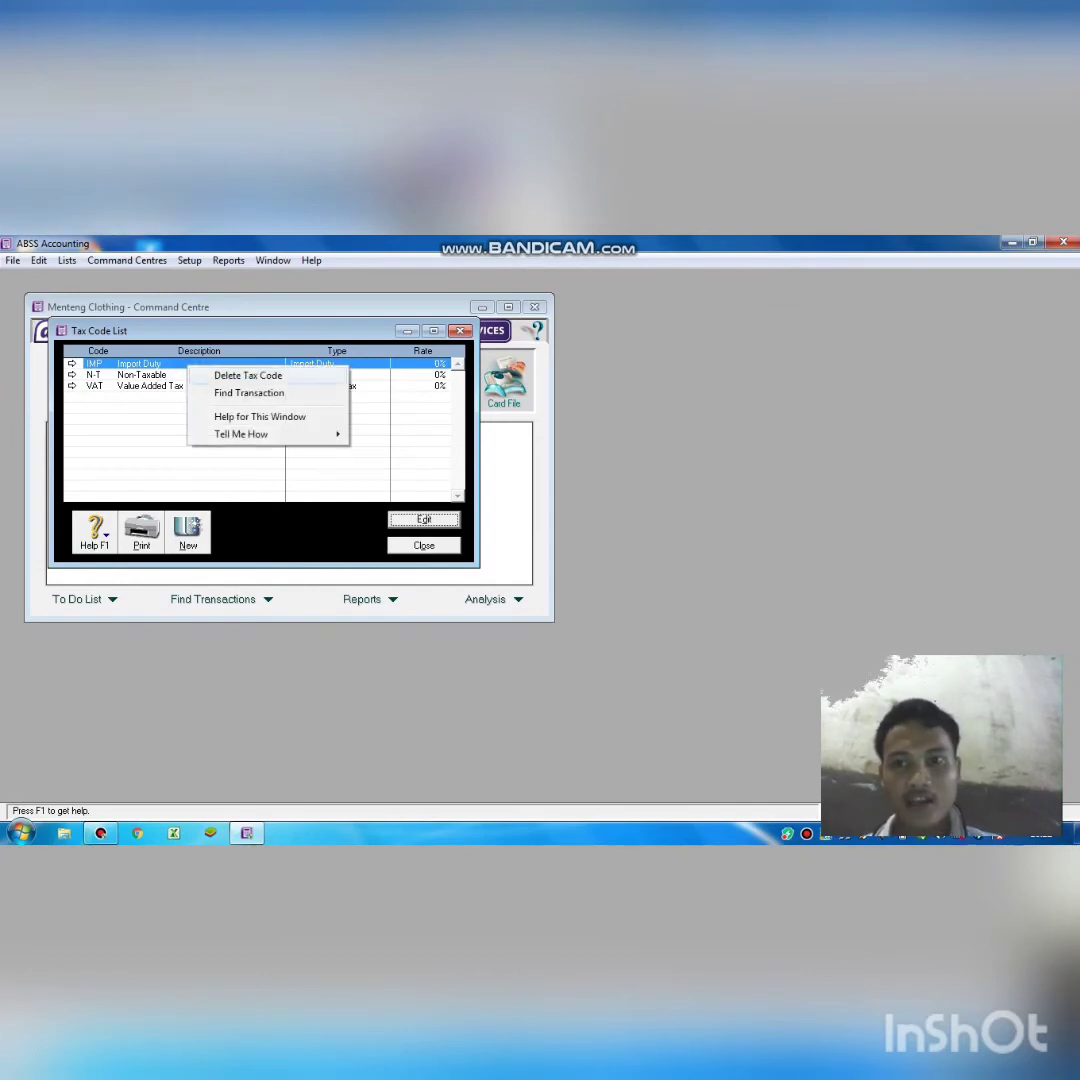
pyautogui.click(248, 375)
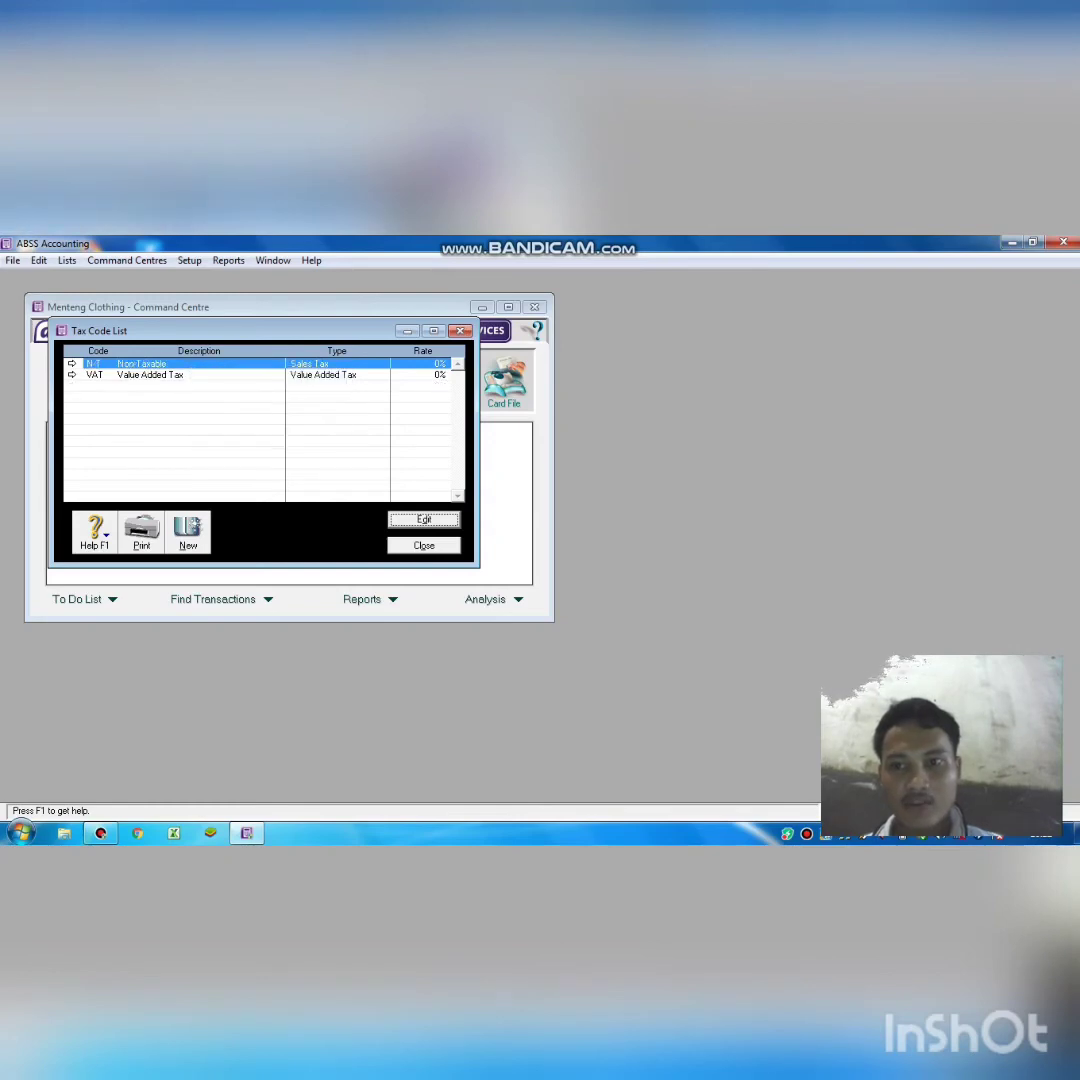
pyautogui.rightClick(200, 376)
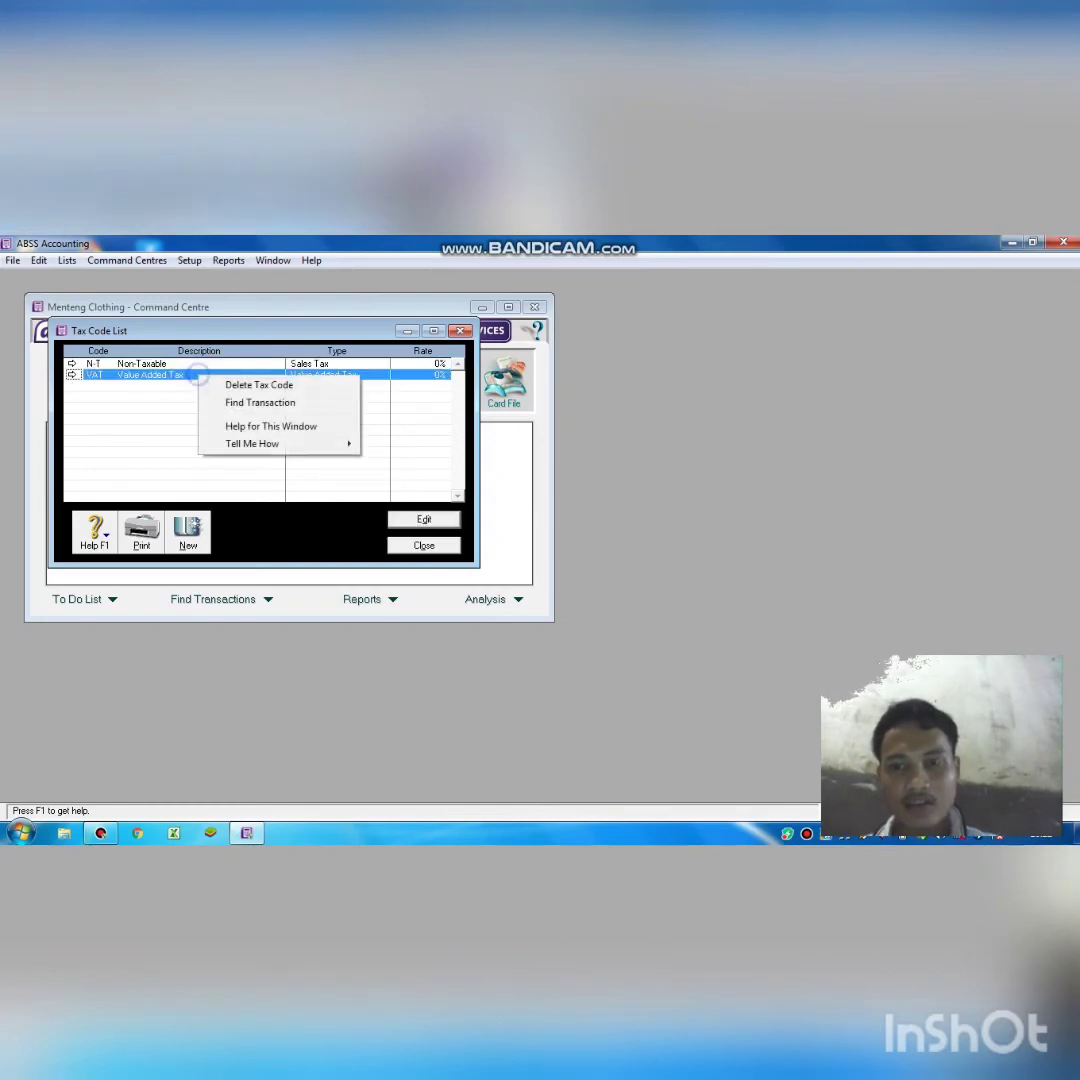
pyautogui.click(258, 385)
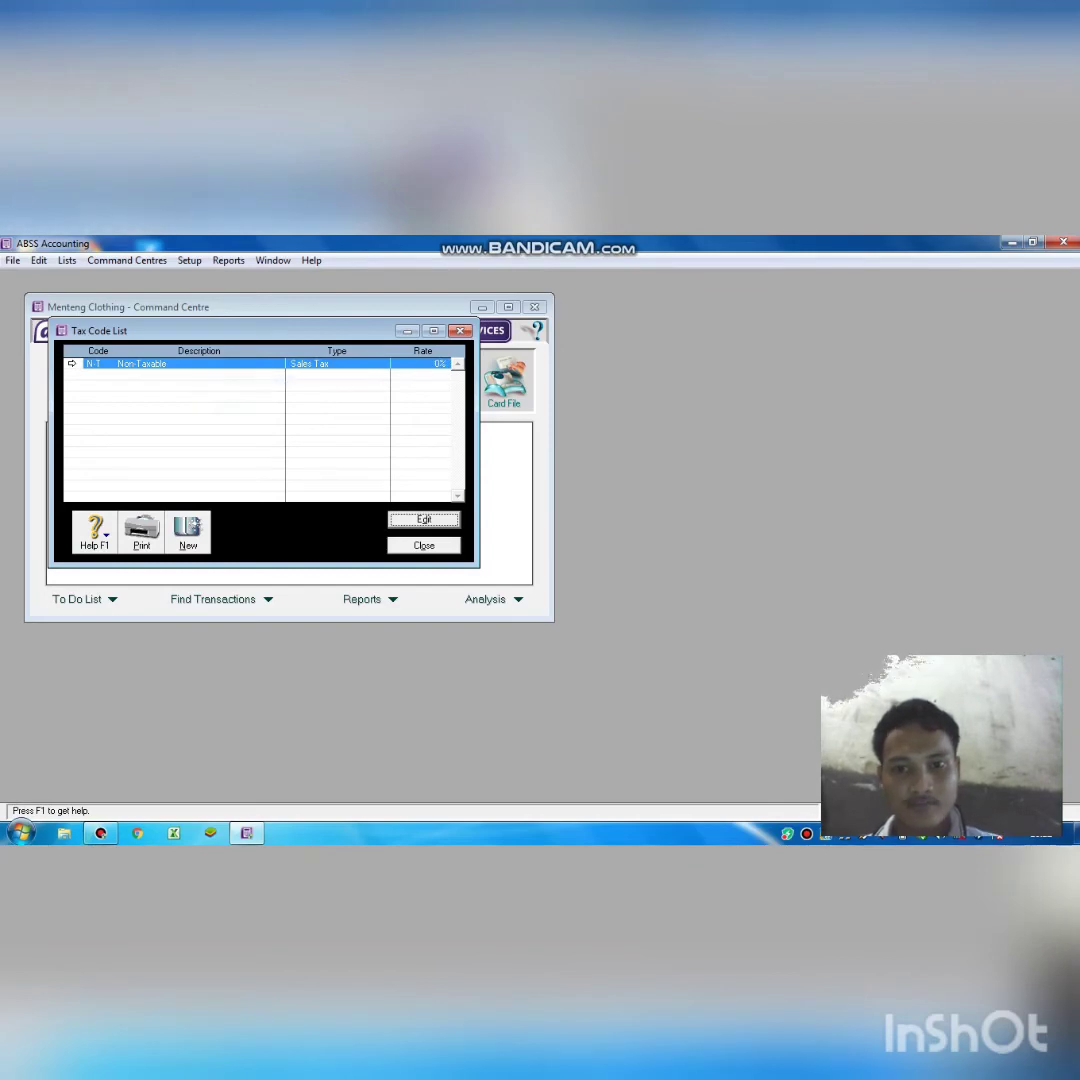
pyautogui.click(423, 547)
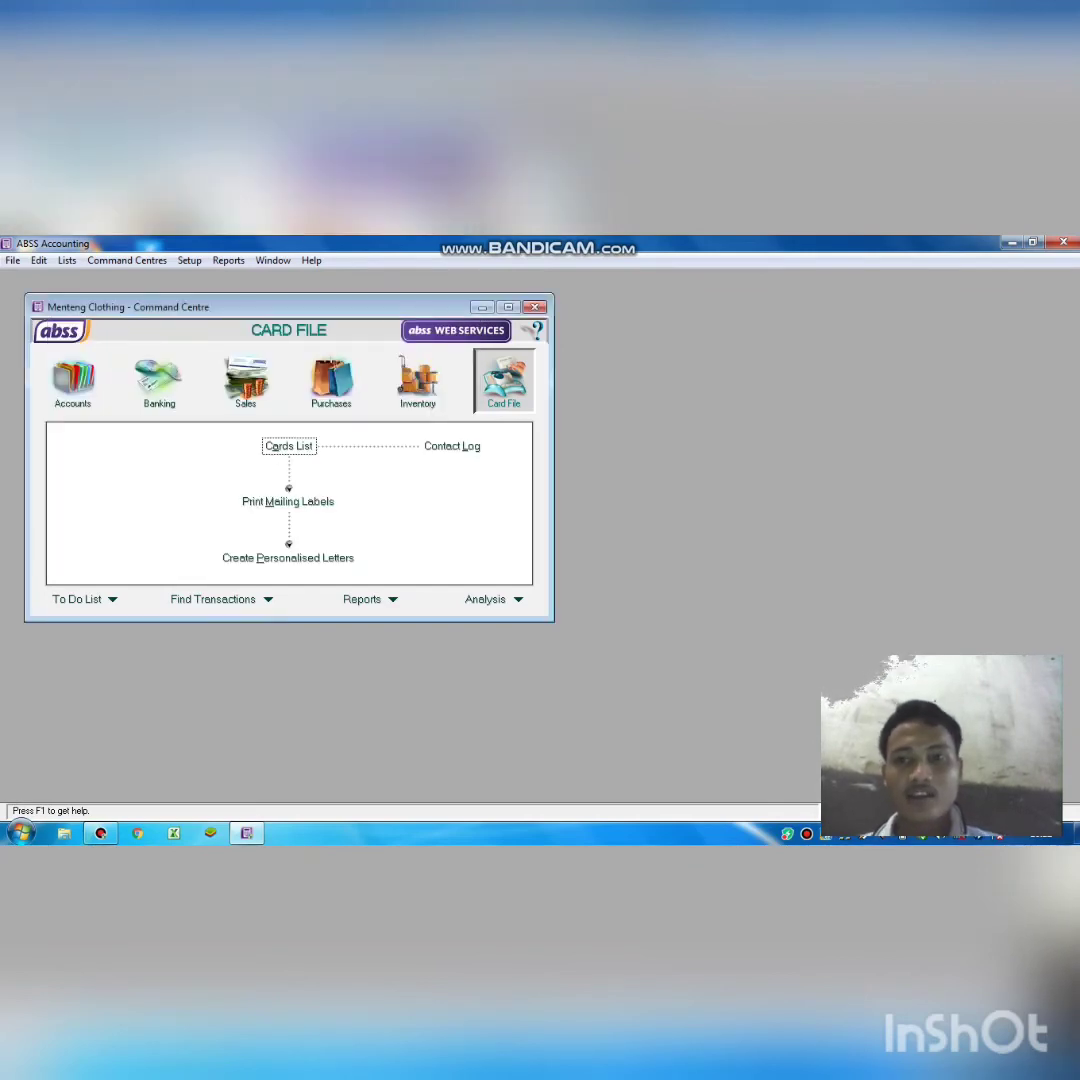
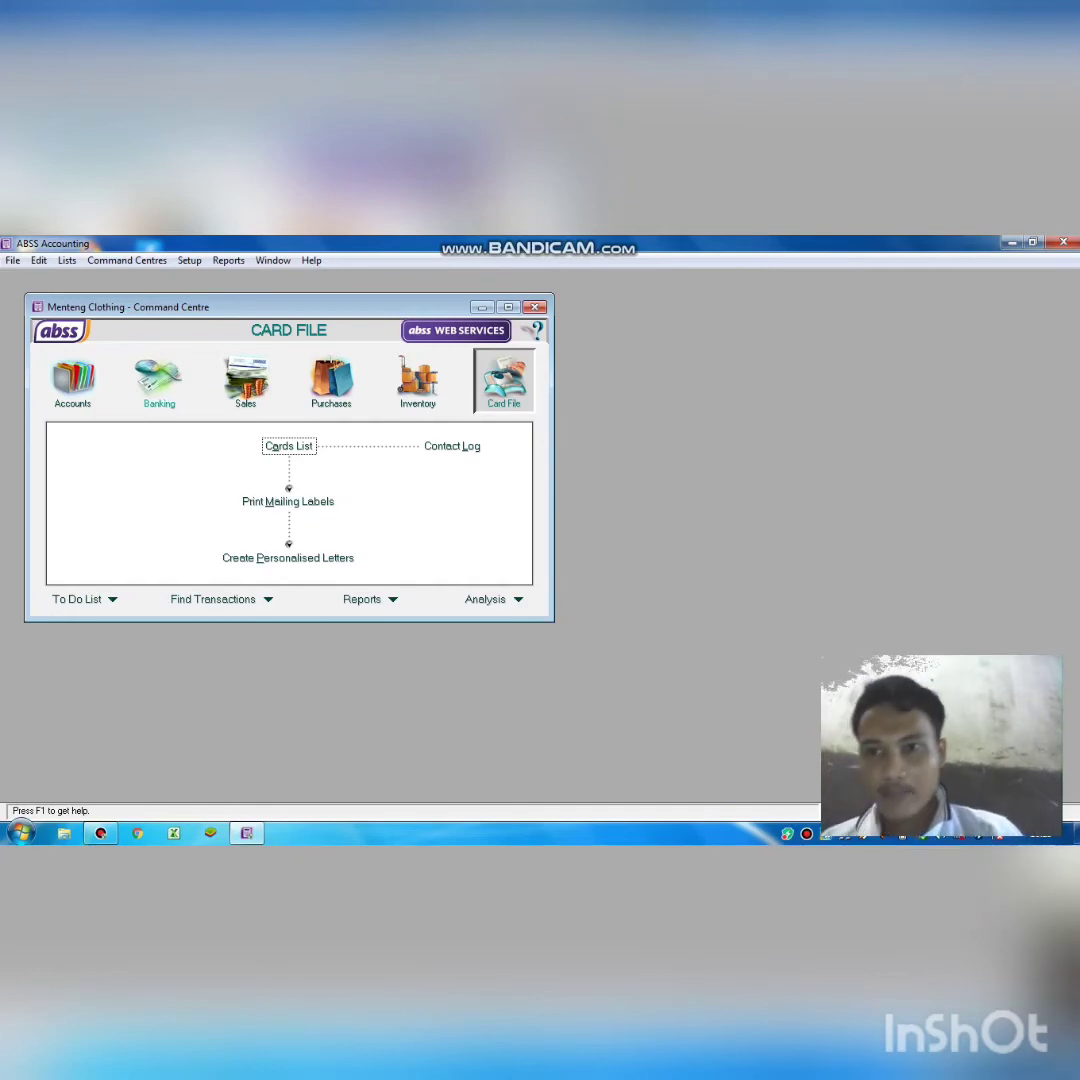
# Open a blank Receive Money entry (CR000001) depositing to the 1-1100 Cash account.
pyautogui.click(159, 380)
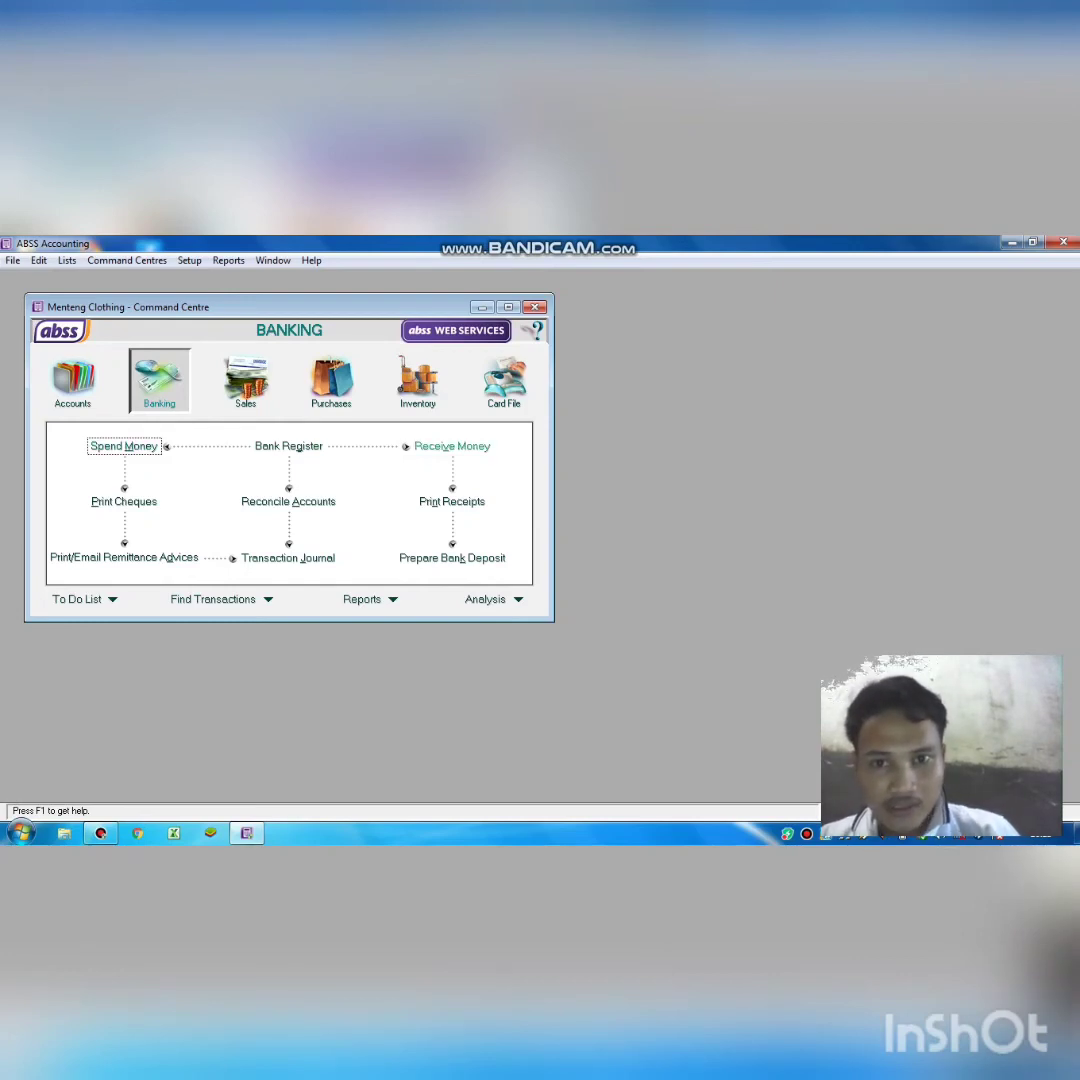
pyautogui.click(452, 446)
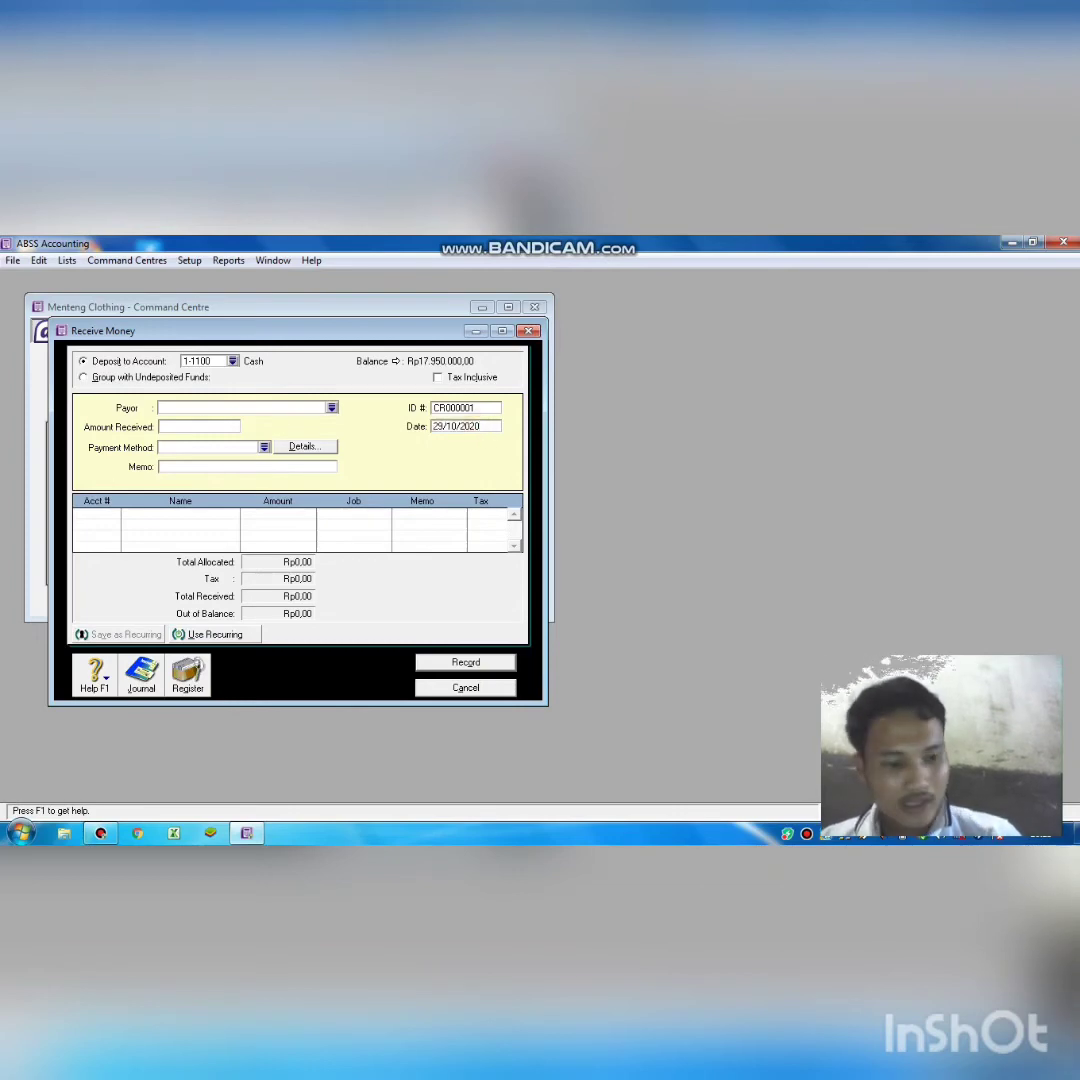
# Date the receipt 03/12/2018 with an amount of Rp2.300.000,00.
pyautogui.press('BackSpace')
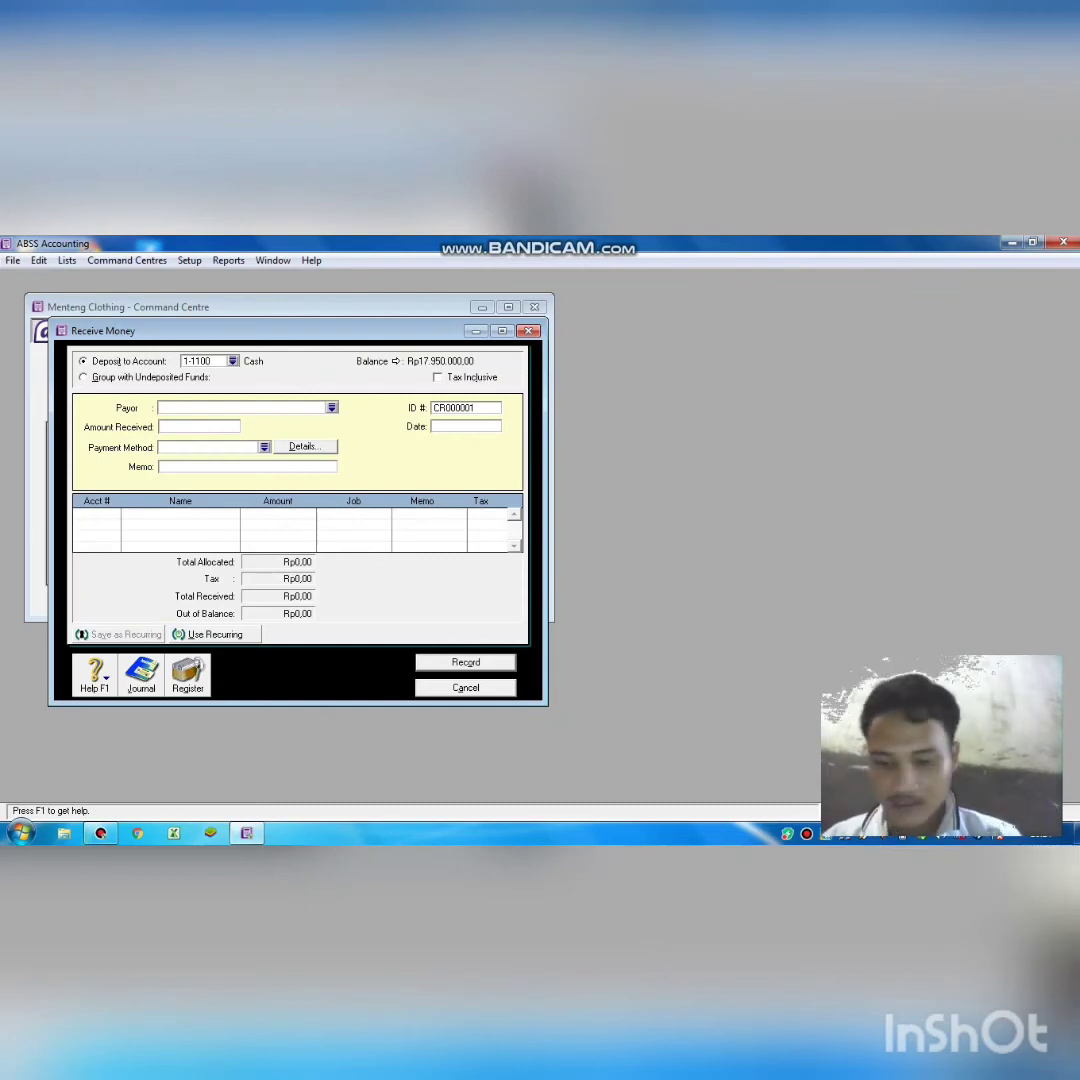
pyautogui.write('3')
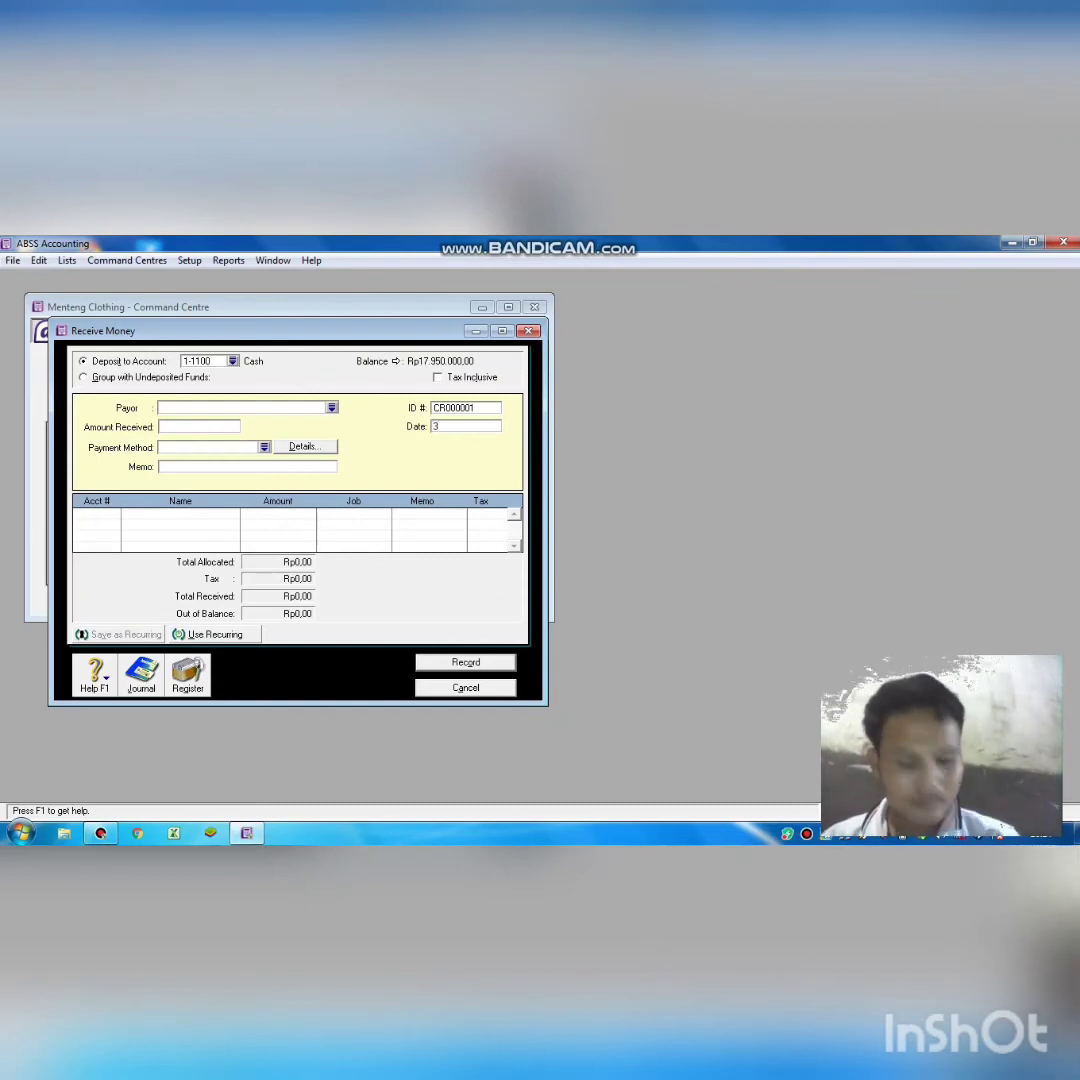
pyautogui.write('/')
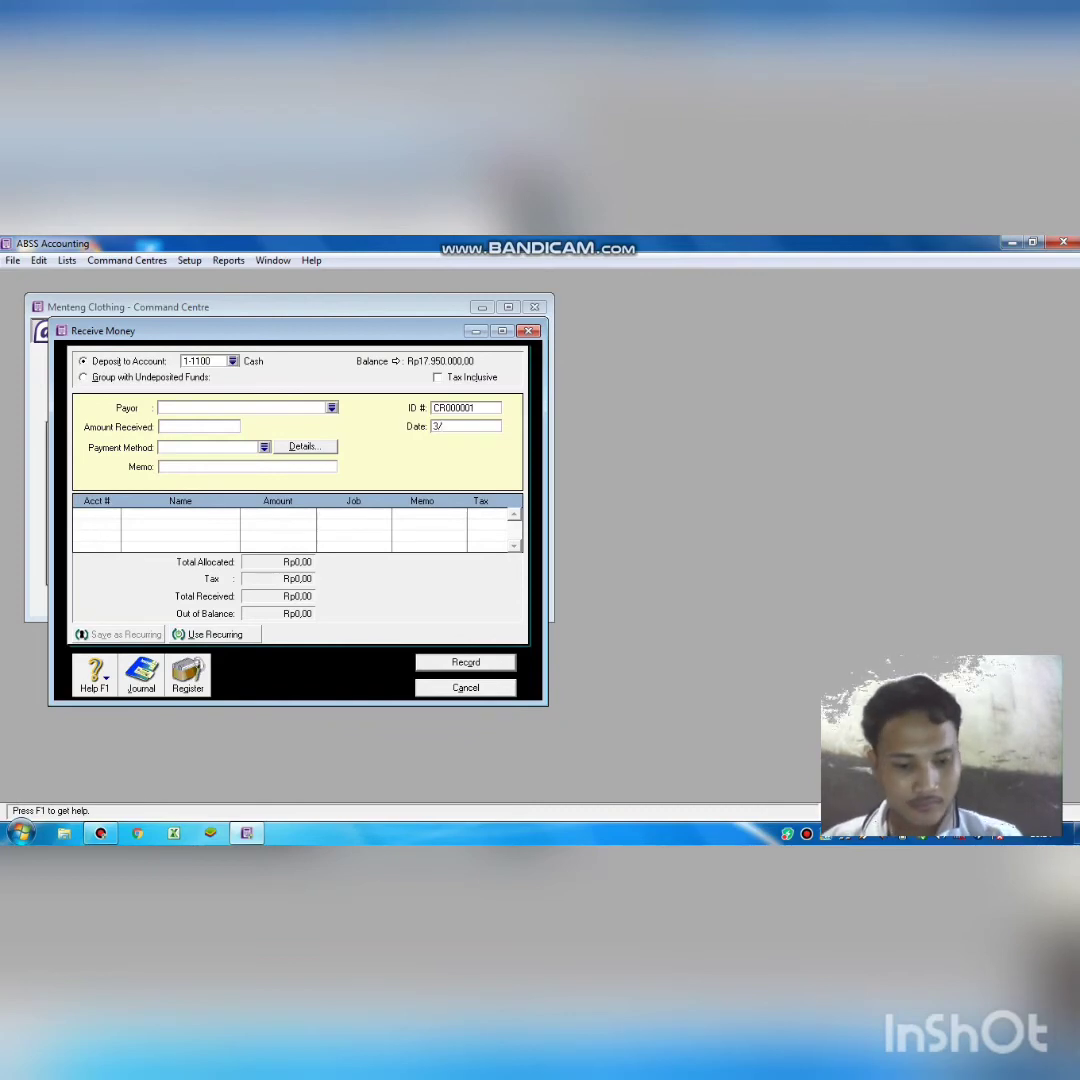
pyautogui.write('1')
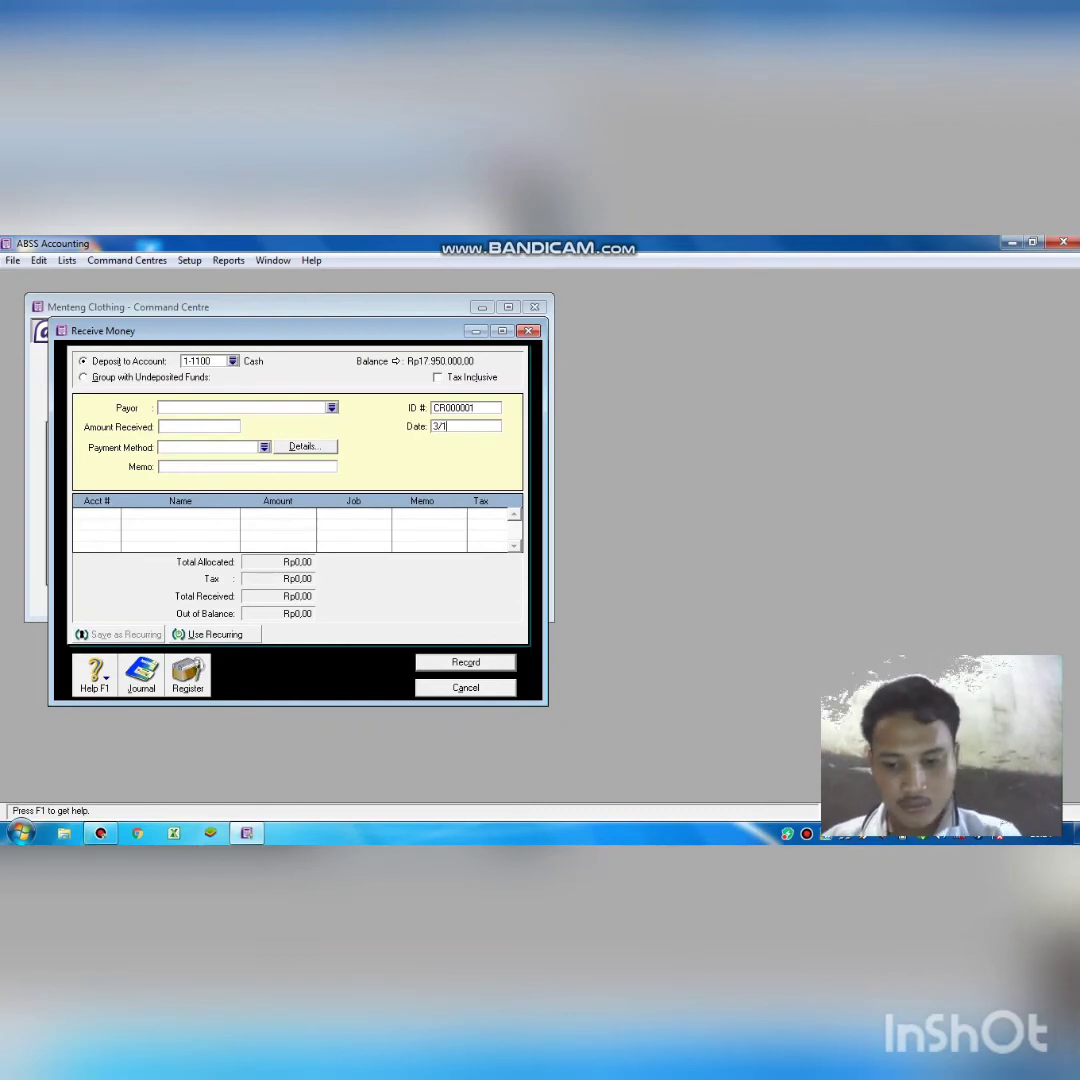
pyautogui.write('2/2')
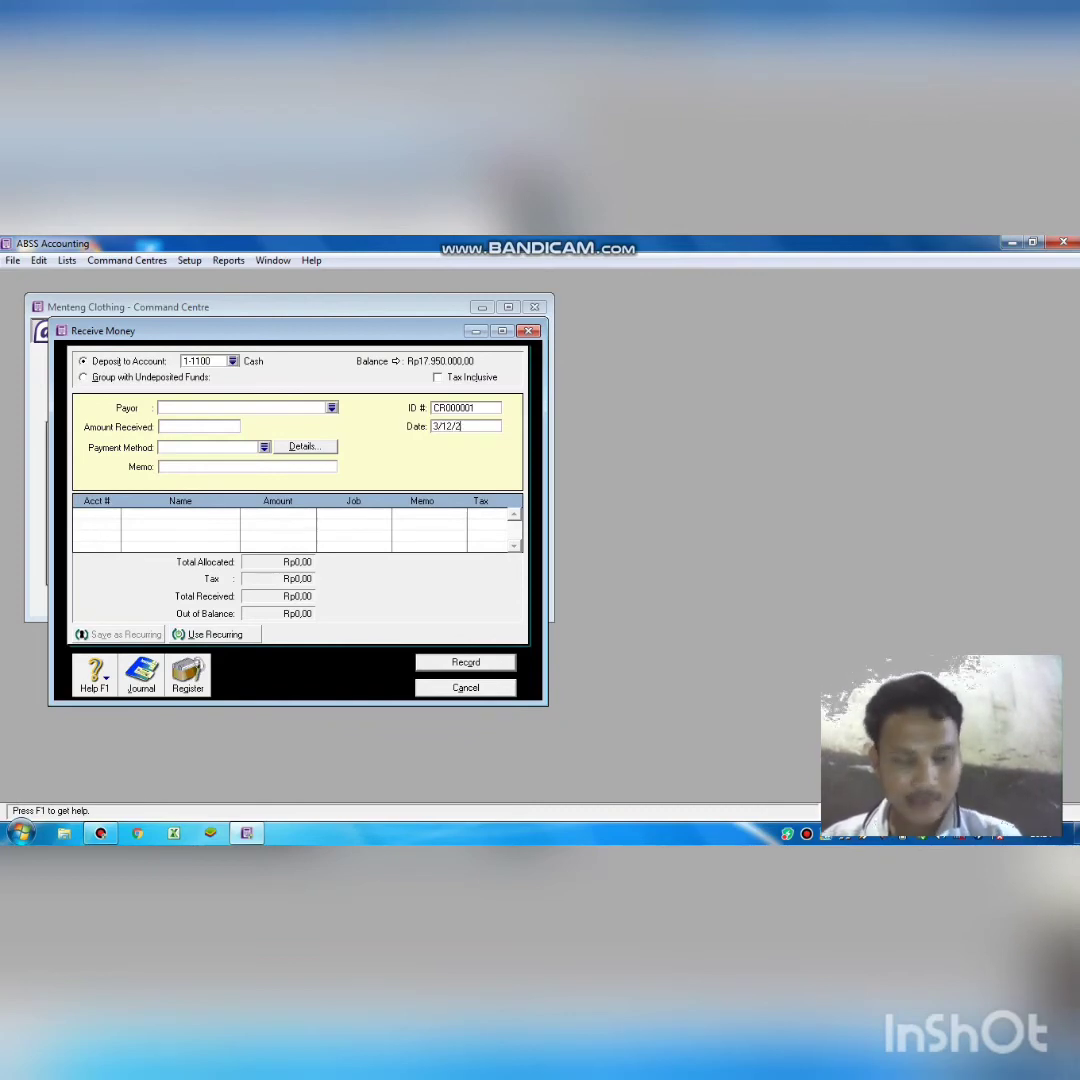
pyautogui.write('018')
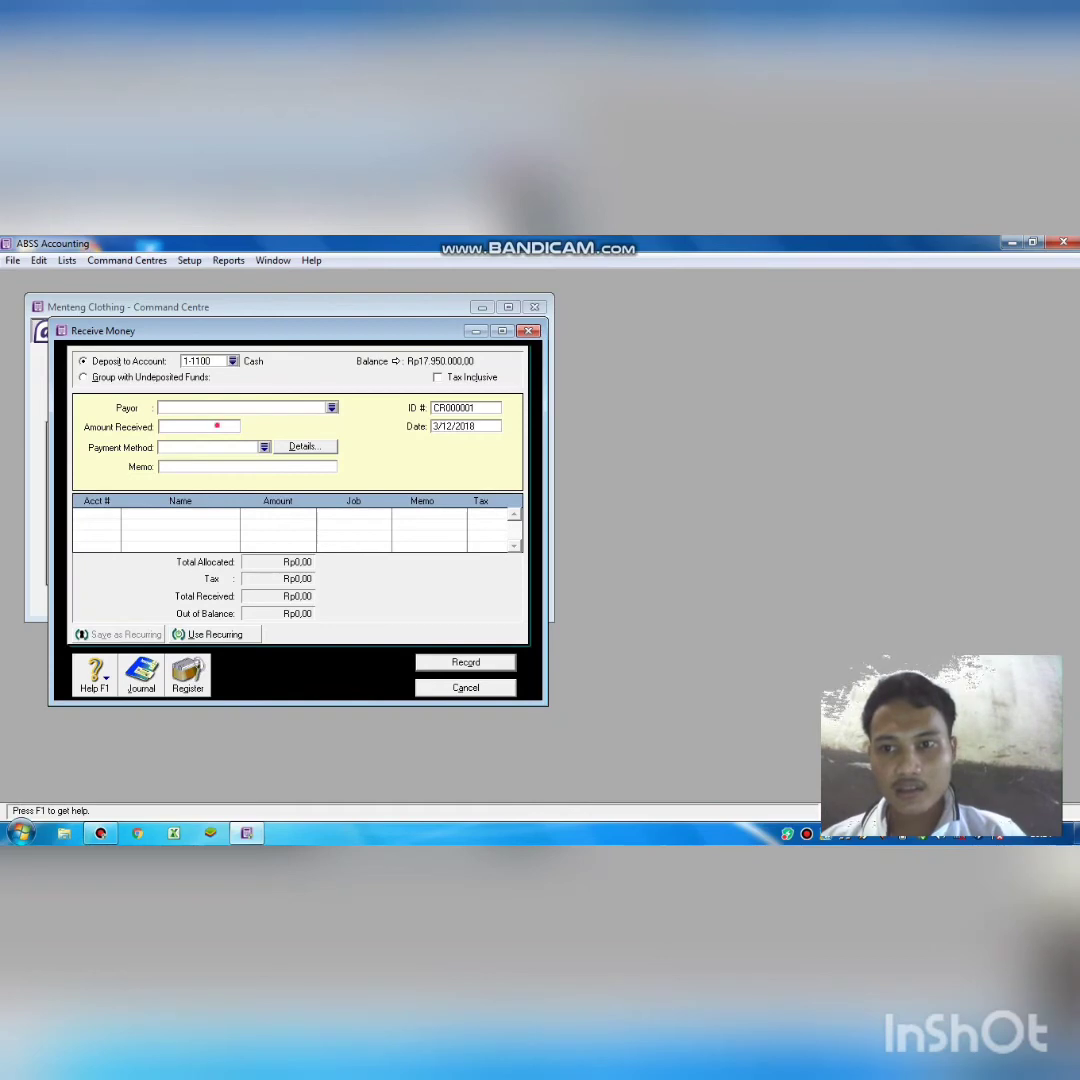
pyautogui.click(217, 427)
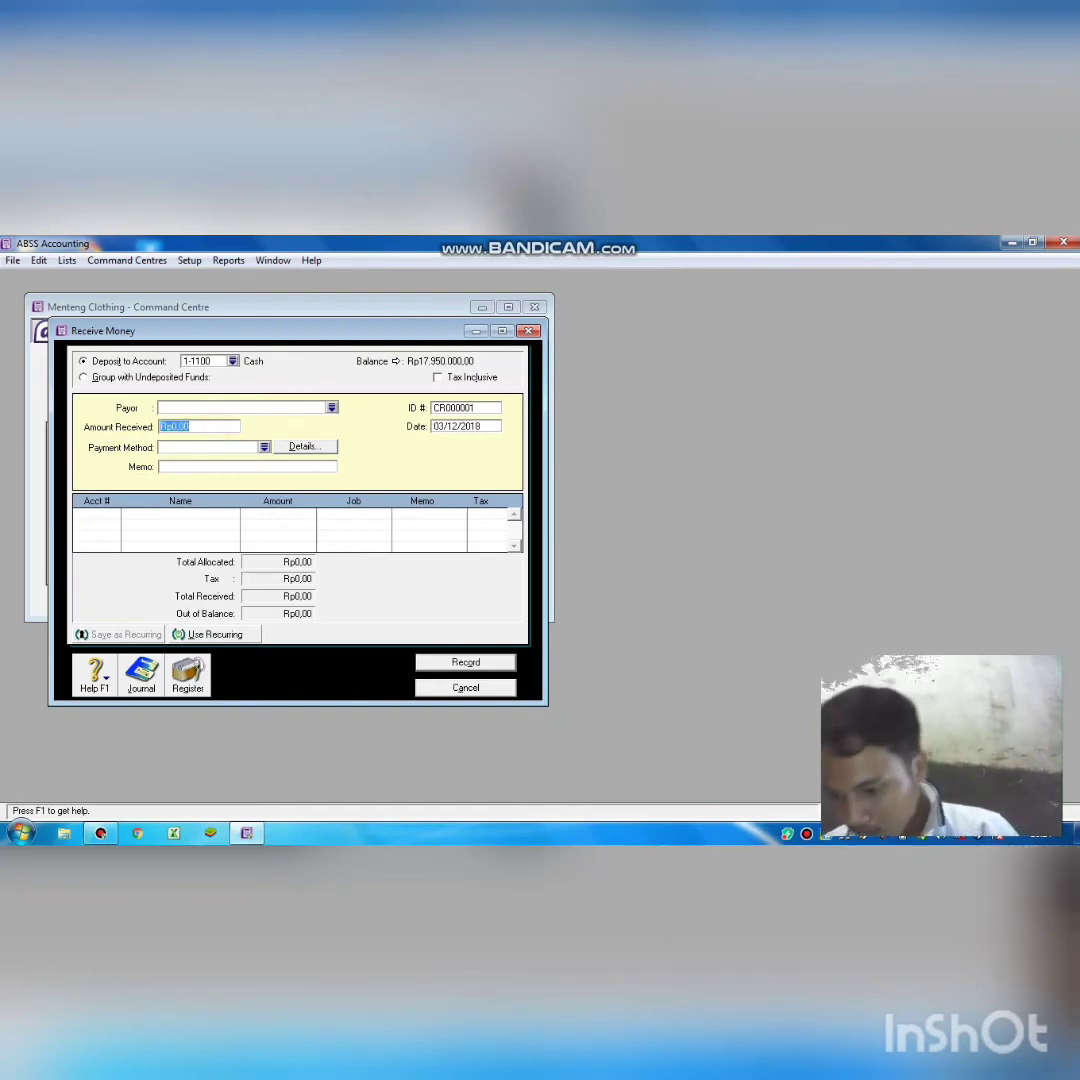
pyautogui.write('2')
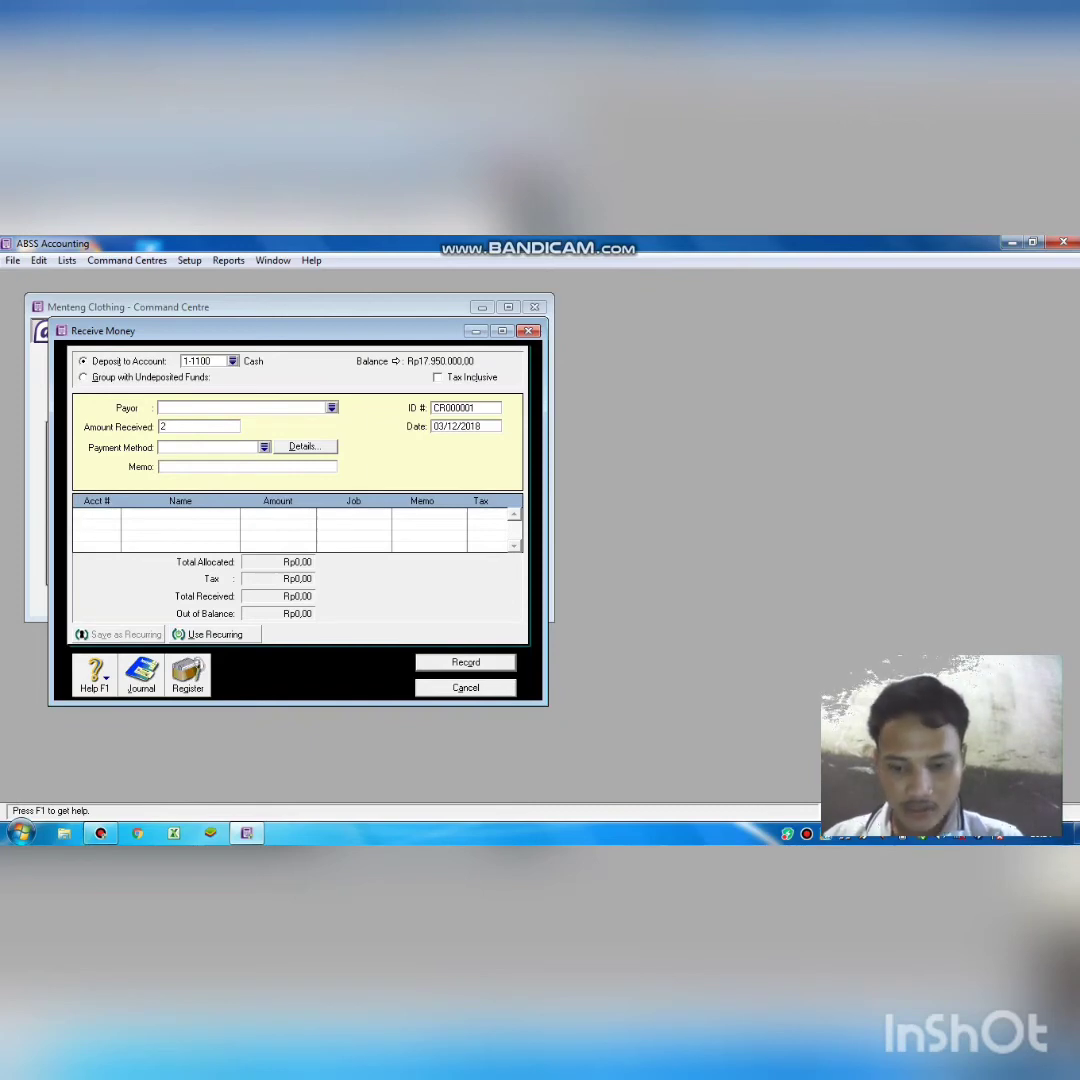
pyautogui.write('.300.000')
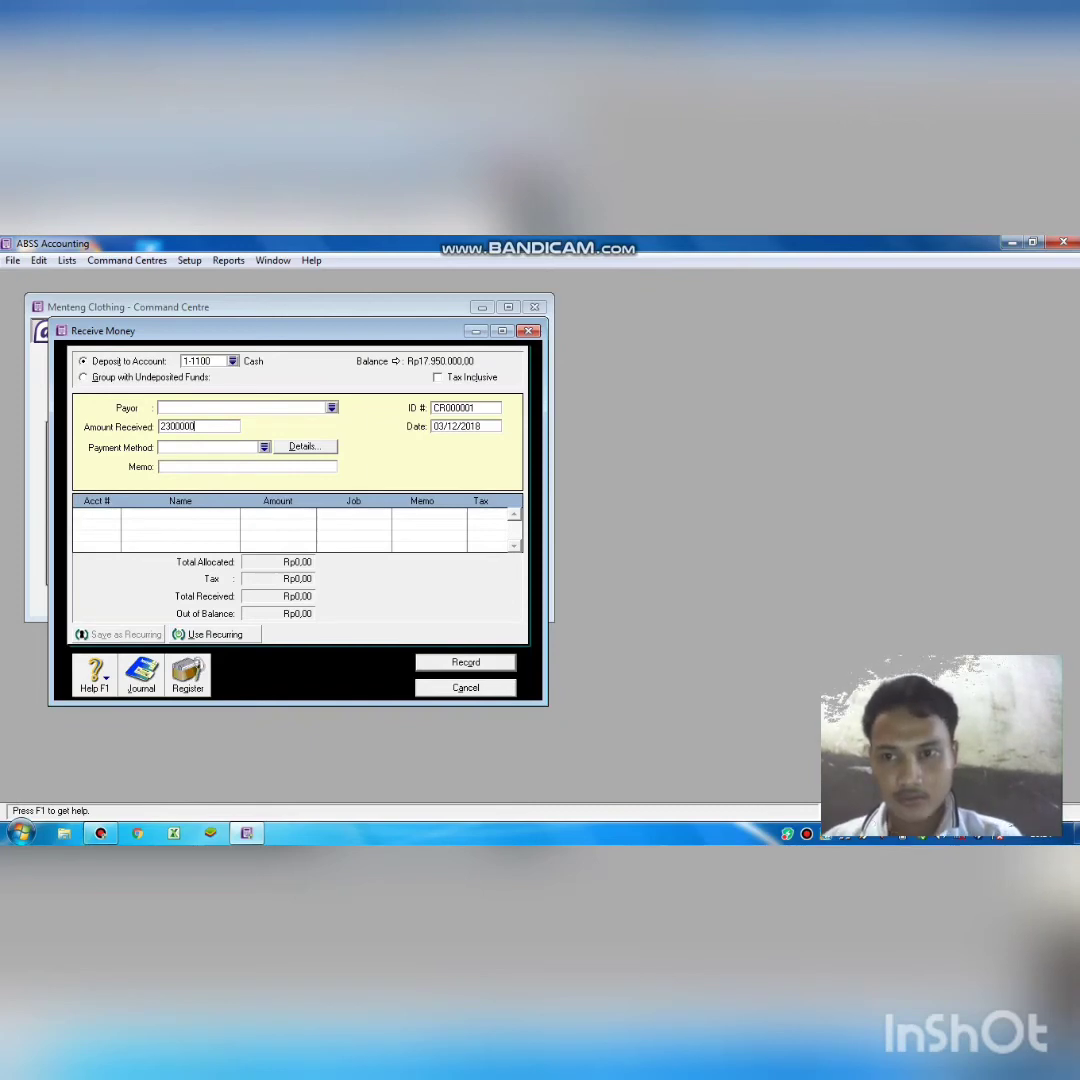
pyautogui.press('Tab')
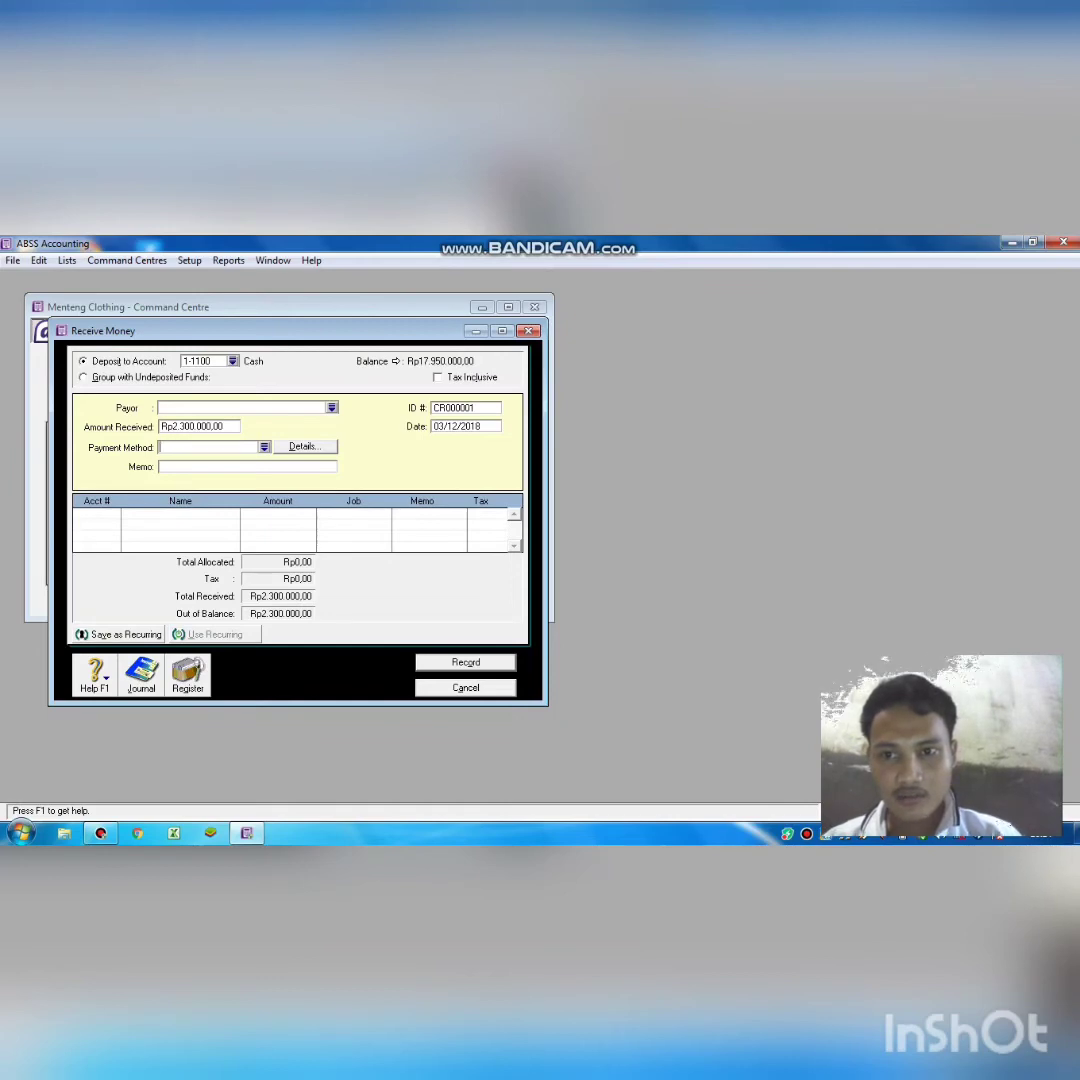
# Choose Cash as the payment method and enter the memo 'pendapatan servis'.
pyautogui.press('Return')
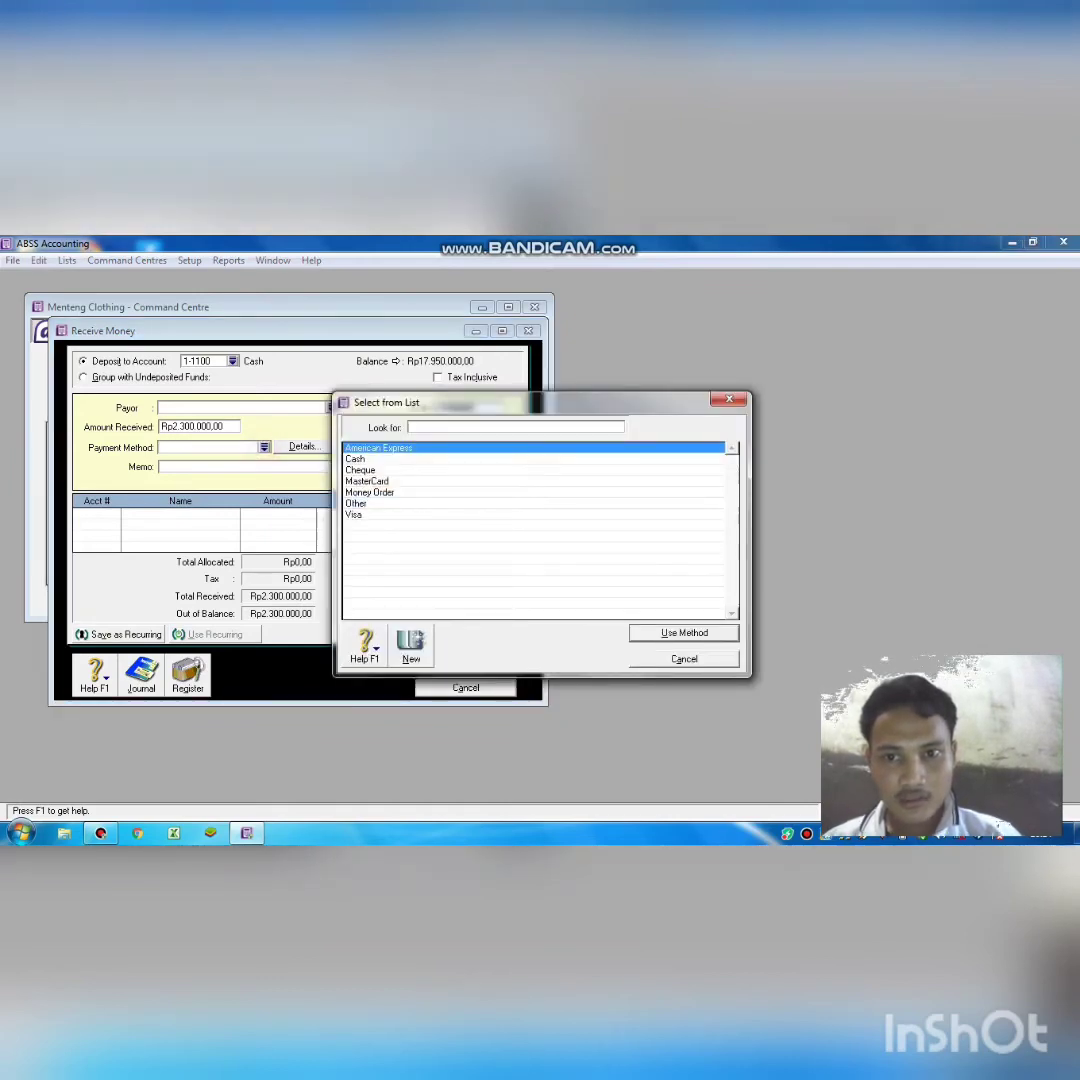
pyautogui.write('Cash')
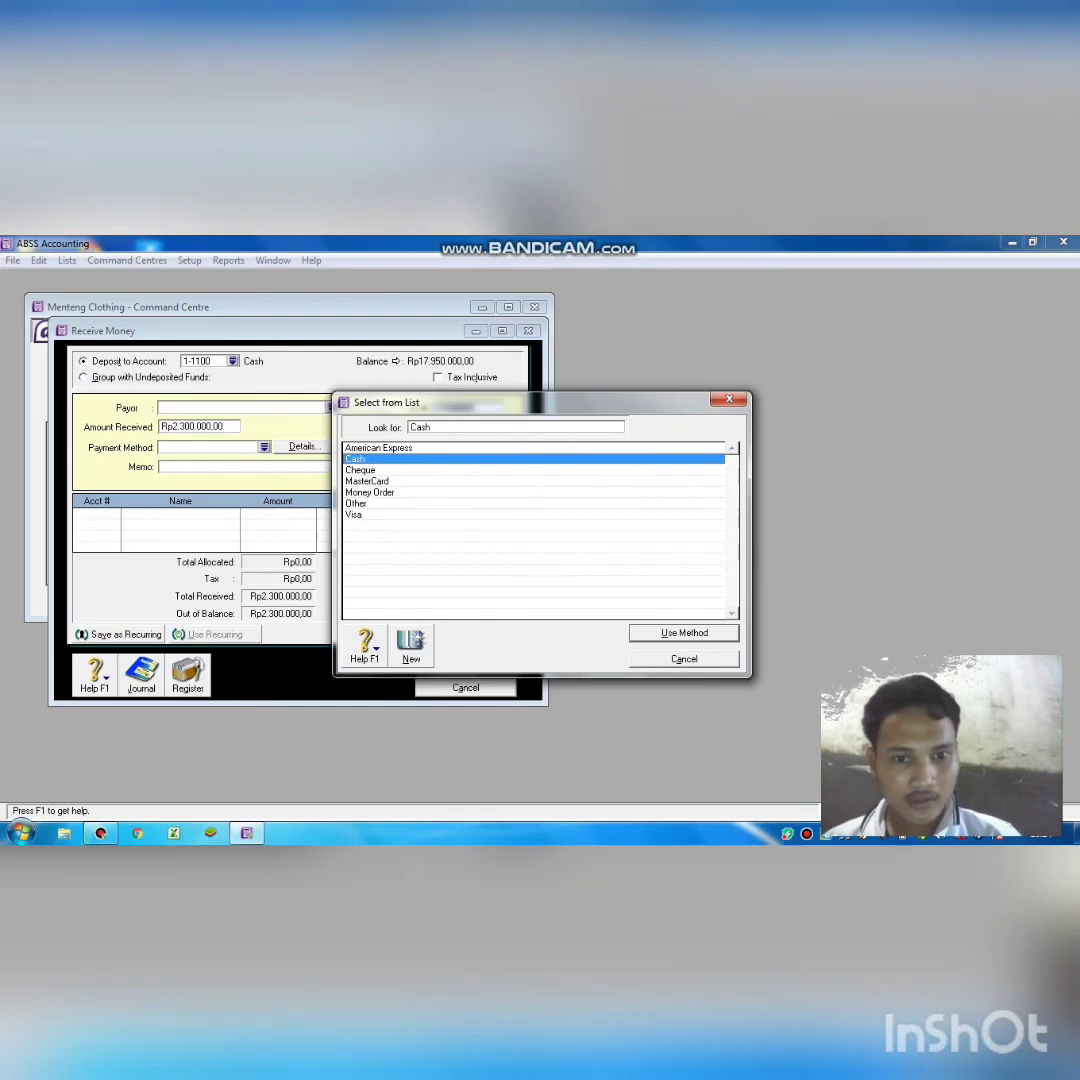
pyautogui.press('Return')
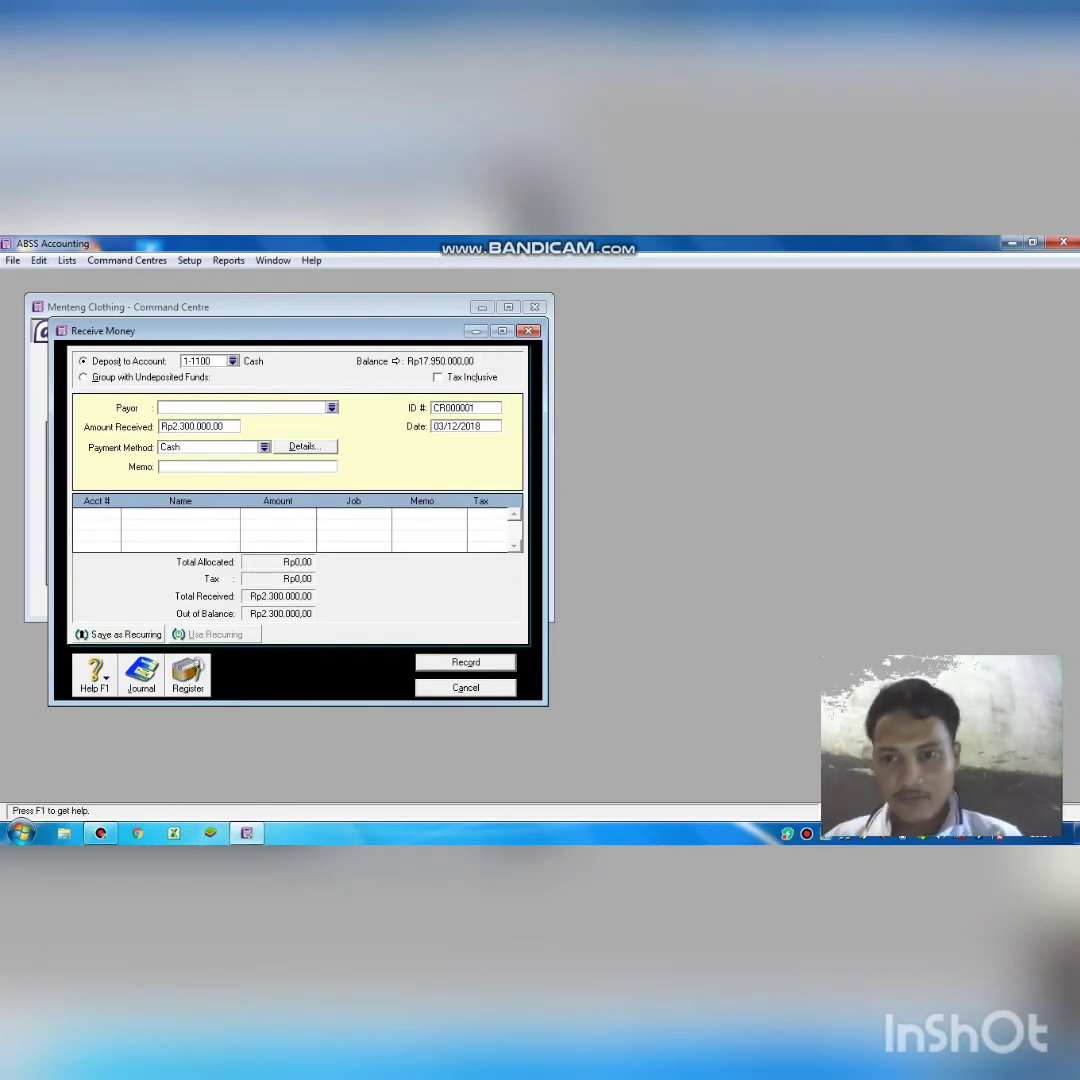
pyautogui.write('pen')
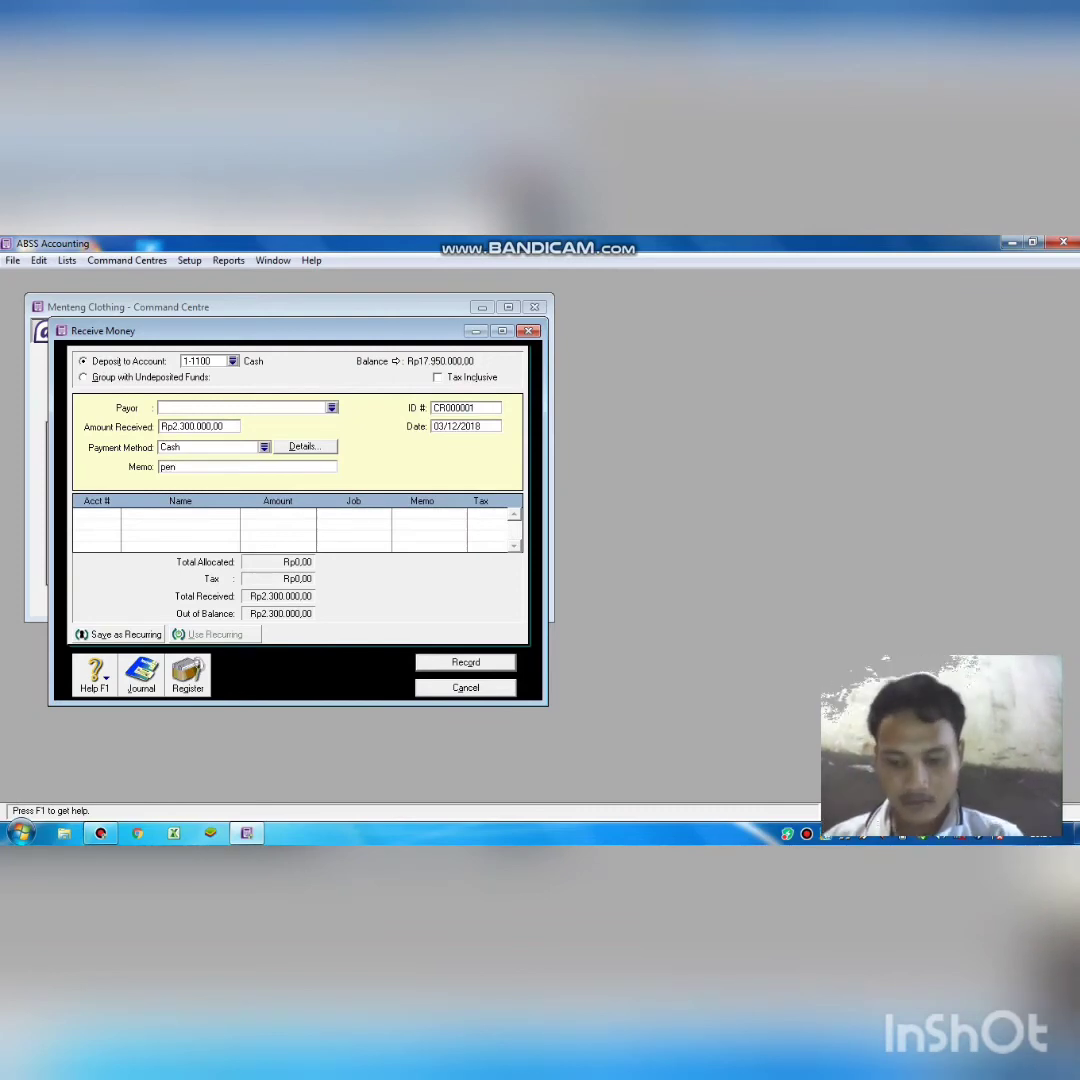
pyautogui.write('dapata')
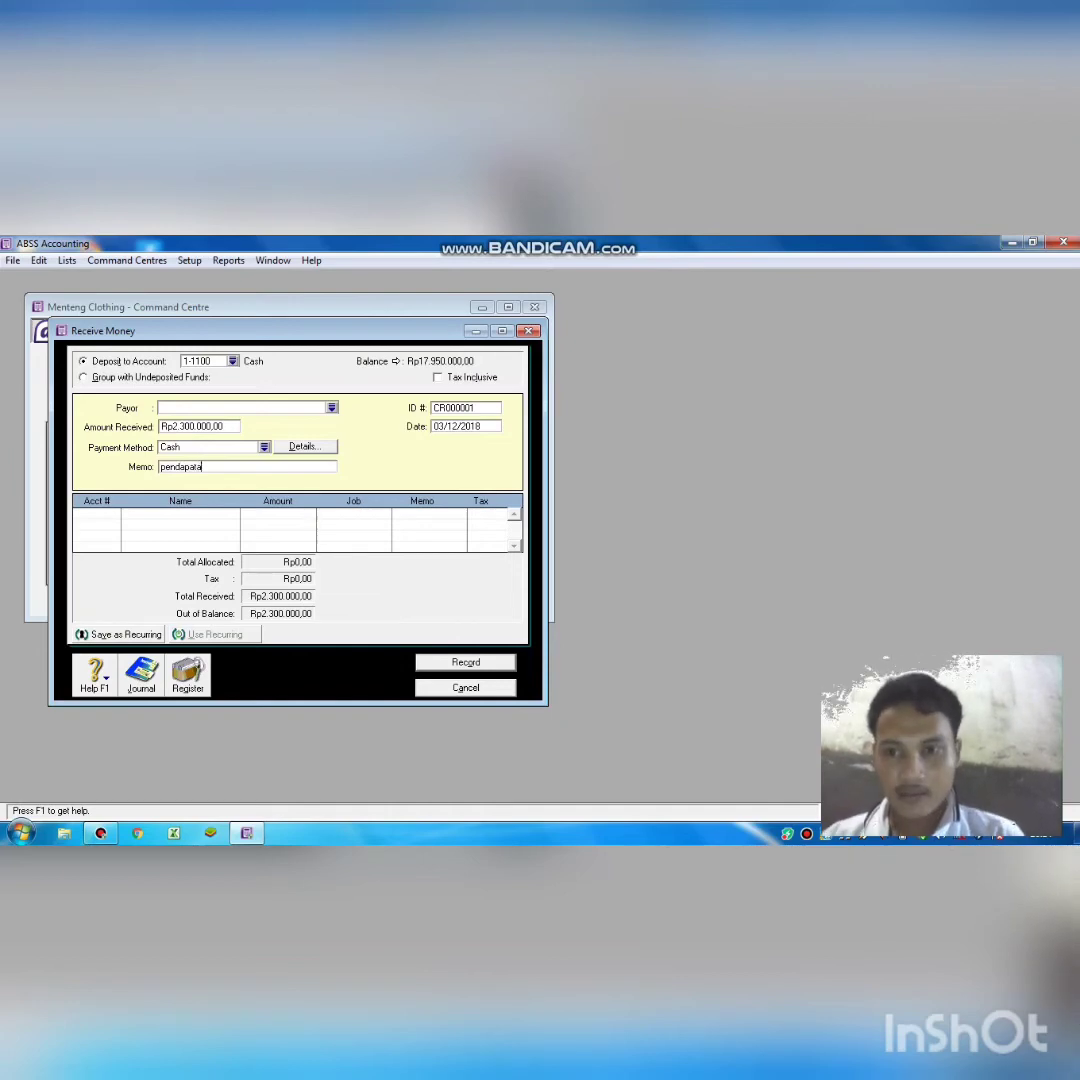
pyautogui.write('n ser')
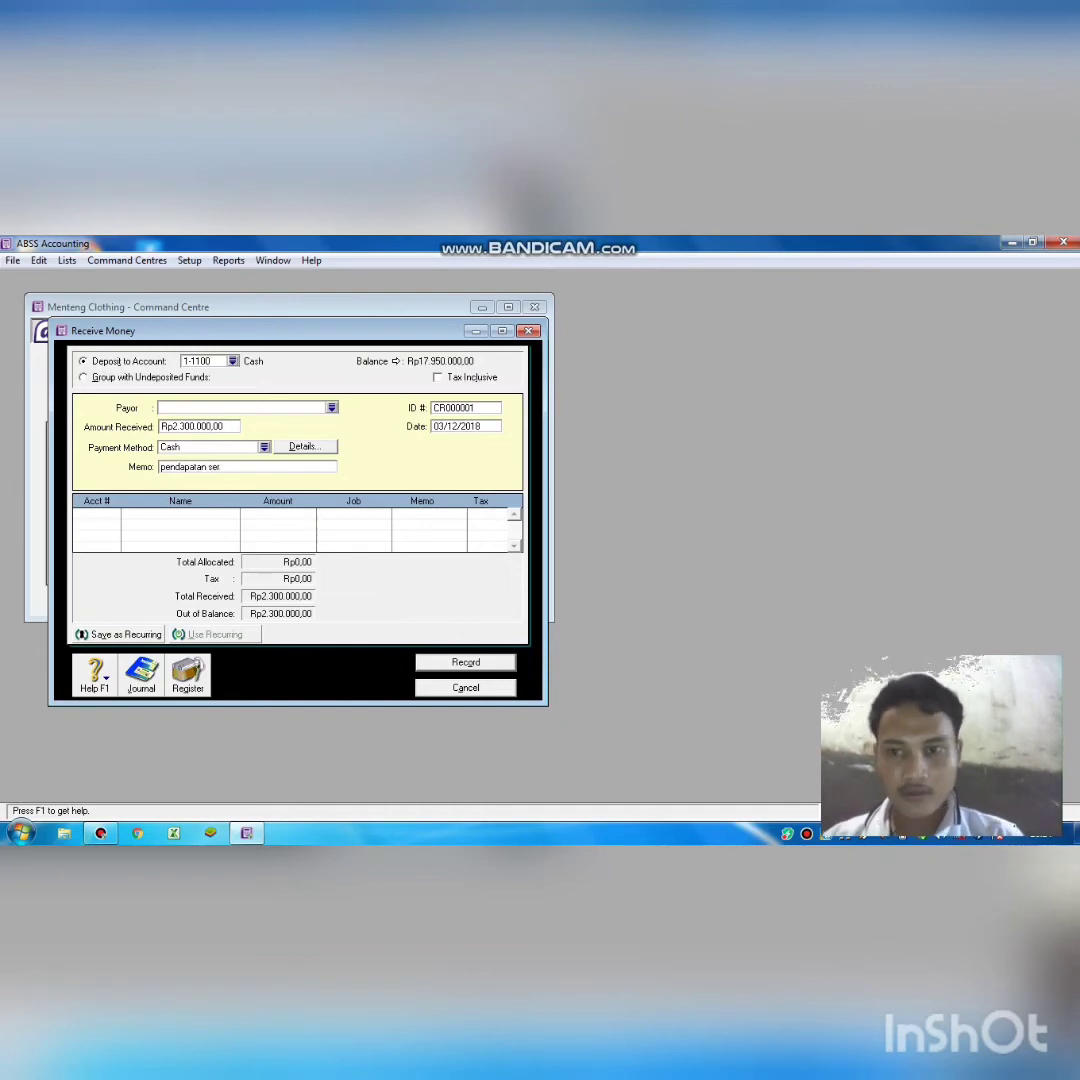
pyautogui.write('vis')
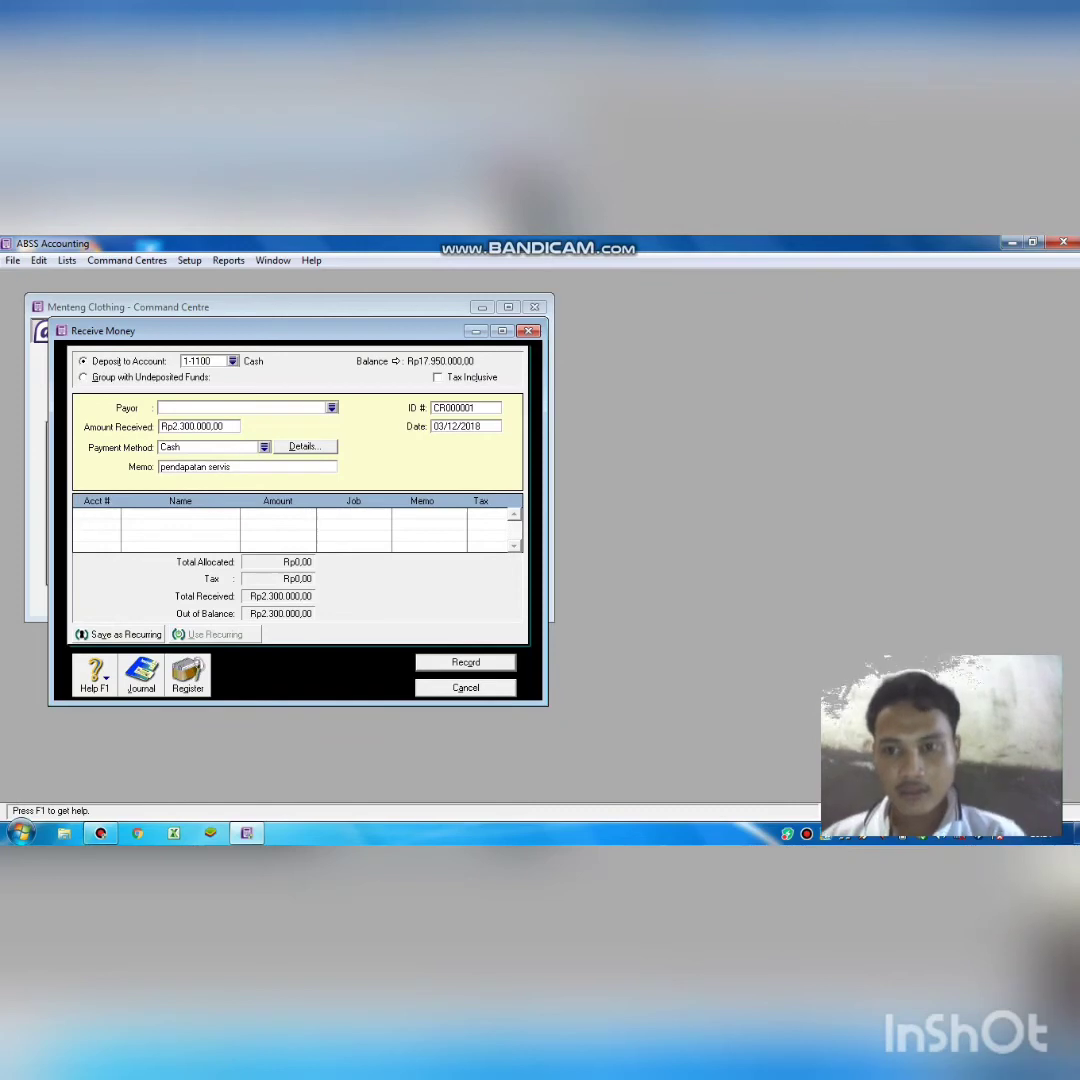
# Allocate the receipt to 4-1000 Service Income, record it, and close Receive Money.
pyautogui.click(104, 513)
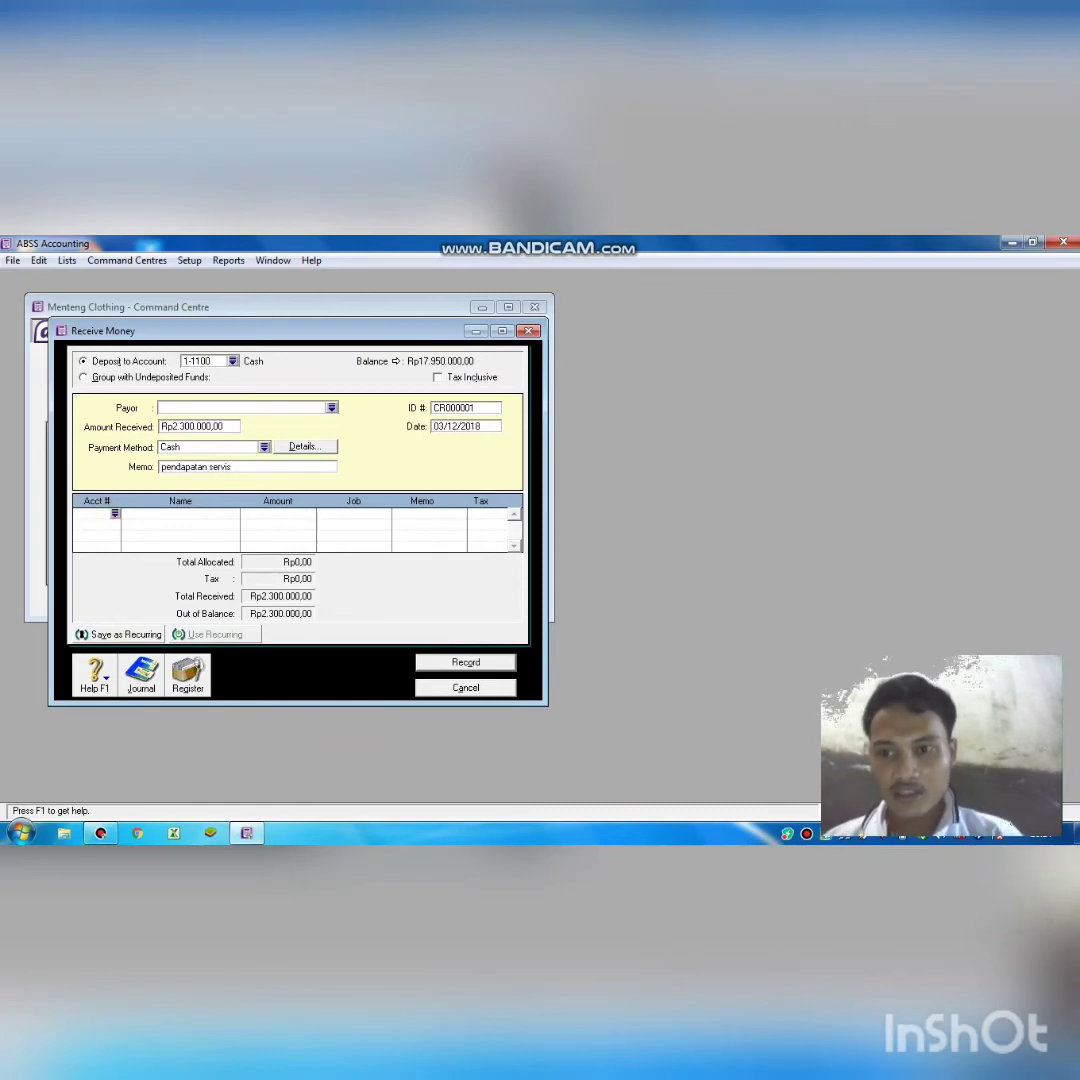
pyautogui.write('4')
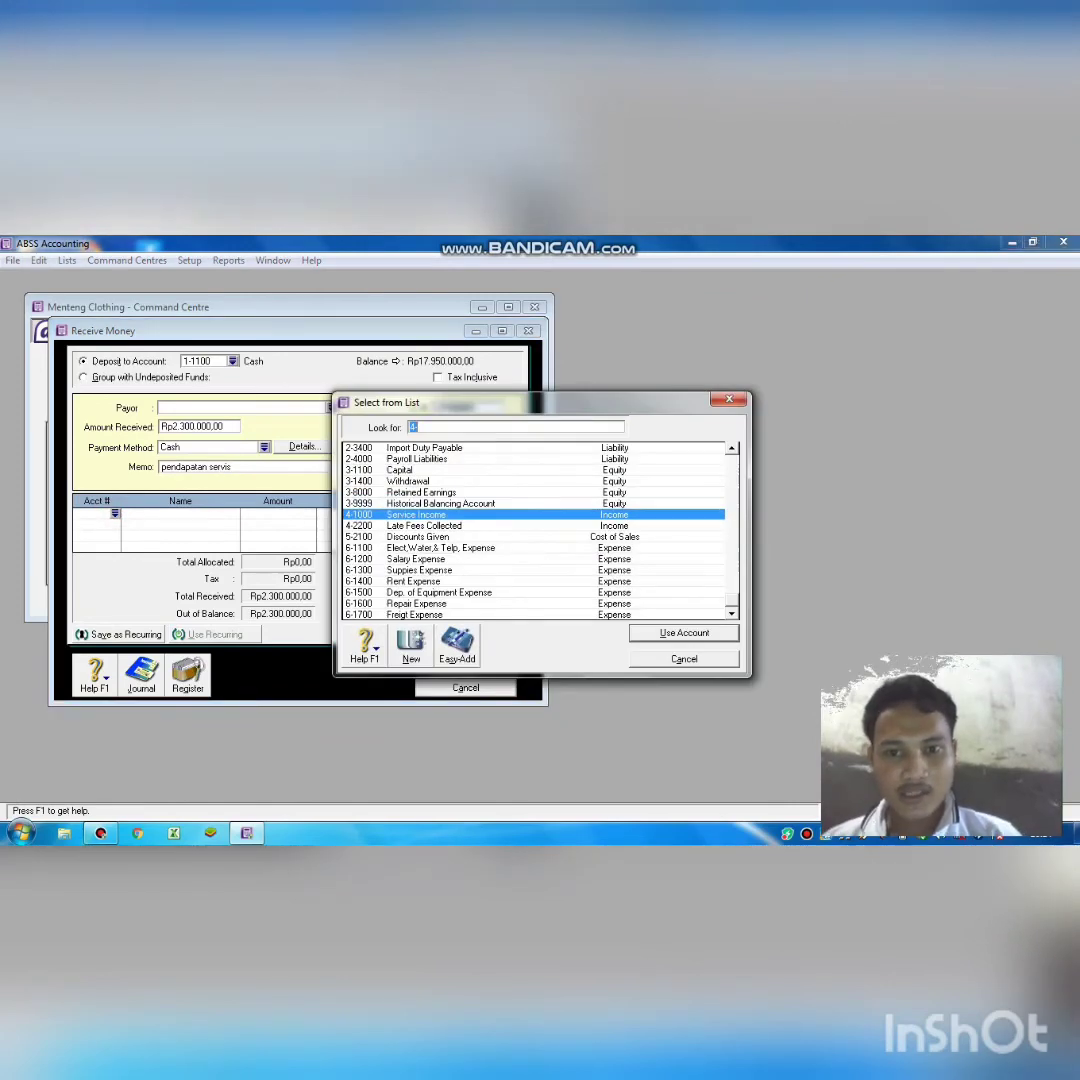
pyautogui.click(416, 515)
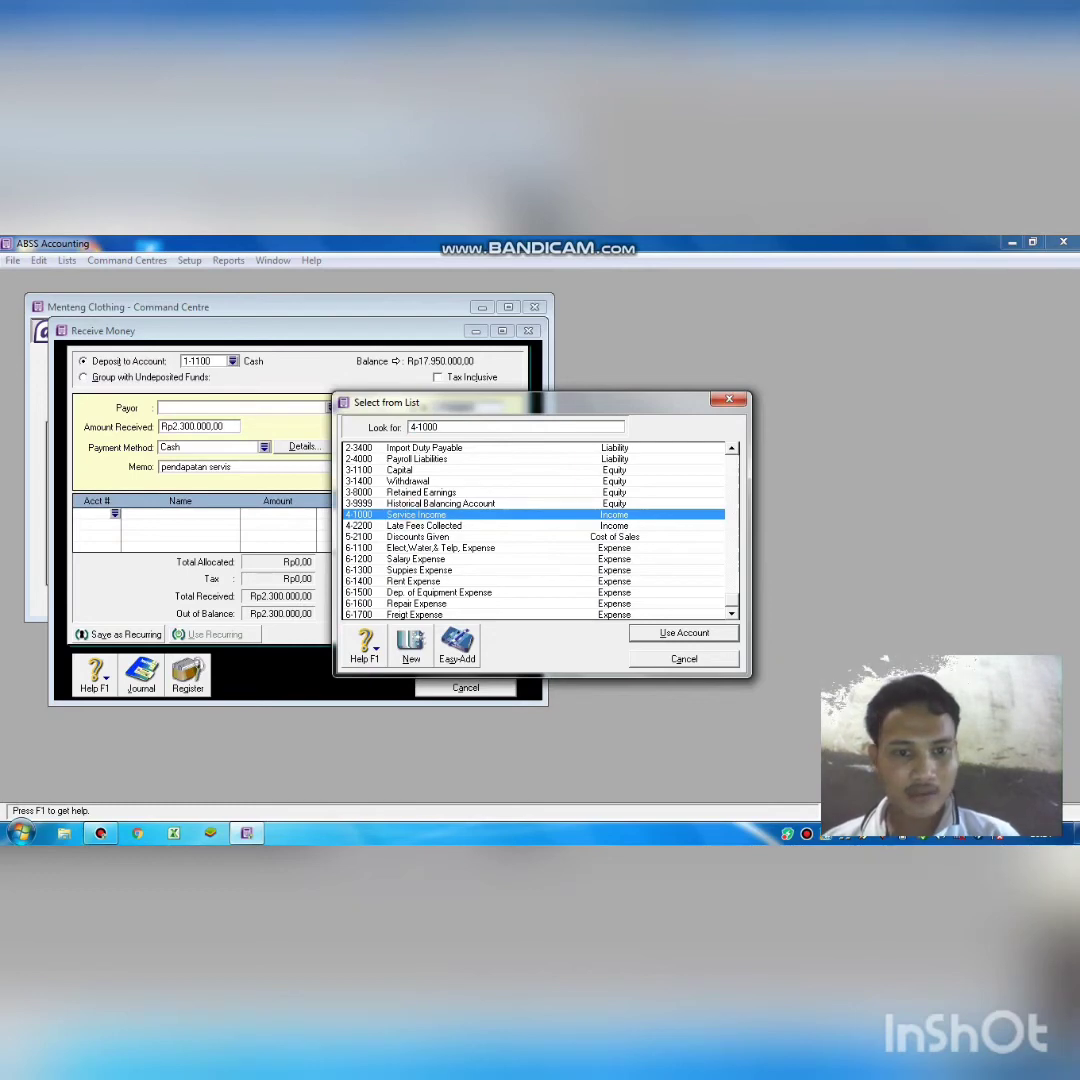
pyautogui.press('Return')
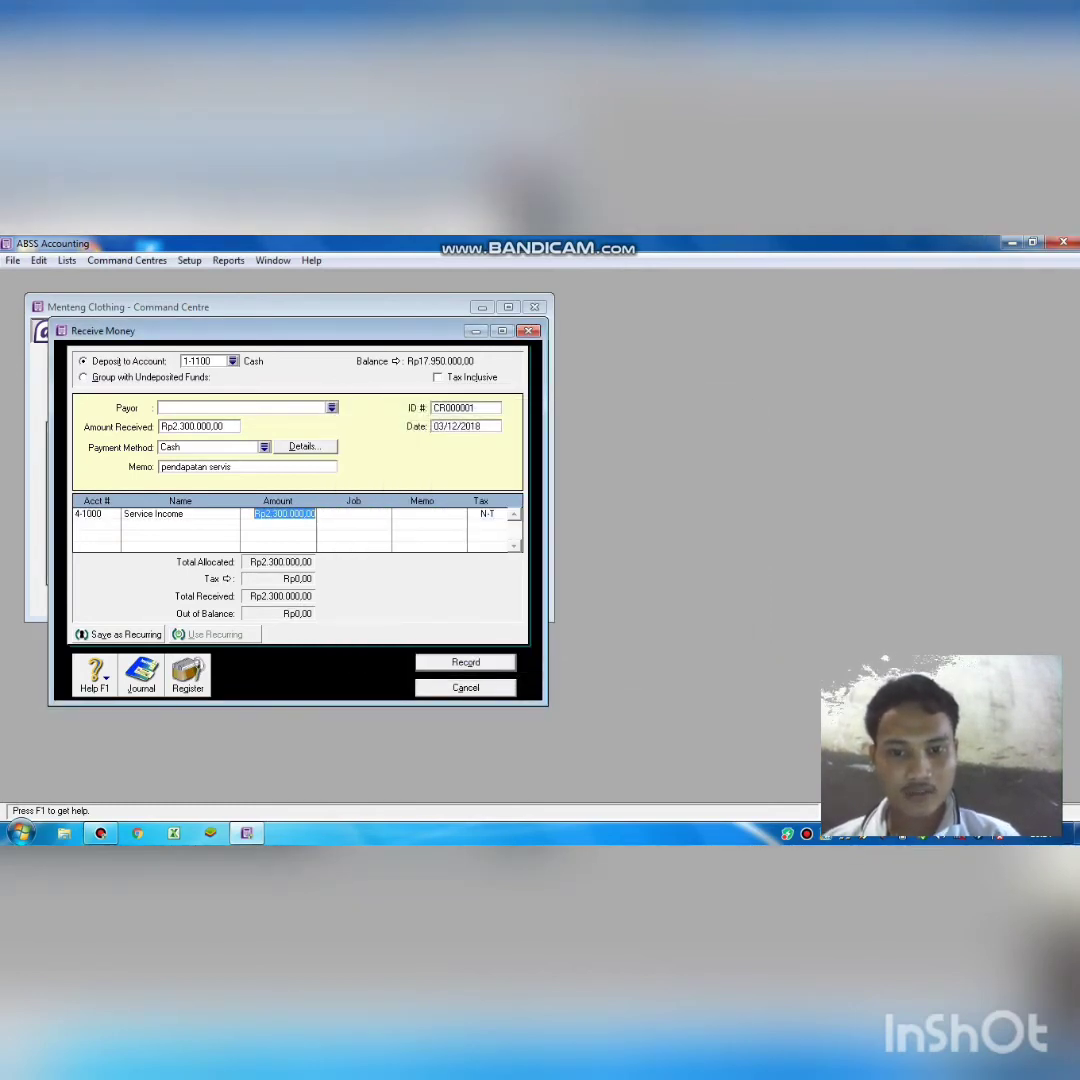
pyautogui.press('Return')
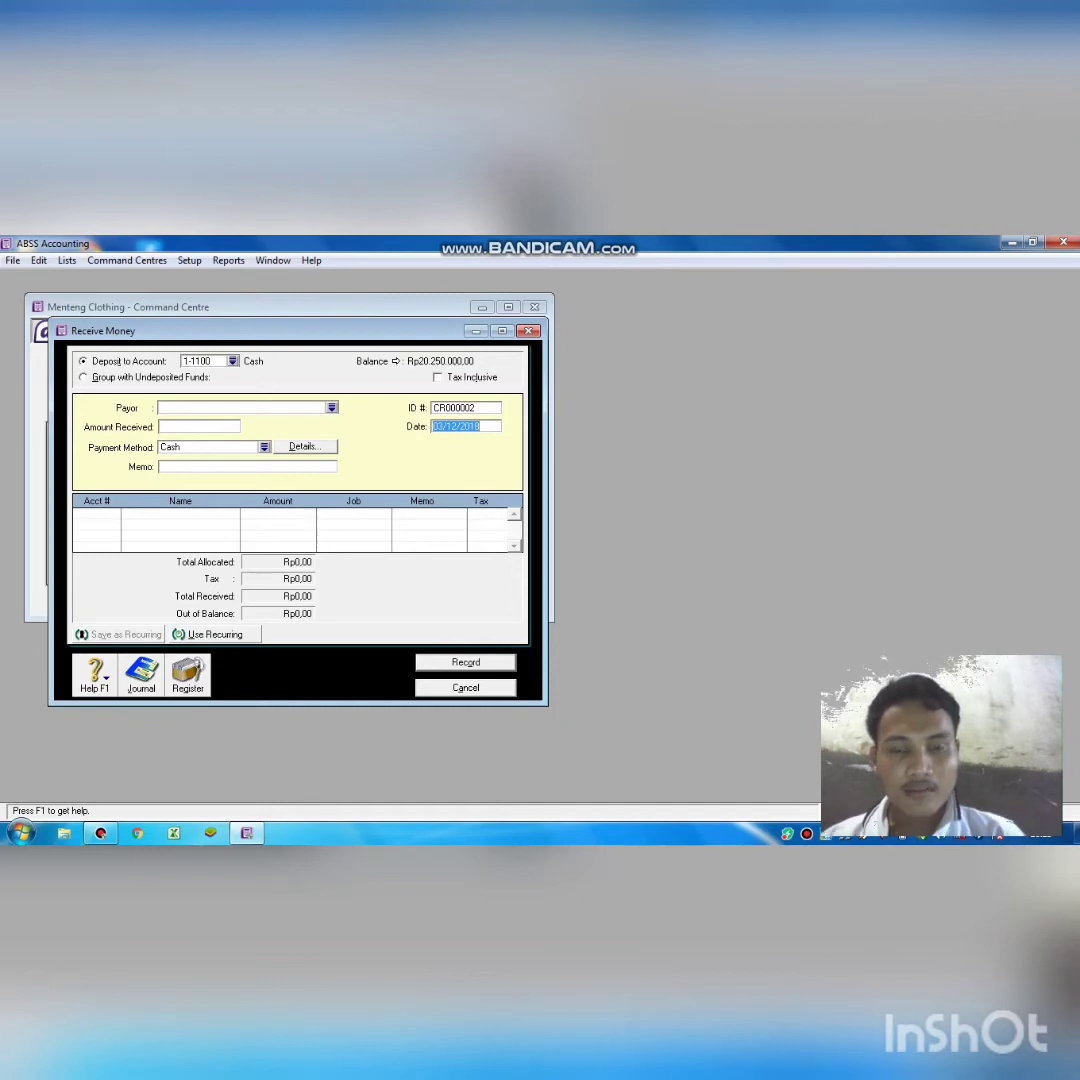
pyautogui.press('Escape')
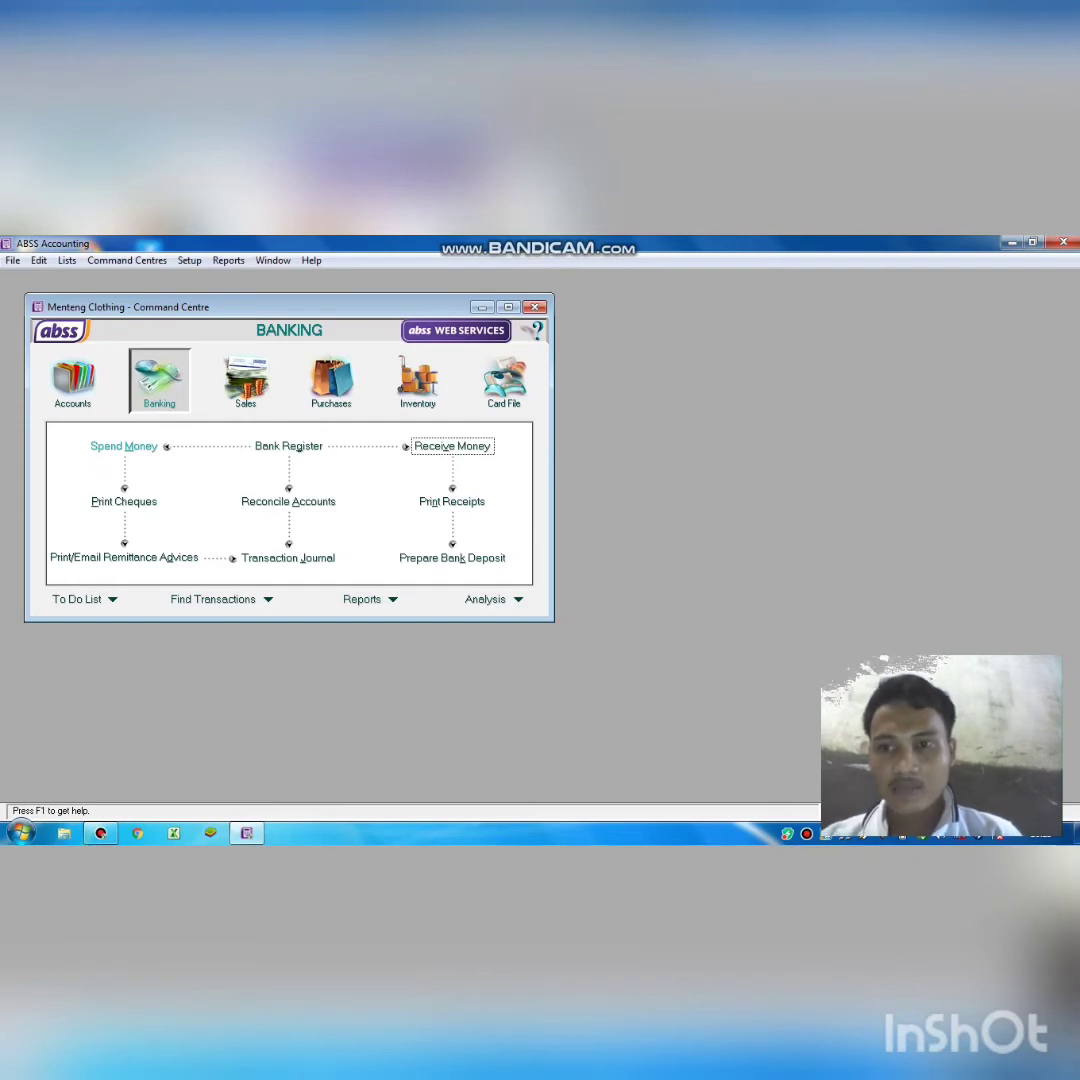
# Open a blank Spend Money cheque no. 1 paying from 1-1100 Cash.
pyautogui.click(124, 446)
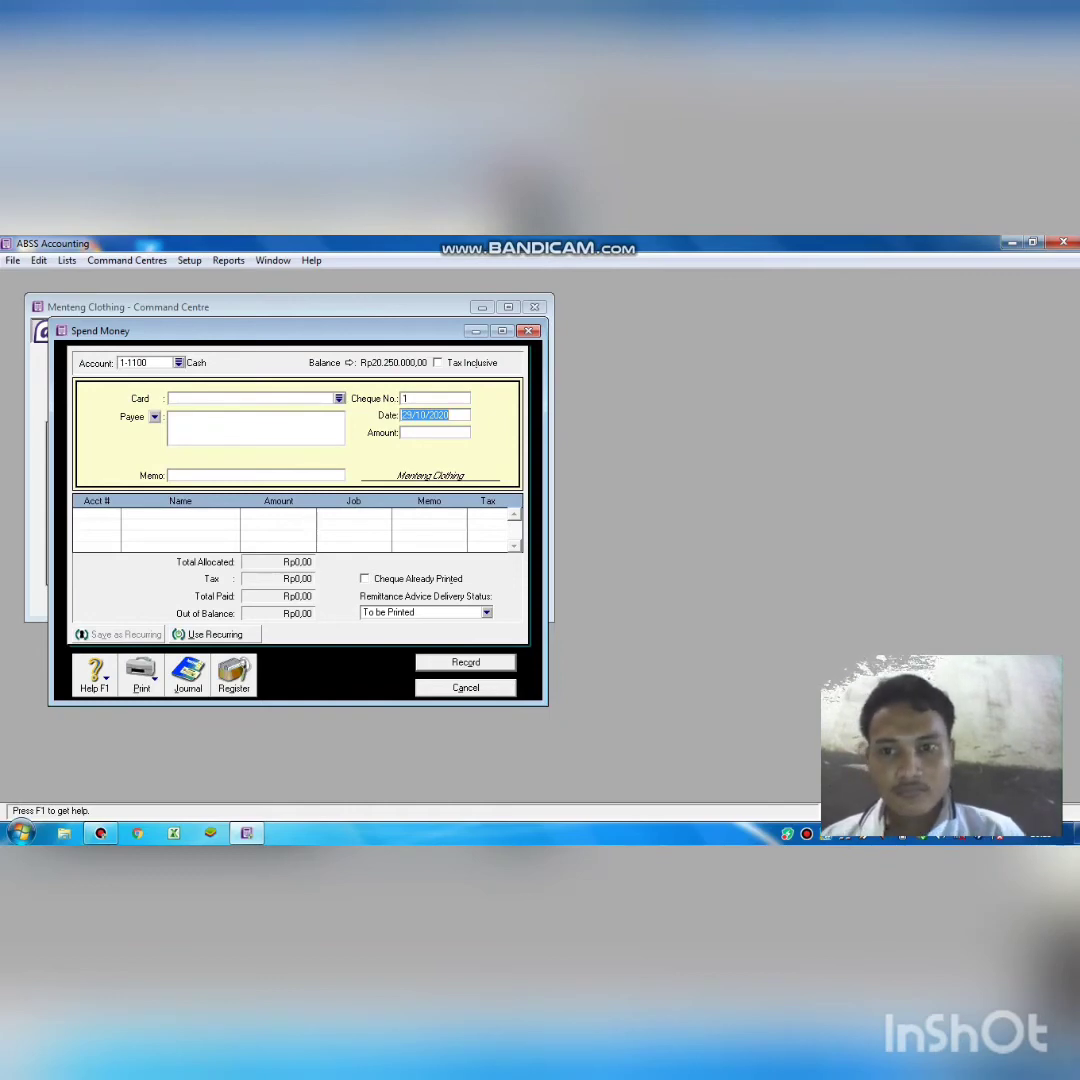
pyautogui.press('Escape')
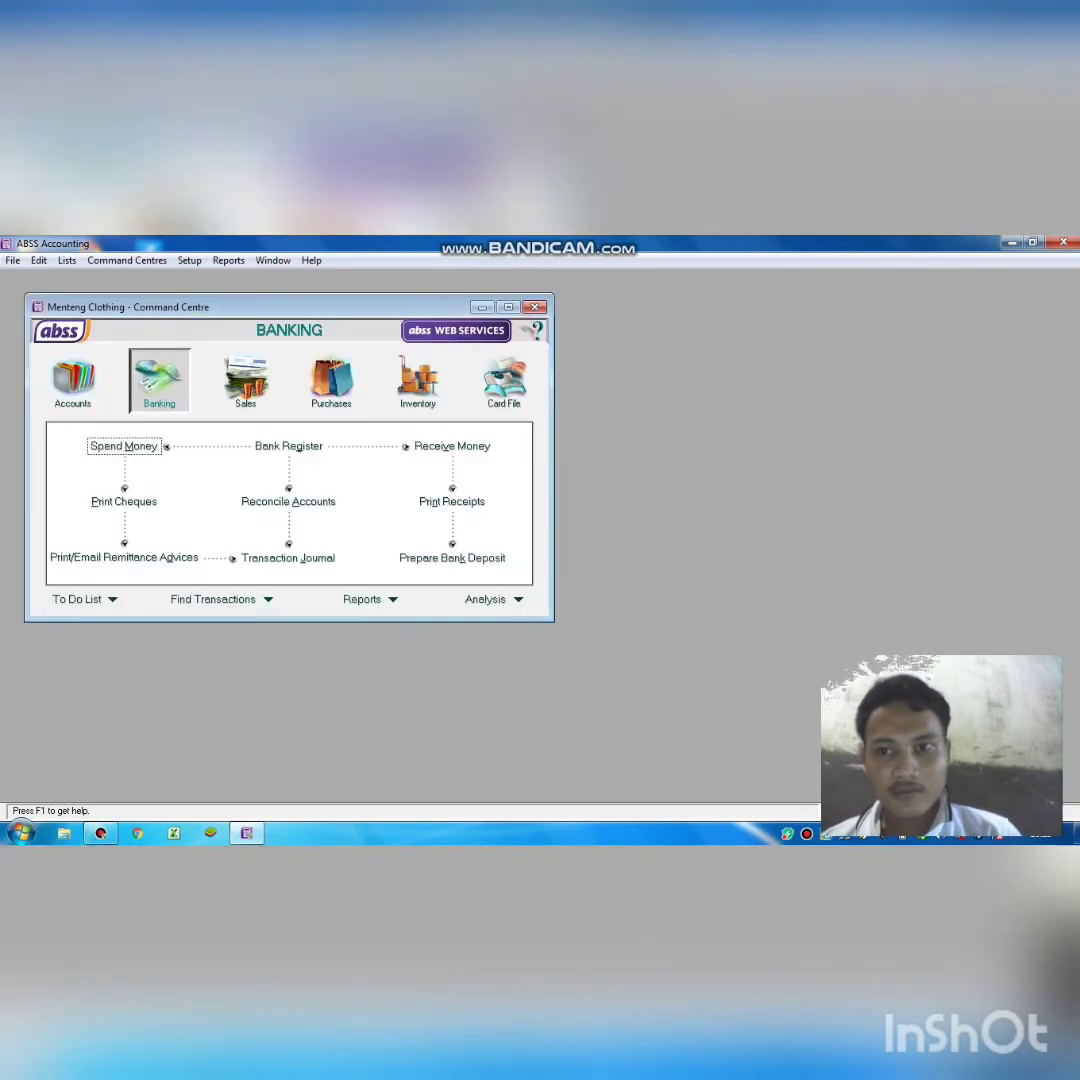
pyautogui.press('Return')
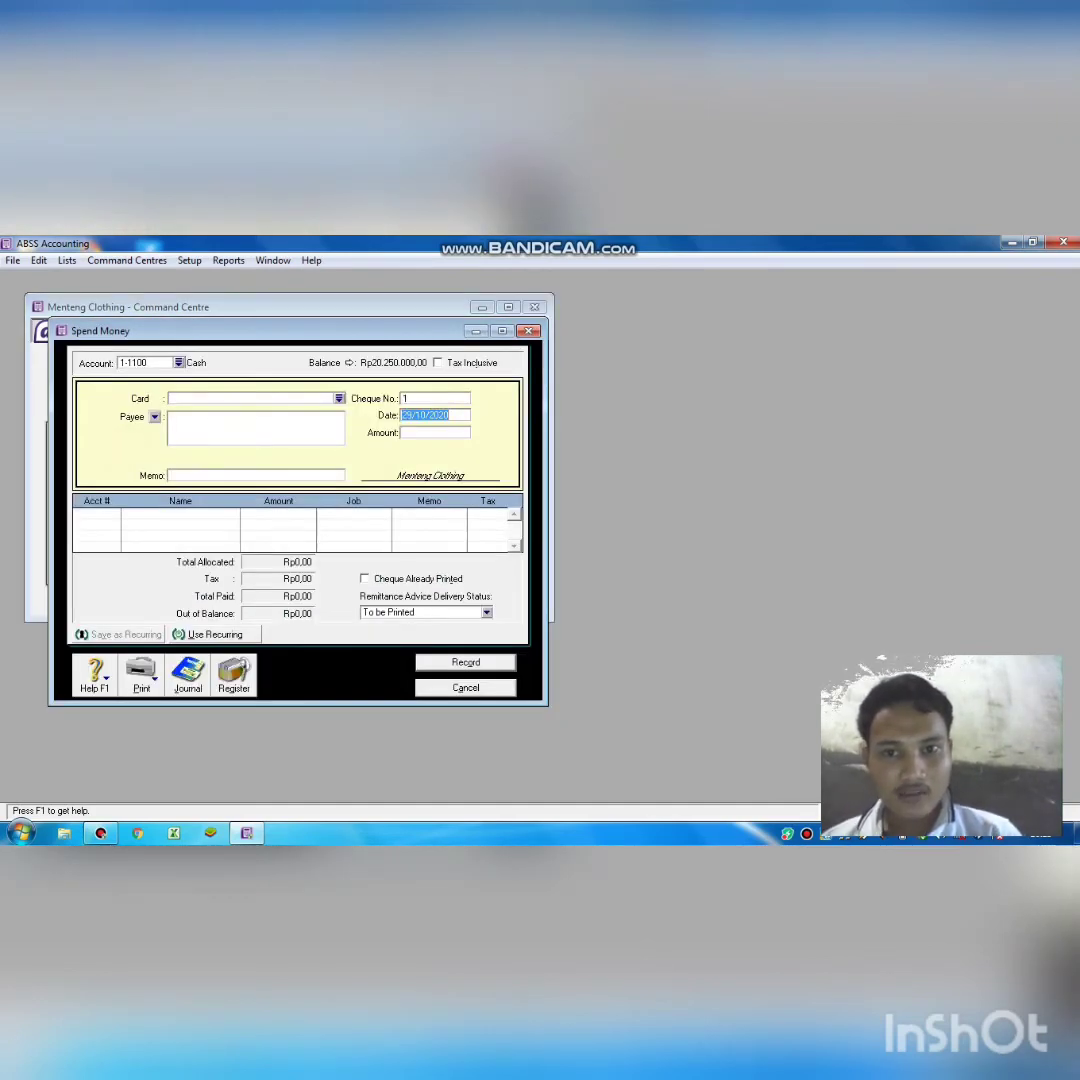
# Date cheque 1 04/12/2018 with an amount of Rp1.200.000,00.
pyautogui.write('29')
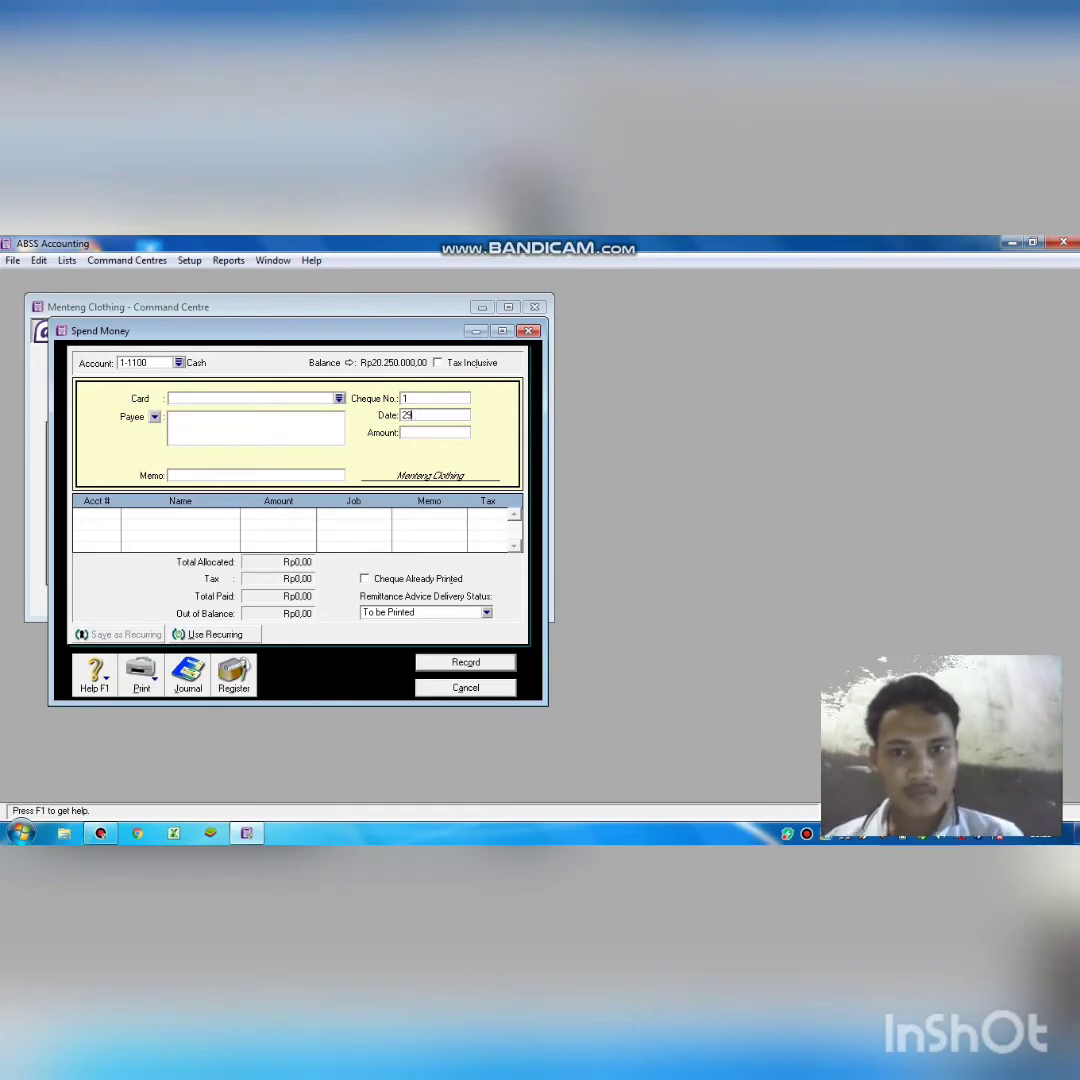
pyautogui.press('BackSpace')
pyautogui.press('BackSpace')
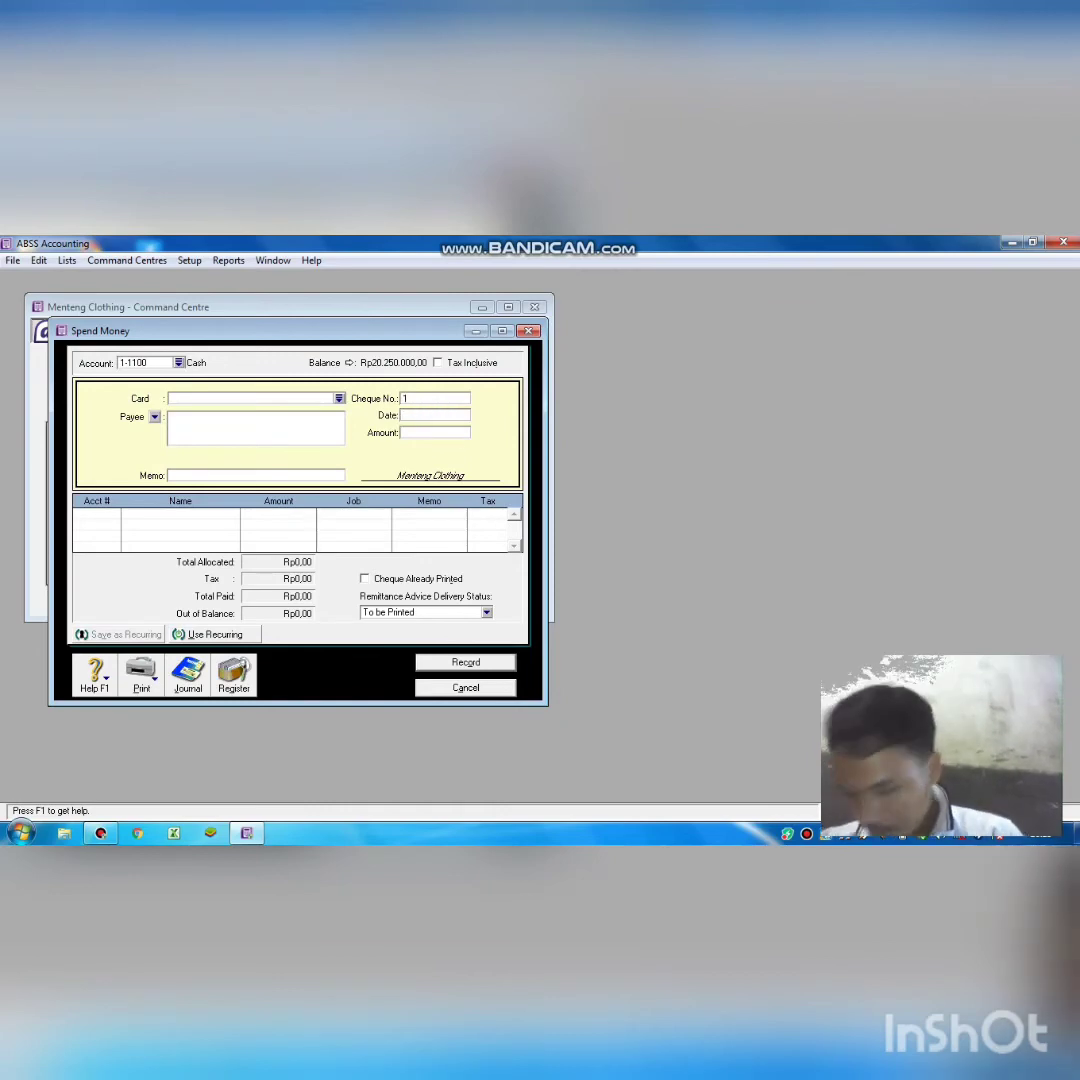
pyautogui.write('4')
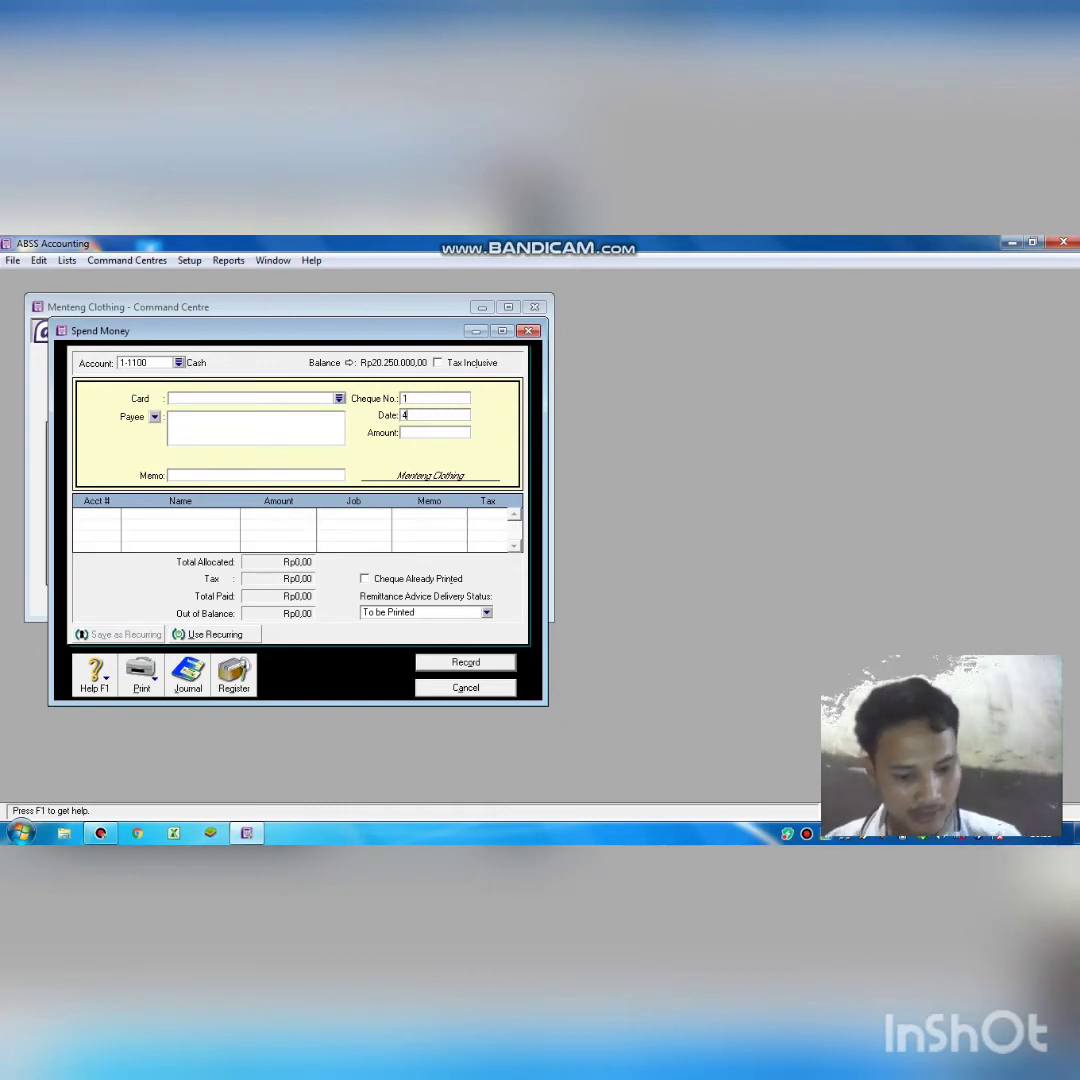
pyautogui.write('/12')
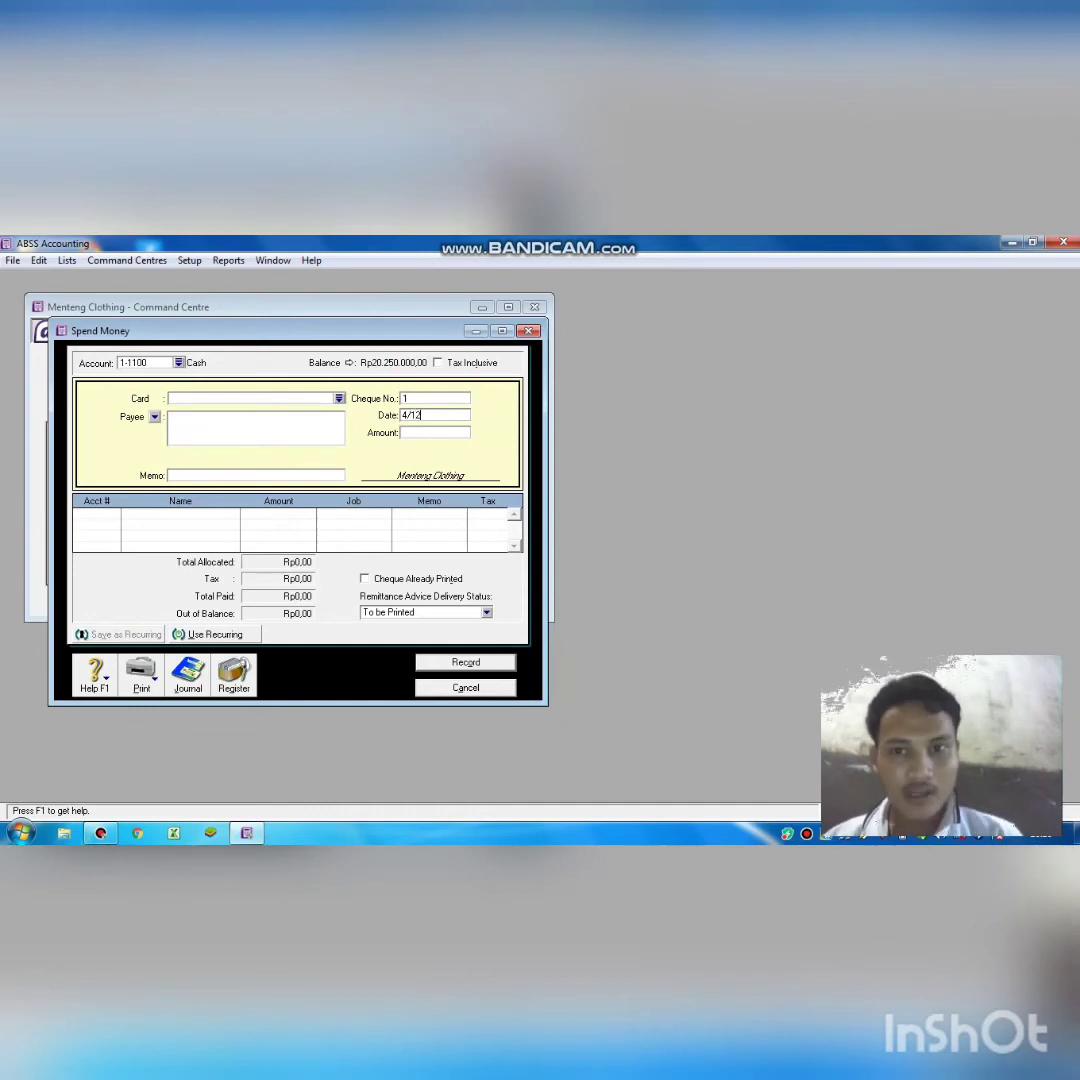
pyautogui.write('/2')
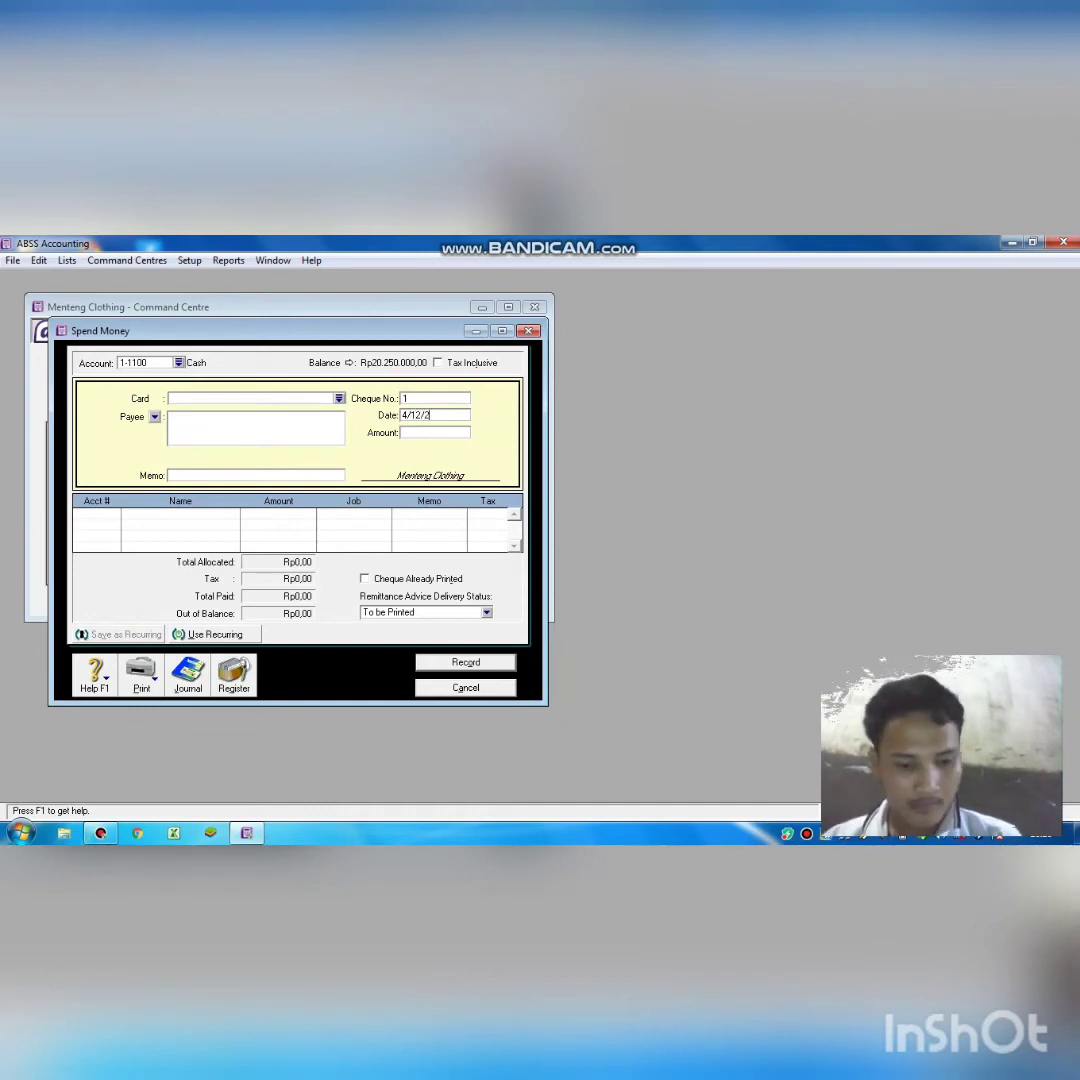
pyautogui.write('018')
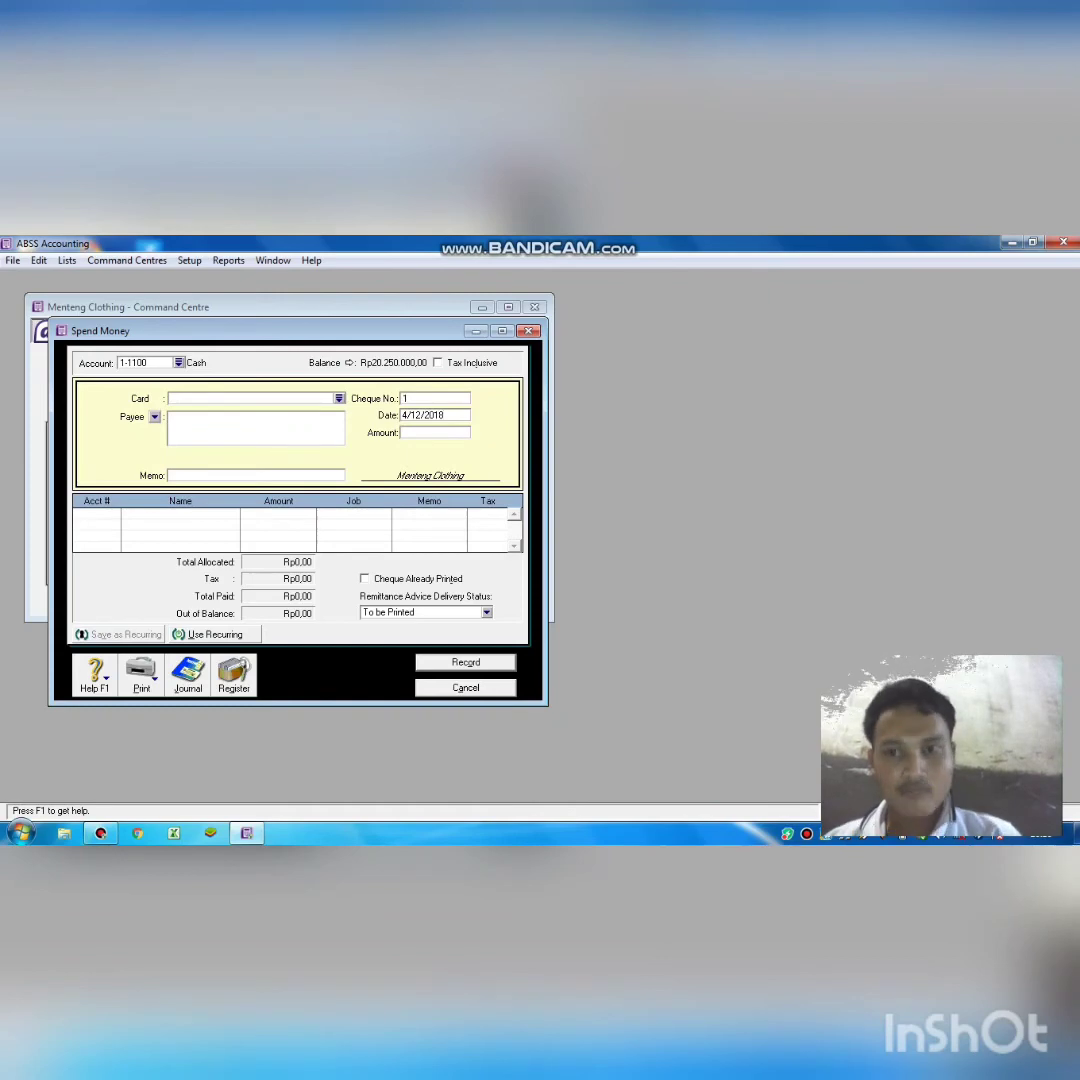
pyautogui.press('Tab')
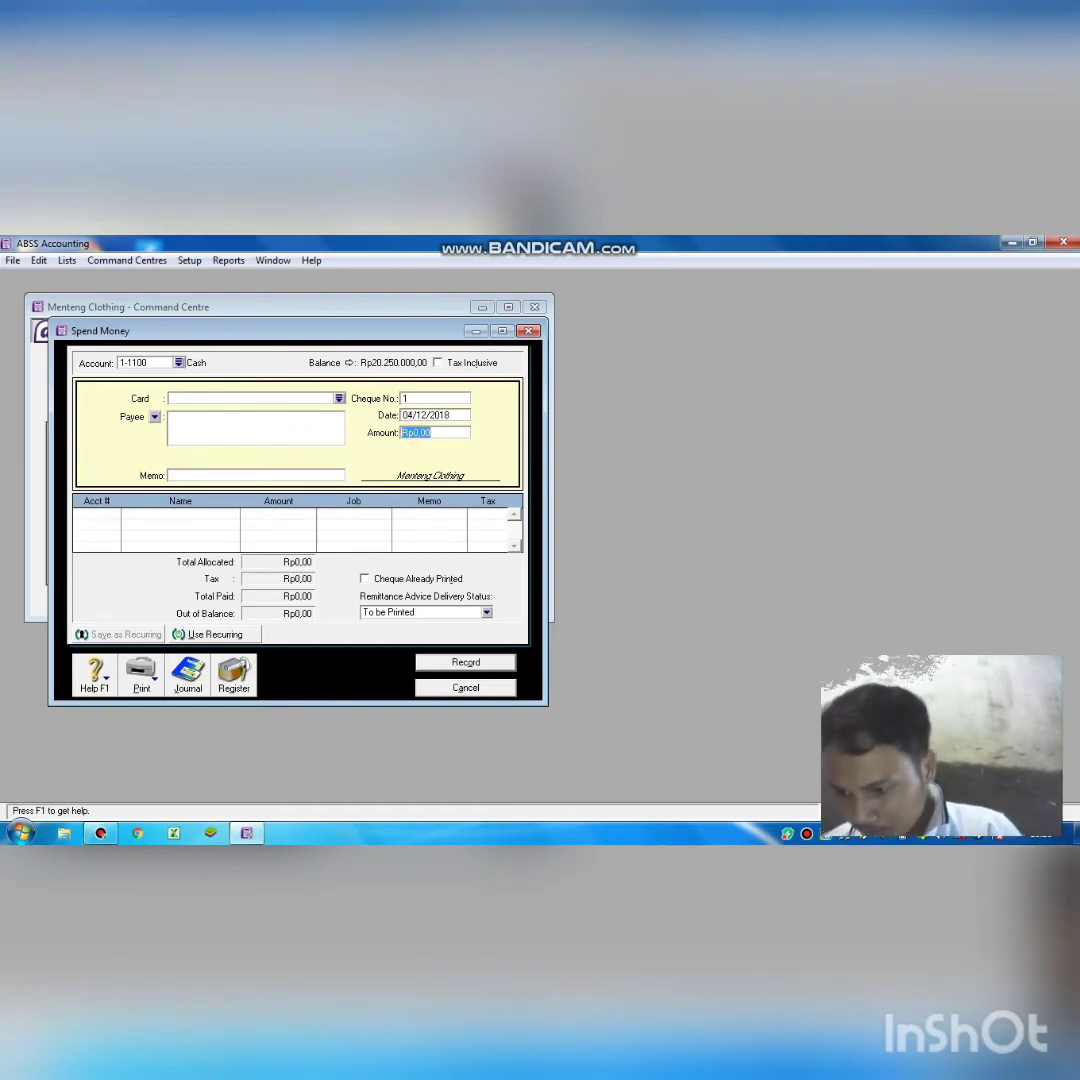
pyautogui.write('120')
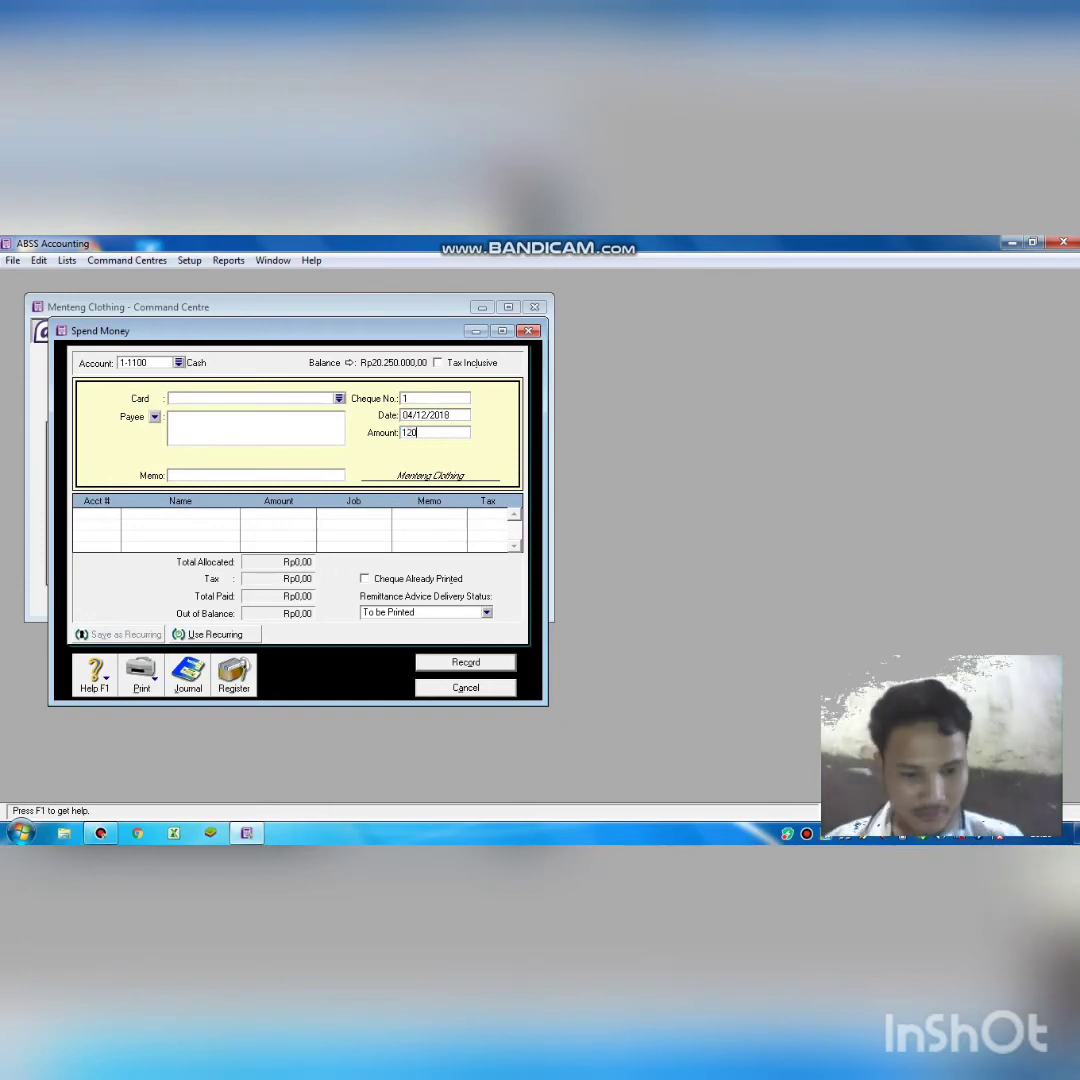
pyautogui.write('0000')
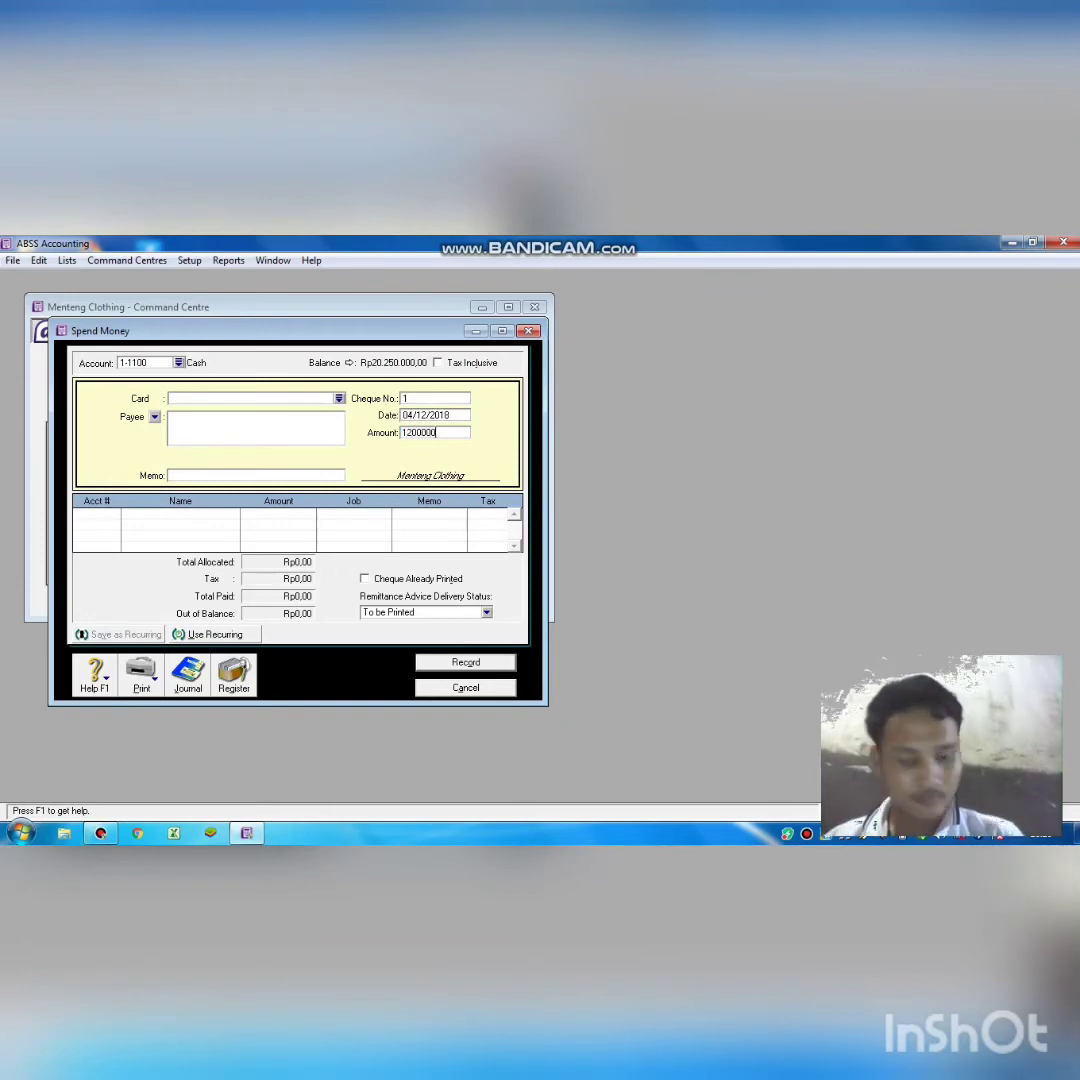
pyautogui.press('Tab')
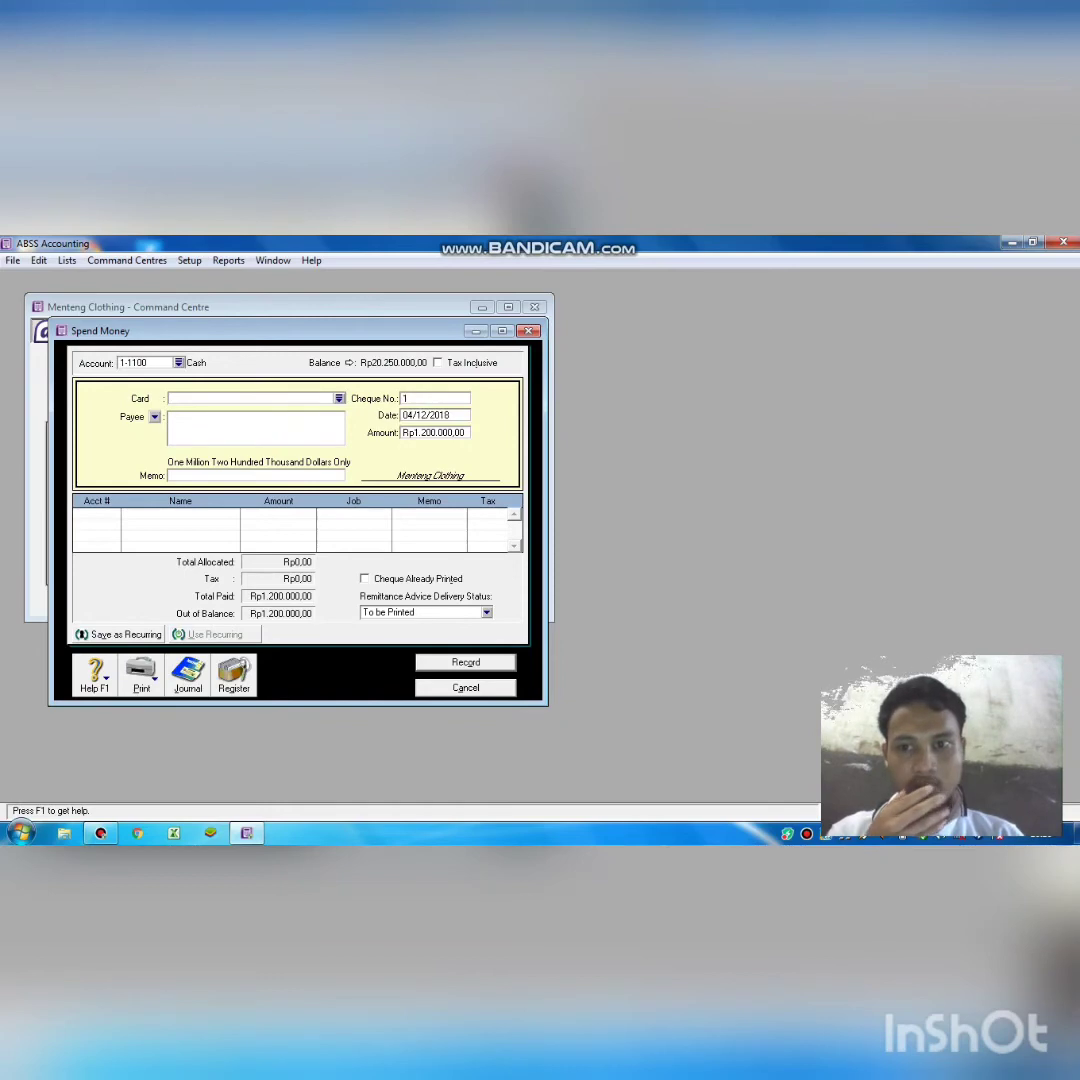
# Enter the memo 'membeli perlengkapan bengkel' and bring up the account list.
pyautogui.click(249, 475)
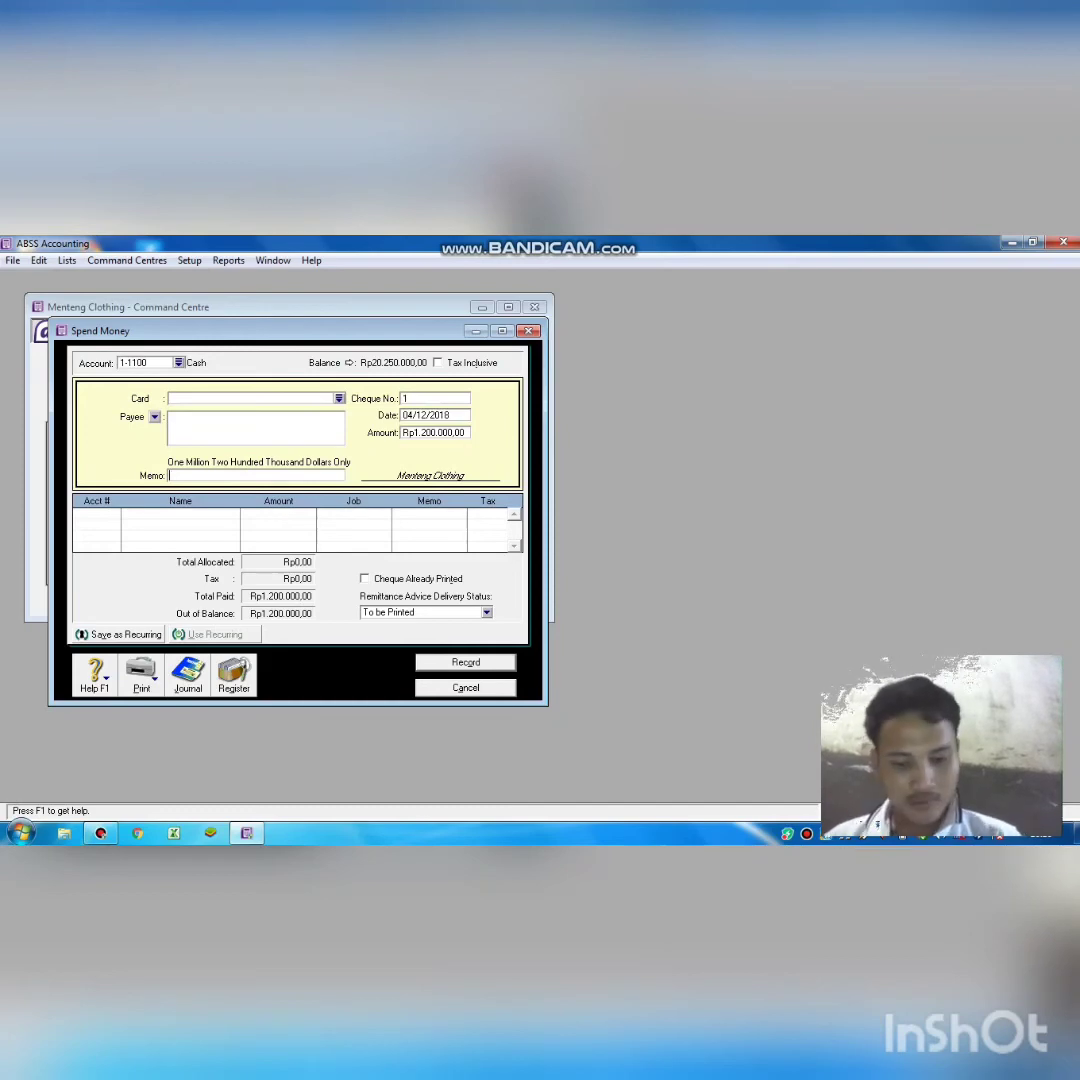
pyautogui.write('mem')
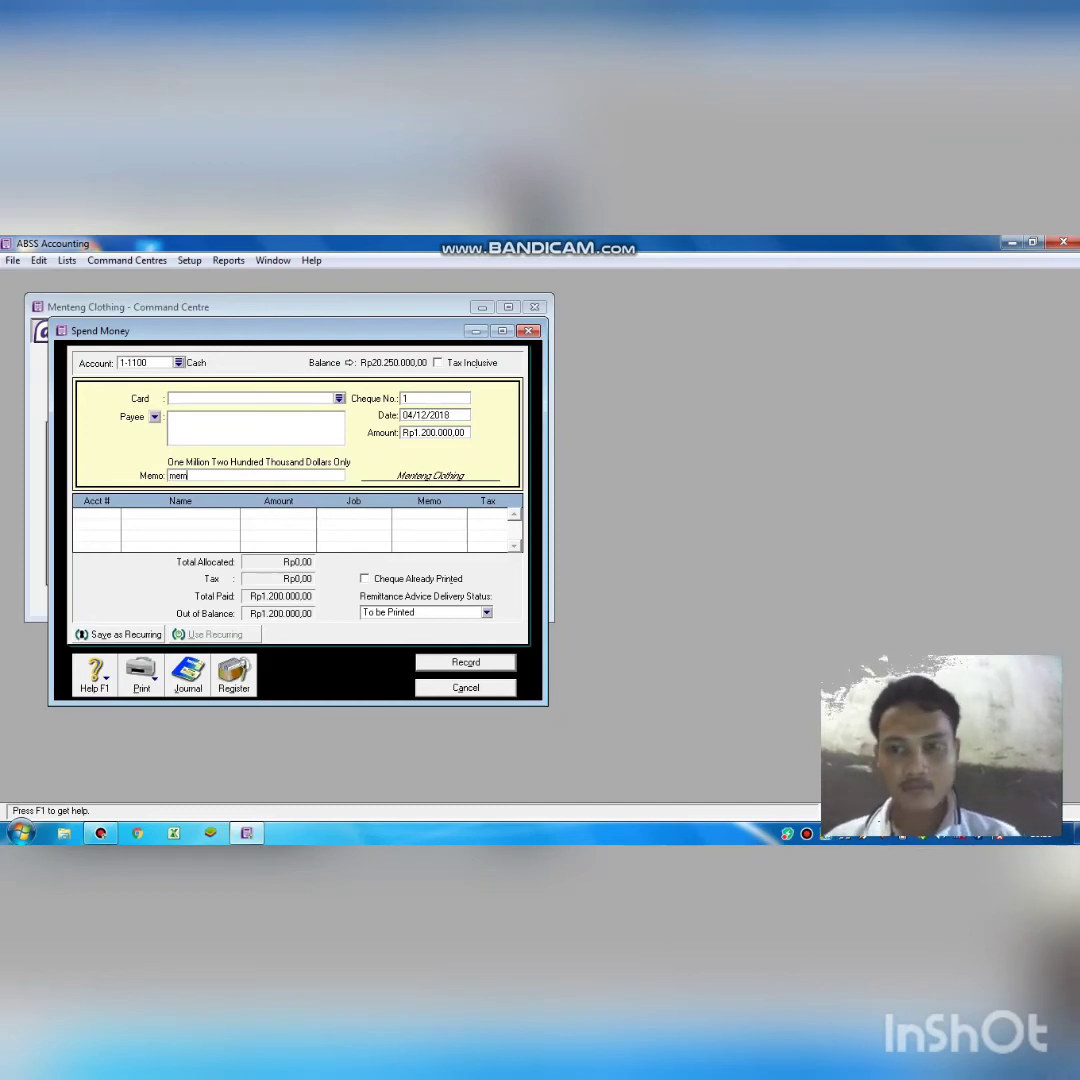
pyautogui.write('beli p')
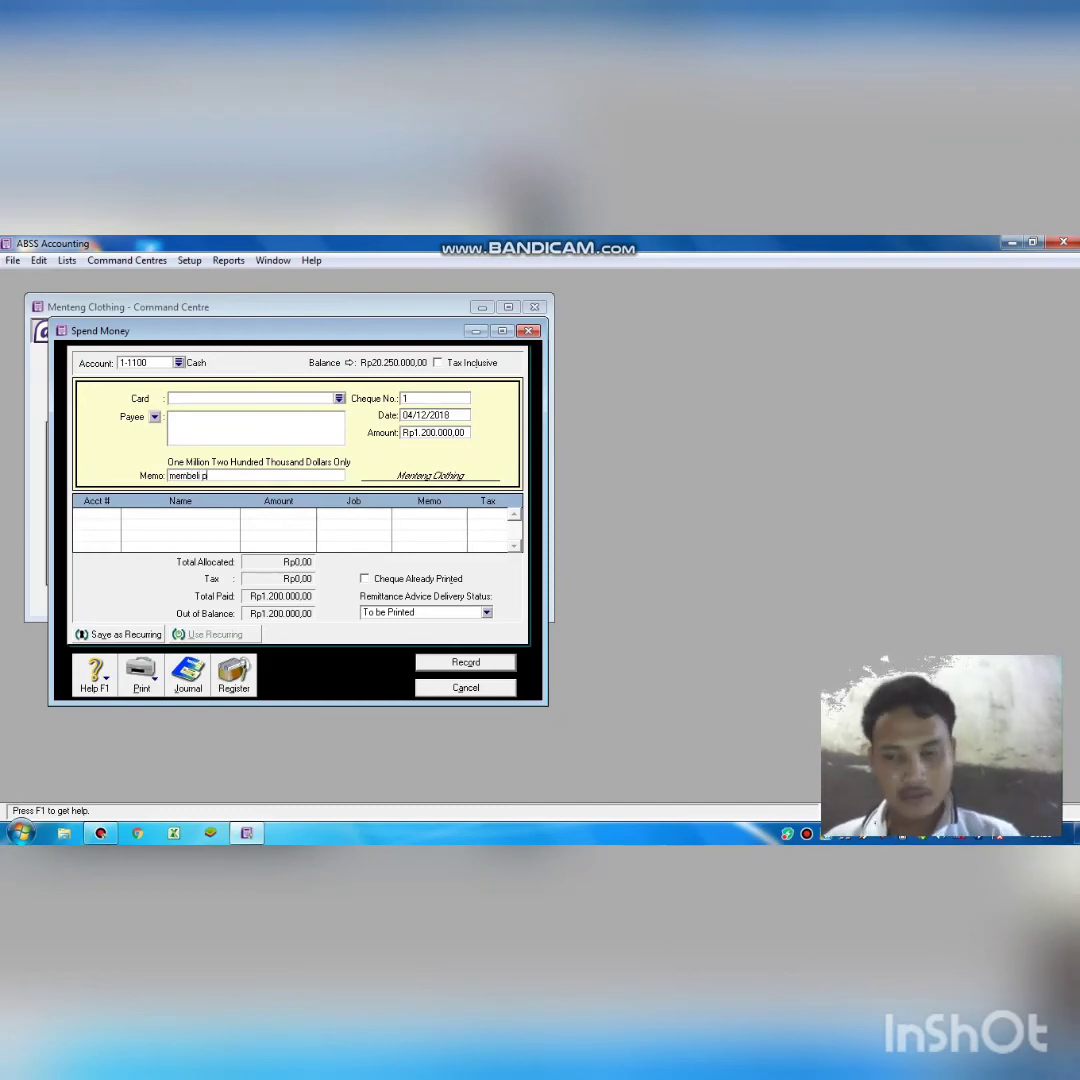
pyautogui.write('erlengka')
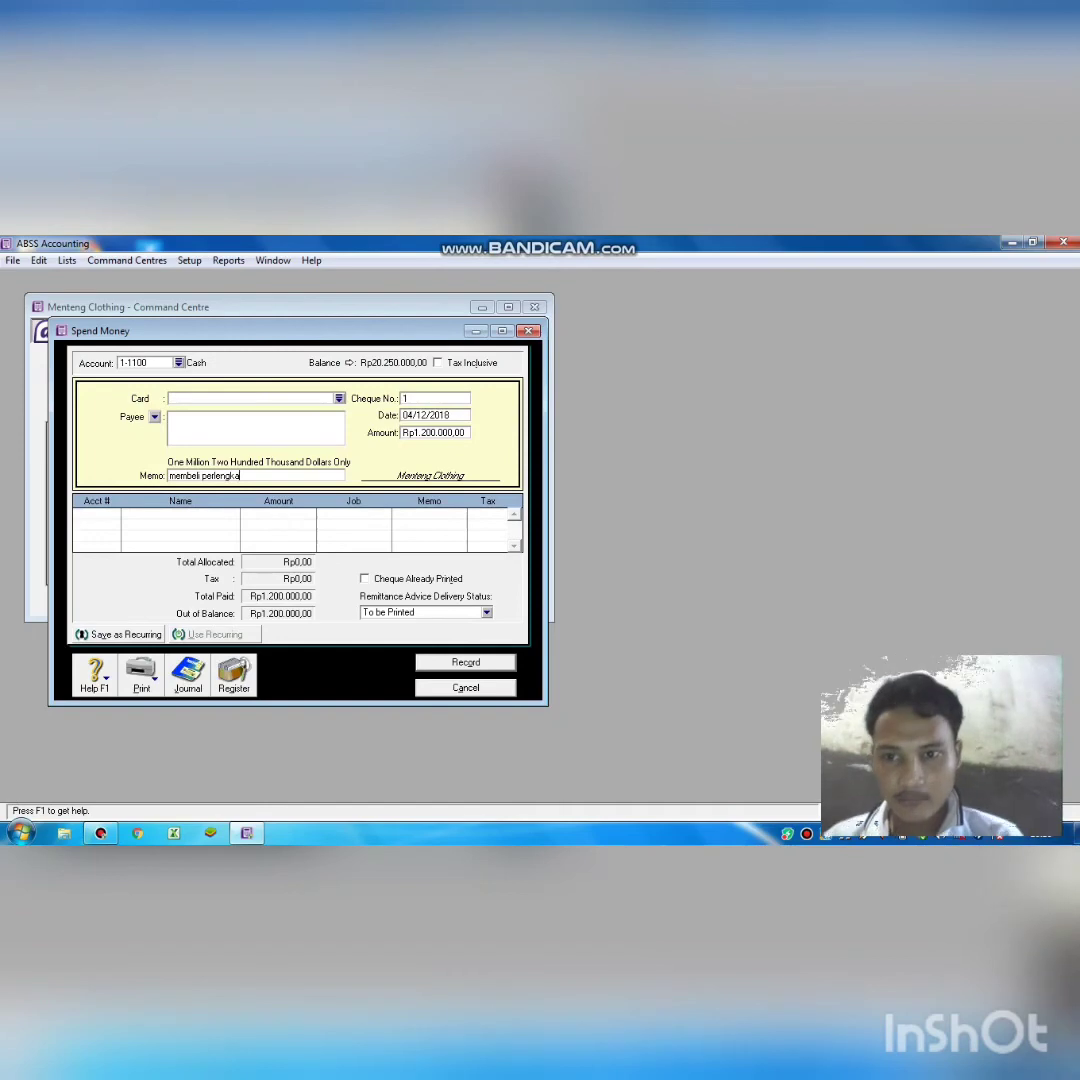
pyautogui.write('pan b')
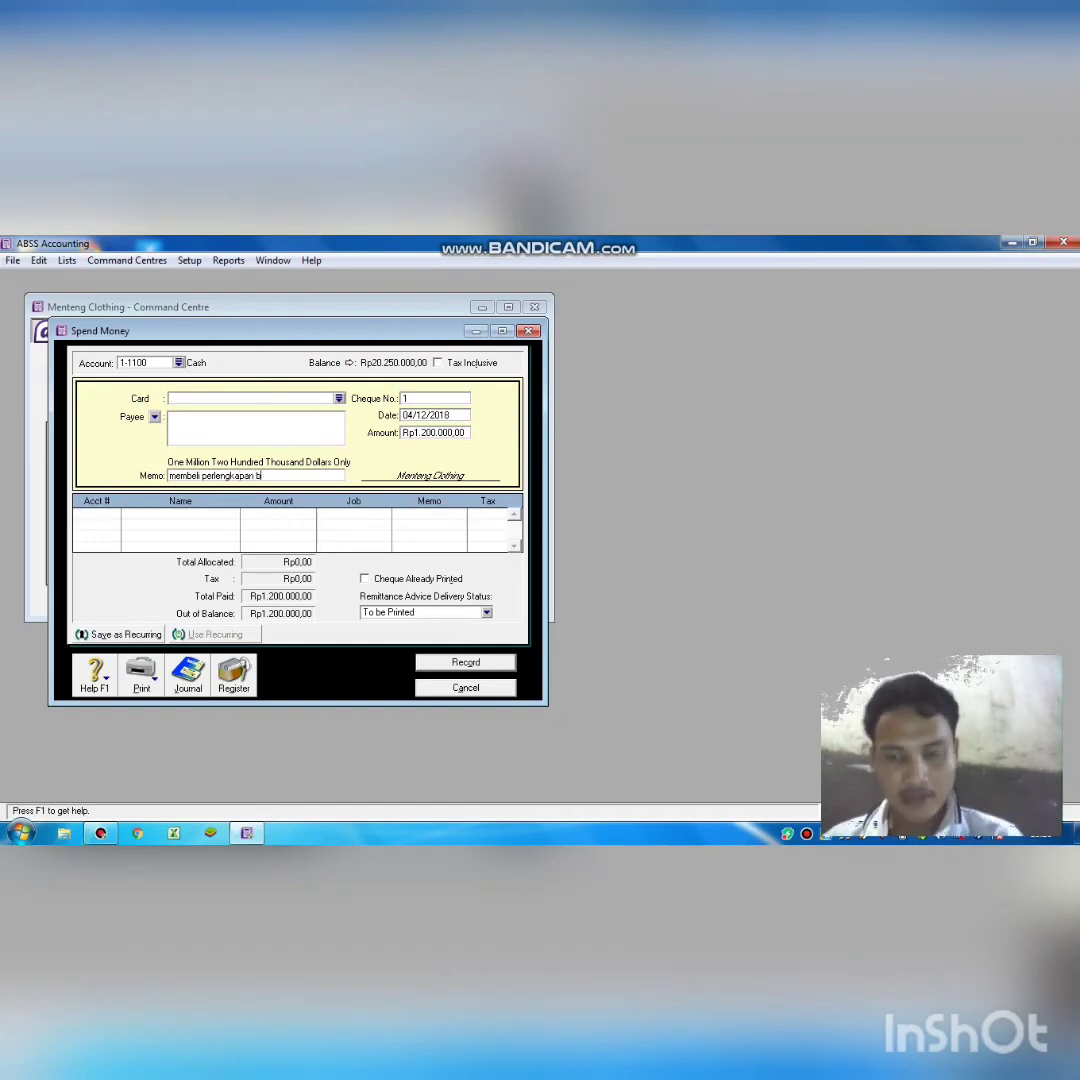
pyautogui.write('engkel')
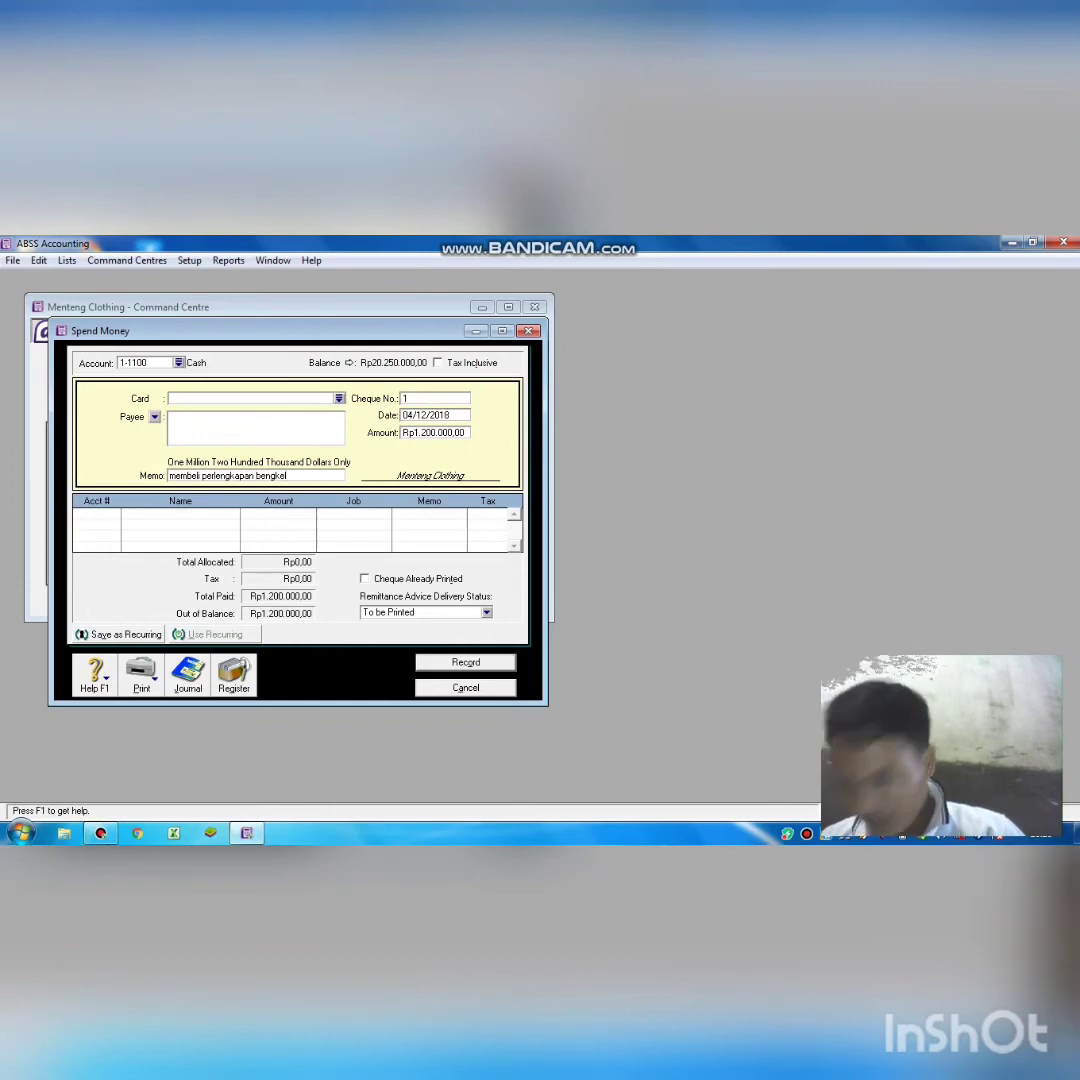
pyautogui.press('Tab')
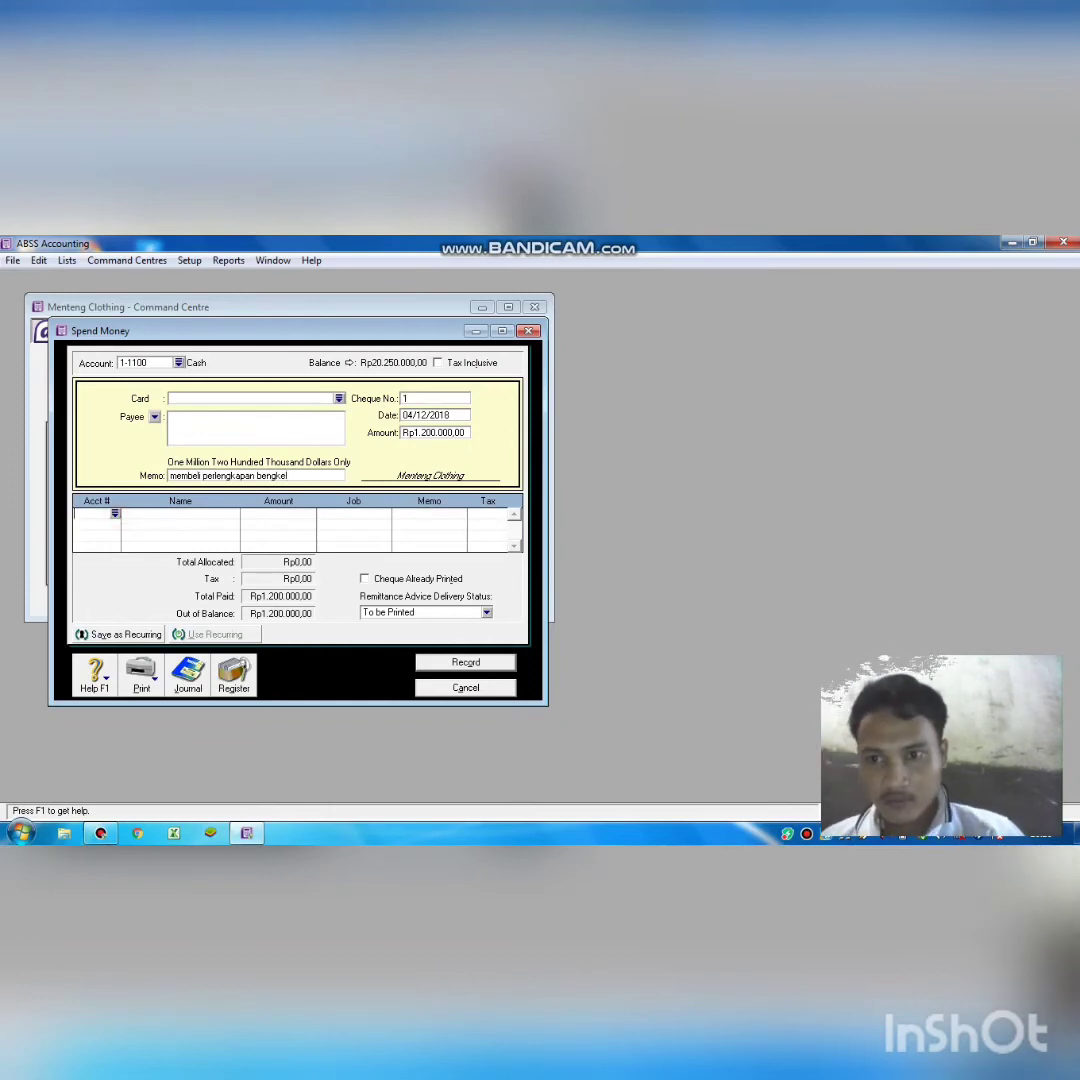
pyautogui.press('Tab')
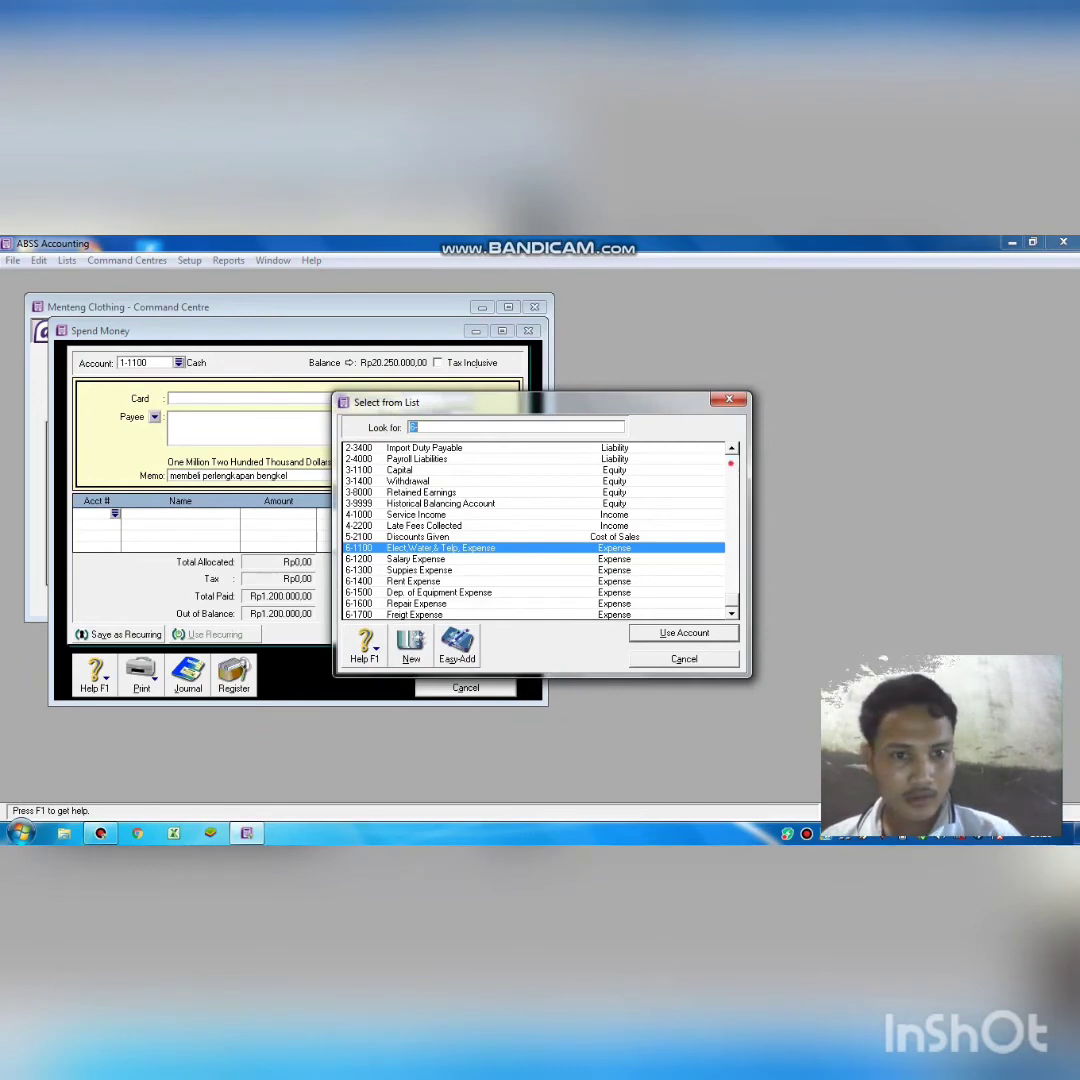
# Allocate cheque 1 to 1-2101 Equipment and record it, leaving Cash at Rp19.050.000,00.
pyautogui.click(732, 463)
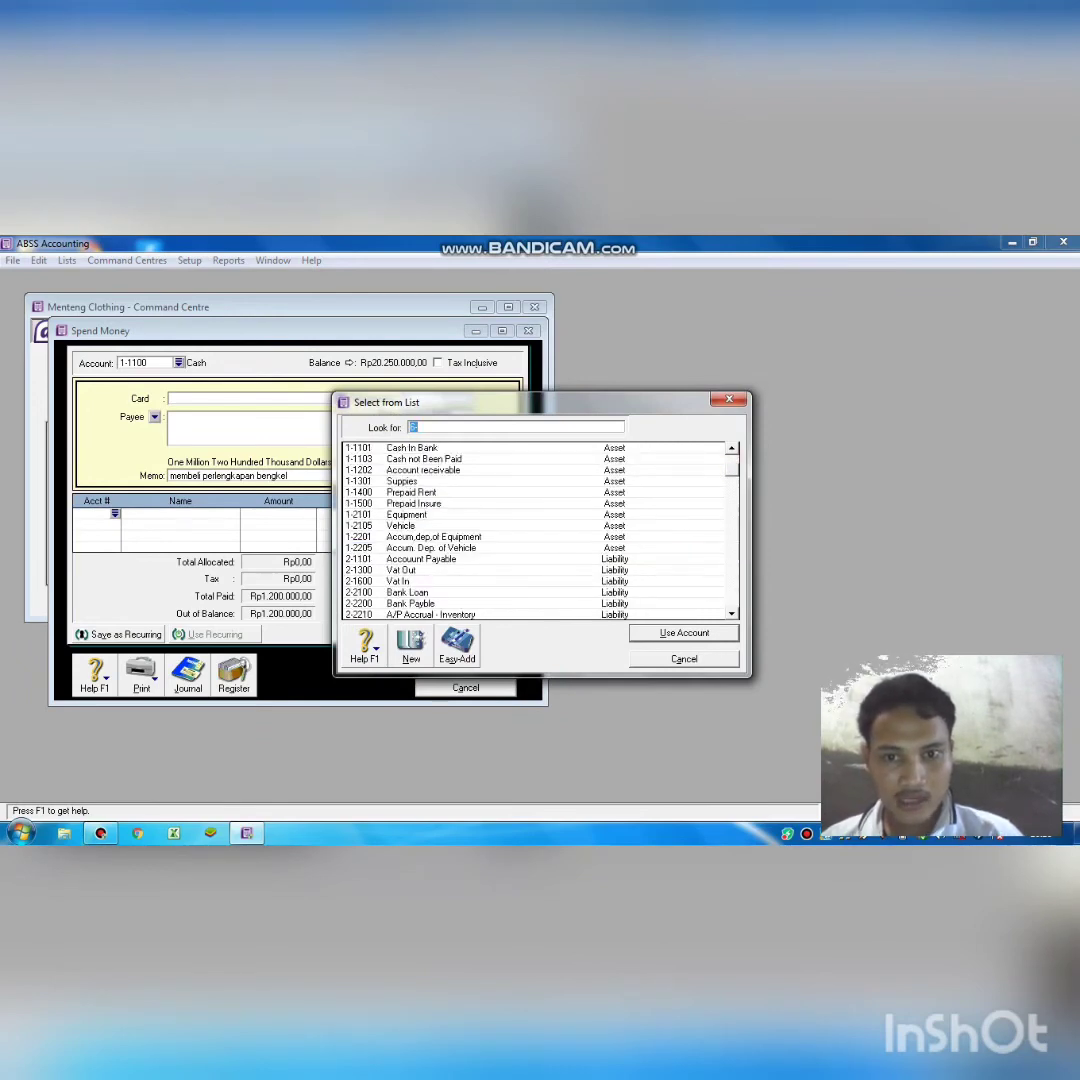
pyautogui.write('1-2101')
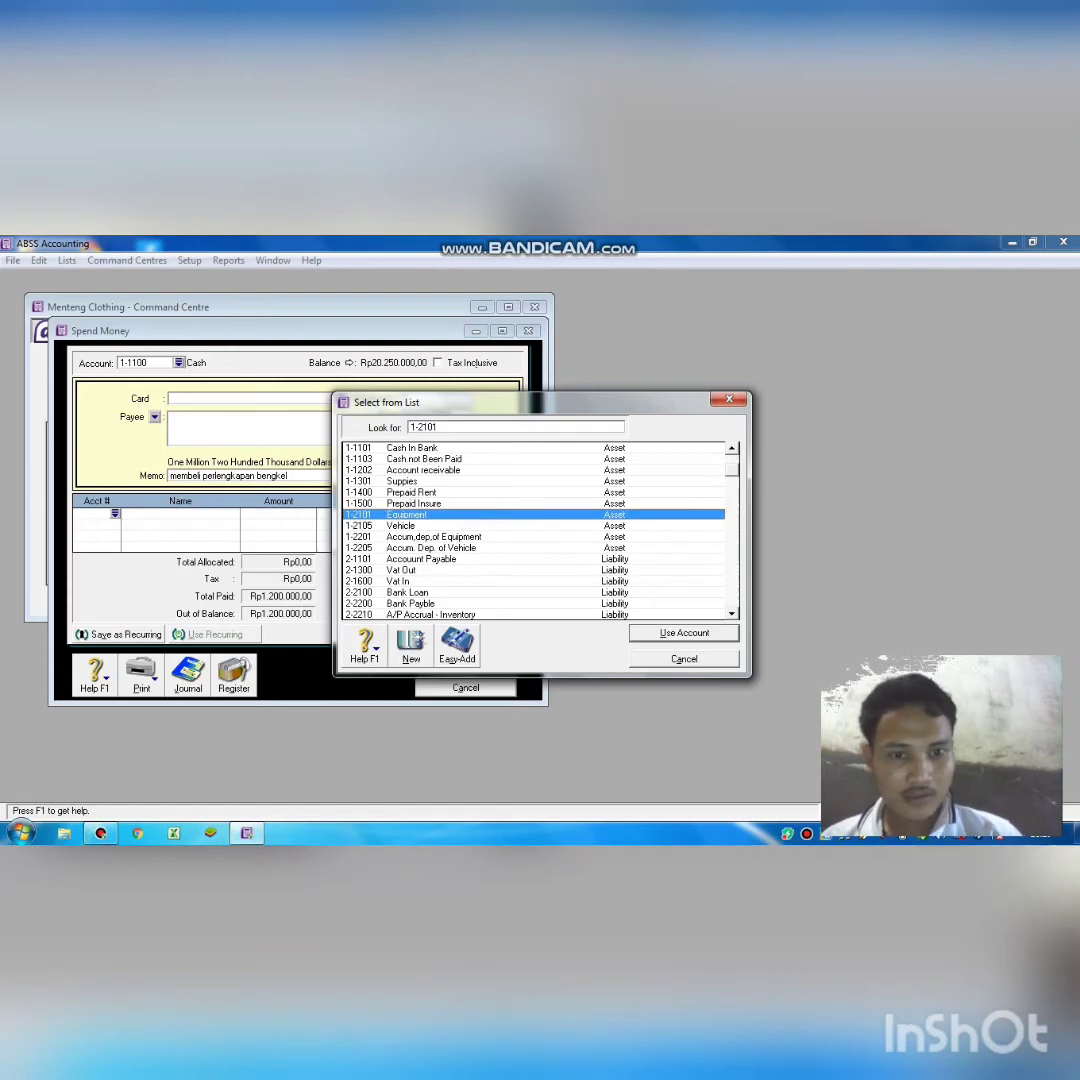
pyautogui.press('Return')
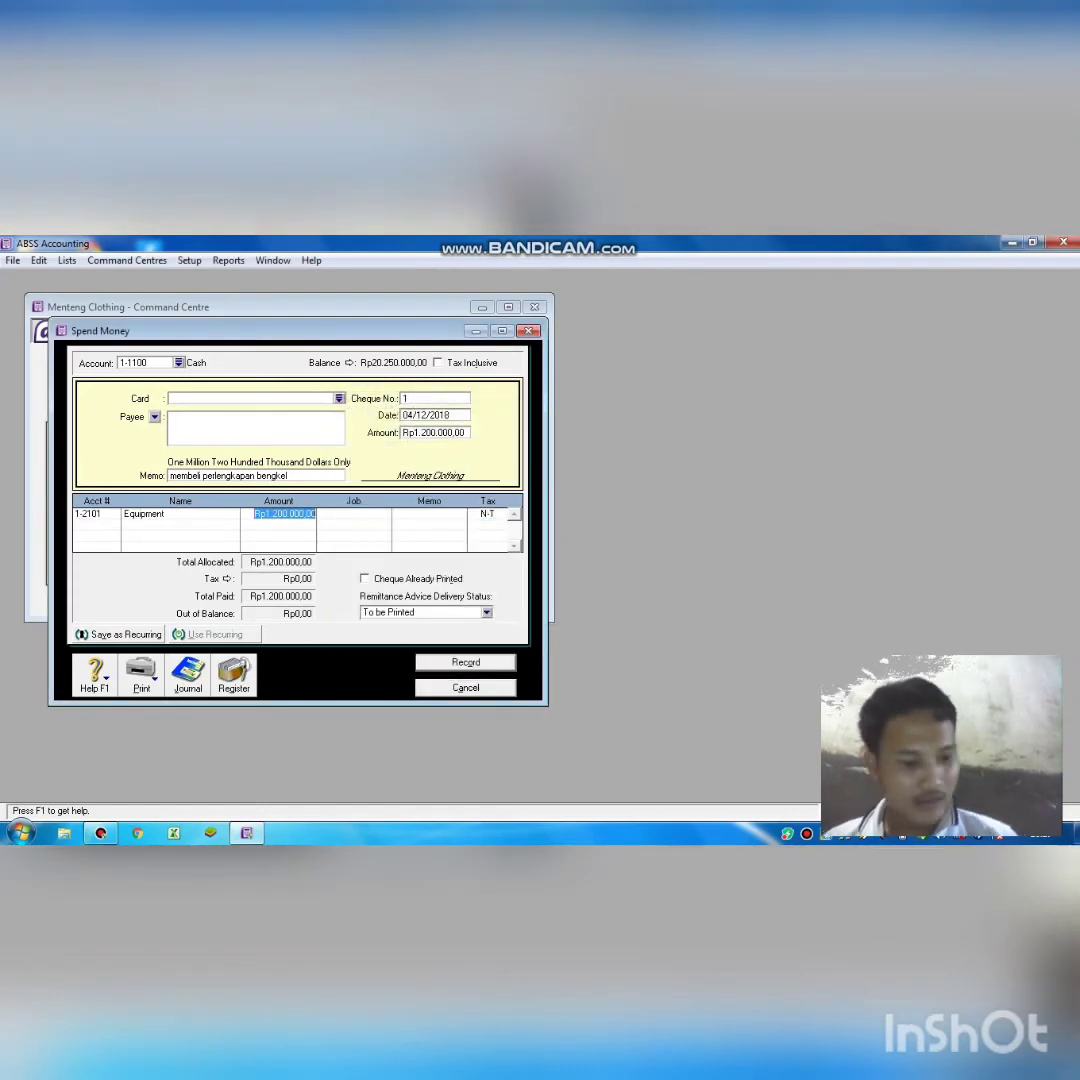
pyautogui.press('Return')
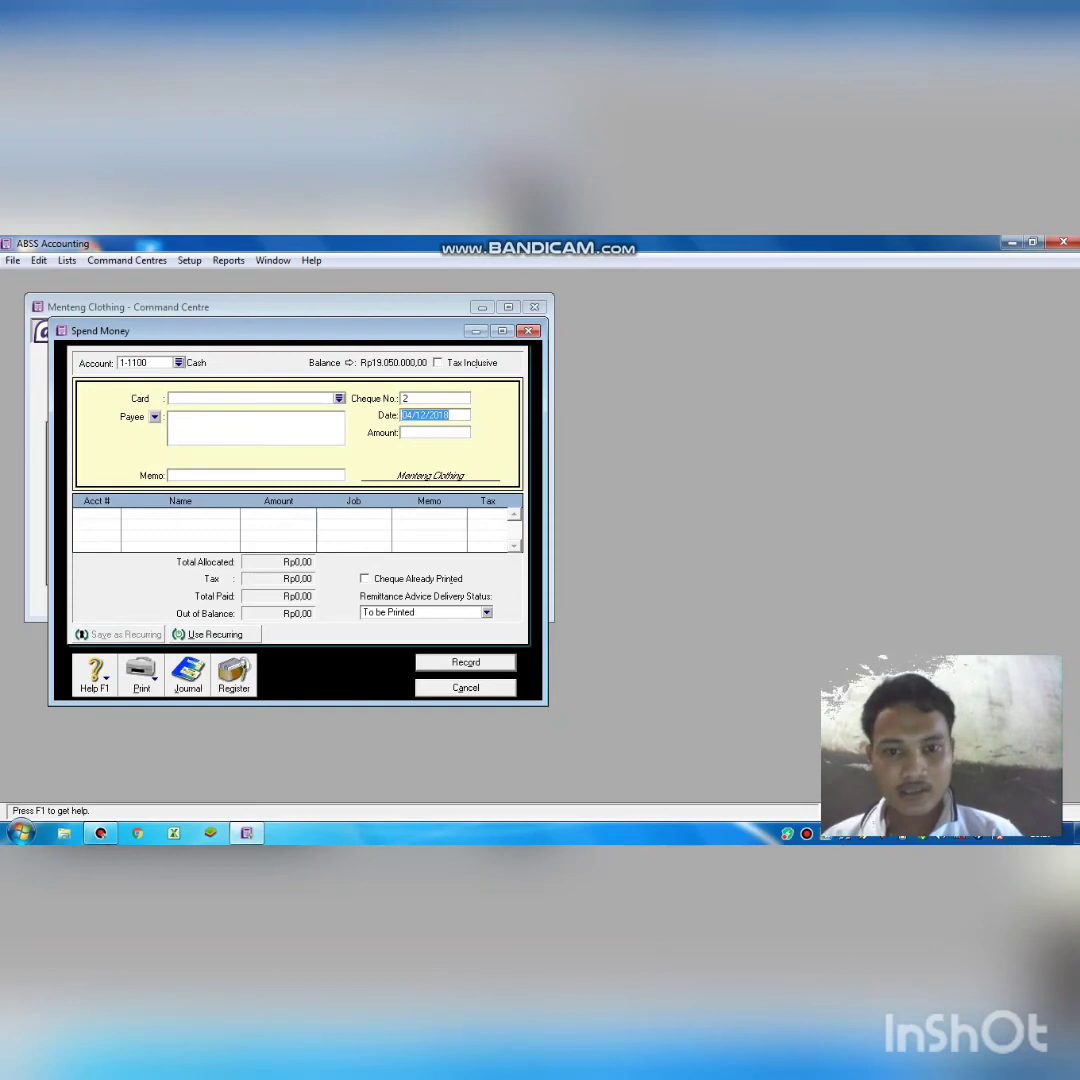
# Reopen Spend Money and set cheque 2 to 06/12/2018 for Rp350.000,00.
pyautogui.click(466, 687)
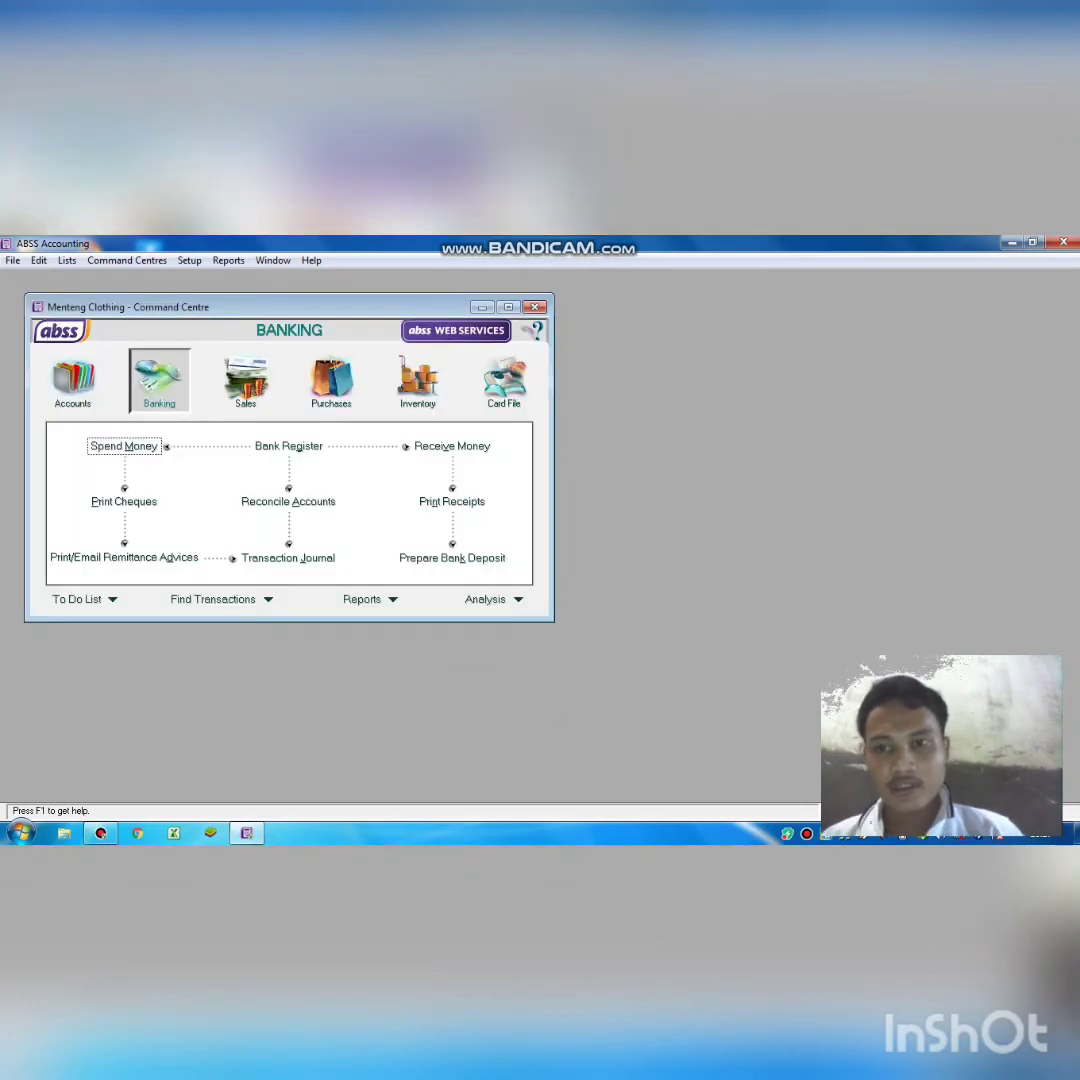
pyautogui.click(124, 446)
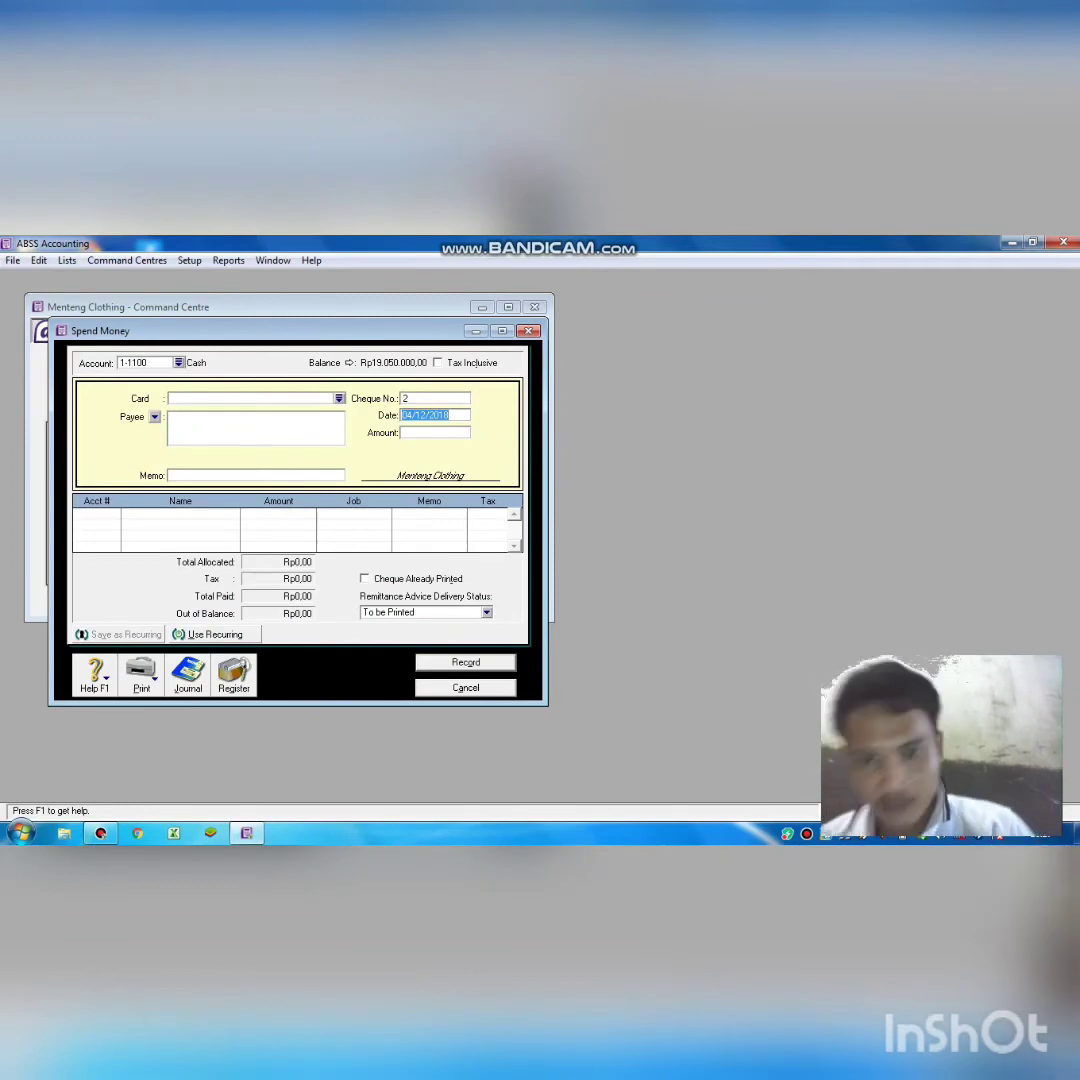
pyautogui.click(409, 415)
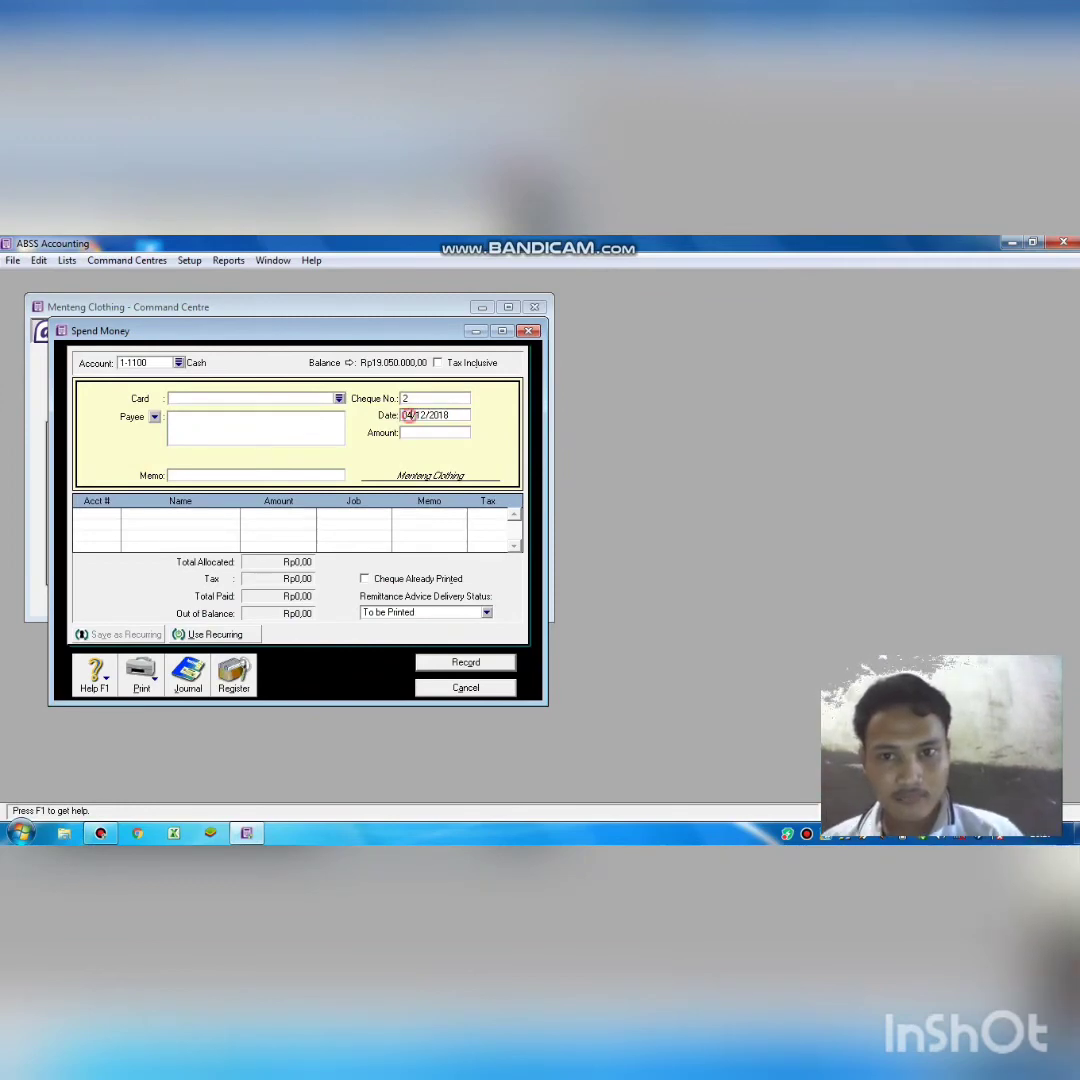
pyautogui.press('BackSpace')
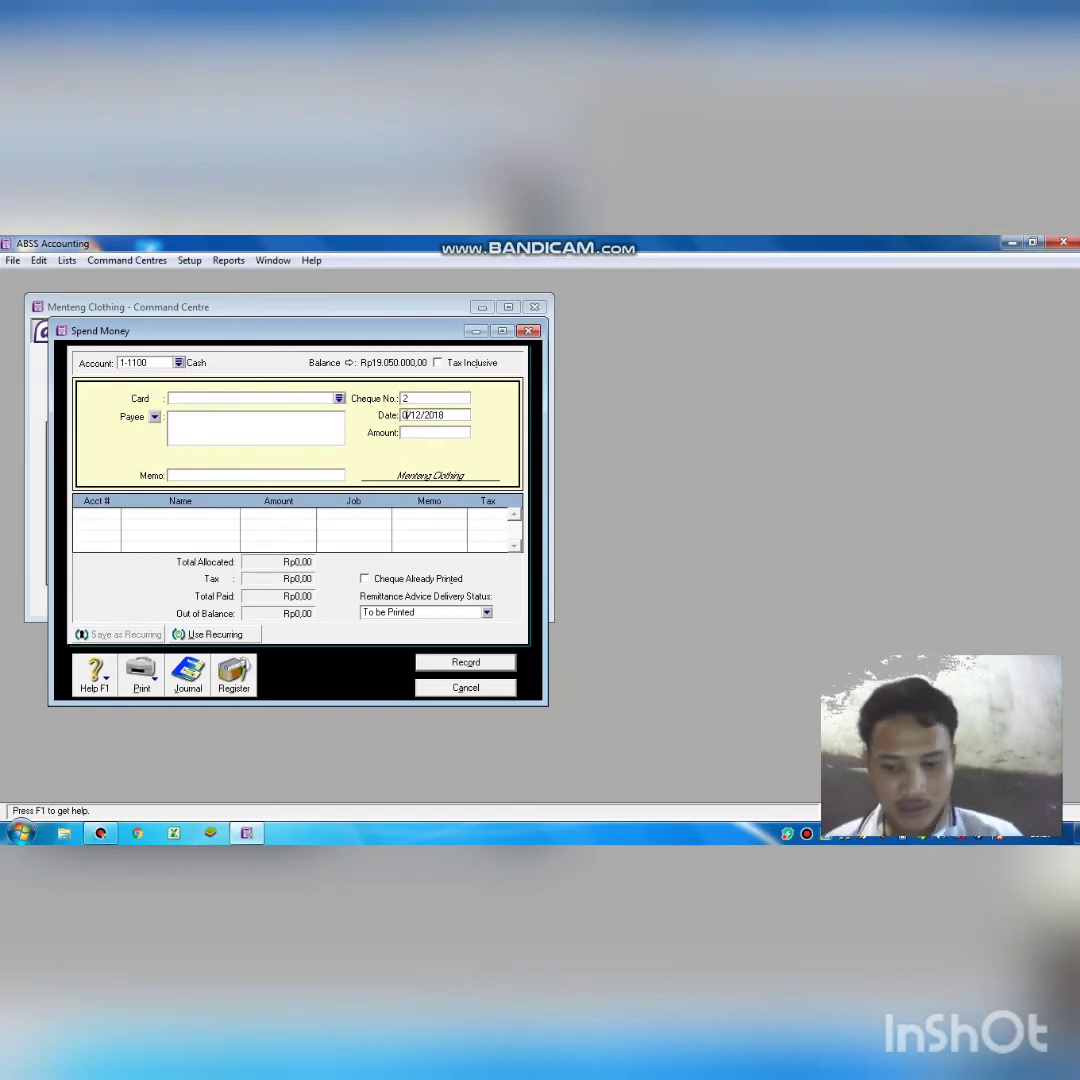
pyautogui.write('6')
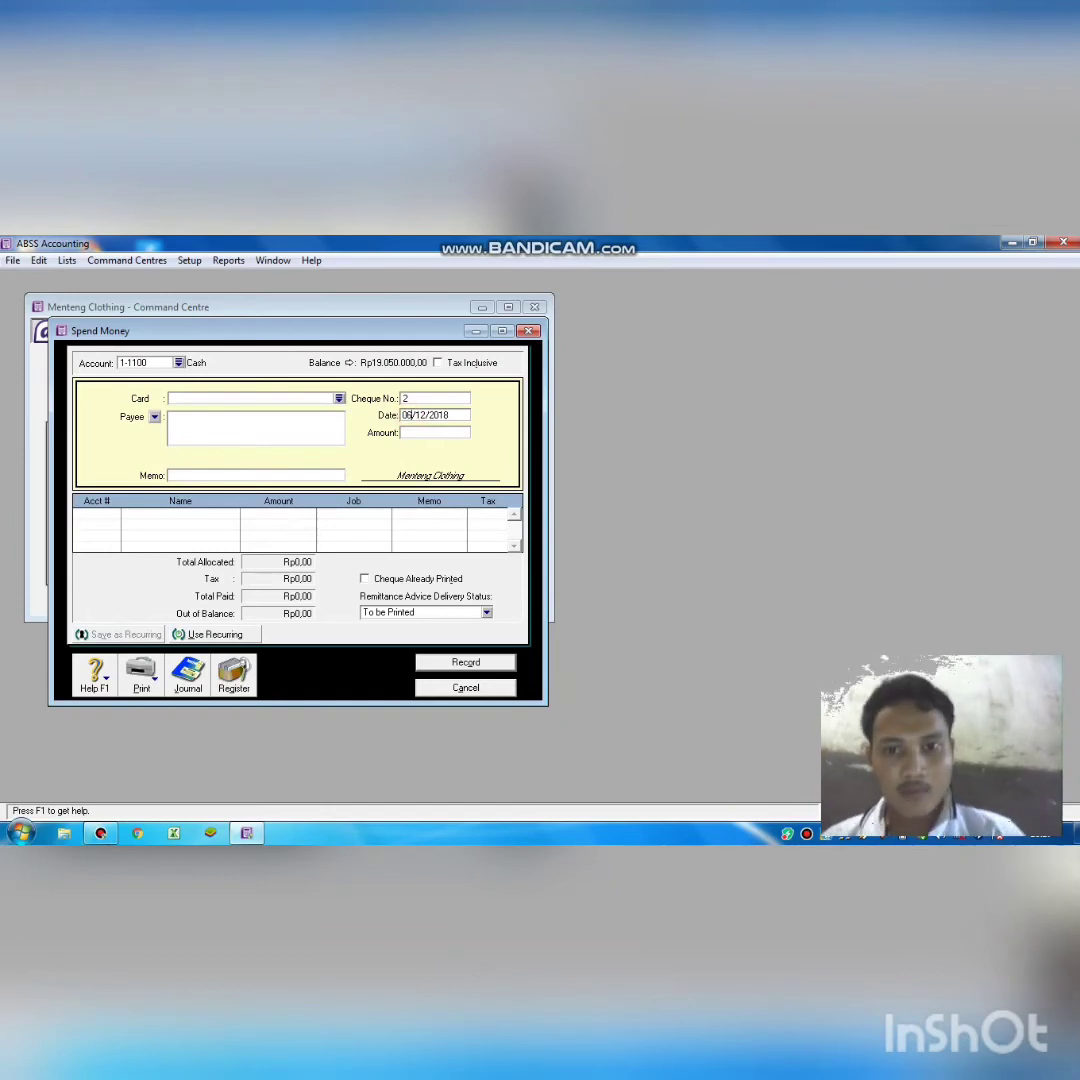
pyautogui.press('Tab')
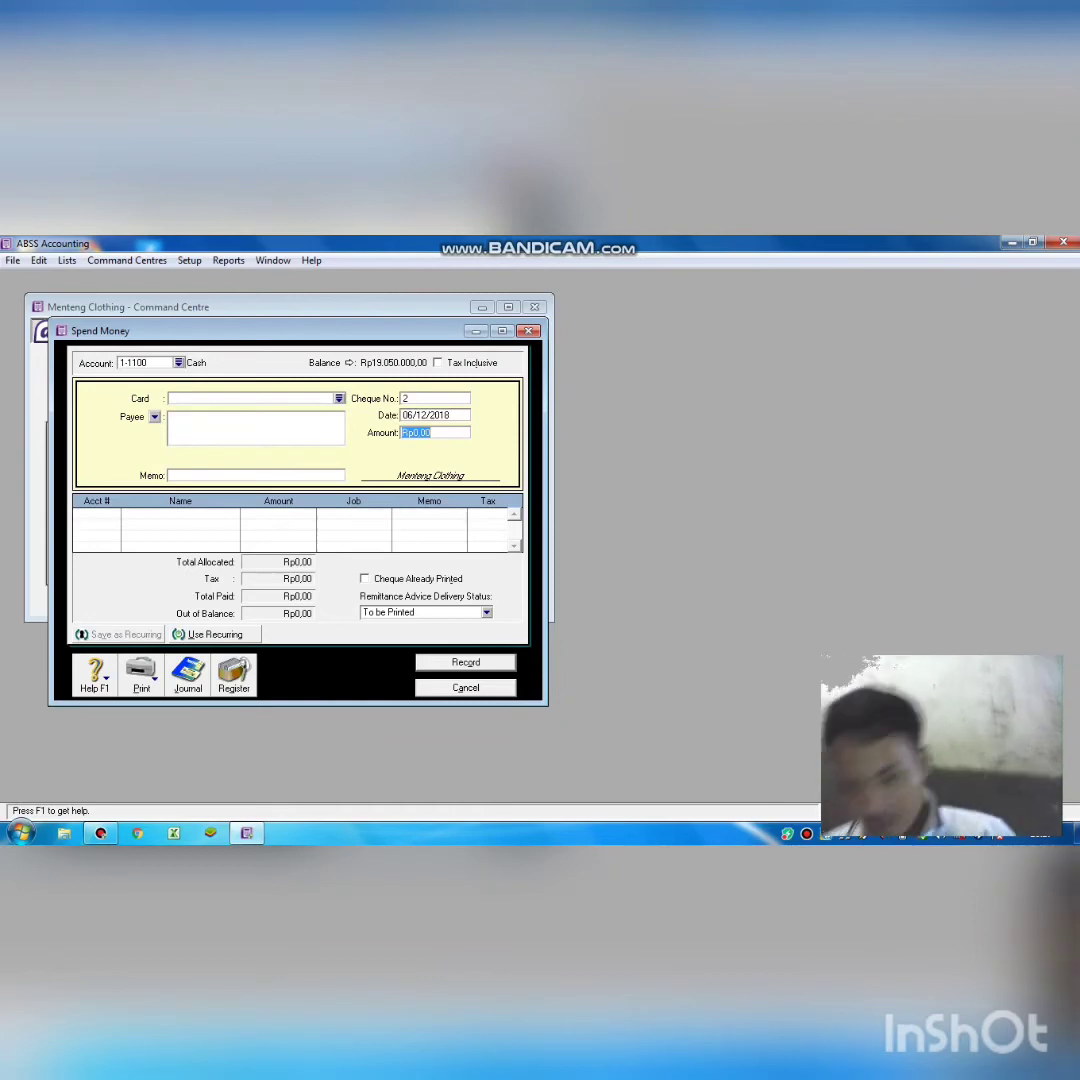
pyautogui.write('350.')
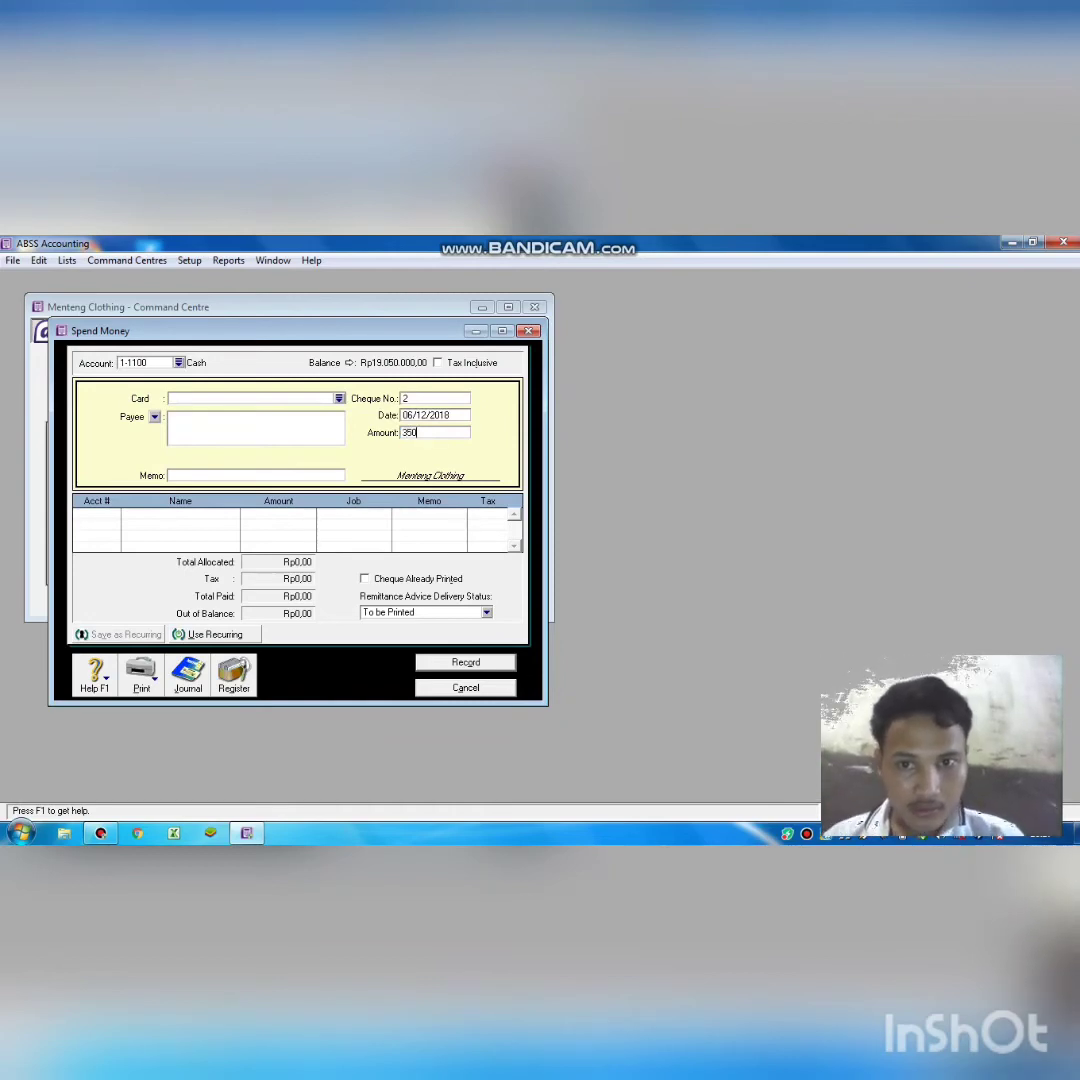
pyautogui.write('000')
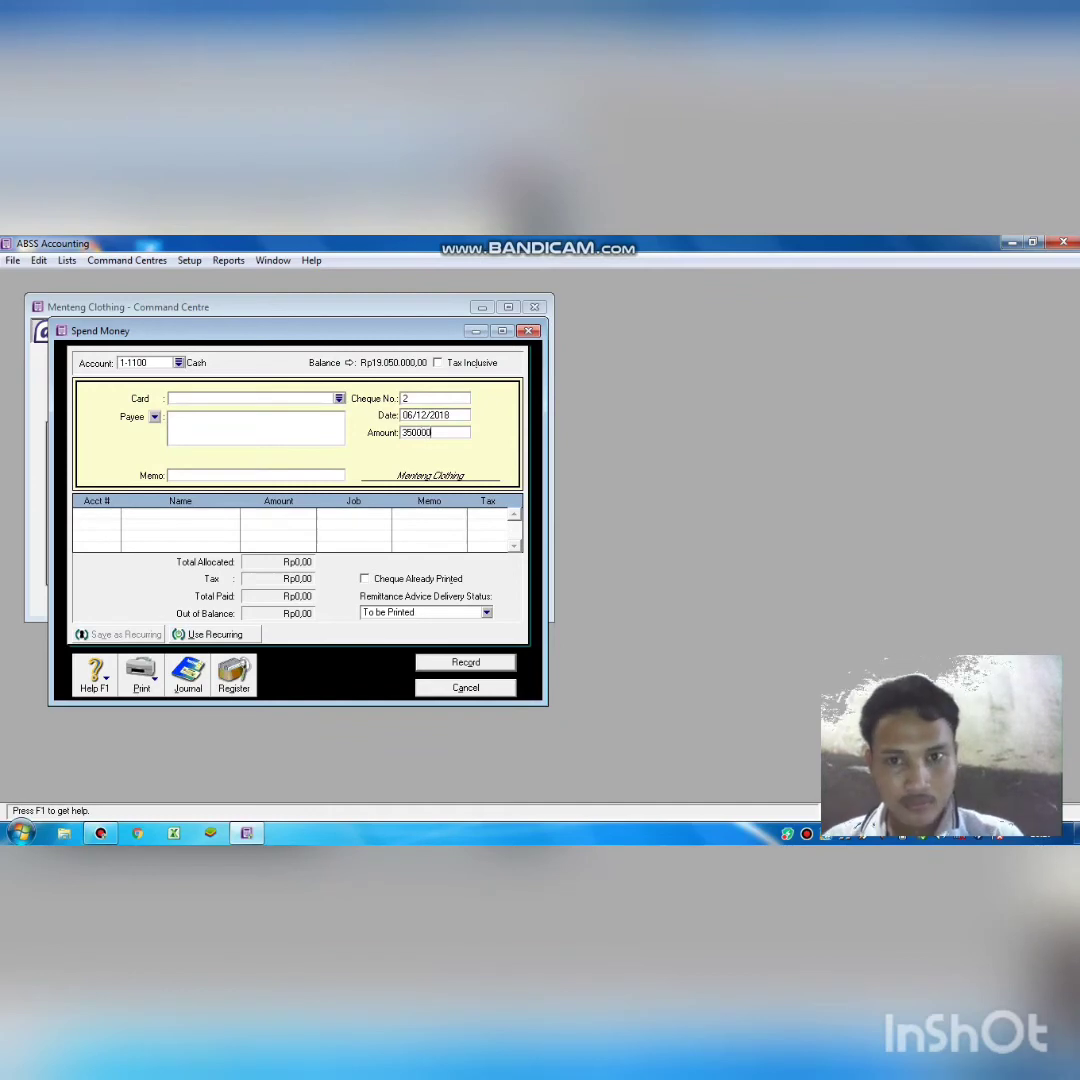
pyautogui.press('Tab')
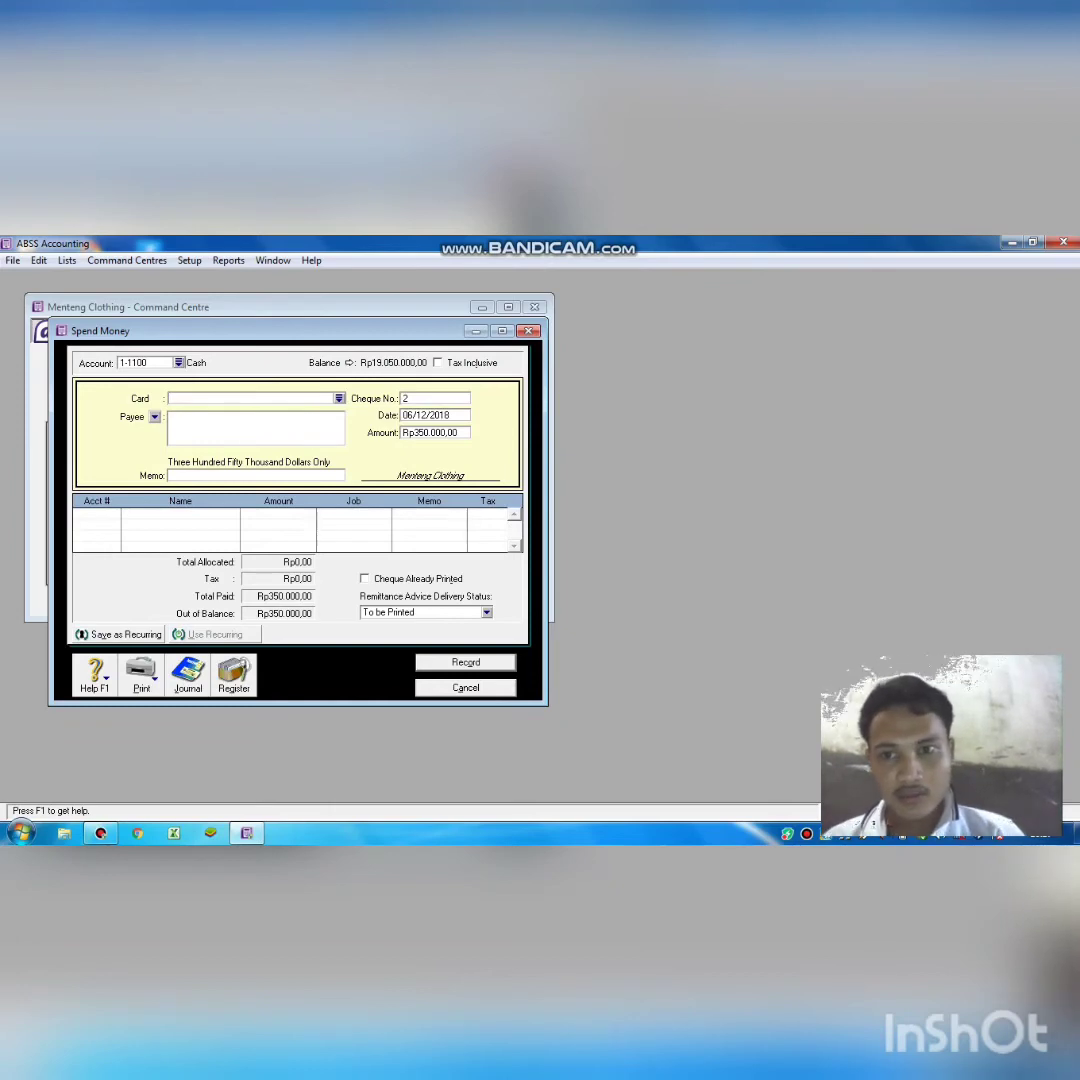
# Enter the memo 'membeli perlengkapan bengkel' and move to the Acct # column.
pyautogui.click(170, 476)
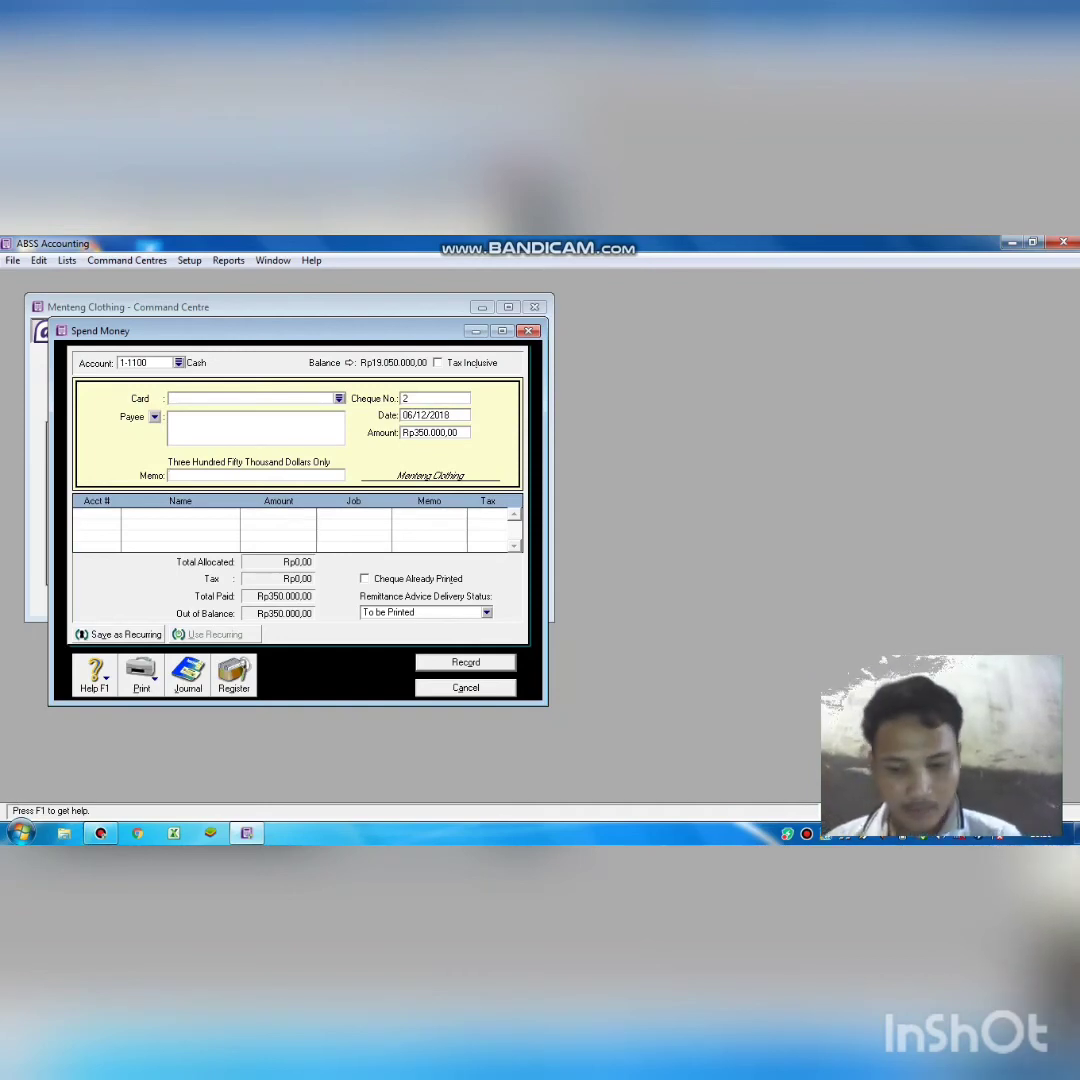
pyautogui.write('mem')
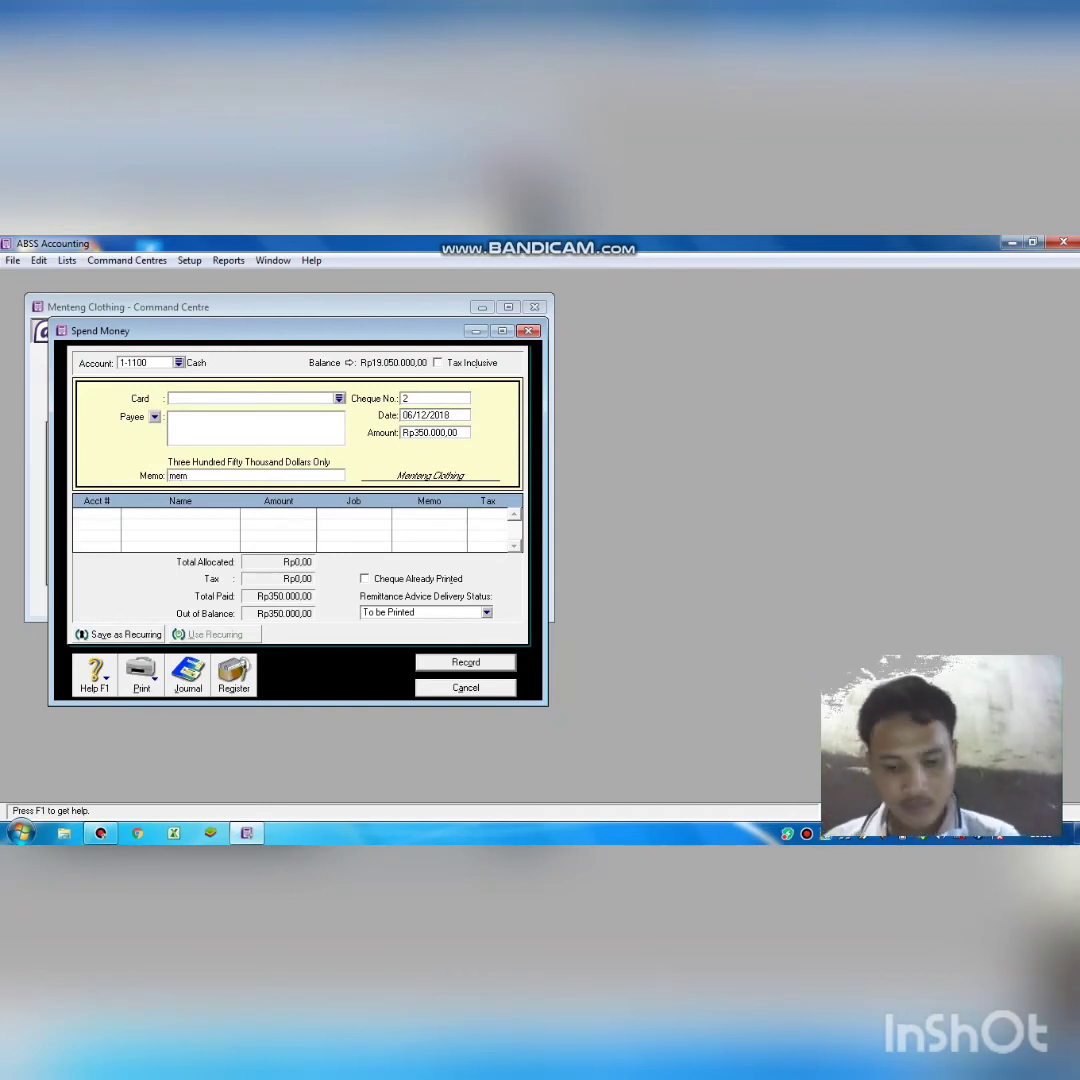
pyautogui.write('beli pe')
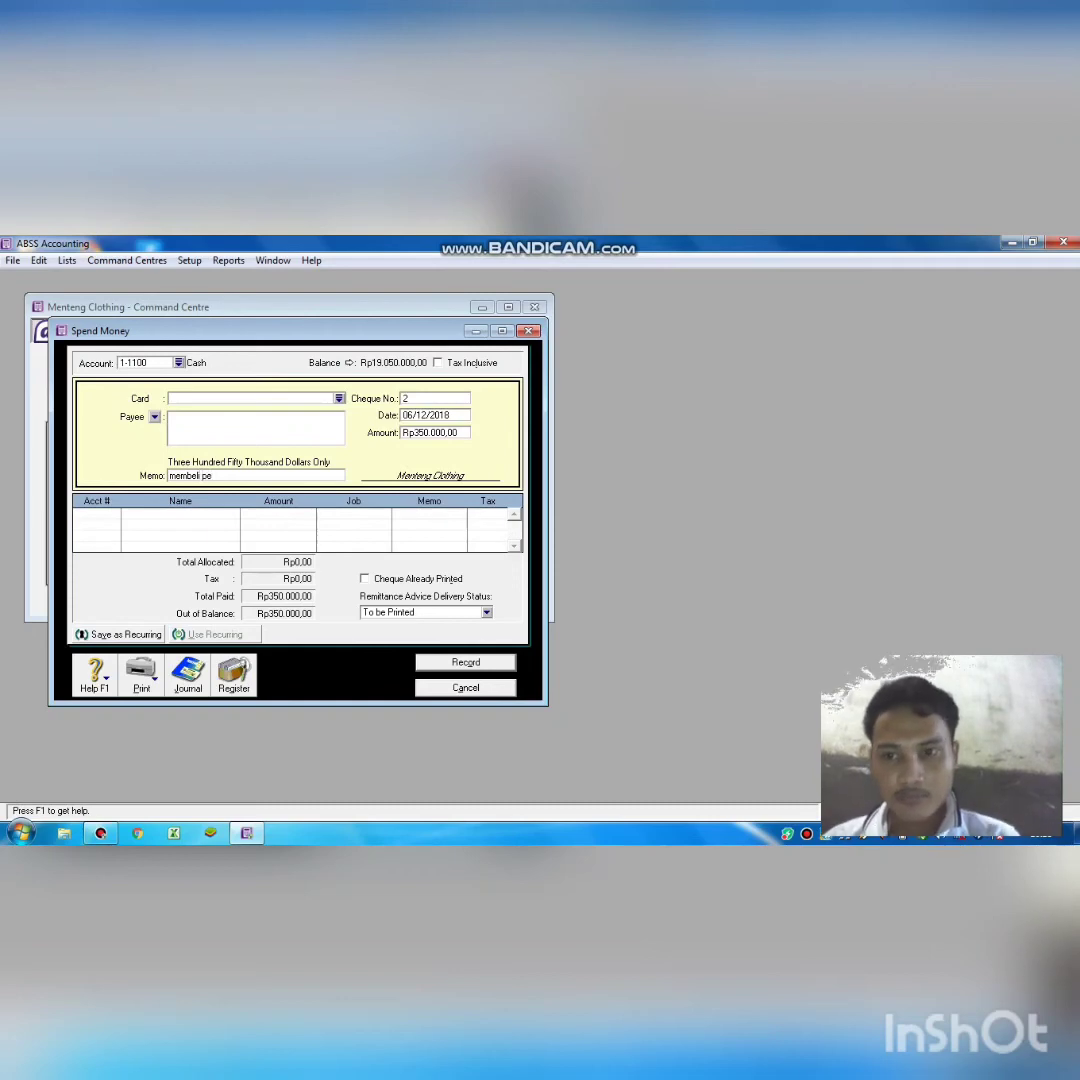
pyautogui.write('rlengkapa')
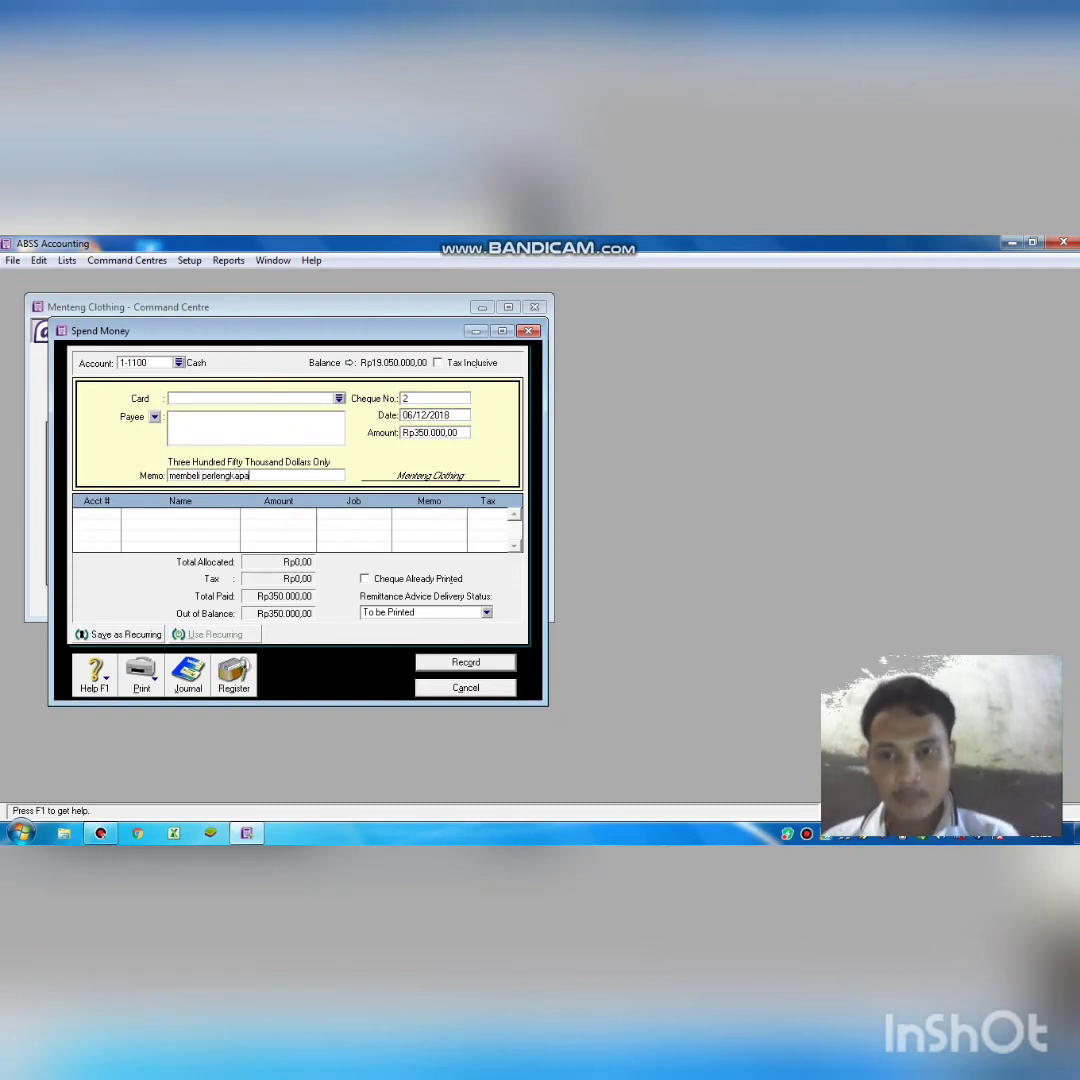
pyautogui.write('n bengkel')
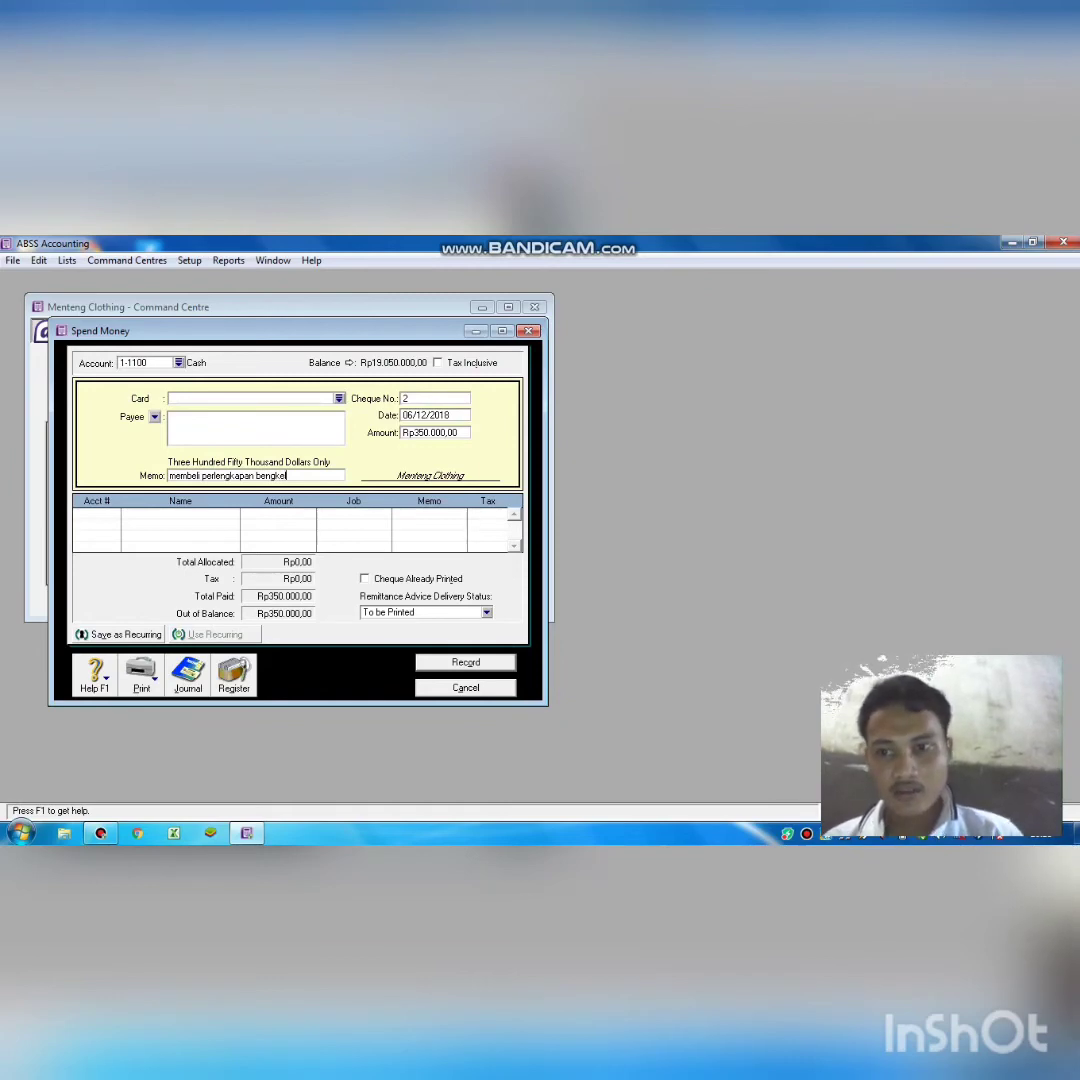
pyautogui.press('Tab')
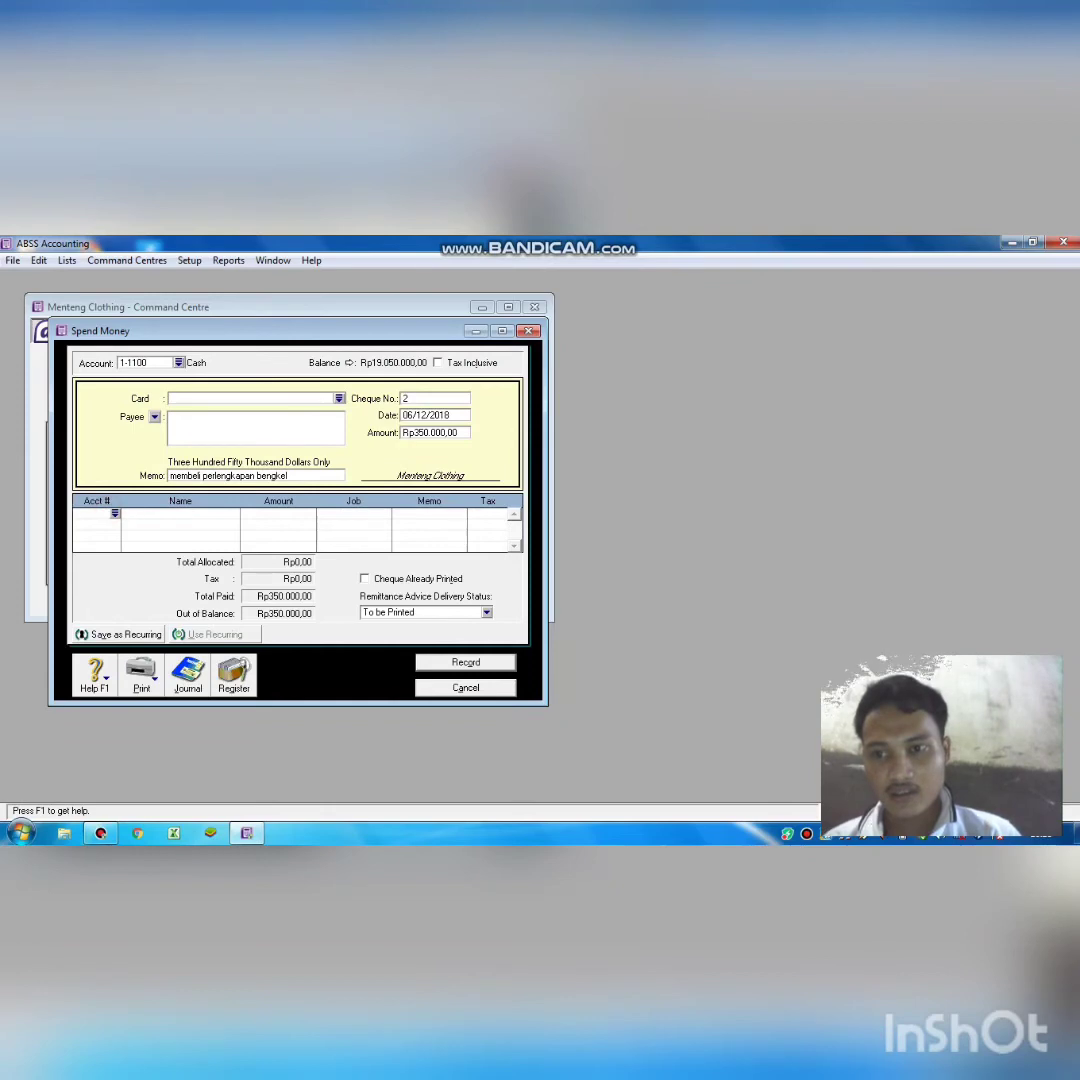
# Look up and use 1-2101 Equipment for cheque 2's allocation line.
pyautogui.write('6')
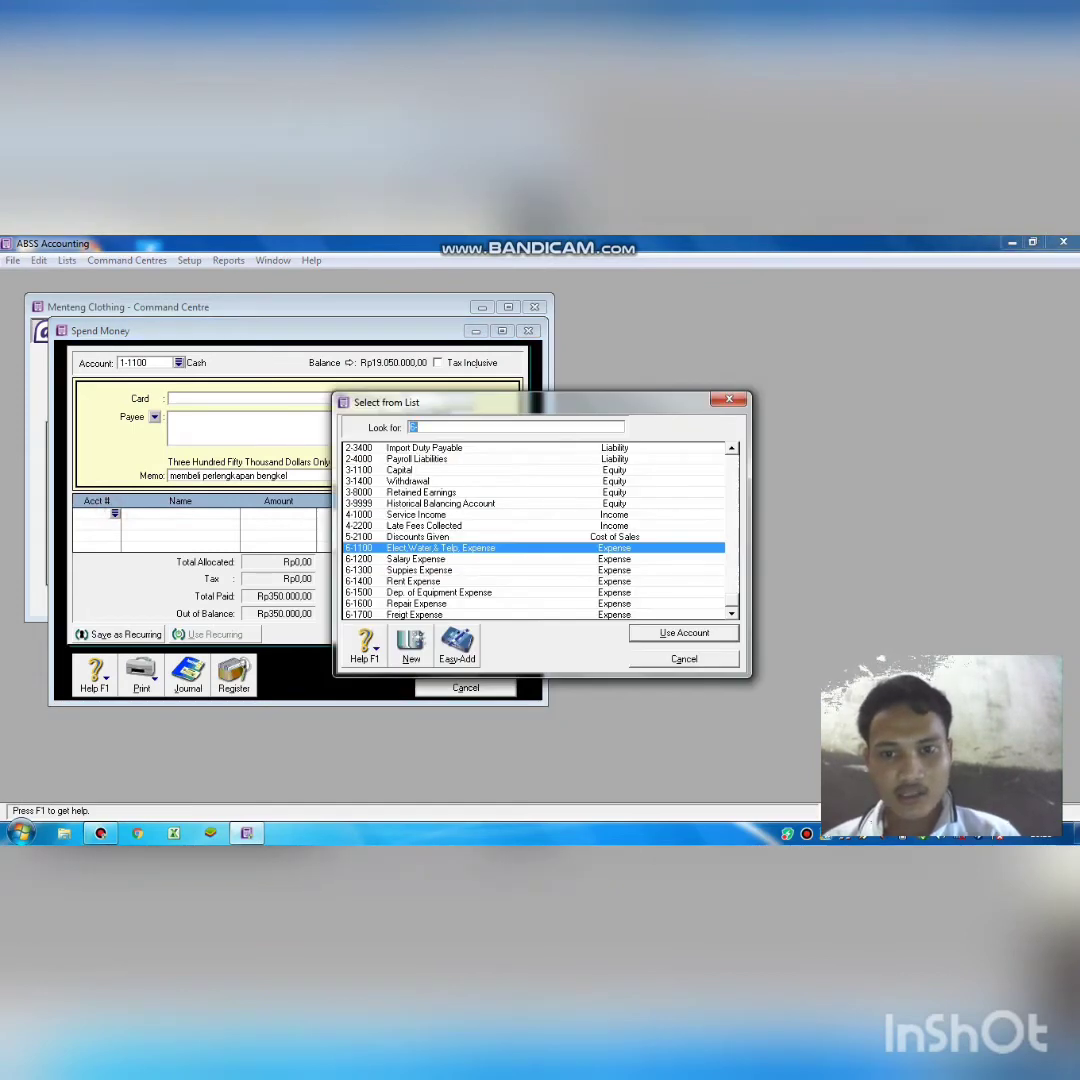
pyautogui.scroll(6, 535, 530)
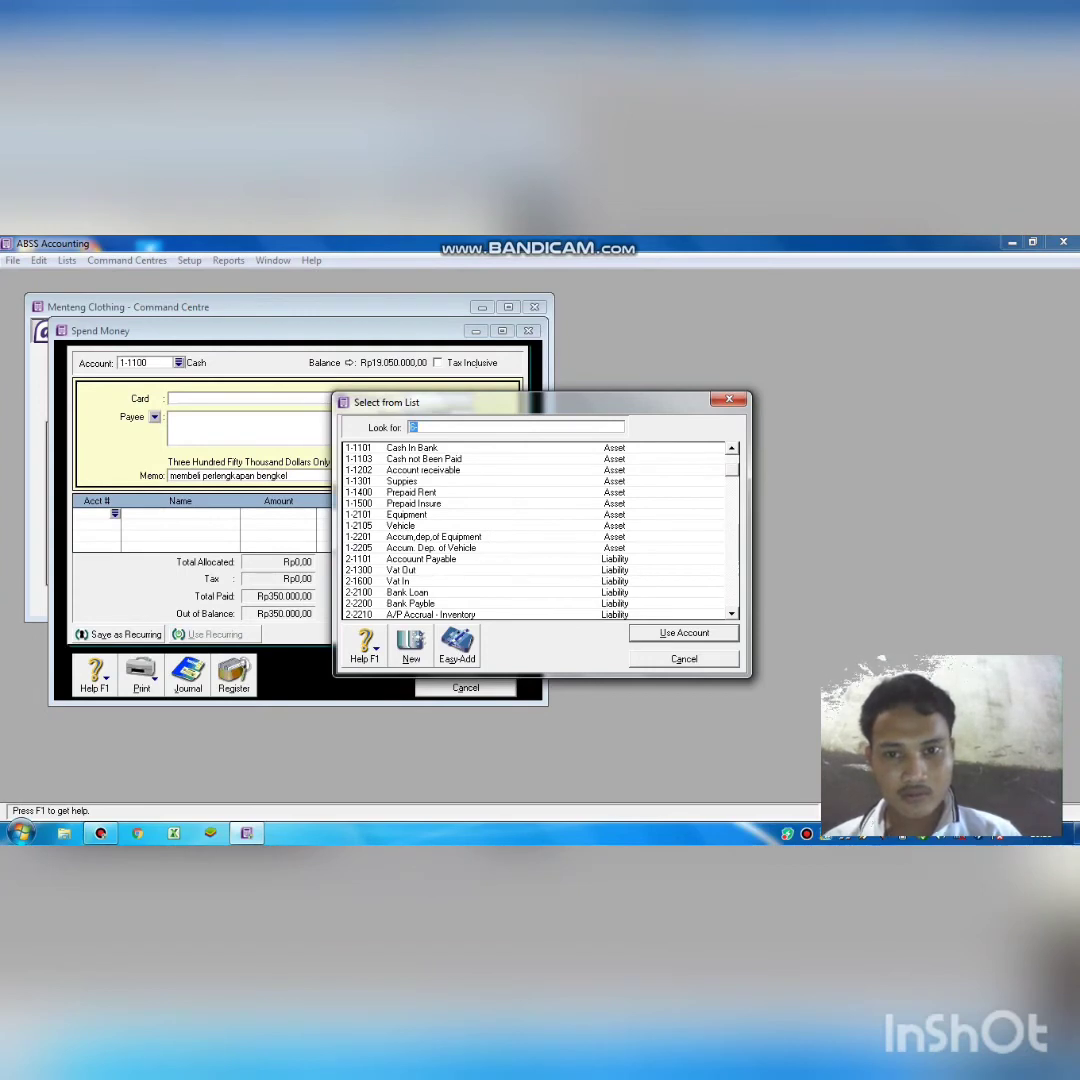
pyautogui.write('1-2101')
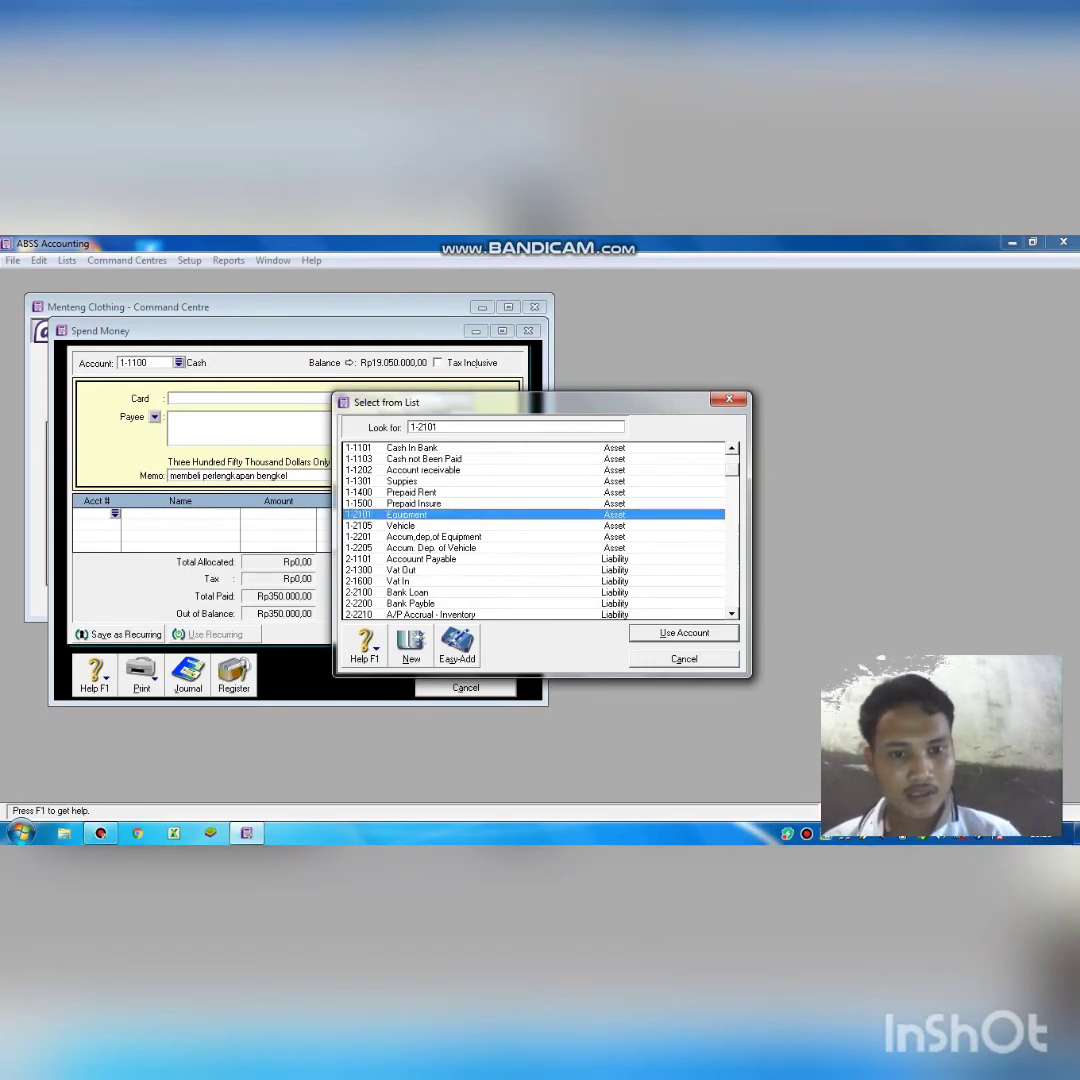
pyautogui.press('Return')
pyautogui.press('Return')
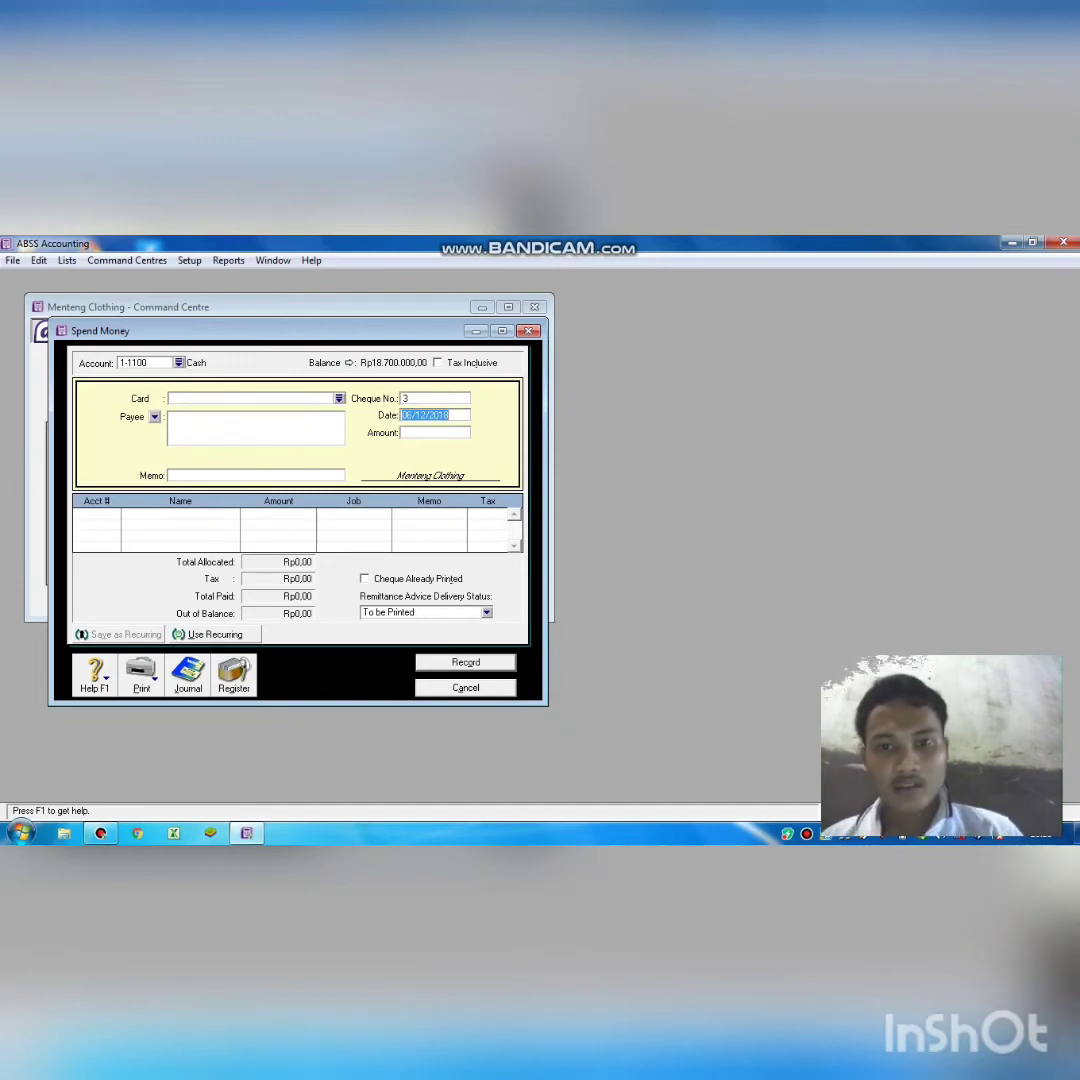
# Date cheque 3 10/12/2018 with an amount of Rp1.860.000,00.
pyautogui.click(414, 416)
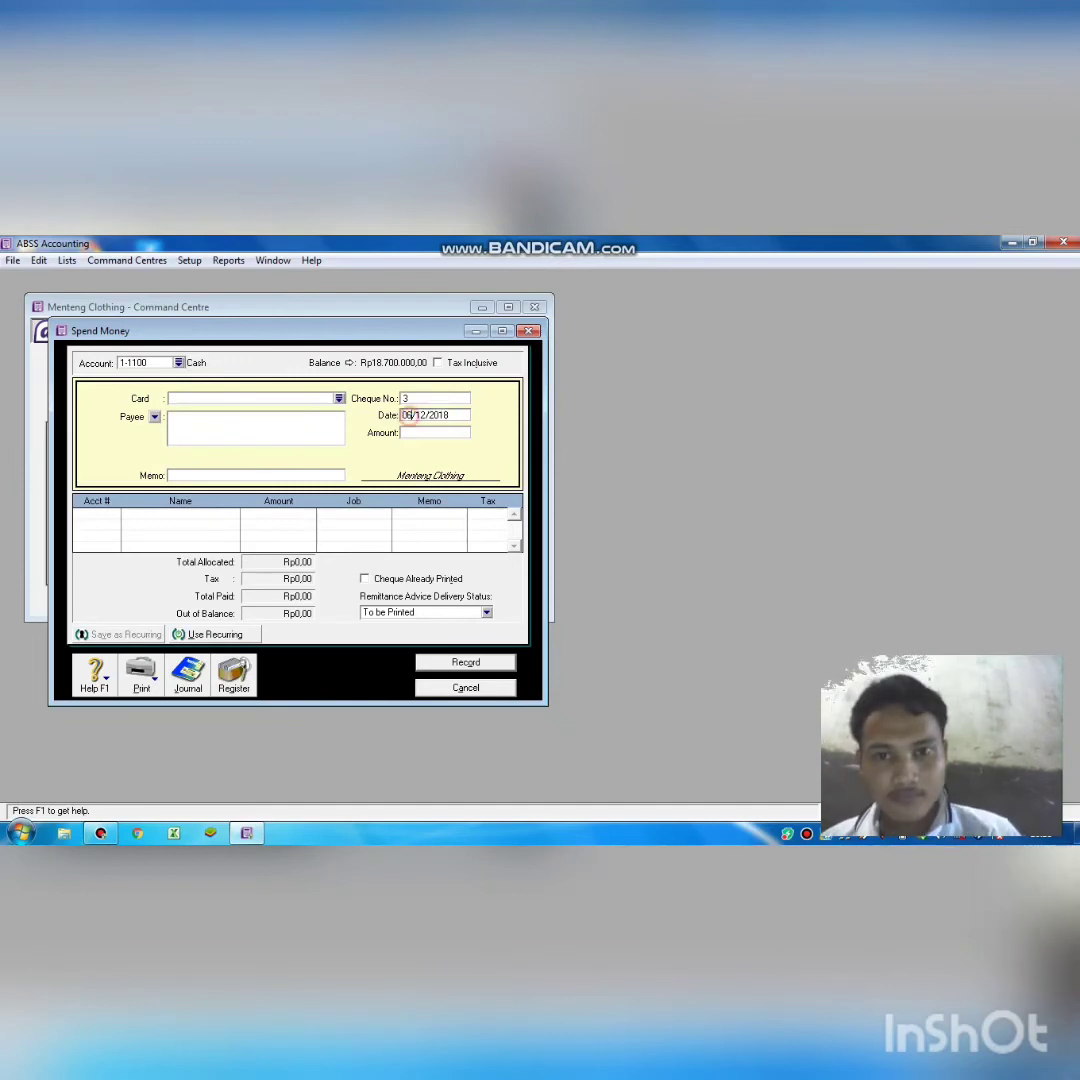
pyautogui.press('BackSpace')
pyautogui.press('BackSpace')
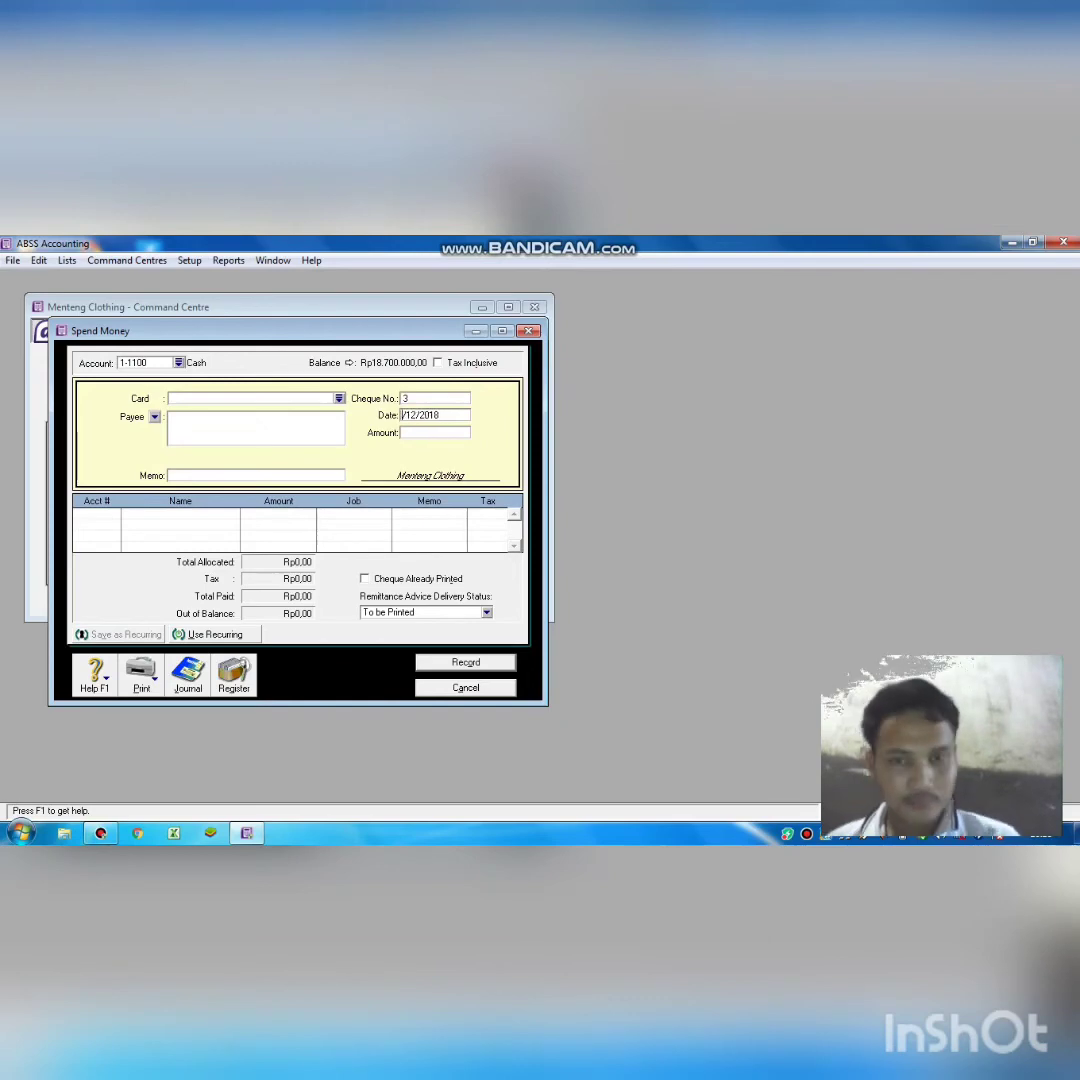
pyautogui.write('10')
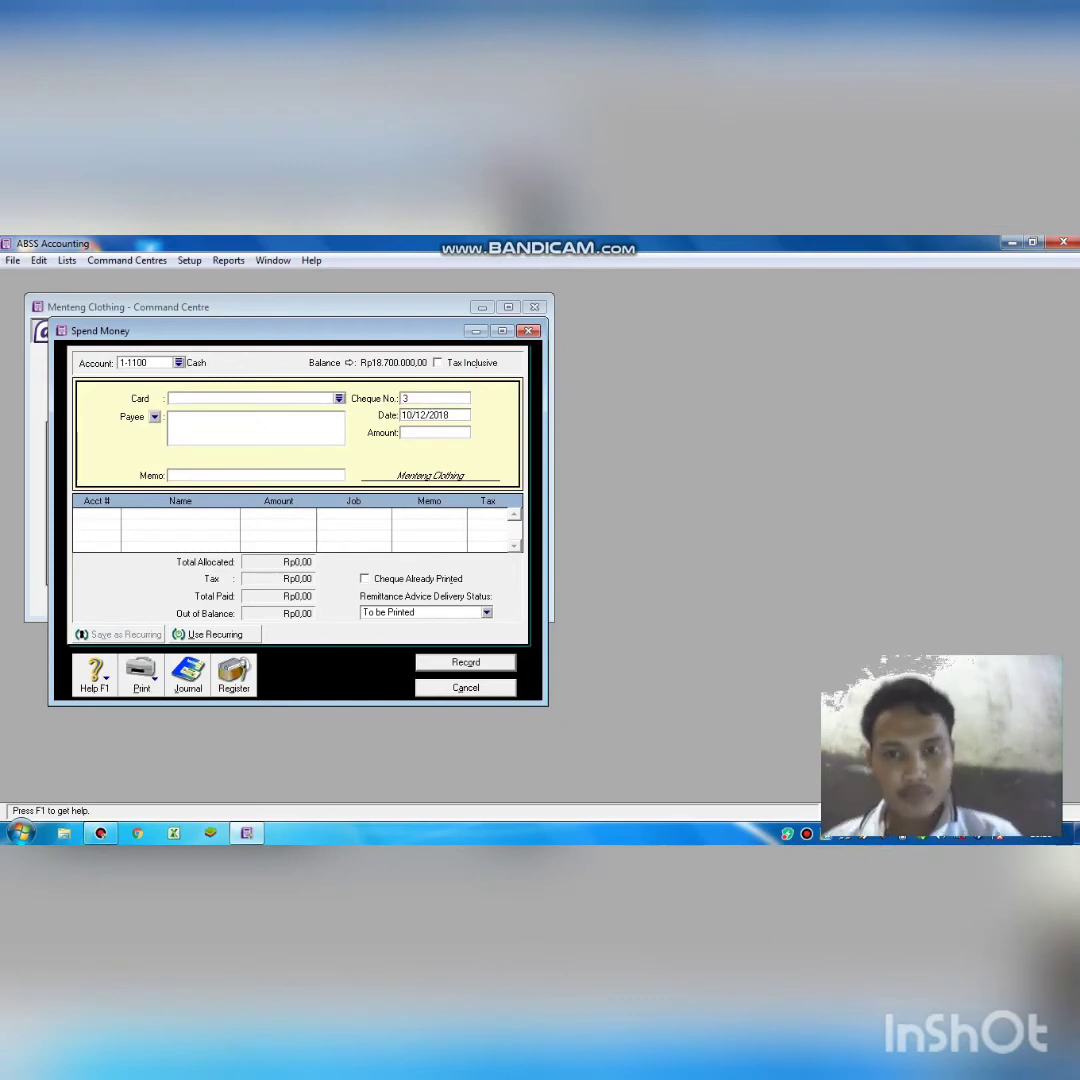
pyautogui.click(440, 433)
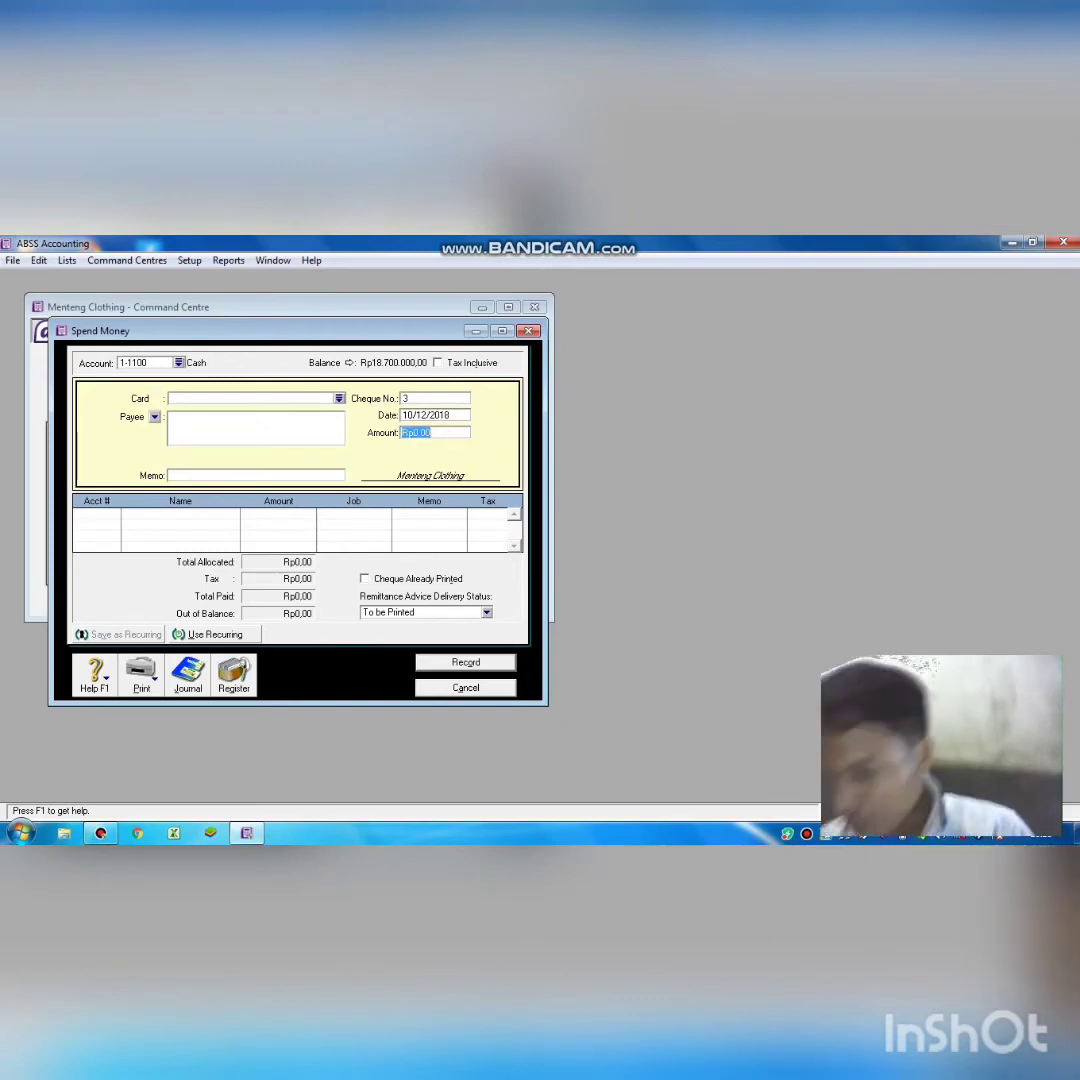
pyautogui.write('1')
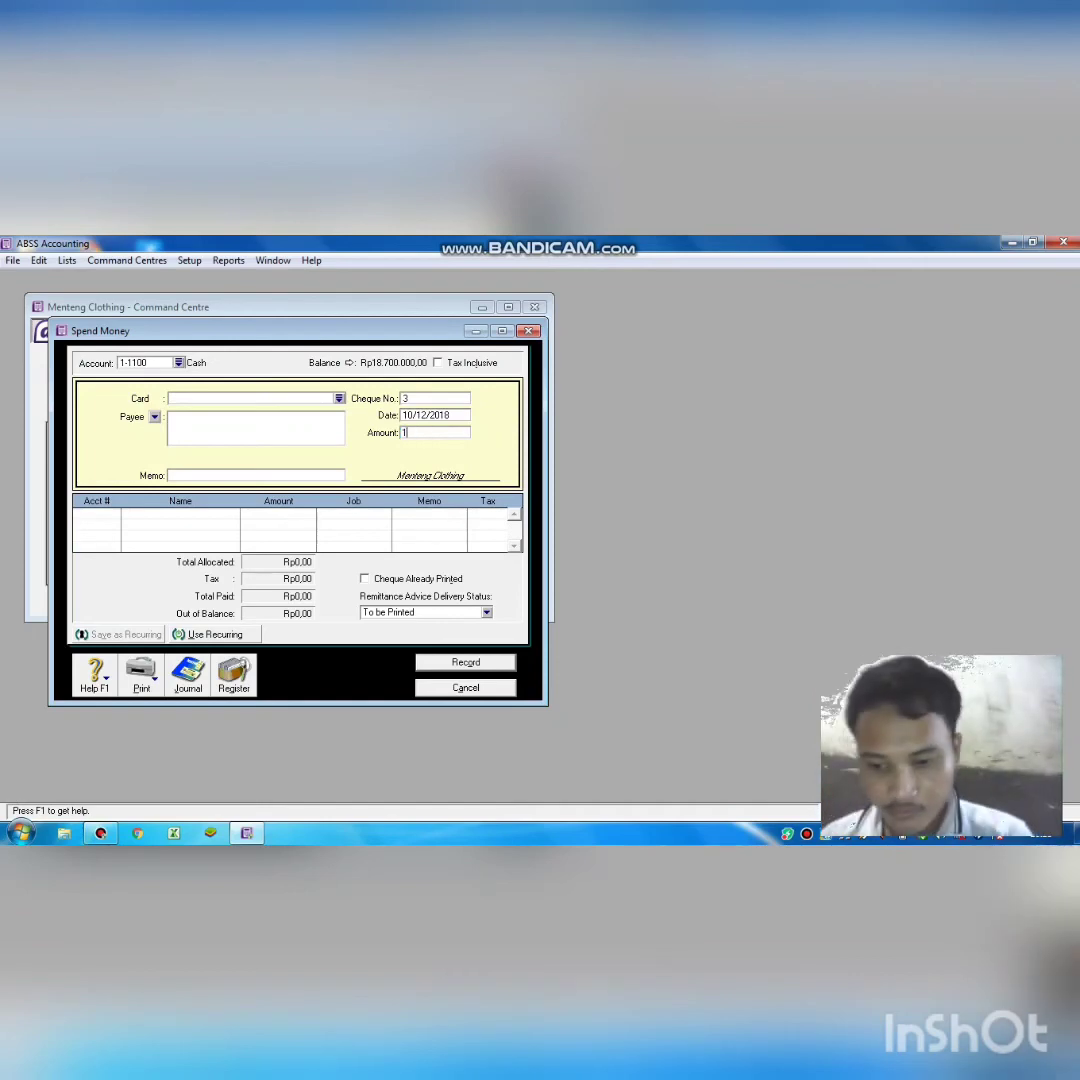
pyautogui.write('8')
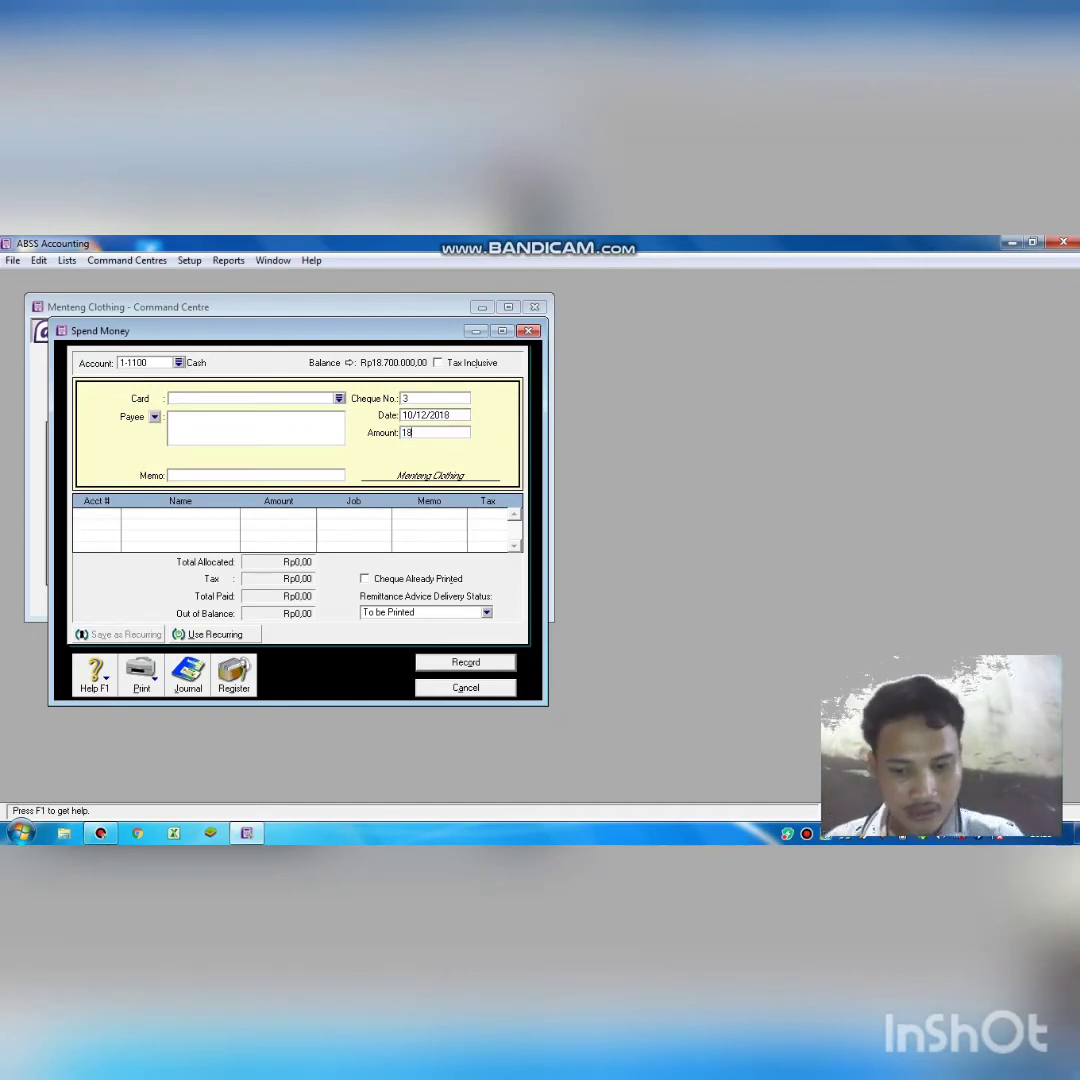
pyautogui.write('60')
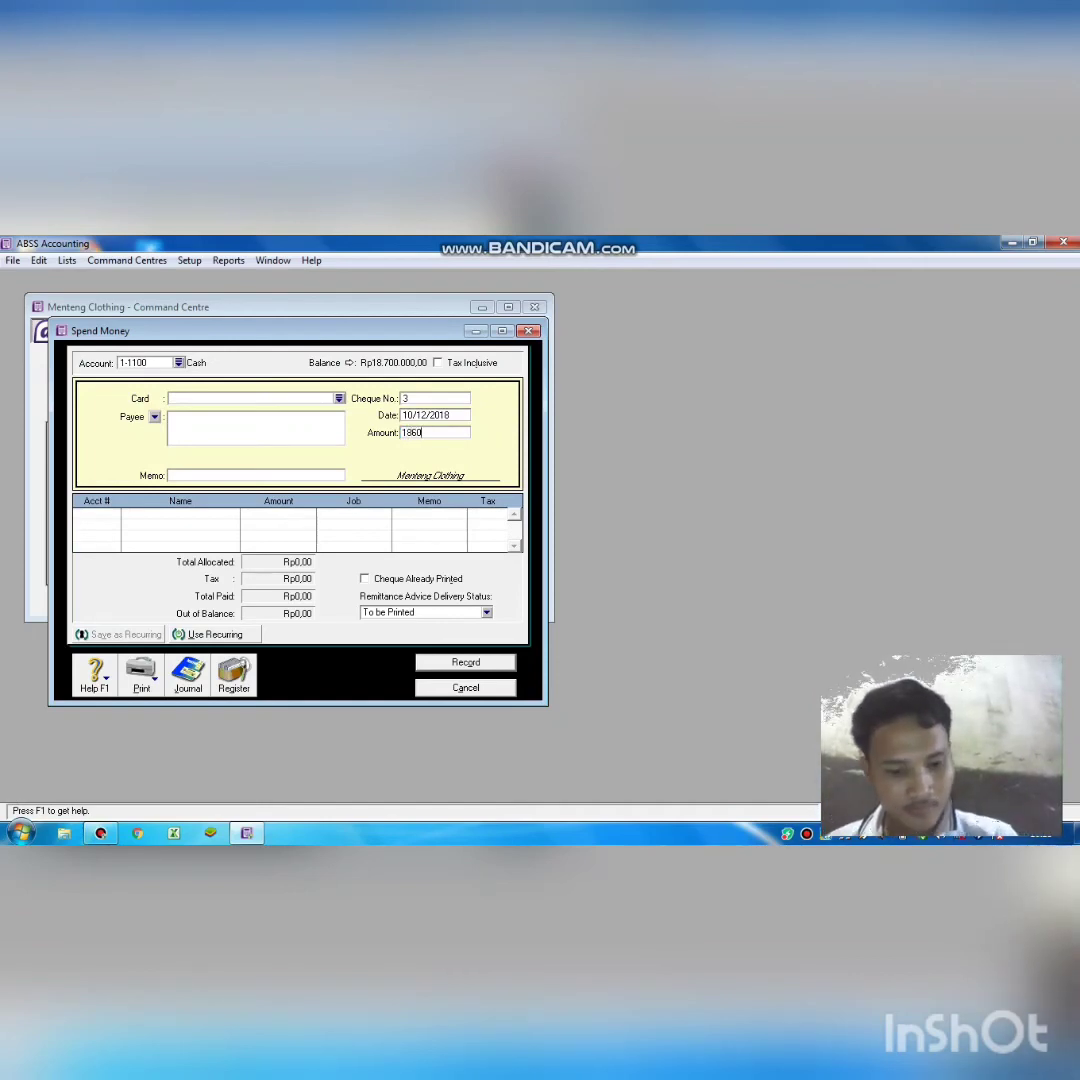
pyautogui.write('000')
pyautogui.press('Tab')
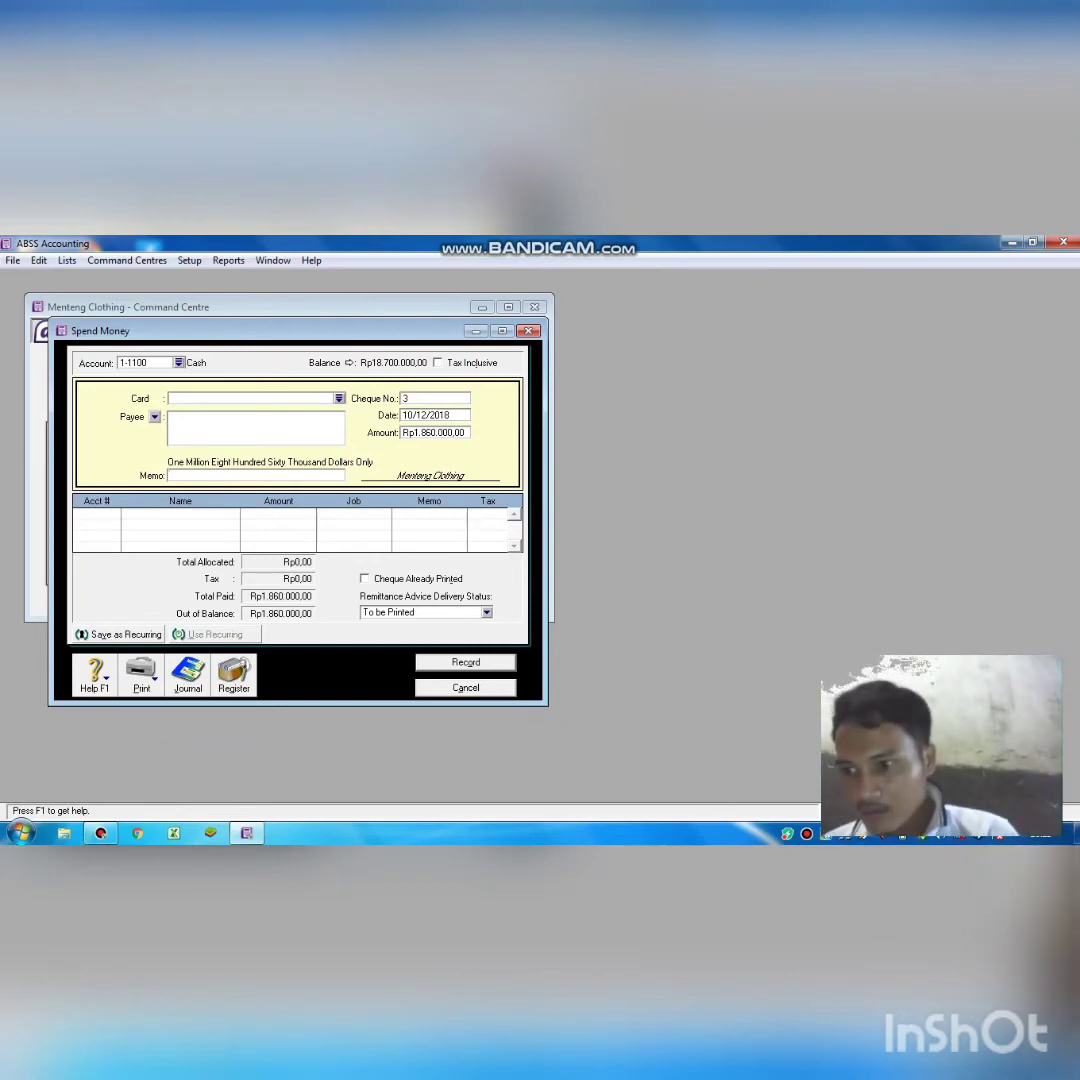
# Enter the memo 'menerima pendapatan servis' for cheque 3.
pyautogui.write('mem')
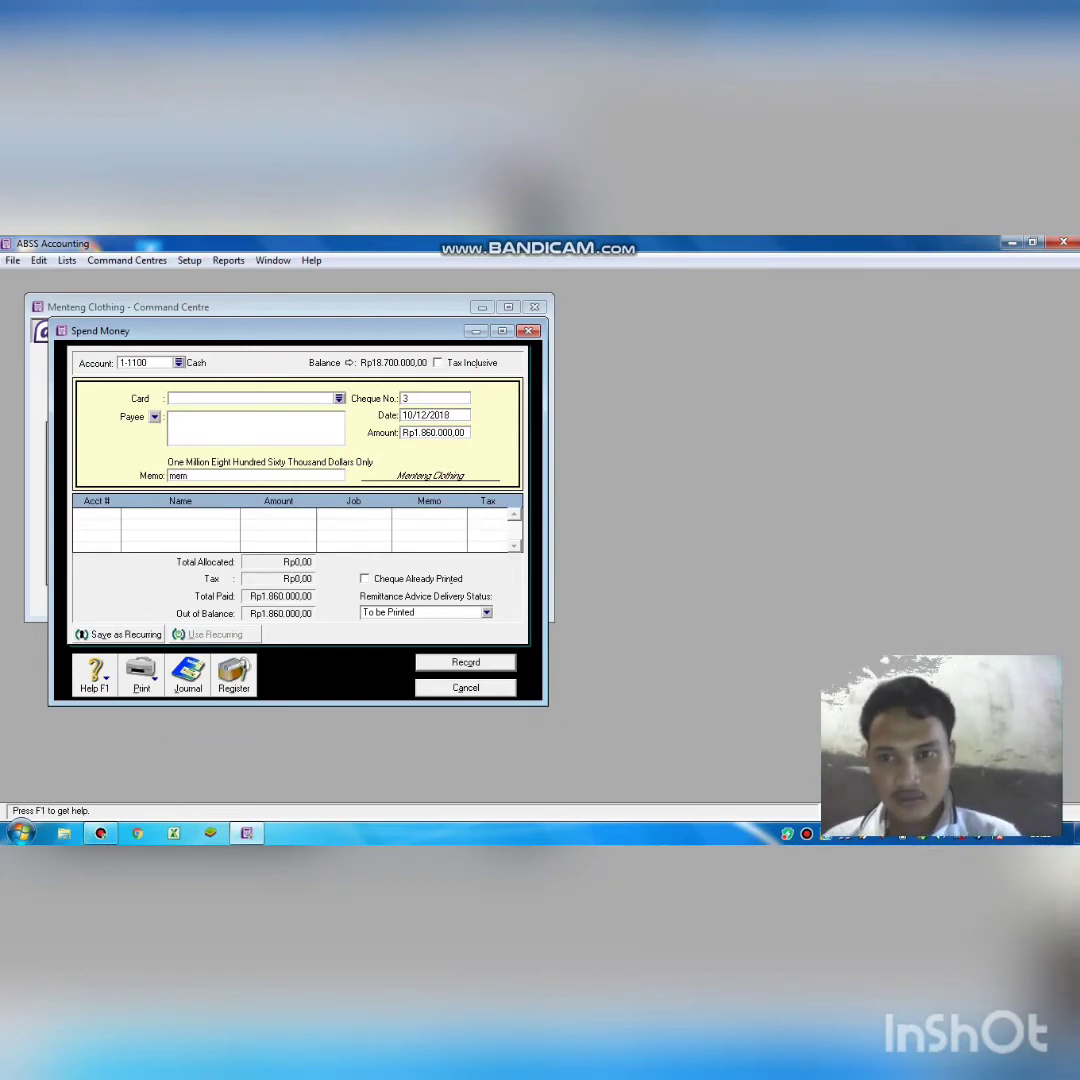
pyautogui.press('BackSpace')
pyautogui.write('neru')
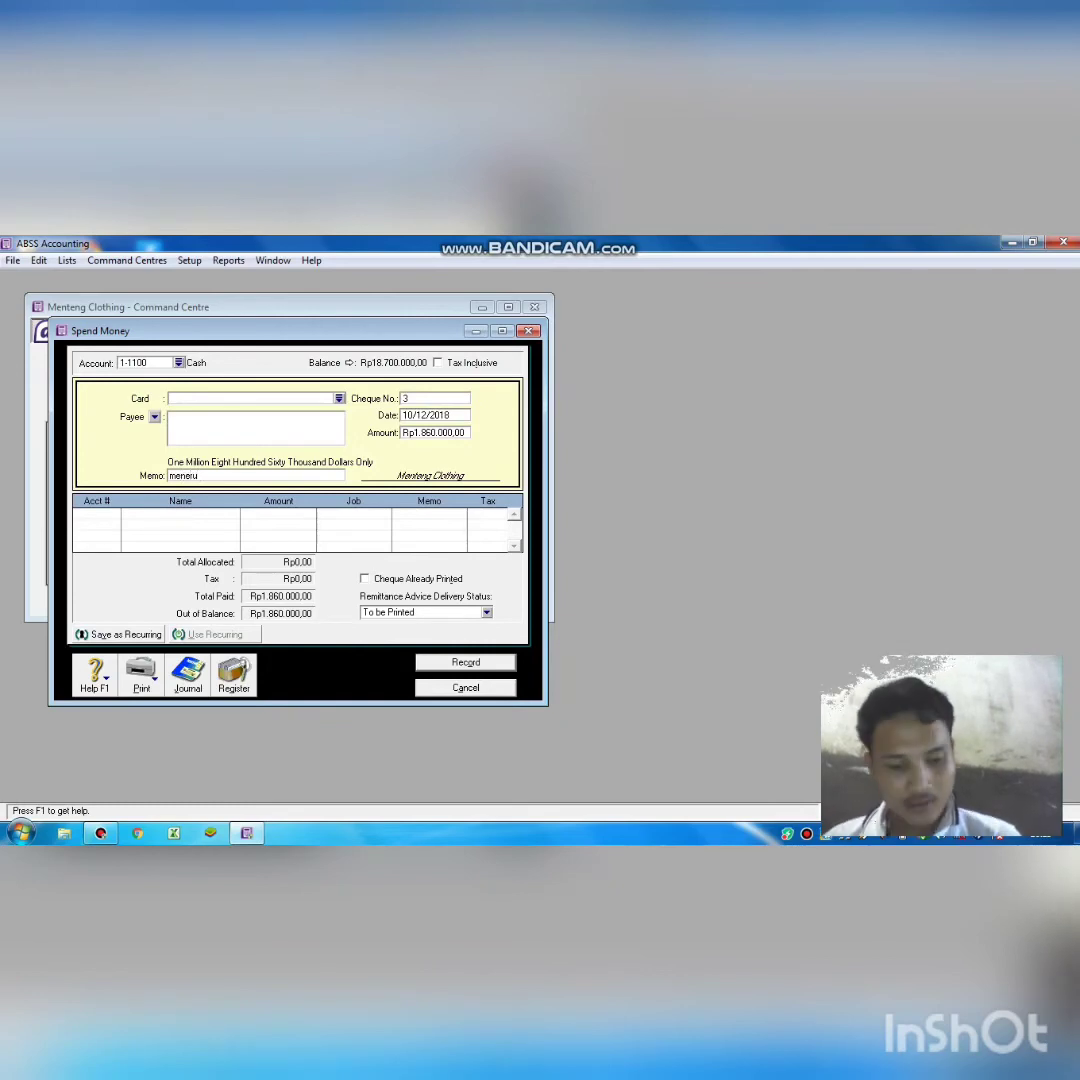
pyautogui.press('BackSpace')
pyautogui.write('ima pen')
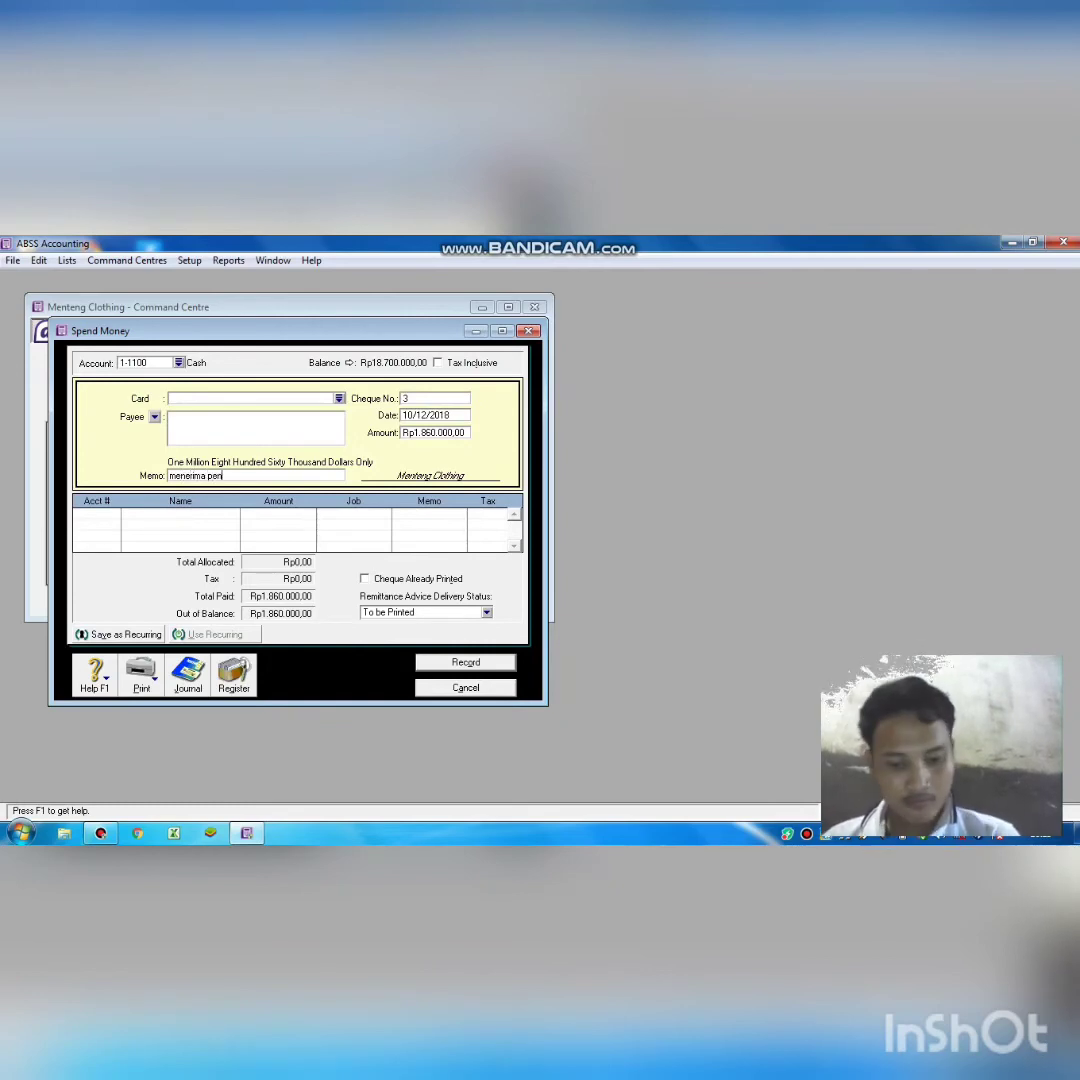
pyautogui.write('dapa')
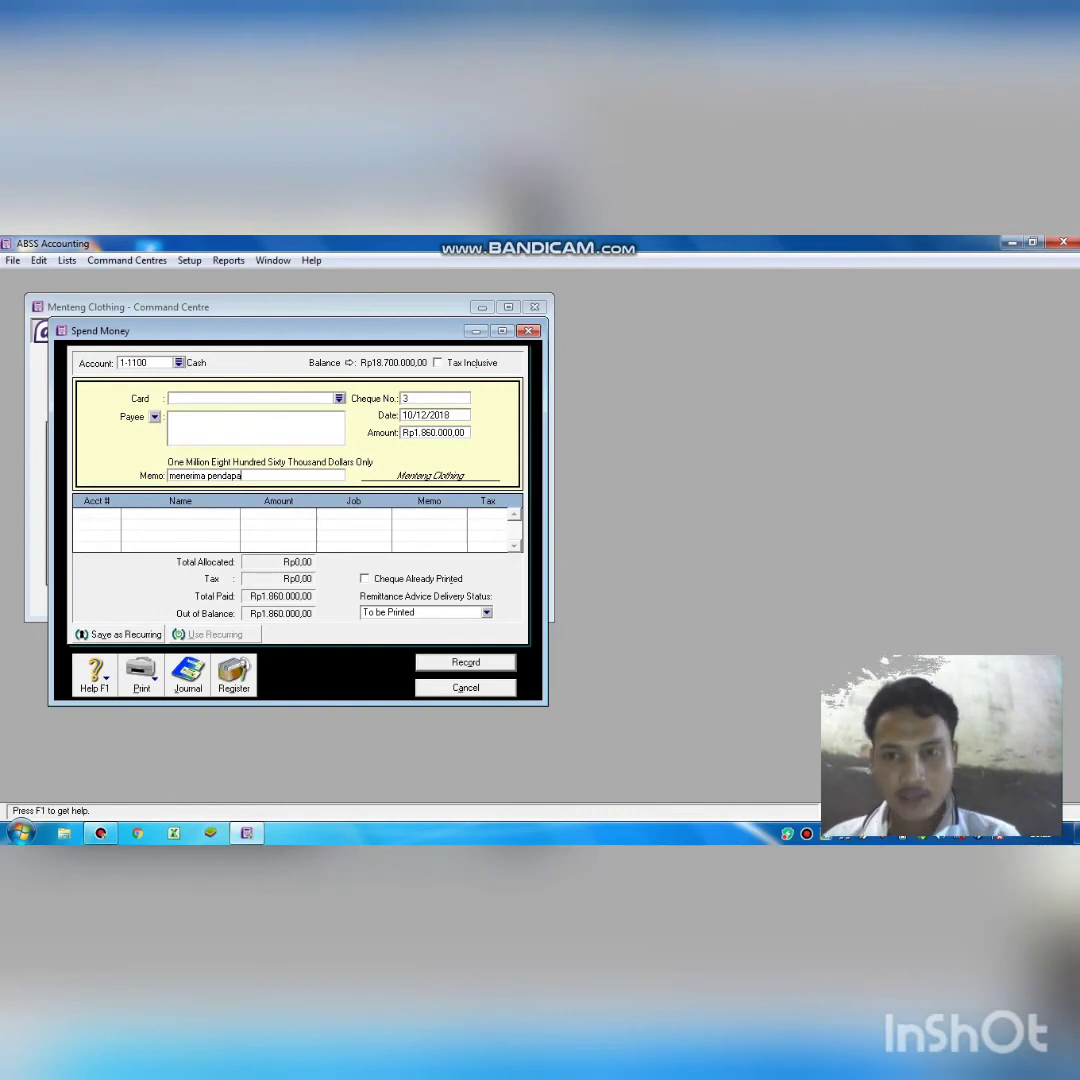
pyautogui.write('tan servis')
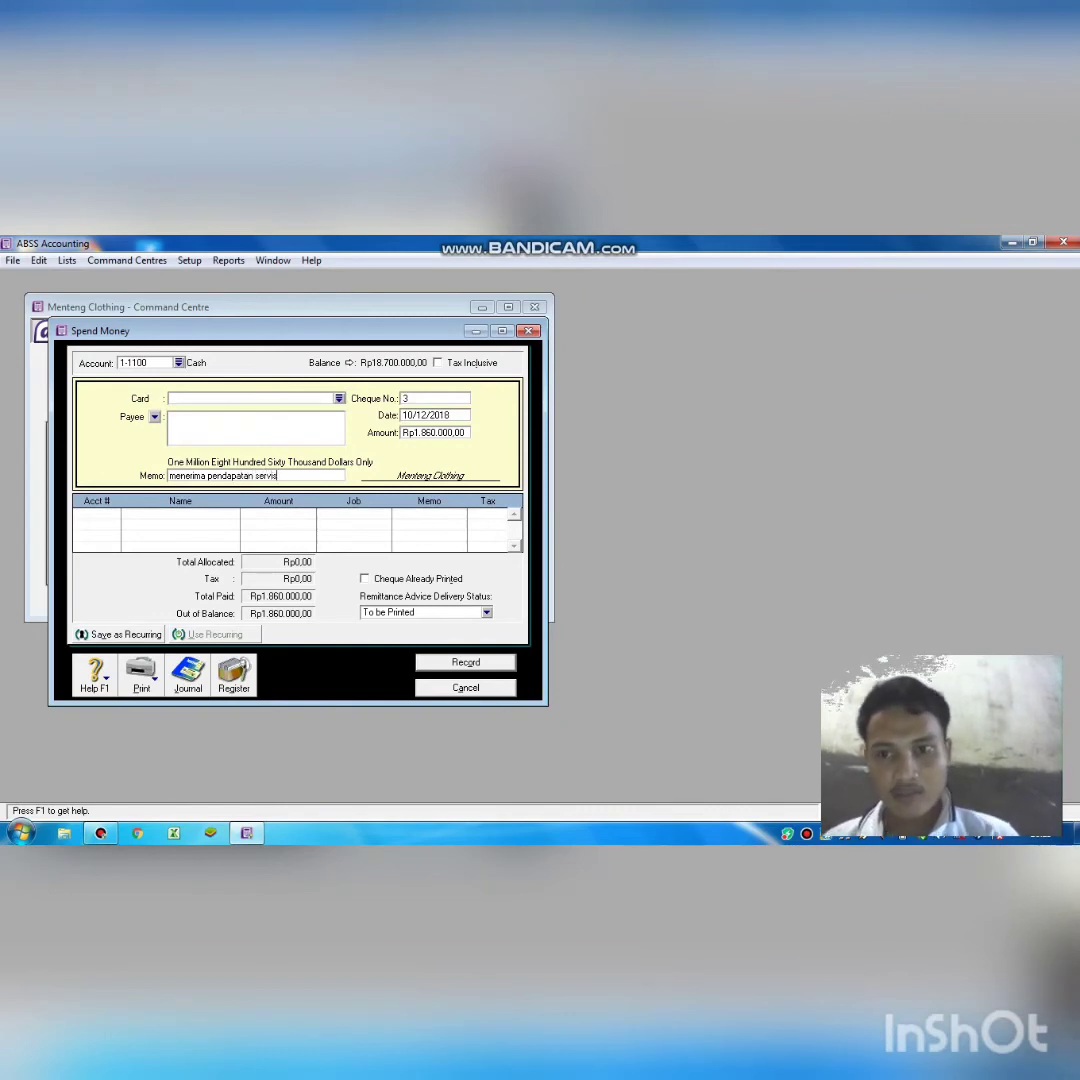
pyautogui.press('Tab')
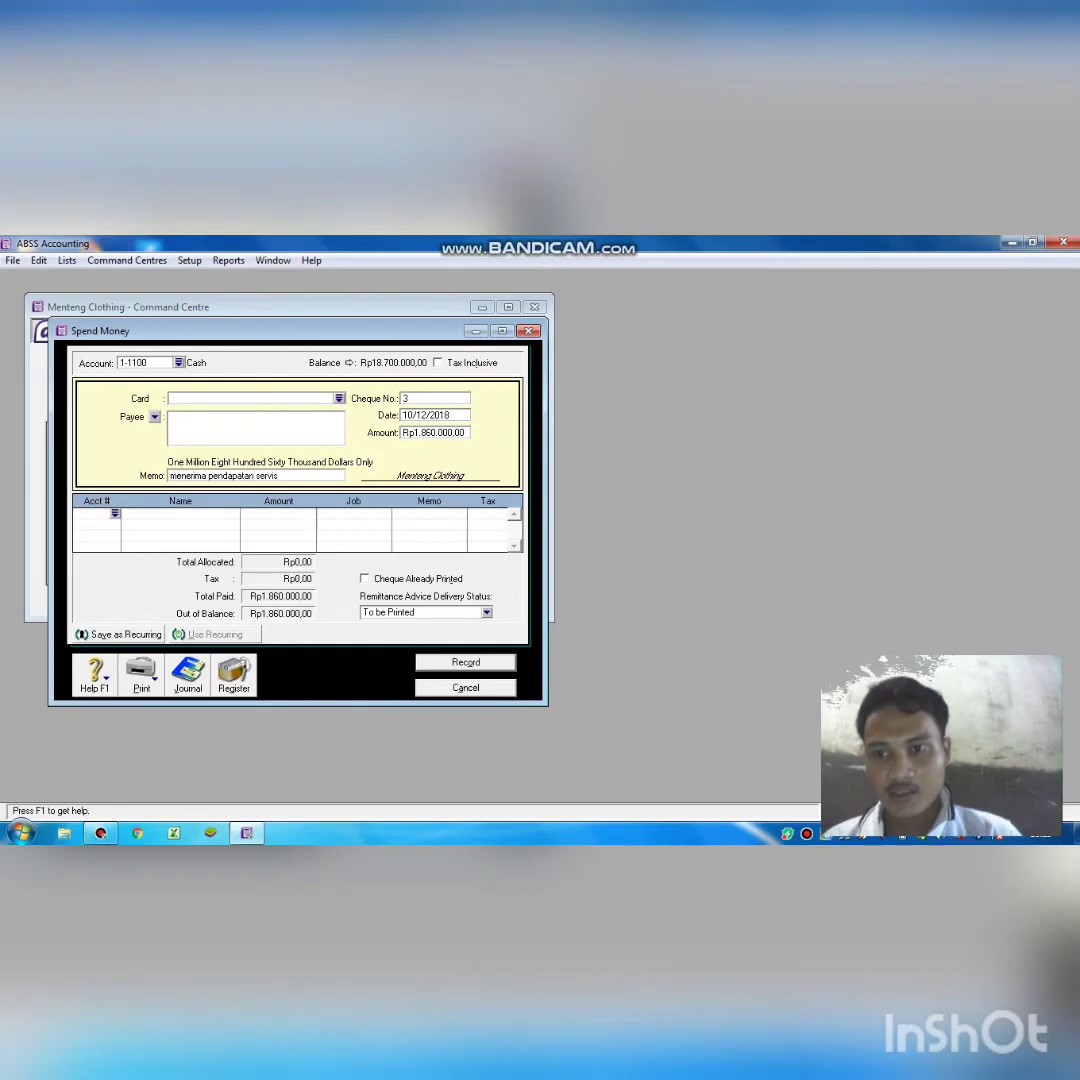
# Allocate cheque 3 to 4-1000 Service Income and record it, leaving Cash at Rp16.840.000,00.
pyautogui.write('6')
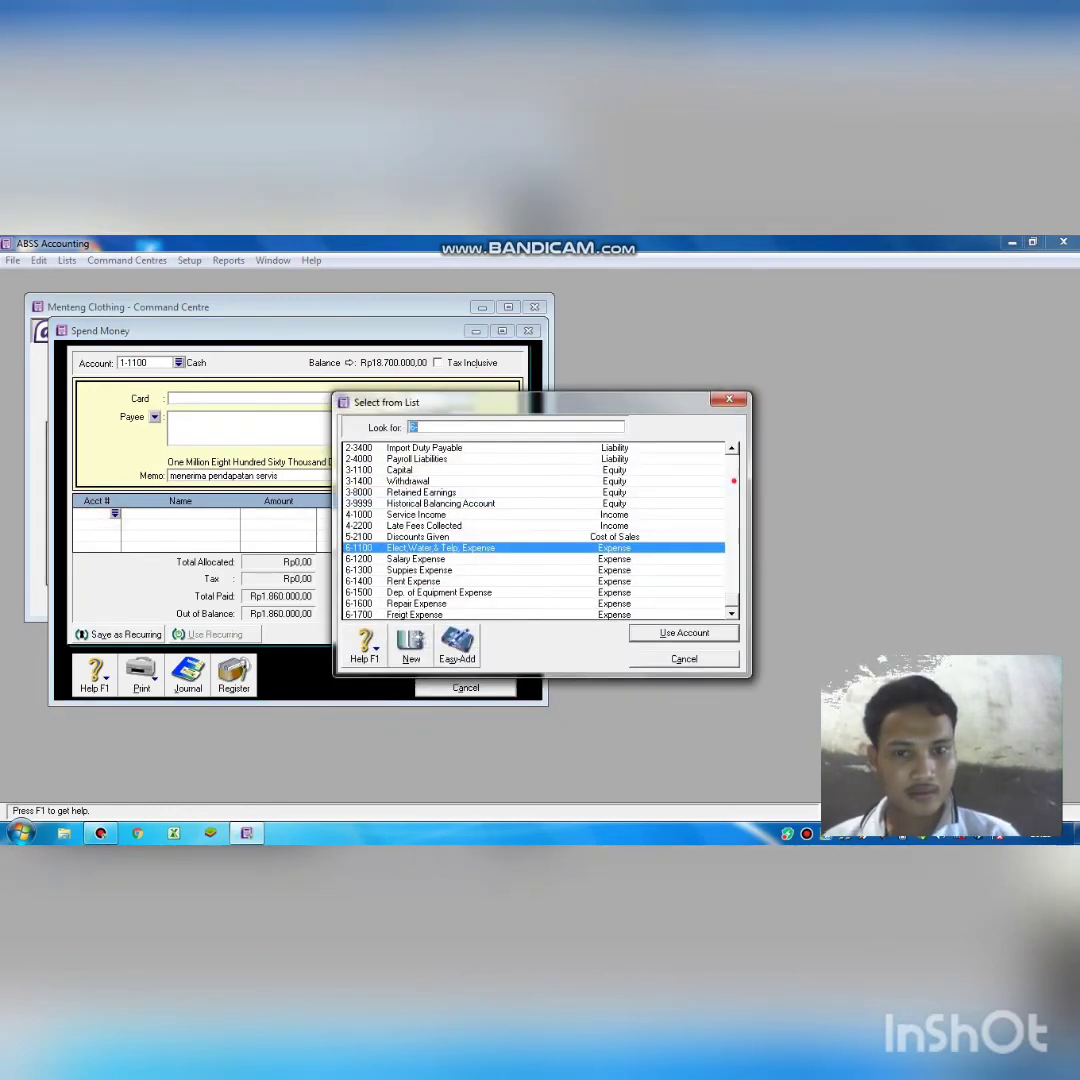
pyautogui.click(734, 480)
pyautogui.click(734, 547)
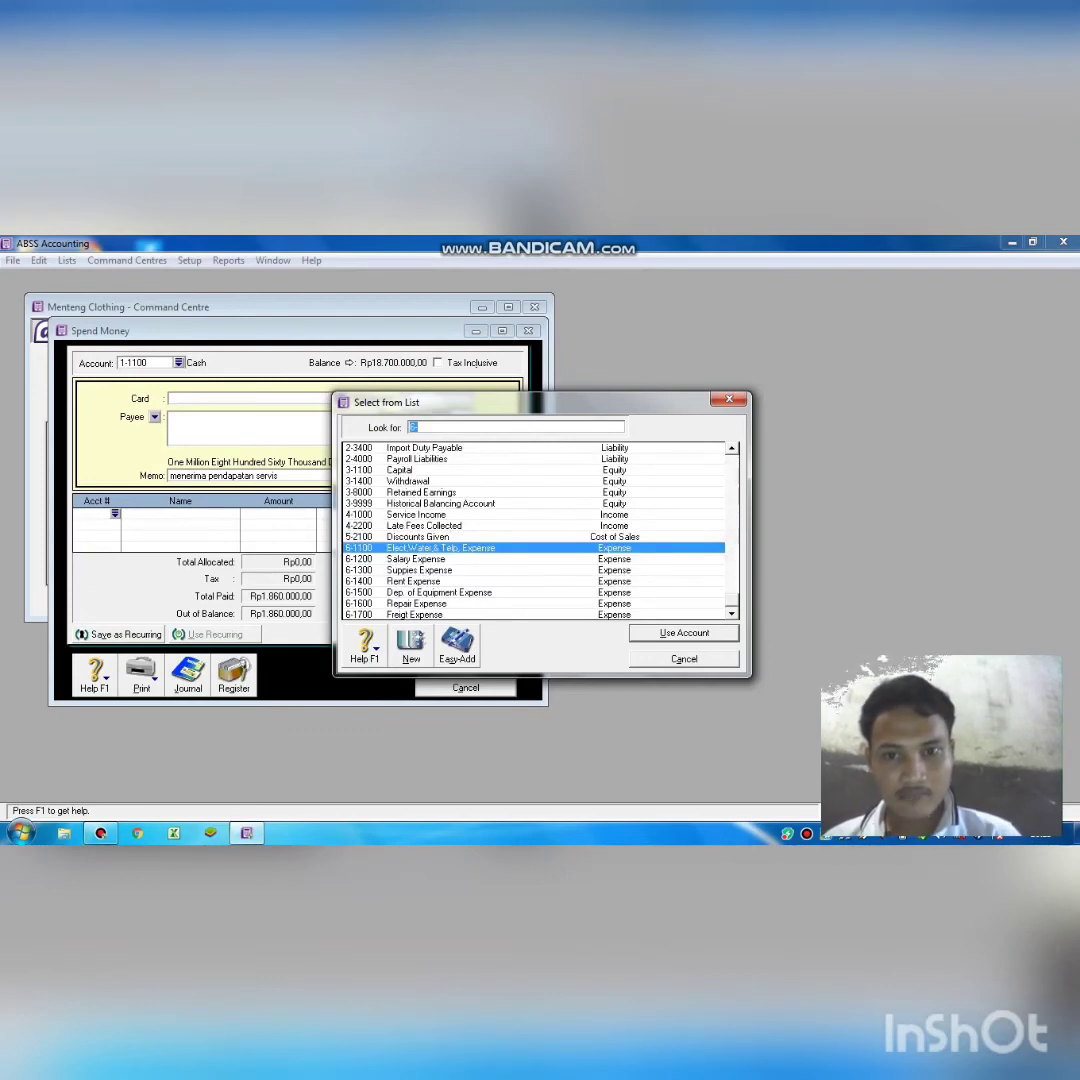
pyautogui.write('4-1000')
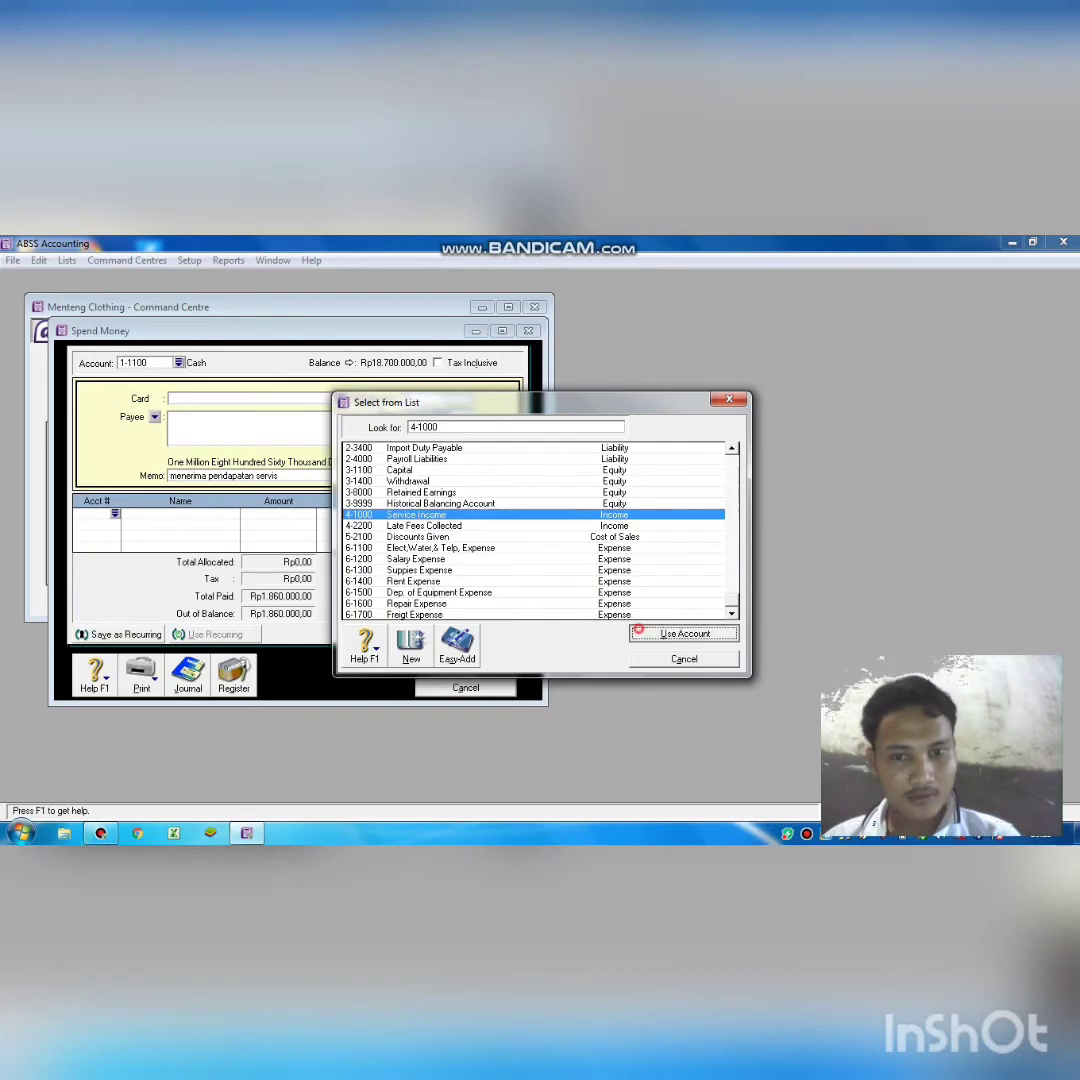
pyautogui.press('Return')
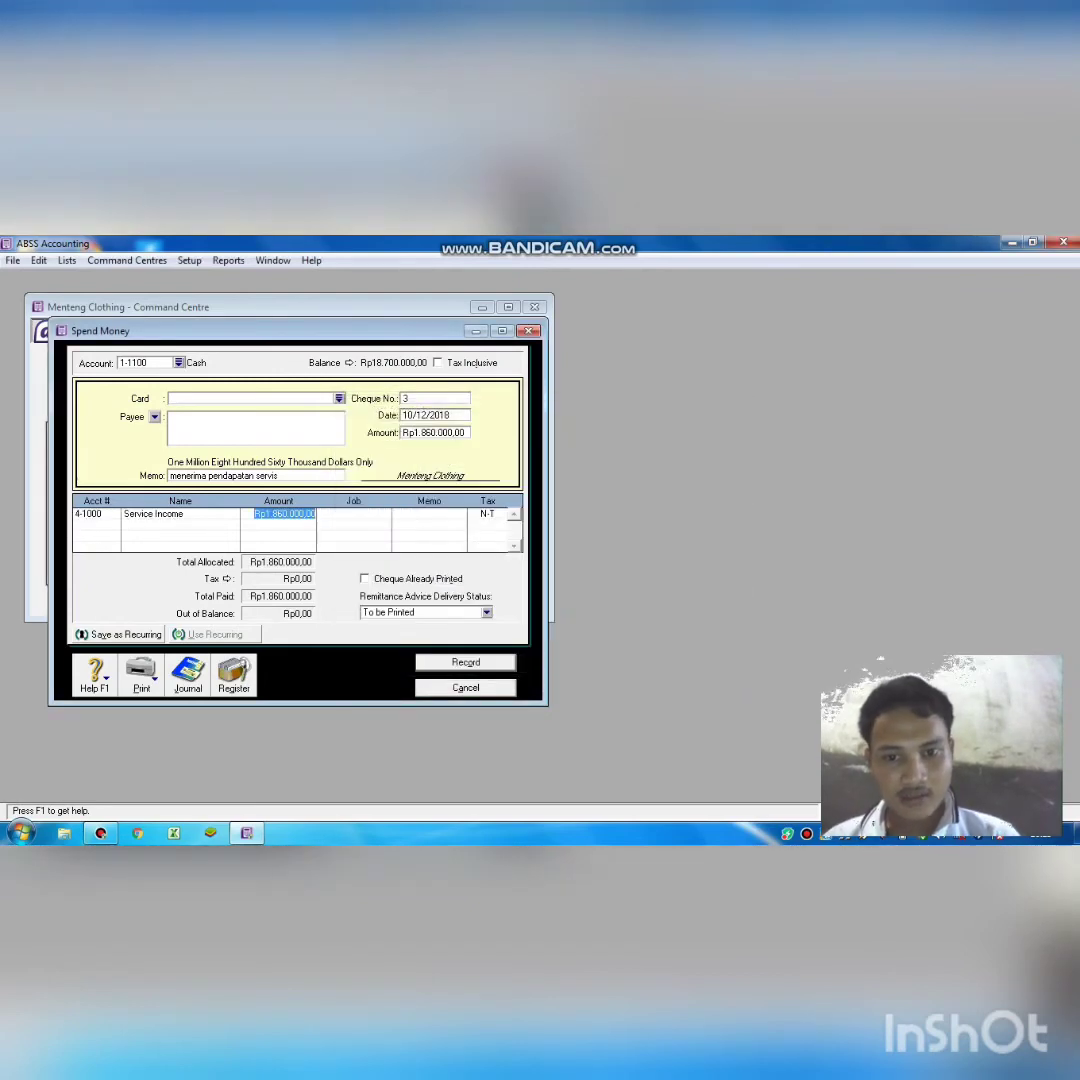
pyautogui.press('Return')
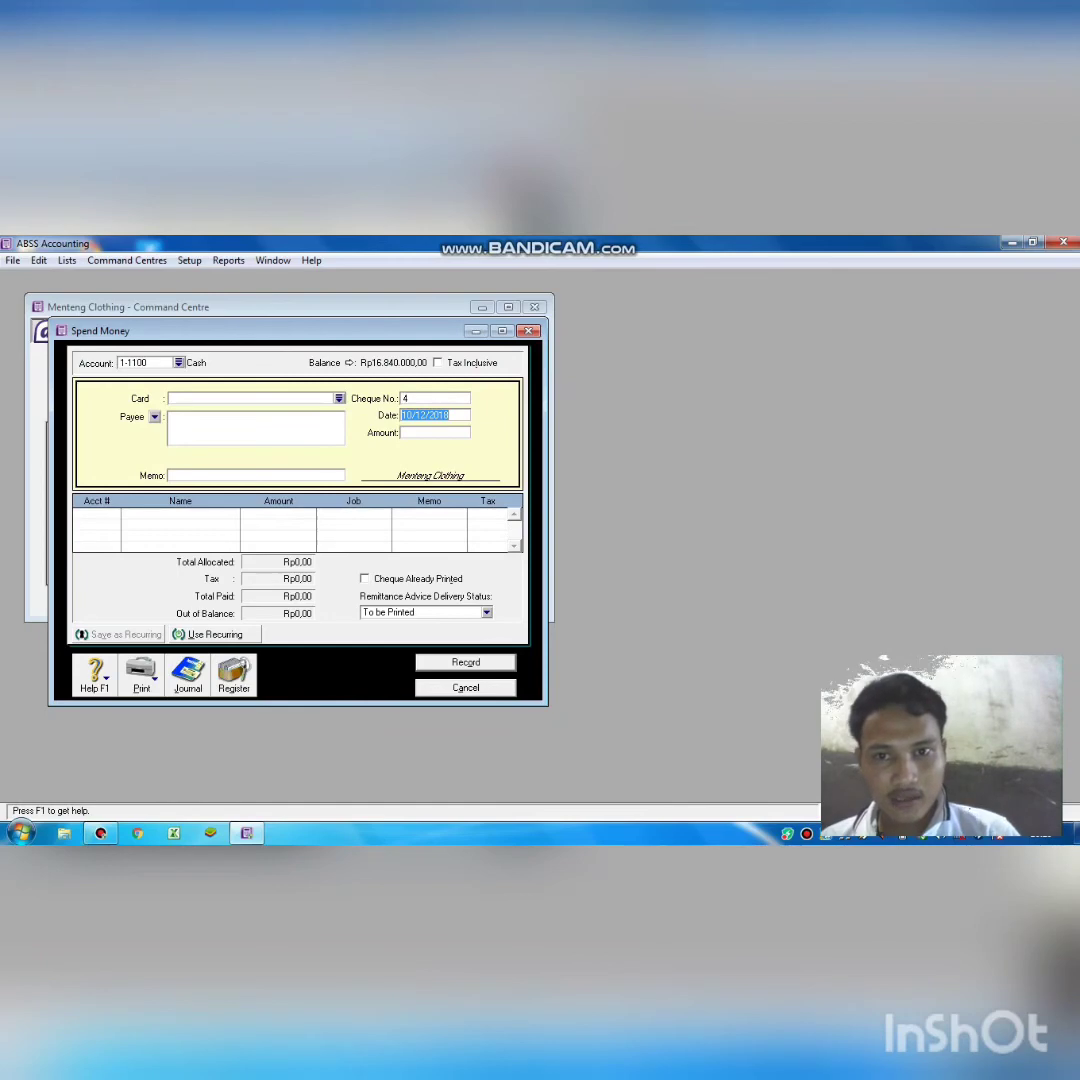
# Fill in cheque 4: 12/12/2018, Rp300.000,00, memo 'membayar perbaikan peralatan'.
pyautogui.write('1/12/2018')
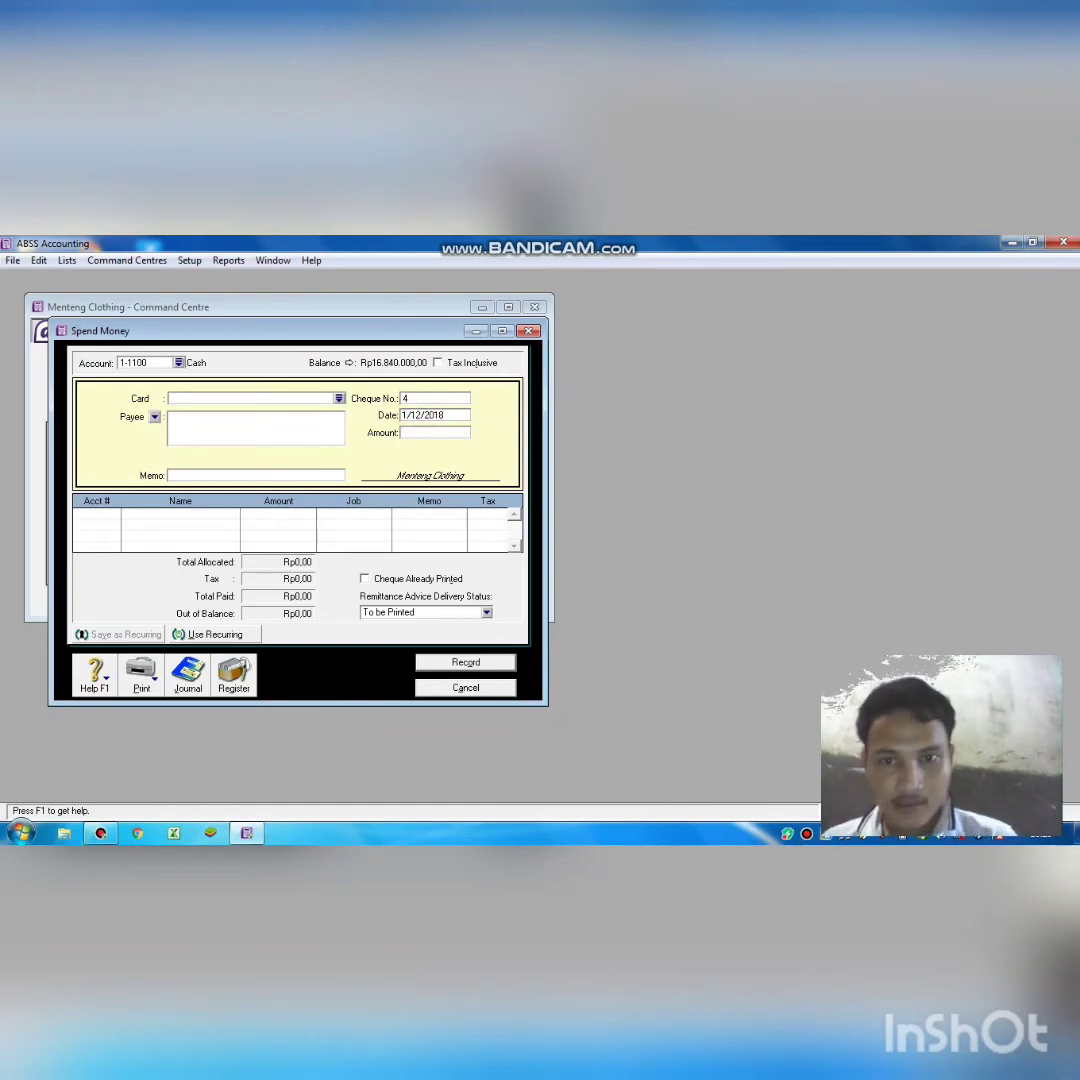
pyautogui.write('2')
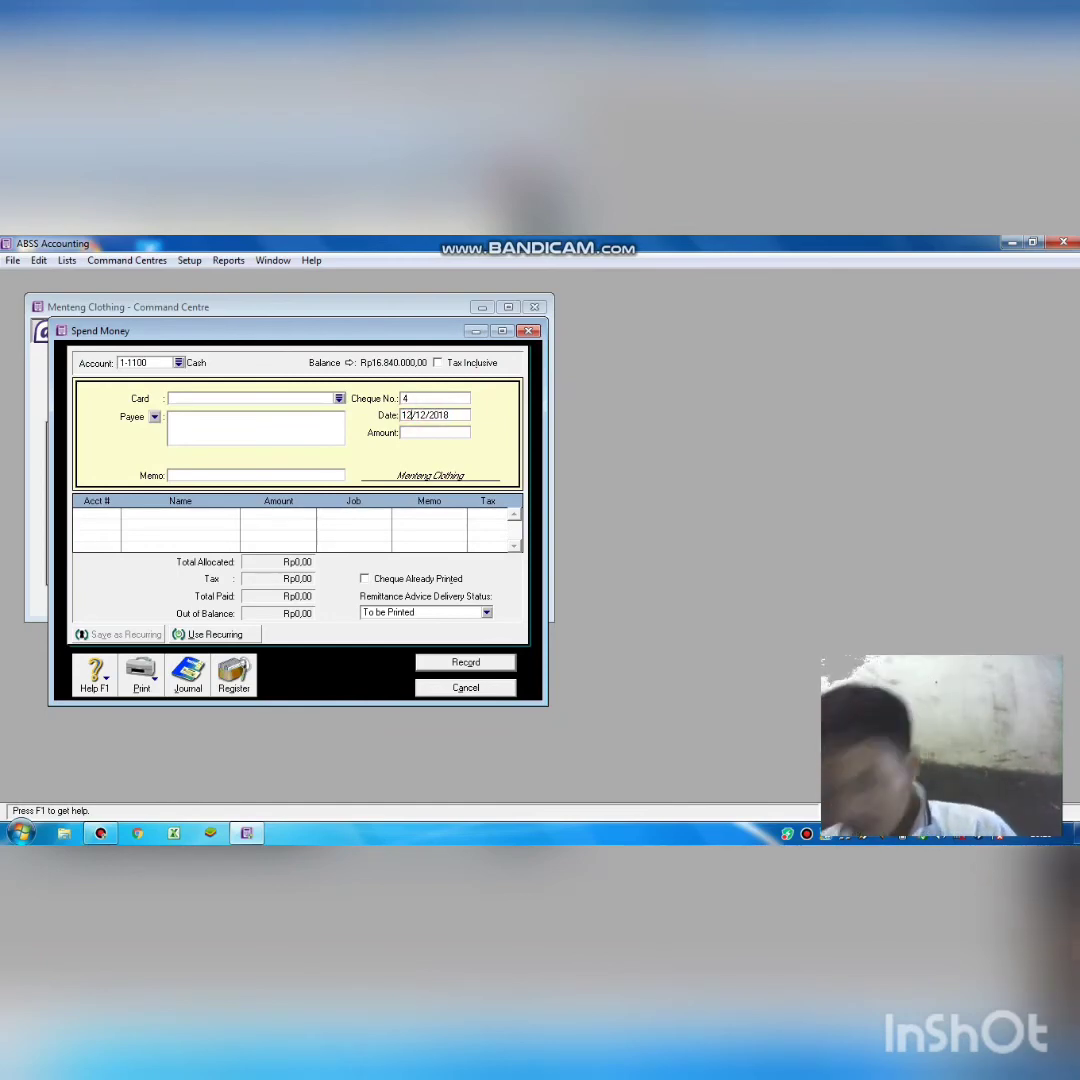
pyautogui.press('Tab')
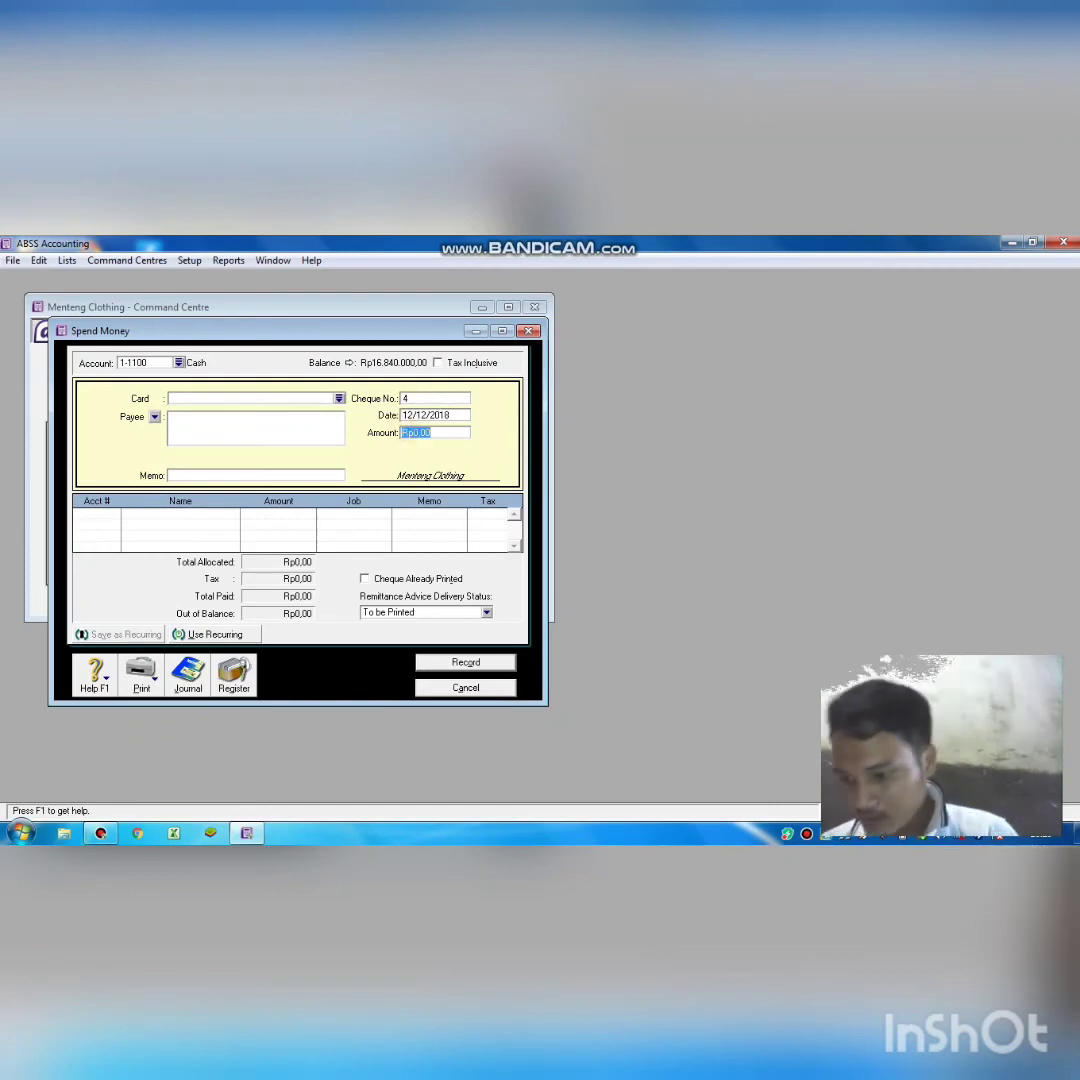
pyautogui.write('30')
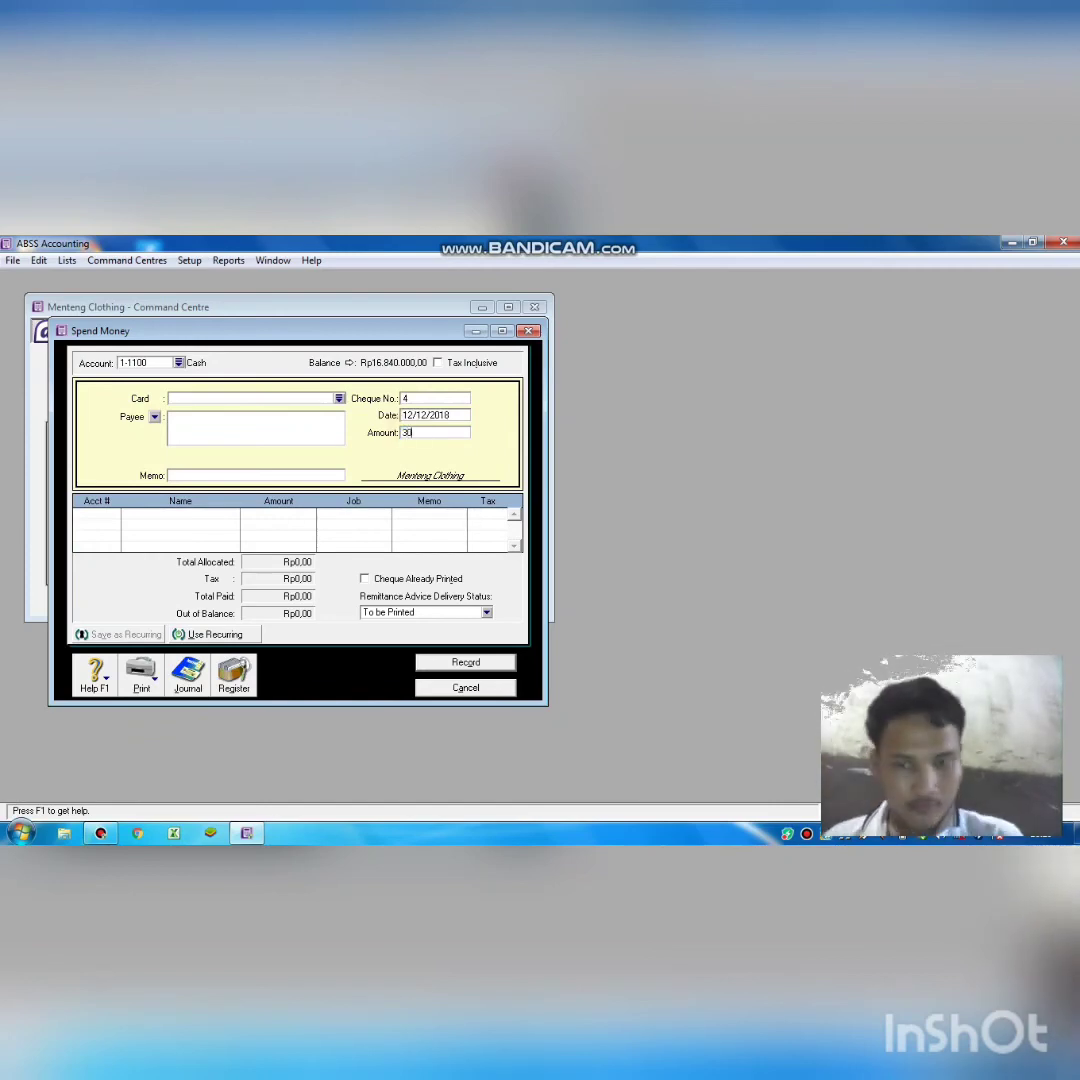
pyautogui.write('0.0000')
pyautogui.press('Tab')
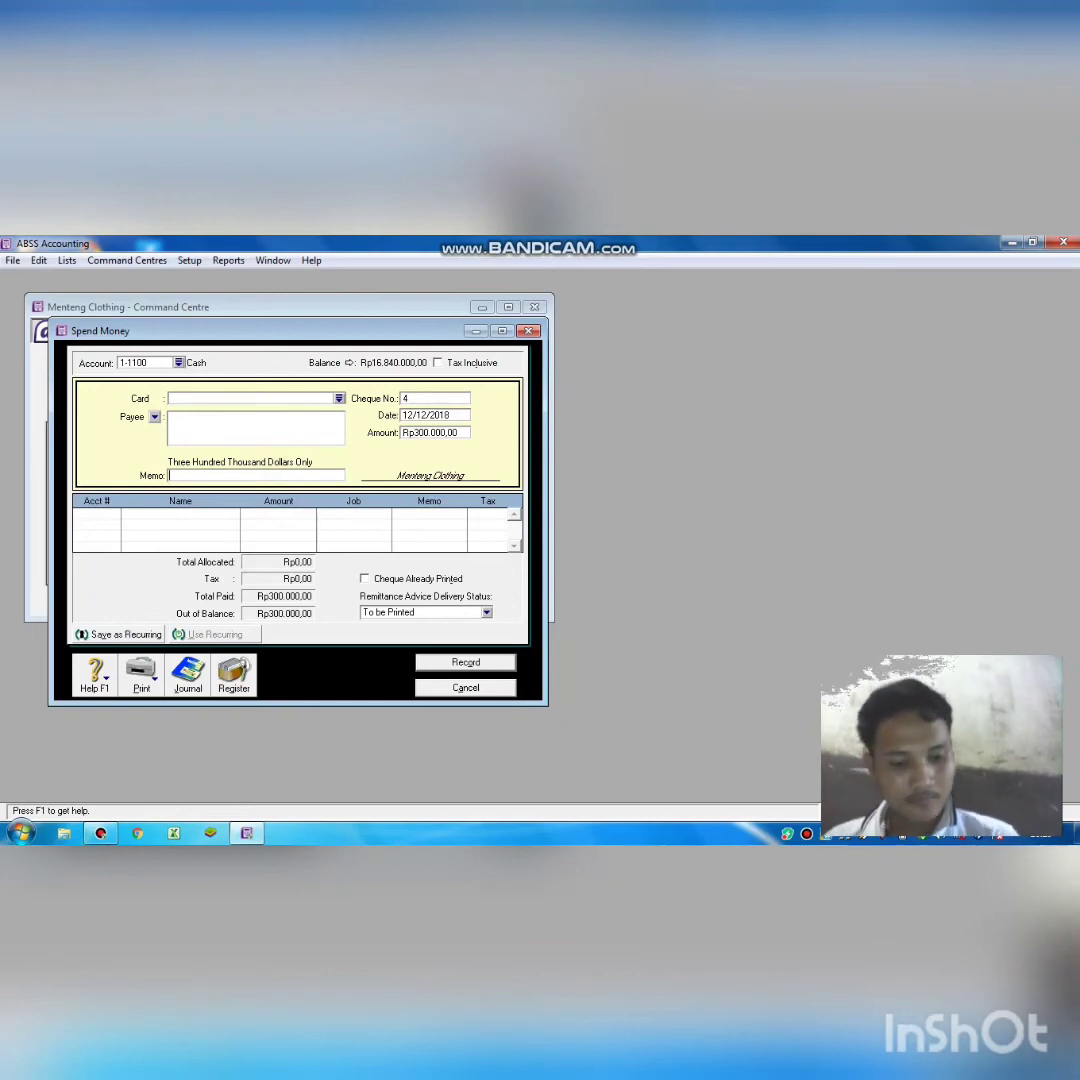
pyautogui.write('mem')
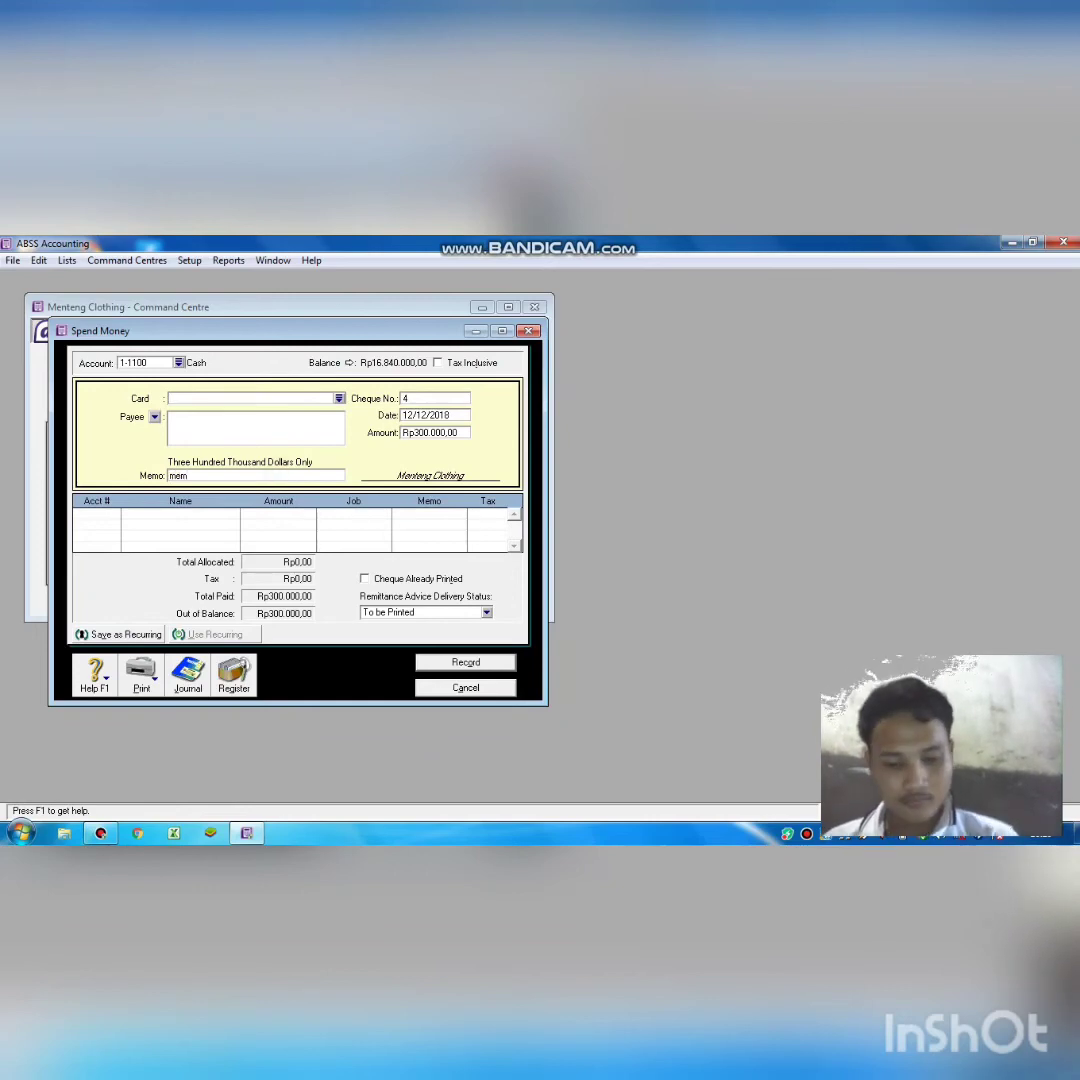
pyautogui.write('bayar per')
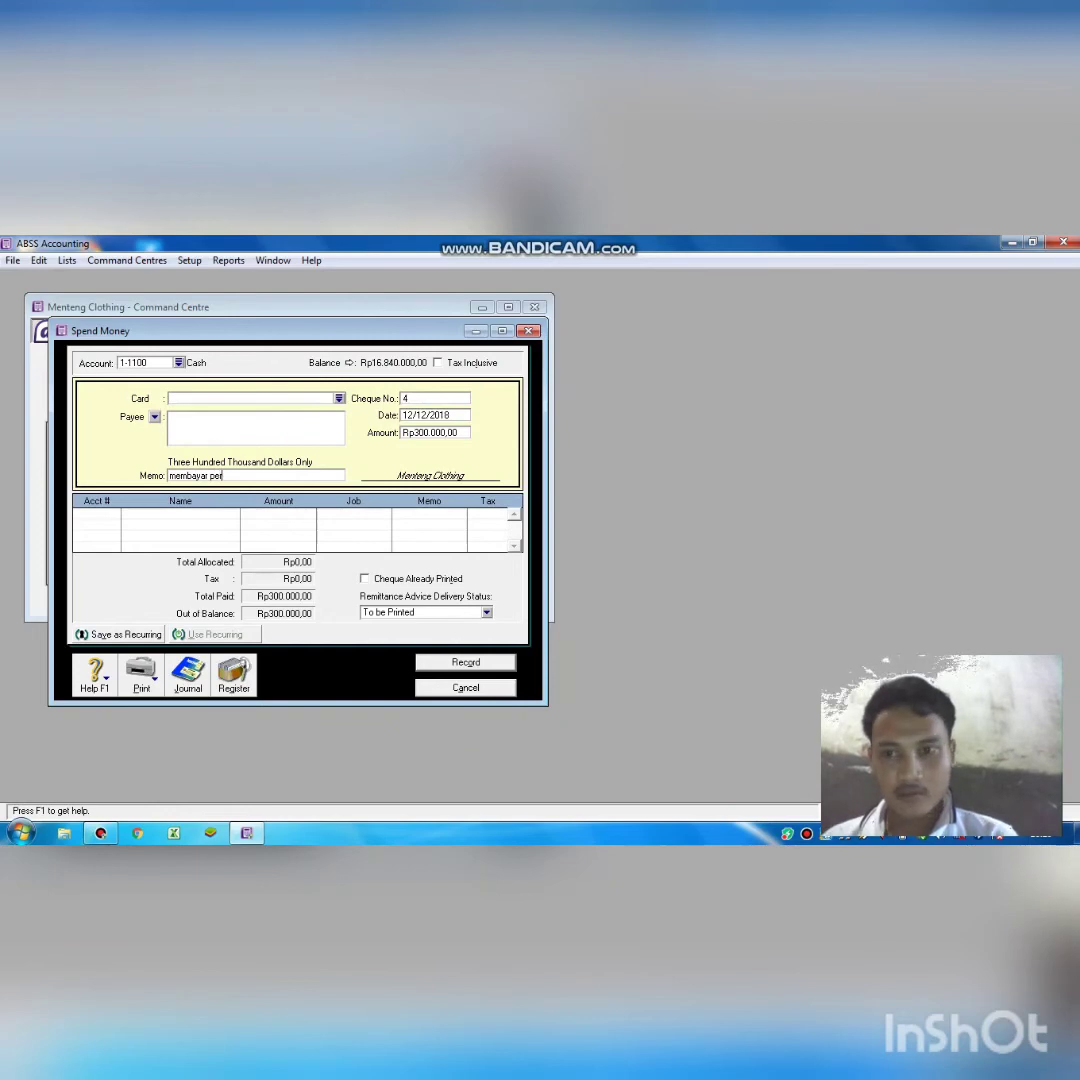
pyautogui.write('baikan')
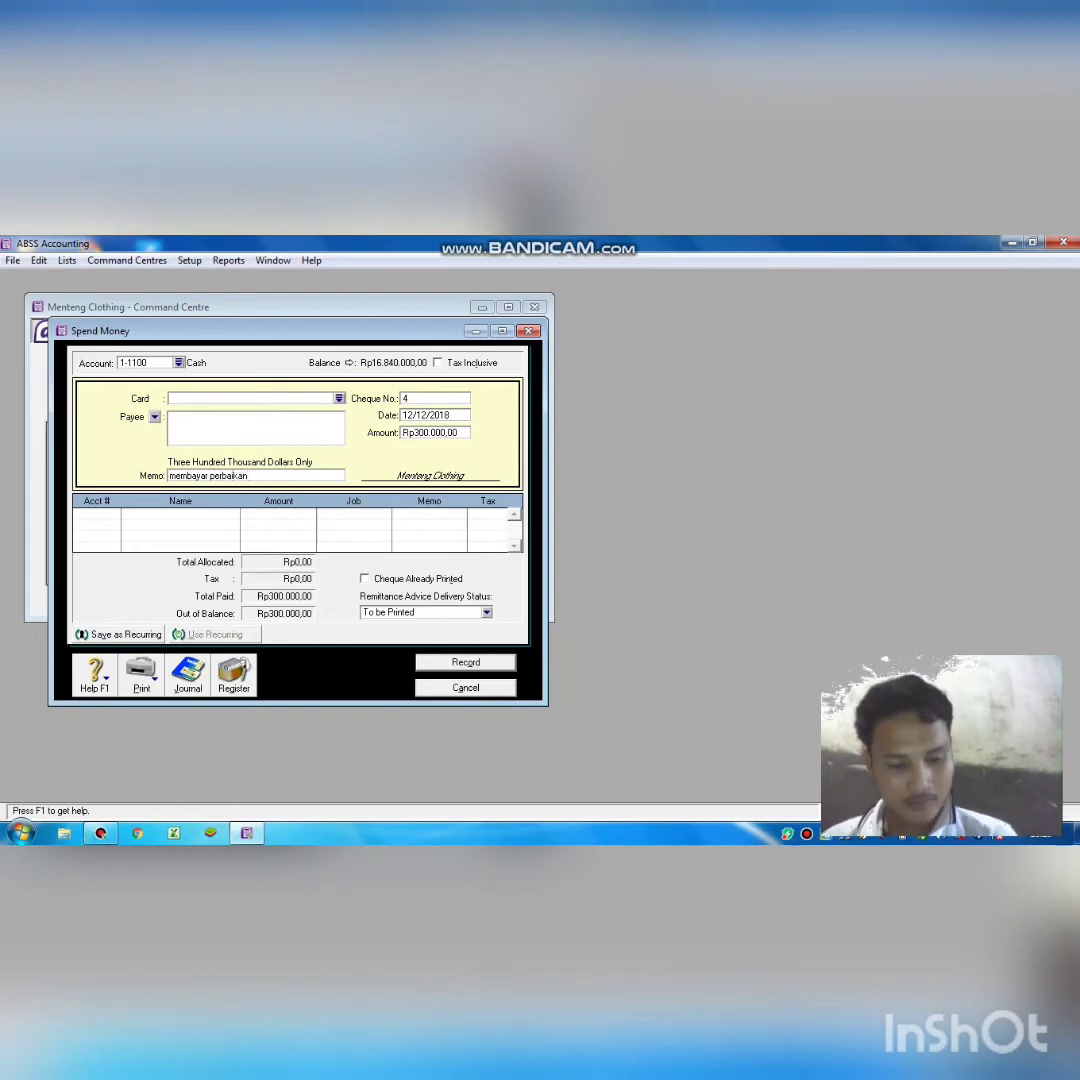
pyautogui.write(' per')
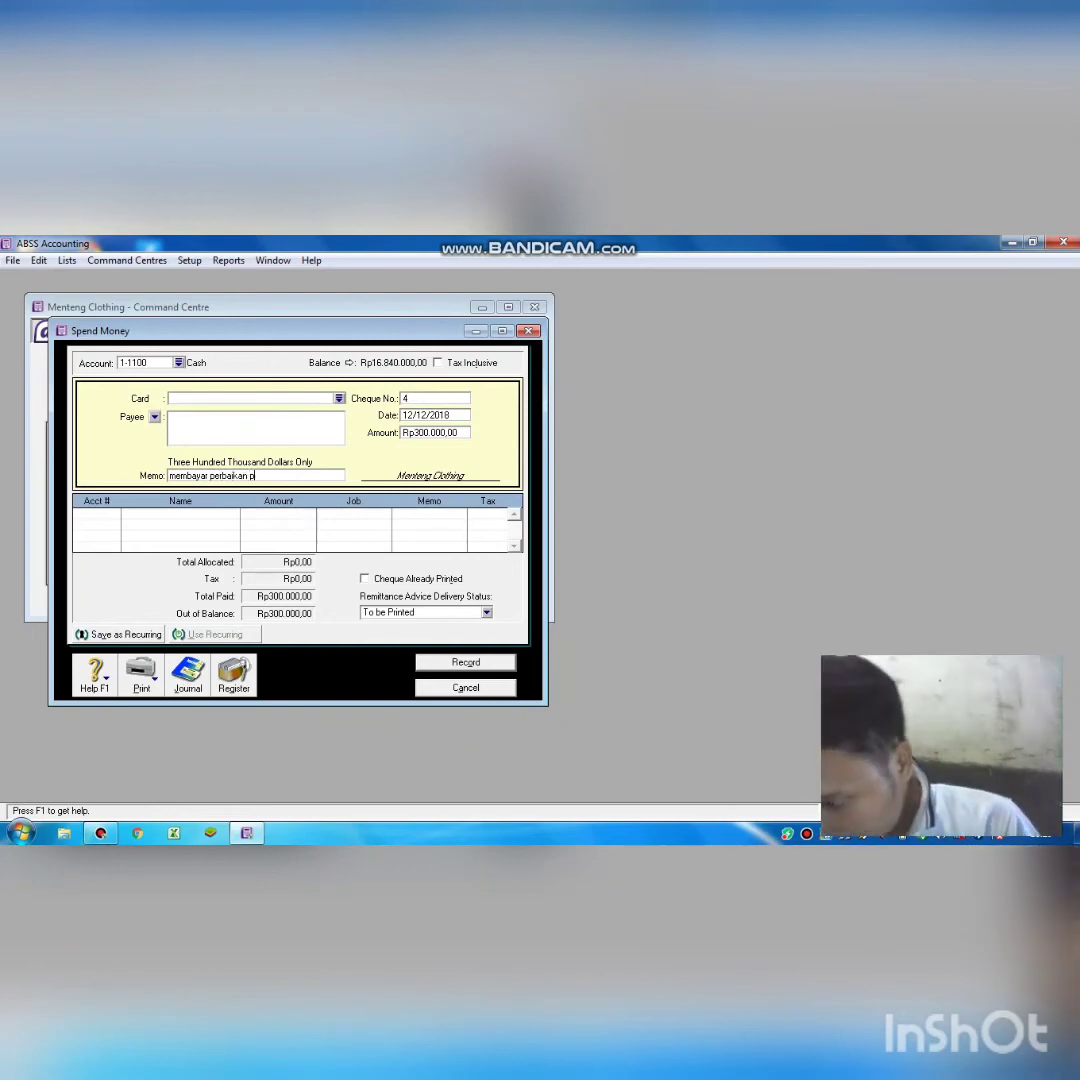
pyautogui.write('alatan')
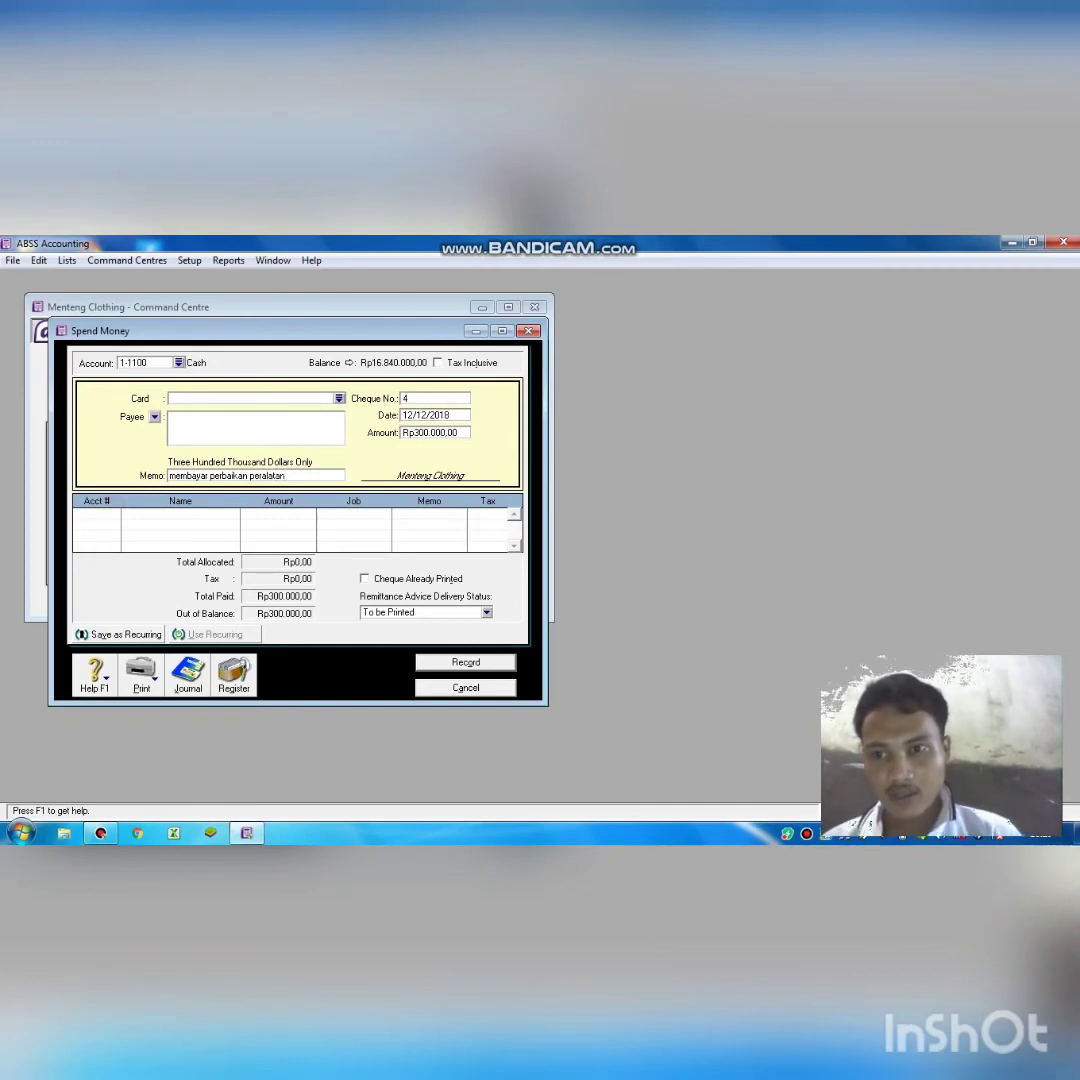
# Allocate cheque 4 to 6-1600 Repair Expense and record it, leaving Cash at Rp16.540.000,00.
pyautogui.click(98, 514)
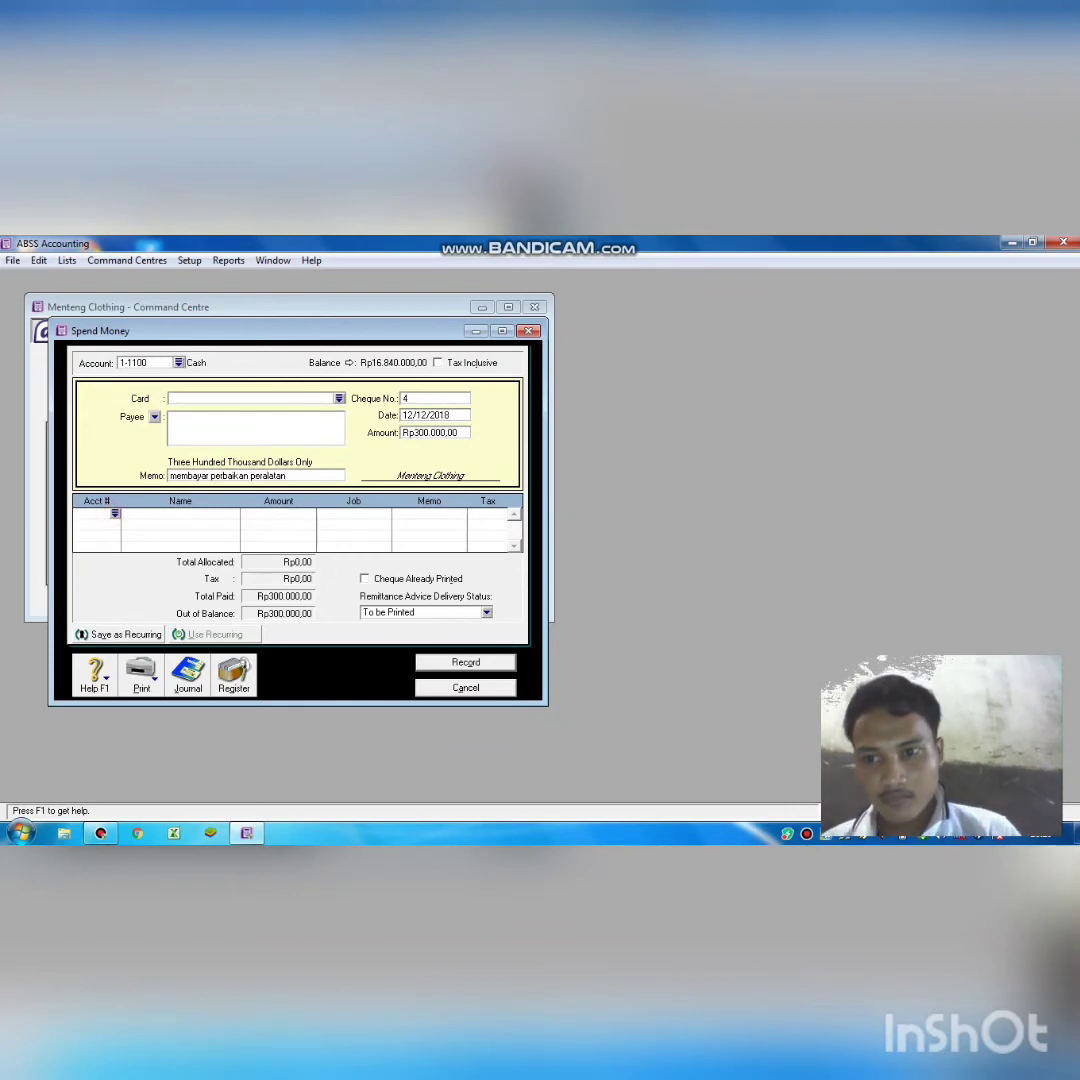
pyautogui.write('6')
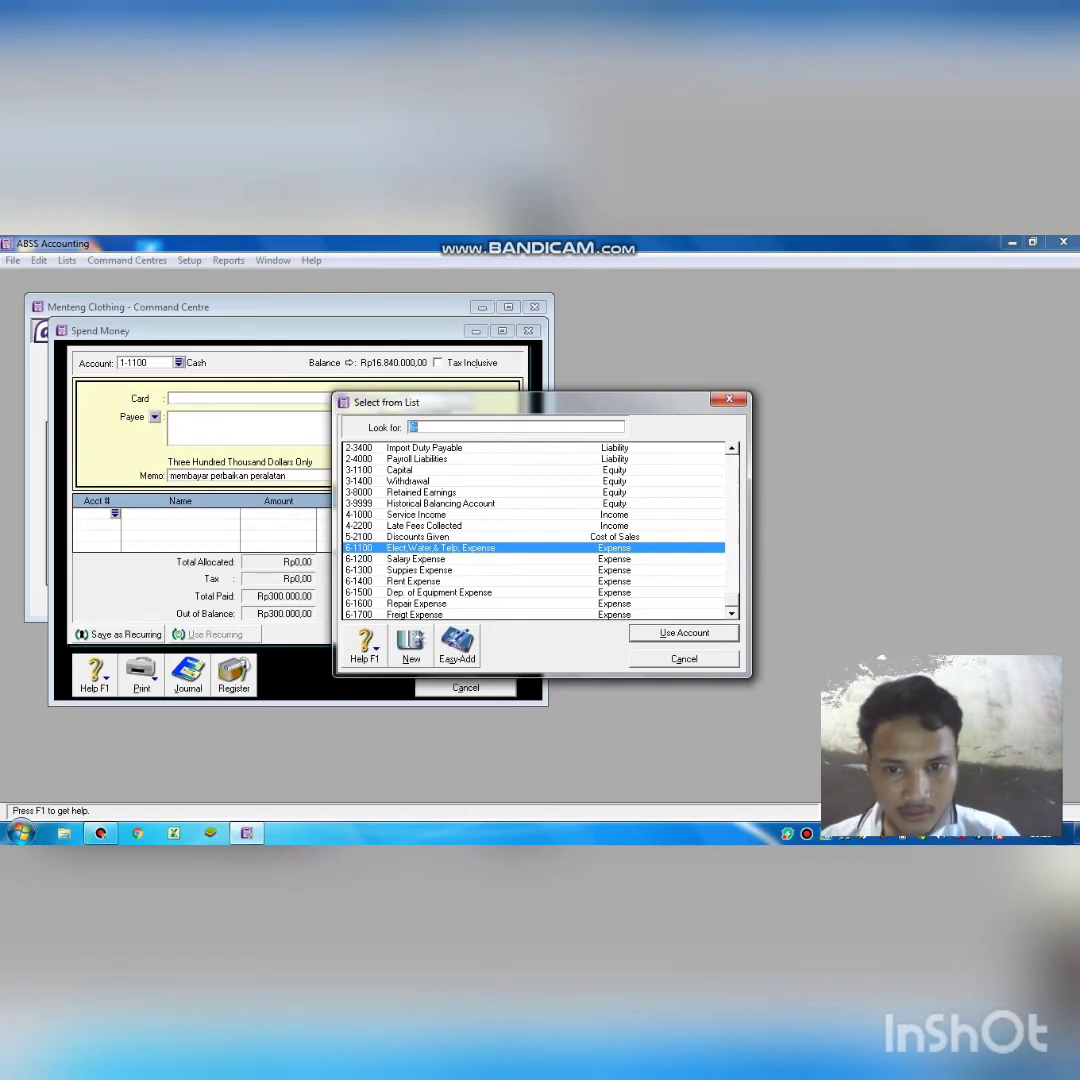
pyautogui.write('6-1600')
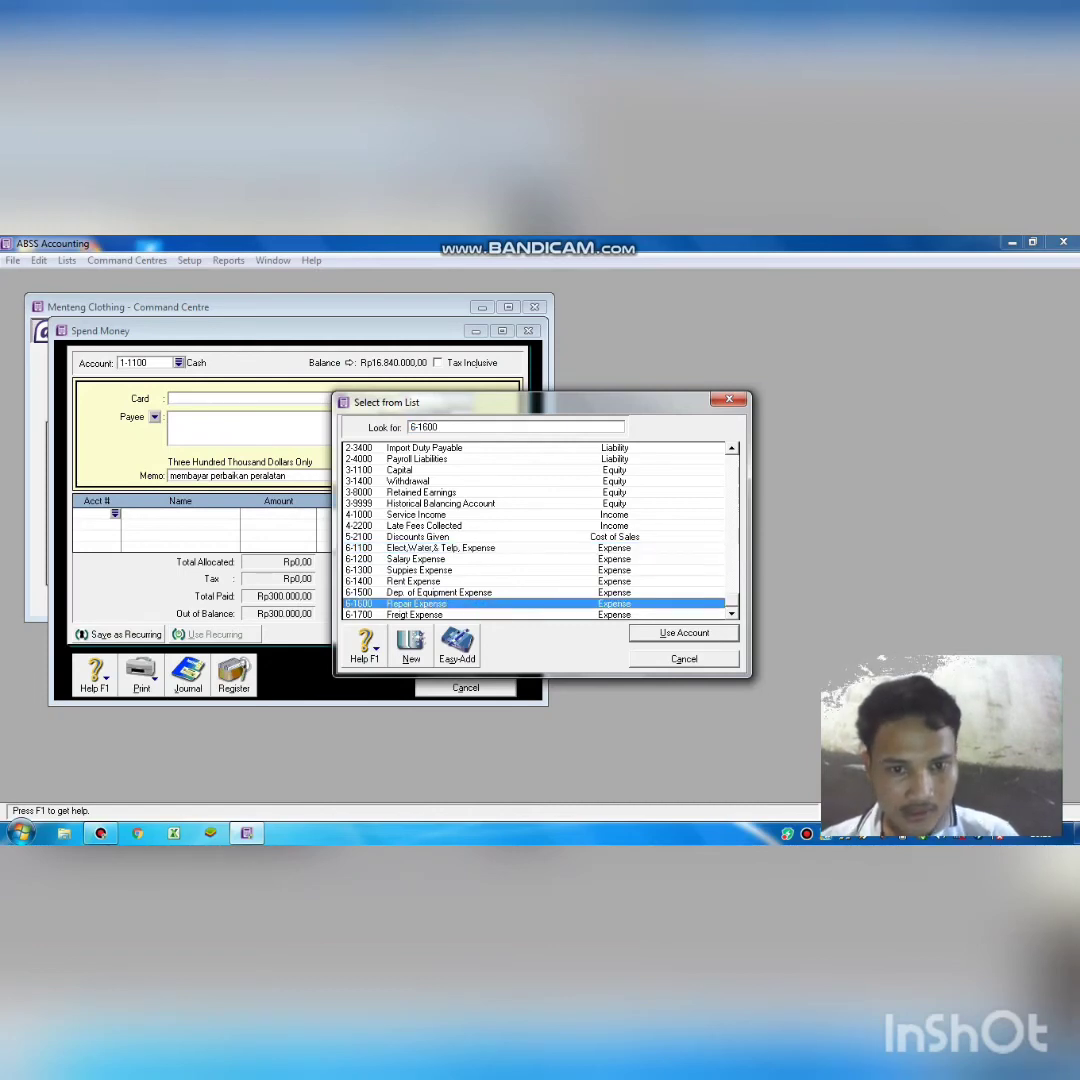
pyautogui.press('Return')
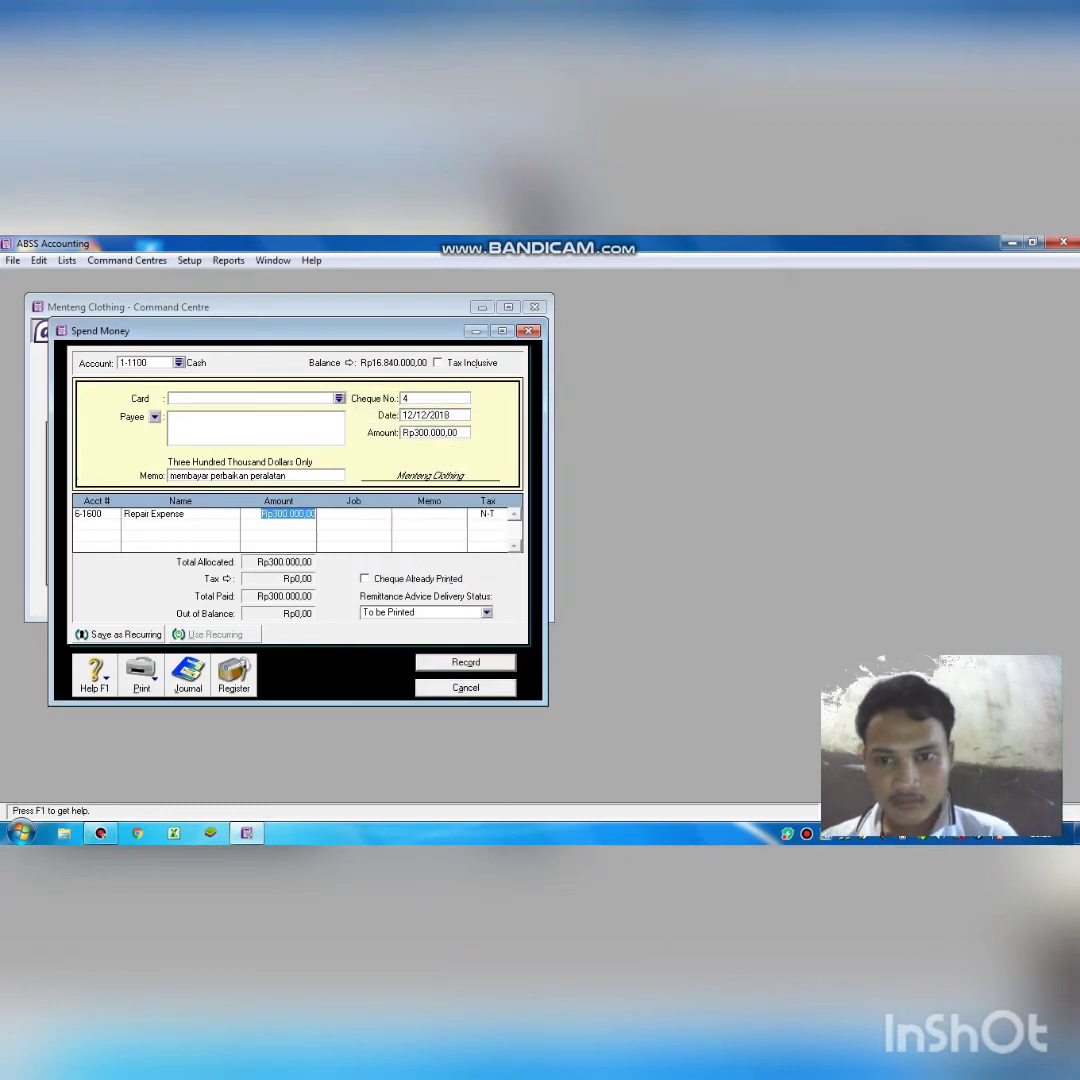
pyautogui.press('Return')
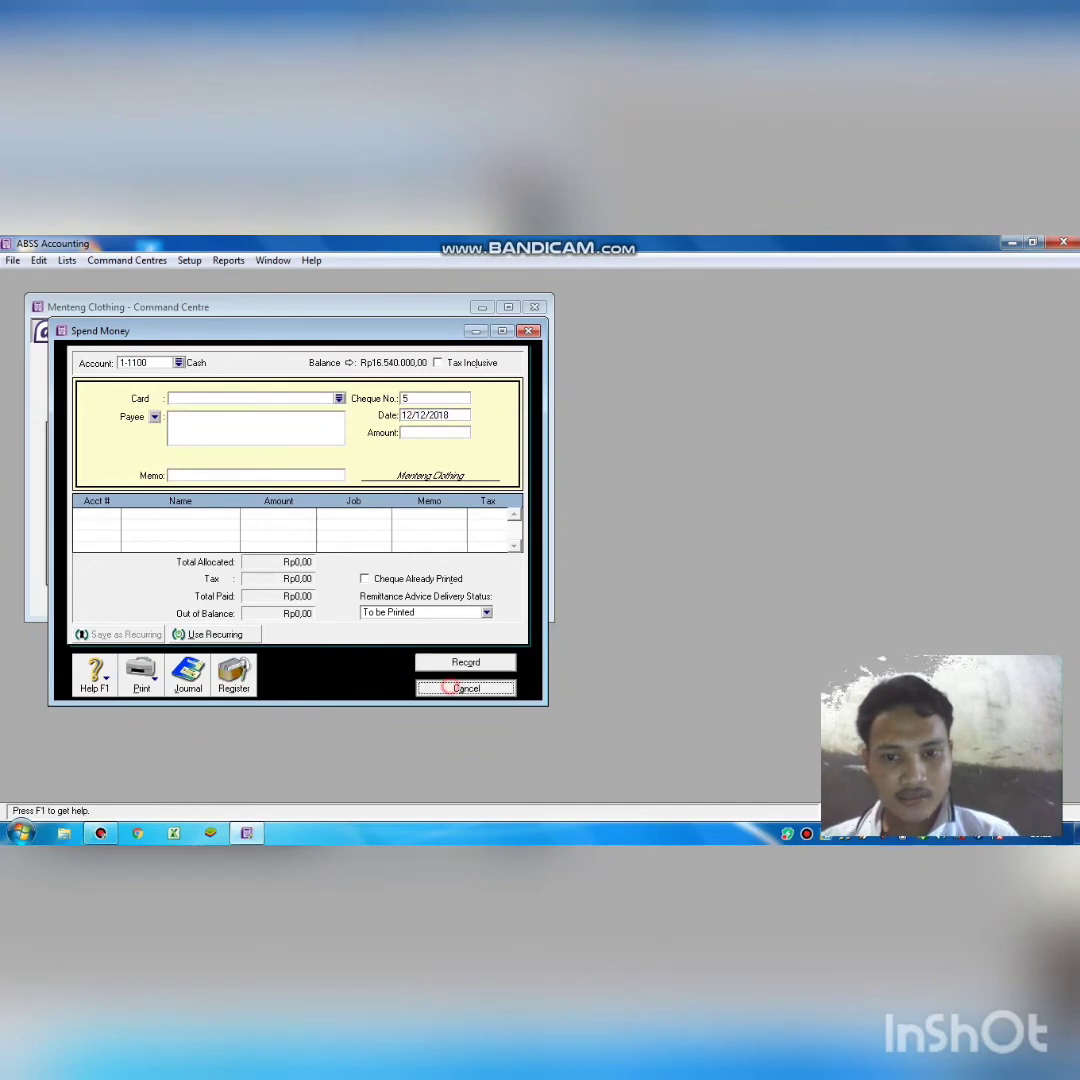
# Close the Spend Money form and start a new Receive Money entry for Cash.
pyautogui.press('Escape')
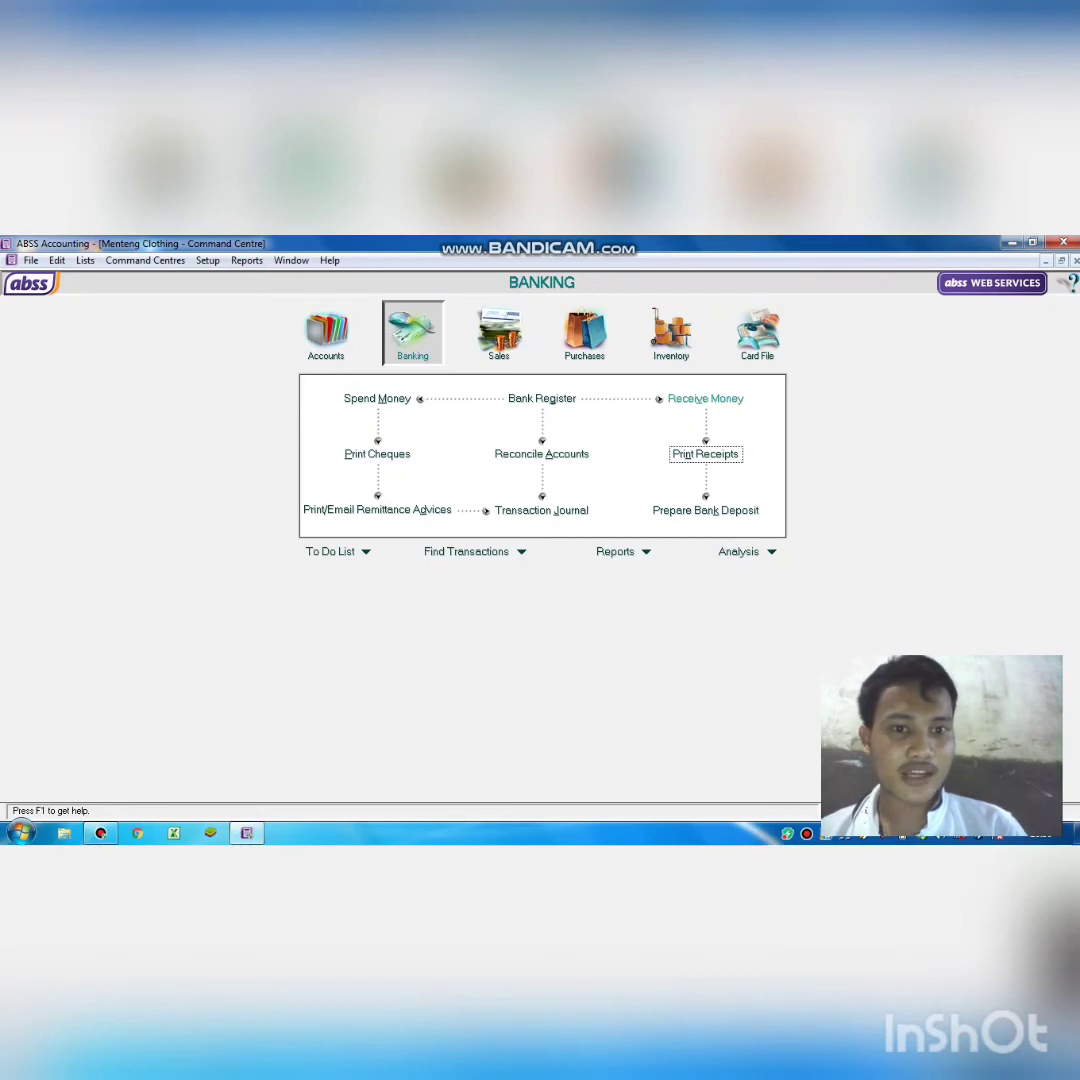
pyautogui.click(705, 398)
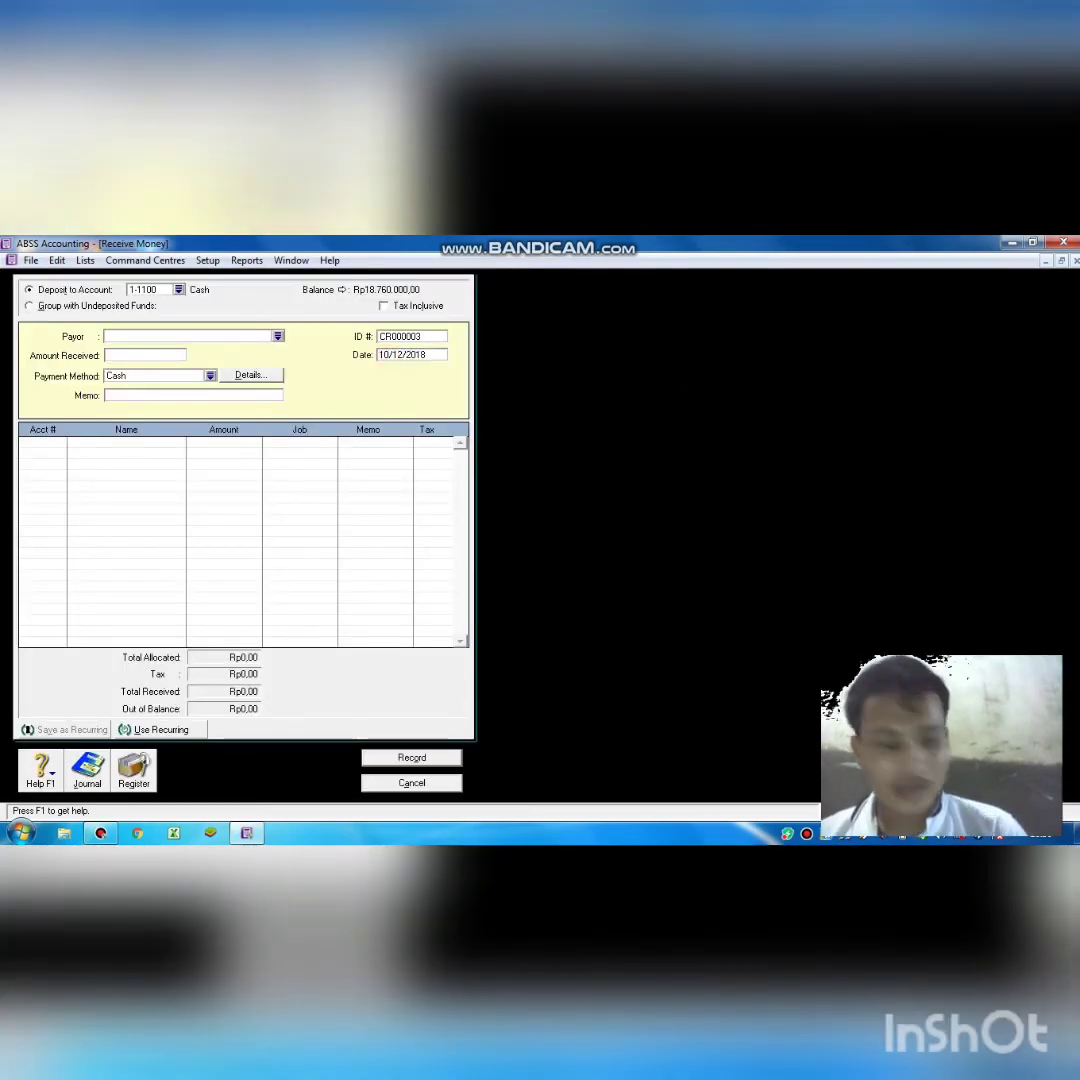
# Enter receipt date 18/12/2018, amount Rp300.000,00 and memo 'menerima pendapatan jasa'.
pyautogui.write('1/12/20188')
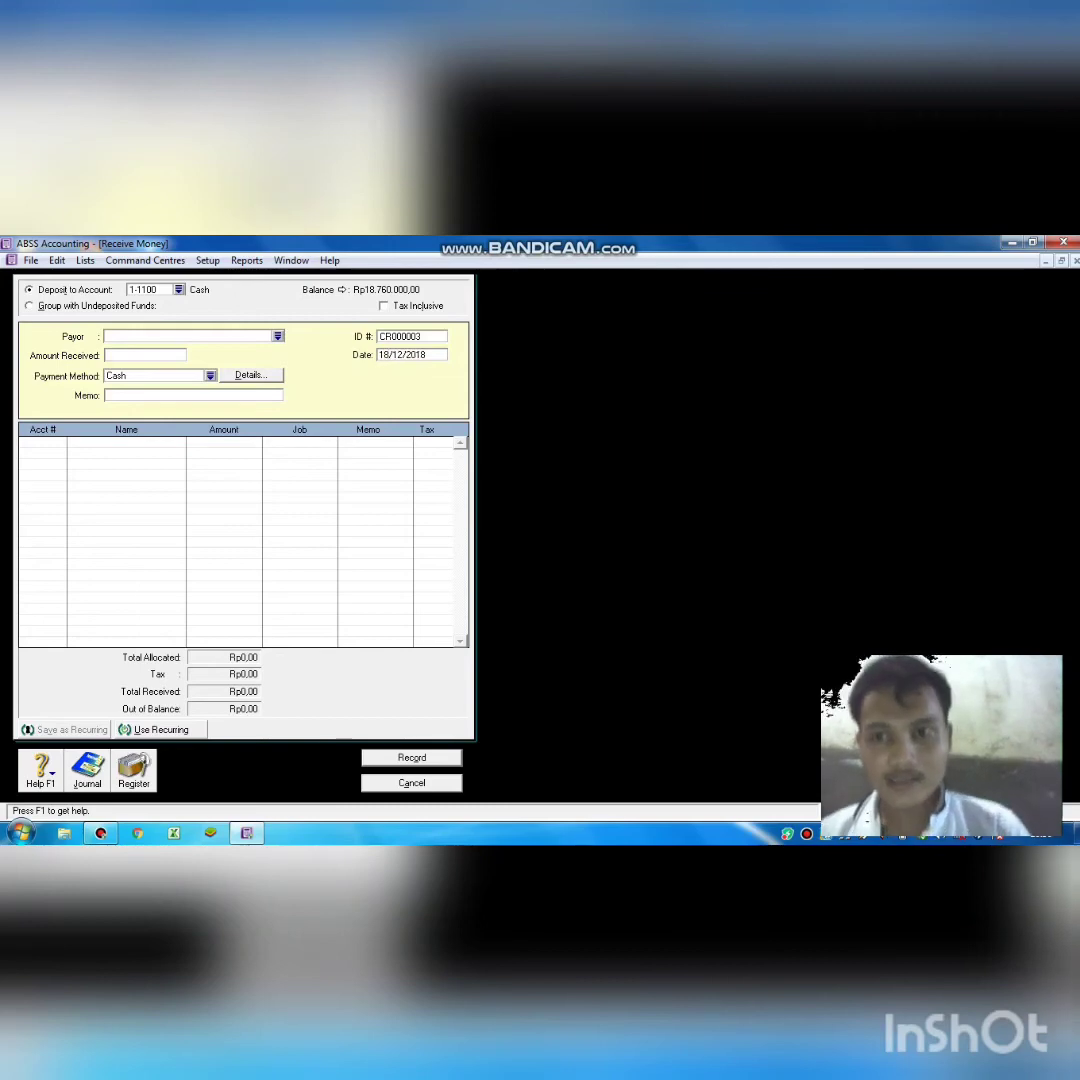
pyautogui.press('Tab')
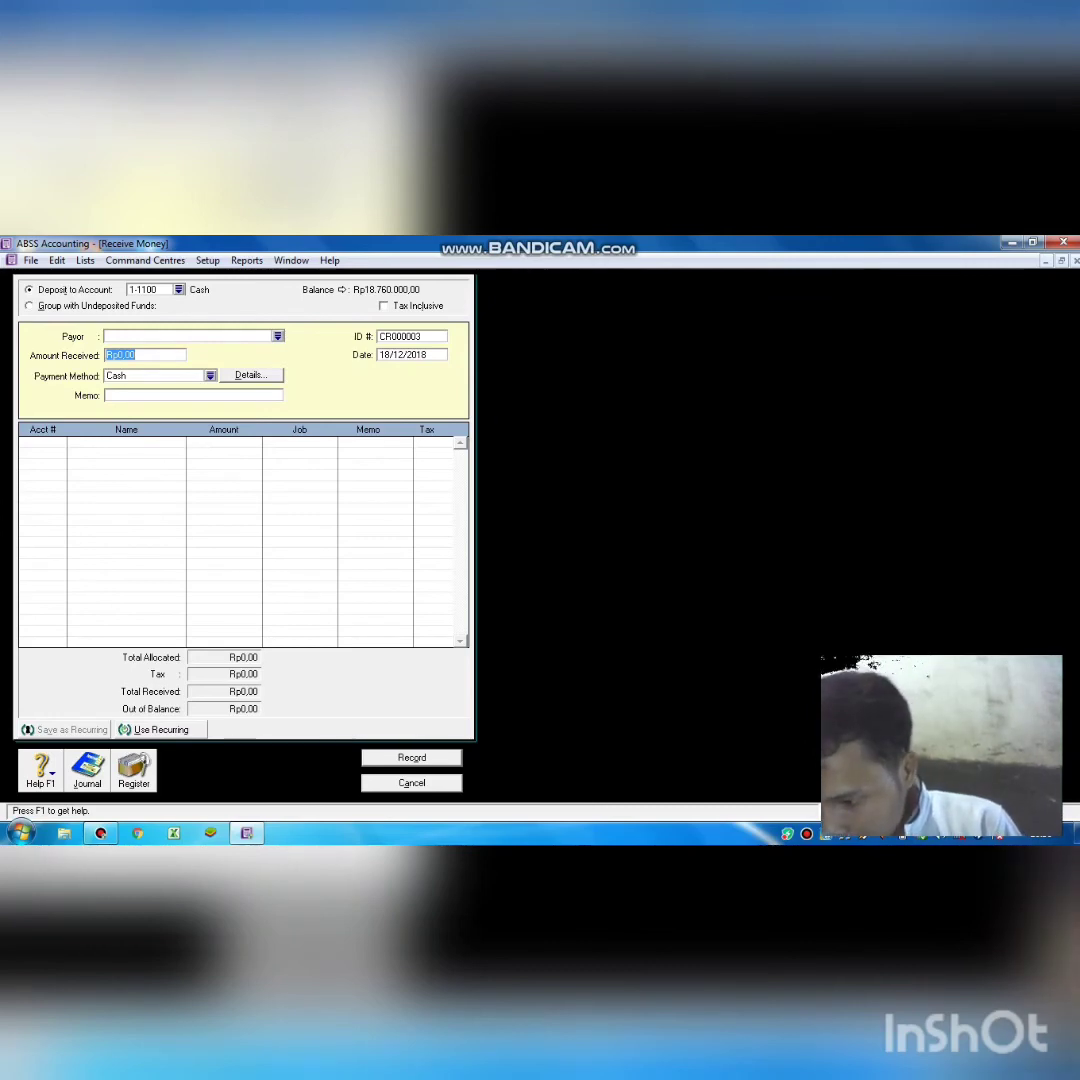
pyautogui.write('300')
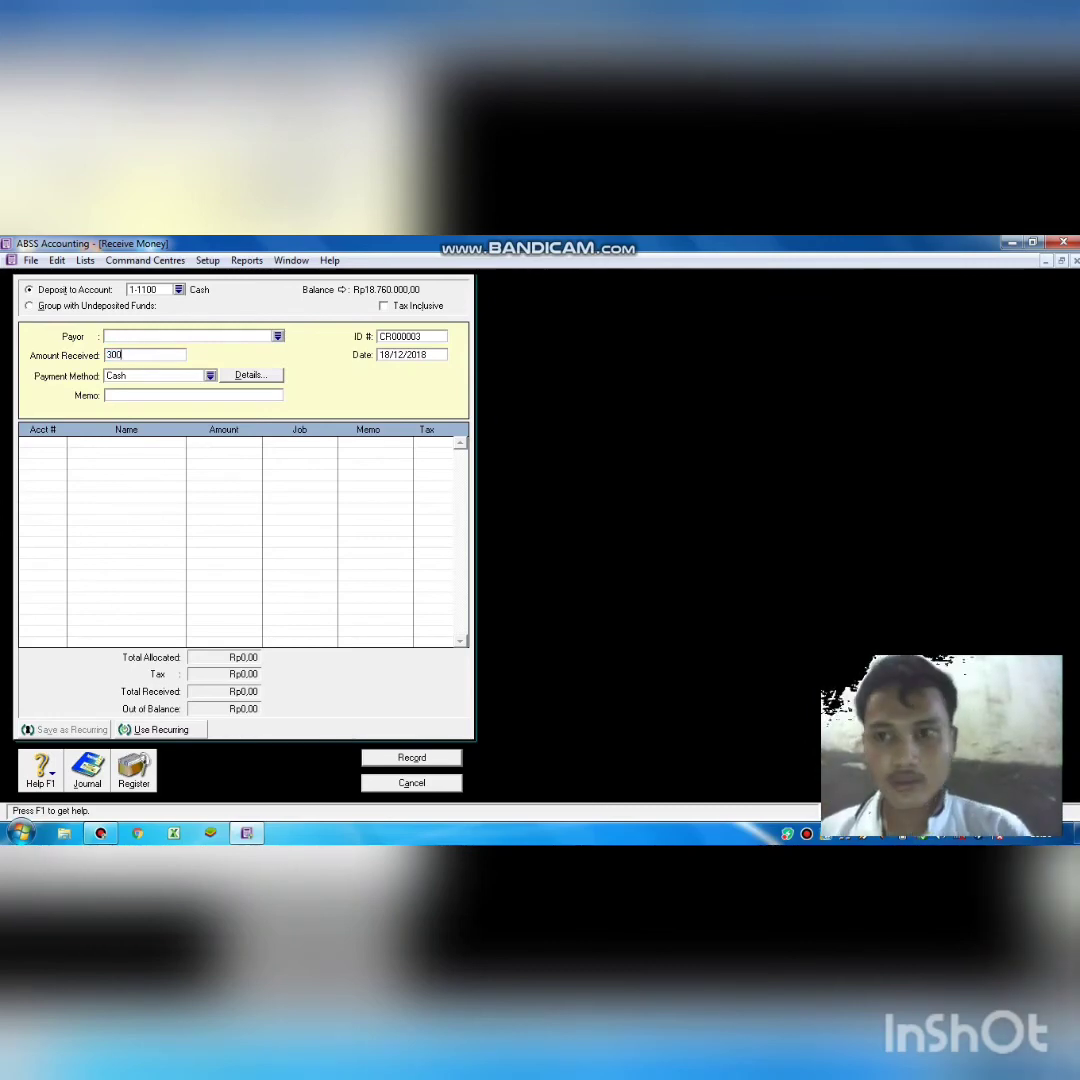
pyautogui.write('.000')
pyautogui.press('Tab')
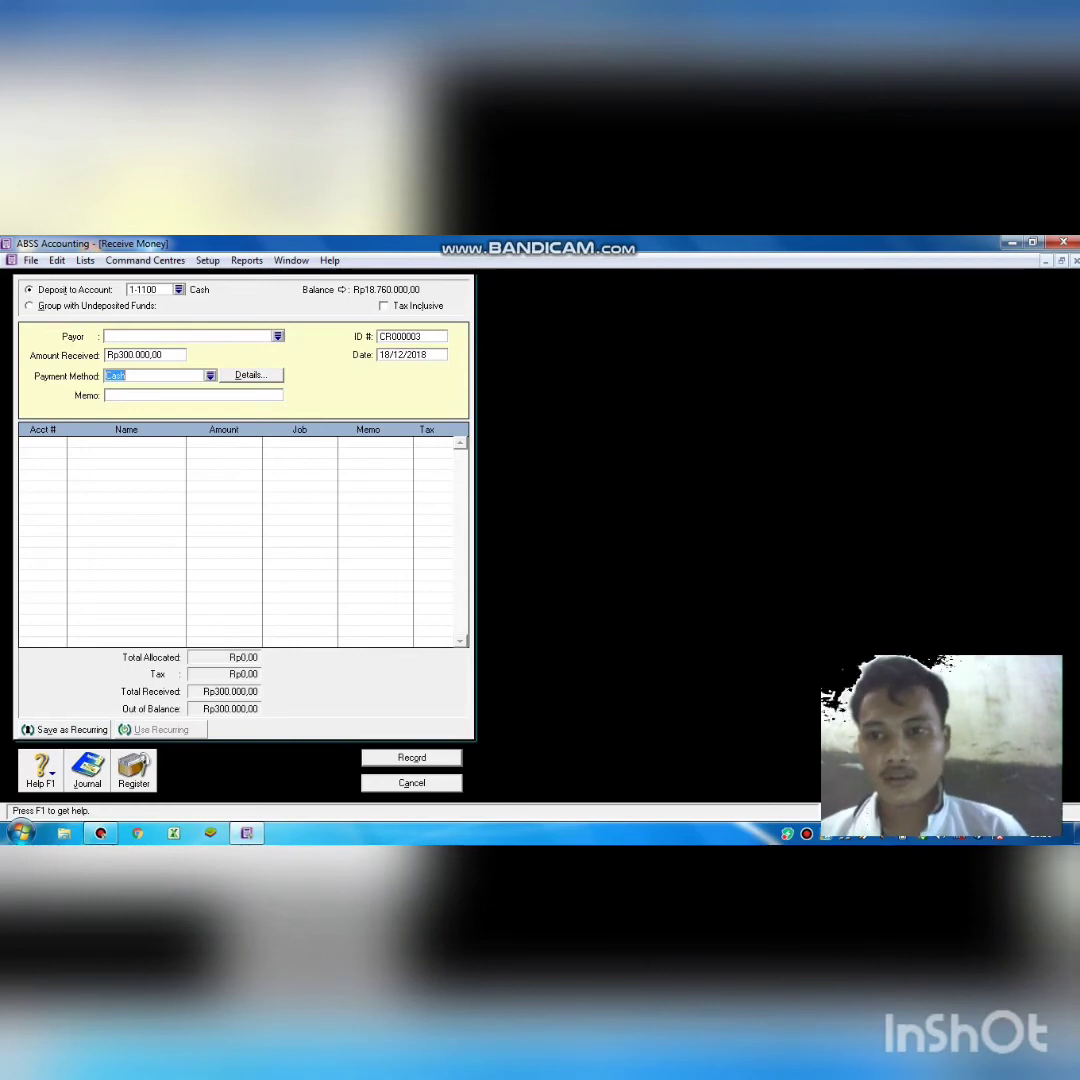
pyautogui.click(107, 395)
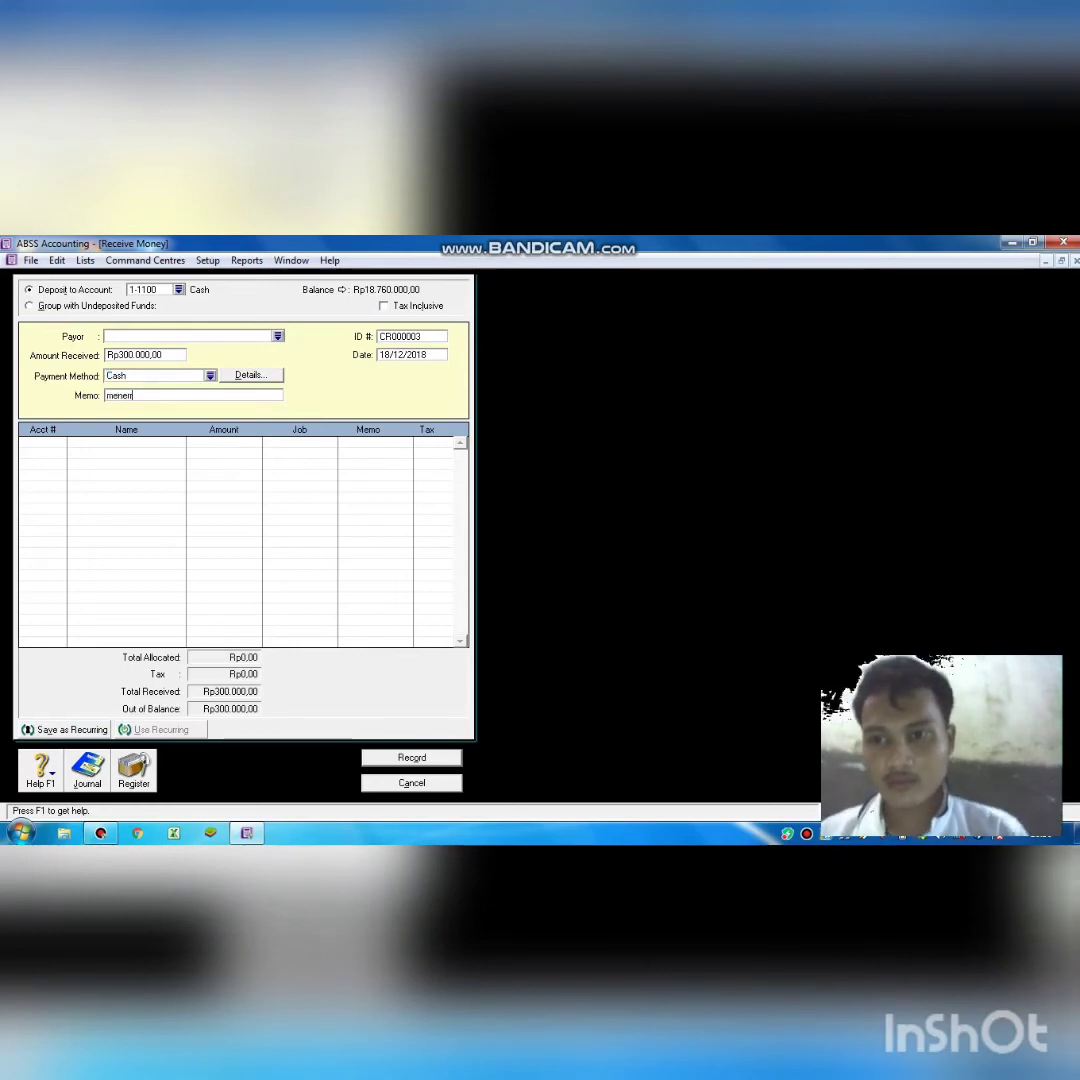
pyautogui.write('meneri')
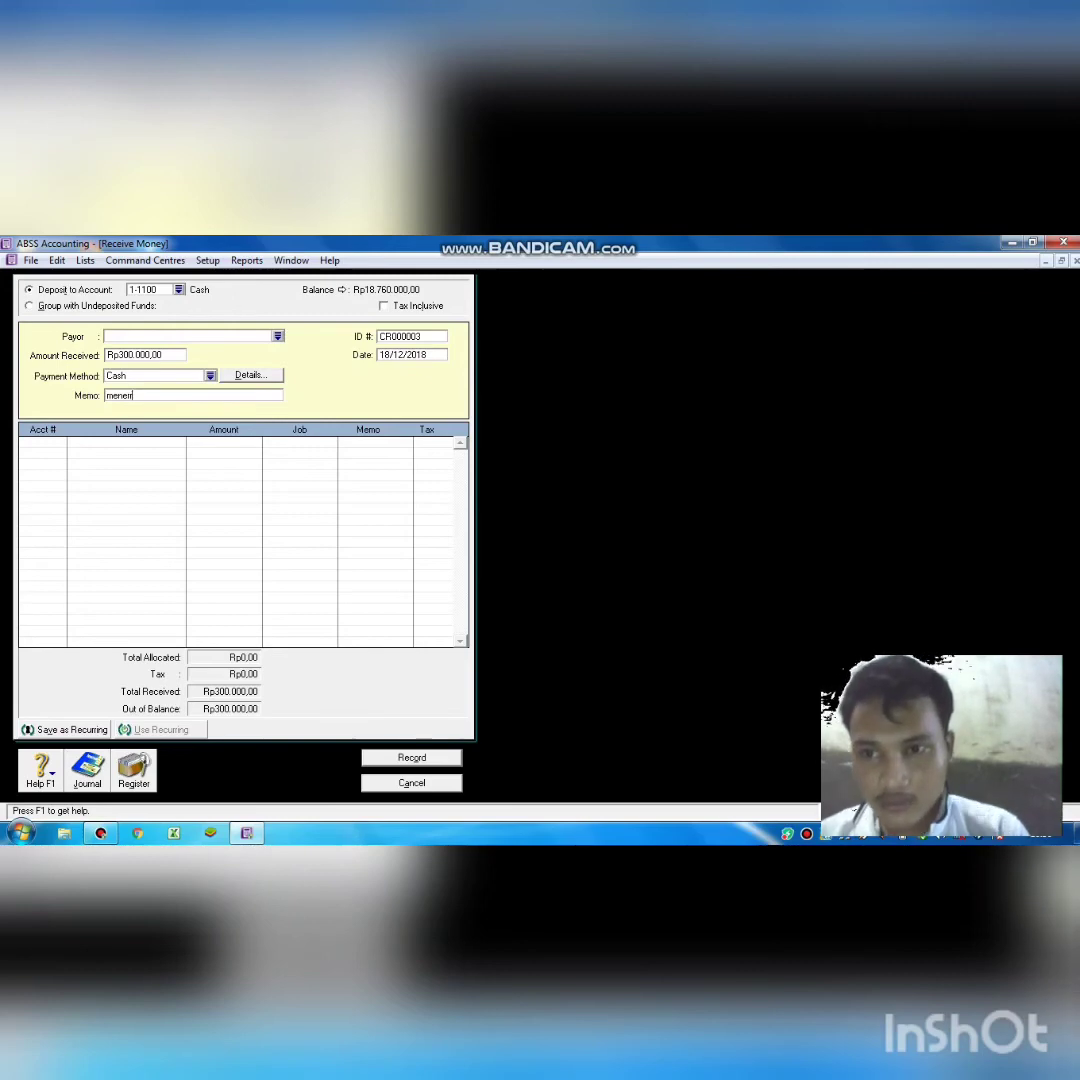
pyautogui.write('m')
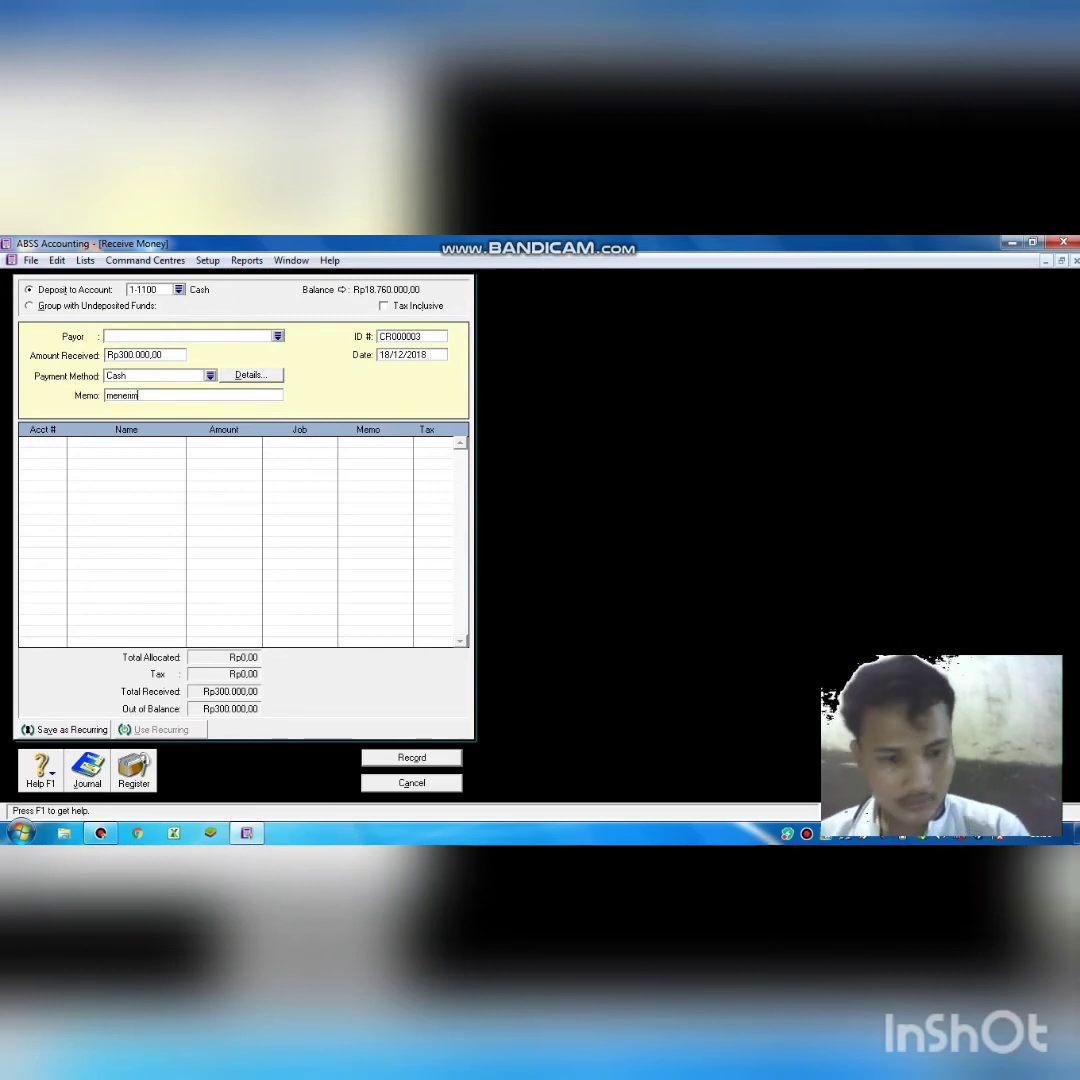
pyautogui.write('a pendapatan a')
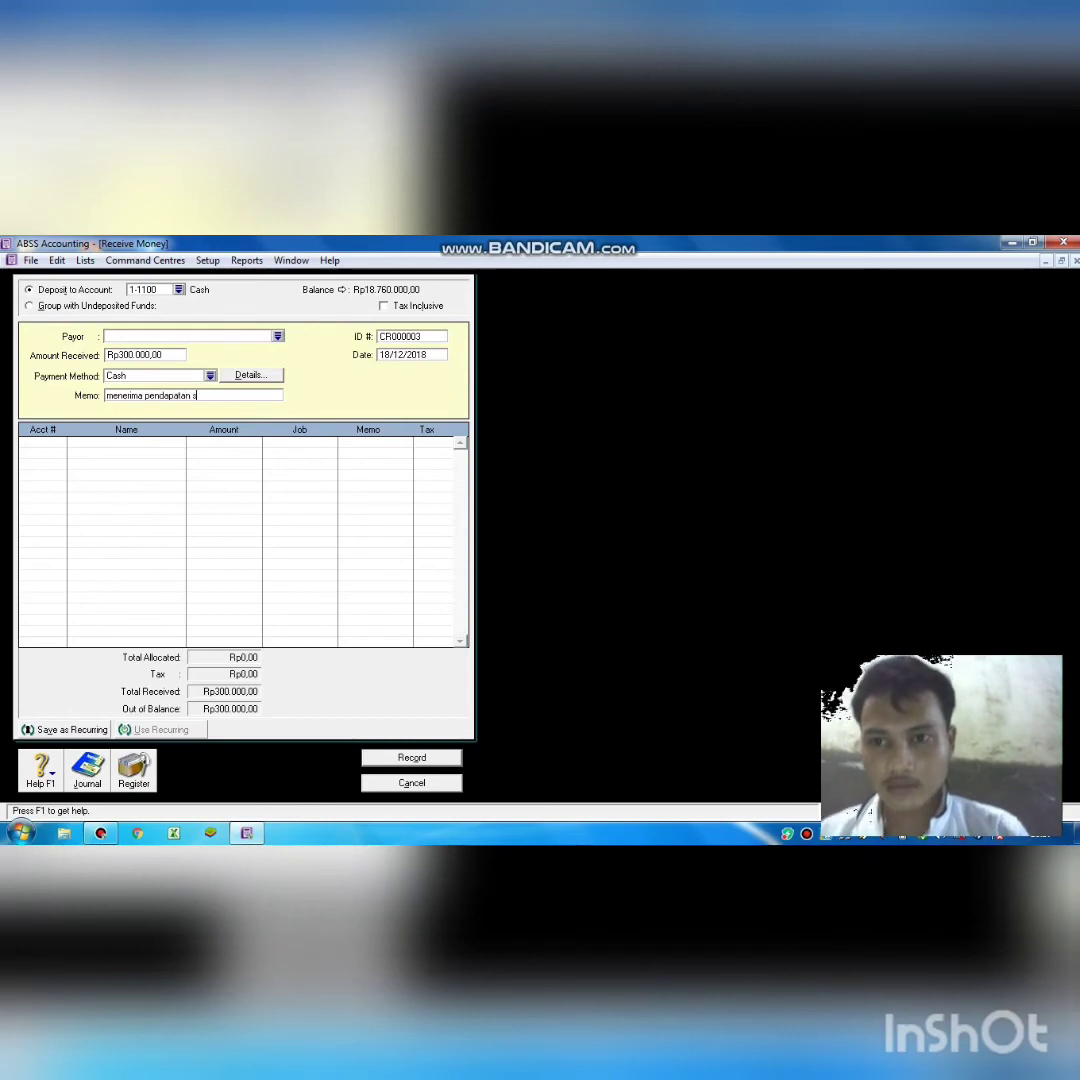
pyautogui.press('BackSpace')
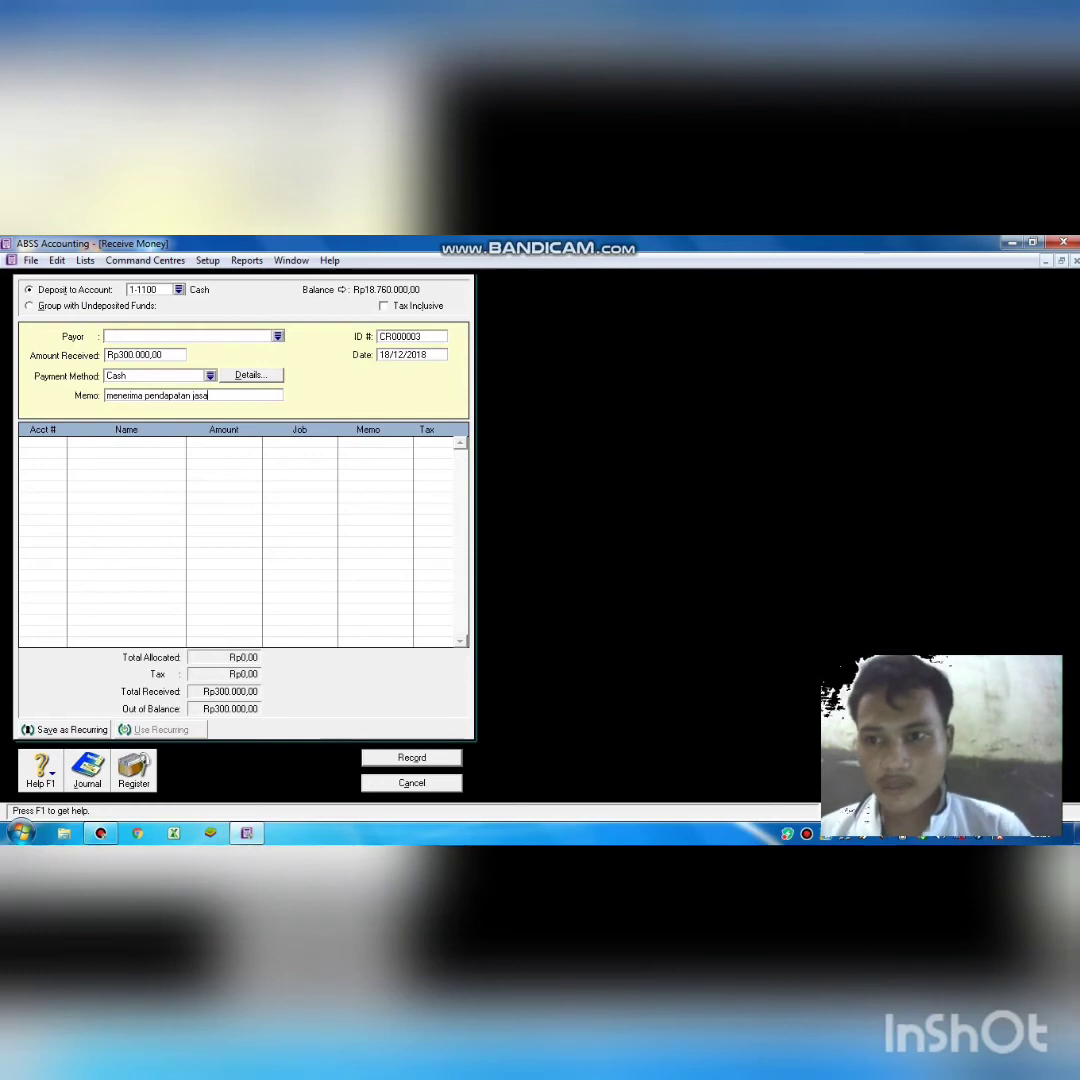
# Allocate the receipt to 4-1000 Service Income and record it.
pyautogui.press('Tab')
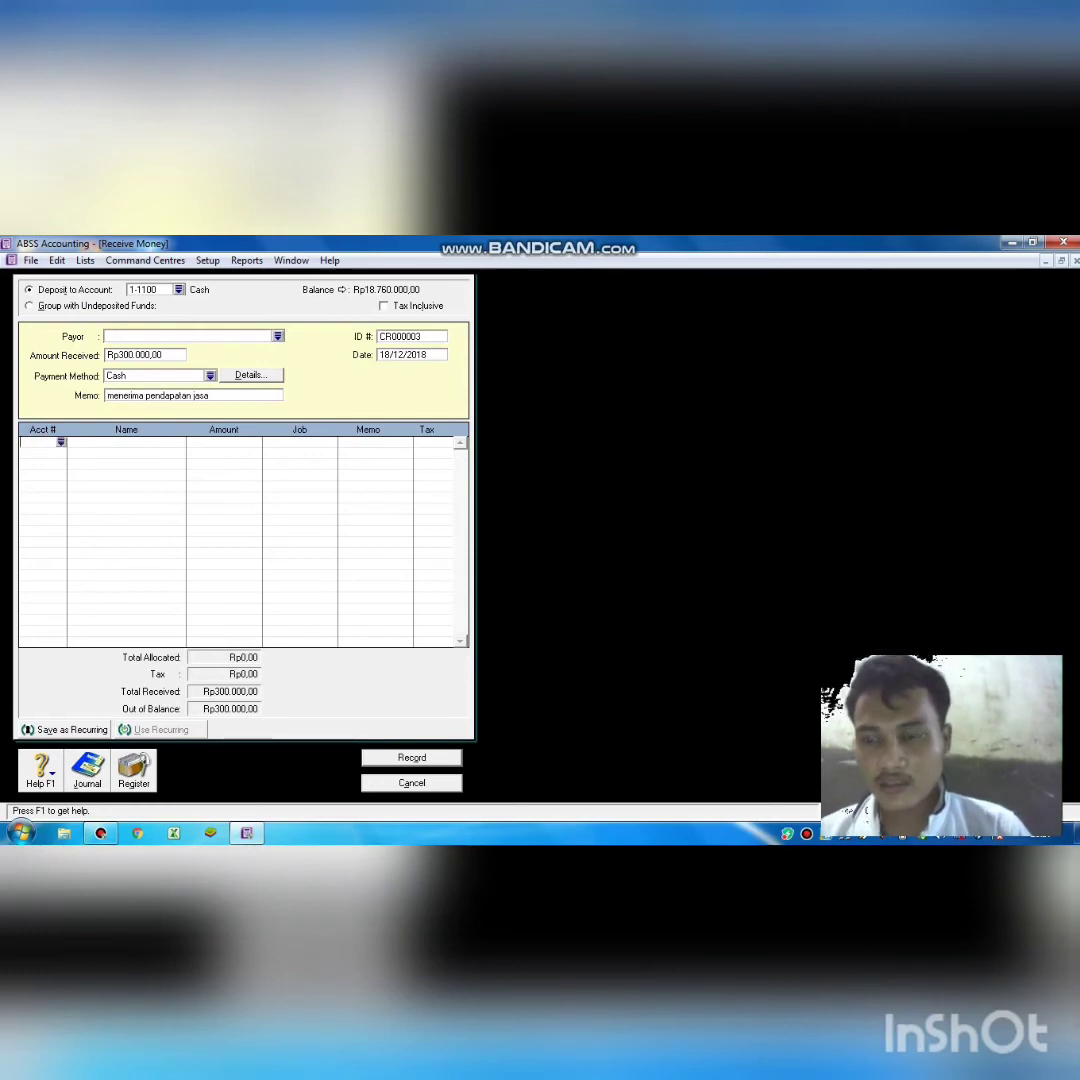
pyautogui.write('4')
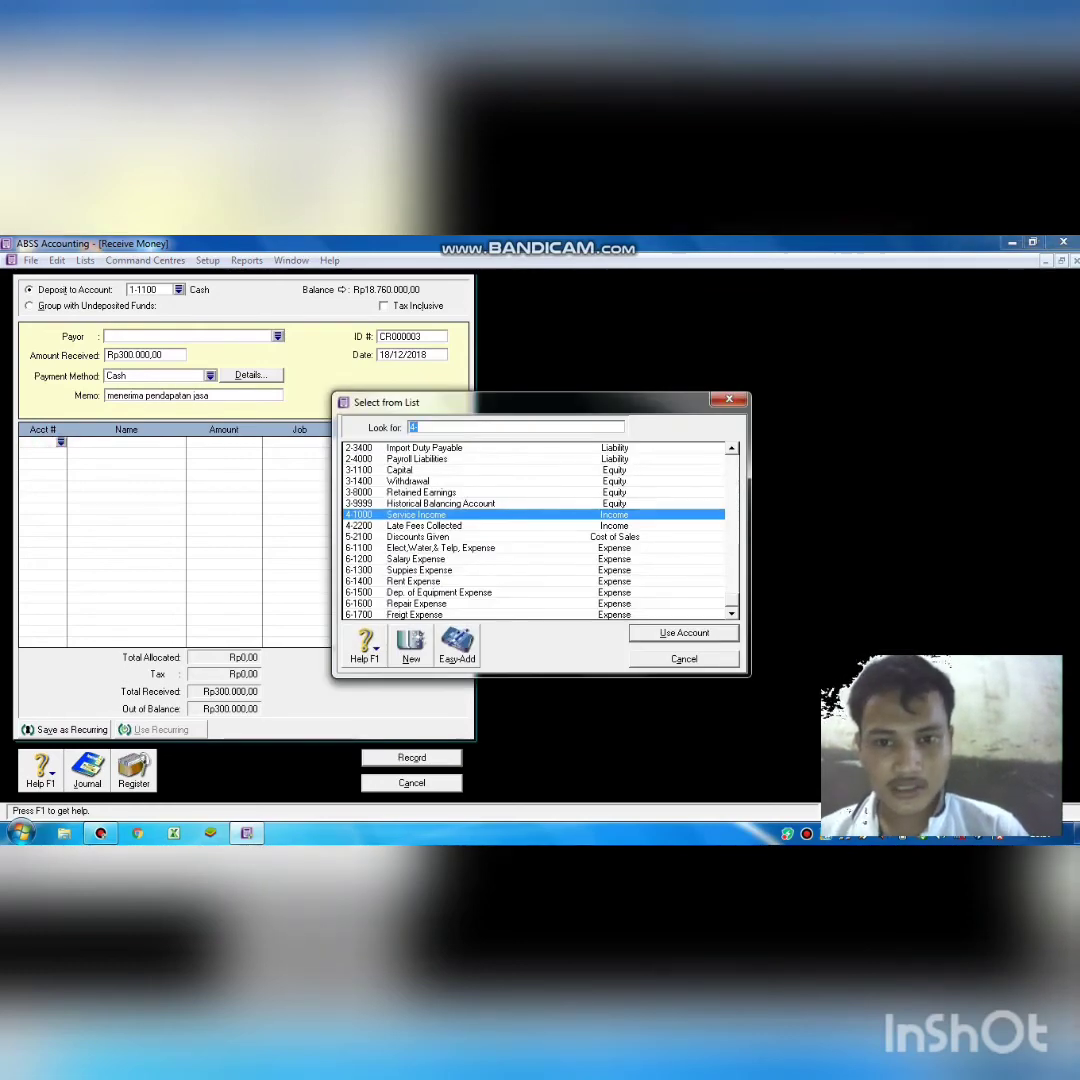
pyautogui.press('Return')
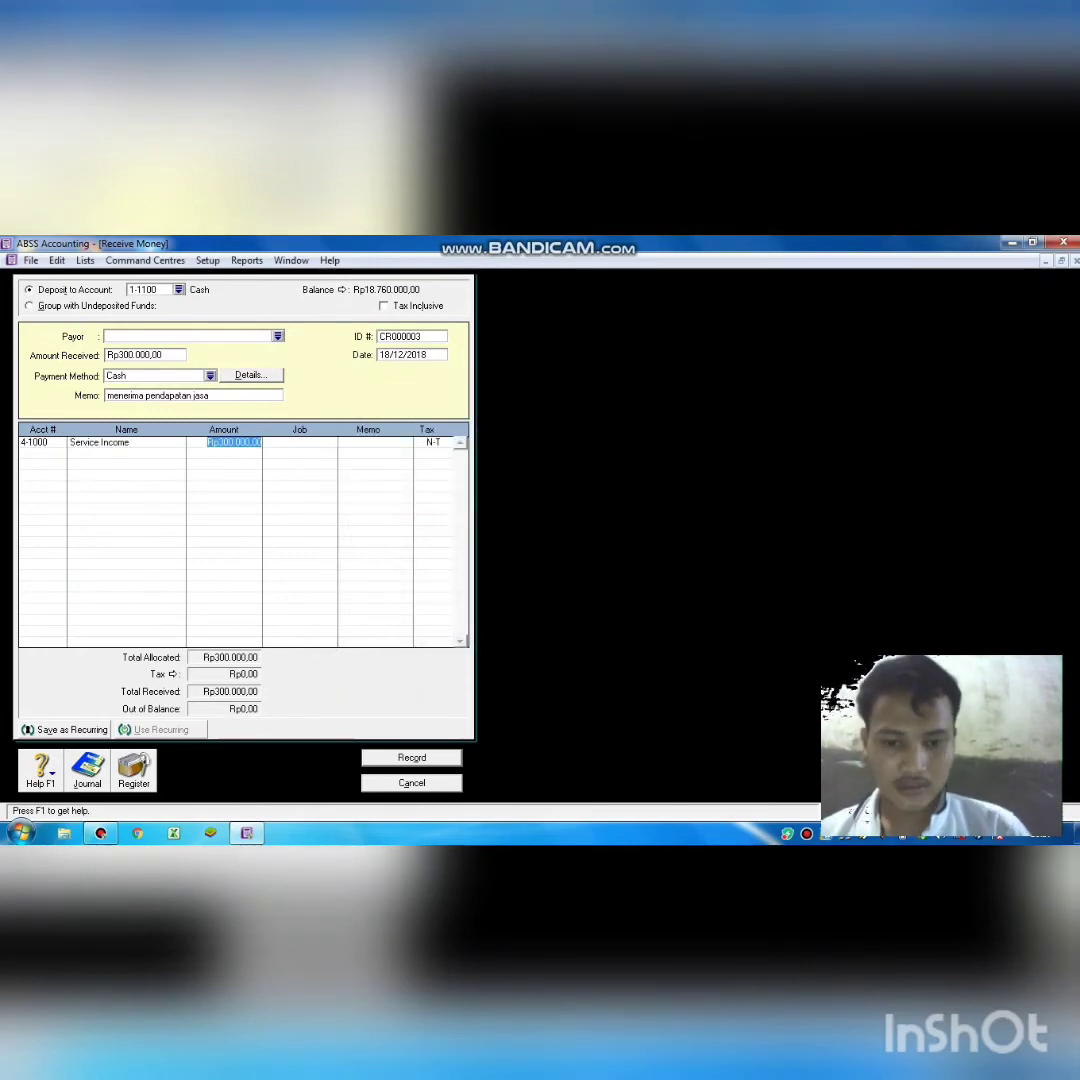
pyautogui.press('Return')
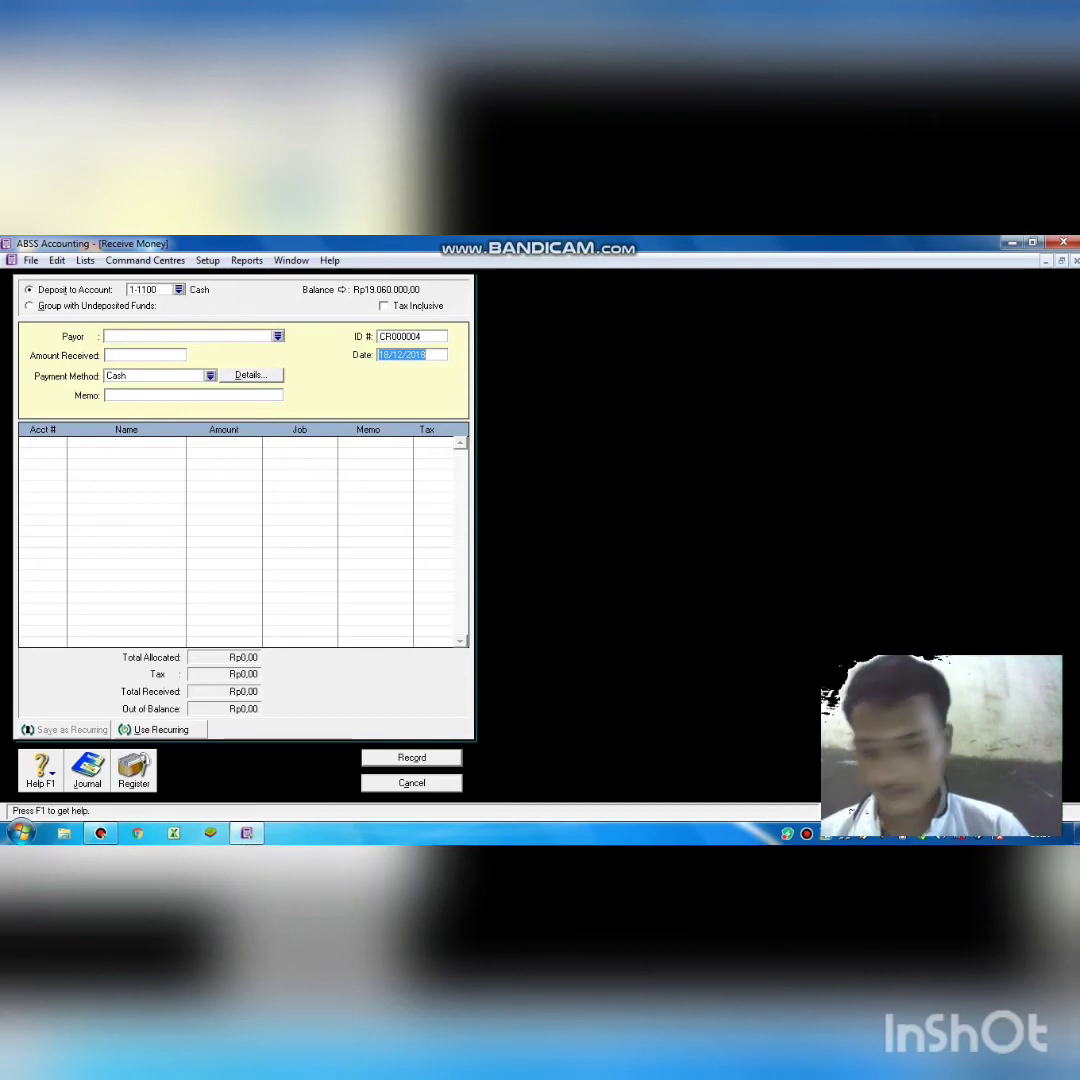
# Start a fresh receipt dated 20/12/2018 for Rp16.370.000,00.
pyautogui.press('Escape')
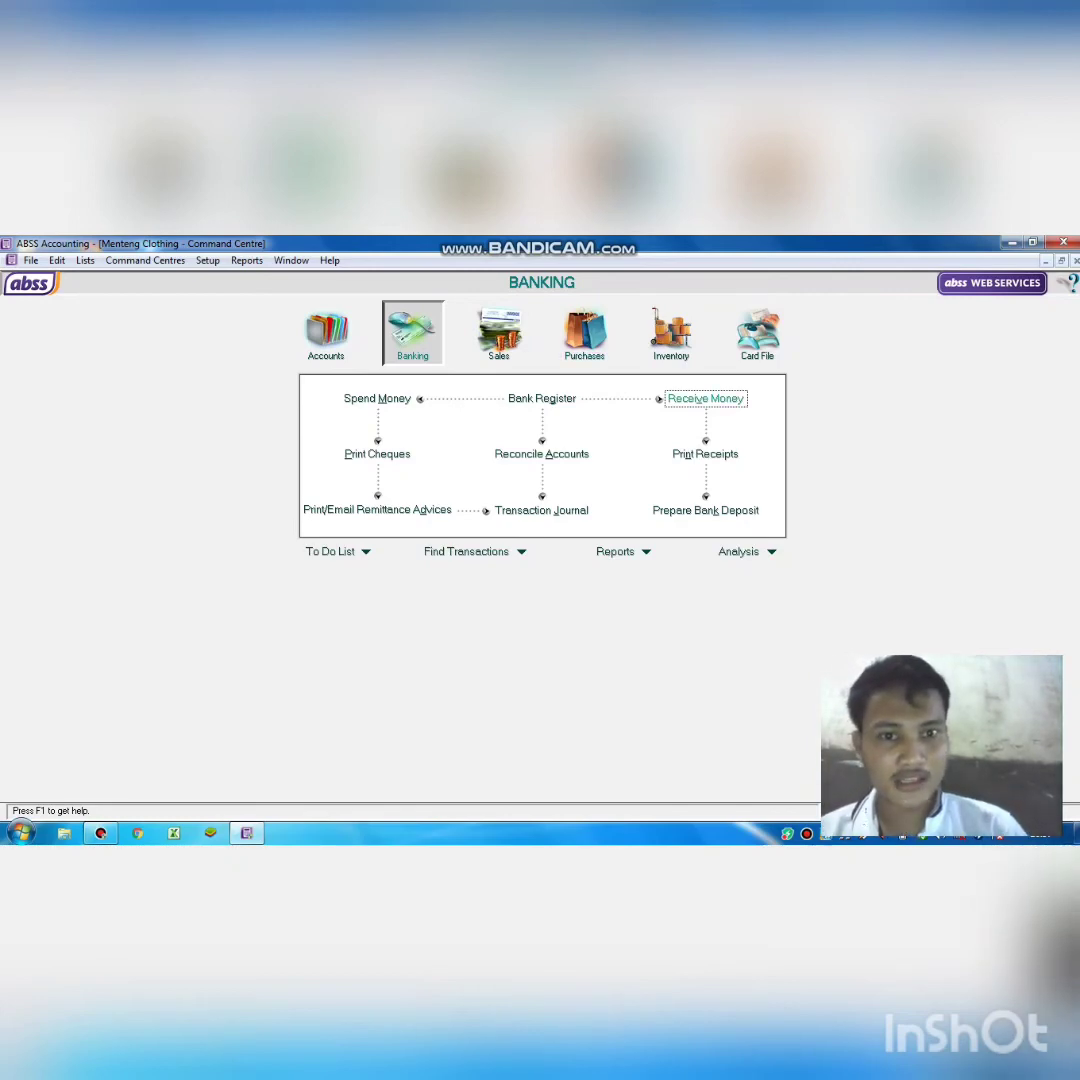
pyautogui.click(706, 399)
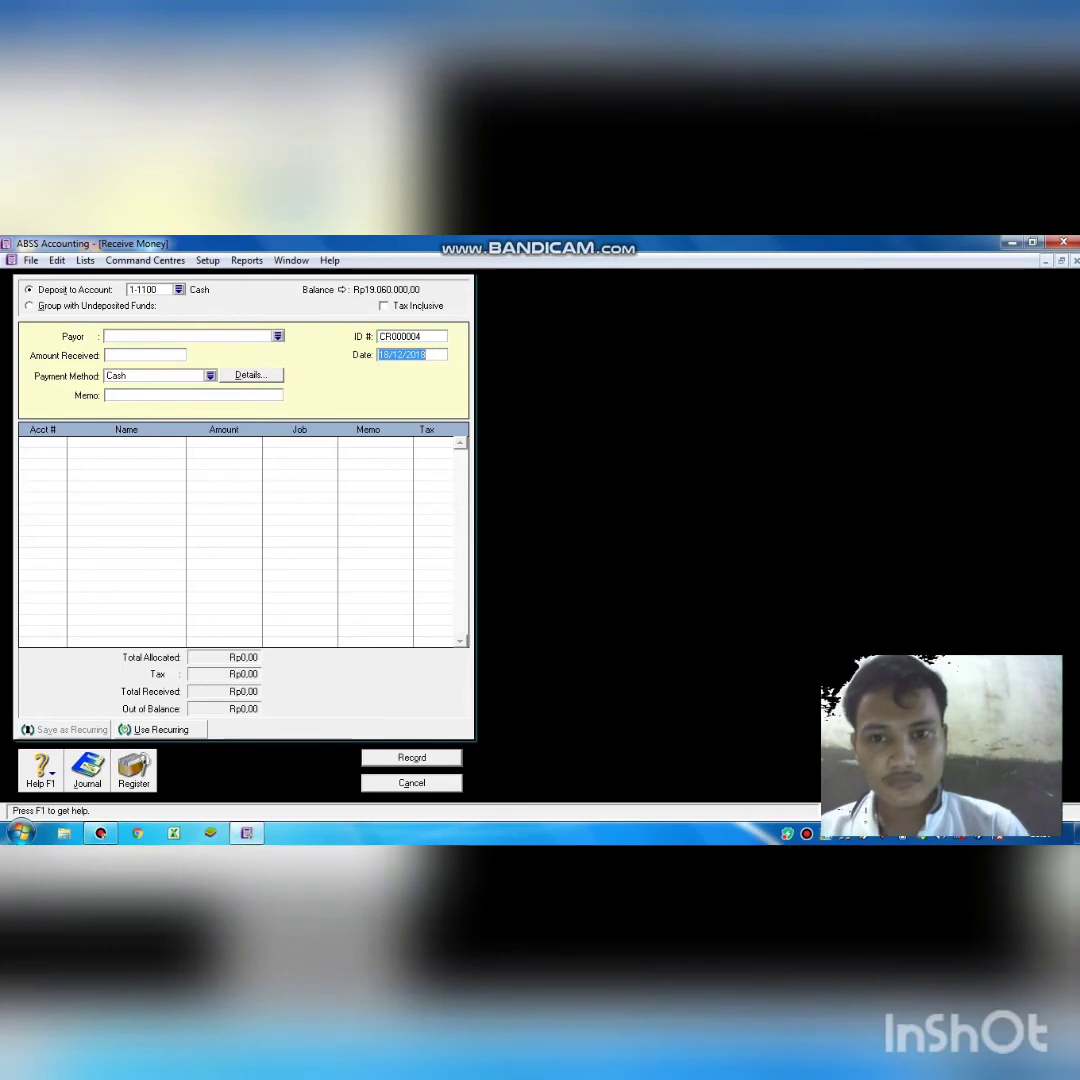
pyautogui.click(391, 355)
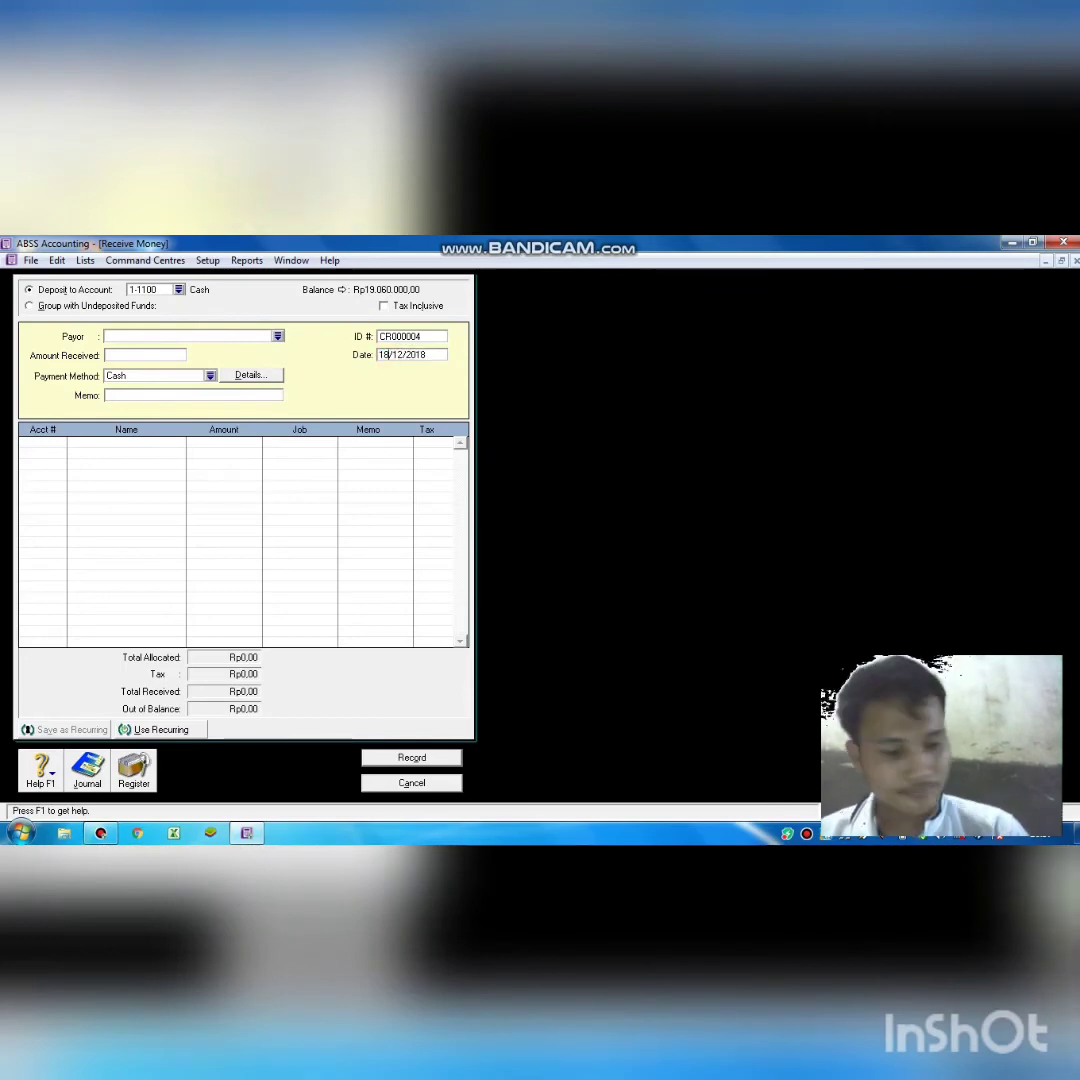
pyautogui.press('BackSpace')
pyautogui.press('BackSpace')
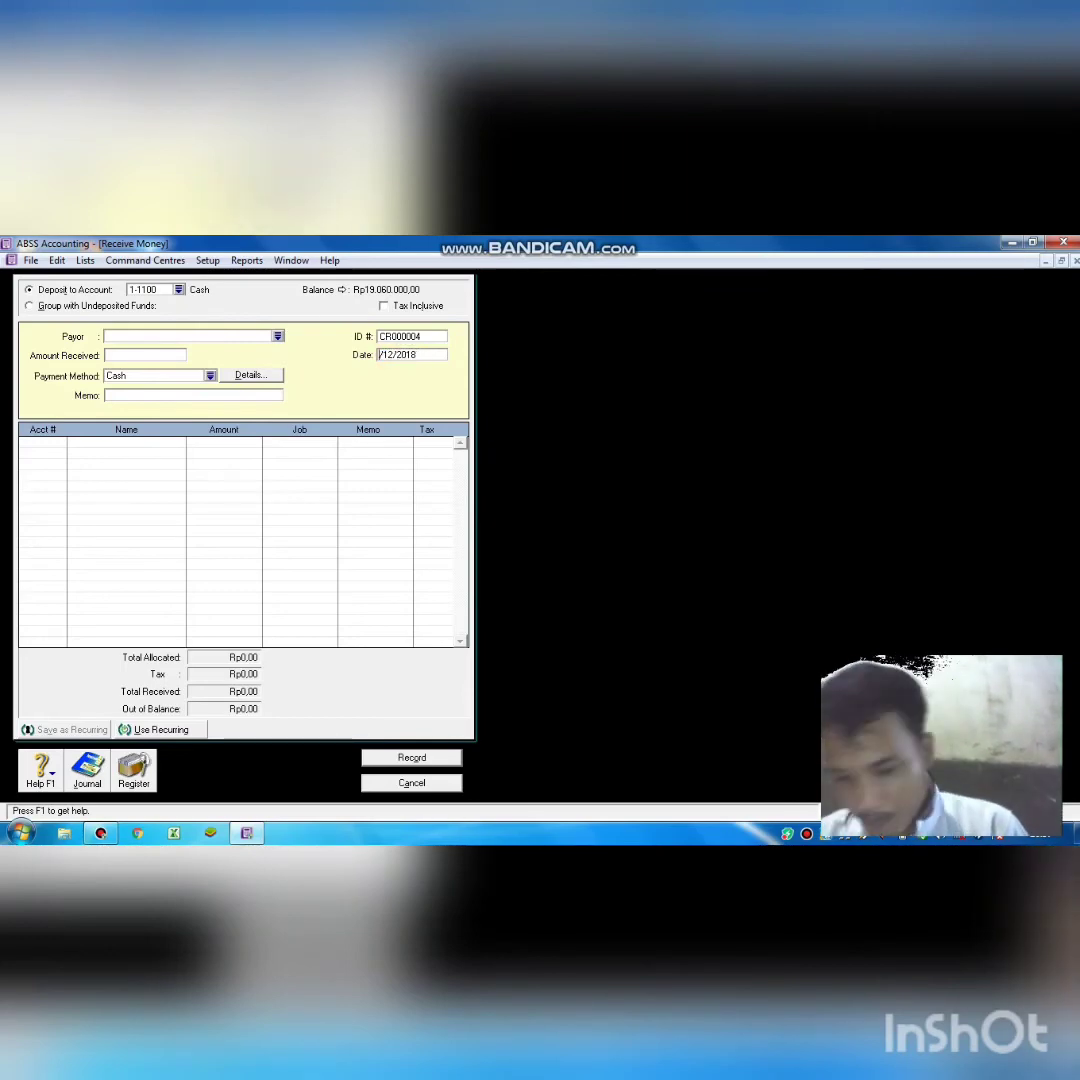
pyautogui.write('20')
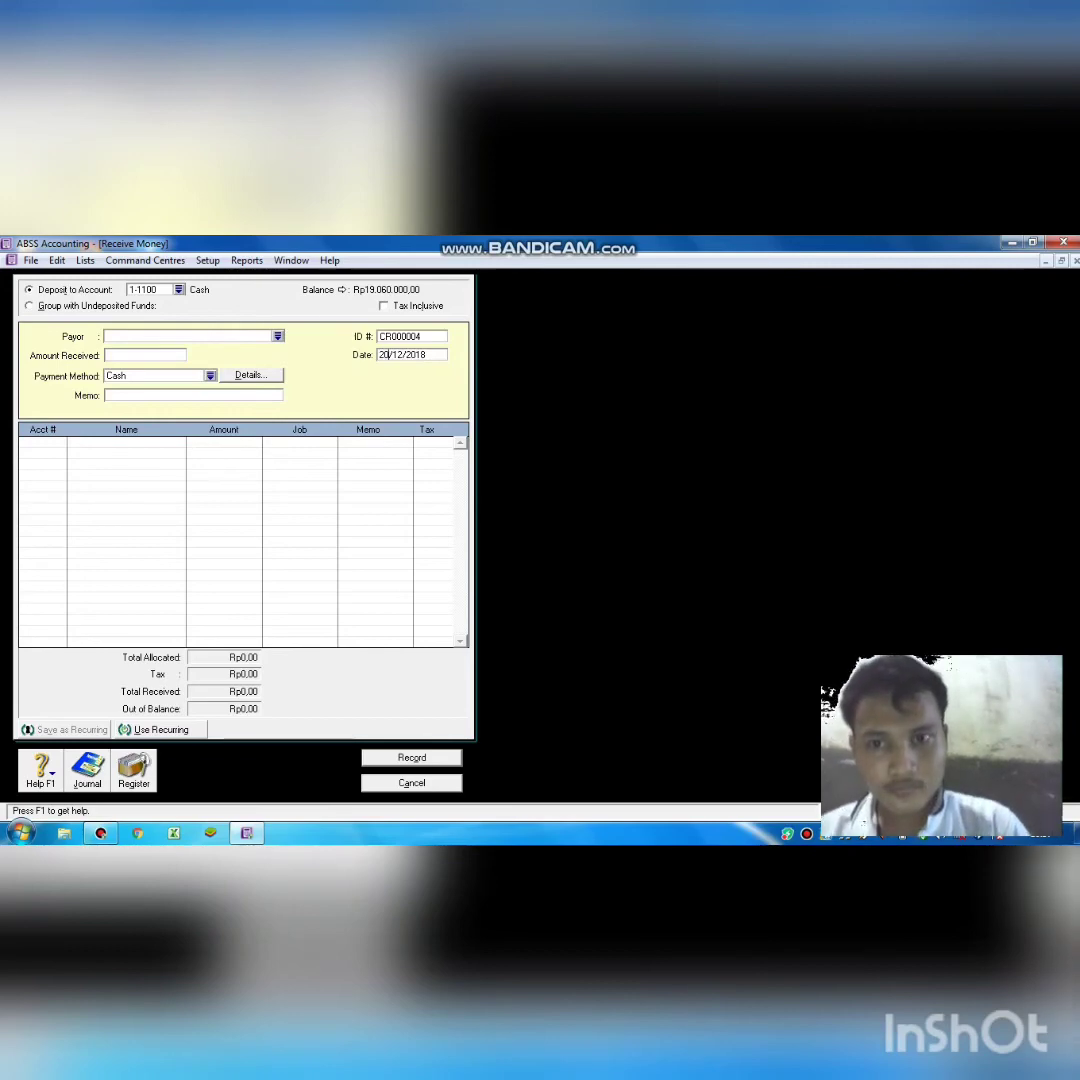
pyautogui.click(147, 355)
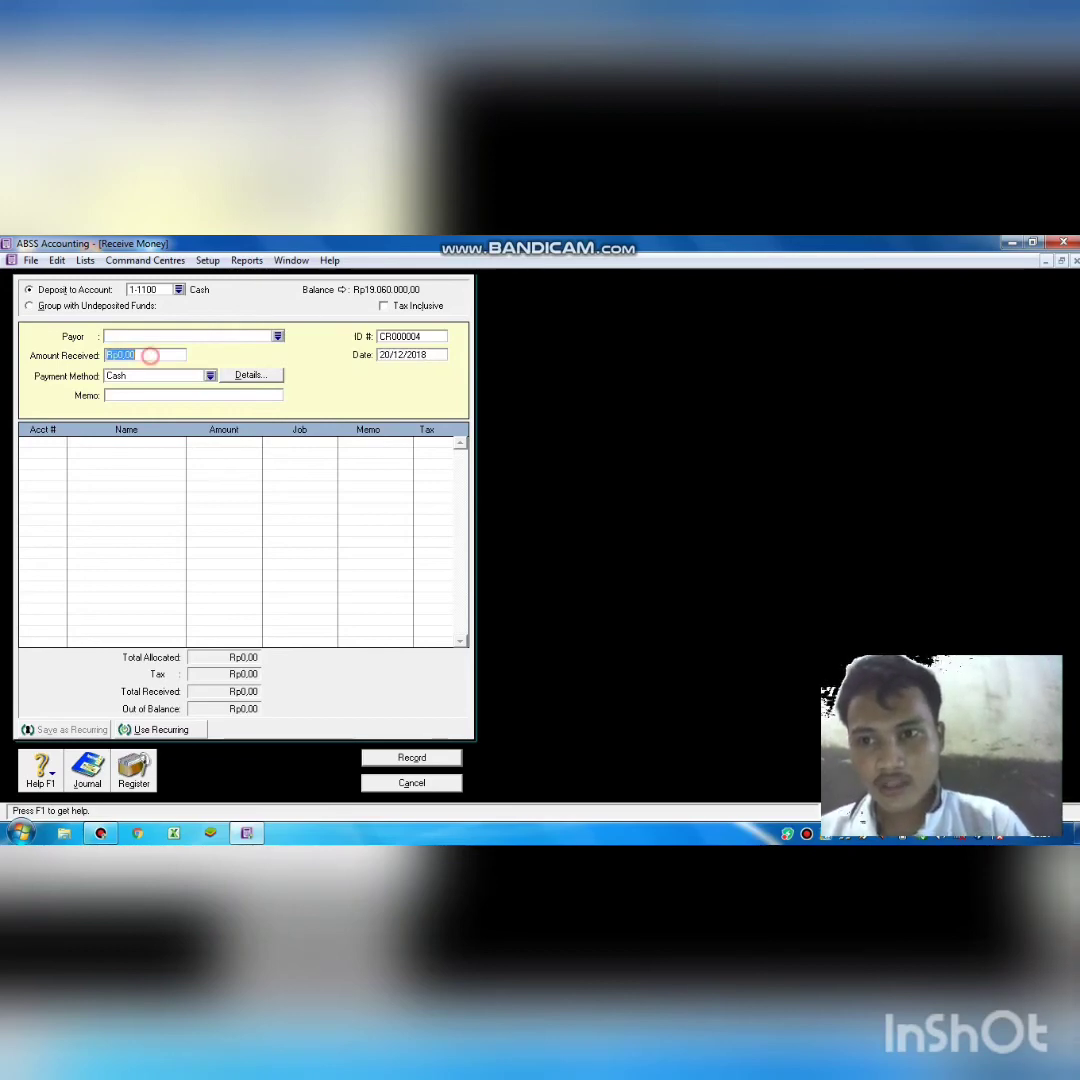
pyautogui.write('16')
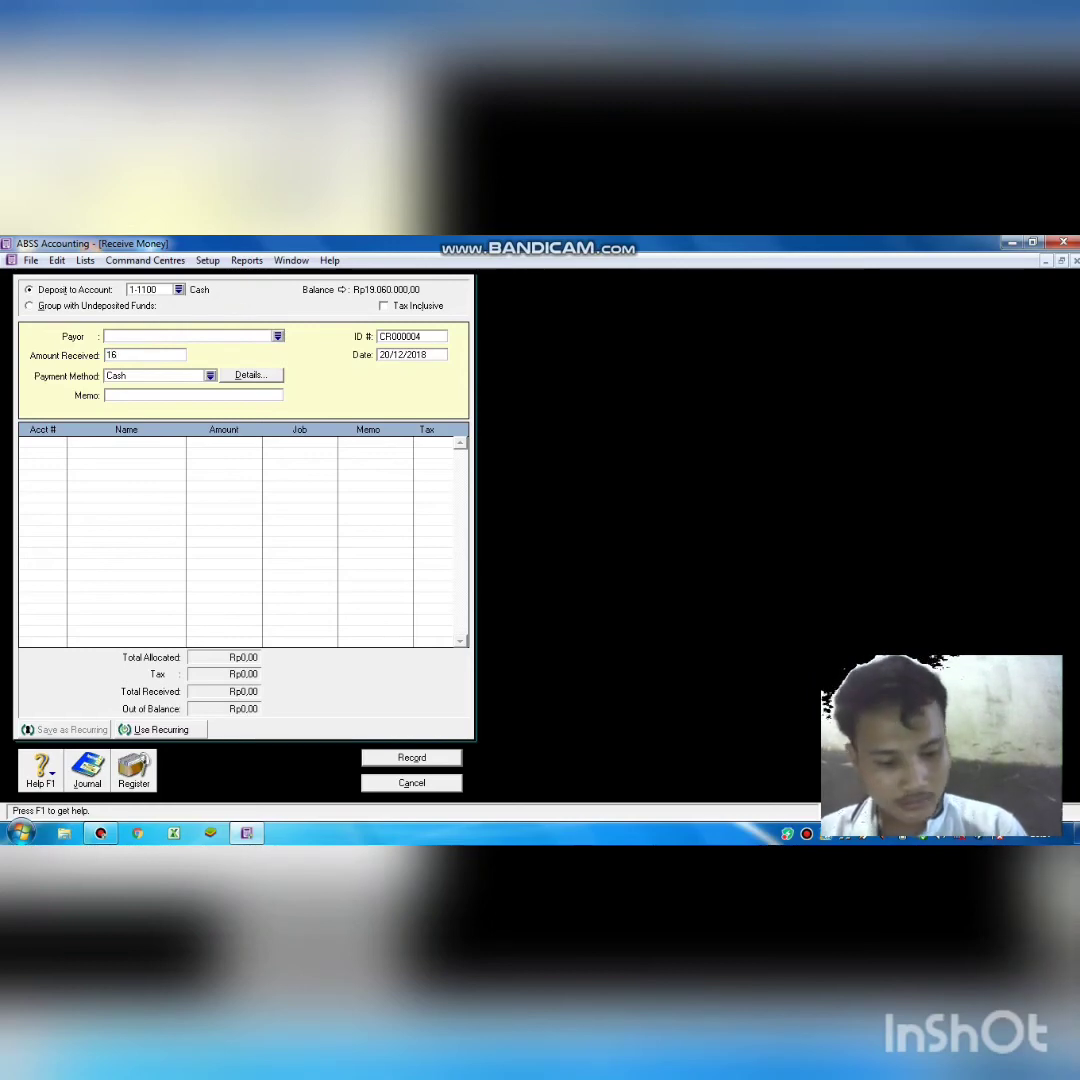
pyautogui.write('3')
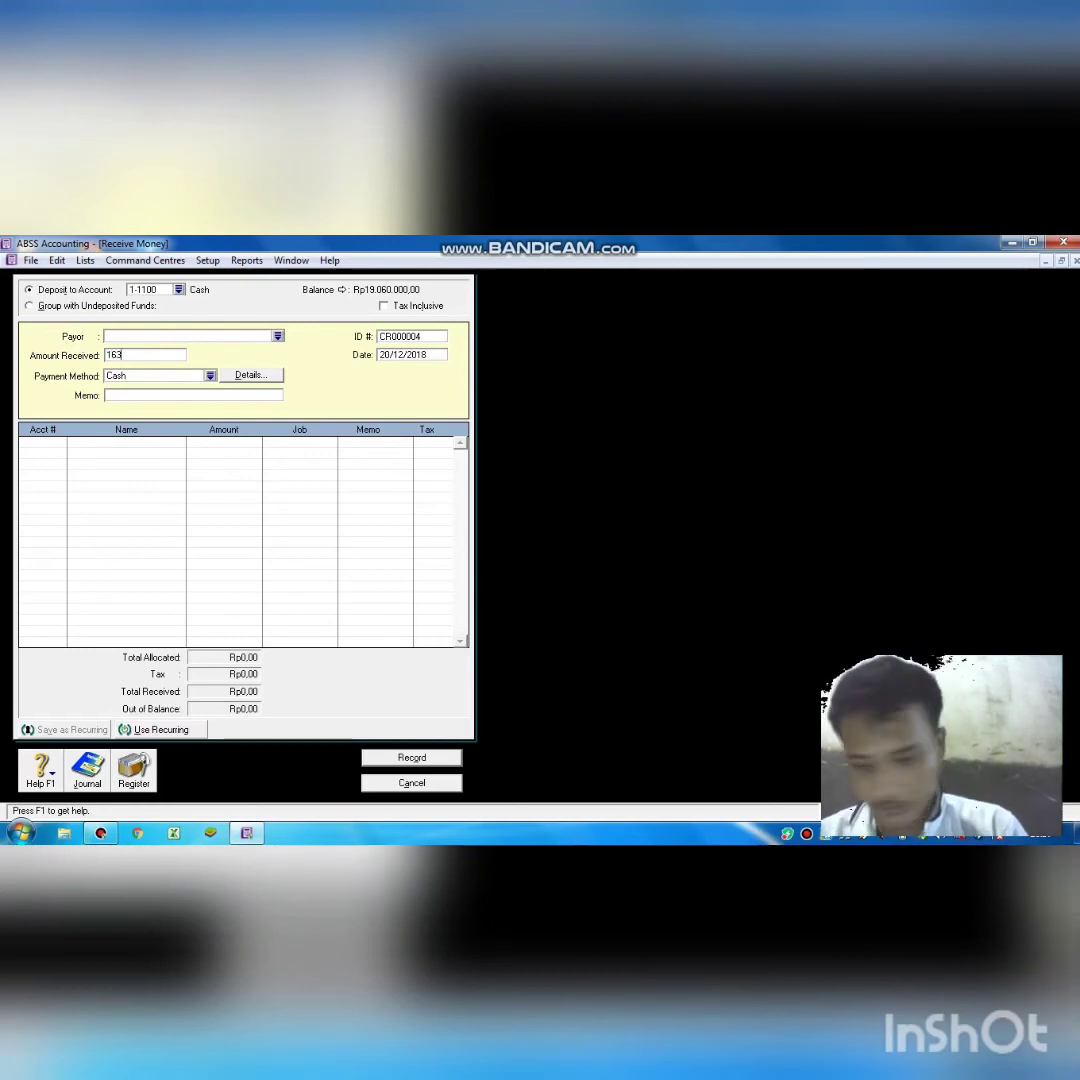
pyautogui.write('6')
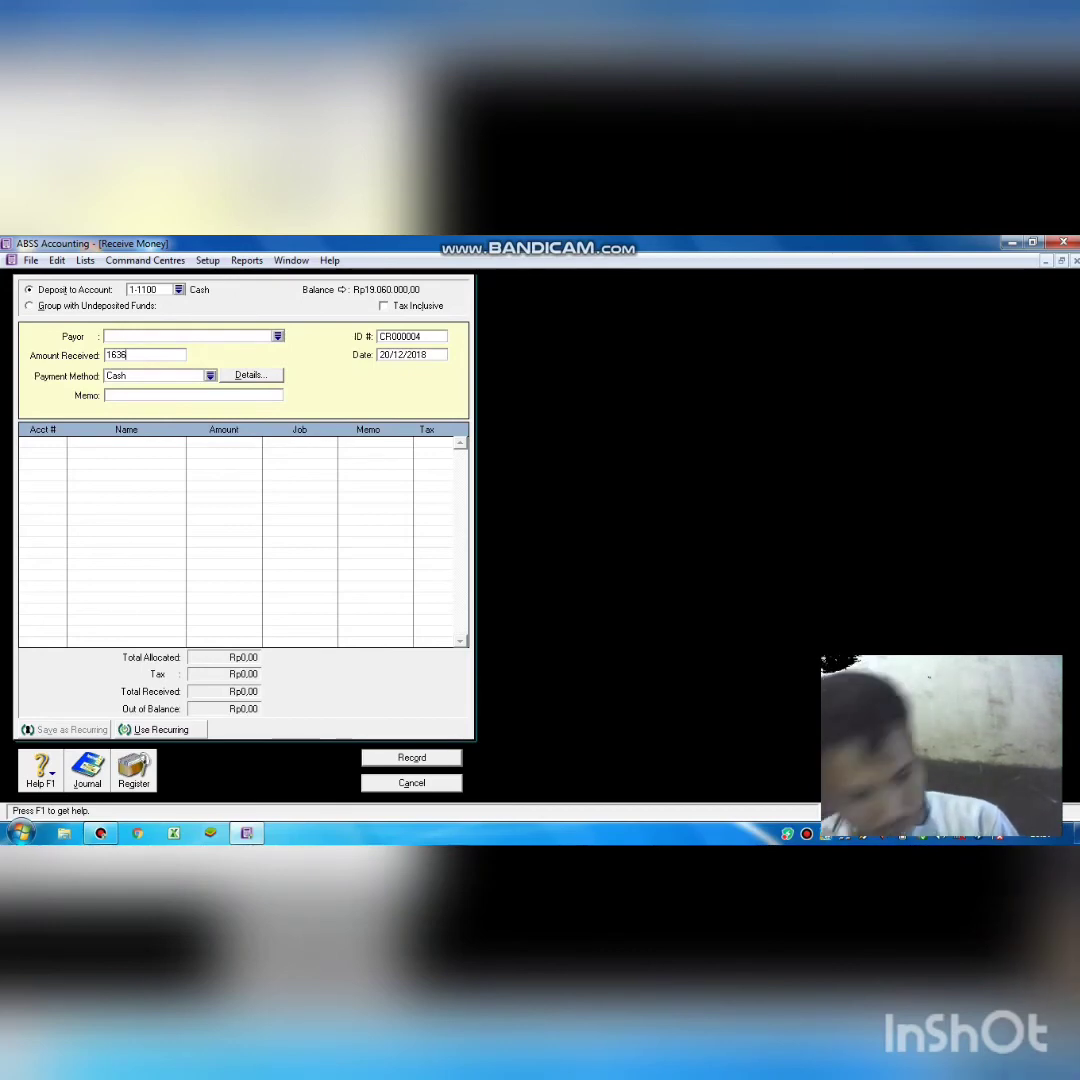
pyautogui.press('BackSpace')
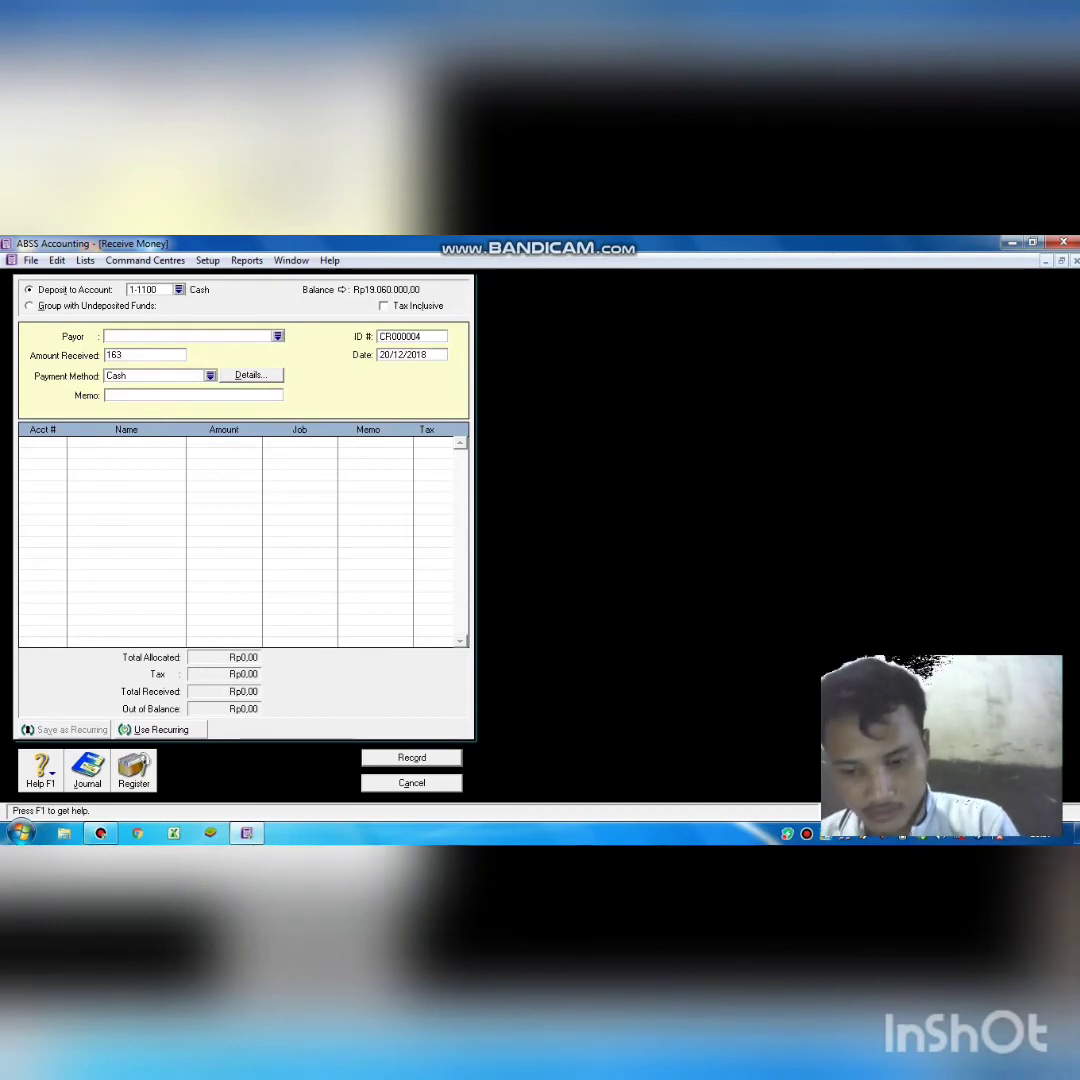
pyautogui.write('70000')
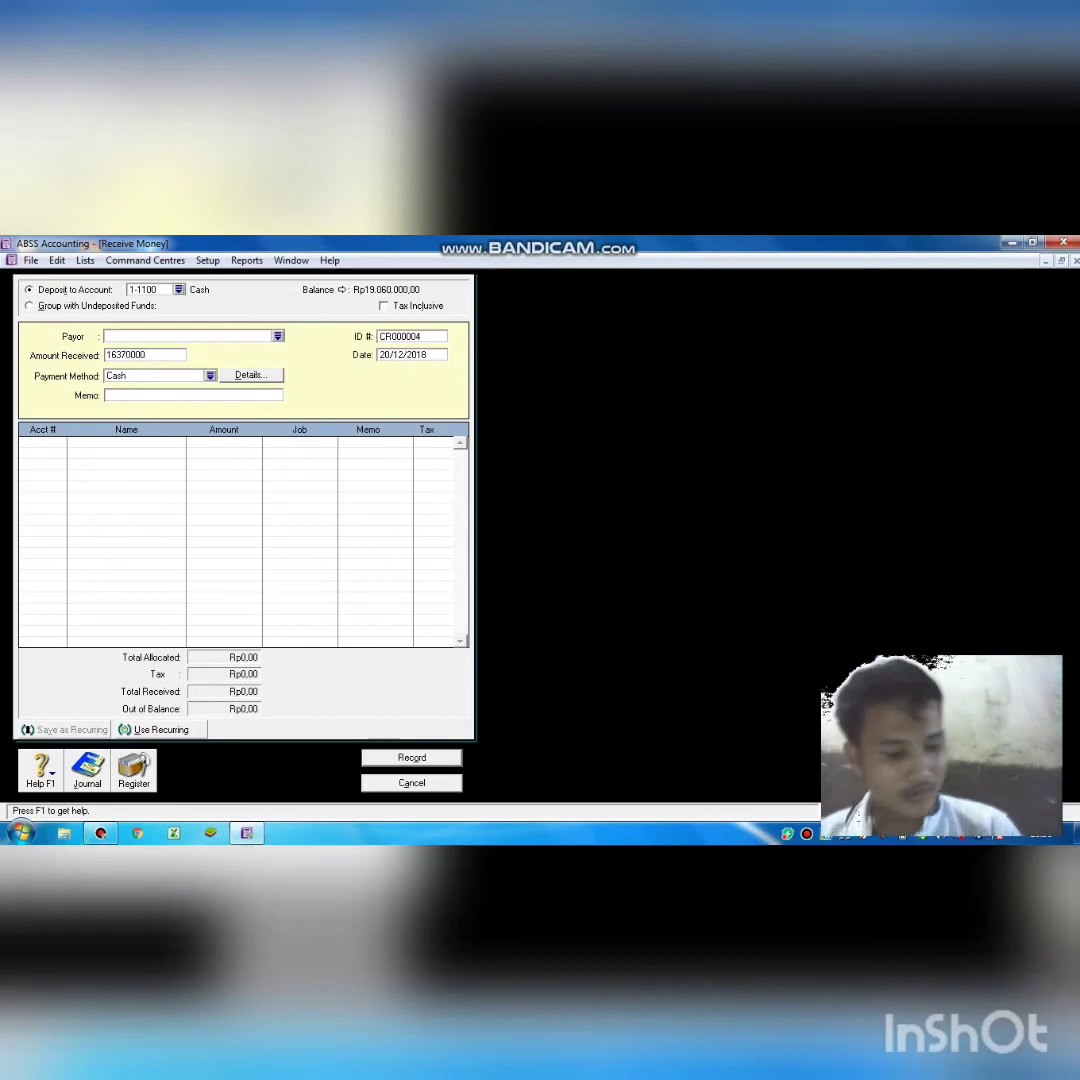
pyautogui.press('Tab')
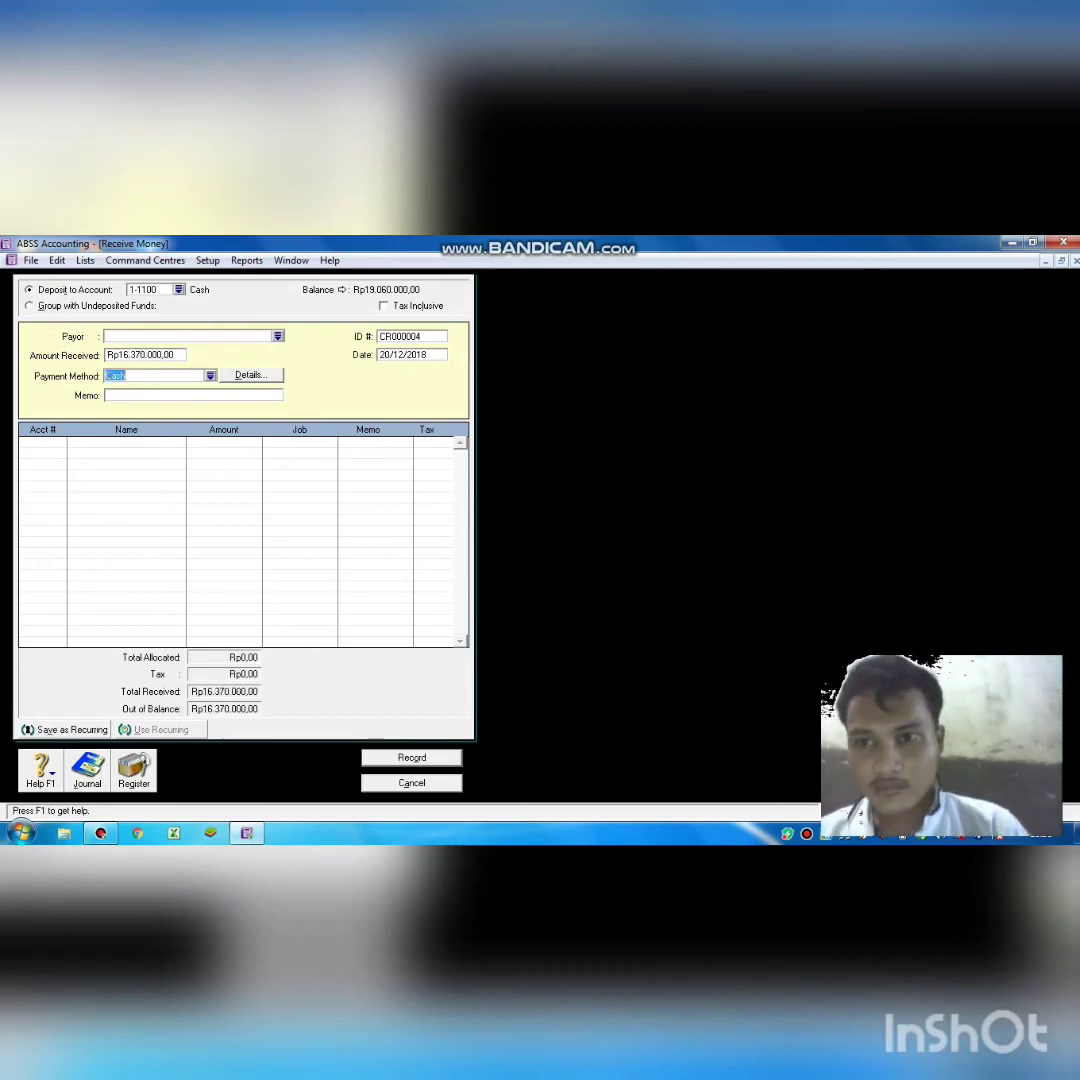
# Add memo 'menerima pendapatan jasa', allocate to 4-1000 Service Income, and record receipt CR000004.
pyautogui.click(151, 394)
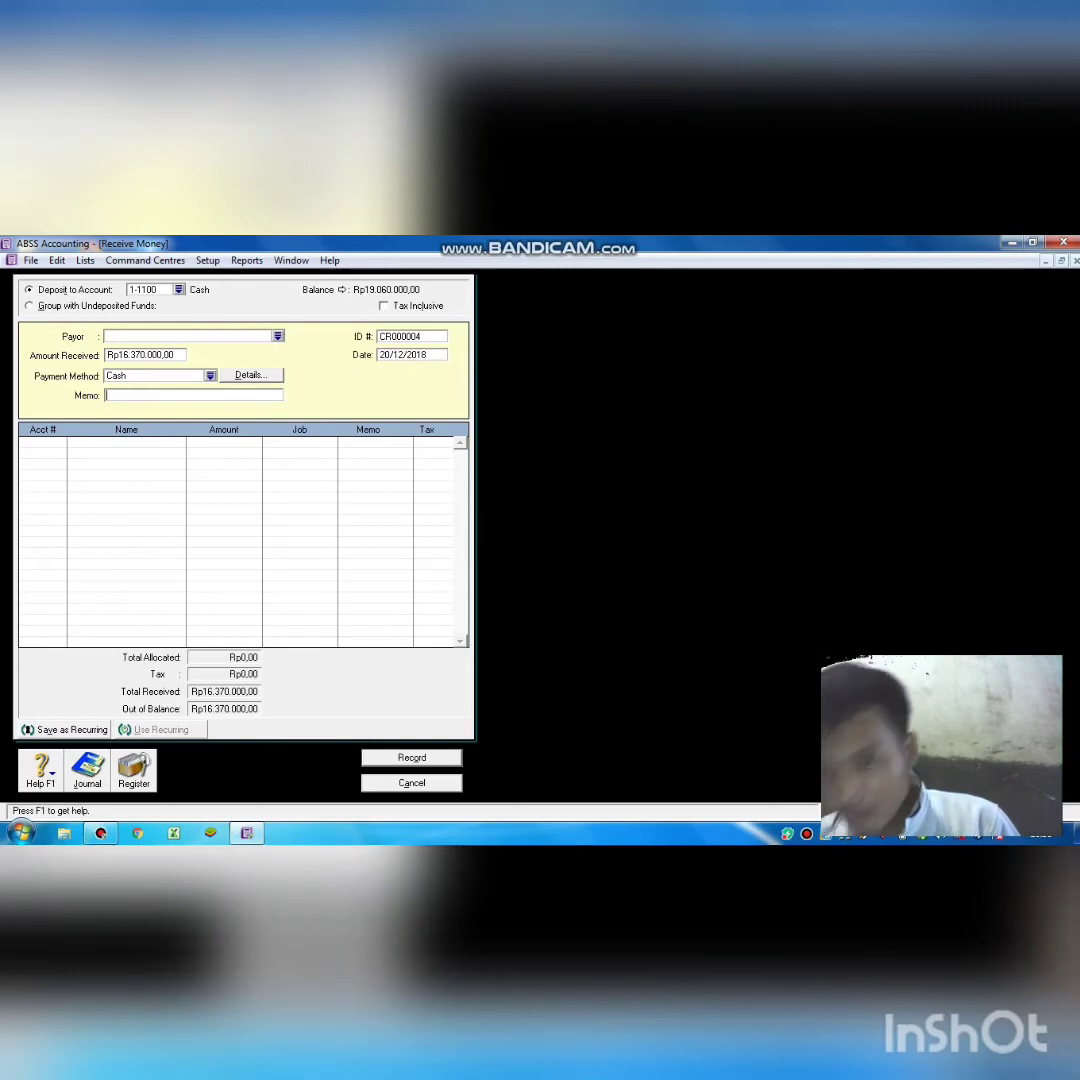
pyautogui.write('me')
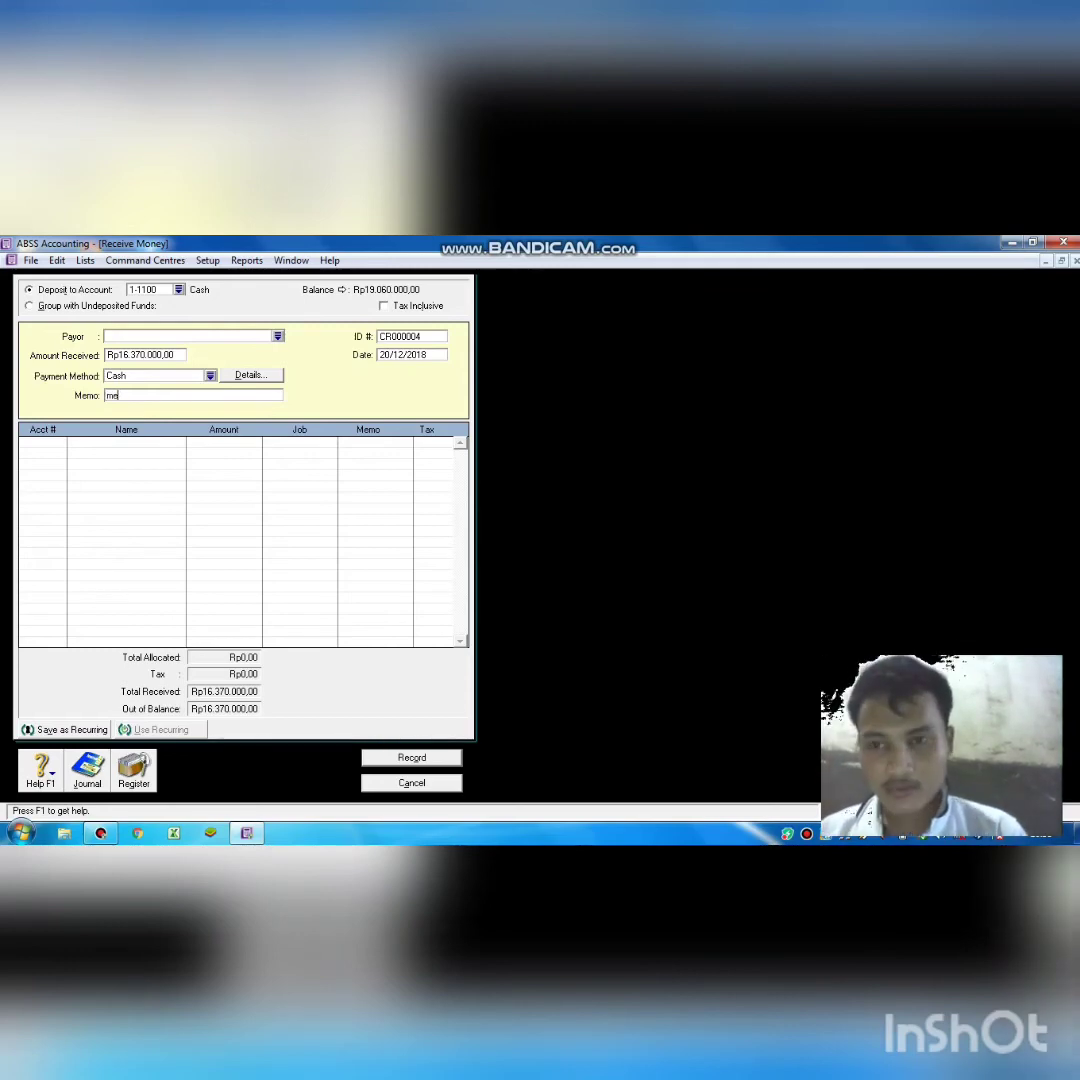
pyautogui.write('ner')
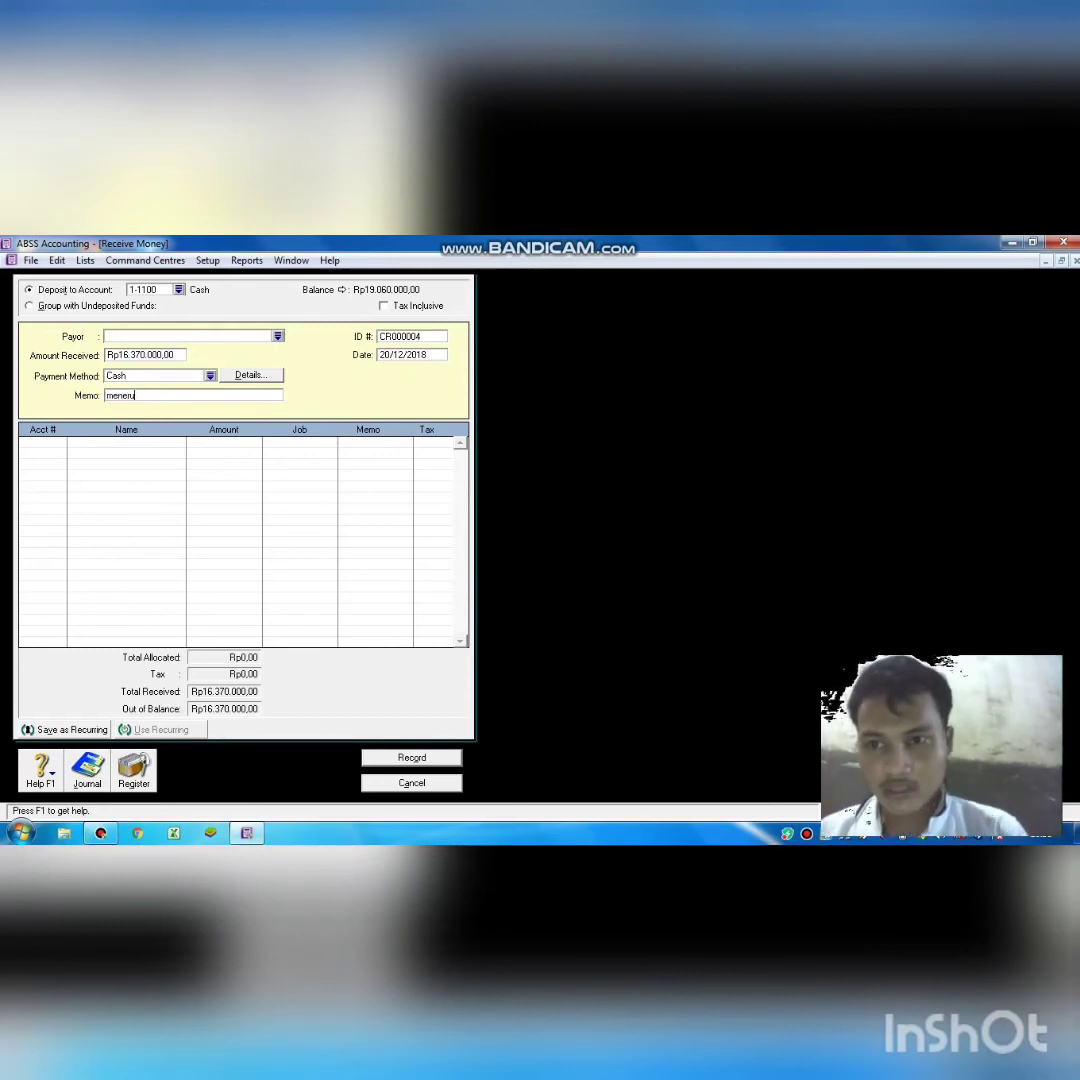
pyautogui.write('im')
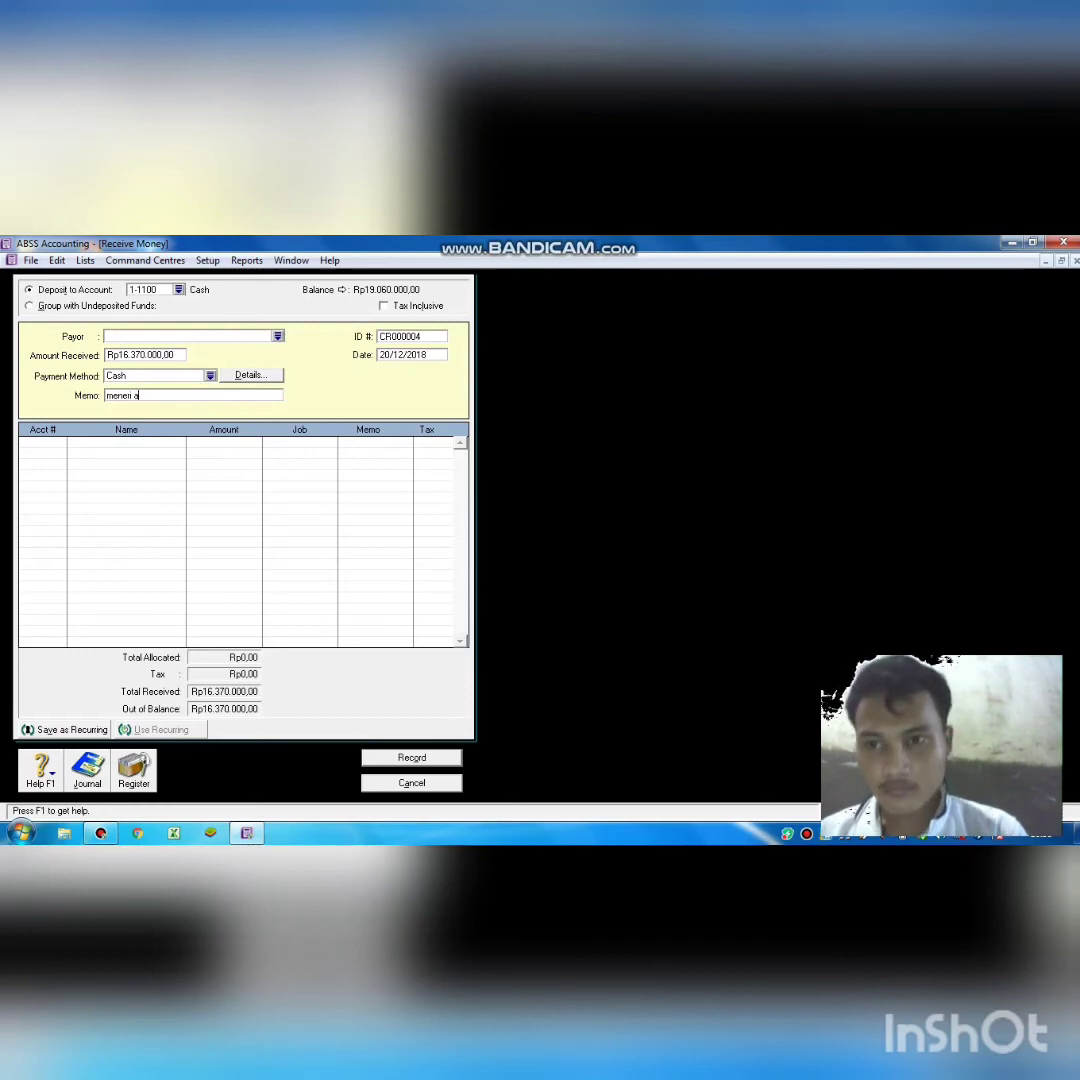
pyautogui.write('a pen')
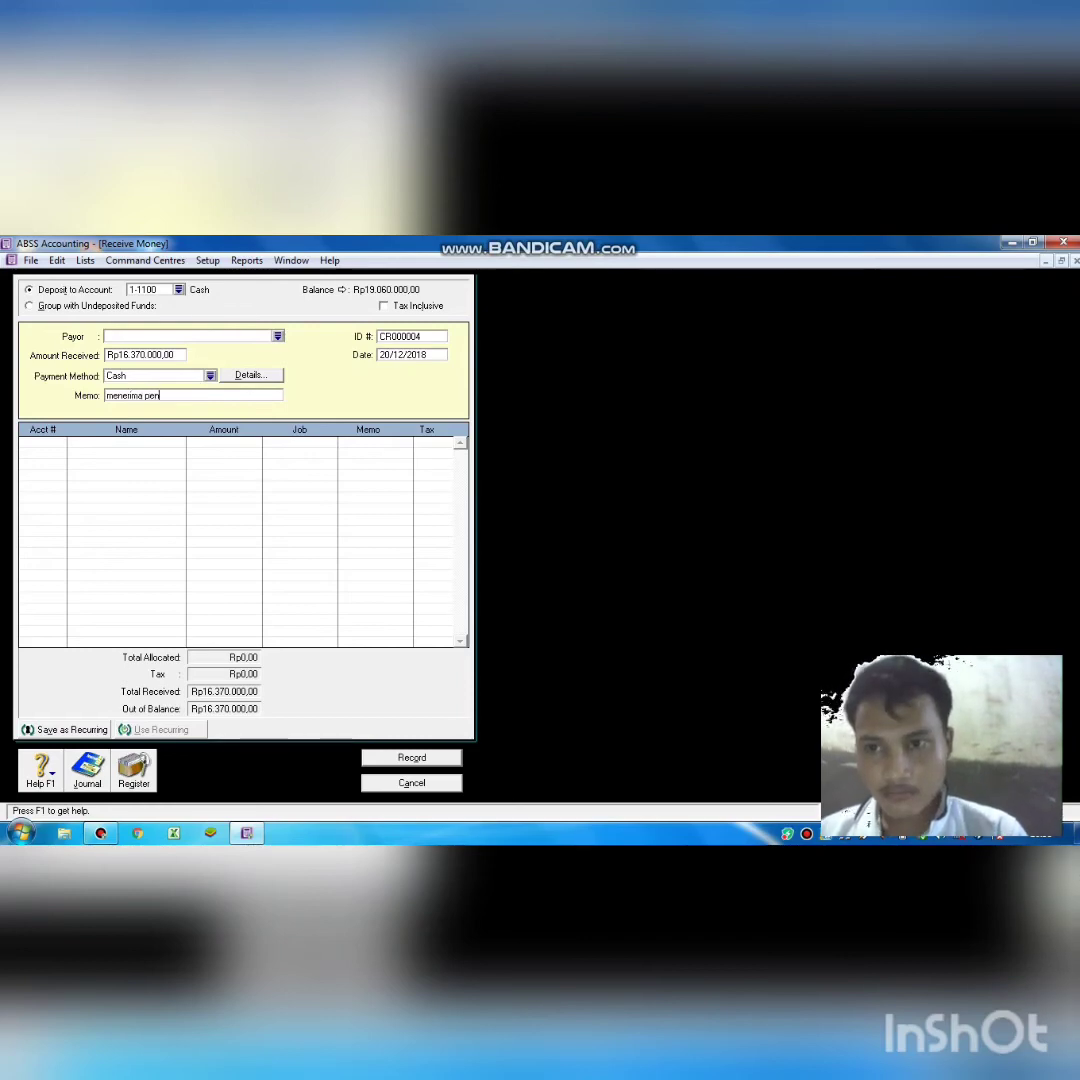
pyautogui.write('dapata')
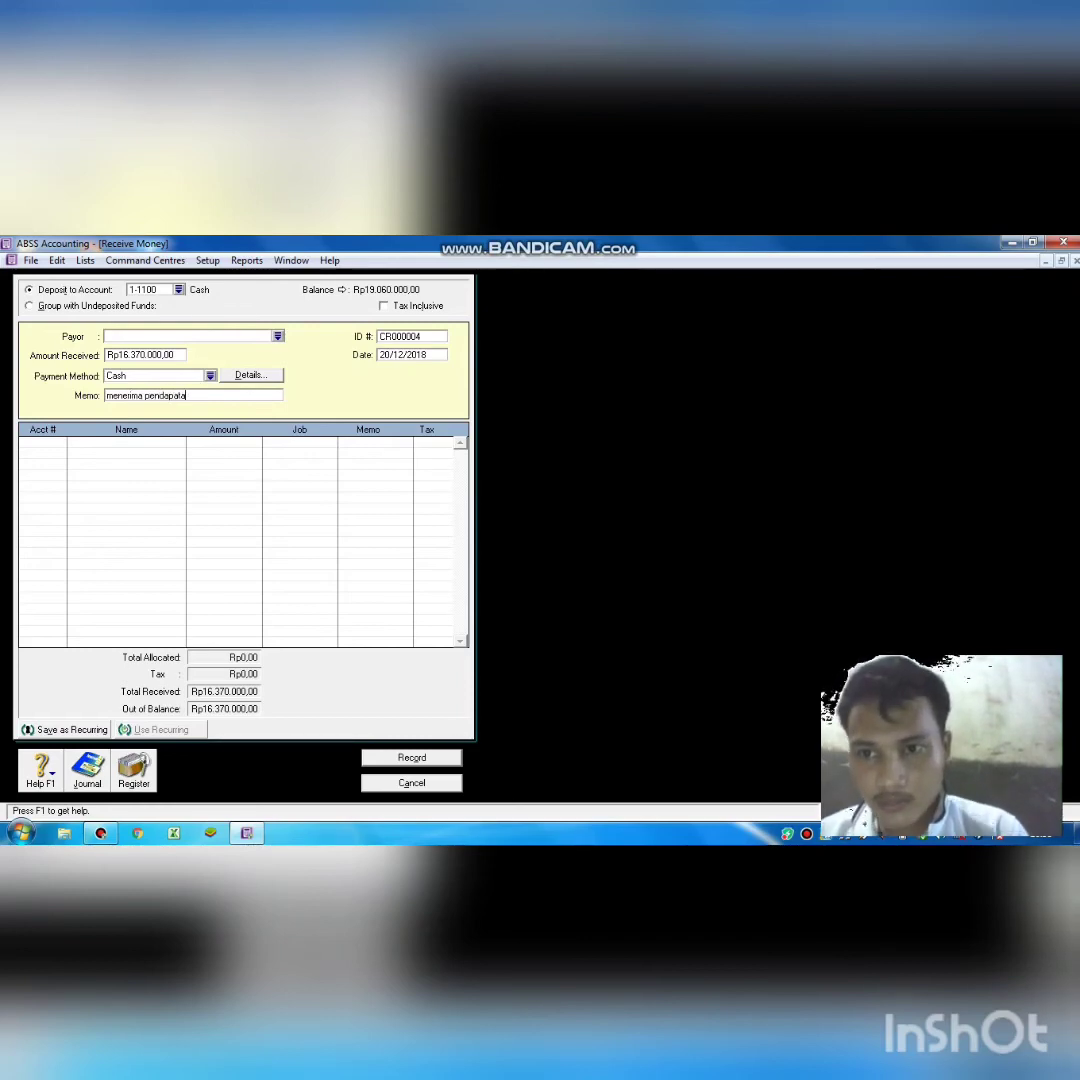
pyautogui.write('n jas')
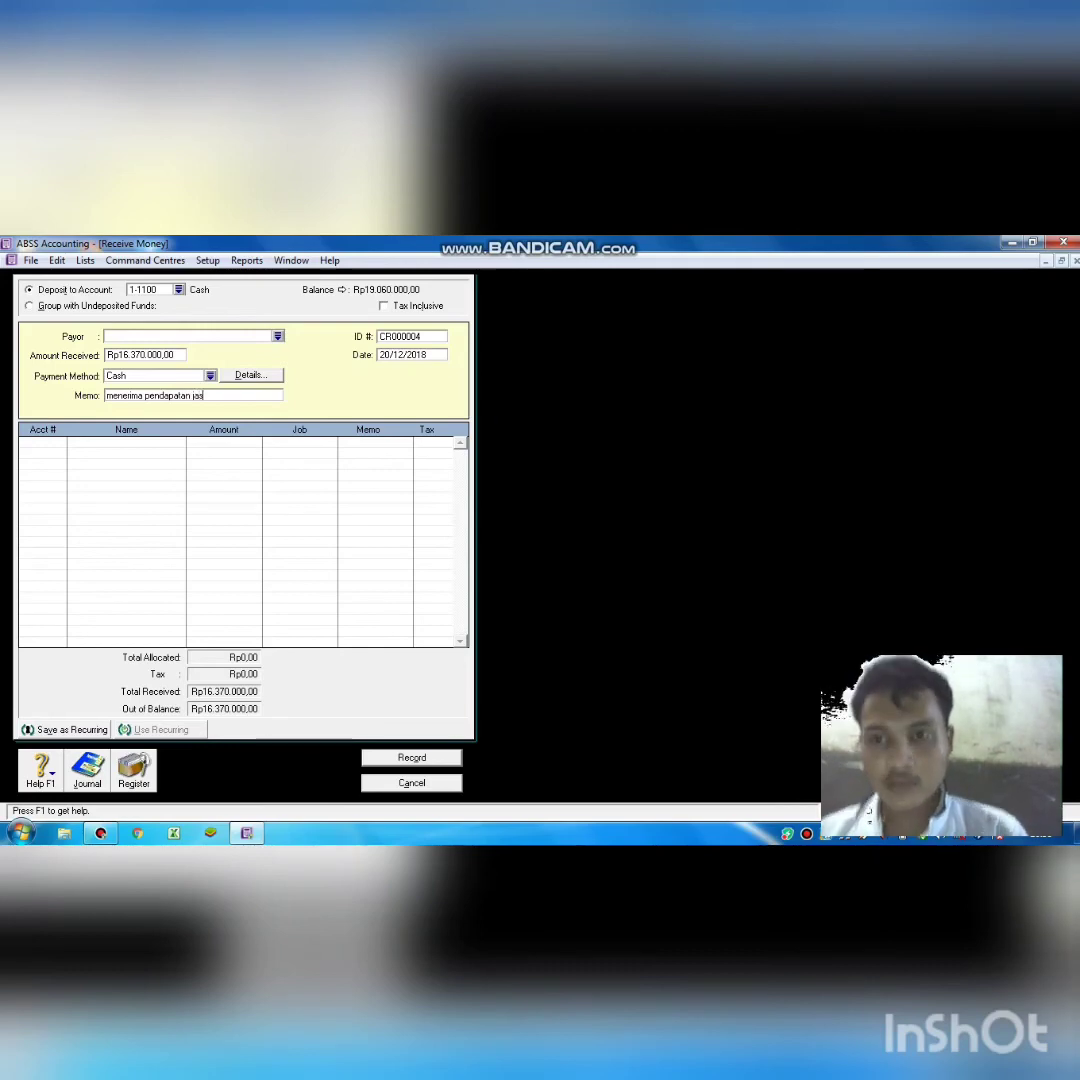
pyautogui.write('a')
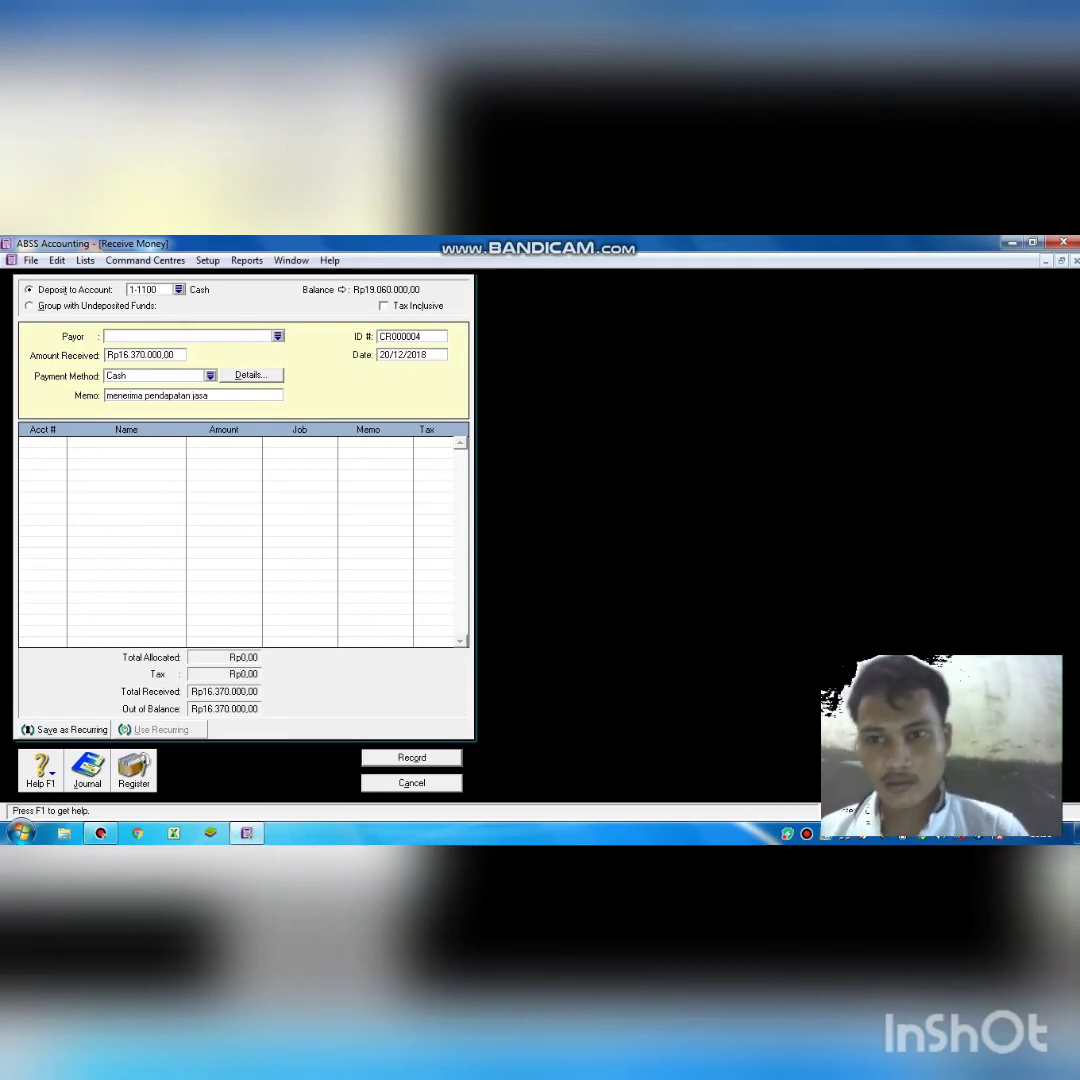
pyautogui.press('Tab')
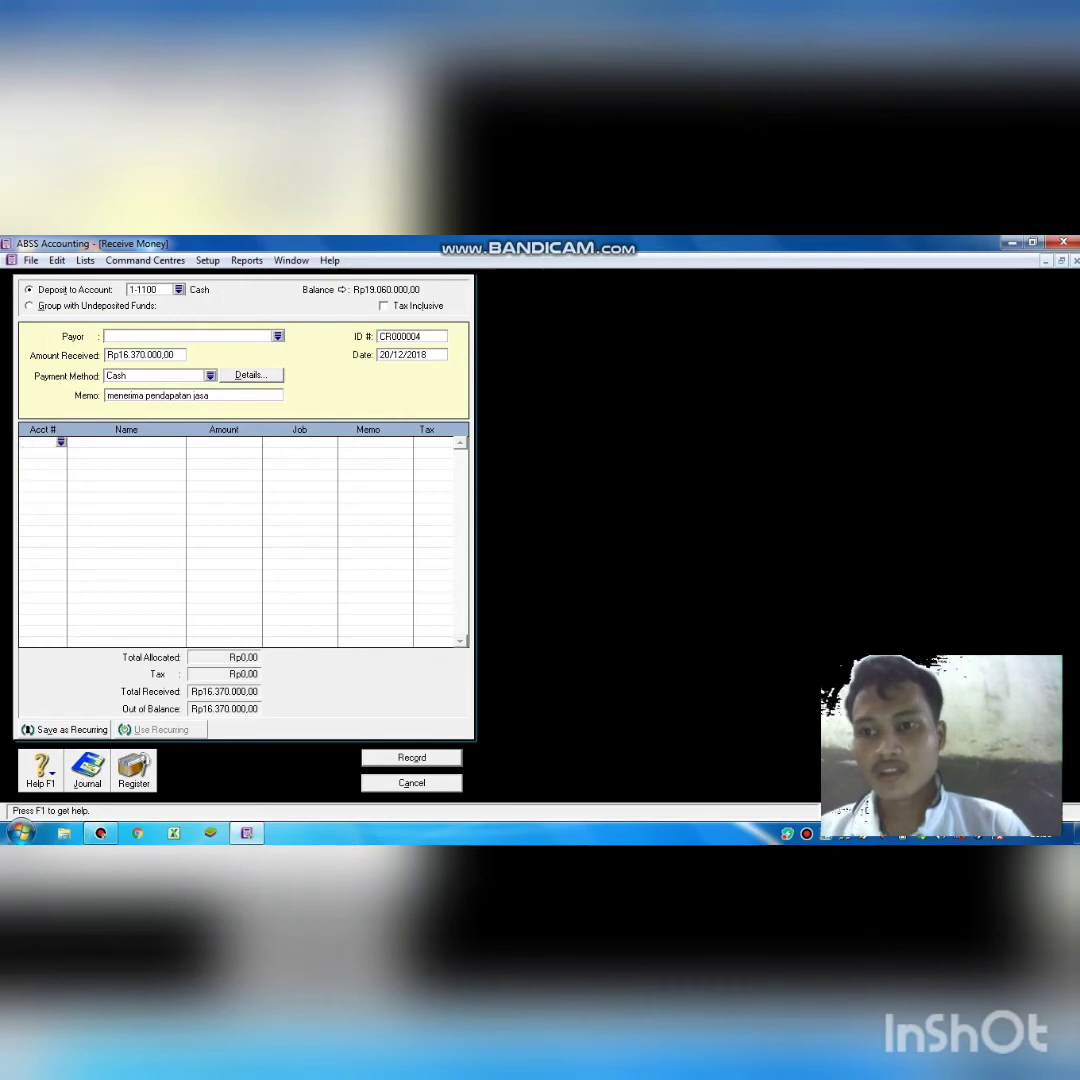
pyautogui.click(61, 441)
pyautogui.doubleClick(406, 514)
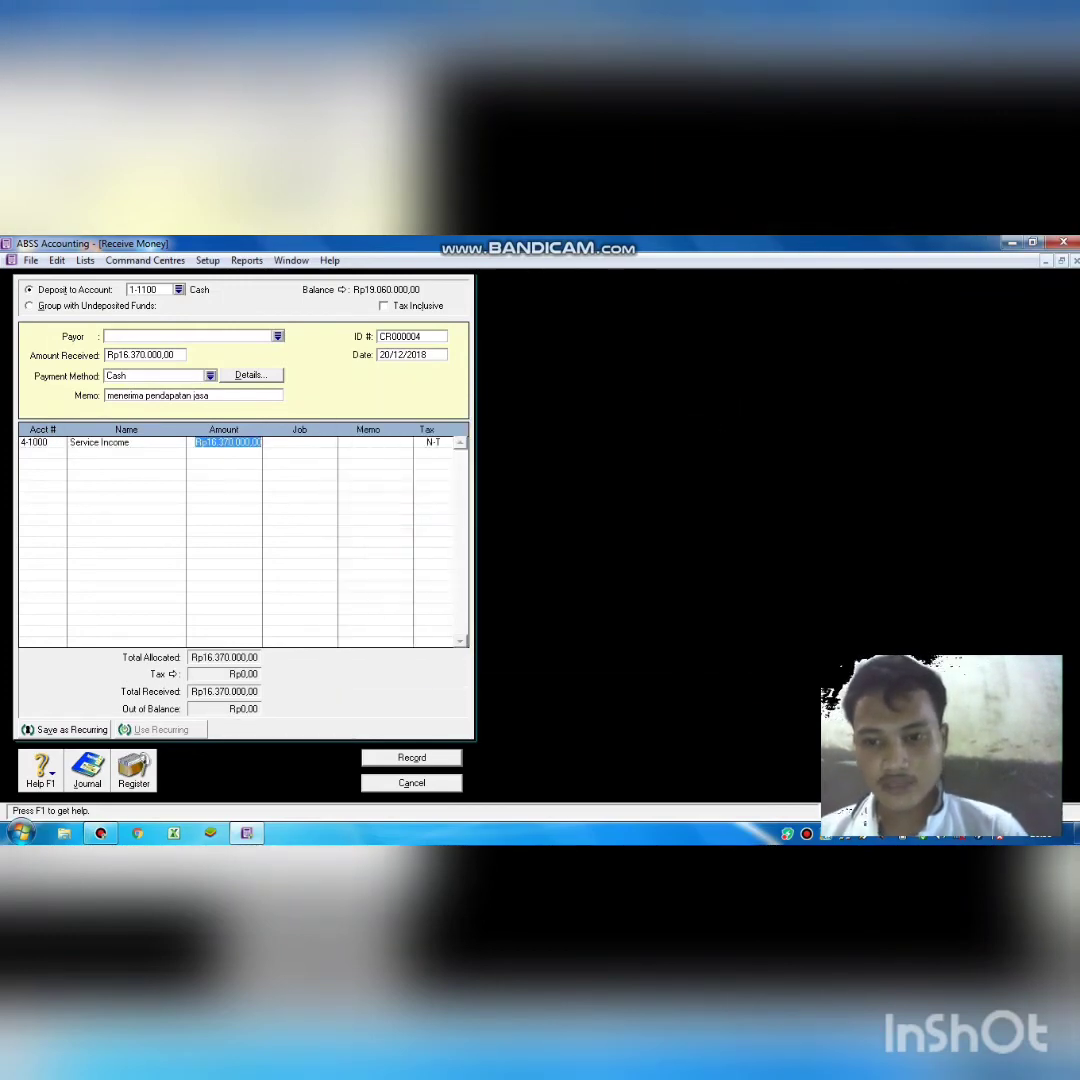
pyautogui.press('Return')
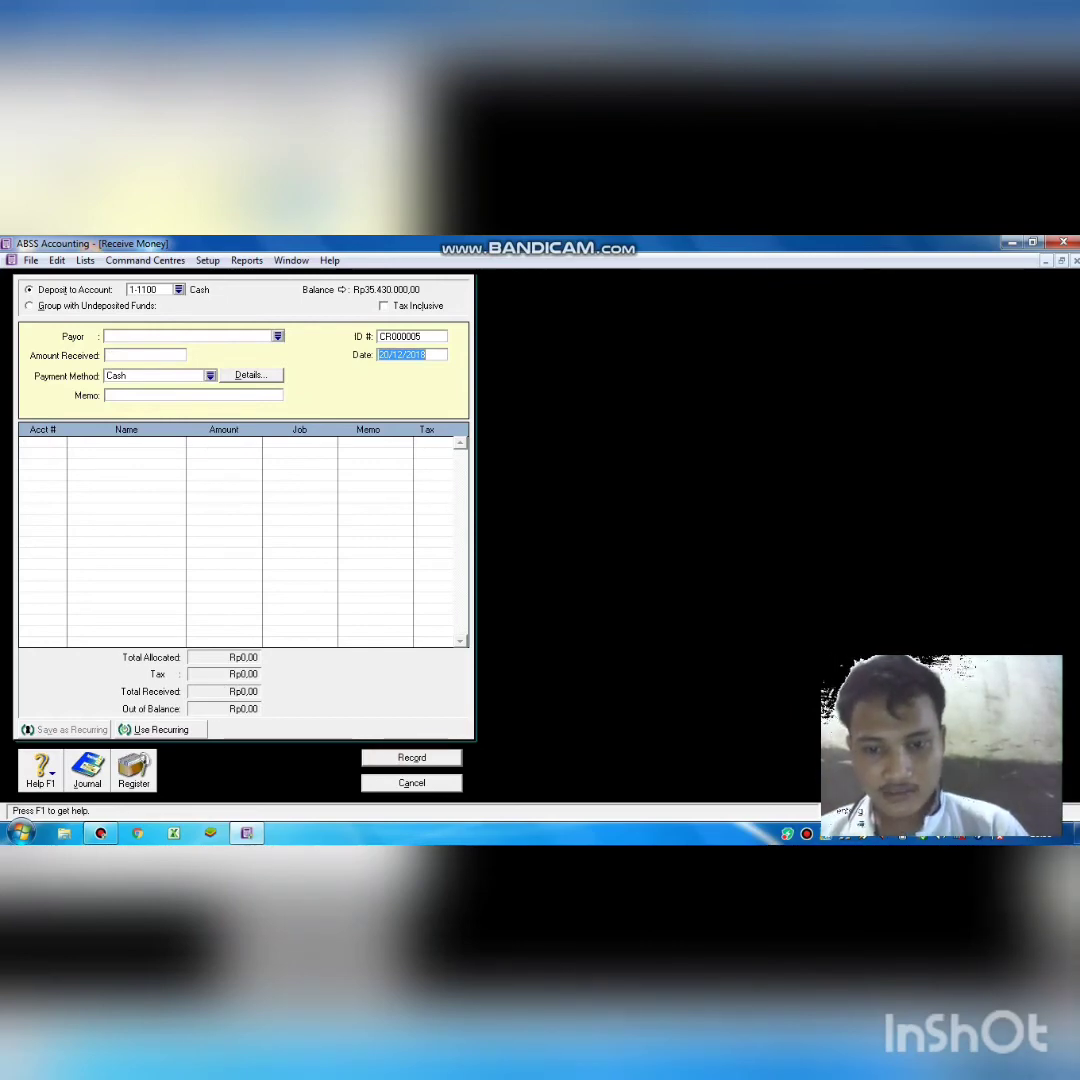
pyautogui.click(411, 783)
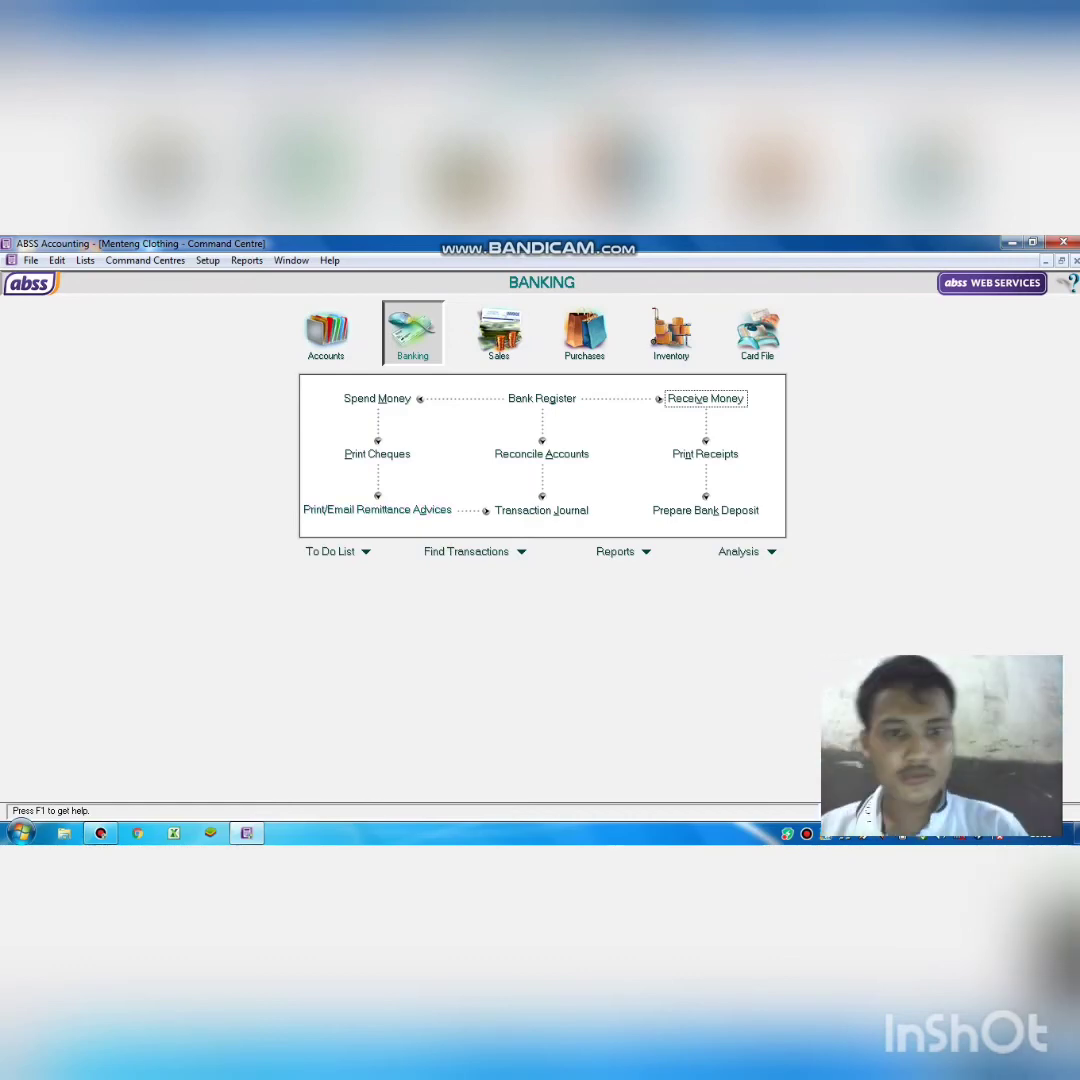
pyautogui.click(681, 398)
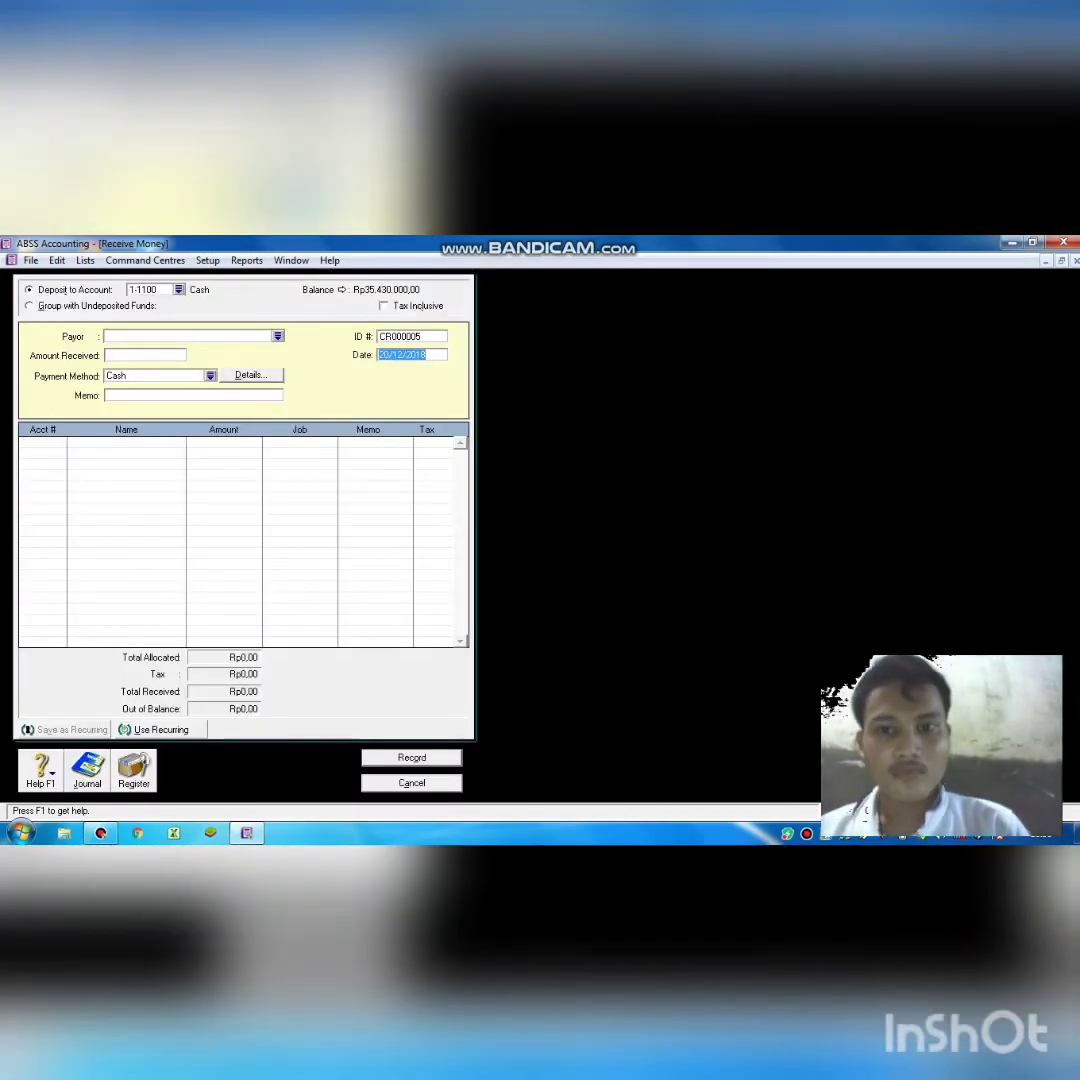
# Set the receipt date to 24/12/2018 and the amount to Rp500.000,00.
pyautogui.click(387, 355)
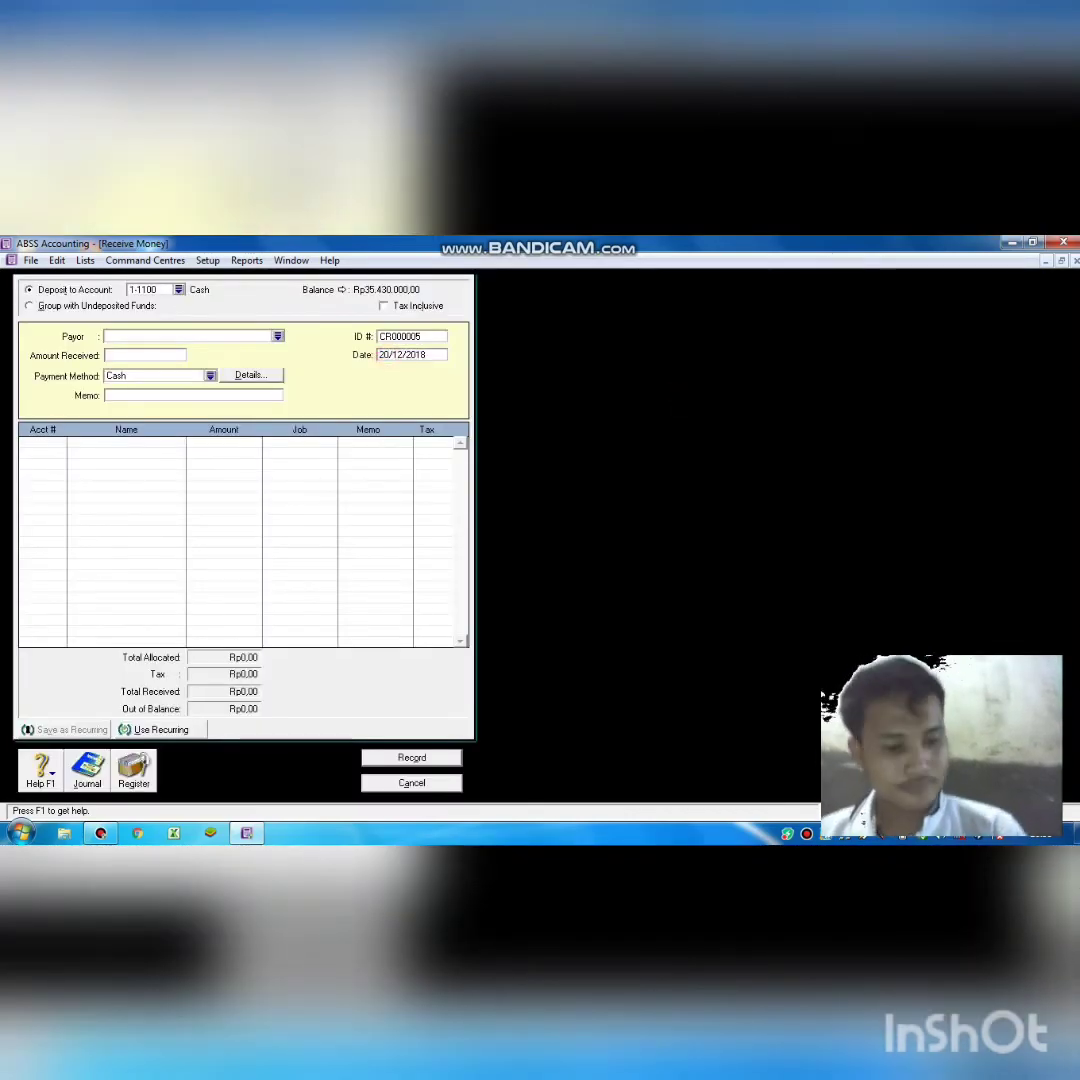
pyautogui.press('BackSpace')
pyautogui.write('4')
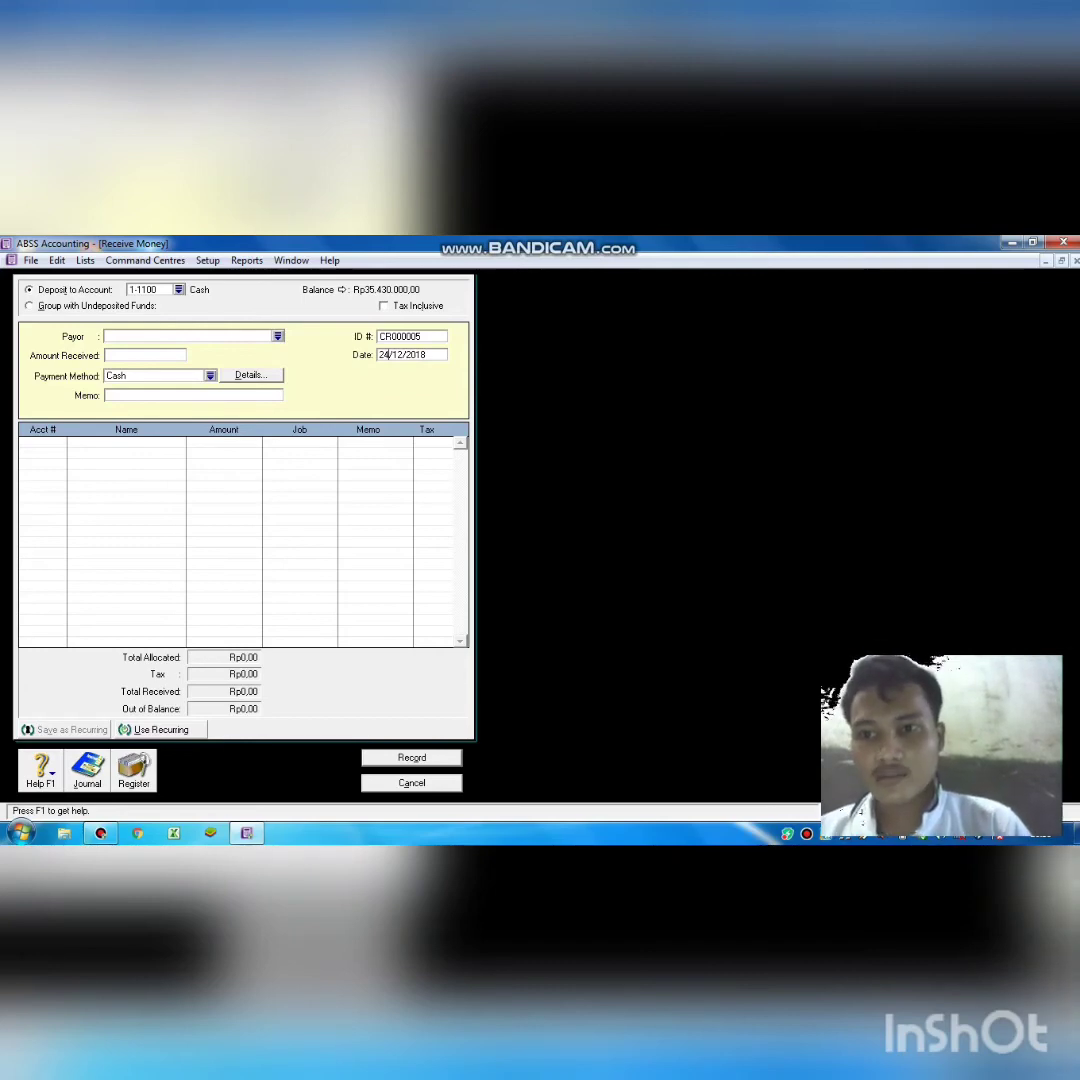
pyautogui.click(140, 352)
pyautogui.write('500000')
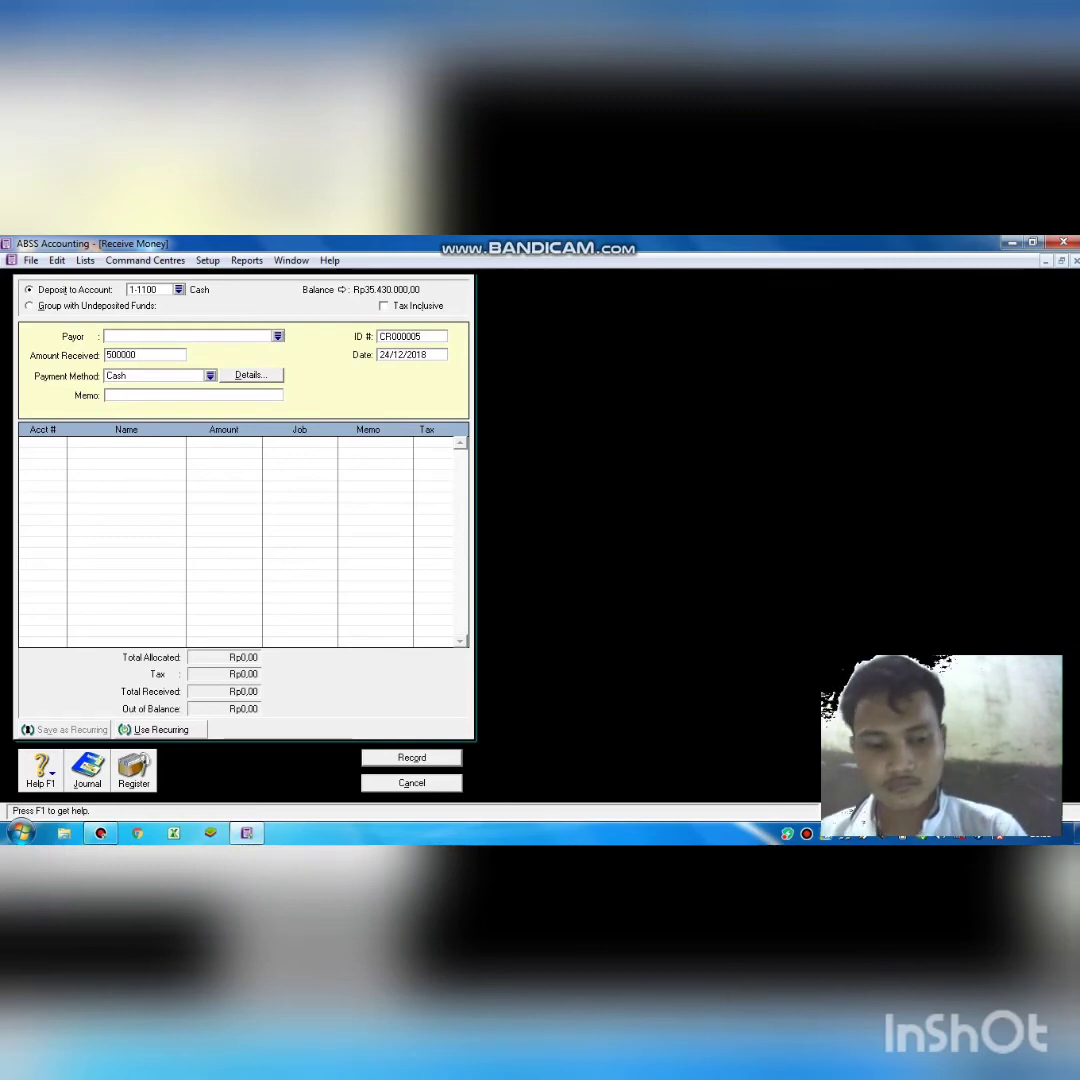
pyautogui.write('.000')
pyautogui.press('Tab')
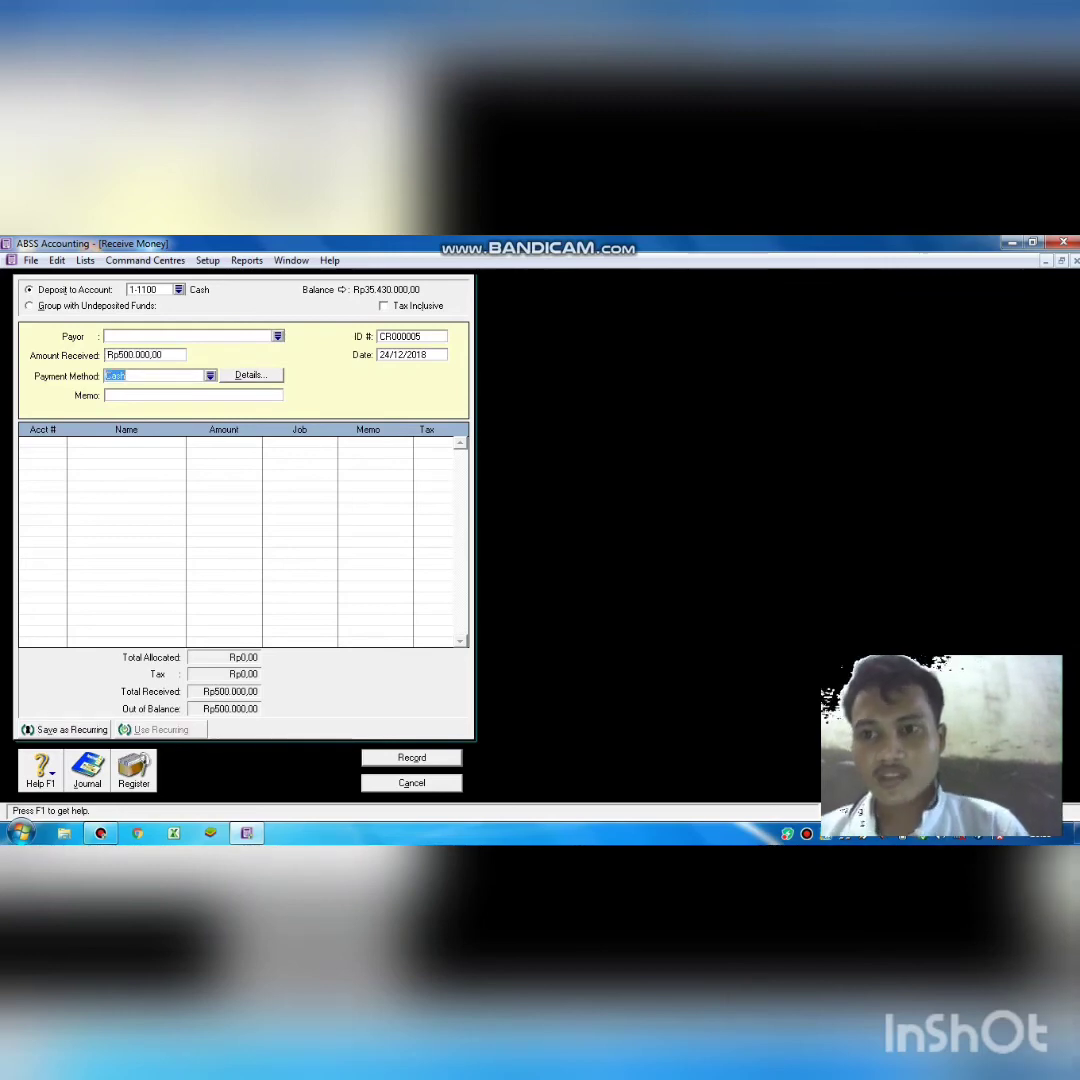
# Enter a 'menerima pendapatan' memo, allocate to 4-1000 Service Income, and record CR000005.
pyautogui.press('Tab')
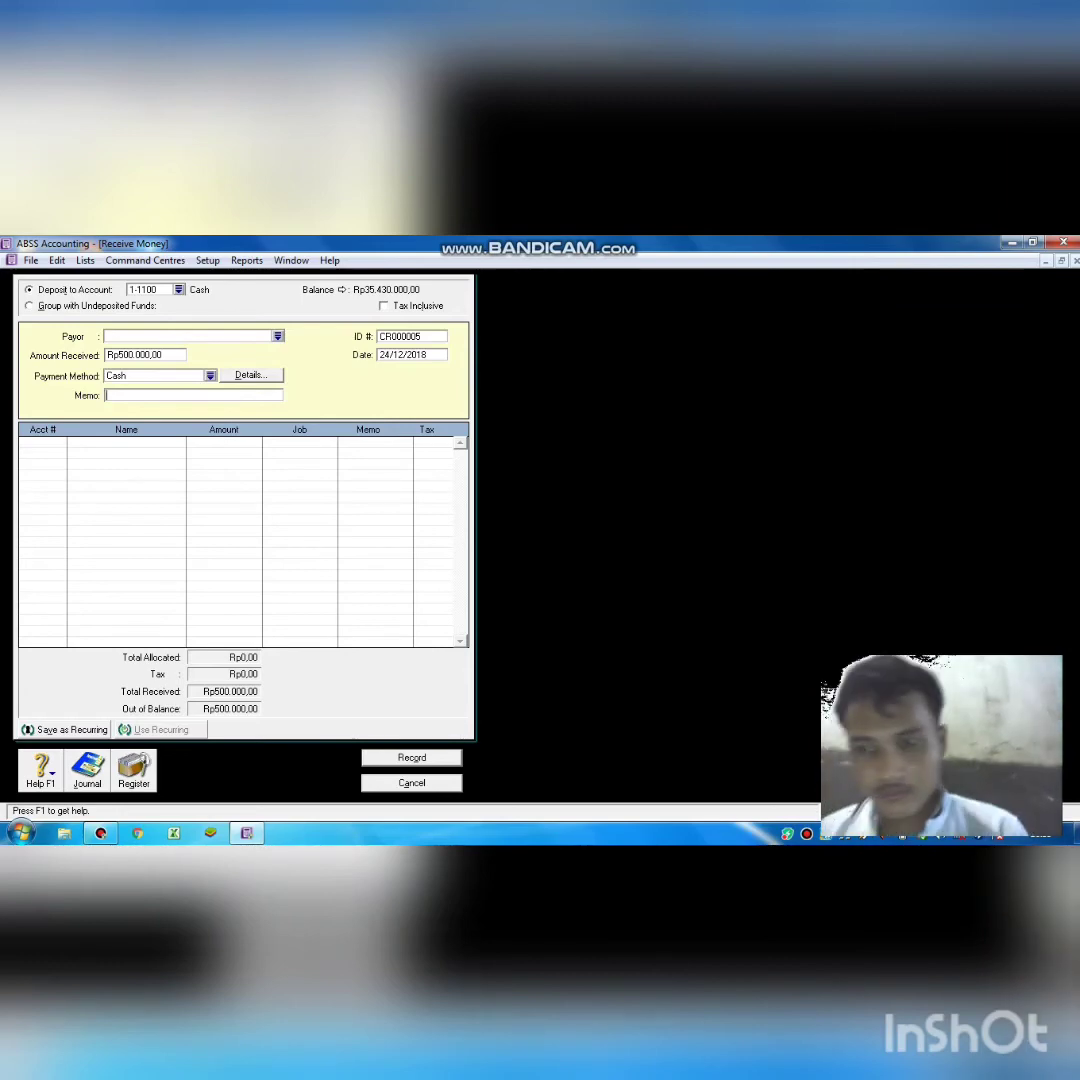
pyautogui.write('menerim')
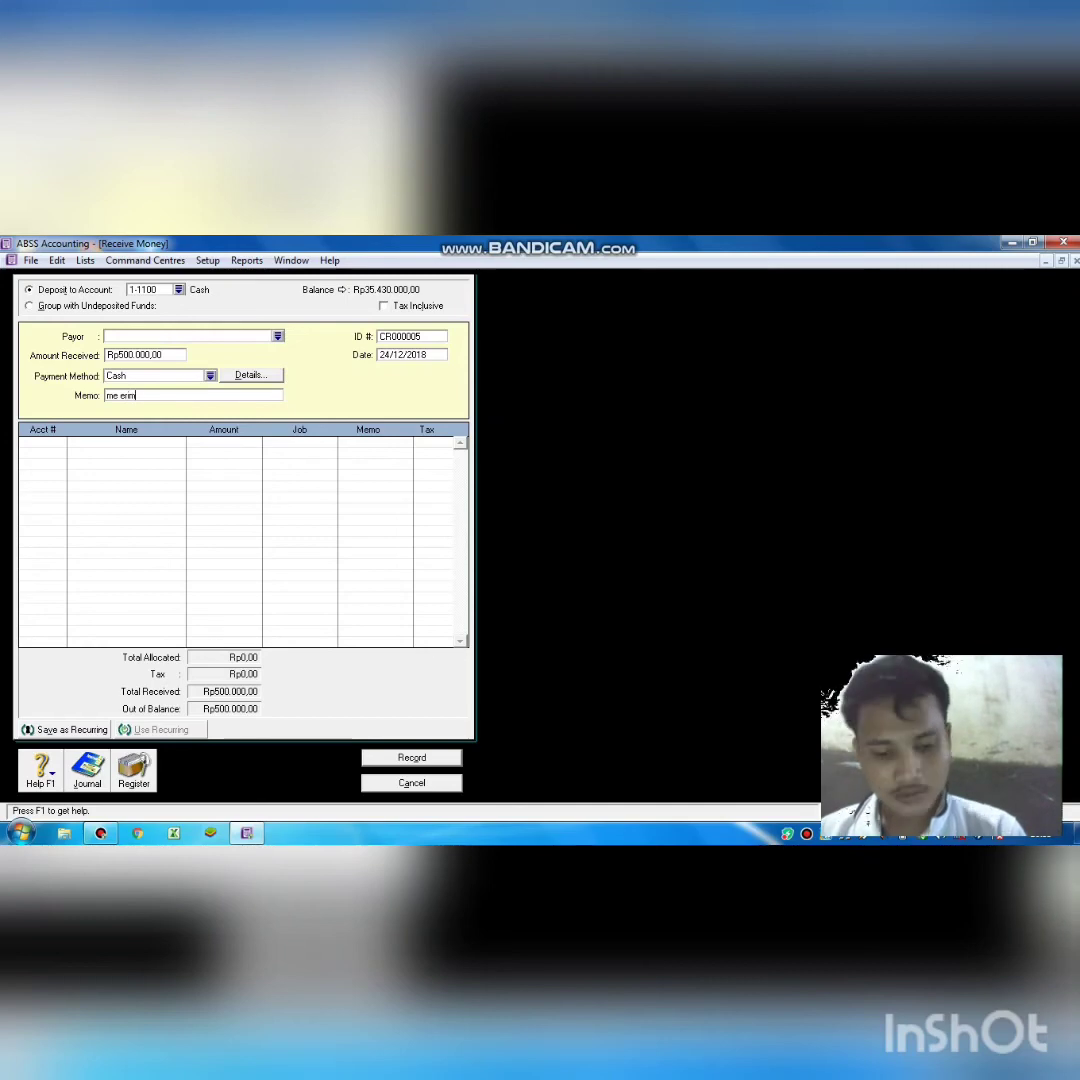
pyautogui.write('a pendapata')
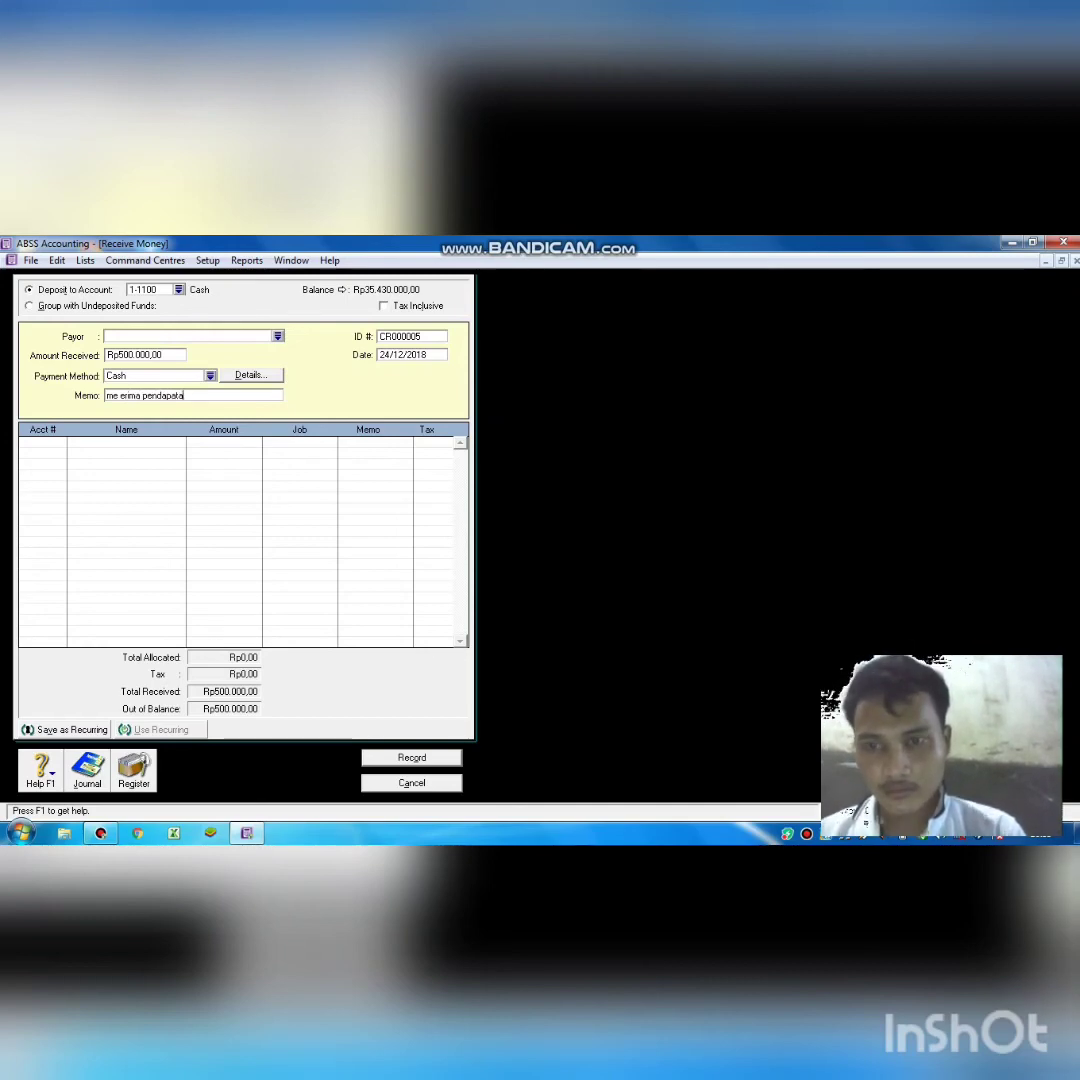
pyautogui.write('bn jasa')
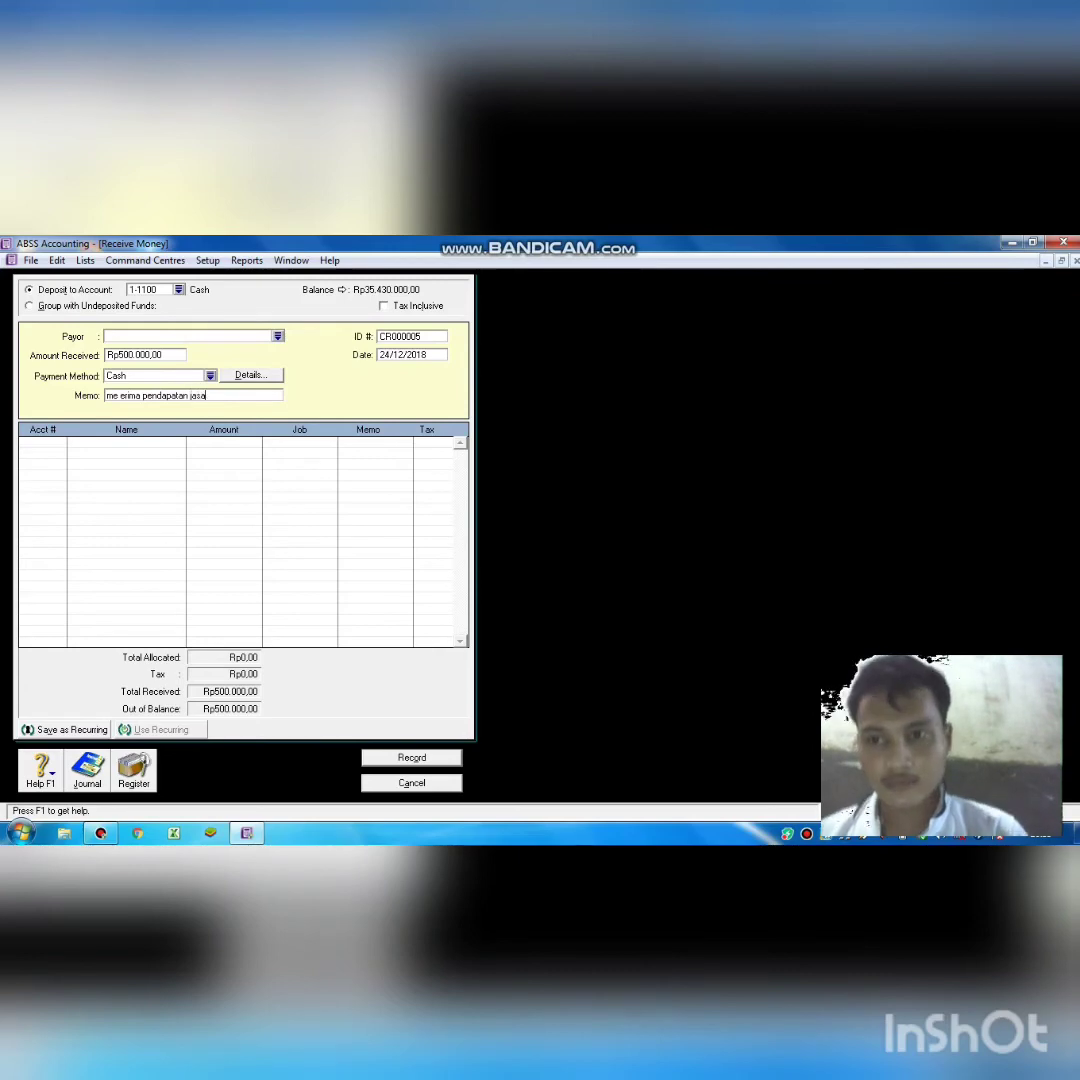
pyautogui.click(43, 443)
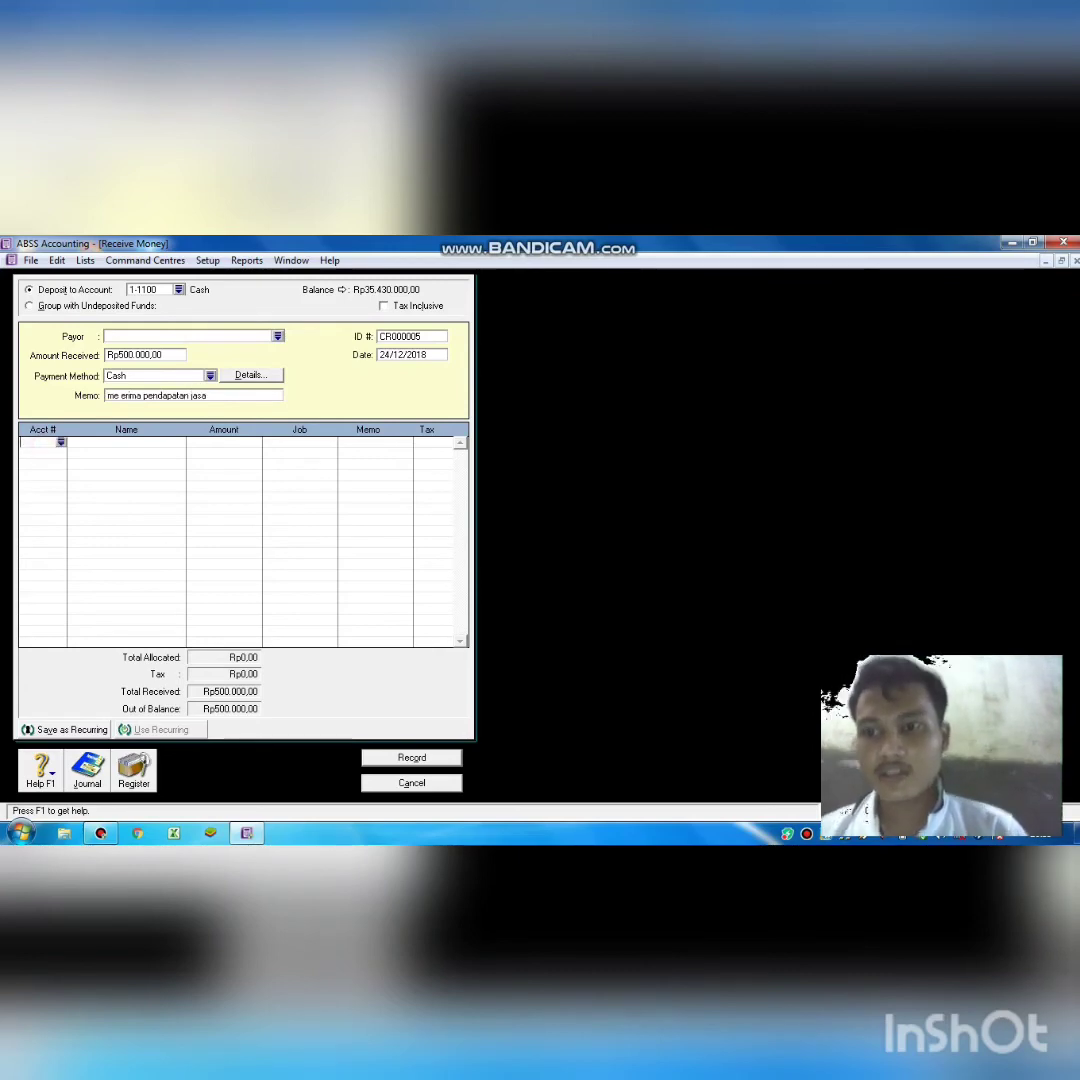
pyautogui.write('4')
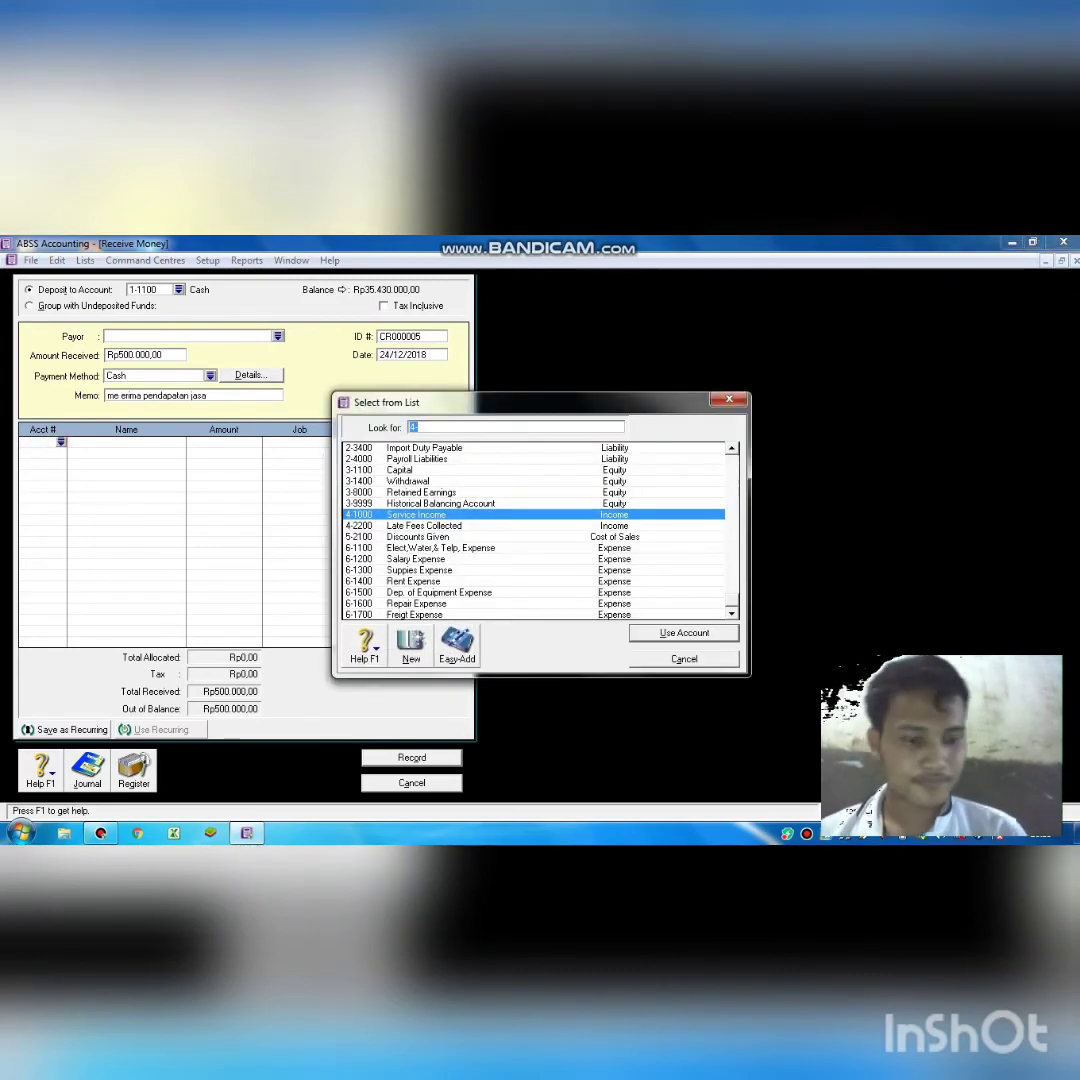
pyautogui.doubleClick(440, 513)
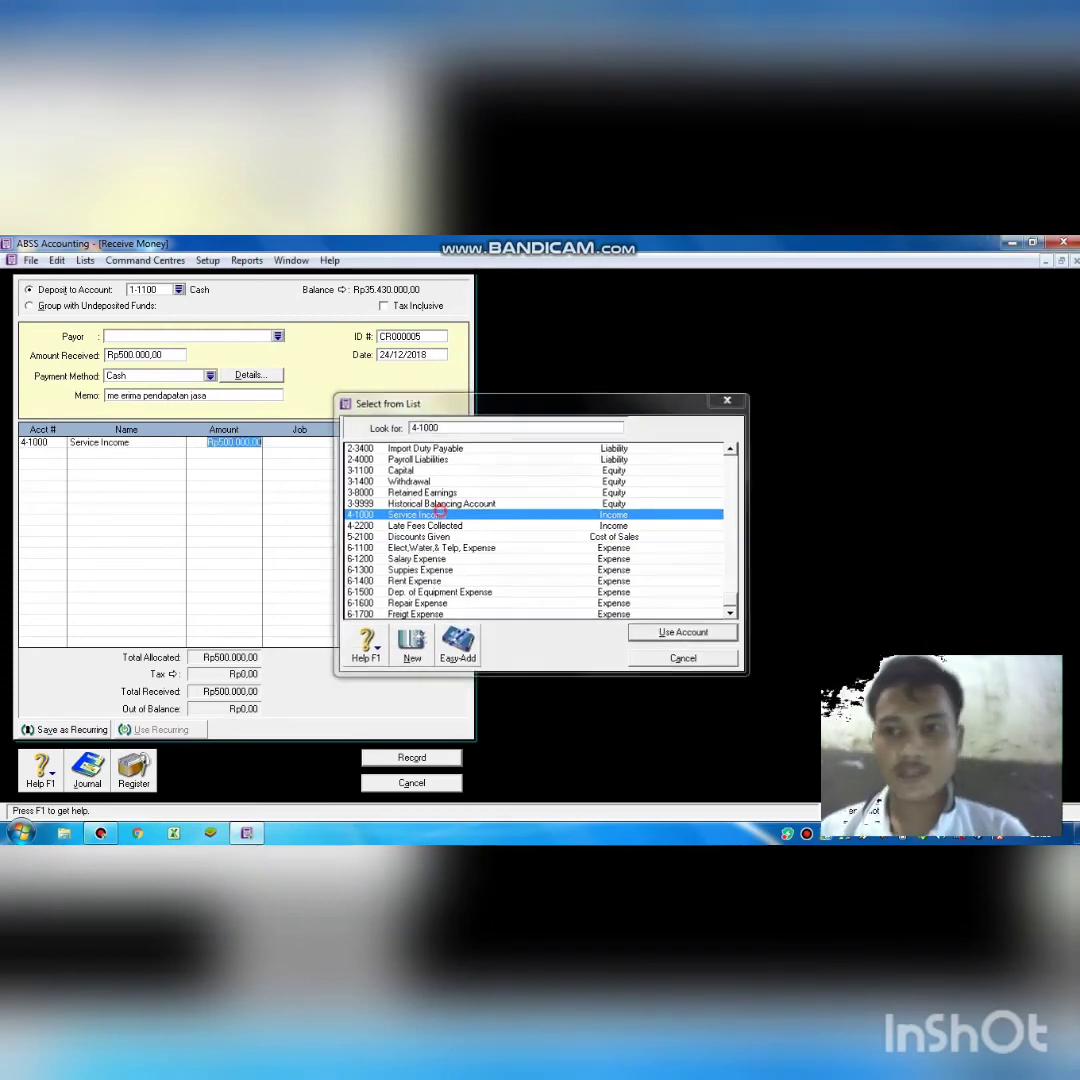
pyautogui.click(387, 757)
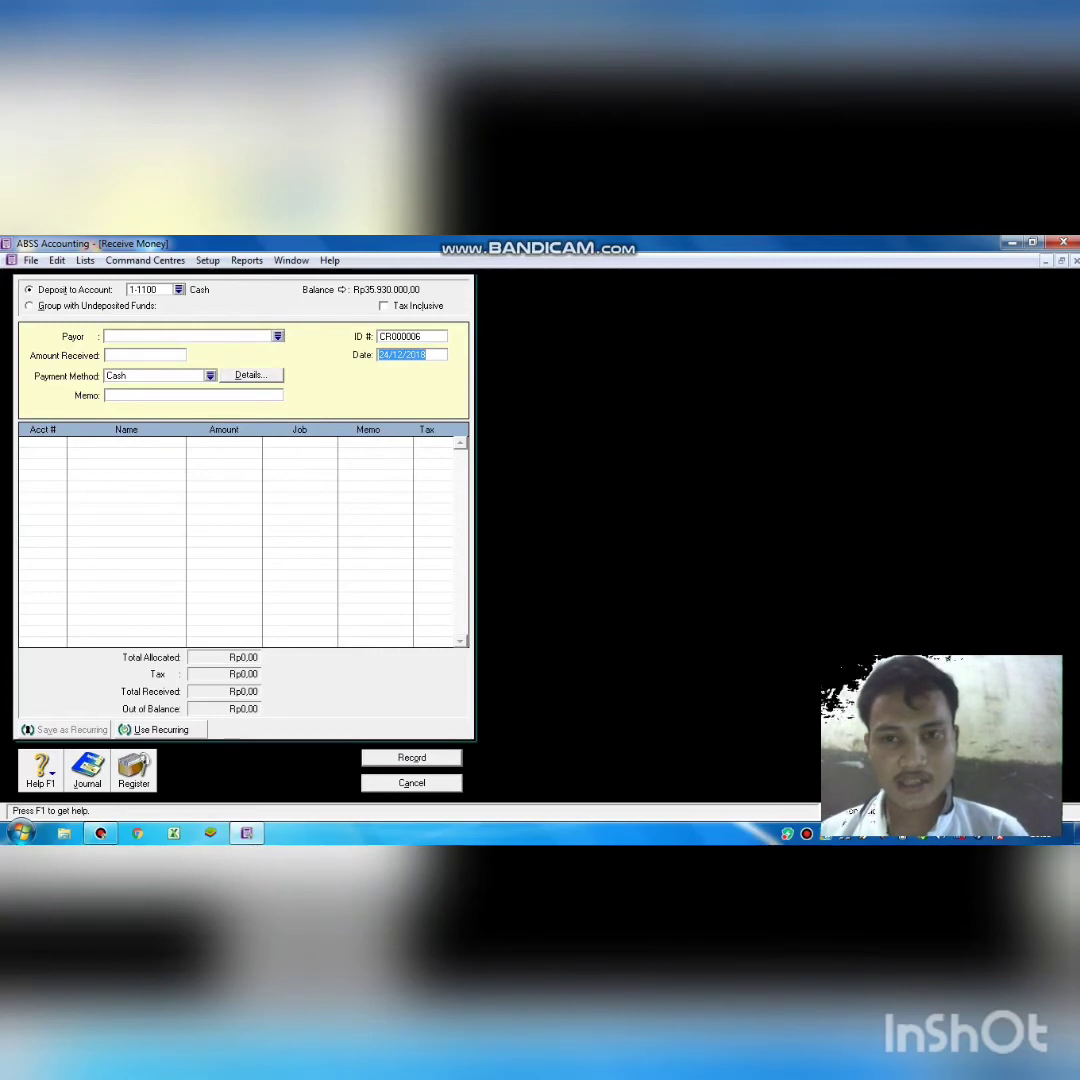
# Cancel the receipt form and start a new Spend Money cheque from Cash.
pyautogui.click(395, 783)
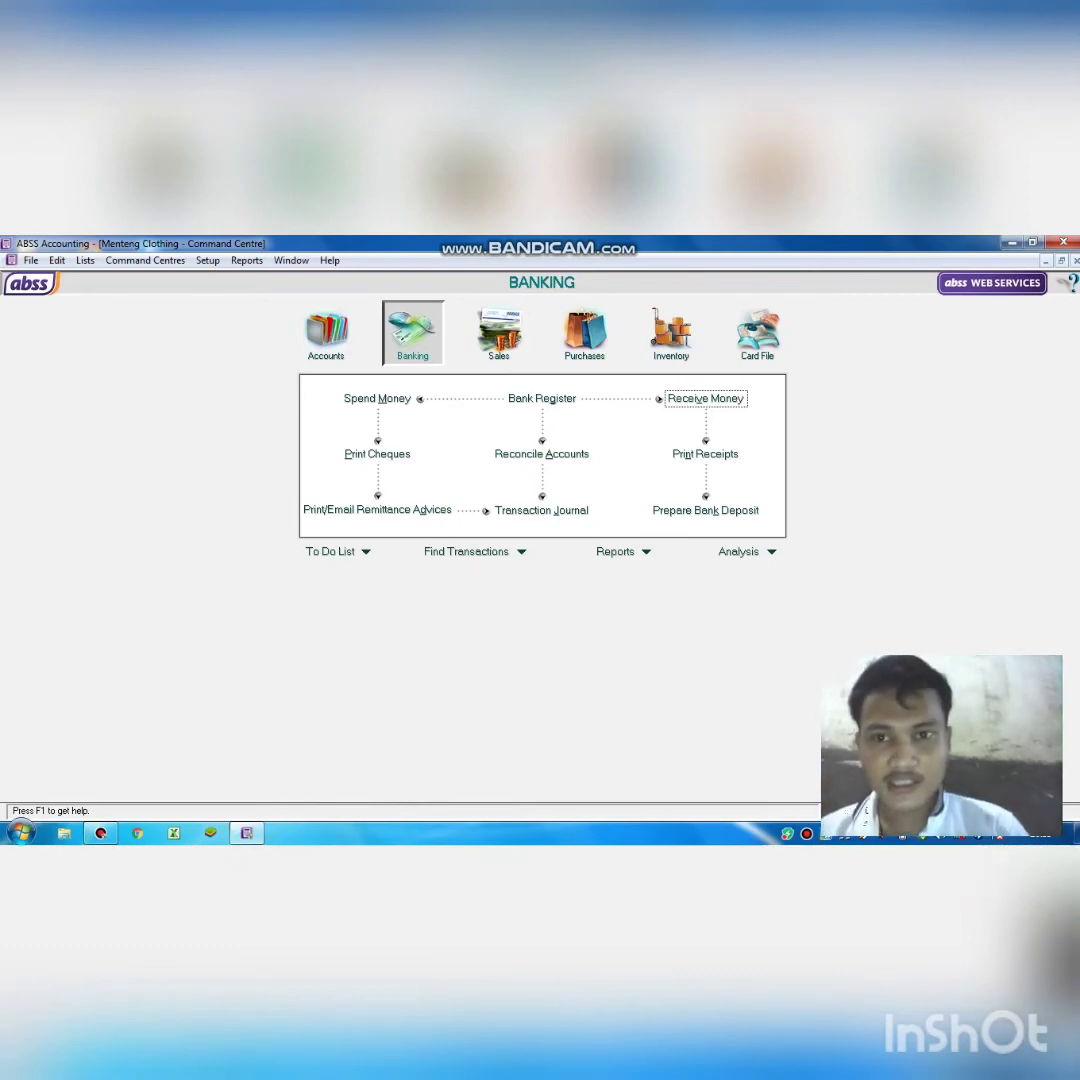
pyautogui.click(377, 398)
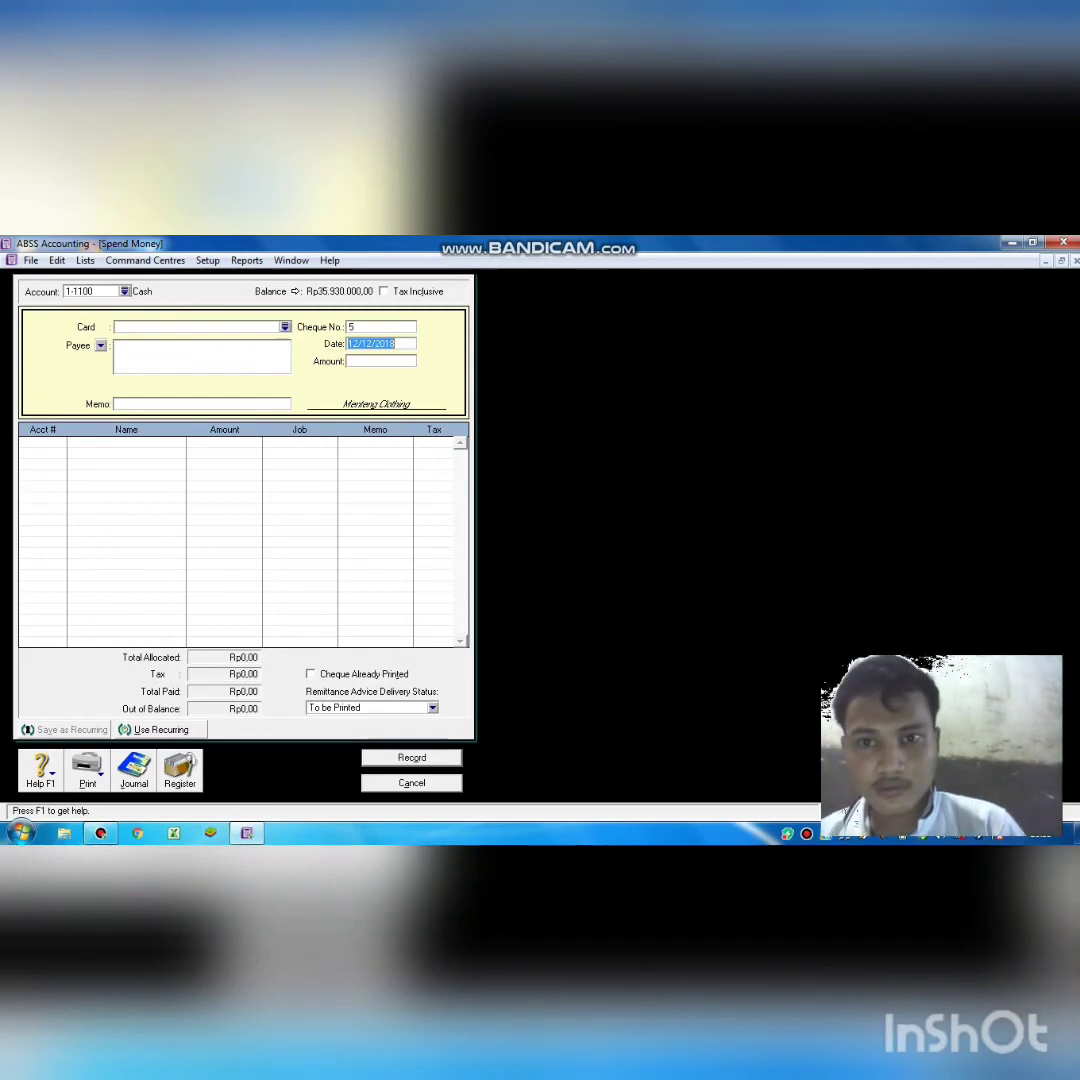
# Date cheque 5 25/12/2018 for Rp50.000,00 with memo 'pembayaran biaya angkut sampah'.
pyautogui.click(358, 343)
pyautogui.press('BackSpace')
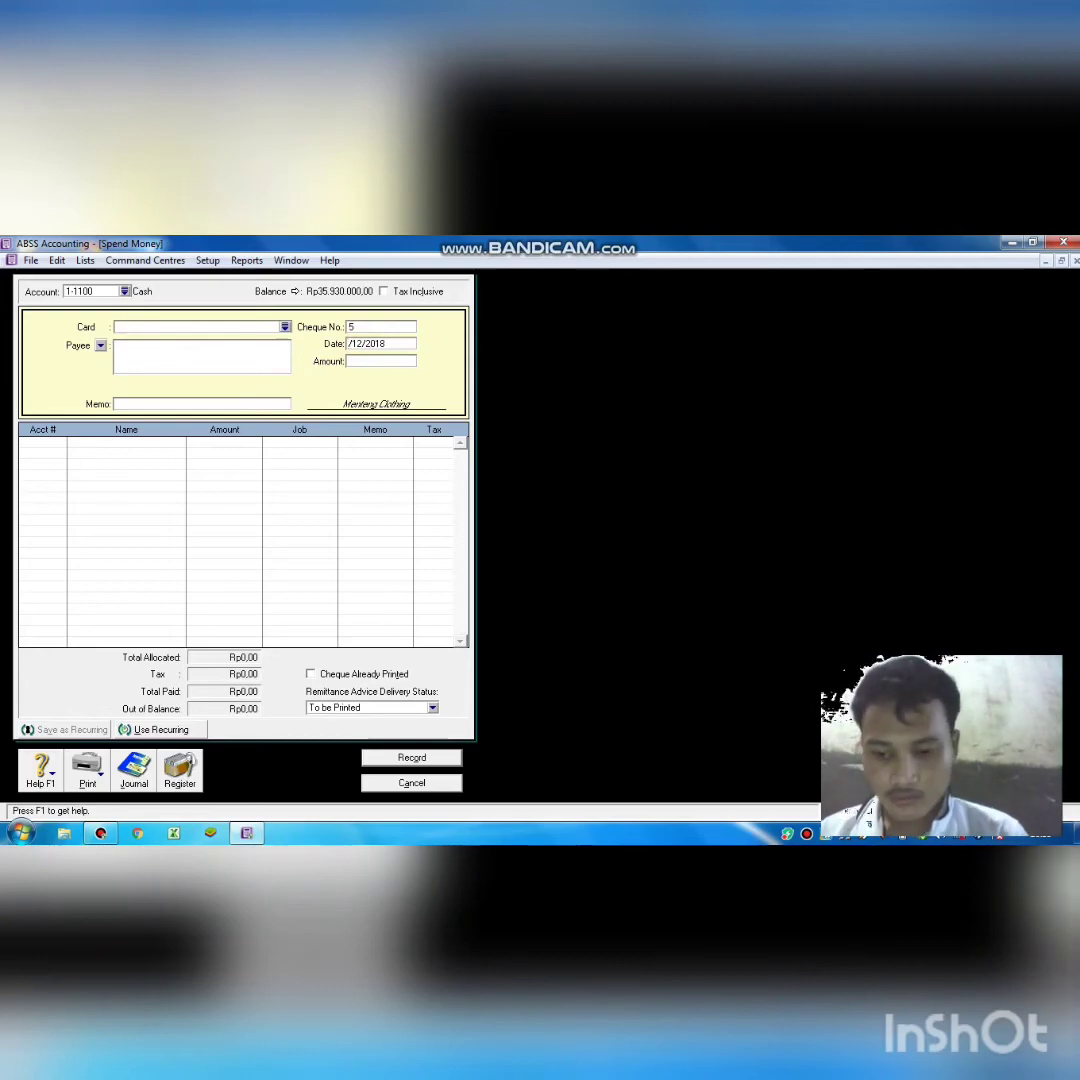
pyautogui.write('5')
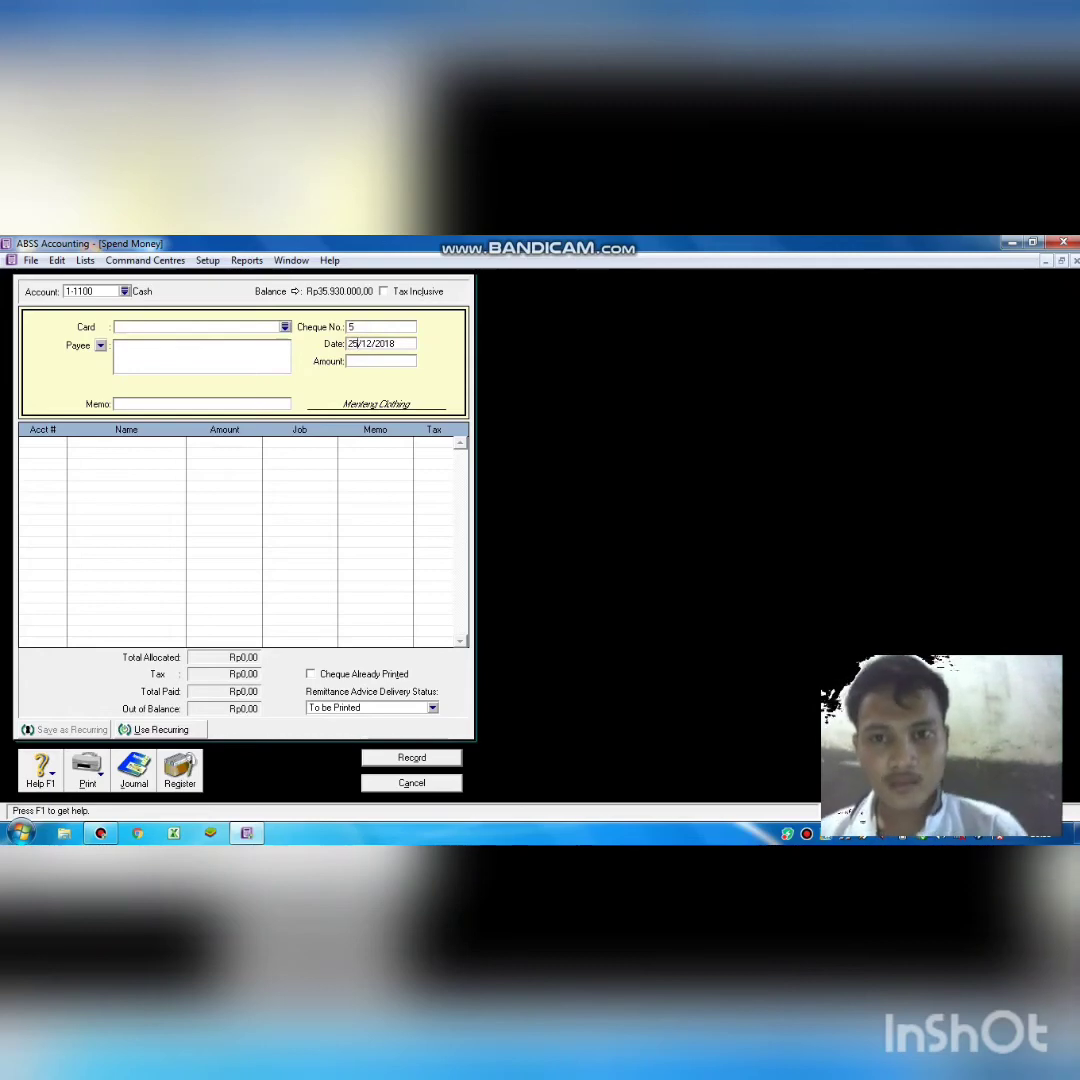
pyautogui.press('Tab')
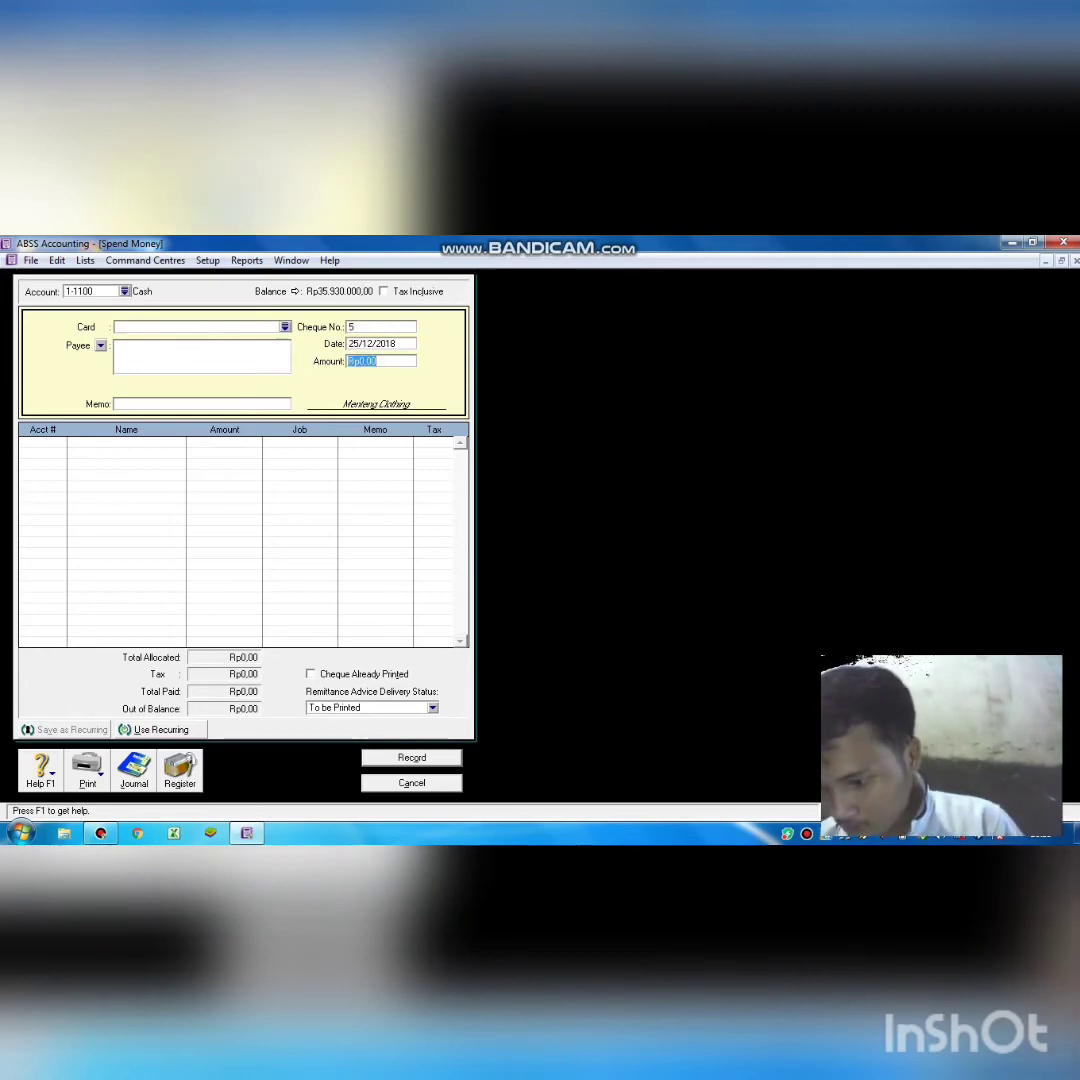
pyautogui.write('50')
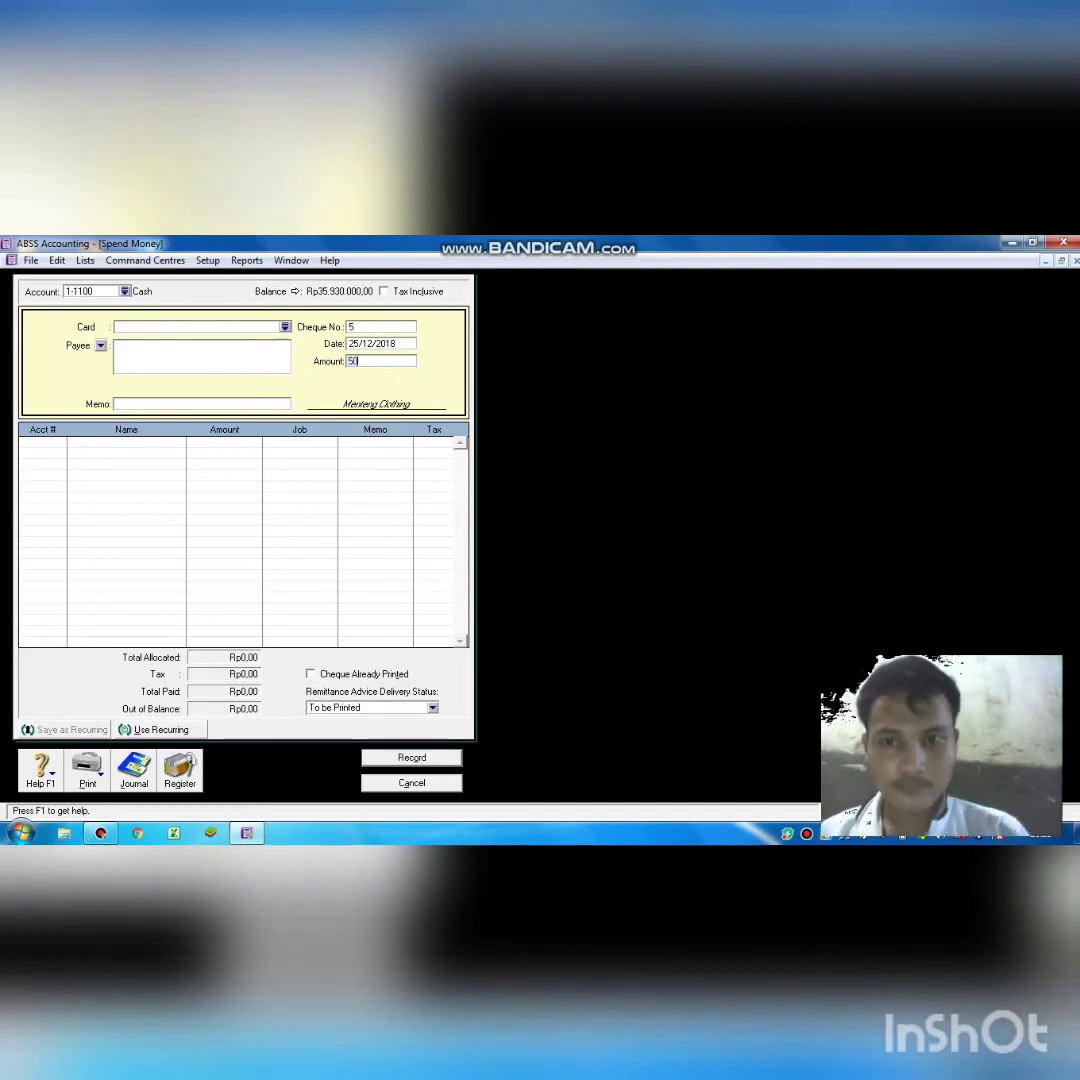
pyautogui.write('000')
pyautogui.press('Tab')
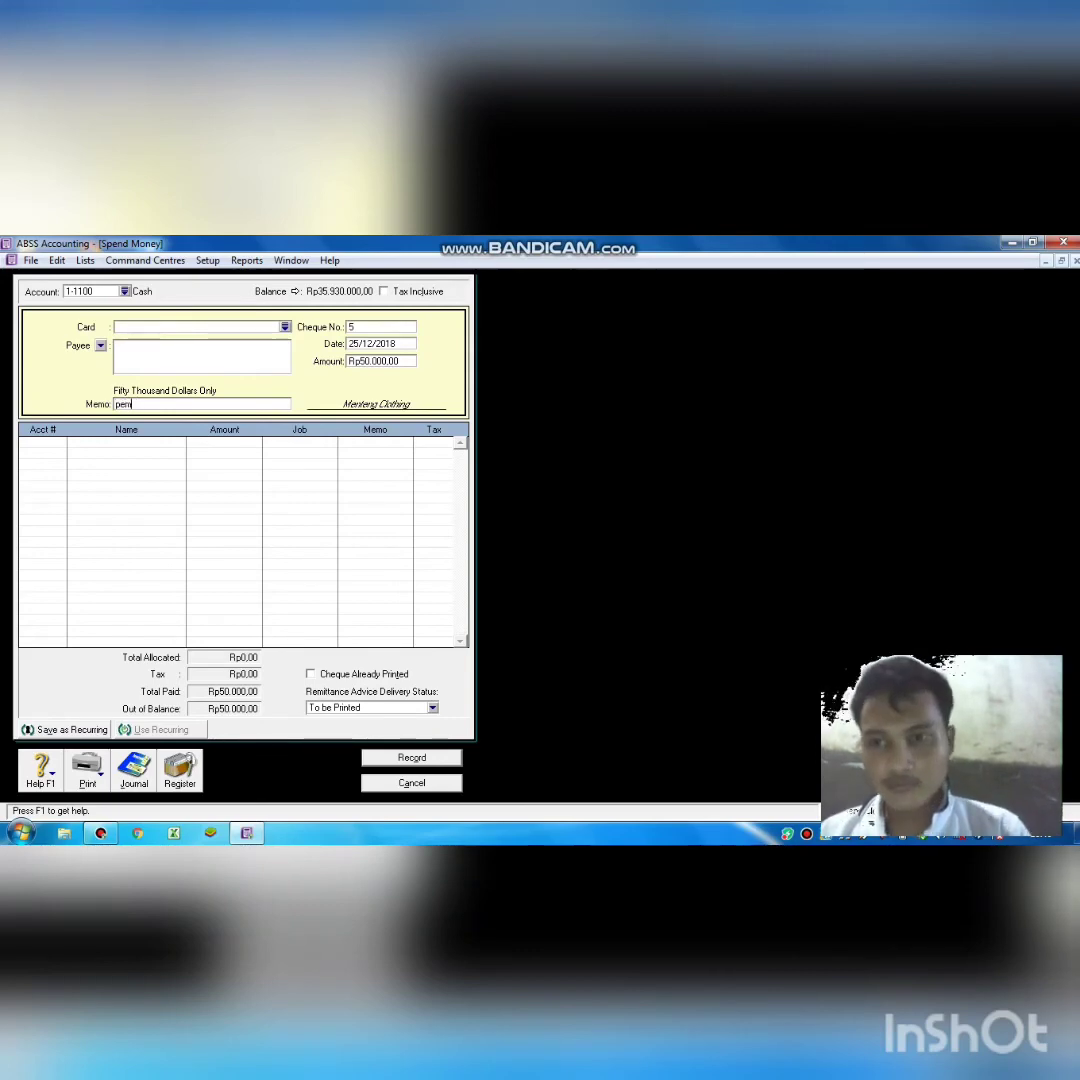
pyautogui.write('aran b')
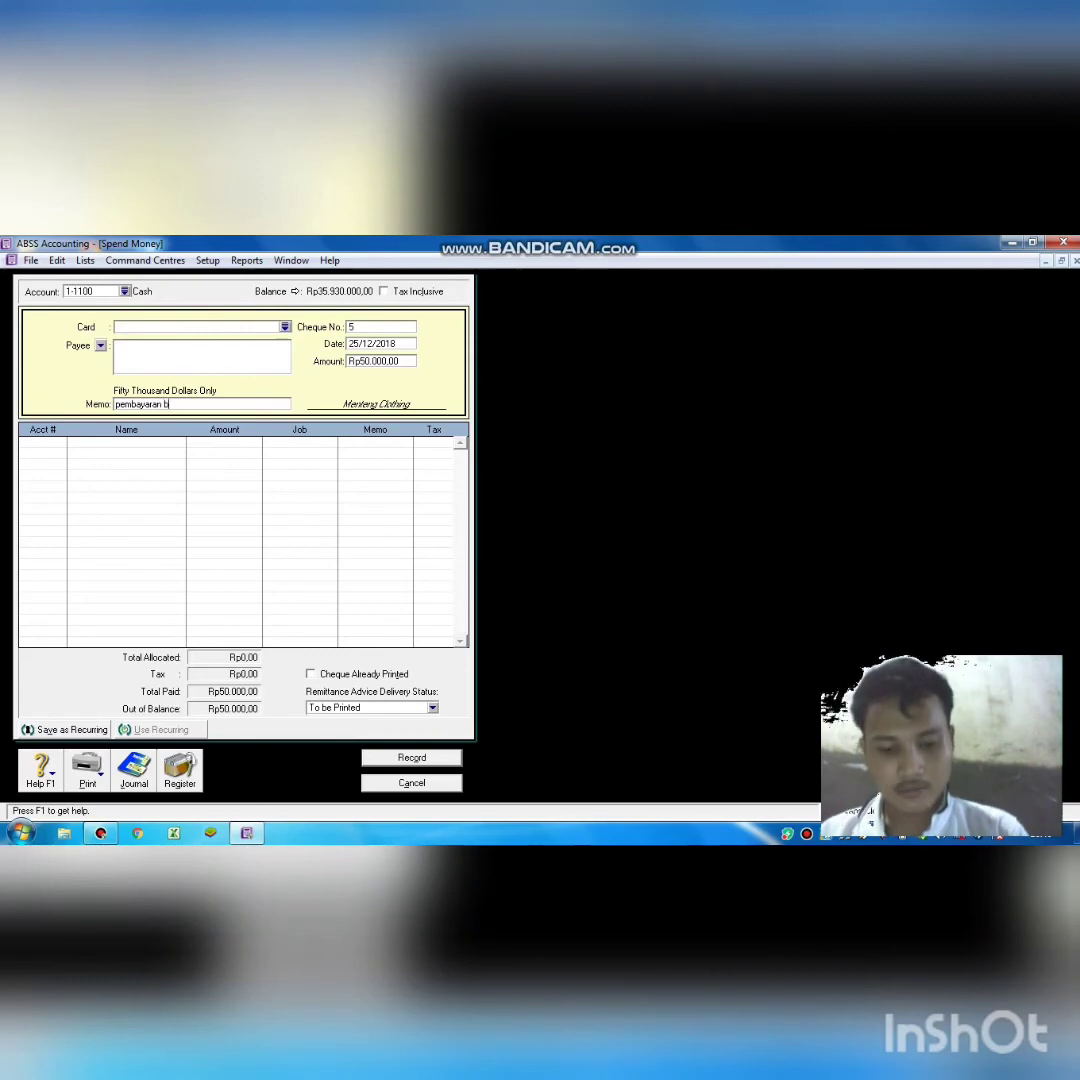
pyautogui.write('iaya an')
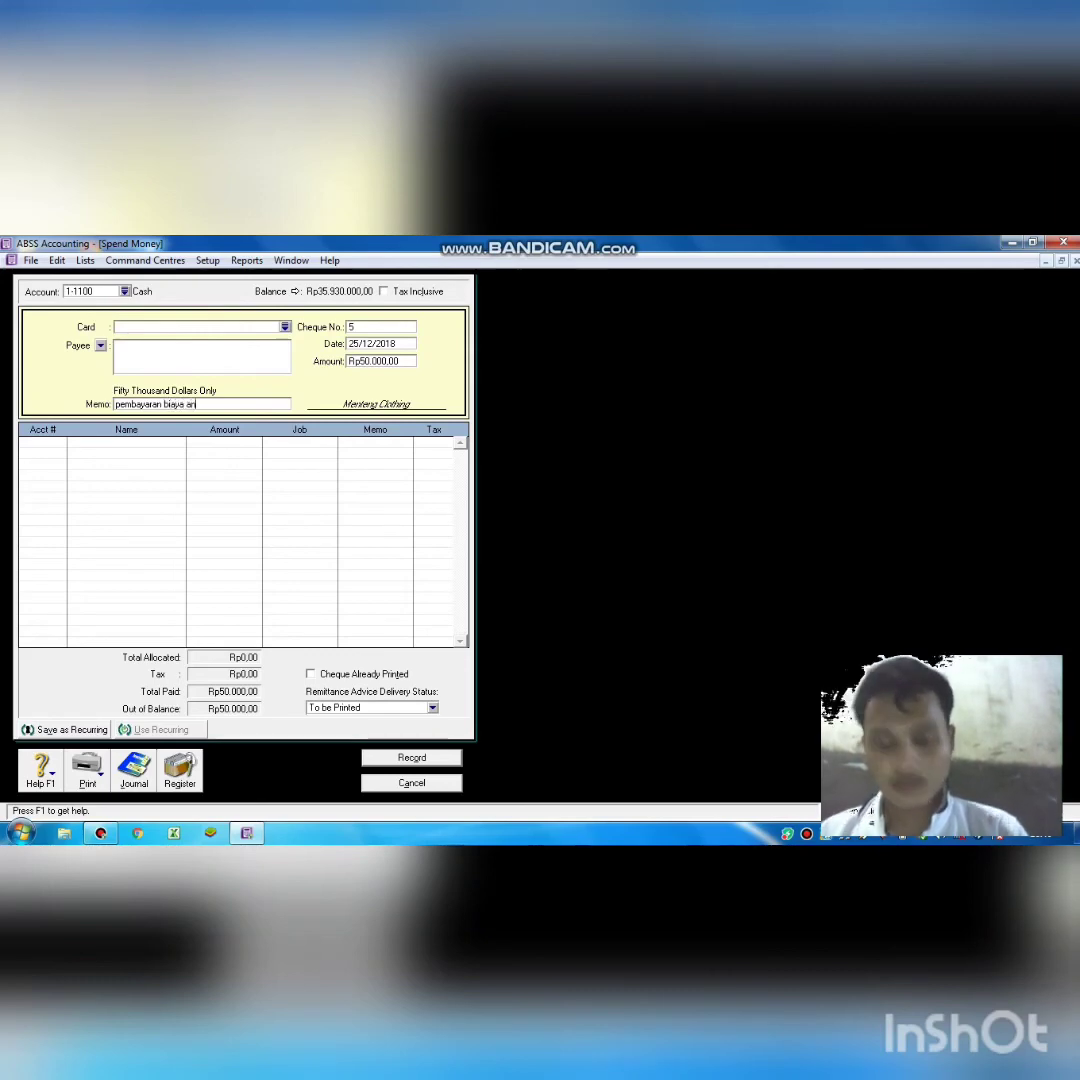
pyautogui.write('gkut sampah')
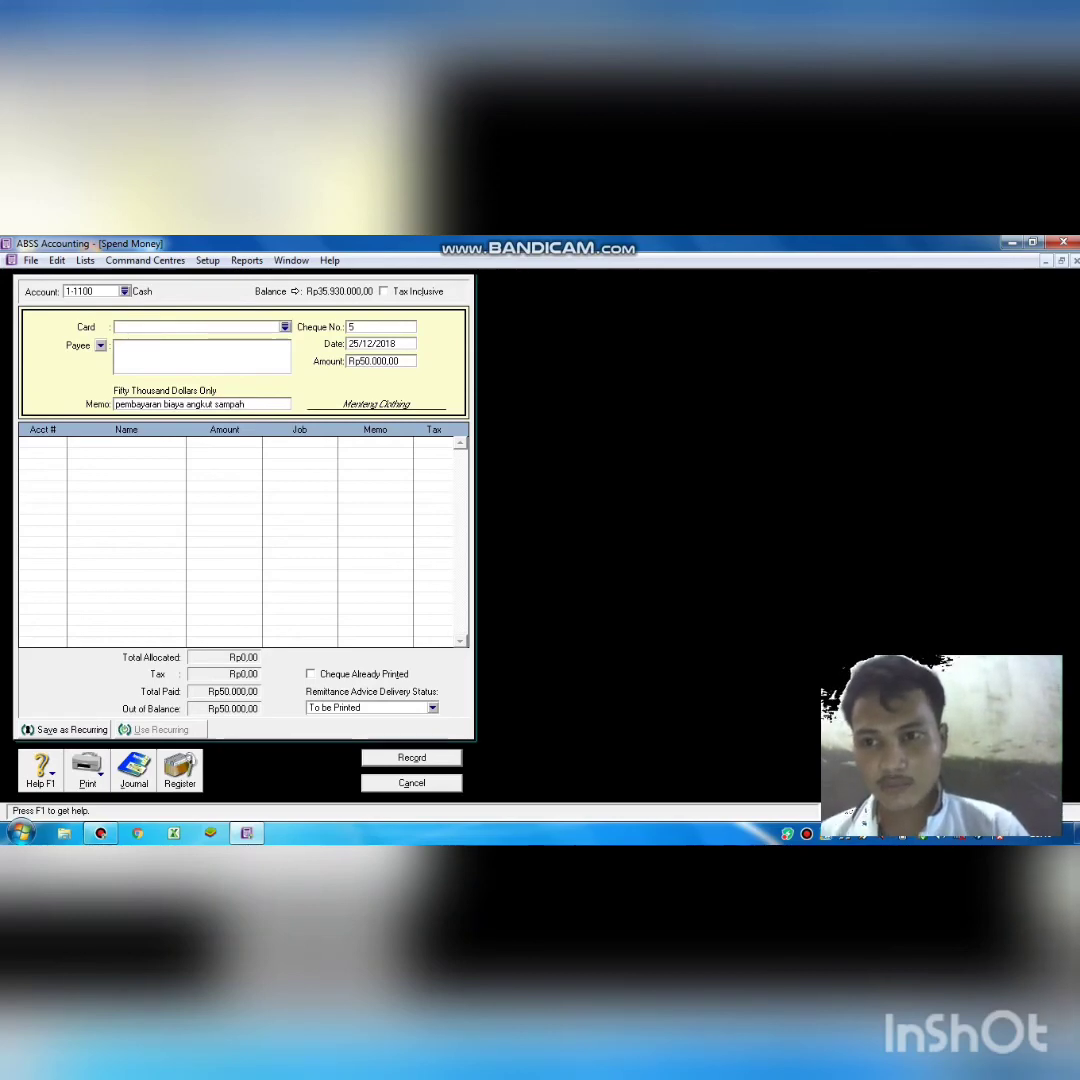
pyautogui.click(50, 439)
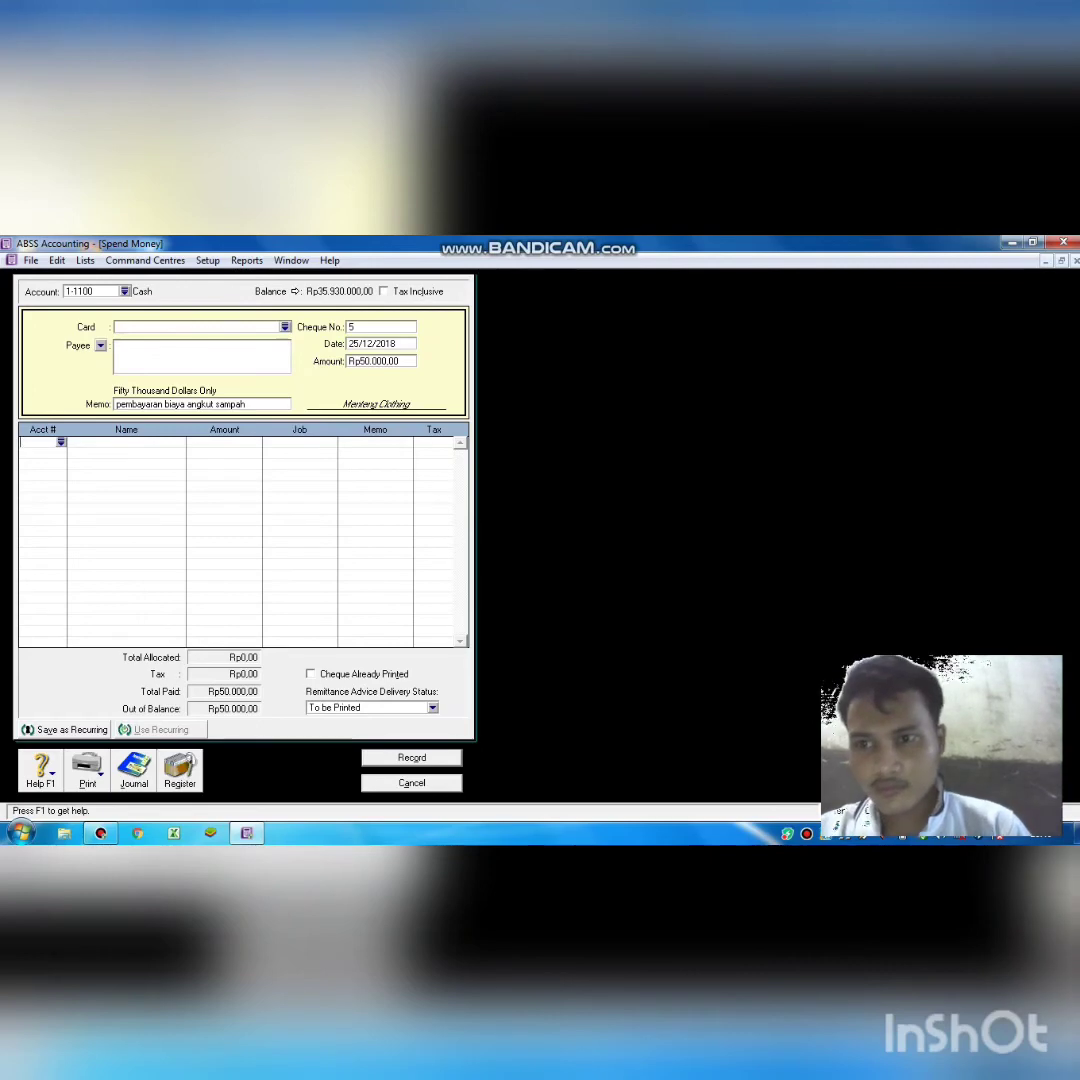
# Allocate cheque 5 to 6-1700 Freigt Expense and record it.
pyautogui.write('6')
pyautogui.press('Return')
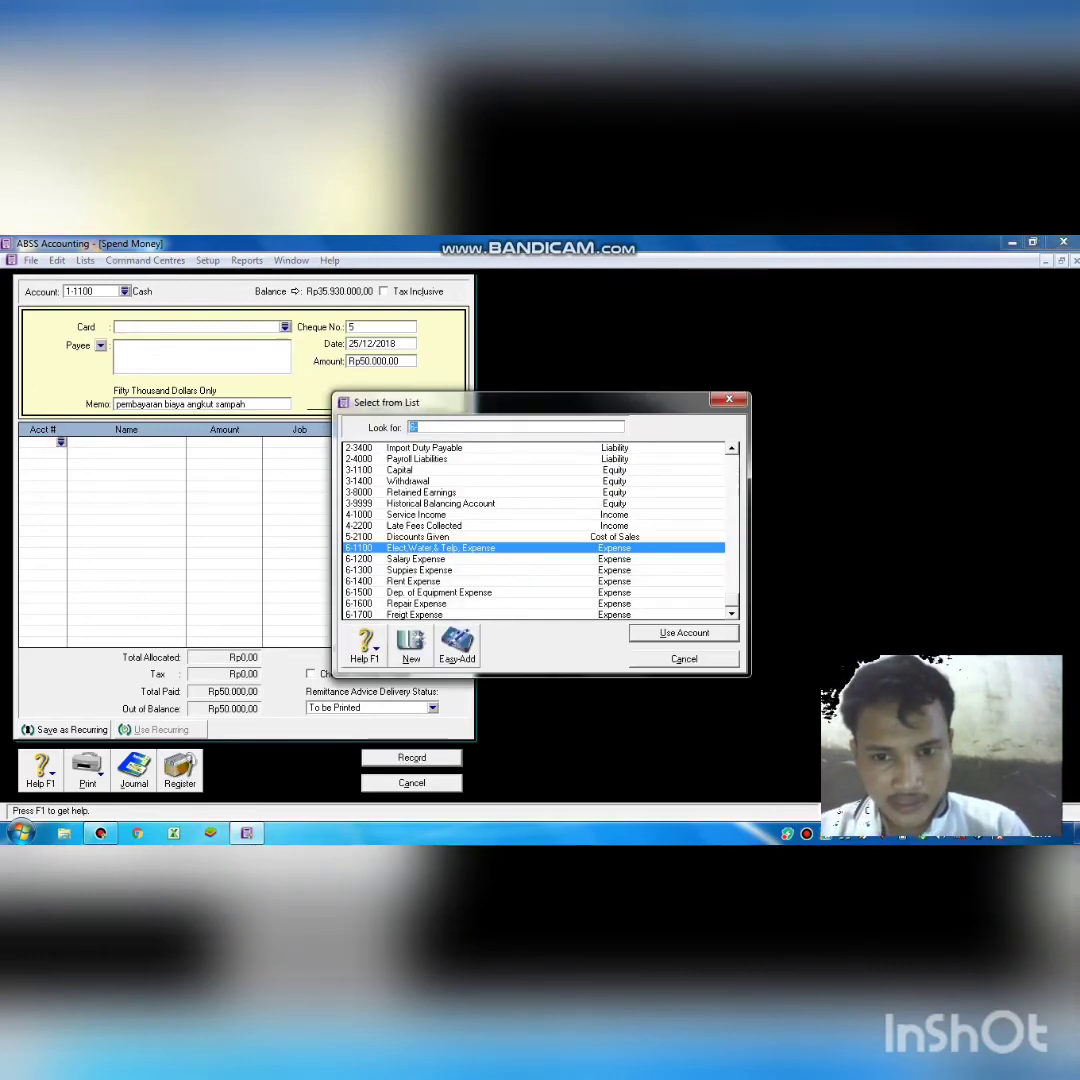
pyautogui.write('6-1700')
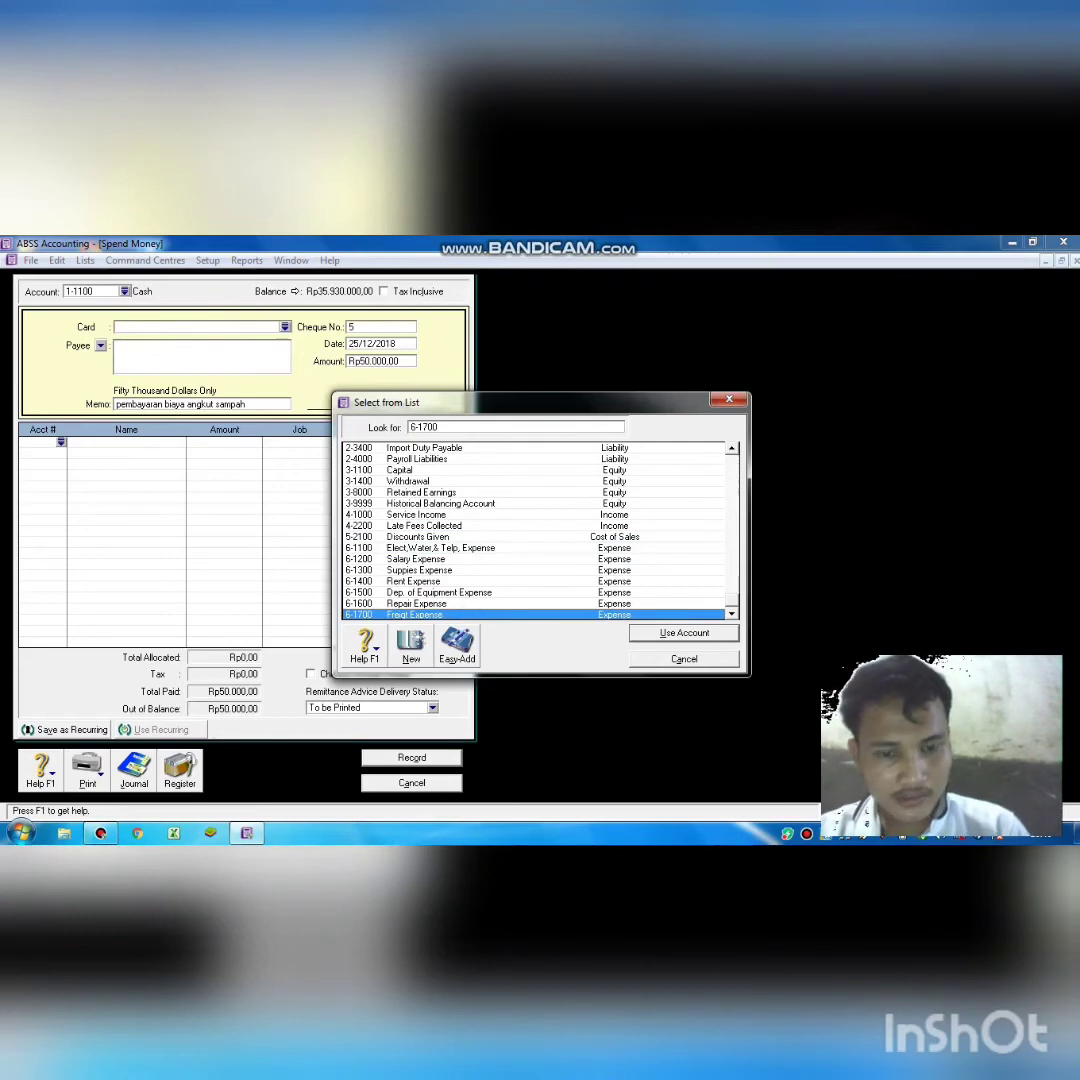
pyautogui.doubleClick(560, 612)
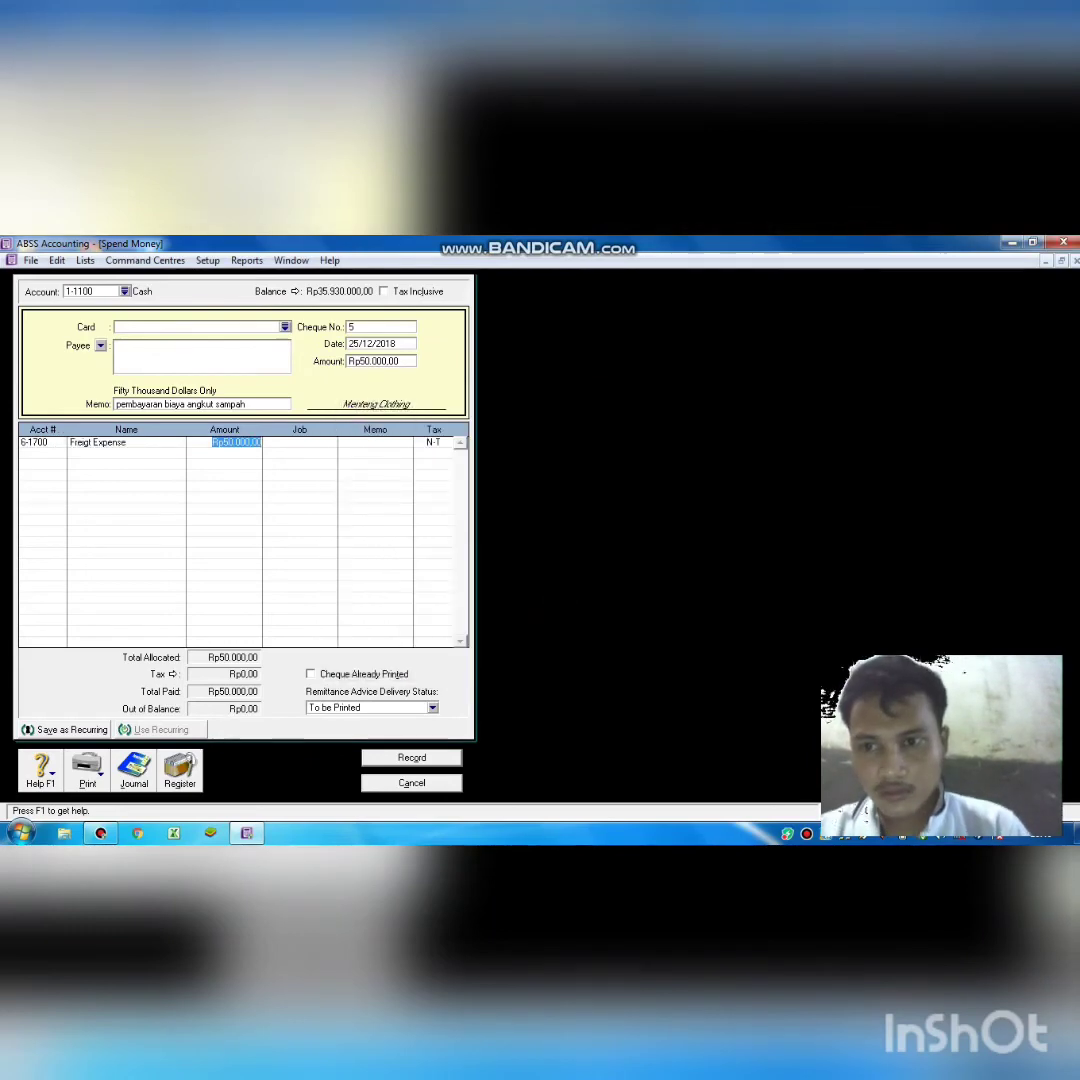
pyautogui.press('Return')
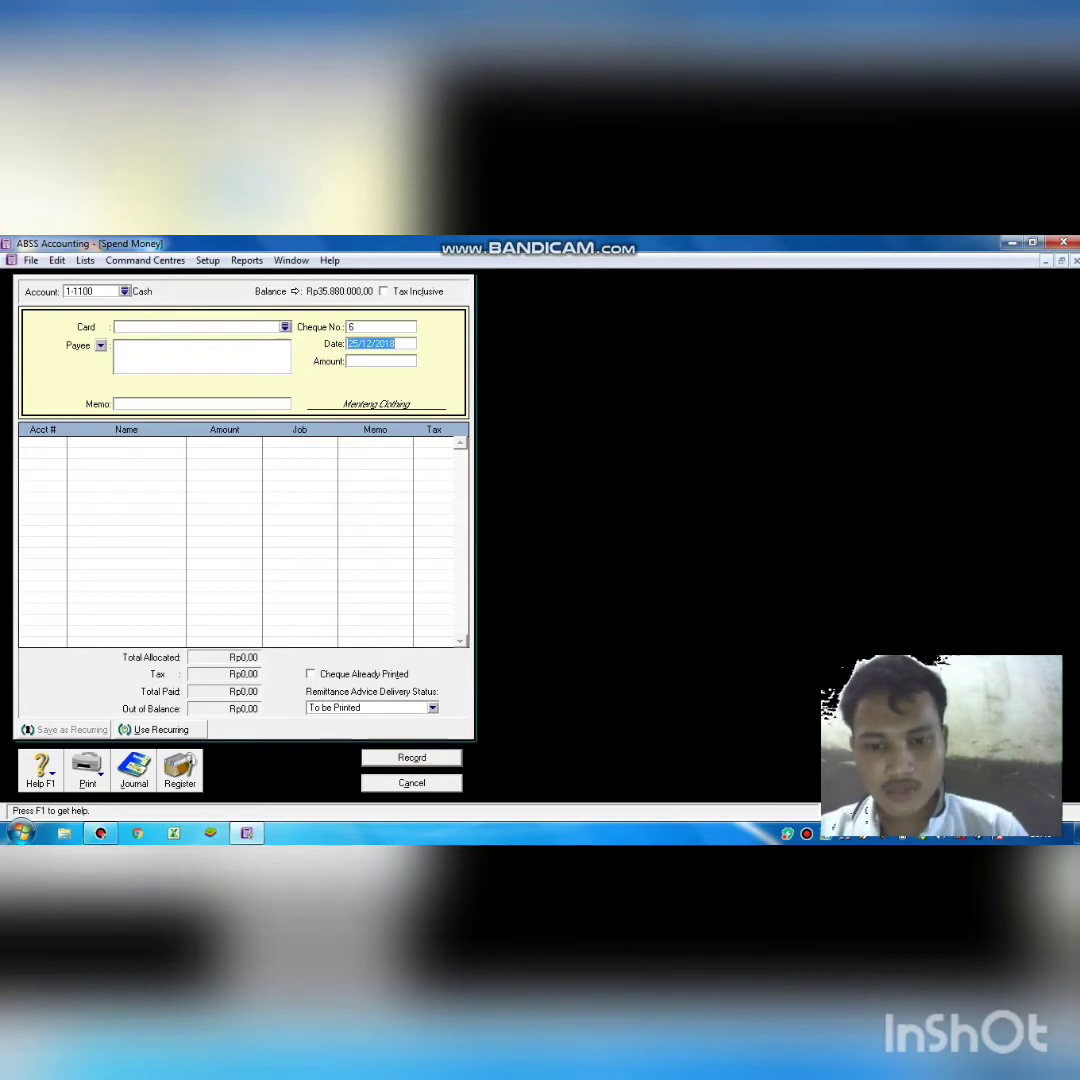
# Close the cheque entry and start a new Receive Money entry into Cash.
pyautogui.press('Escape')
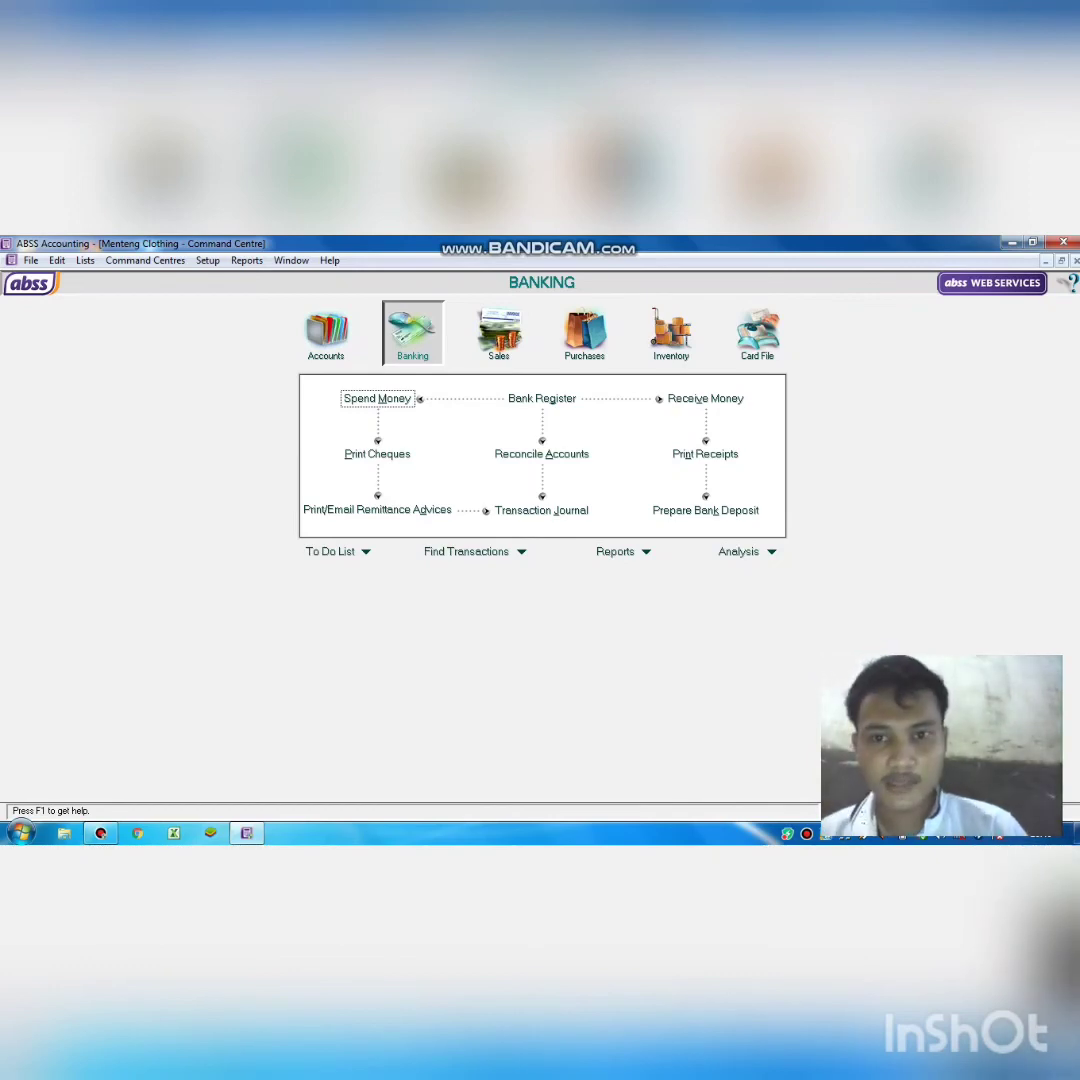
pyautogui.click(703, 398)
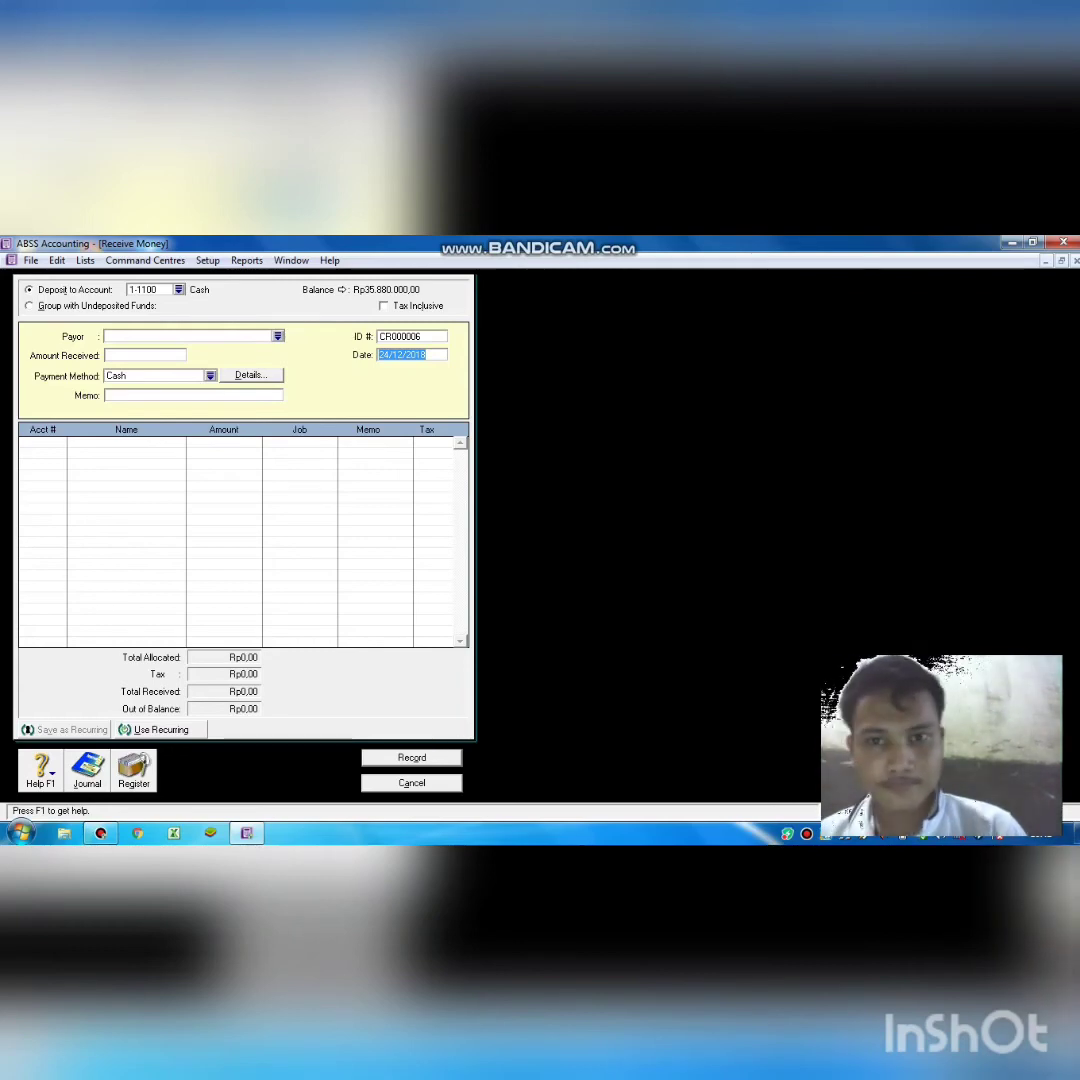
# Set the receipt date to 26/12/2018 and the amount to Rp1.445.000,00.
pyautogui.click(388, 356)
pyautogui.press('BackSpace')
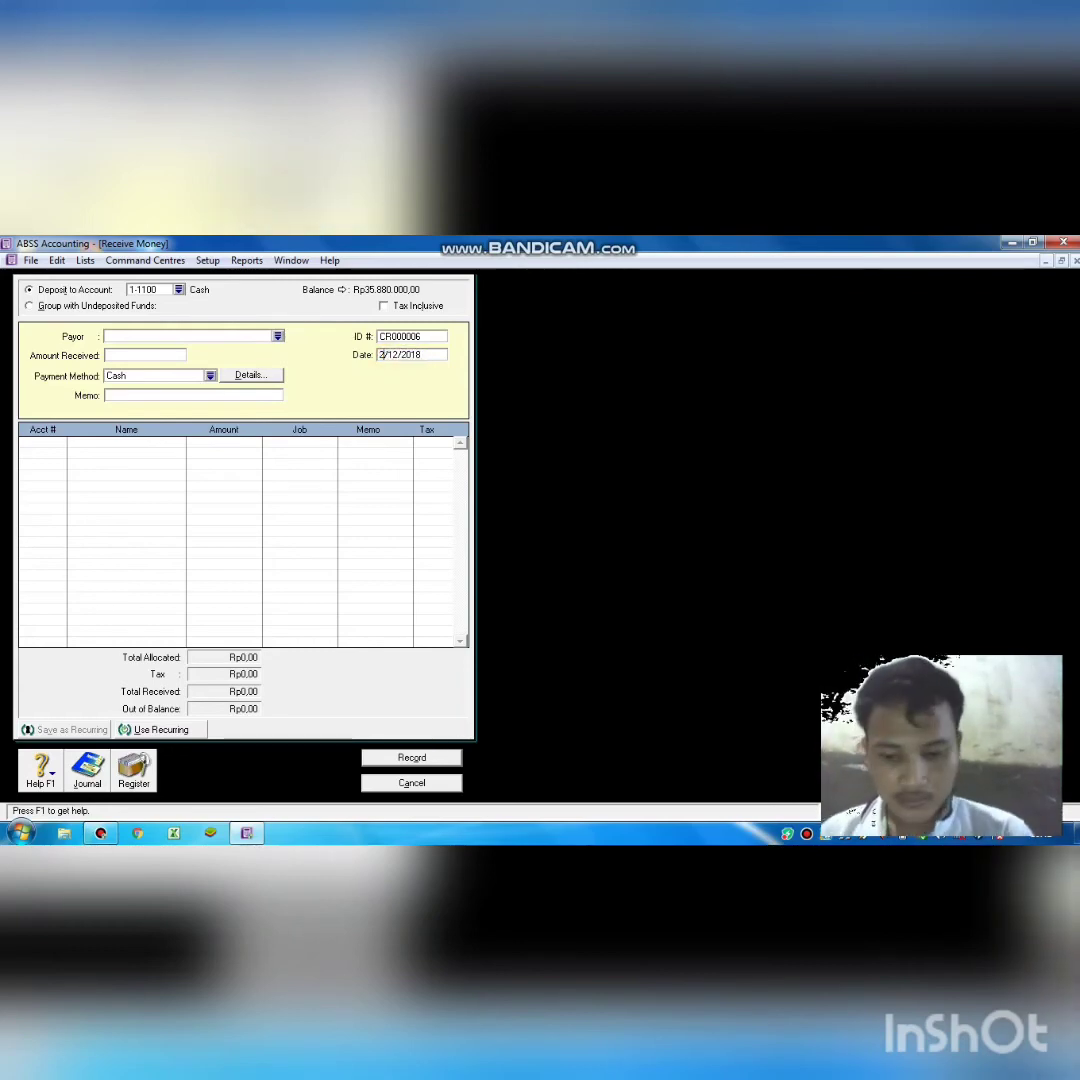
pyautogui.write('6')
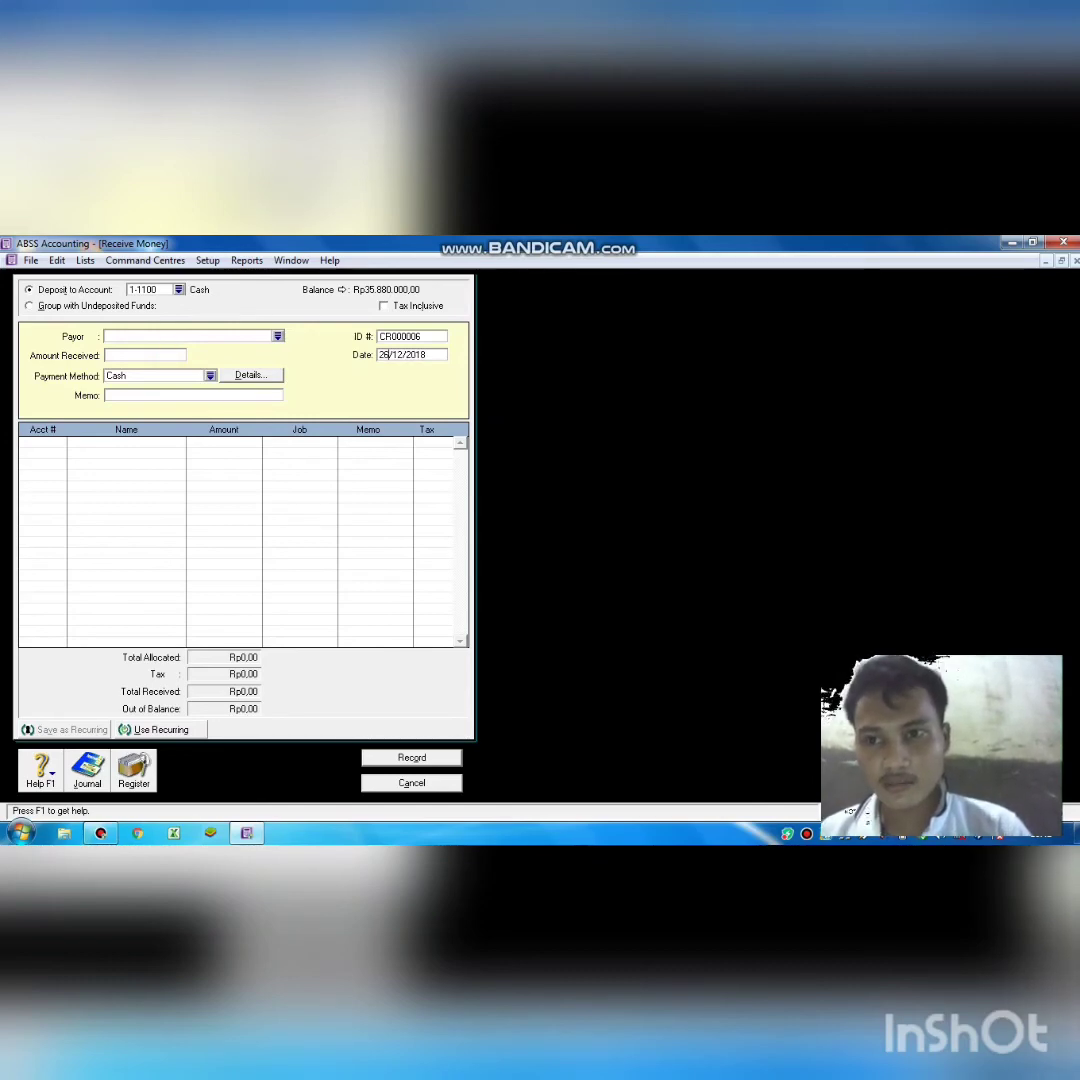
pyautogui.press('Tab')
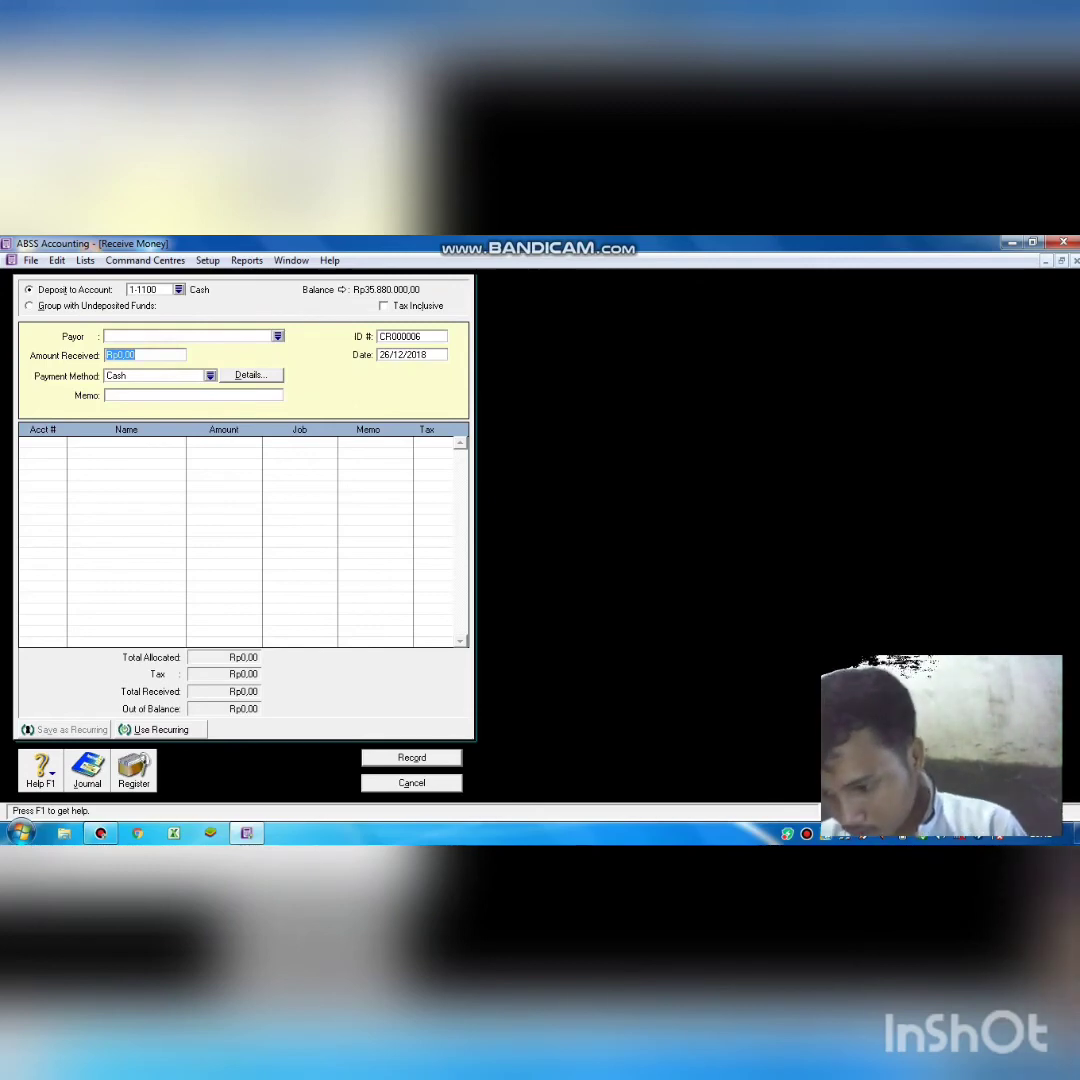
pyautogui.write('1.445.00')
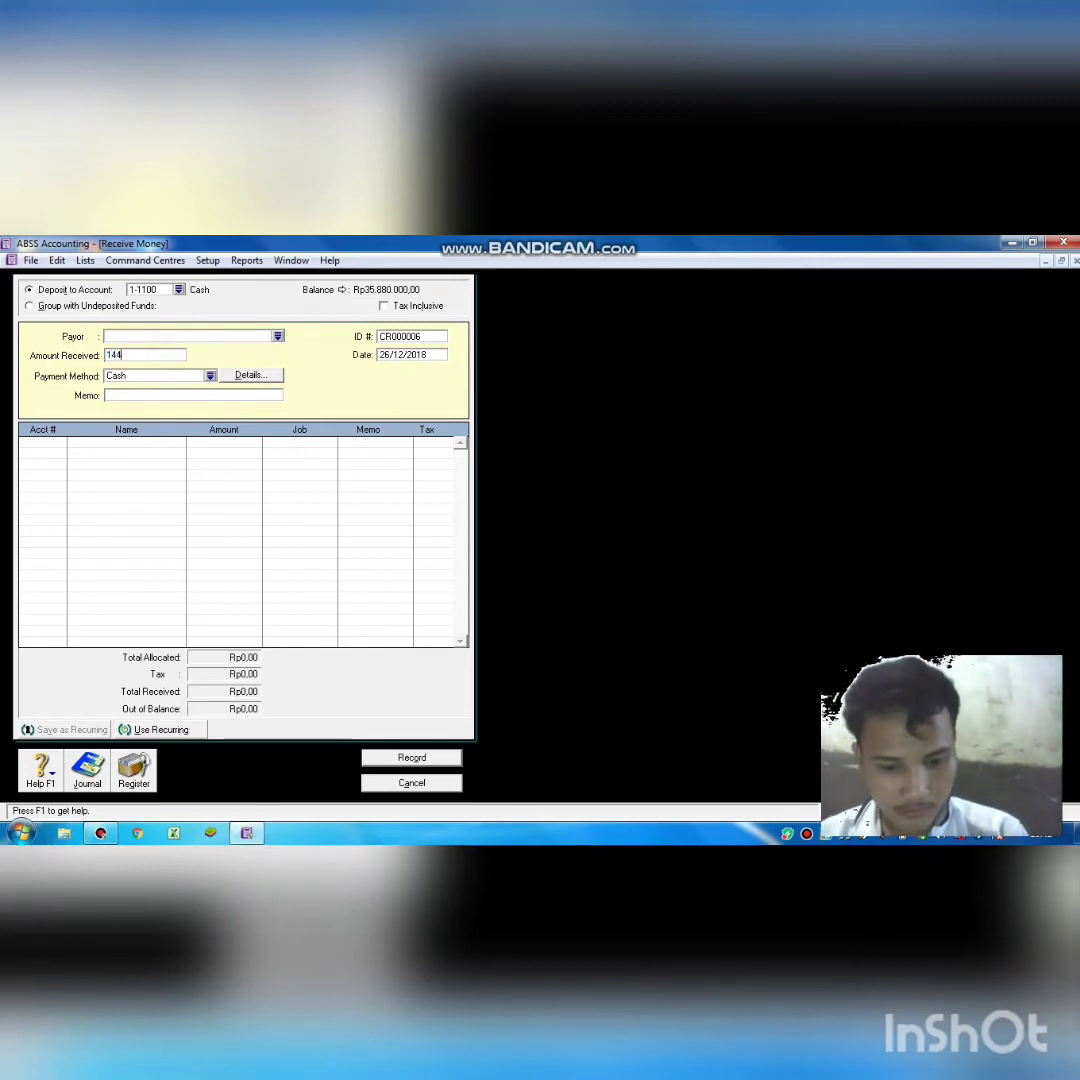
pyautogui.write('000')
pyautogui.press('Tab')
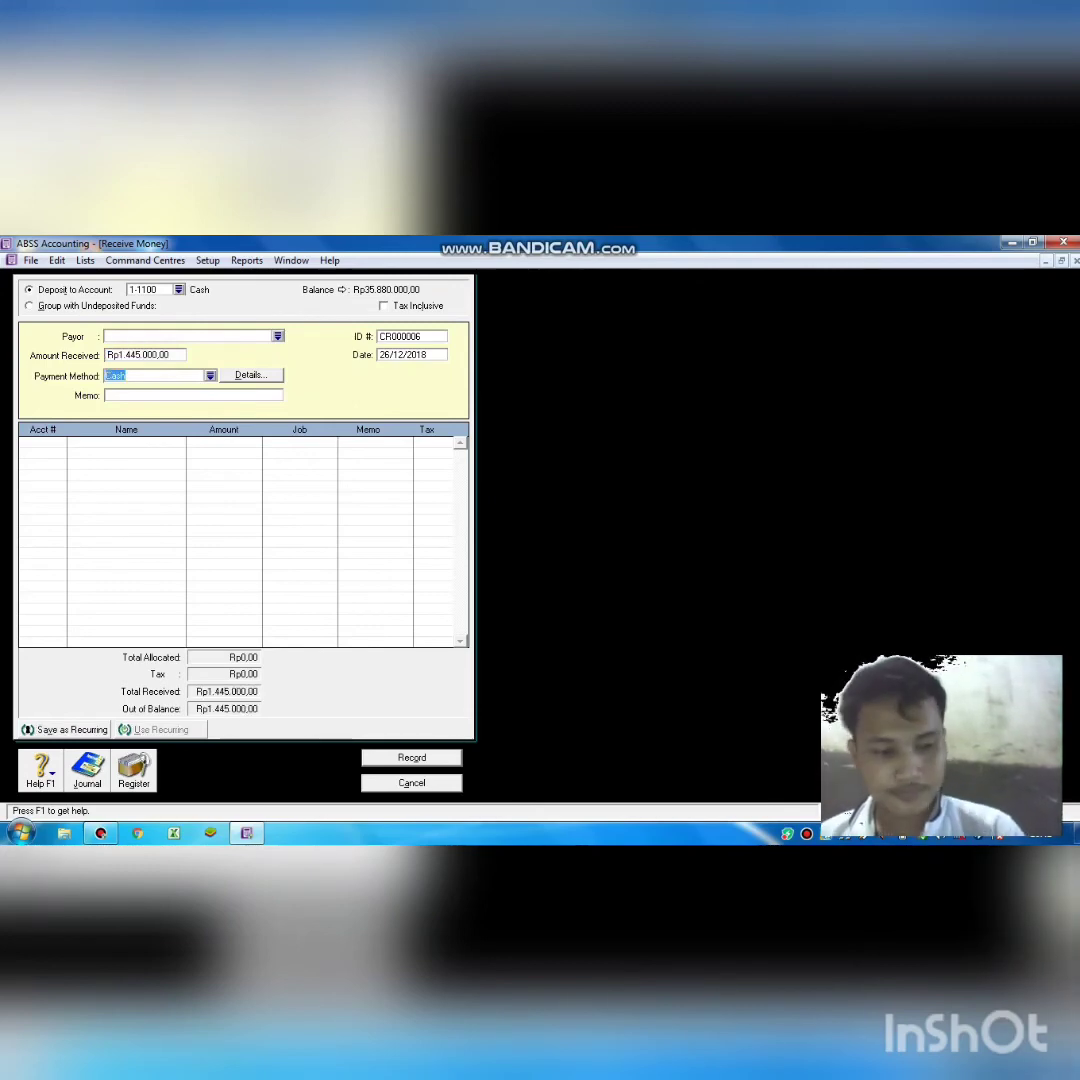
# Add memo 'menerima pendapatan jasa', allocate to 4-1000 Service Income, record, and close the form.
pyautogui.click(135, 394)
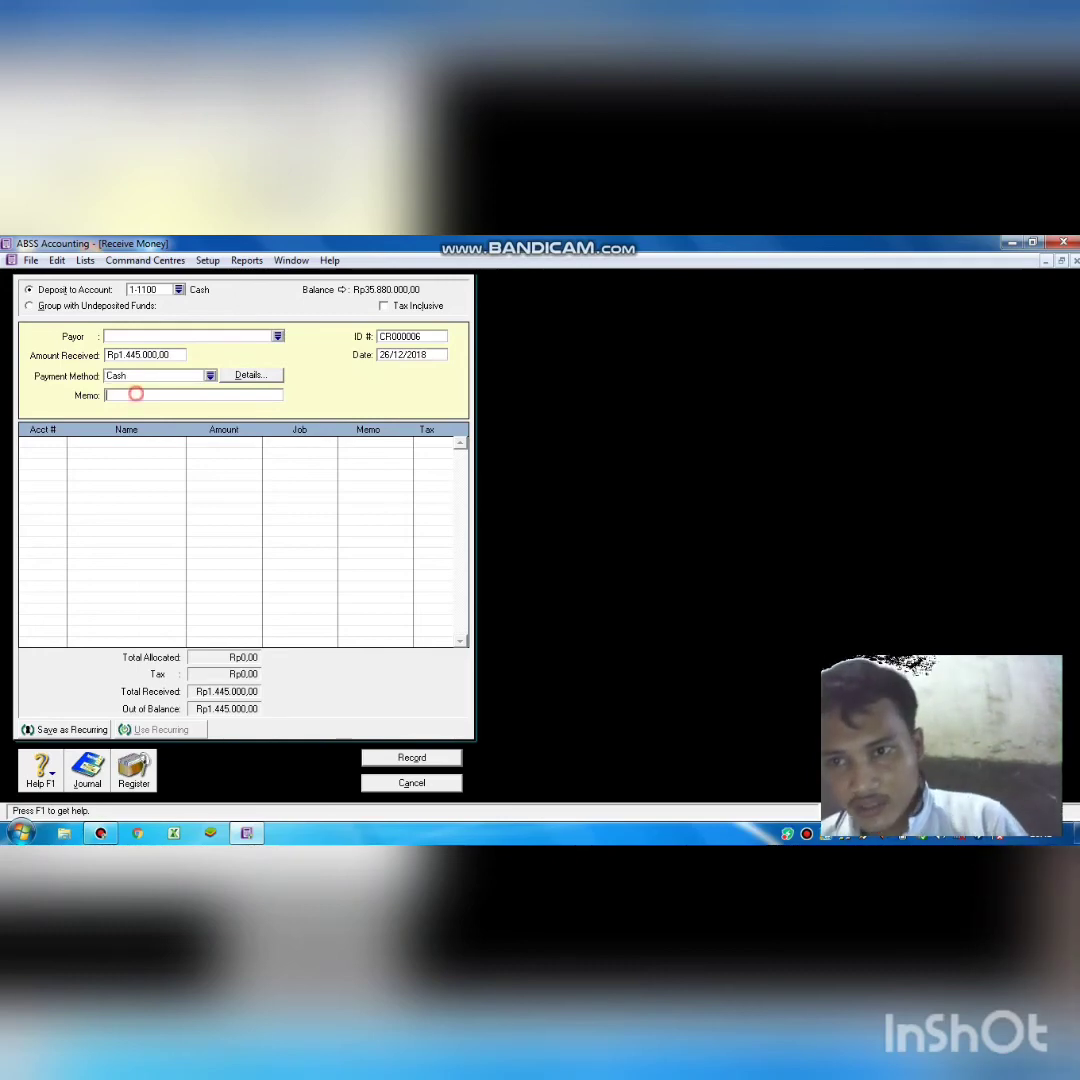
pyautogui.write('men')
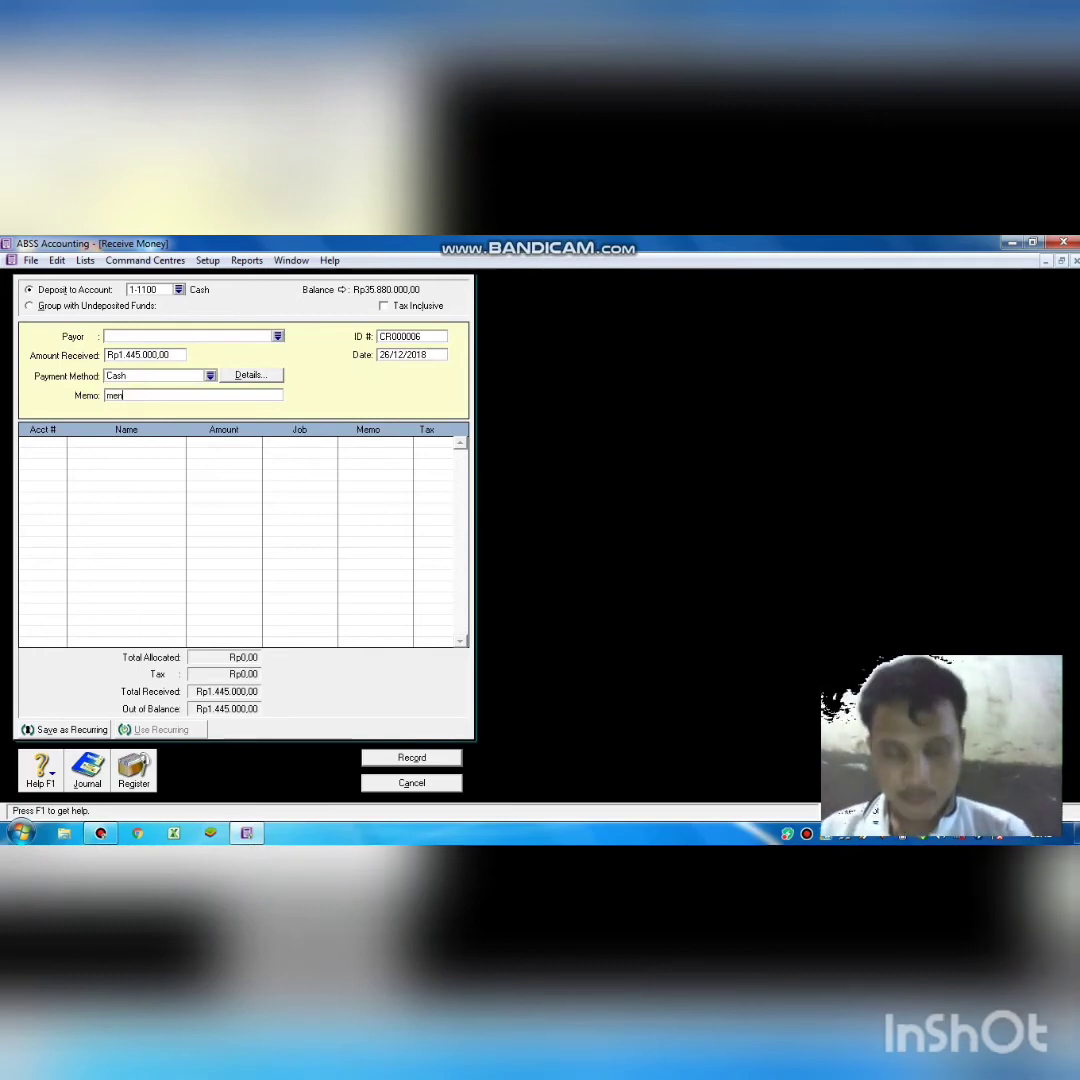
pyautogui.write('erima pen')
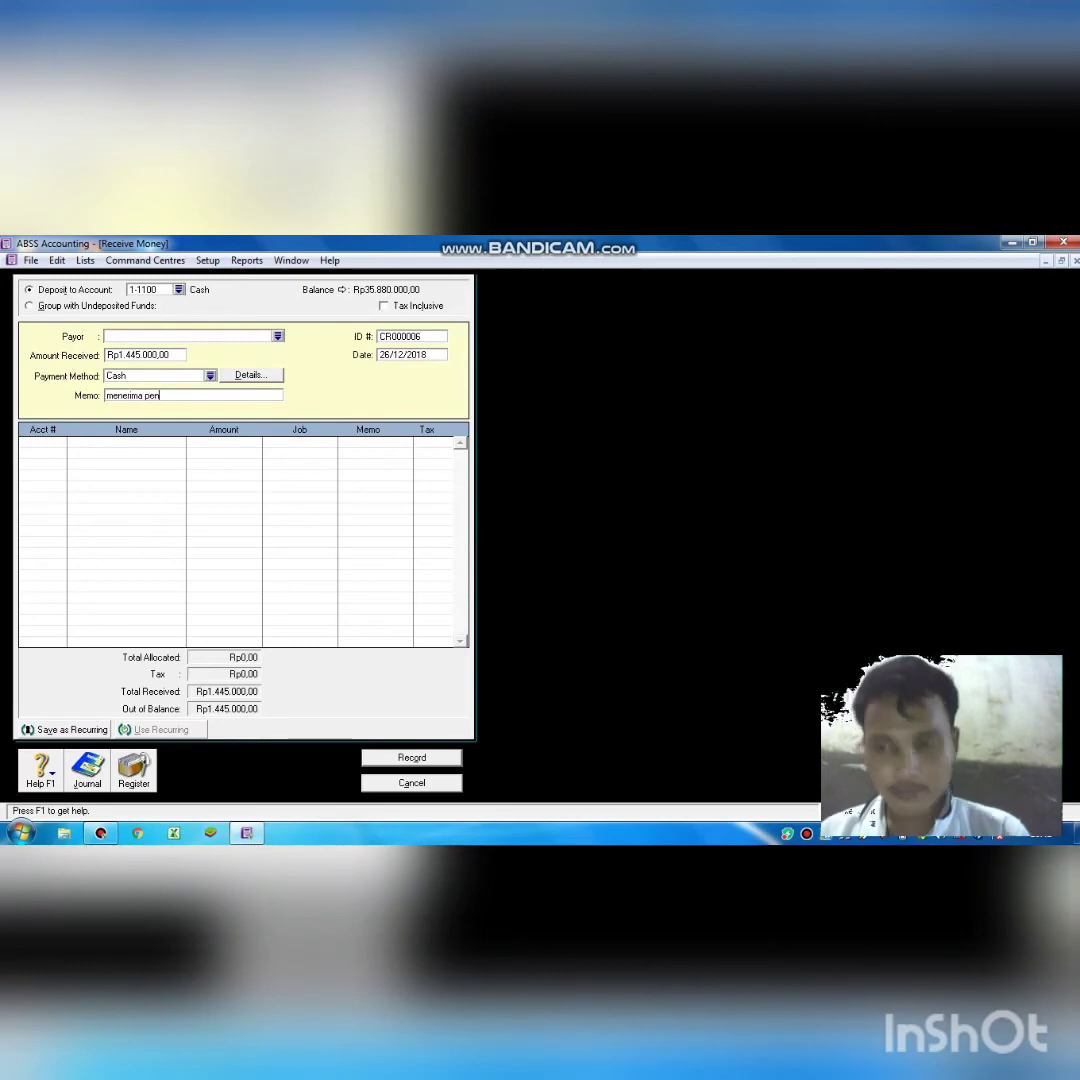
pyautogui.write('dapatan ja')
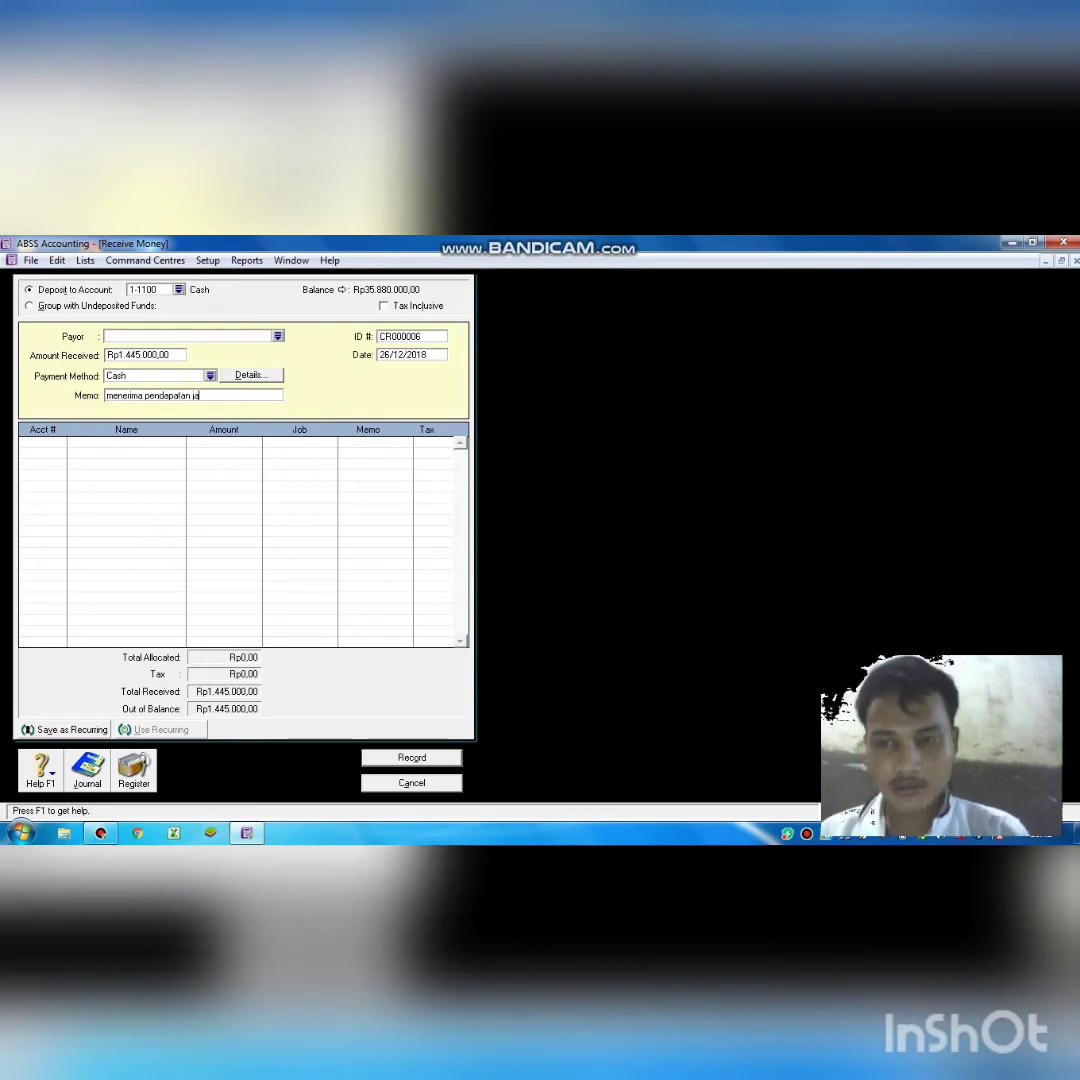
pyautogui.write('sa')
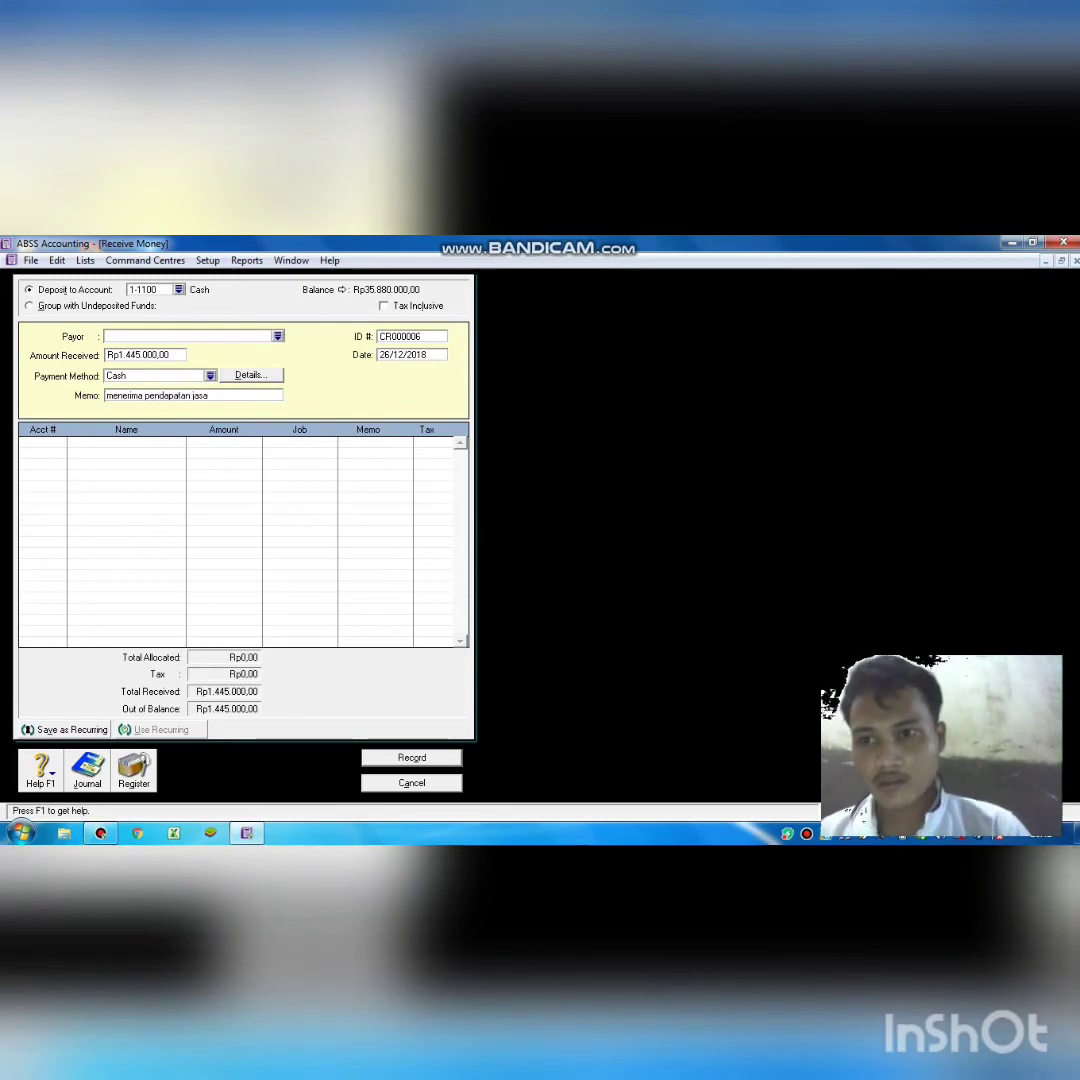
pyautogui.press('Tab')
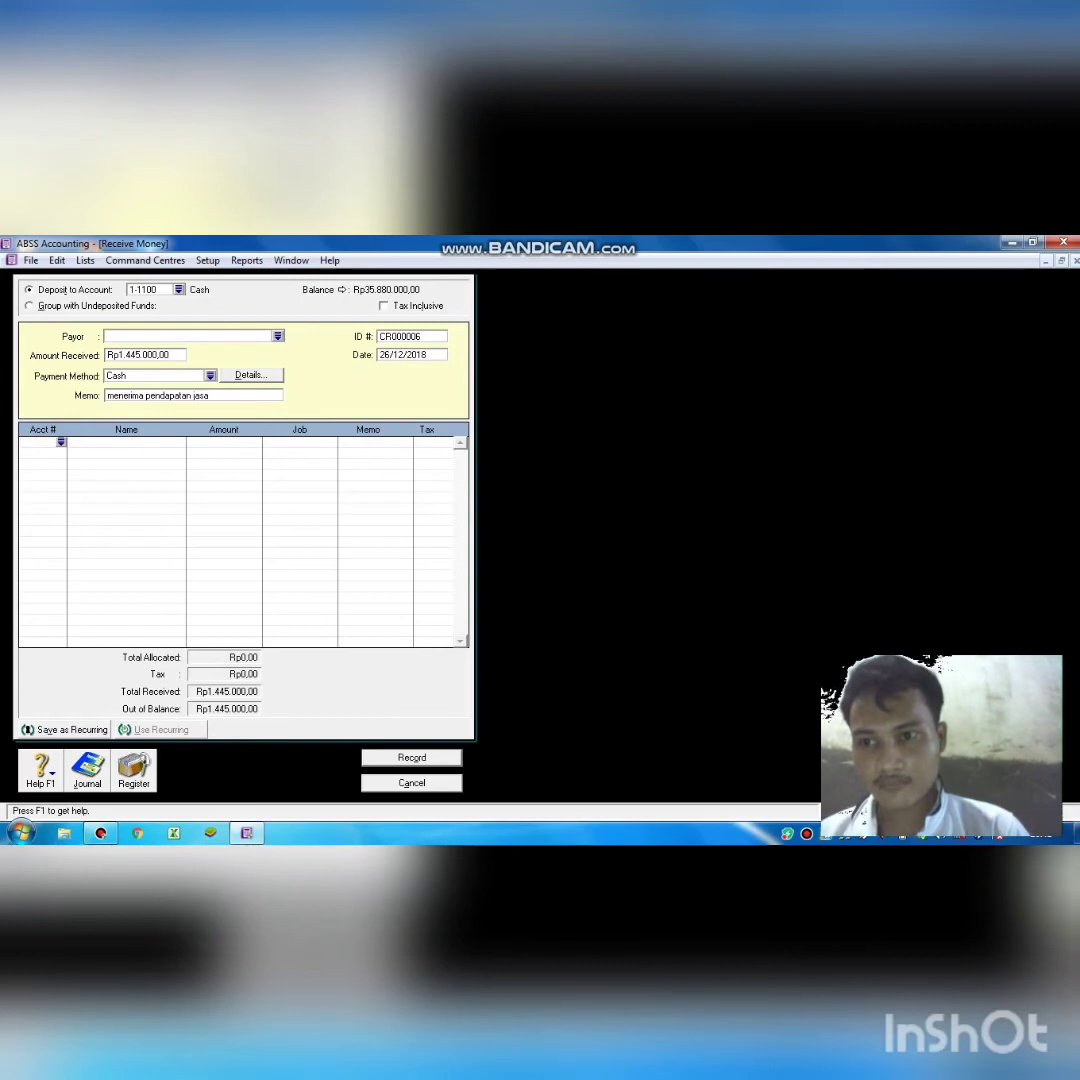
pyautogui.write('4')
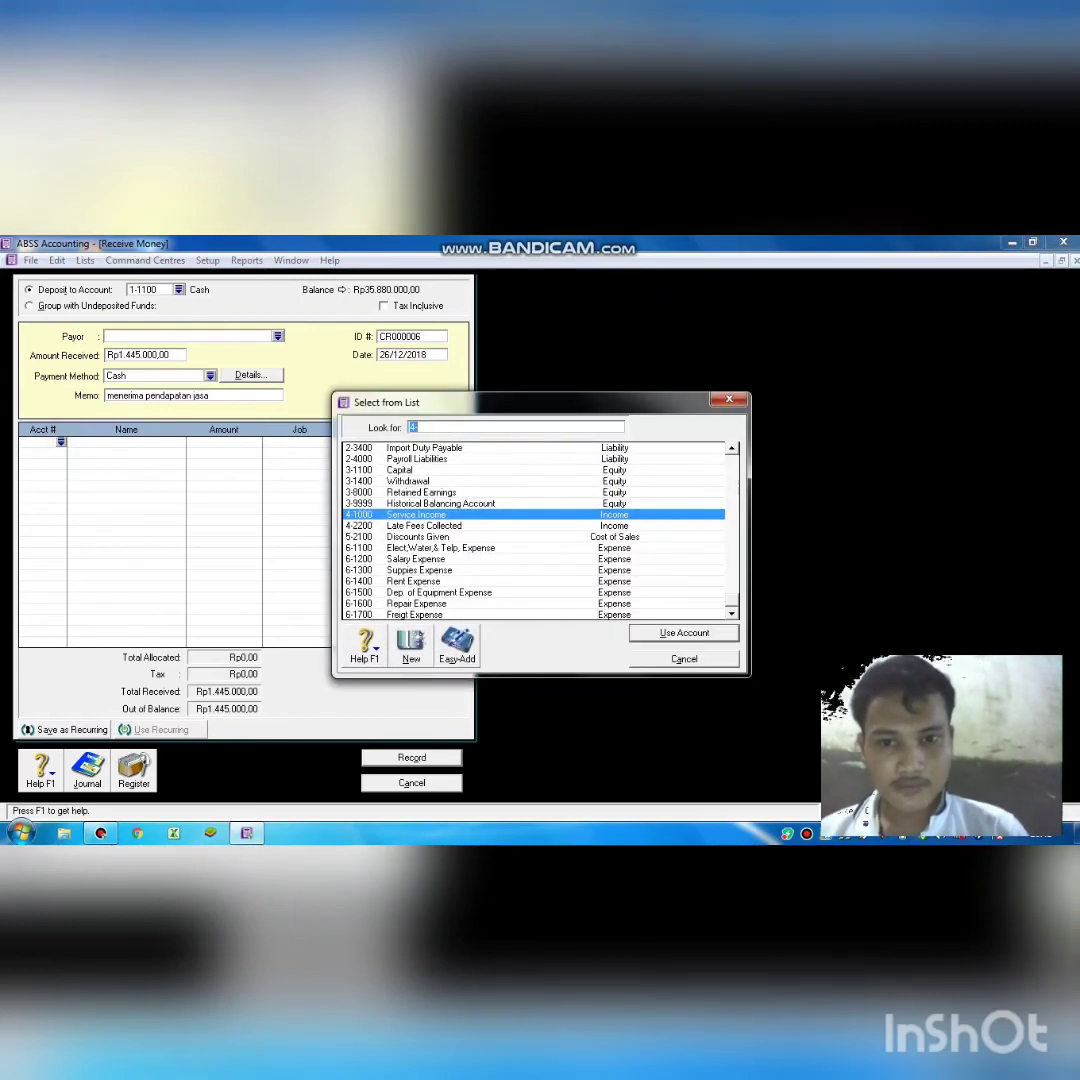
pyautogui.press('Return')
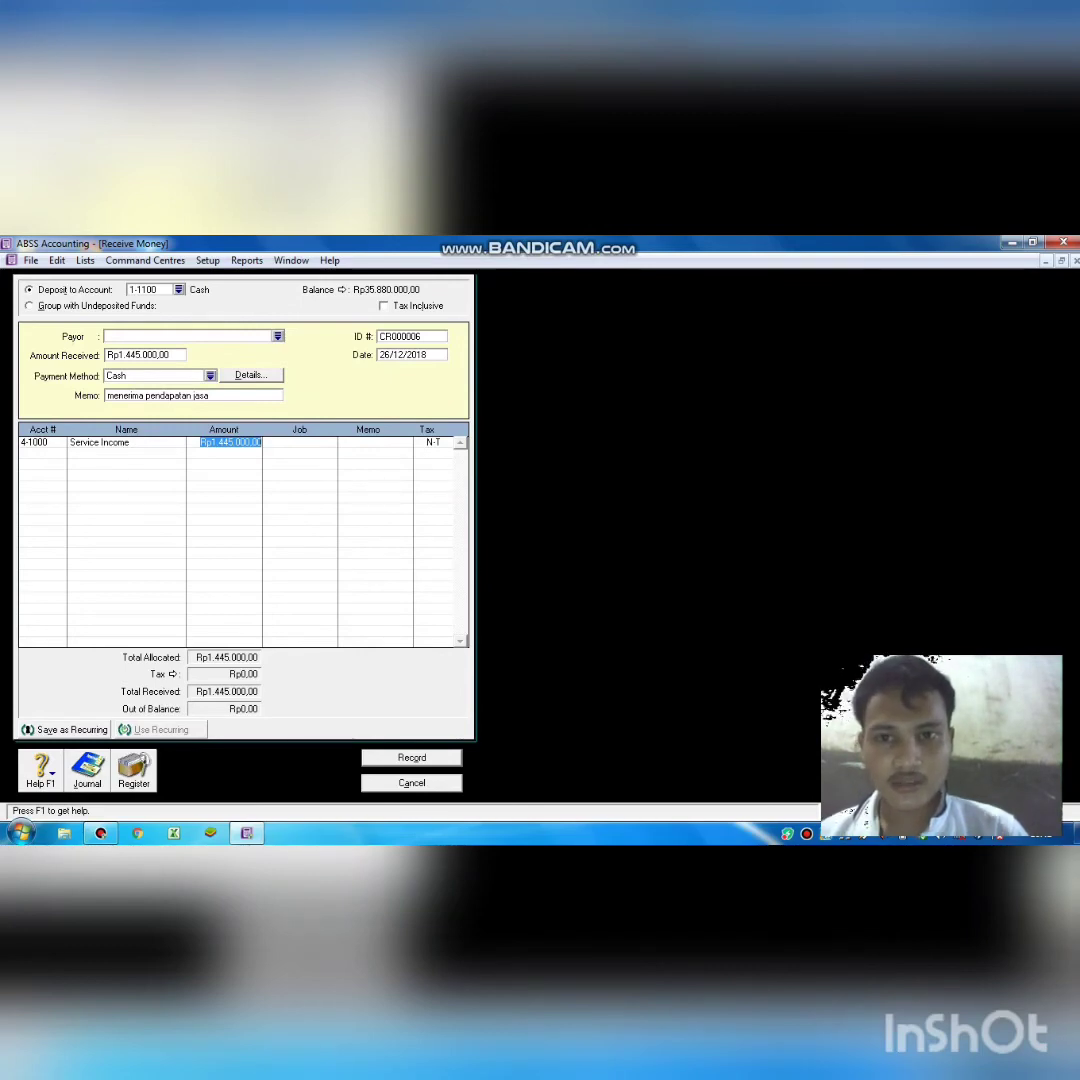
pyautogui.press('Return')
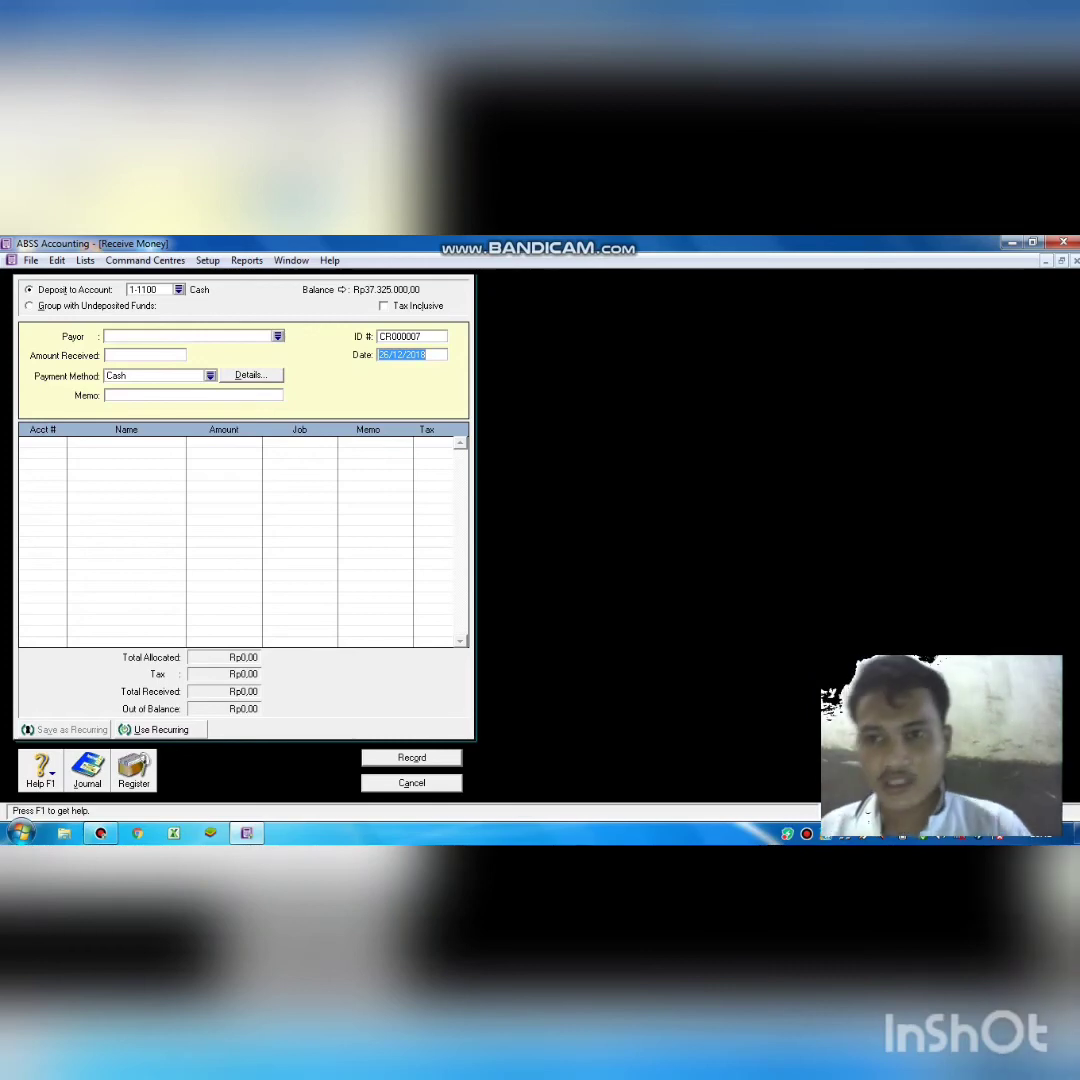
pyautogui.click(377, 782)
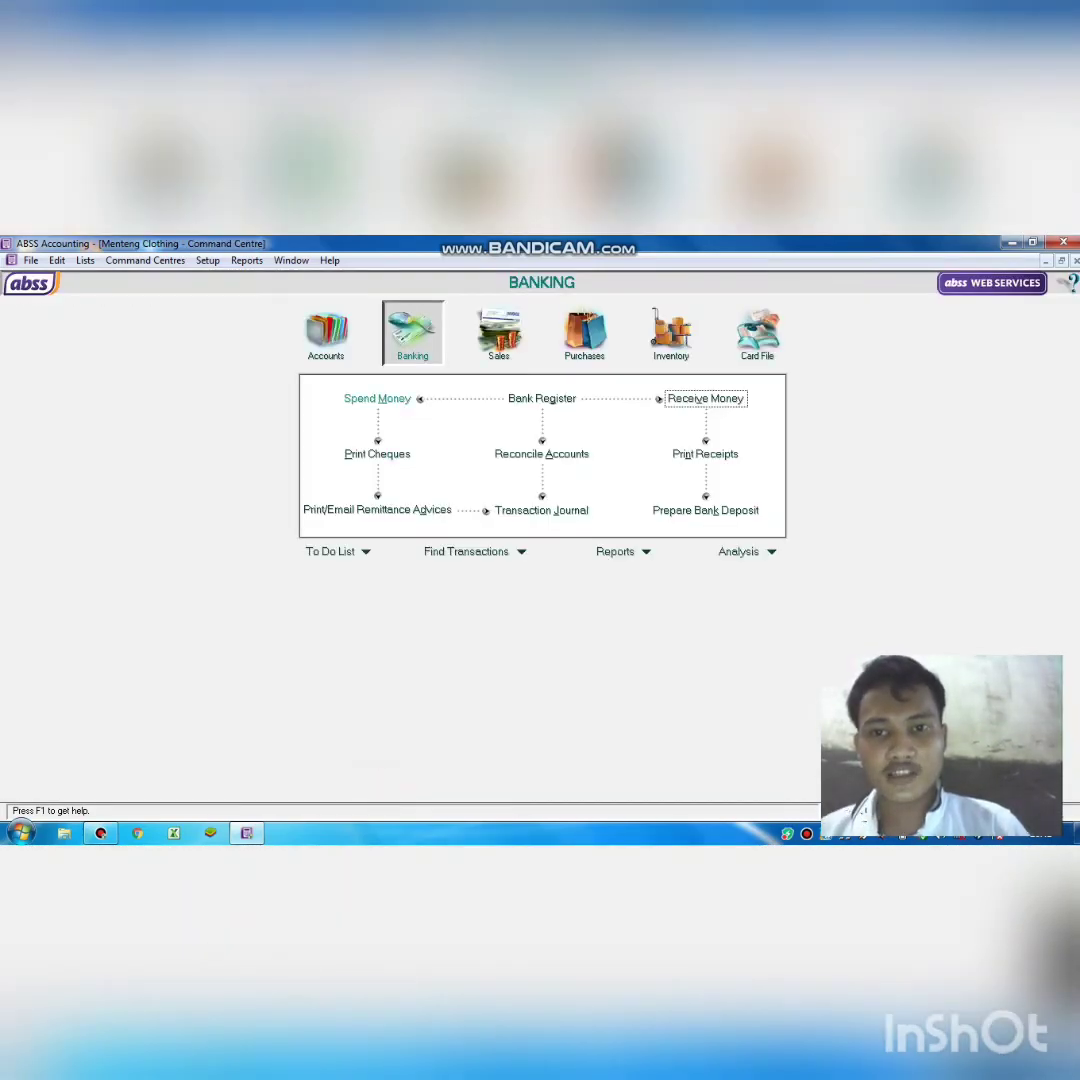
# Start cheque 6 from Cash dated 27/12/2018 for Rp100.000,00.
pyautogui.click(377, 398)
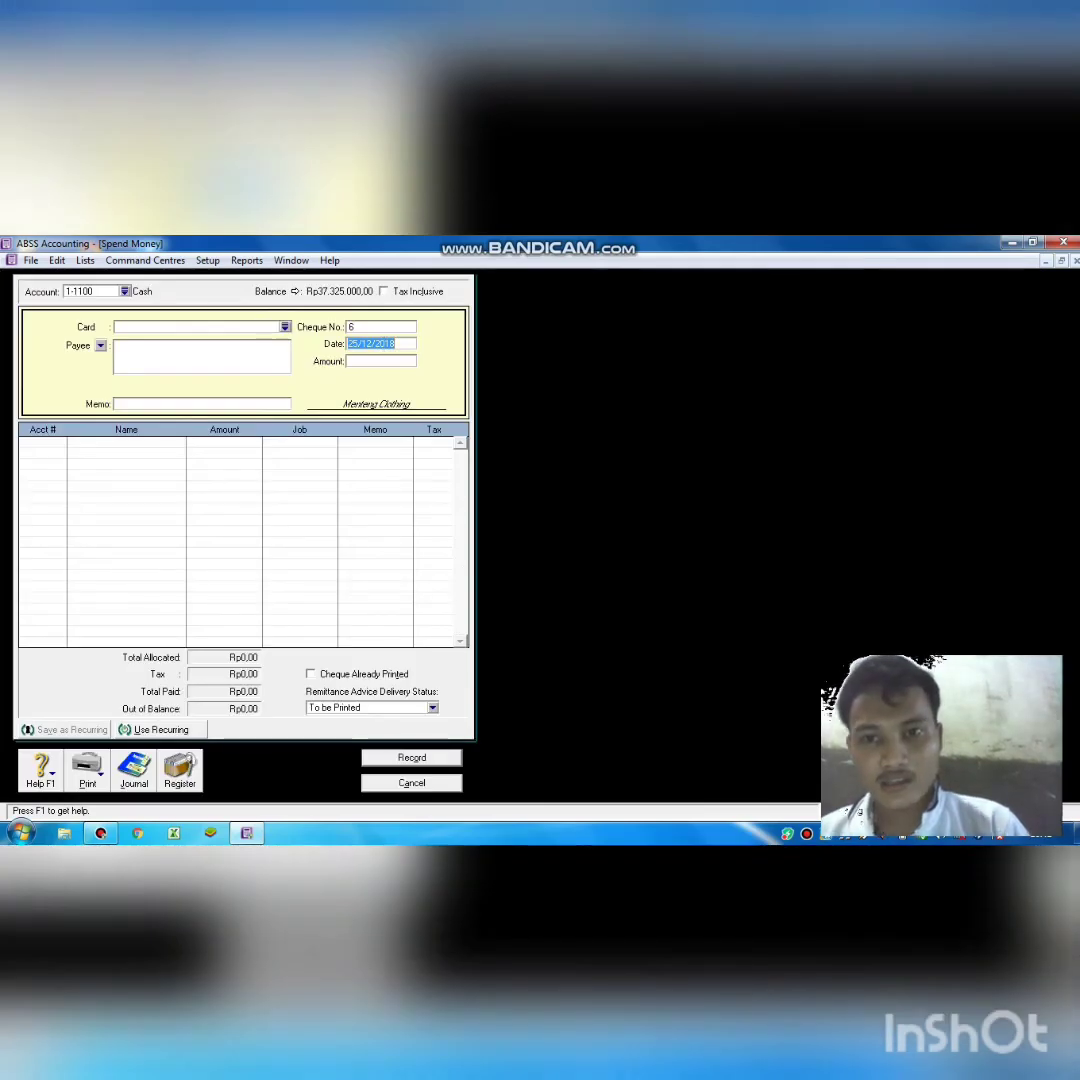
pyautogui.click(357, 344)
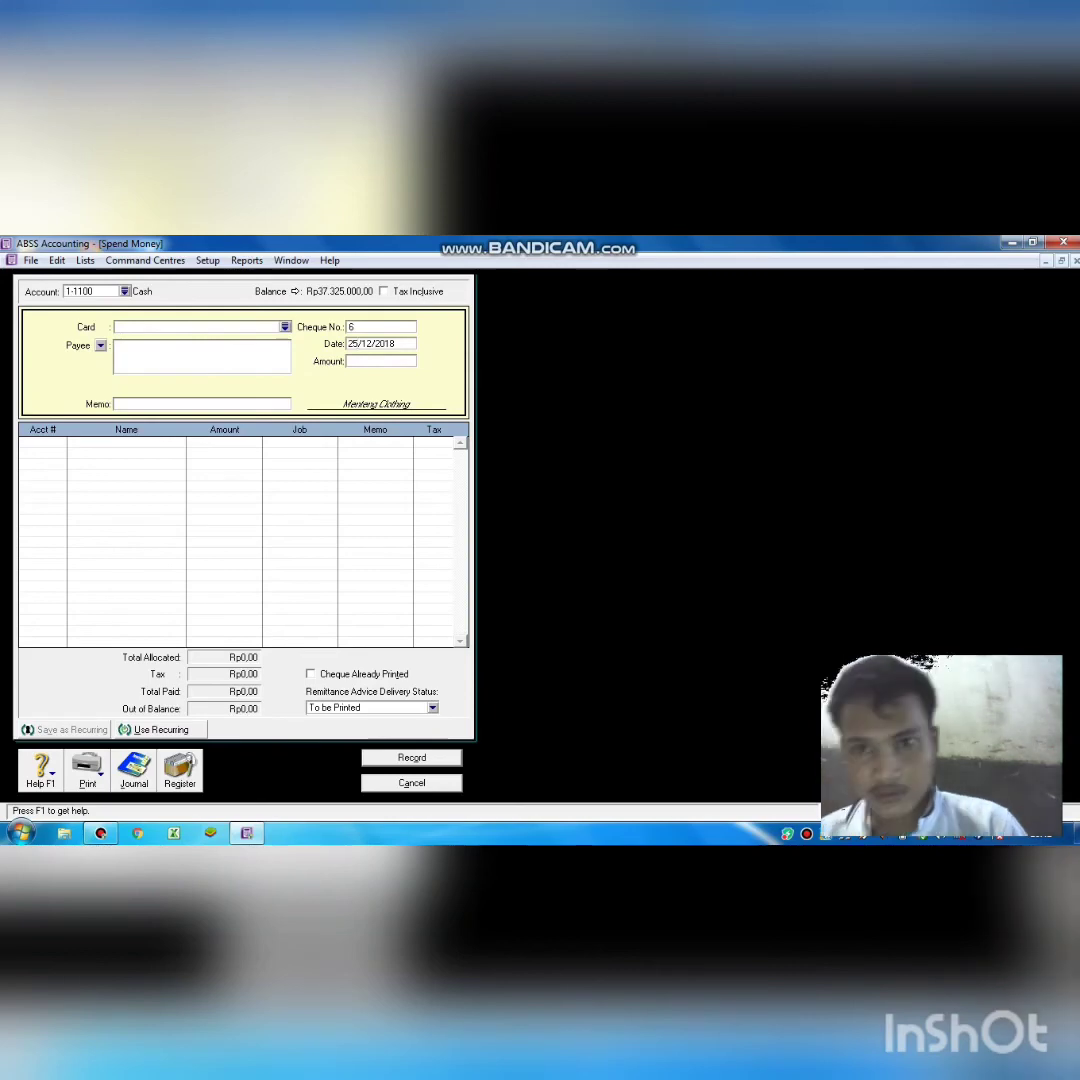
pyautogui.press('BackSpace')
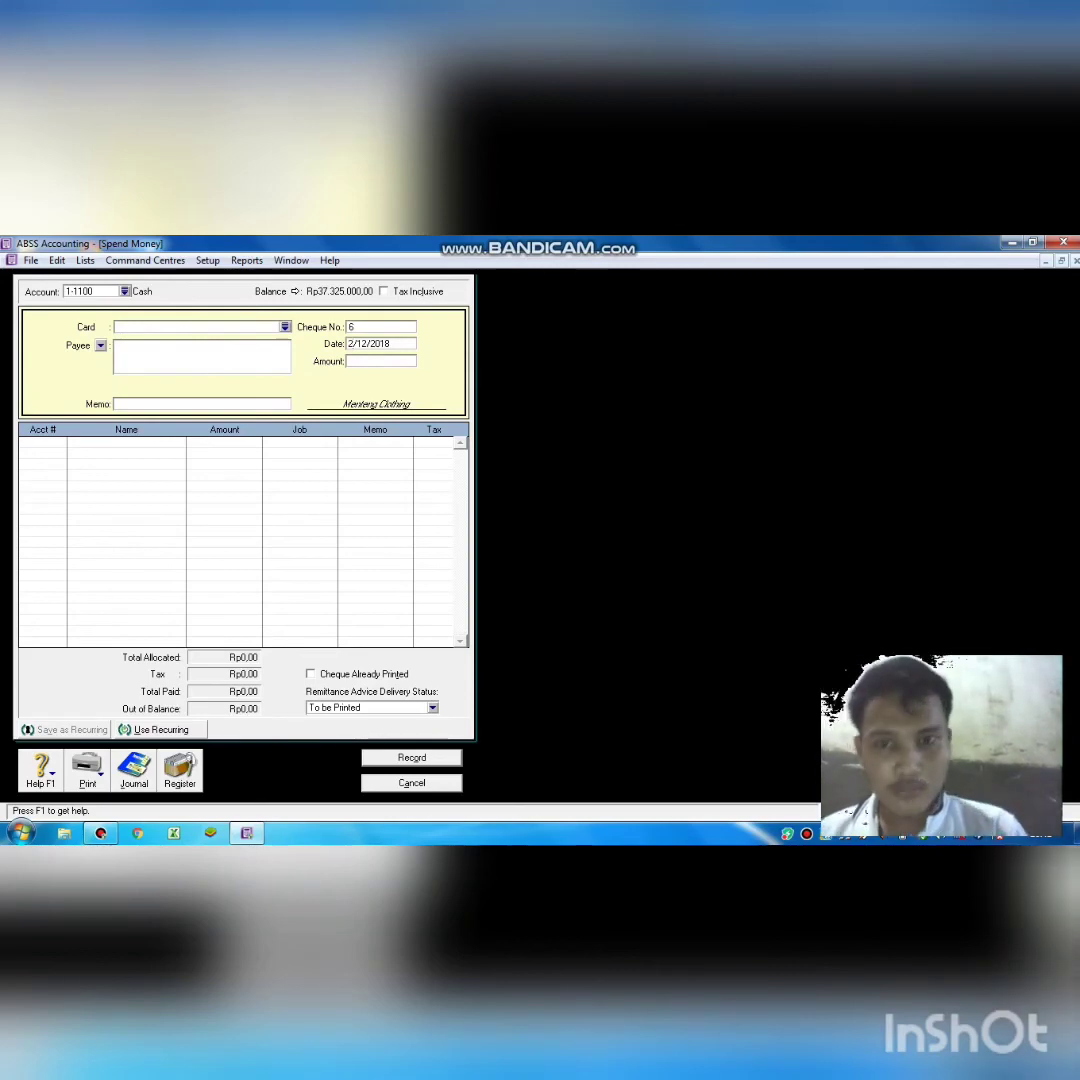
pyautogui.write('7')
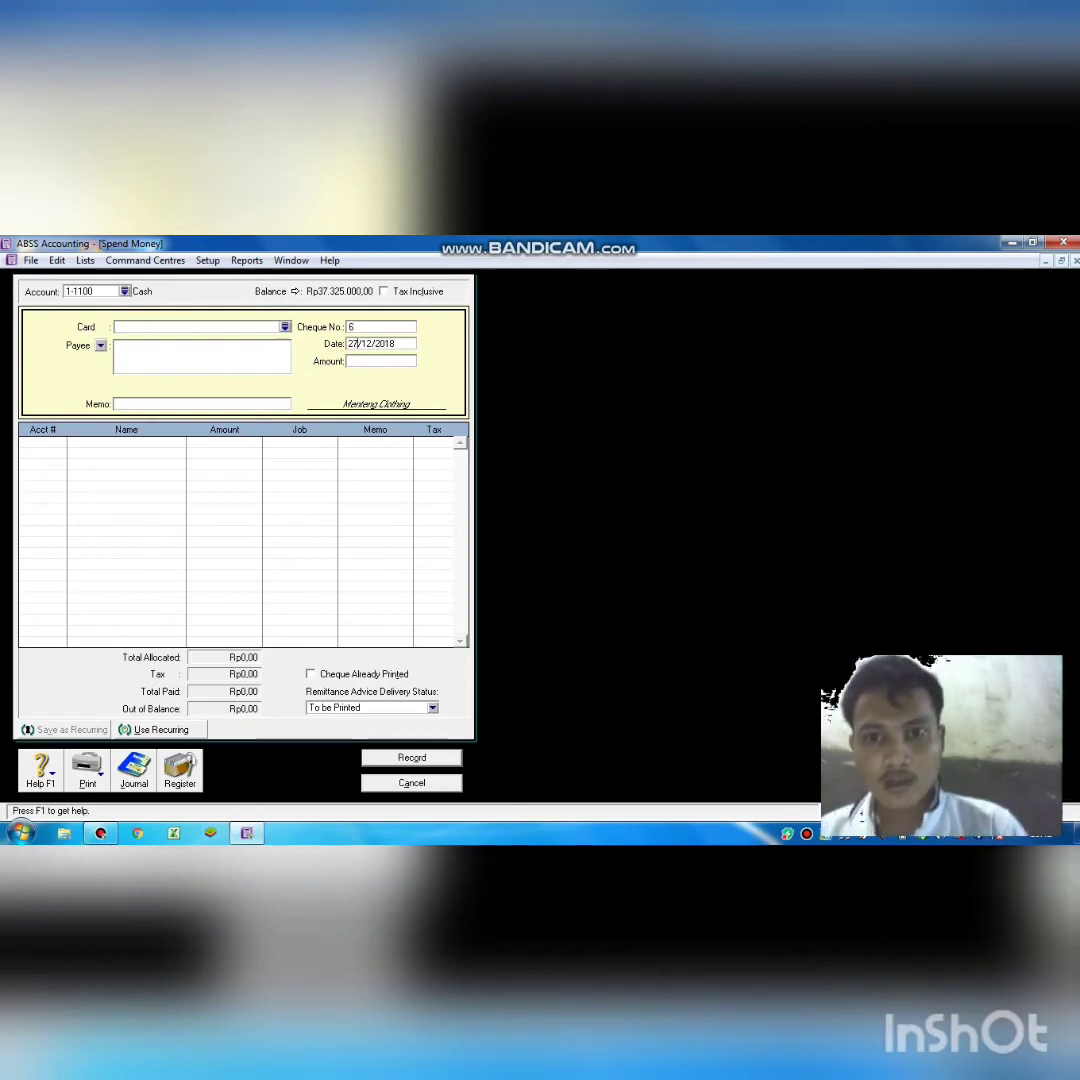
pyautogui.press('Tab')
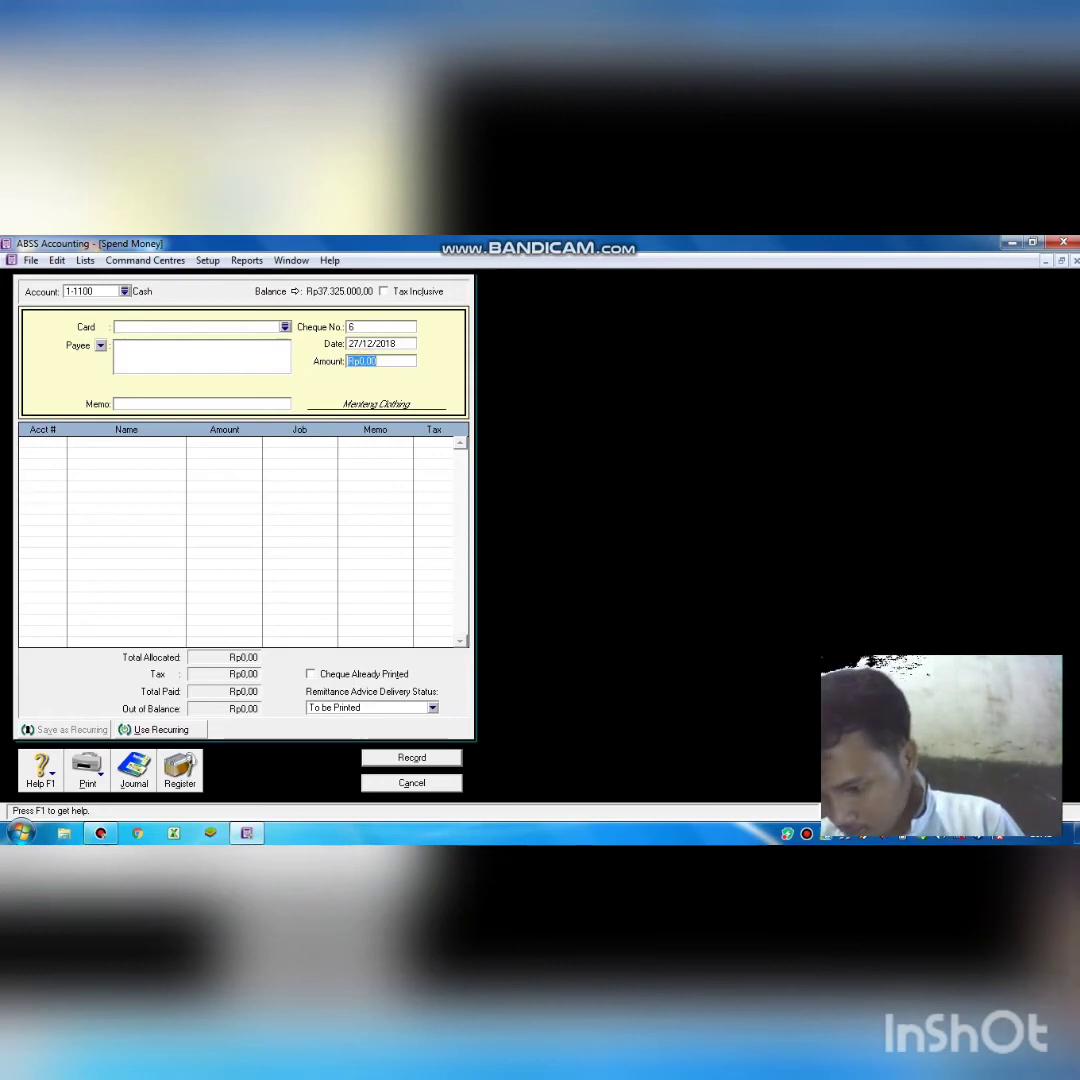
pyautogui.write('100000')
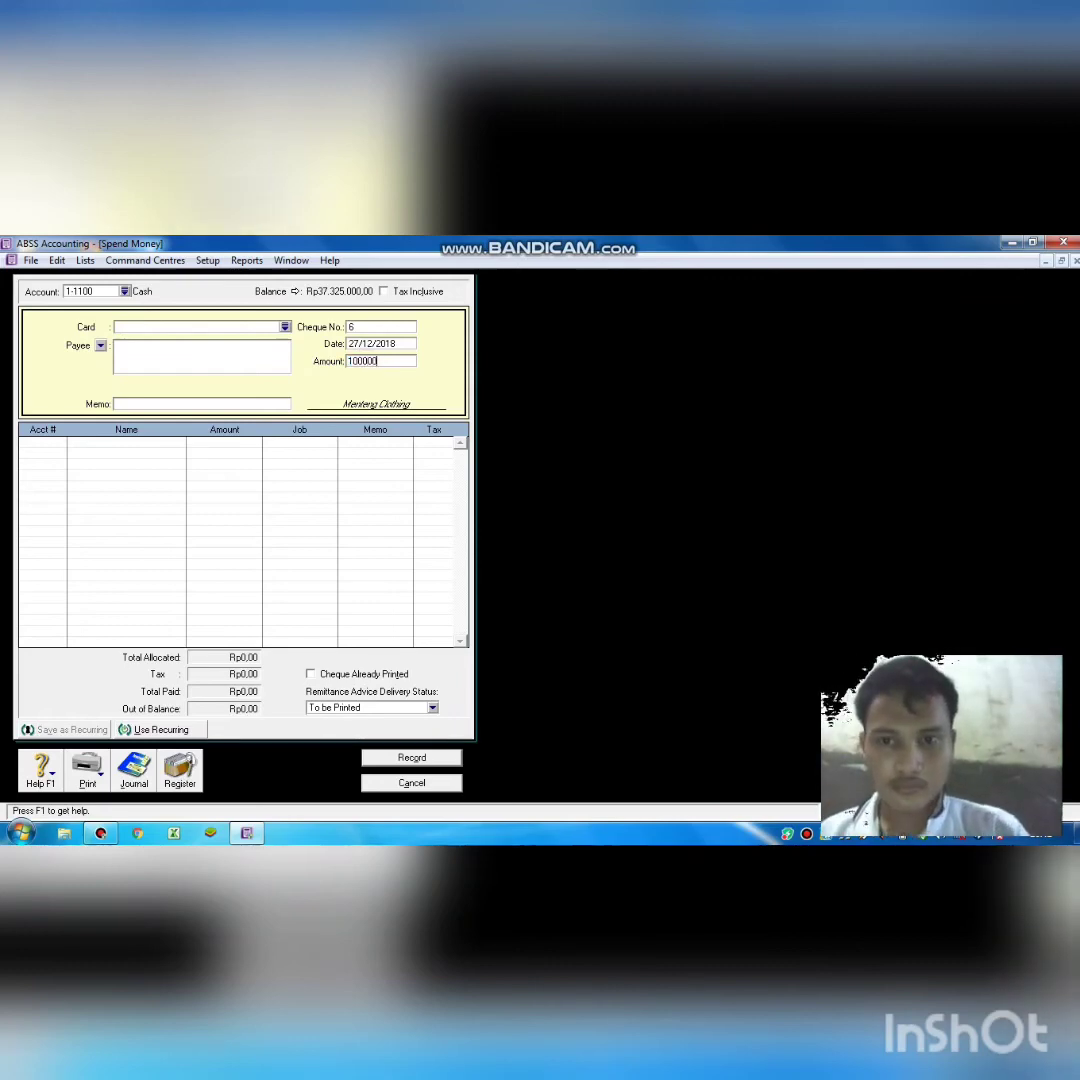
pyautogui.press('Tab')
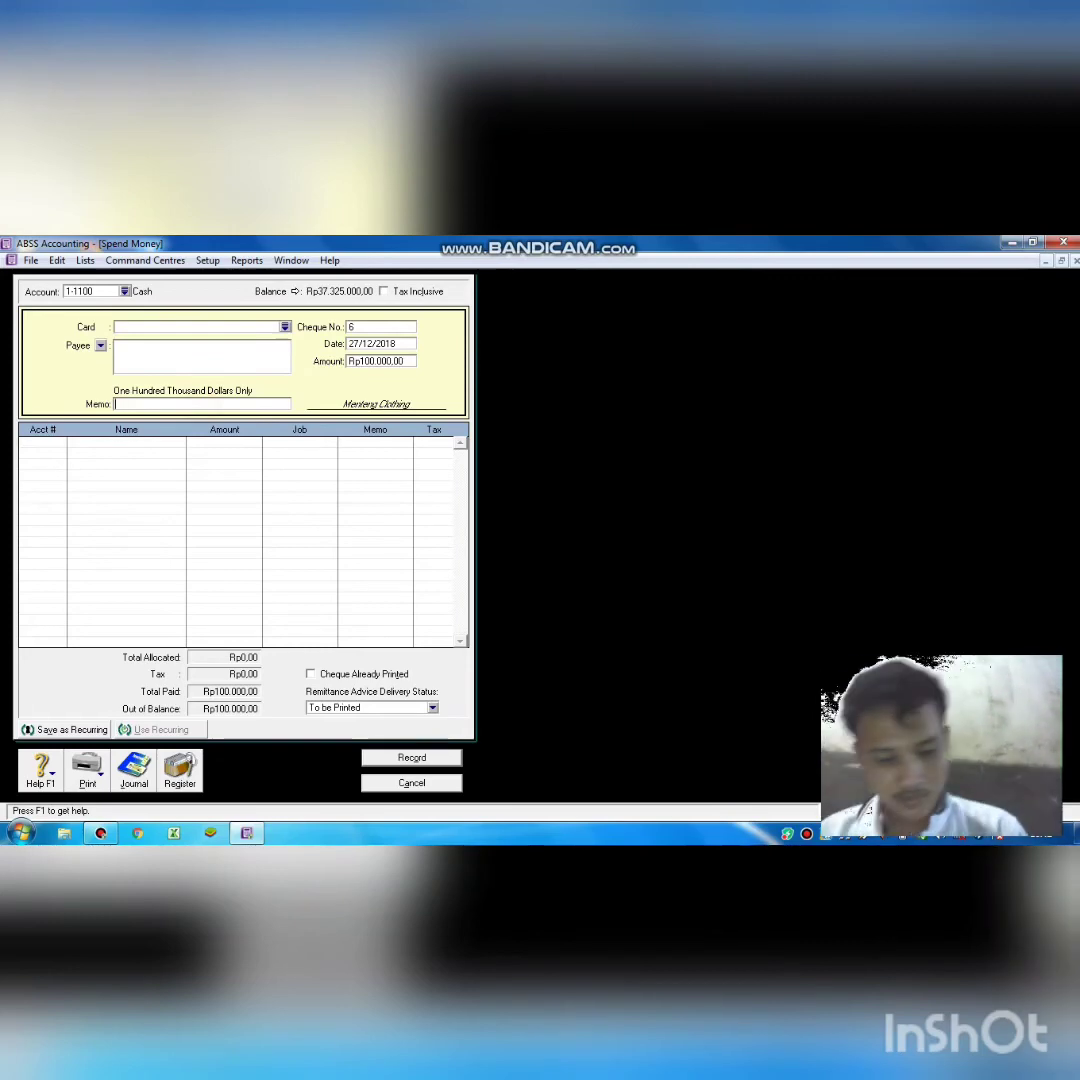
# Add memo 'membeli perlengkapan bengkel', allocate to 1-1301 Suppies, and record the cheque.
pyautogui.write('membel')
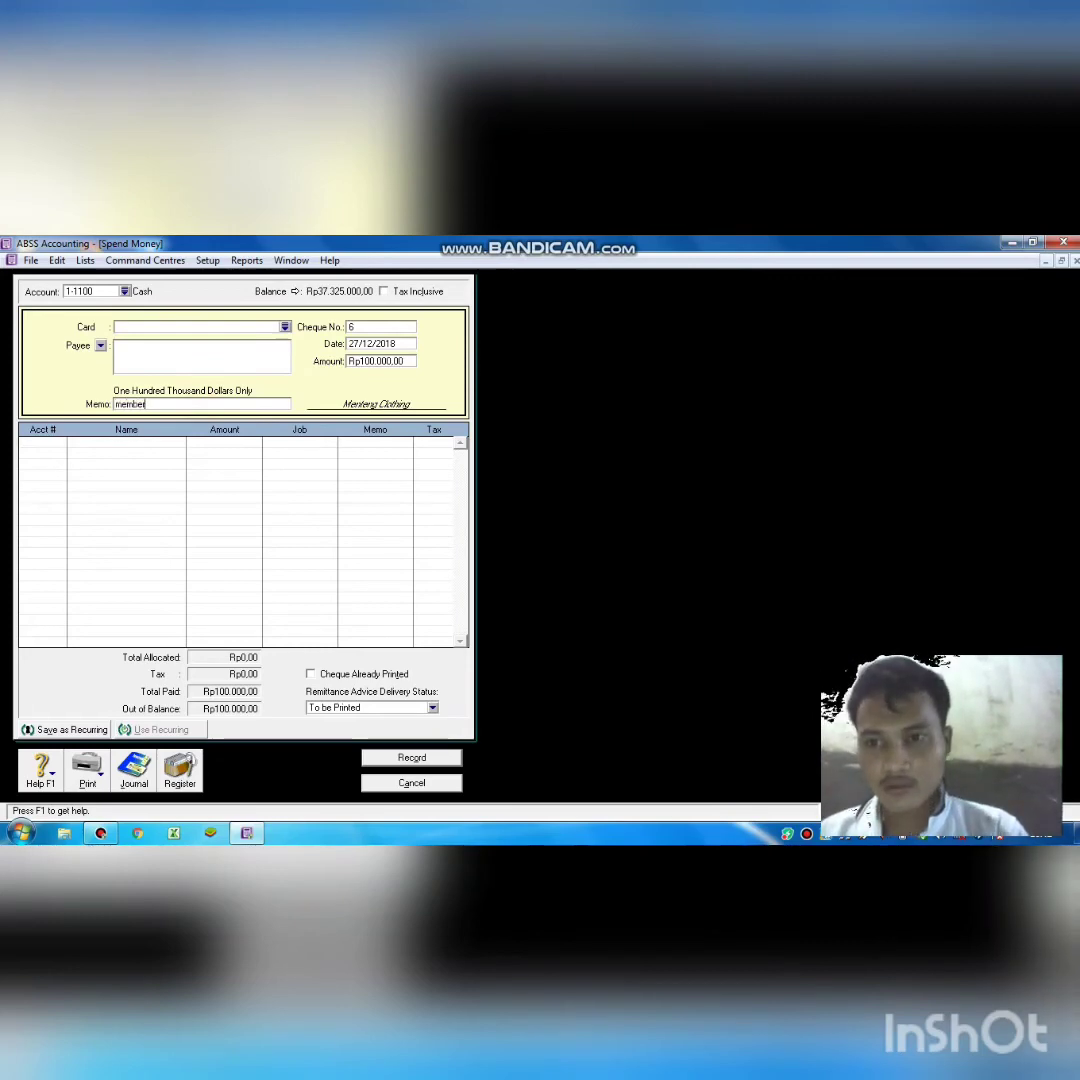
pyautogui.write('i pe')
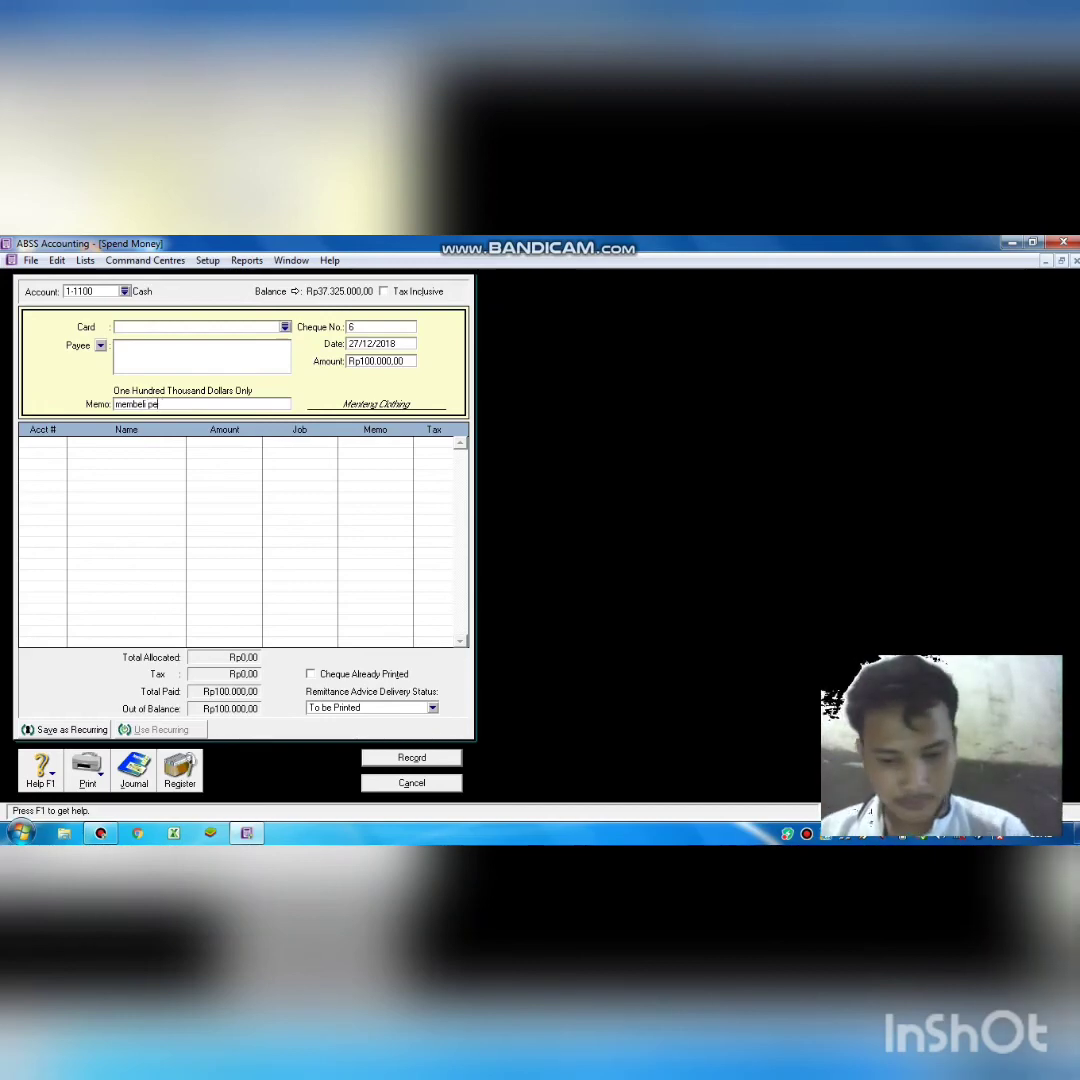
pyautogui.write('rlengkapa')
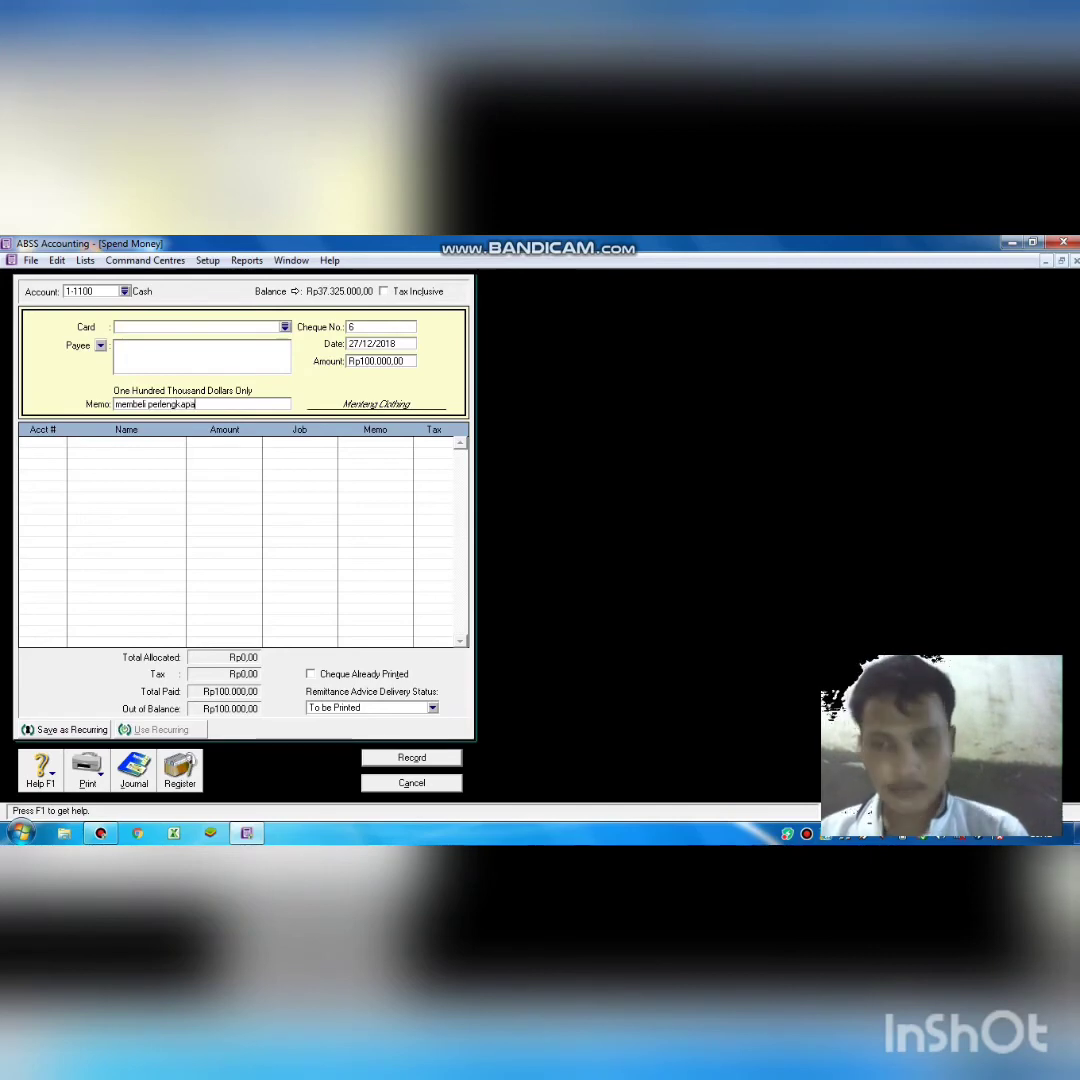
pyautogui.write('n beng')
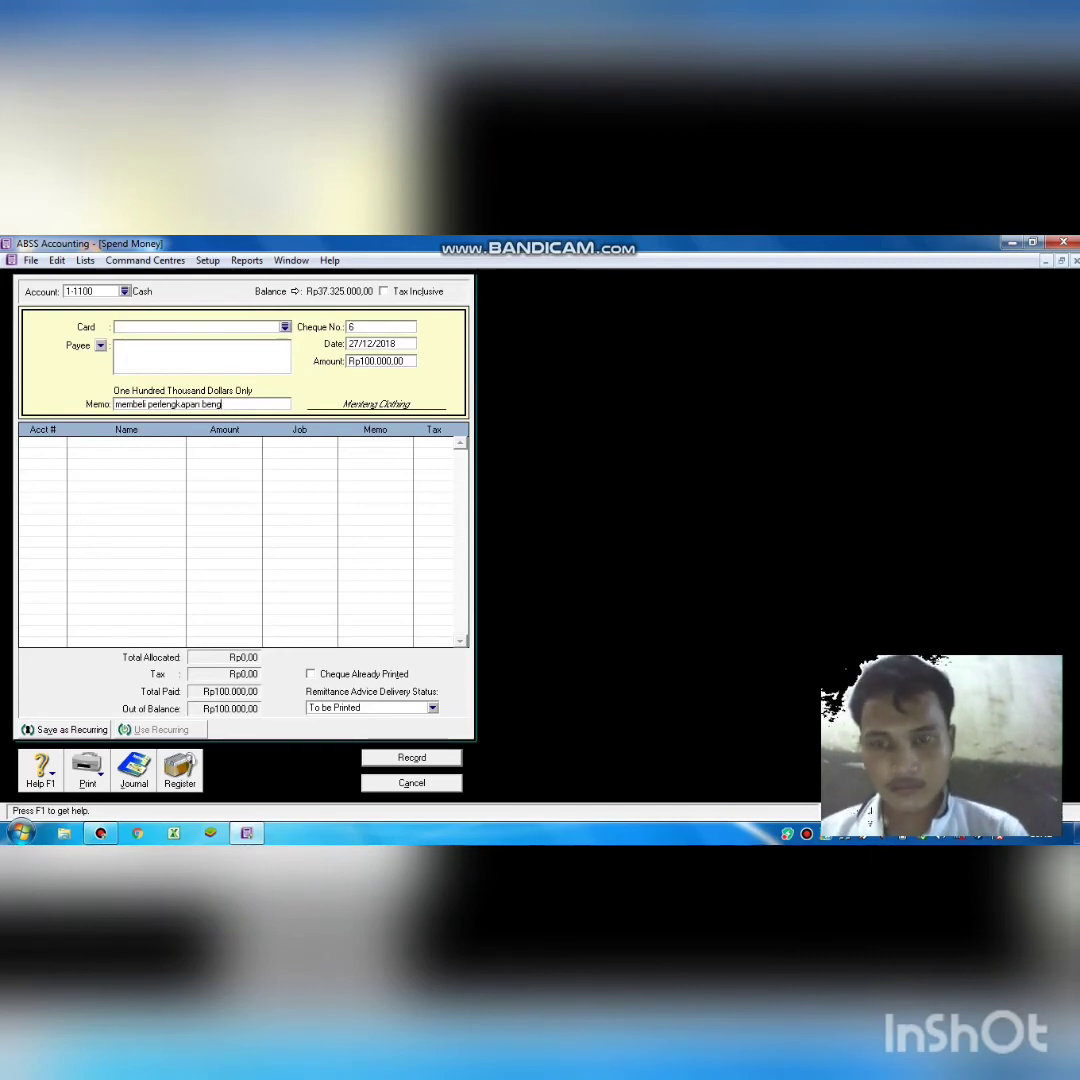
pyautogui.write('kel')
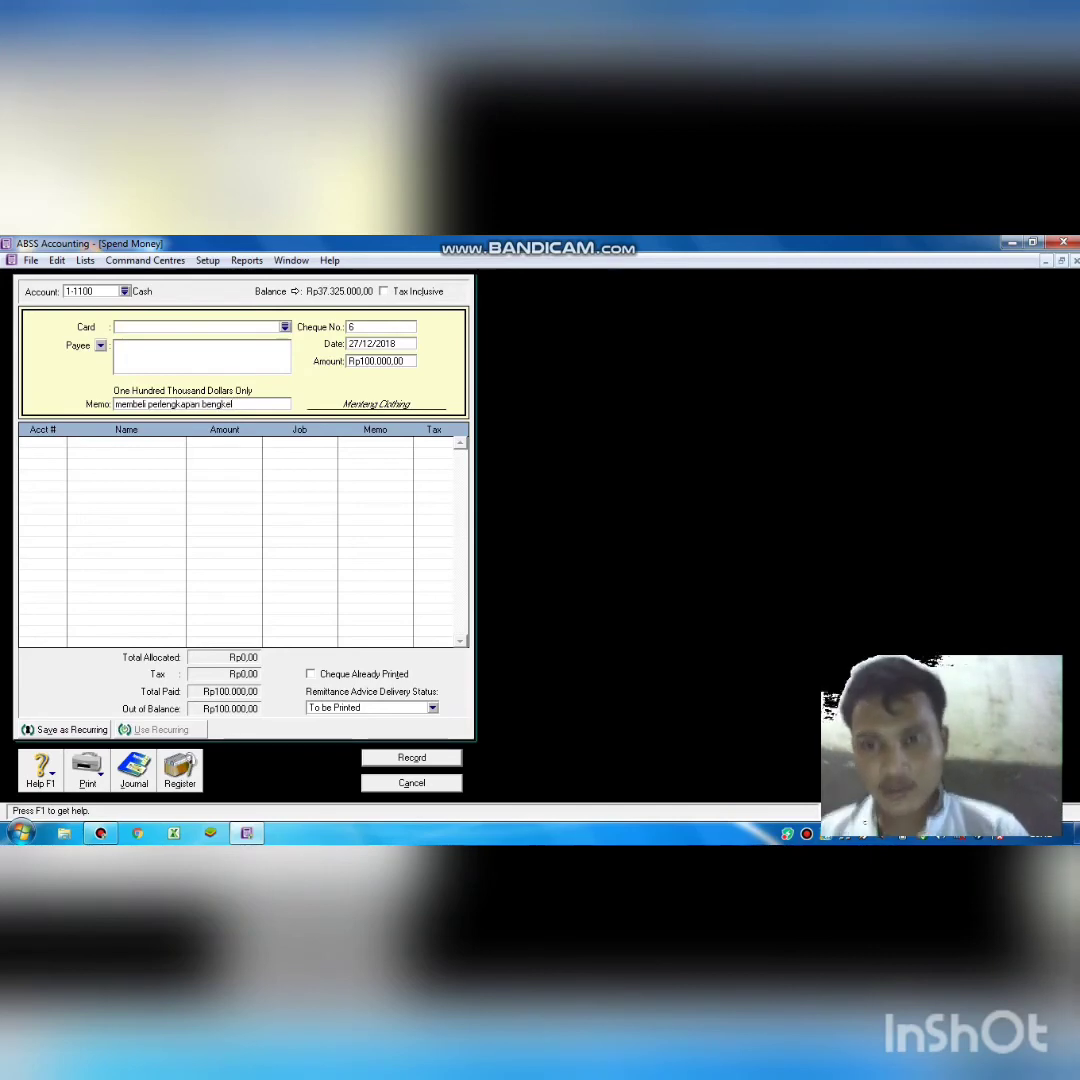
pyautogui.click(48, 442)
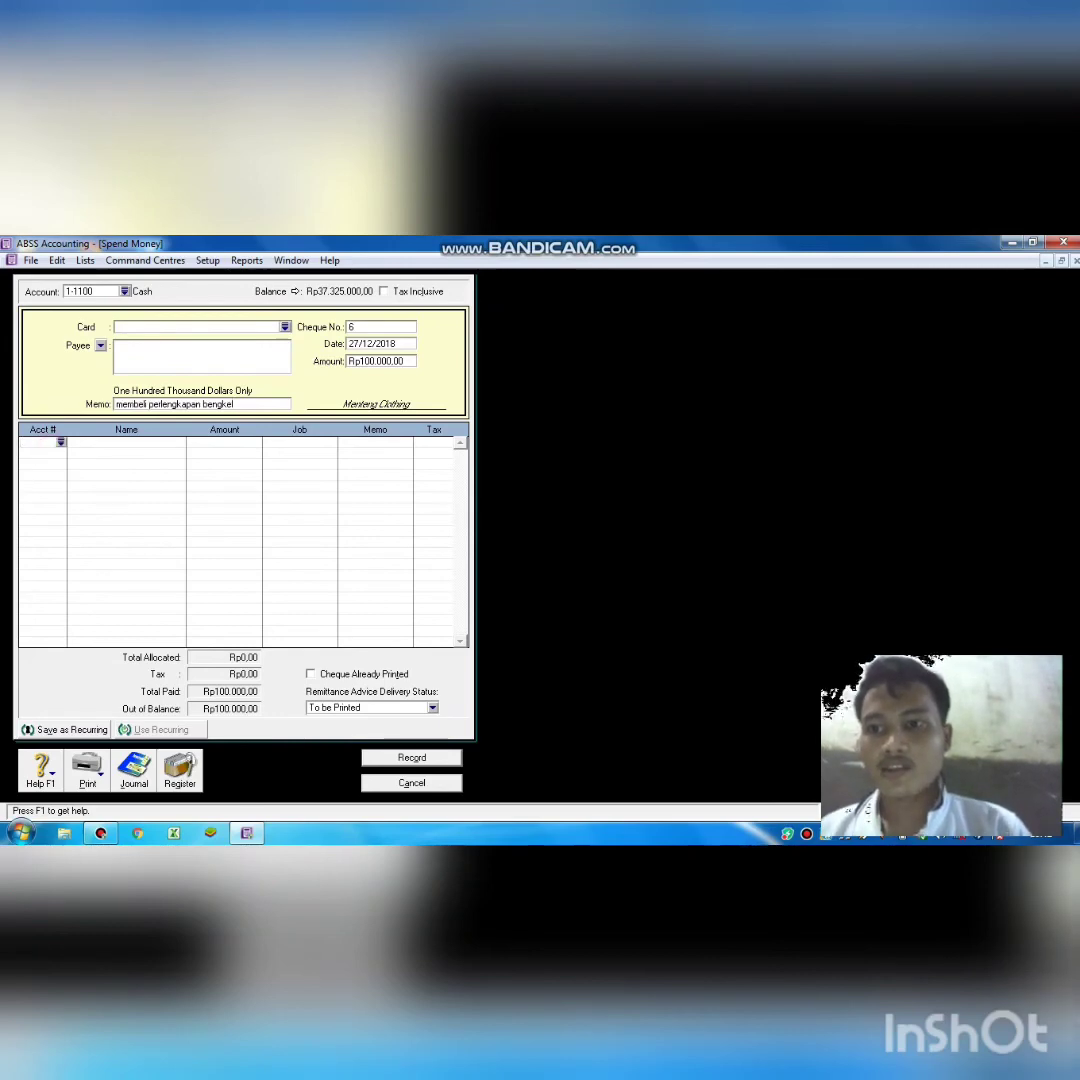
pyautogui.write('6')
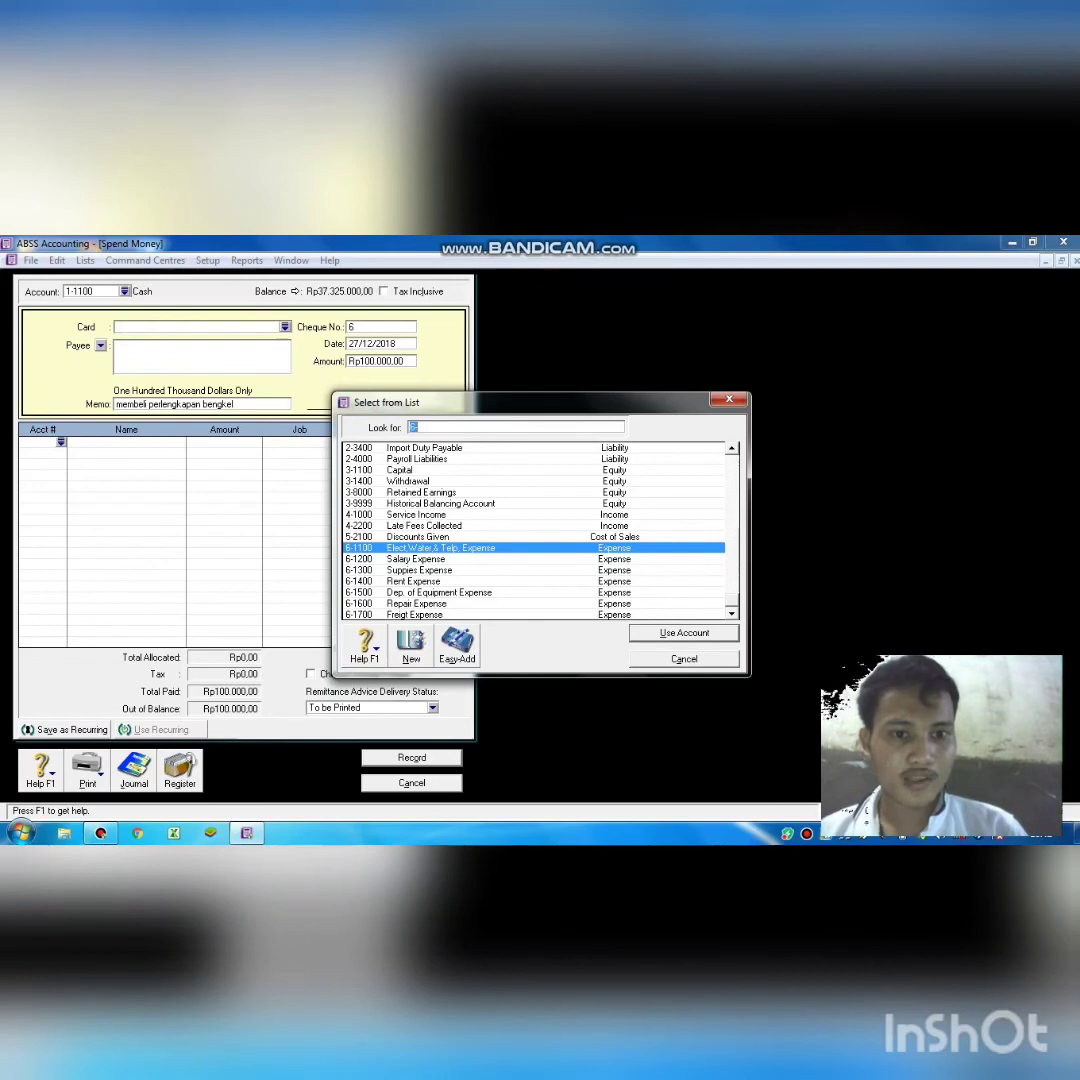
pyautogui.scroll(7, 535, 530)
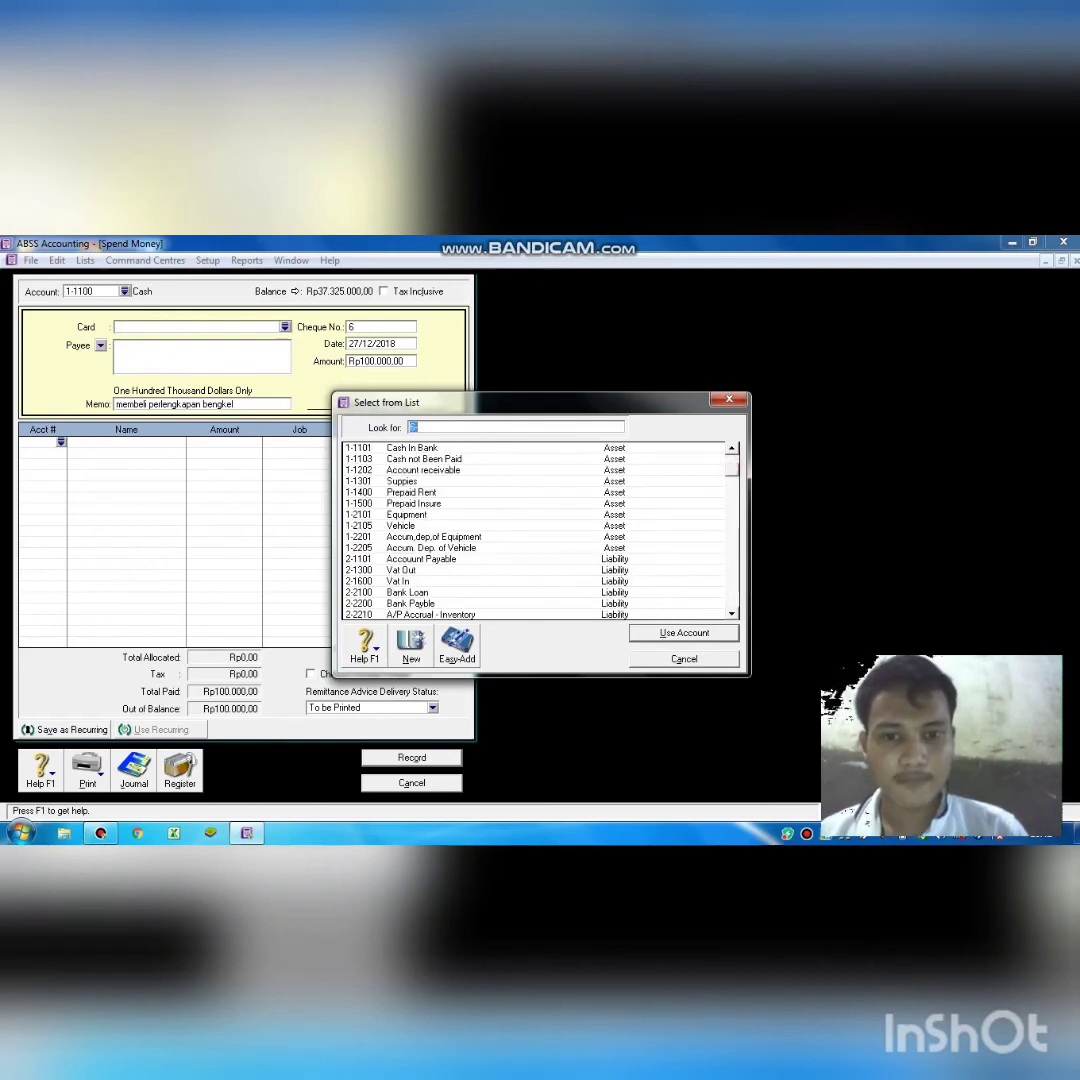
pyautogui.doubleClick(523, 481)
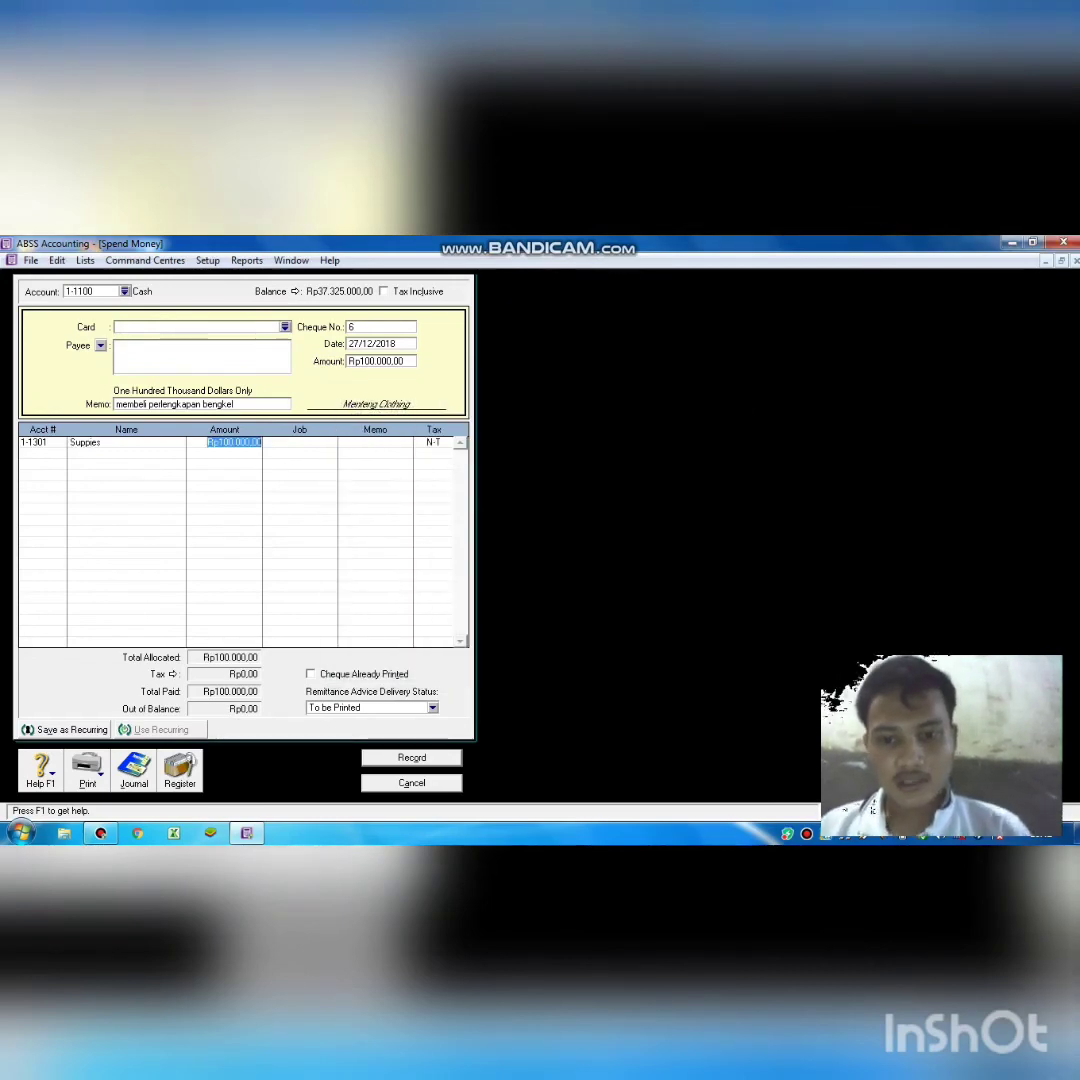
pyautogui.press('Return')
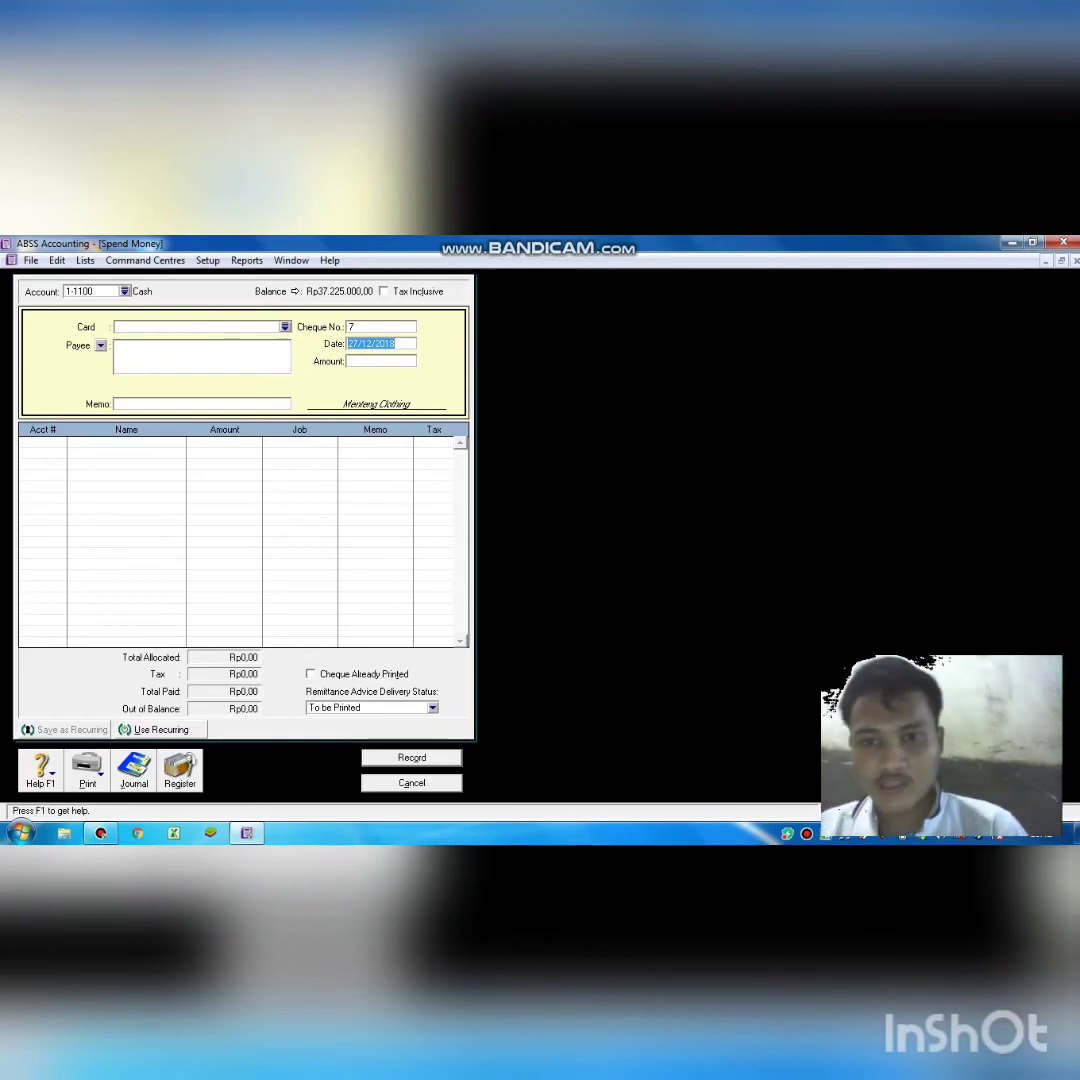
# Start a new Spend Money cheque dated 30/12/2018.
pyautogui.click(397, 785)
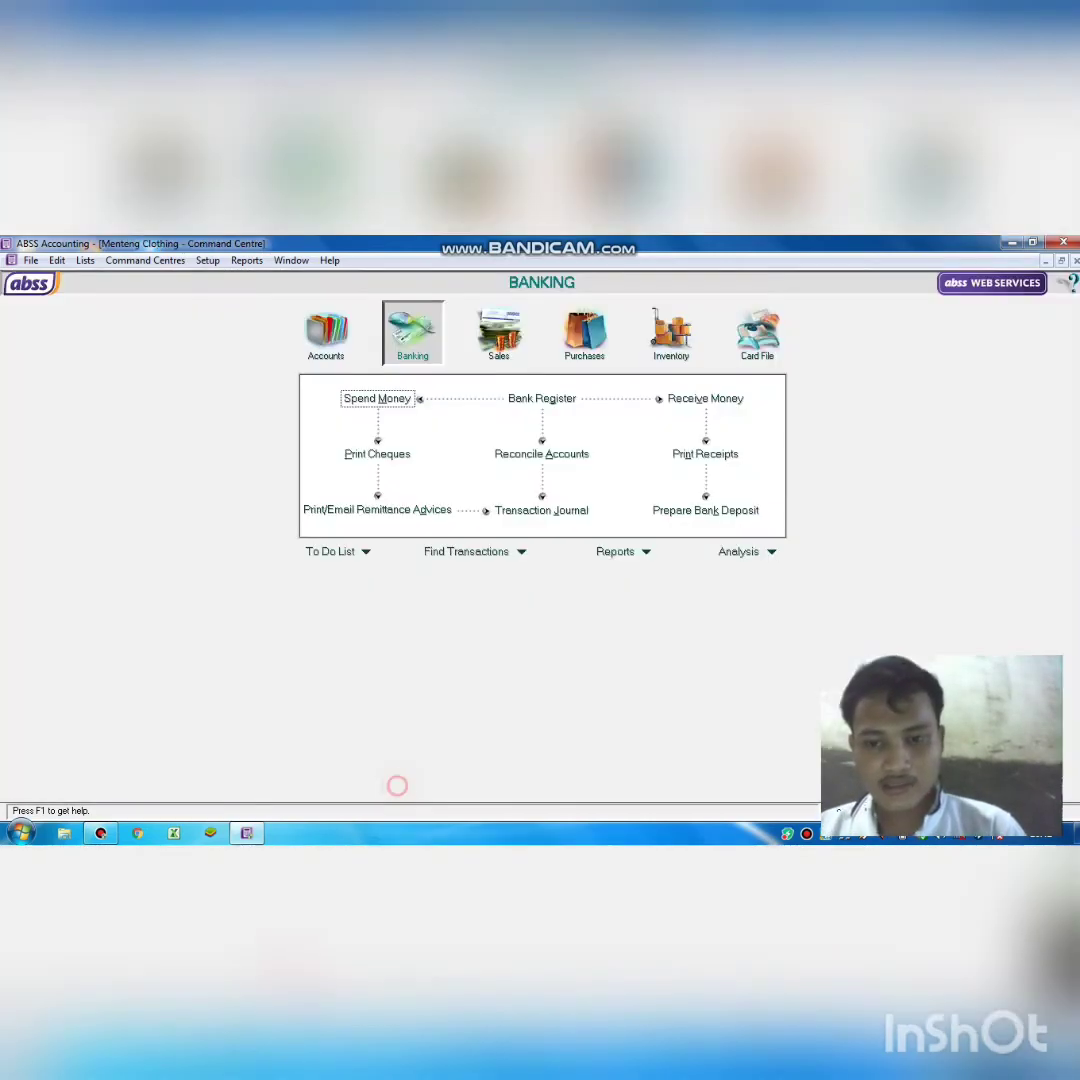
pyautogui.click(377, 398)
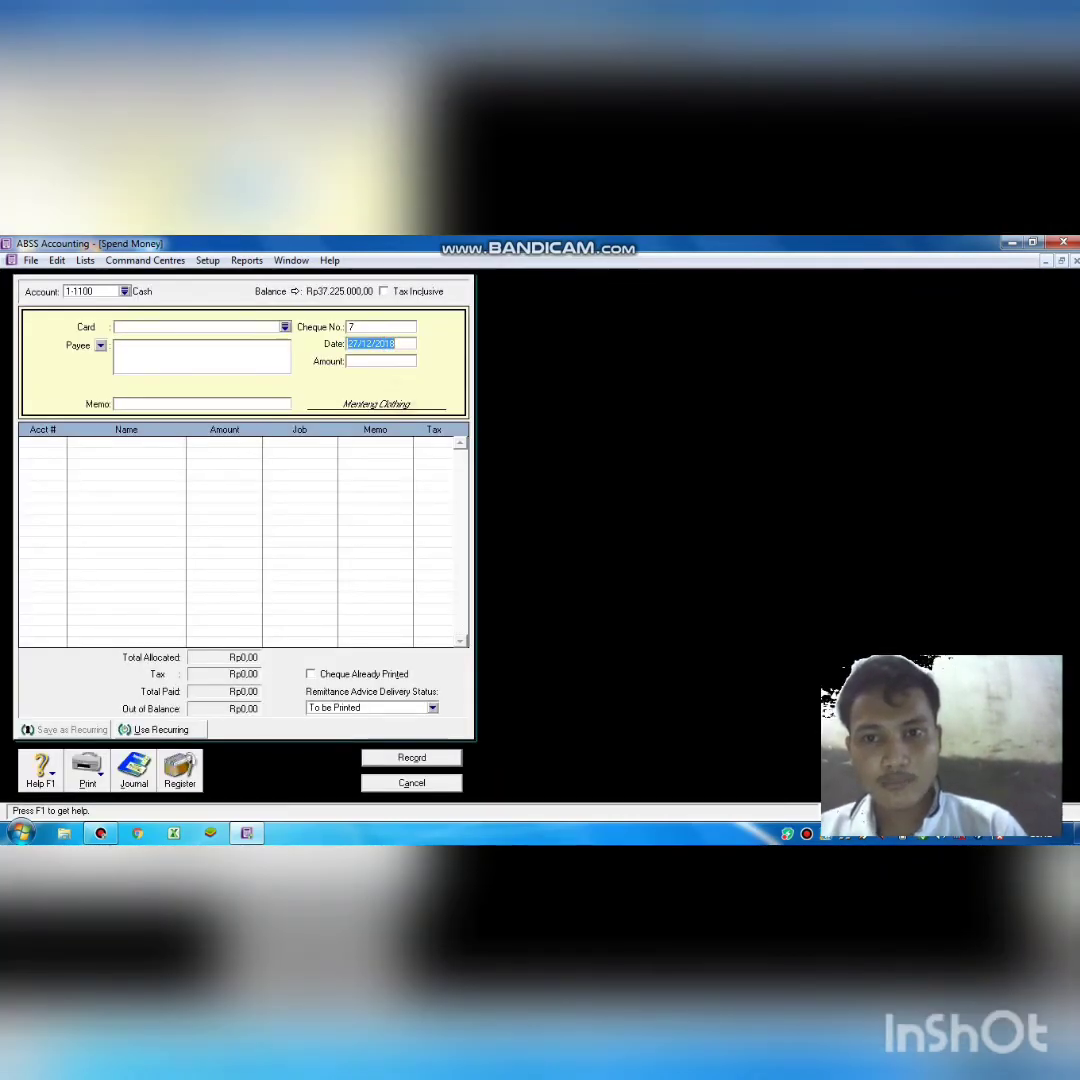
pyautogui.click(358, 344)
pyautogui.press('BackSpace')
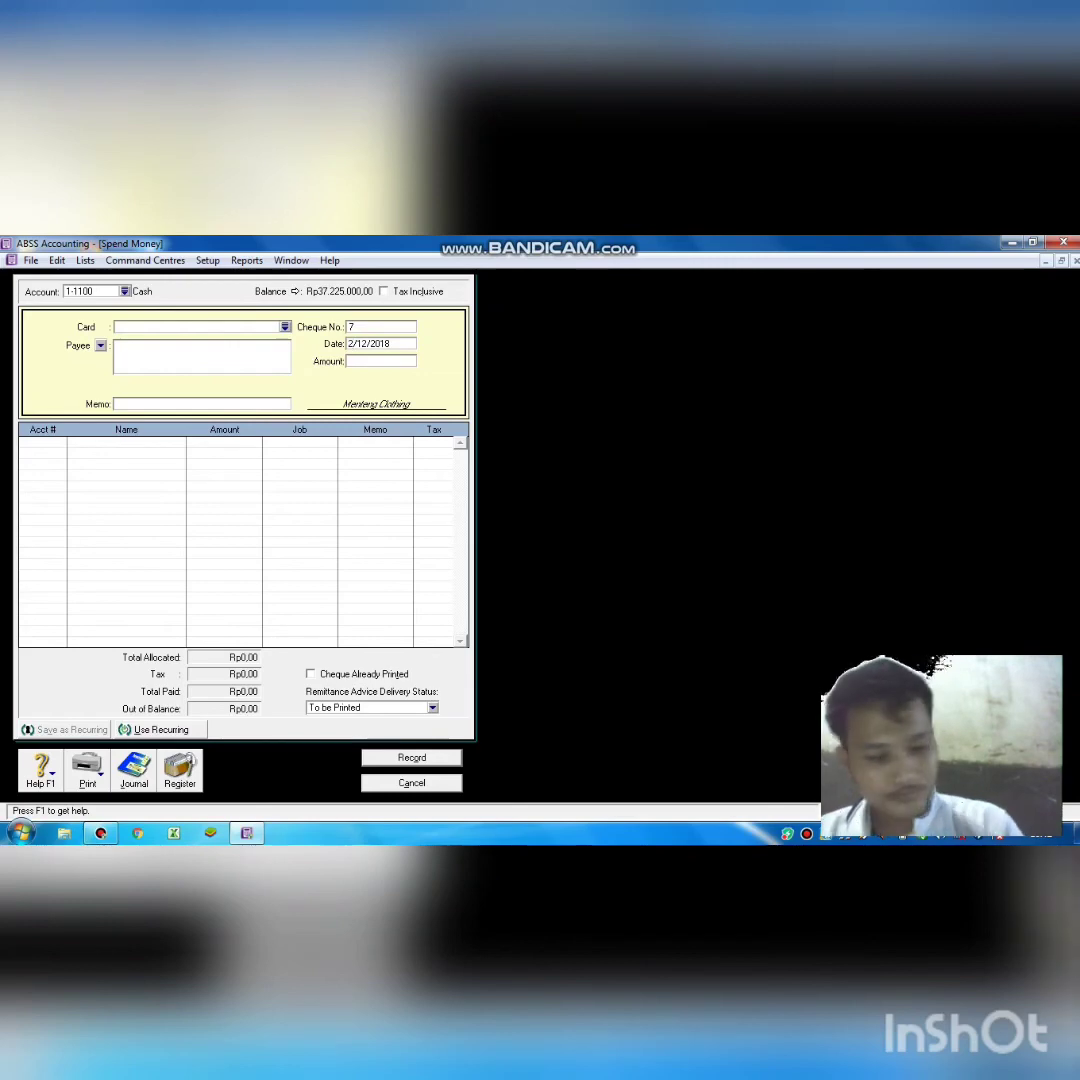
pyautogui.press('BackSpace')
pyautogui.write('30')
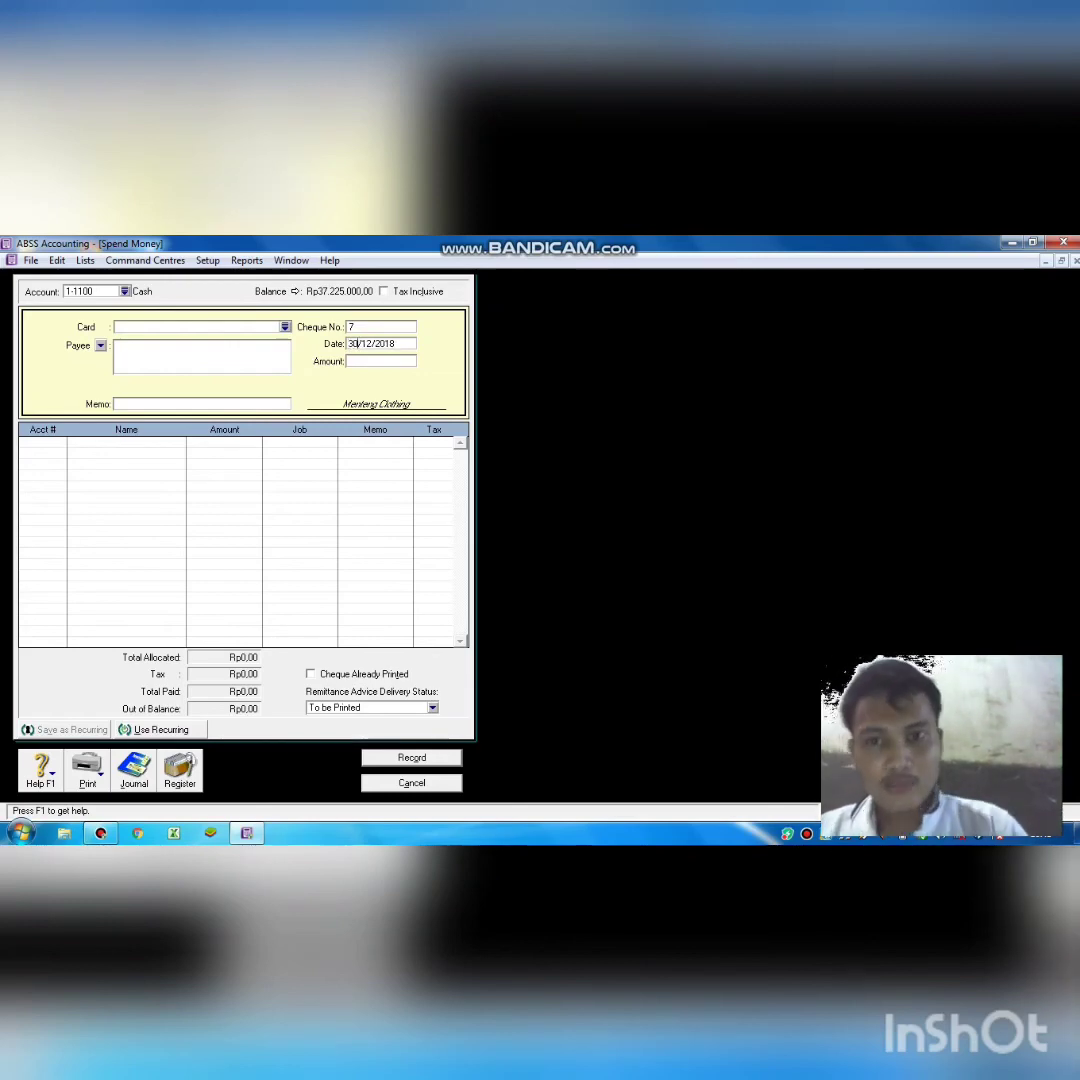
pyautogui.press('Tab')
# Record Rp300.000,00 with memo 'prive', allocated to 3-1400 Withdrawal.
pyautogui.write('300000')
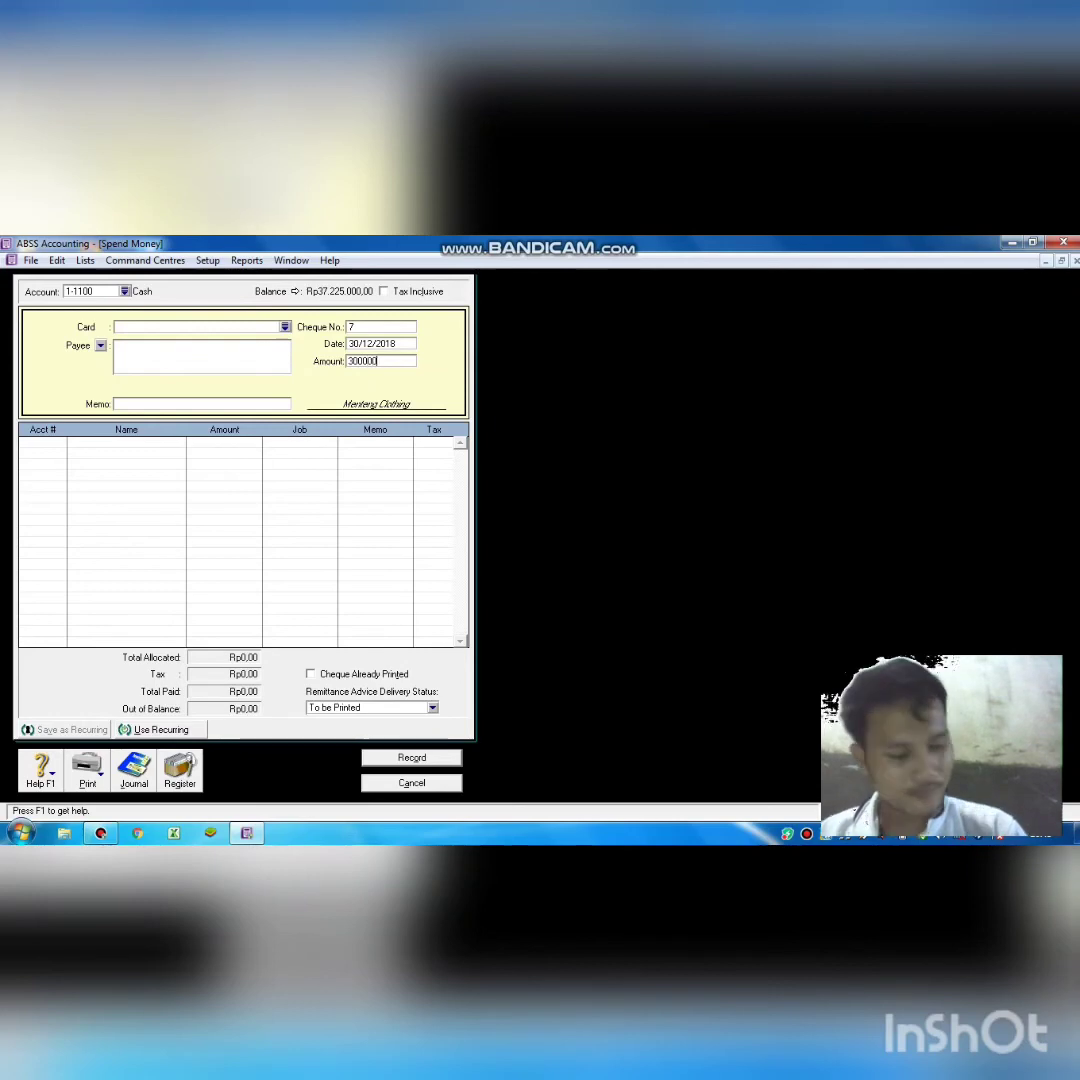
pyautogui.press('Tab')
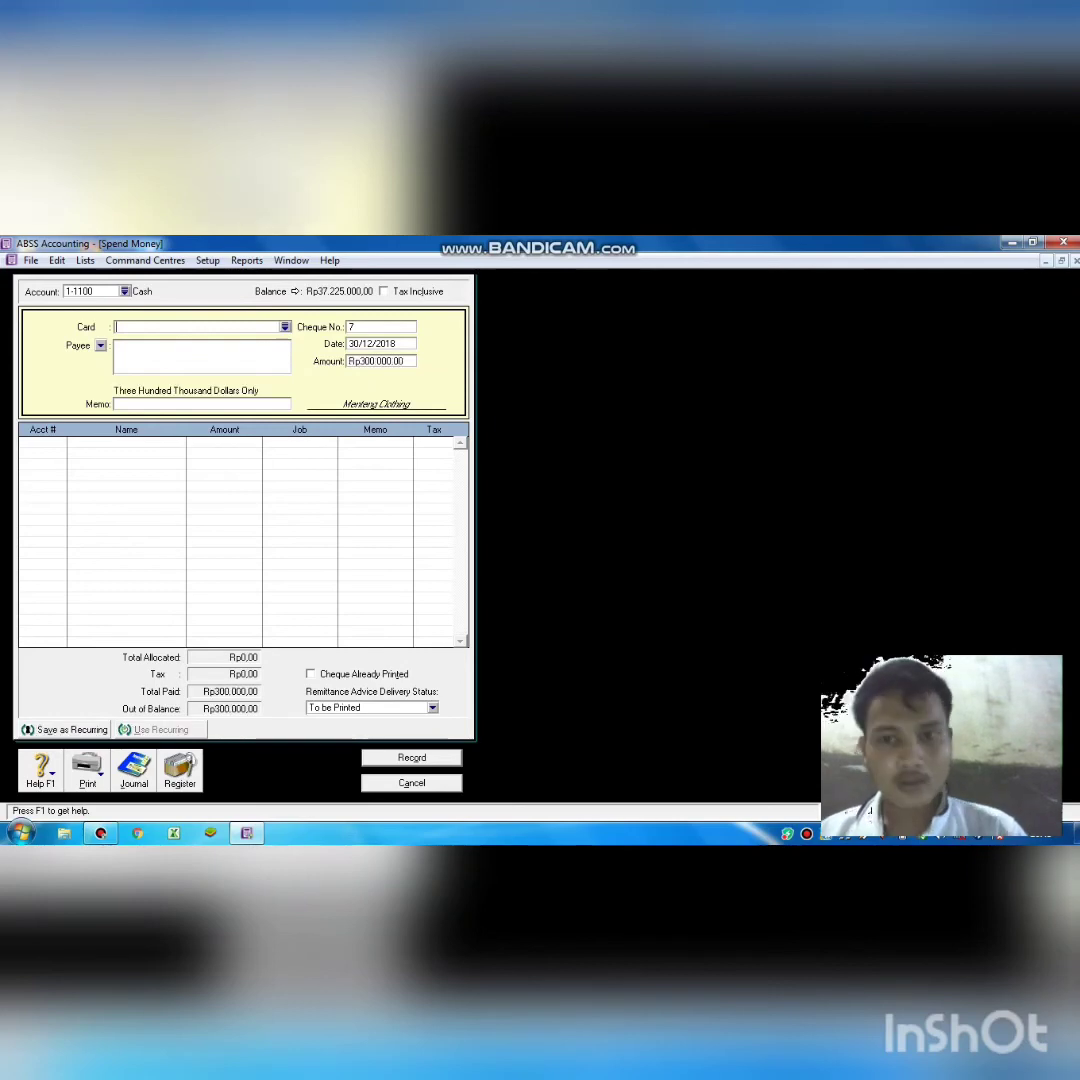
pyautogui.press('Tab')
pyautogui.press('Tab')
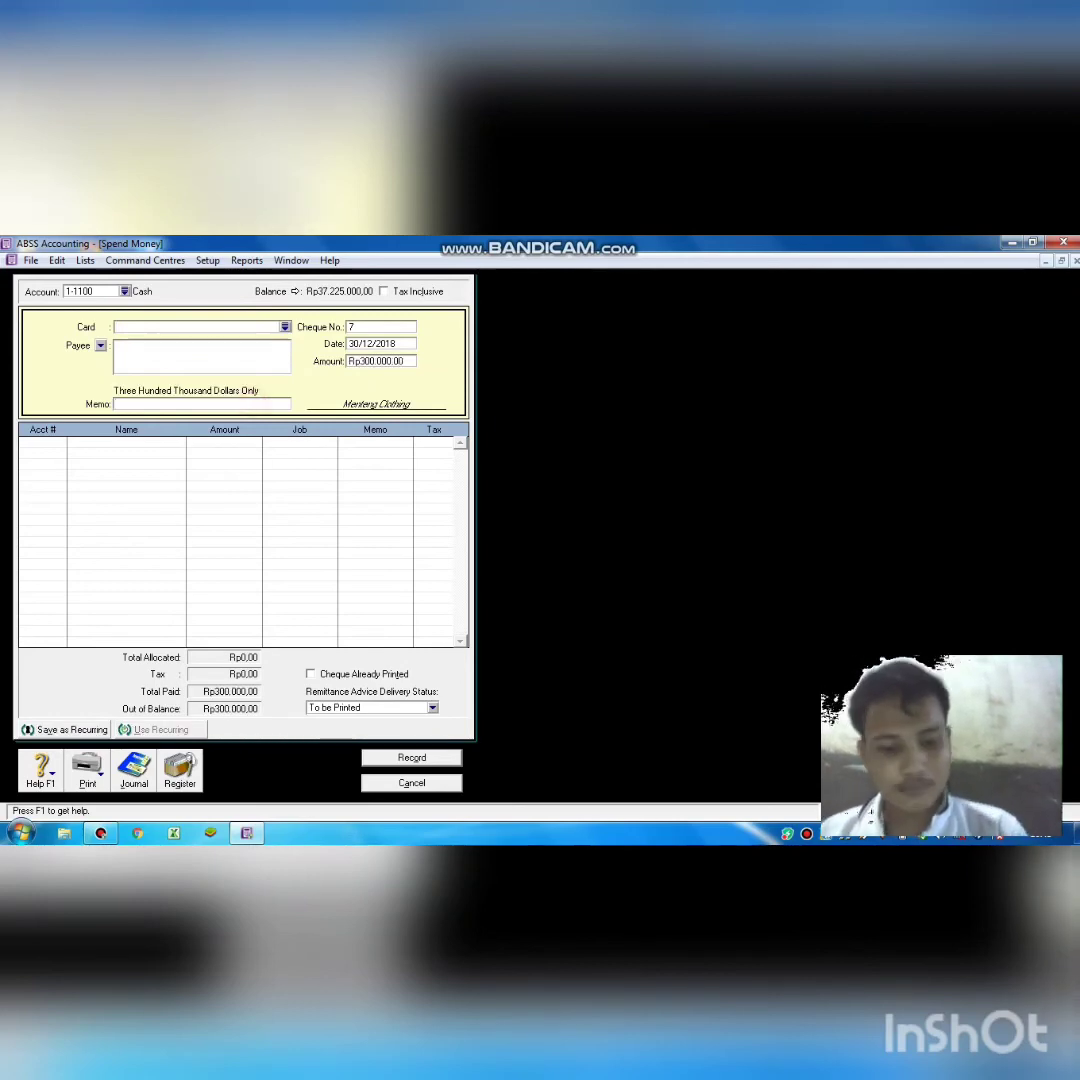
pyautogui.write('prive')
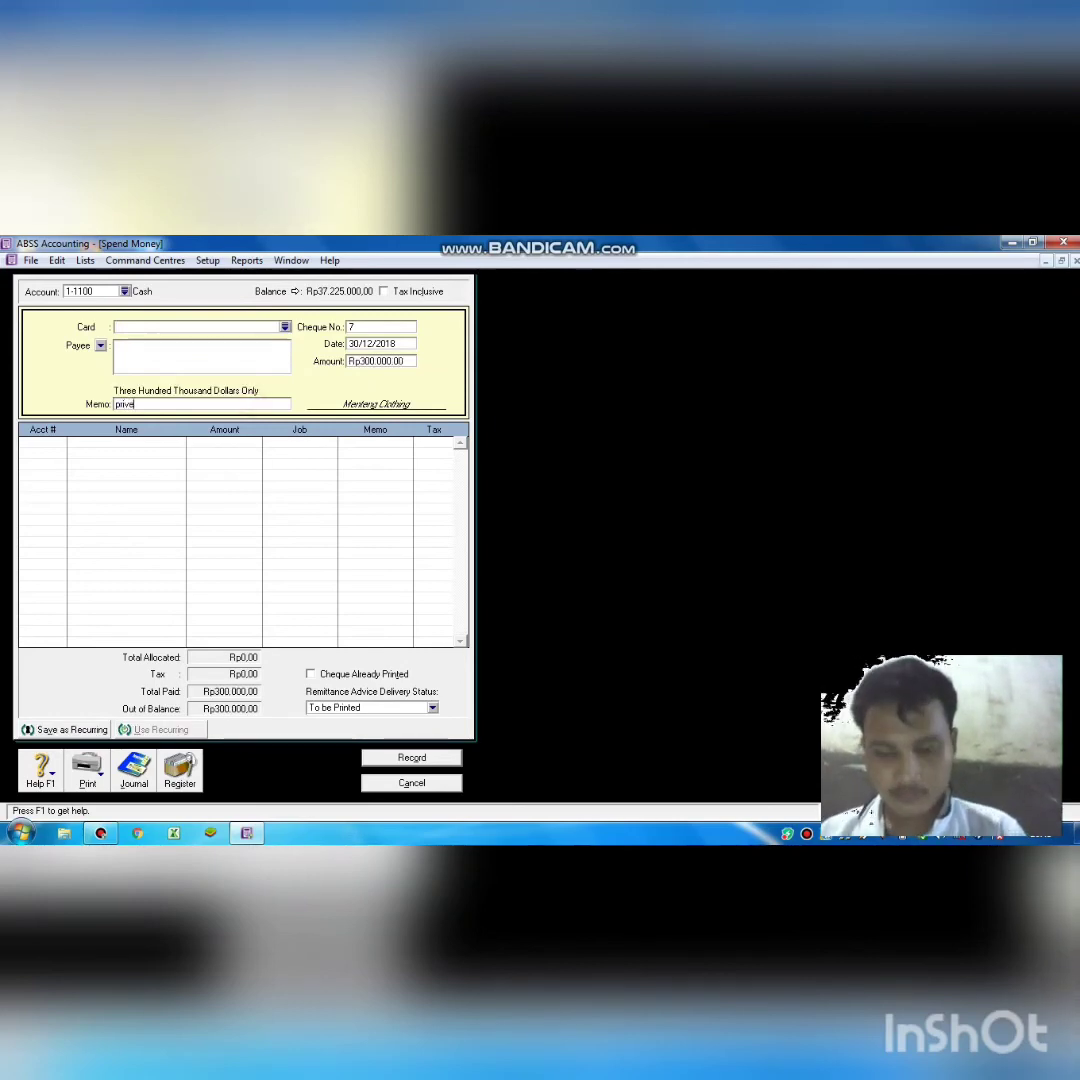
pyautogui.press('Tab')
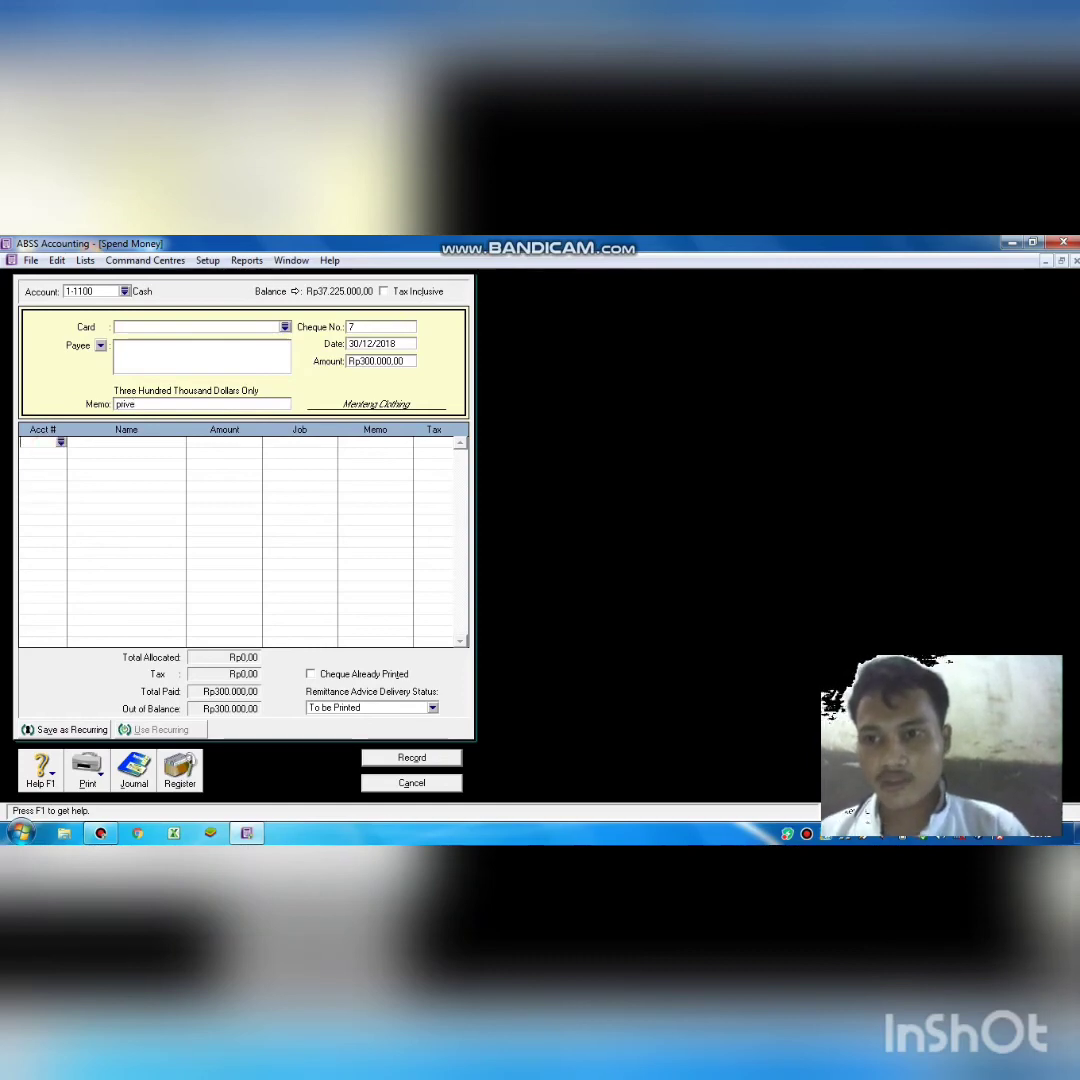
pyautogui.write('6')
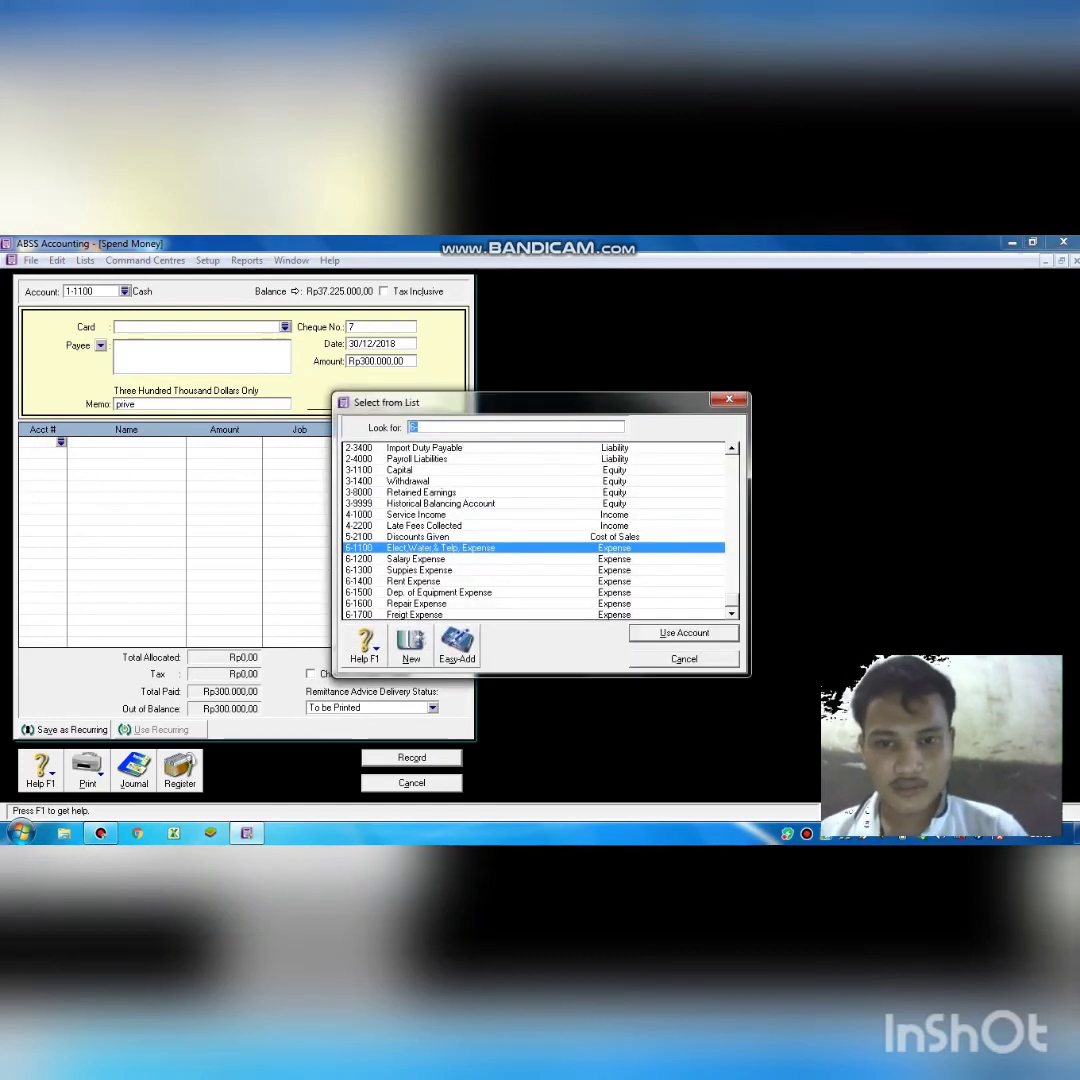
pyautogui.write('3-1400')
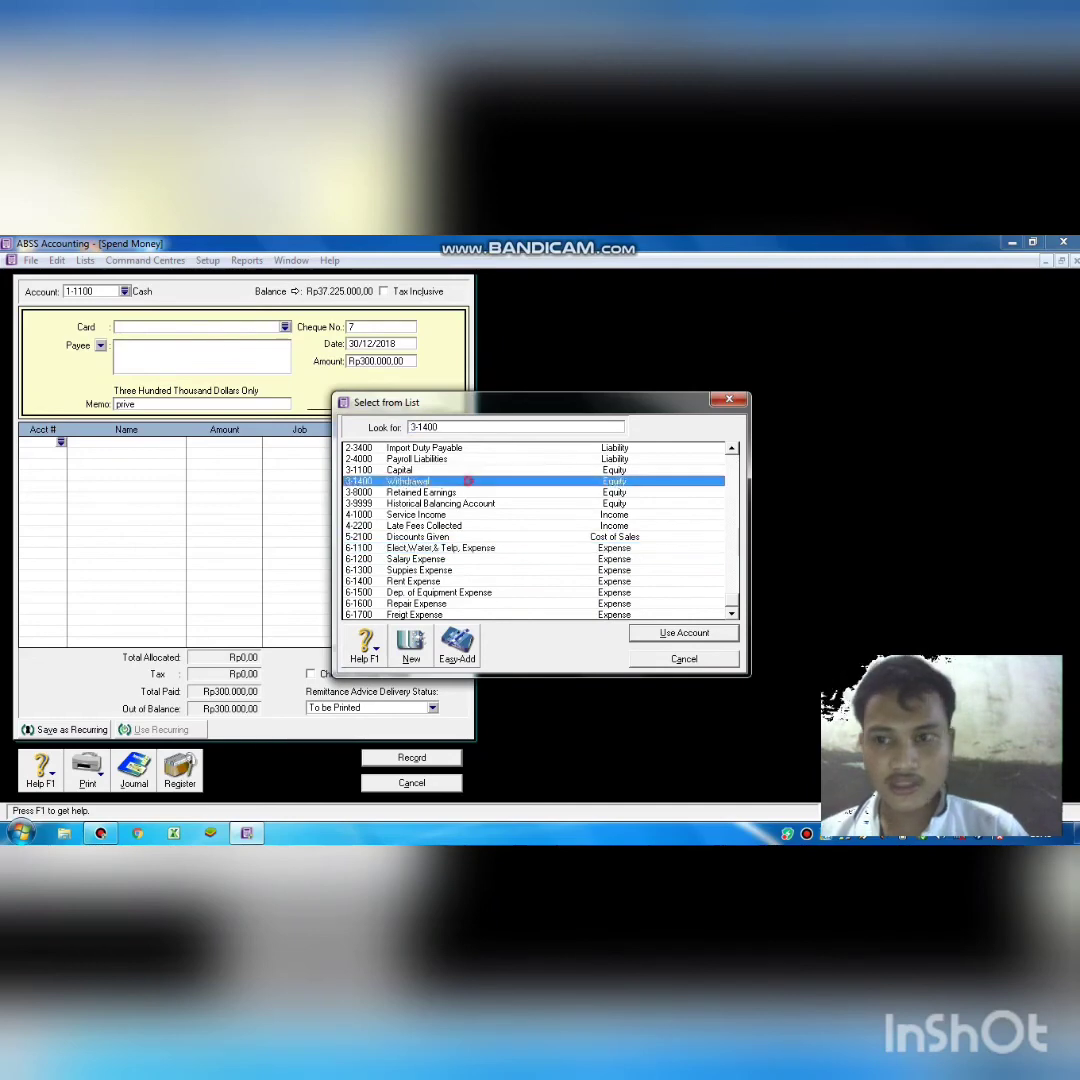
pyautogui.press('Return')
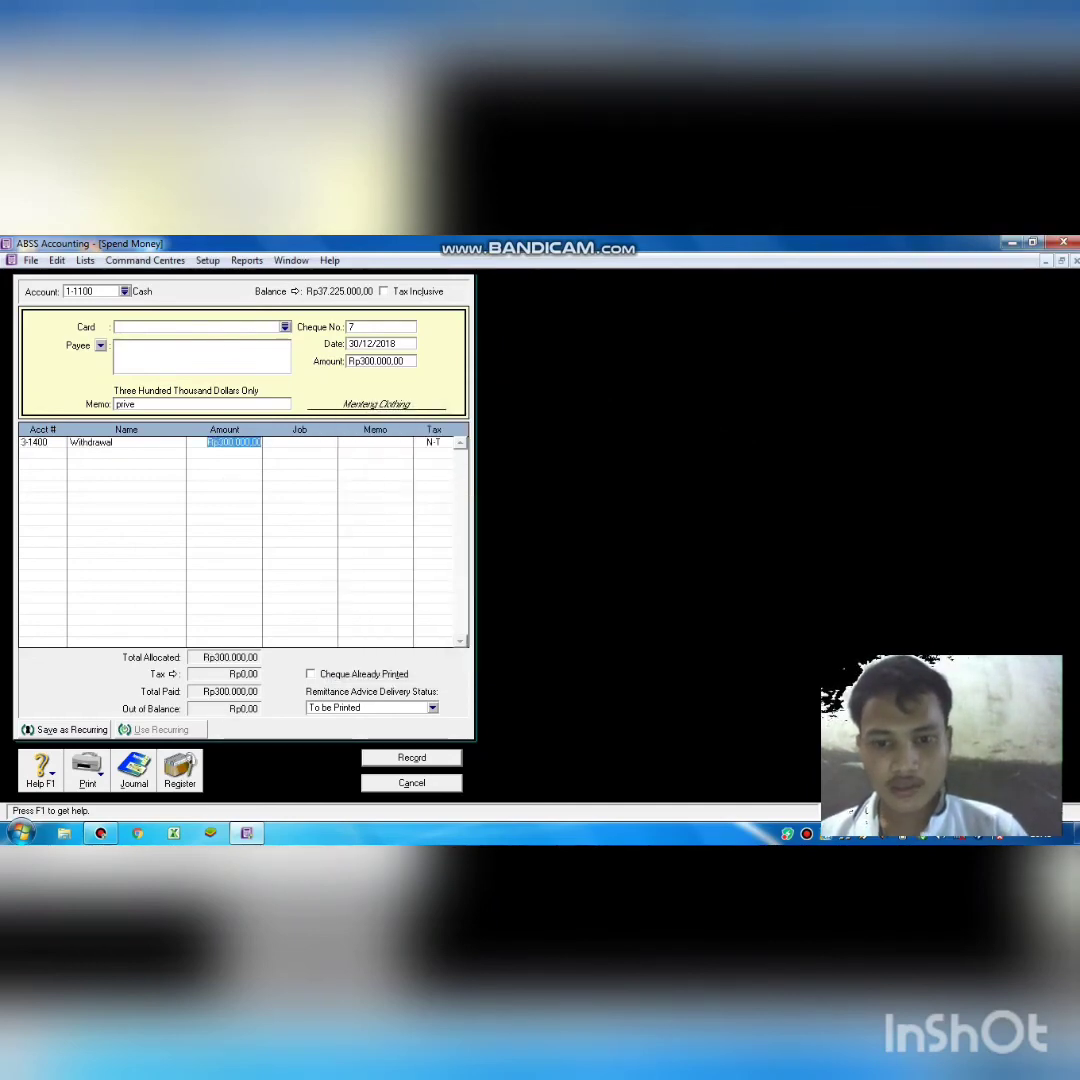
pyautogui.hotkey('ctrl', 'r')
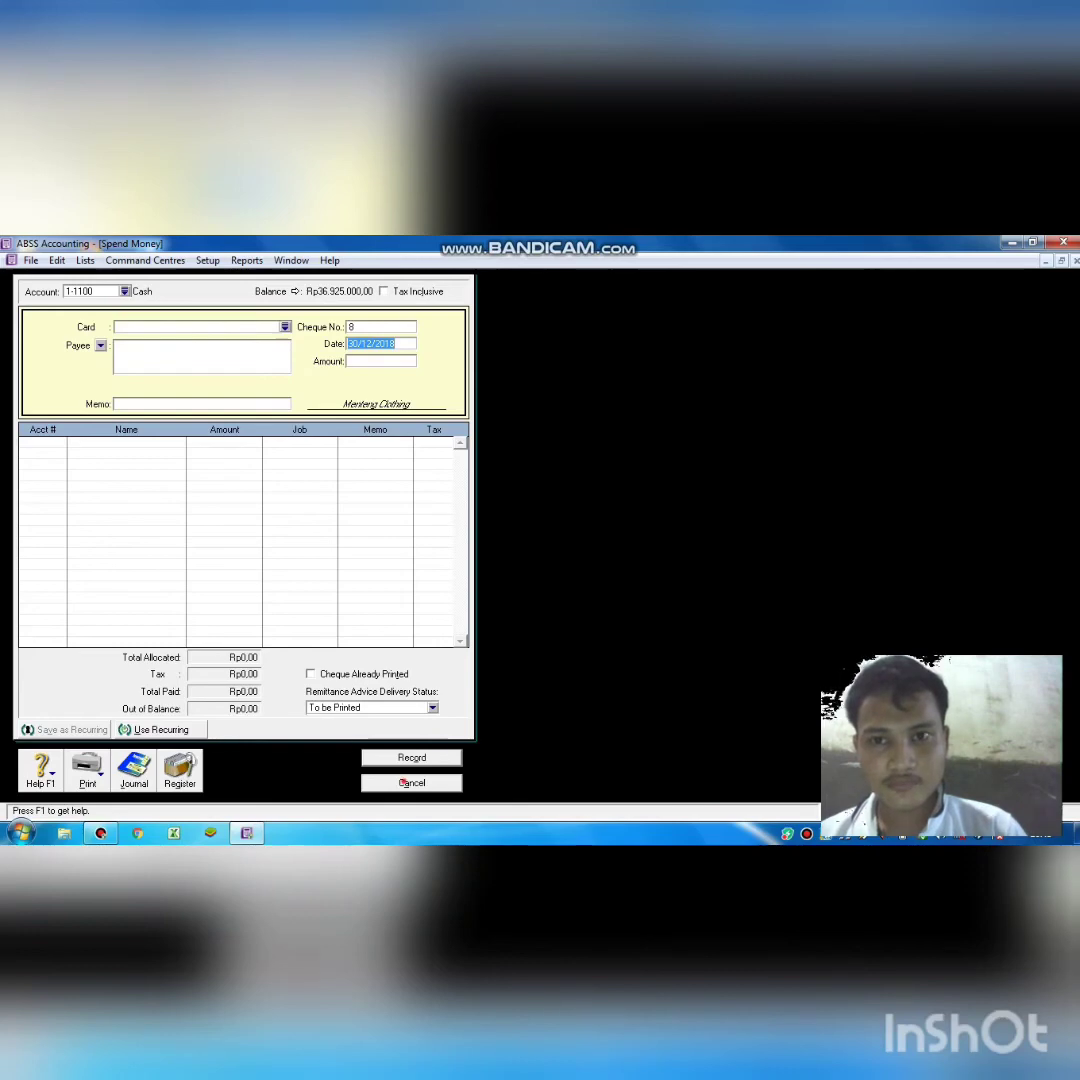
# Start a new Spend Money cheque dated 31/12/2018.
pyautogui.press('Escape')
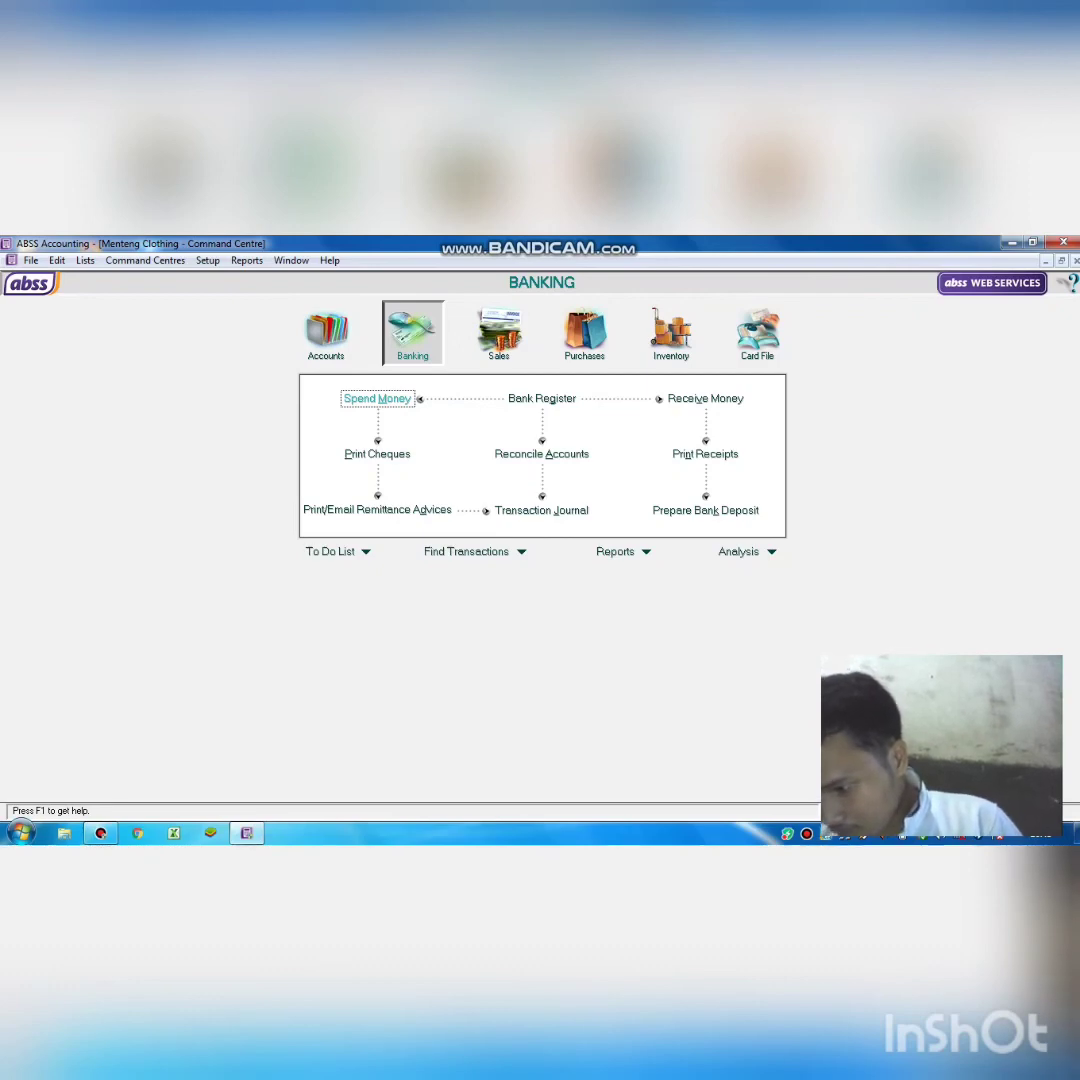
pyautogui.click(356, 396)
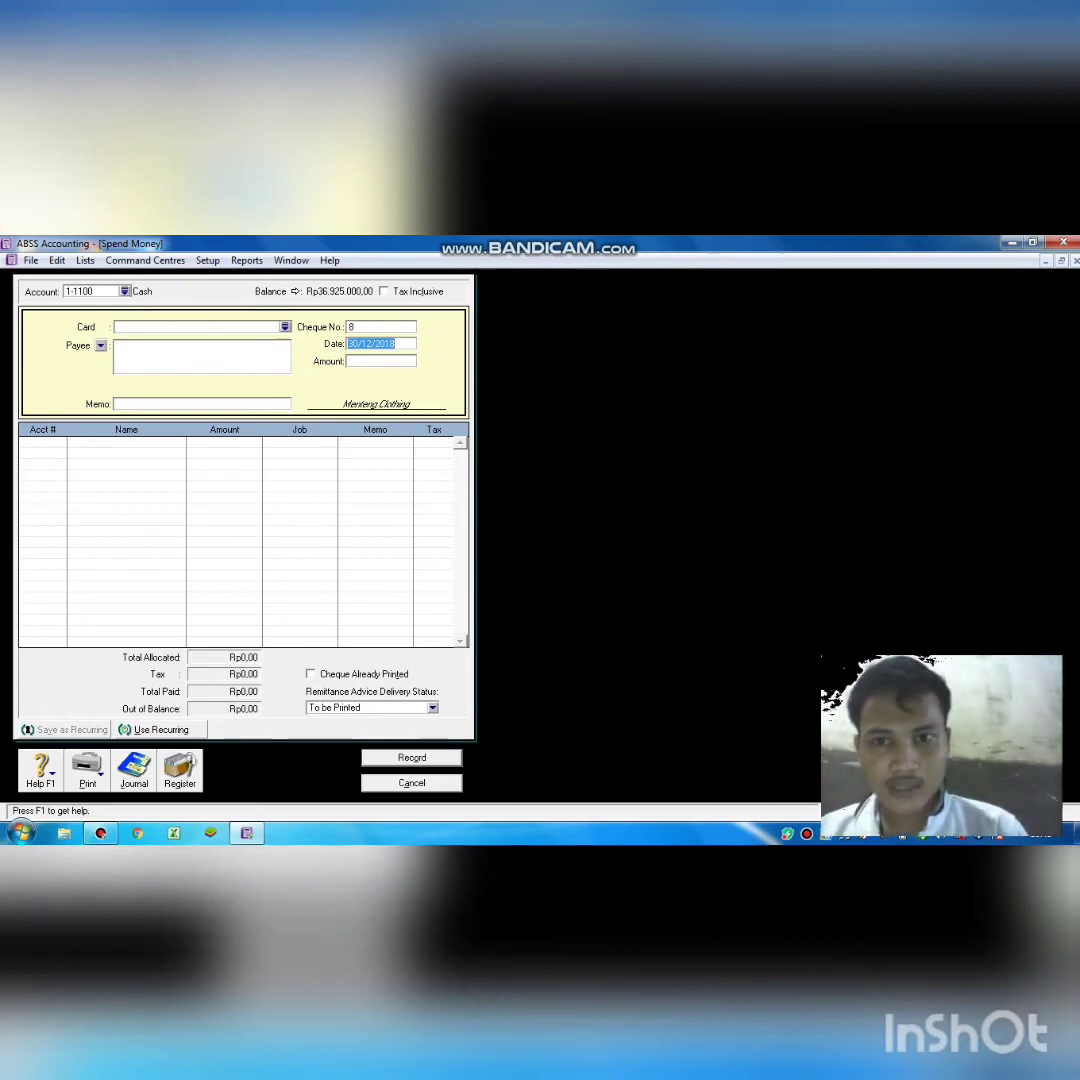
pyautogui.click(358, 344)
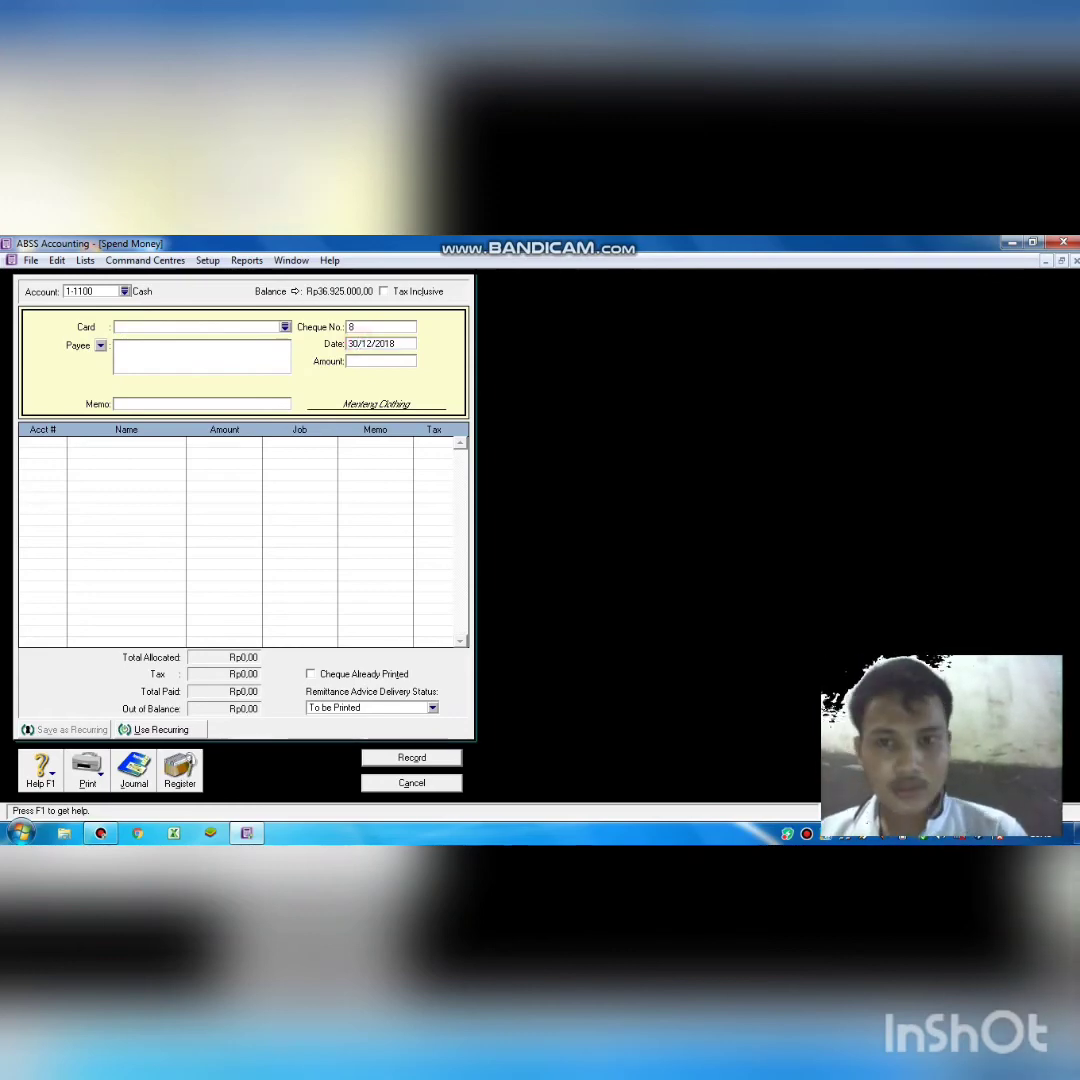
pyautogui.press('BackSpace')
pyautogui.write('1')
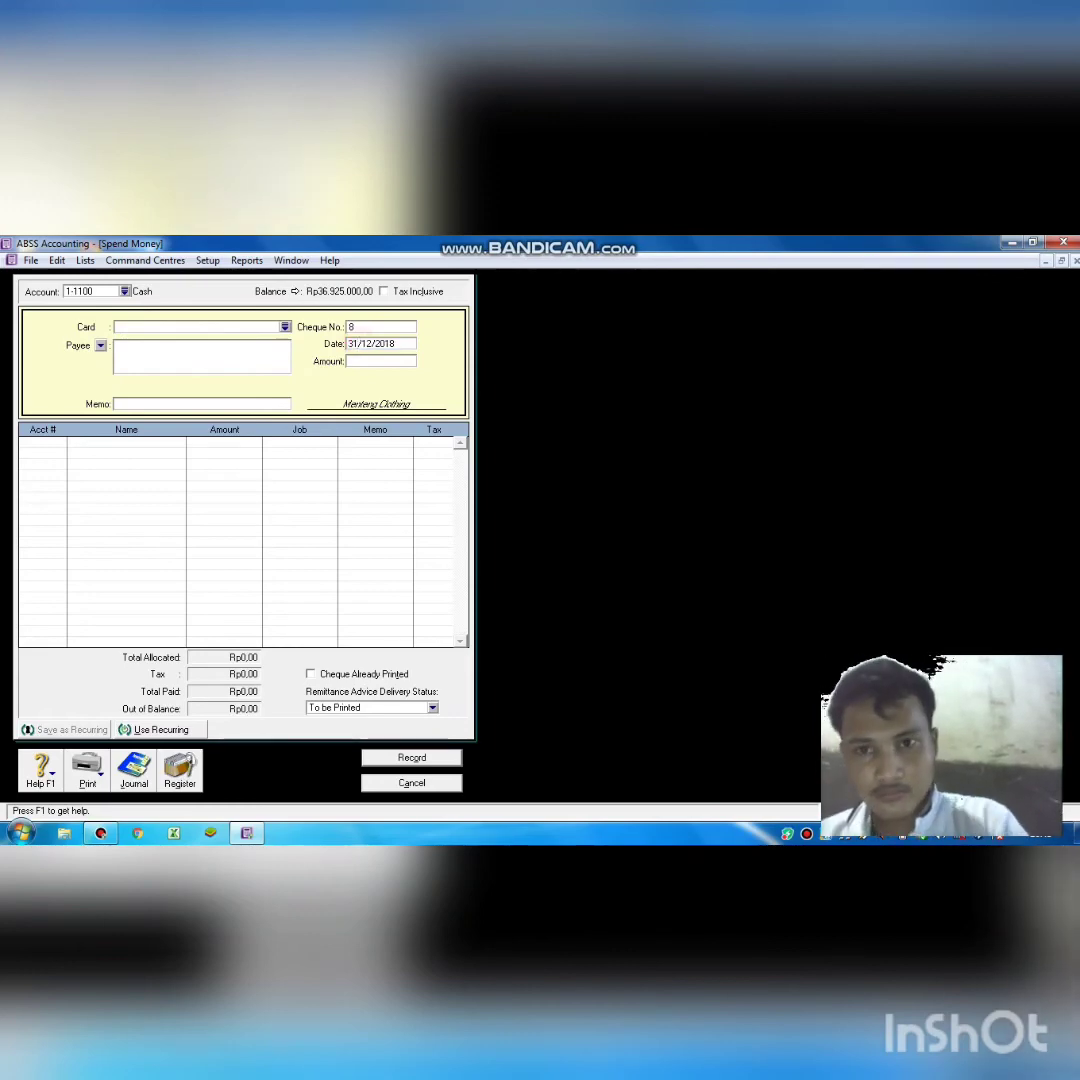
pyautogui.press('Tab')
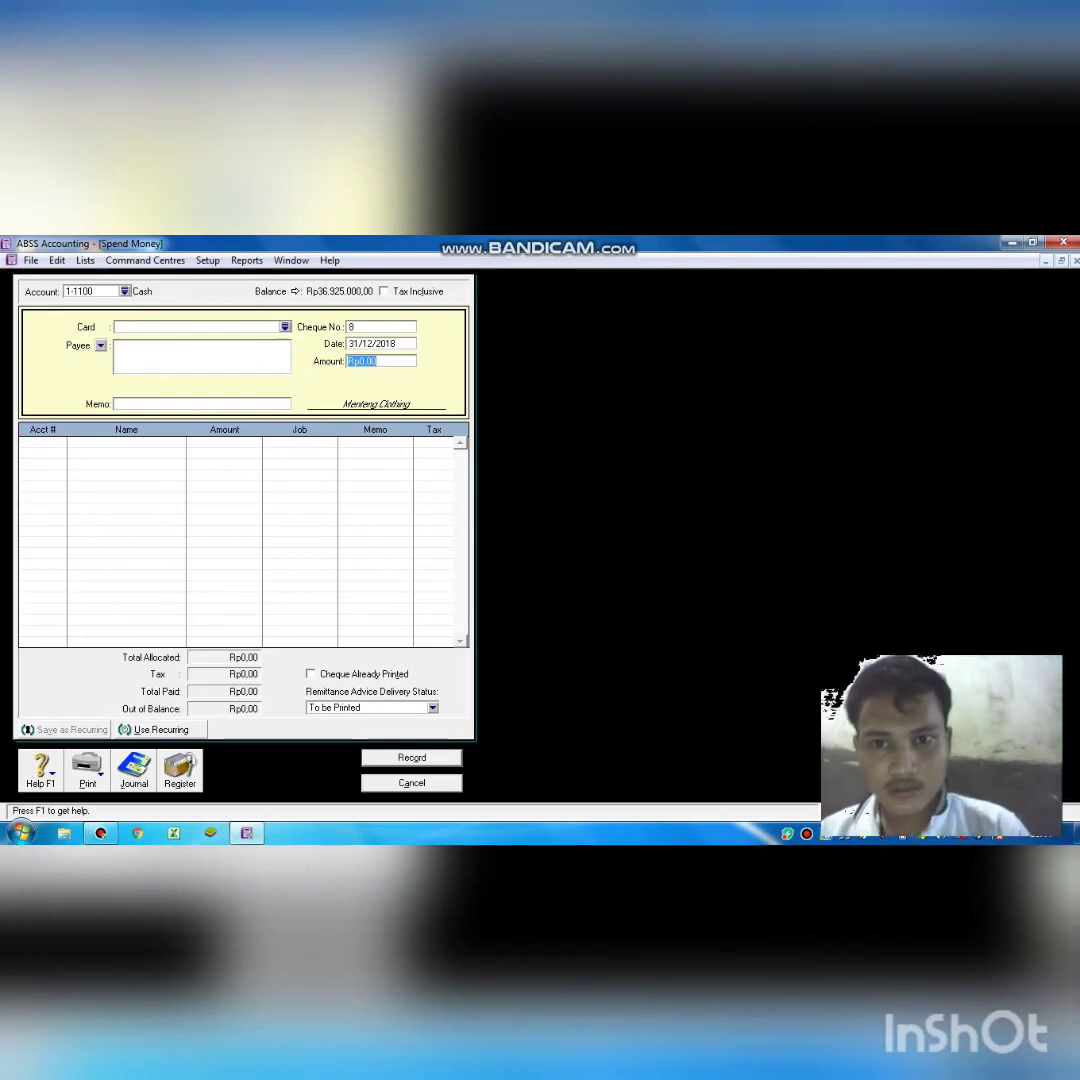
# Record Rp250.000,00, memo 'biaya listrik, air,dan telepon', to 6-1100 Elect.Water & Telp. Expense.
pyautogui.write('25')
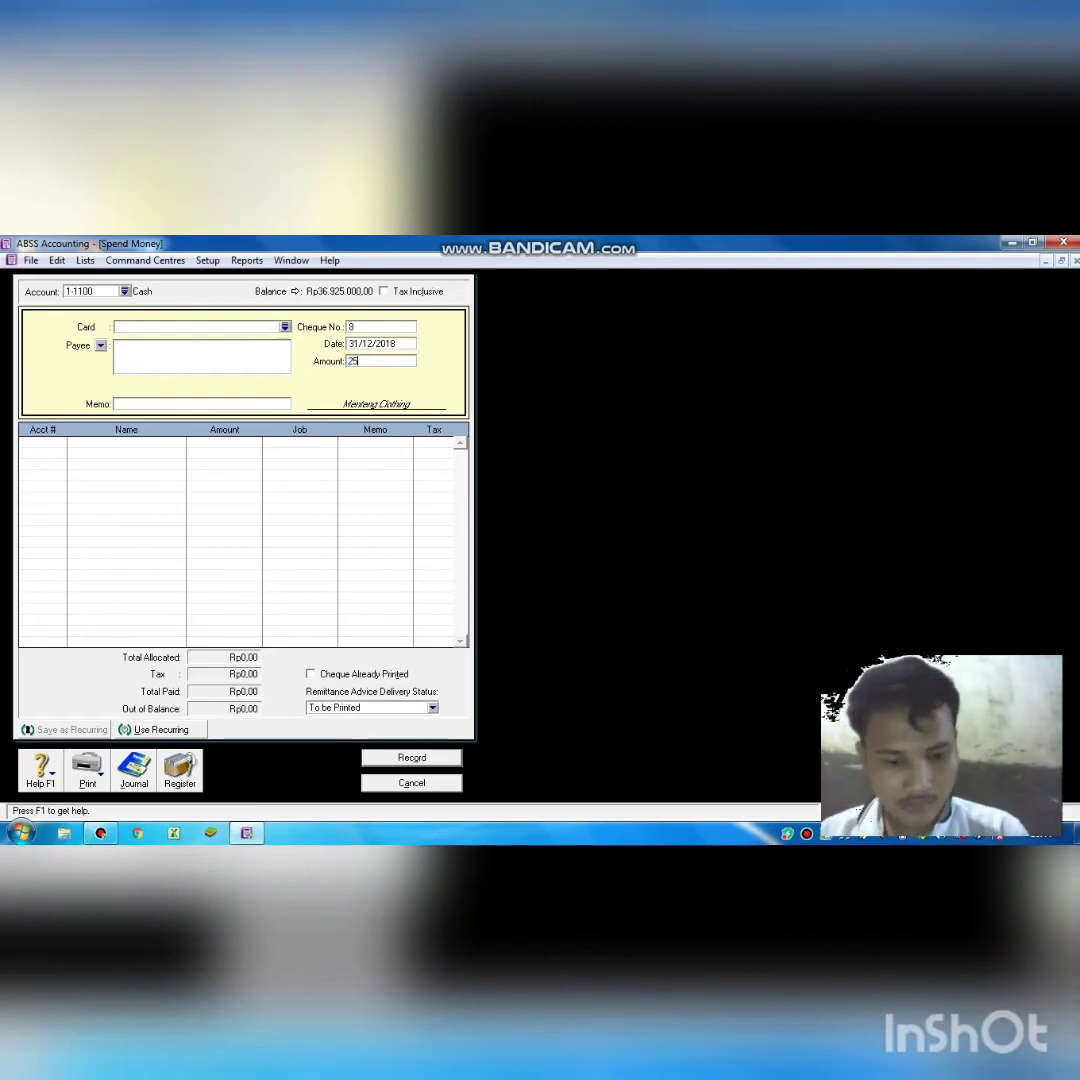
pyautogui.write('0')
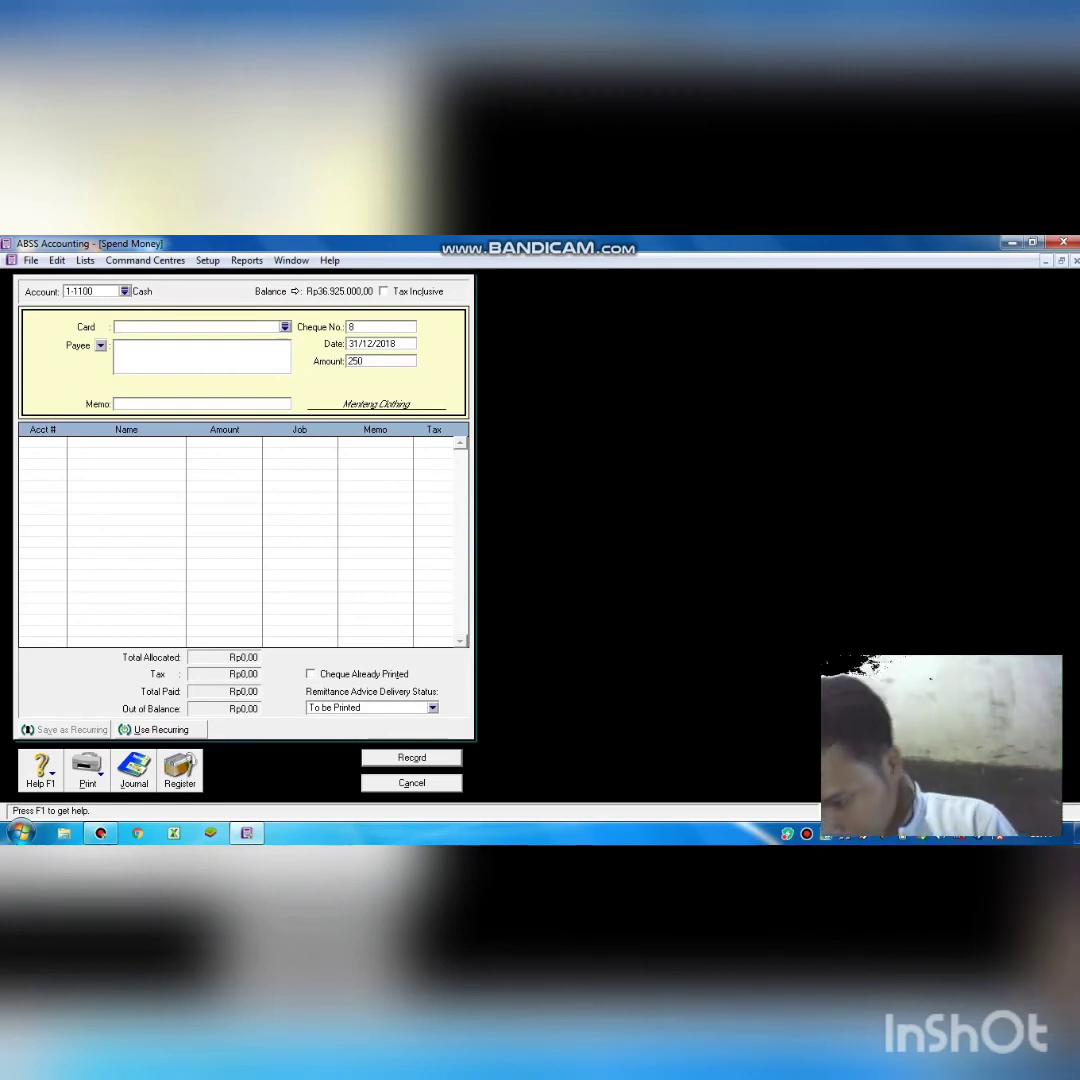
pyautogui.write('.000')
pyautogui.press('Tab')
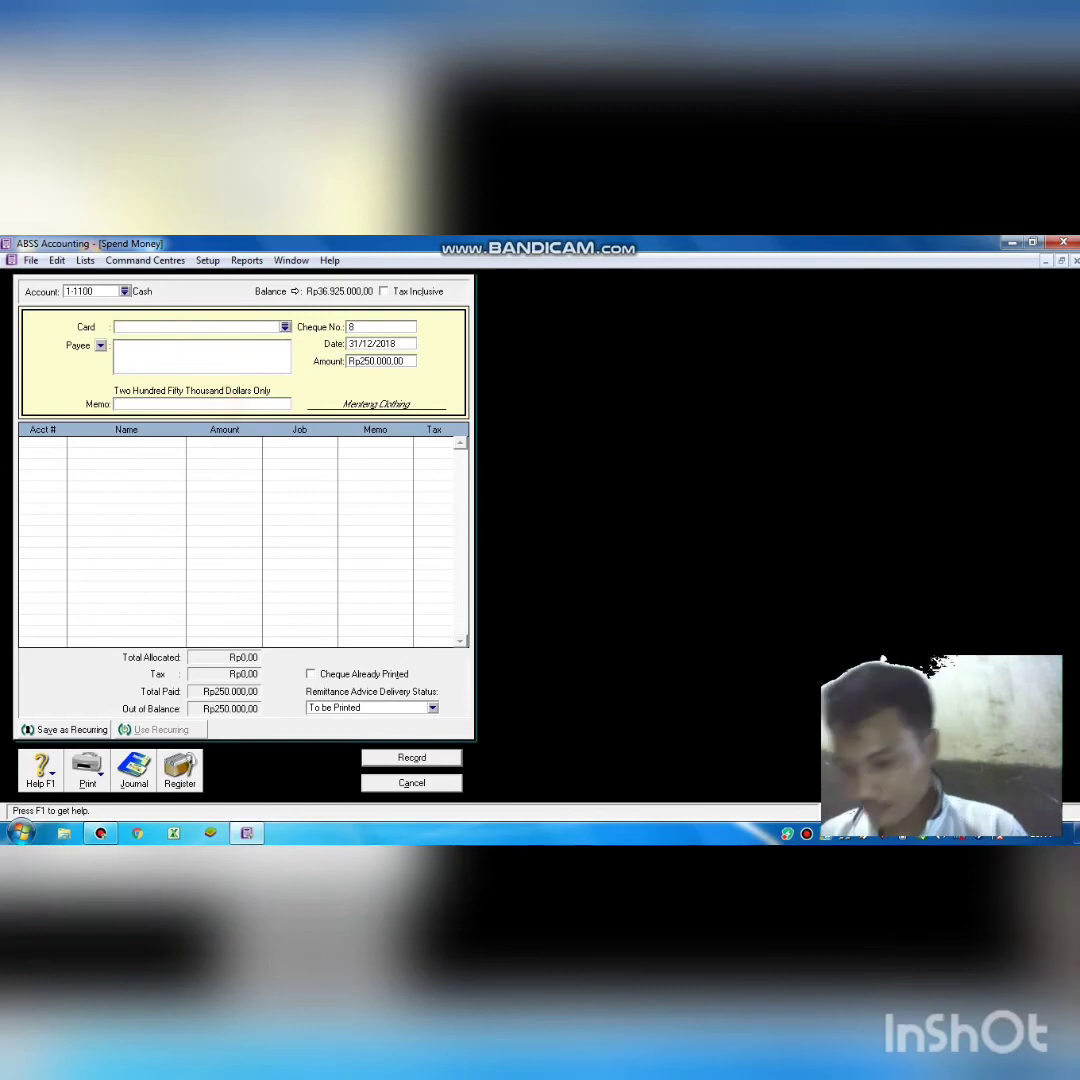
pyautogui.write('bia')
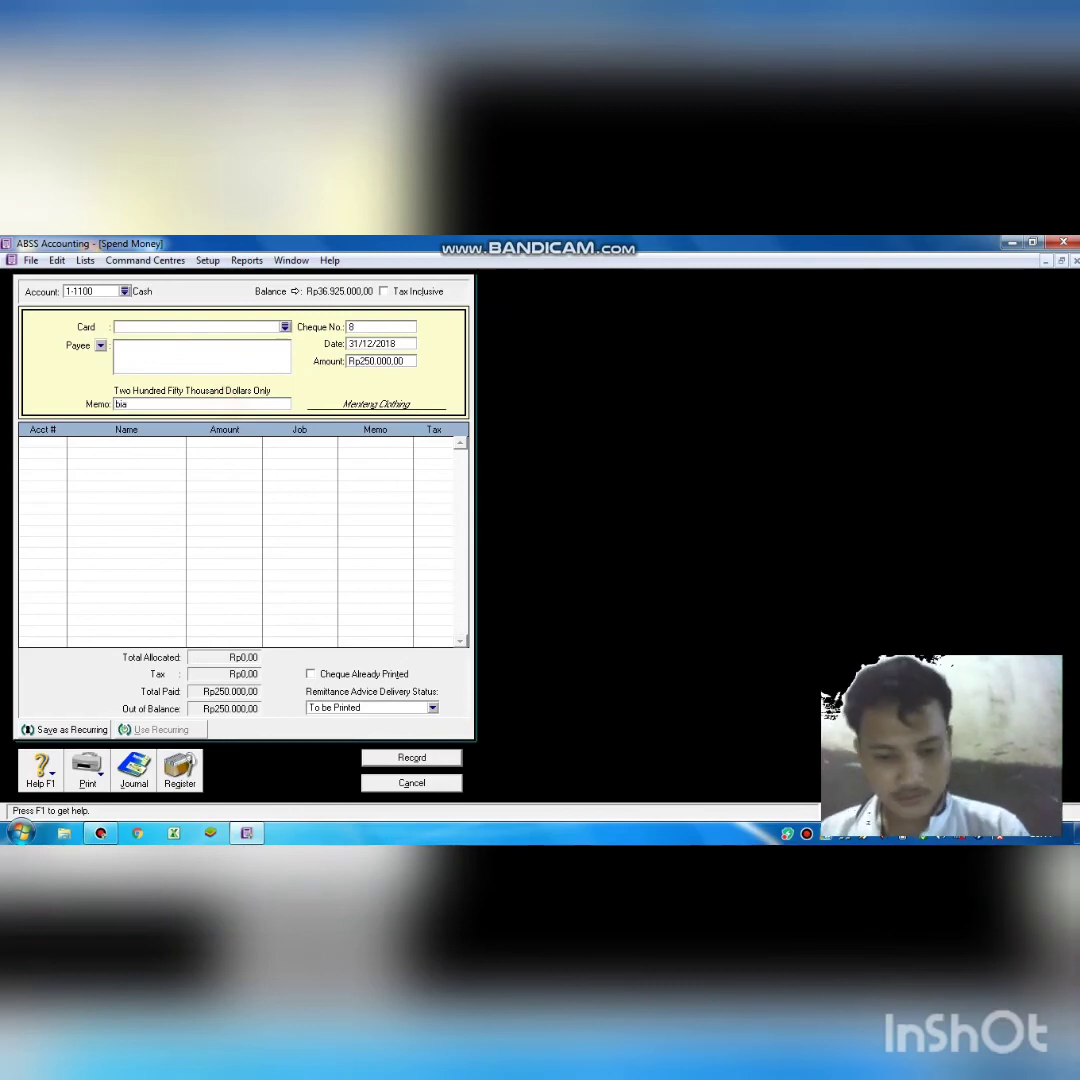
pyautogui.write('ya list')
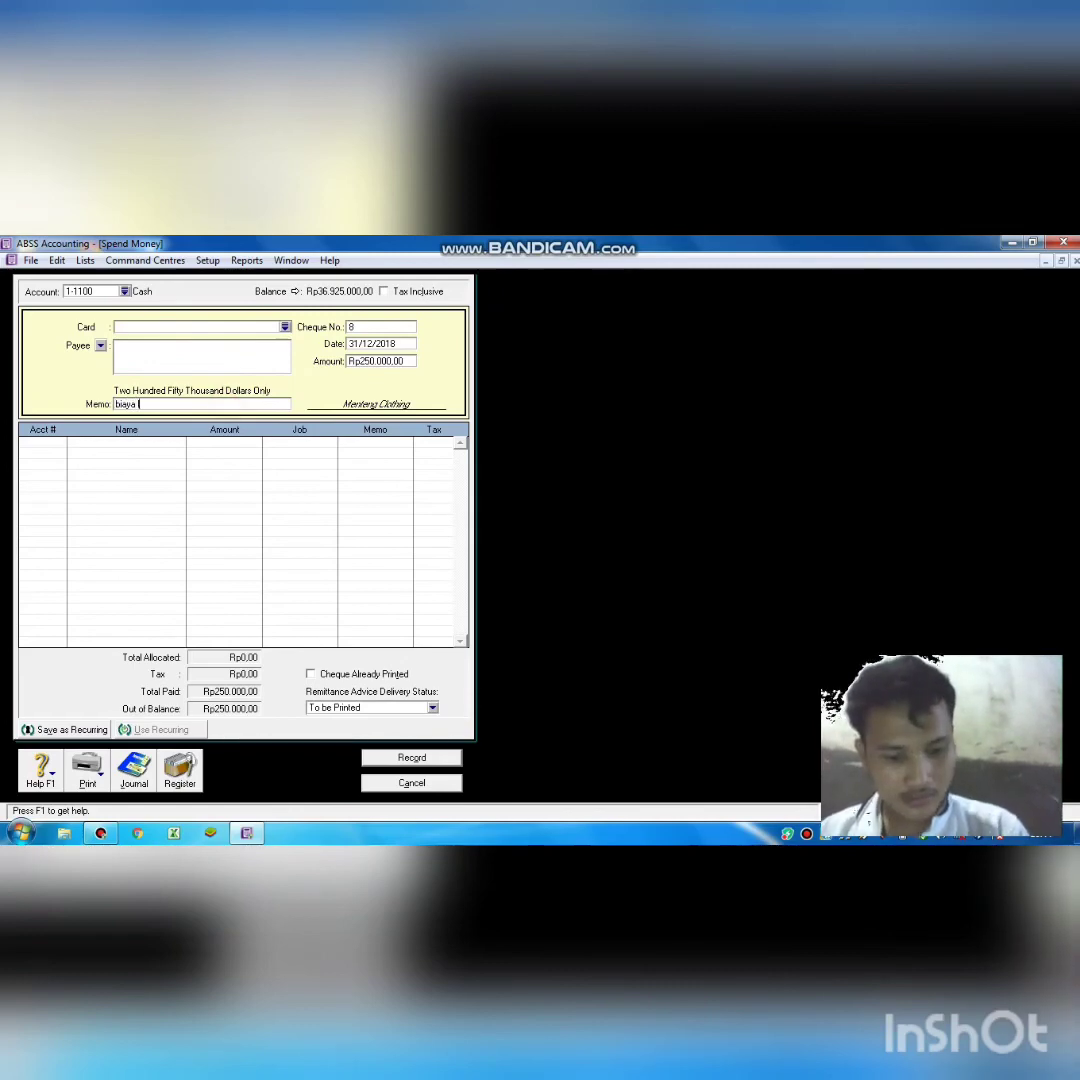
pyautogui.write('rik, air')
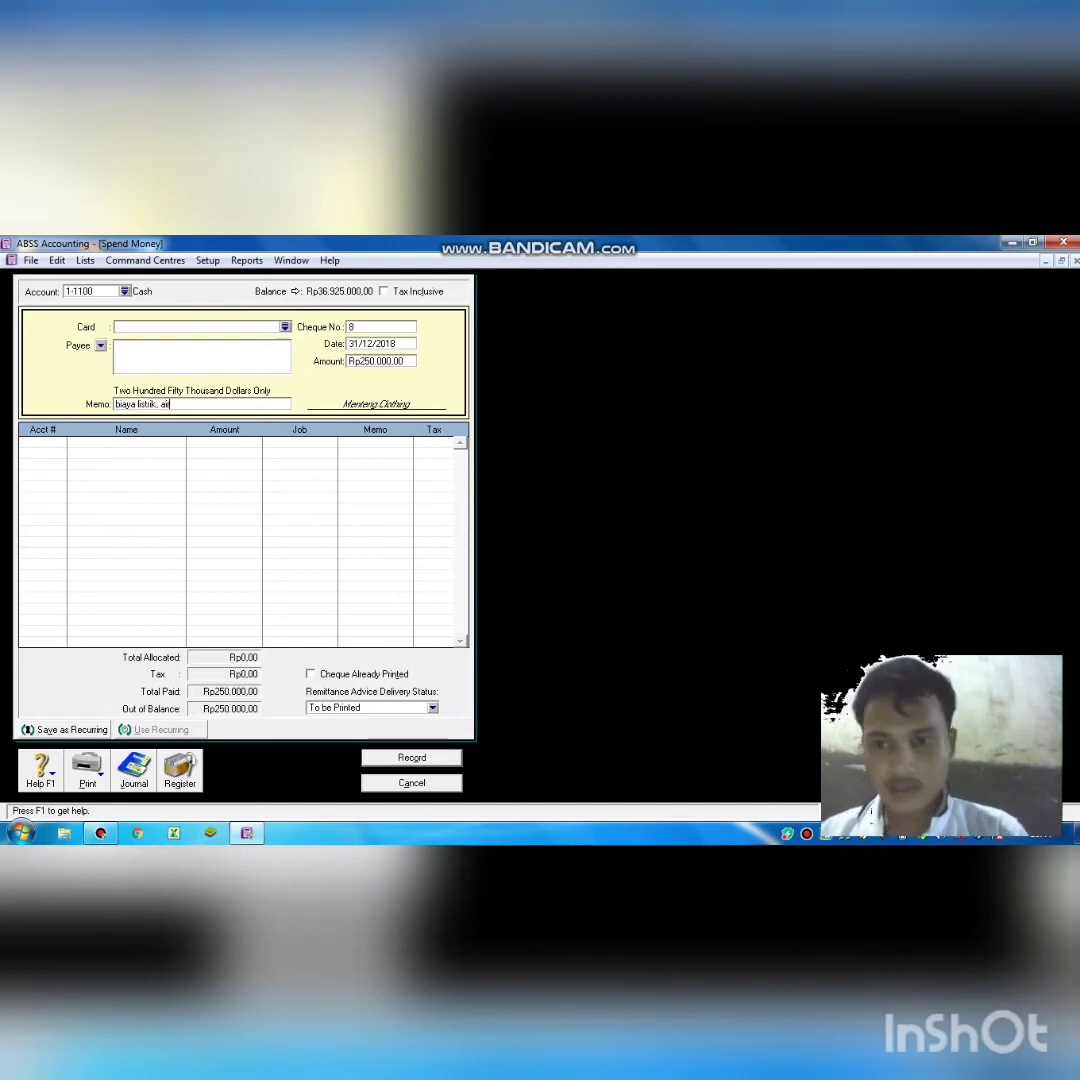
pyautogui.write(',dan')
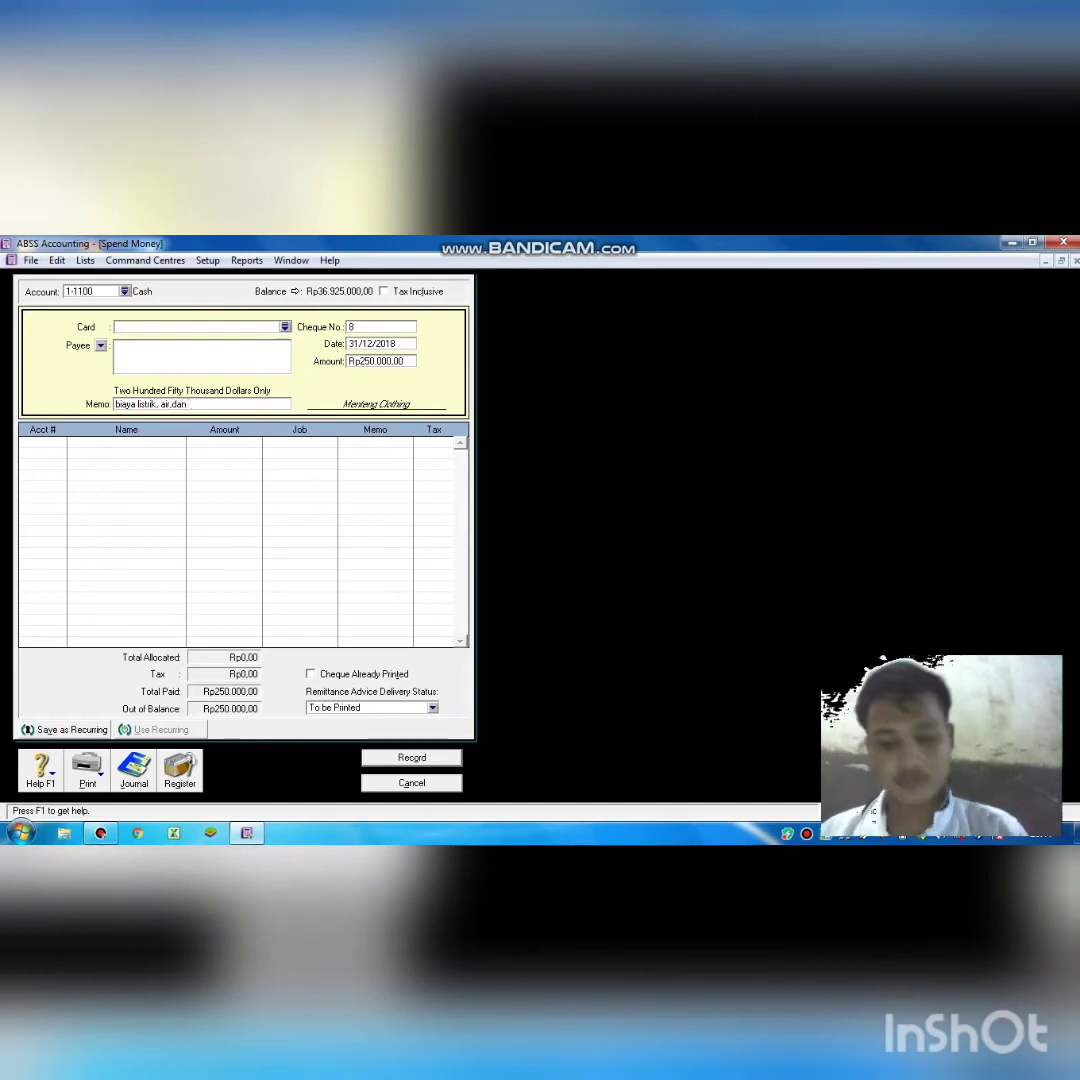
pyautogui.write(' telep')
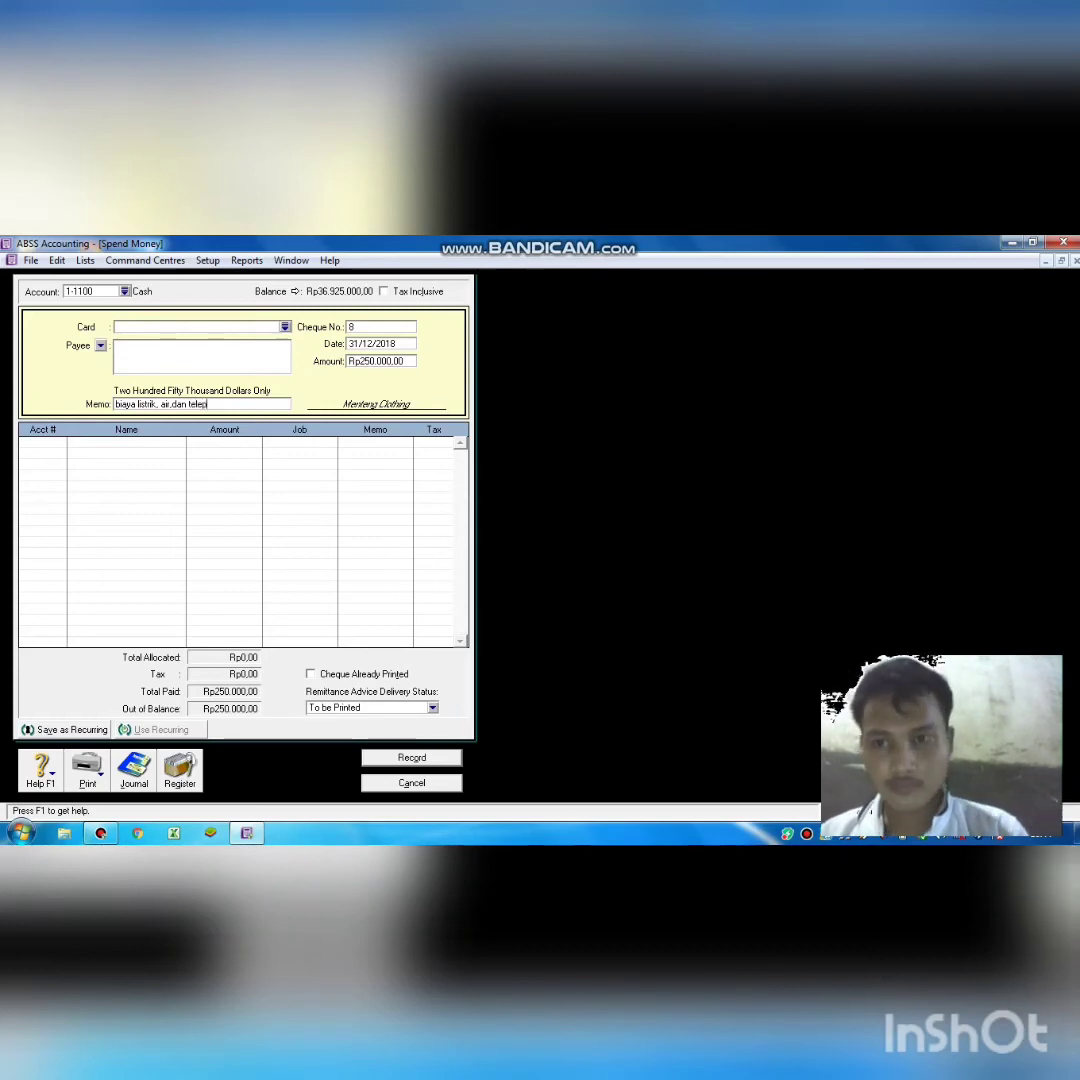
pyautogui.write('on')
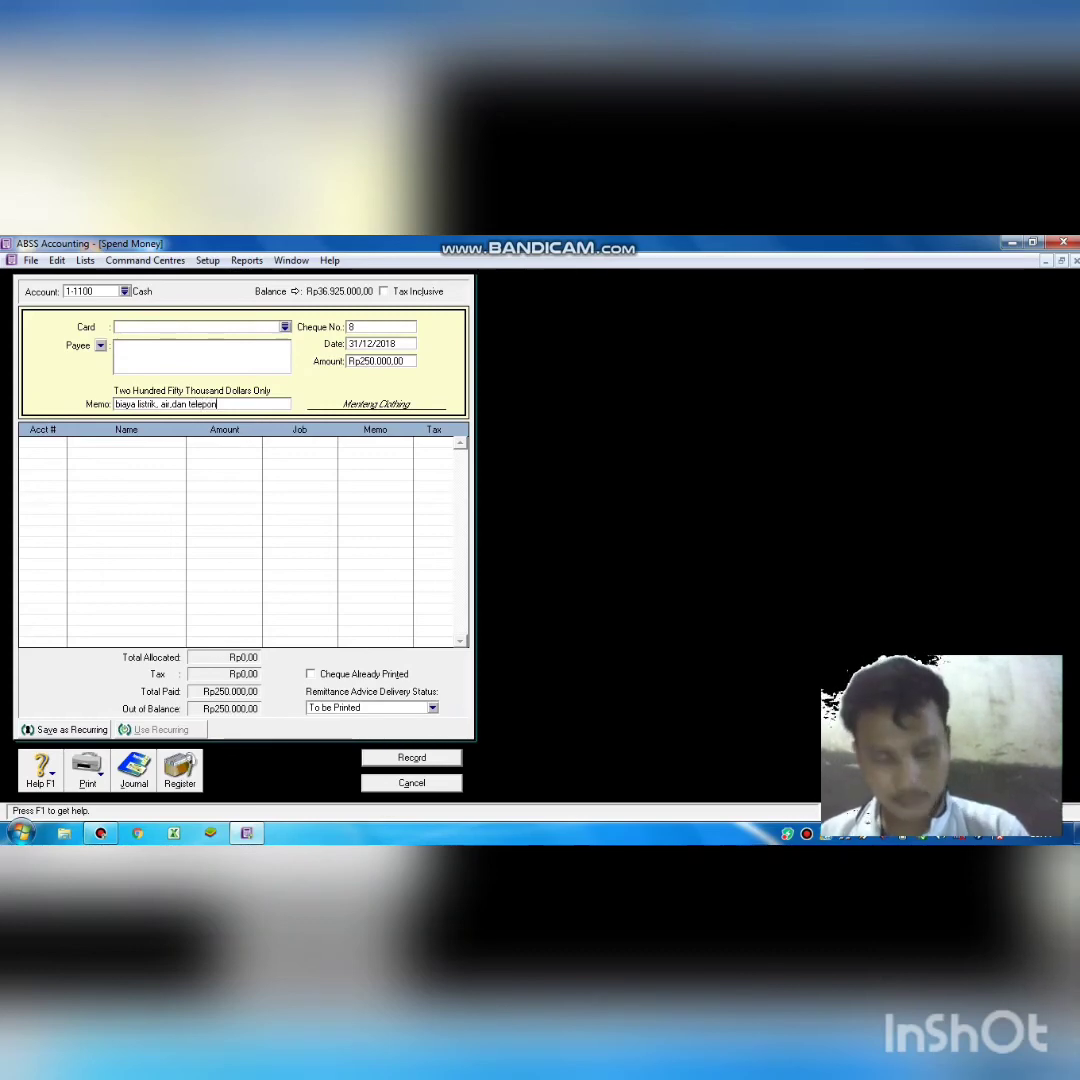
pyautogui.press('Tab')
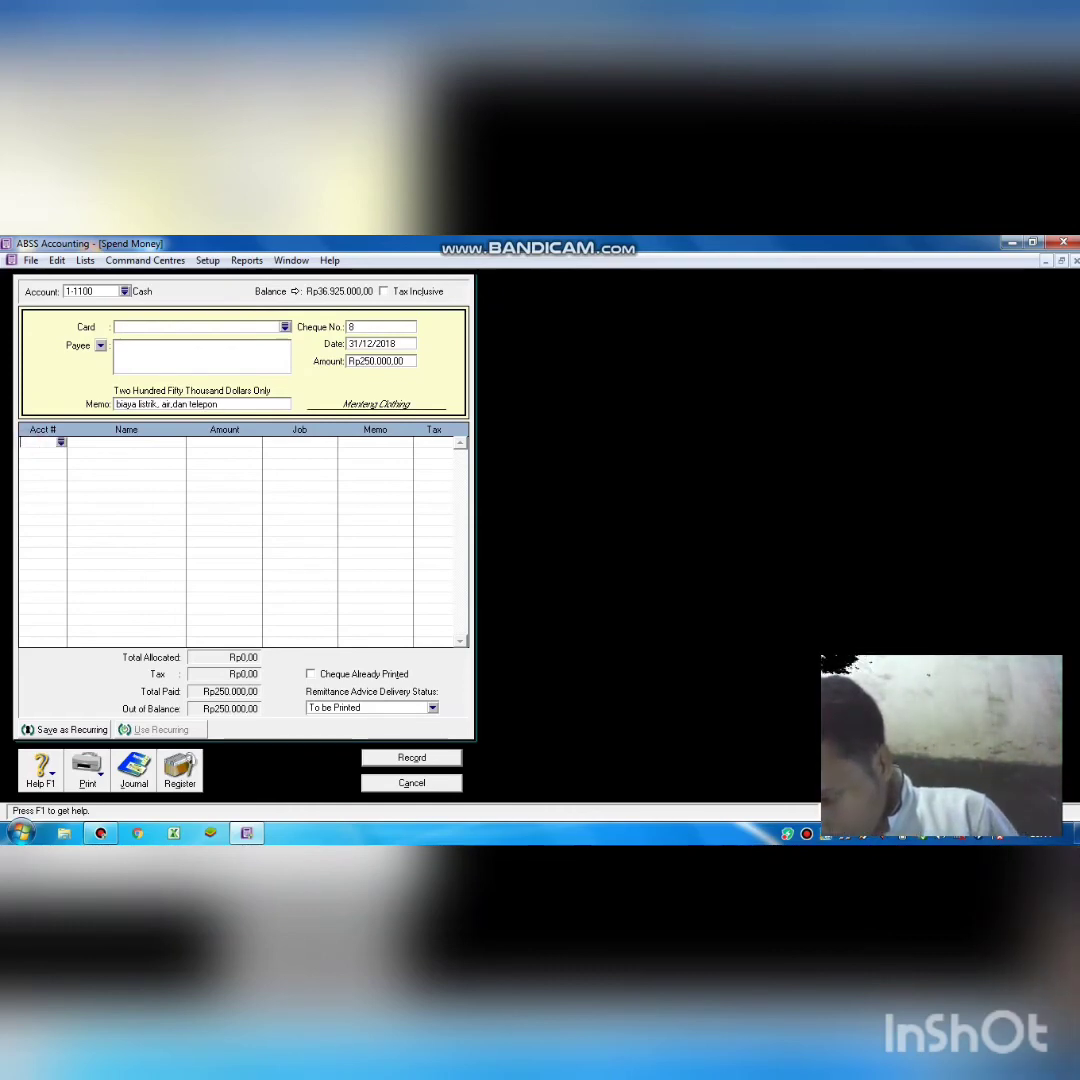
pyautogui.write('6')
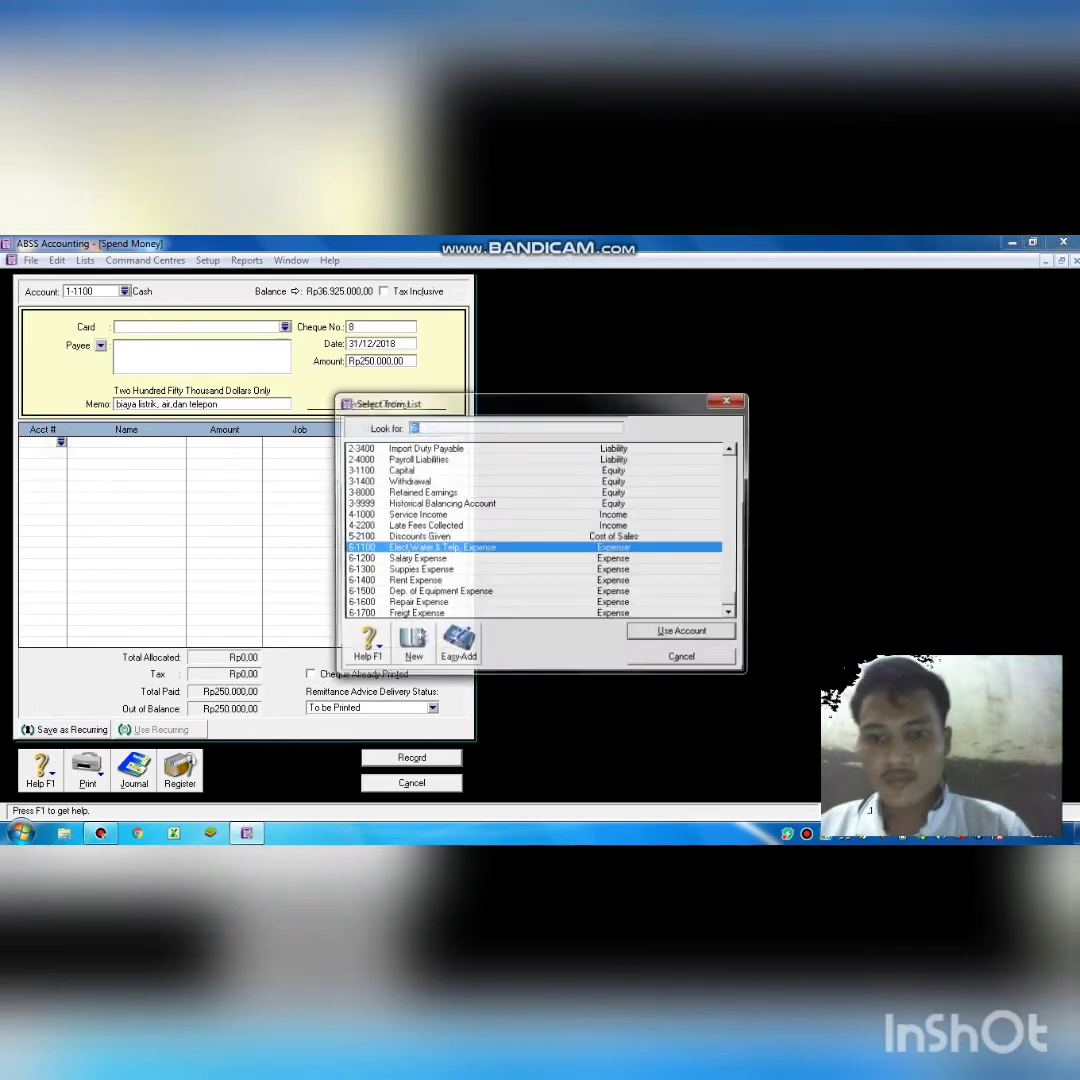
pyautogui.press('Return')
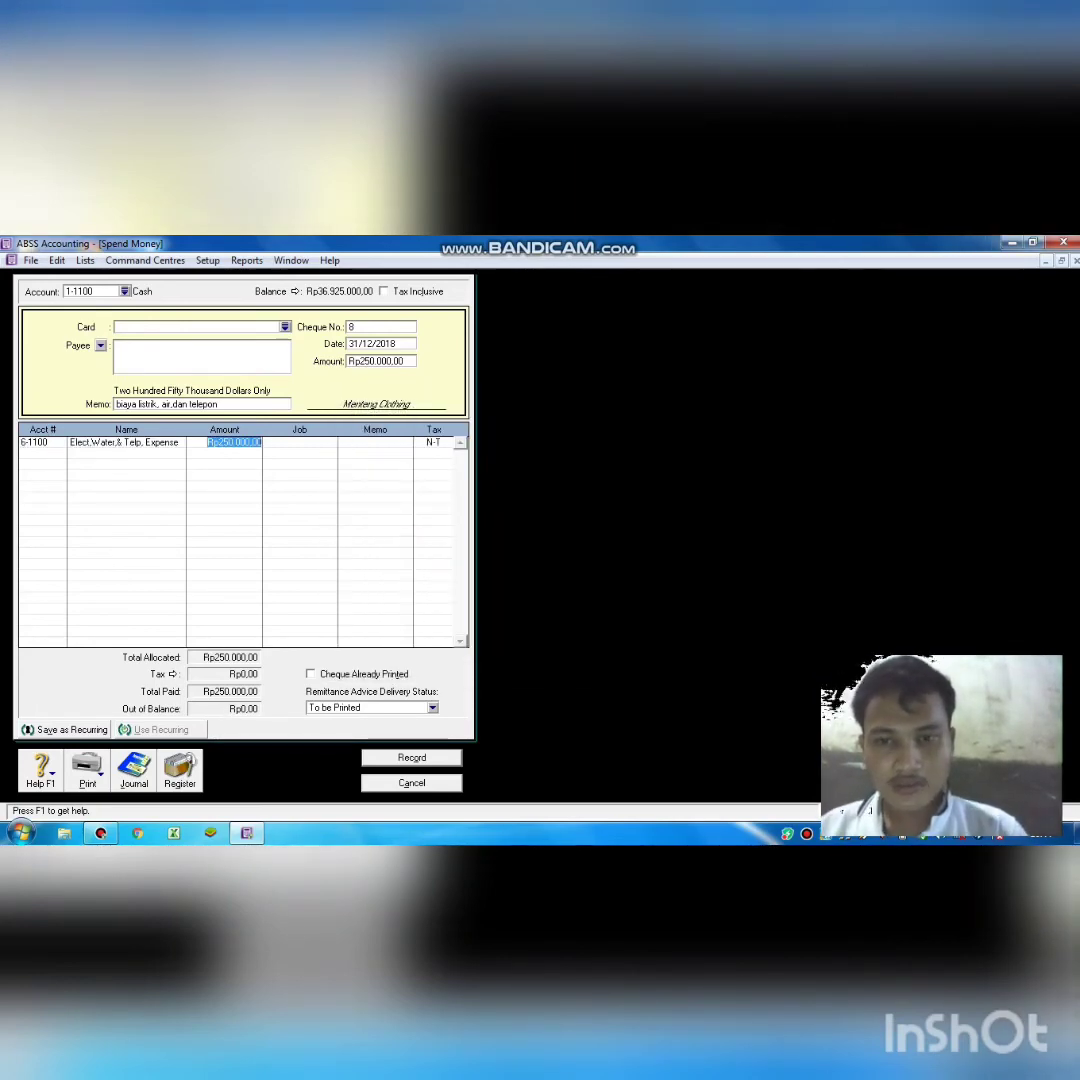
pyautogui.hotkey('ctrl', 'r')
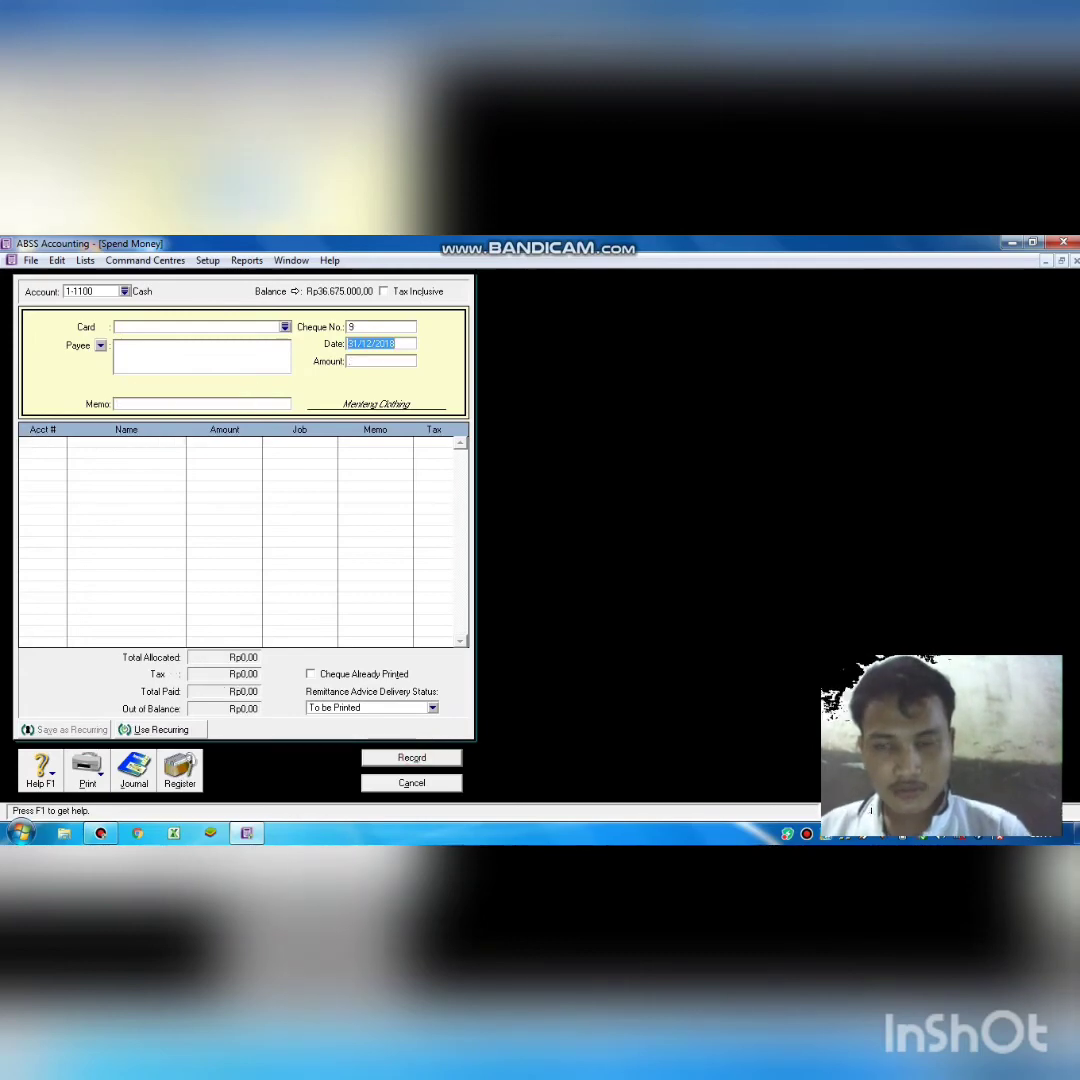
# Start a new Spend Money cheque for Rp4.500.000,00.
pyautogui.press('Escape')
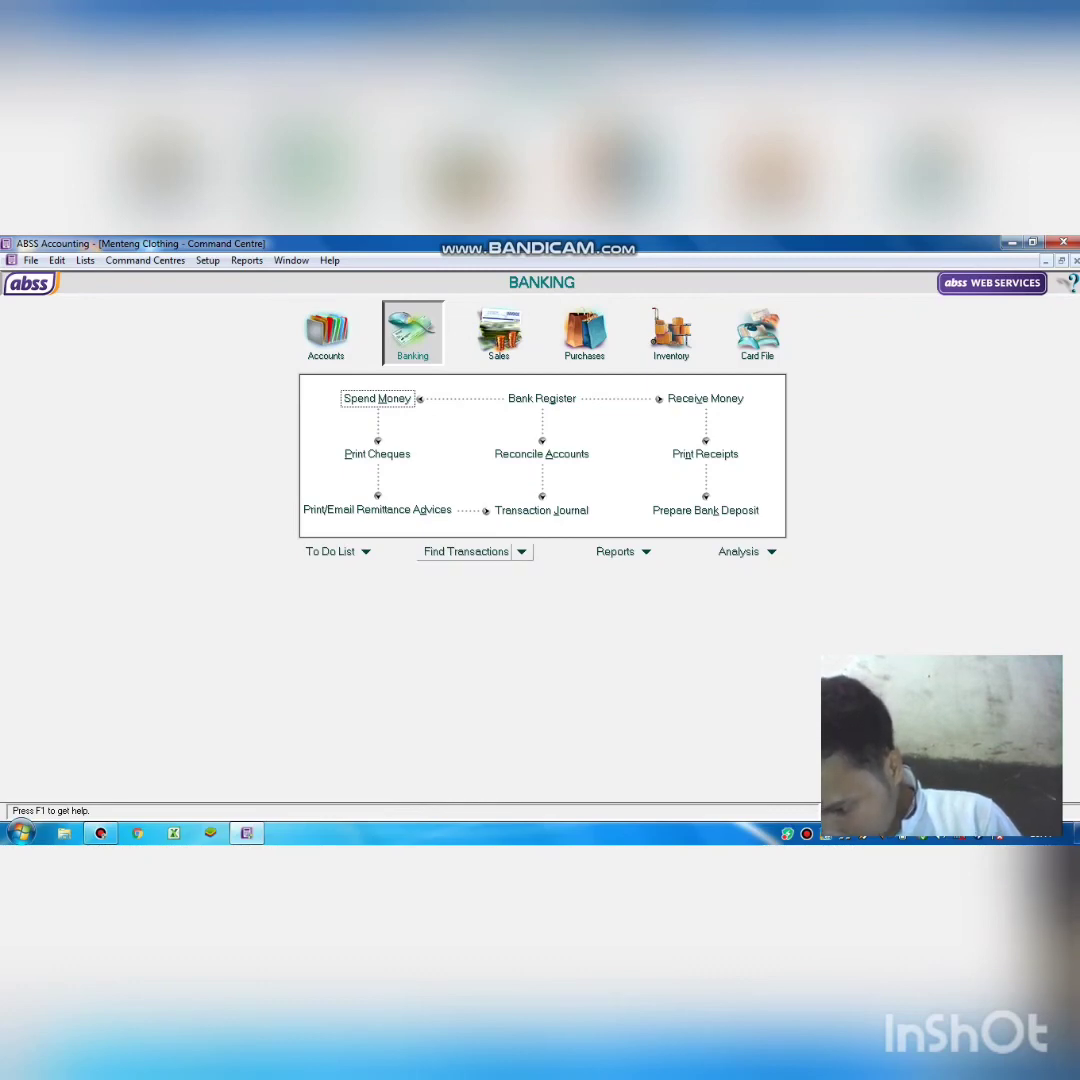
pyautogui.press('Return')
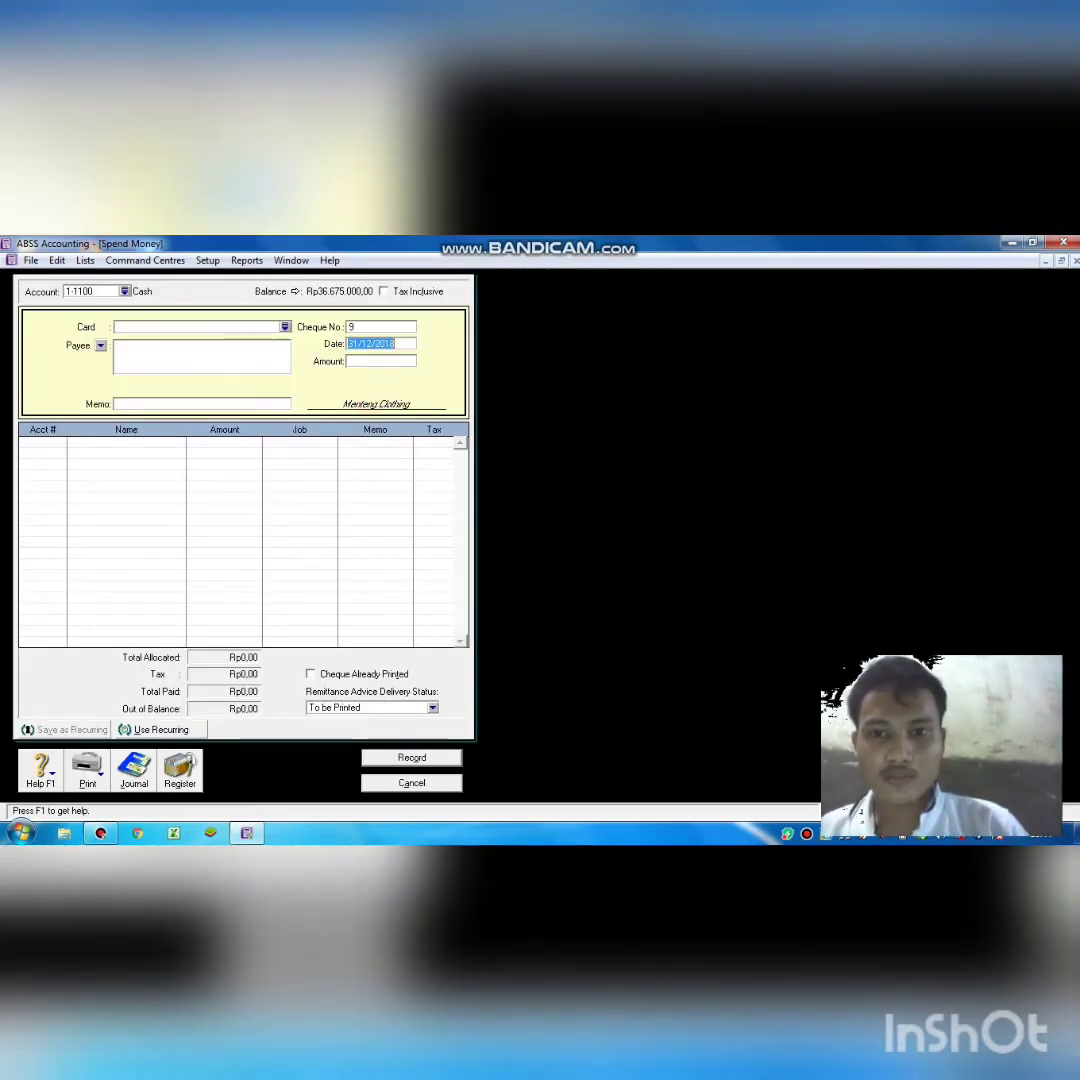
pyautogui.press('Tab')
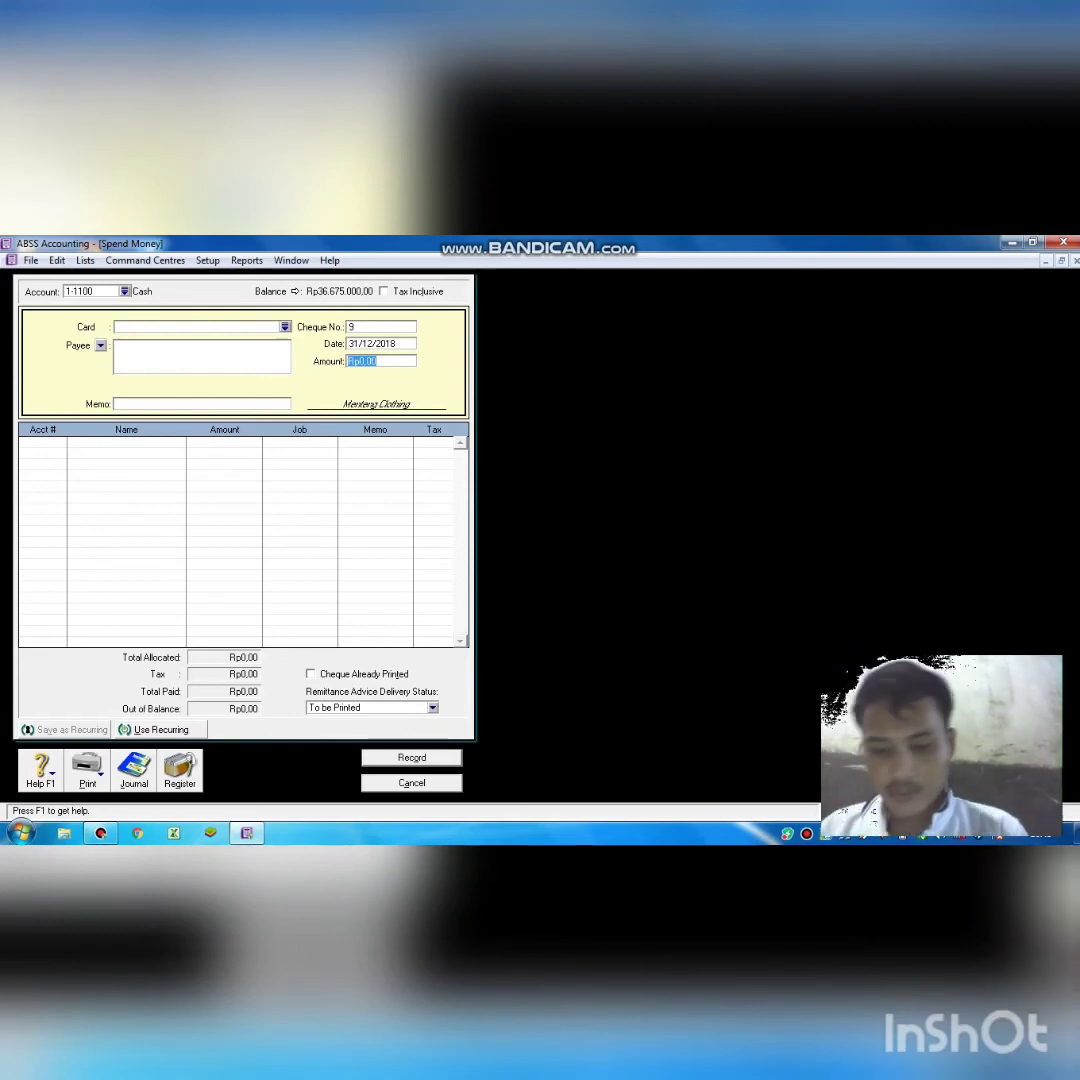
pyautogui.write('5')
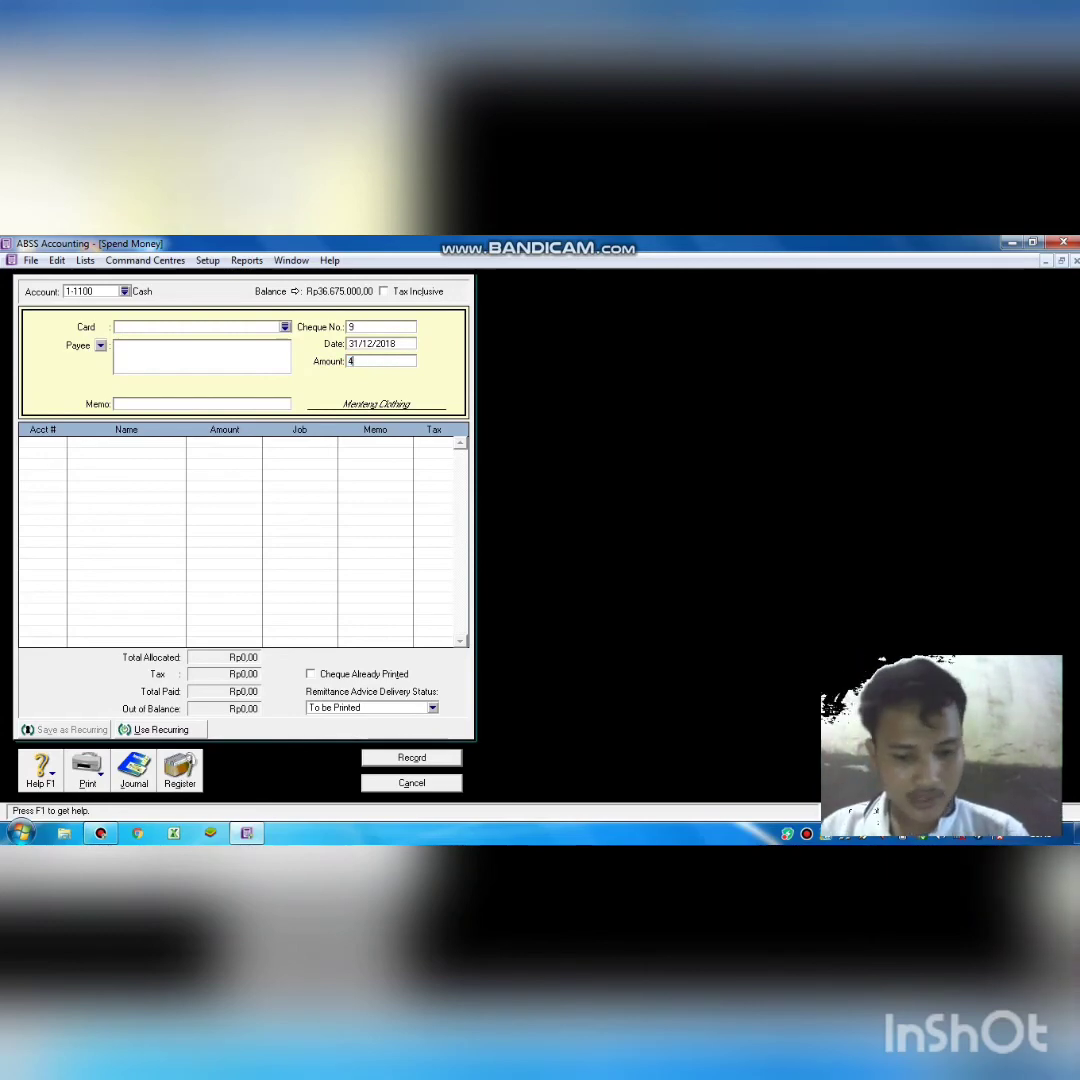
pyautogui.write('5000')
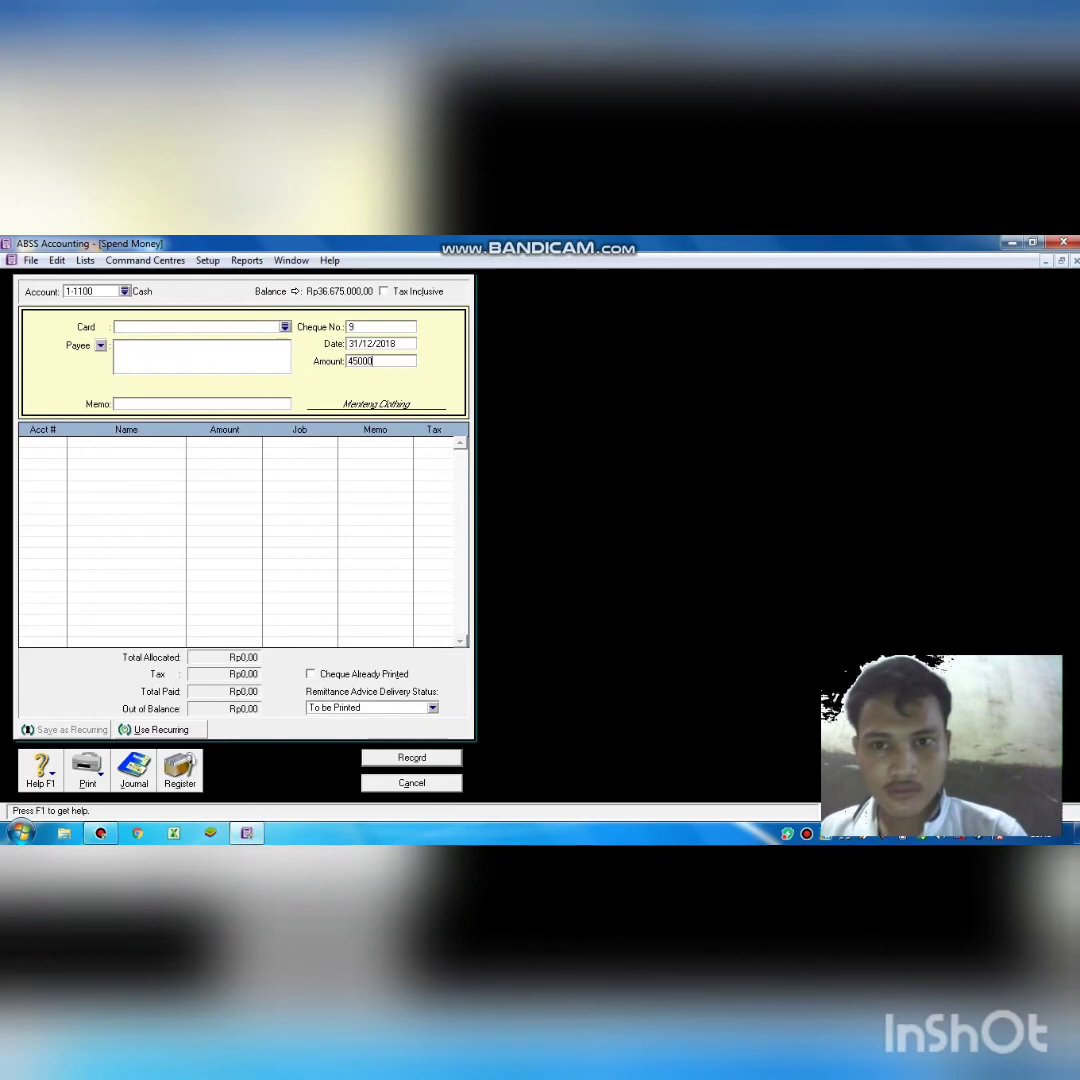
pyautogui.write('00')
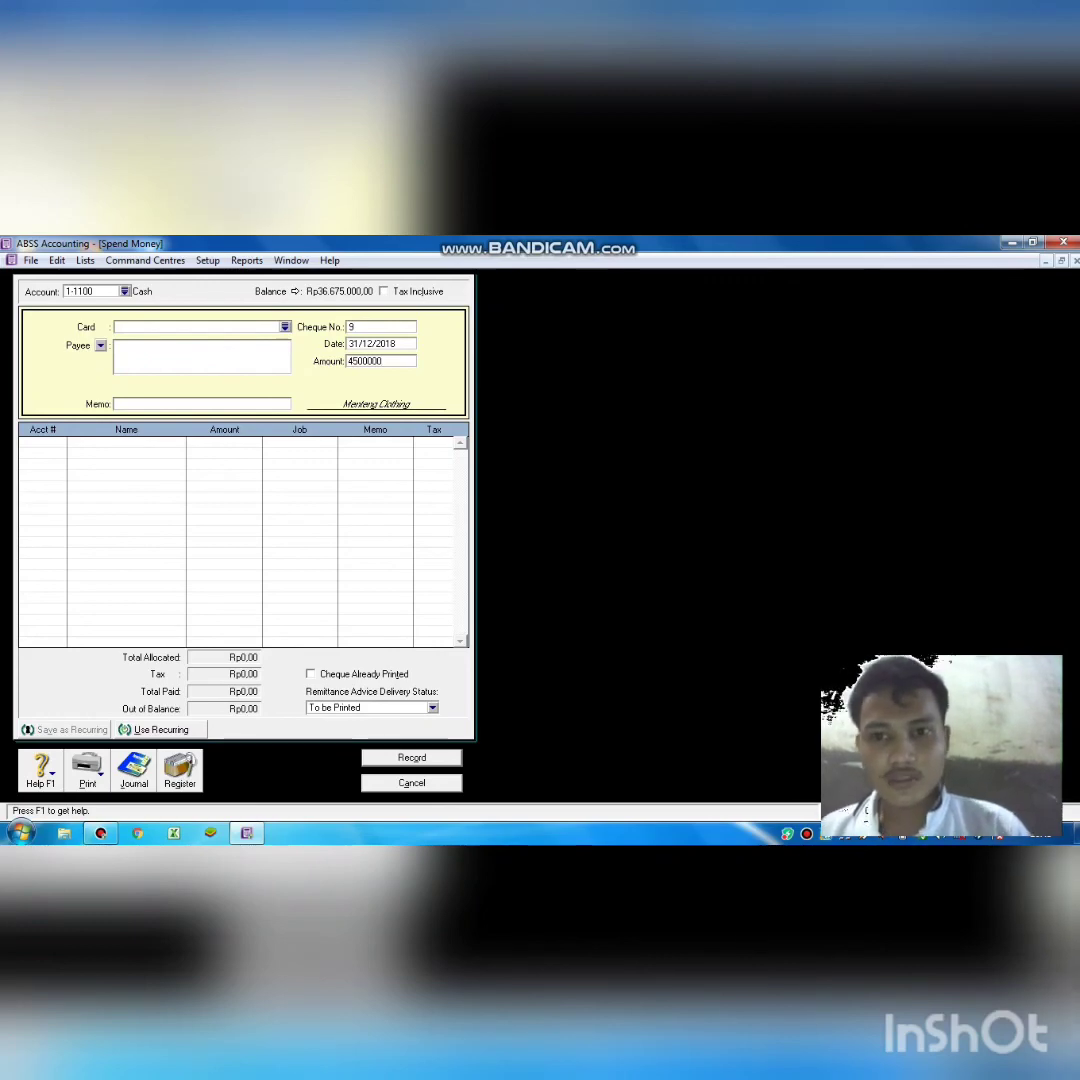
pyautogui.press('Tab')
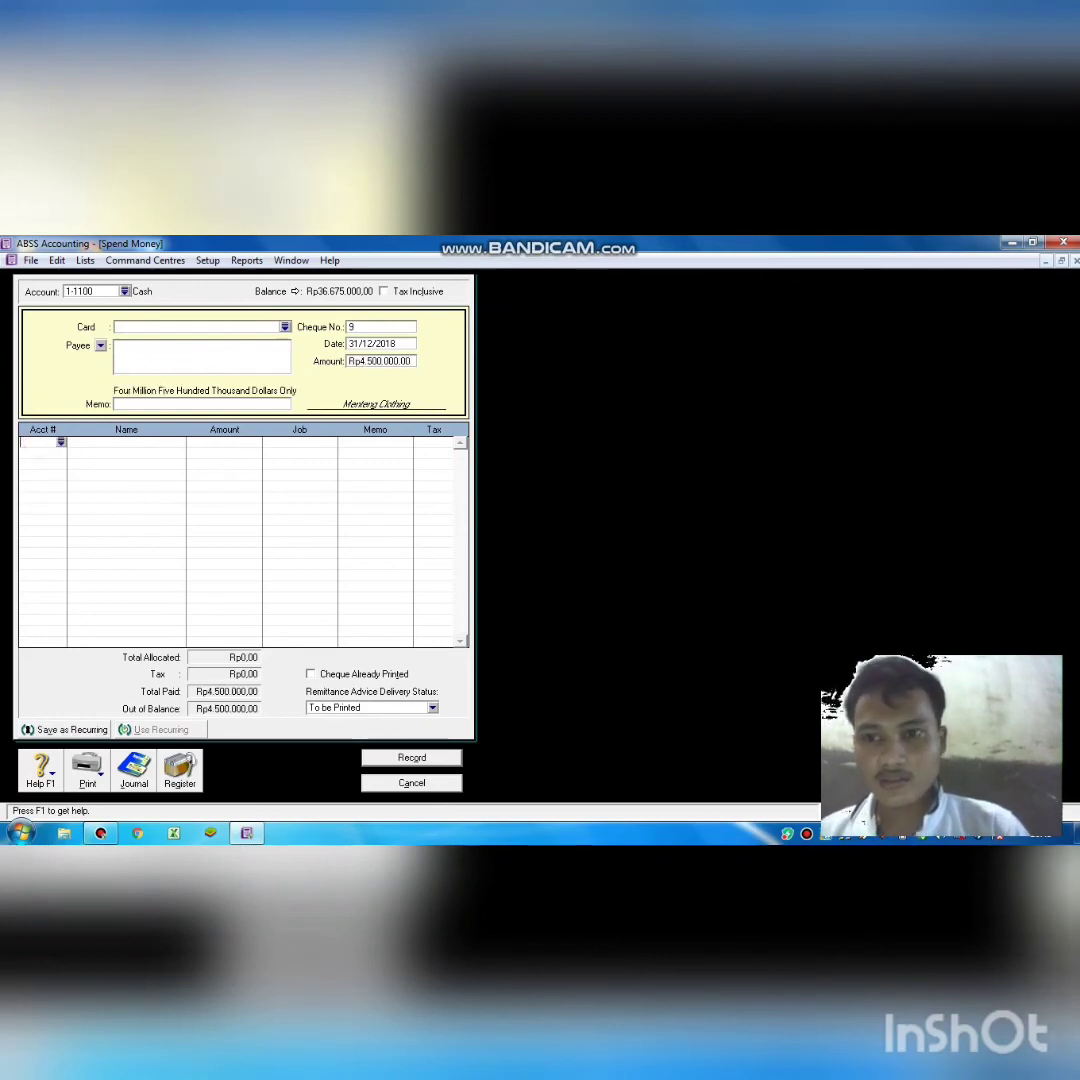
# Record it with memo 'membayar gaji karyawan', allocated to 6-1200 Salary Expense.
pyautogui.click(126, 404)
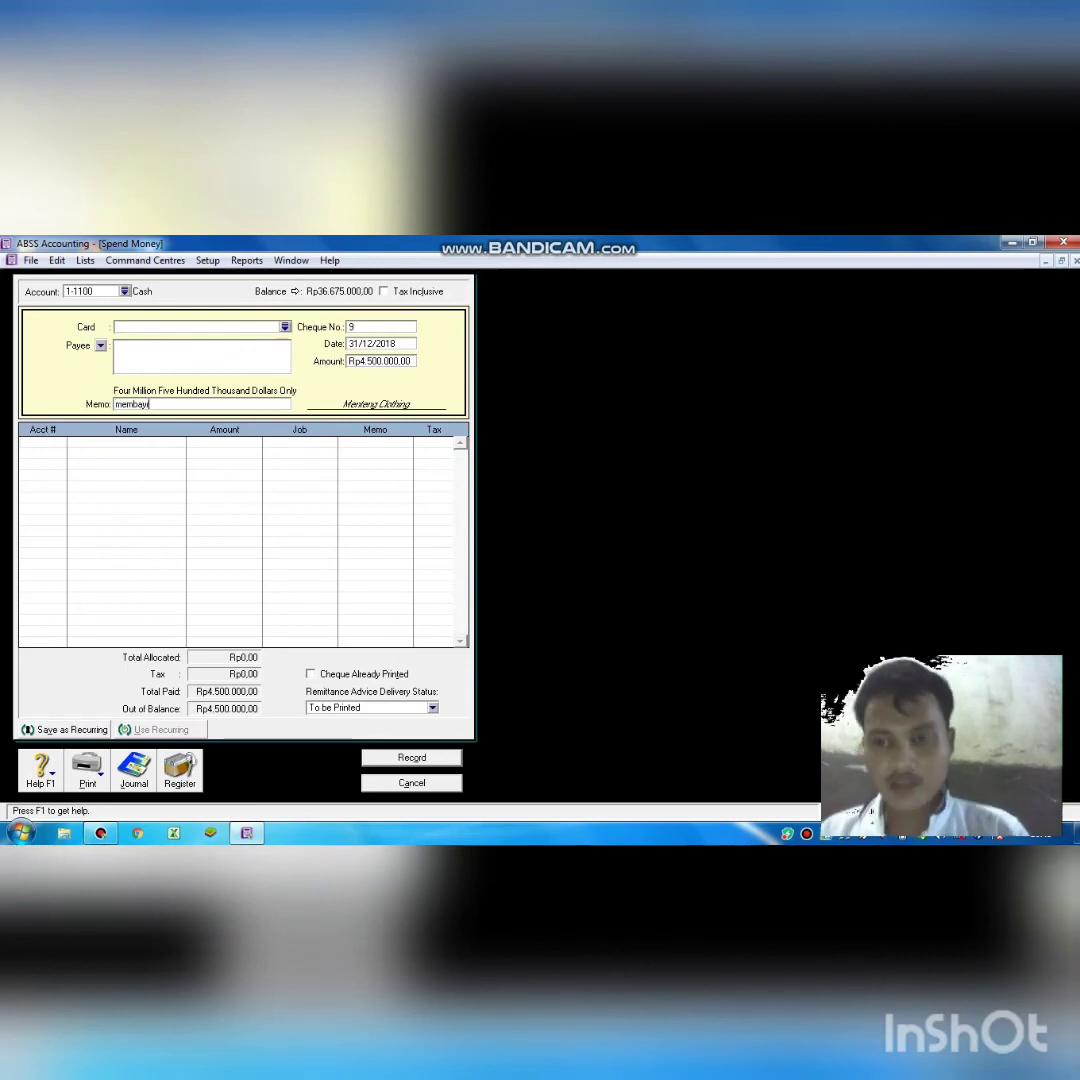
pyautogui.write('membayar ga')
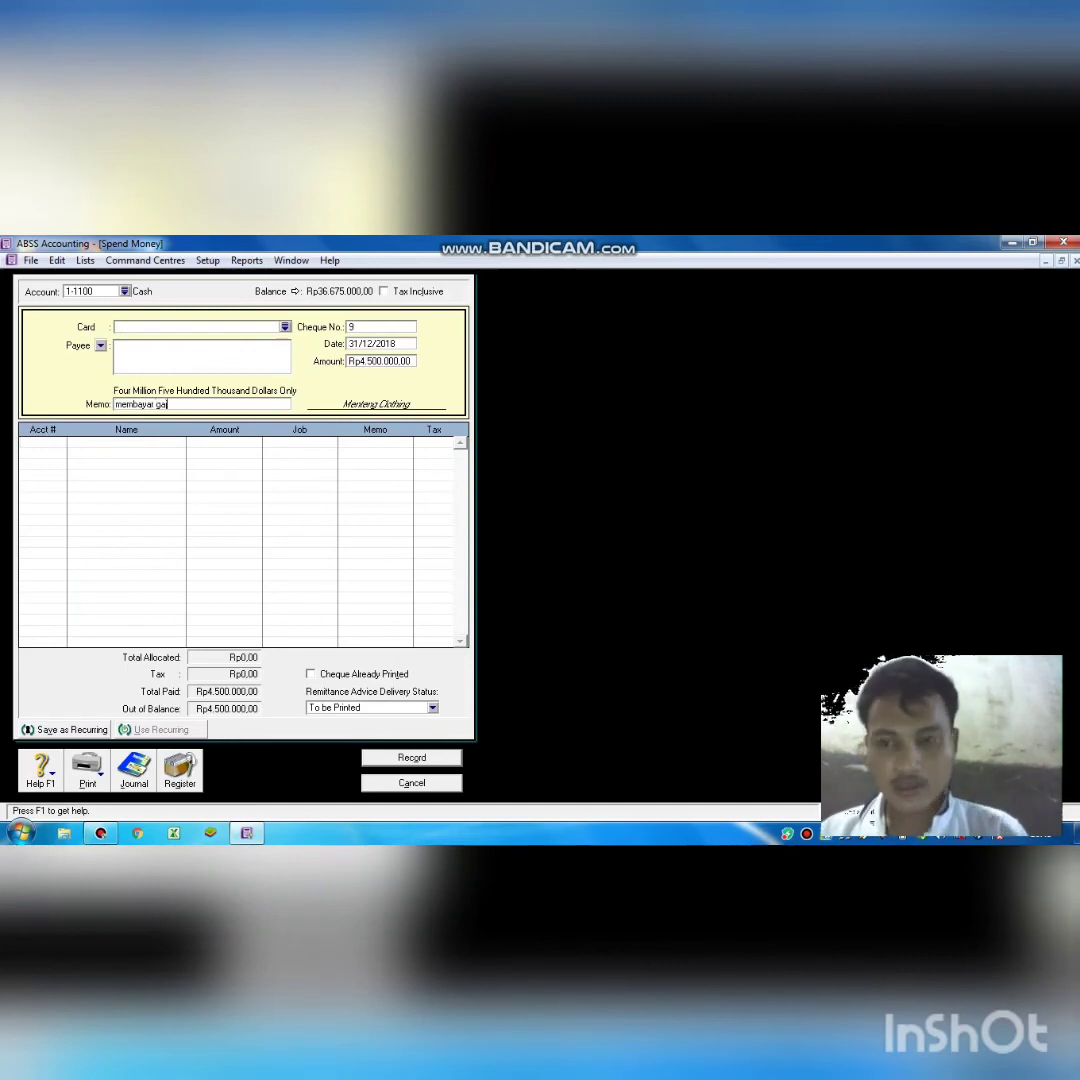
pyautogui.write('ji kar')
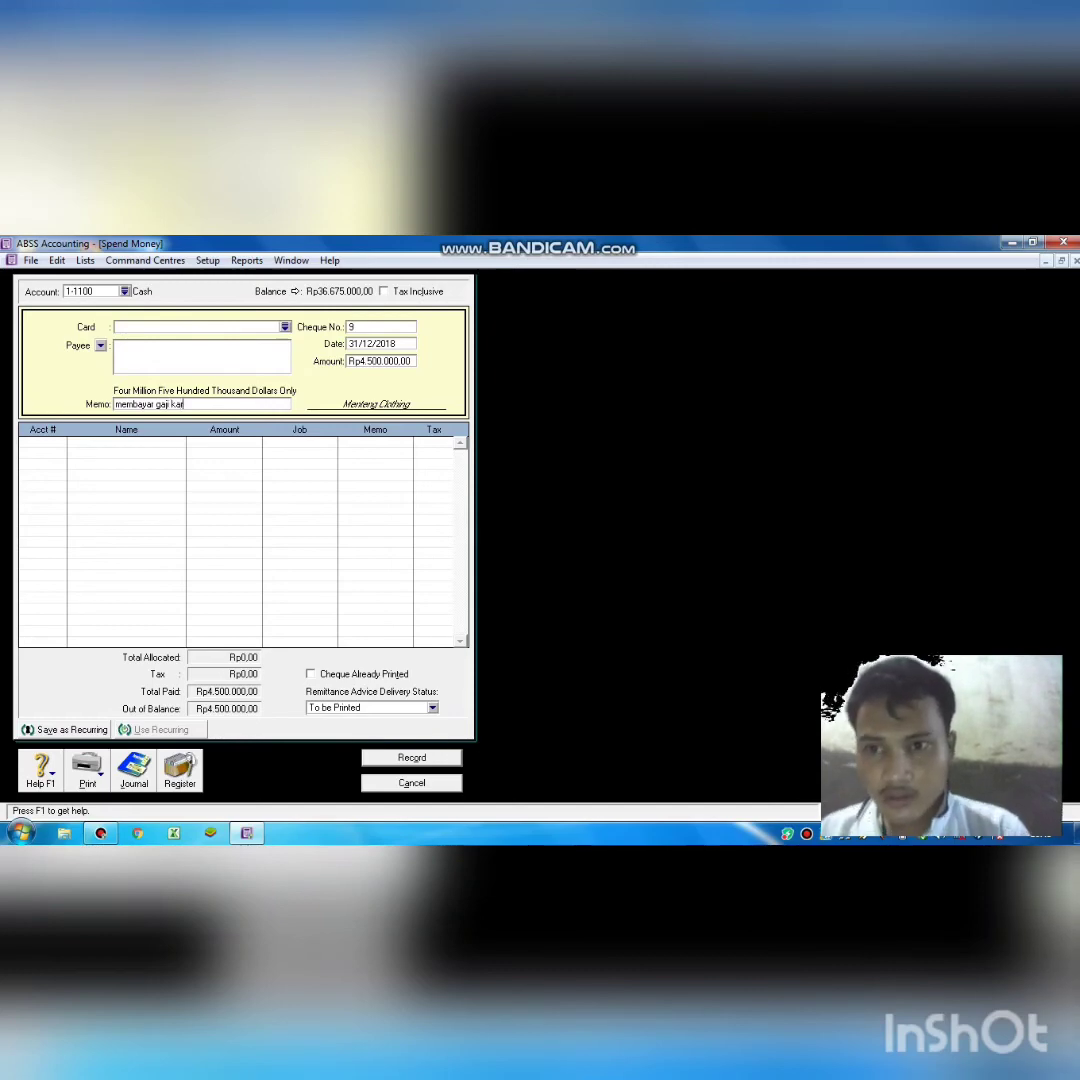
pyautogui.write('yawan')
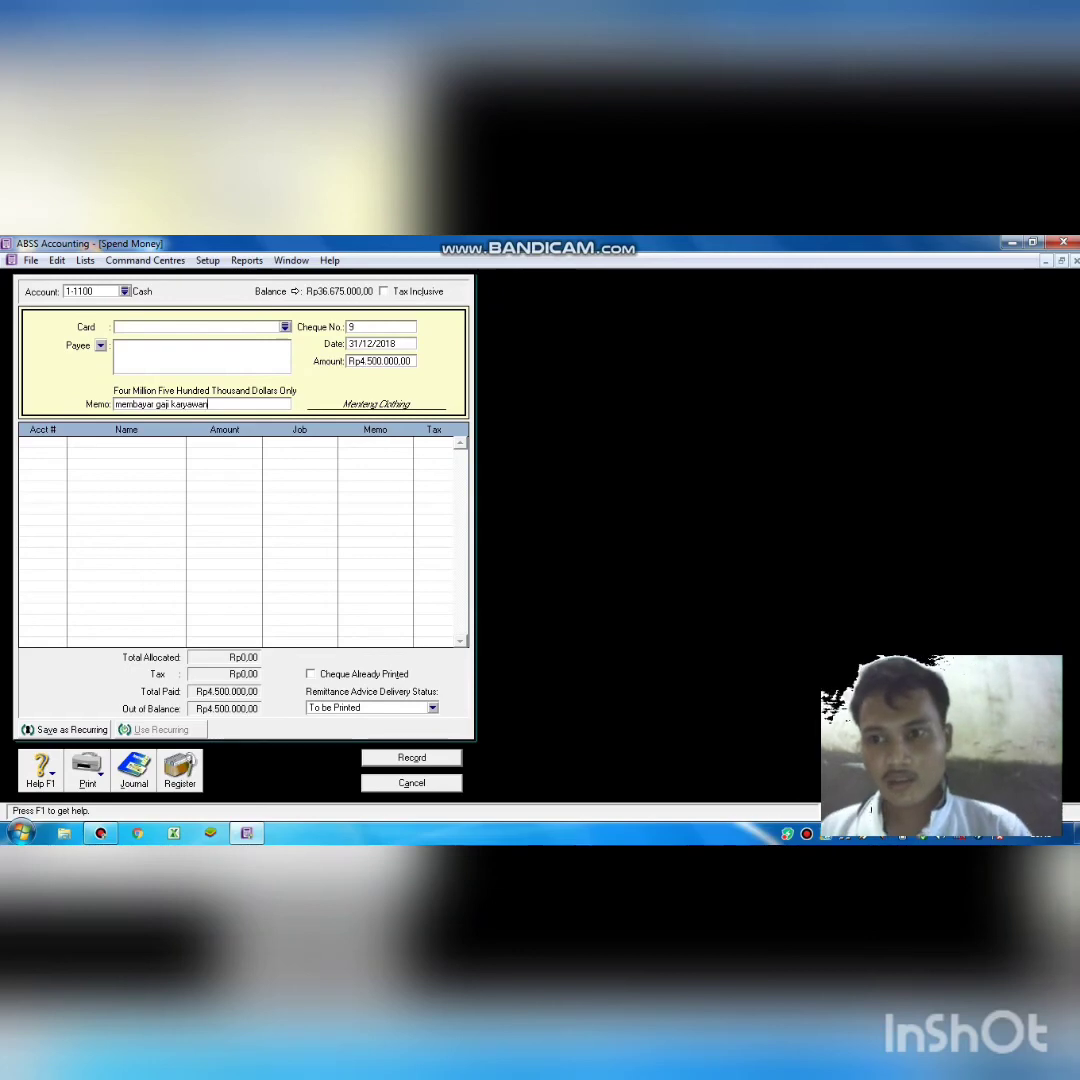
pyautogui.press('Tab')
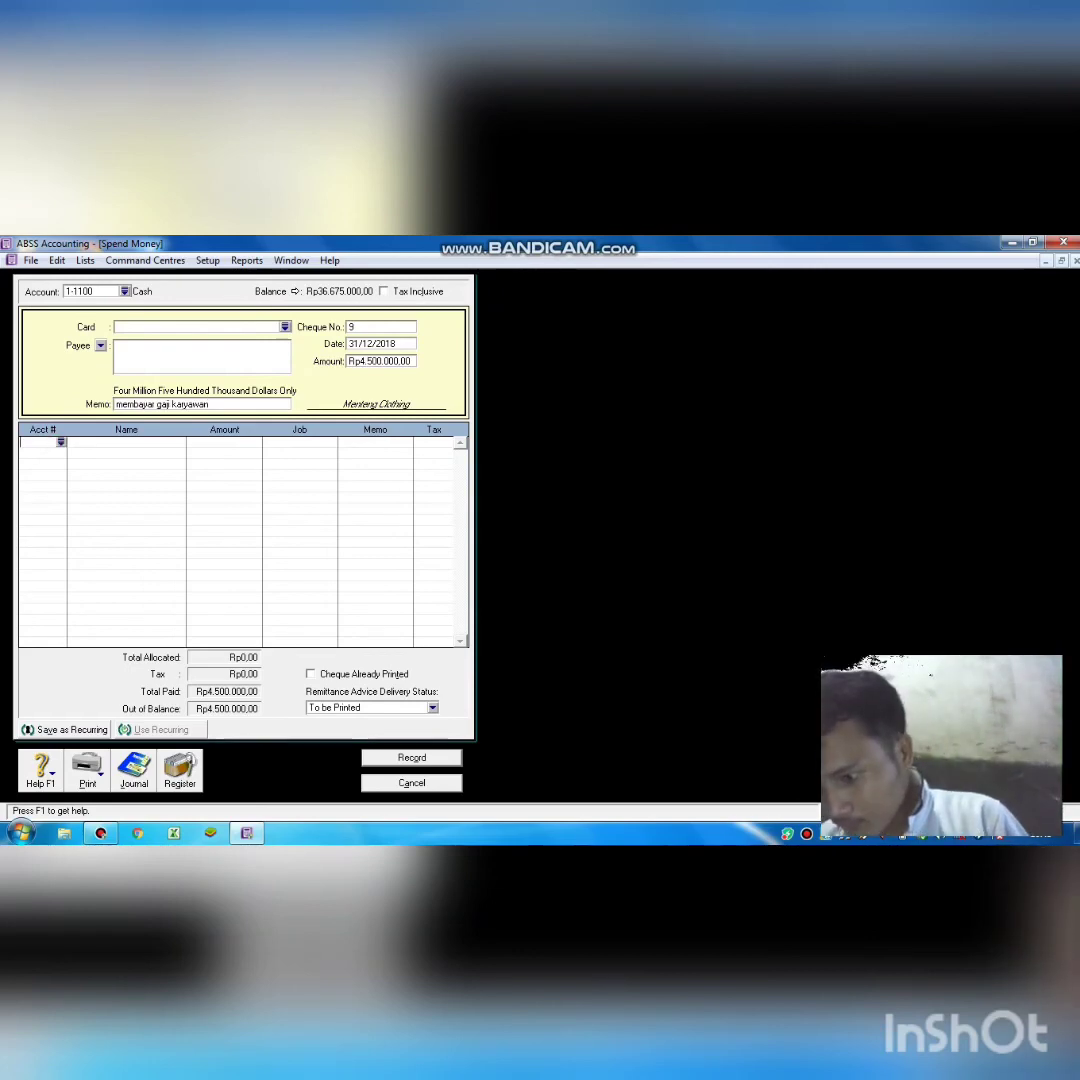
pyautogui.write('6')
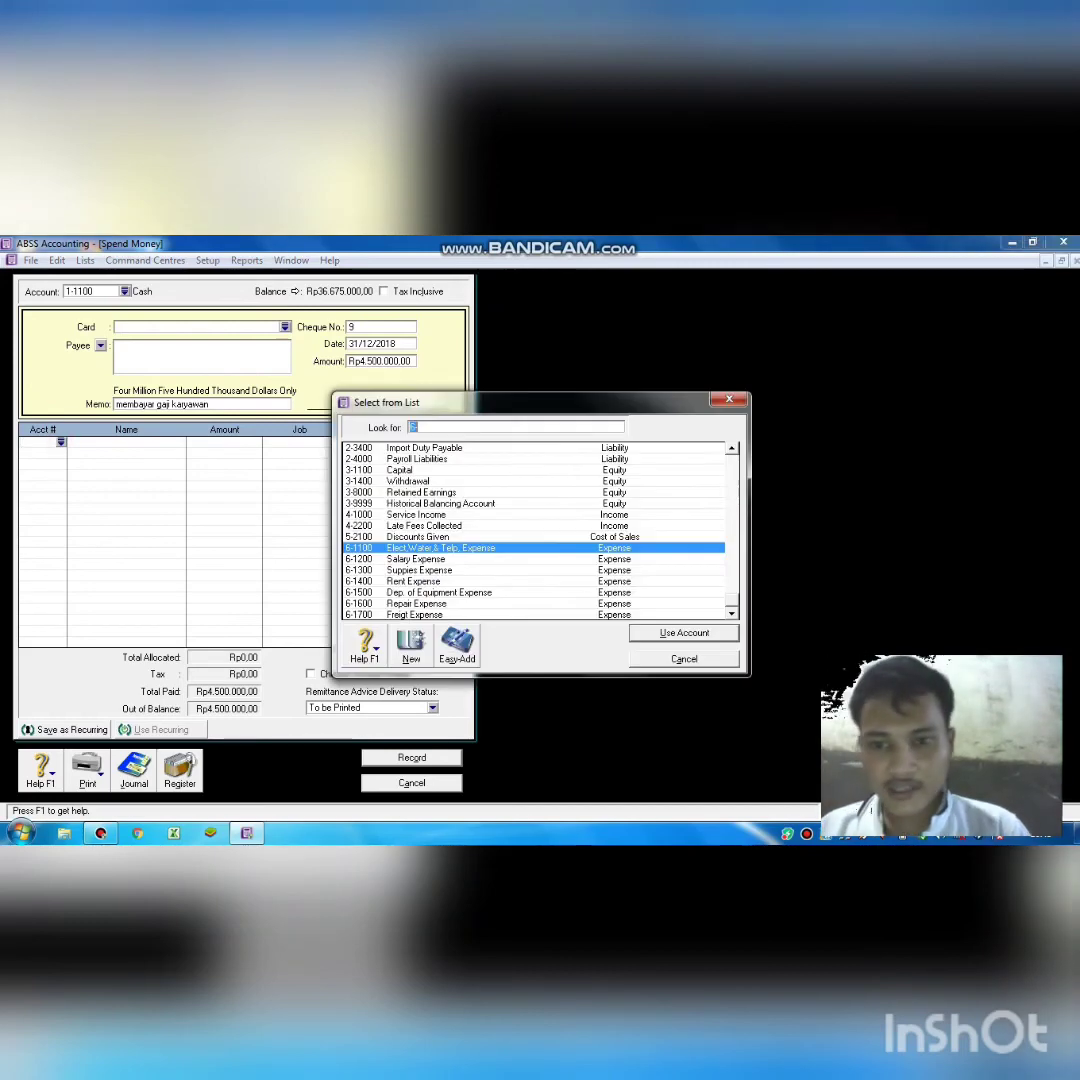
pyautogui.write('-1200')
pyautogui.press('Return')
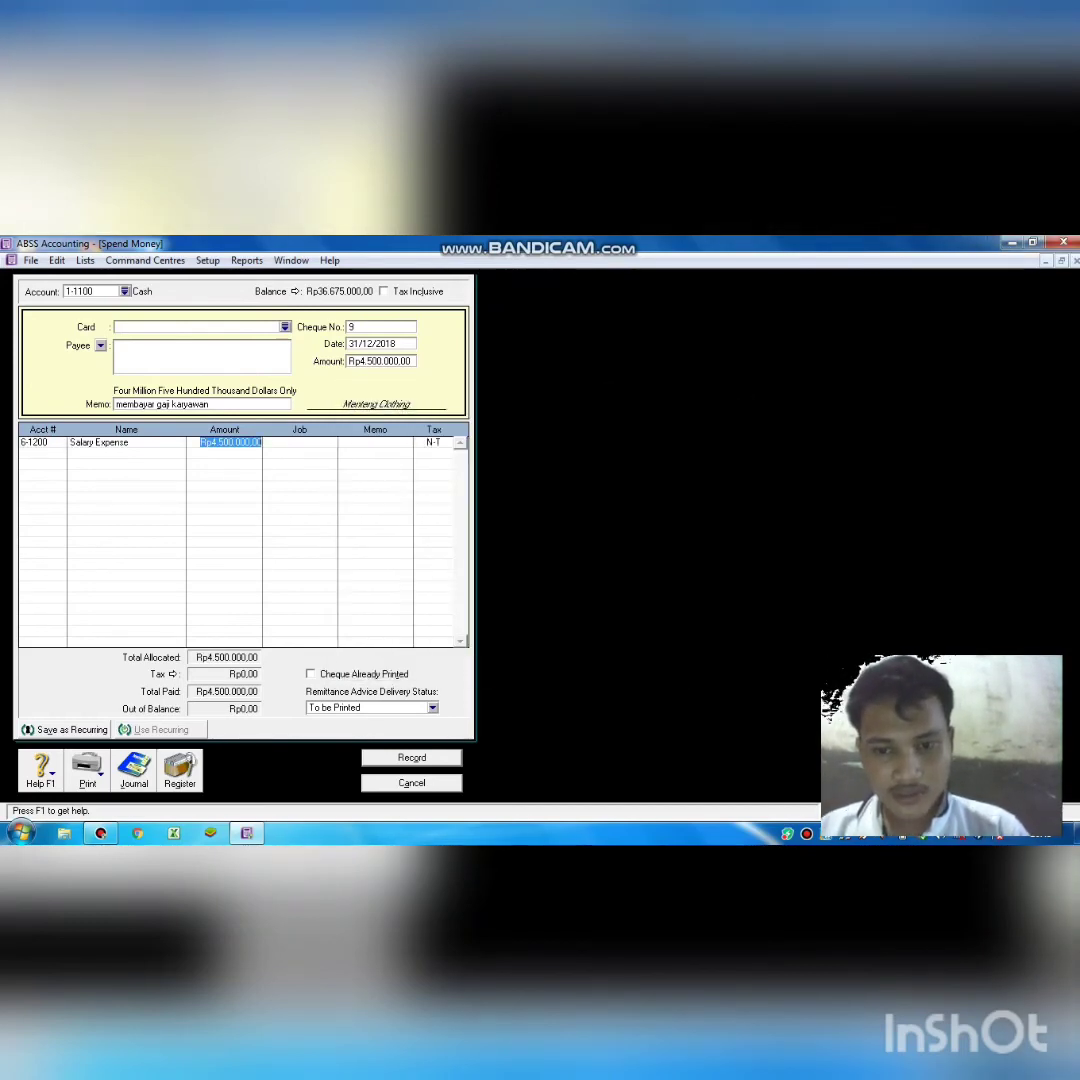
pyautogui.press('Return')
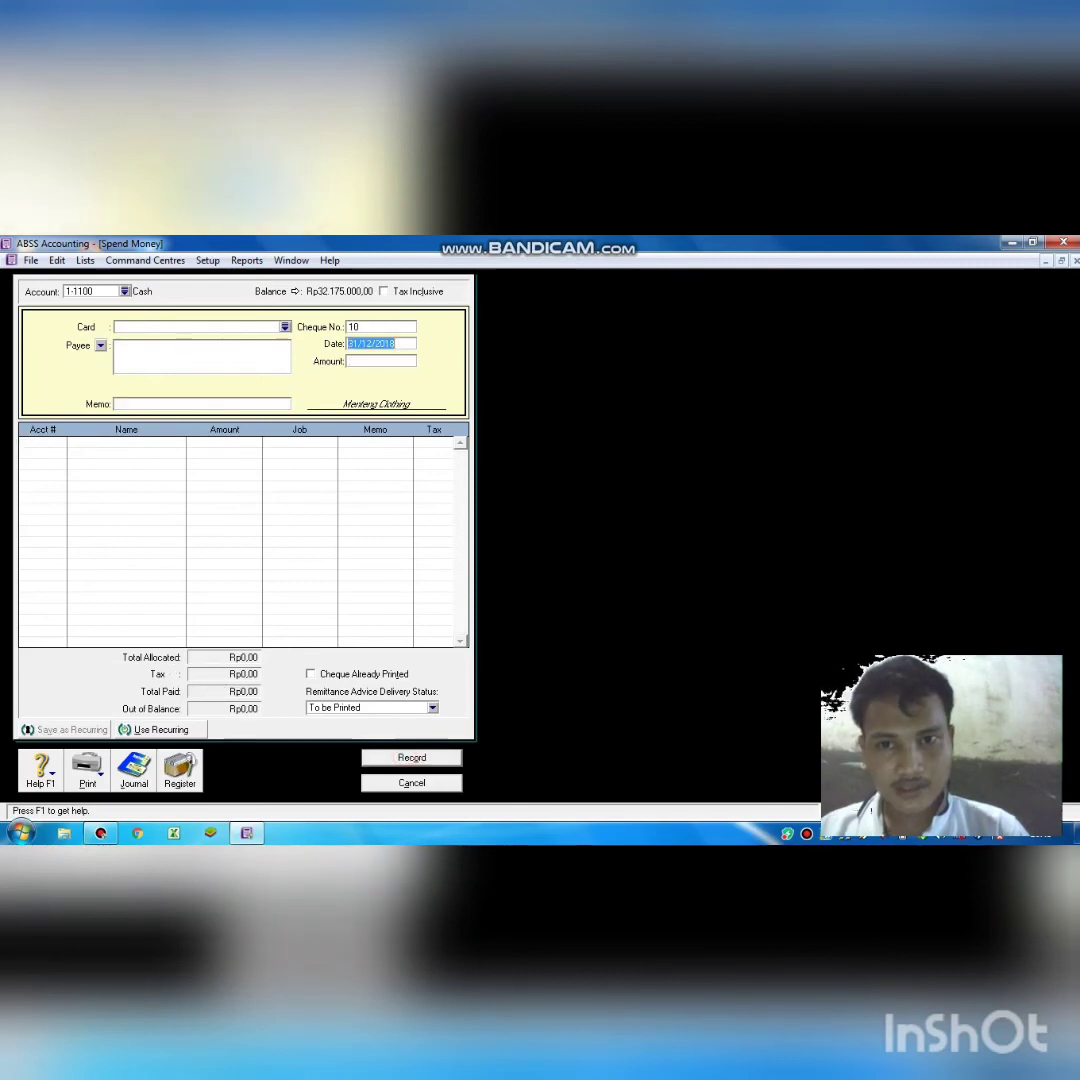
pyautogui.press('Escape')
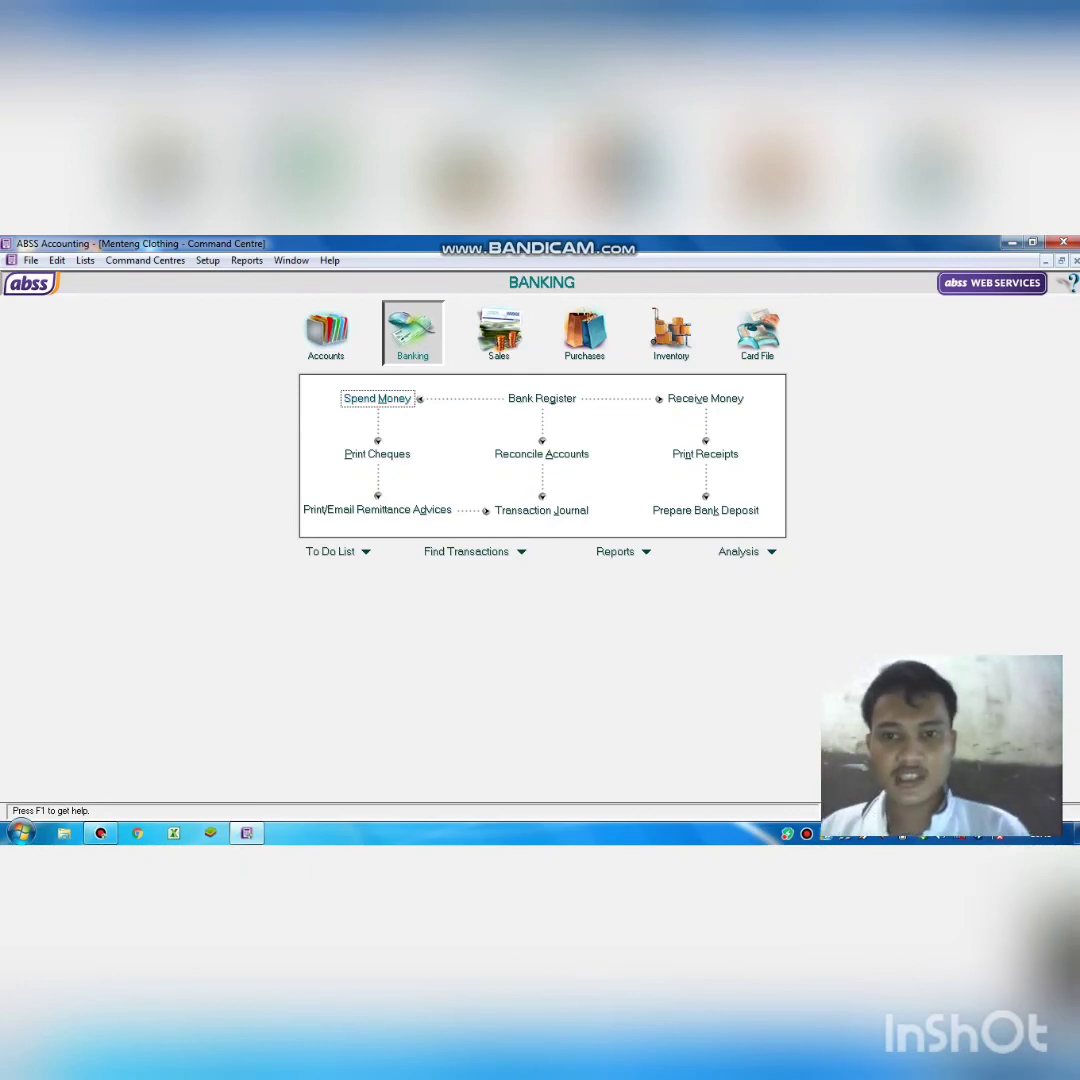
pyautogui.click(377, 398)
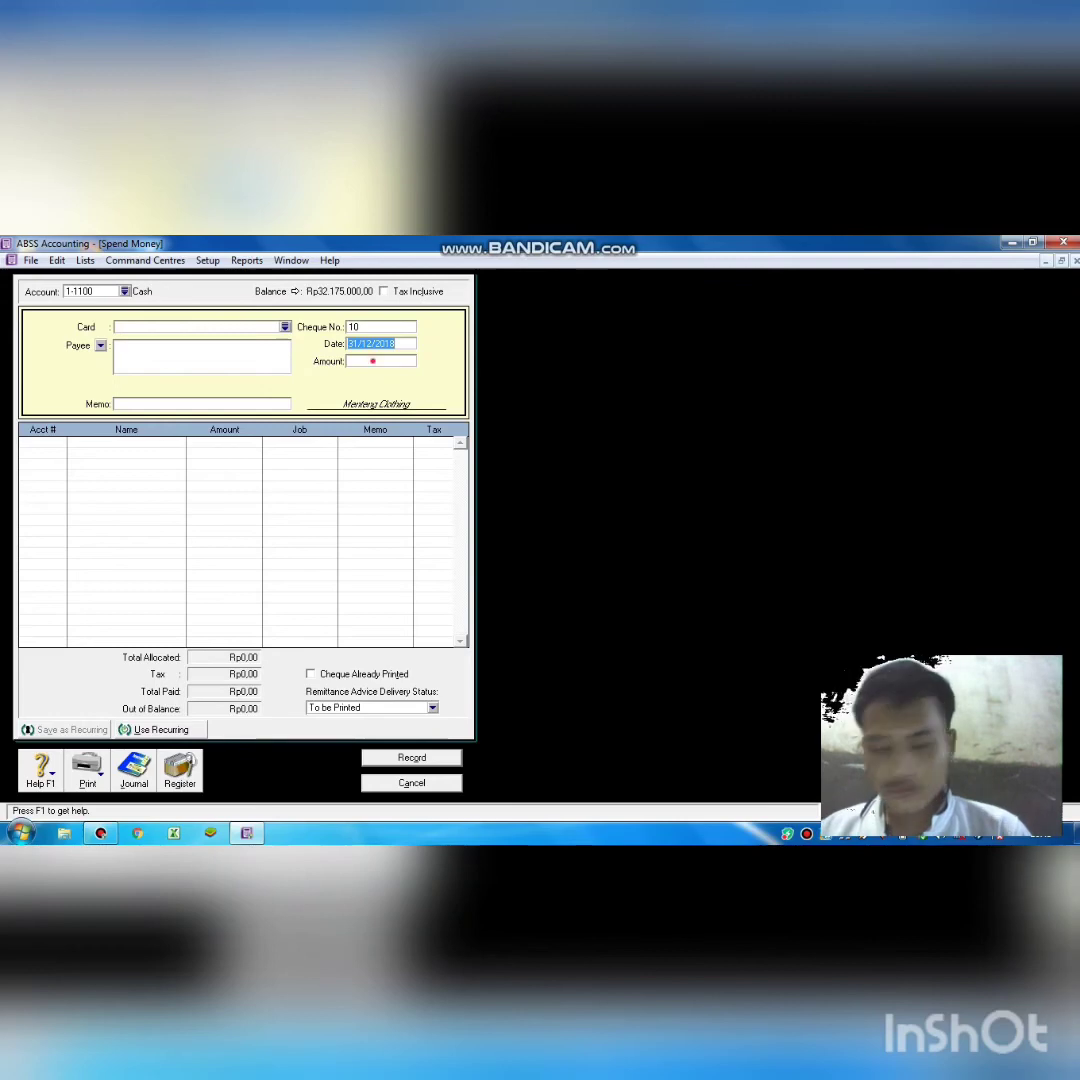
pyautogui.click(372, 362)
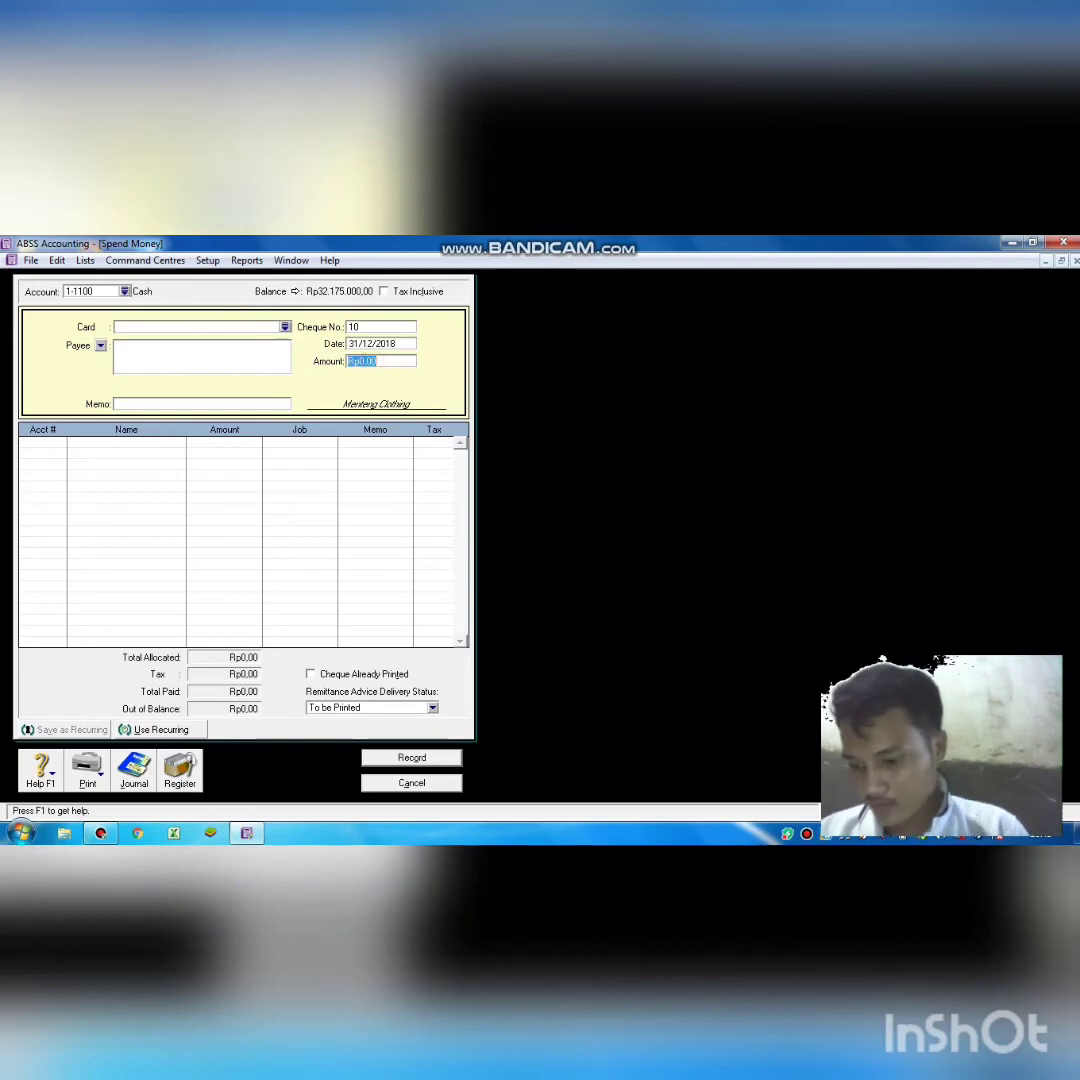
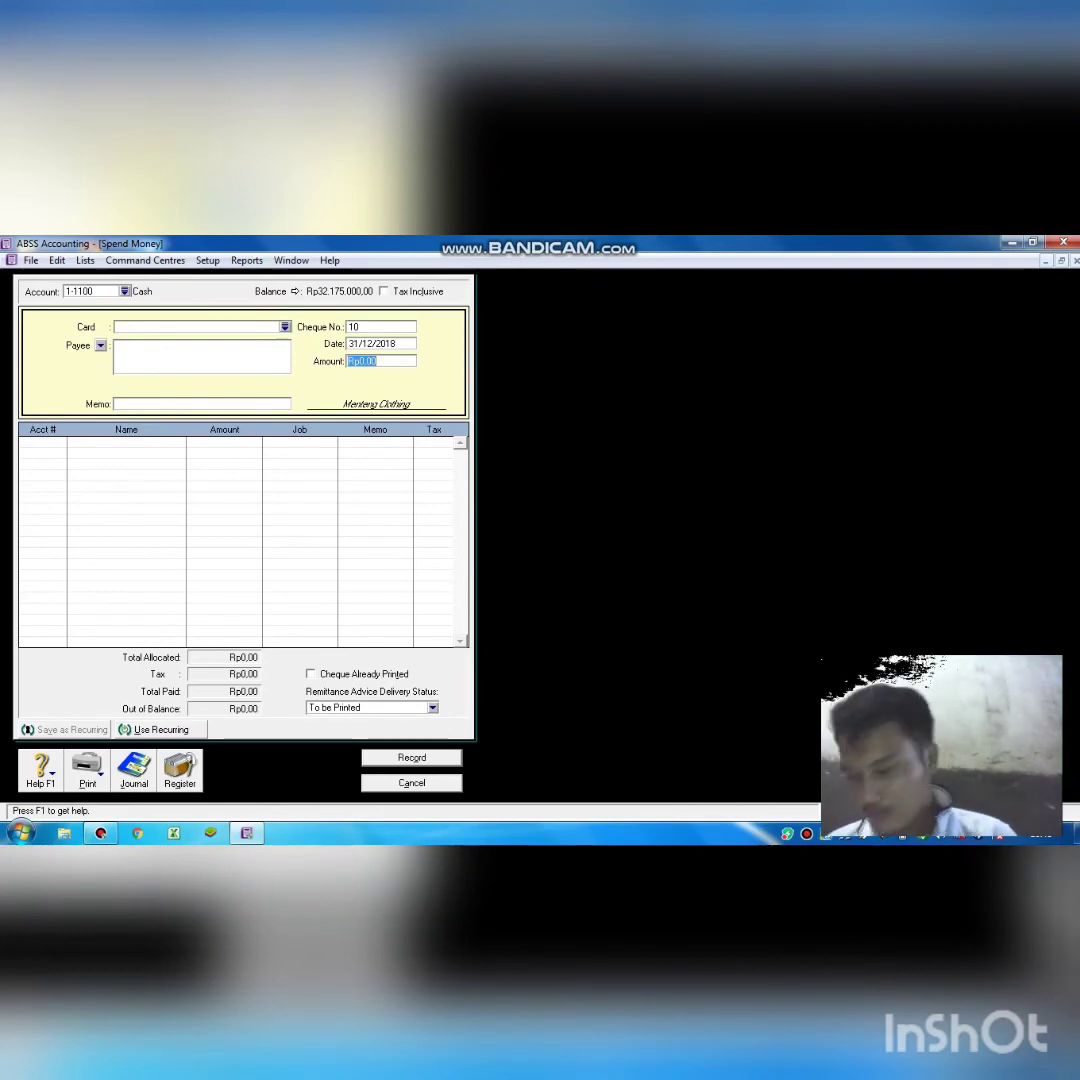
# Enter Rp375.000,00 as the cheque amount with memo 'membayar hutang bank'.
pyautogui.write('350')
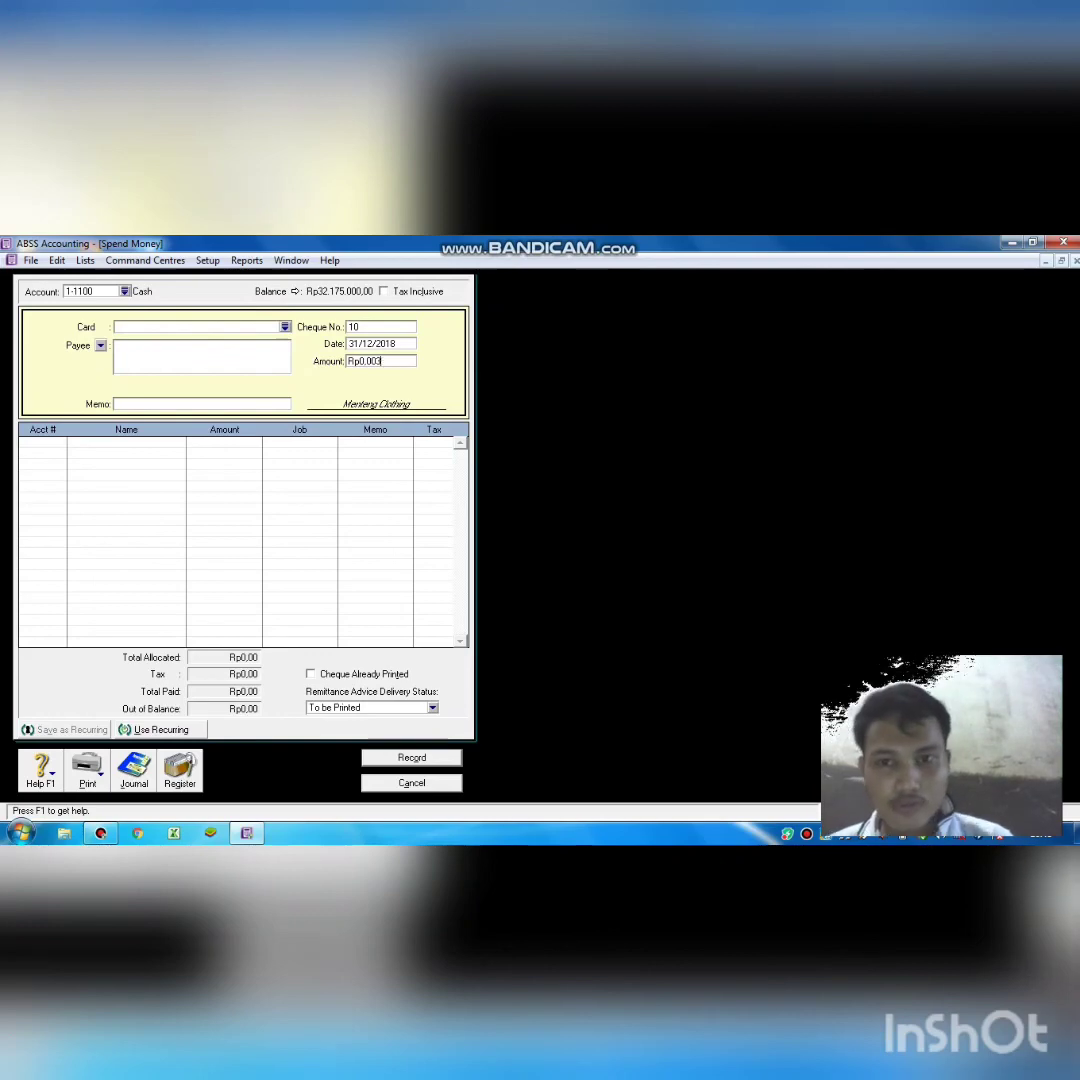
pyautogui.press('BackSpace')
pyautogui.press('BackSpace')
pyautogui.press('BackSpace')
pyautogui.press('BackSpace')
pyautogui.press('BackSpace')
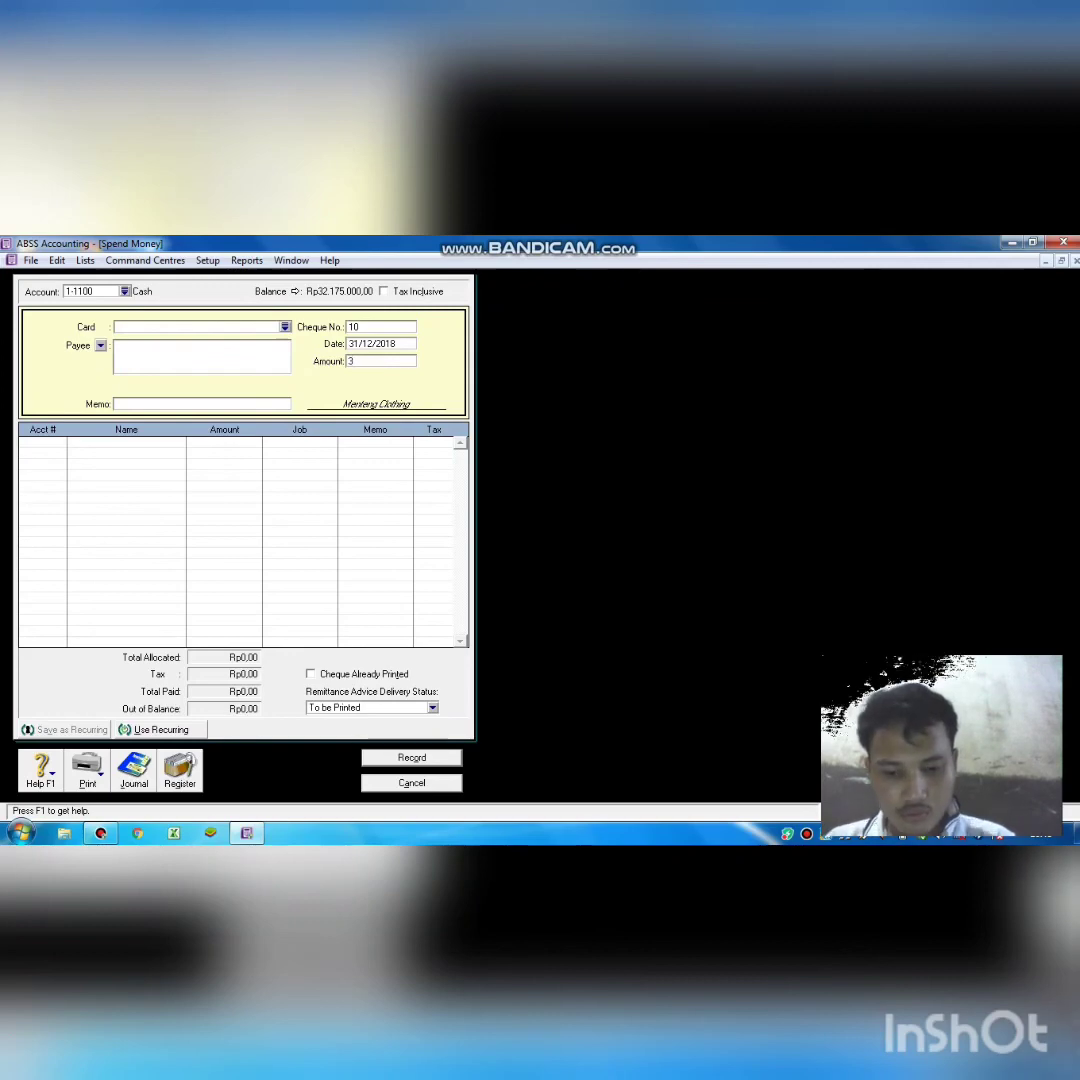
pyautogui.write('7')
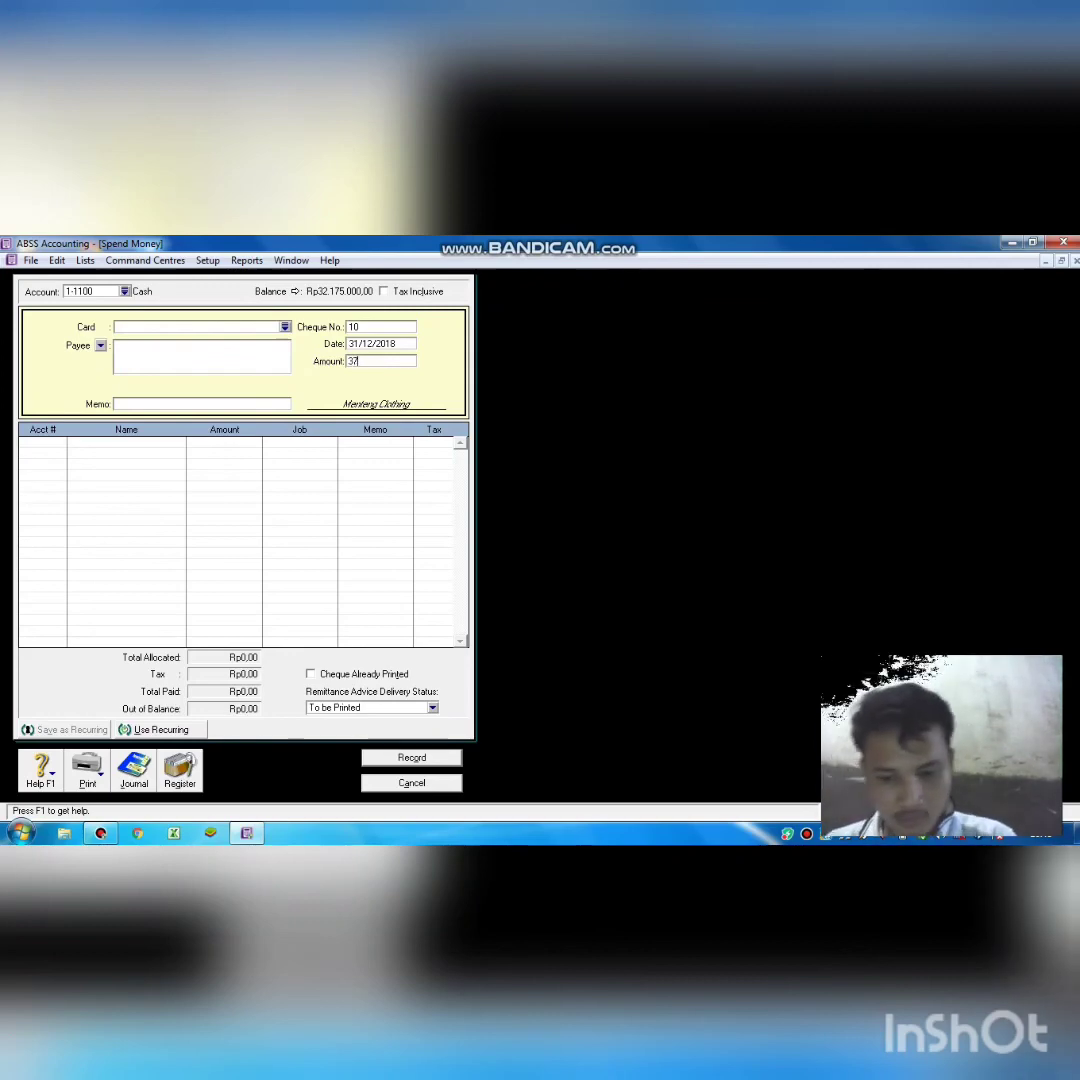
pyautogui.write('5')
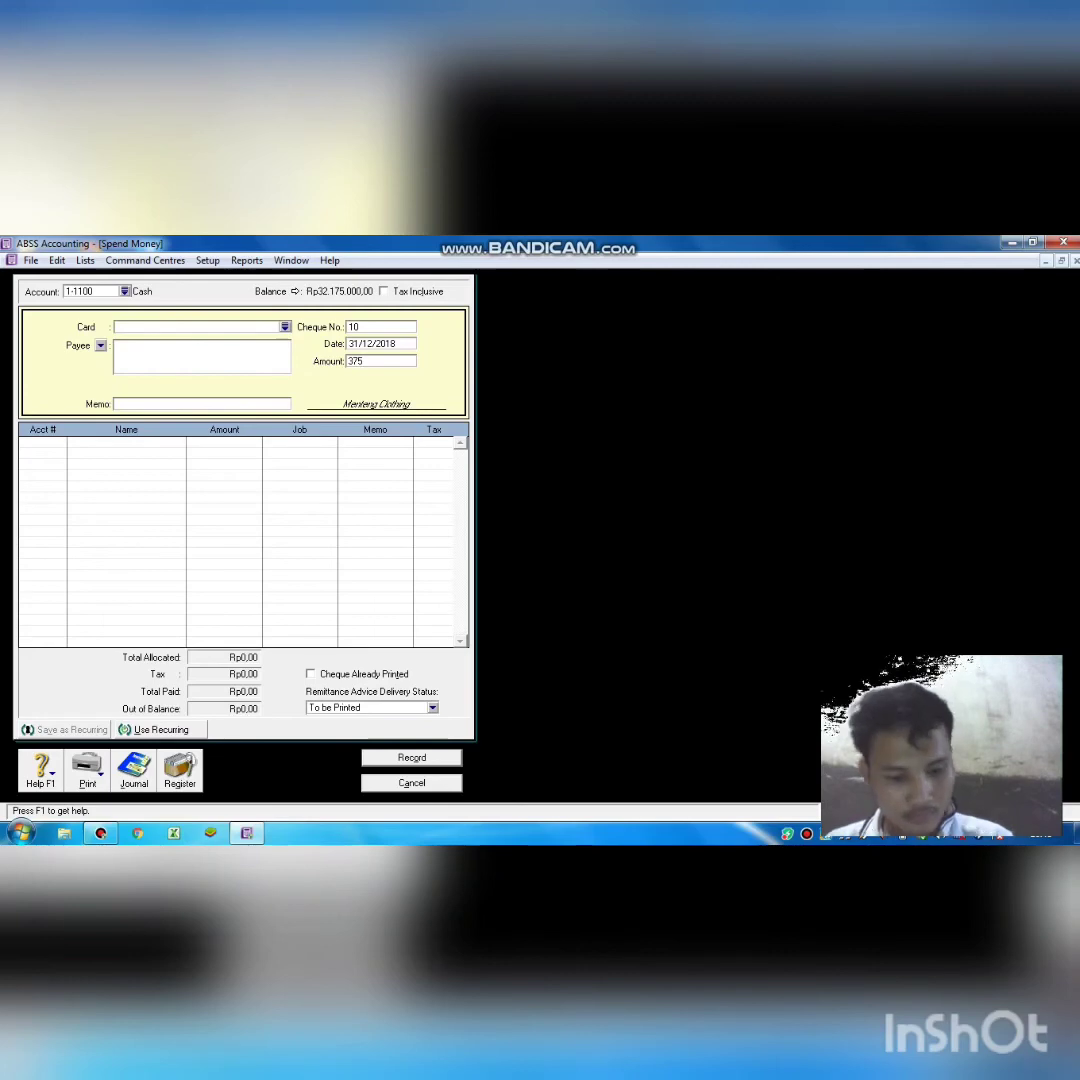
pyautogui.write('000')
pyautogui.press('Tab')
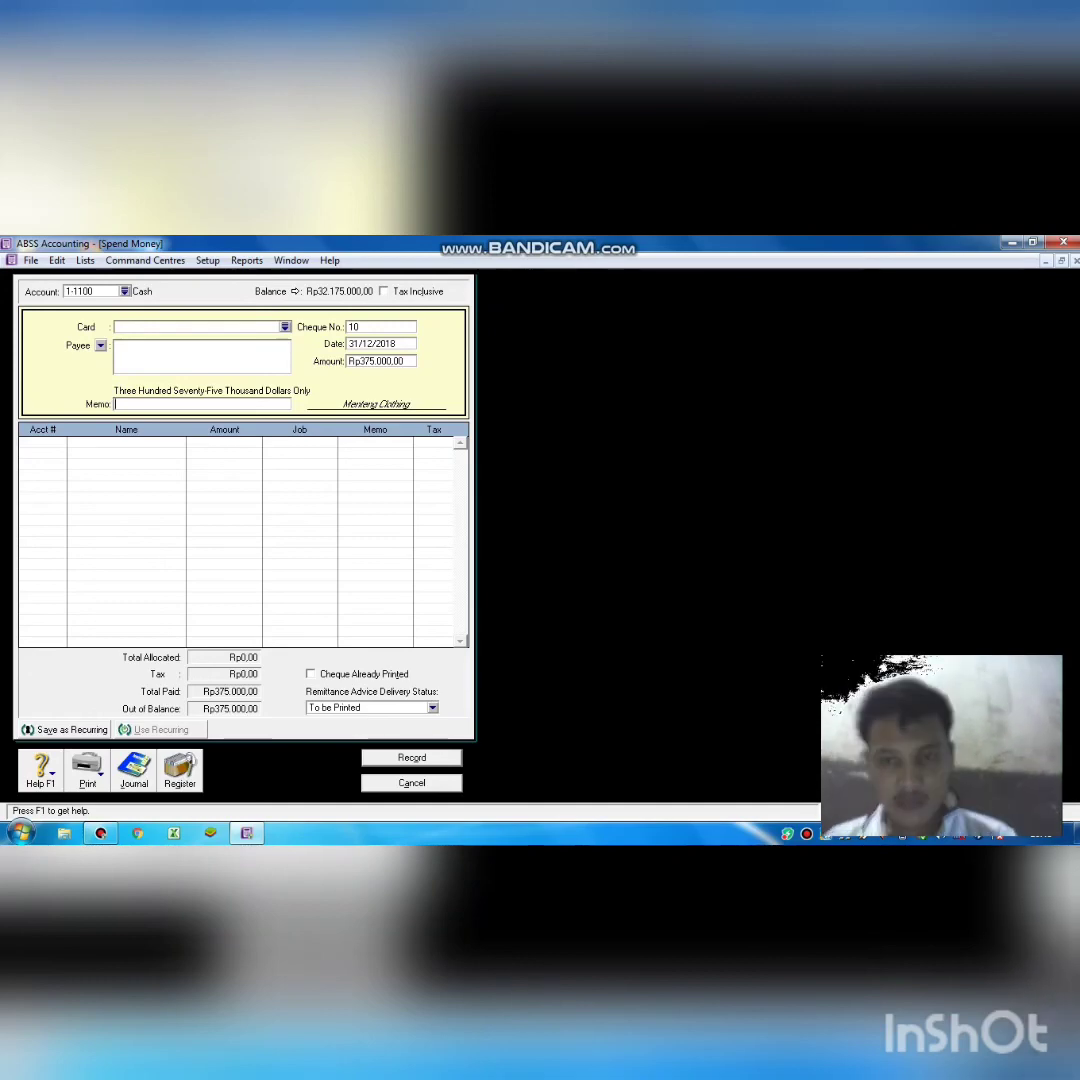
pyautogui.write('membay')
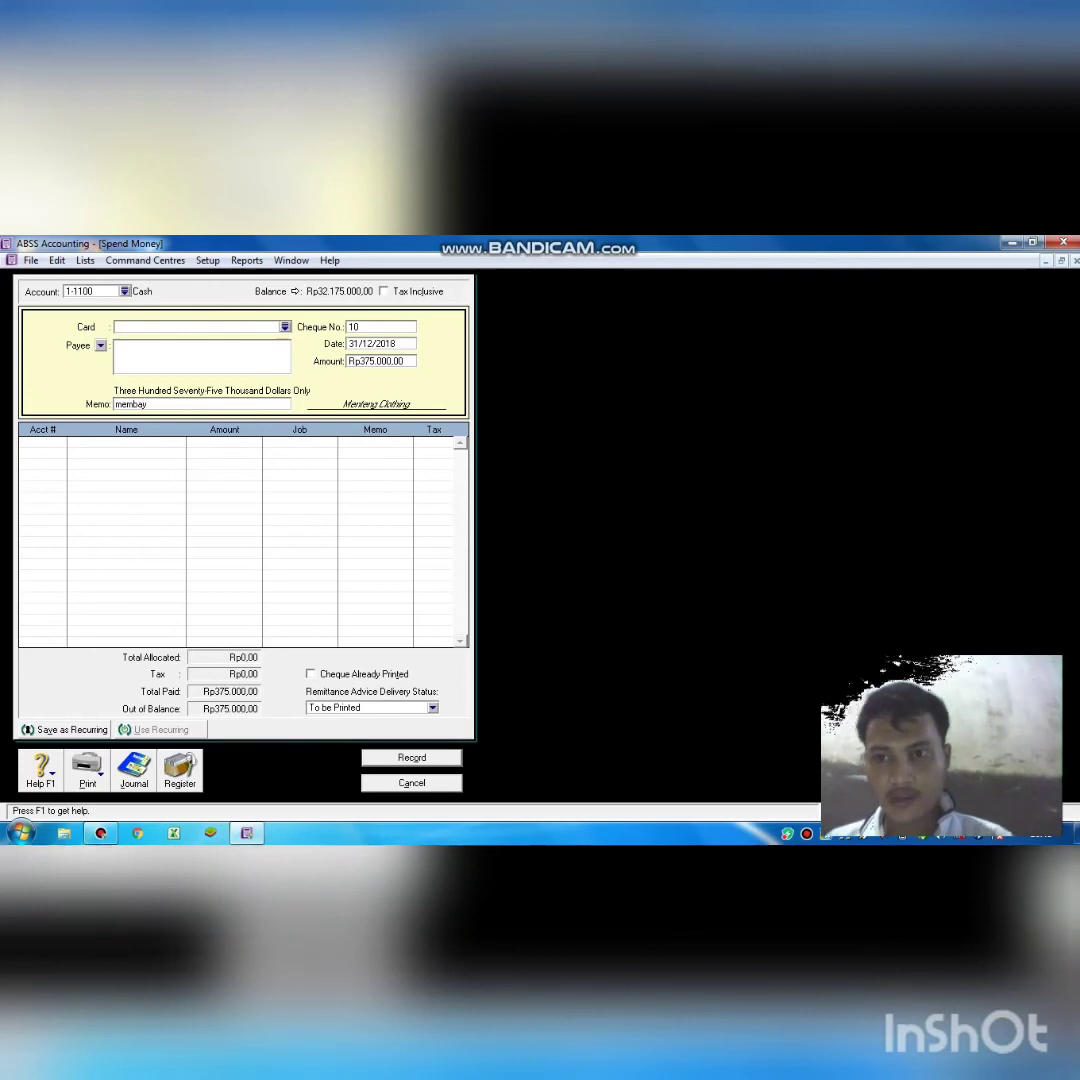
pyautogui.write('ar')
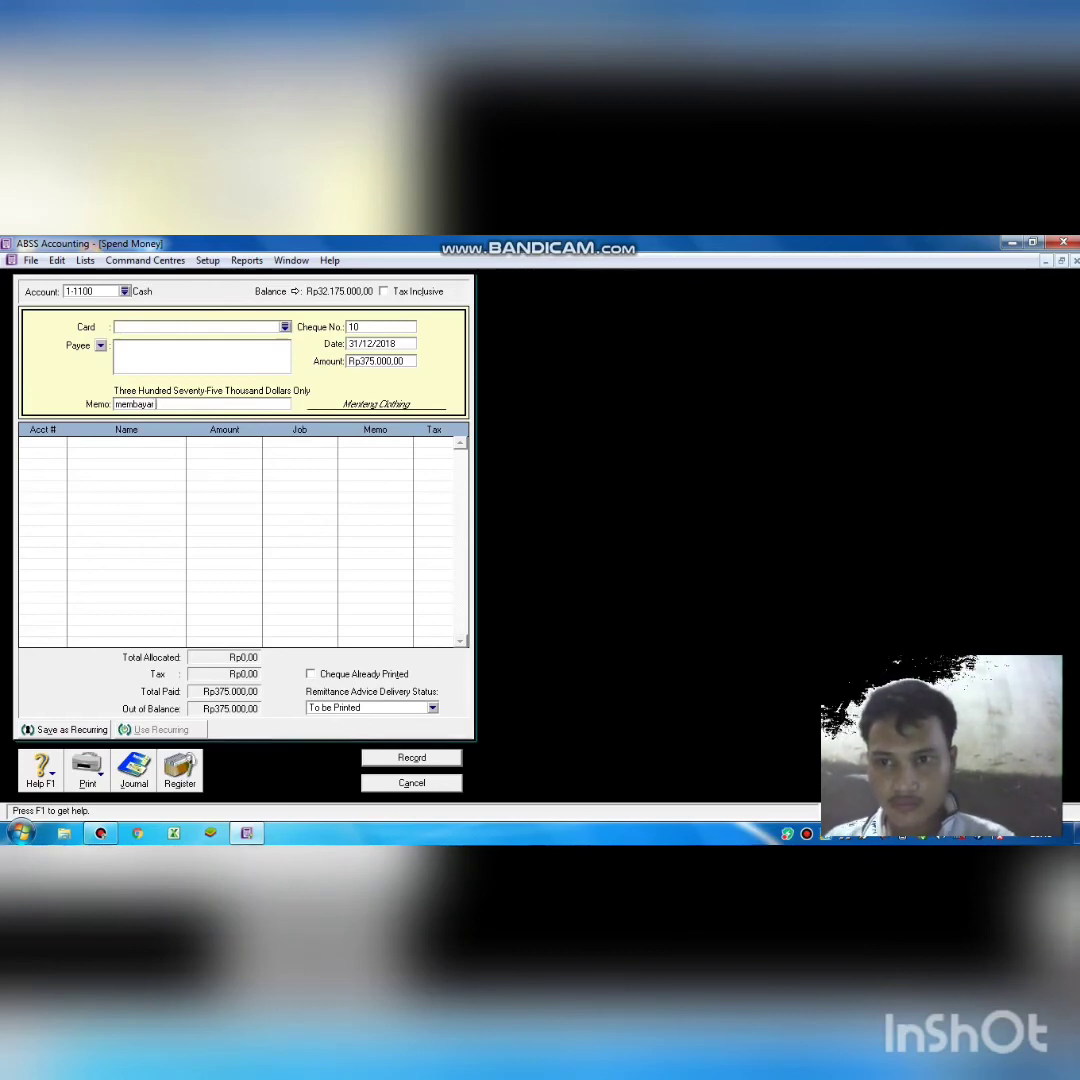
pyautogui.write(' hut')
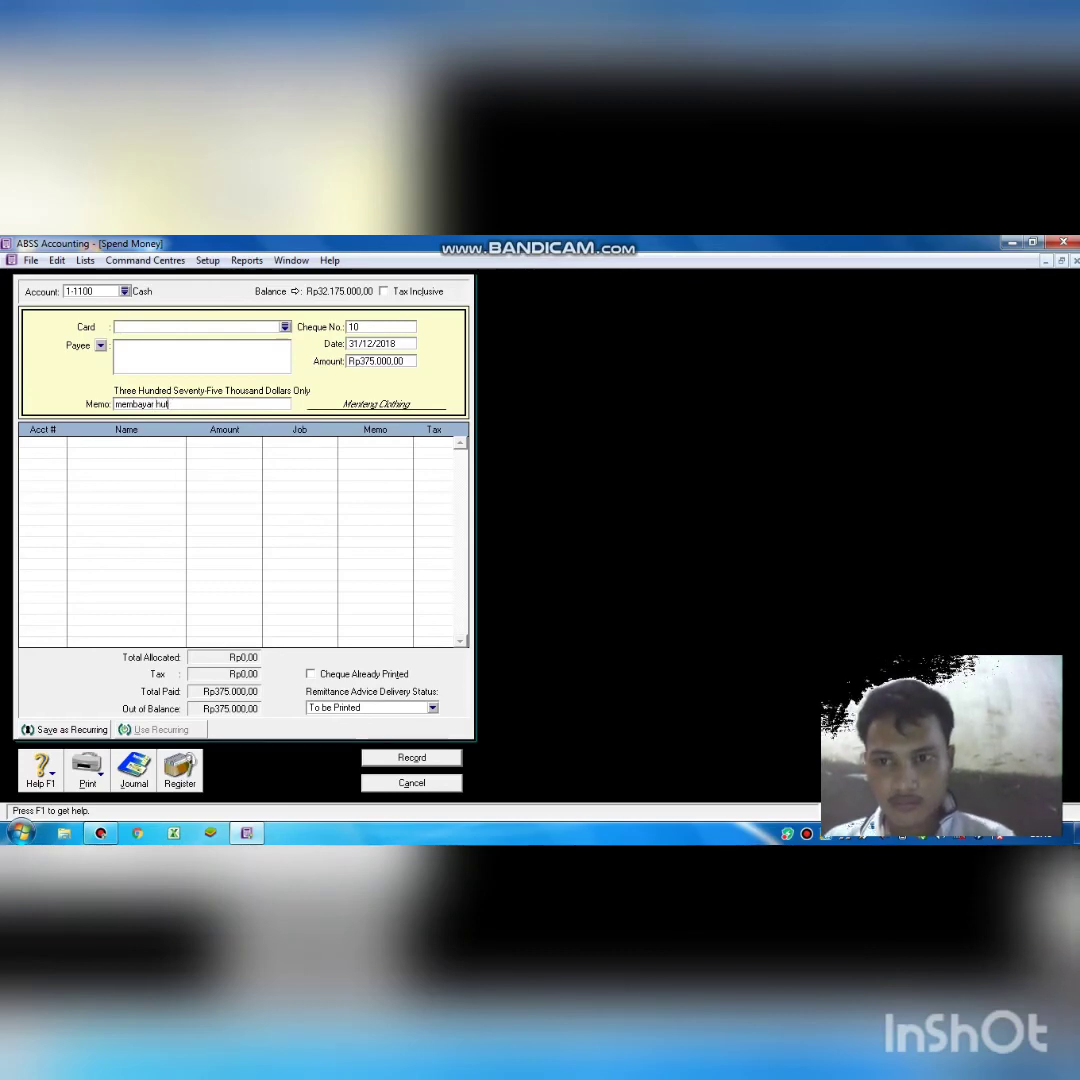
pyautogui.write('ang ba')
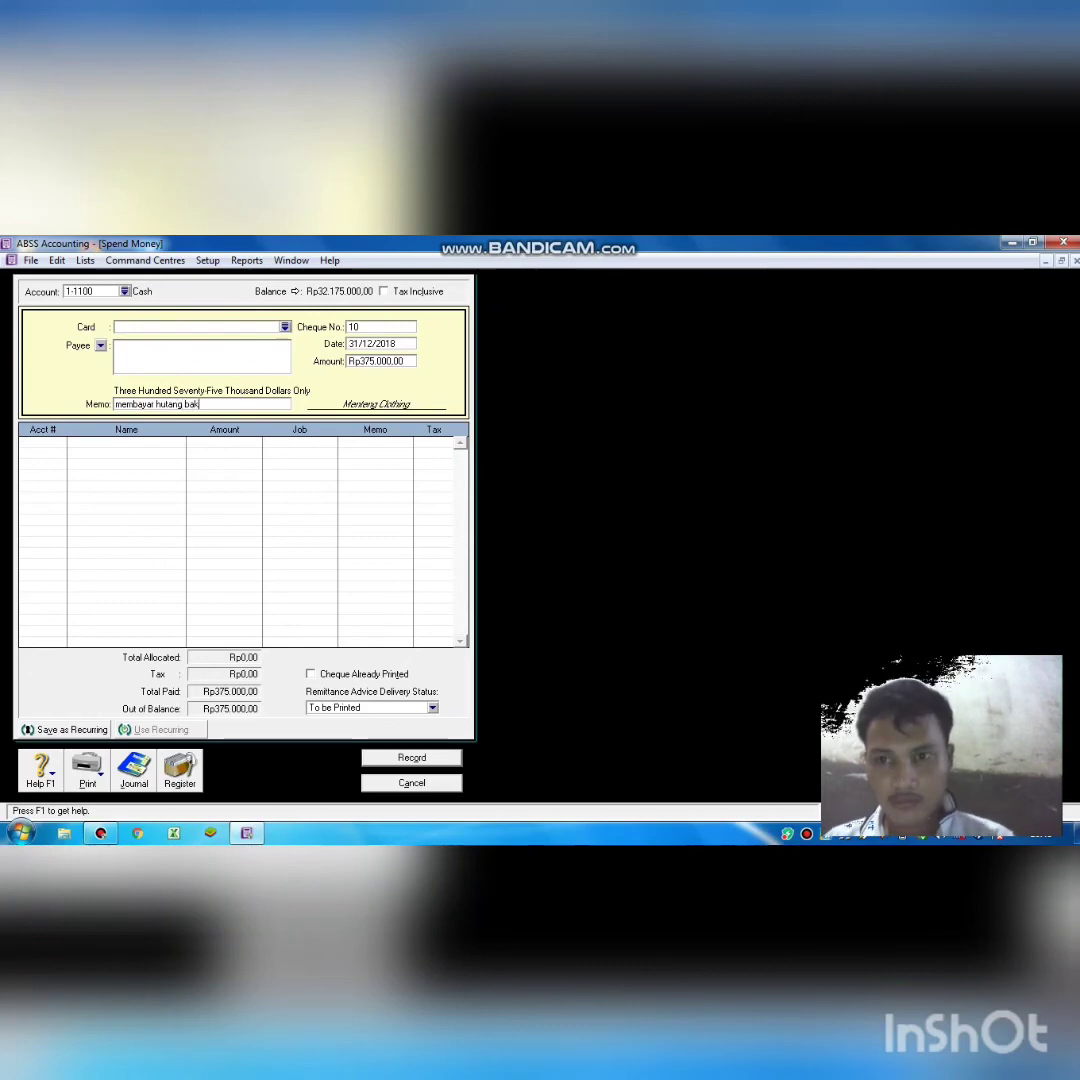
pyautogui.write('nk')
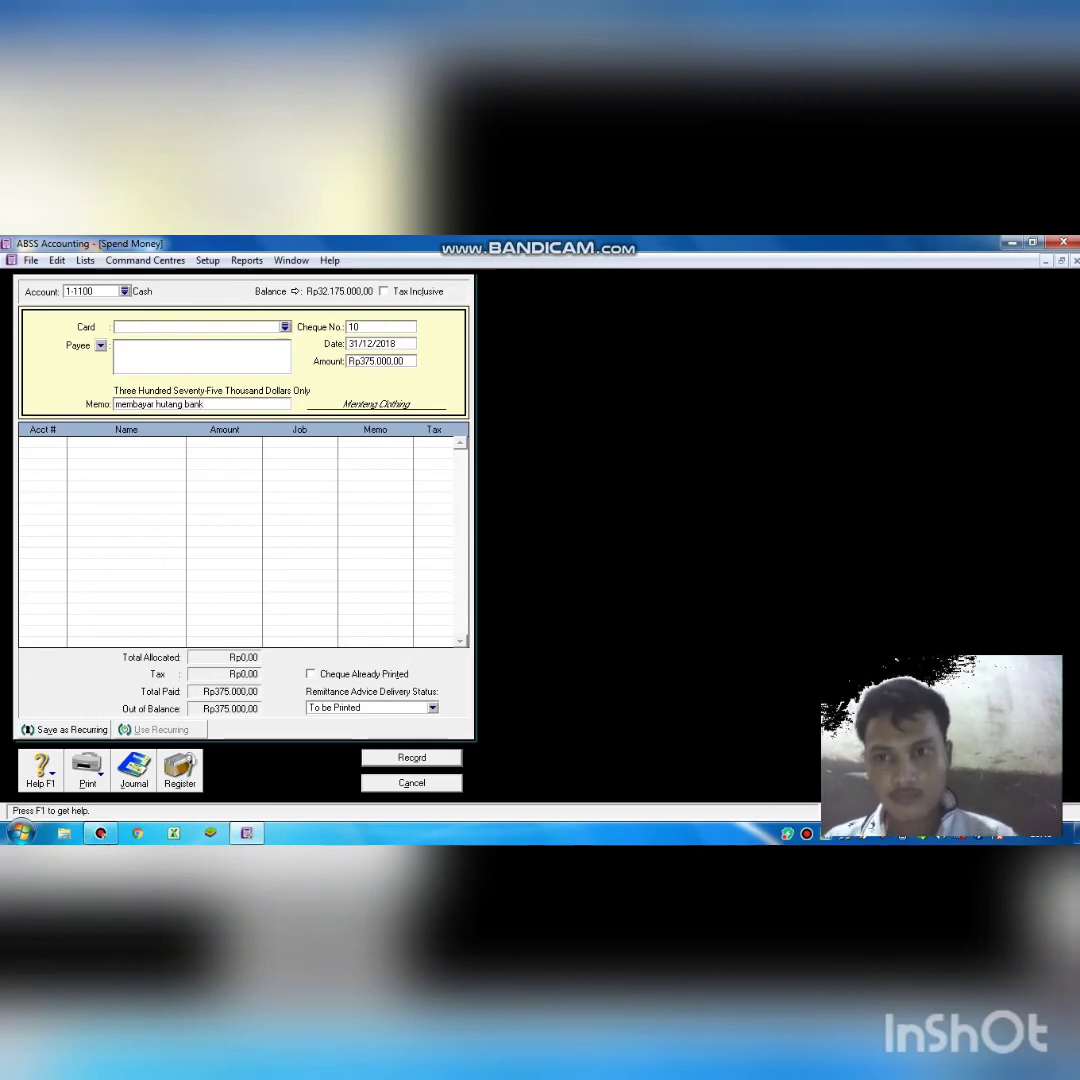
pyautogui.press('Tab')
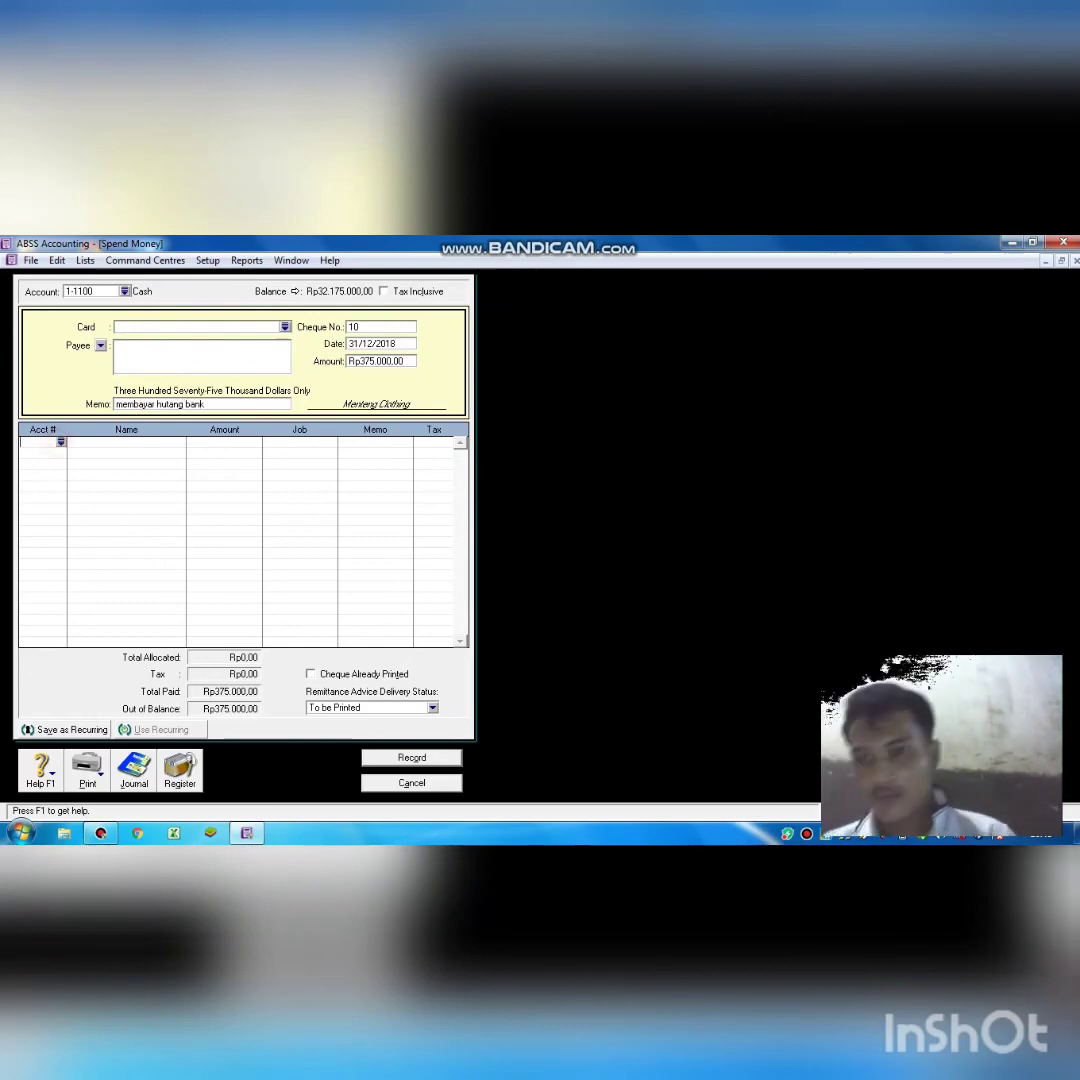
# Allocate the Rp375.000,00 payment to 2-2200 Bank Payble and record cheque 10.
pyautogui.press('Return')
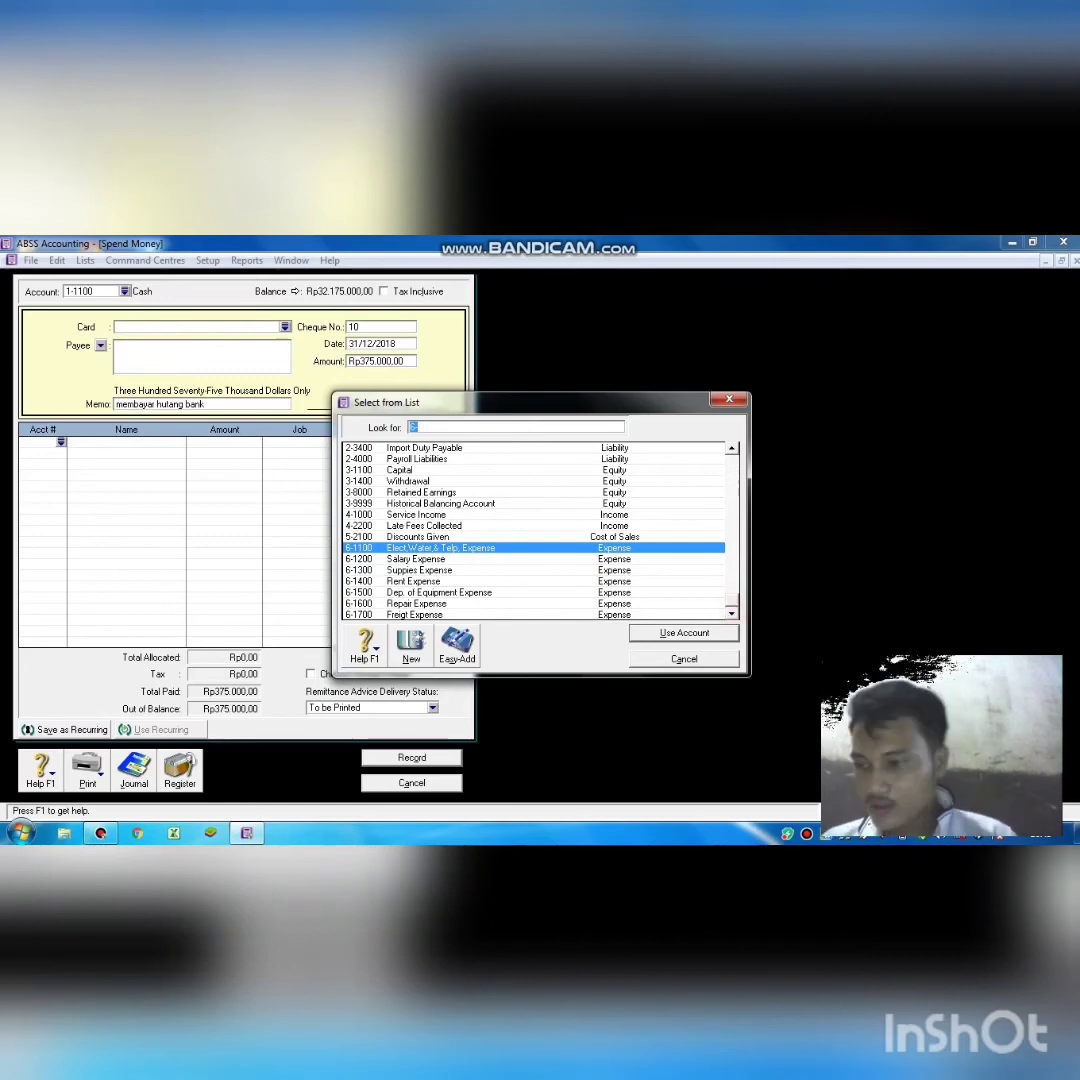
pyautogui.scroll(7, 535, 530)
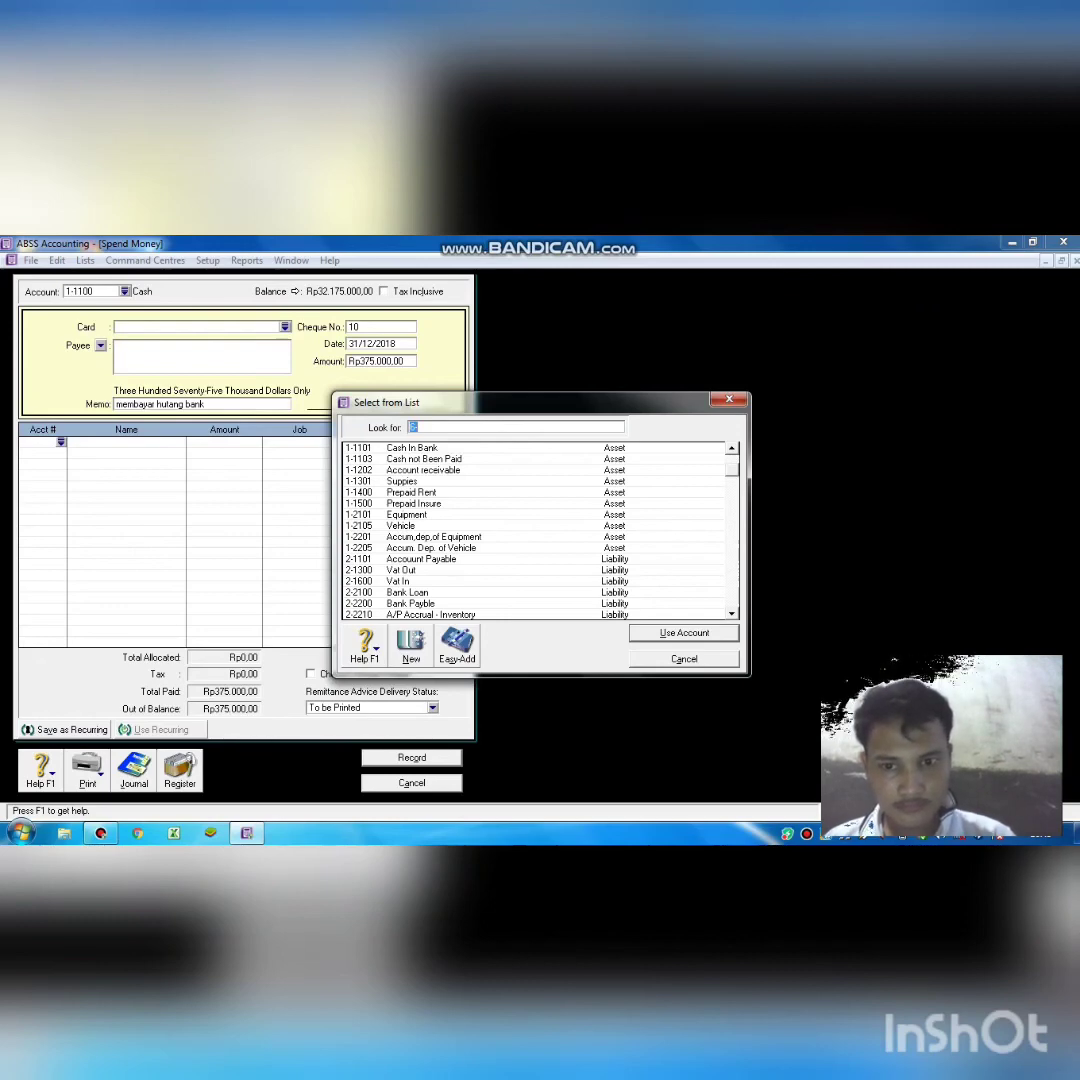
pyautogui.doubleClick(489, 602)
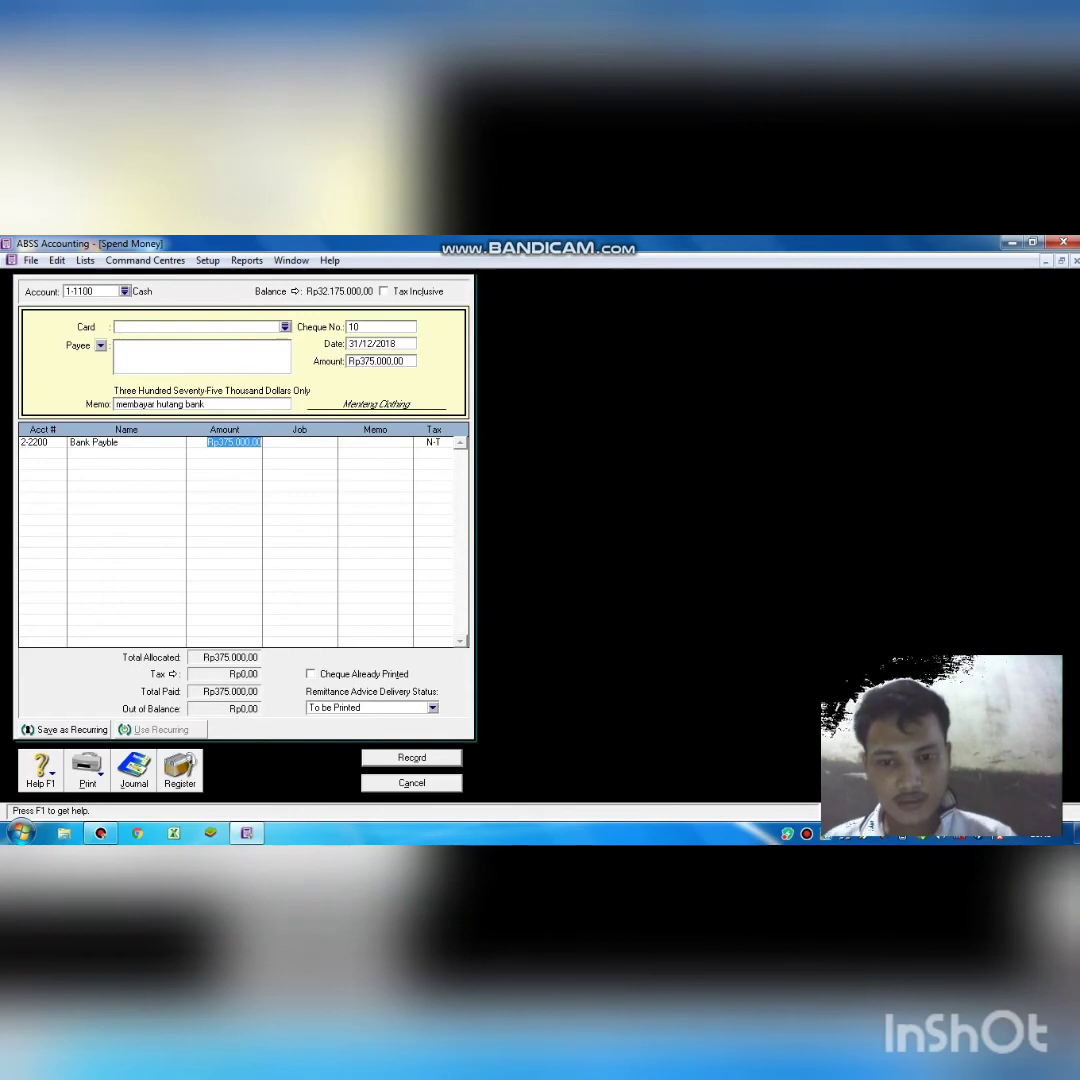
pyautogui.click(418, 758)
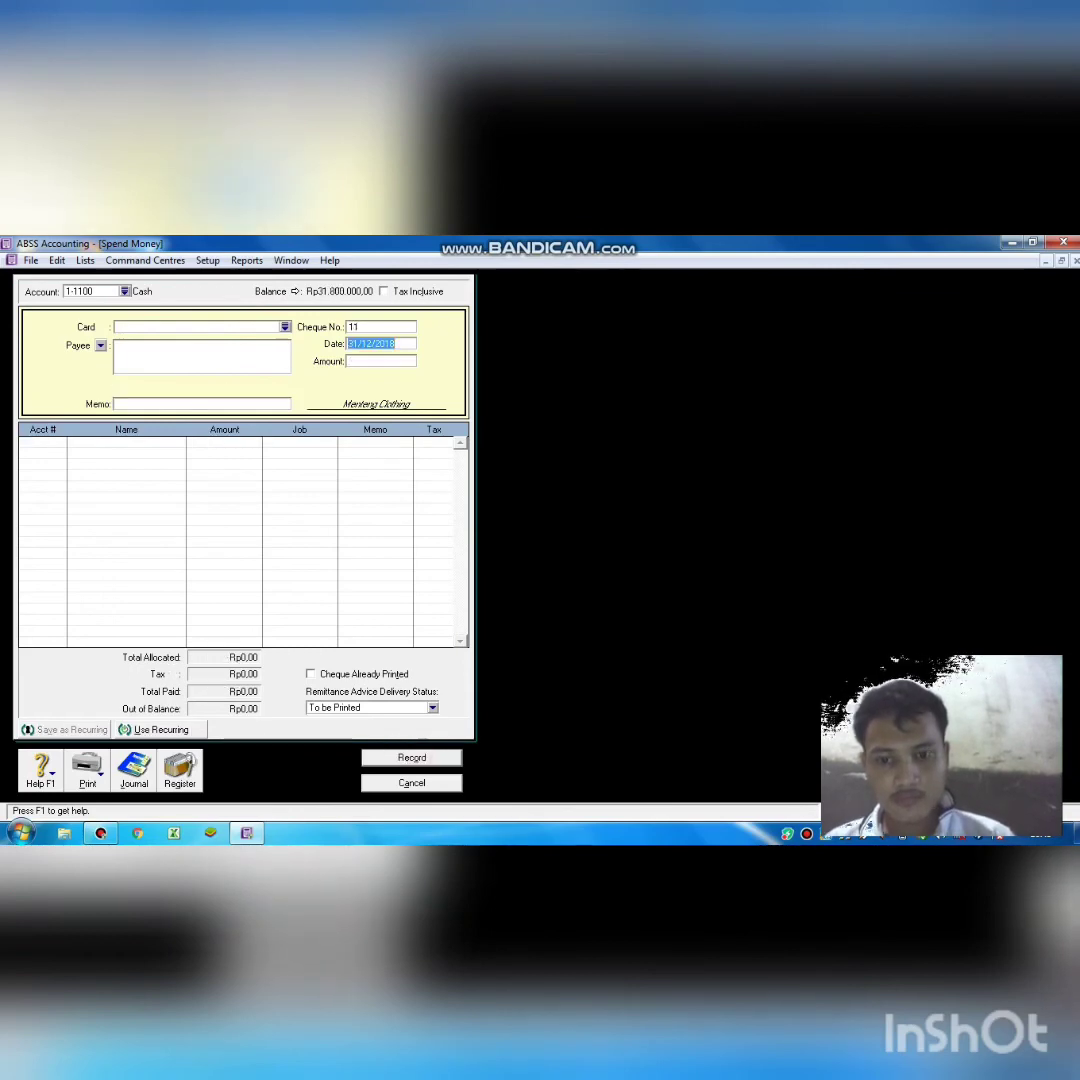
# Void the blank cheque 11 and close the Spend Money window.
pyautogui.click(412, 757)
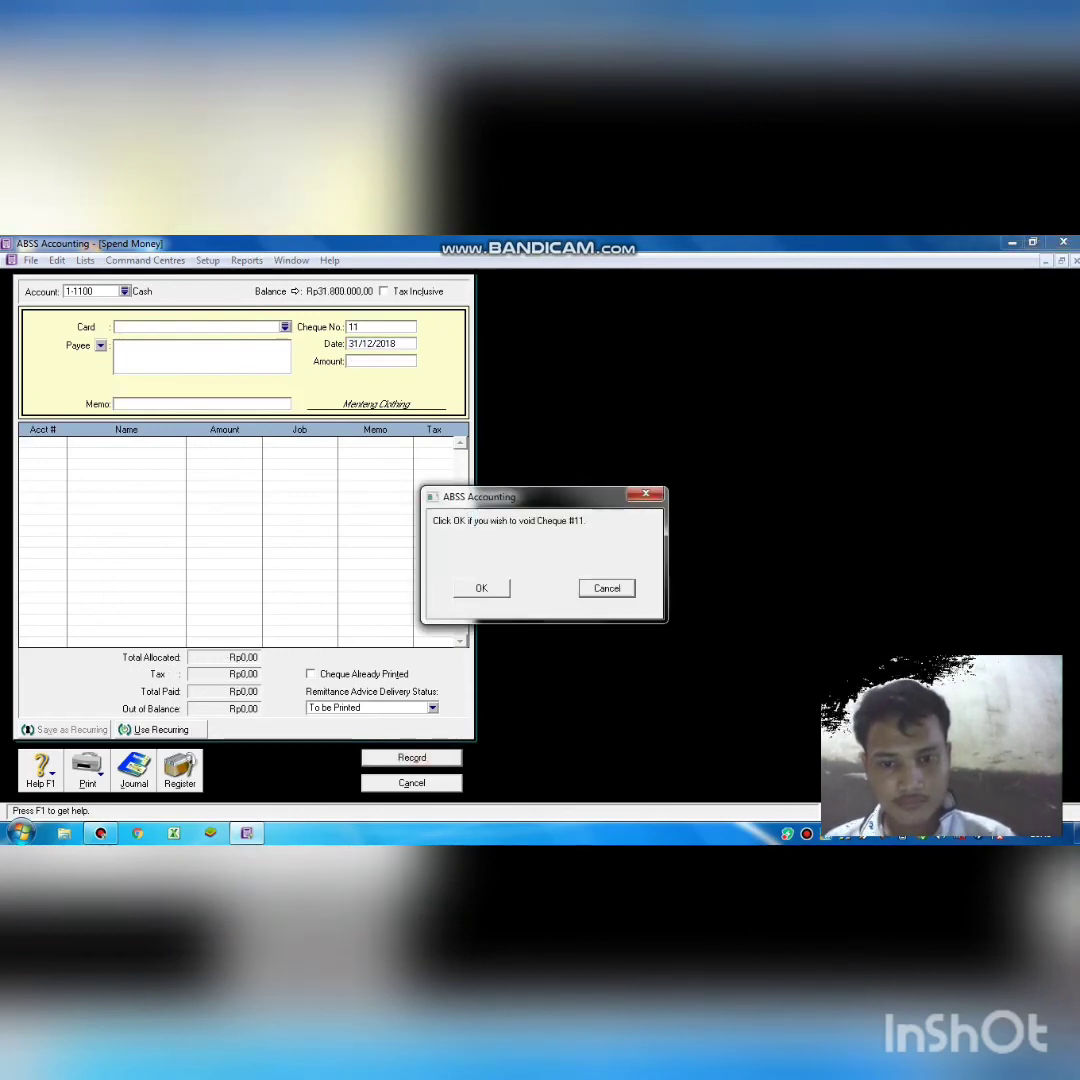
pyautogui.press('Return')
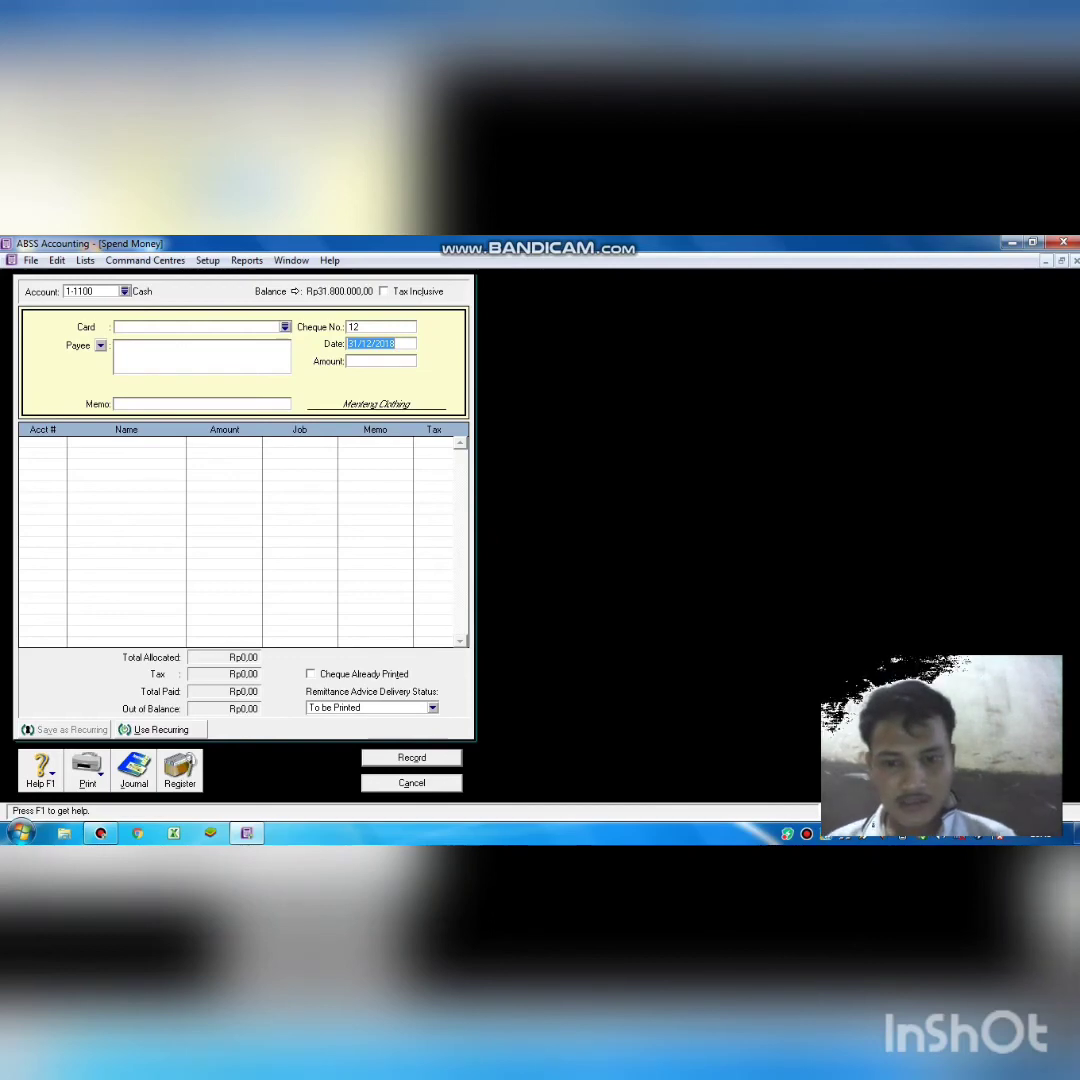
pyautogui.press('Escape')
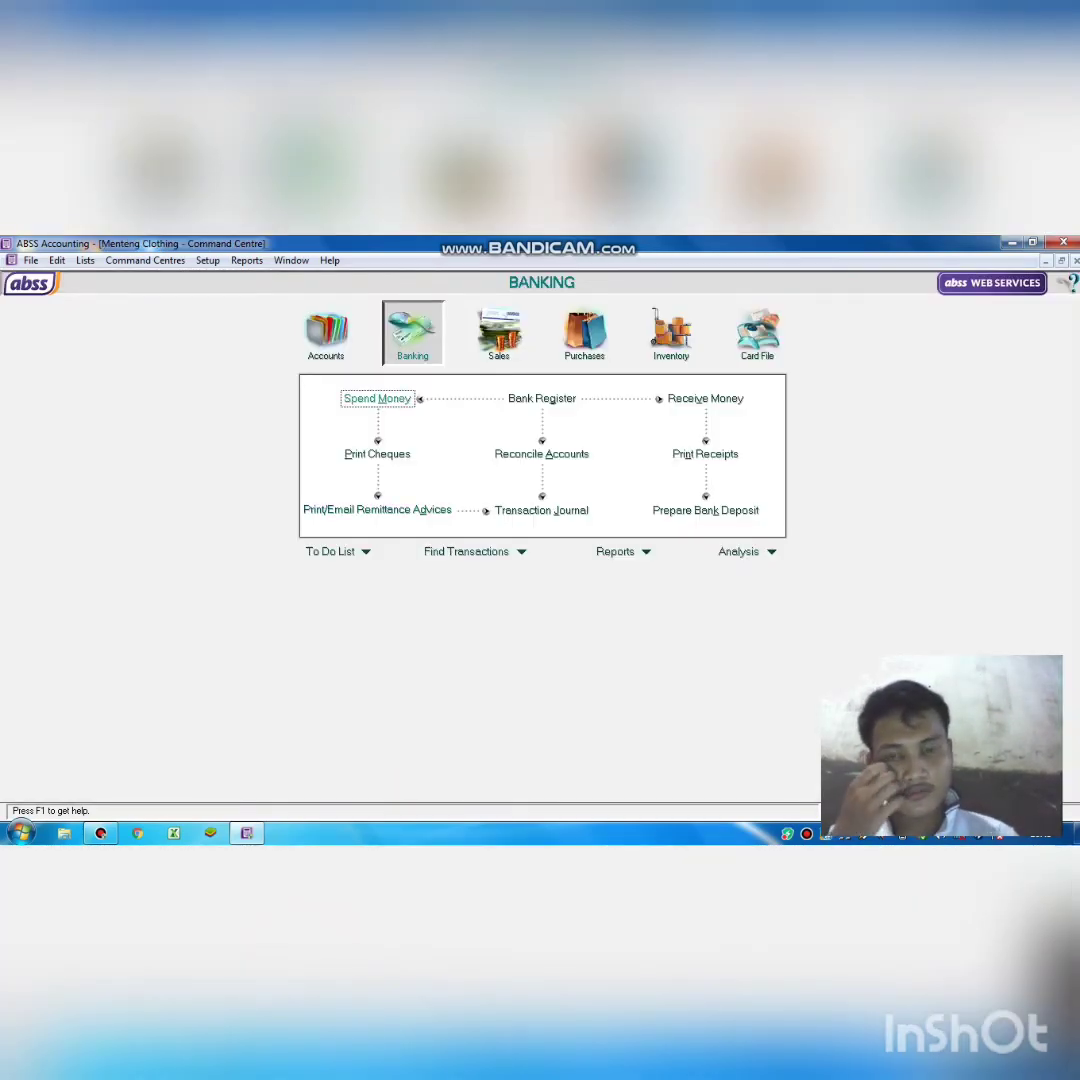
pyautogui.click(405, 397)
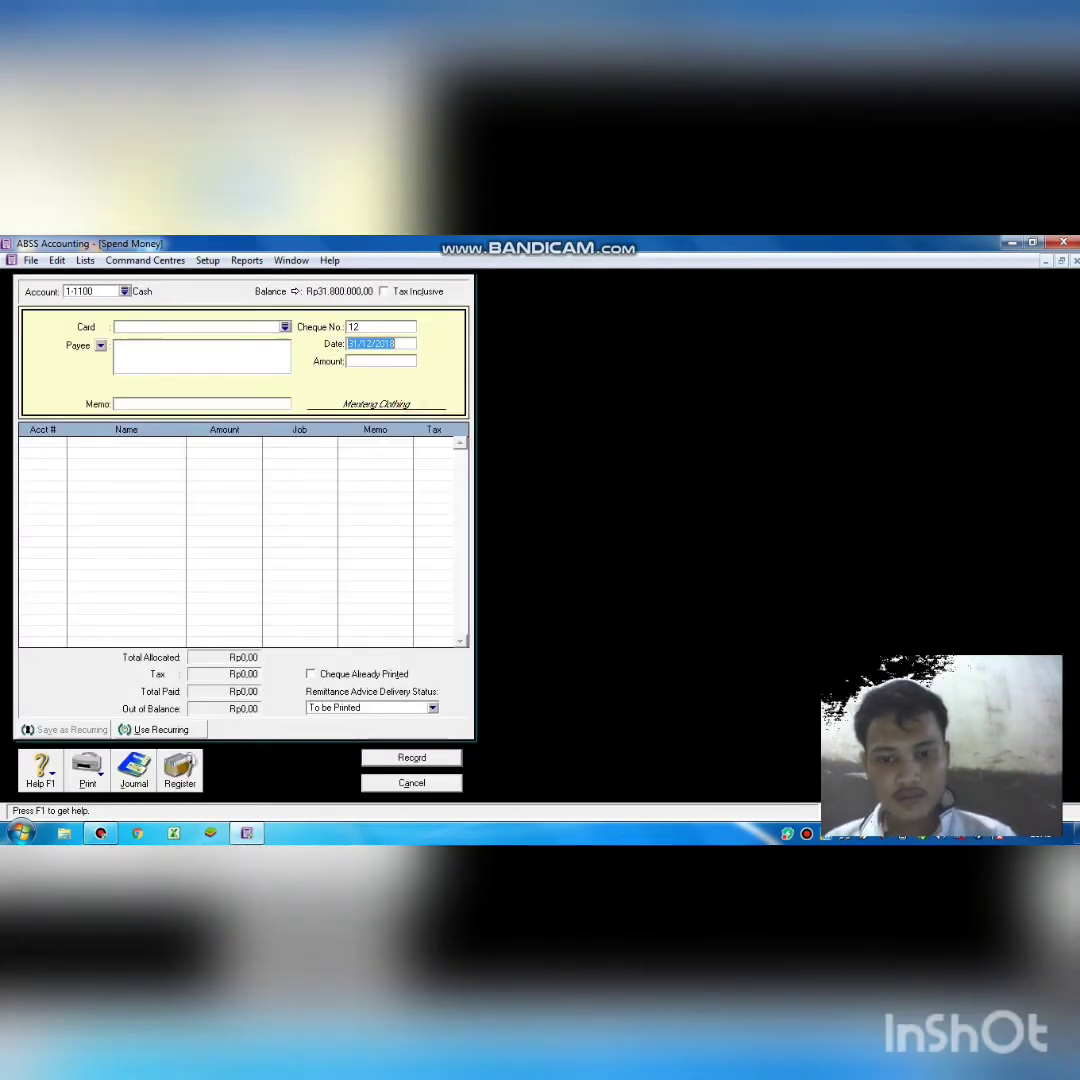
pyautogui.press('Escape')
# Show the Review Cheques Before Printing list and select voided cheque 11.
pyautogui.click(377, 453)
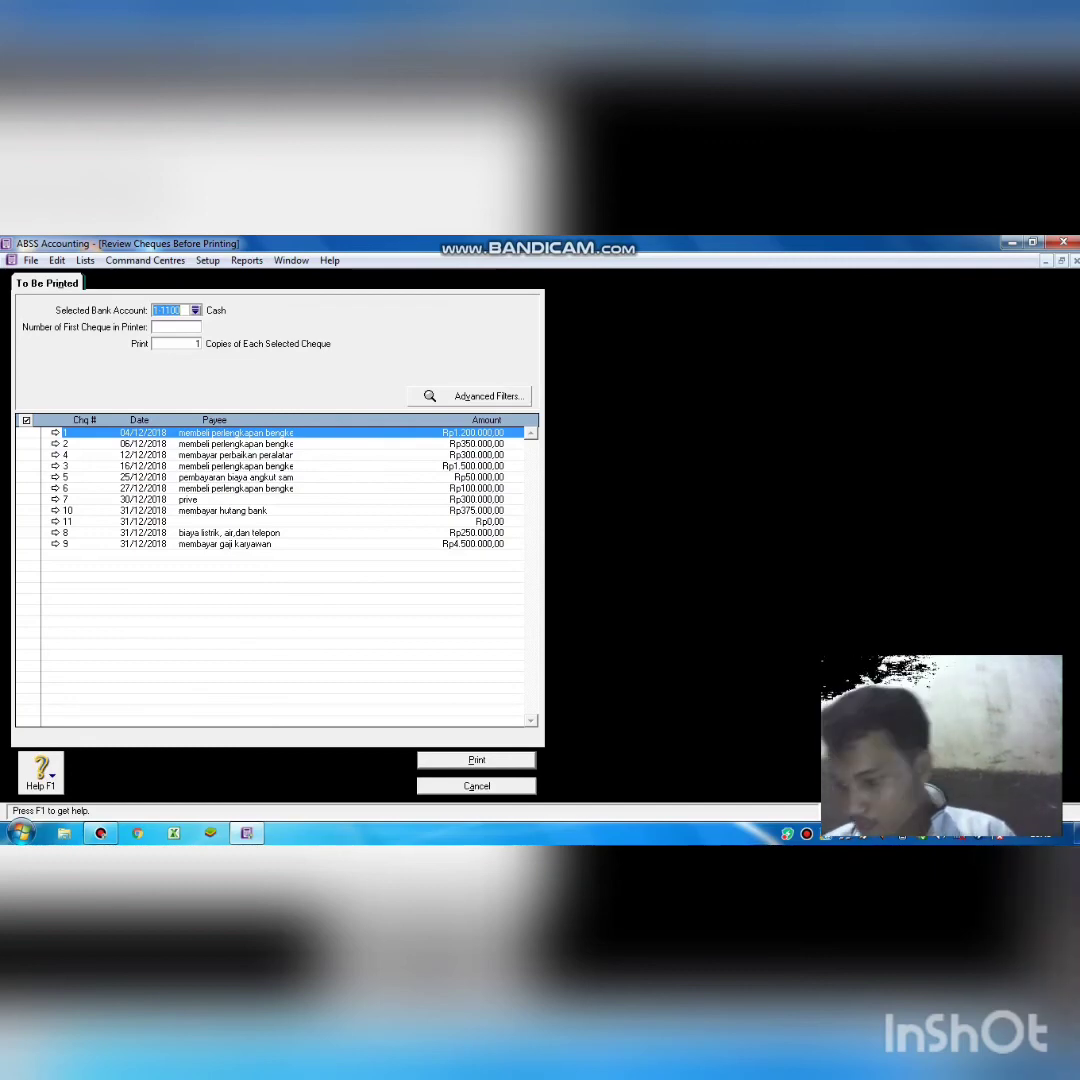
pyautogui.click(316, 521)
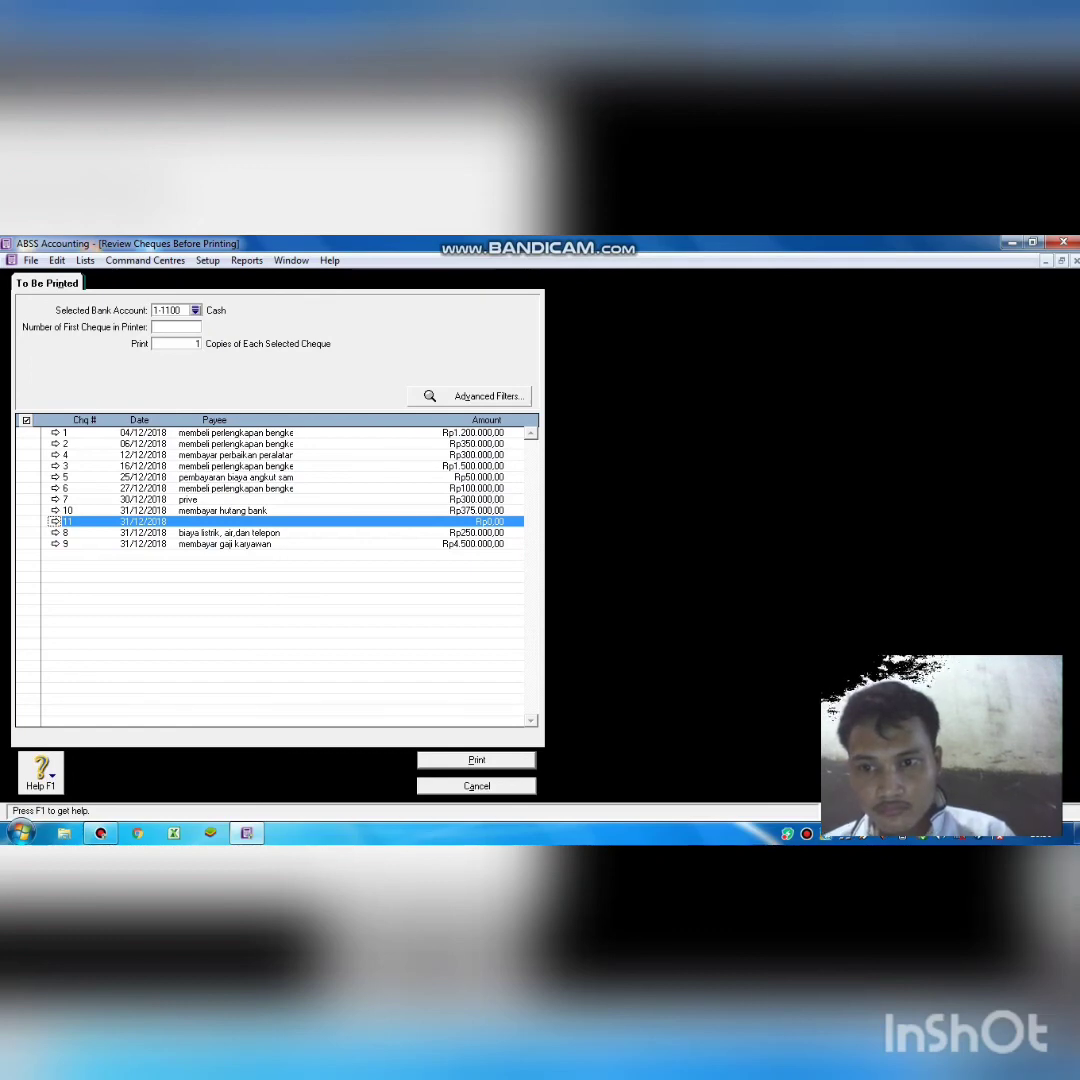
# Review cheque 7, the Rp300.000,00 withdrawal, then stop the screen recording.
pyautogui.doubleClick(275, 499)
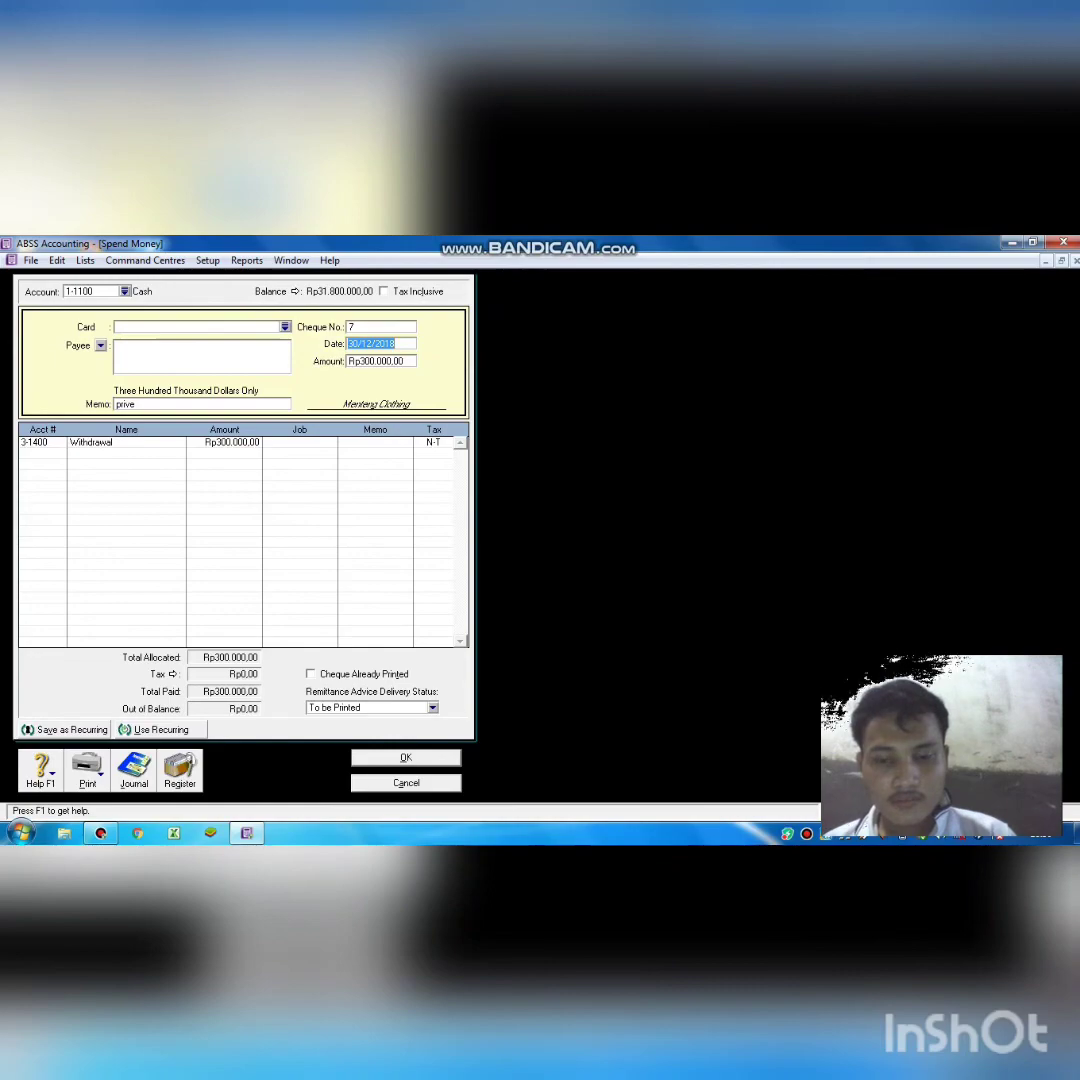
pyautogui.moveTo(100, 833)
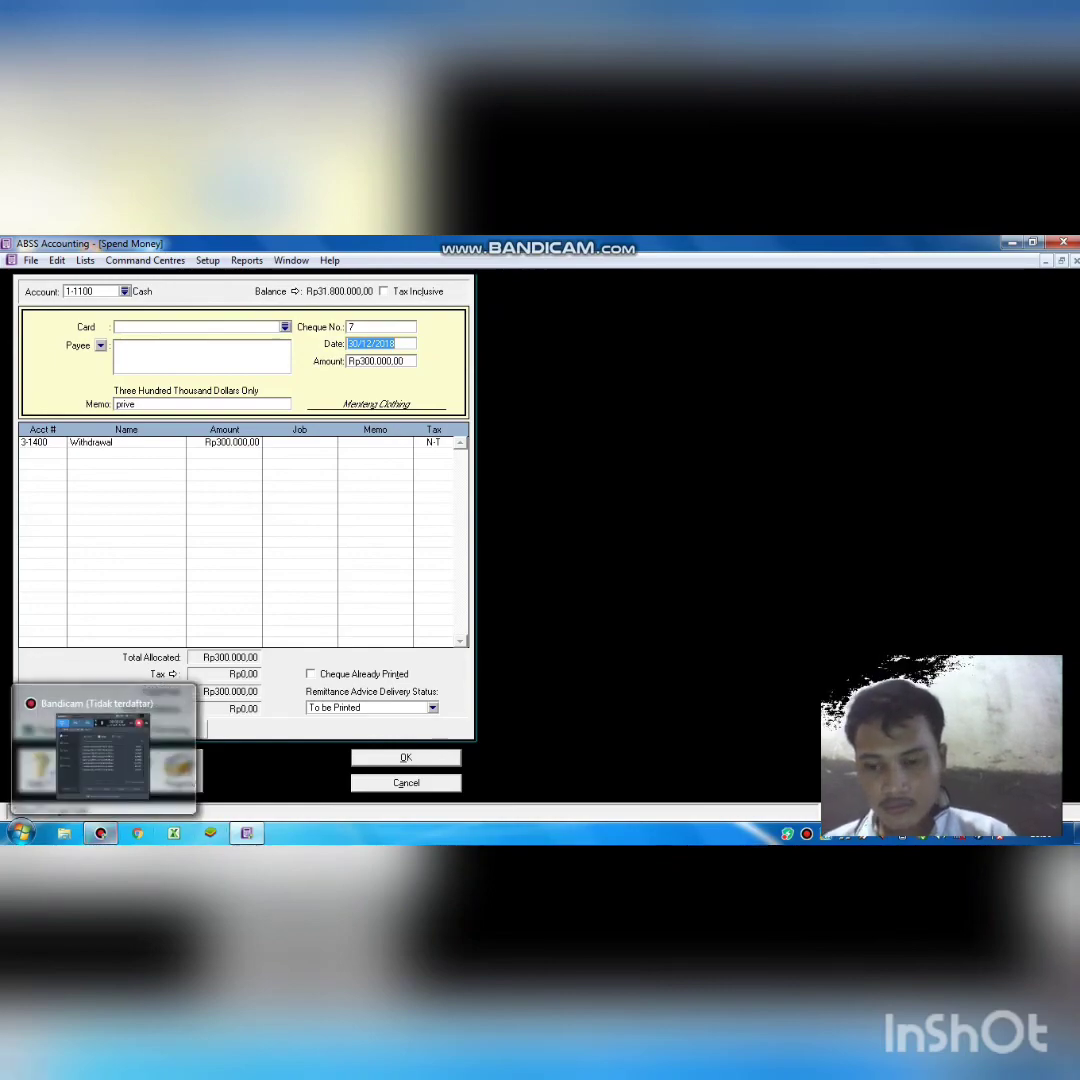
pyautogui.click(246, 833)
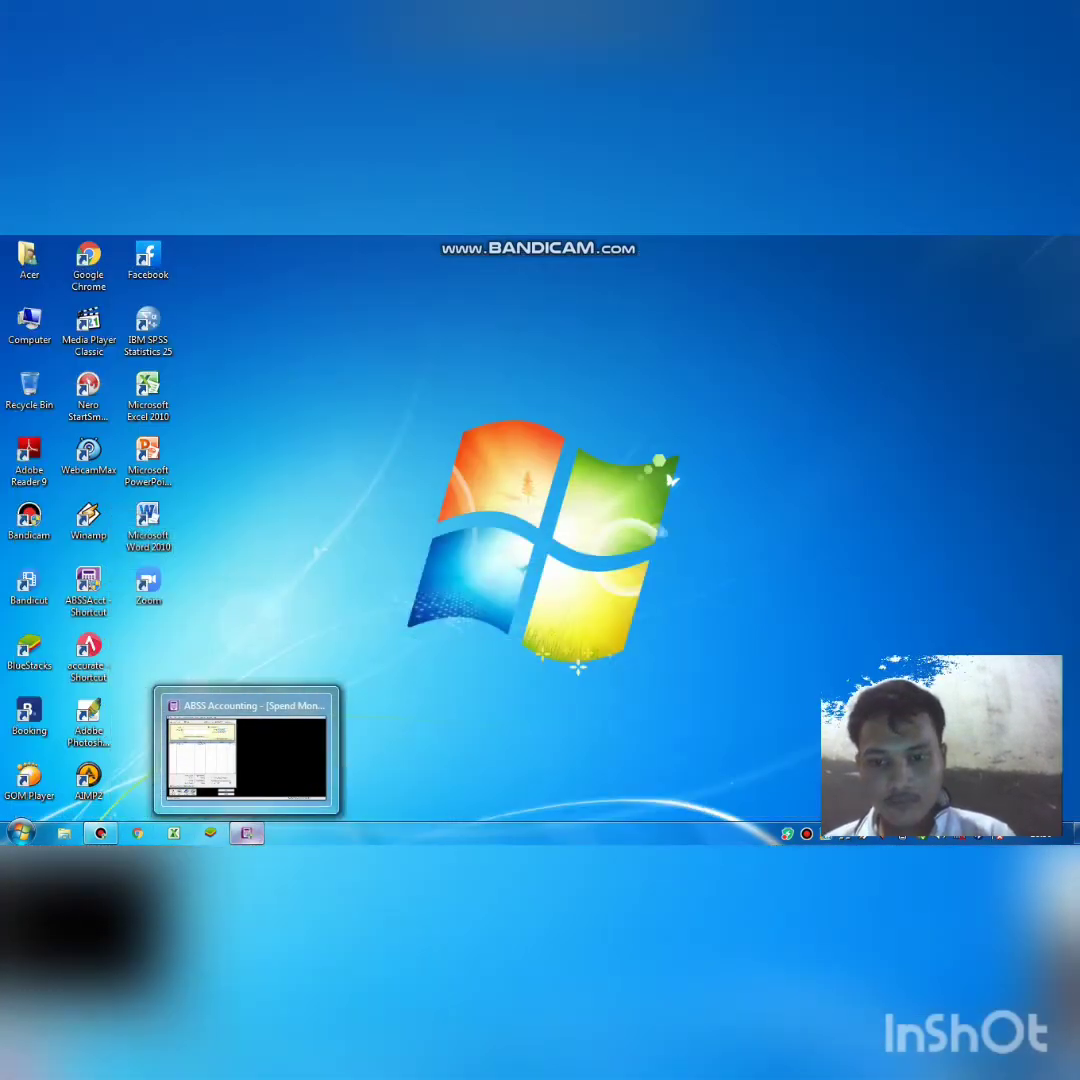
pyautogui.click(246, 833)
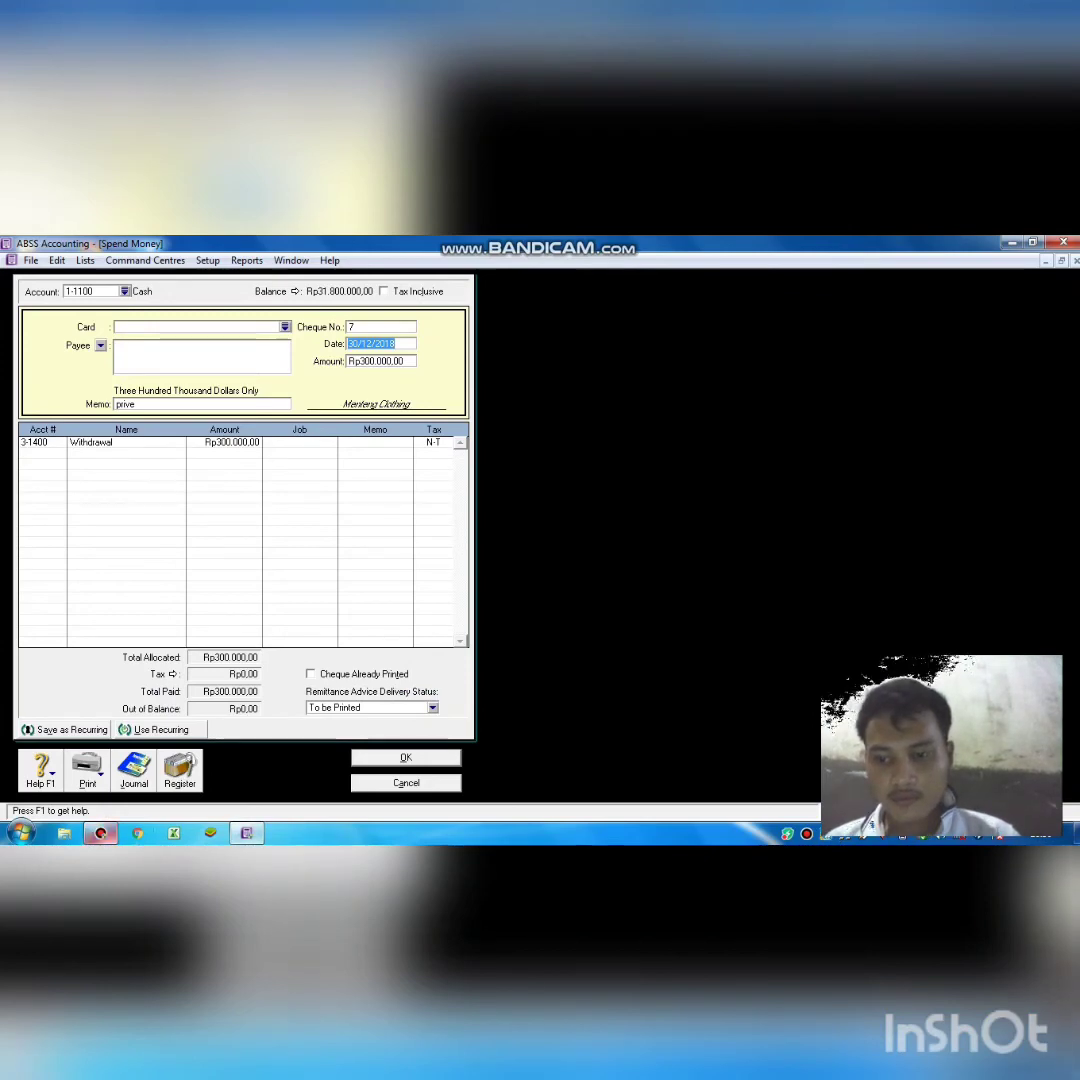
pyautogui.click(100, 833)
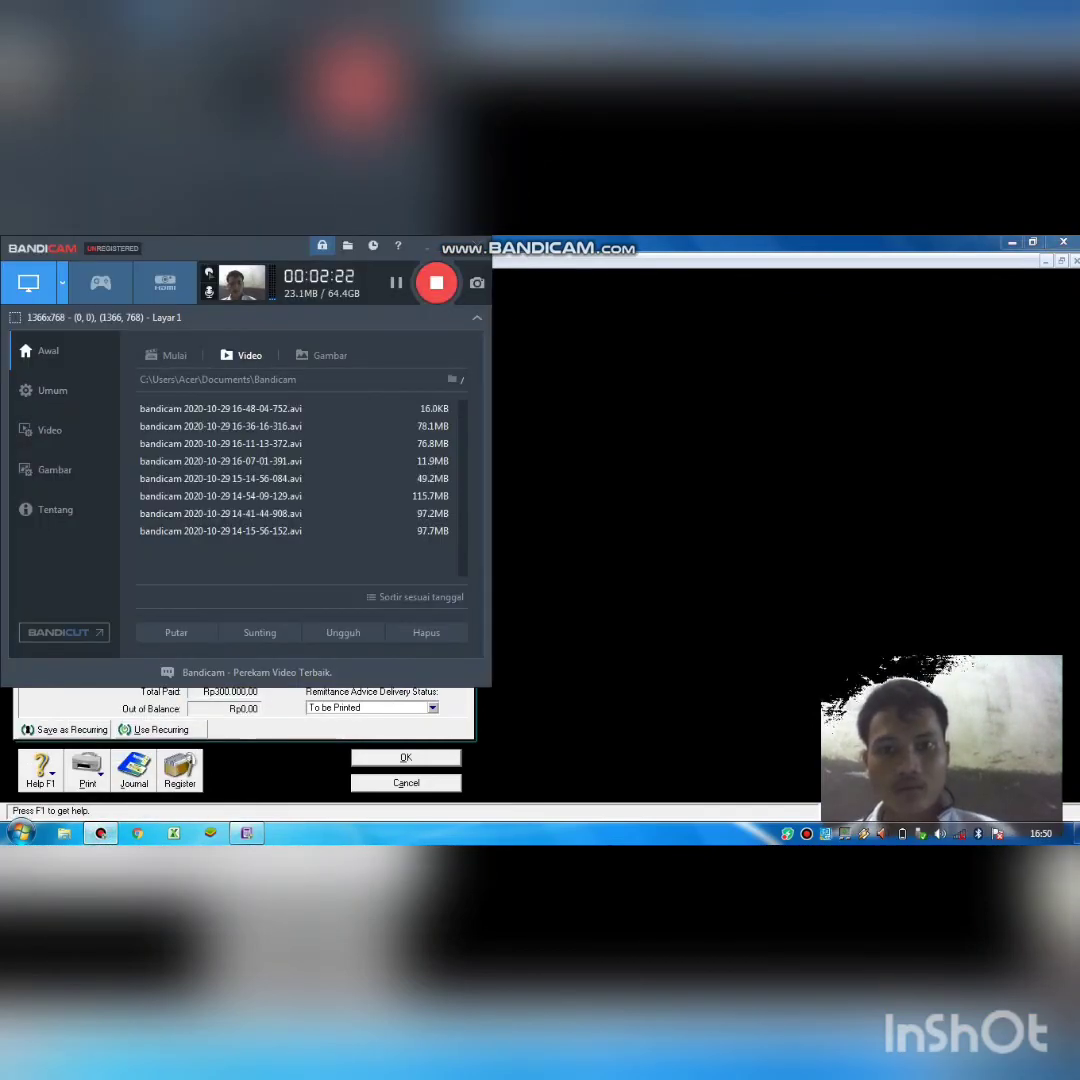
pyautogui.click(436, 283)
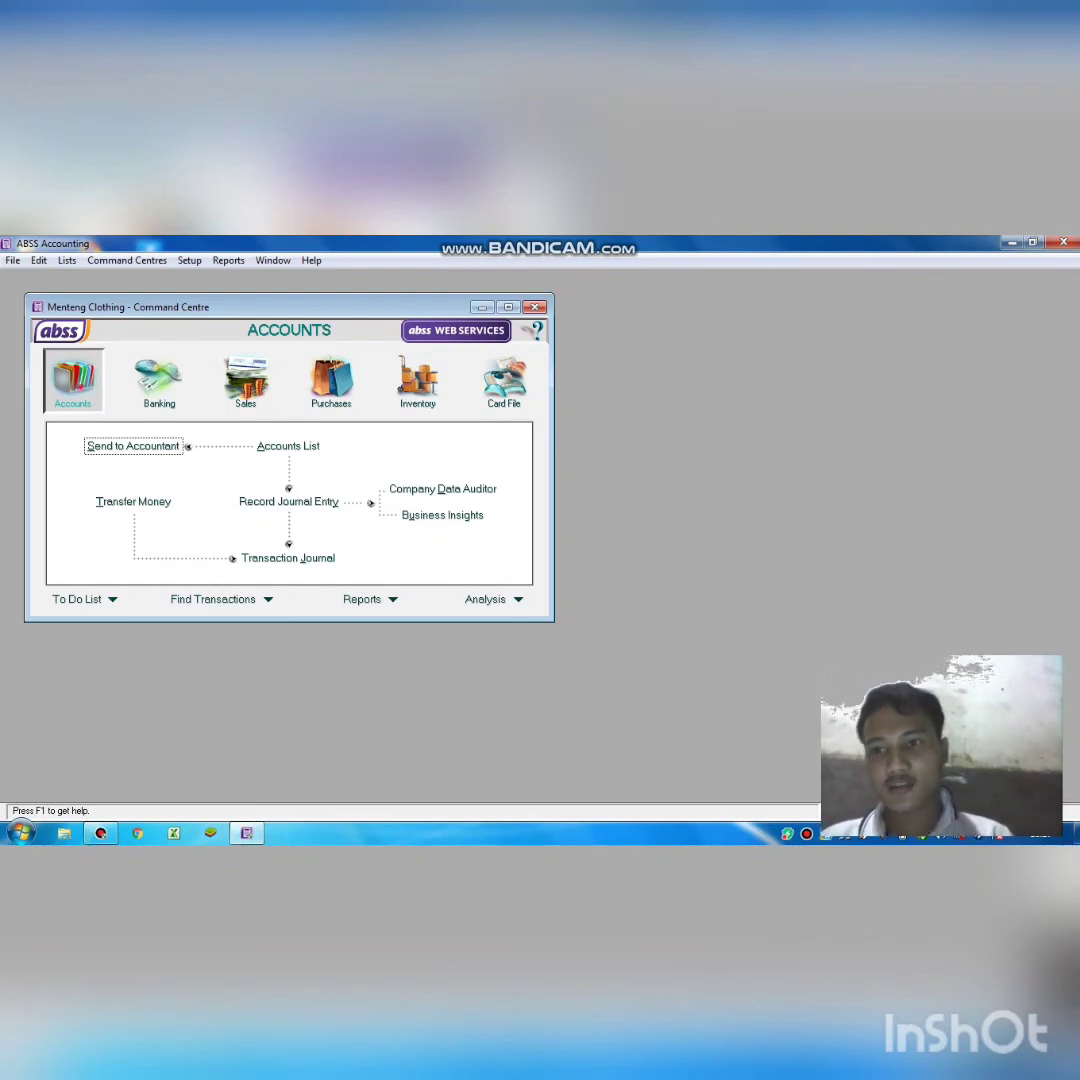
# Start general journal GJ000001 dated 31/12/2018 with memo 'Jurnal penyesuaian'.
pyautogui.click(261, 501)
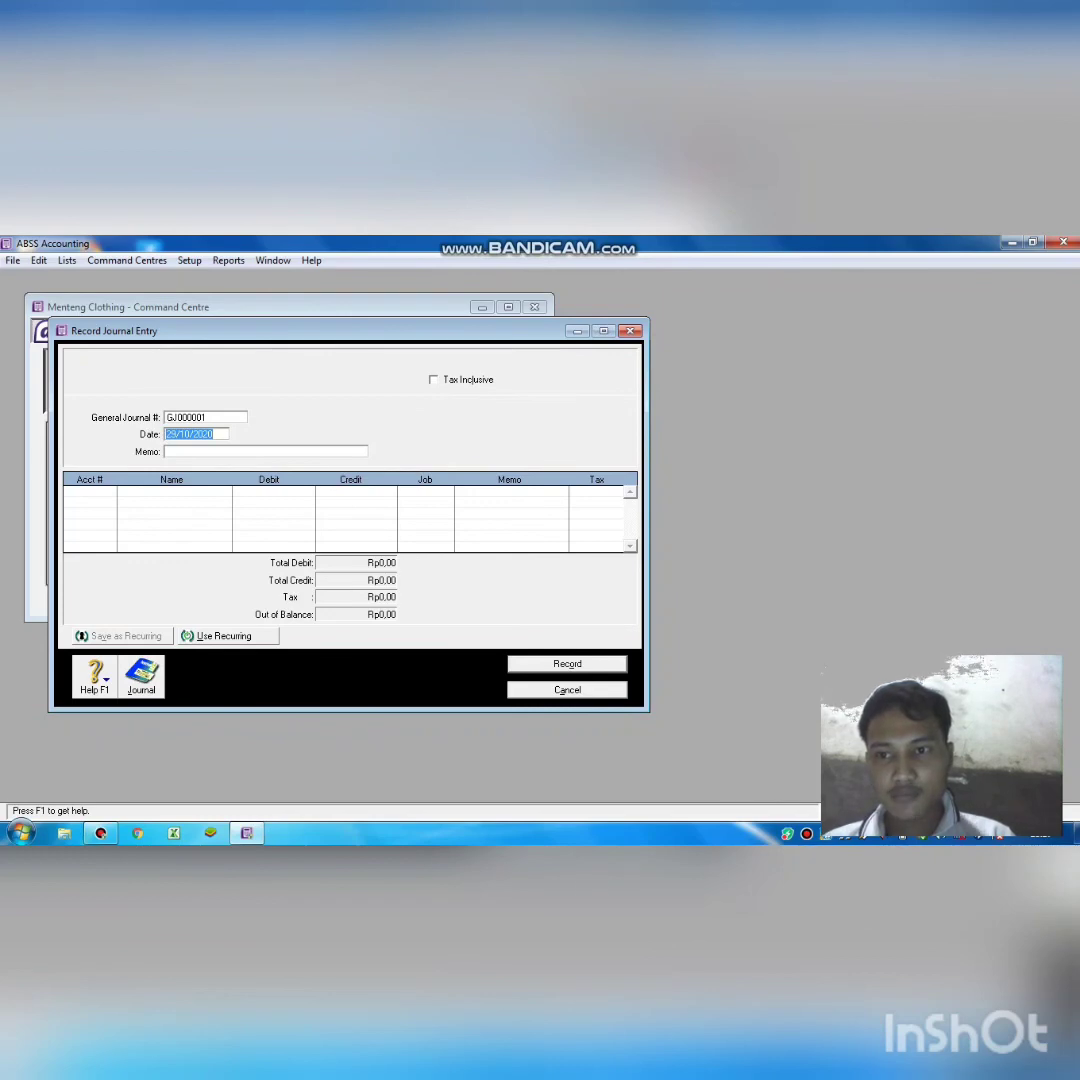
pyautogui.press('BackSpace')
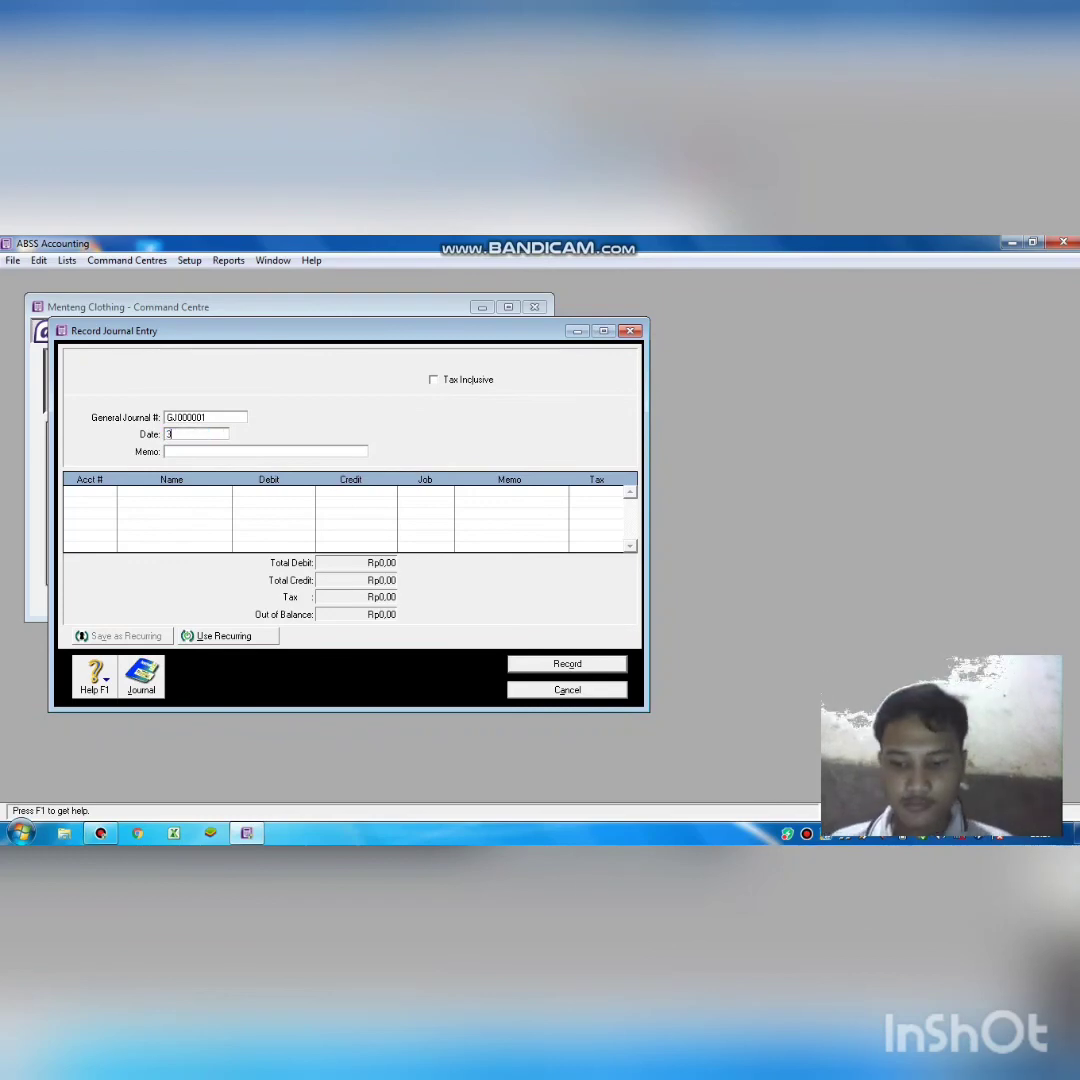
pyautogui.write('31')
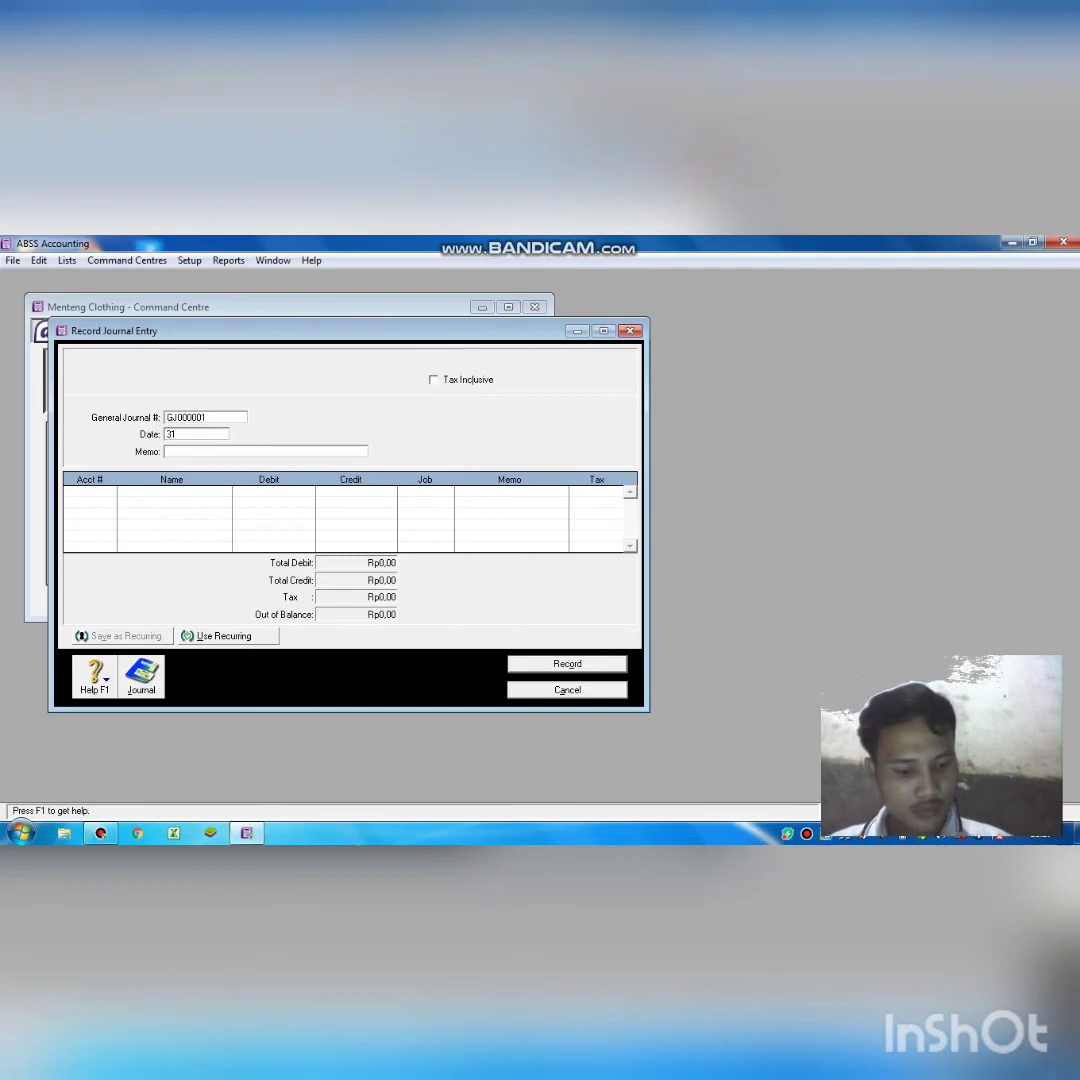
pyautogui.write('/12')
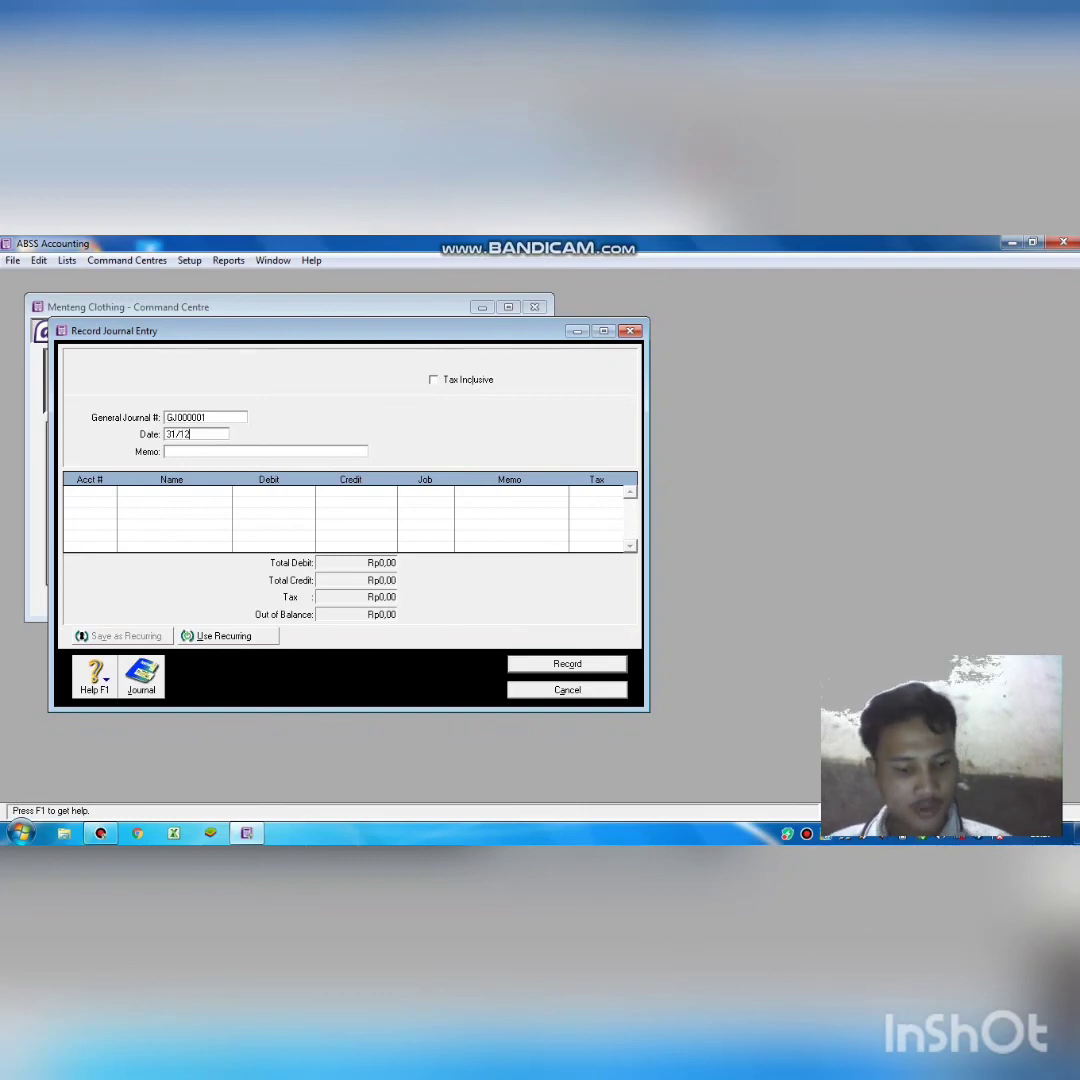
pyautogui.write('/2018')
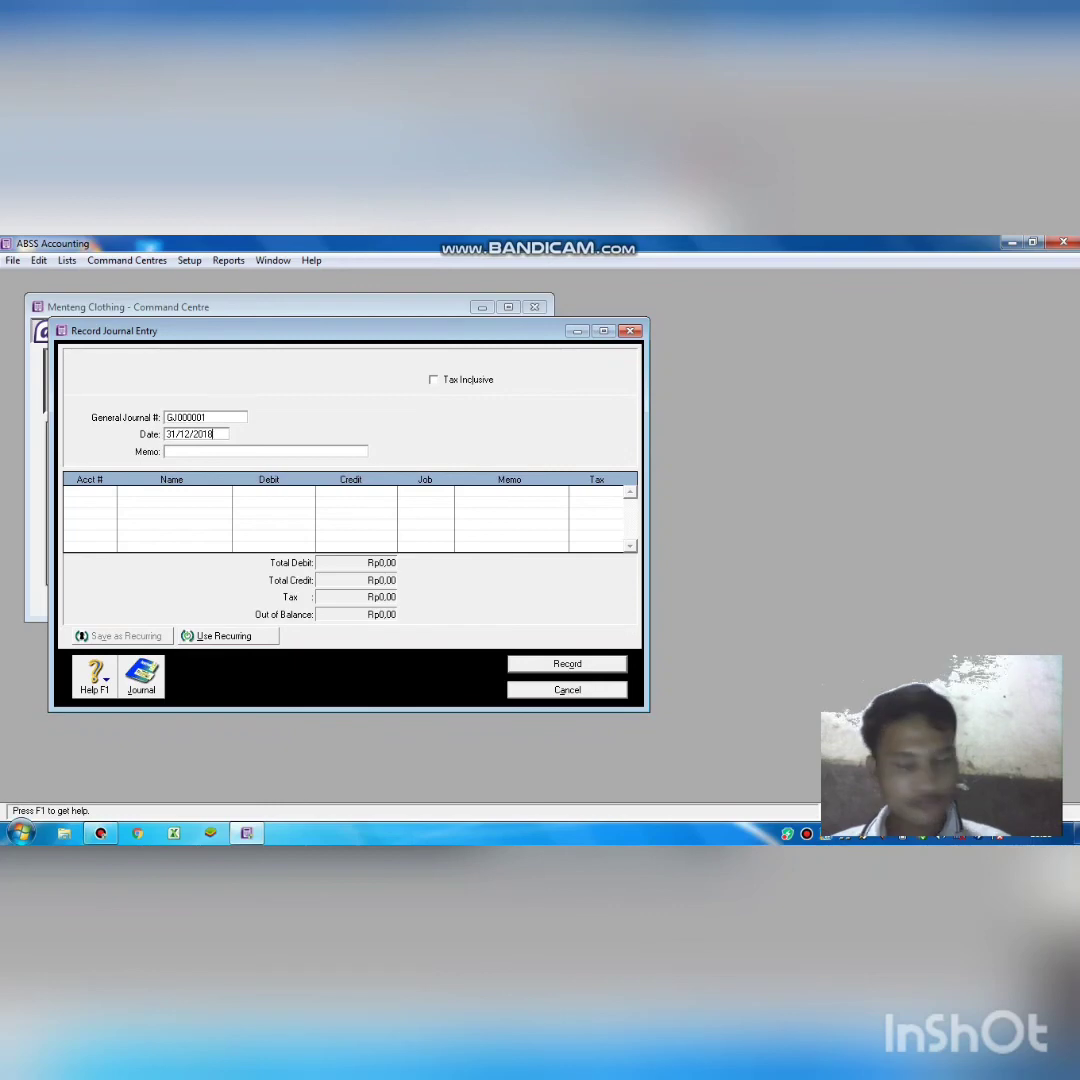
pyautogui.press('Tab')
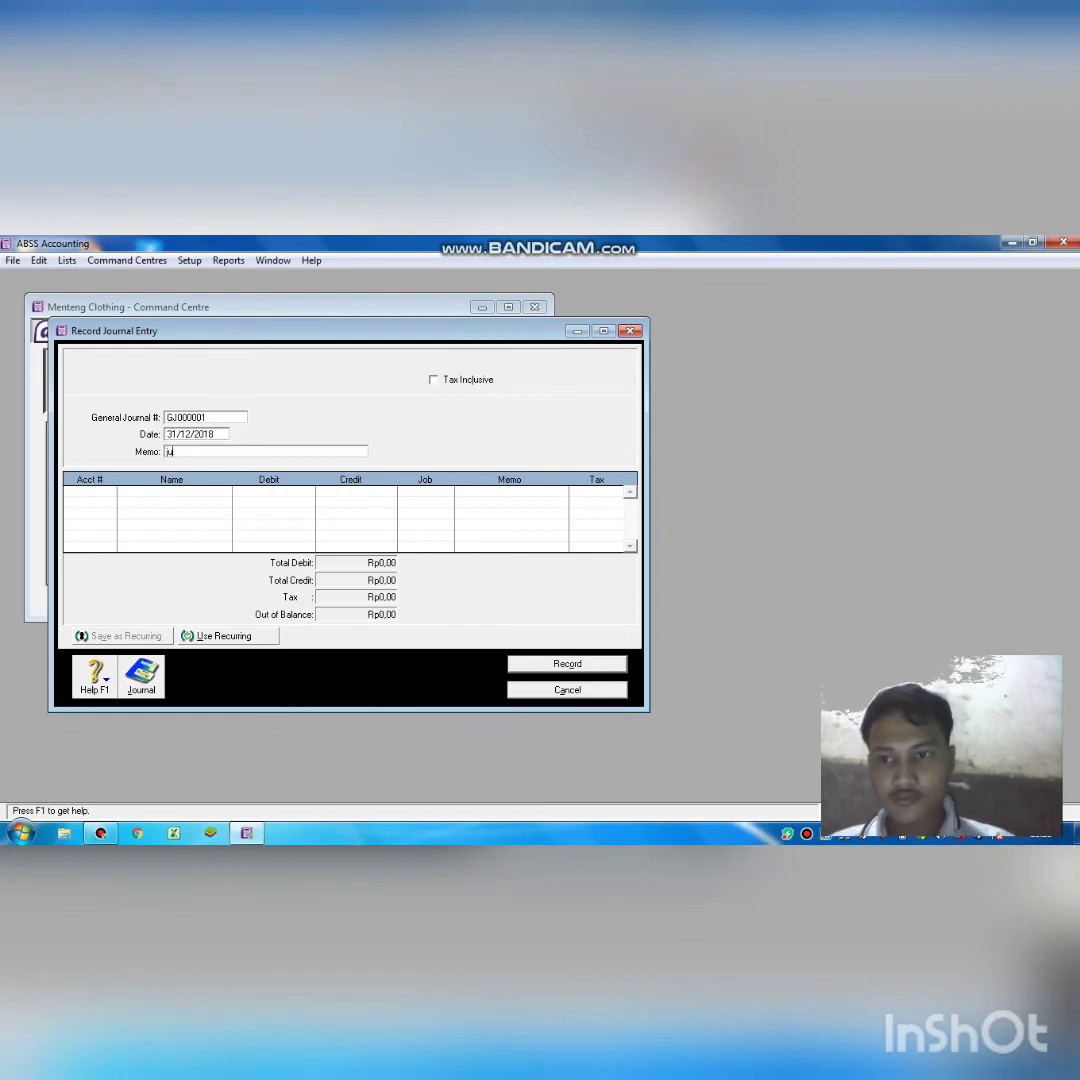
pyautogui.write('ju')
pyautogui.press('BackSpace')
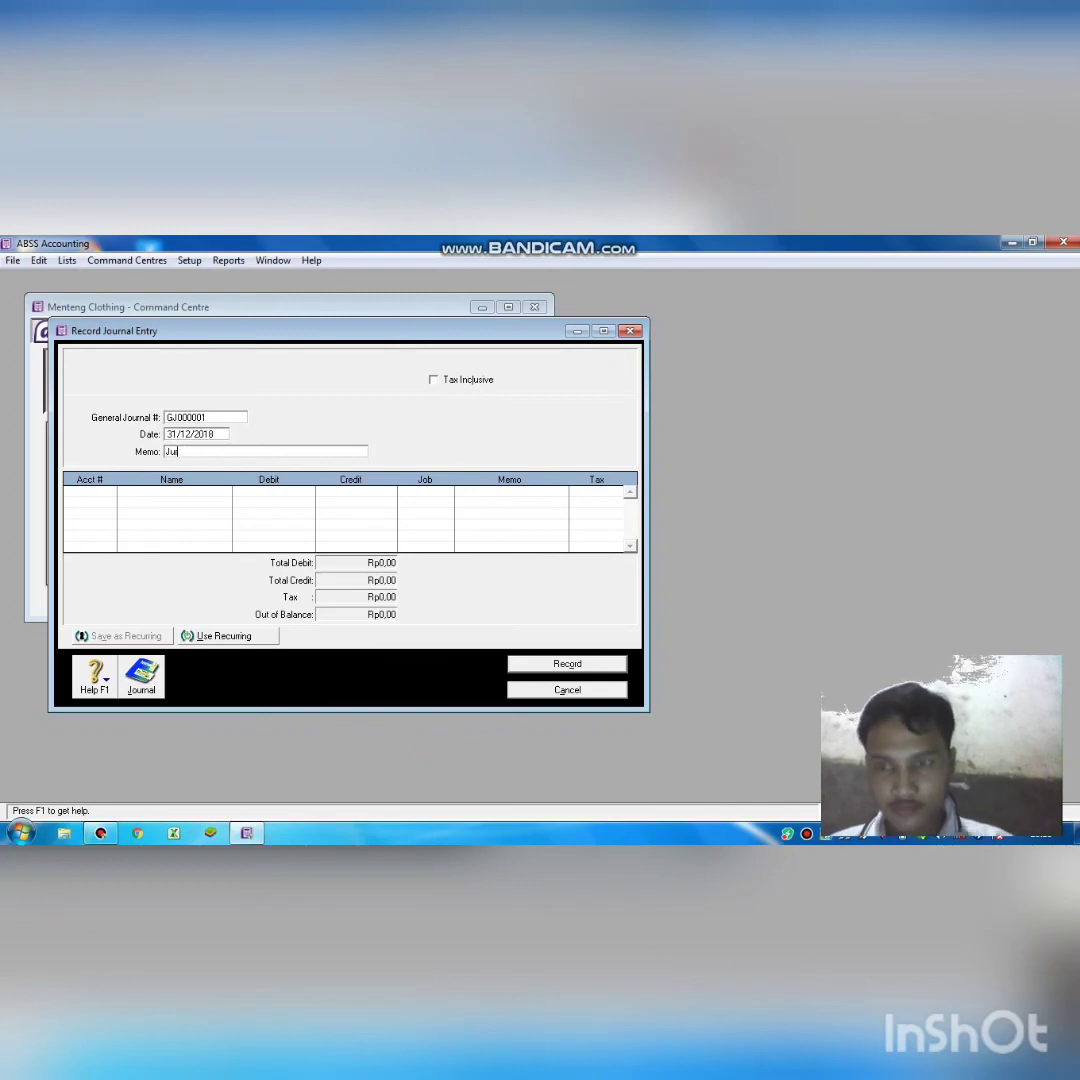
pyautogui.write('rnal pen')
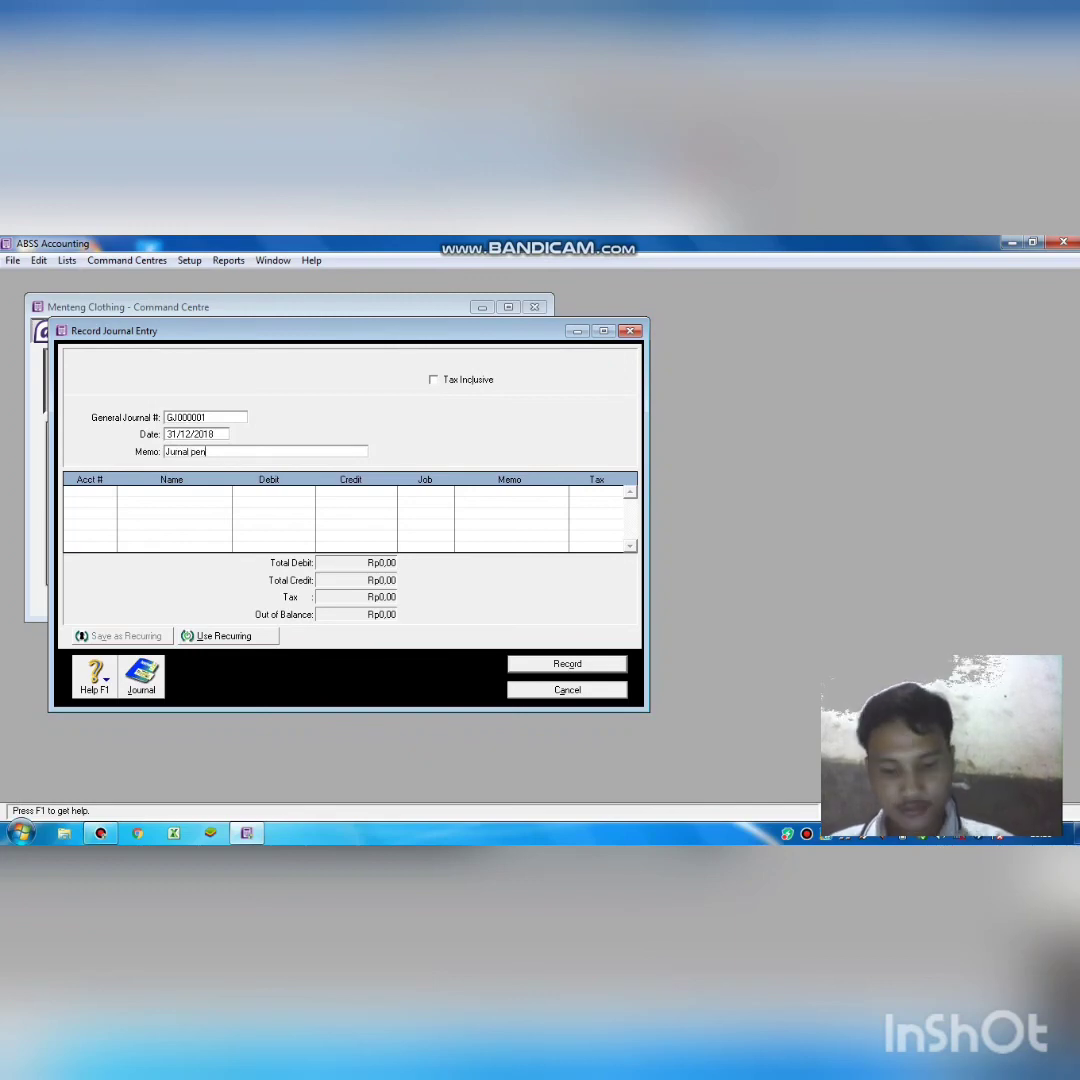
pyautogui.write('yes')
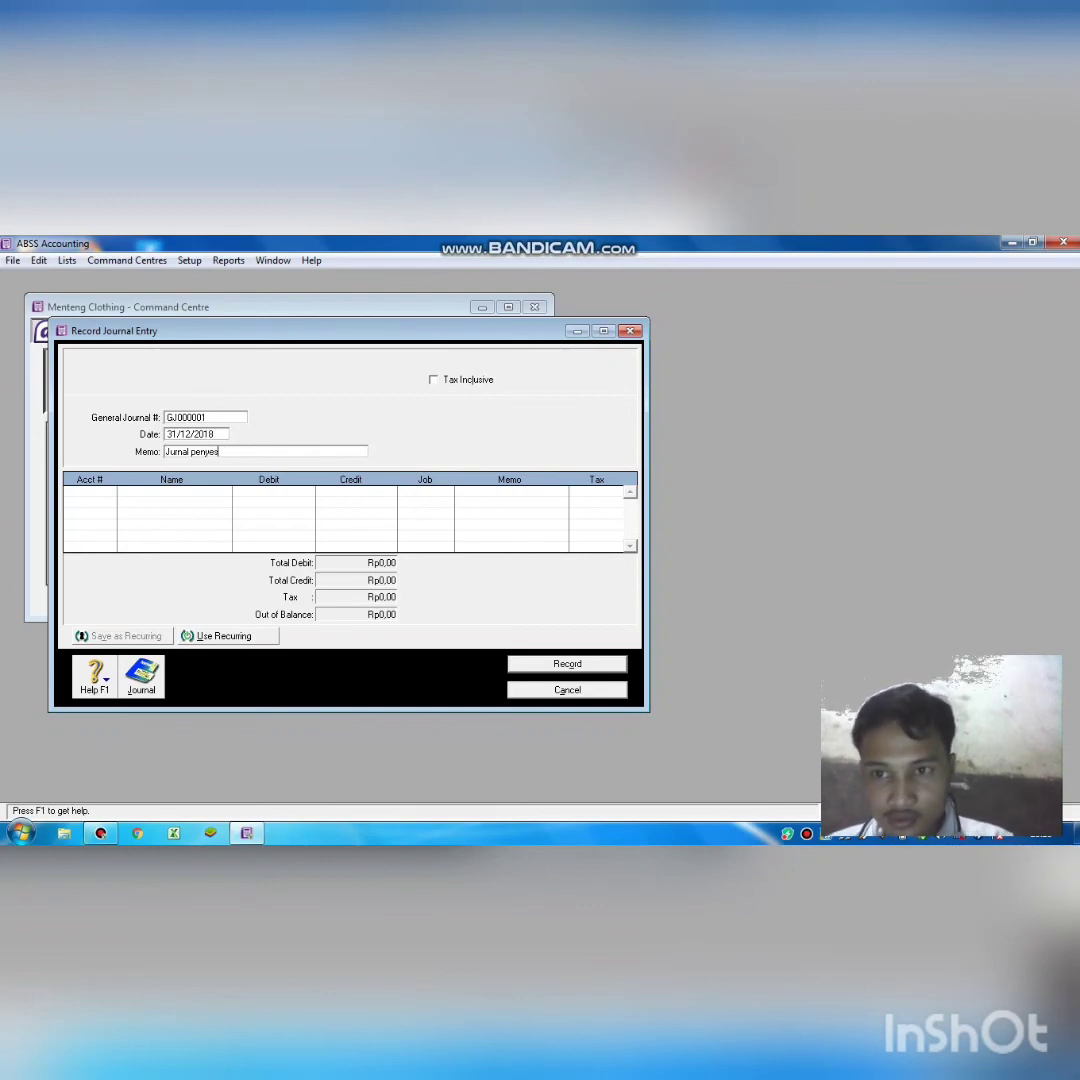
pyautogui.write('uaian')
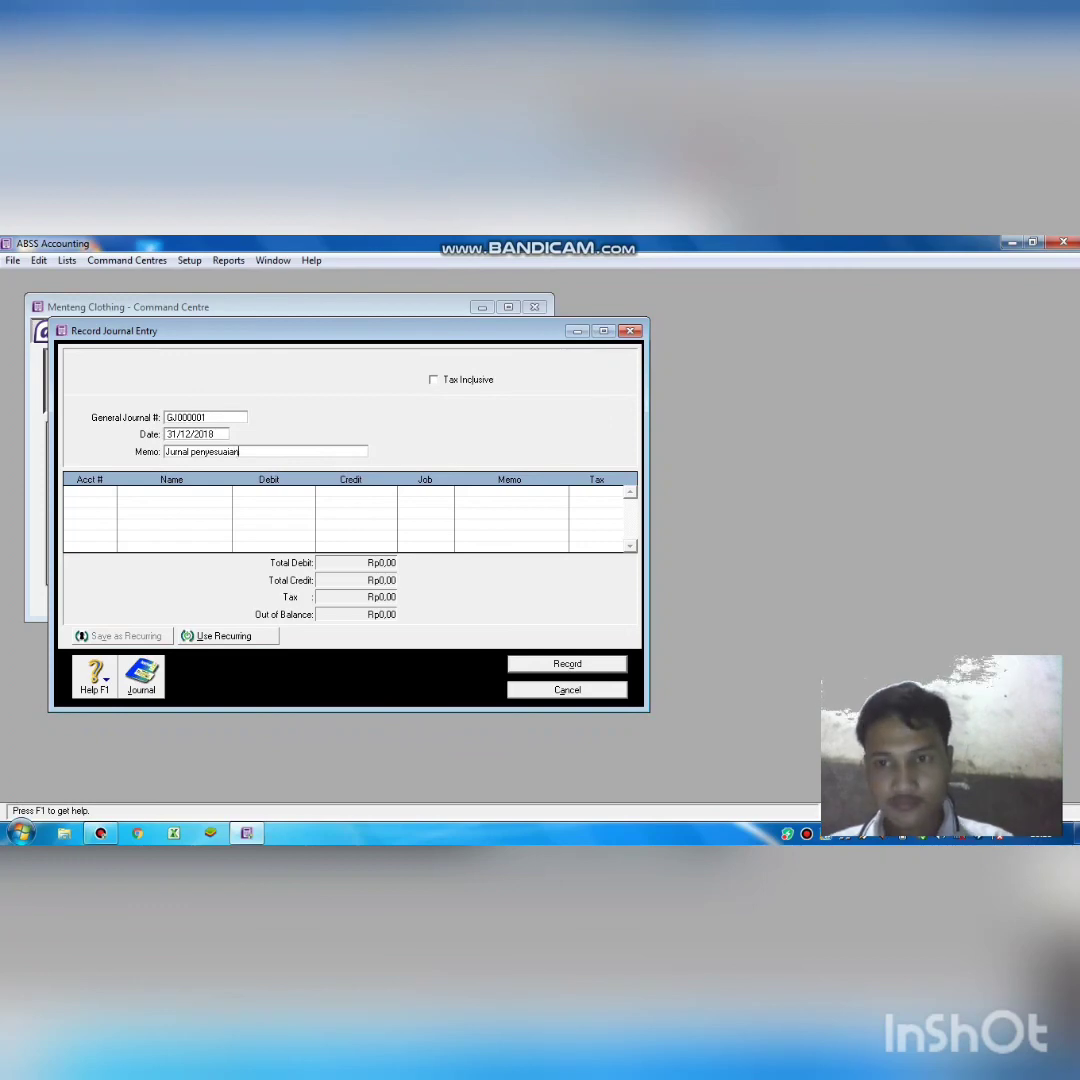
# Debit 6-1300 Suppies Expense Rp500.000,00 on the first journal line.
pyautogui.press('Tab')
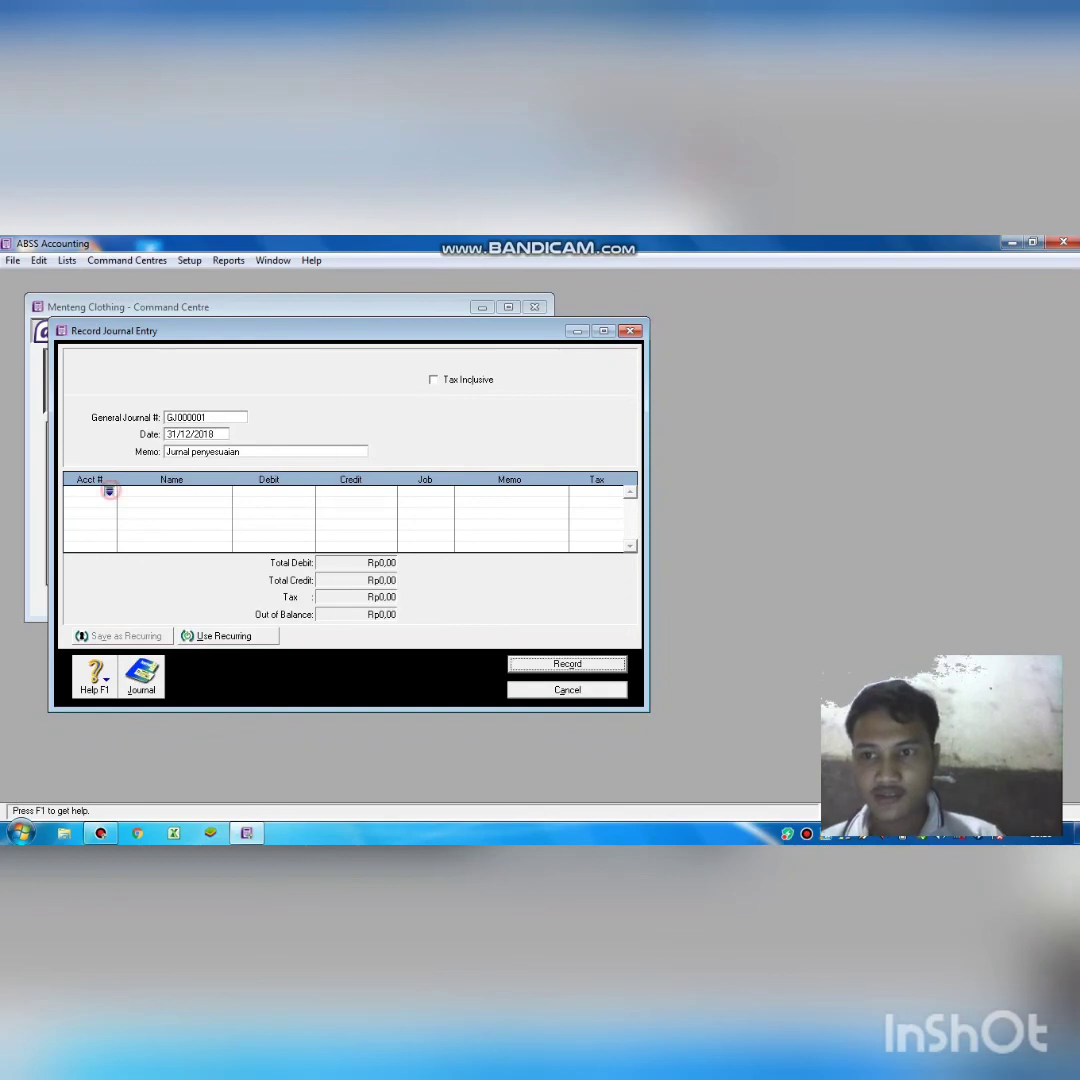
pyautogui.press('Return')
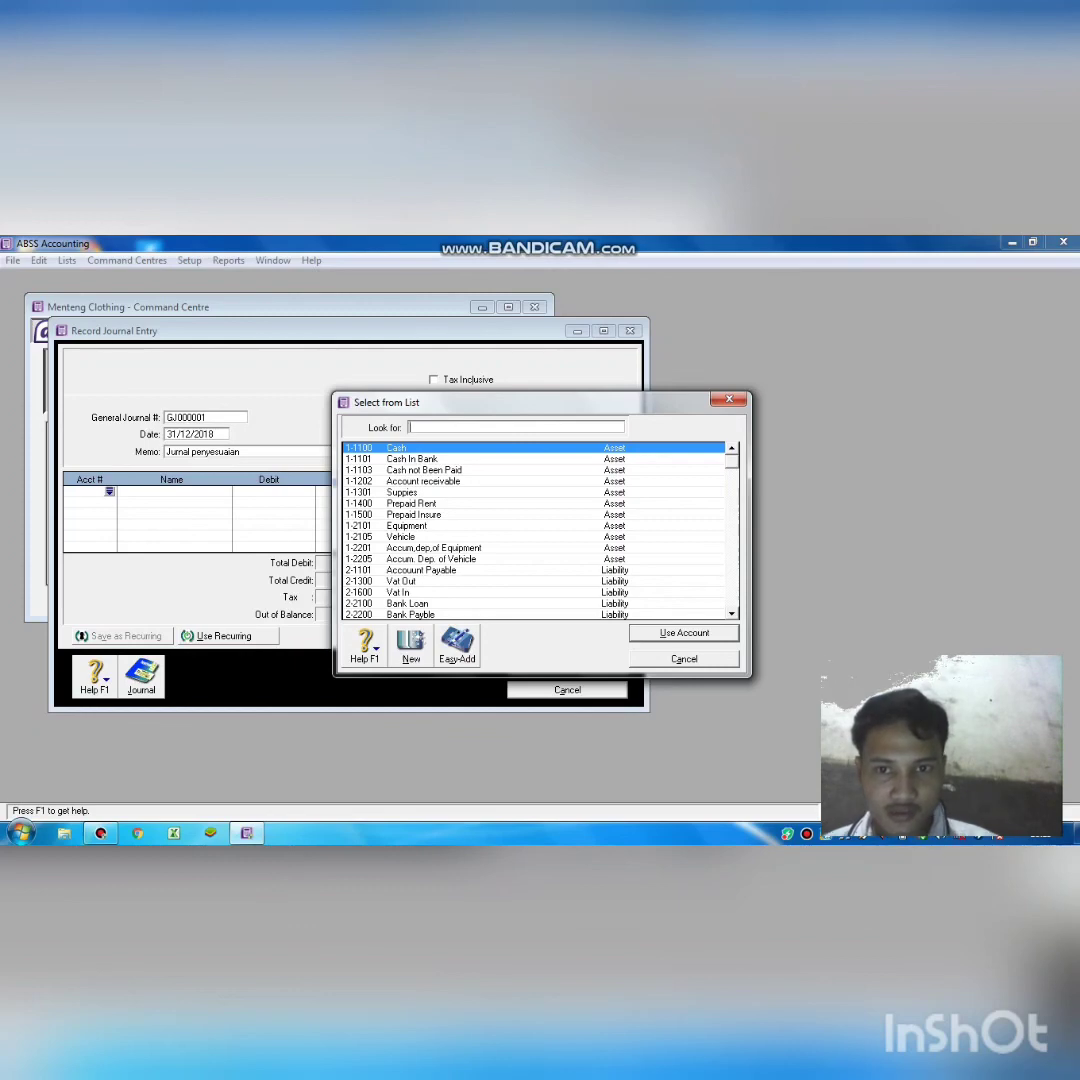
pyautogui.scroll(-5, 535, 530)
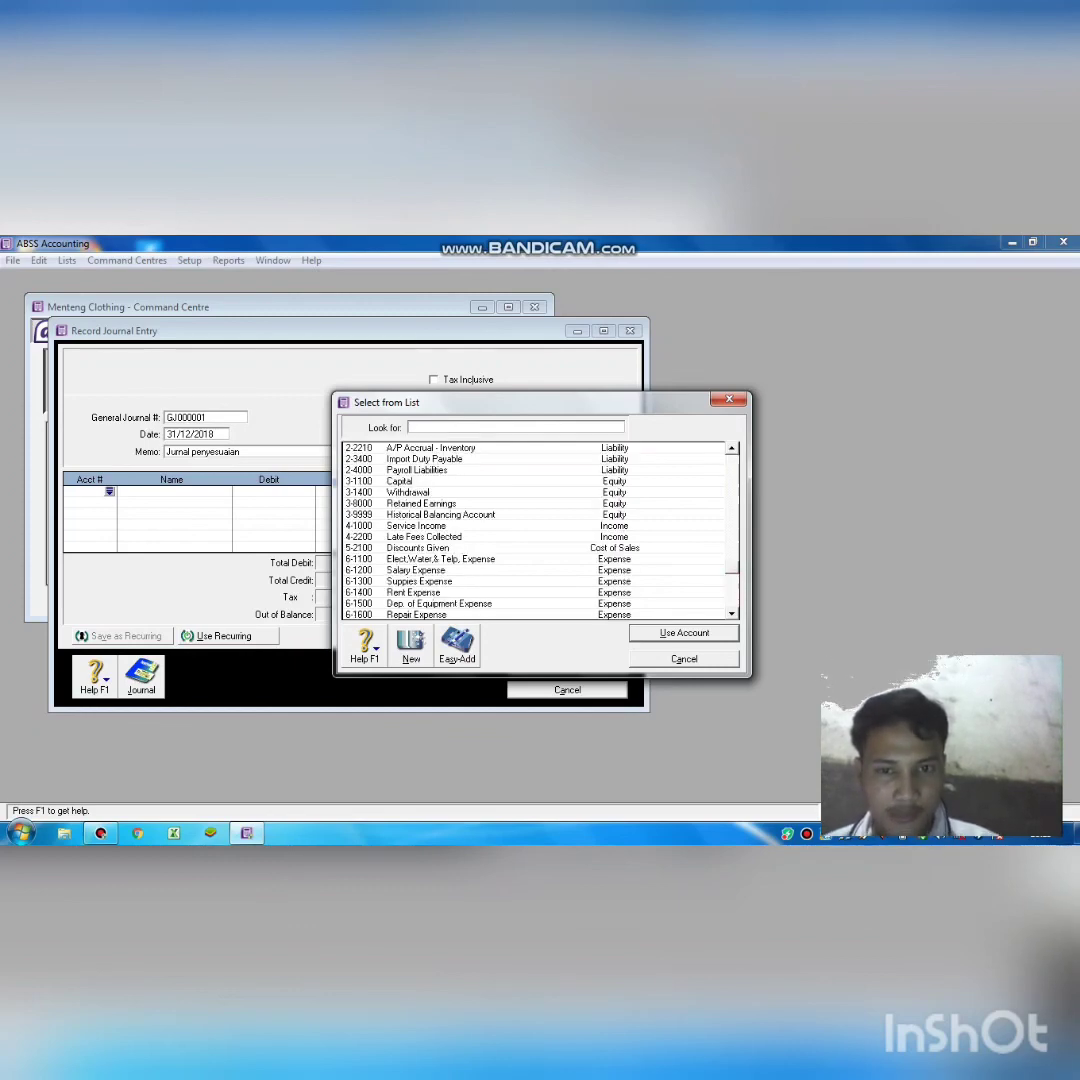
pyautogui.write('6-1300')
pyautogui.press('Return')
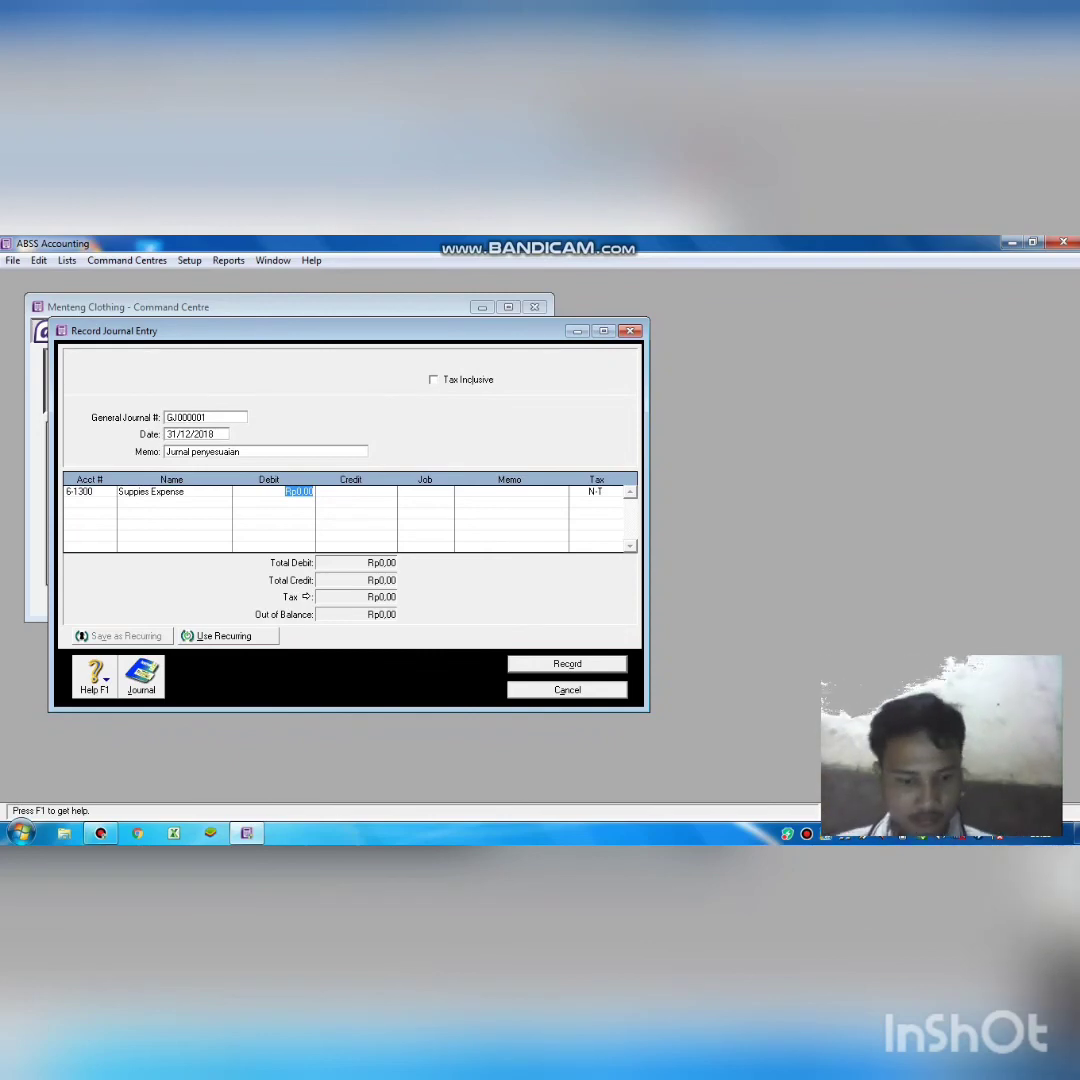
pyautogui.write('50')
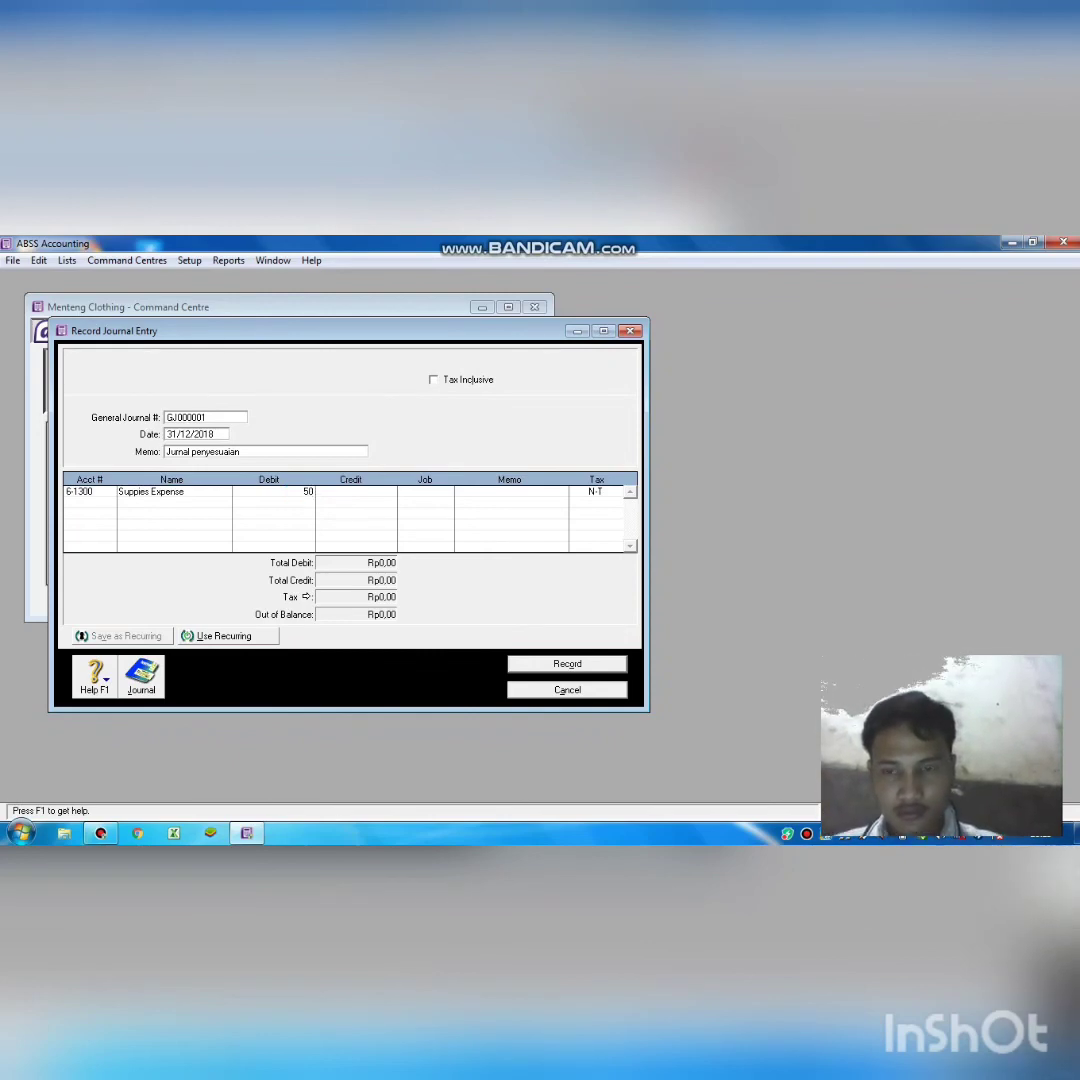
pyautogui.write('0')
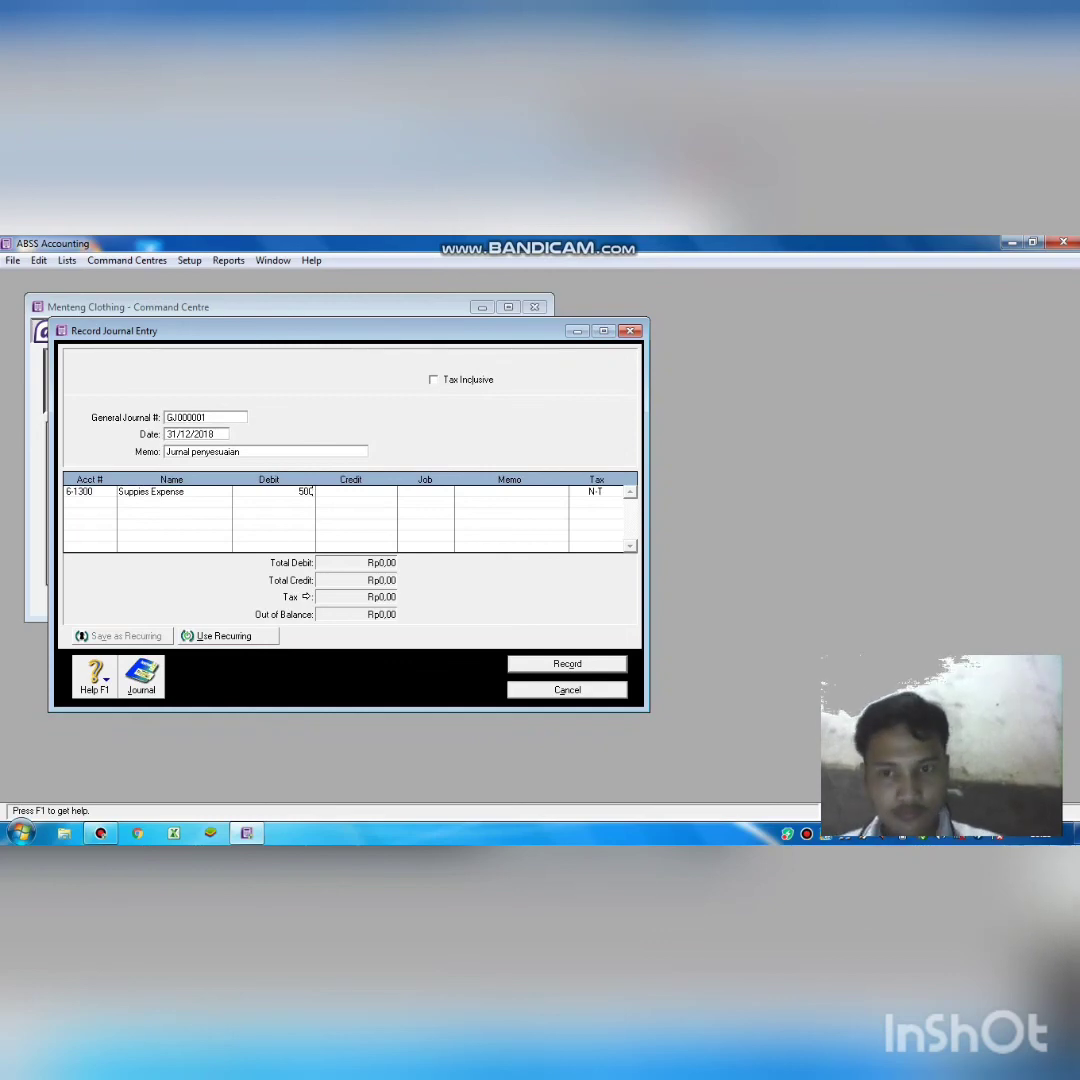
pyautogui.write('.000')
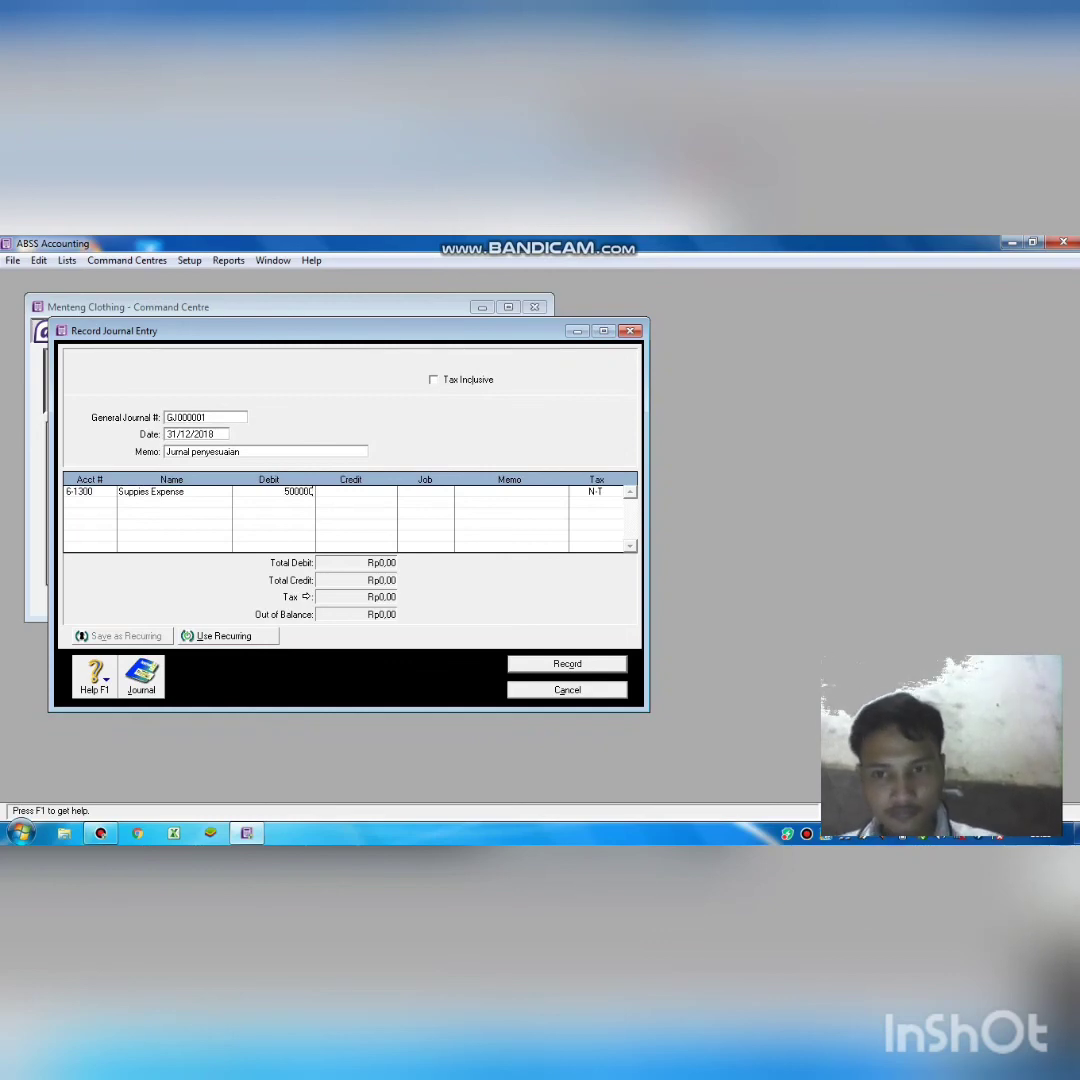
pyautogui.press('Return')
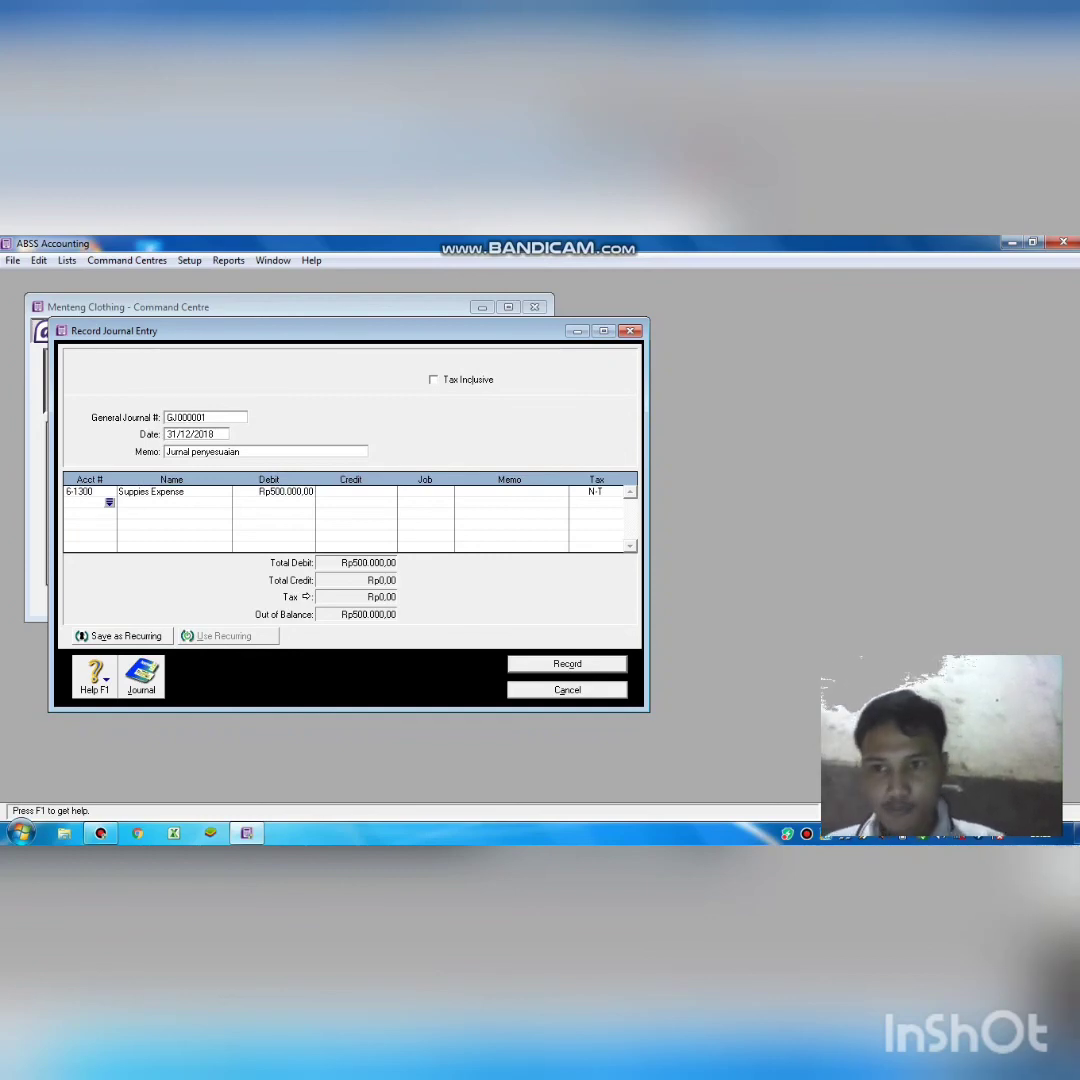
# Credit 1-1301 Suppies Rp500.000,00 on the second line to balance it.
pyautogui.click(109, 503)
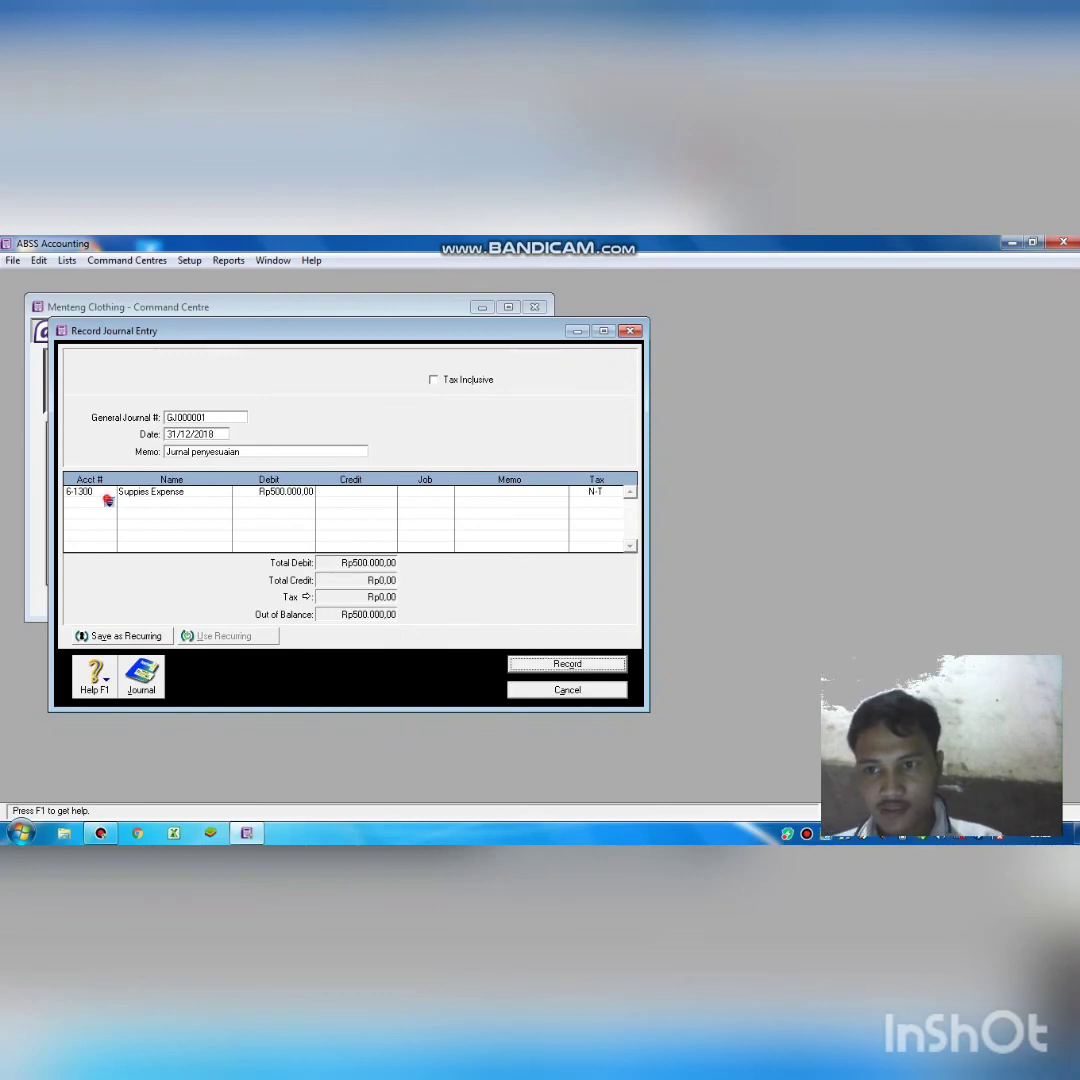
pyautogui.write('1-1301')
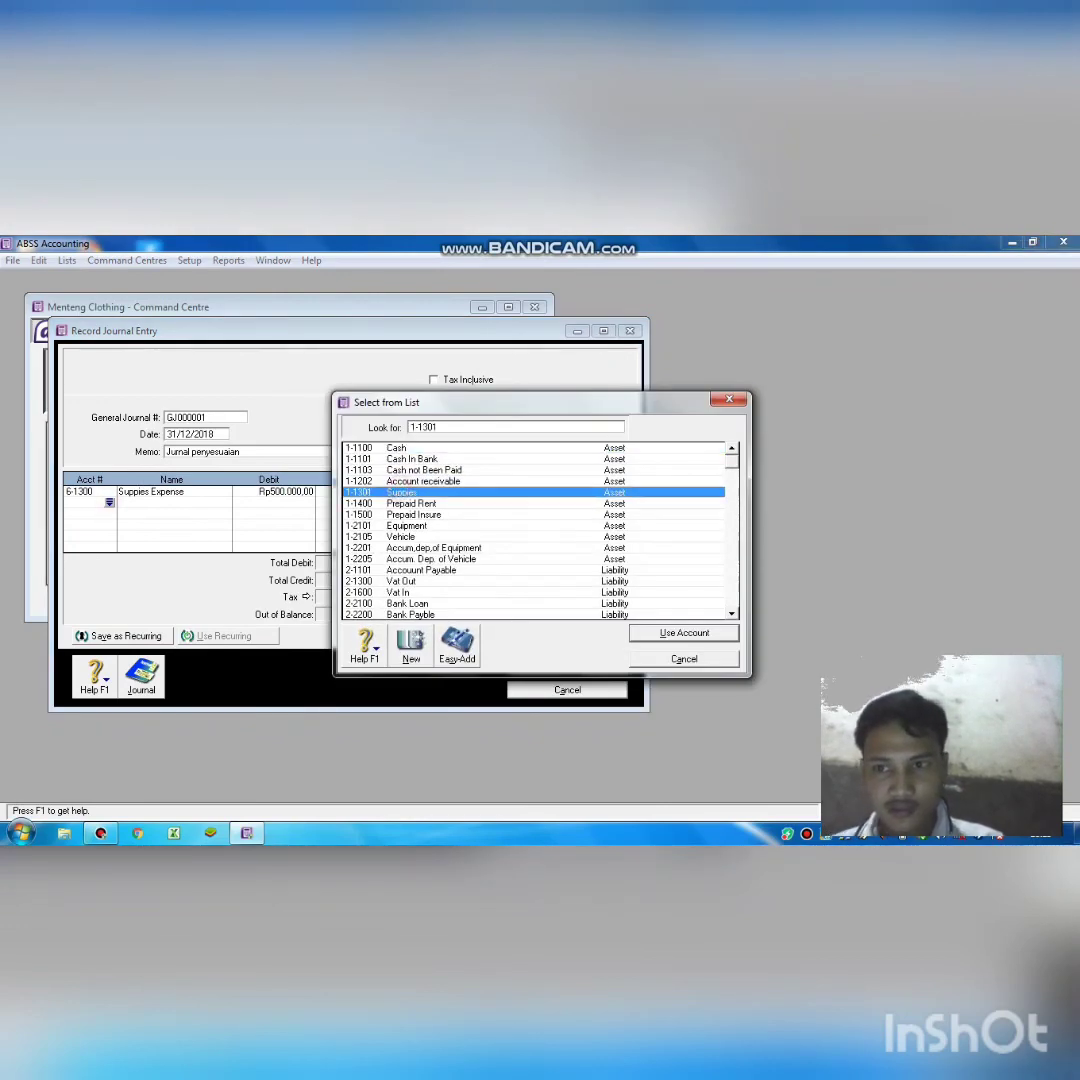
pyautogui.press('Return')
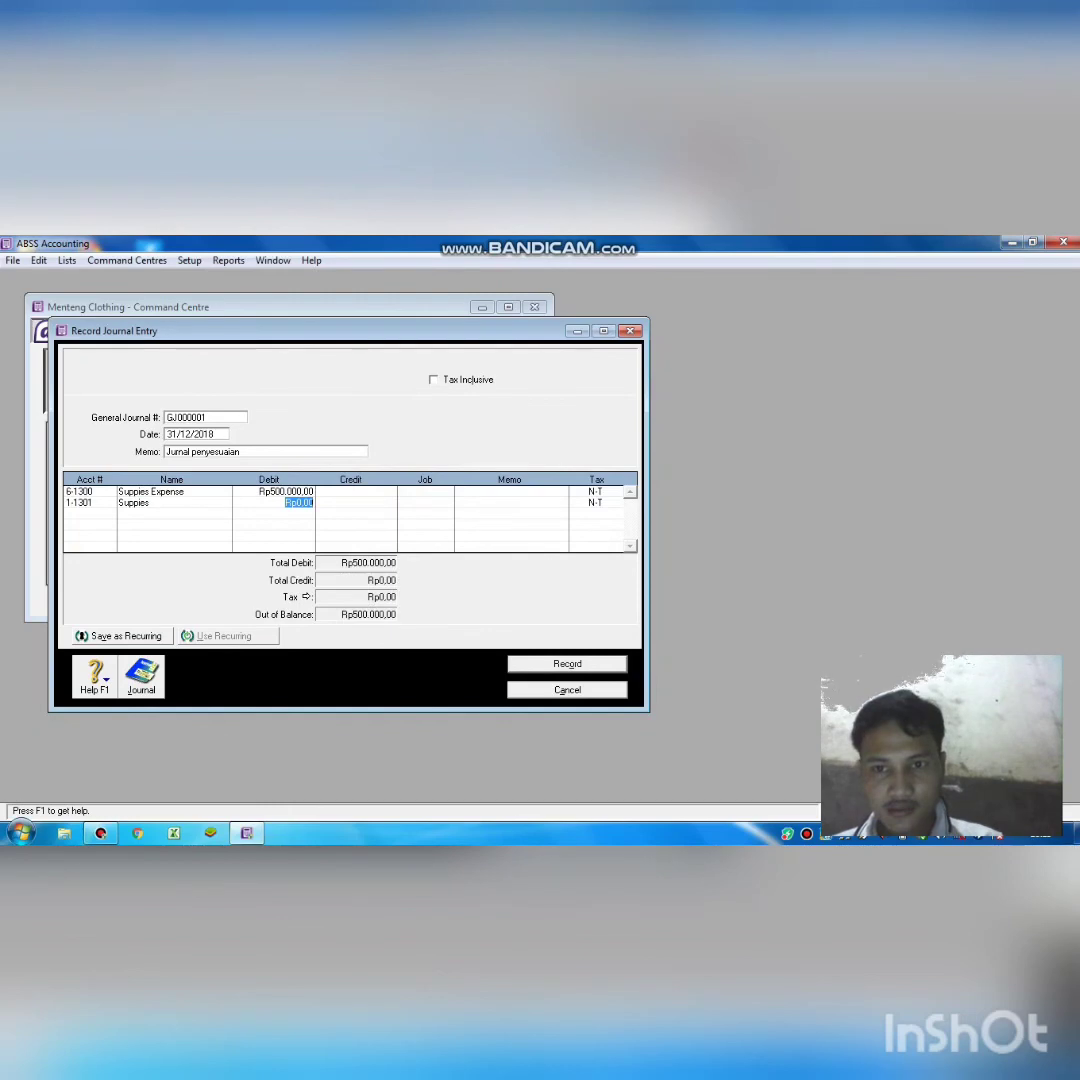
pyautogui.press('Tab')
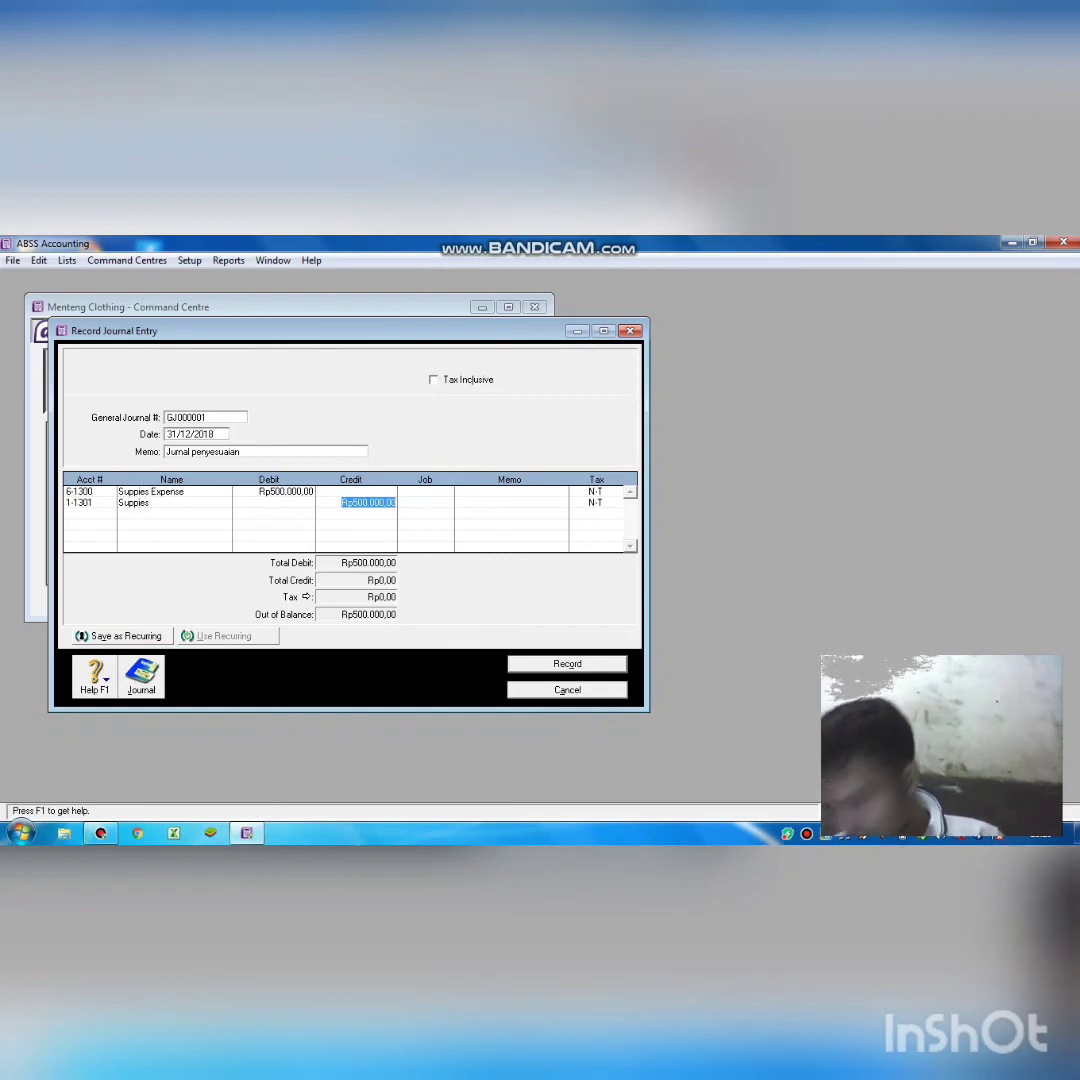
pyautogui.click(109, 513)
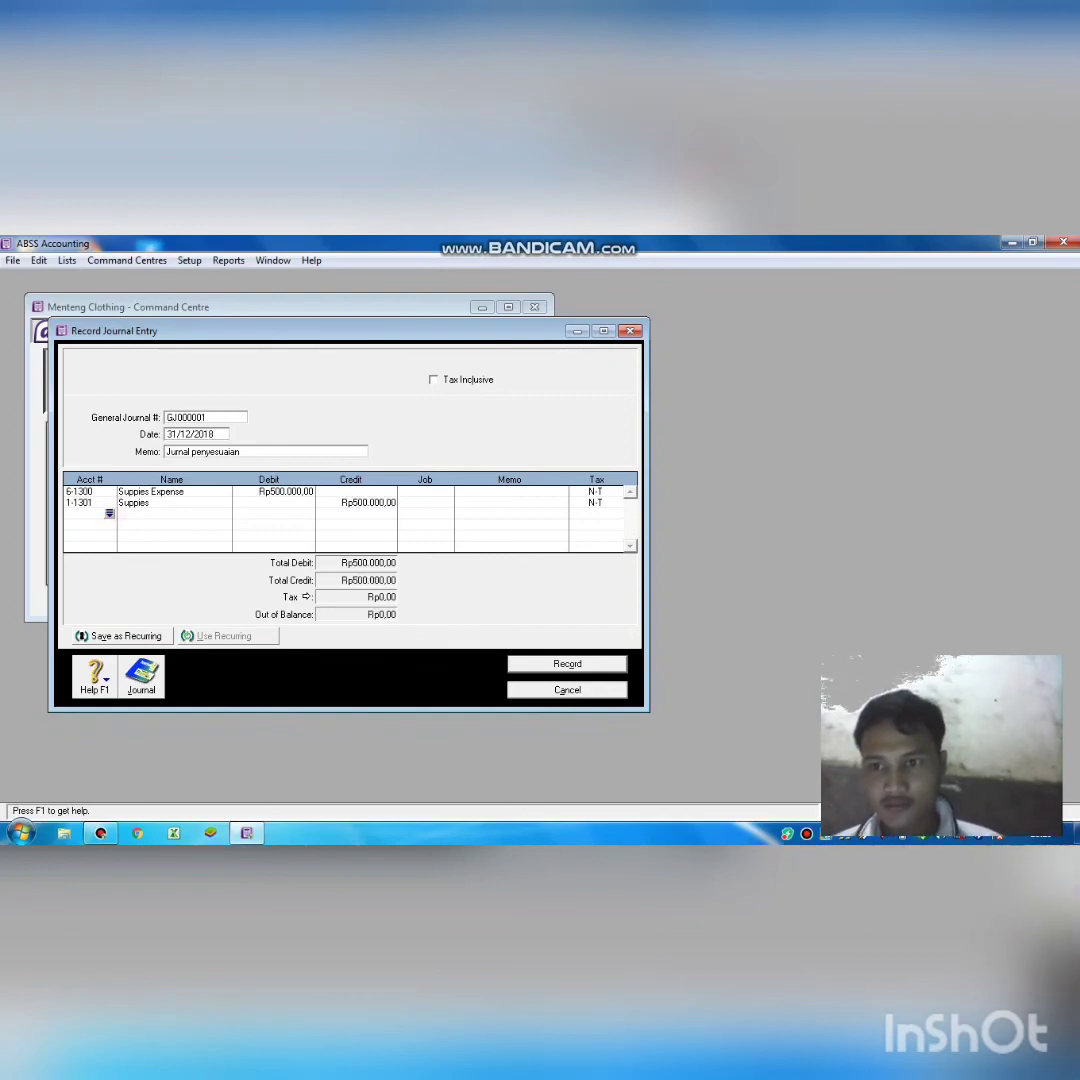
# Debit 6-1400 Rent Expense Rp5.937.500,00 on the third journal line.
pyautogui.click(109, 513)
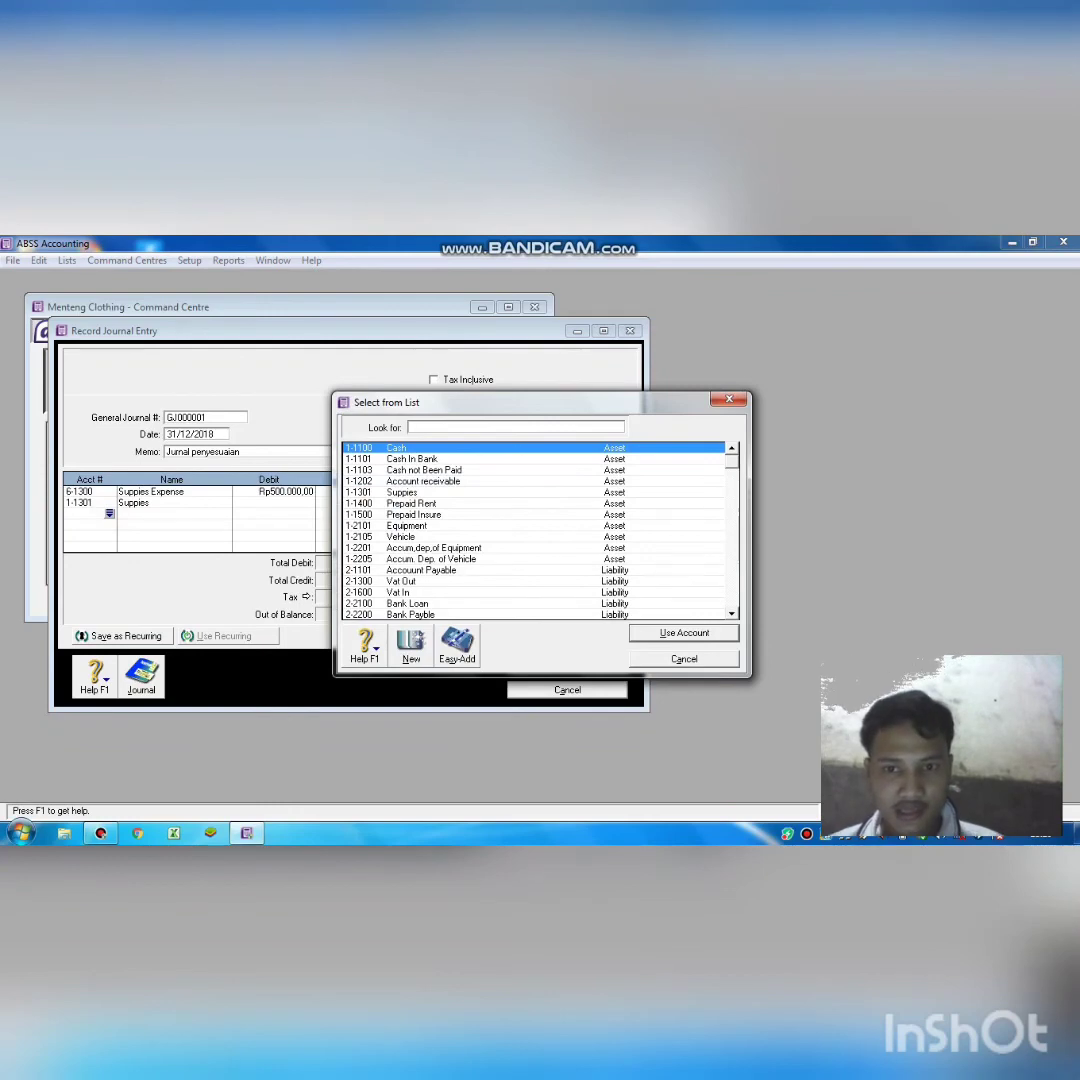
pyautogui.scroll(-5, 535, 530)
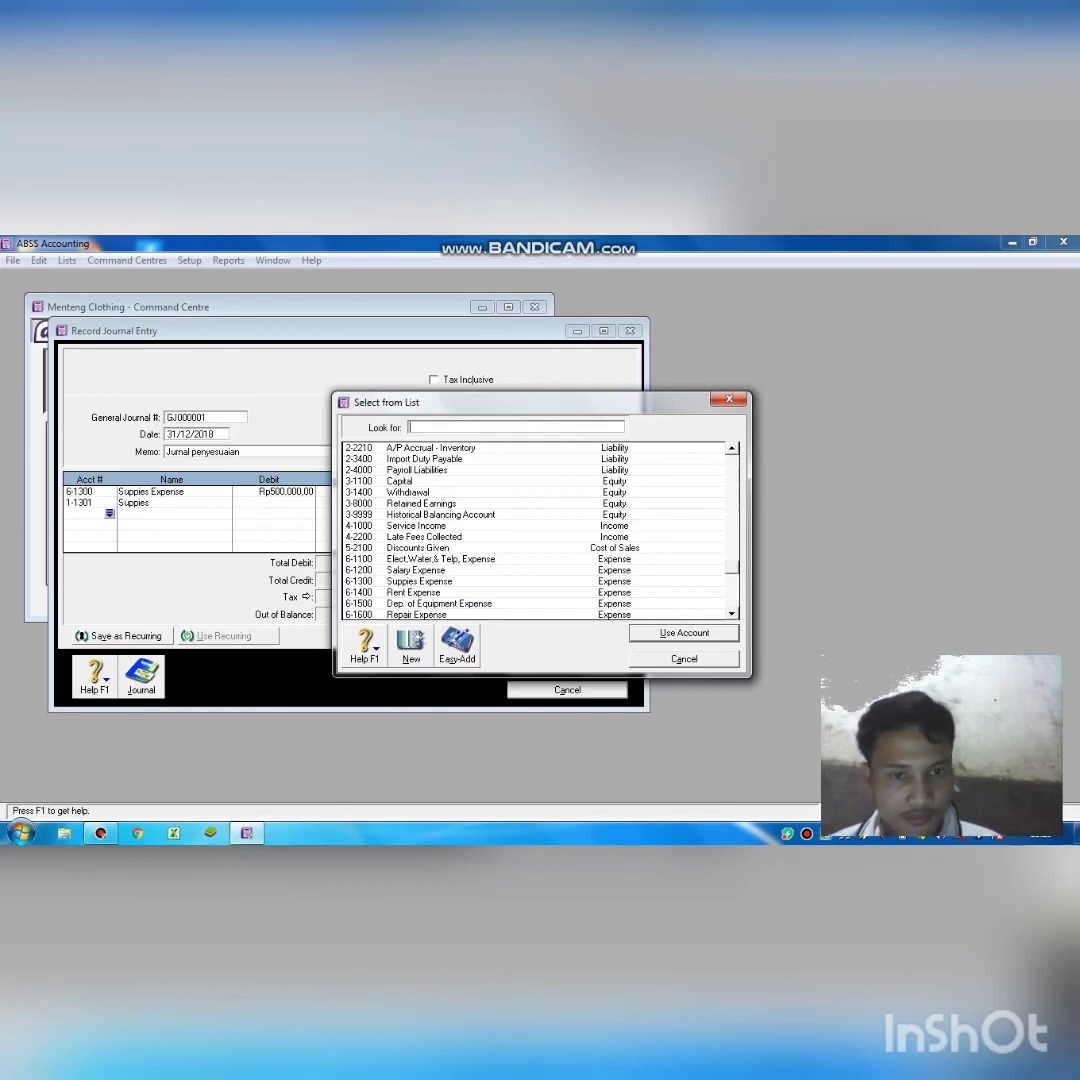
pyautogui.scroll(-2, 535, 530)
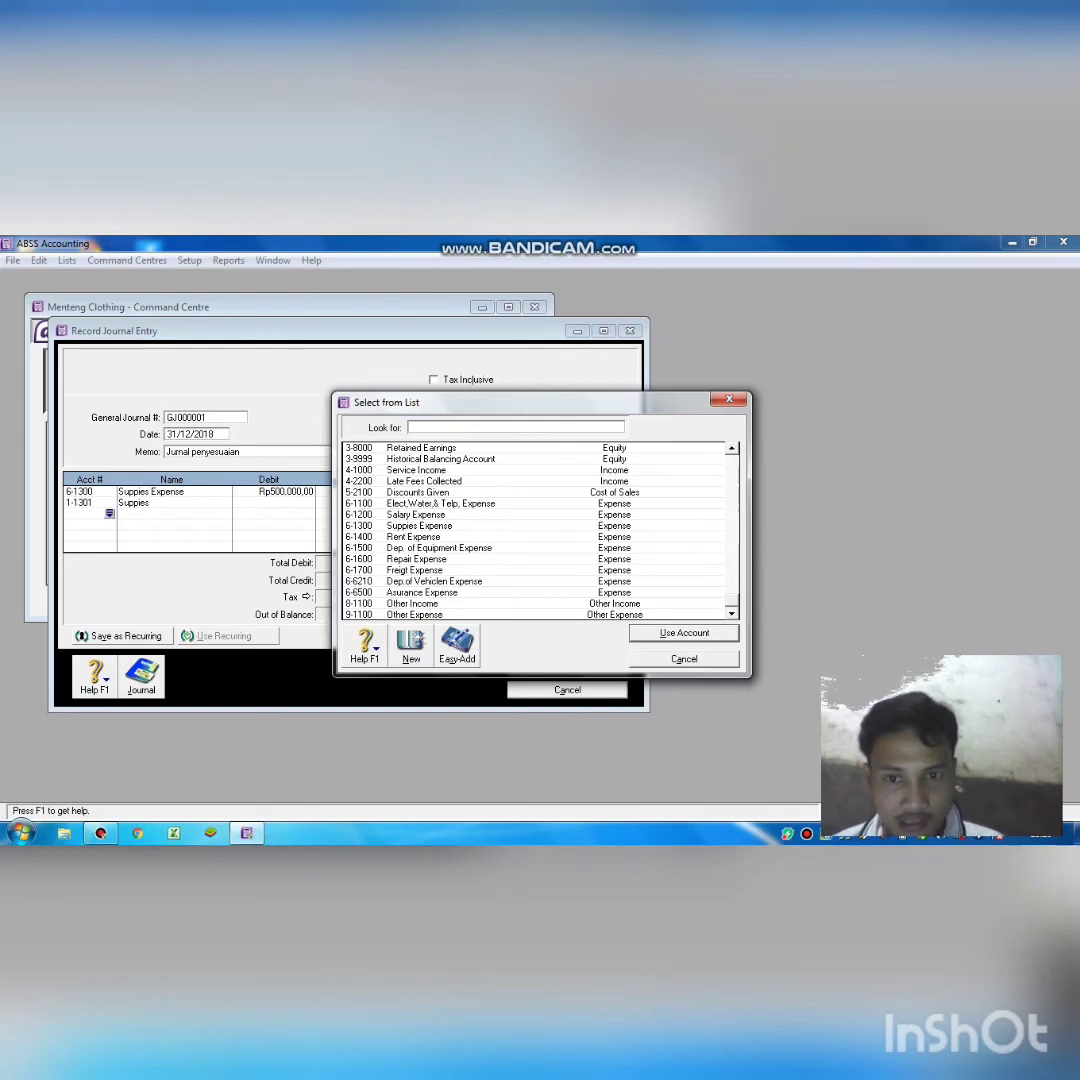
pyautogui.write('61400')
pyautogui.press('Return')
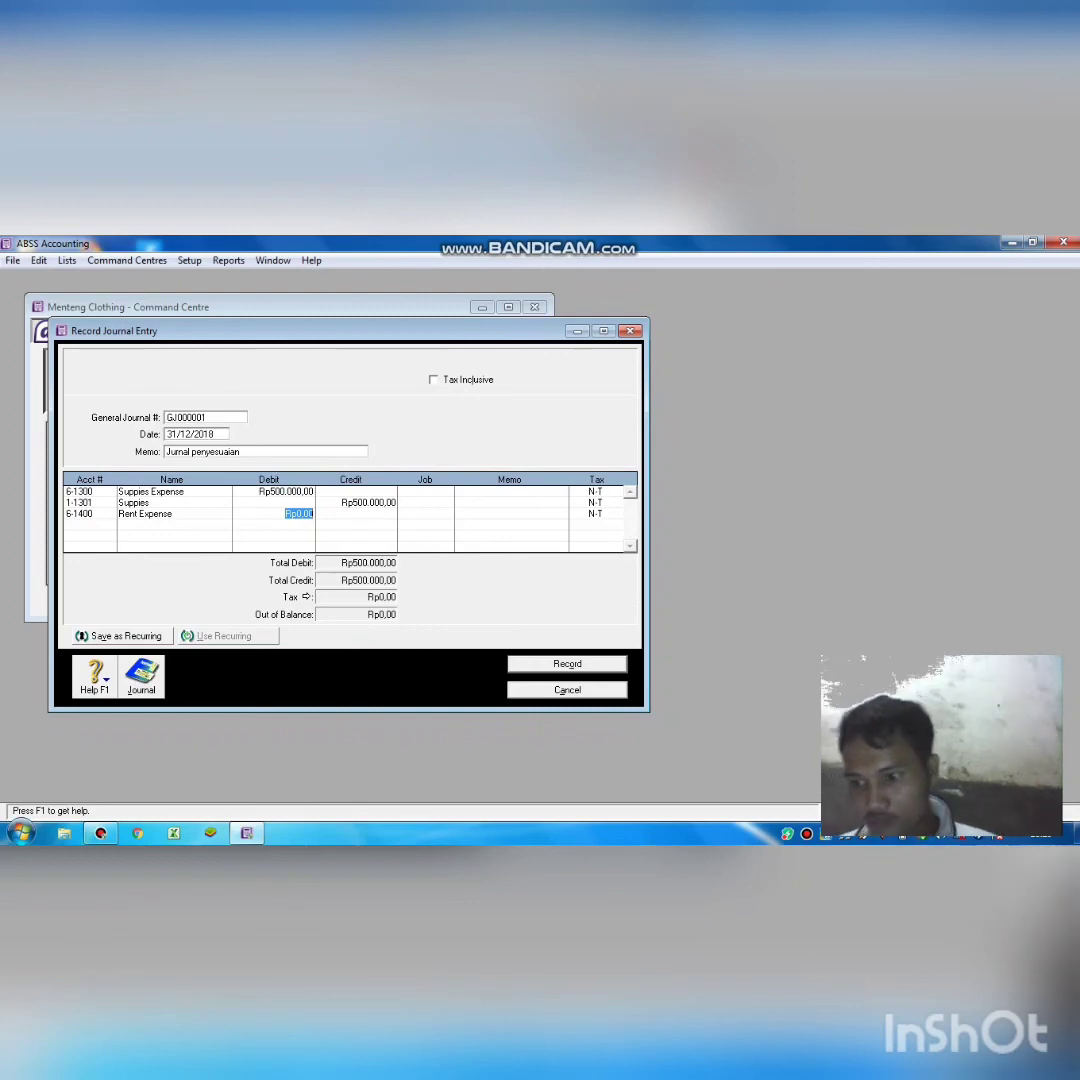
pyautogui.write('5')
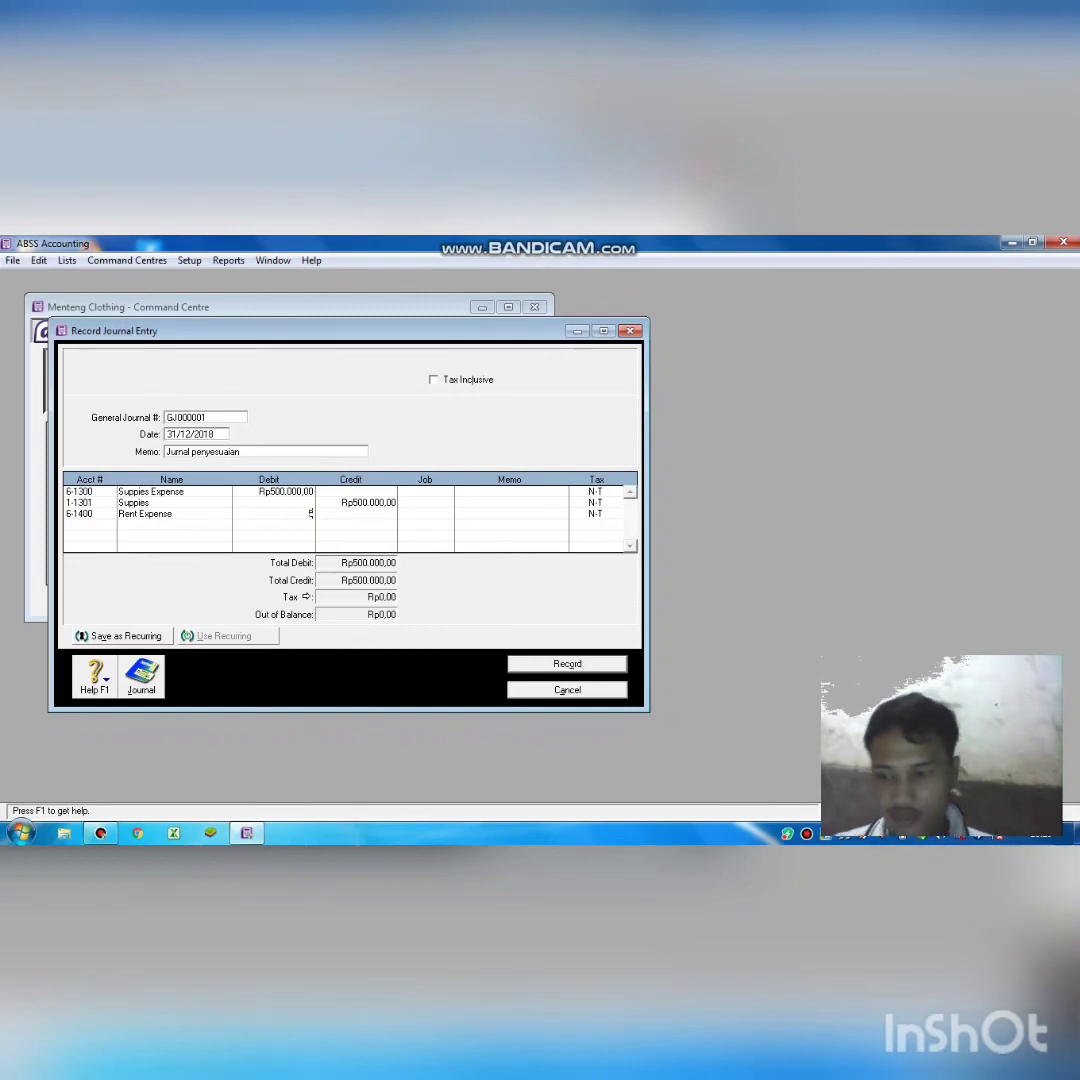
pyautogui.write('9')
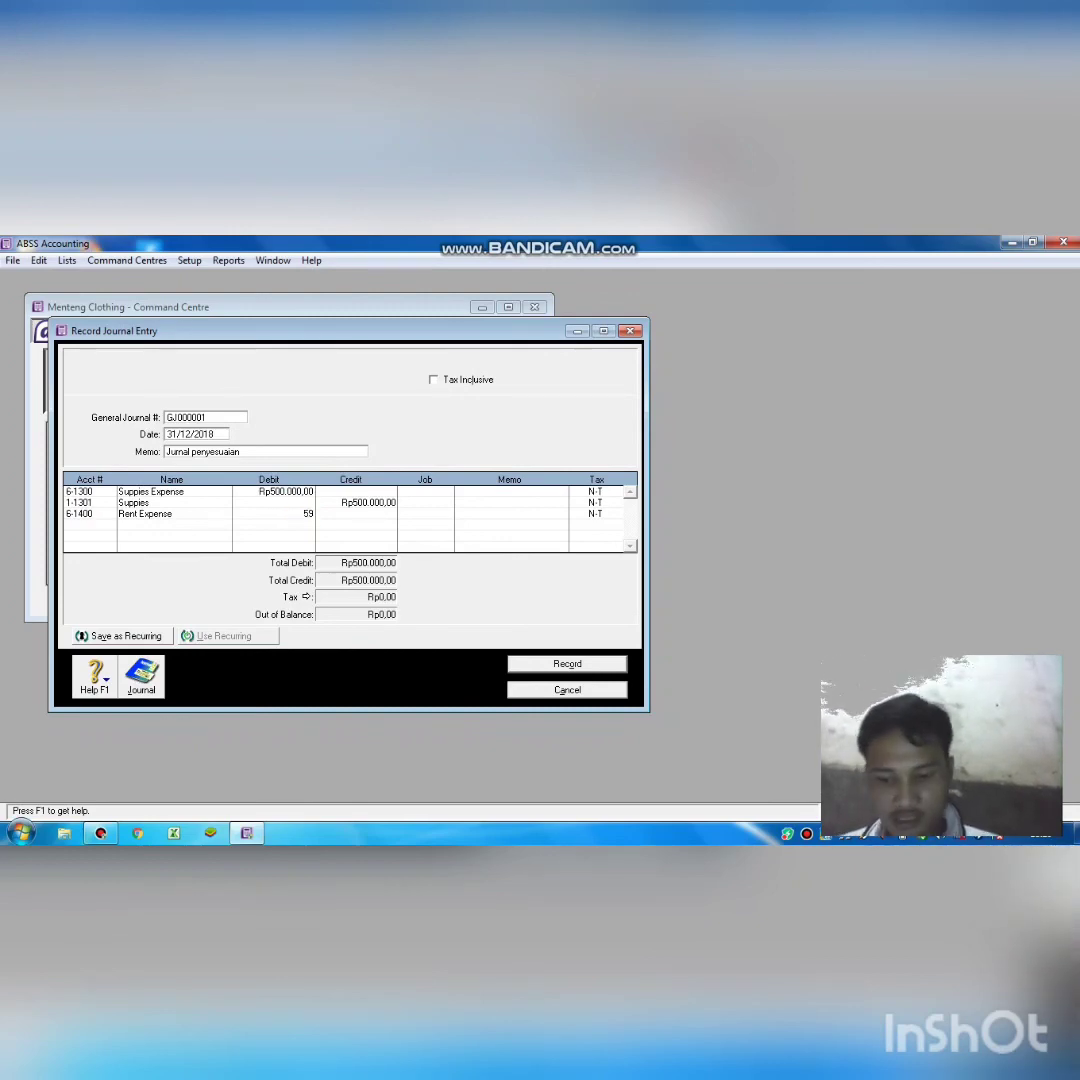
pyautogui.write('537')
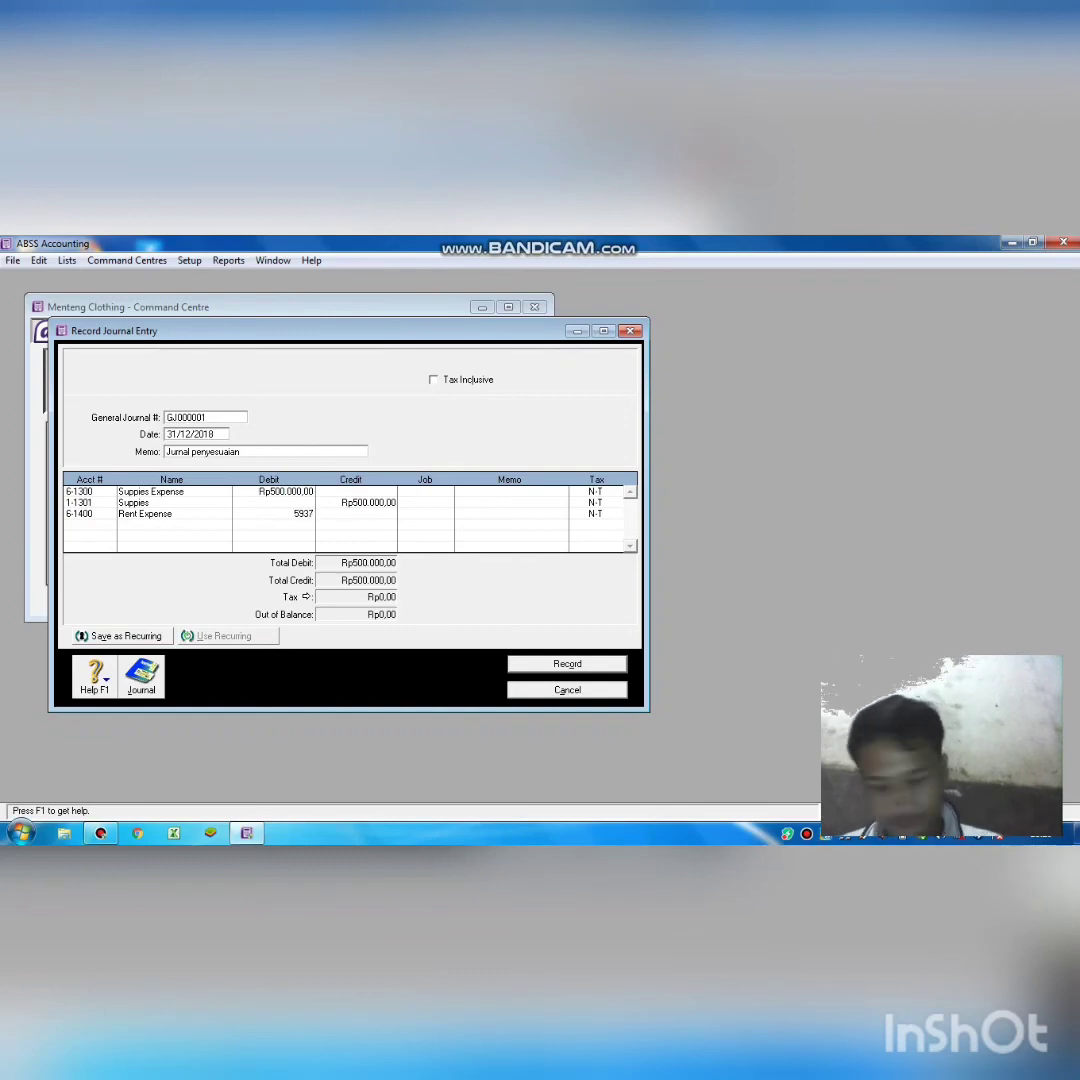
pyautogui.write('5')
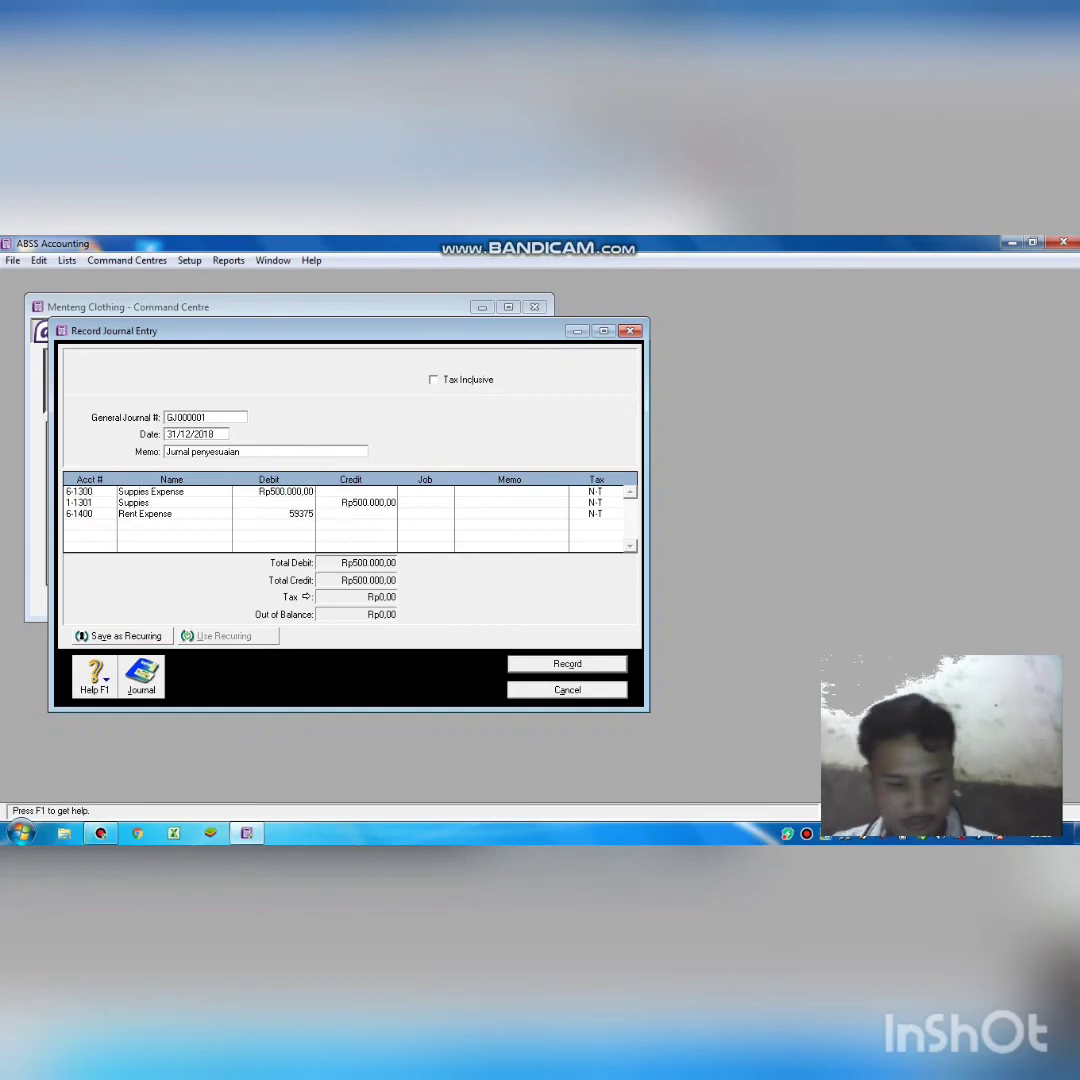
pyautogui.write('00')
pyautogui.press('Return')
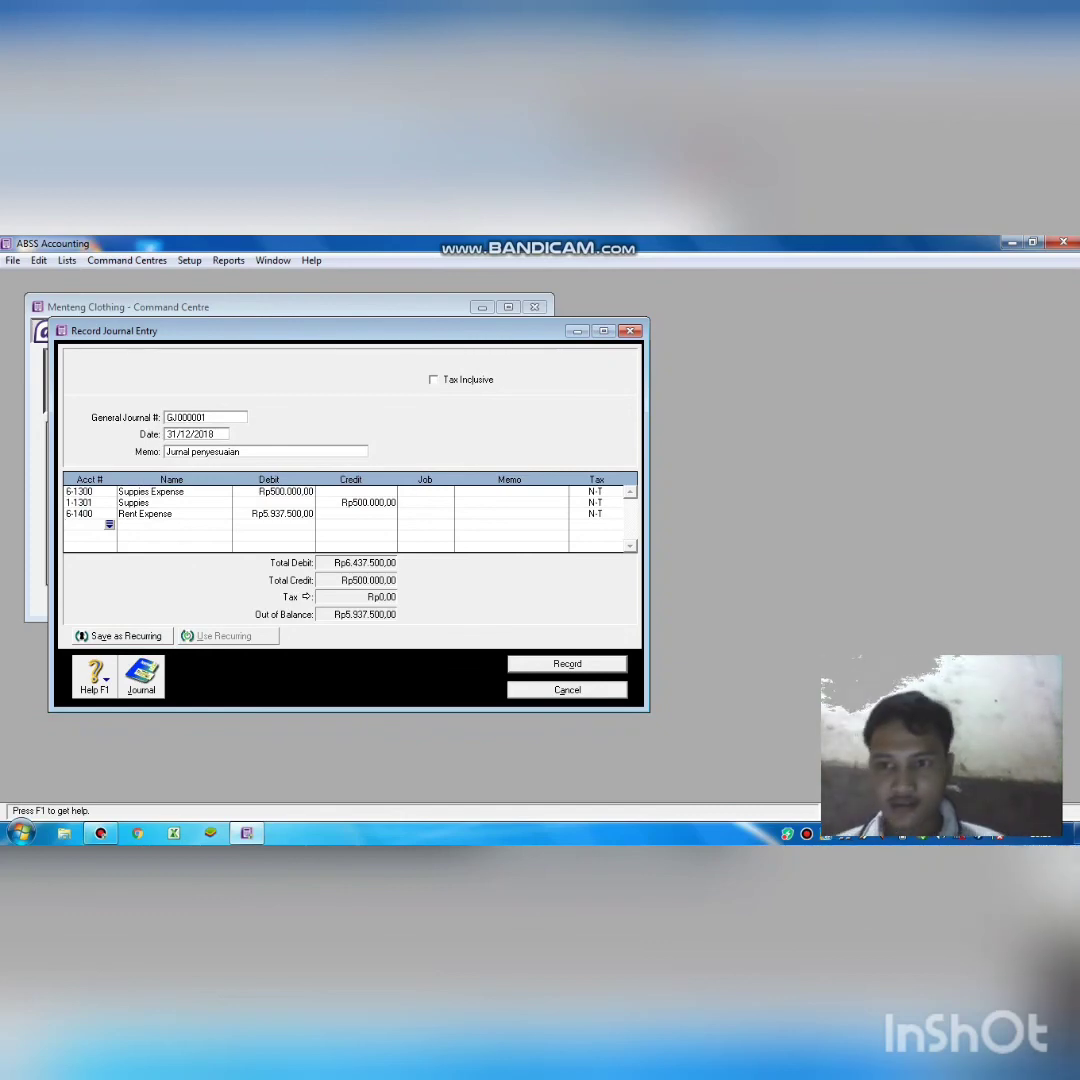
# Credit 1-1400 Prepaid Rent Rp5.937.500,00 as the matching line.
pyautogui.press('Tab')
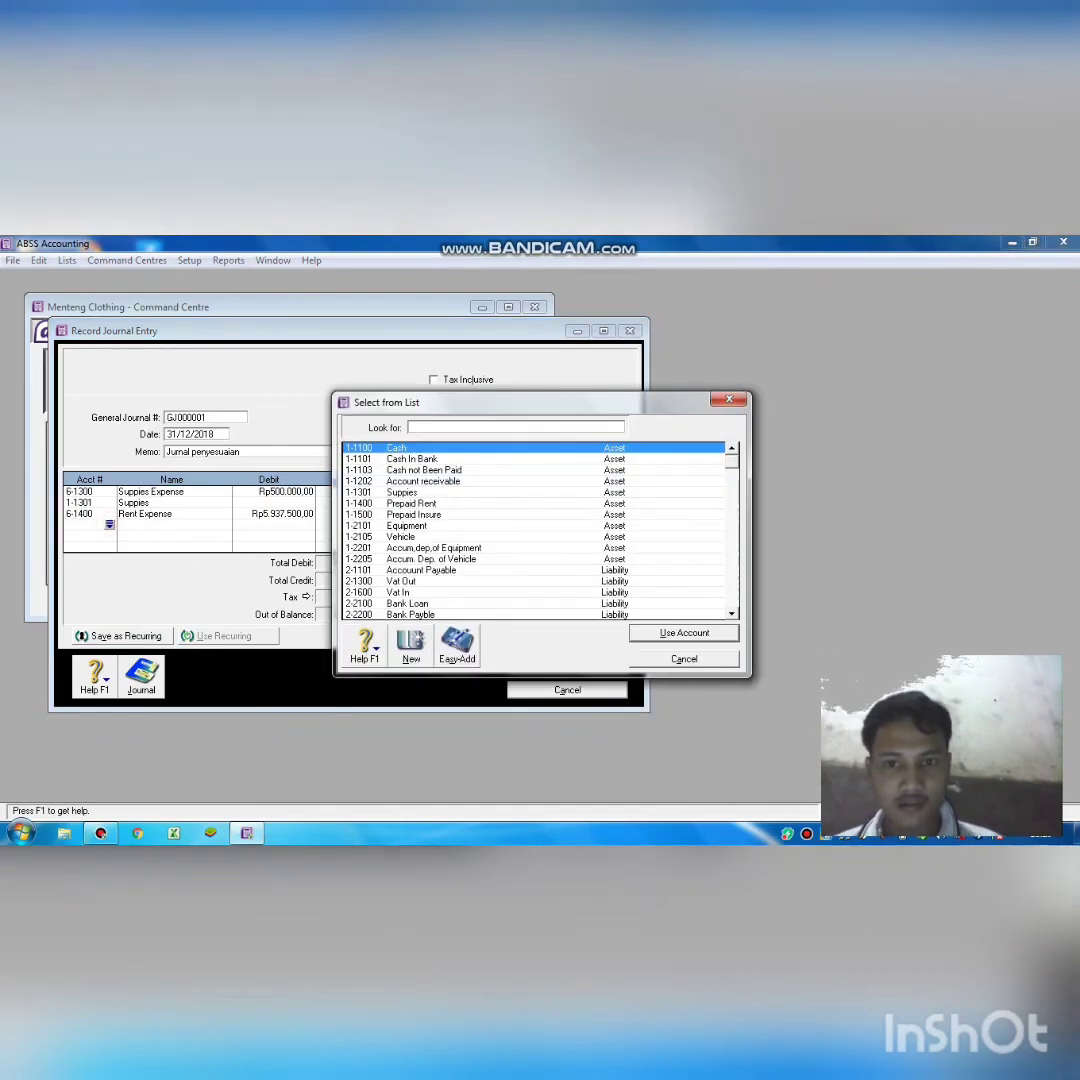
pyautogui.write('11400')
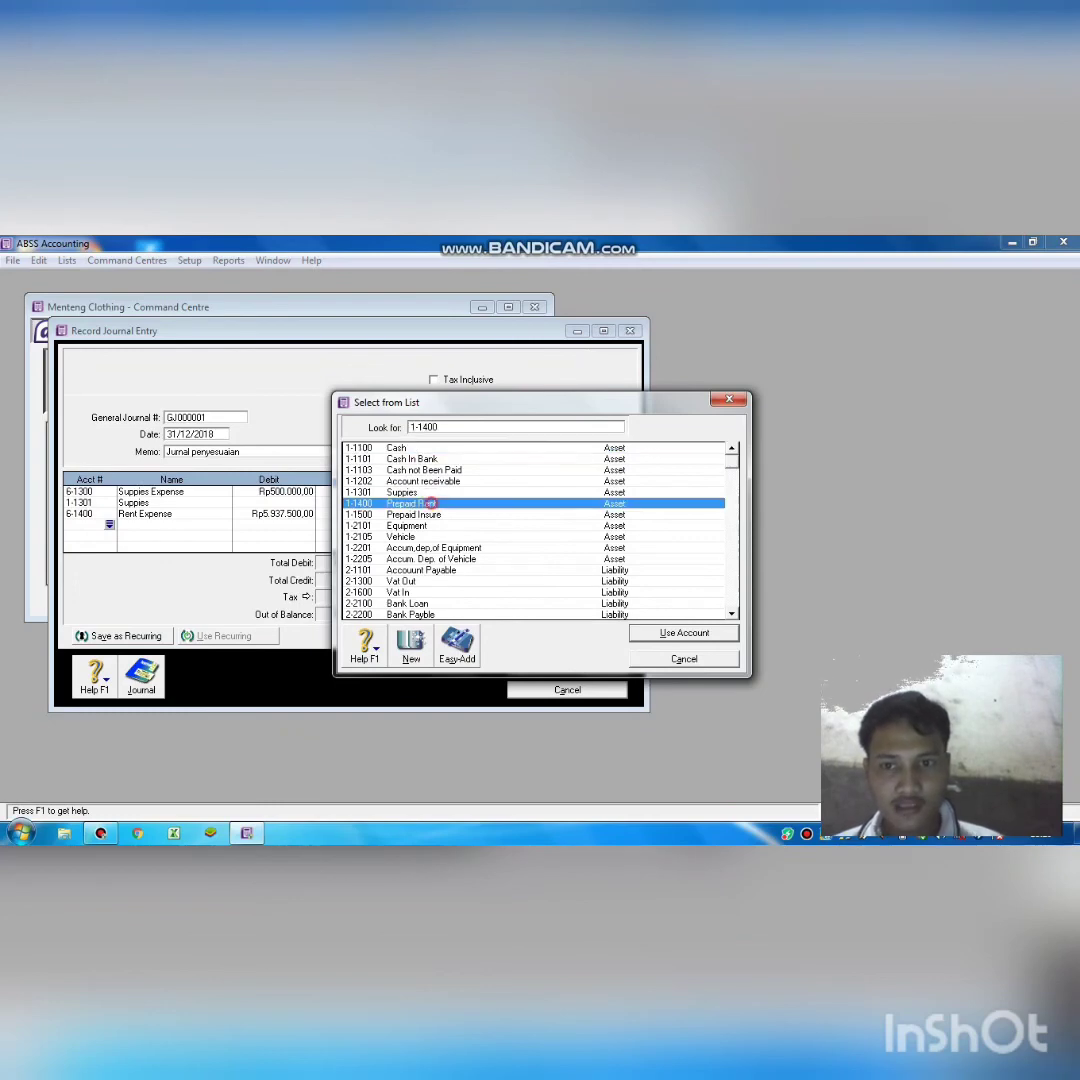
pyautogui.press('Return')
pyautogui.press('Tab')
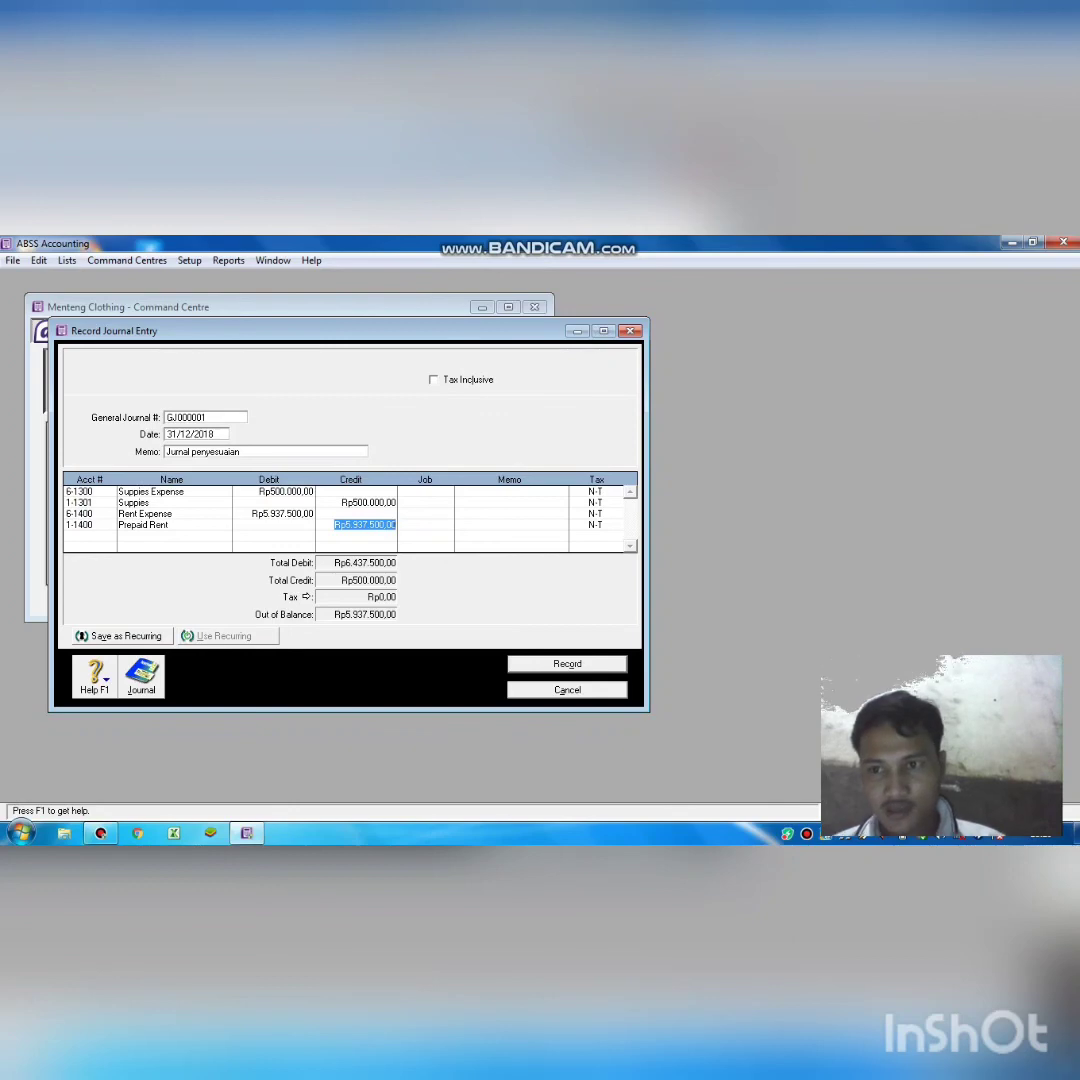
pyautogui.press('Return')
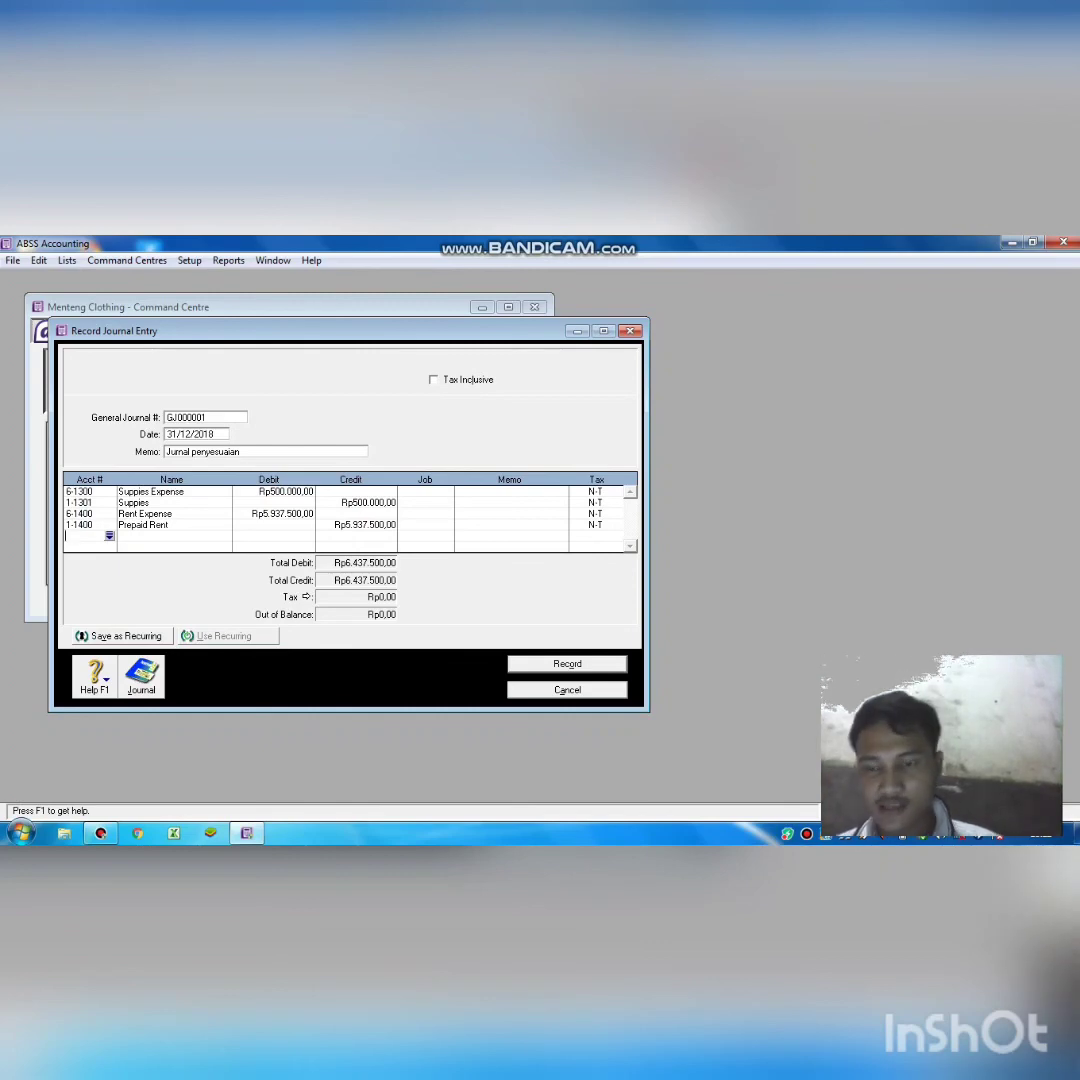
# Debit 6-6500 Asurance Expense Rp150.000,00 on a new journal line.
pyautogui.press('Return')
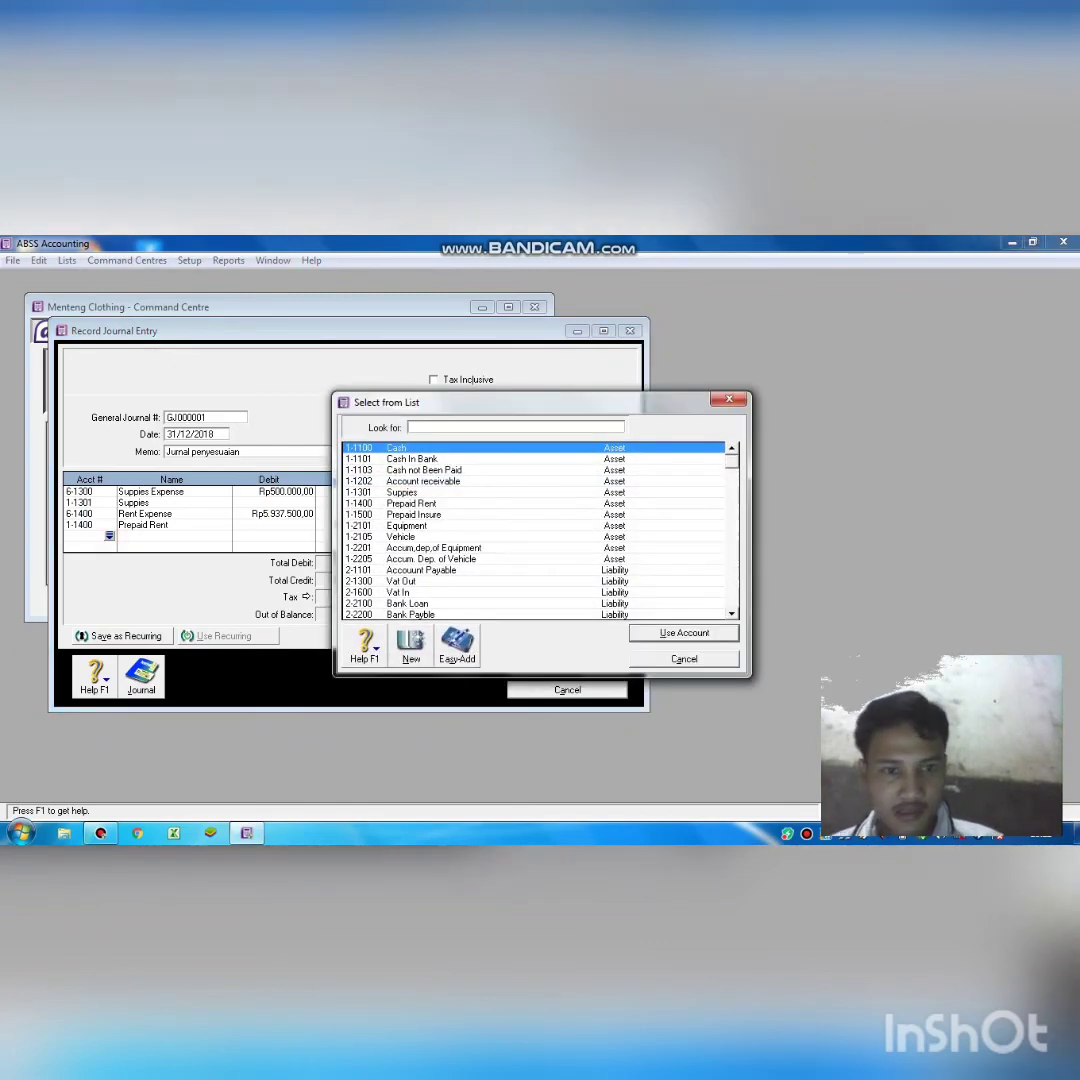
pyautogui.scroll(-5, 535, 530)
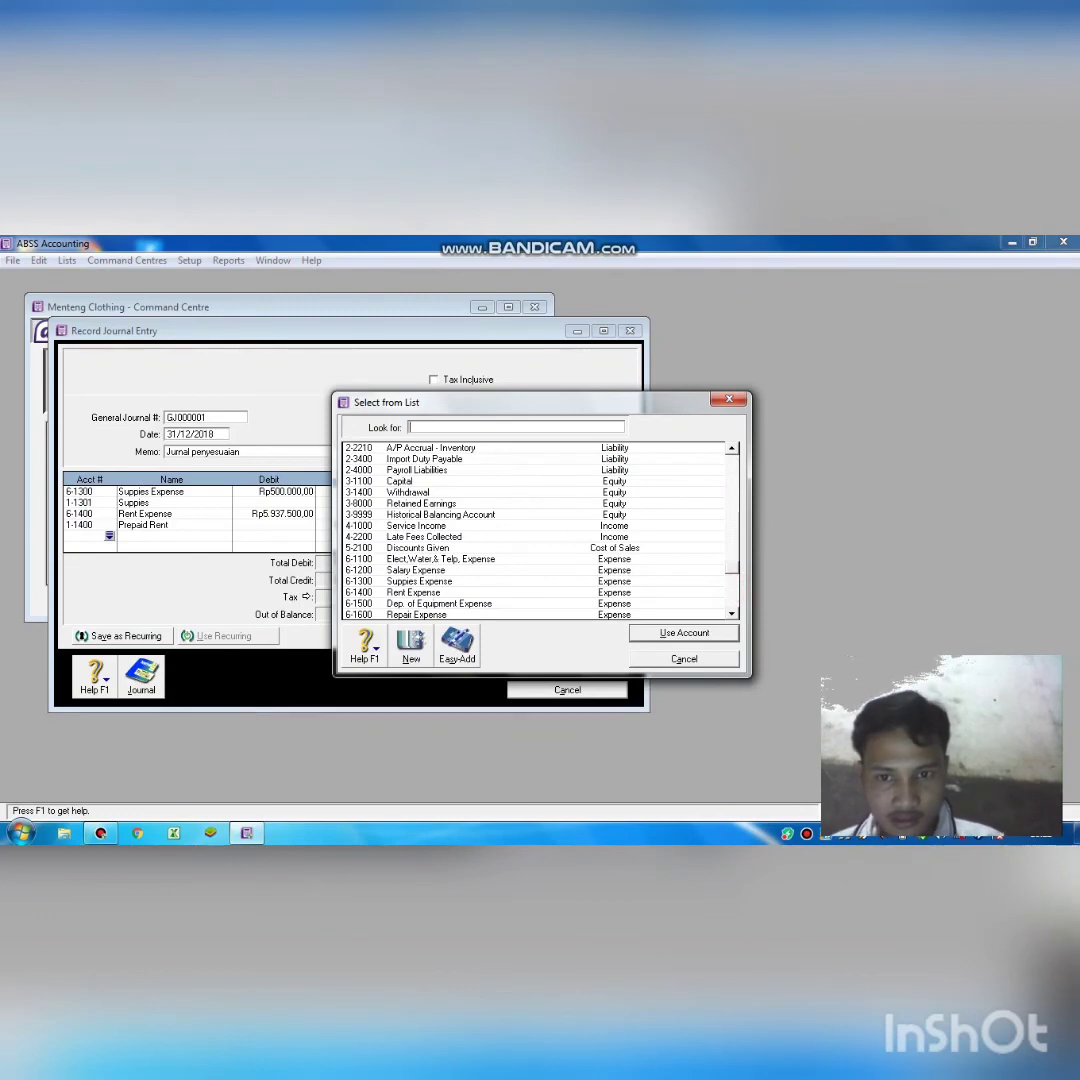
pyautogui.scroll(-2, 535, 530)
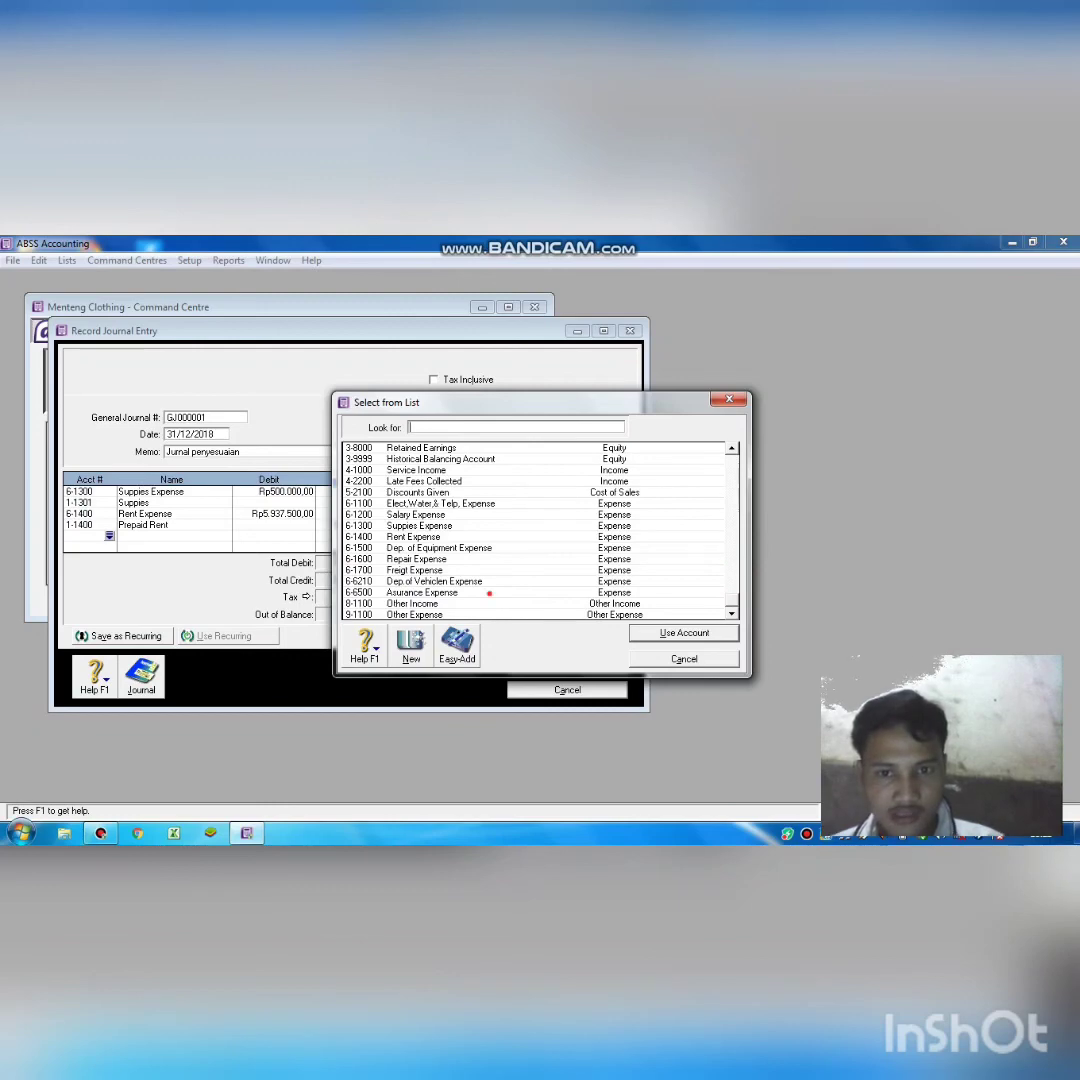
pyautogui.doubleClick(489, 593)
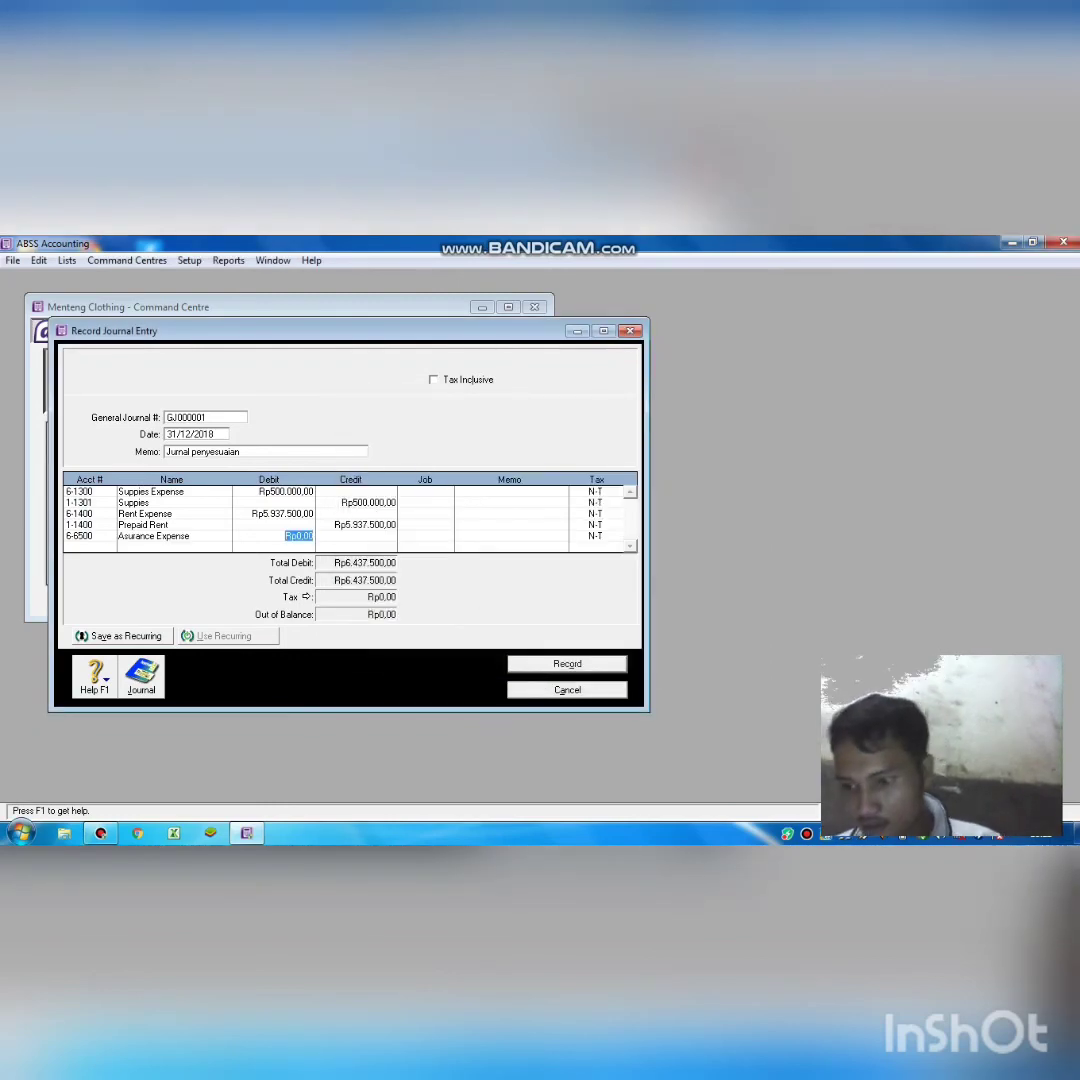
pyautogui.write('1')
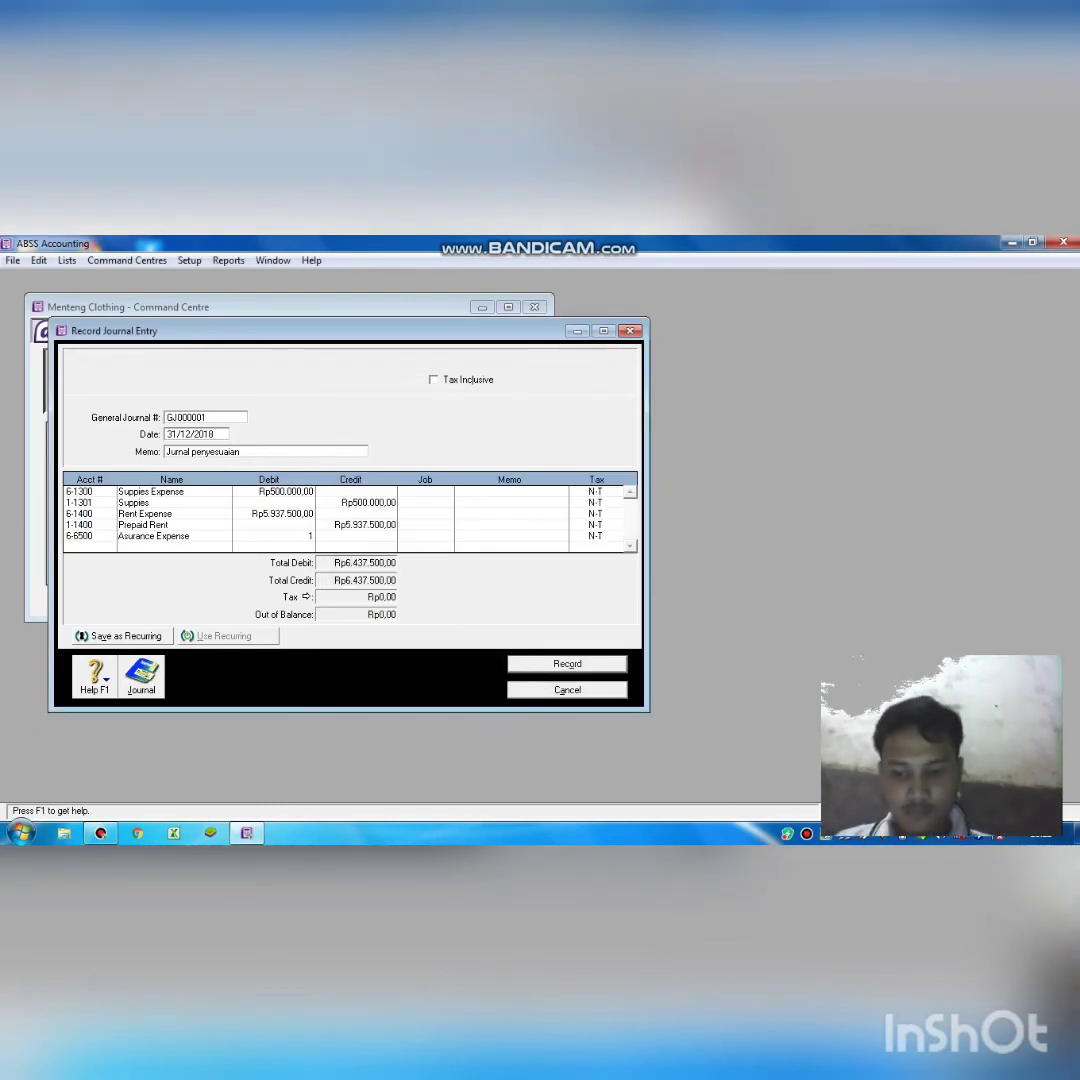
pyautogui.write('50.000000')
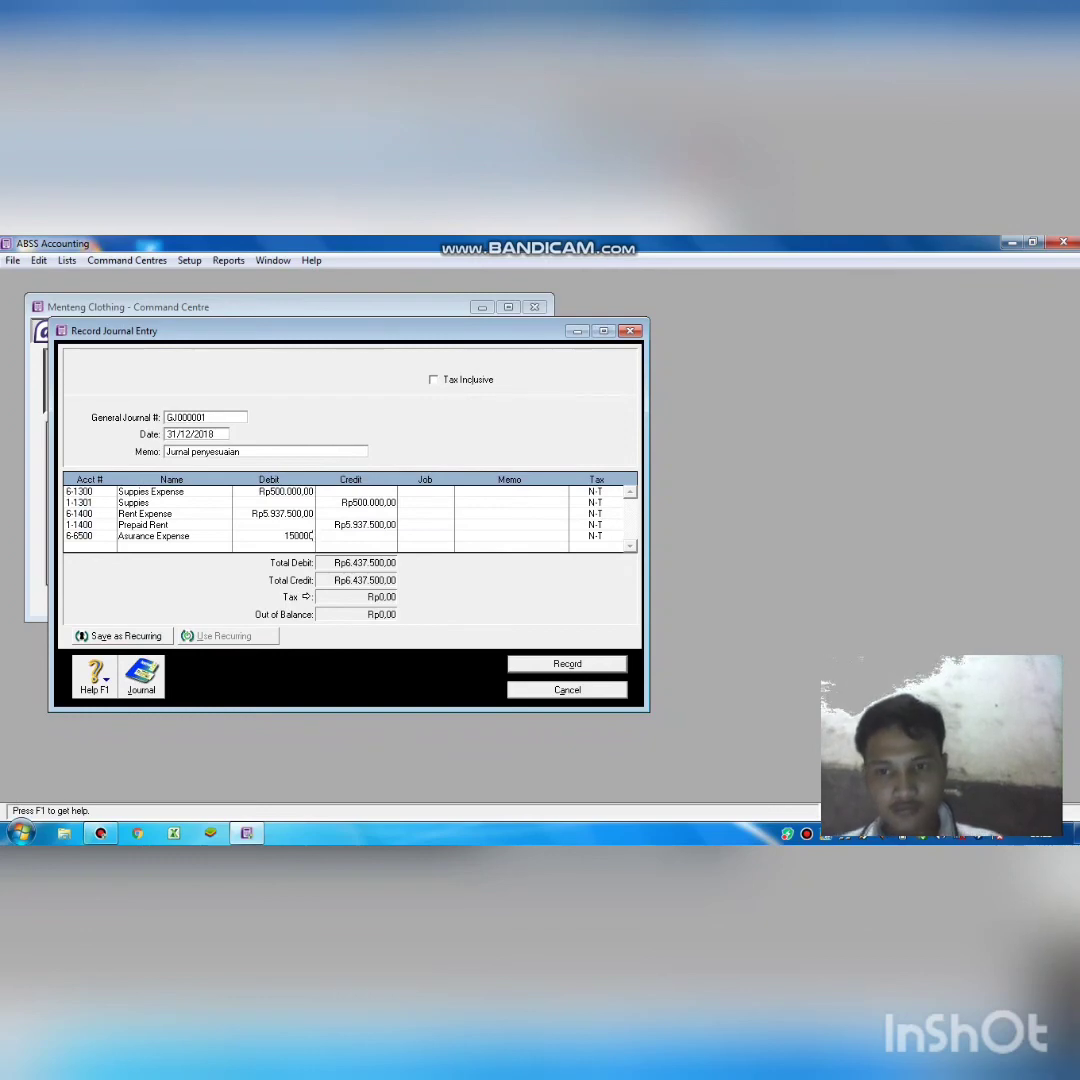
pyautogui.press('Return')
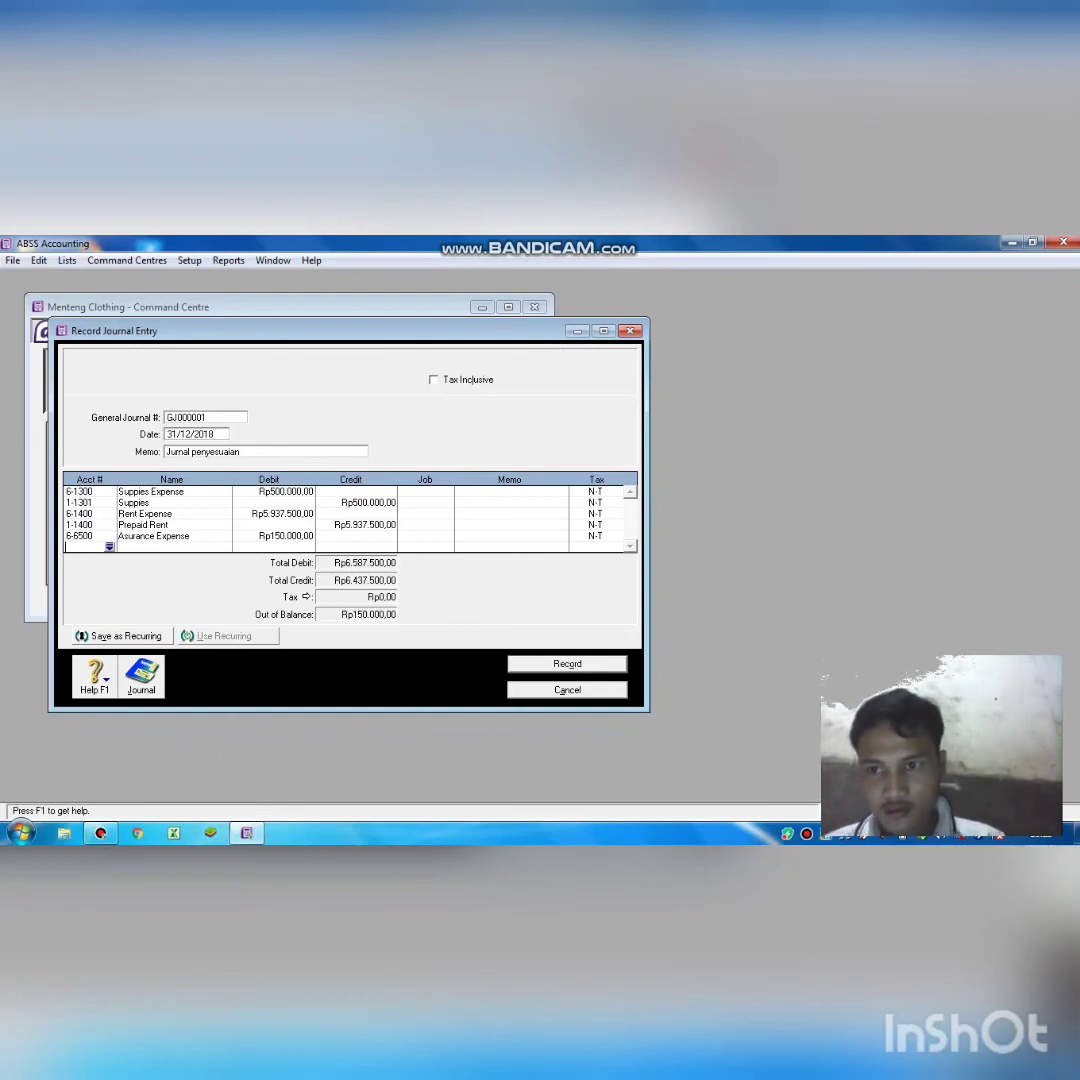
# Add 1-1500 Prepaid Insure with Rp150.000,00 on the credit side.
pyautogui.press('Tab')
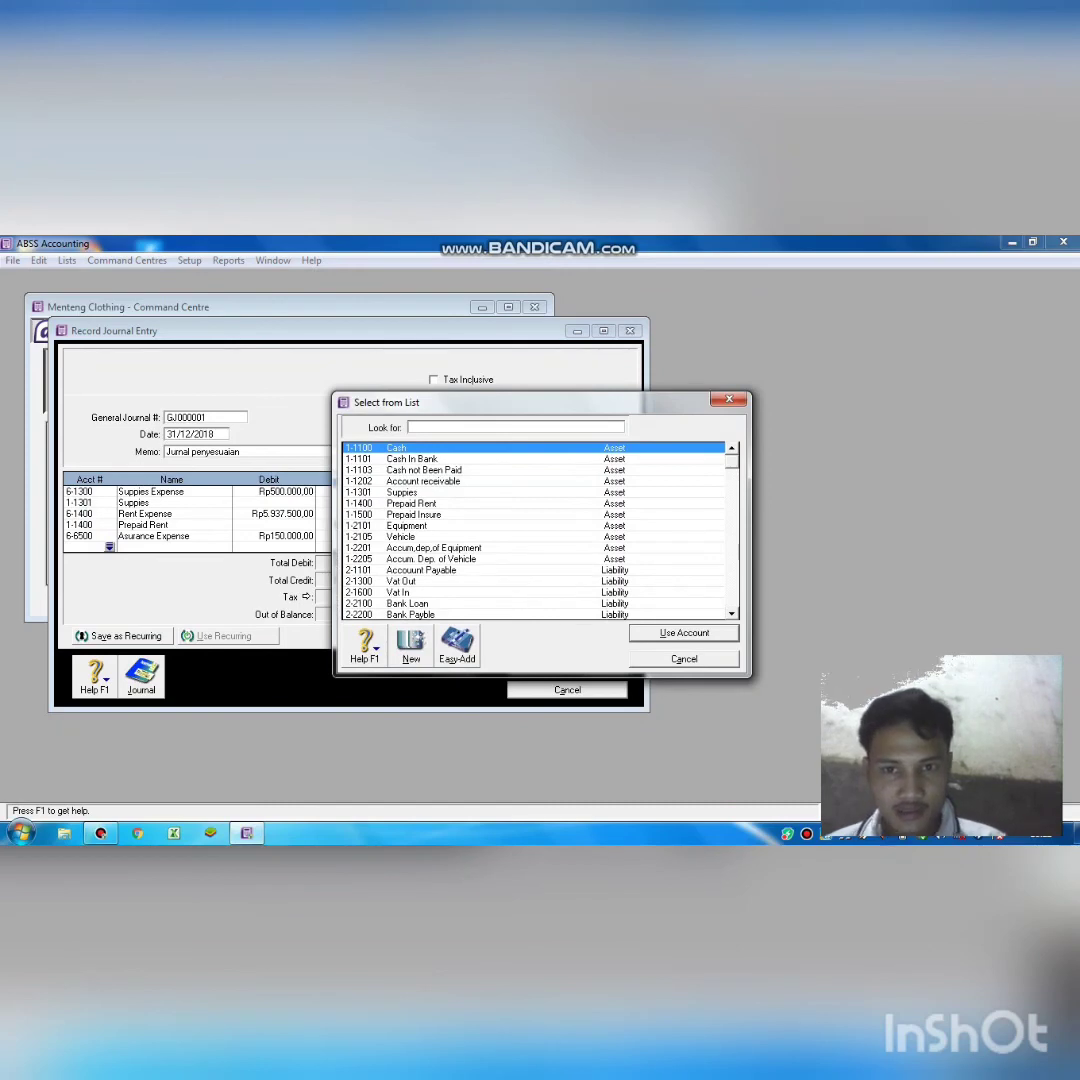
pyautogui.write('1-1500')
pyautogui.press('Return')
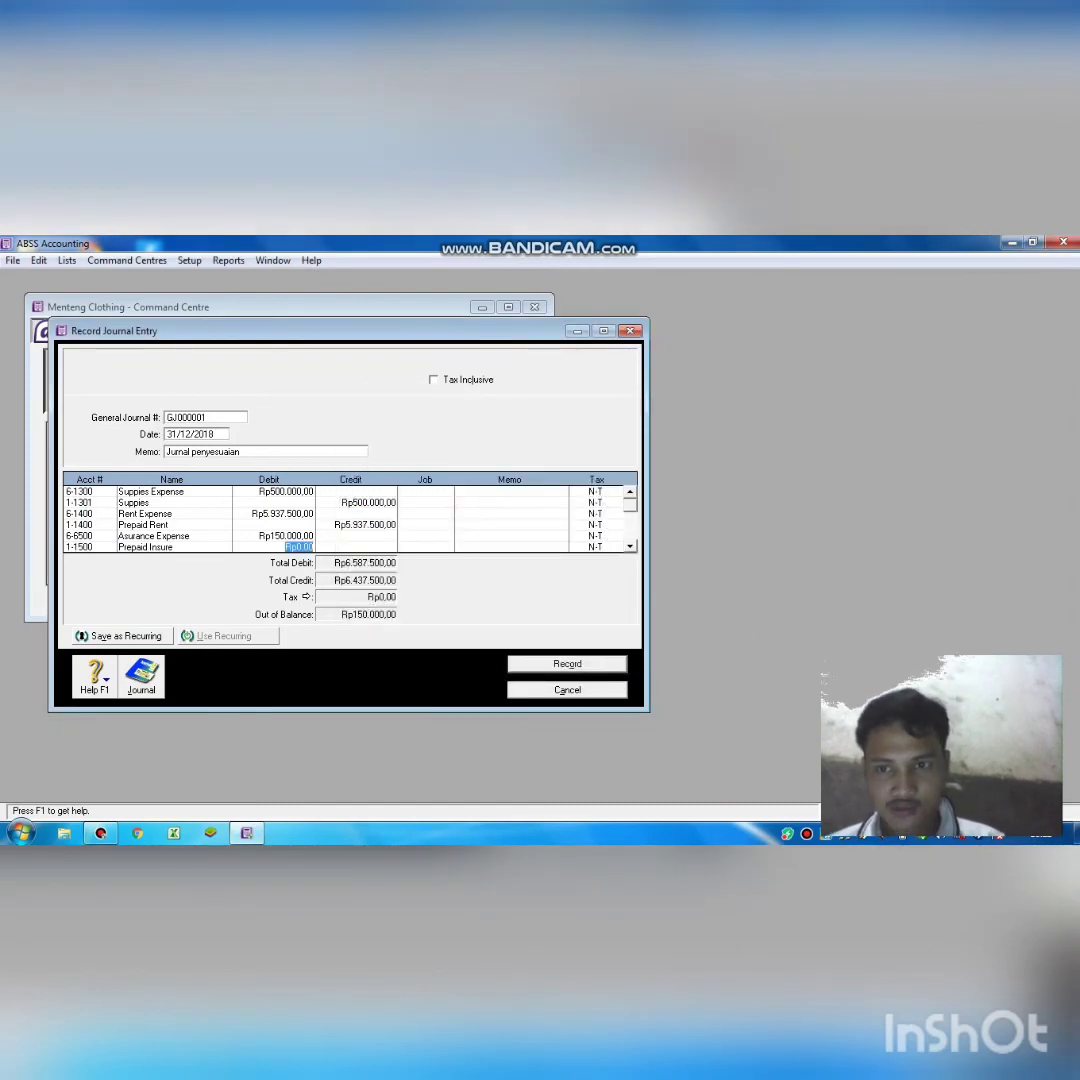
pyautogui.press('Tab')
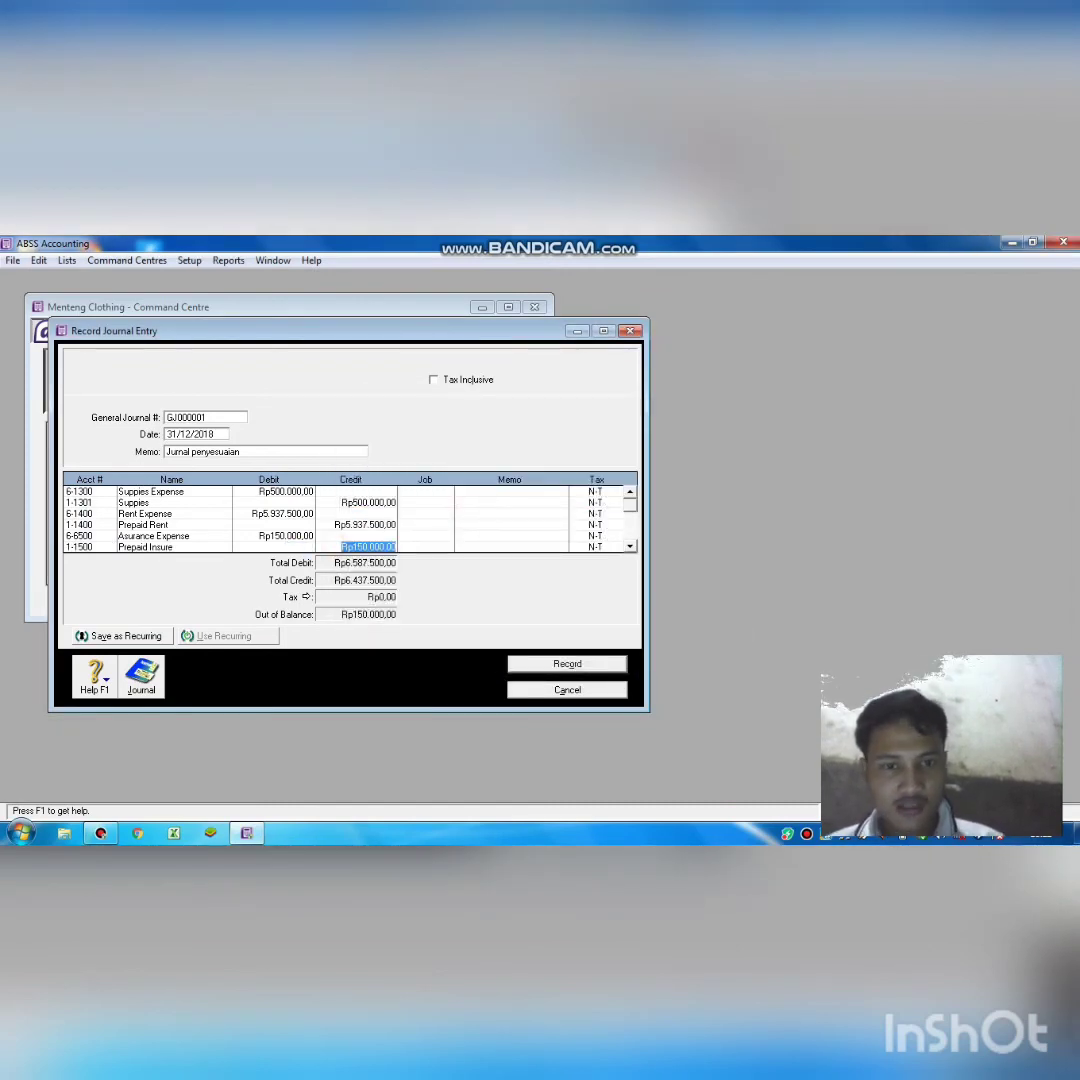
# Commit the Prepaid Insure credit so GJ000001 balances at Rp6.587.500,00, checking the account lines.
pyautogui.scroll(-1, 350, 519)
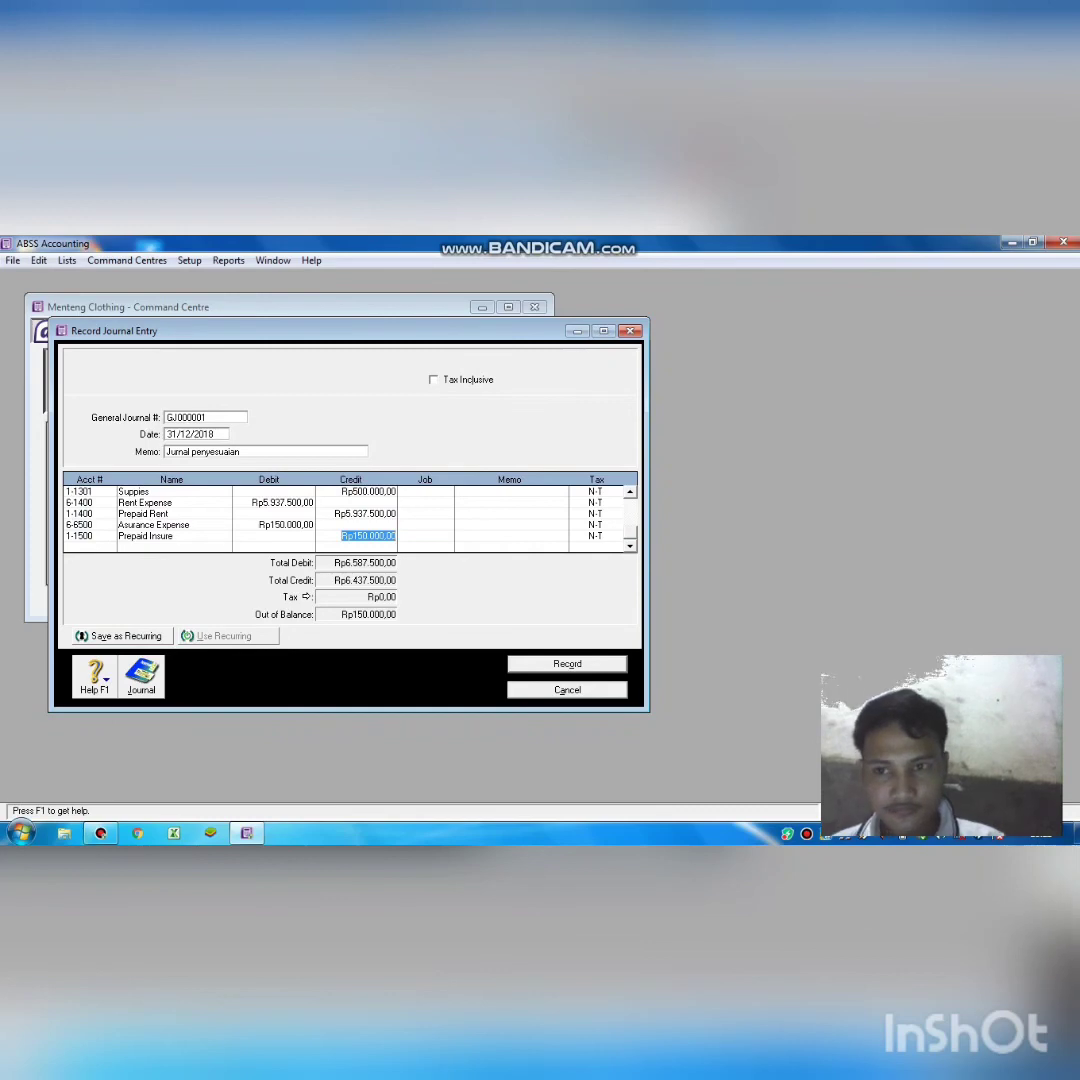
pyautogui.click(492, 521)
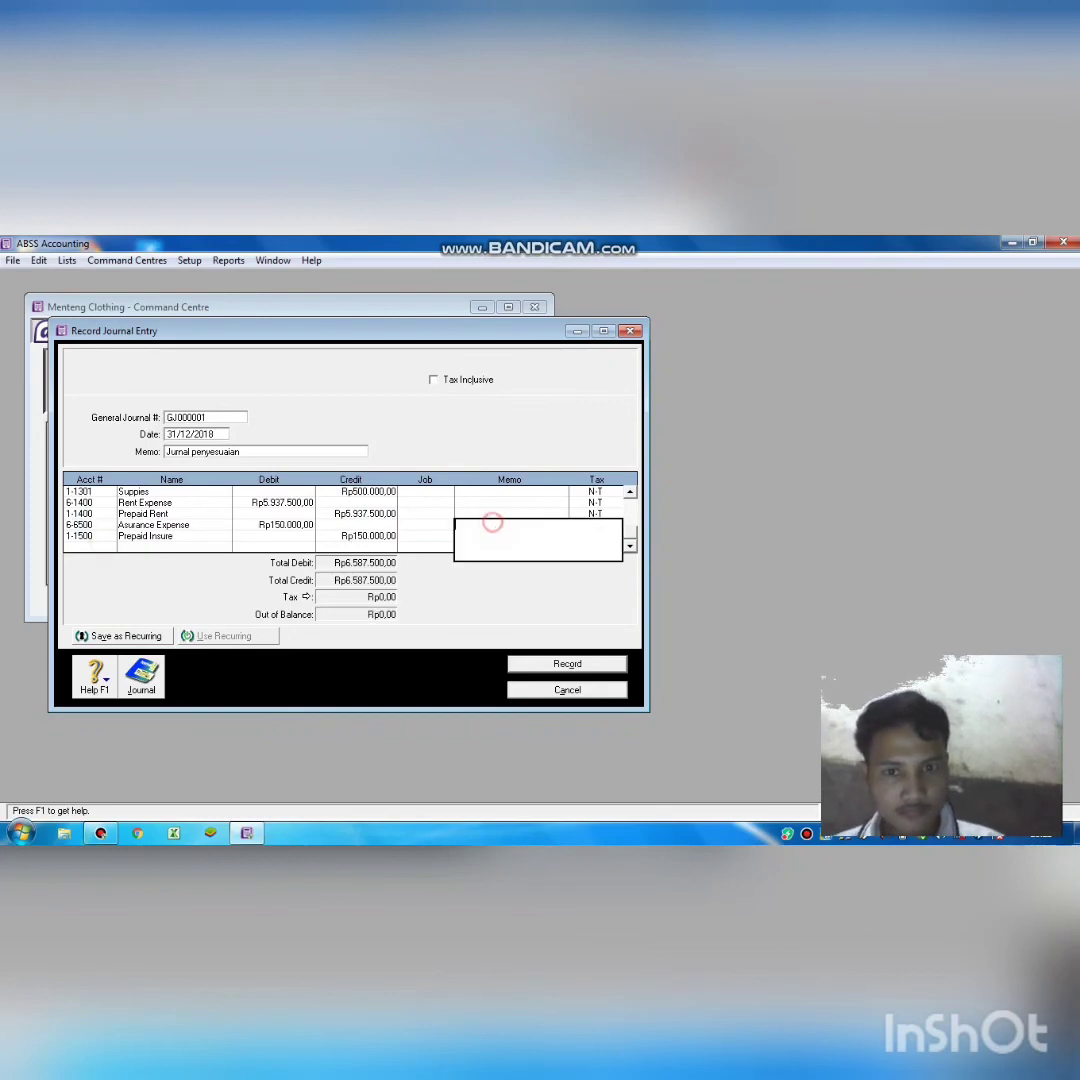
pyautogui.click(357, 534)
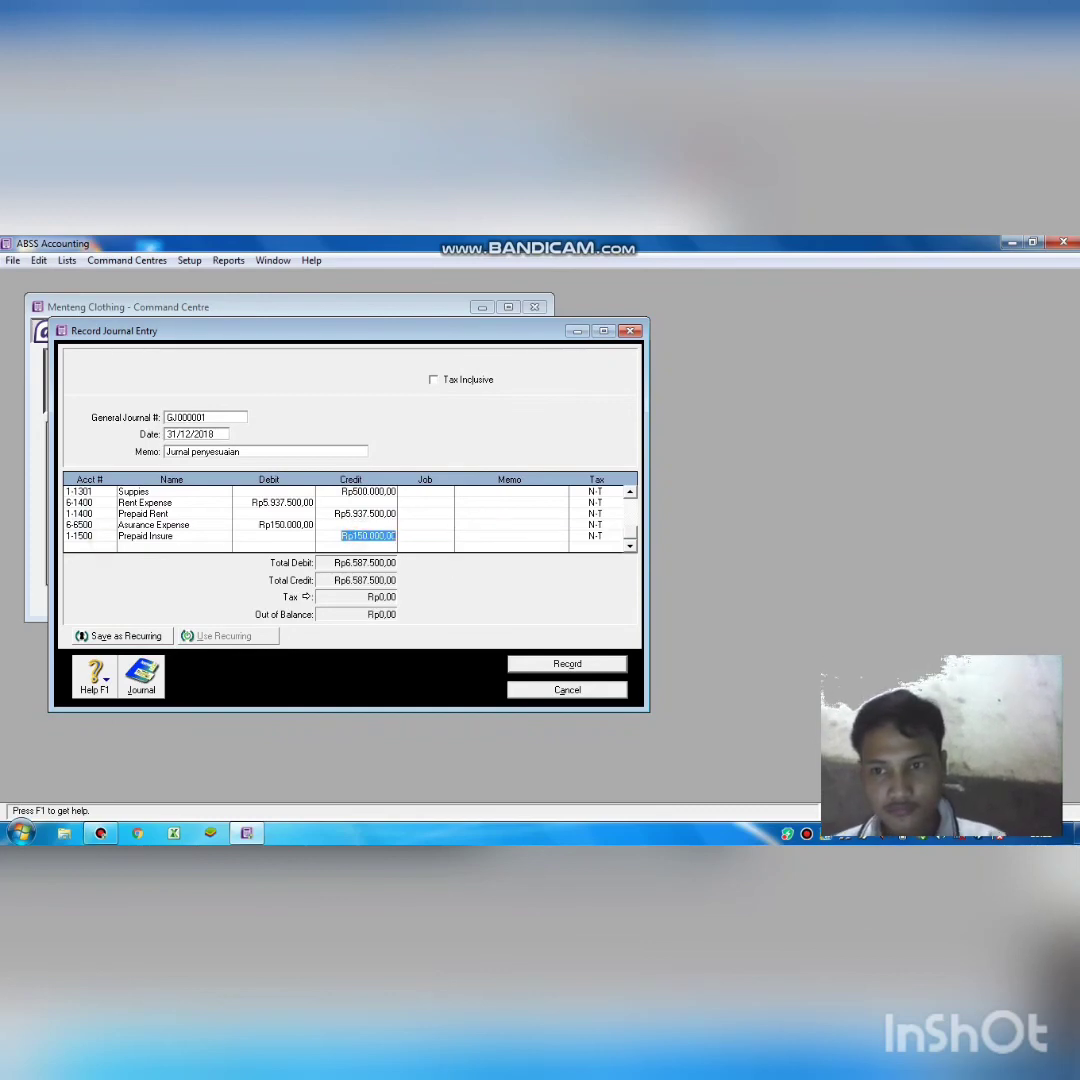
pyautogui.click(95, 525)
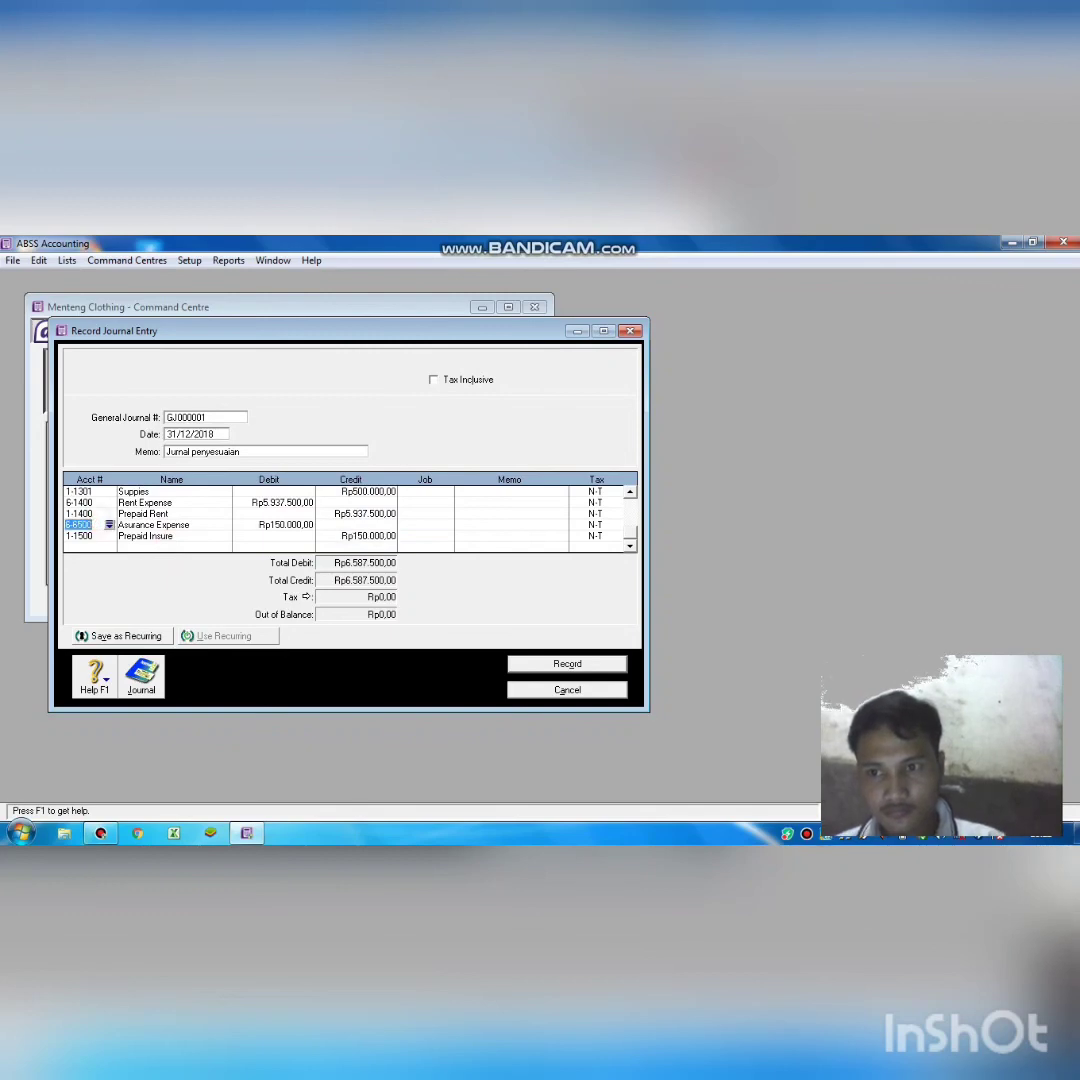
pyautogui.click(100, 537)
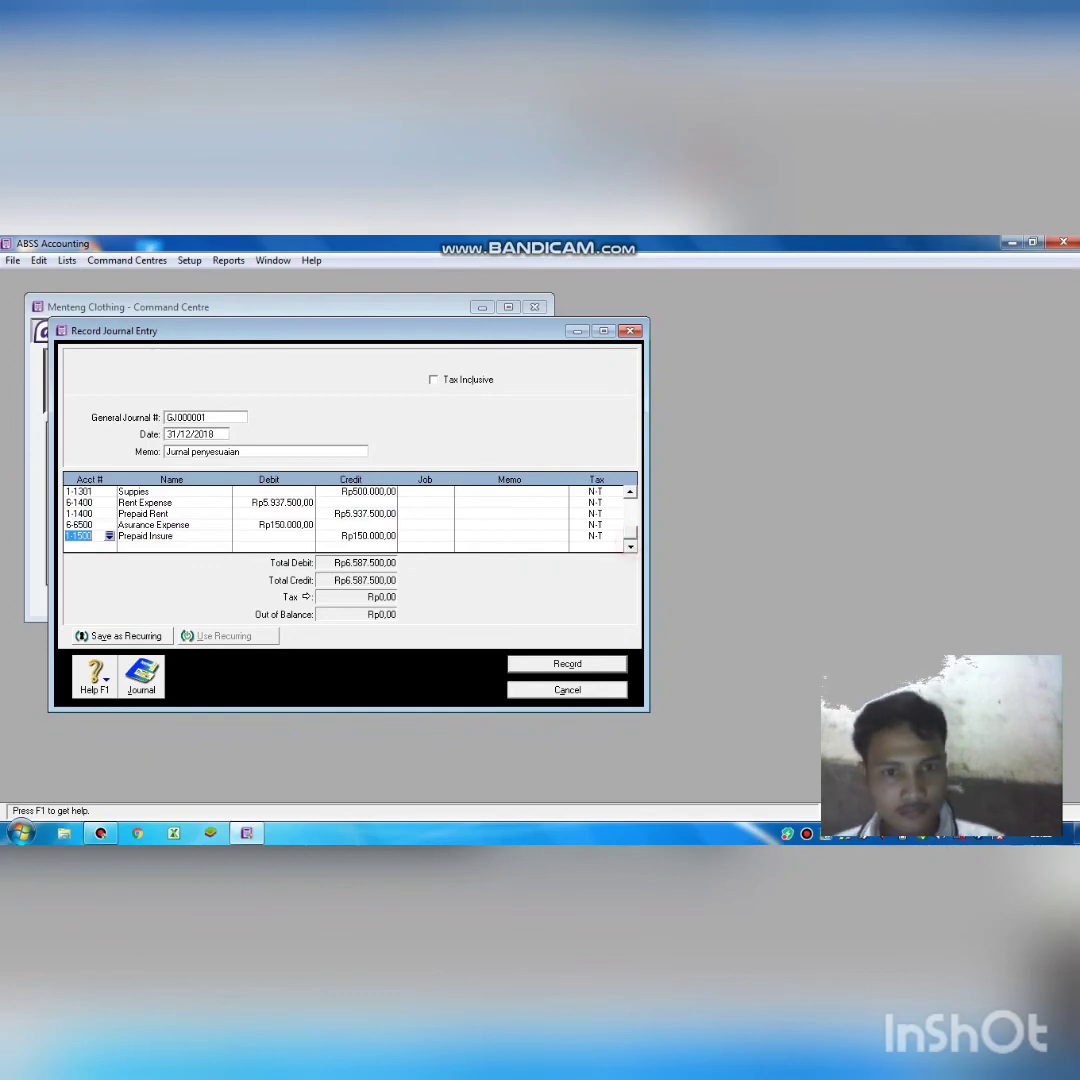
pyautogui.click(628, 538)
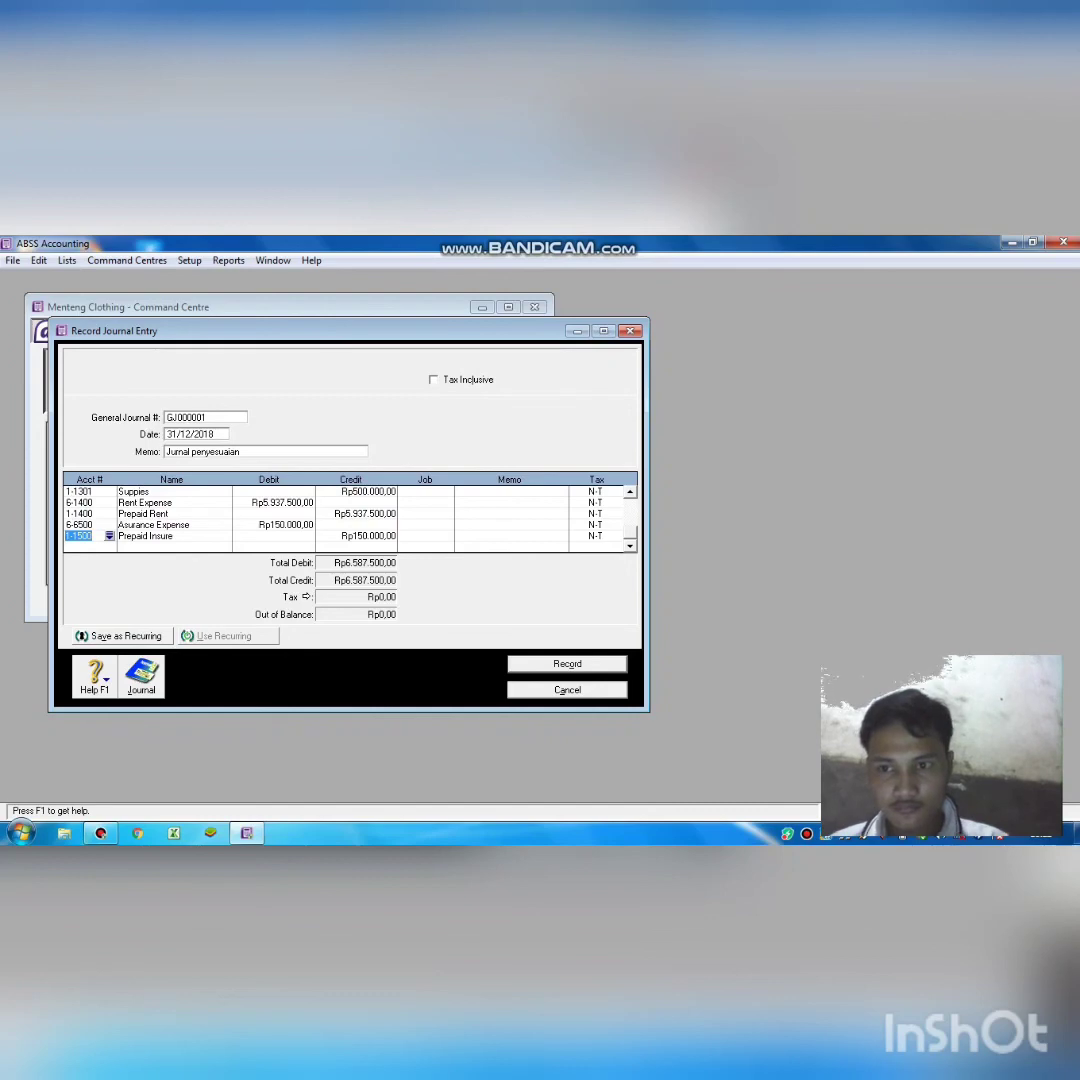
pyautogui.press('Down')
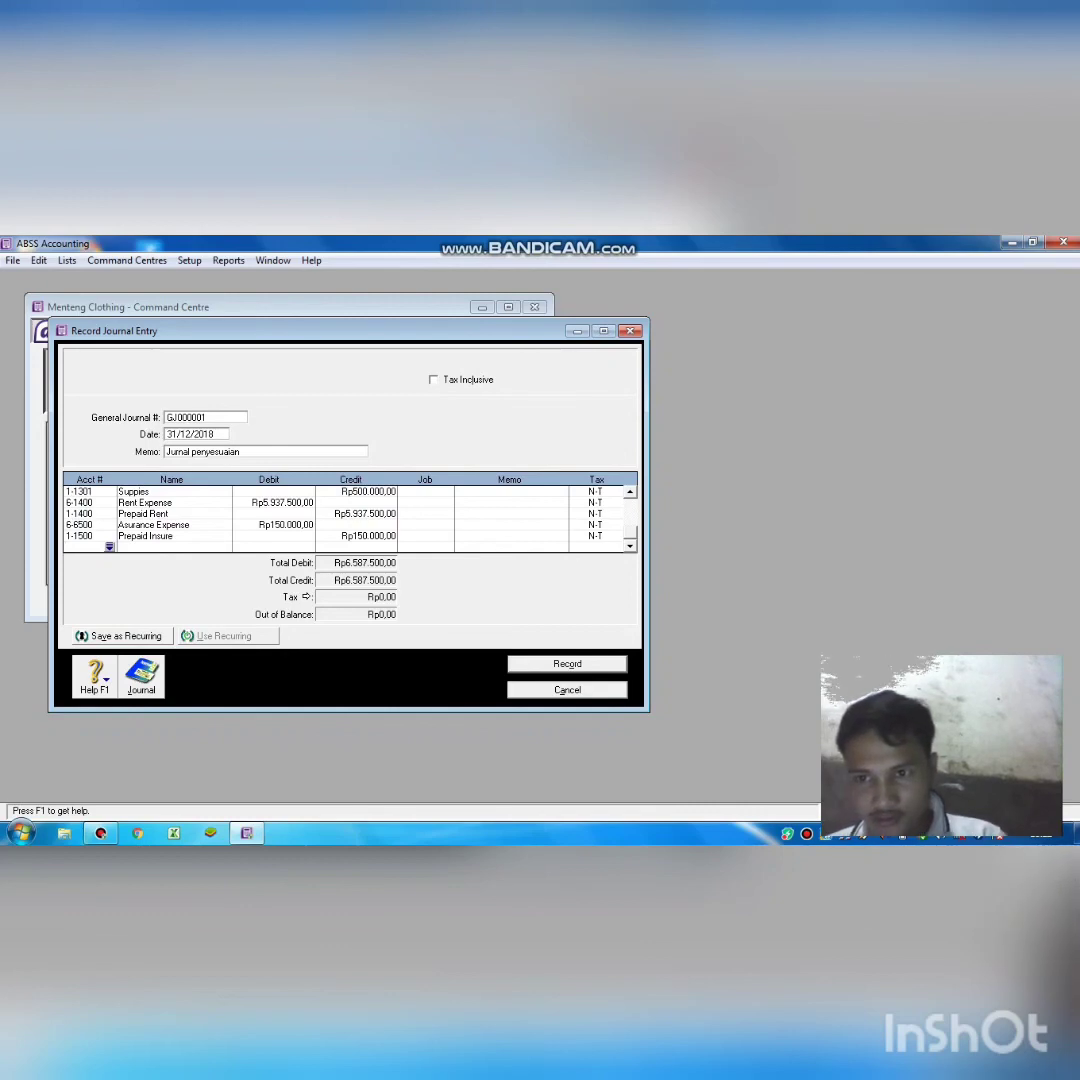
# Add a journal line debiting 6-1500 Dep. of Equipment Expense Rp541.667,00.
pyautogui.press('Tab')
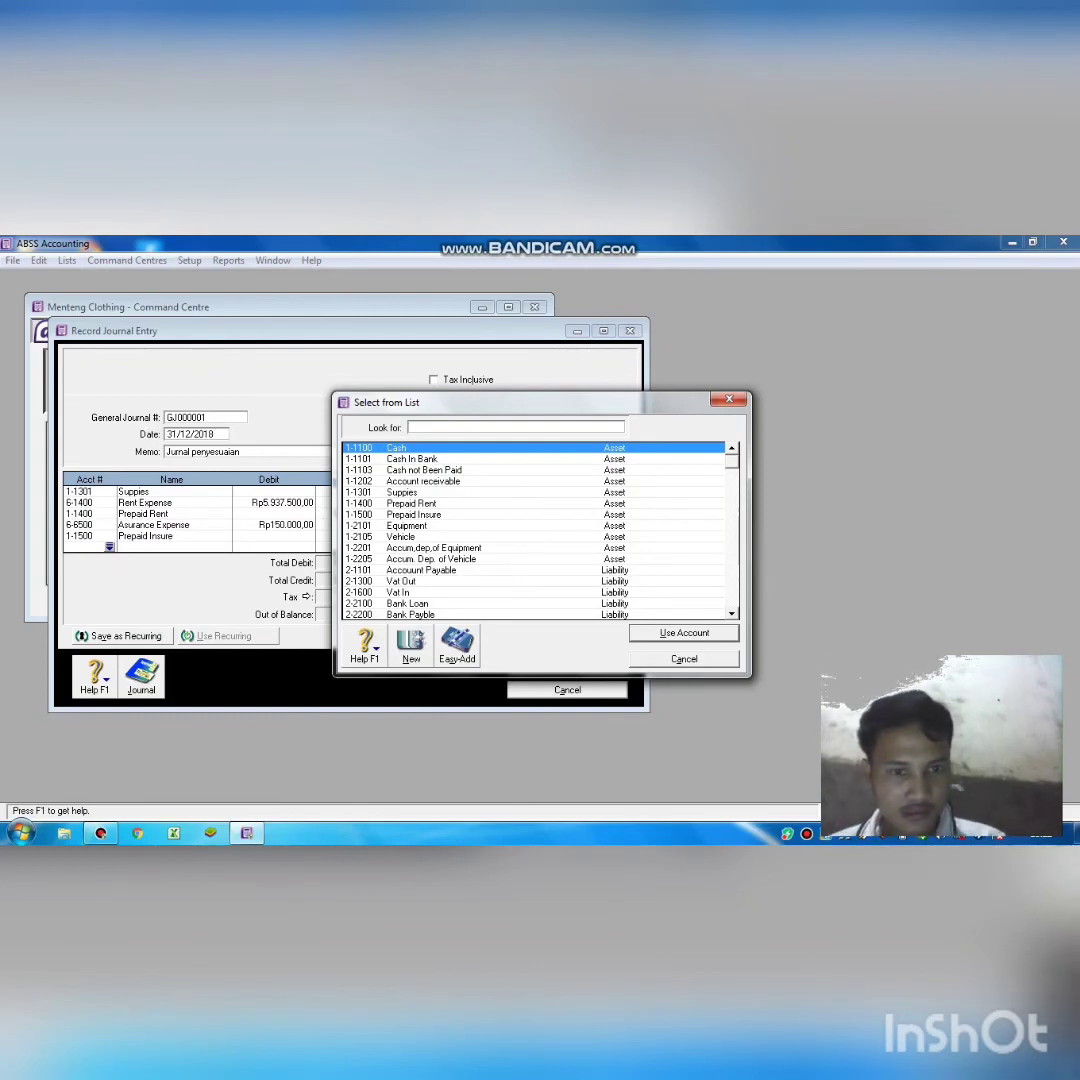
pyautogui.click(732, 594)
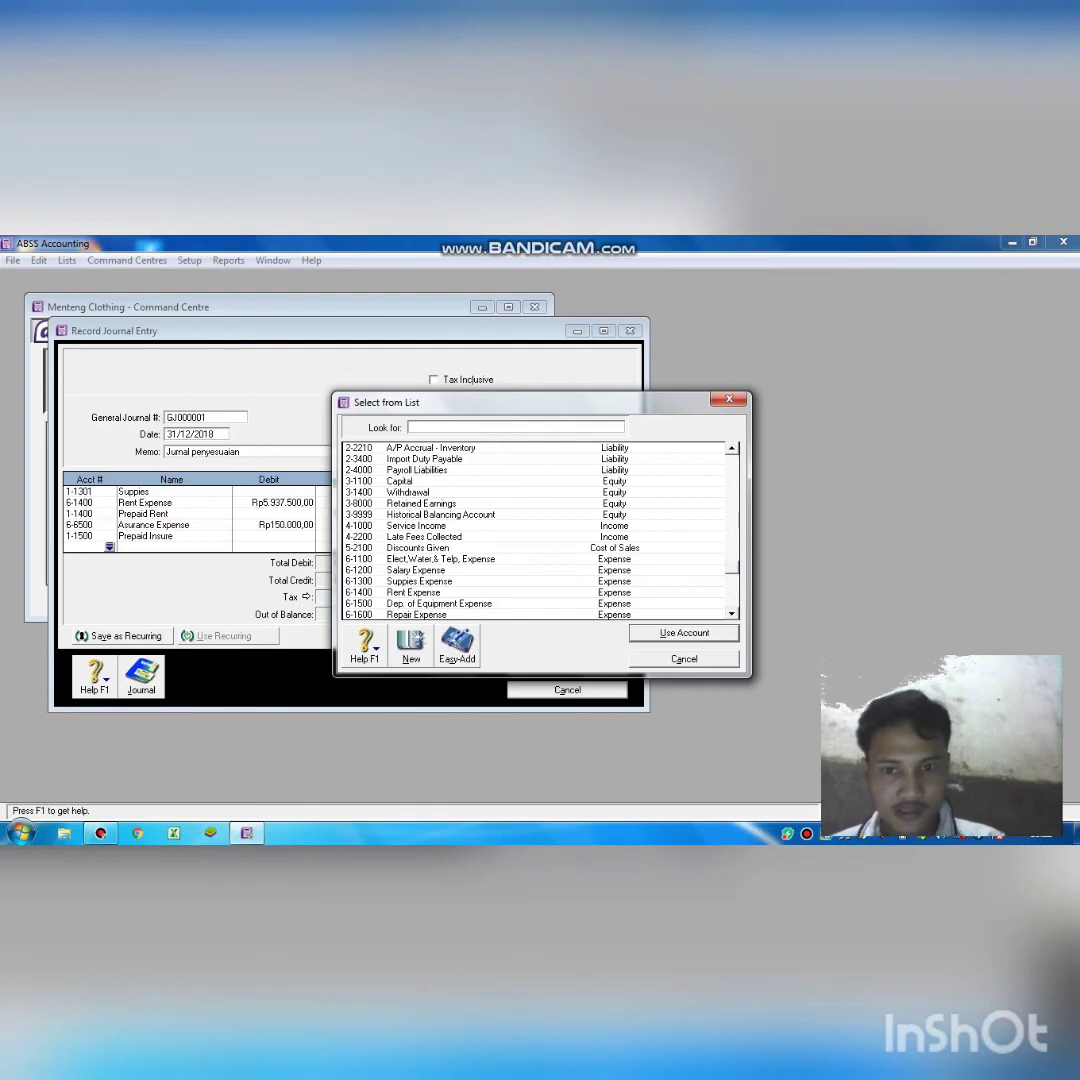
pyautogui.write('6-1500')
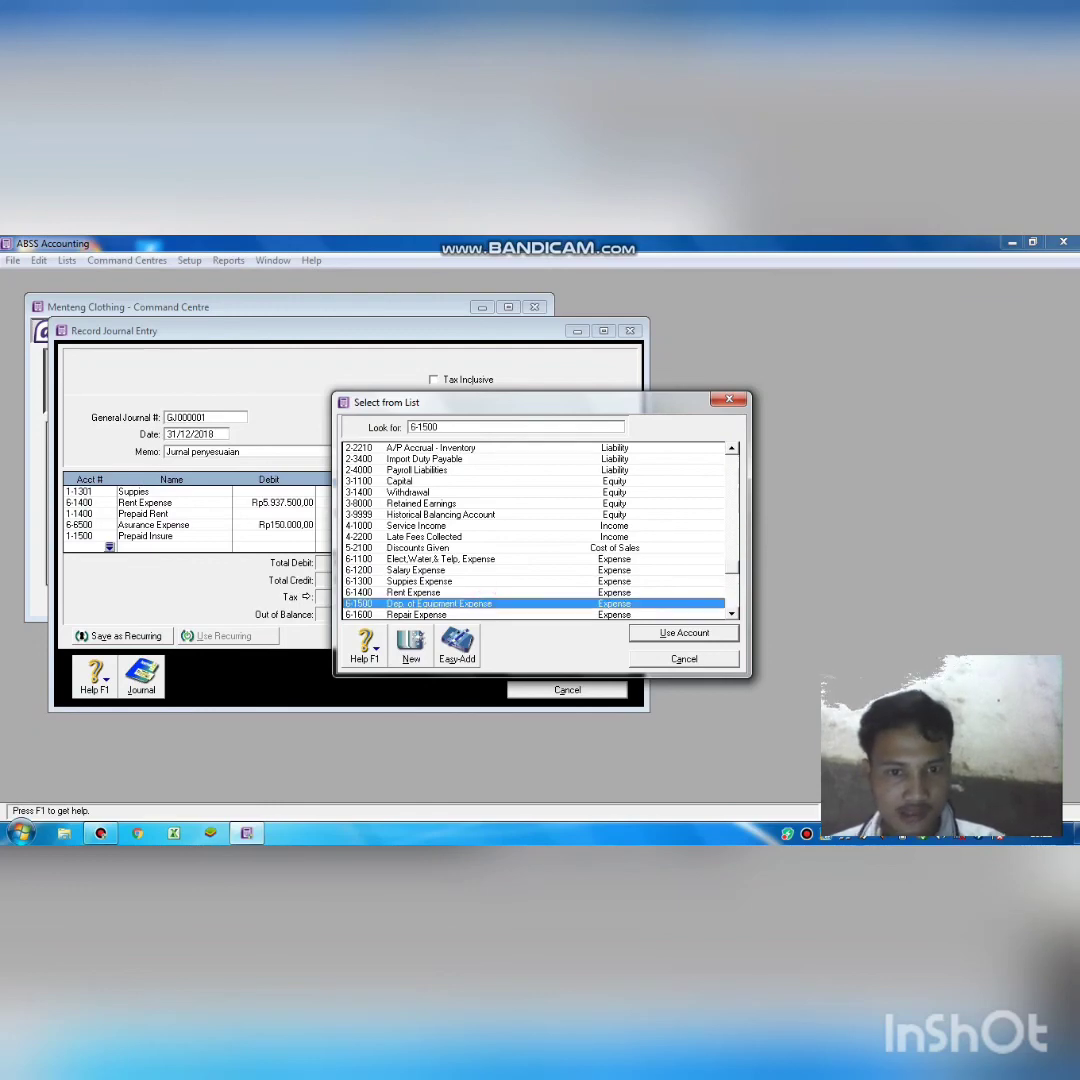
pyautogui.press('Return')
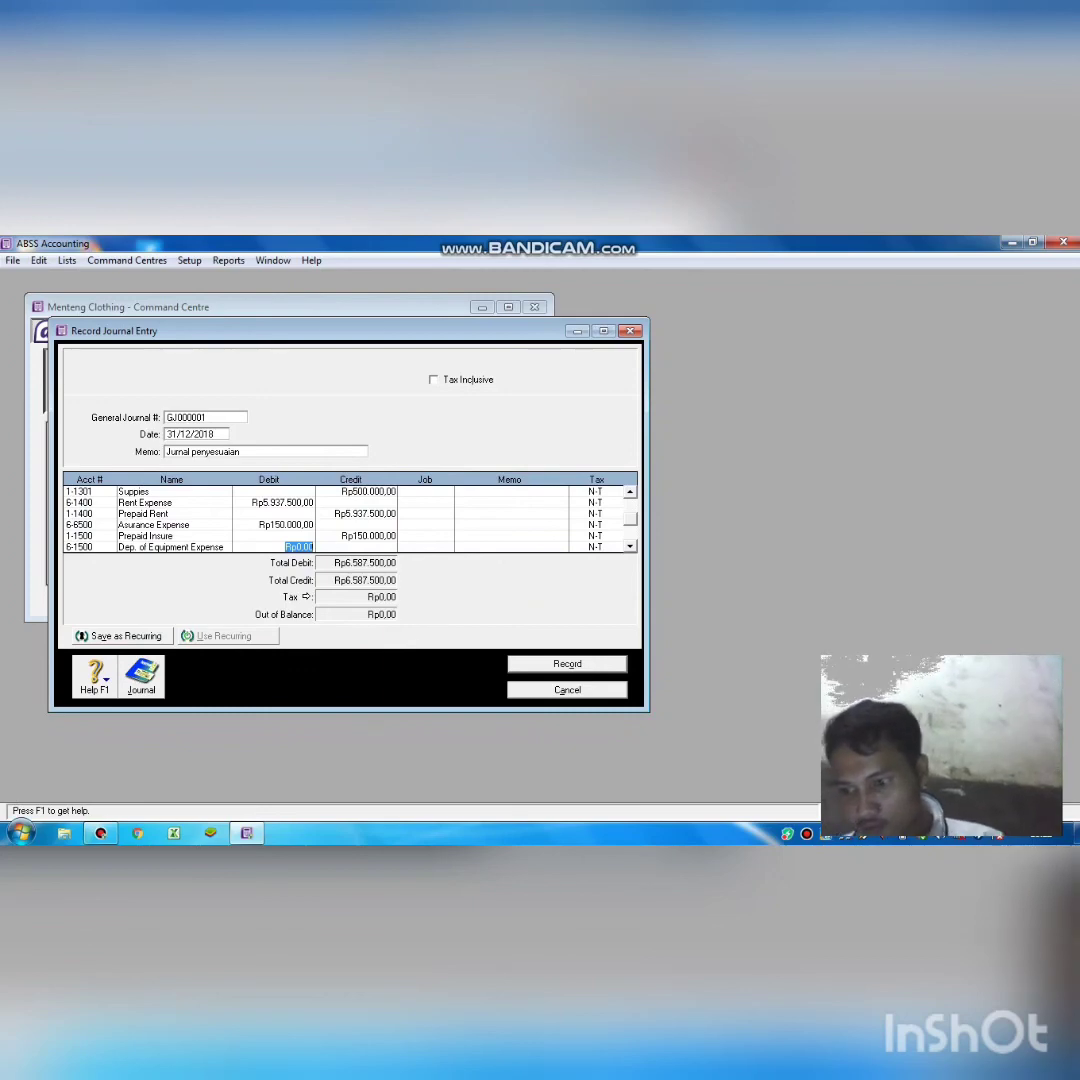
pyautogui.write('5')
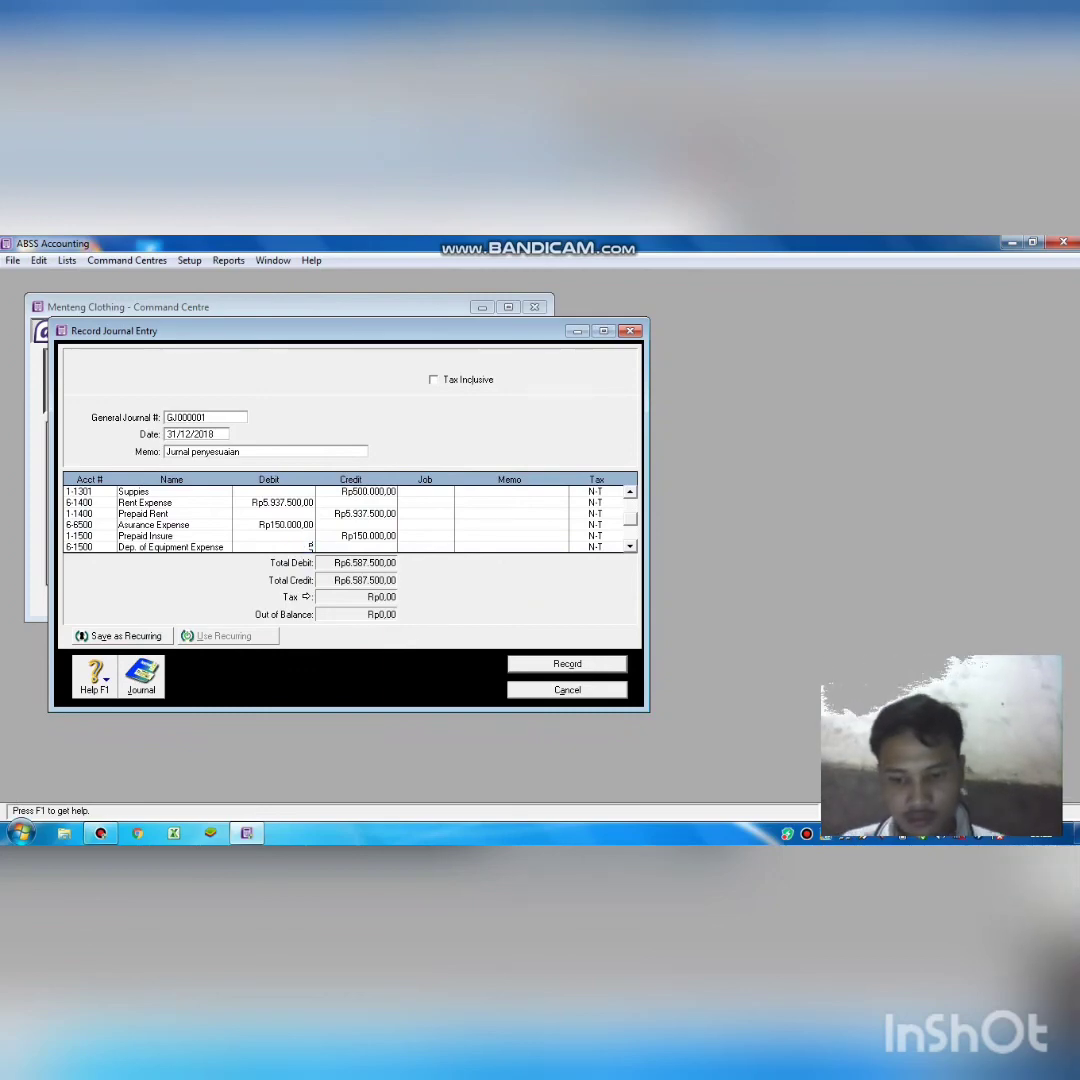
pyautogui.write('41')
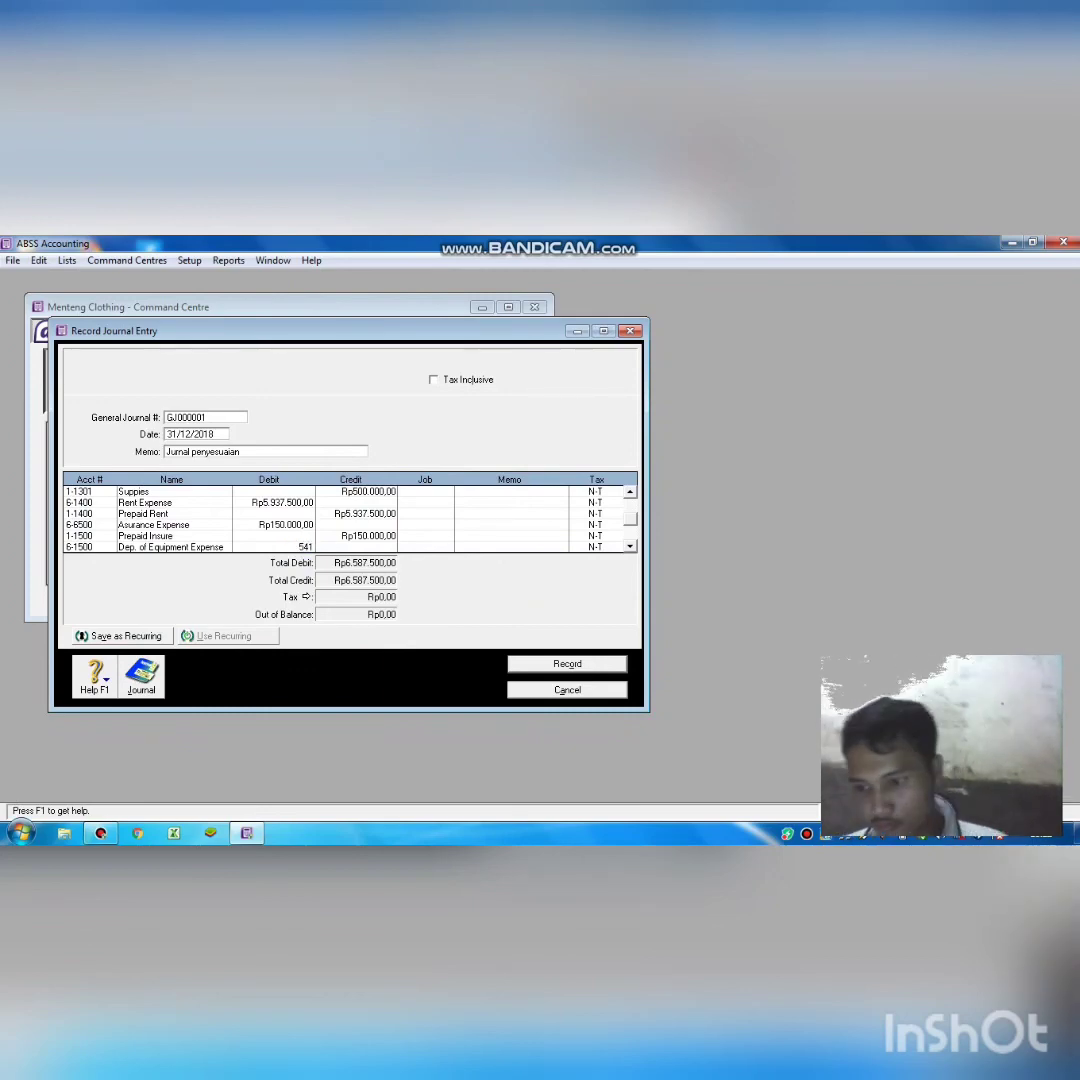
pyautogui.write('667')
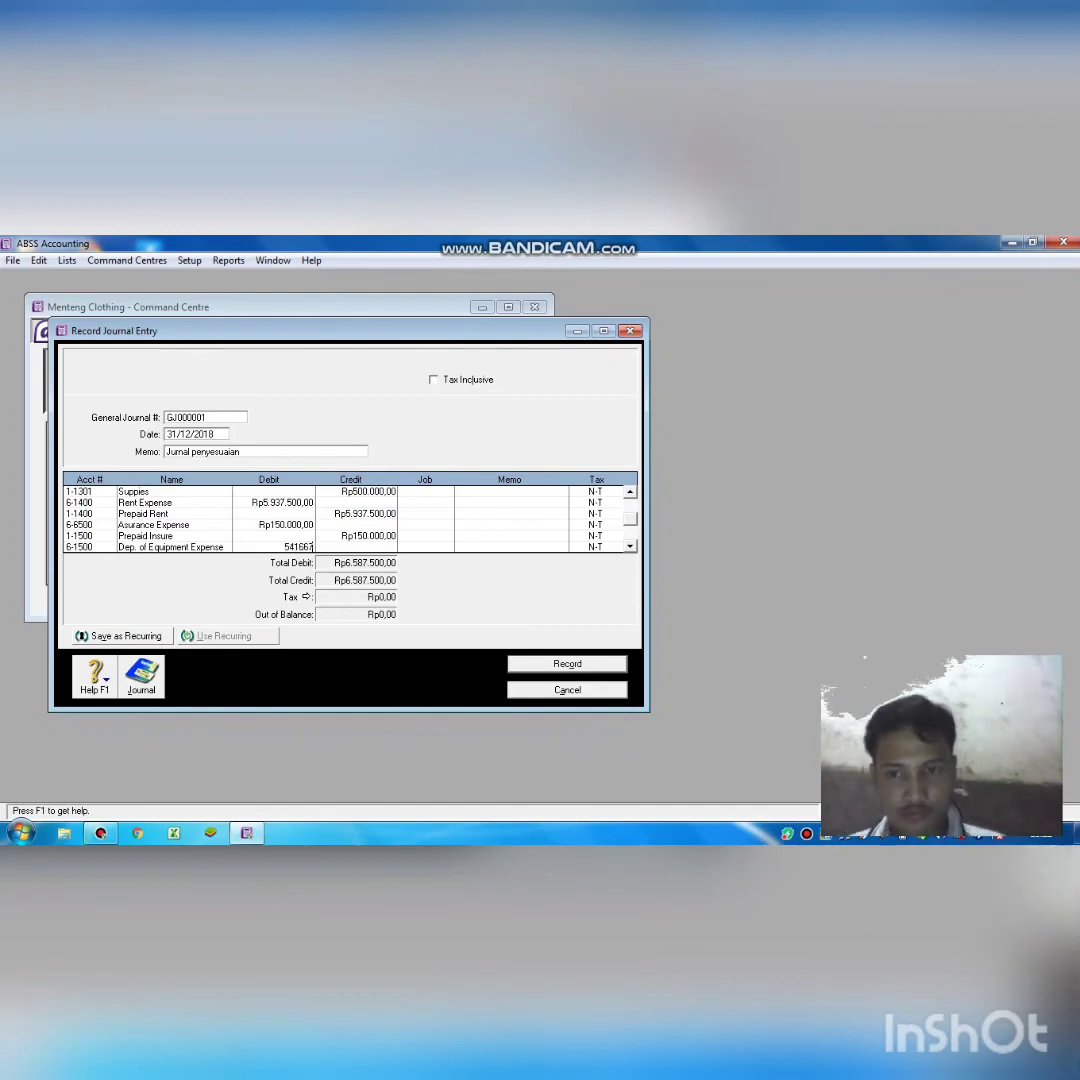
pyautogui.press('Tab')
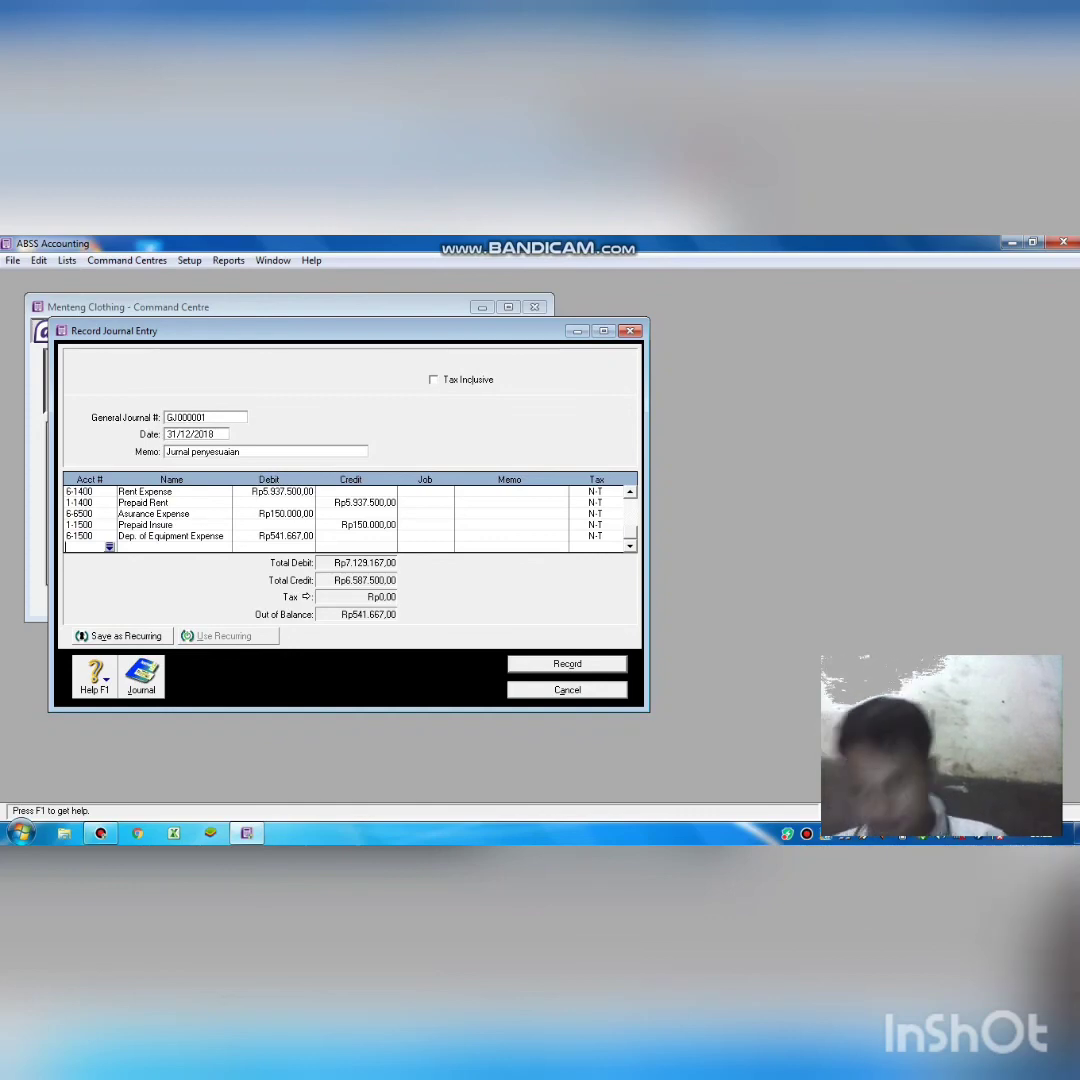
# Credit 1-2201 Accum.dep.of Equipment Rp541.667,00, balancing the journal at Rp7.129.167,00.
pyautogui.press('Return')
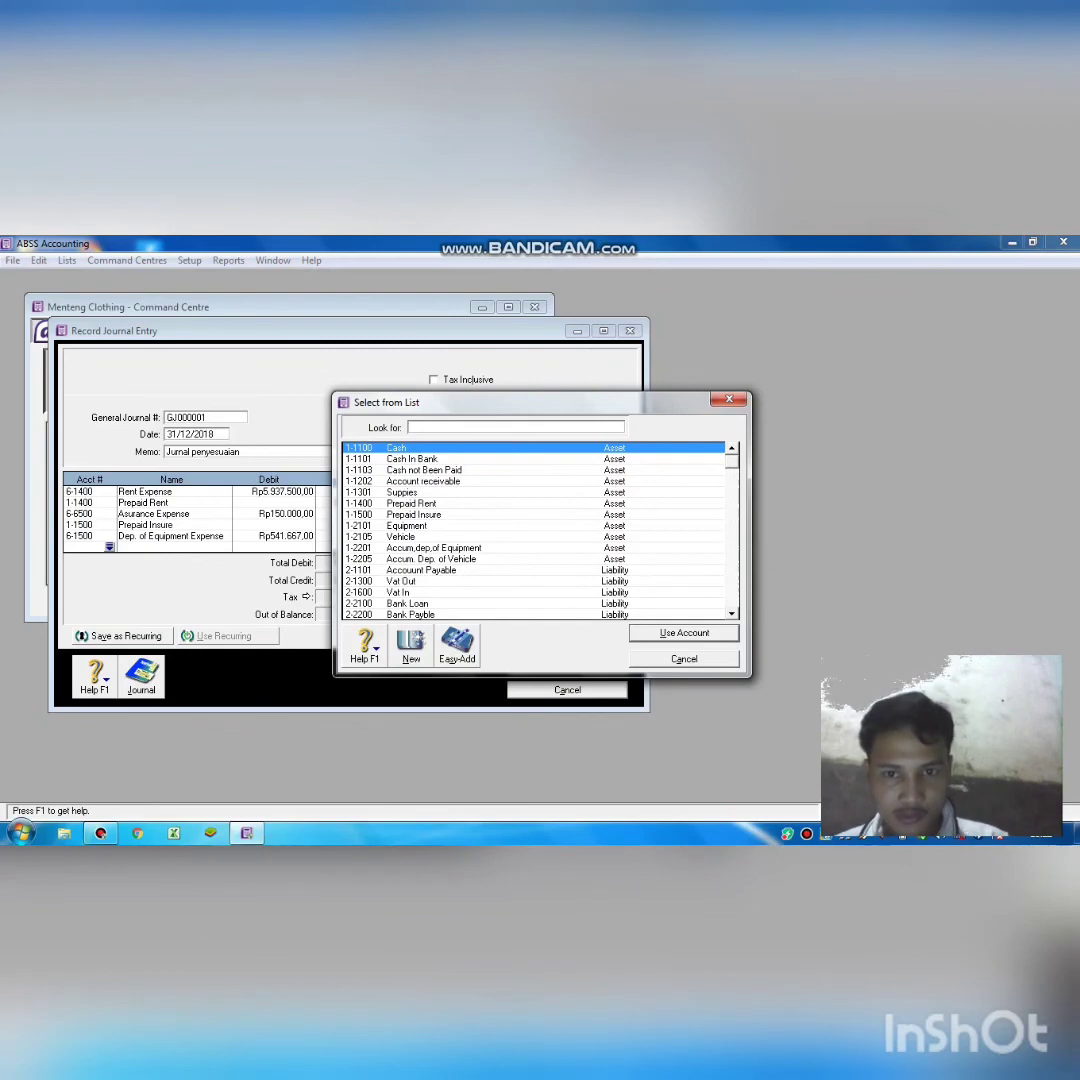
pyautogui.write('1-2201')
pyautogui.press('Return')
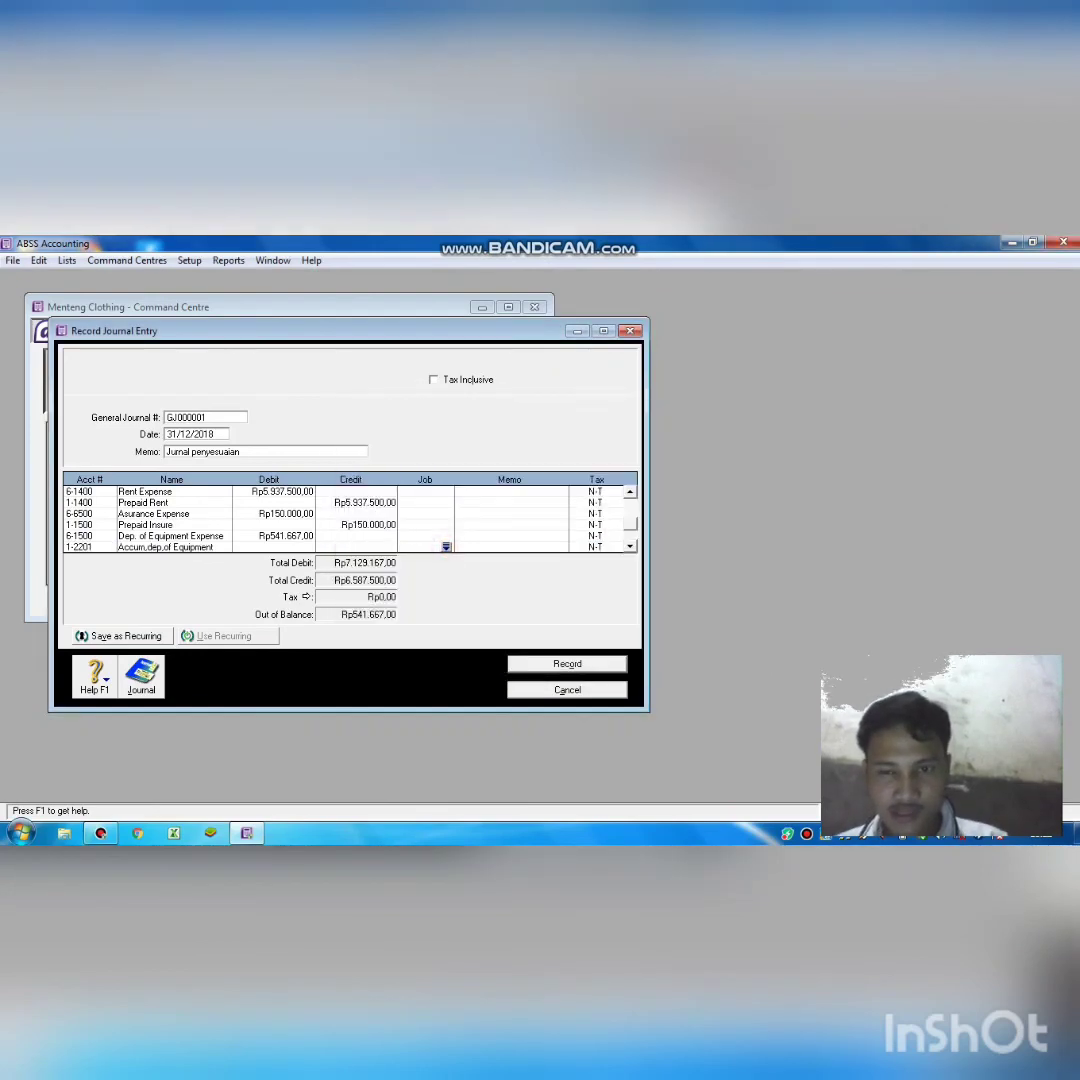
pyautogui.press('Tab')
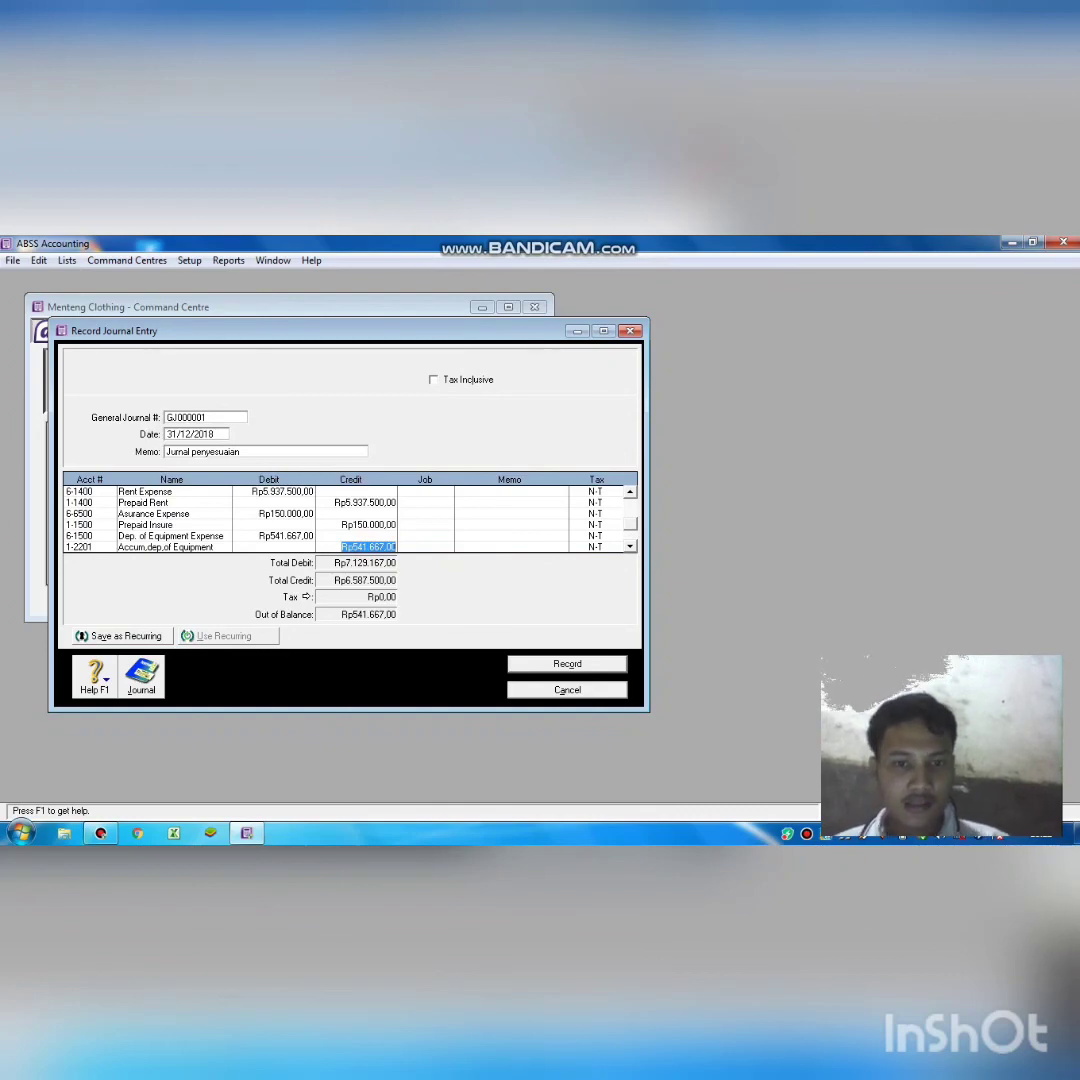
pyautogui.click(630, 546)
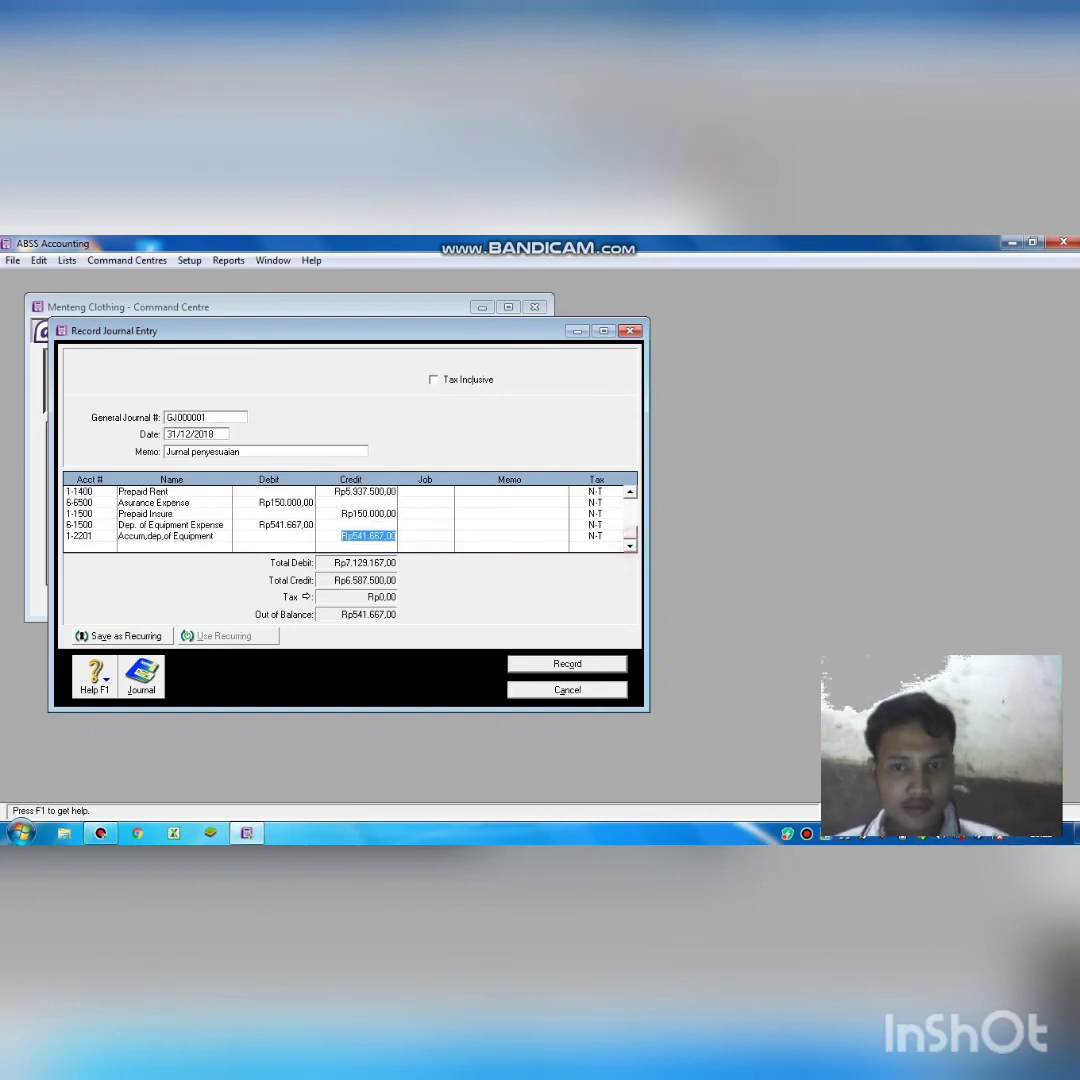
pyautogui.click(101, 547)
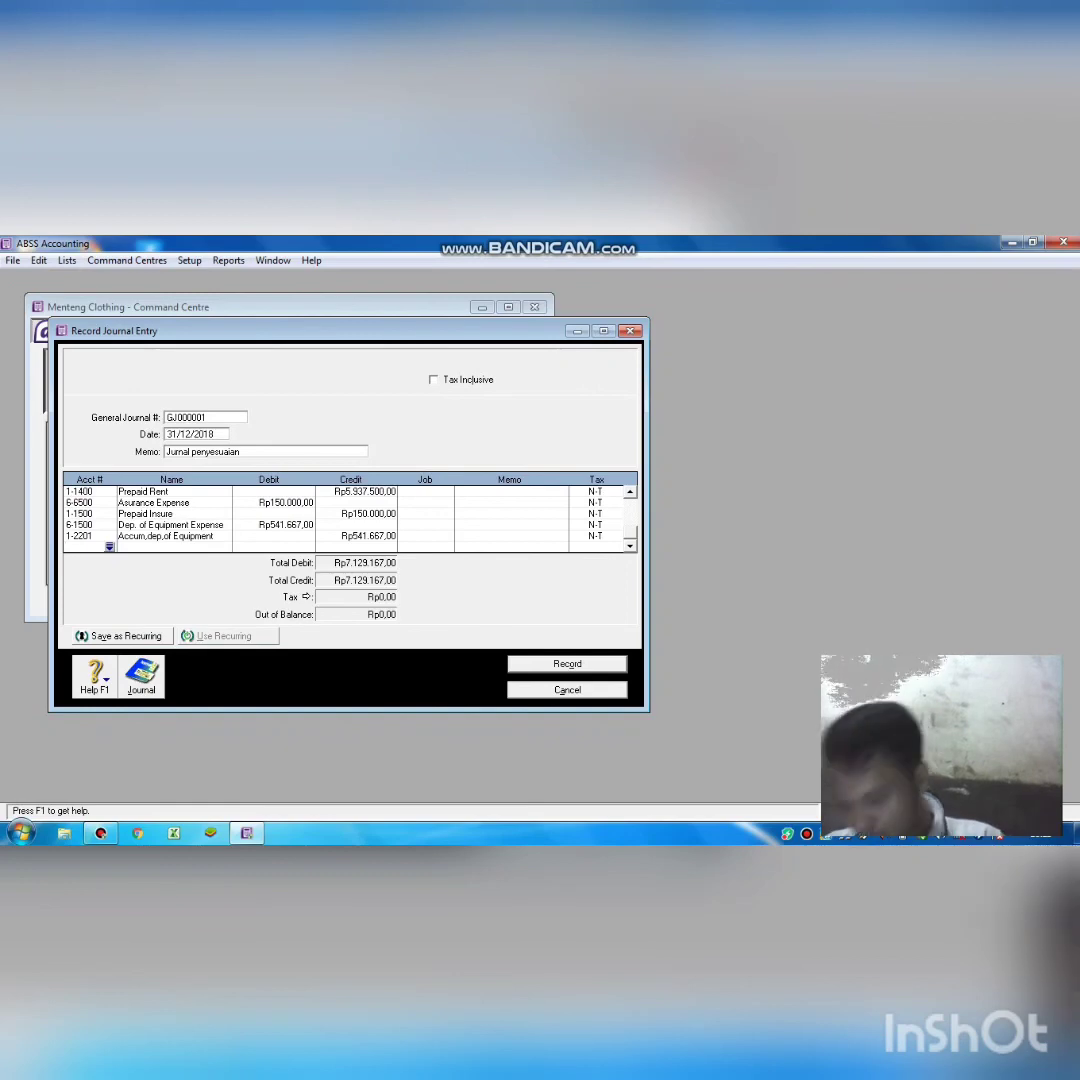
# Add a line debiting 6-6210 Dep.of Vehiclen Expense Rp156.250,00.
pyautogui.press('Return')
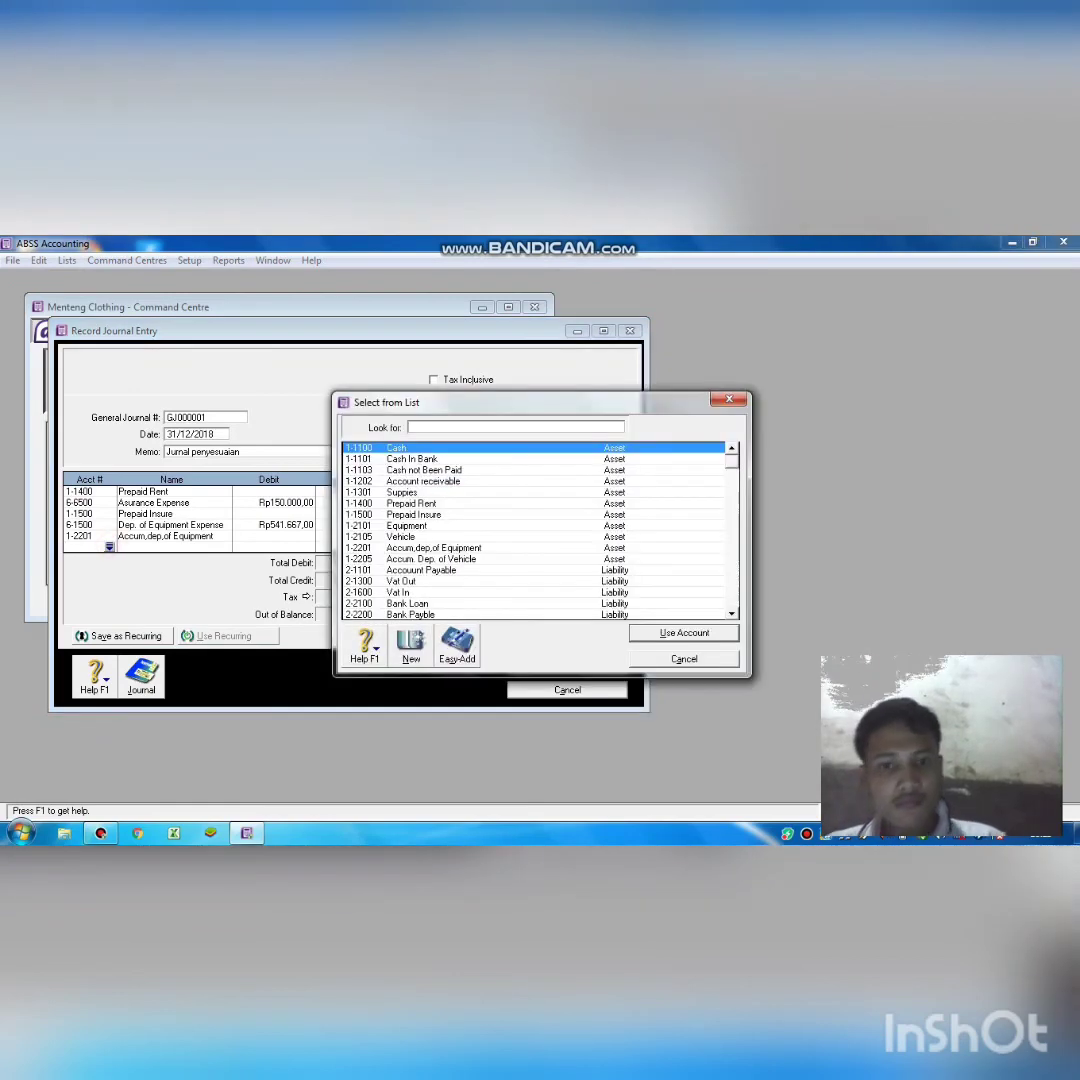
pyautogui.scroll(-5, 535, 530)
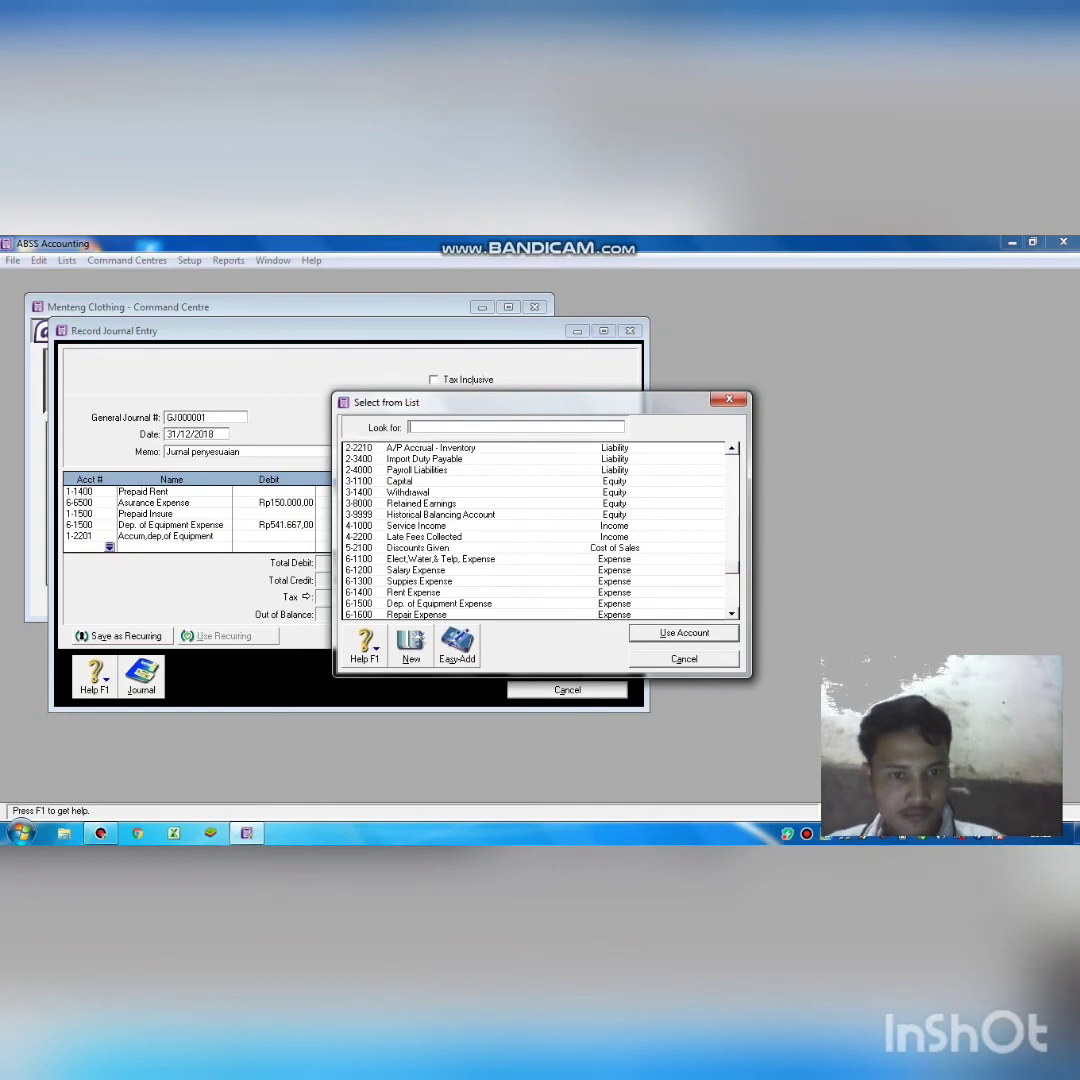
pyautogui.scroll(-2, 535, 530)
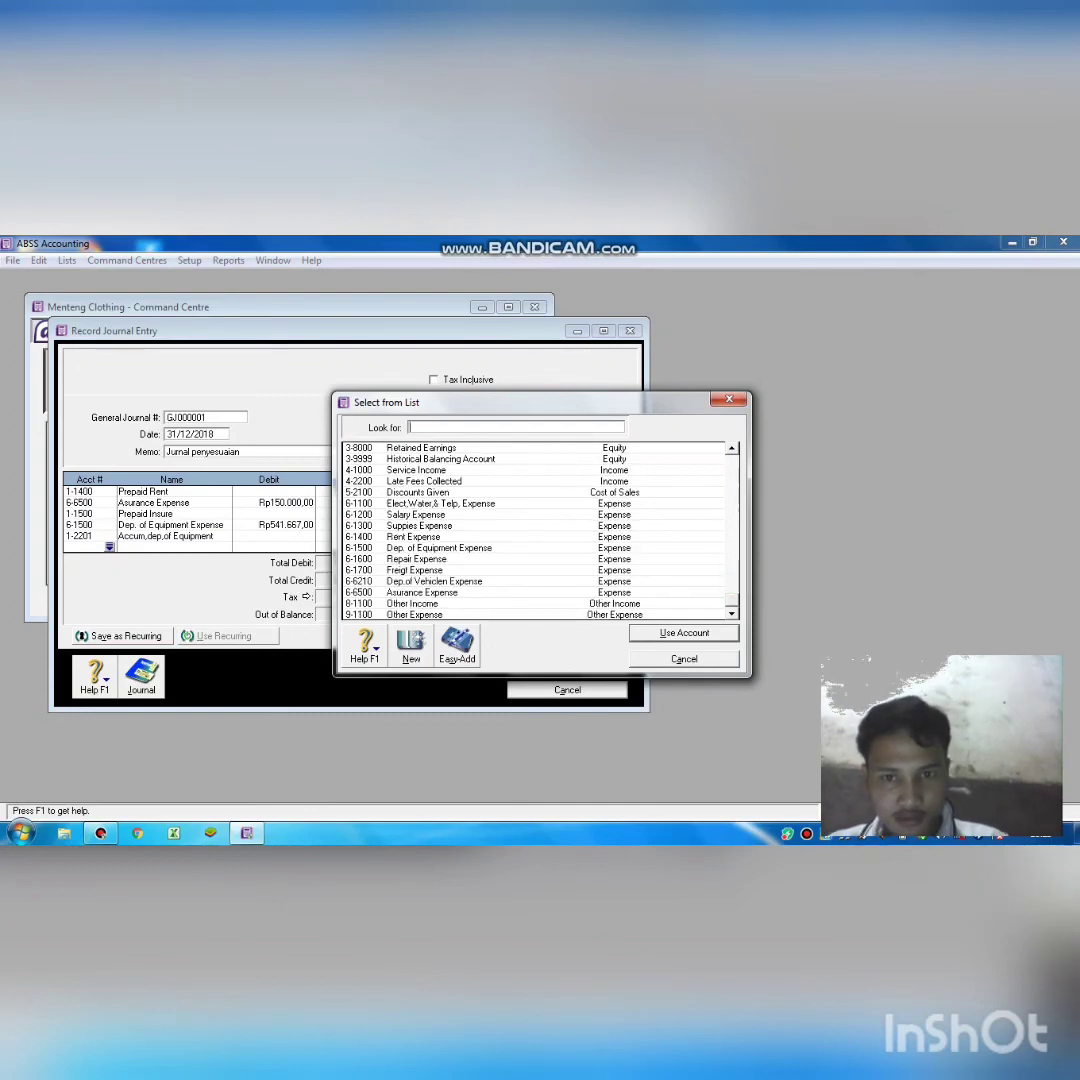
pyautogui.doubleClick(453, 581)
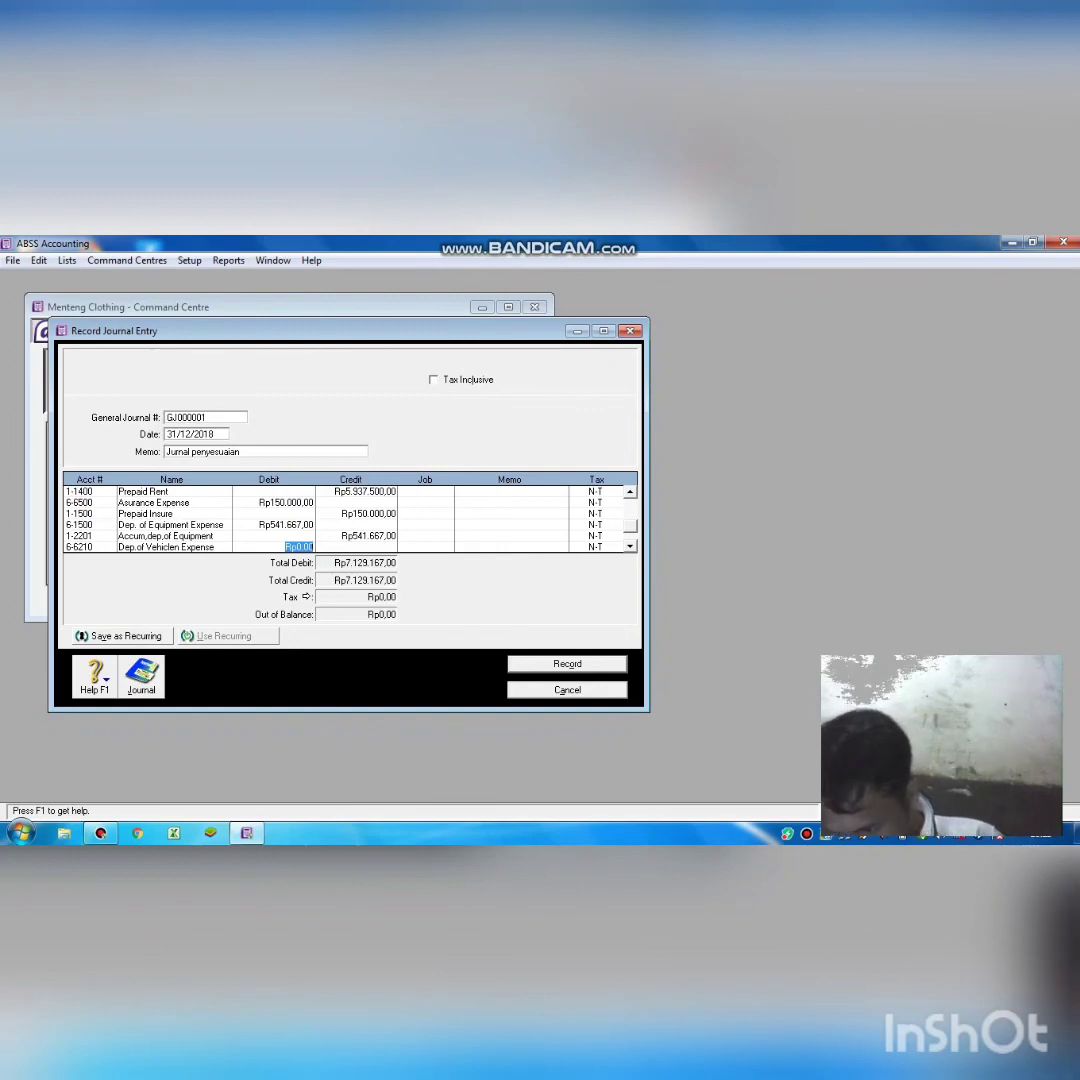
pyautogui.write('1')
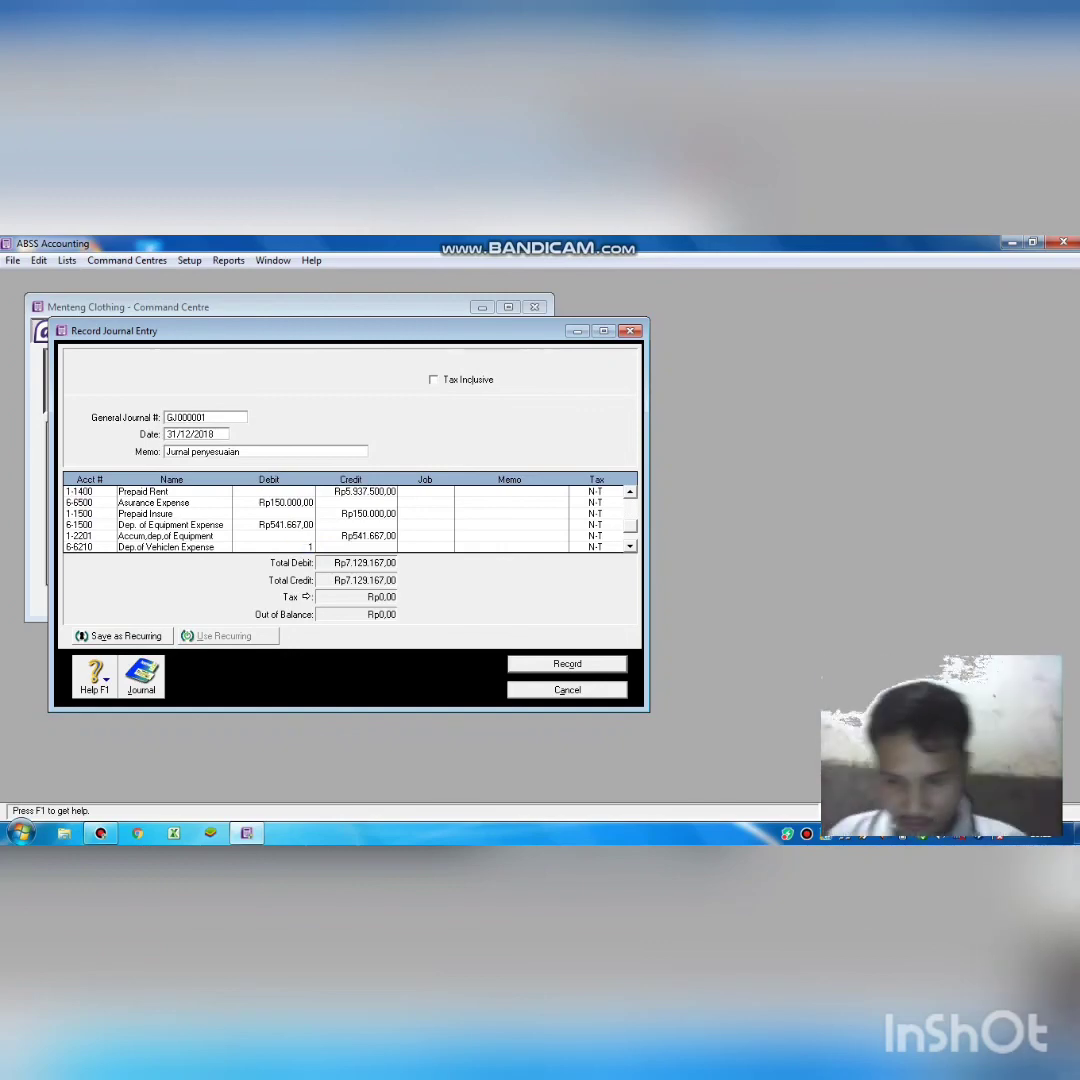
pyautogui.write('625')
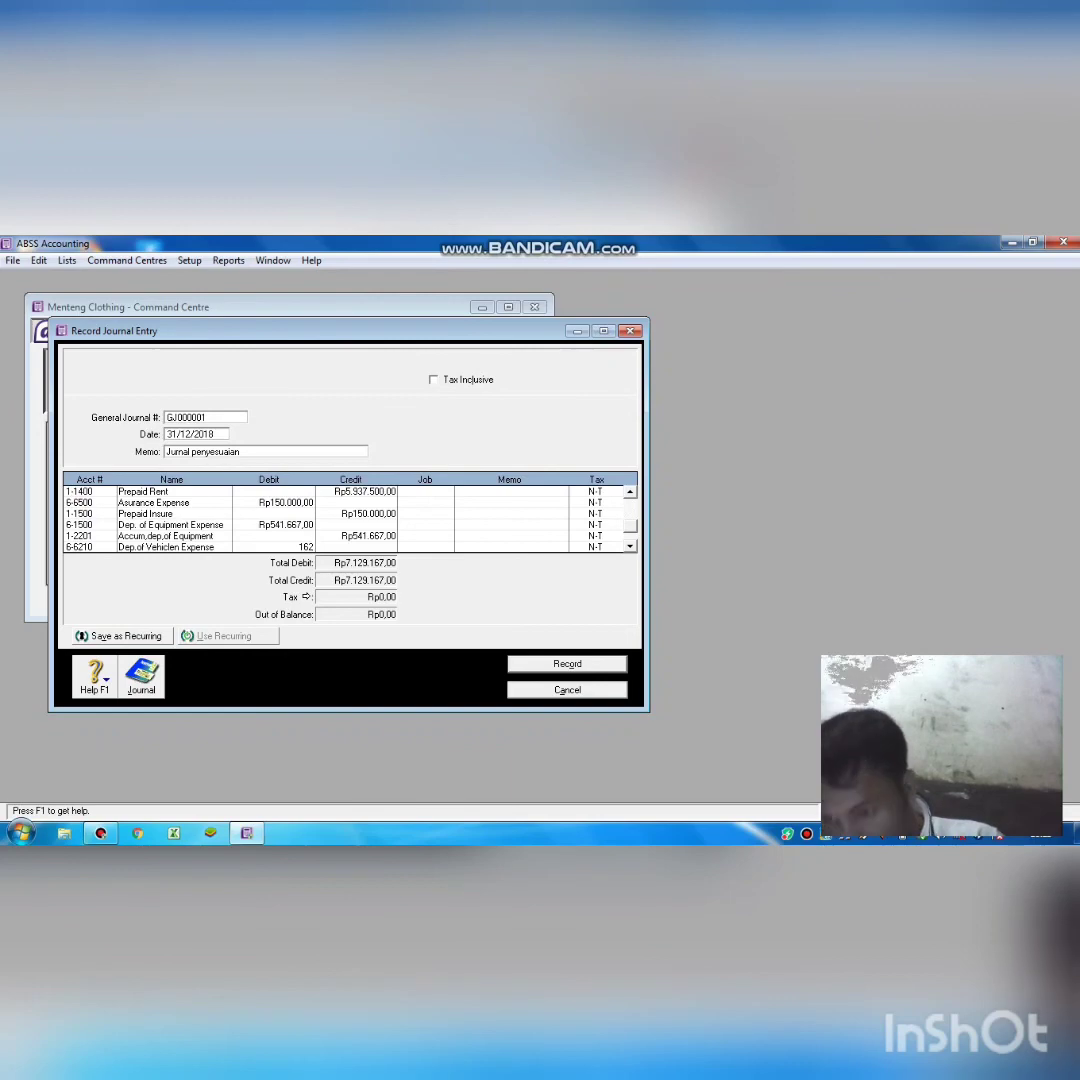
pyautogui.press('BackSpace')
pyautogui.press('BackSpace')
pyautogui.press('BackSpace')
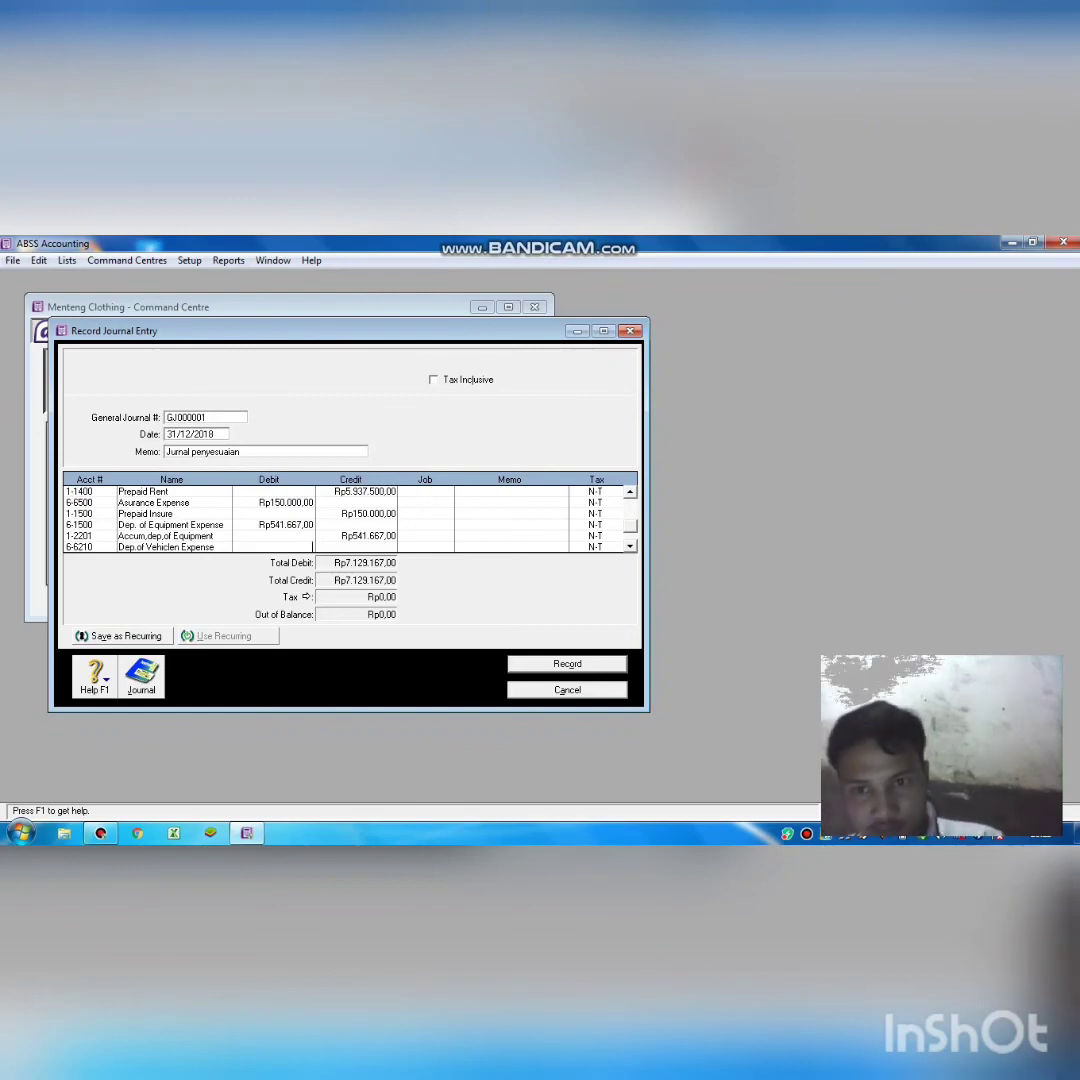
pyautogui.write('1')
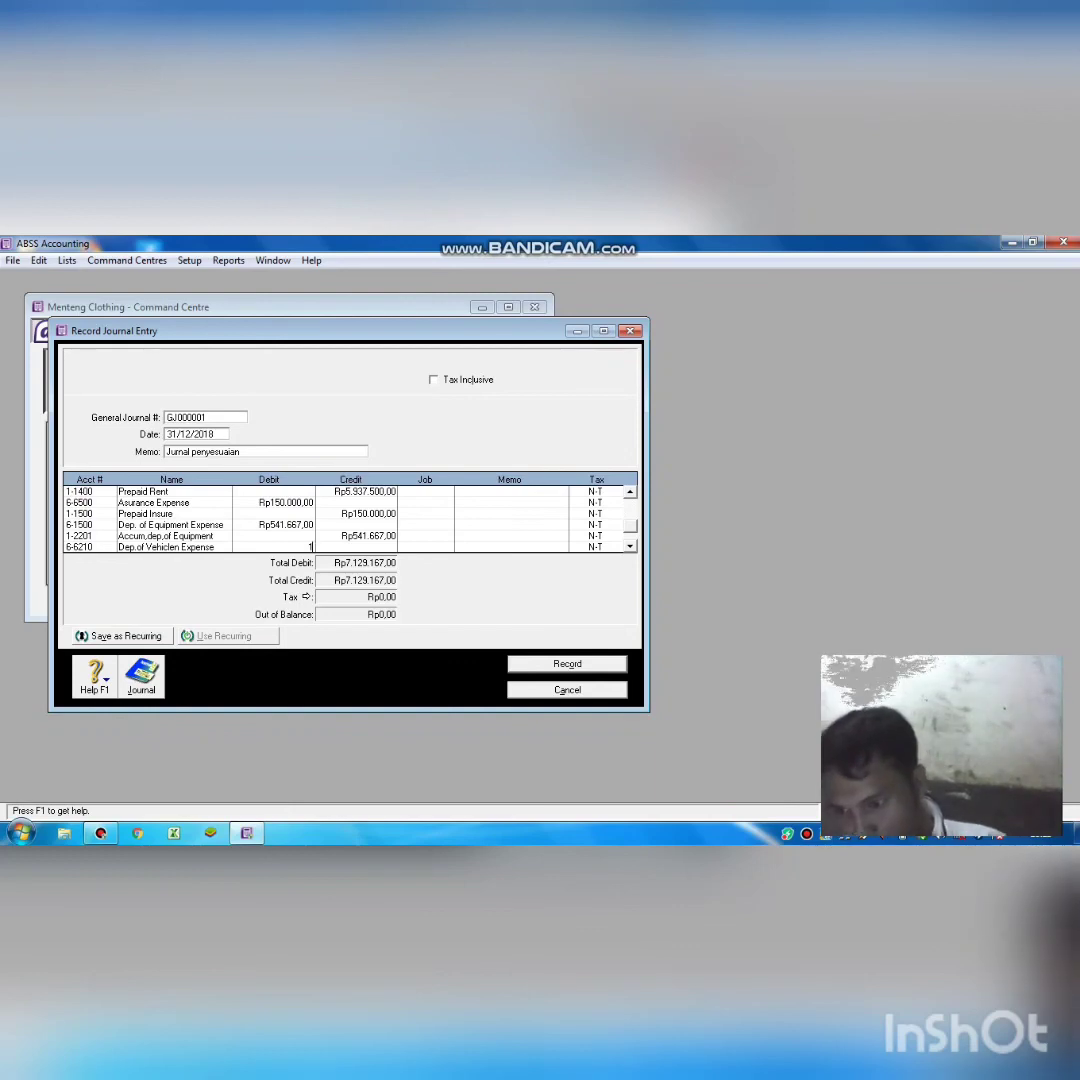
pyautogui.write('56')
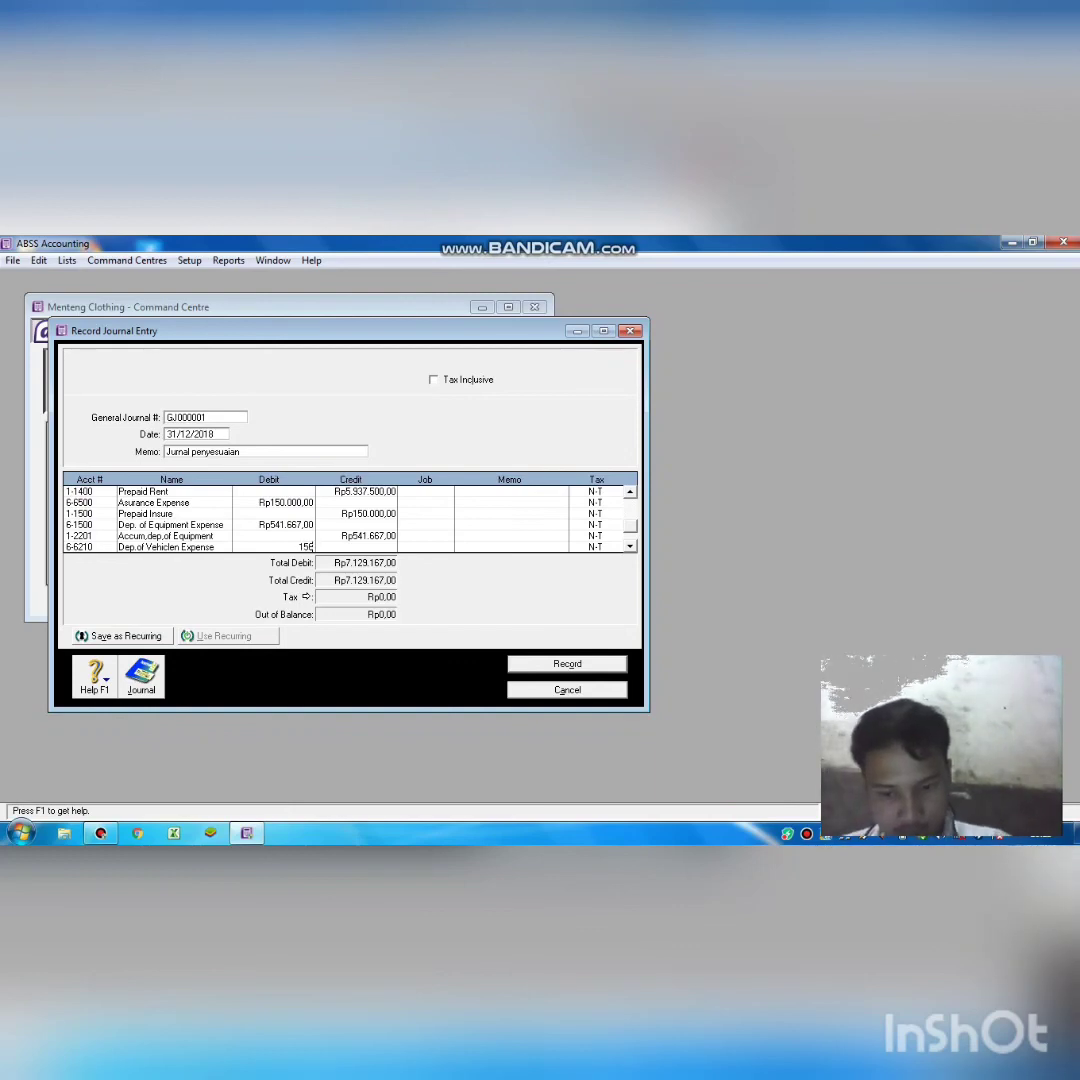
pyautogui.write('2')
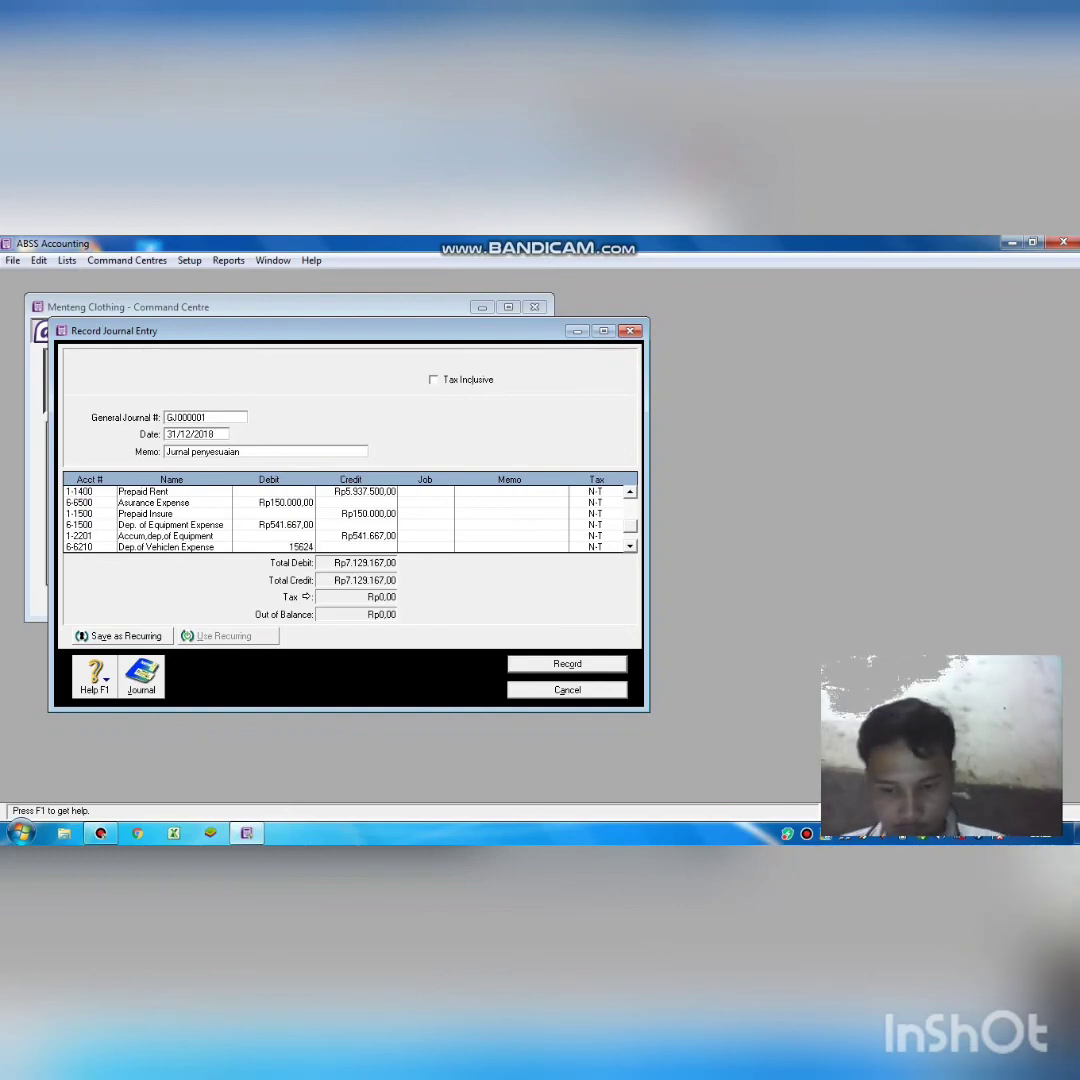
pyautogui.write('5')
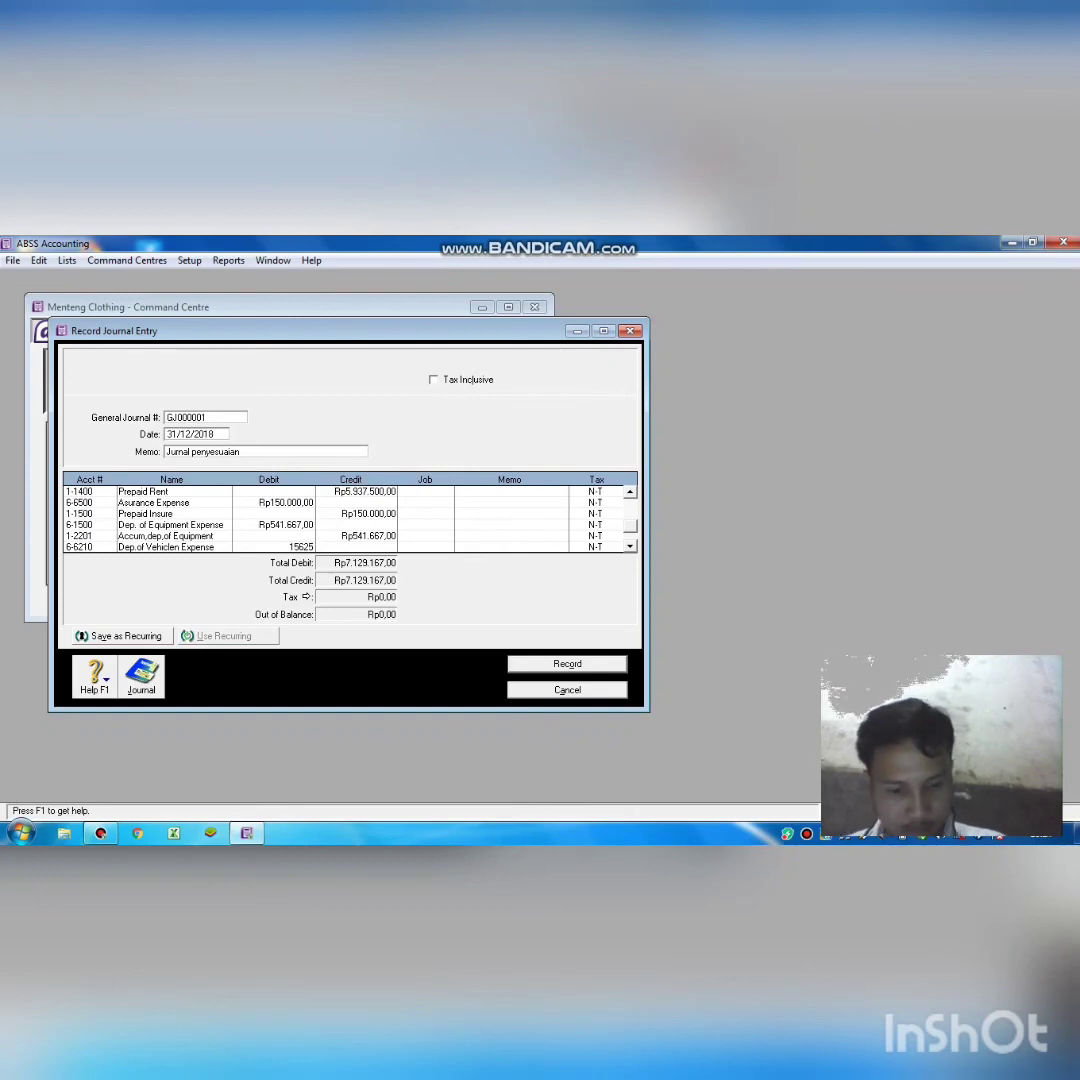
pyautogui.write('0')
pyautogui.press('Return')
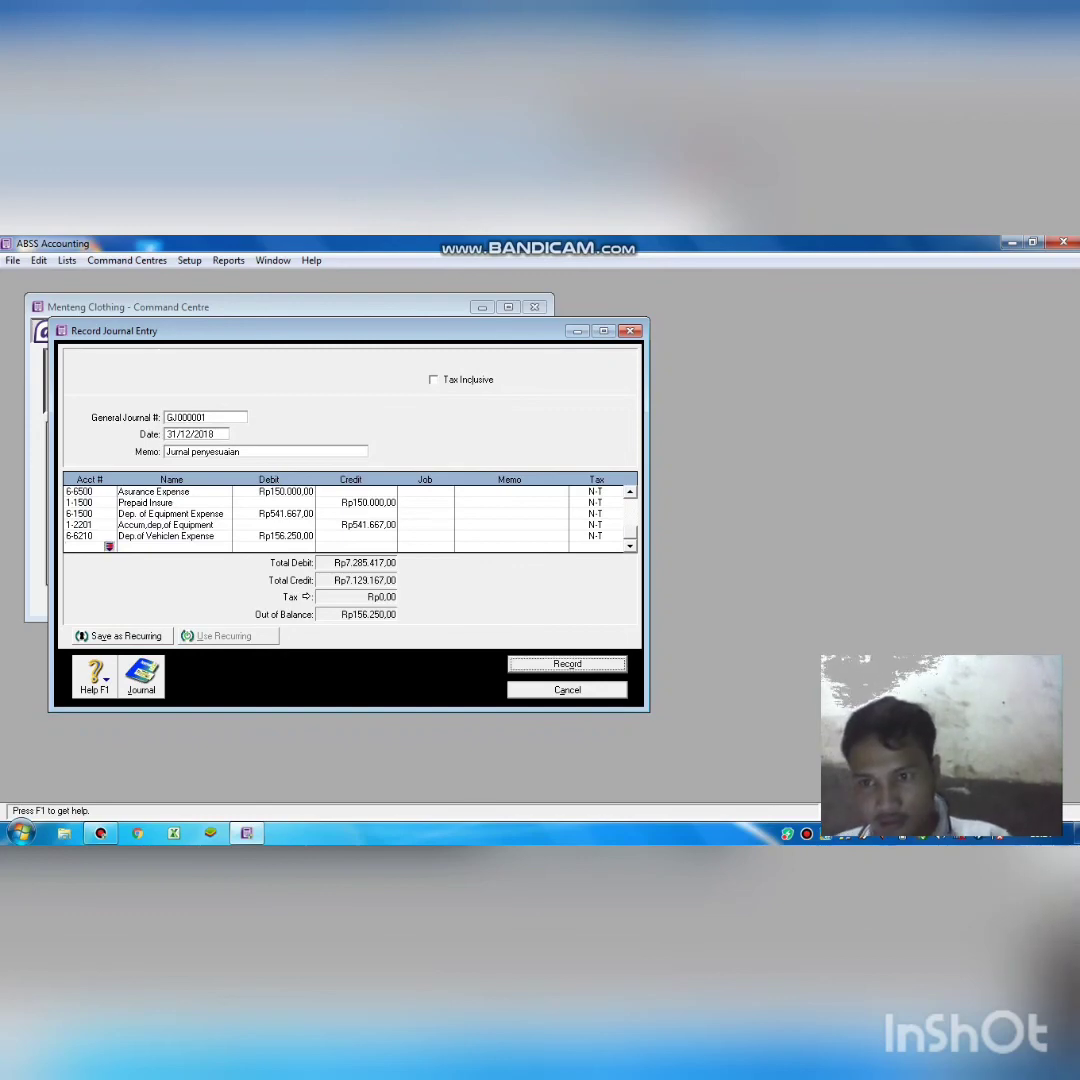
# Credit 1-2205 Accum. Dep. of Vehicle Rp156.250,00 and record journal GJ000001.
pyautogui.press('Return')
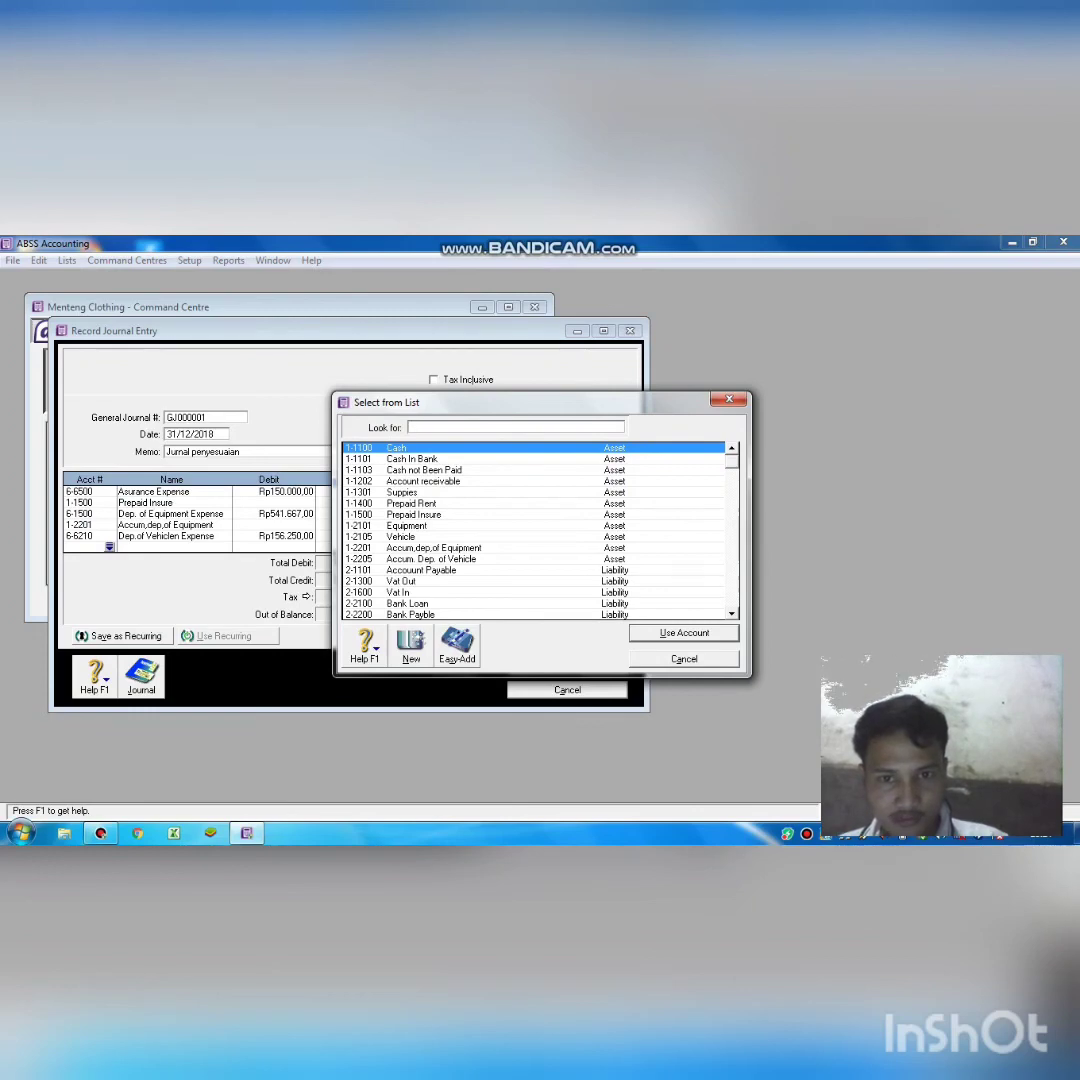
pyautogui.write('1-2205')
pyautogui.press('Return')
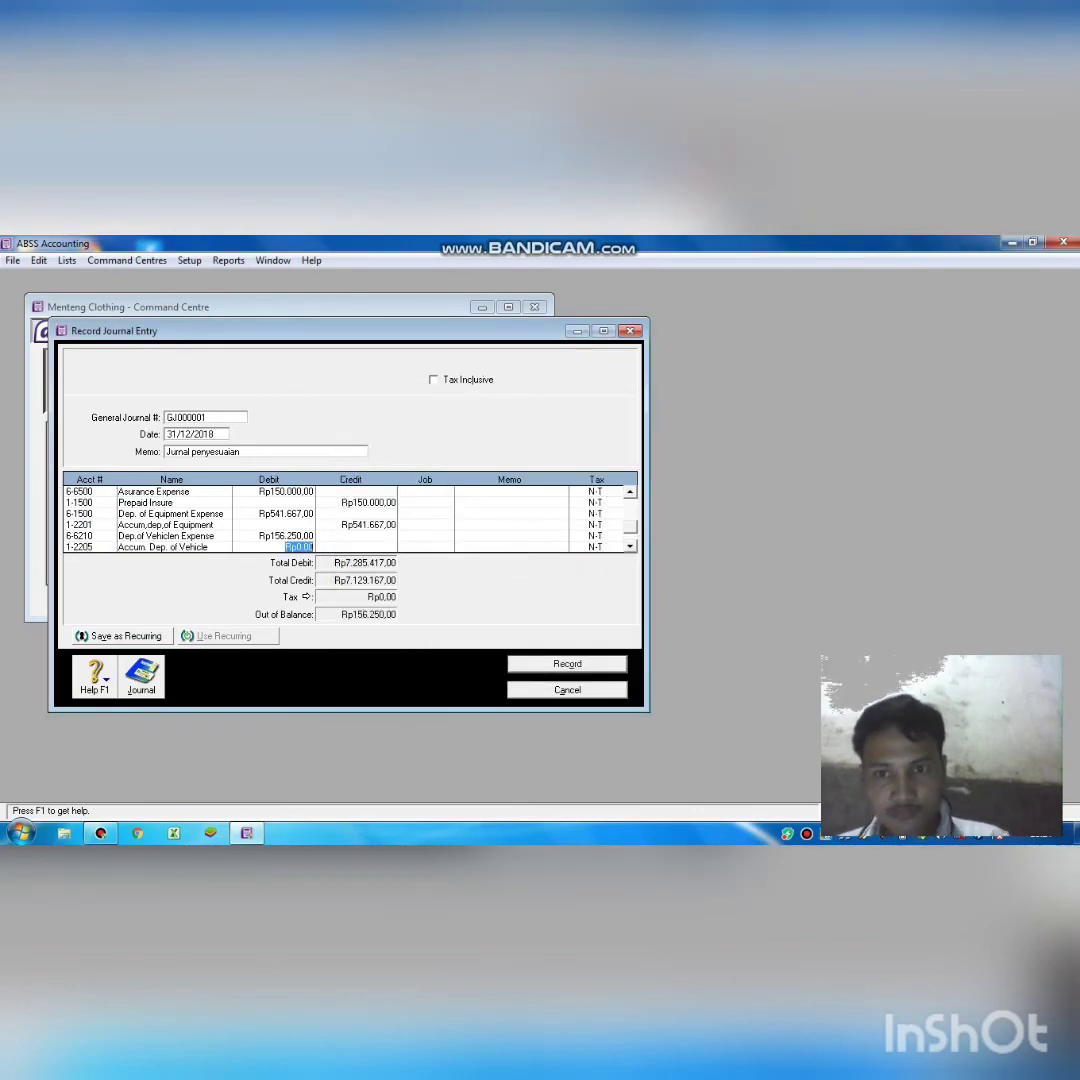
pyautogui.press('Tab')
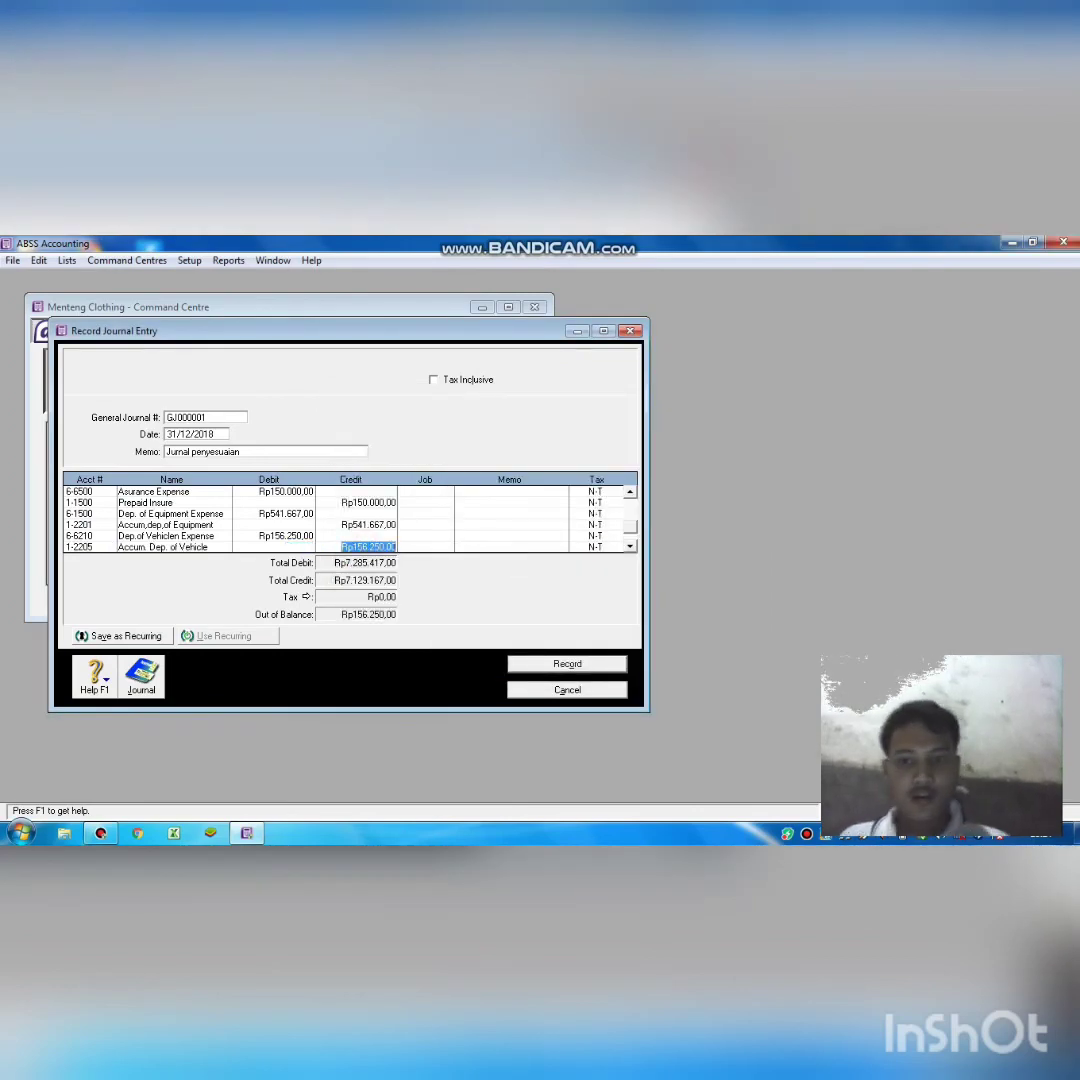
pyautogui.press('Tab')
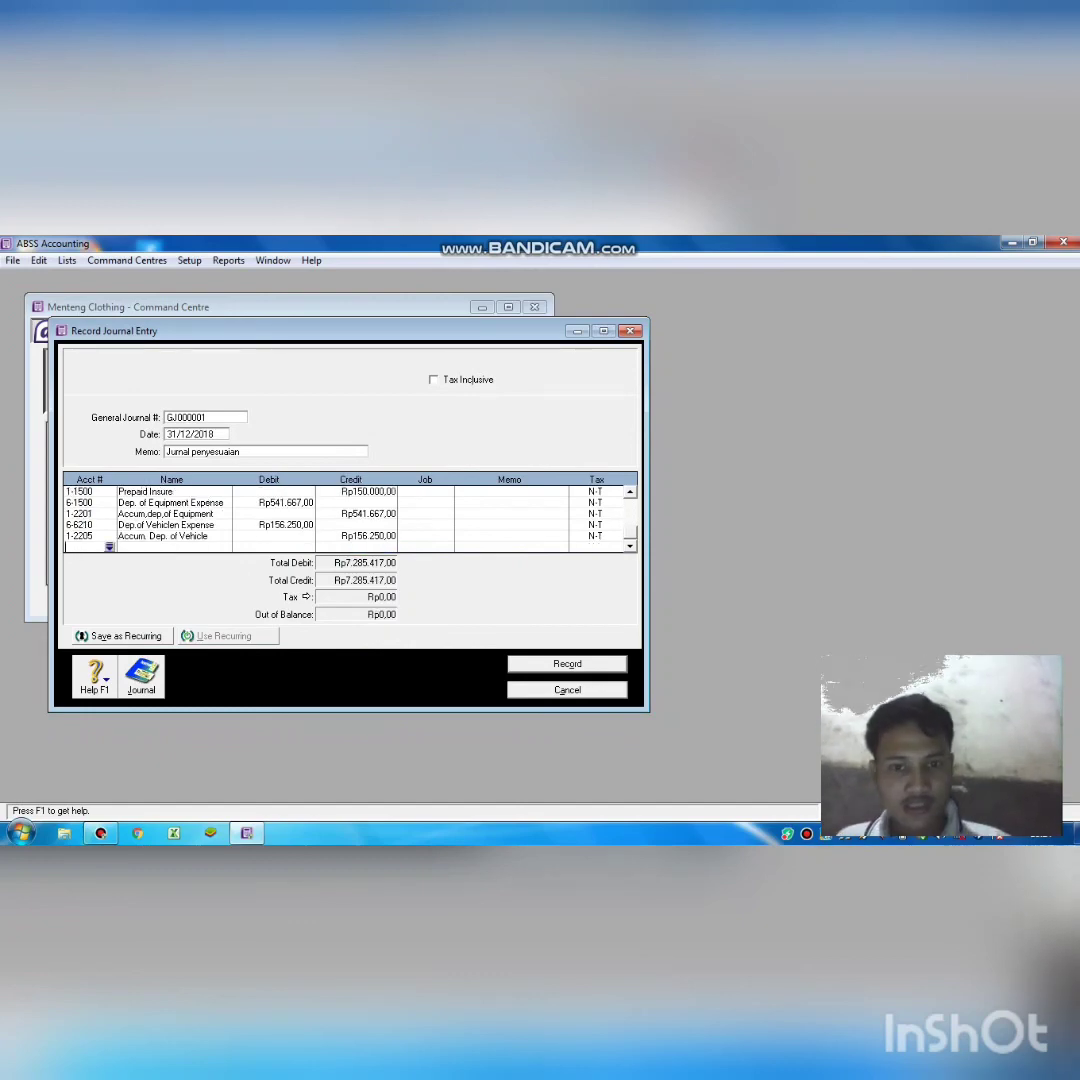
pyautogui.click(555, 663)
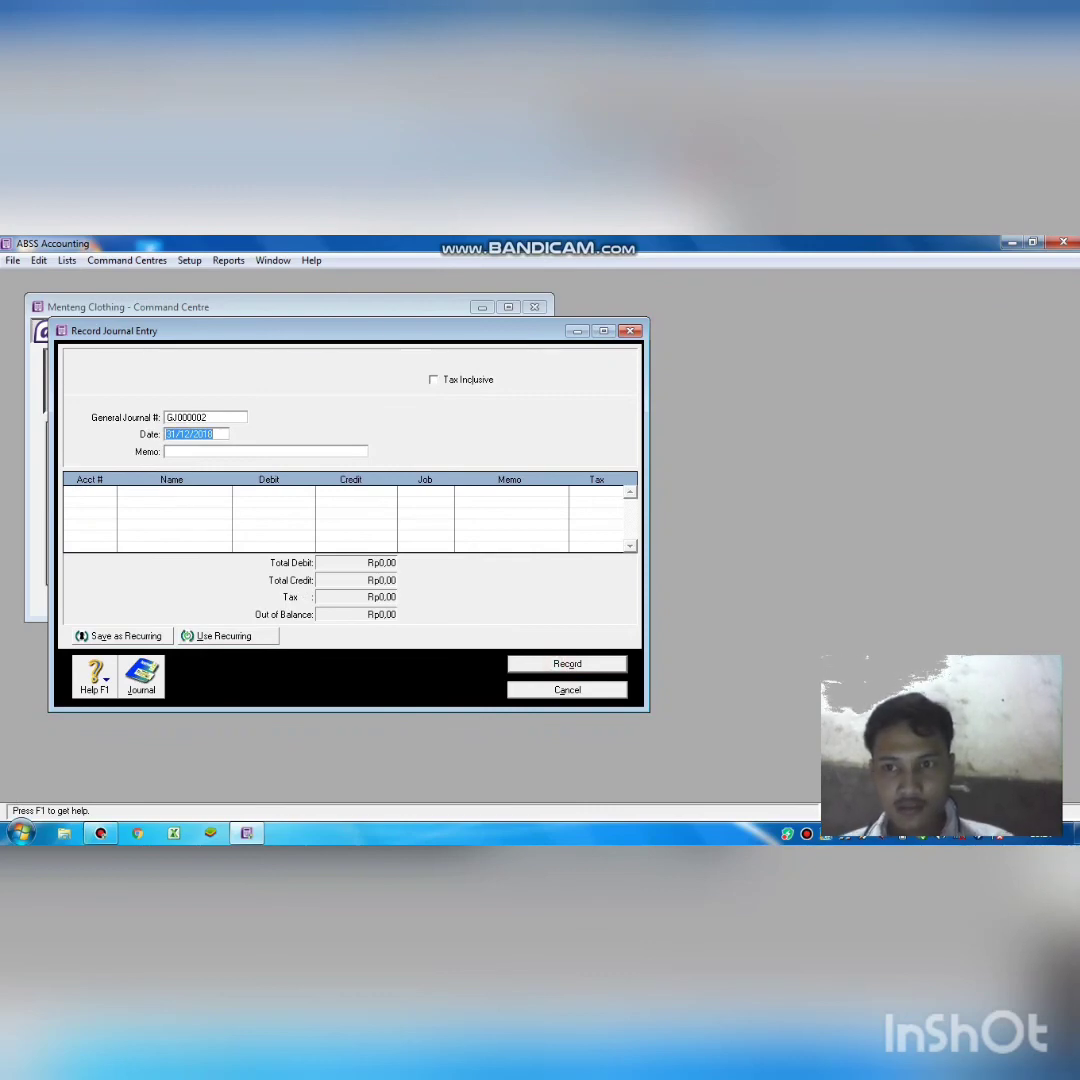
# Close the blank GJ000002 journal entry window to return to the Command Centre.
pyautogui.press('Escape')
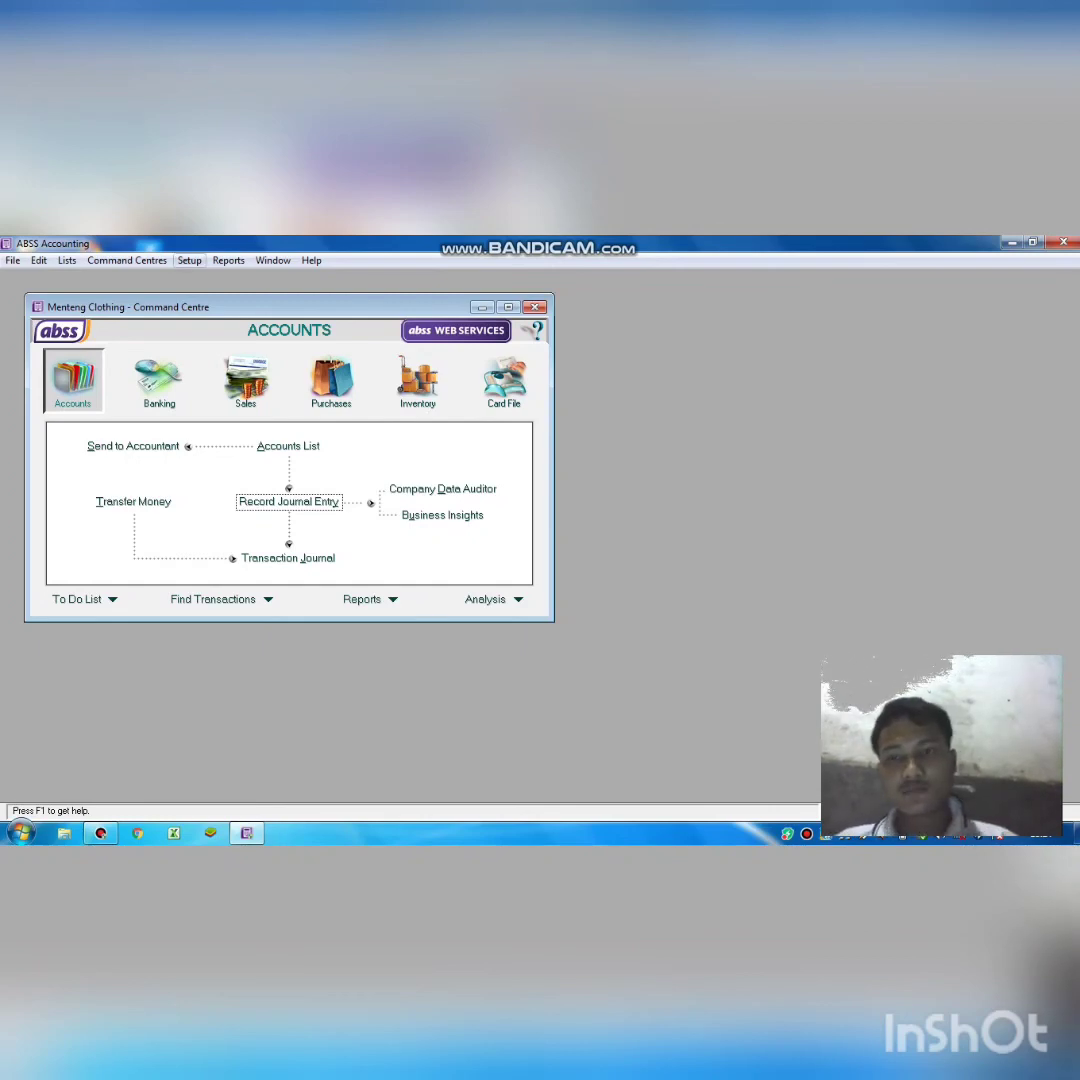
# From a maximized Index to Reports, display the December 2018 Standard Balance Sheet.
pyautogui.click(228, 260)
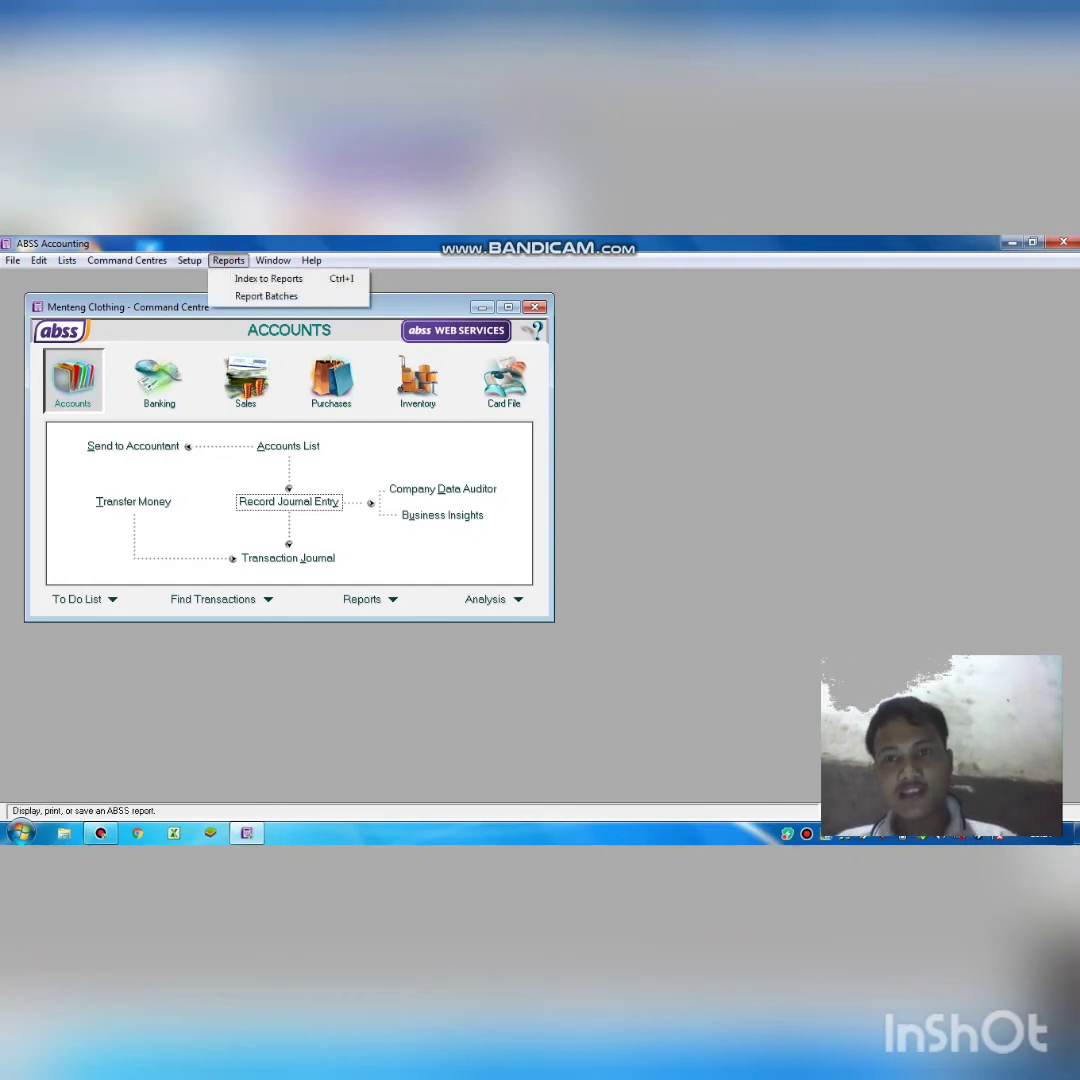
pyautogui.click(268, 279)
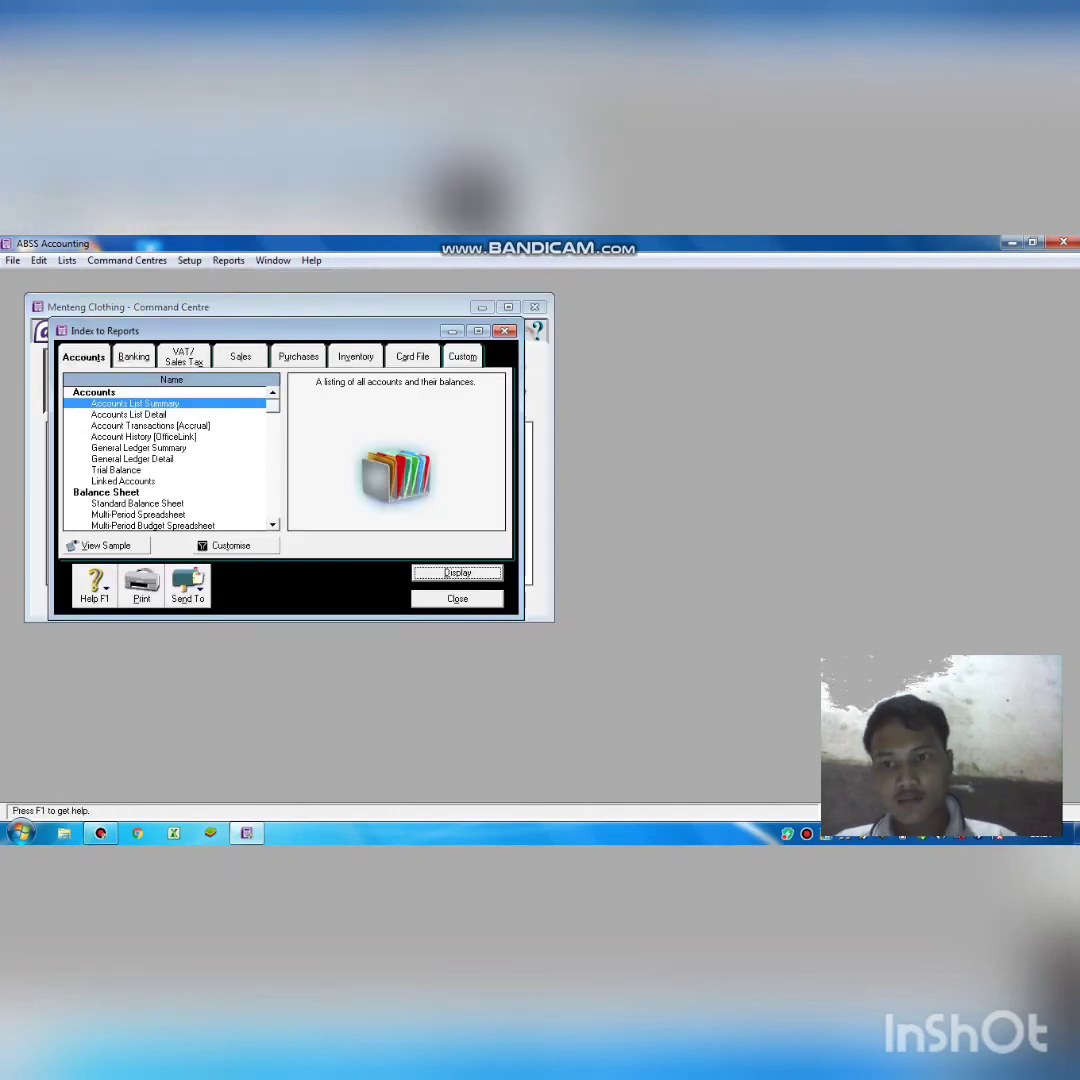
pyautogui.click(478, 331)
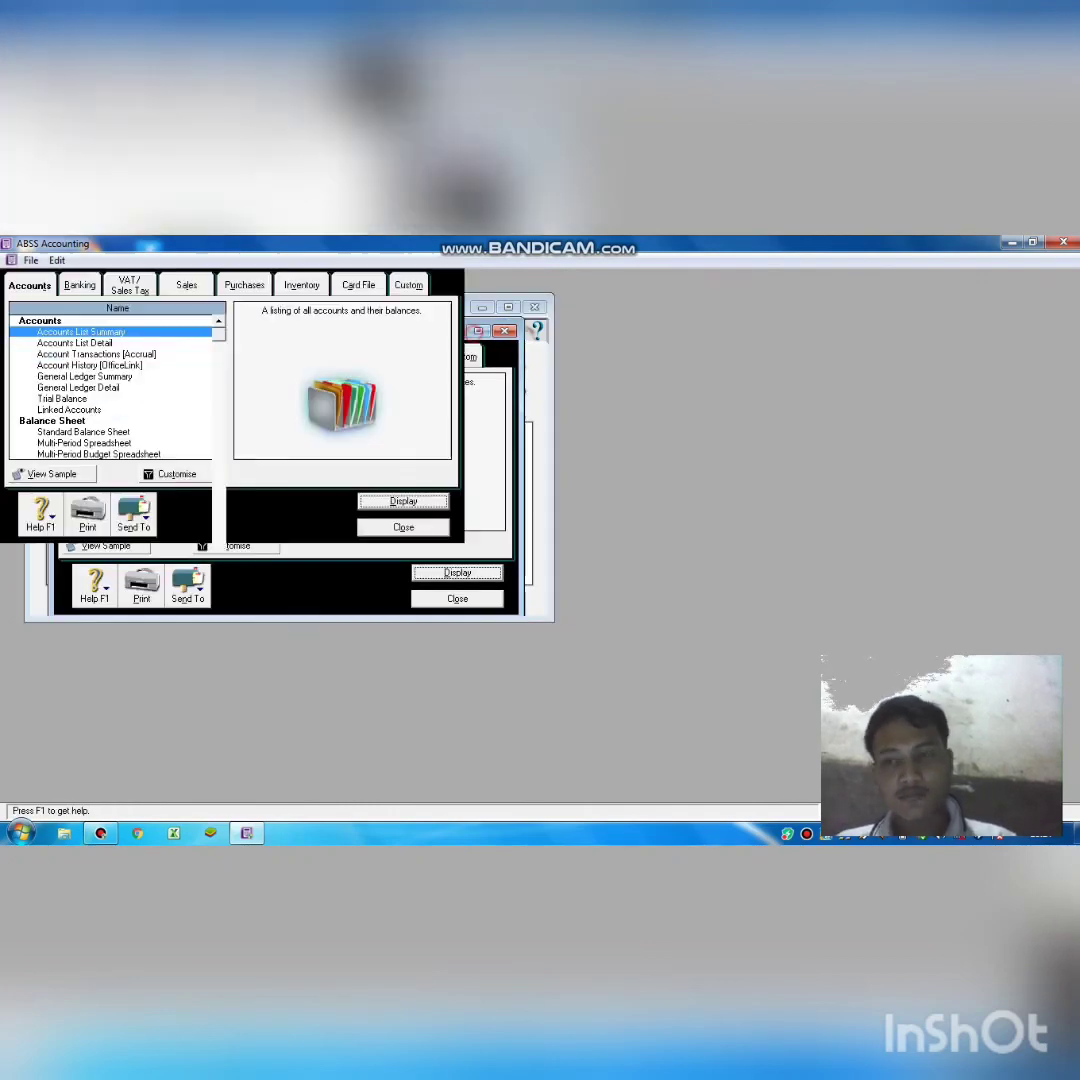
pyautogui.doubleClick(94, 433)
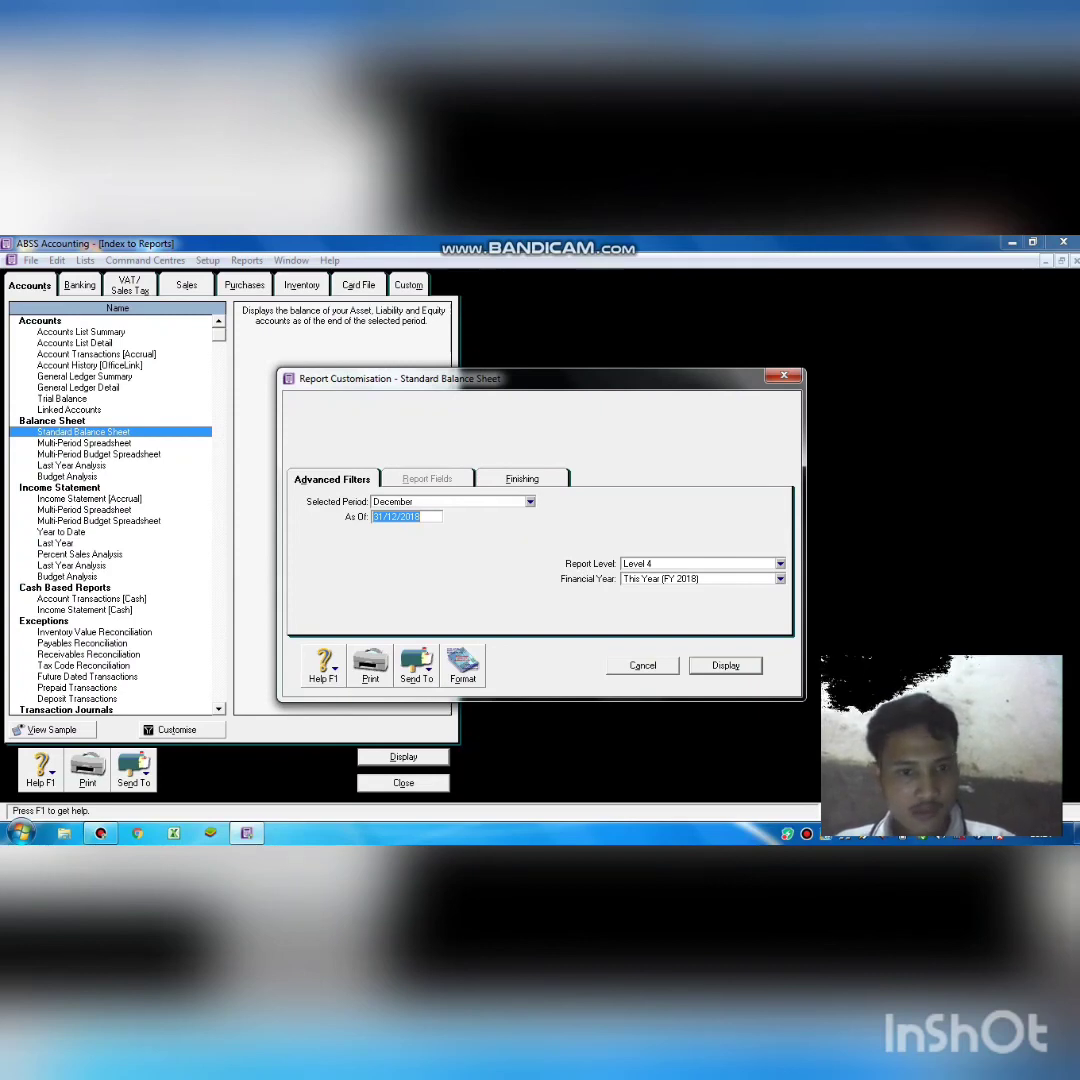
pyautogui.click(748, 665)
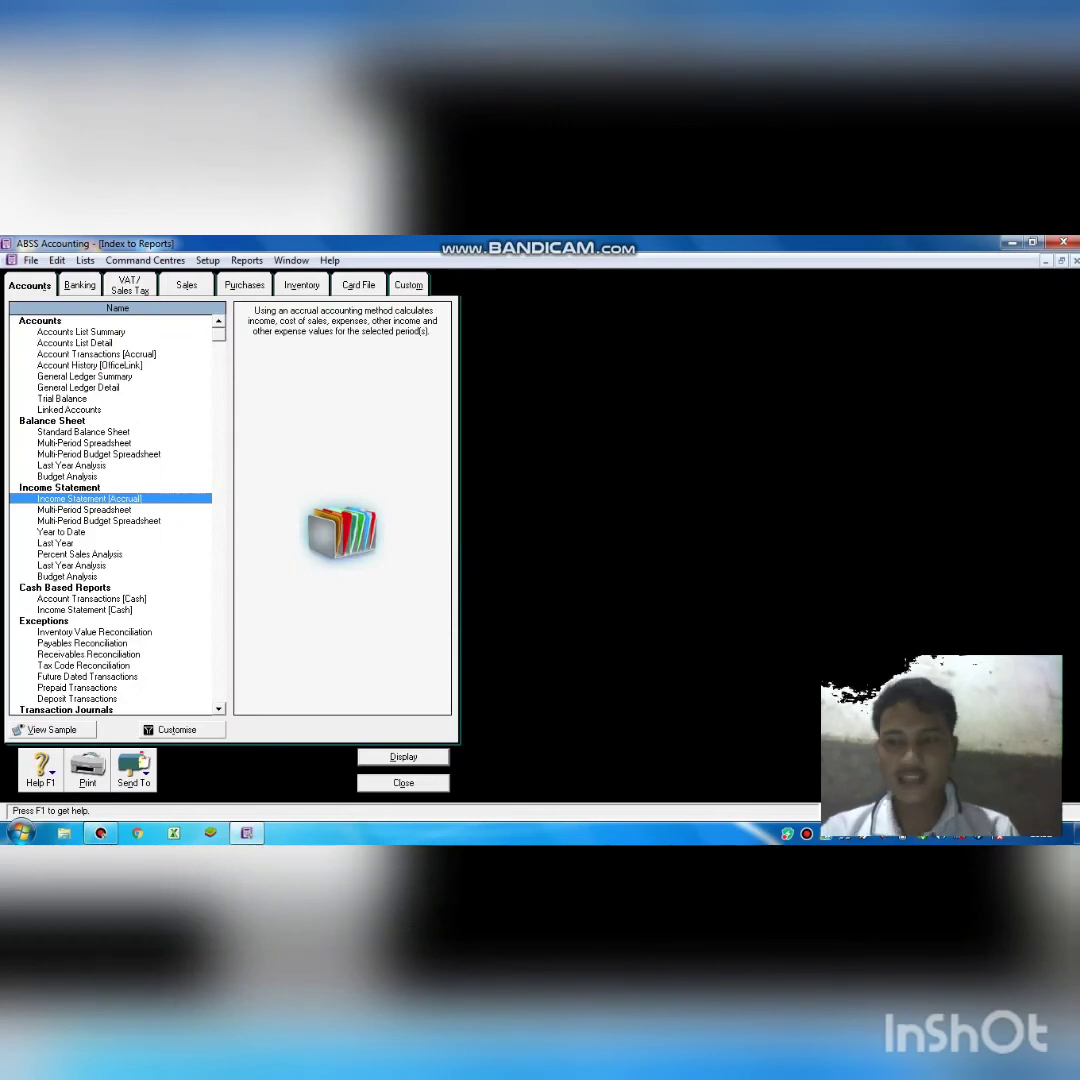
pyautogui.doubleClick(130, 498)
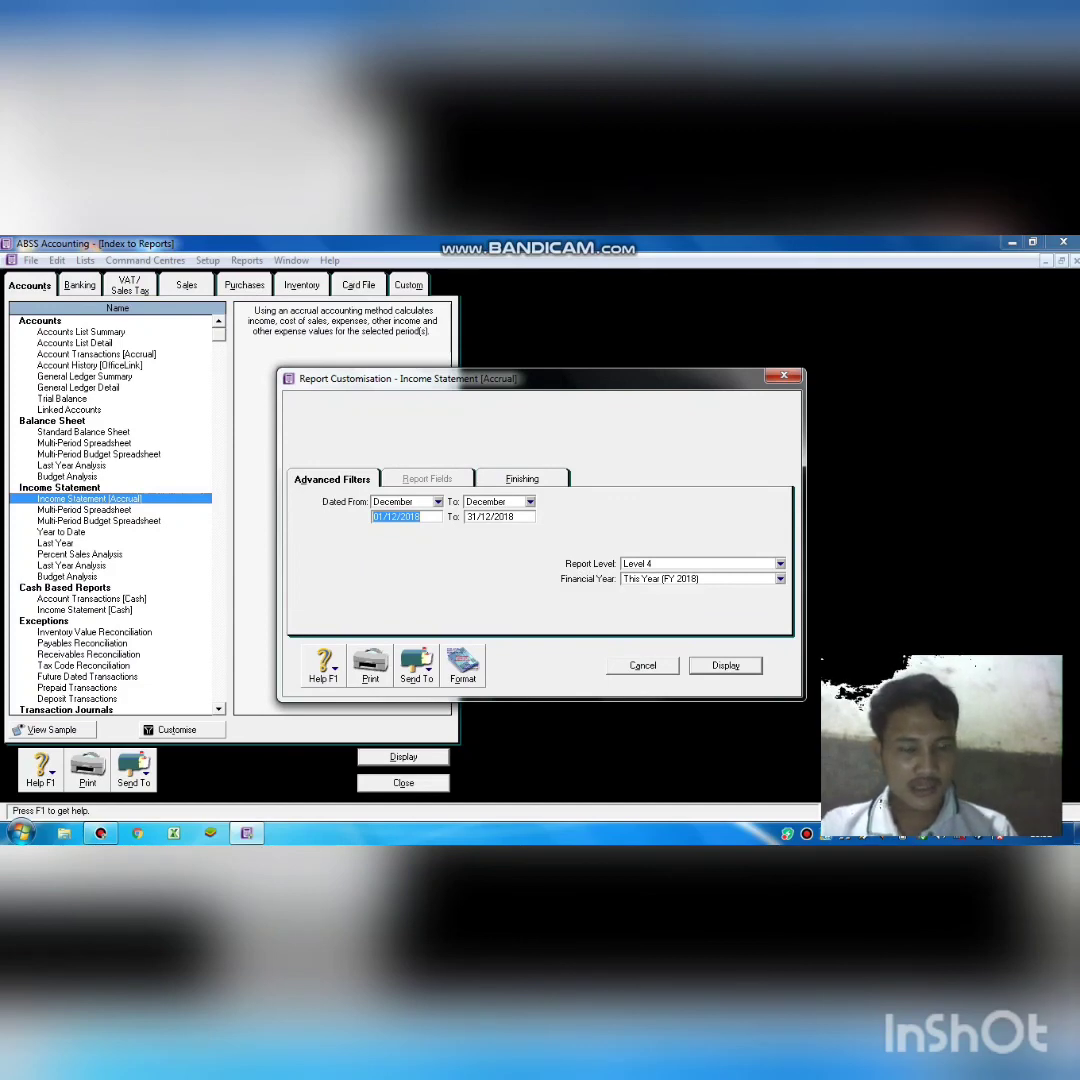
pyautogui.press('Return')
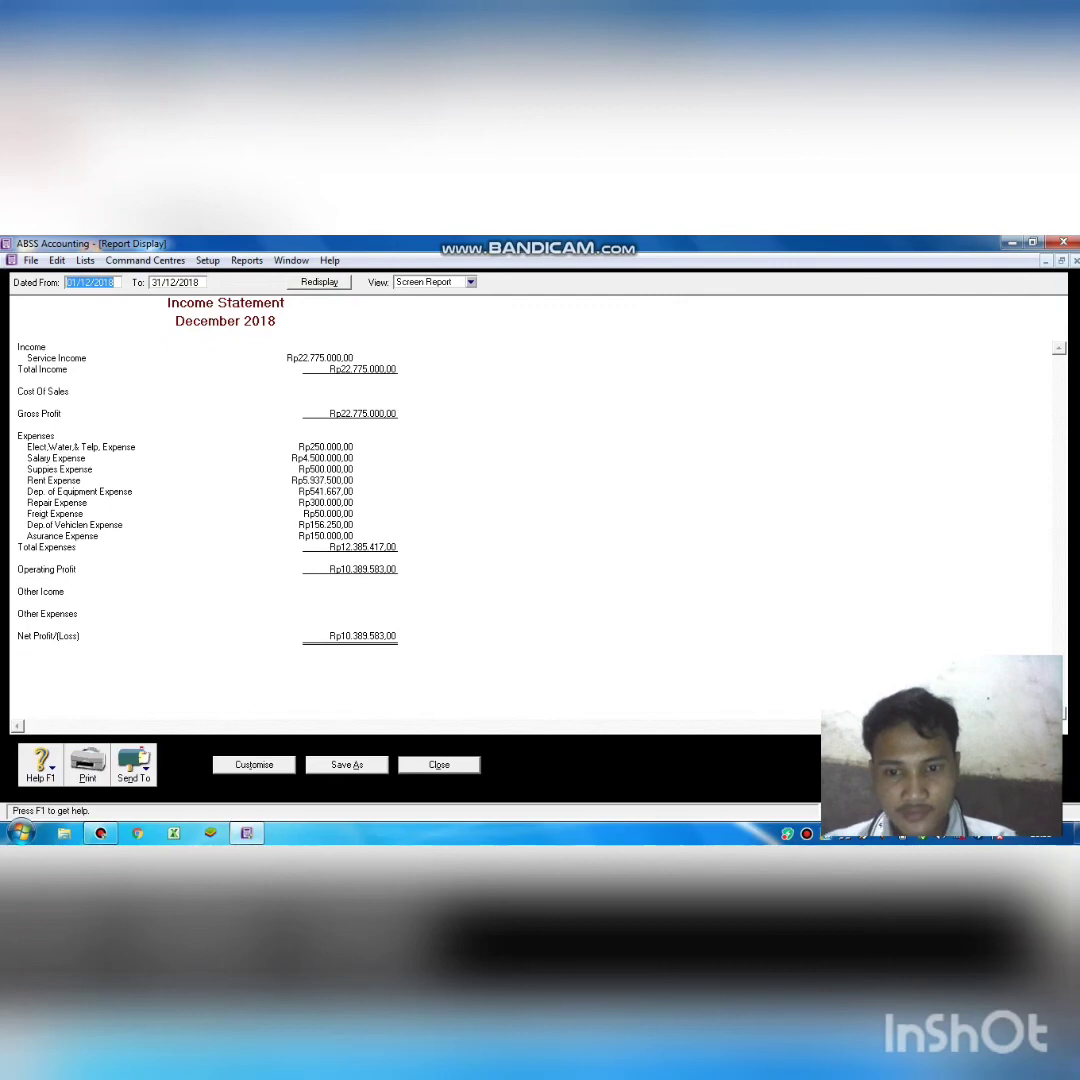
pyautogui.press('Escape')
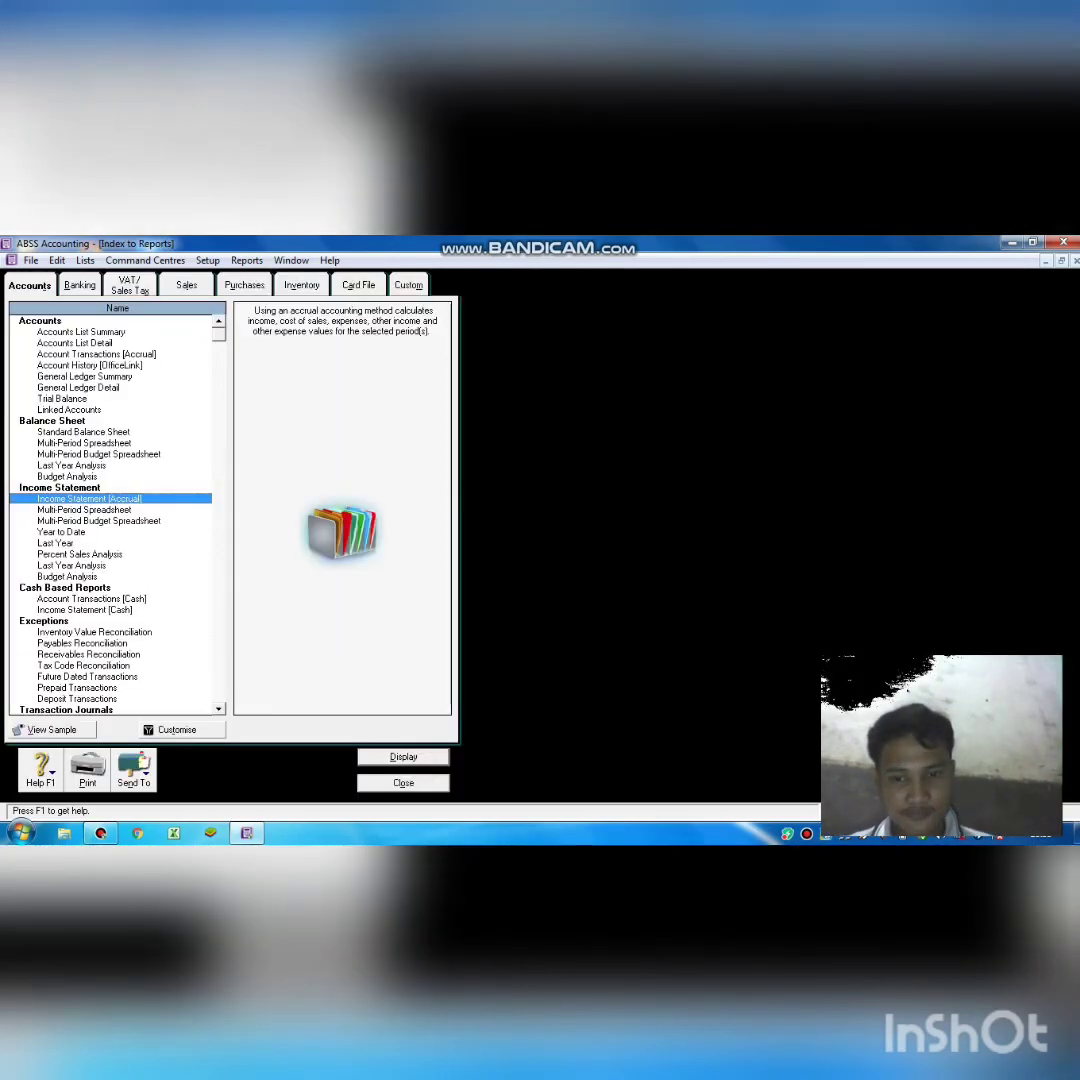